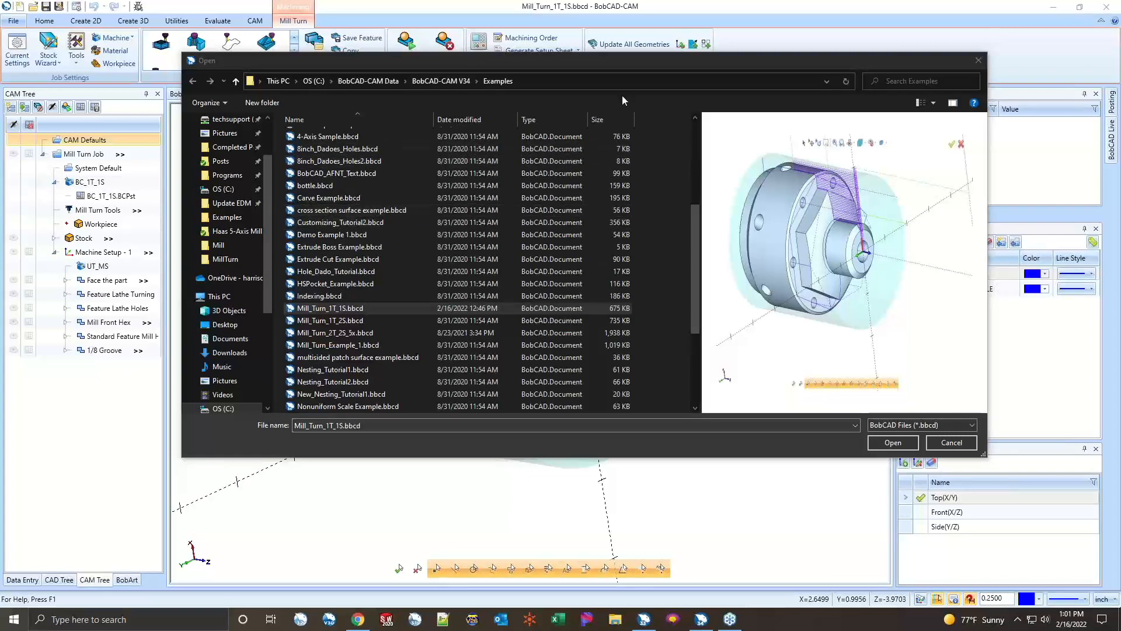
drag(636, 65, 578, 148)
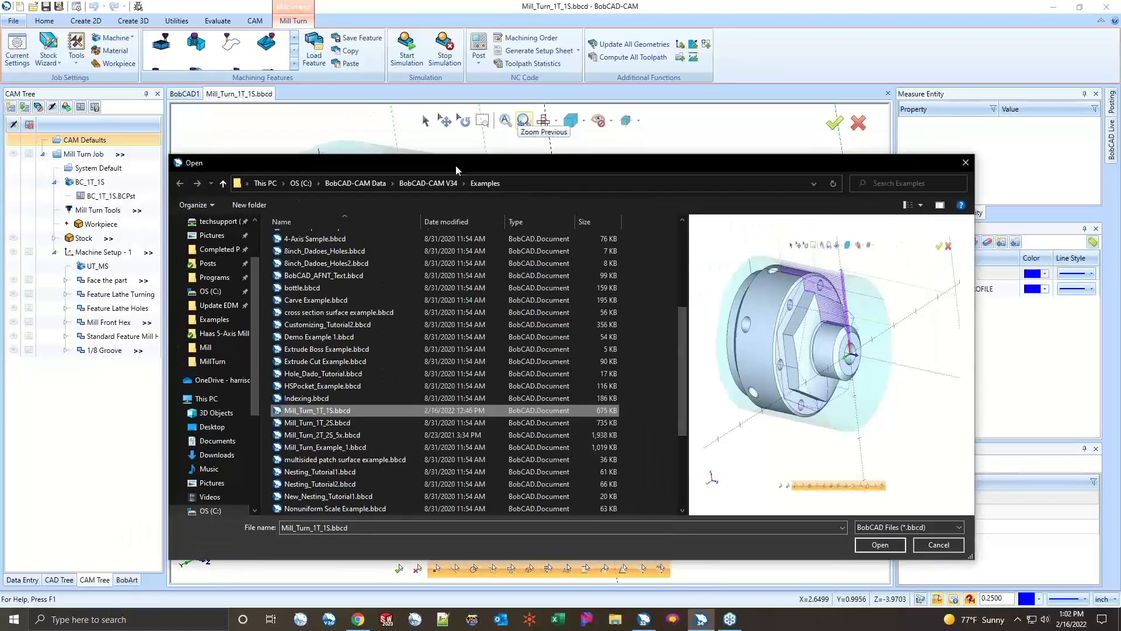
drag(362, 146, 400, 102)
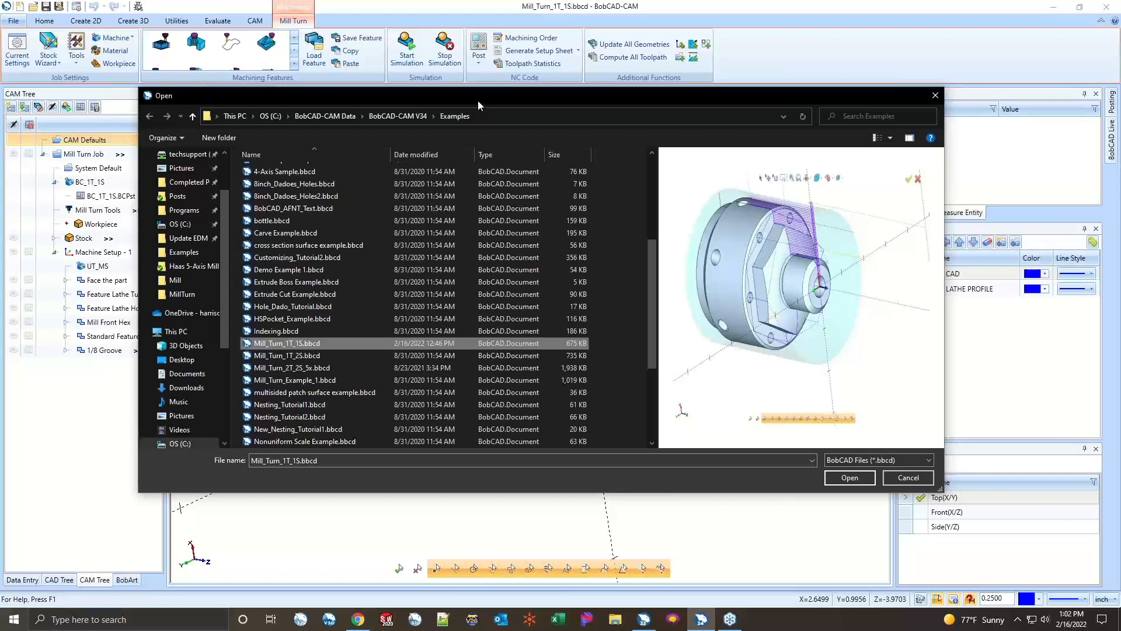
drag(478, 99, 475, 128)
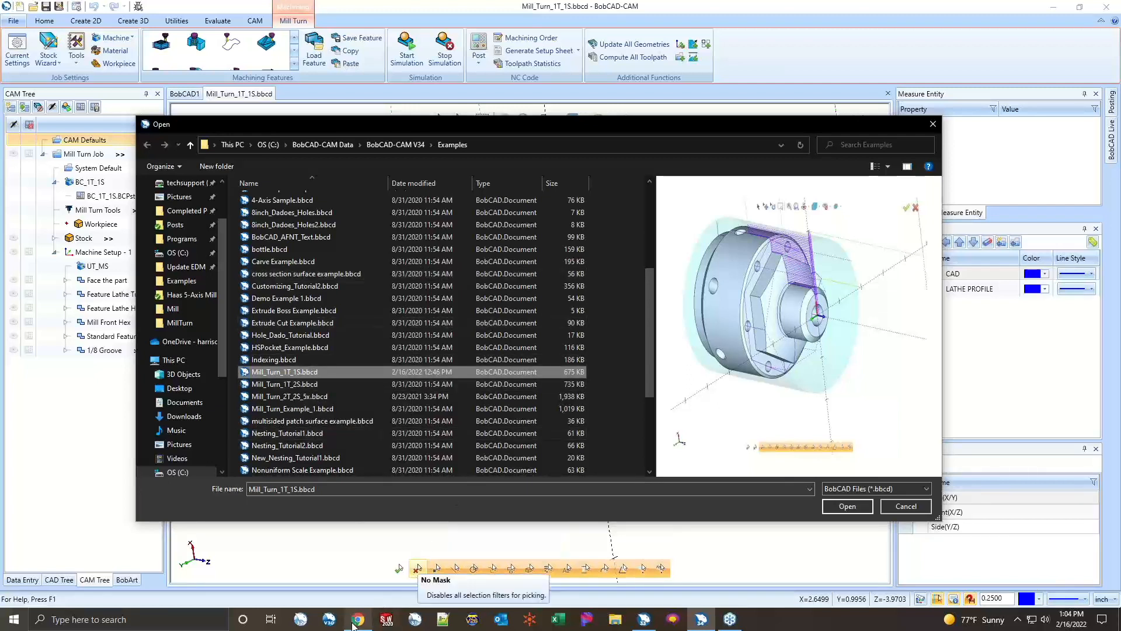
- Switch to Chrome, load bobcadsupport.com, and place the browser window over the CAM program, enlarged enough to read the page
mouse_move(358, 621)
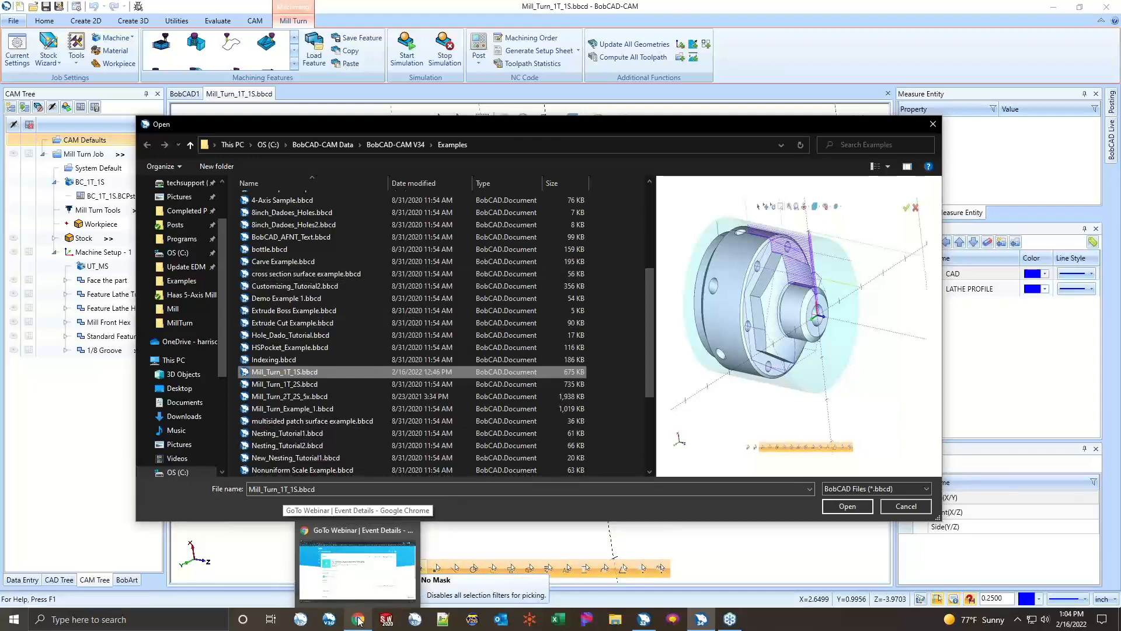
click(358, 621)
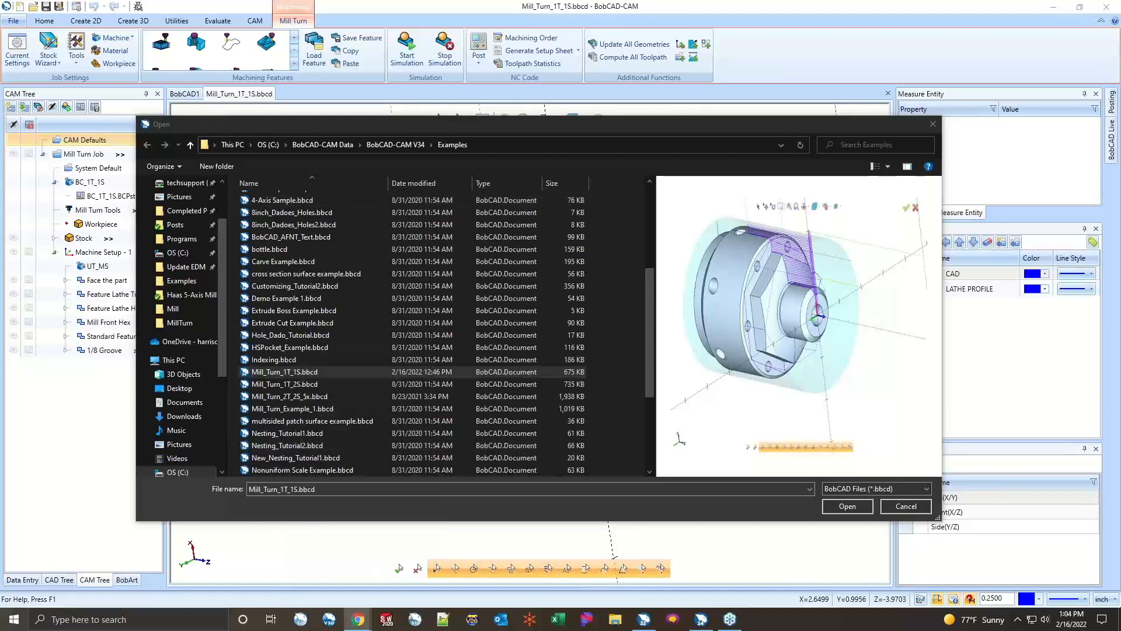
drag(1120, 94, 804, 150)
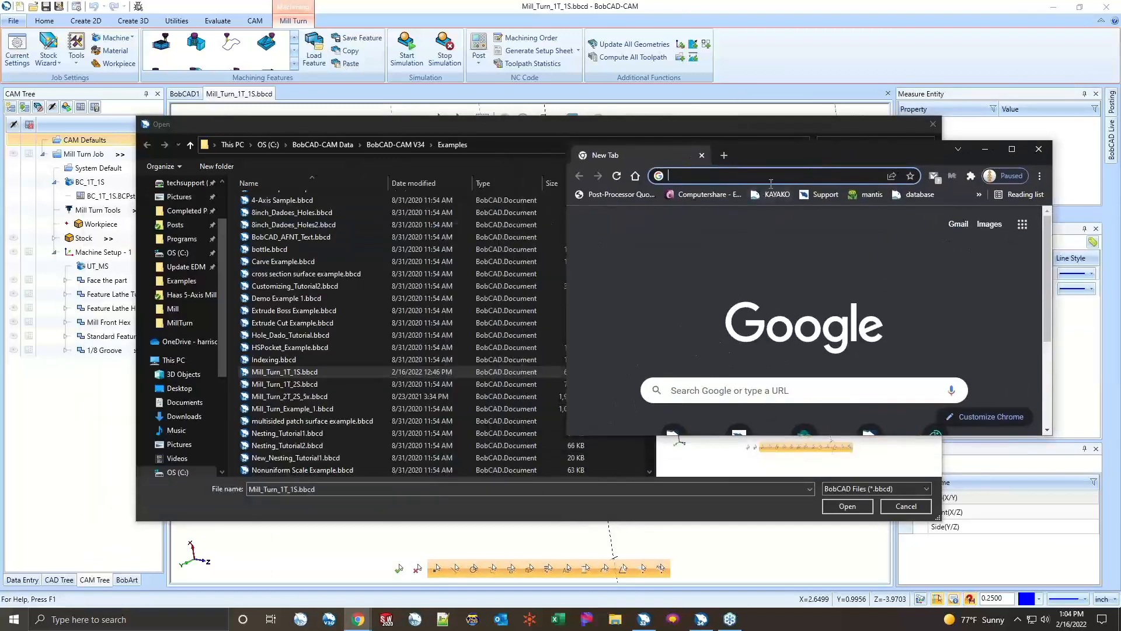
text(bobcad)
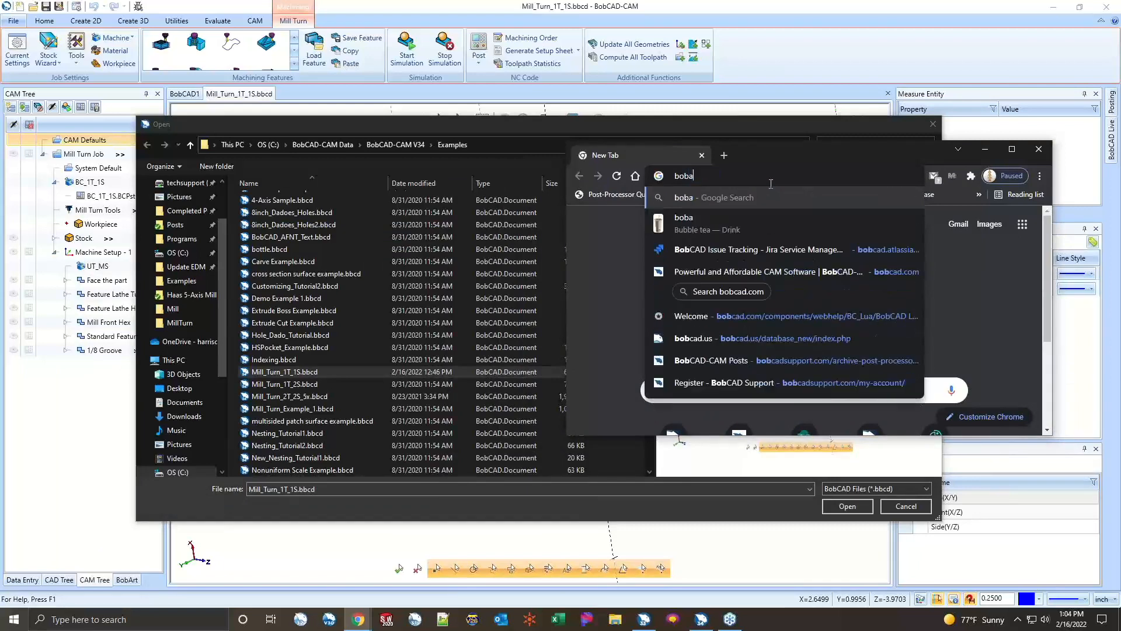
text(support.com)
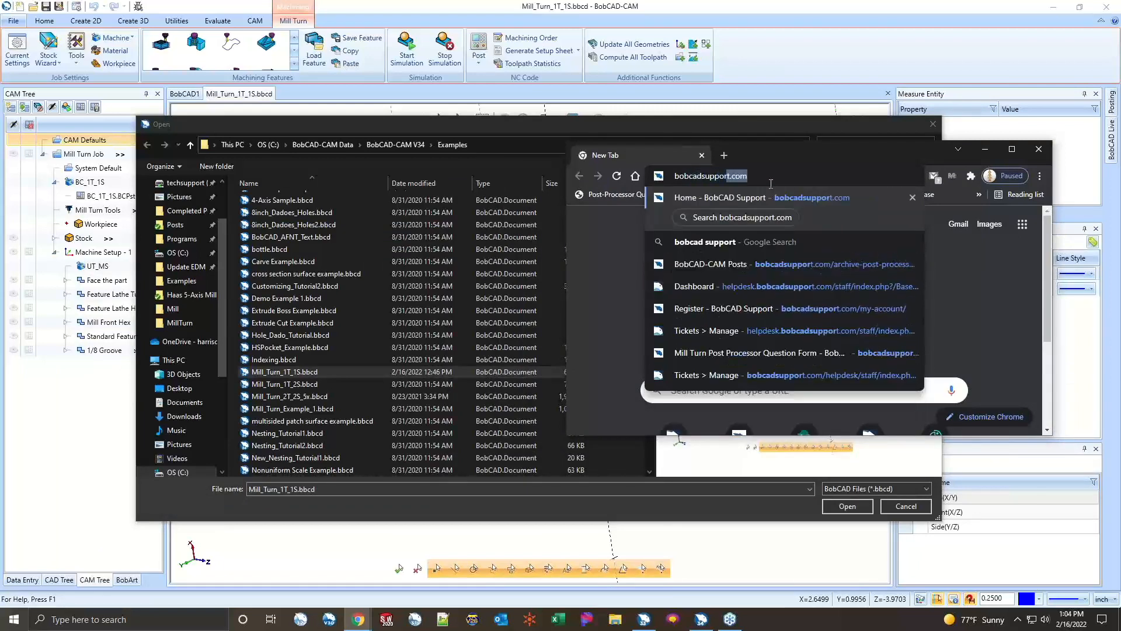
key(Return)
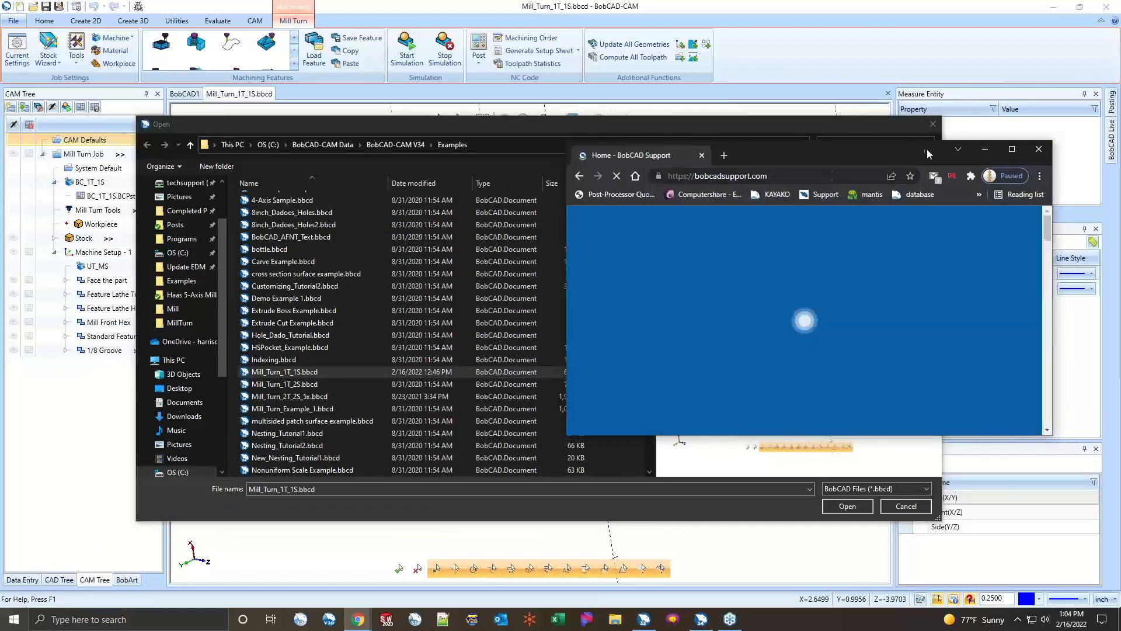
drag(811, 155, 816, 12)
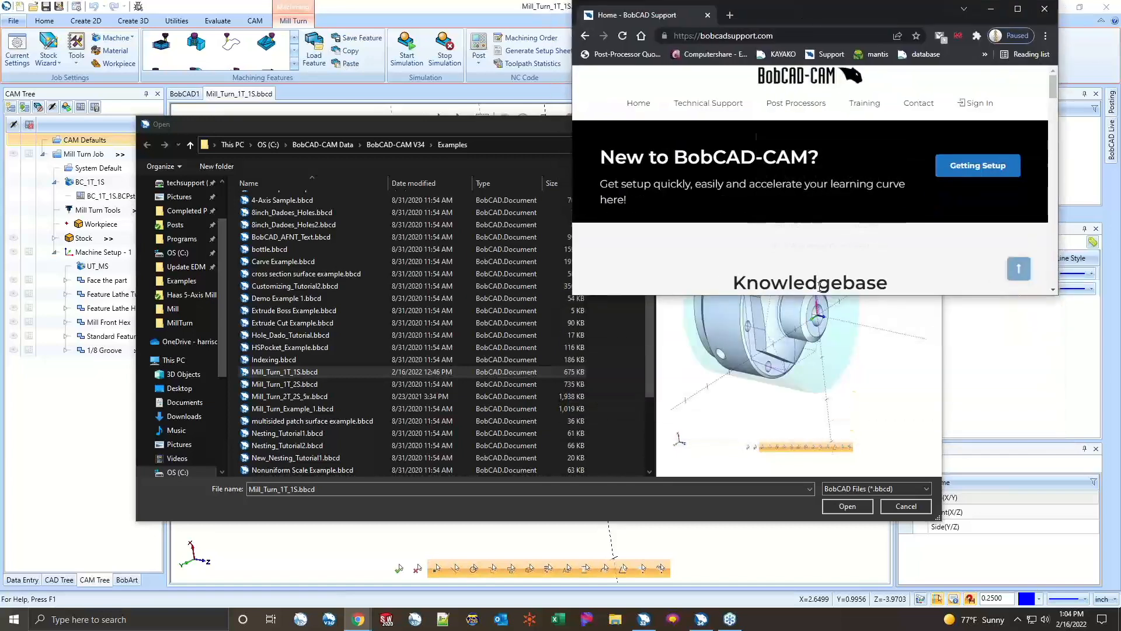
drag(816, 294, 818, 548)
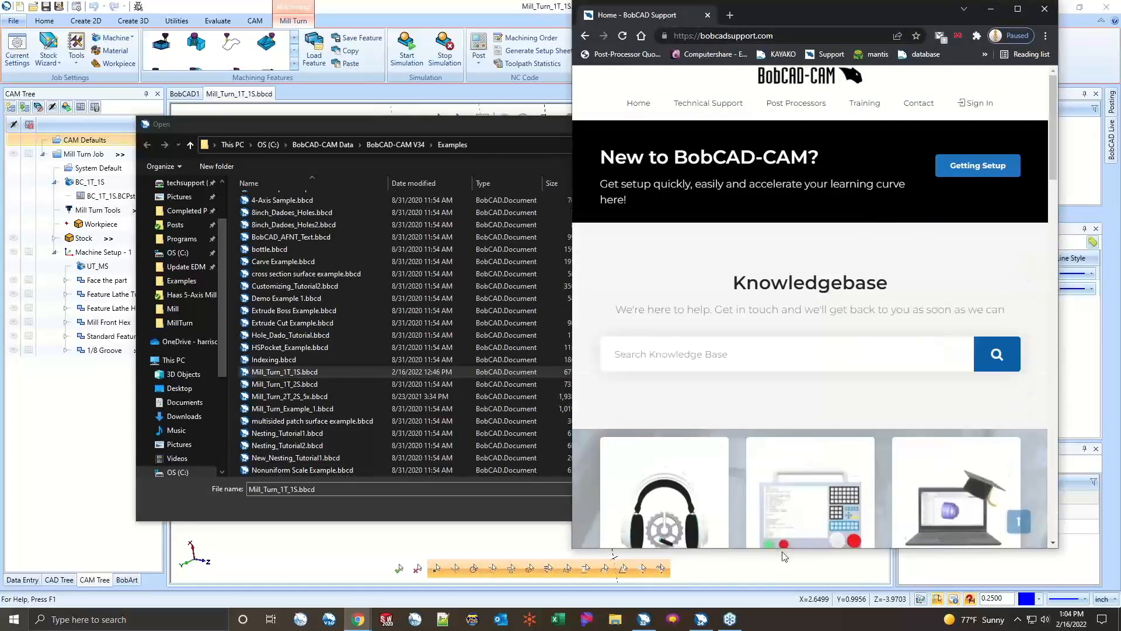
- Open the Posting Resources page from the support site's home page and maximize the browser window
scroll(846, 362, down, 2)
scroll(683, 427, down, 1)
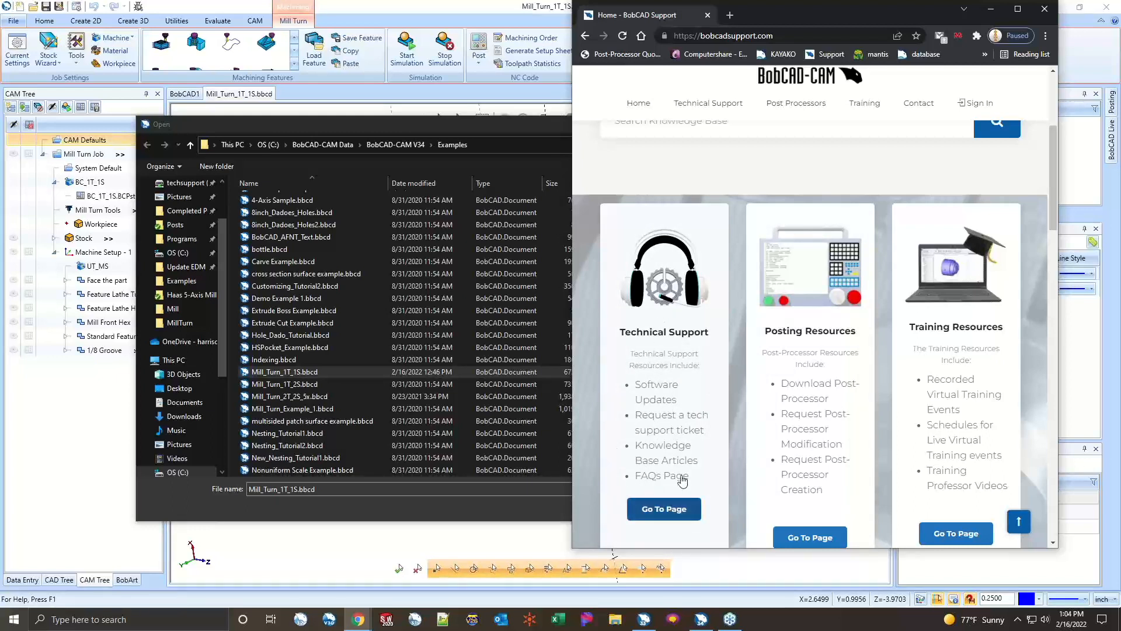
scroll(672, 359, up, 2)
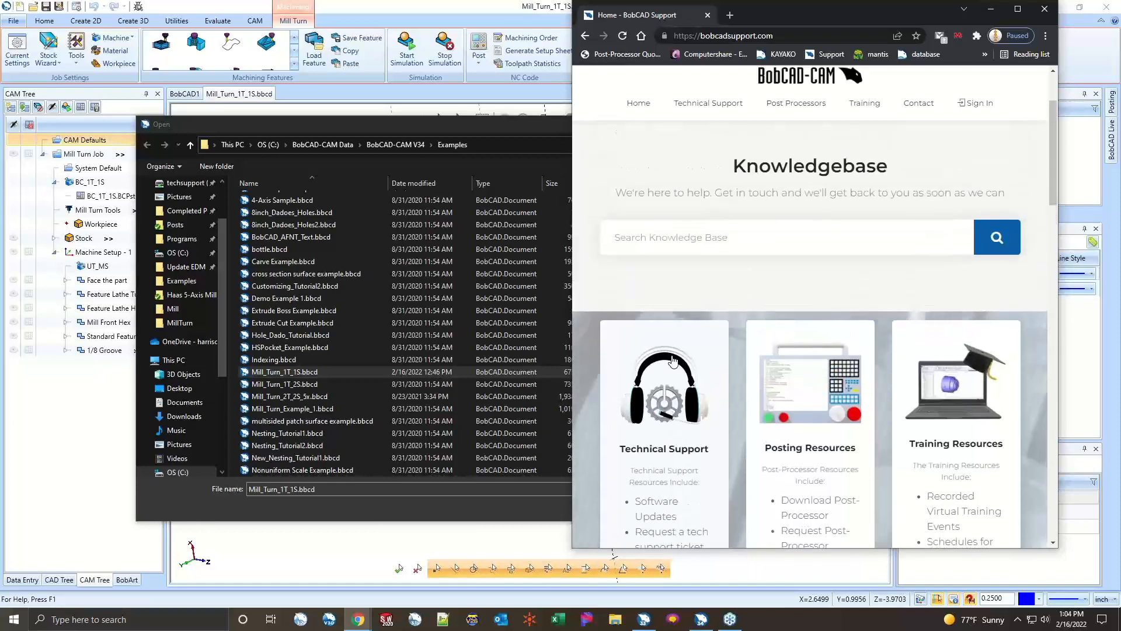
scroll(672, 365, down, 1)
scroll(830, 378, down, 2)
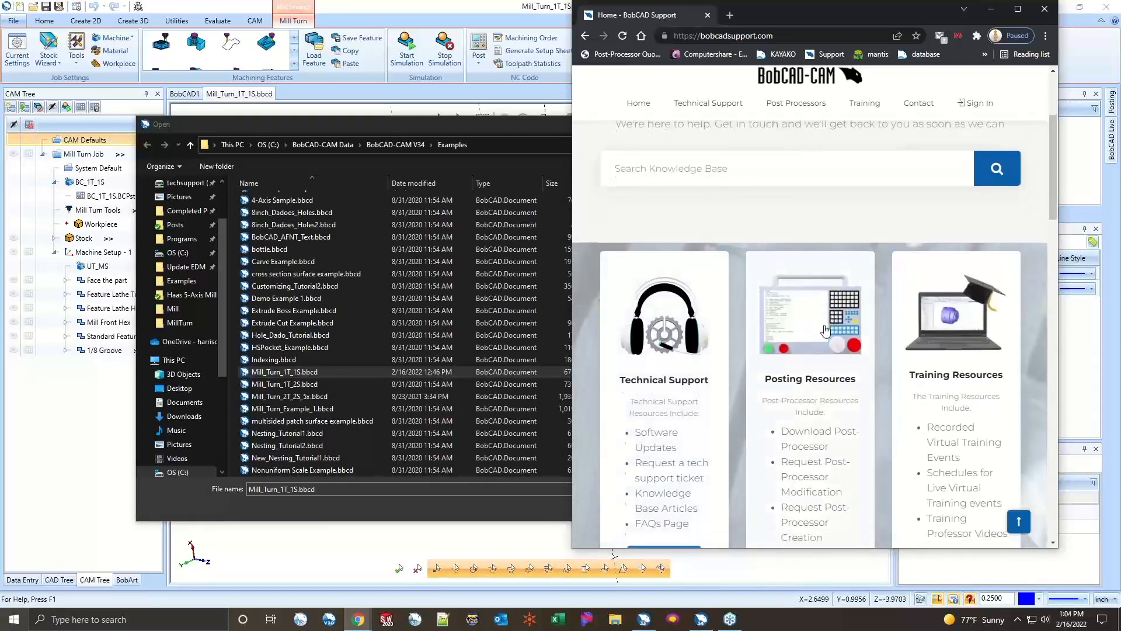
click(809, 483)
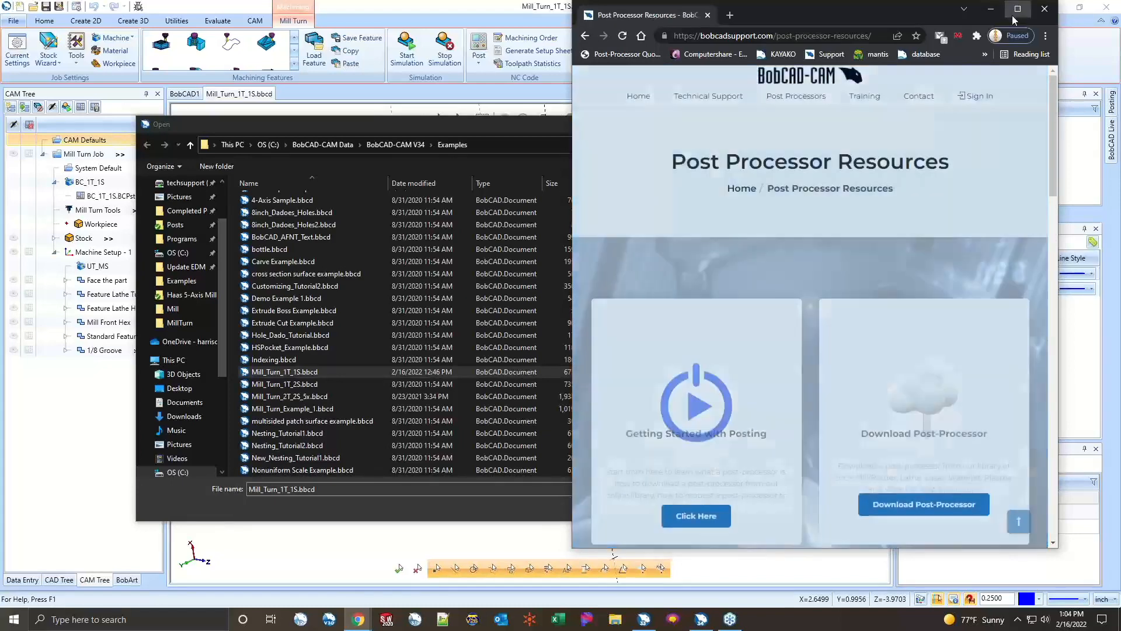
click(1017, 9)
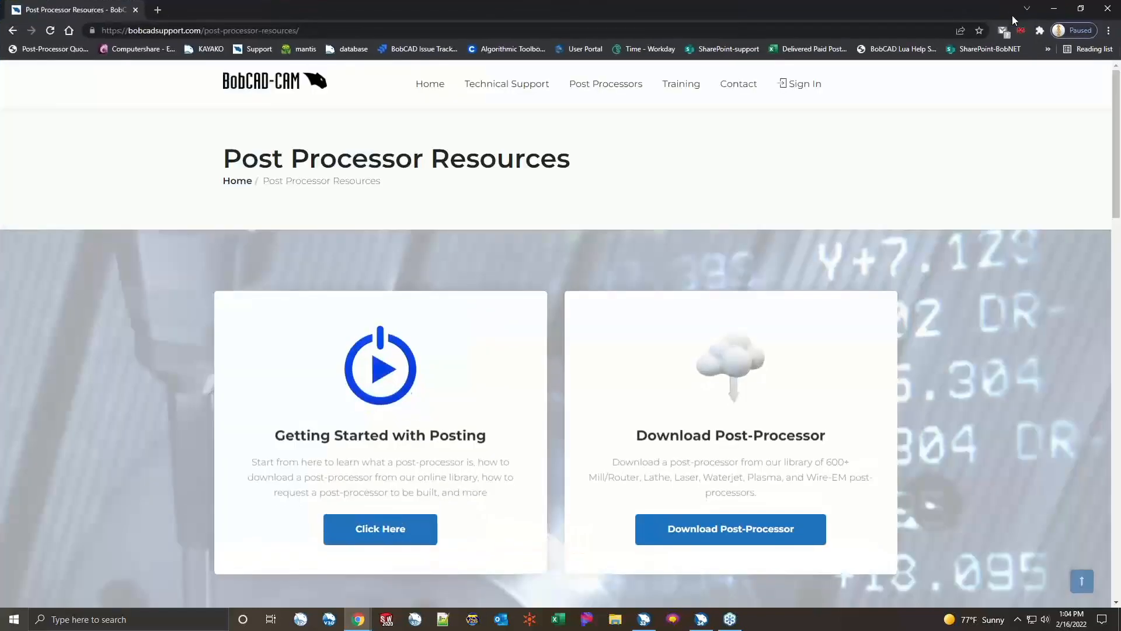
- Review the post-processor resource options and open the request page for a new post-processor
scroll(709, 242, down, 2)
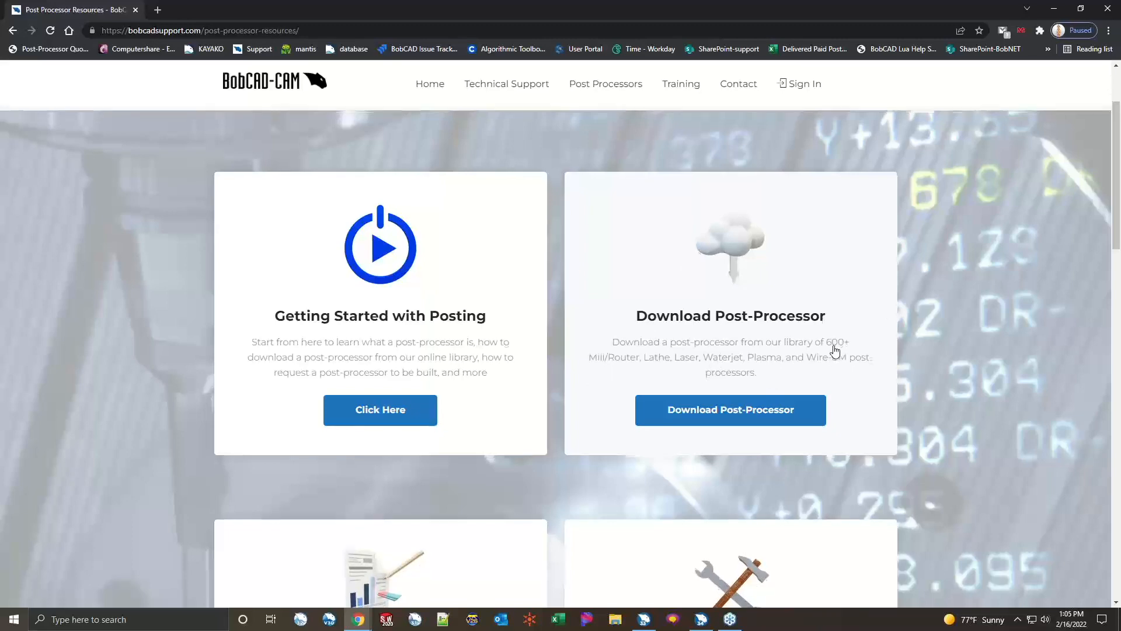
scroll(834, 350, down, 5)
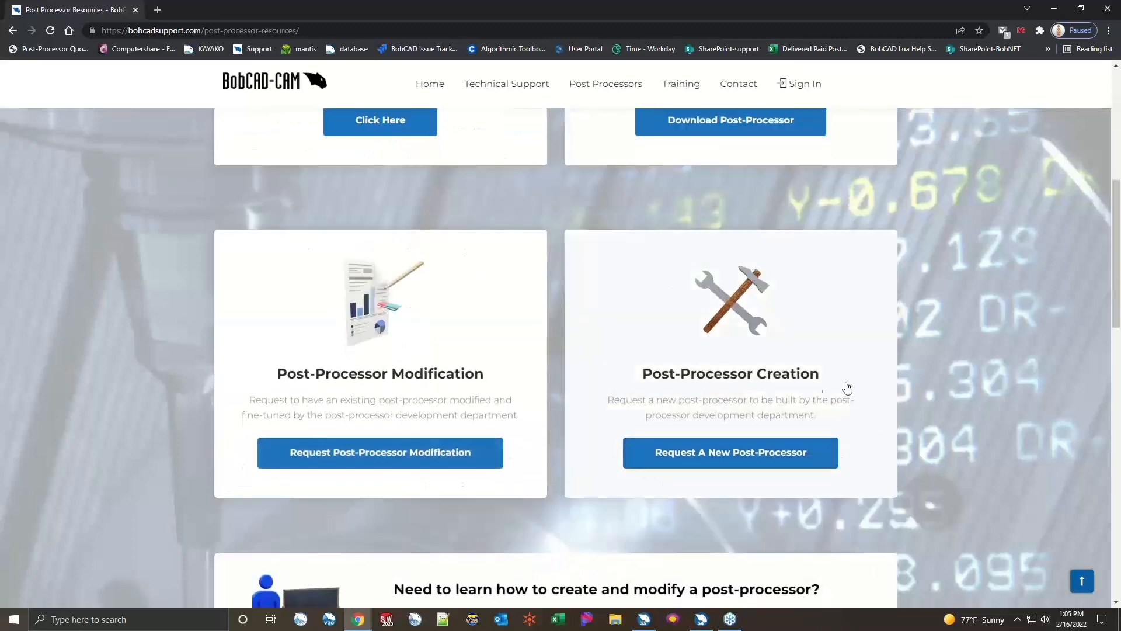
scroll(663, 170, up, 5)
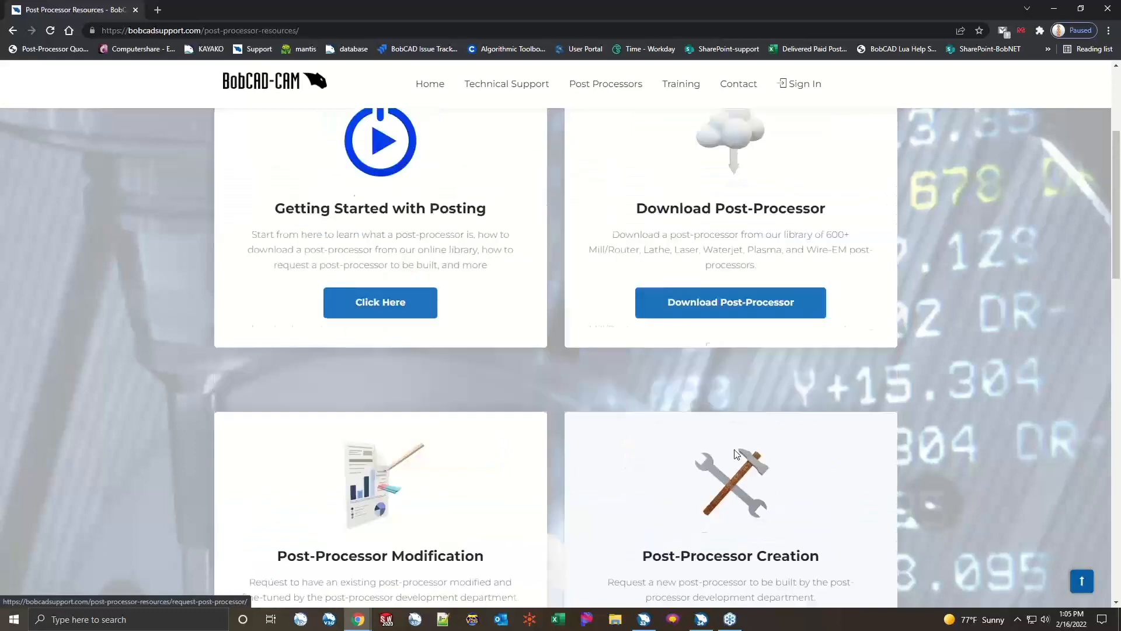
scroll(633, 256, down, 5)
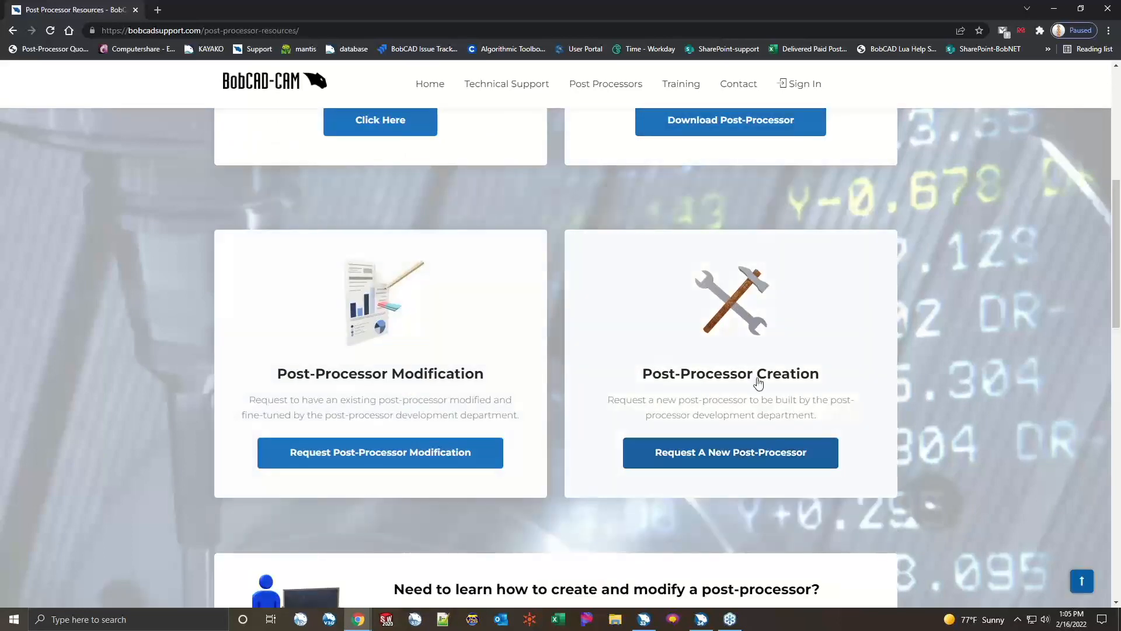
click(741, 451)
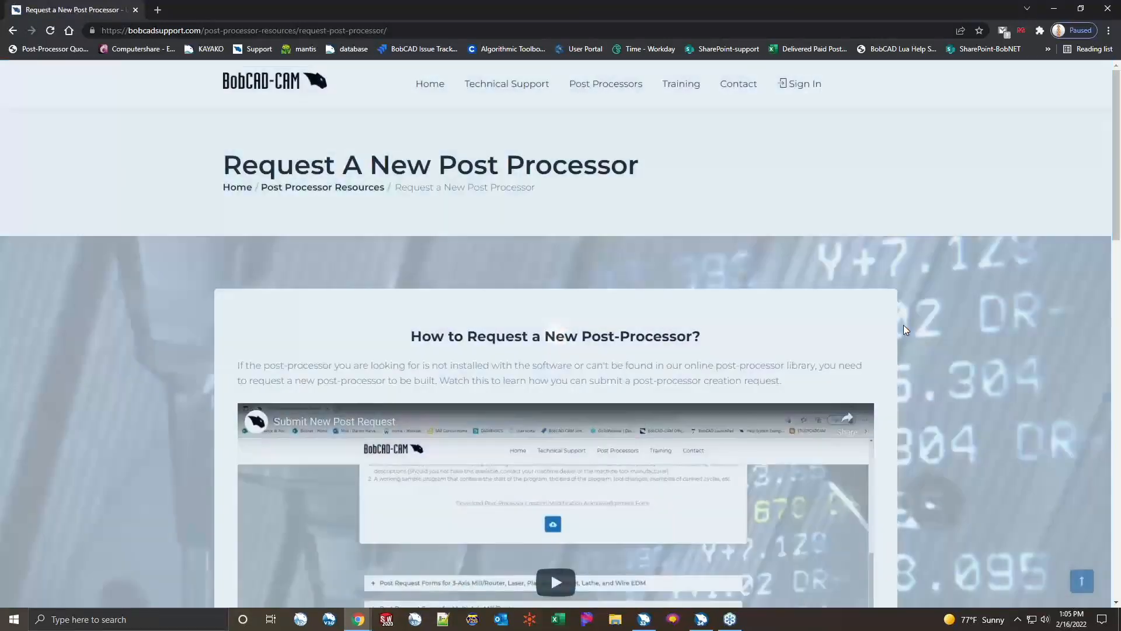
- Open the PDF forms page for submitting a new post-processor request, covering multi-axis mill and mill-turn machines
scroll(903, 324, down, 4)
scroll(902, 324, down, 6)
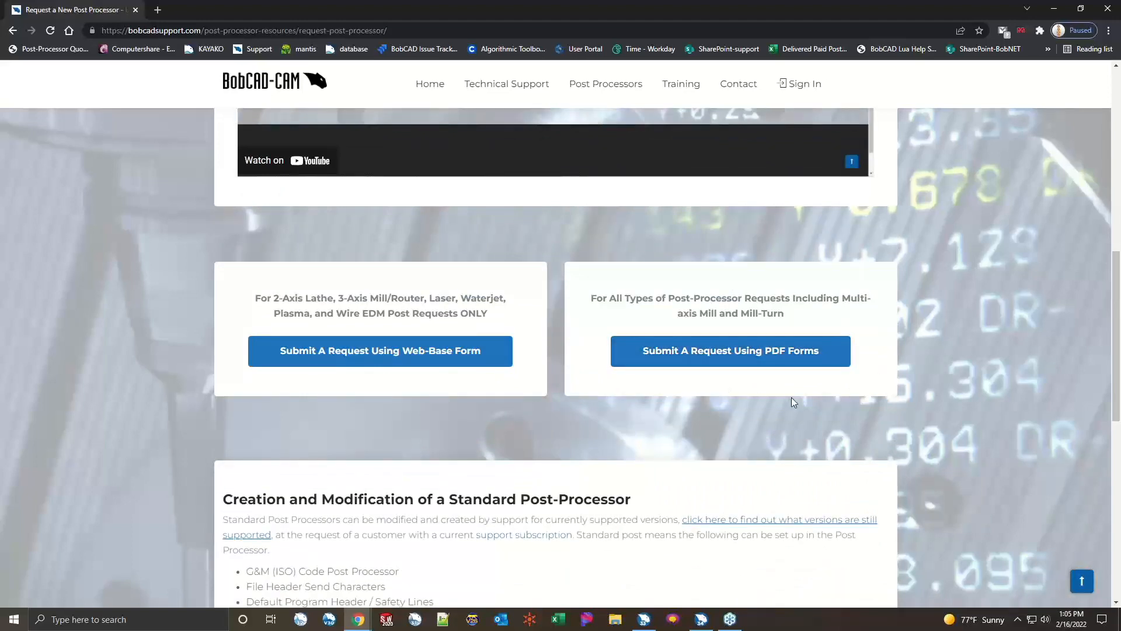
click(740, 362)
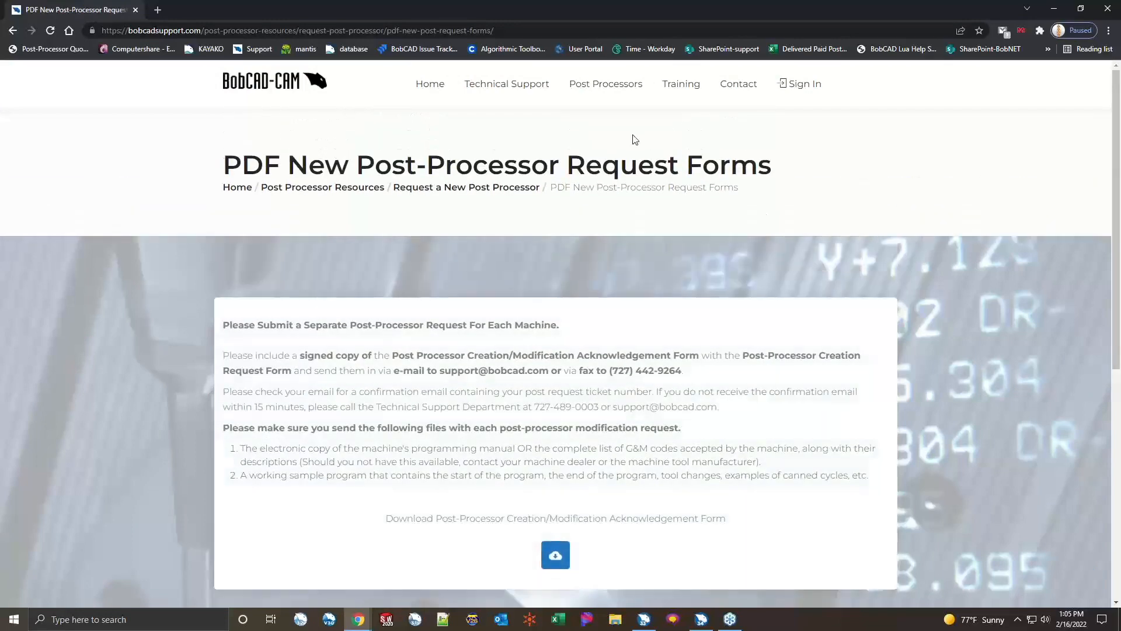
- Expand the Mill-Turn post request forms and open the request form PDF for all types of mill-turn machines
scroll(525, 229, down, 4)
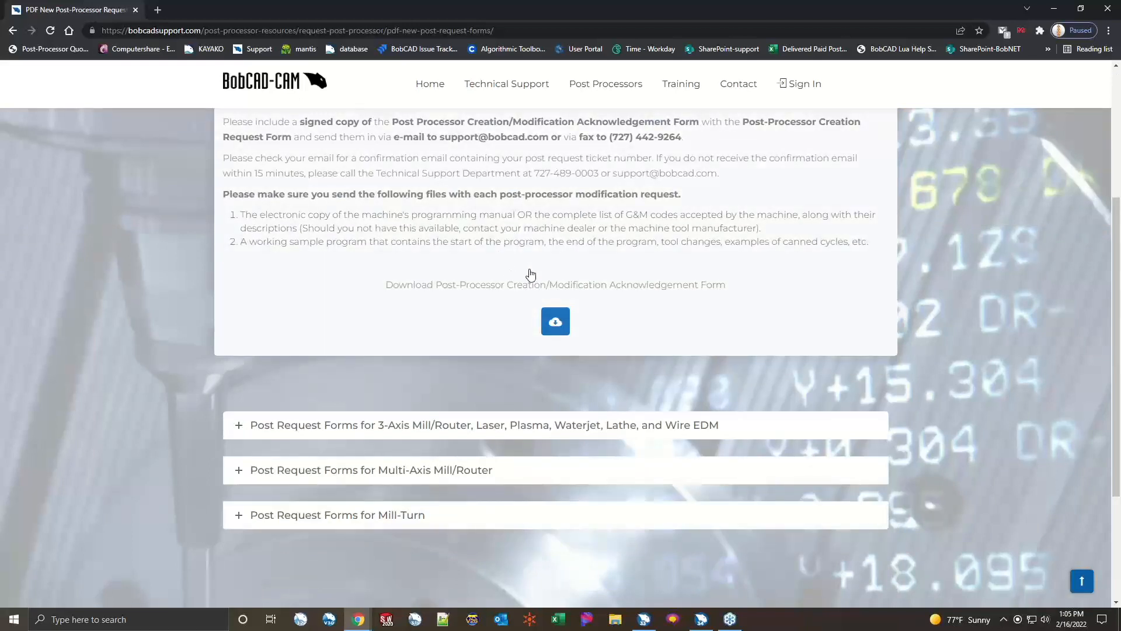
click(238, 521)
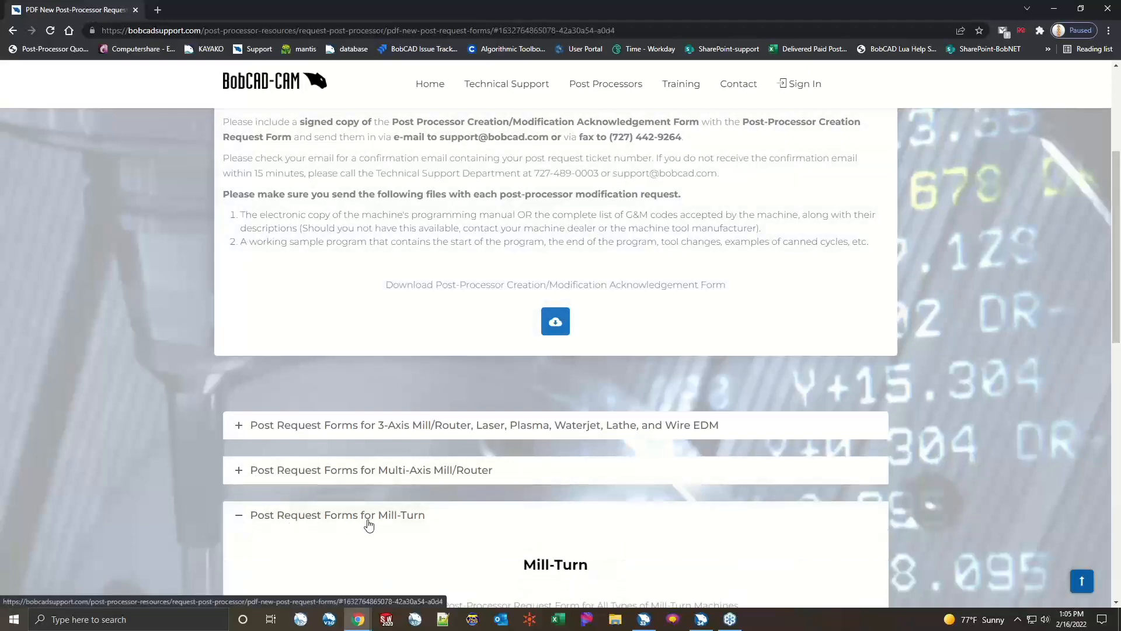
scroll(368, 524, down, 7)
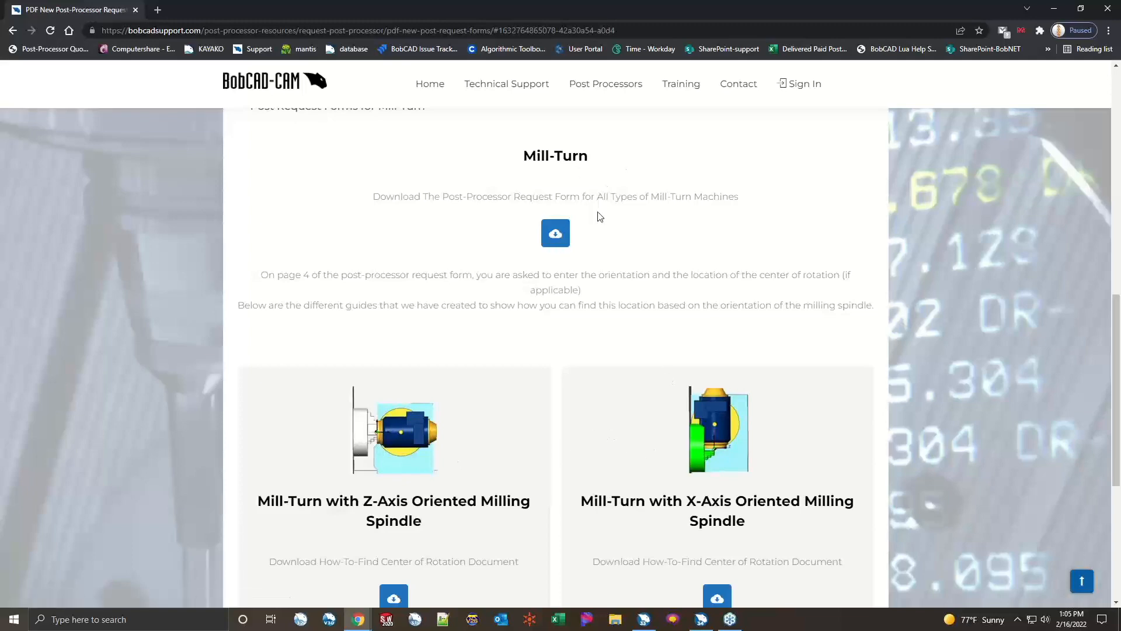
scroll(599, 216, down, 1)
scroll(598, 216, up, 2)
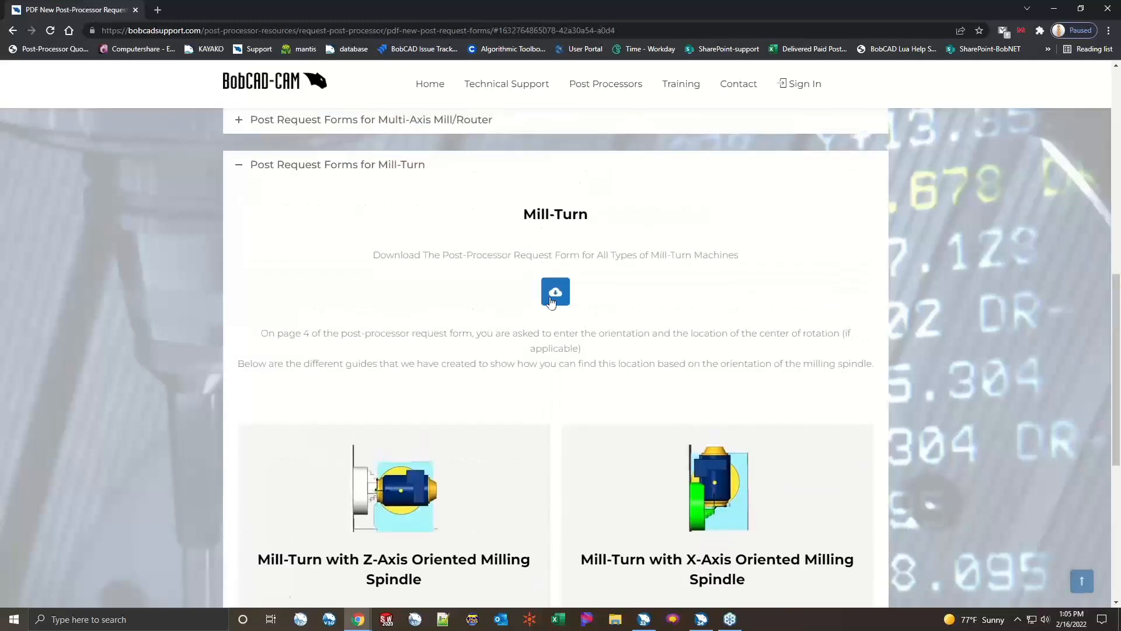
click(551, 301)
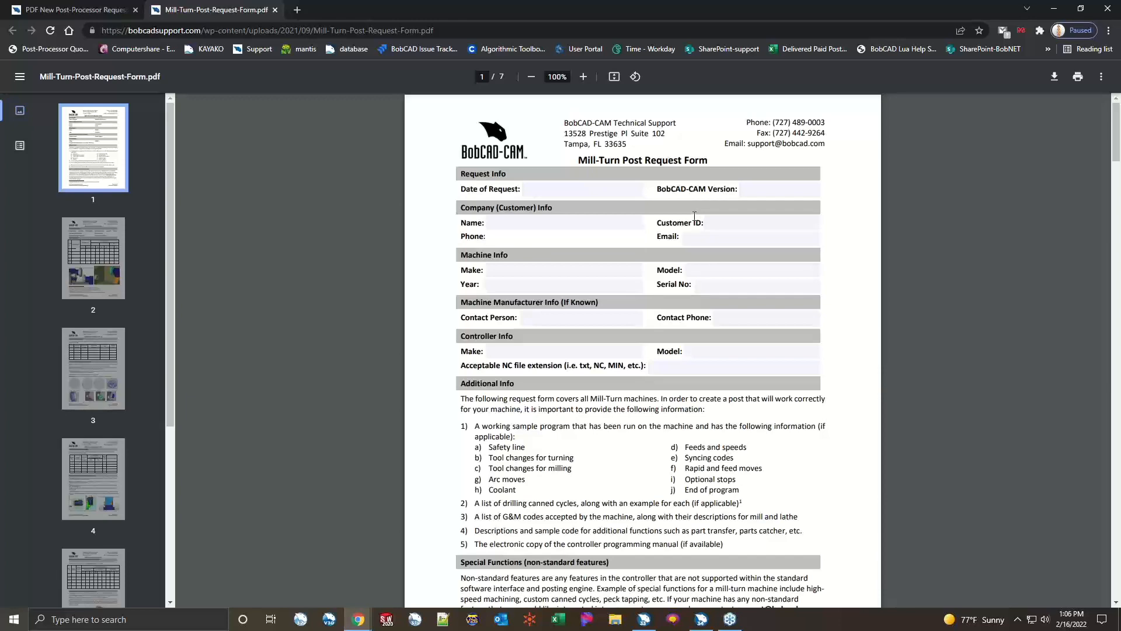
scroll(514, 233, down, 10)
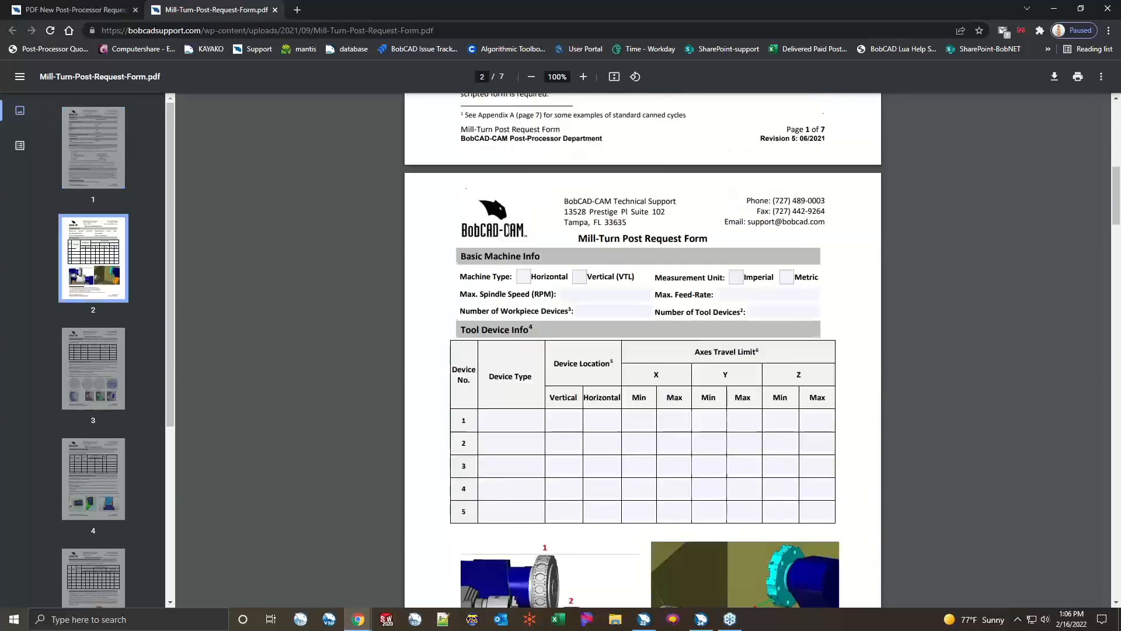
scroll(555, 257, down, 10)
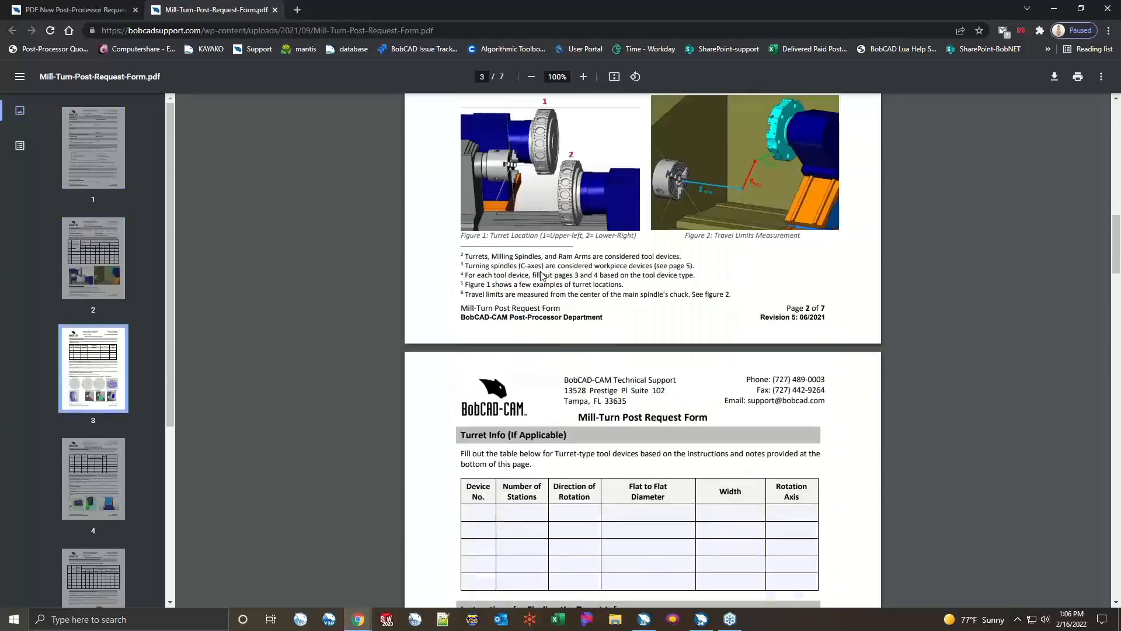
scroll(542, 276, down, 15)
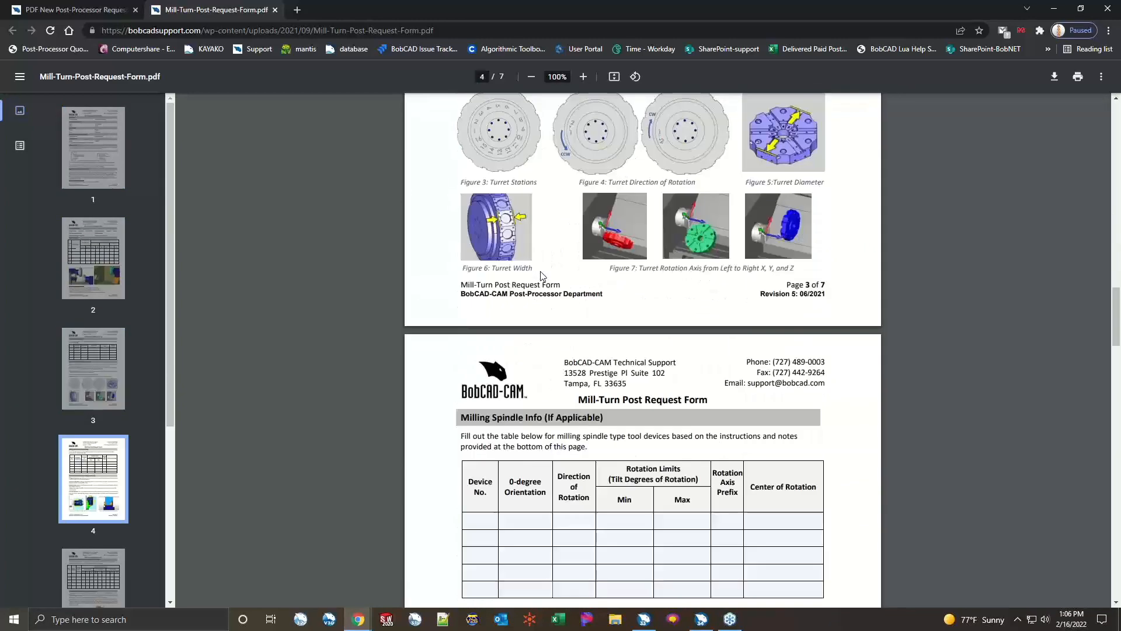
scroll(541, 272, down, 12)
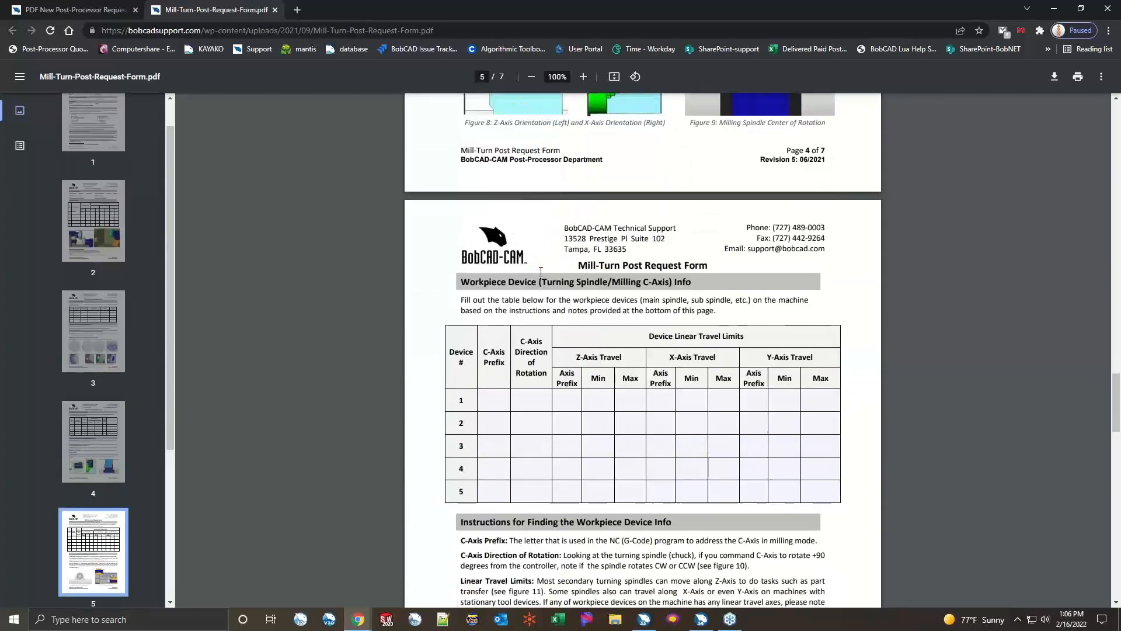
scroll(541, 272, up, 20)
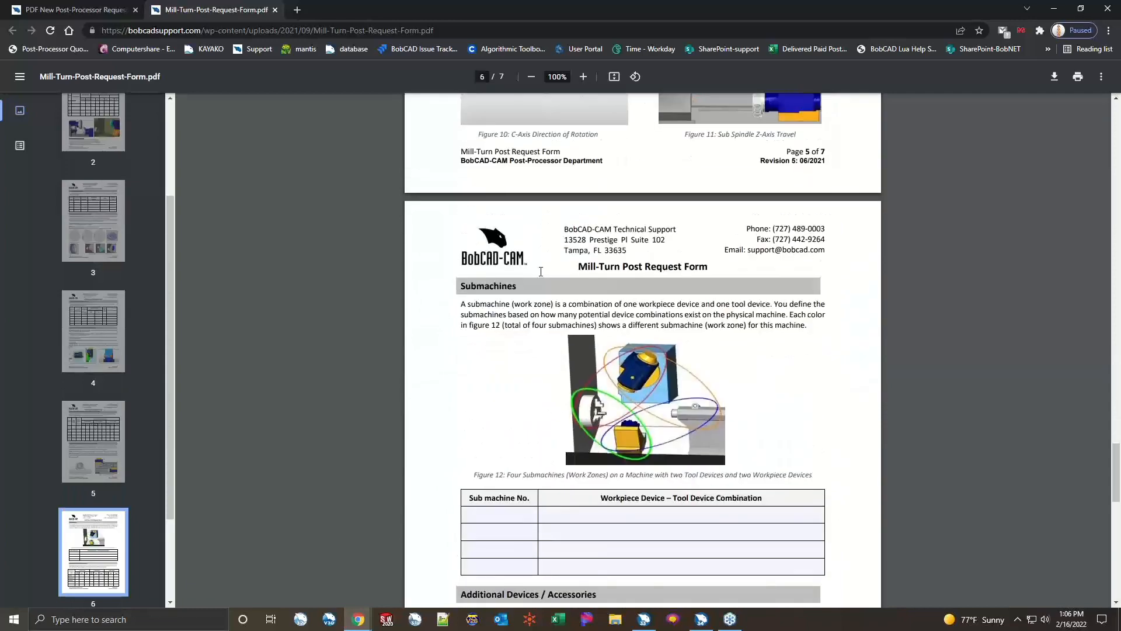
scroll(540, 271, up, 20)
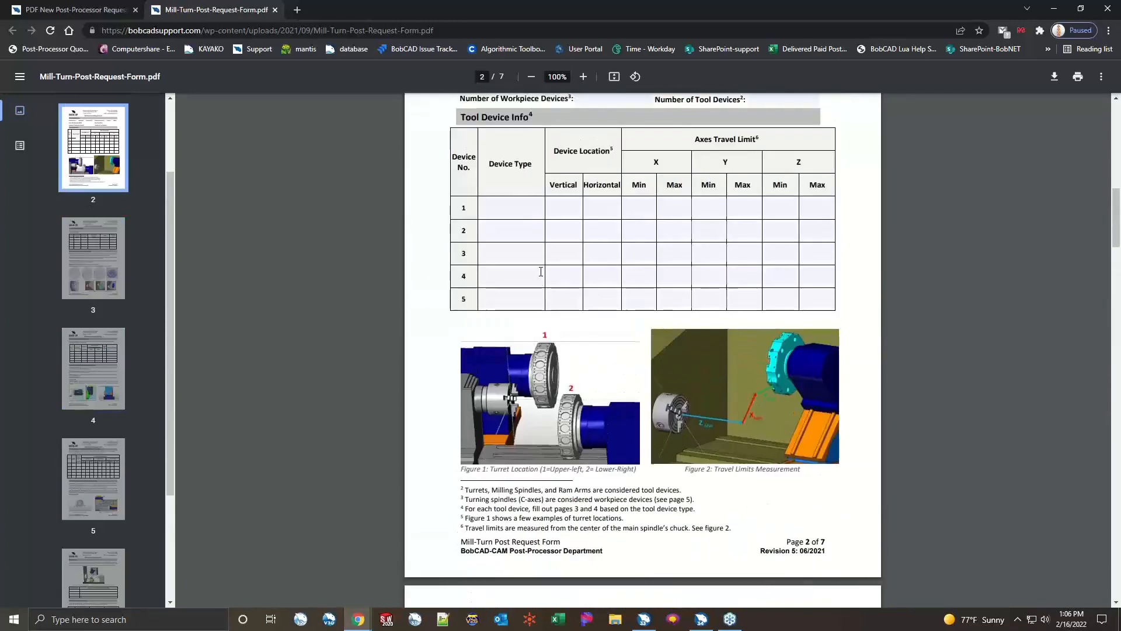
drag(462, 320, 791, 491)
click(774, 489)
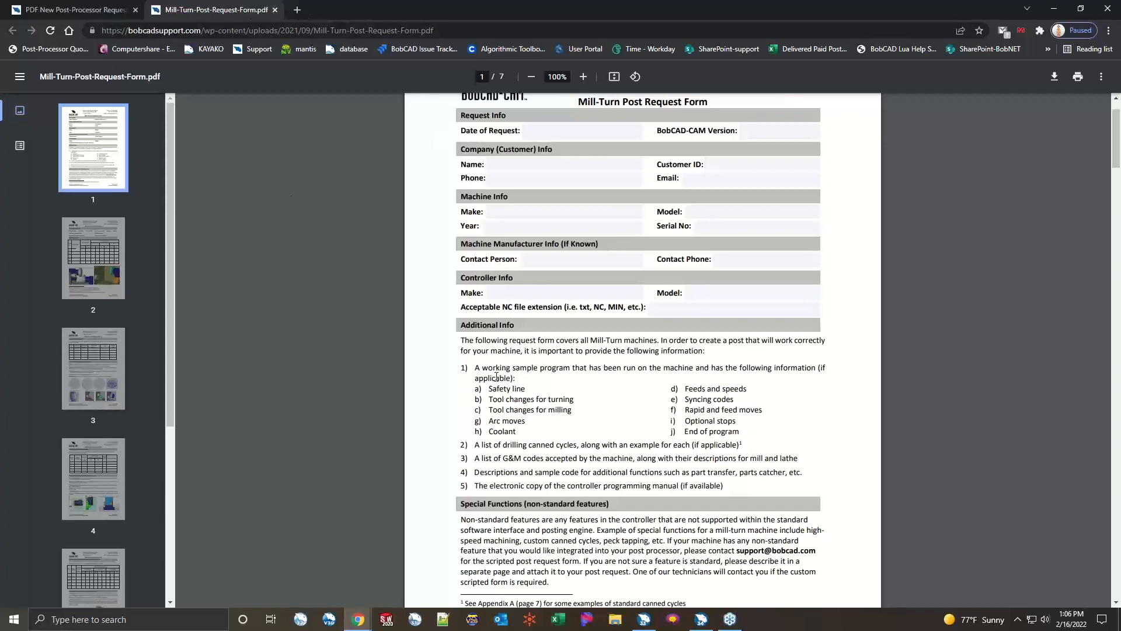
- Close the Mill-Turn Post Request Form PDF and return to the start of the PDF request forms page
scroll(592, 295, up, 1)
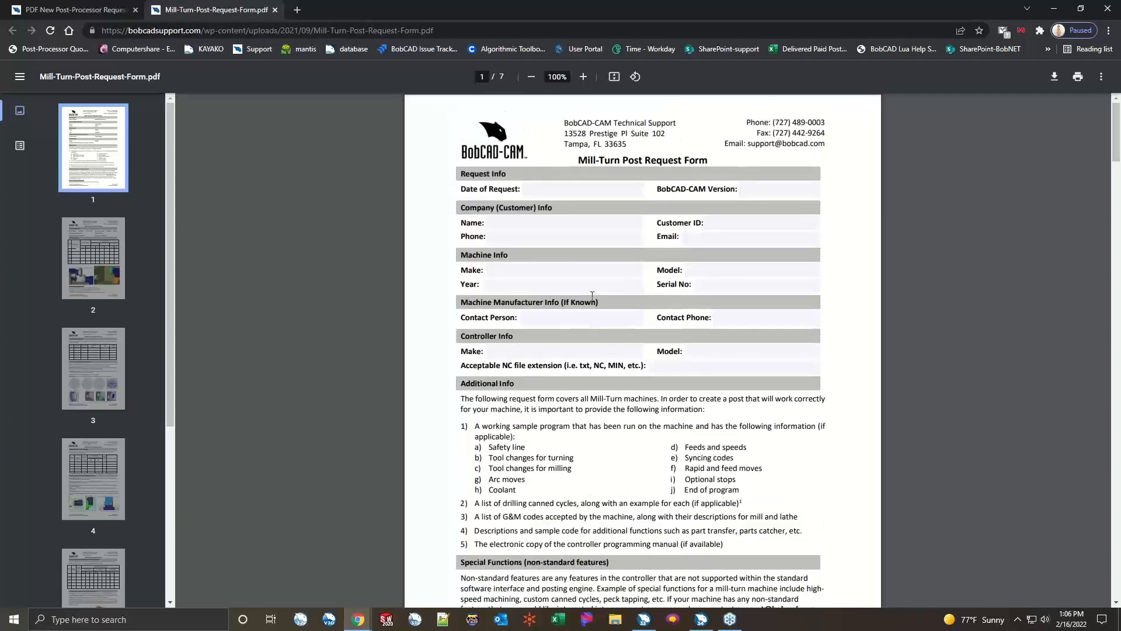
click(275, 10)
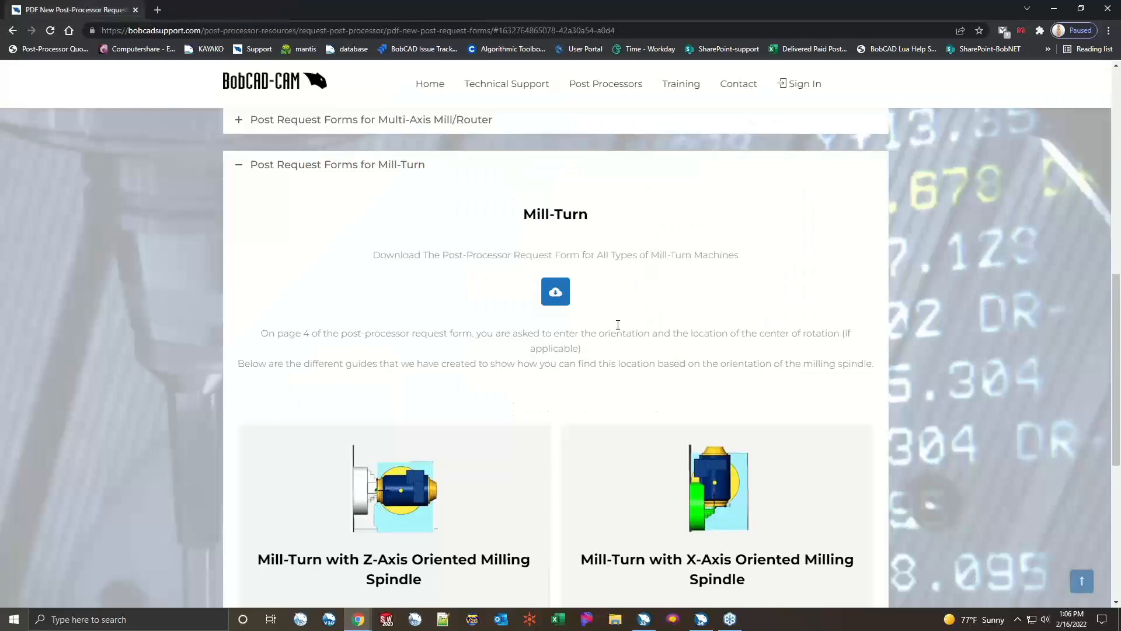
scroll(618, 324, up, 10)
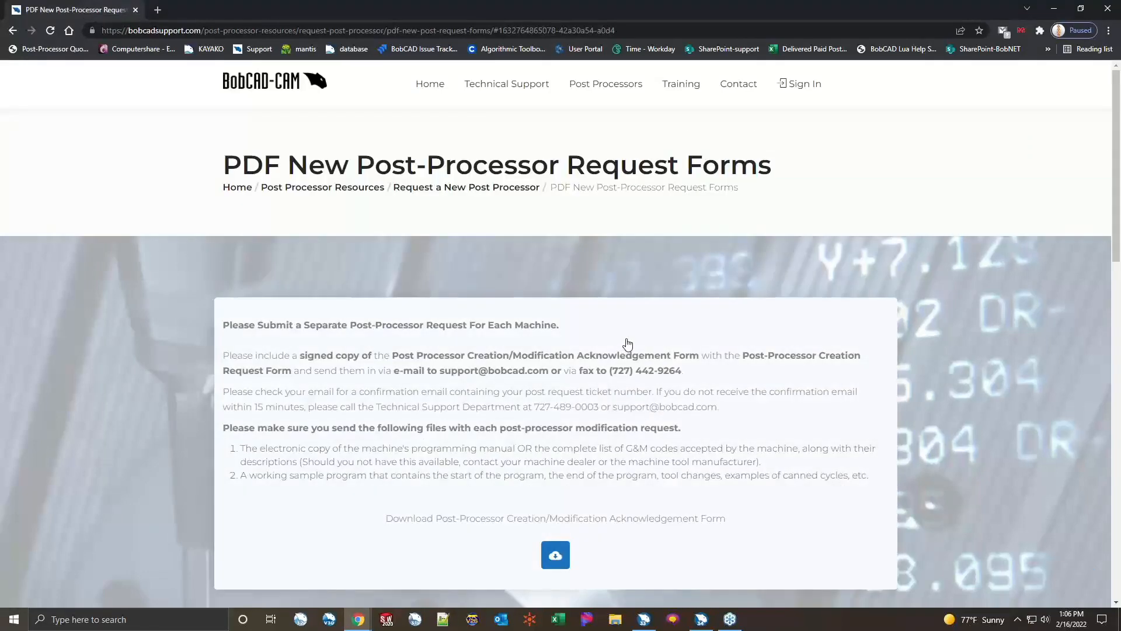
- Open the Training Resources page and review its getting started videos, virtual event schedule, Training Professor videos and recorded events
click(677, 86)
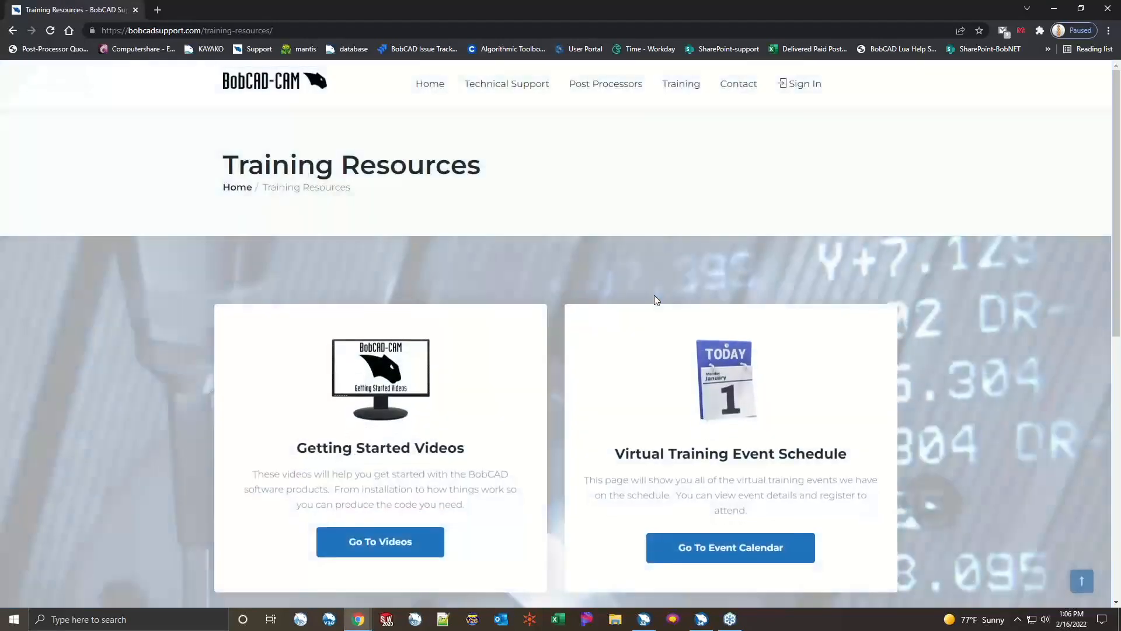
scroll(653, 298, down, 3)
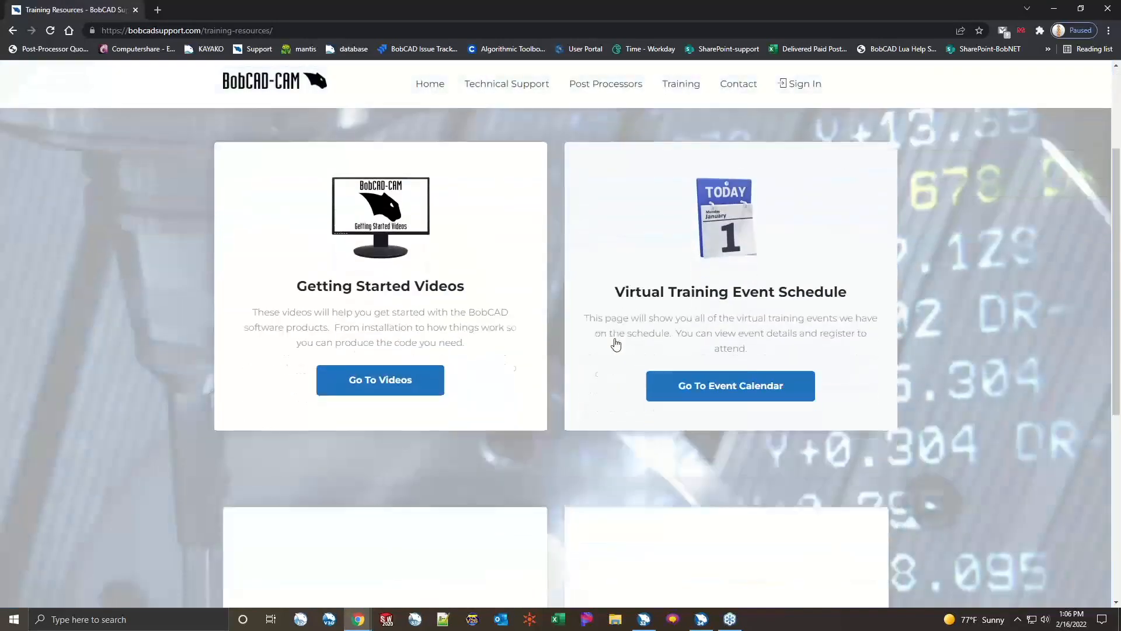
scroll(811, 269, down, 2)
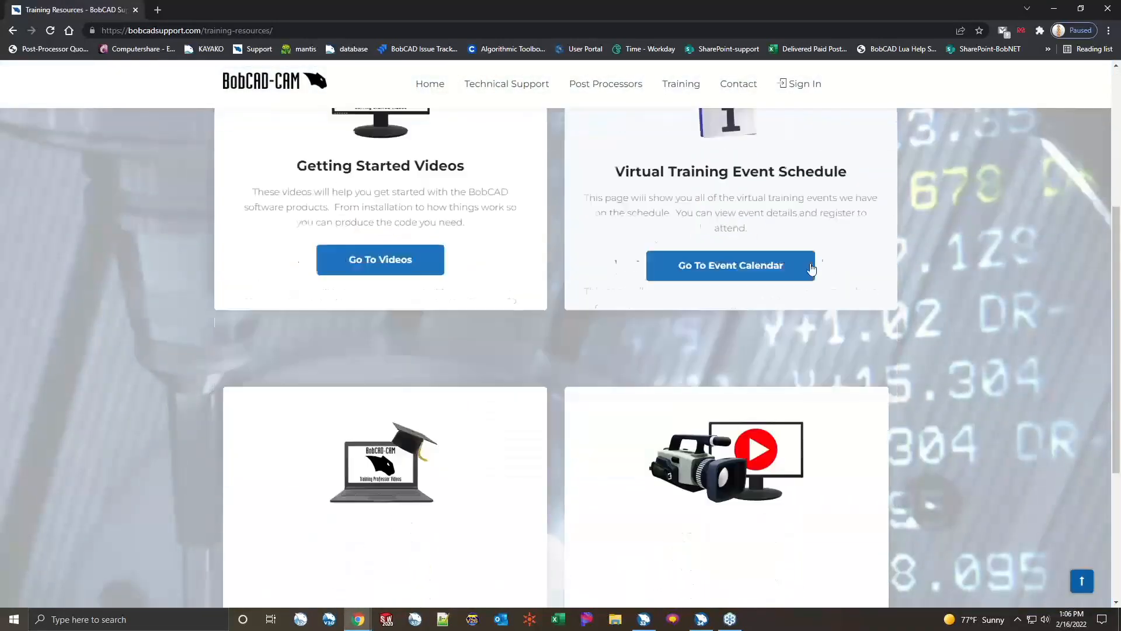
scroll(811, 268, down, 1)
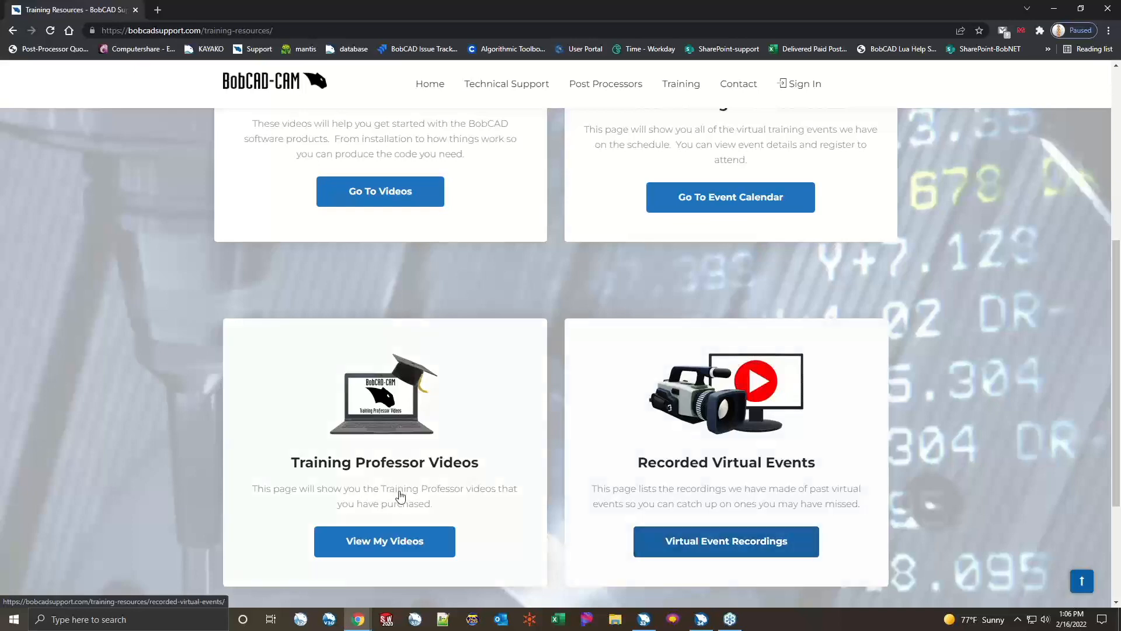
scroll(334, 509, up, 4)
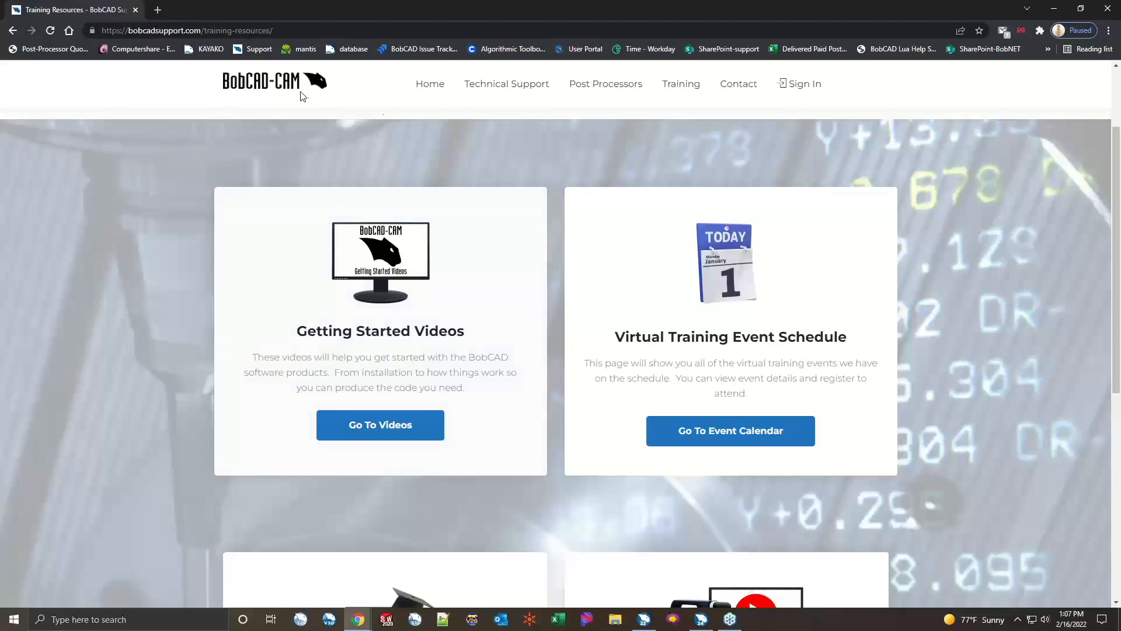
- Go to bobcad.com and show the site's training options and training video series
click(313, 35)
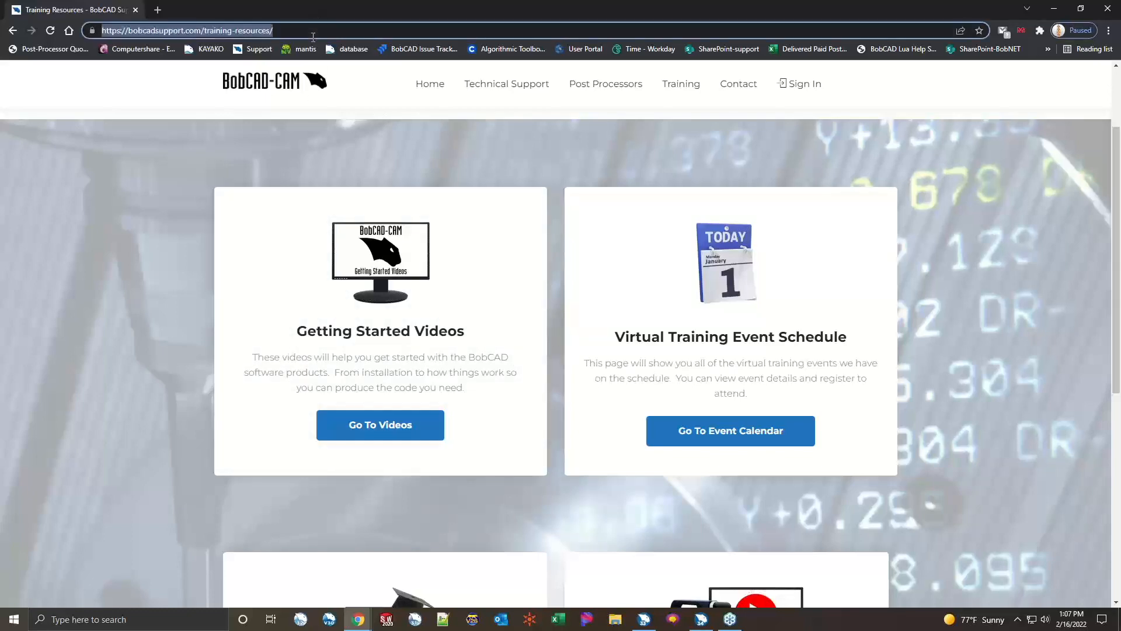
text(bob)
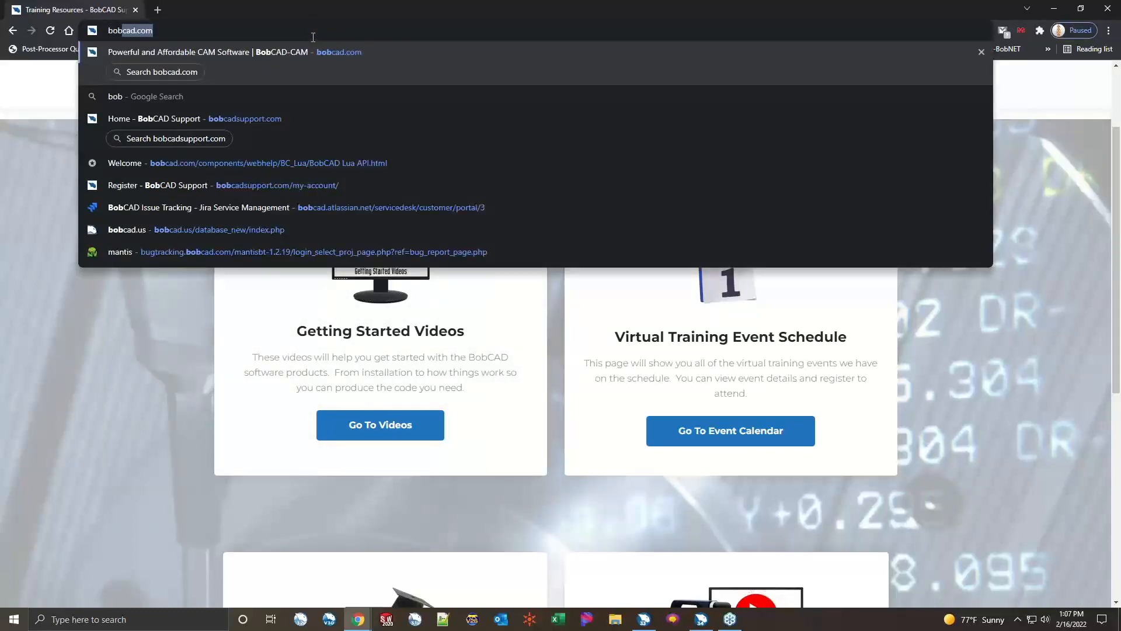
key(Return)
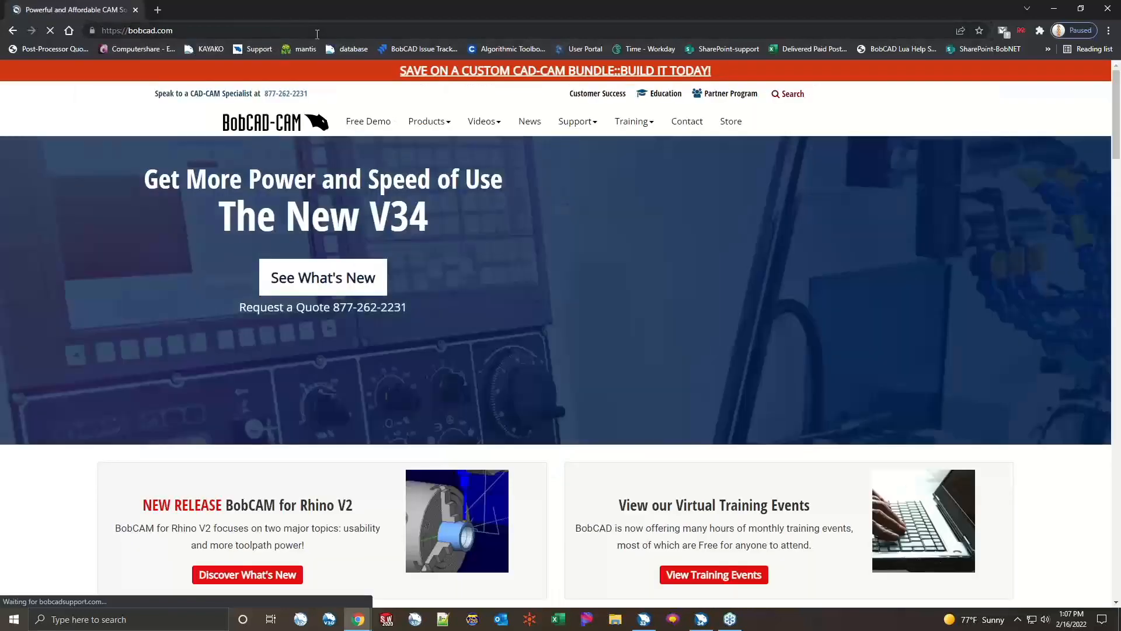
mouse_move(633, 124)
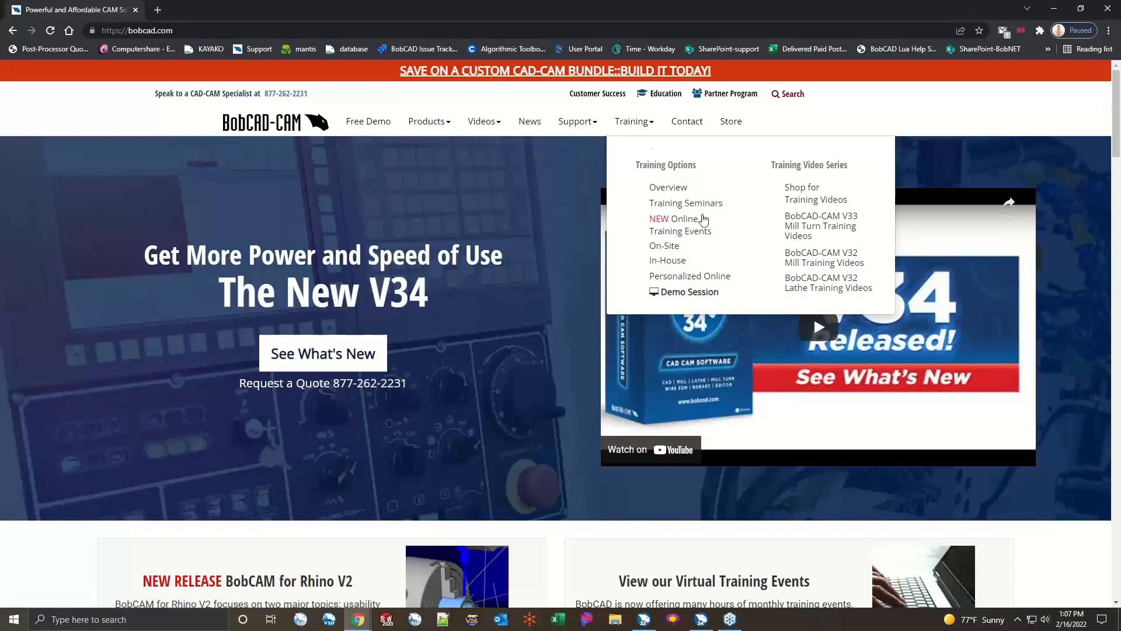
- Go to the BobCAD-CAM user forum at forum.bobcad.com
click(597, 32)
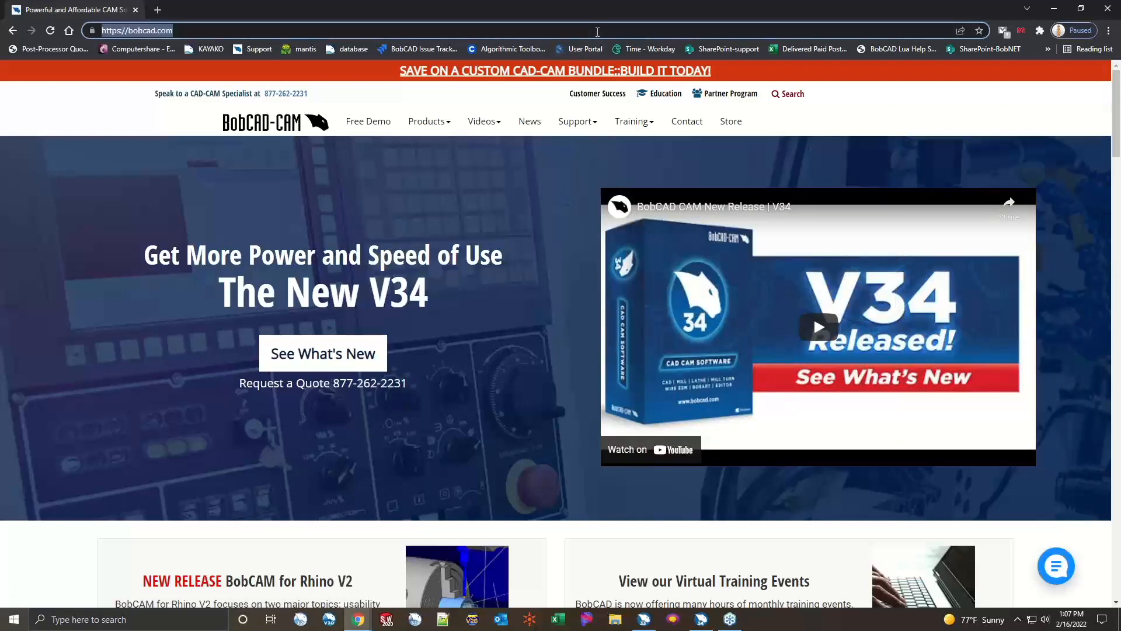
text(fo)
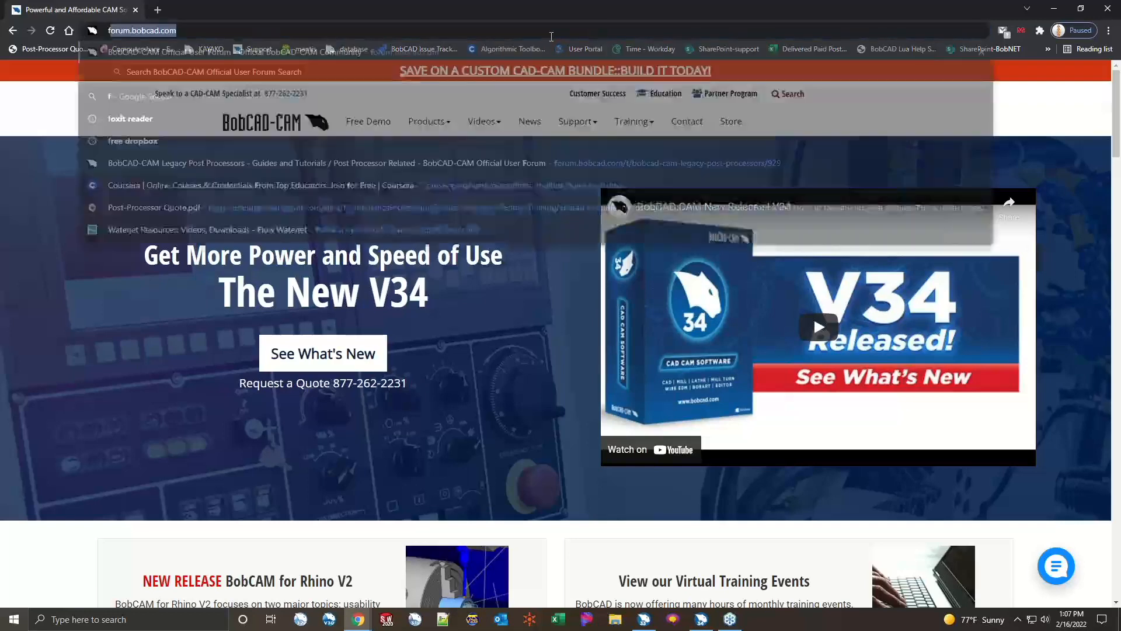
text(ru)
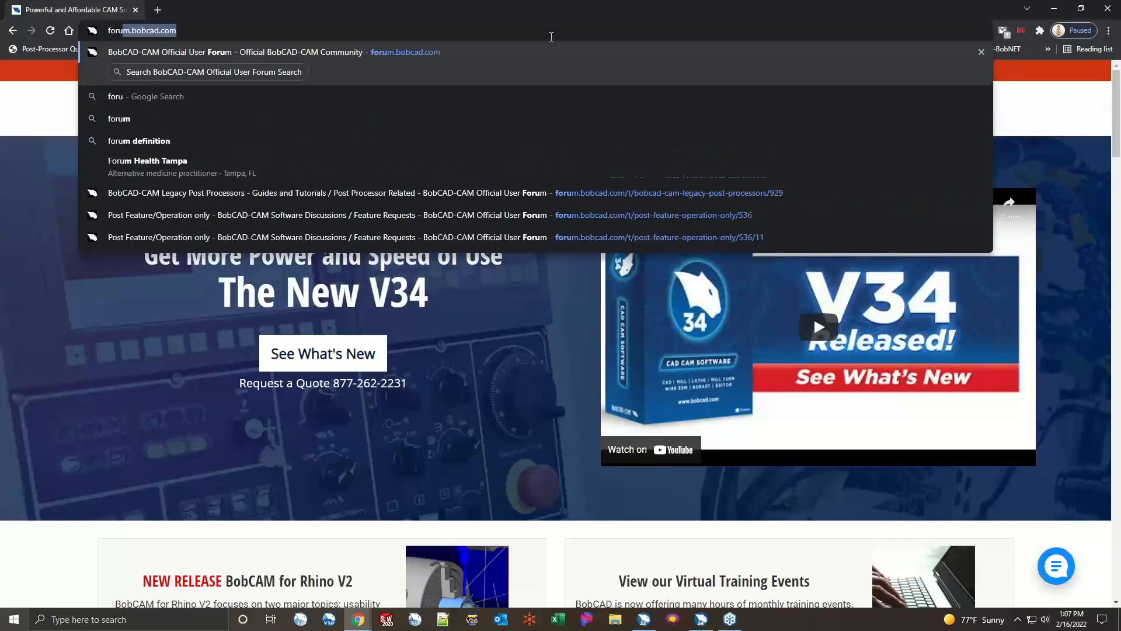
key(Return)
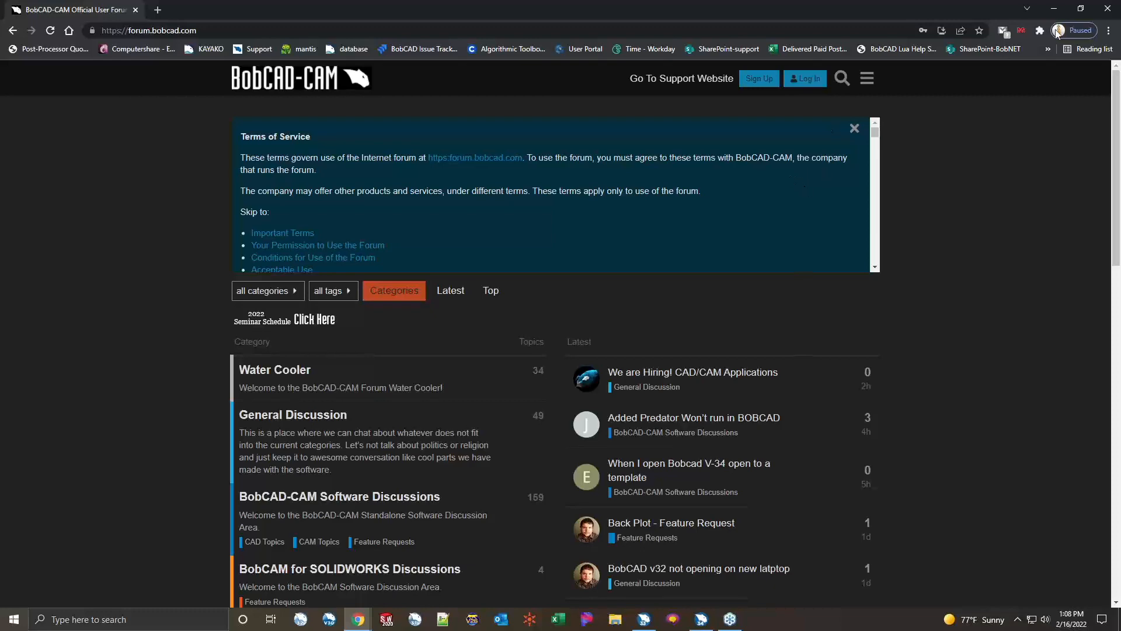
- Switch to BobCAD-CAM, open the example file Mill_Turn_1T_1S.bbcd and delete its Mill Turn Job
click(1054, 8)
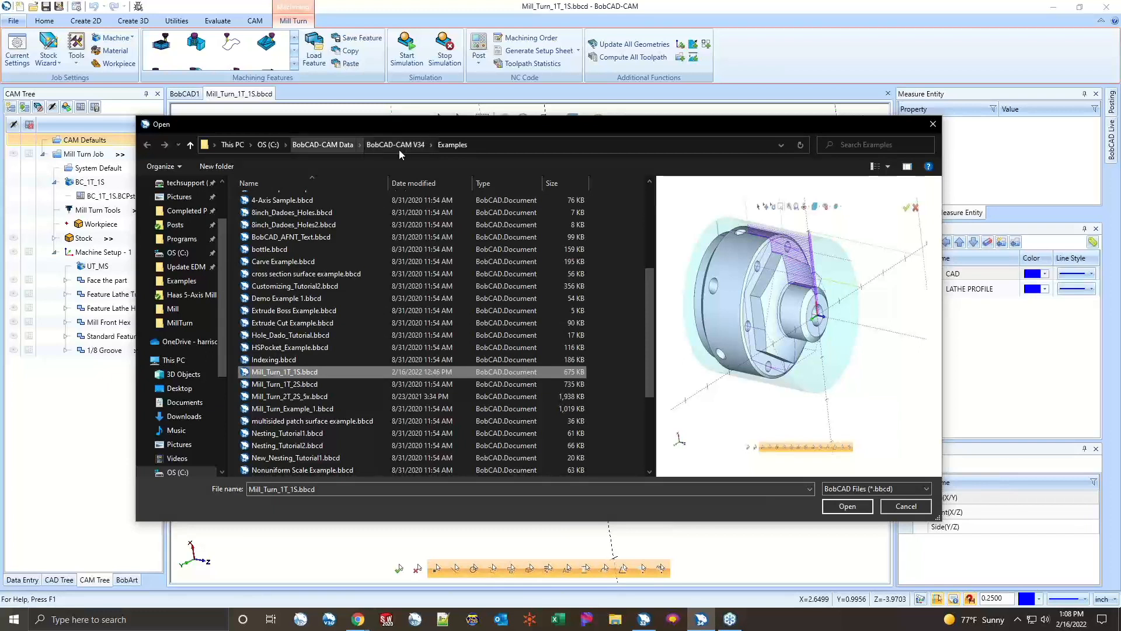
double_click(284, 373)
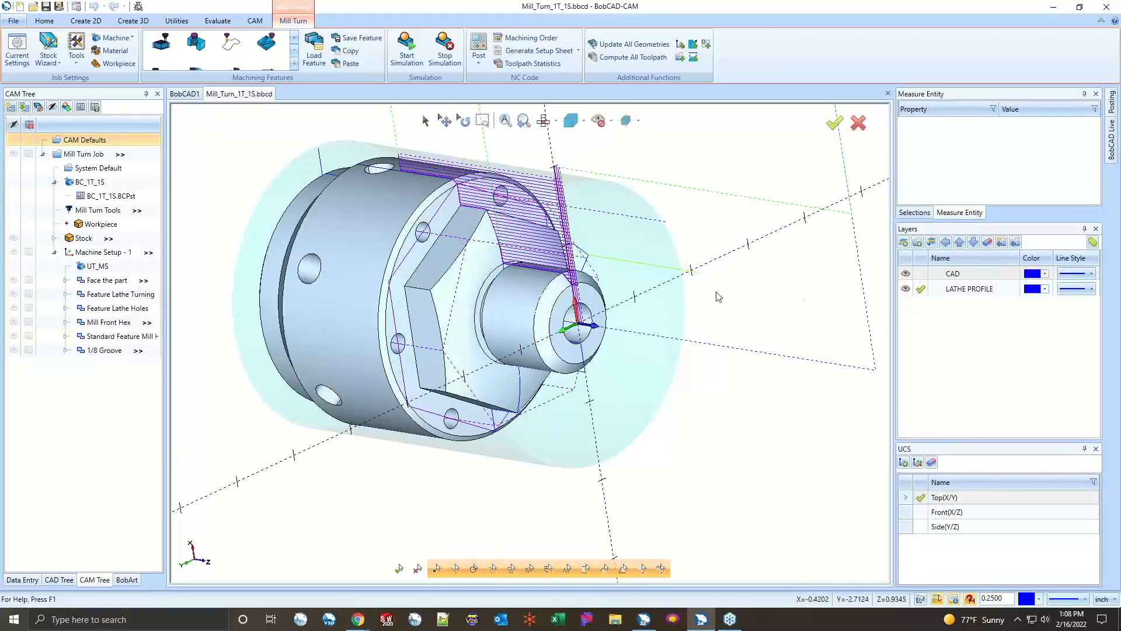
right_click(72, 157)
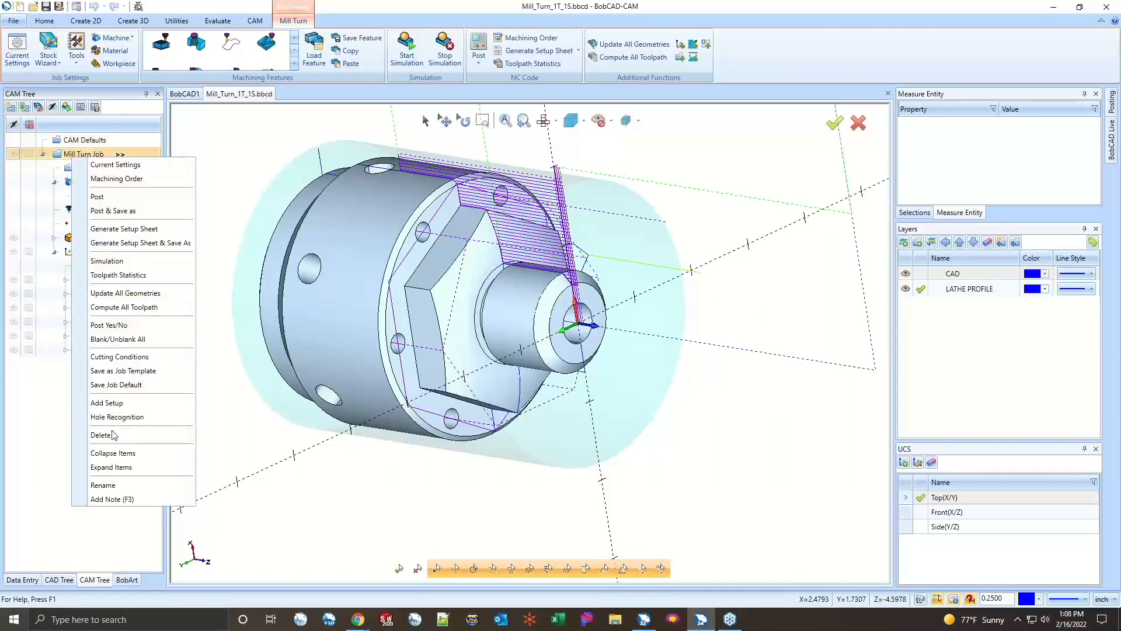
click(113, 436)
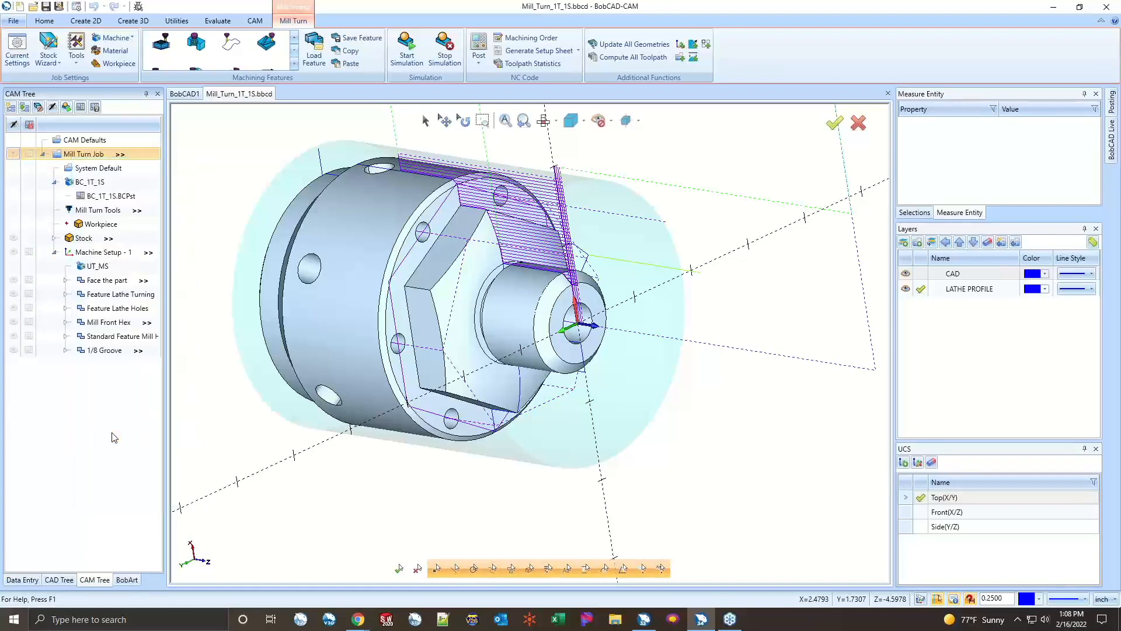
click(584, 330)
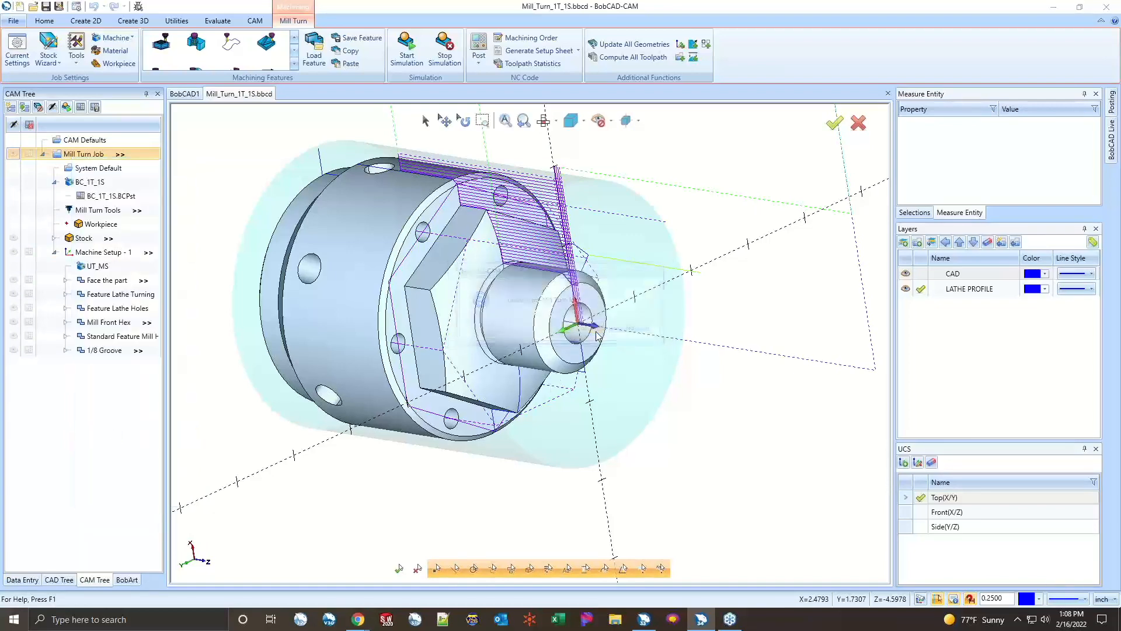
- Make LATHE PROFILE the active layer, hide the CAD layer, and delete all the lathe profile wireframe geometry
click(922, 274)
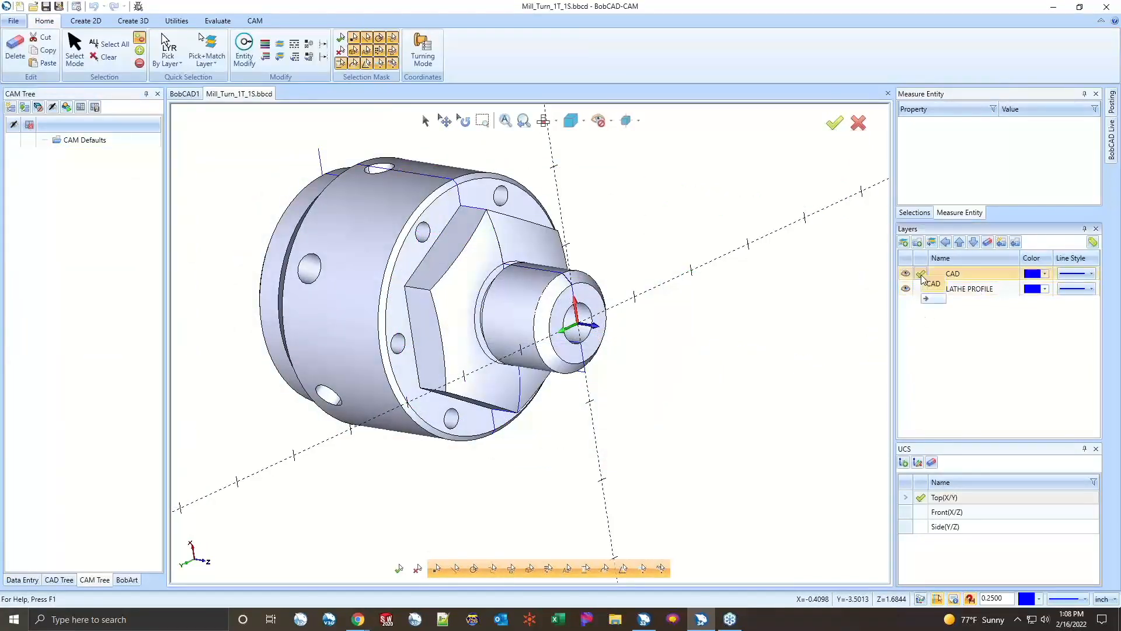
click(921, 288)
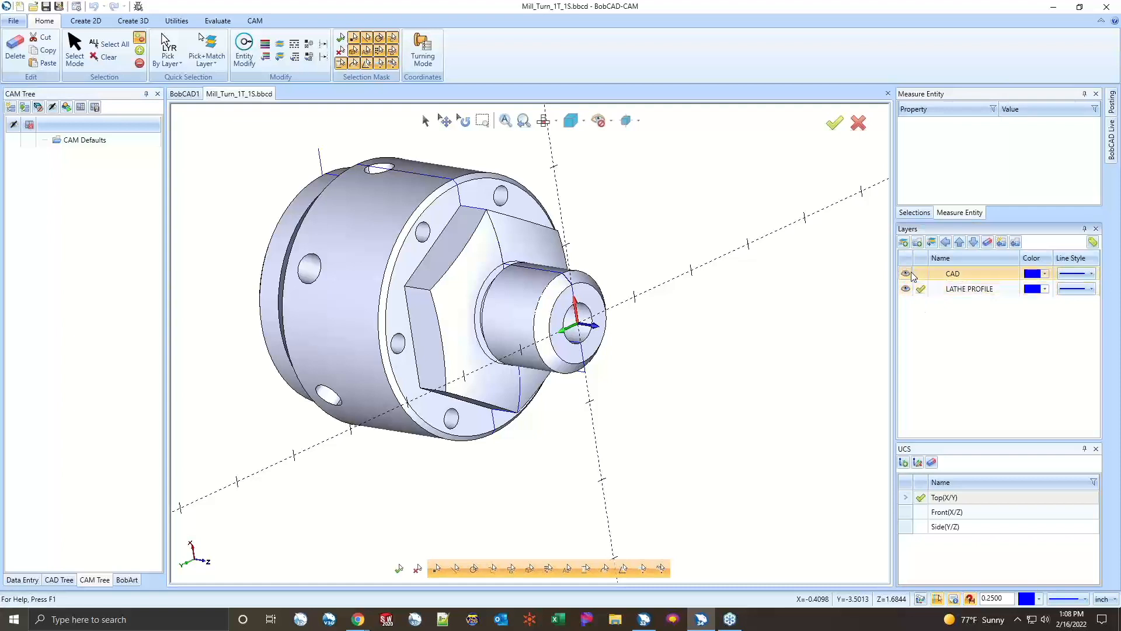
click(905, 273)
click(426, 121)
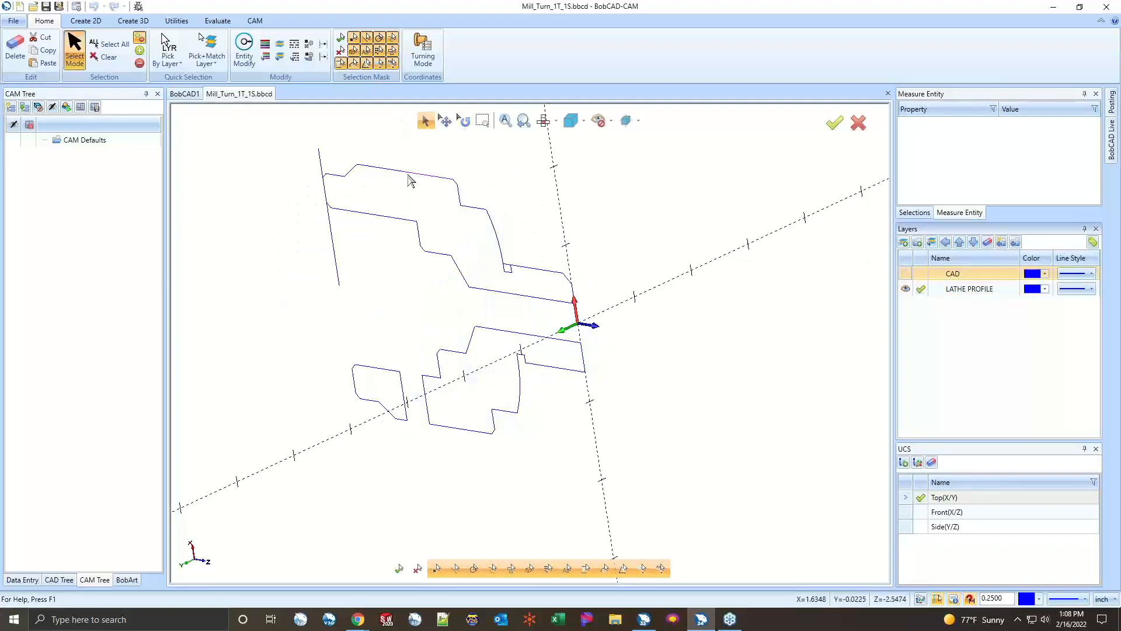
scroll(410, 177, down, 3)
drag(313, 146, 566, 359)
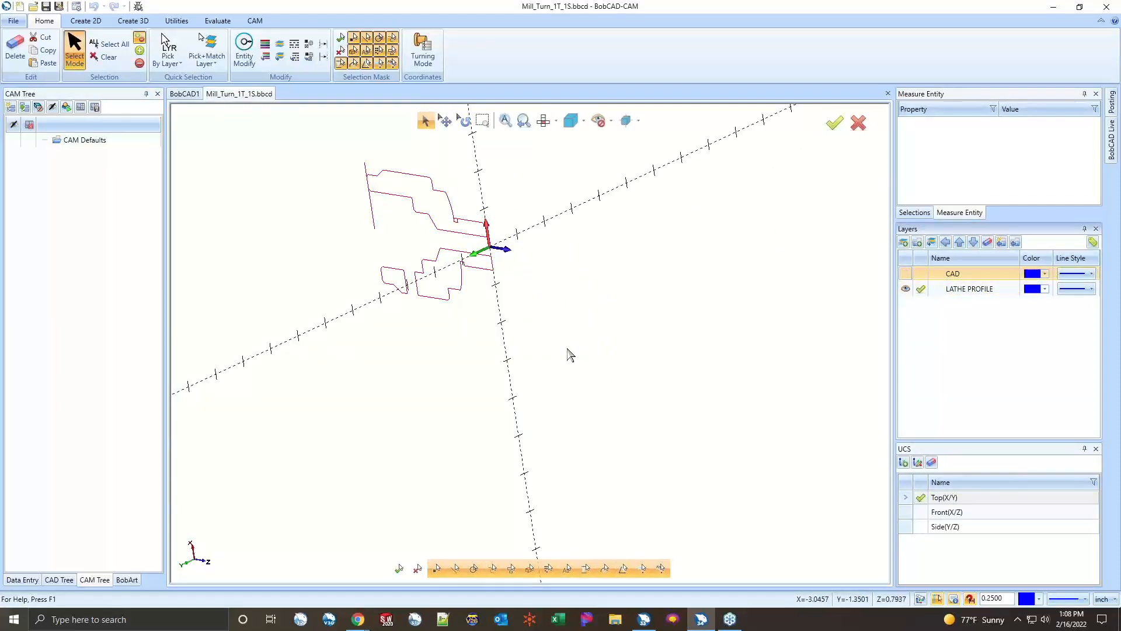
key(Delete)
- Show the CAD layer again, make it active, and delete the LATHE PROFILE layer
click(906, 274)
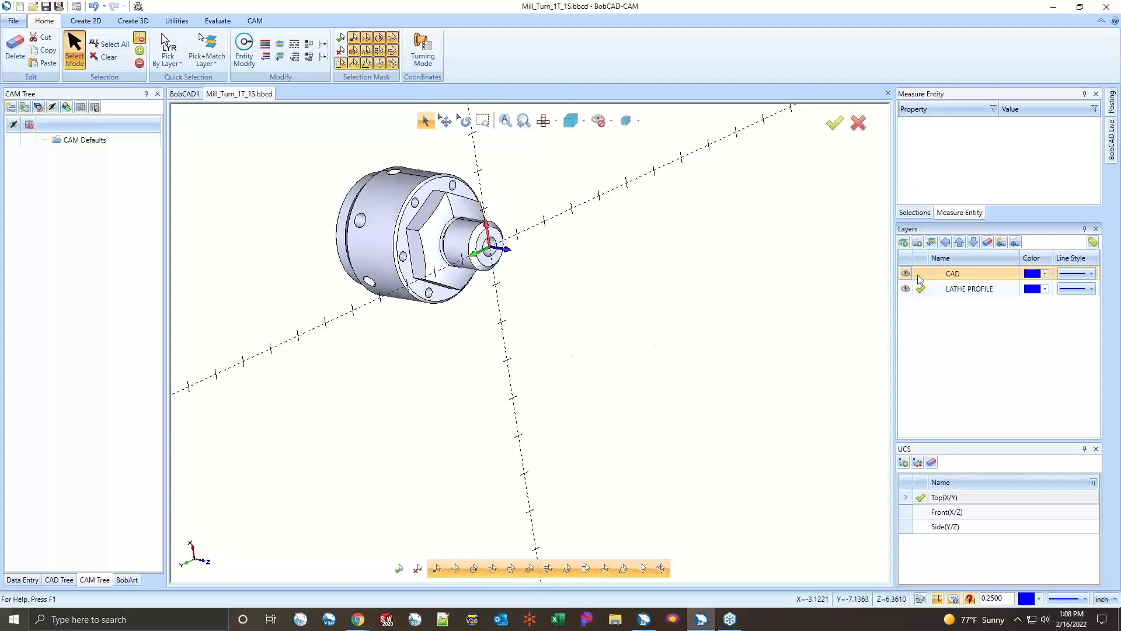
click(921, 273)
click(963, 289)
key(Delete)
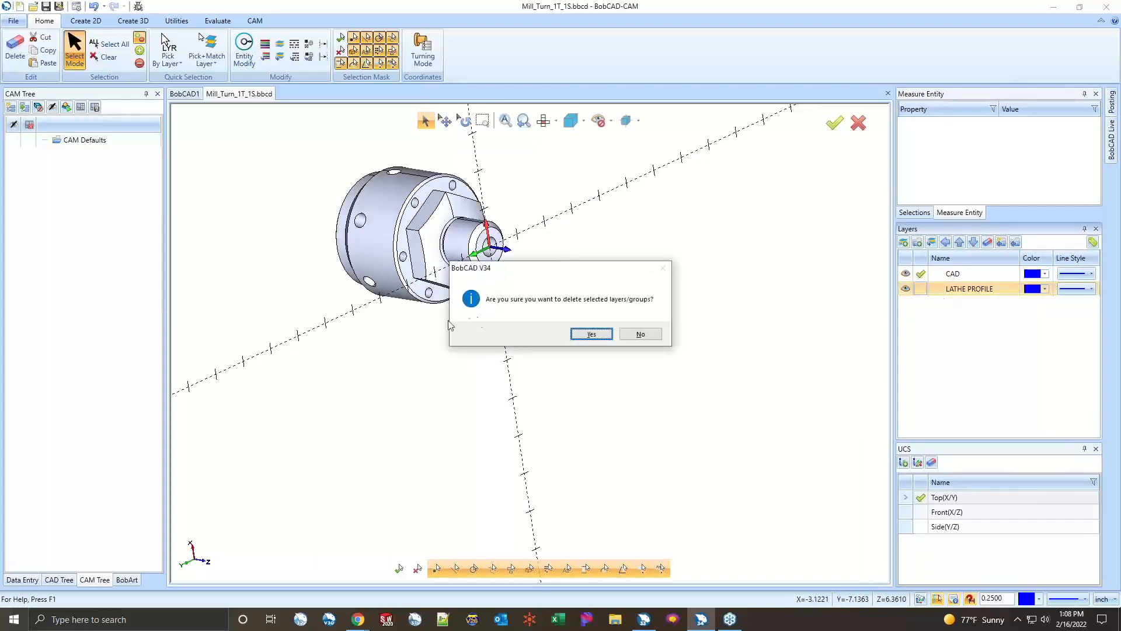
click(582, 331)
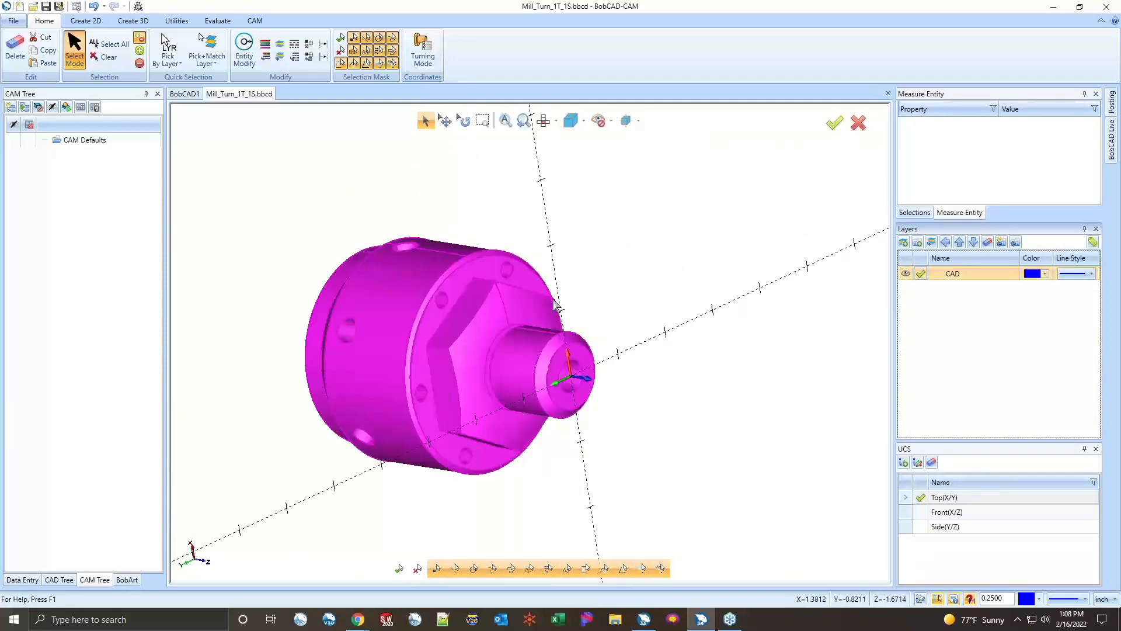
- Rotate the solid model 90 degrees around the Y axis about the origin so the part lies along the X axis
scroll(740, 267, down, 1)
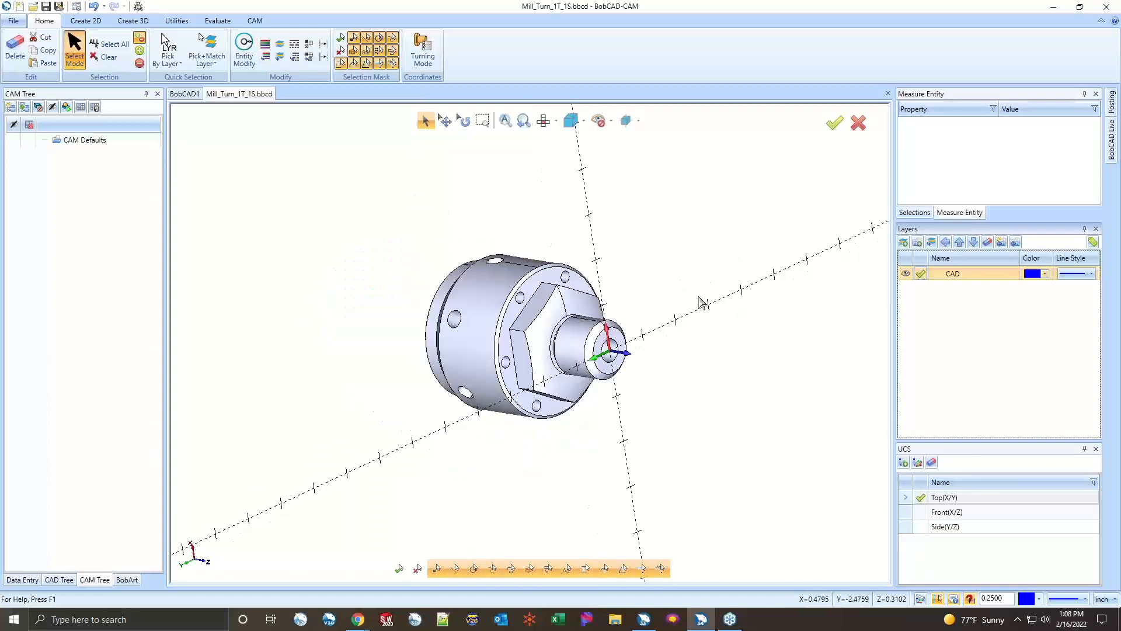
click(543, 120)
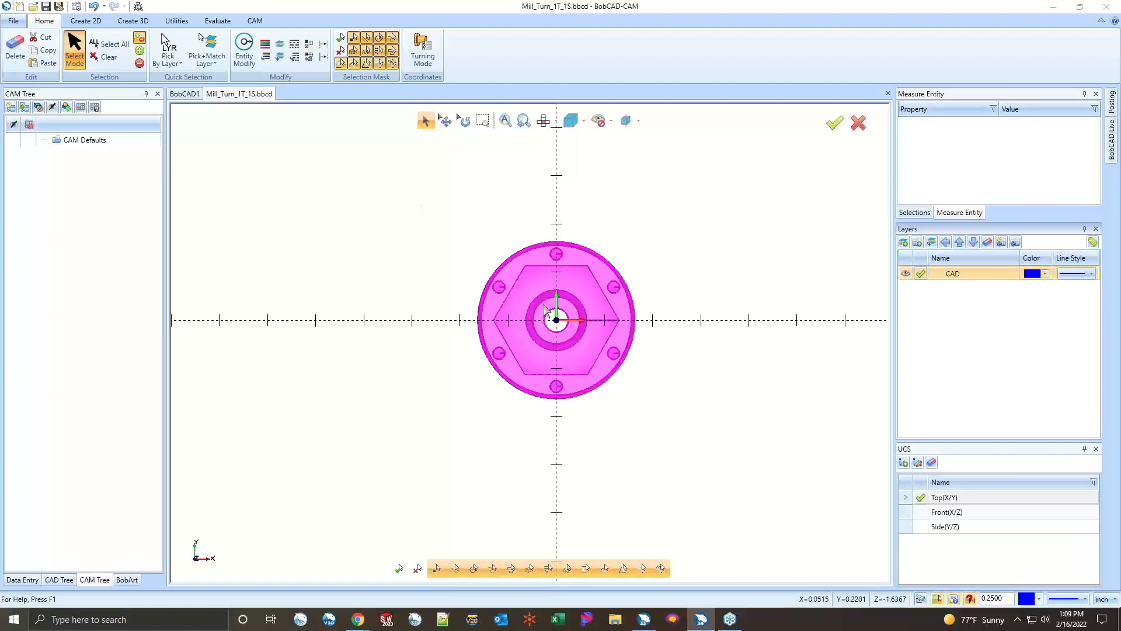
scroll(471, 251, down, 2)
scroll(472, 252, down, 1)
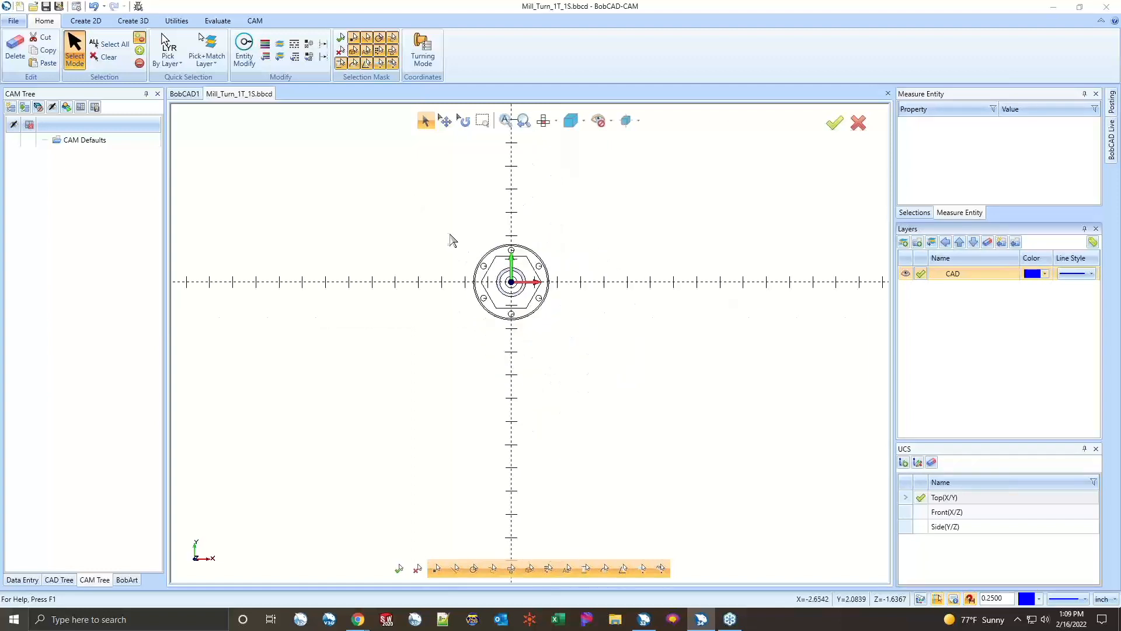
middle_drag(433, 227, 591, 294)
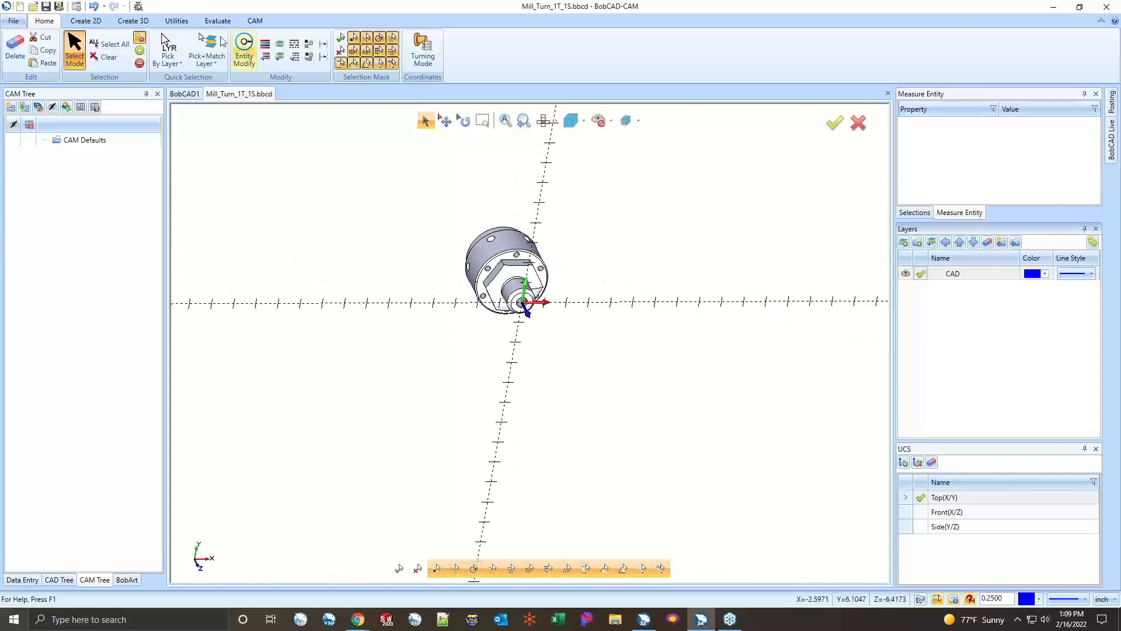
click(133, 21)
click(175, 22)
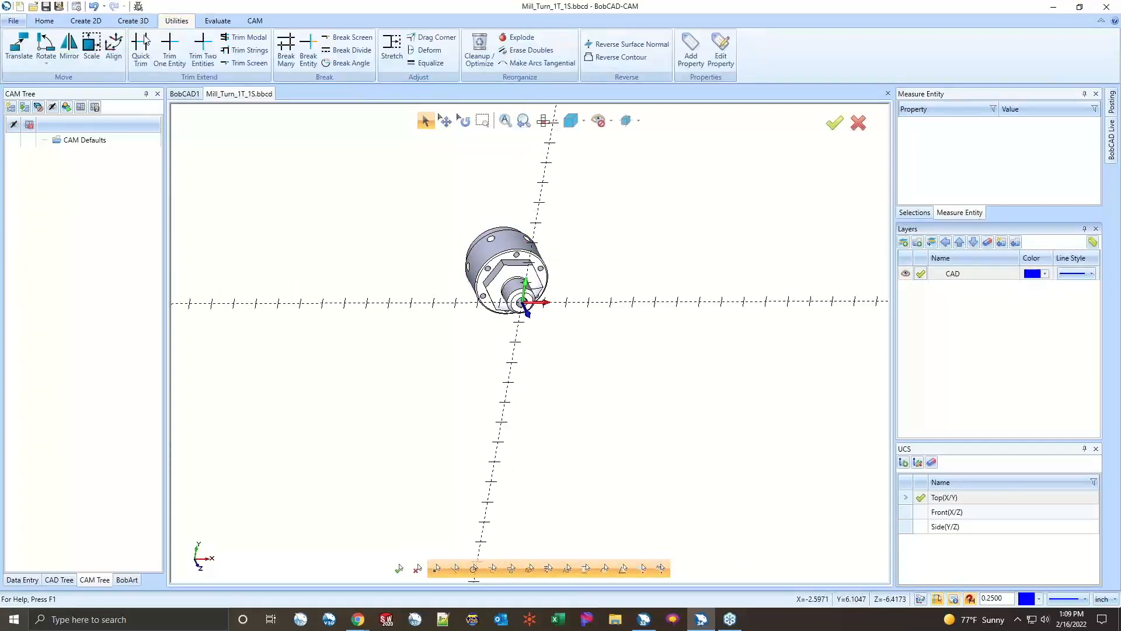
click(41, 47)
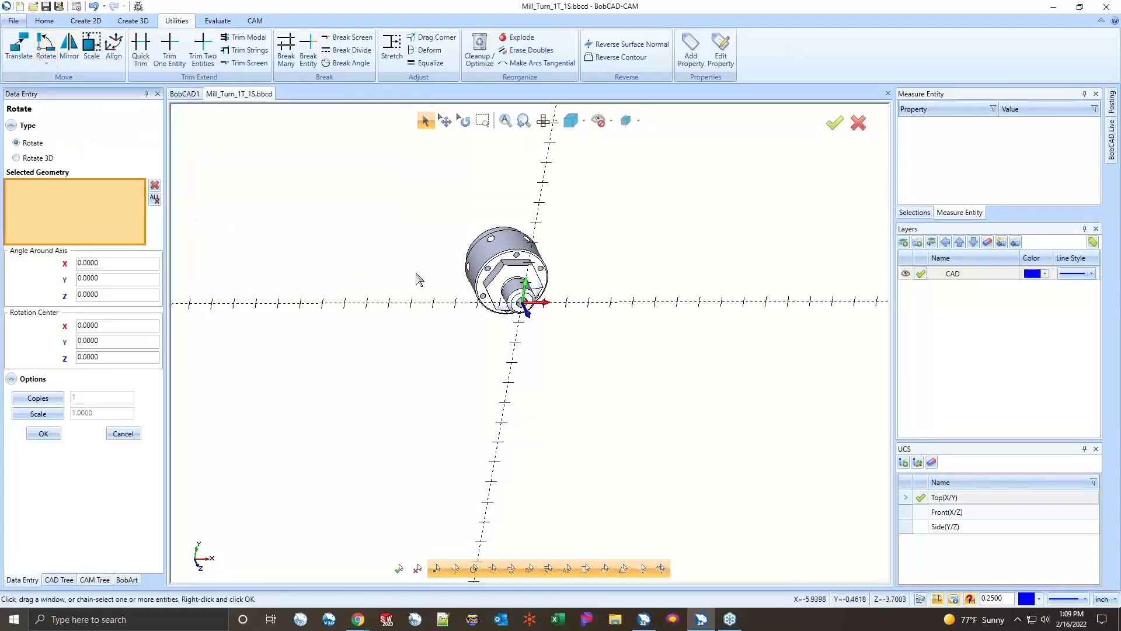
click(492, 264)
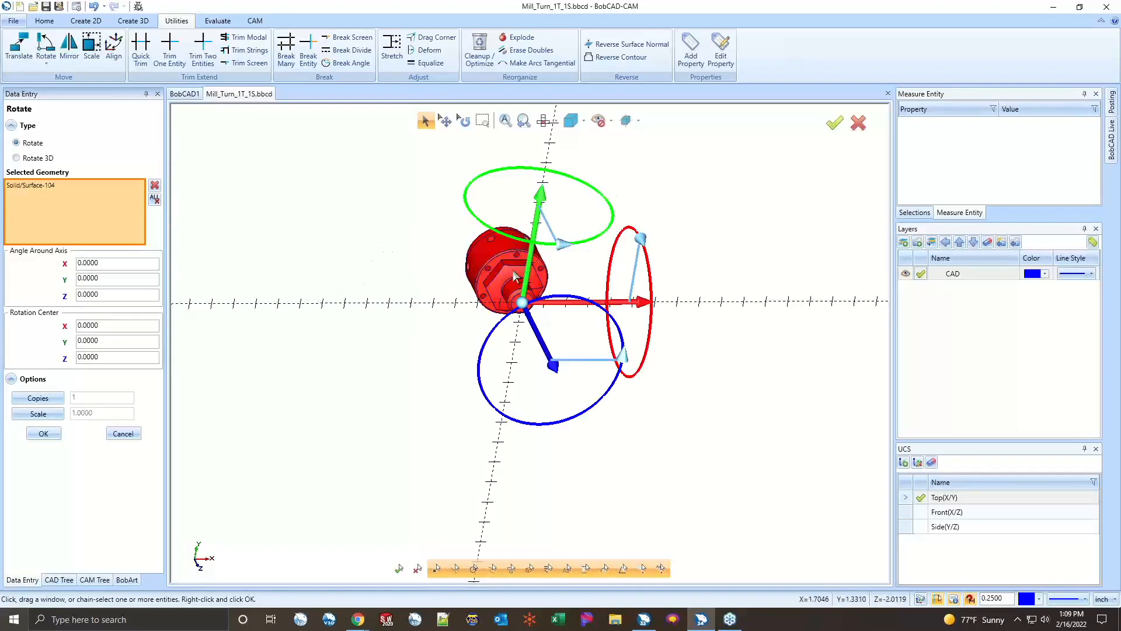
middle_drag(526, 252, 555, 300)
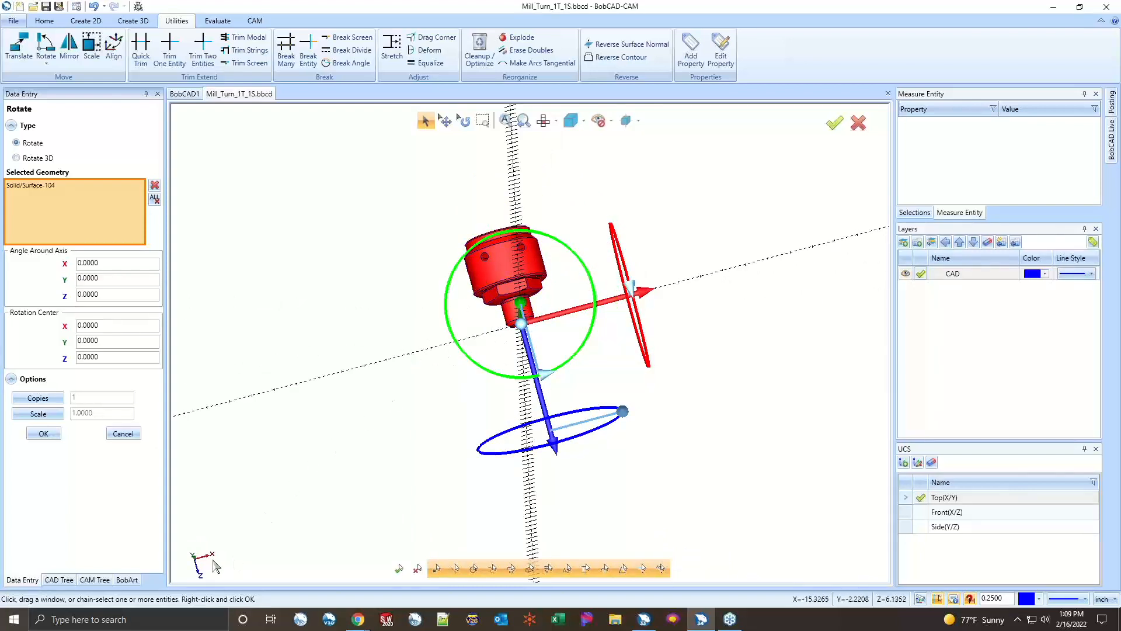
double_click(97, 280)
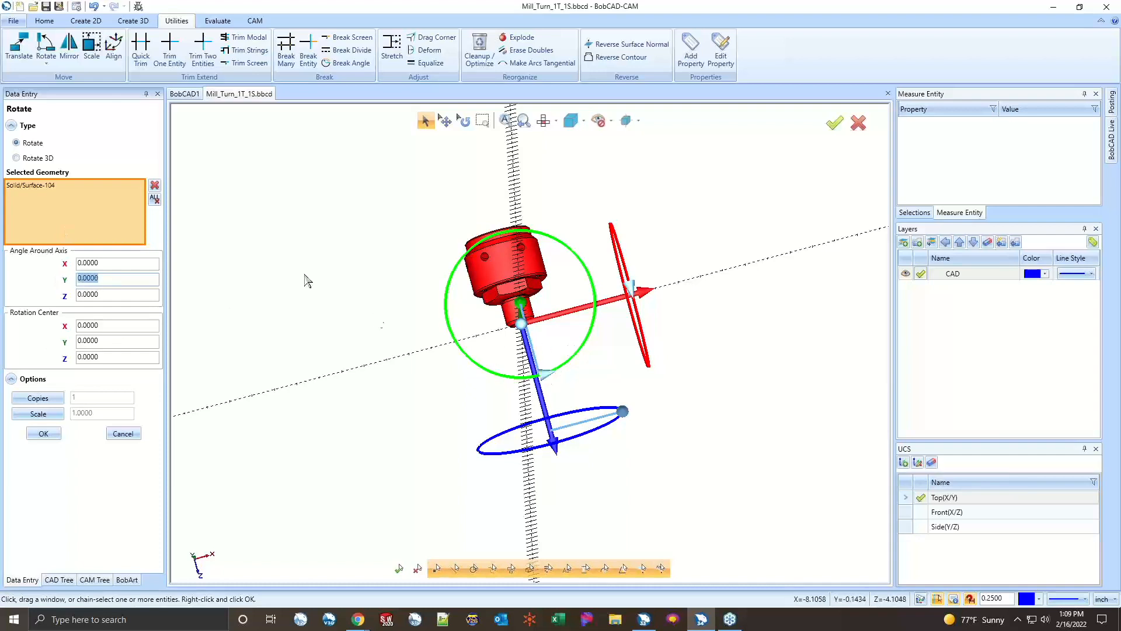
text(90)
key(Tab)
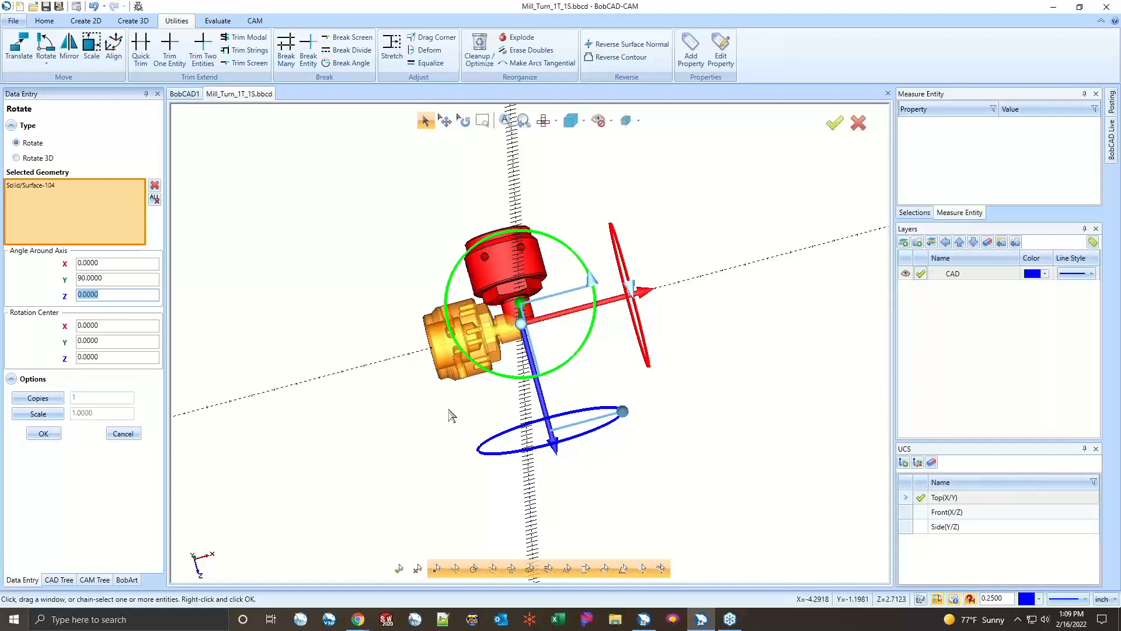
middle_drag(453, 416, 494, 369)
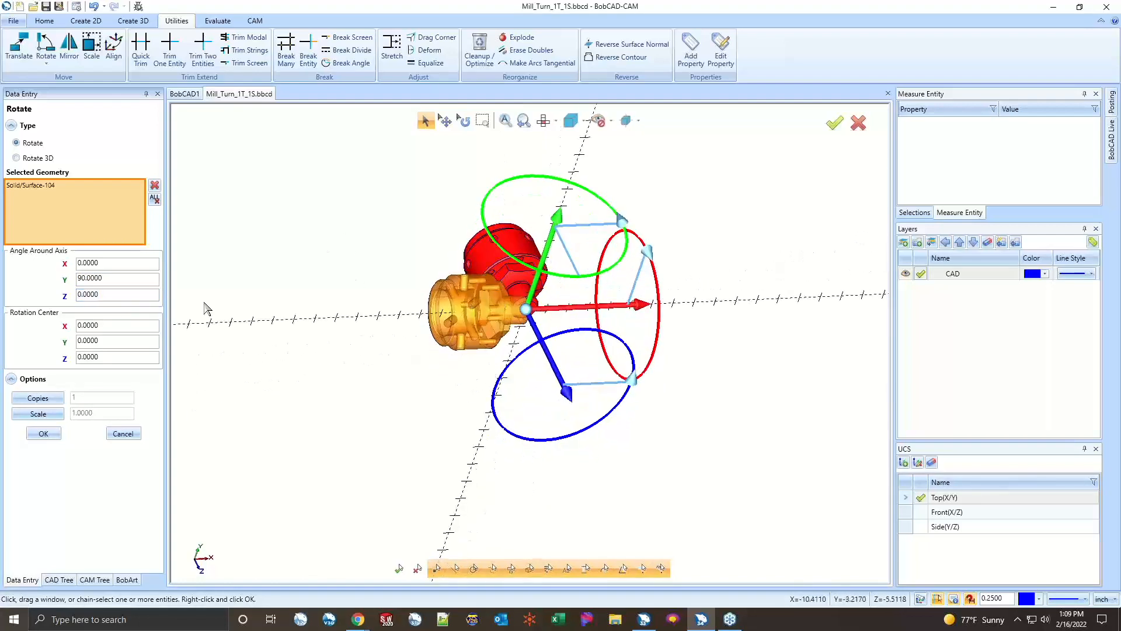
click(44, 431)
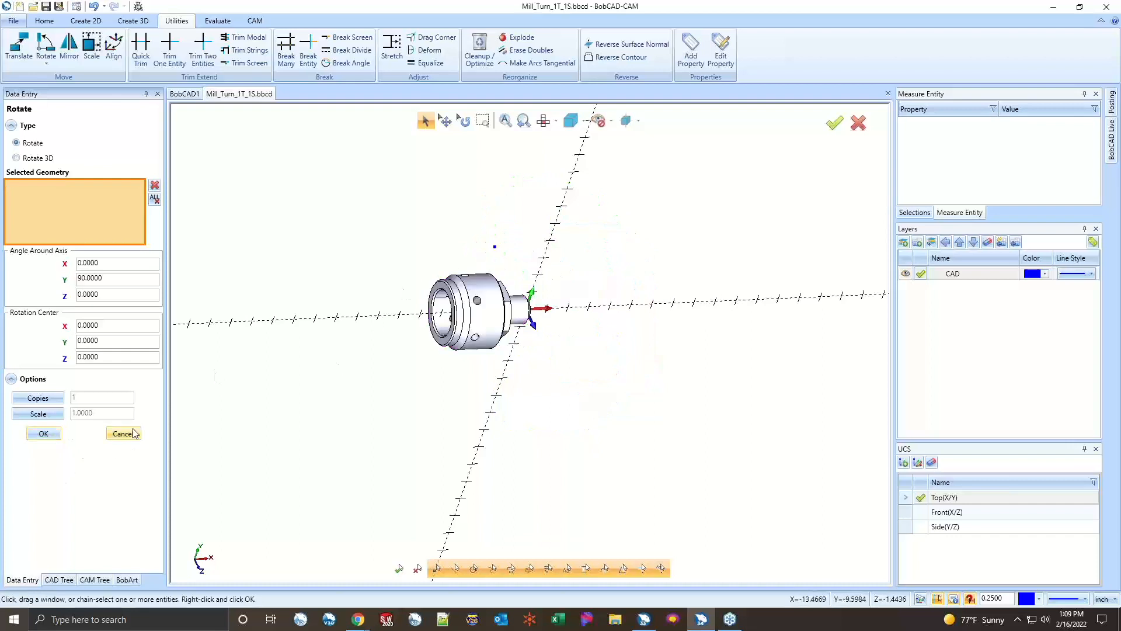
click(123, 433)
- Add two layers named Section View and Spun Profile, and make Section View the active layer
click(543, 121)
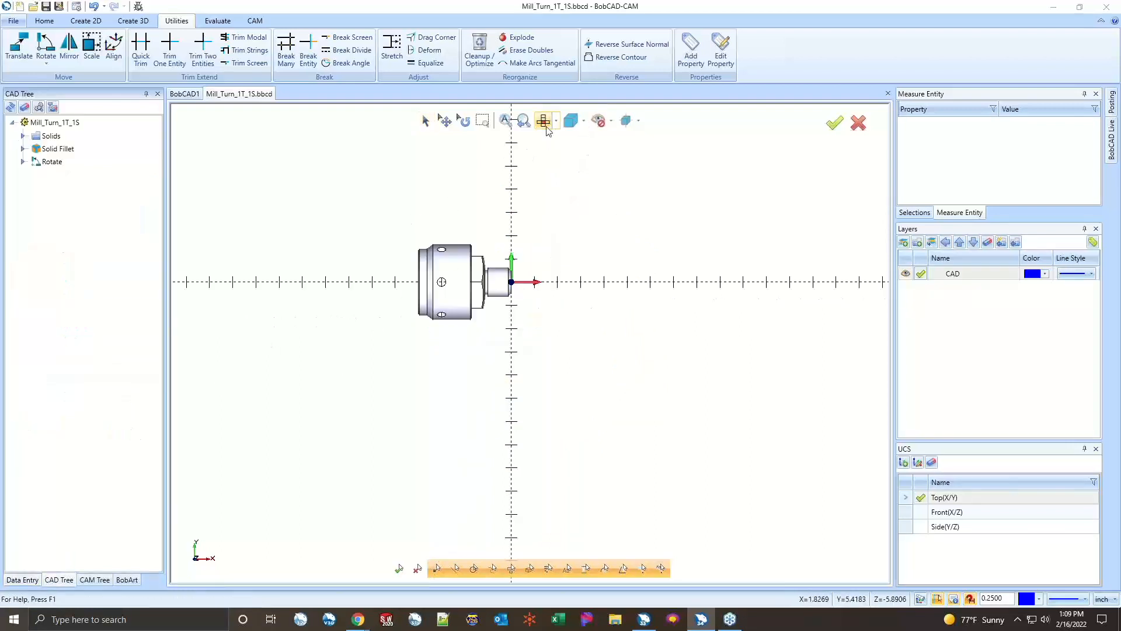
scroll(444, 259, up, 3)
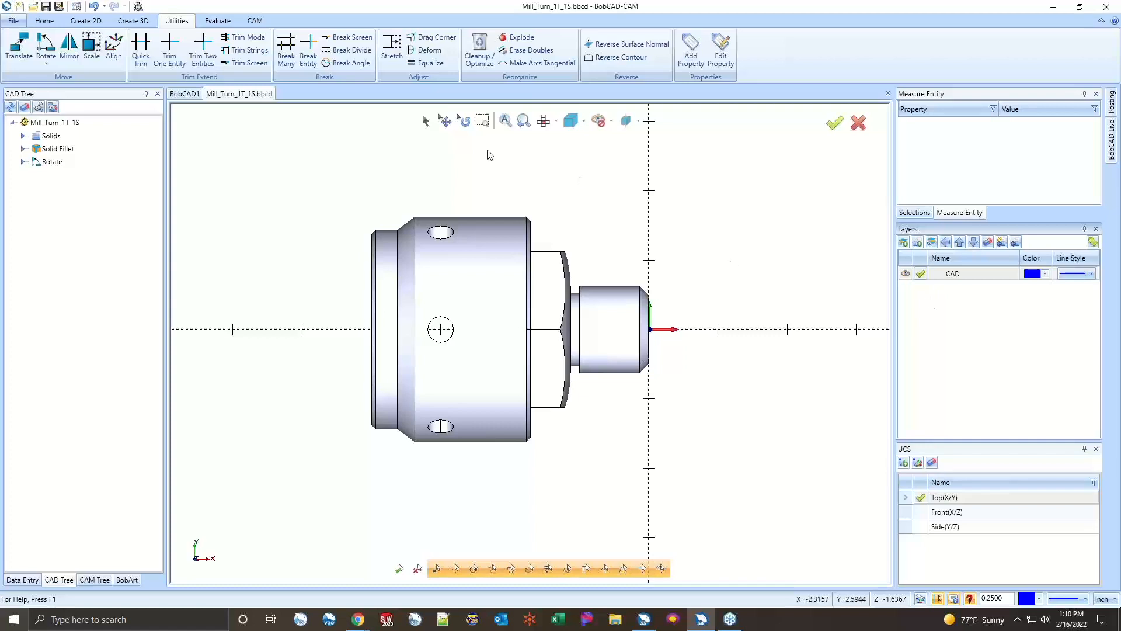
right_click(925, 303)
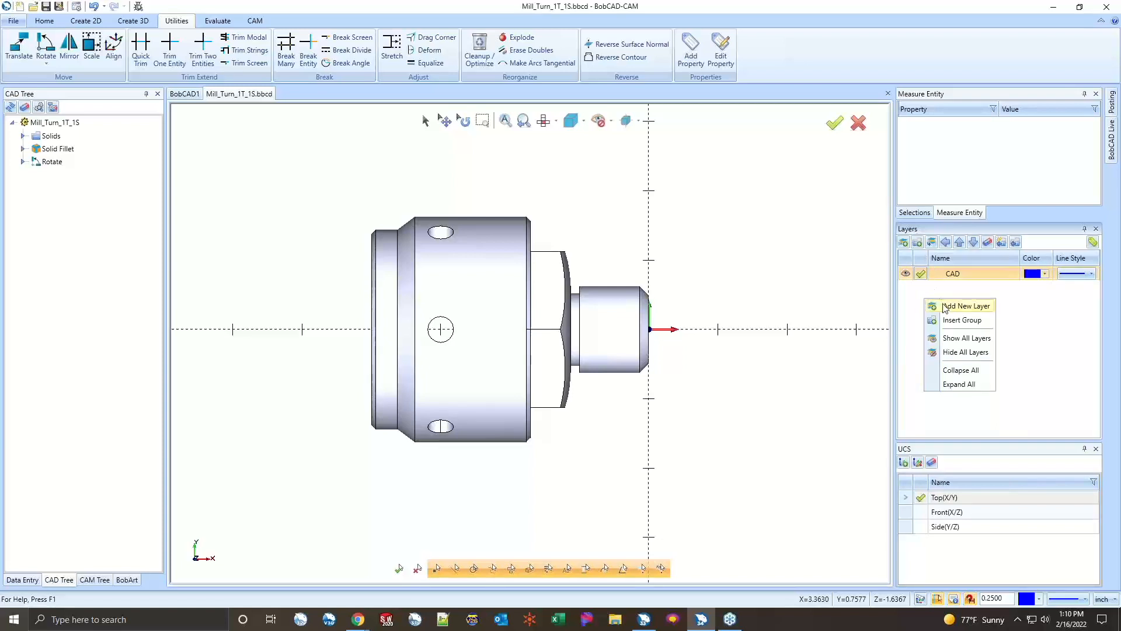
click(943, 306)
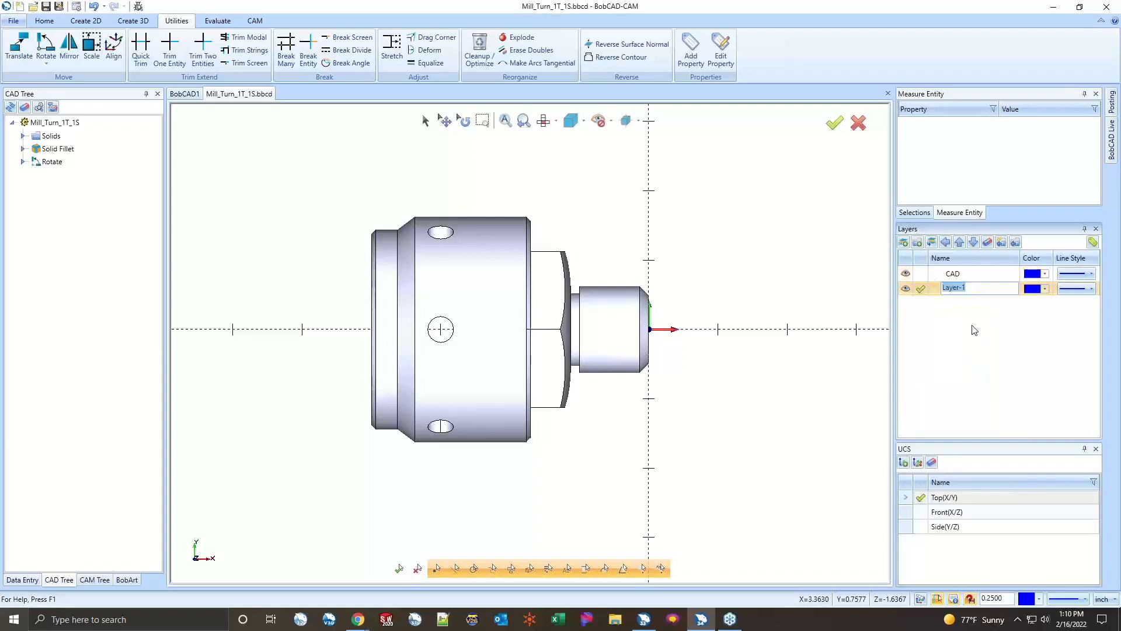
text(Section View)
key(Return)
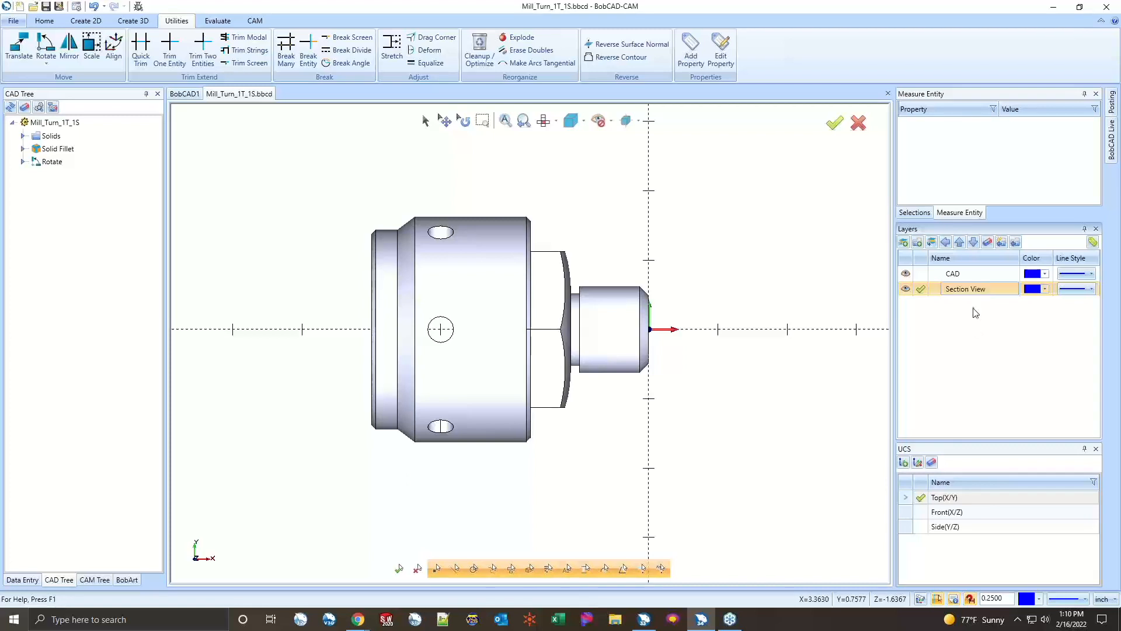
right_click(974, 316)
click(983, 319)
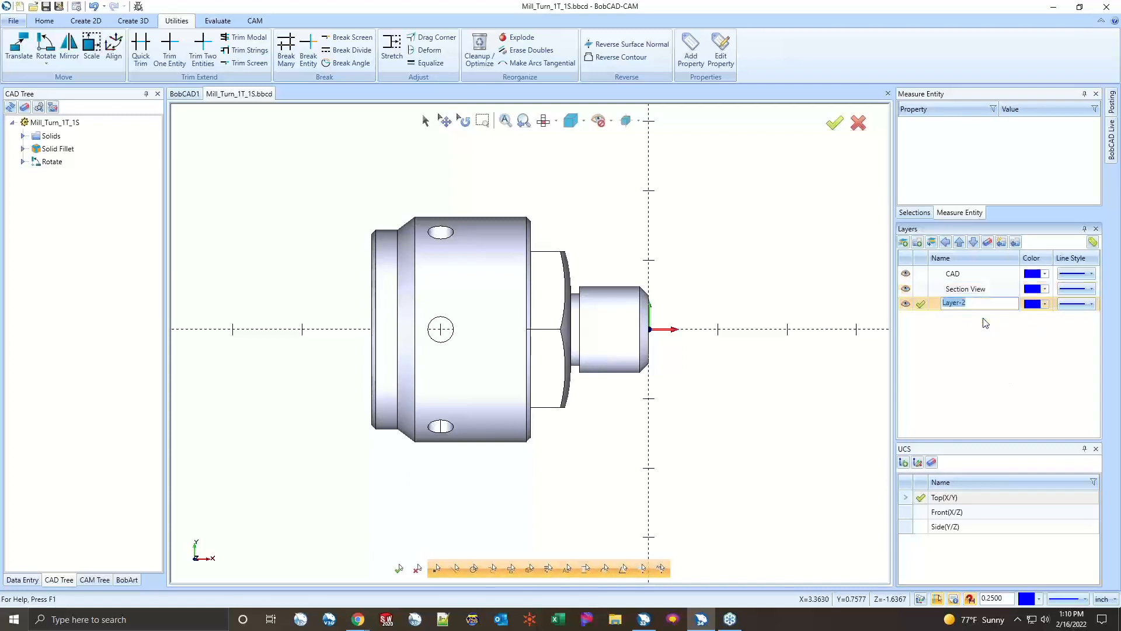
text(Spun Profile)
key(Return)
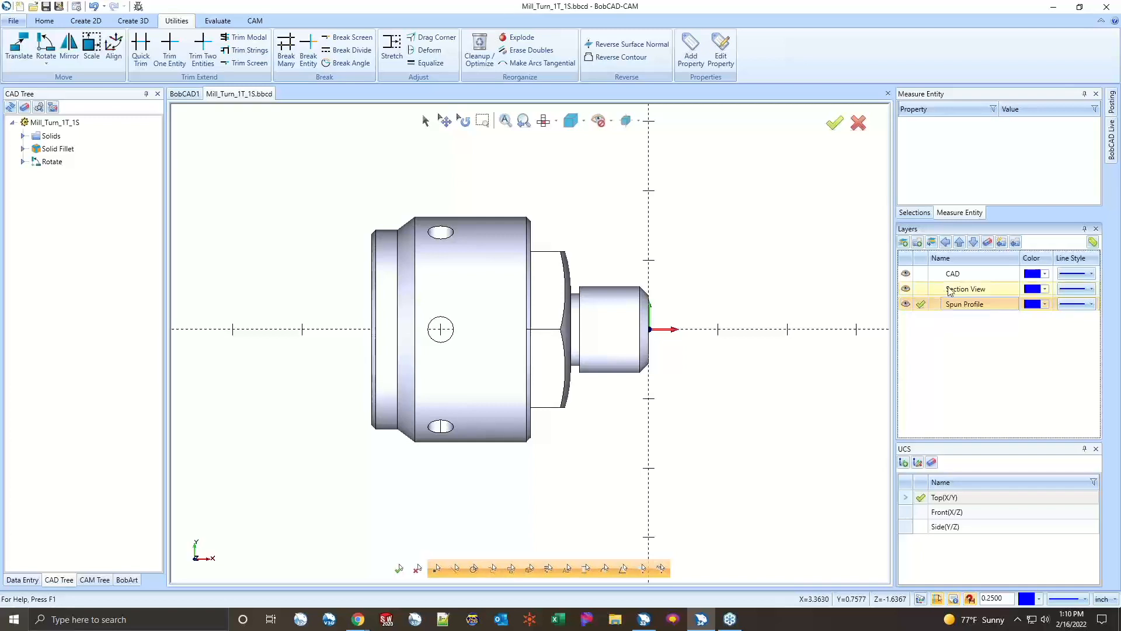
click(921, 289)
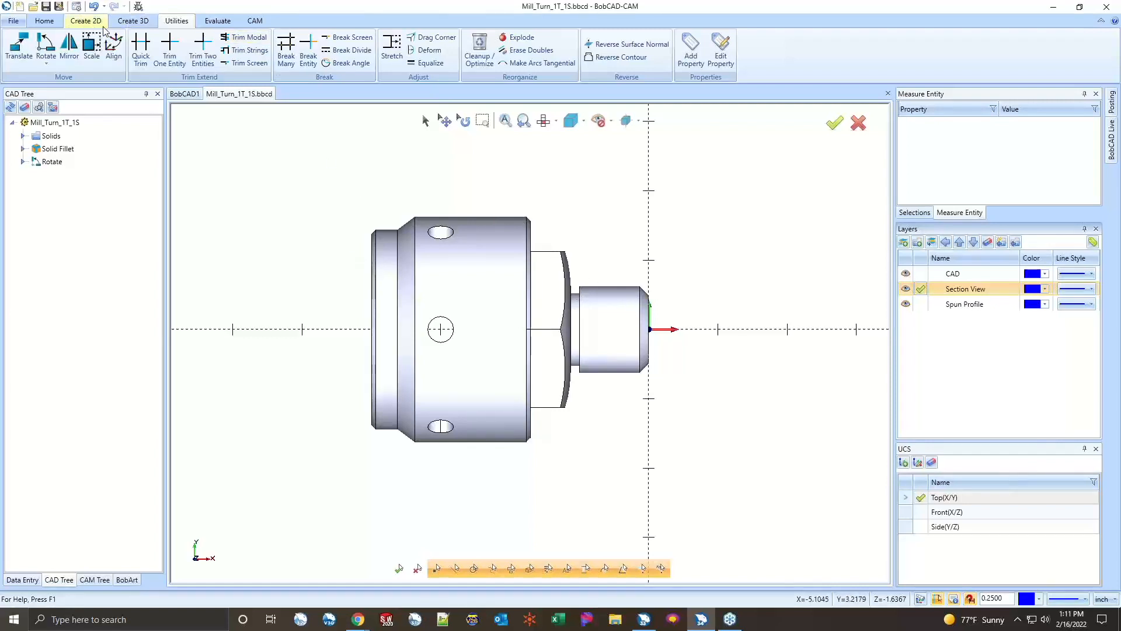
- Start a Section View of the solid model using the Top (X/Y) UCS as the section plane
click(86, 21)
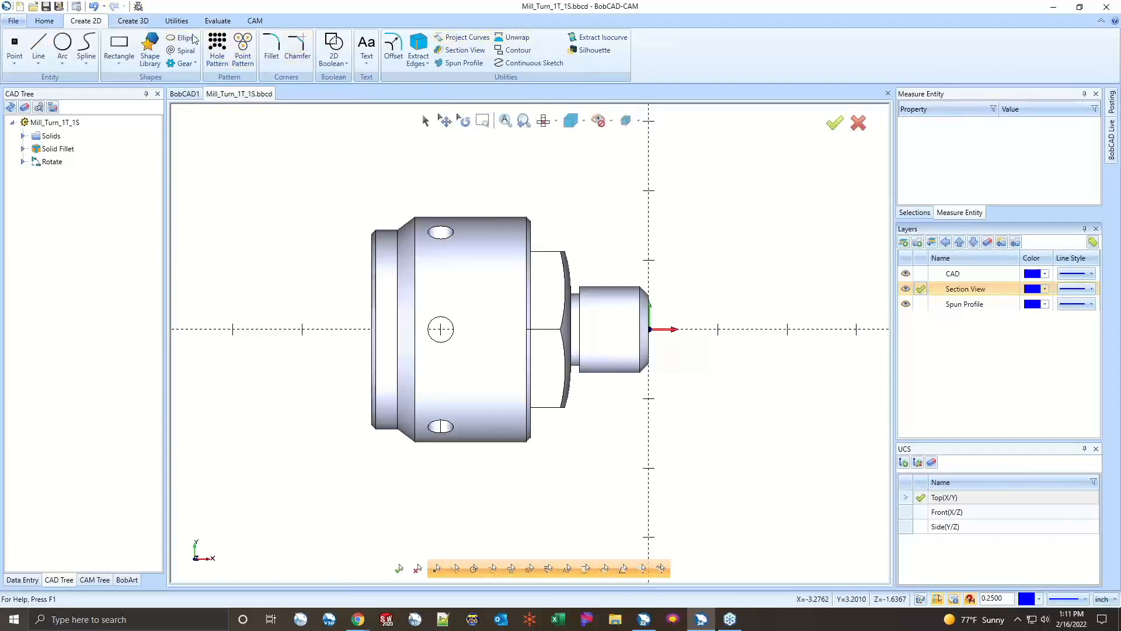
click(138, 23)
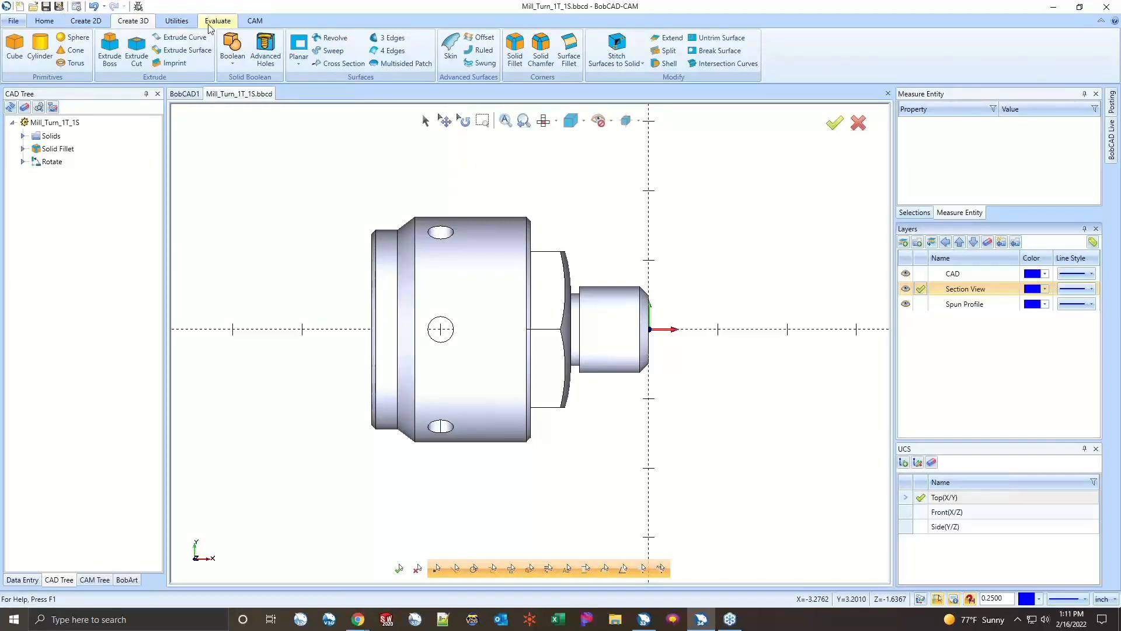
click(96, 24)
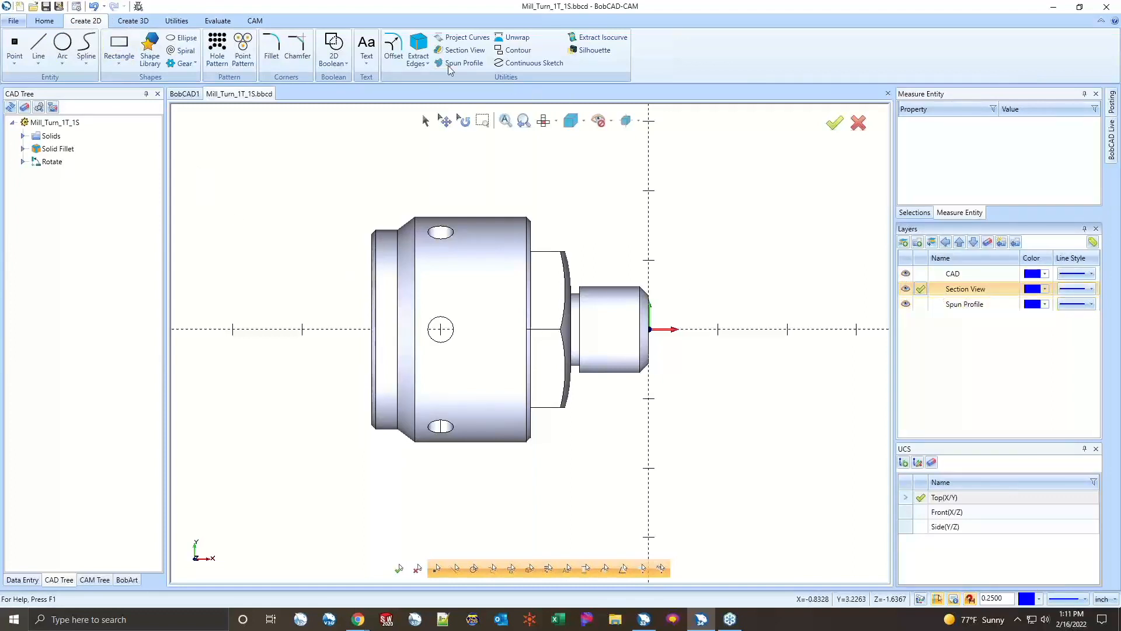
click(459, 51)
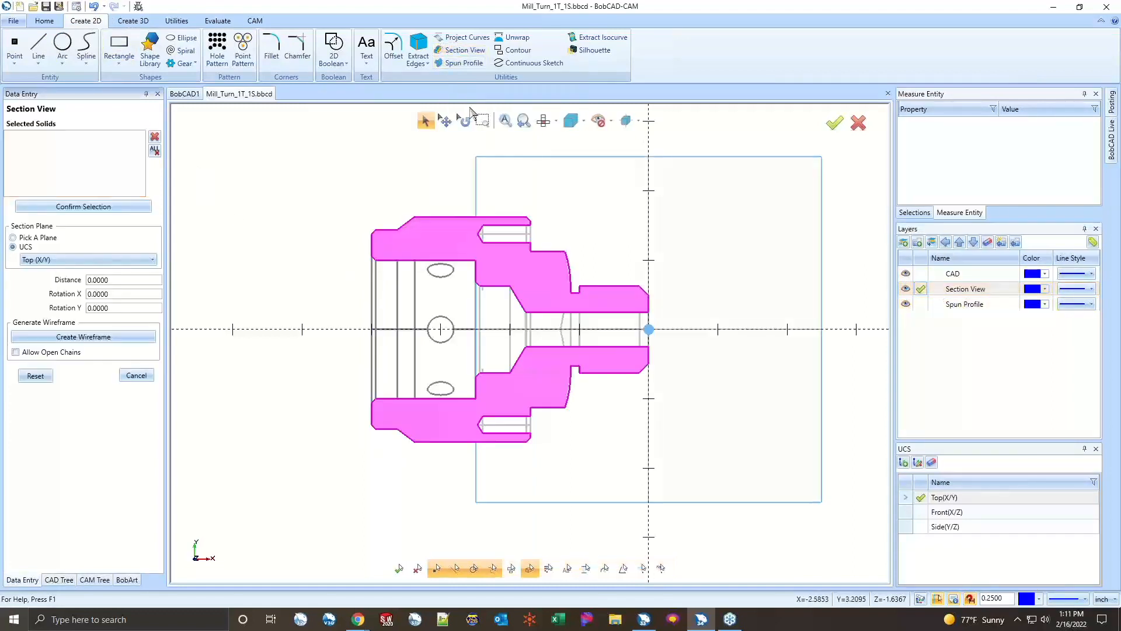
scroll(538, 259, down, 2)
middle_drag(421, 215, 495, 290)
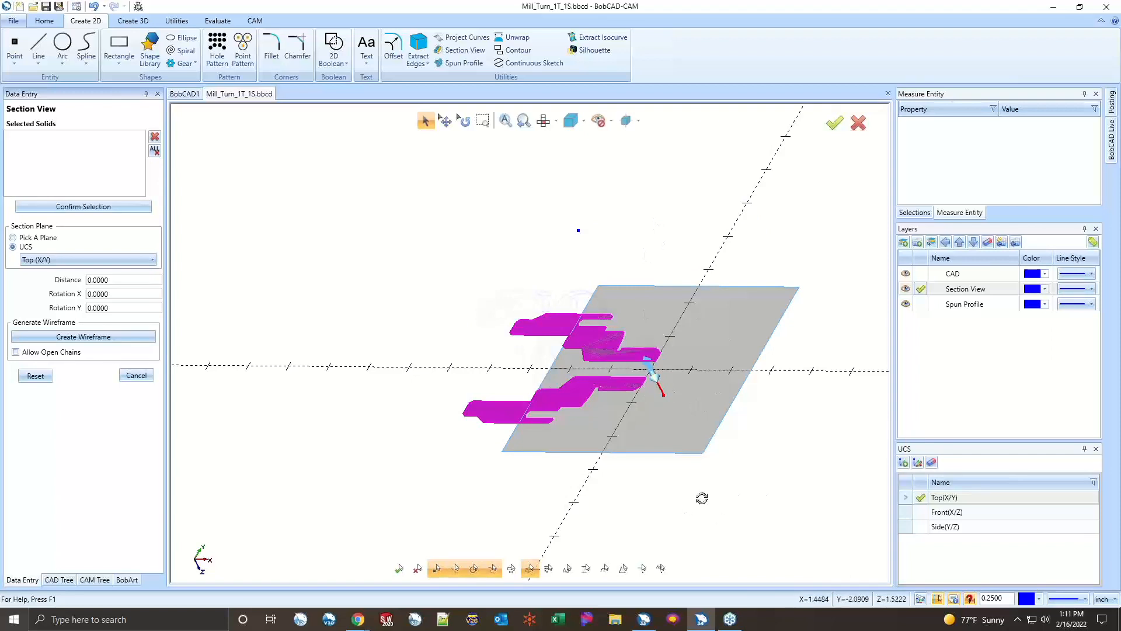
middle_drag(703, 498, 736, 501)
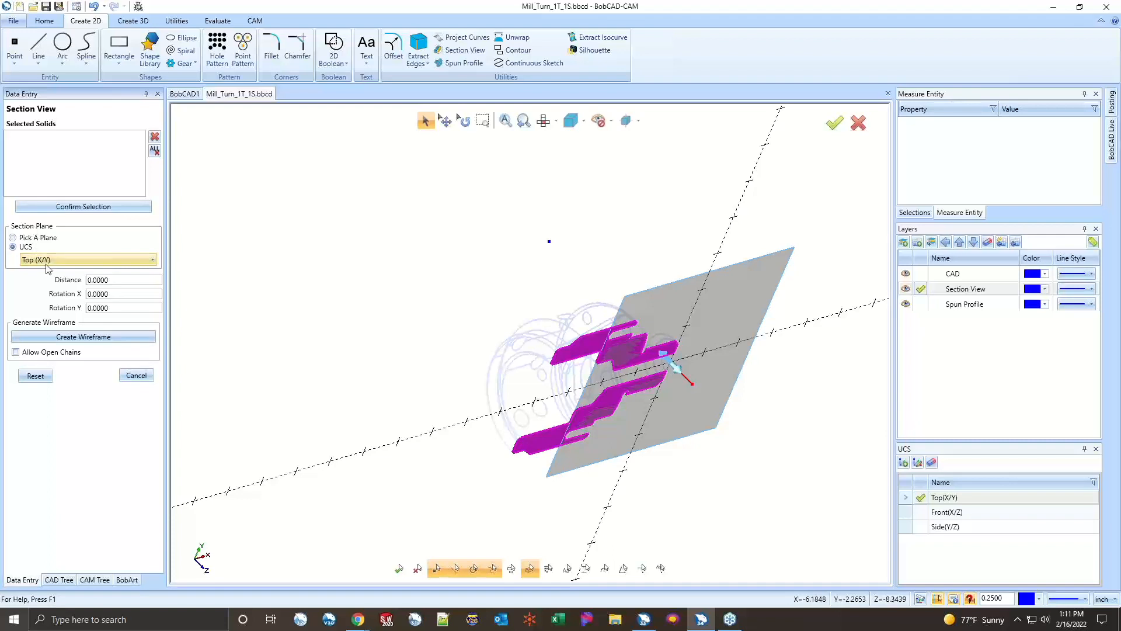
- Preview the section on the Side (Y/Z) plane, and return the section plane to Top (X/Y)
click(97, 259)
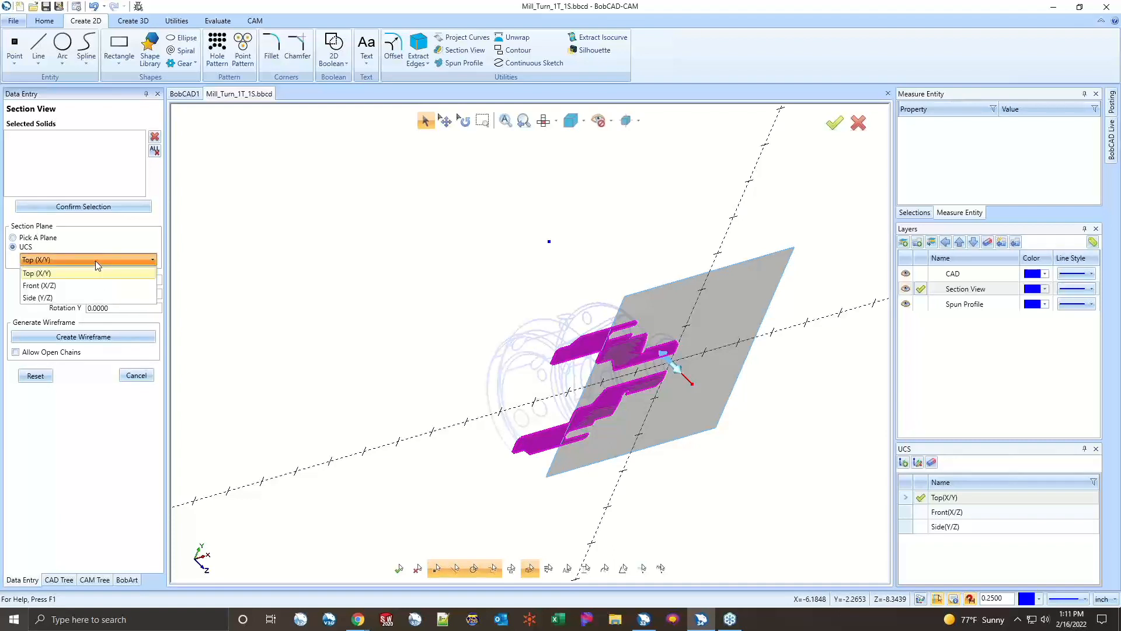
click(61, 297)
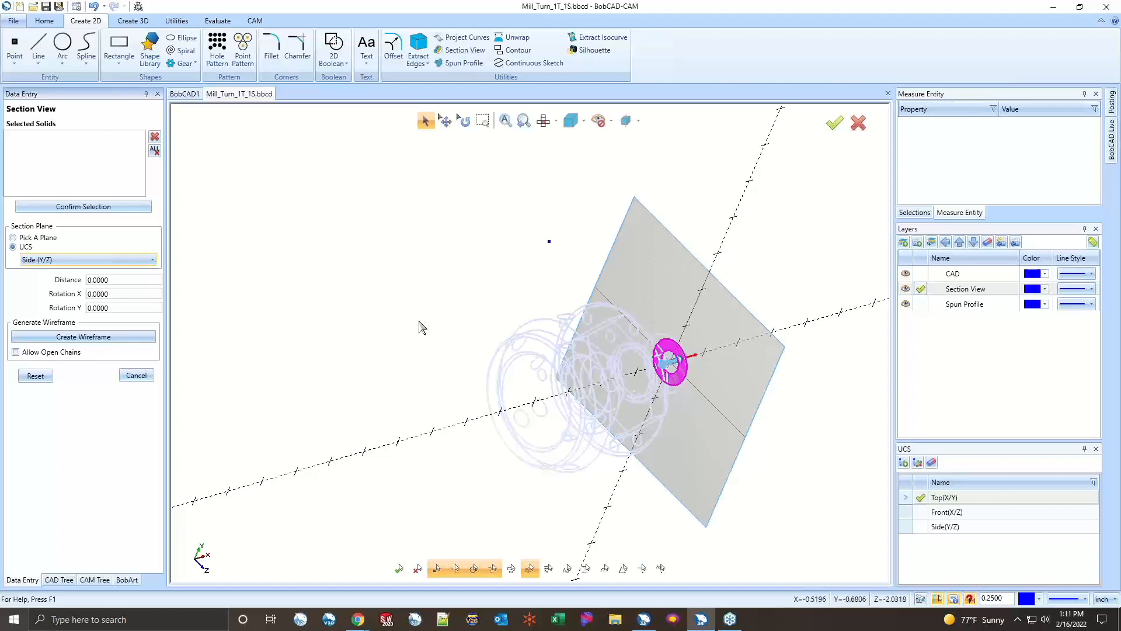
click(111, 259)
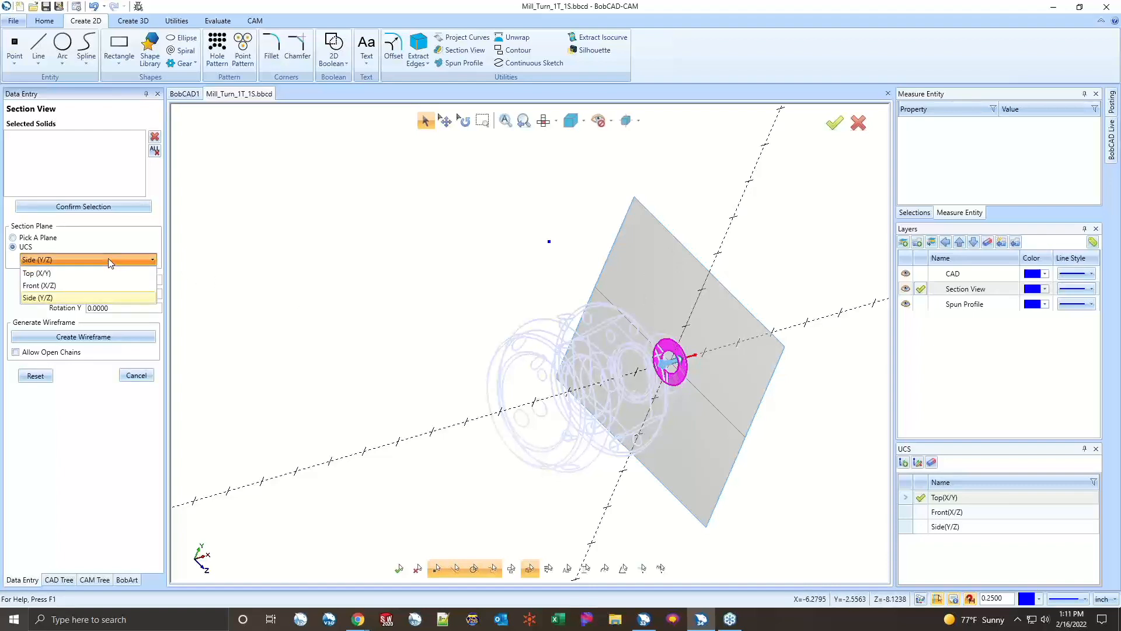
click(74, 274)
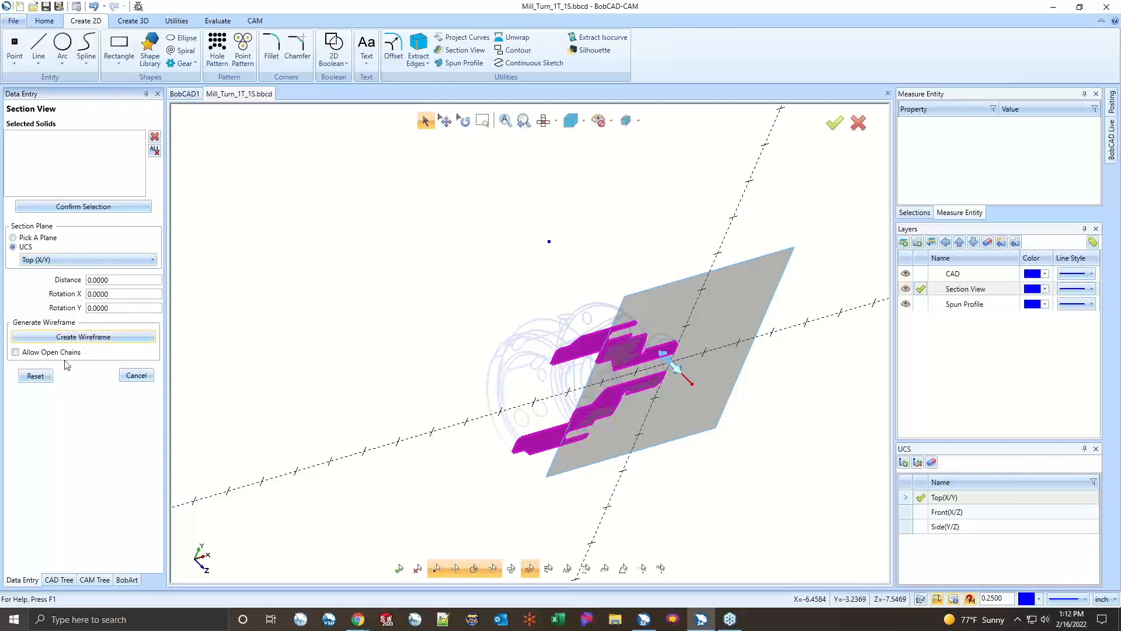
- Generate wireframe from the Top (X/Y) section, close the section tool, and hide the CAD layer to isolate the profile
click(46, 379)
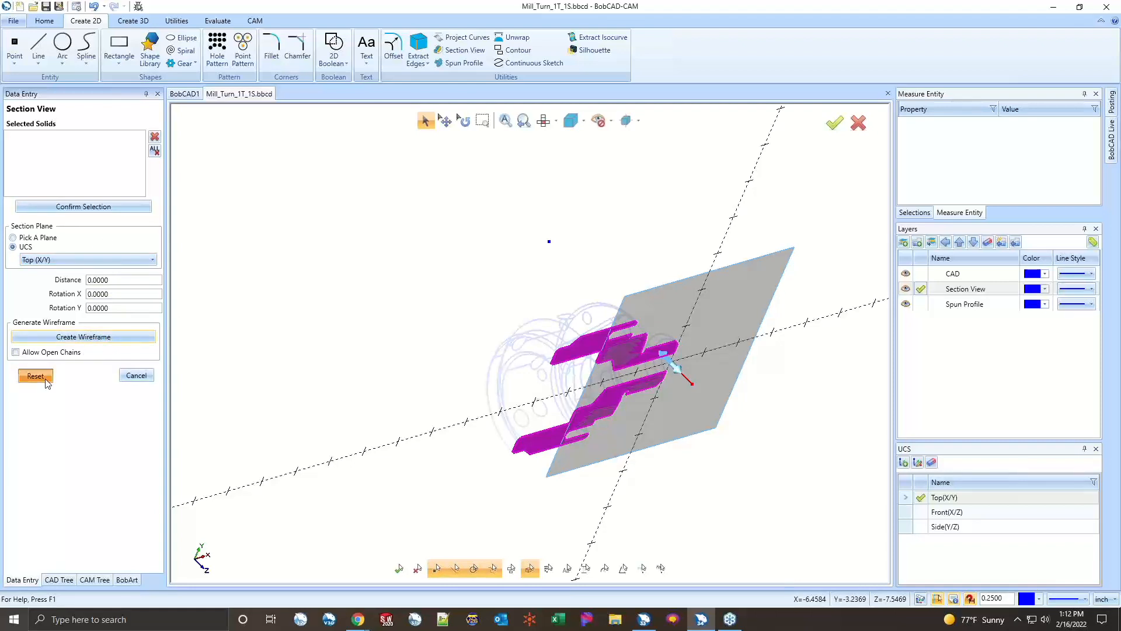
click(134, 377)
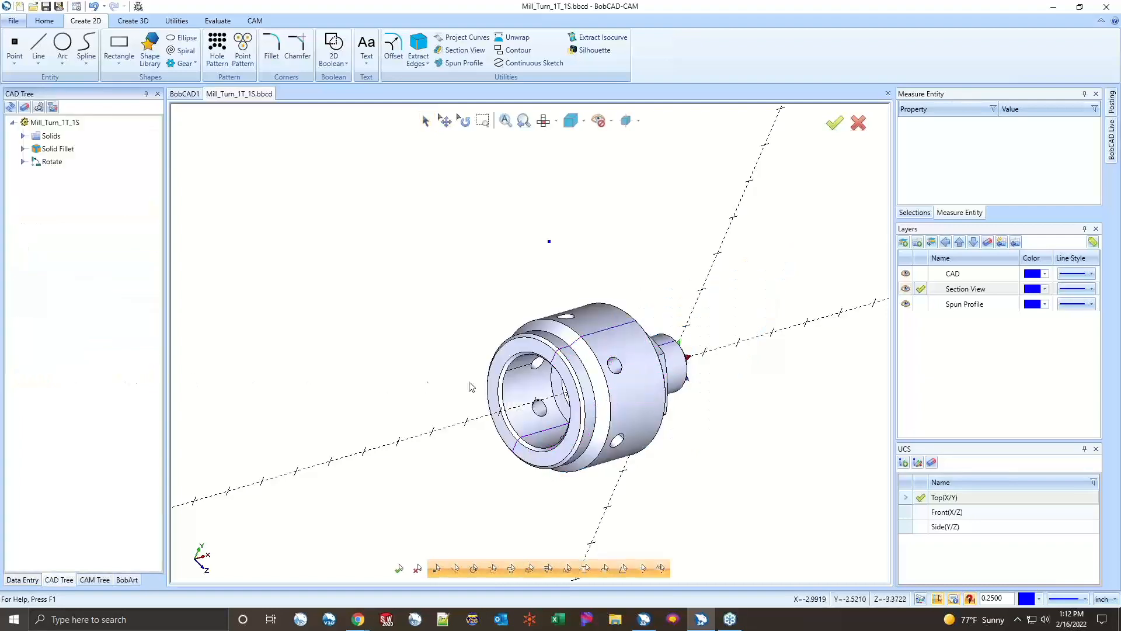
middle_drag(565, 381, 653, 368)
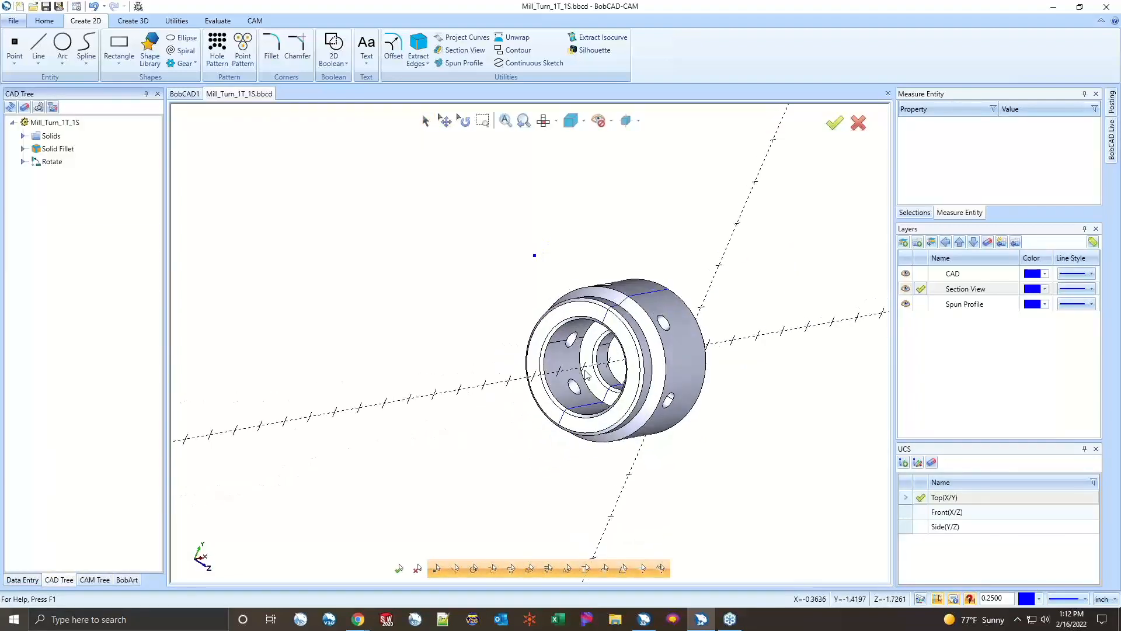
click(547, 128)
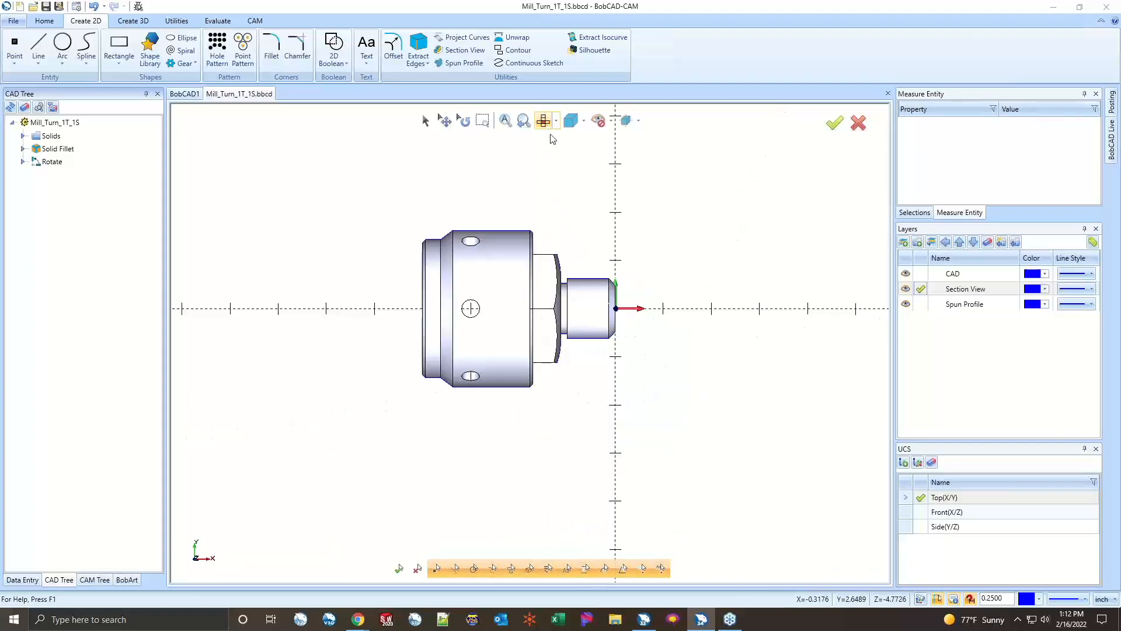
click(905, 274)
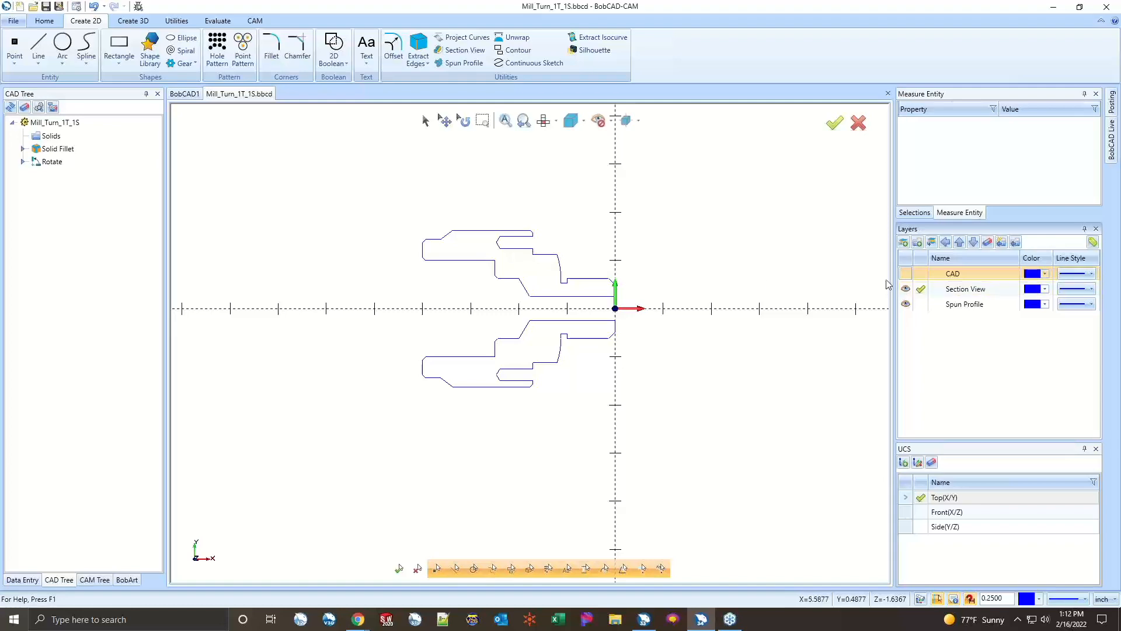
- Show the CAD layer again, make Spun Profile the active layer, and hide the Section View layer
click(906, 273)
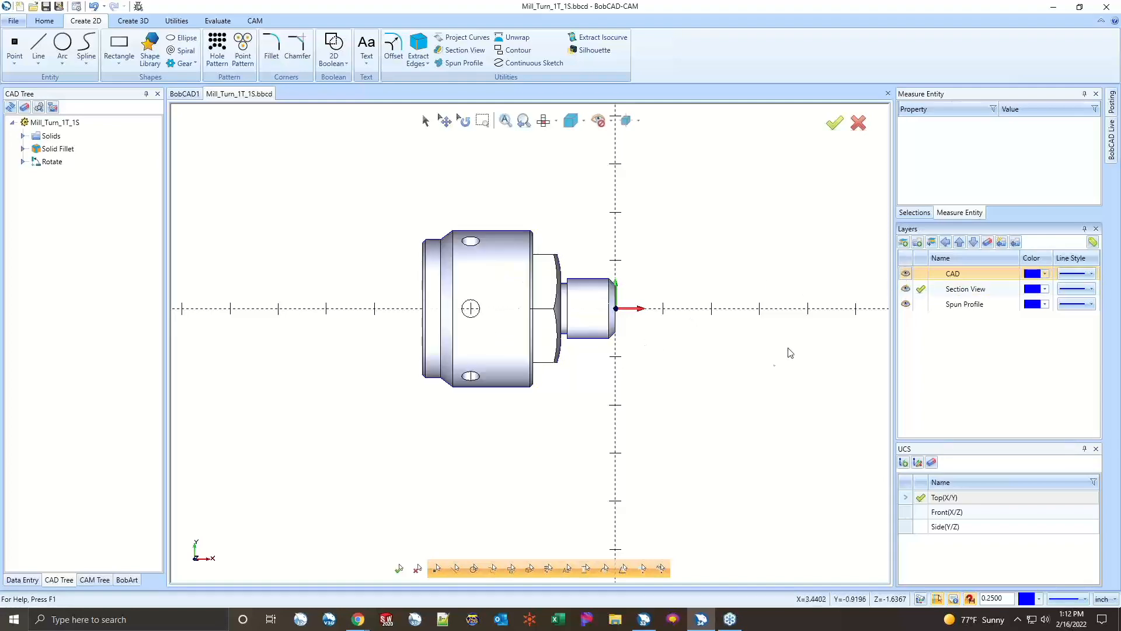
middle_drag(788, 348, 712, 385)
scroll(473, 216, up, 3)
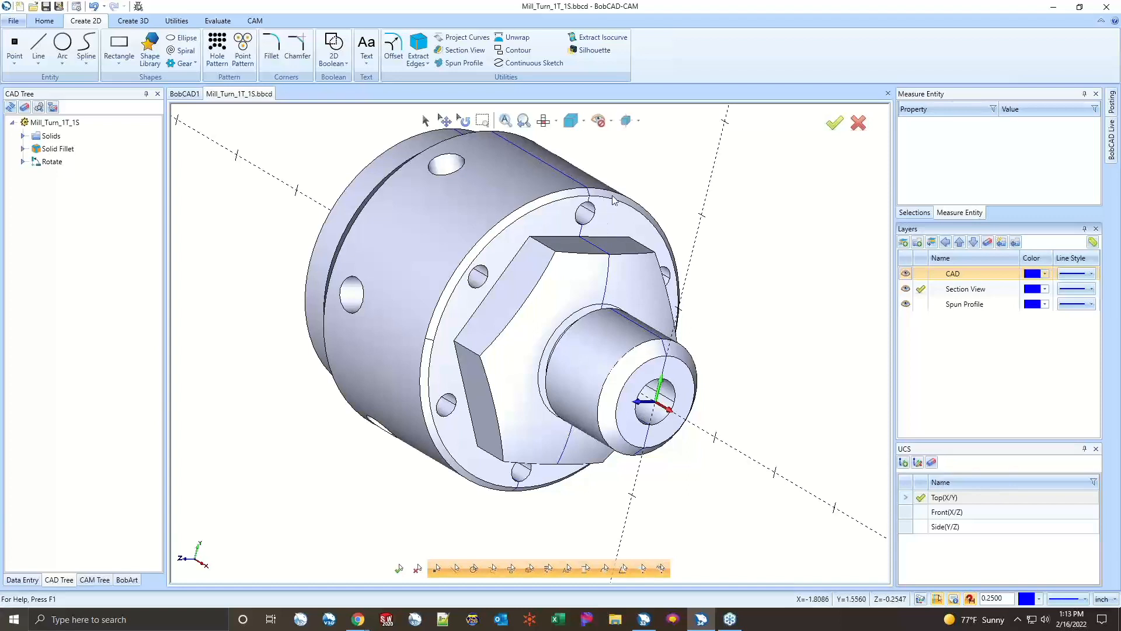
click(920, 304)
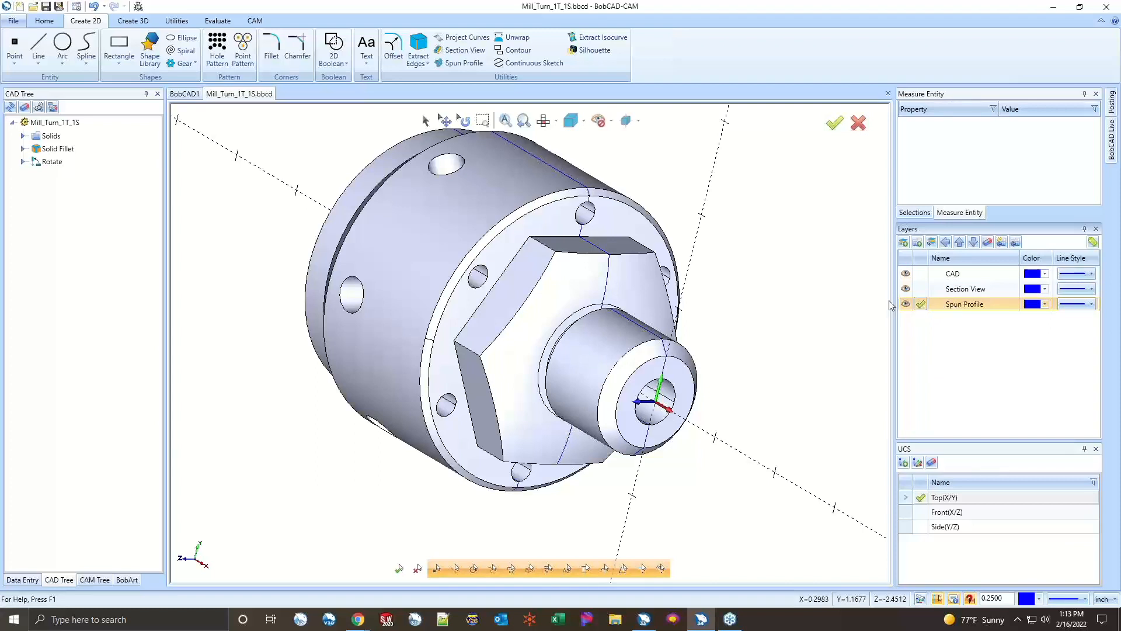
click(906, 289)
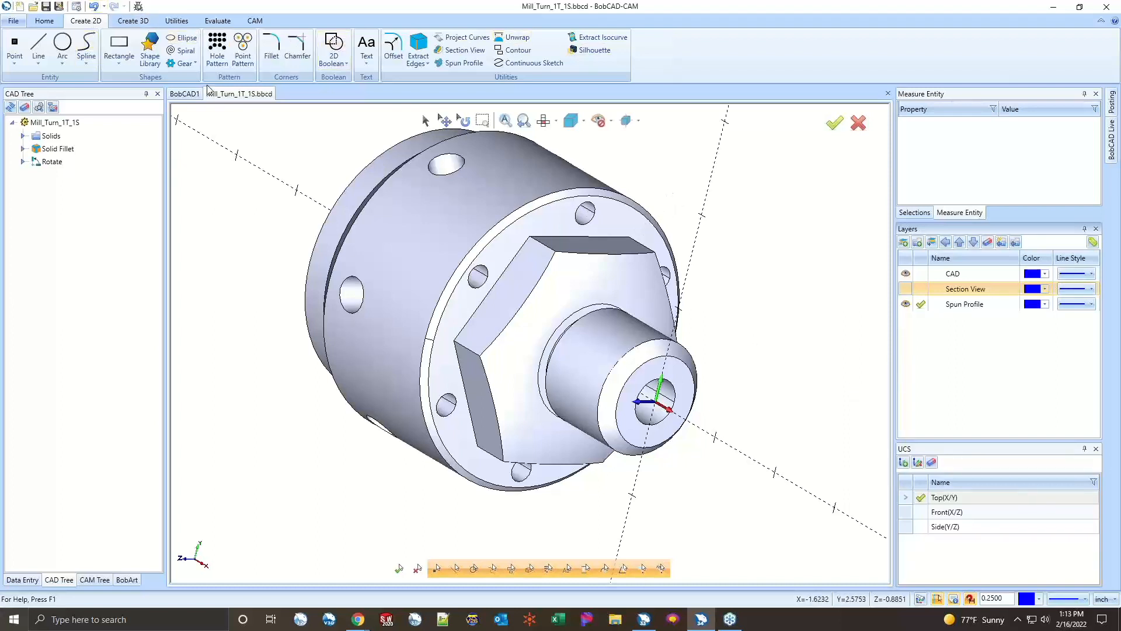
- Start a Spun Profile and select all faces of the solid model as its geometry
click(465, 63)
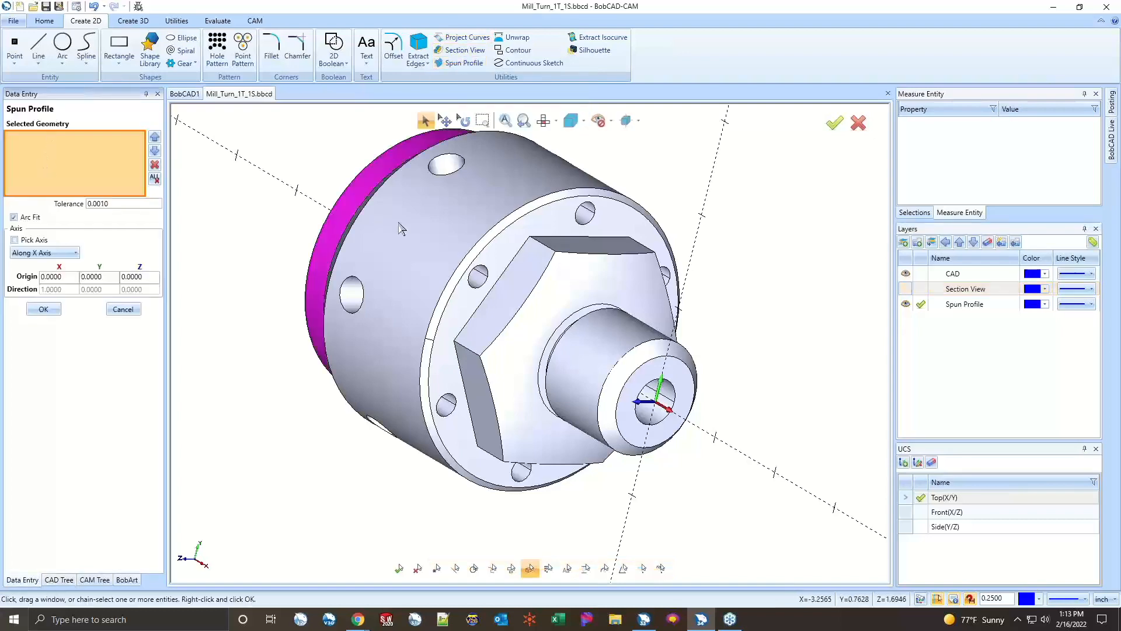
scroll(377, 202, down, 3)
drag(352, 171, 550, 360)
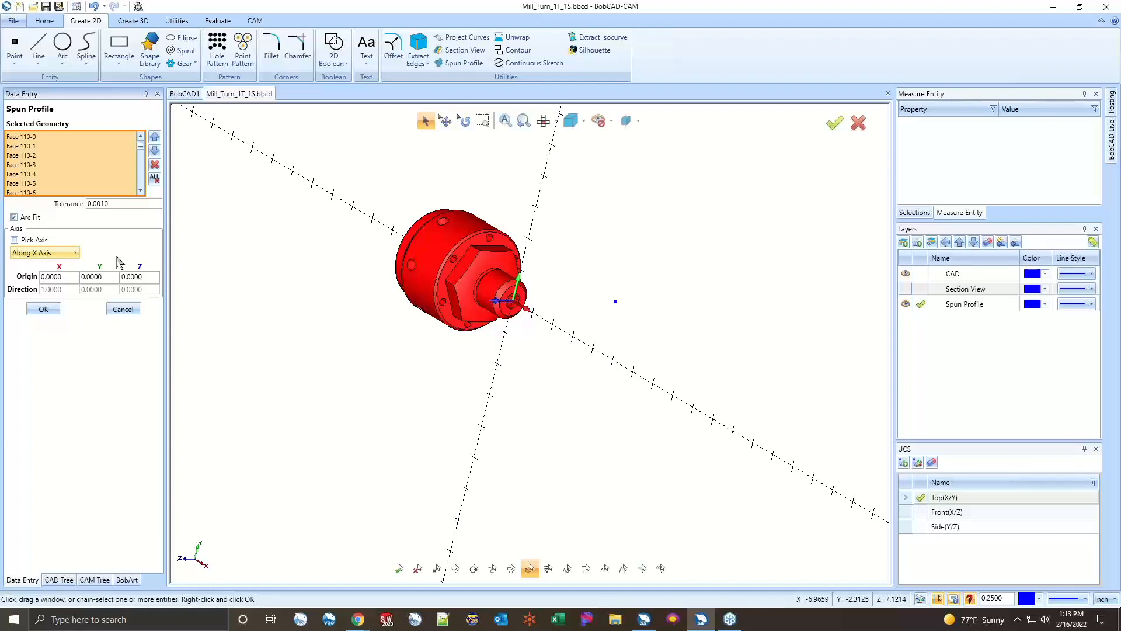
- Try Along Z Axis as the spin axis, and return it to Along X Axis
click(74, 252)
click(57, 291)
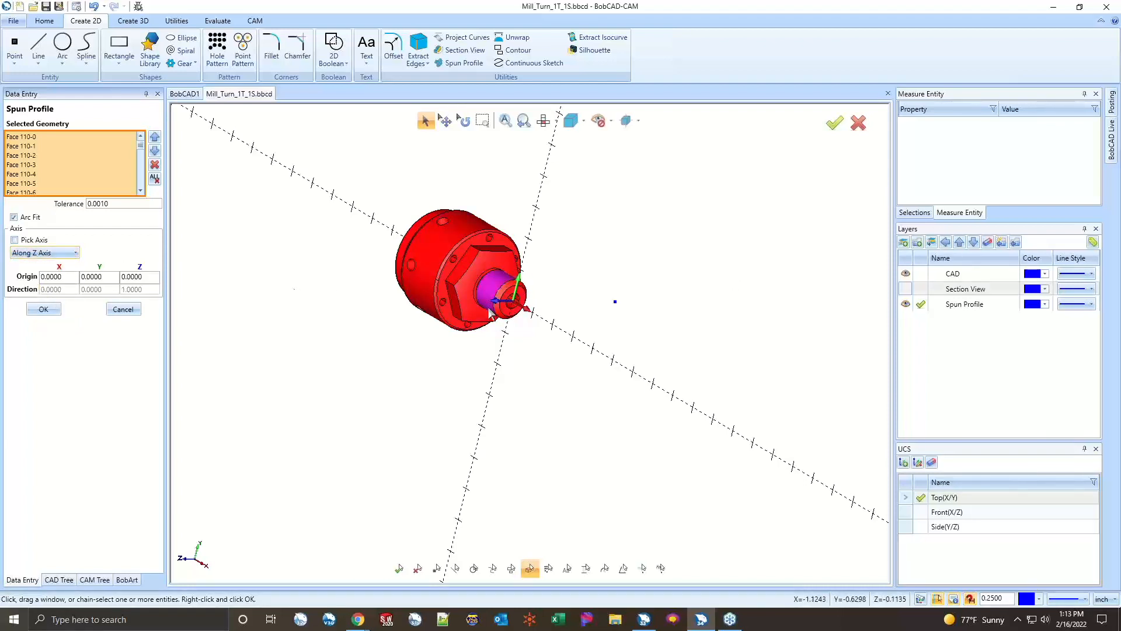
click(73, 253)
click(61, 266)
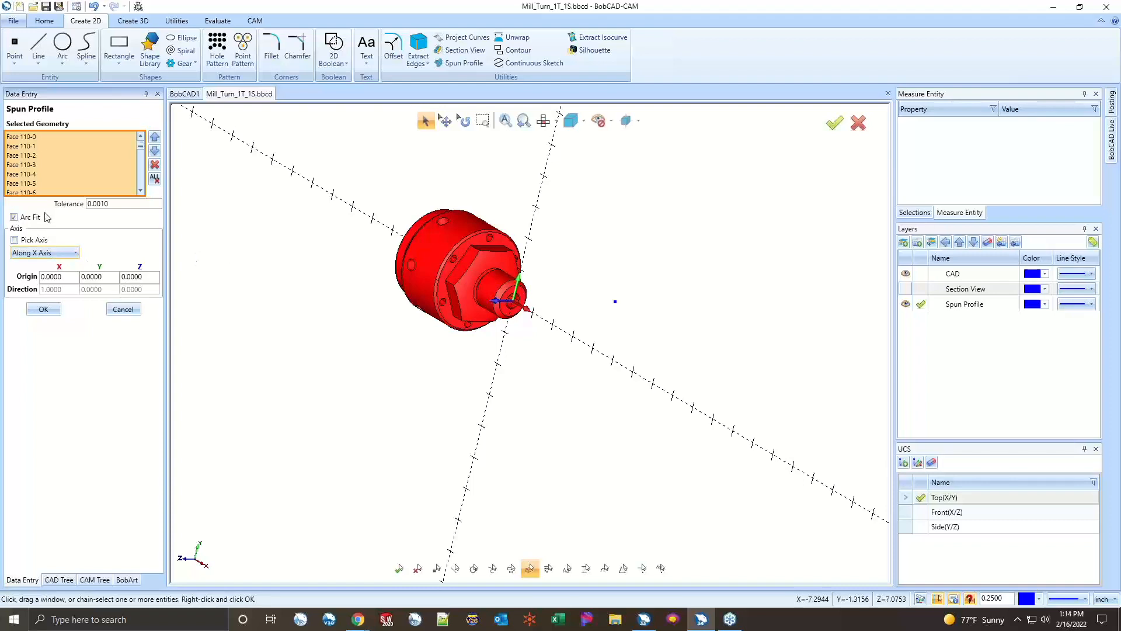
- Generate the spun profile with Arc Fit and 0.0010 tolerance, close the tool, and inspect the wireframe around the hex
click(44, 309)
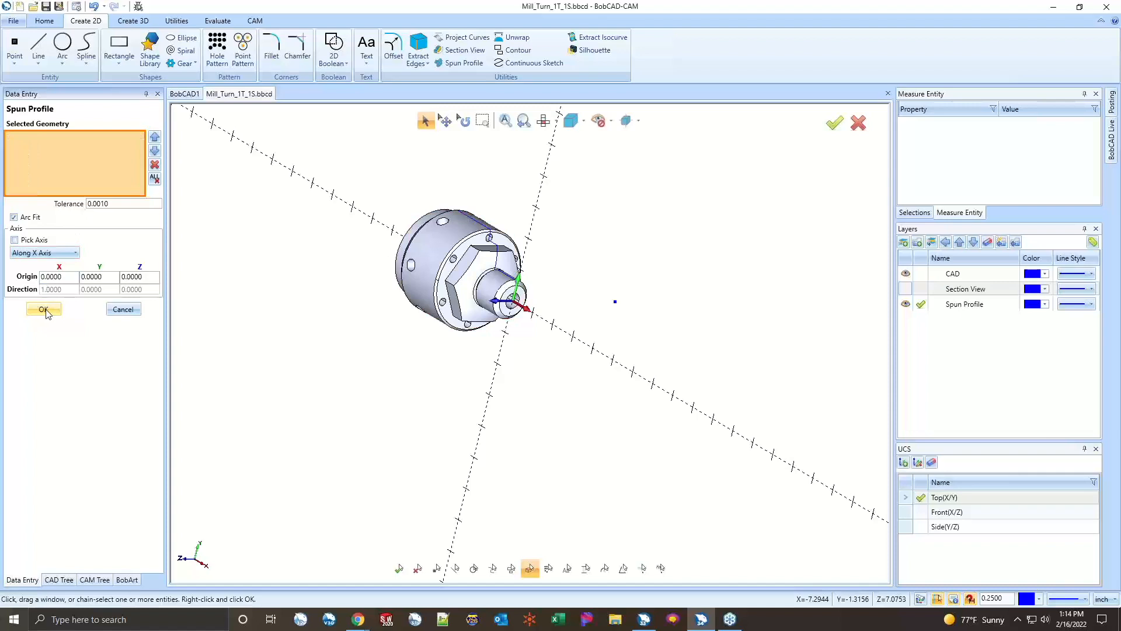
click(123, 310)
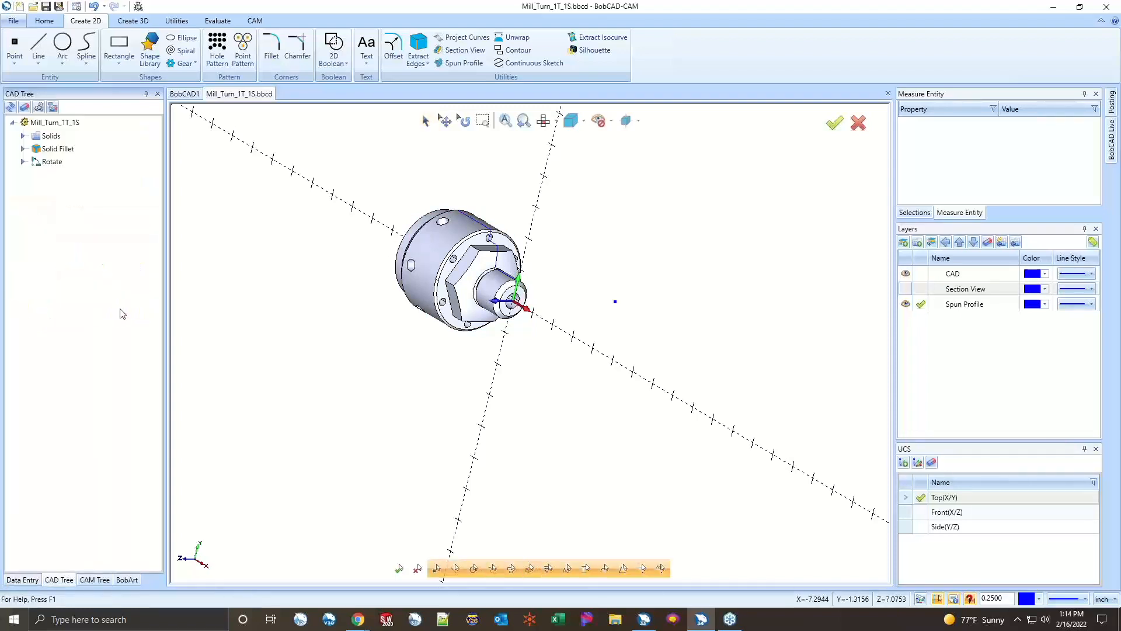
click(543, 122)
scroll(491, 261, up, 3)
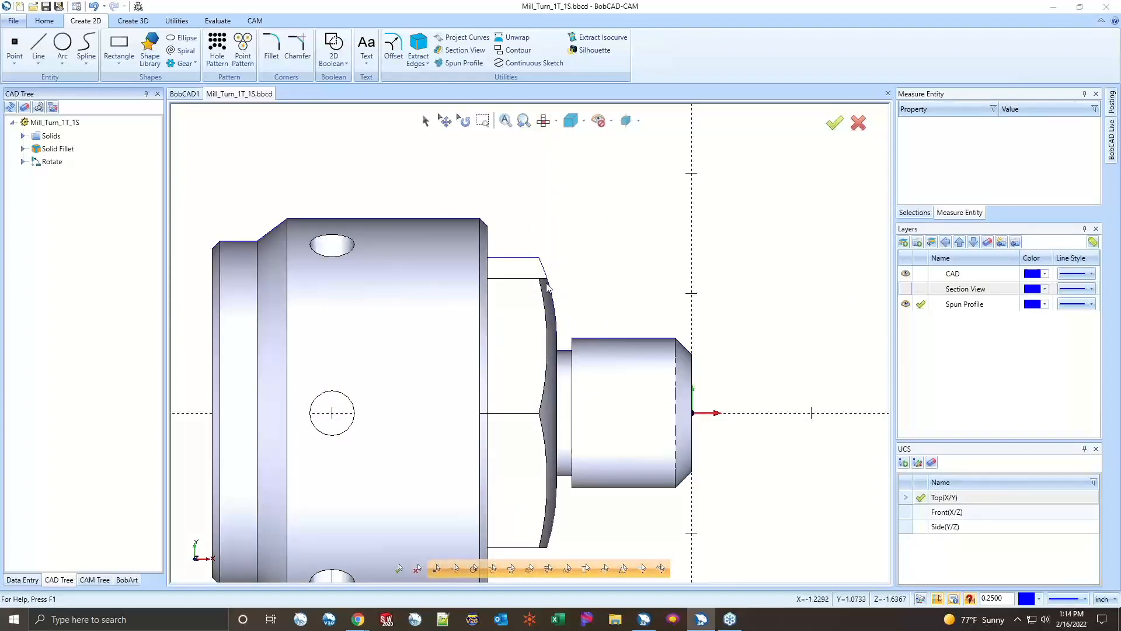
middle_drag(589, 272, 552, 287)
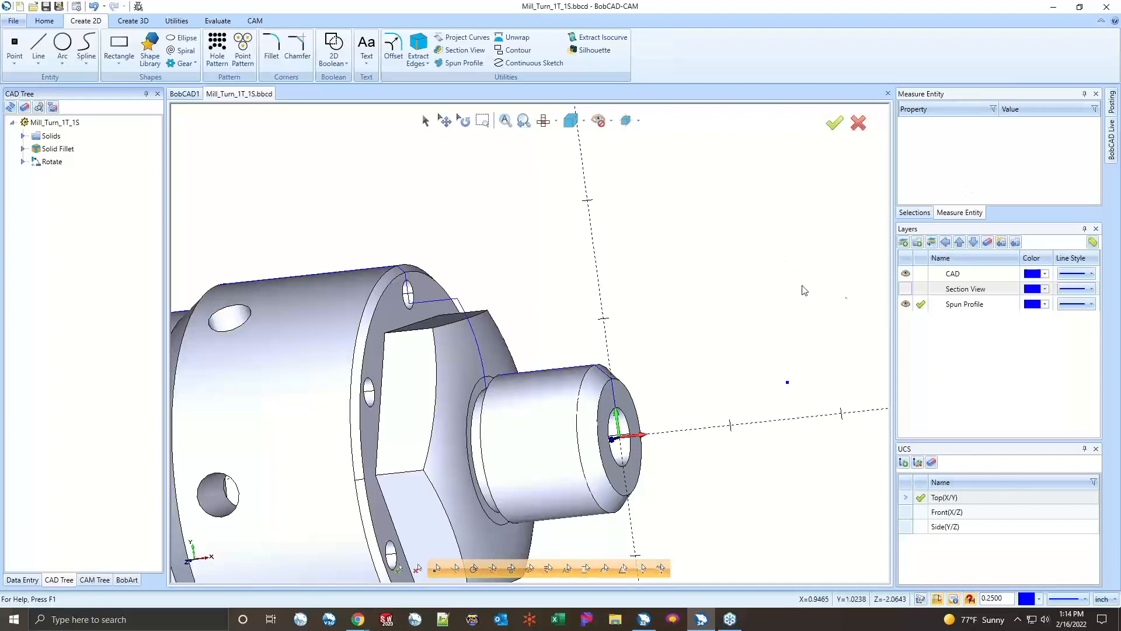
- Hide the CAD layer to examine the spun profile wireframe alone from the top view
click(903, 276)
click(904, 275)
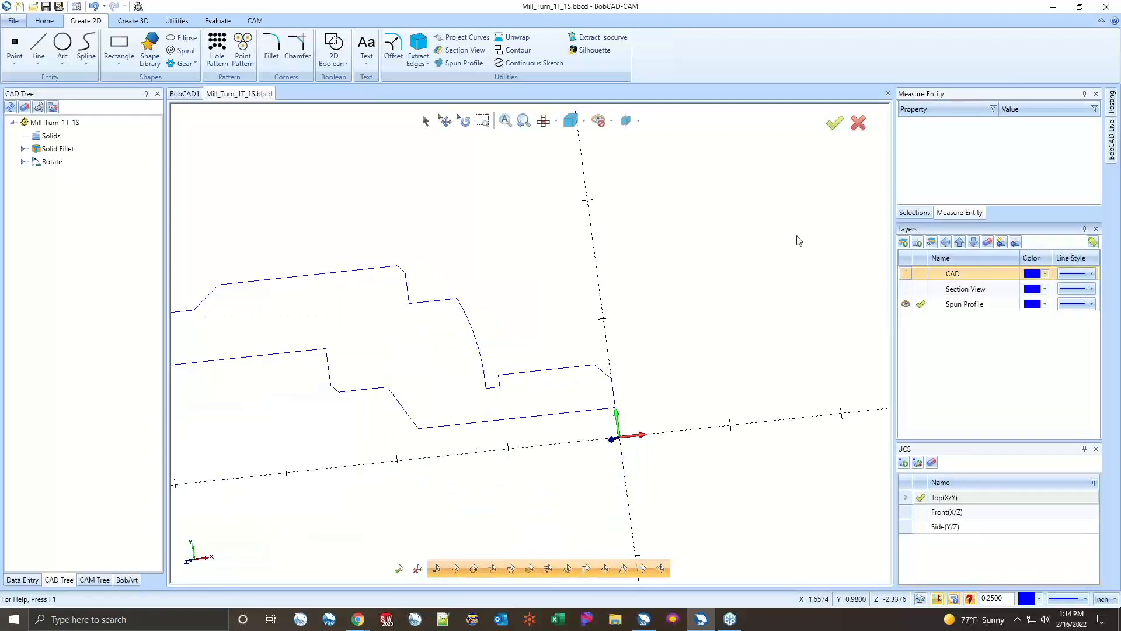
click(543, 120)
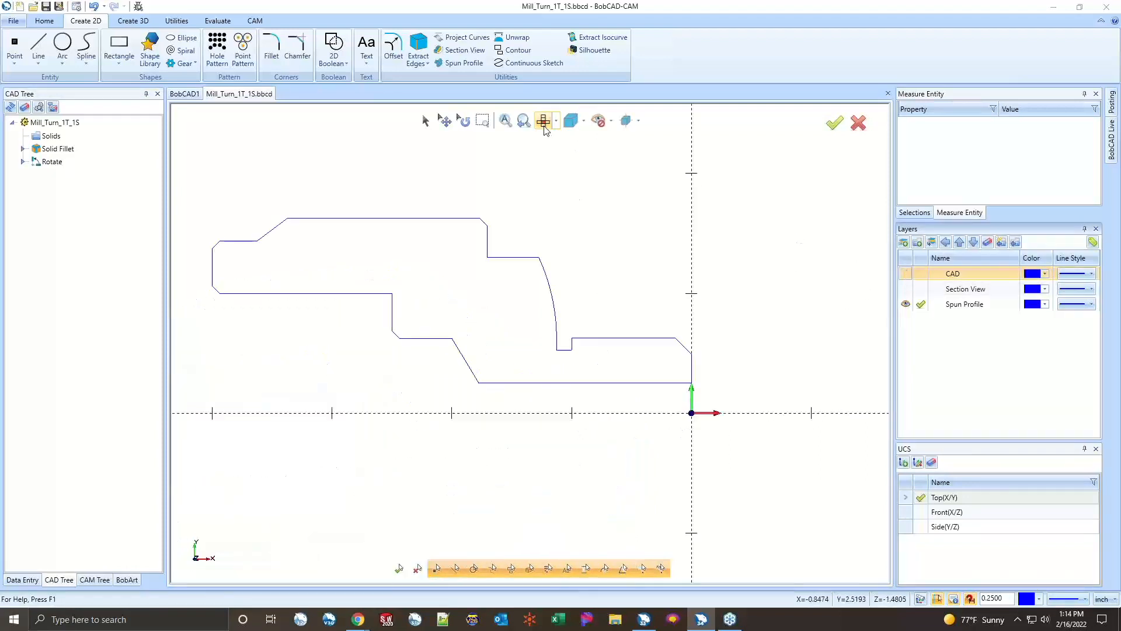
- Overlay the Section View layer on the spun profile to compare the two wireframes, and hide it again
click(913, 291)
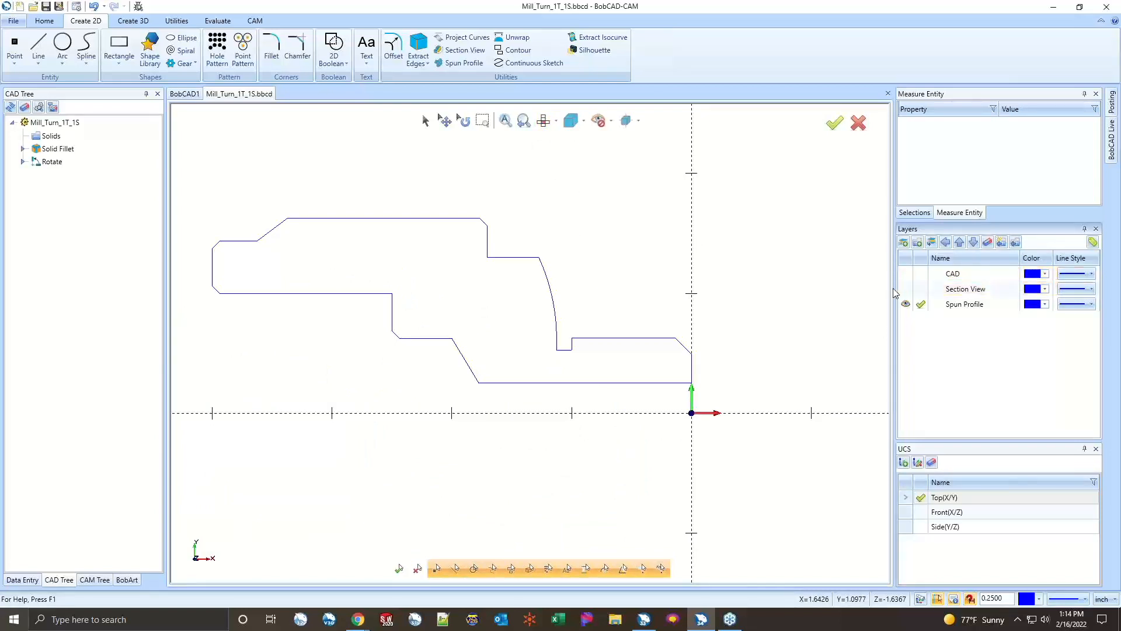
click(905, 289)
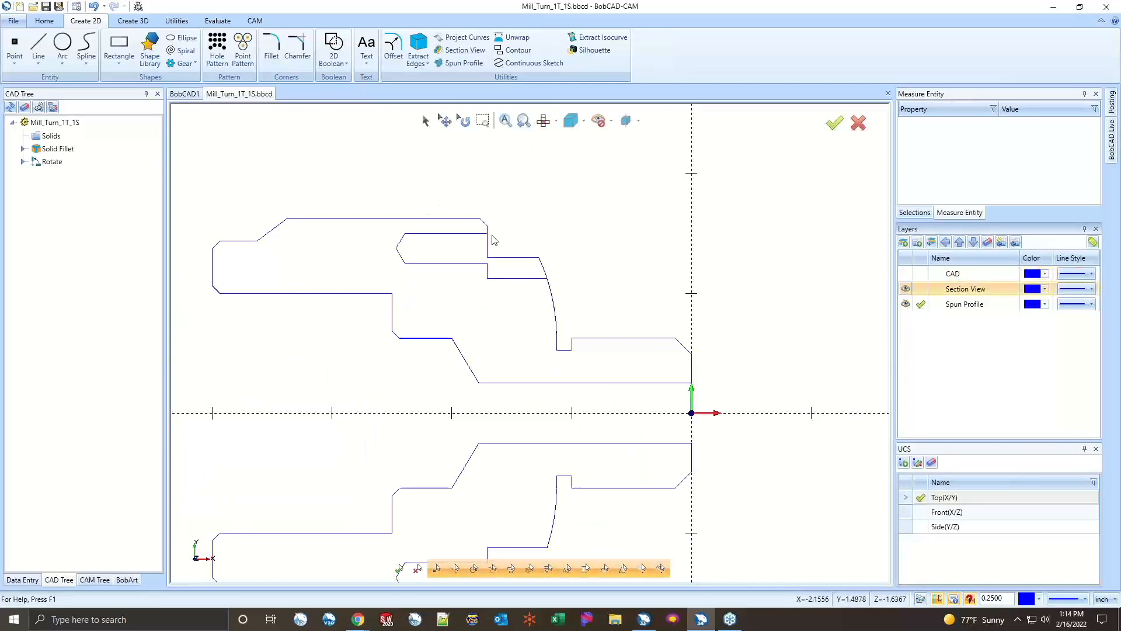
click(906, 290)
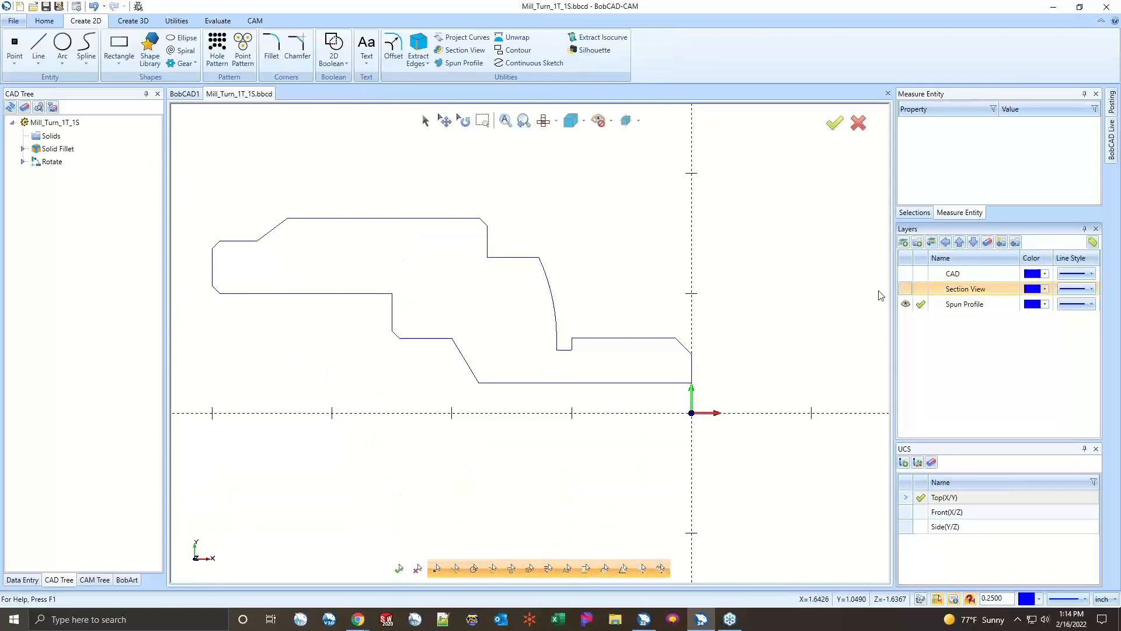
click(907, 290)
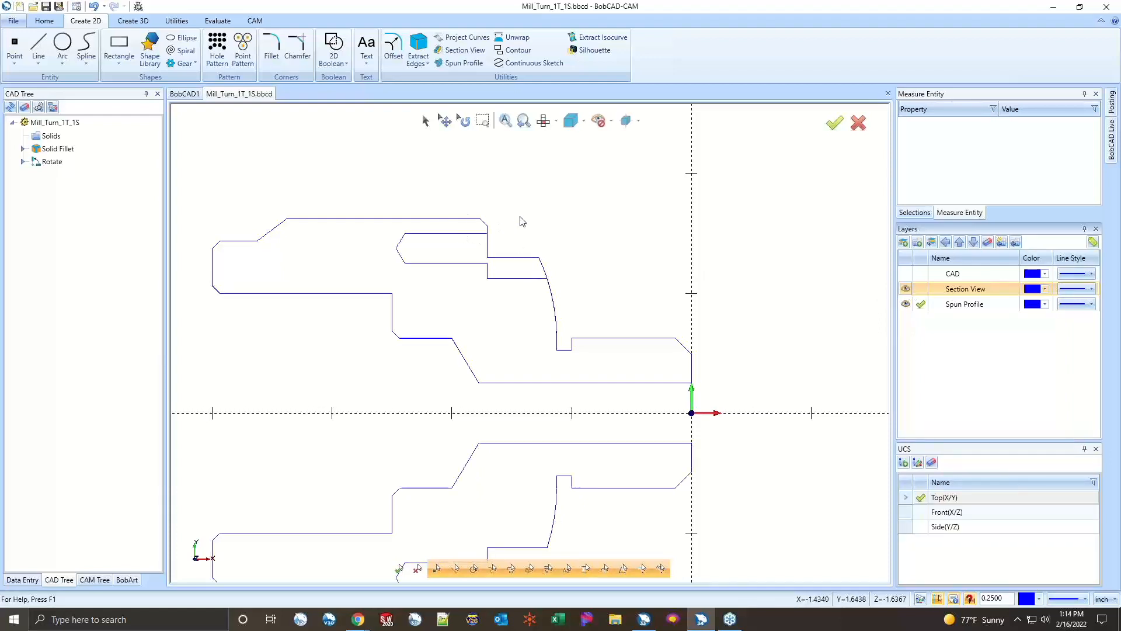
click(907, 289)
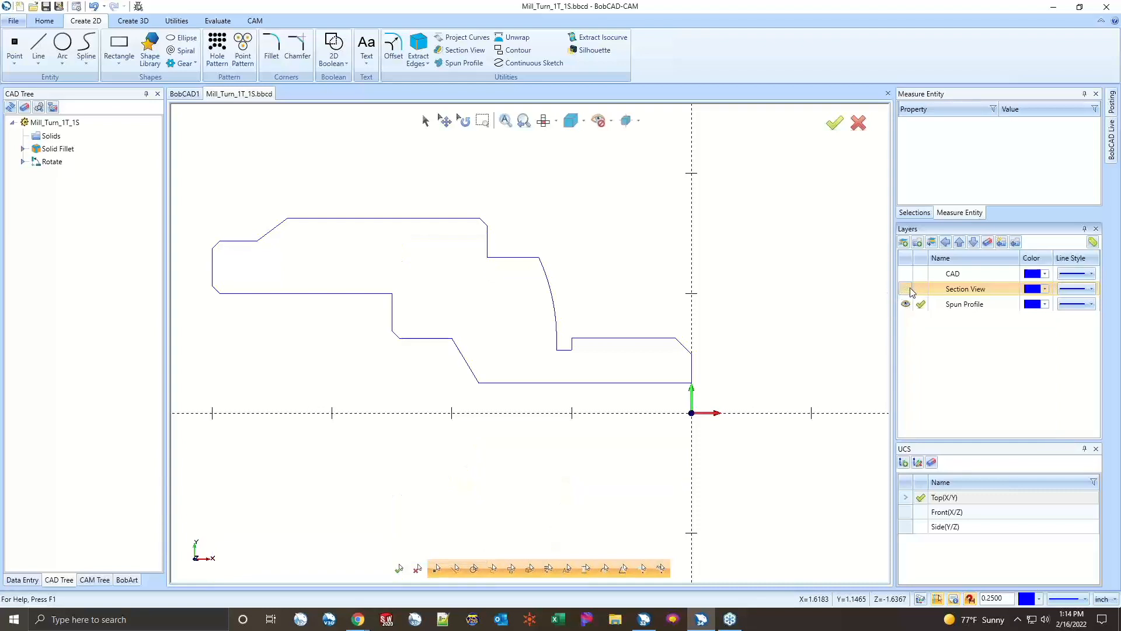
- Show the CAD layer again and bring up the CAM Tree and the CAM commands
click(906, 274)
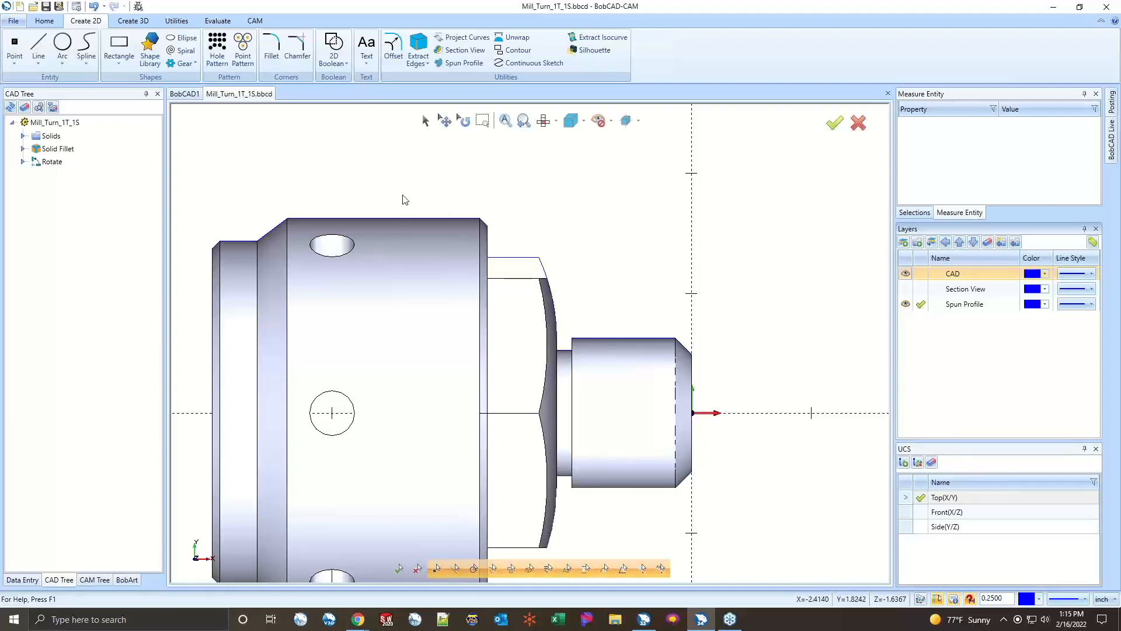
click(95, 579)
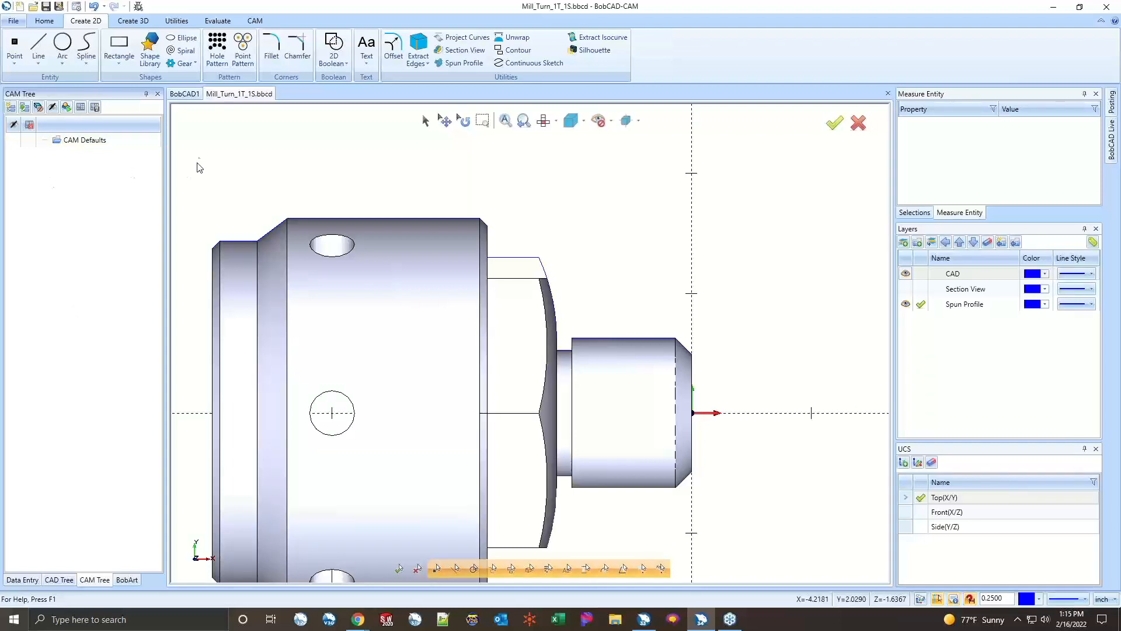
click(245, 24)
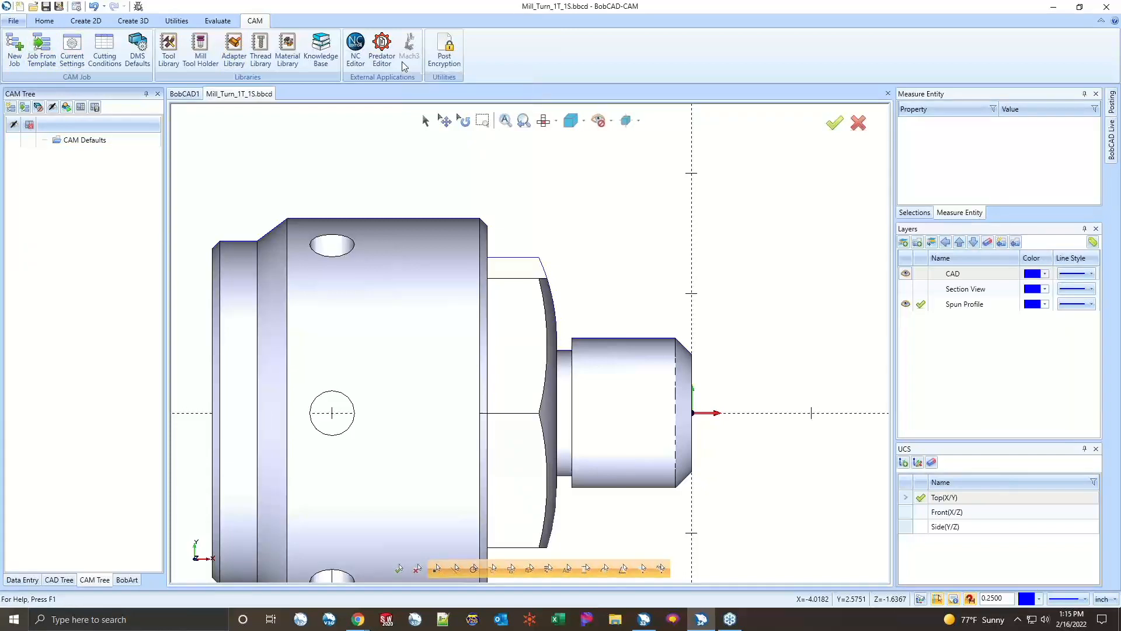
scroll(630, 273, down, 4)
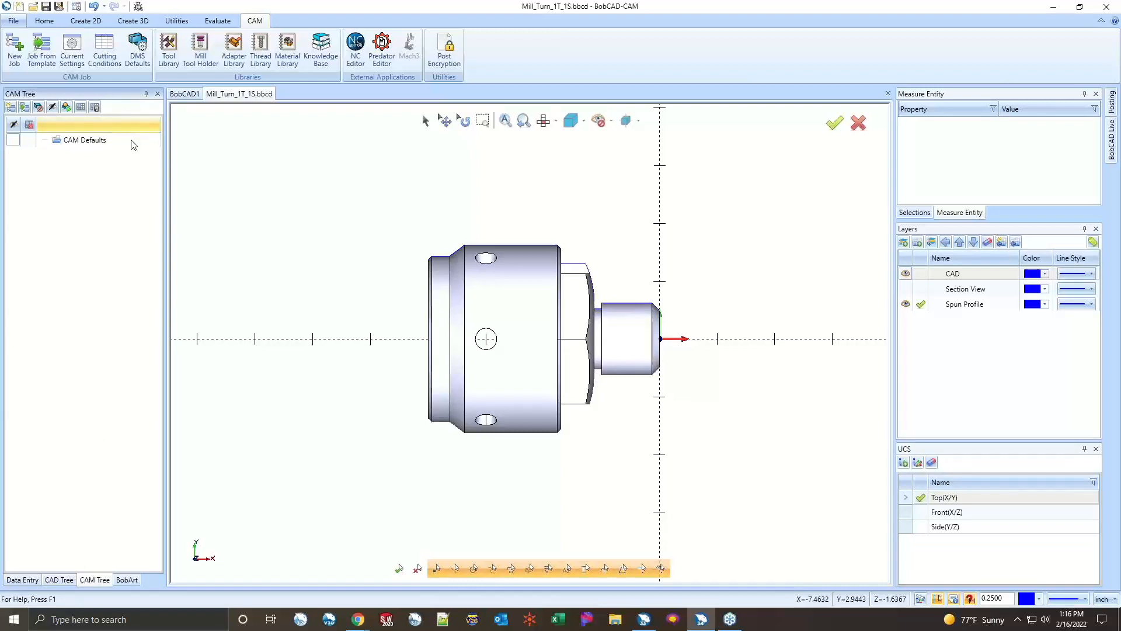
- Turn off the CAM Tree manager's display and turn it back on
right_click(588, 58)
right_click(528, 51)
right_click(380, 40)
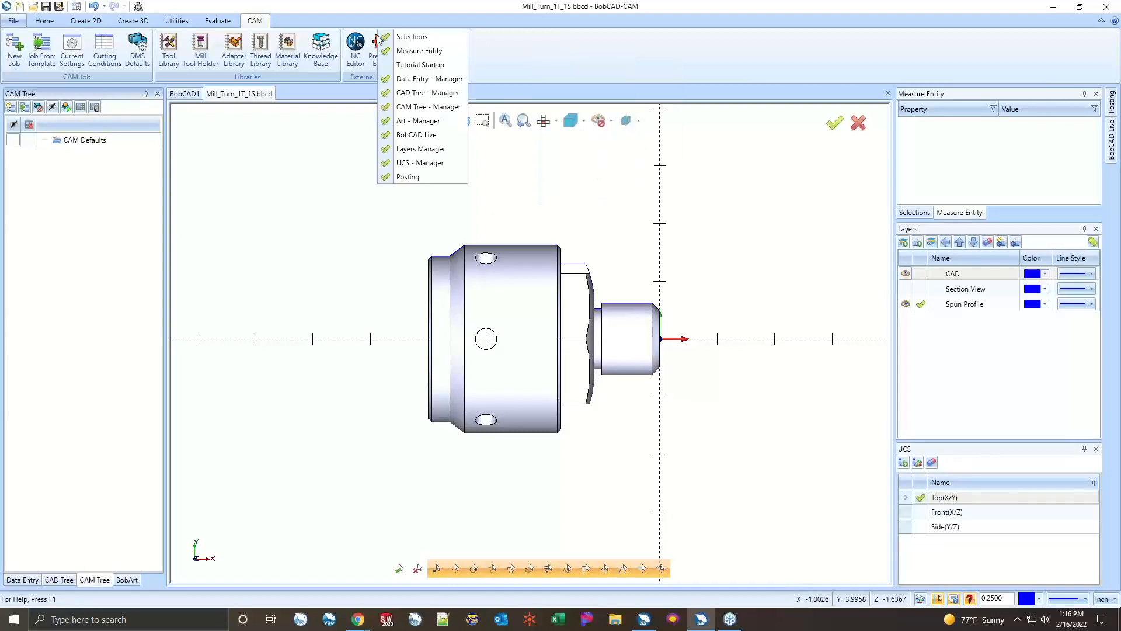
right_click(566, 68)
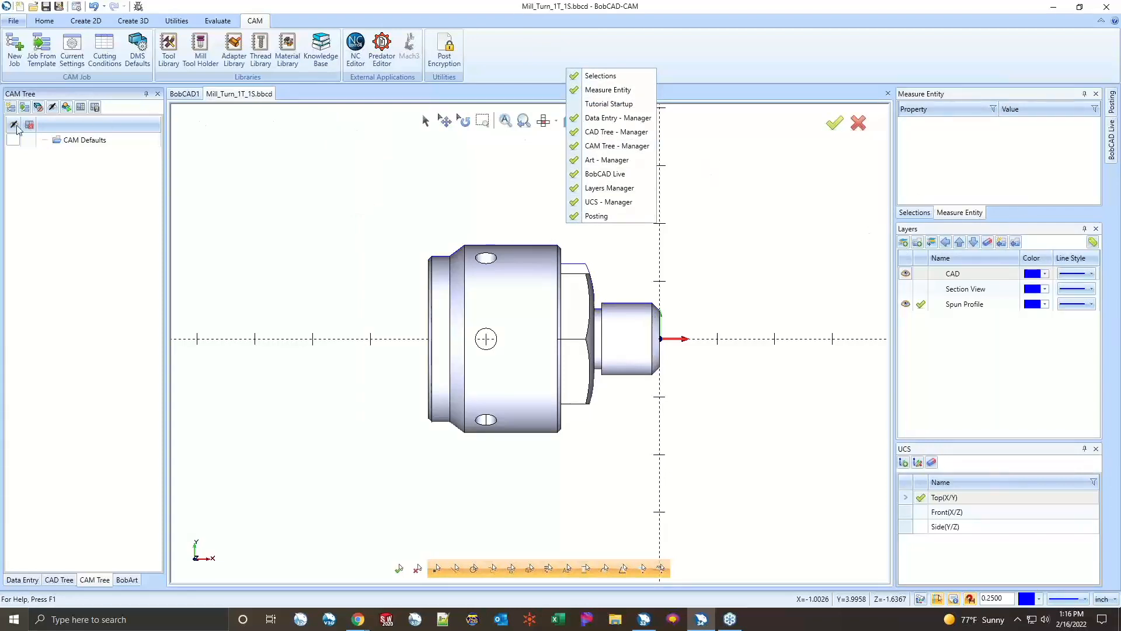
click(583, 147)
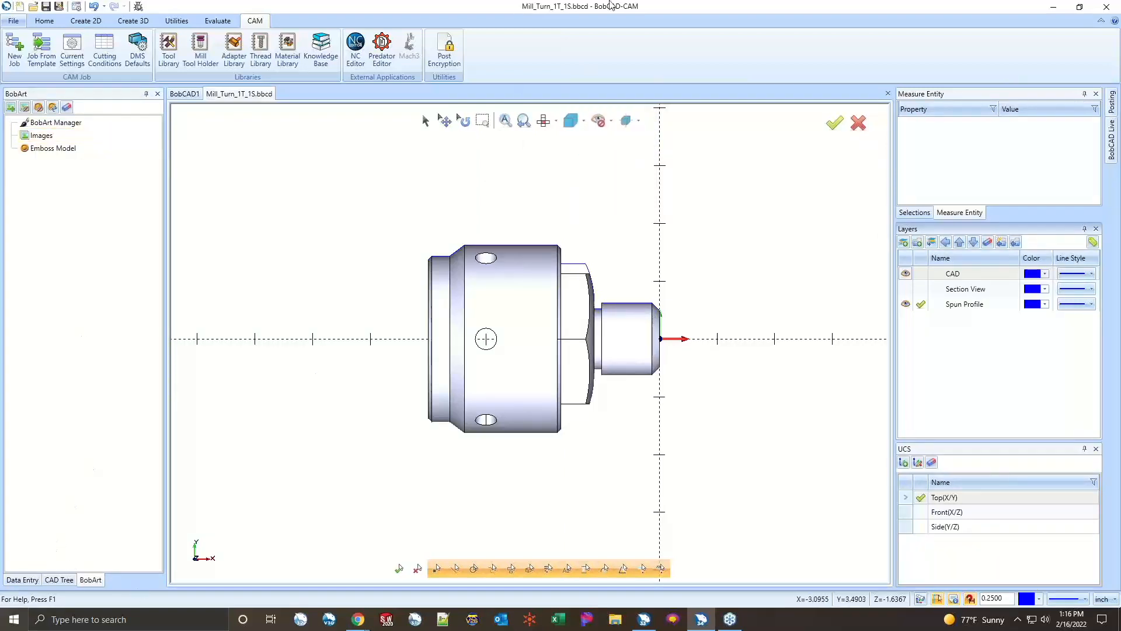
right_click(544, 42)
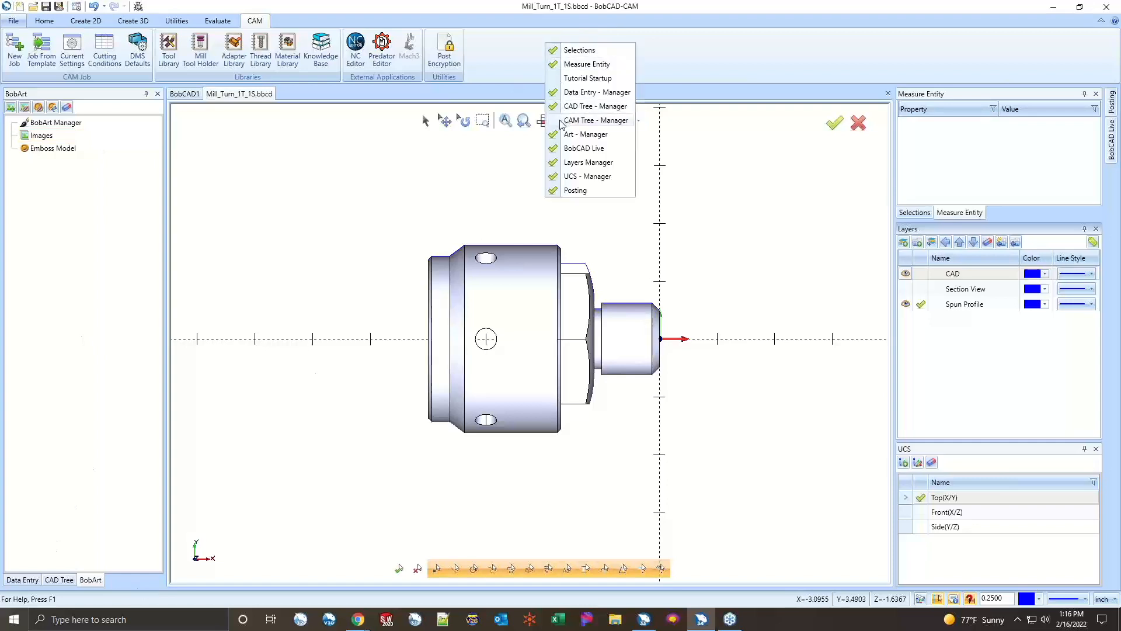
click(590, 120)
click(134, 141)
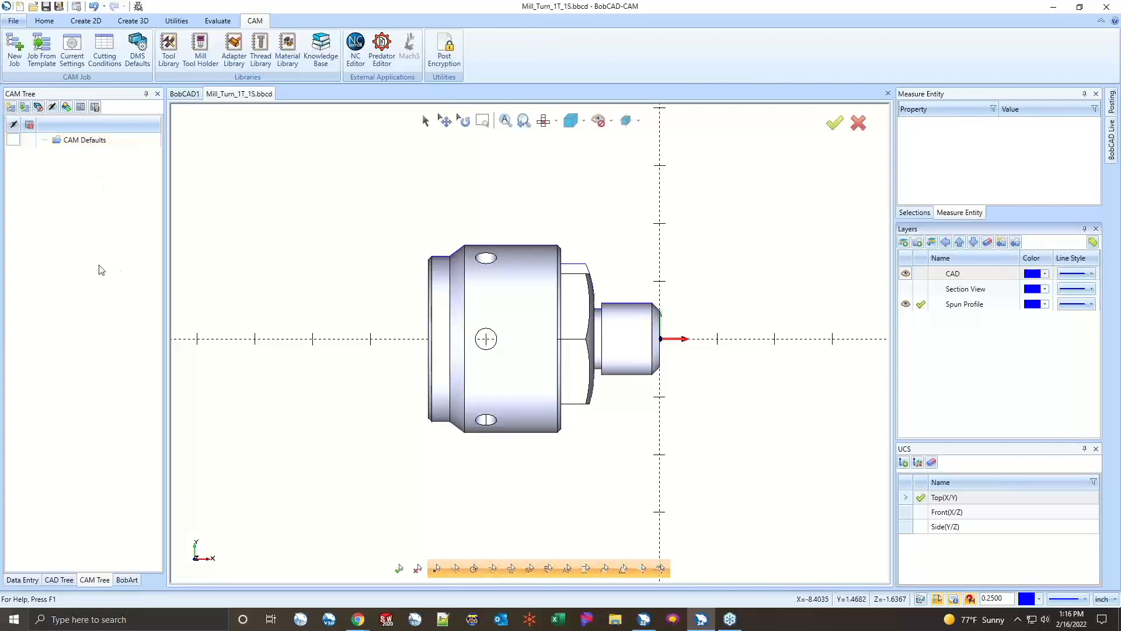
- Start a new Mill Turn machining job with the BC_1T_1S machine
right_click(72, 145)
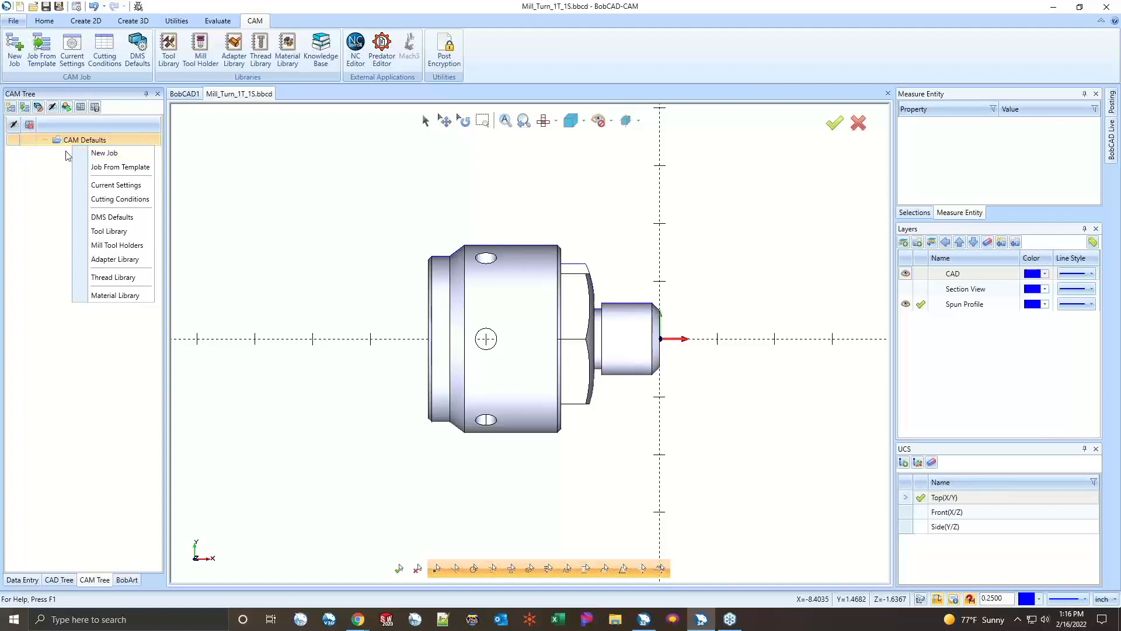
click(89, 155)
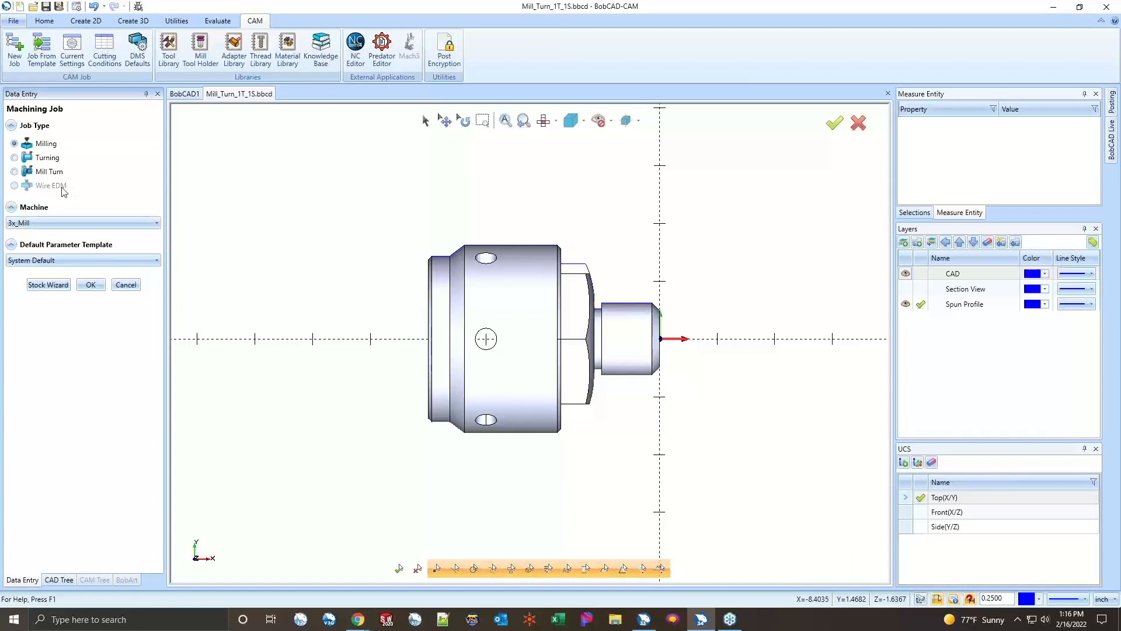
click(17, 172)
click(78, 227)
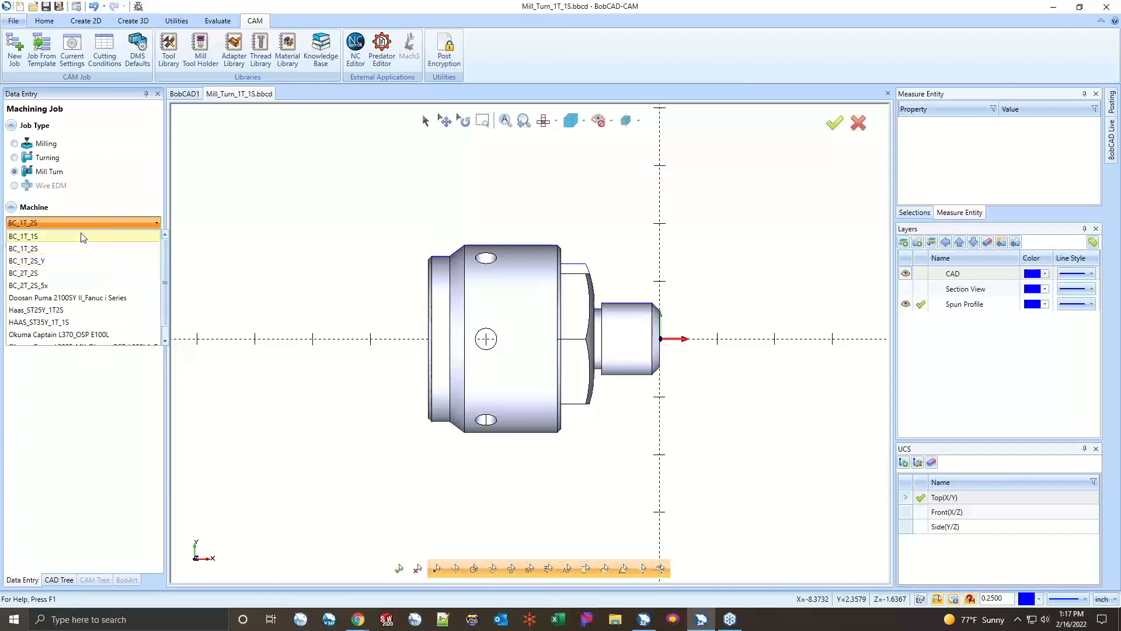
click(44, 237)
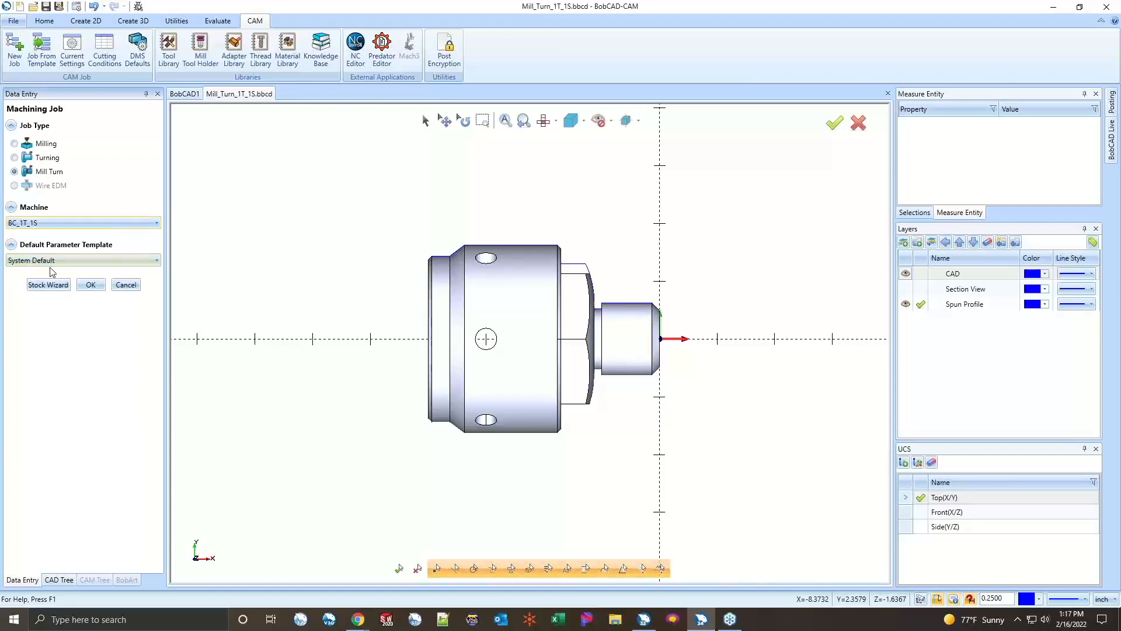
- Launch the Stock Wizard, assign the solid model as the workpiece, and proceed to the stock definition
click(51, 287)
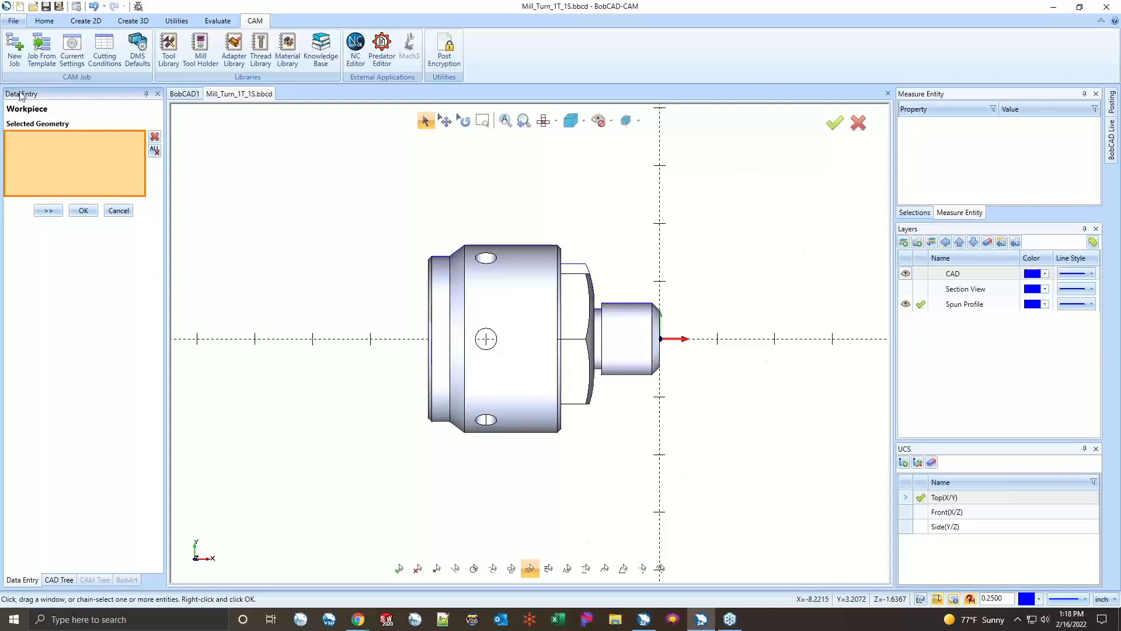
click(506, 317)
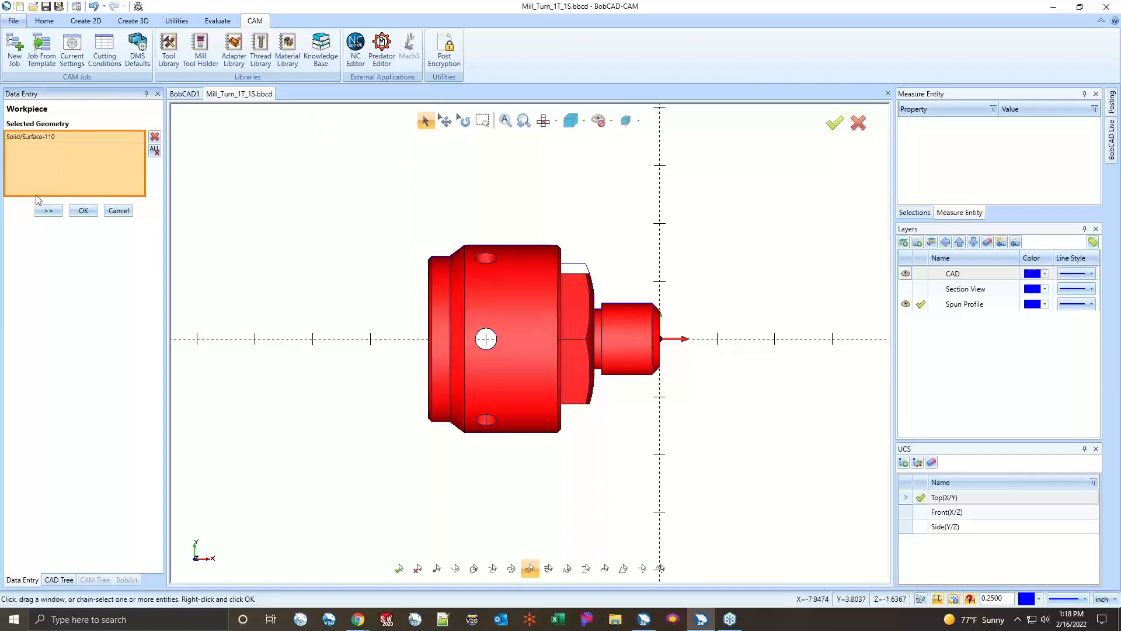
click(47, 210)
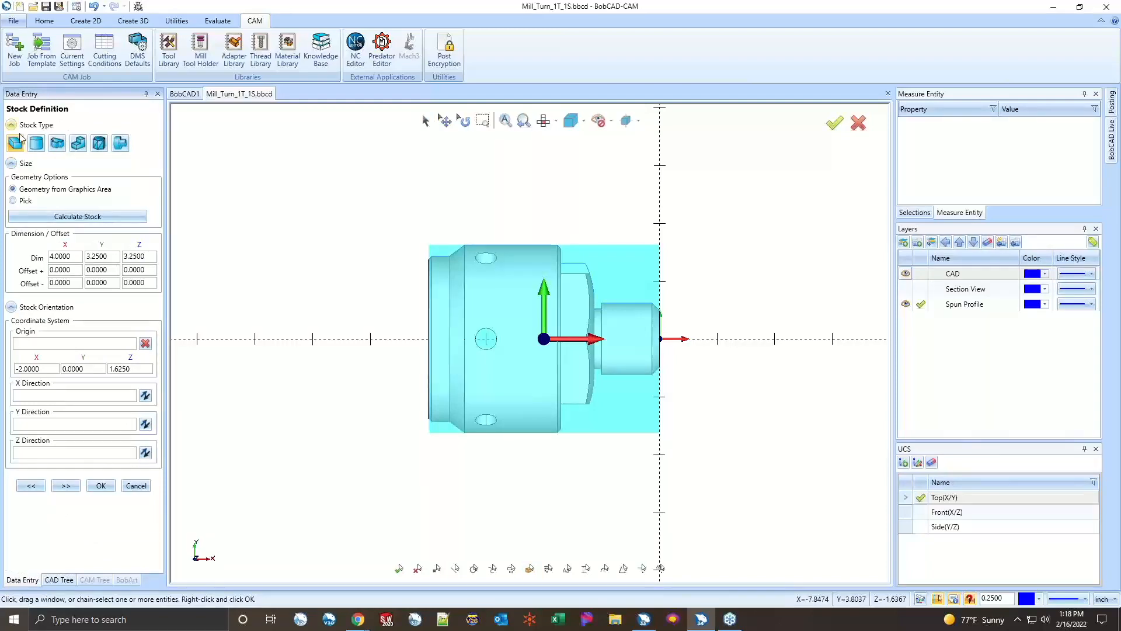
- Switch the stock to a cylinder extruded along the X axis and calculate its size from the part geometry
middle_drag(741, 261, 734, 286)
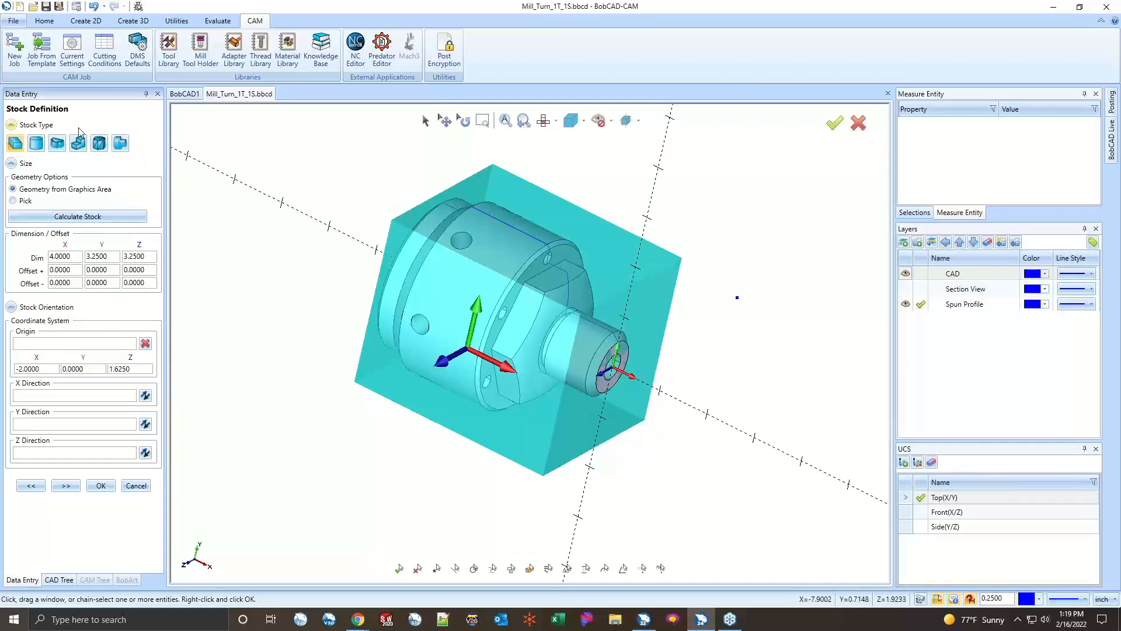
click(33, 147)
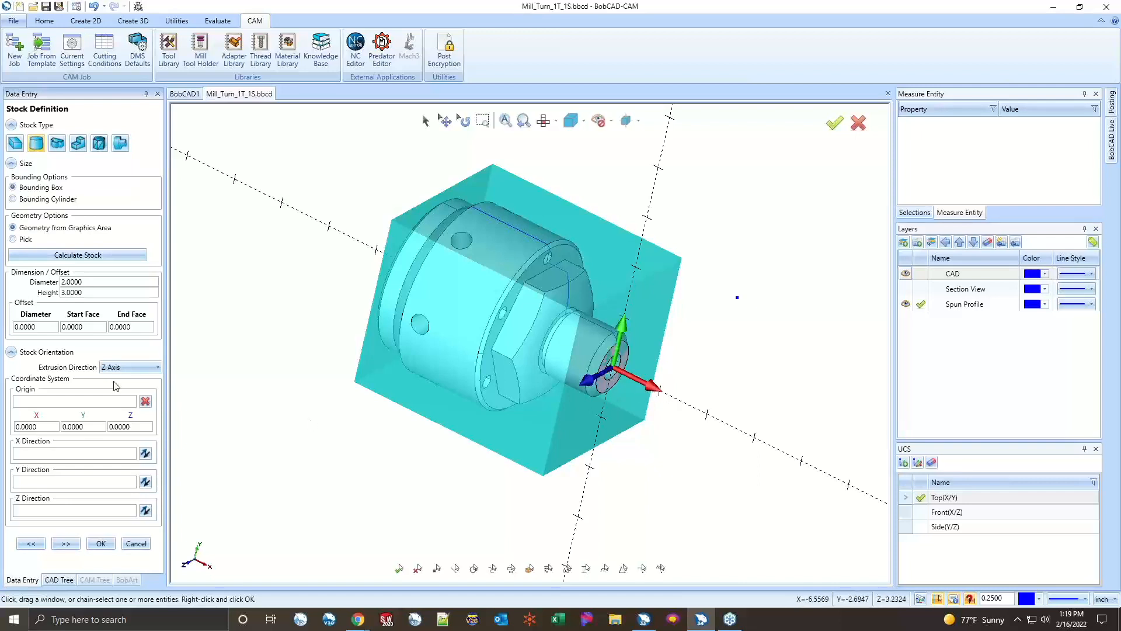
click(142, 367)
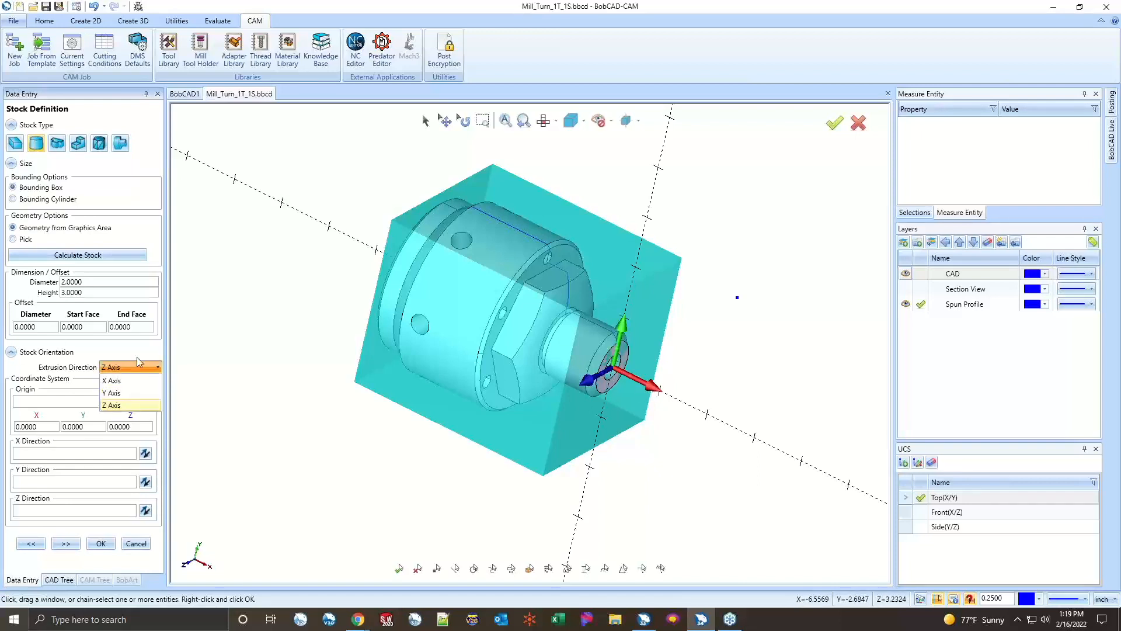
click(114, 381)
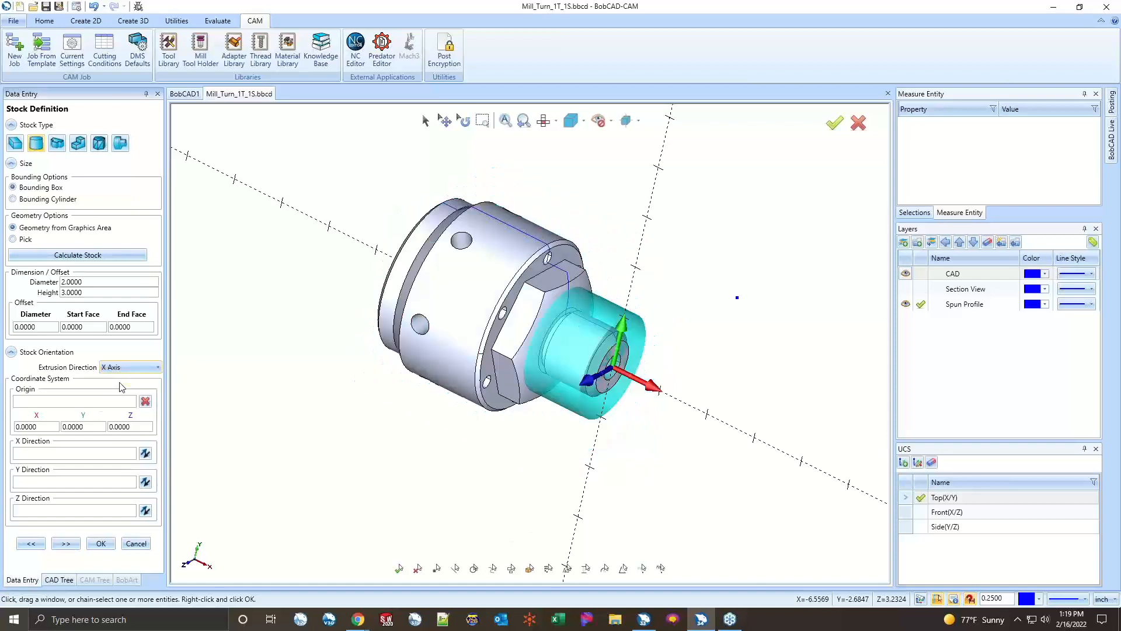
click(93, 259)
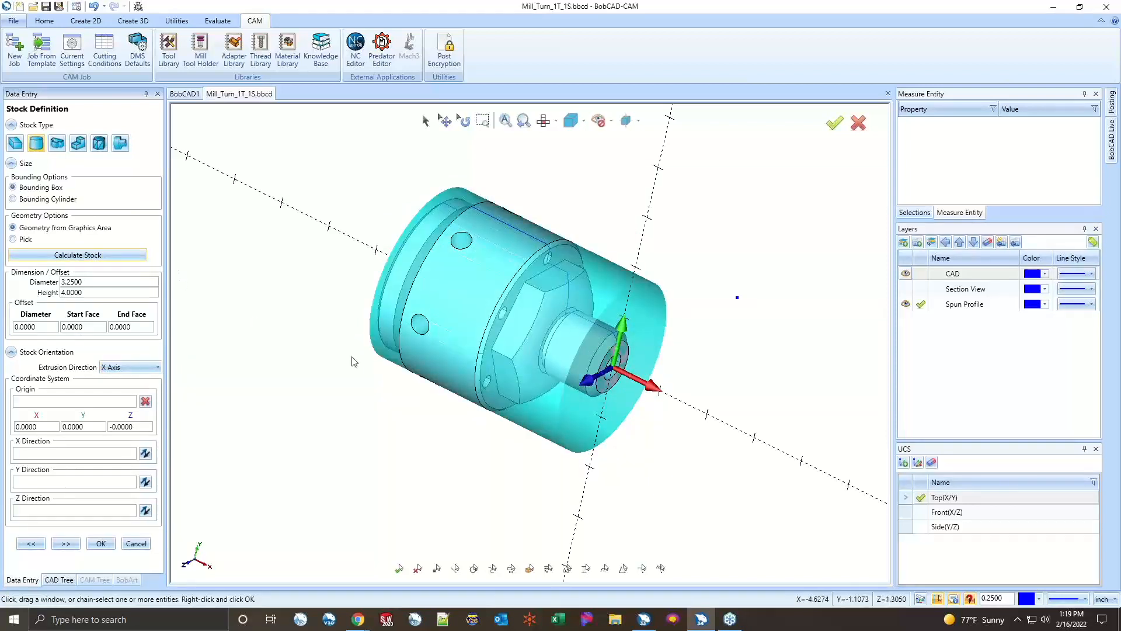
- Set the cylindrical stock's diameter to 4.0000 inches
middle_drag(476, 442, 528, 444)
scroll(643, 387, up, 4)
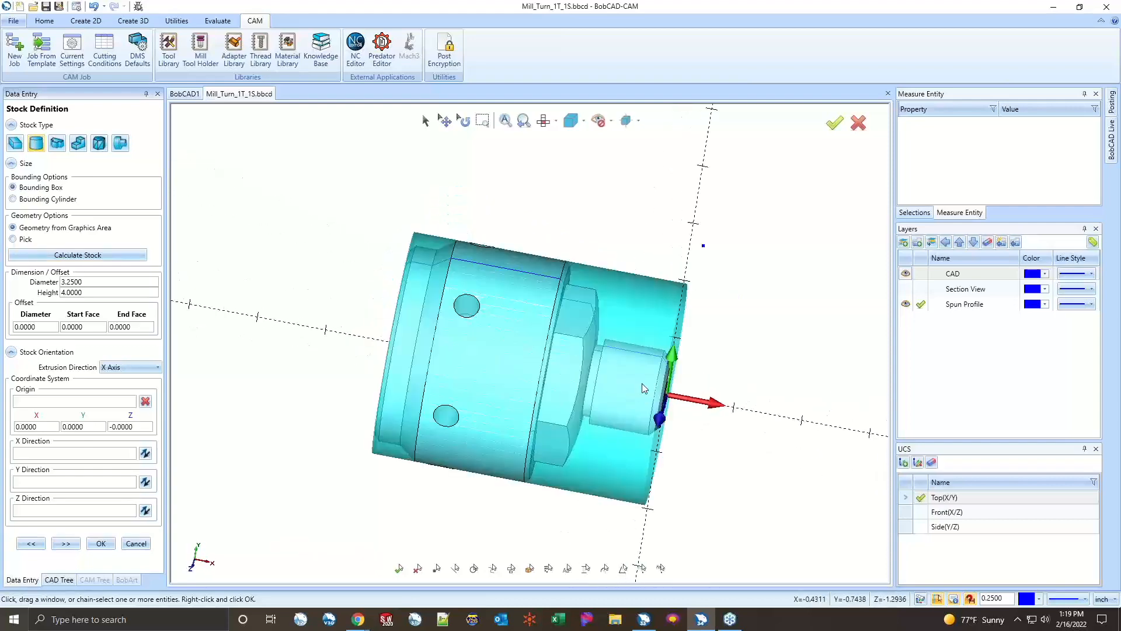
middle_drag(657, 404, 679, 425)
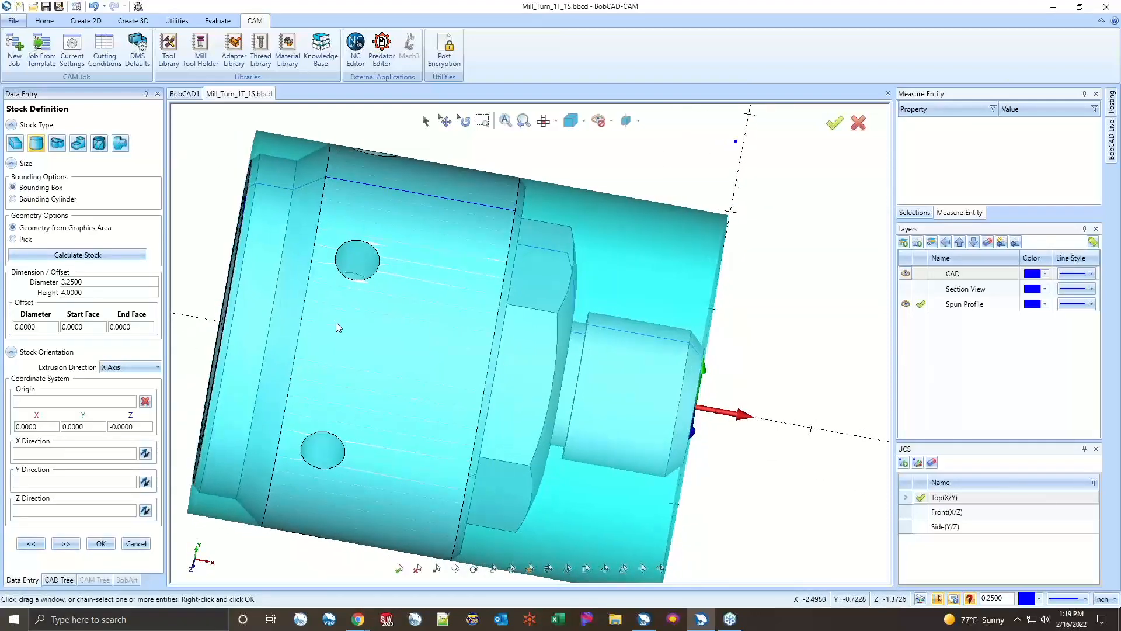
scroll(332, 319, down, 2)
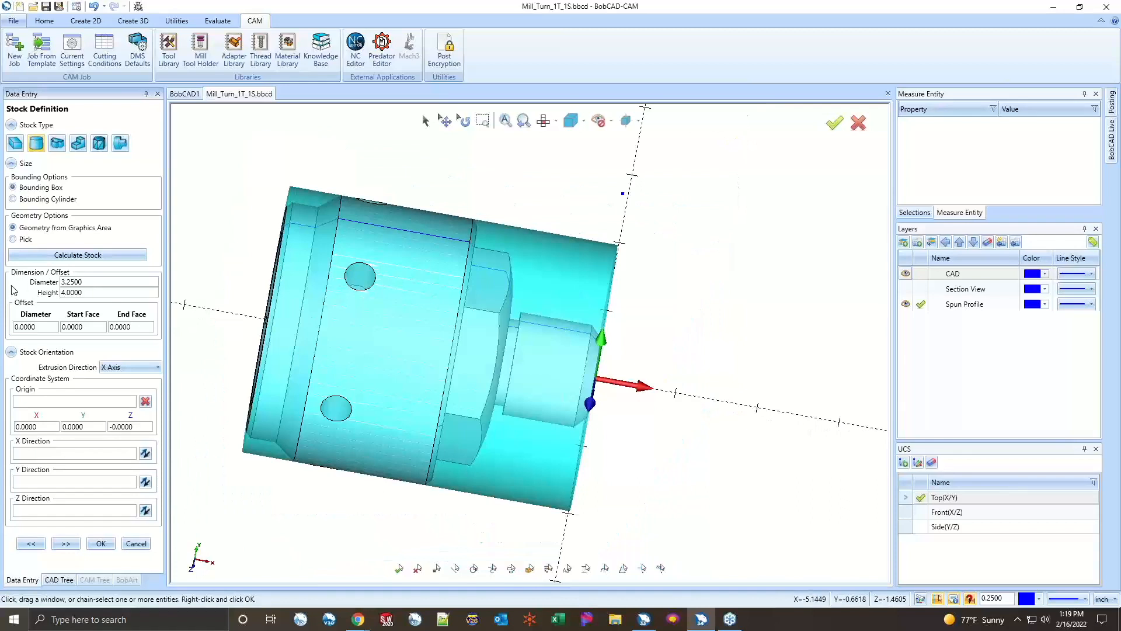
double_click(88, 281)
text(4)
key(Tab)
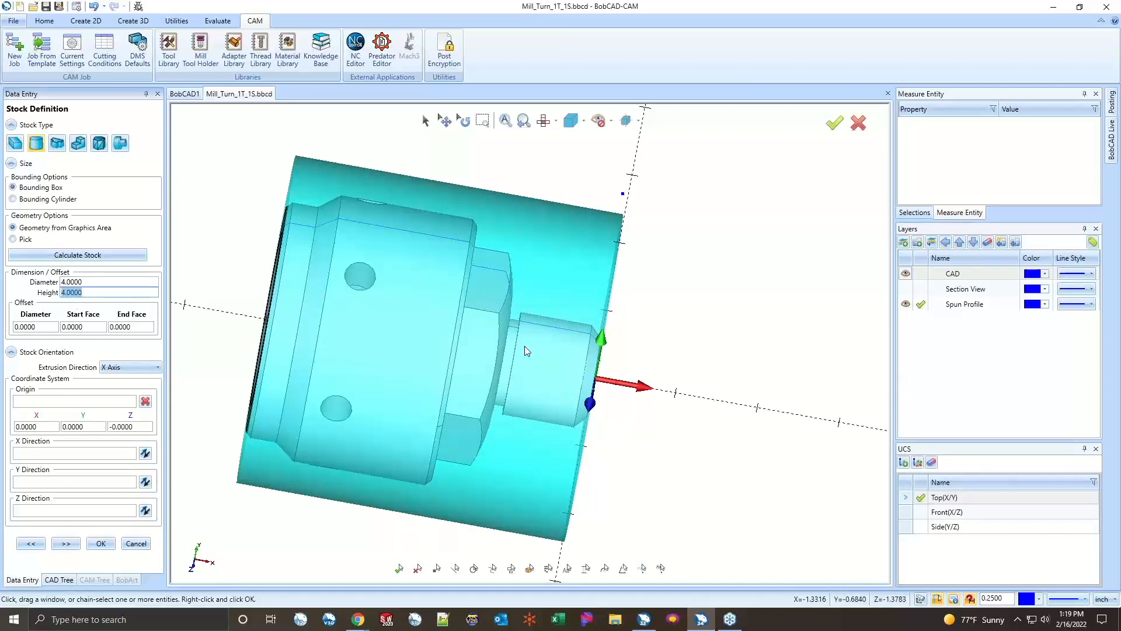
- Set the stock's start face offset to 0.1 and its end face offset to 3 inches
click(135, 331)
double_click(81, 327)
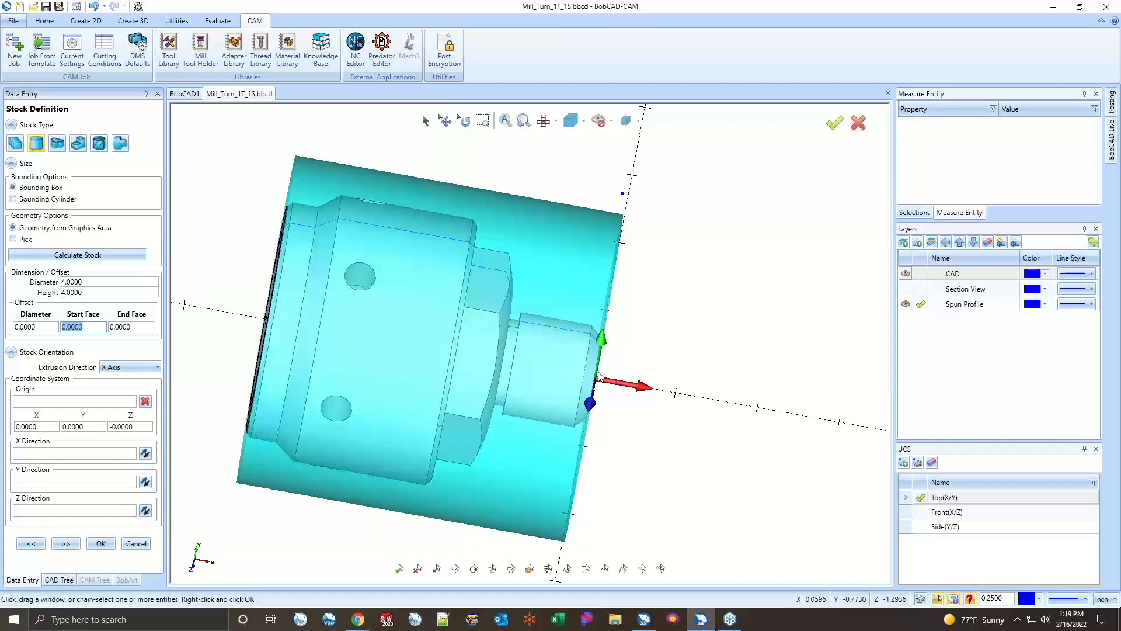
text(.1)
key(Tab)
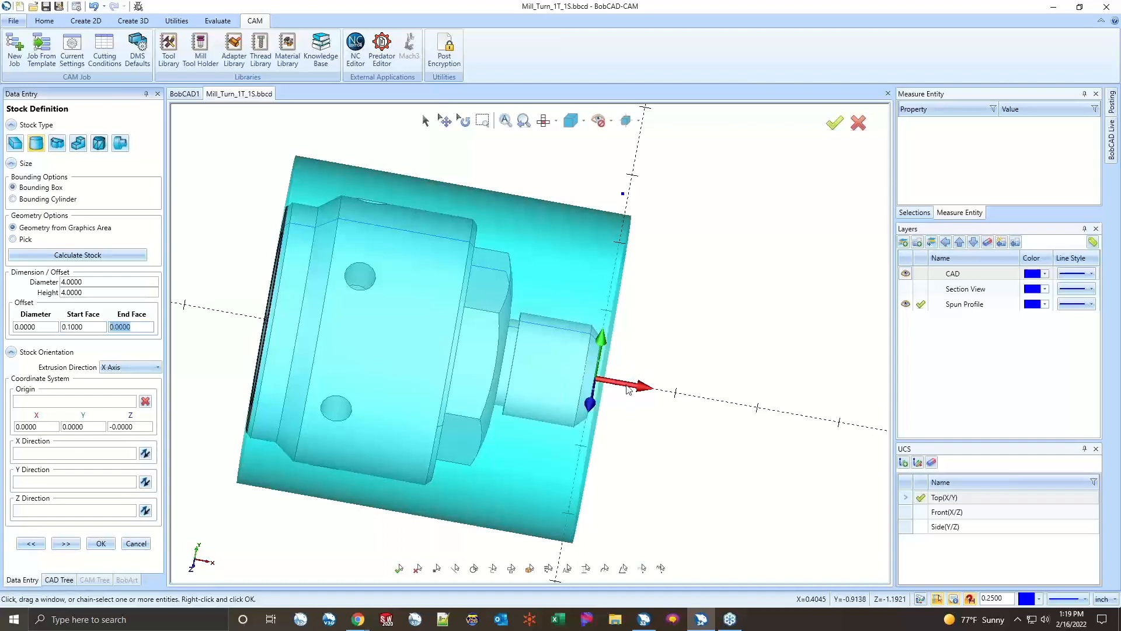
scroll(607, 393, down, 2)
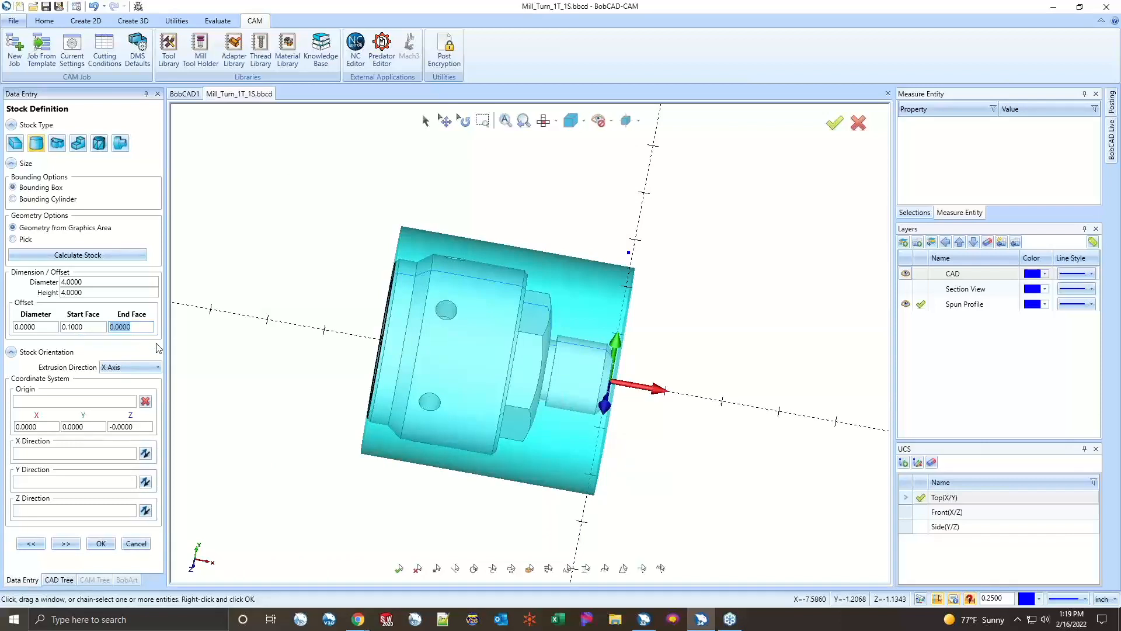
text(3)
key(Tab)
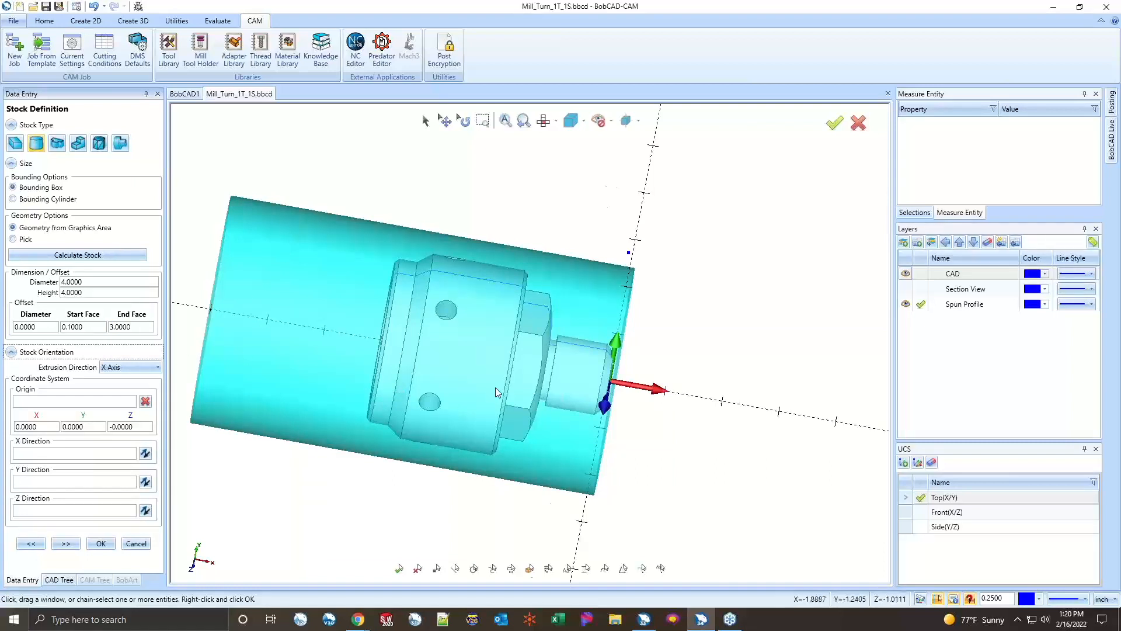
- Check the stock around the part's front face and proceed to the machine setup
scroll(496, 387, down, 2)
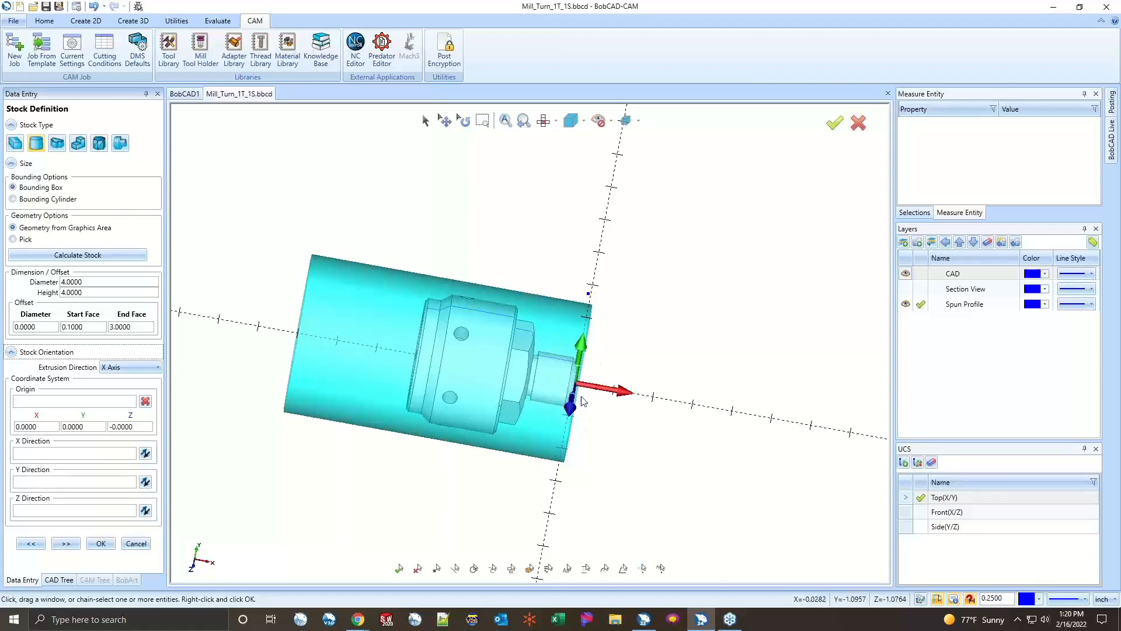
scroll(585, 403, up, 3)
middle_drag(586, 405, 555, 407)
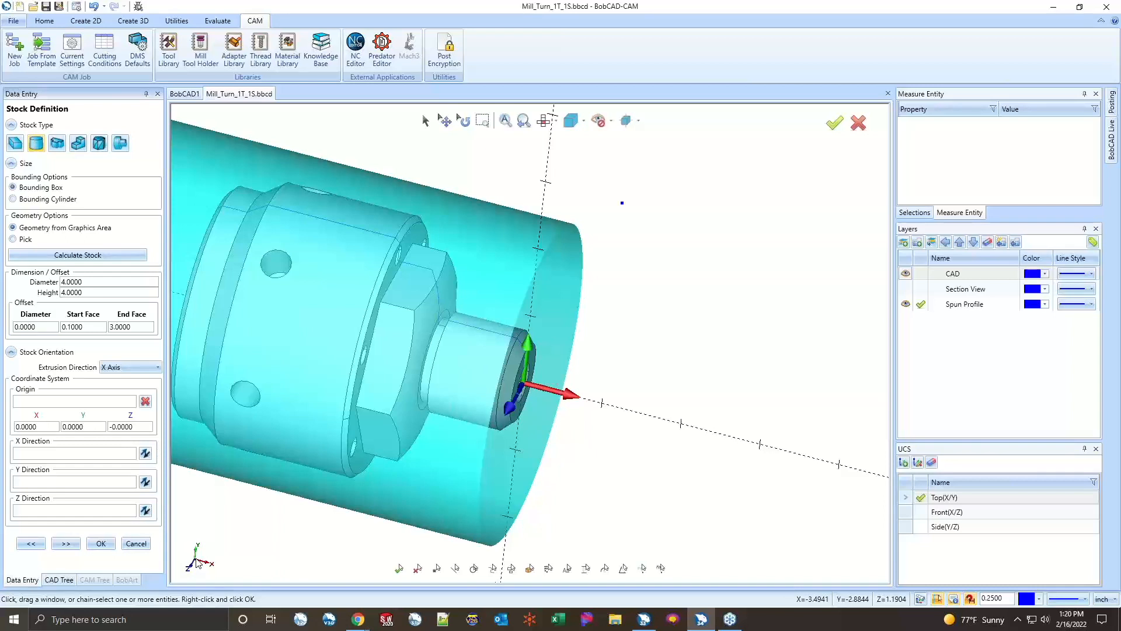
click(65, 543)
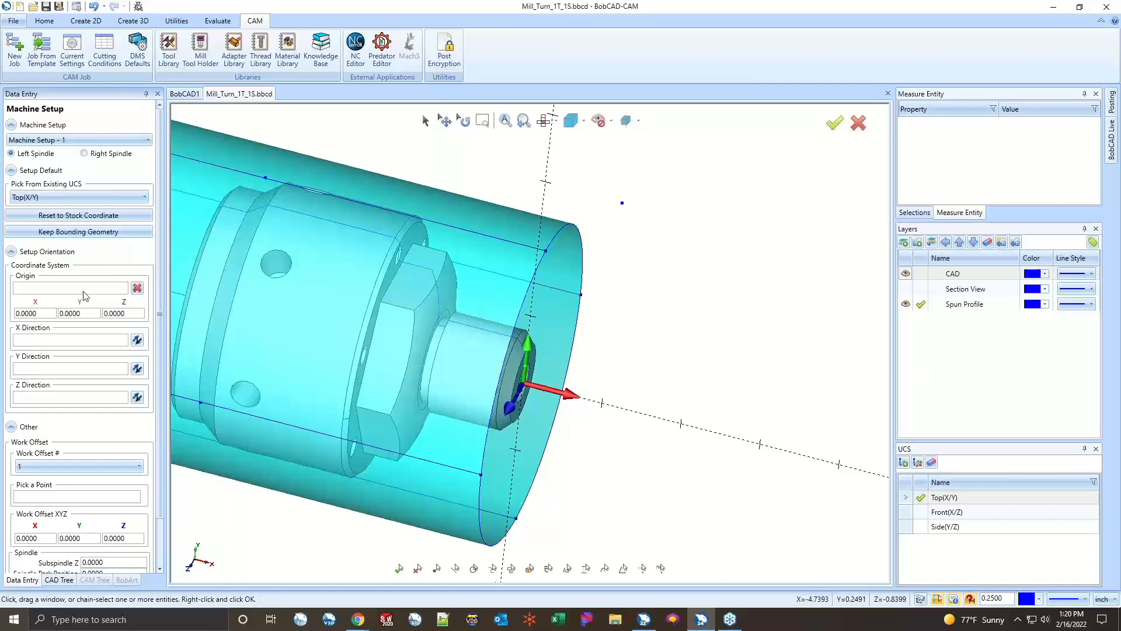
- Hide the CAD layer, align the setup's Z direction with the stock centerline, and reverse it to point out of the front face
scroll(432, 363, up, 3)
middle_drag(547, 406, 540, 386)
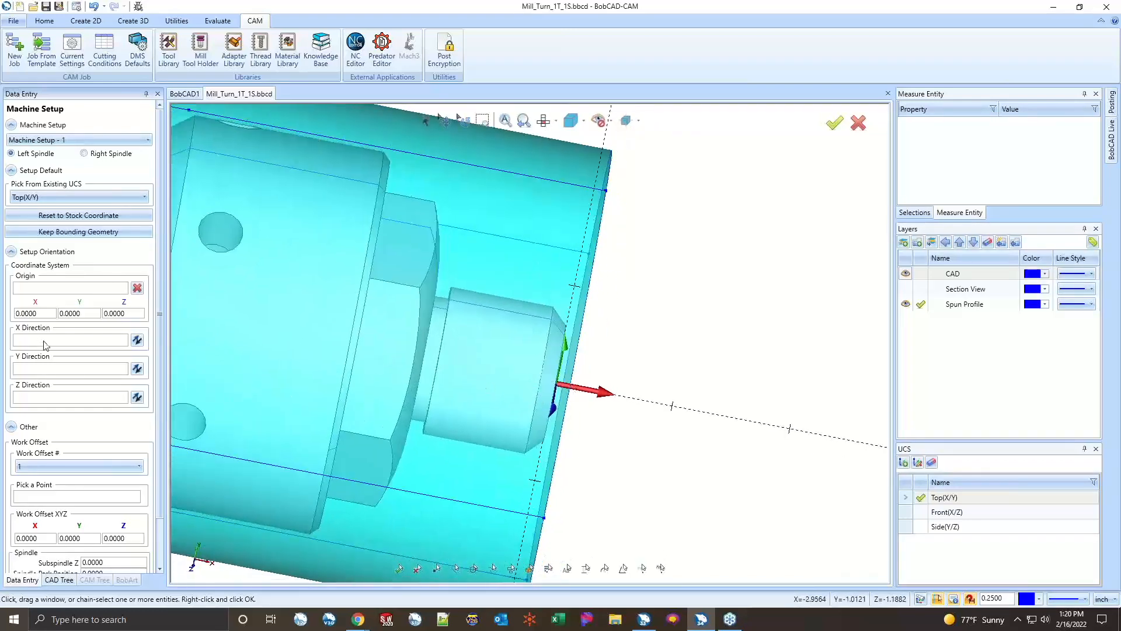
click(543, 120)
scroll(612, 335, down, 6)
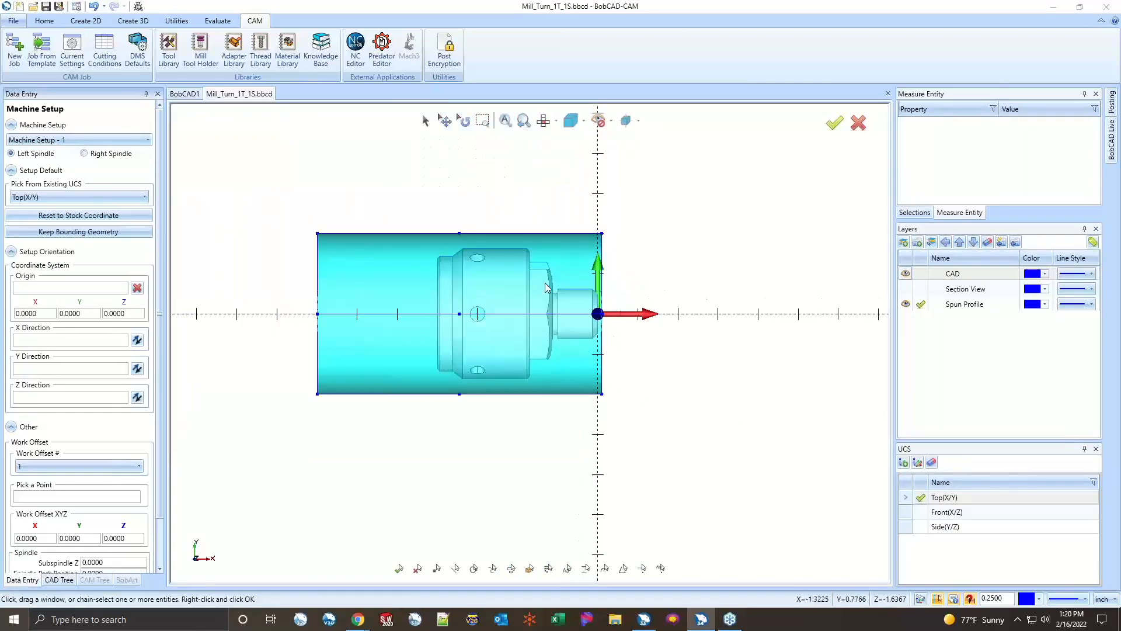
scroll(552, 268, up, 2)
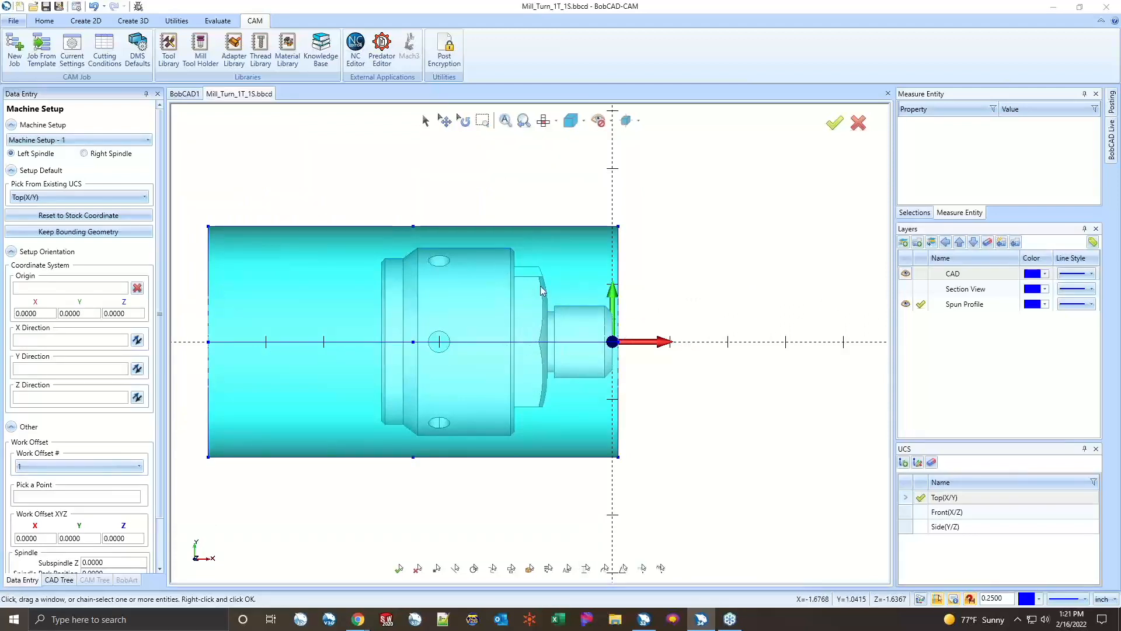
click(905, 273)
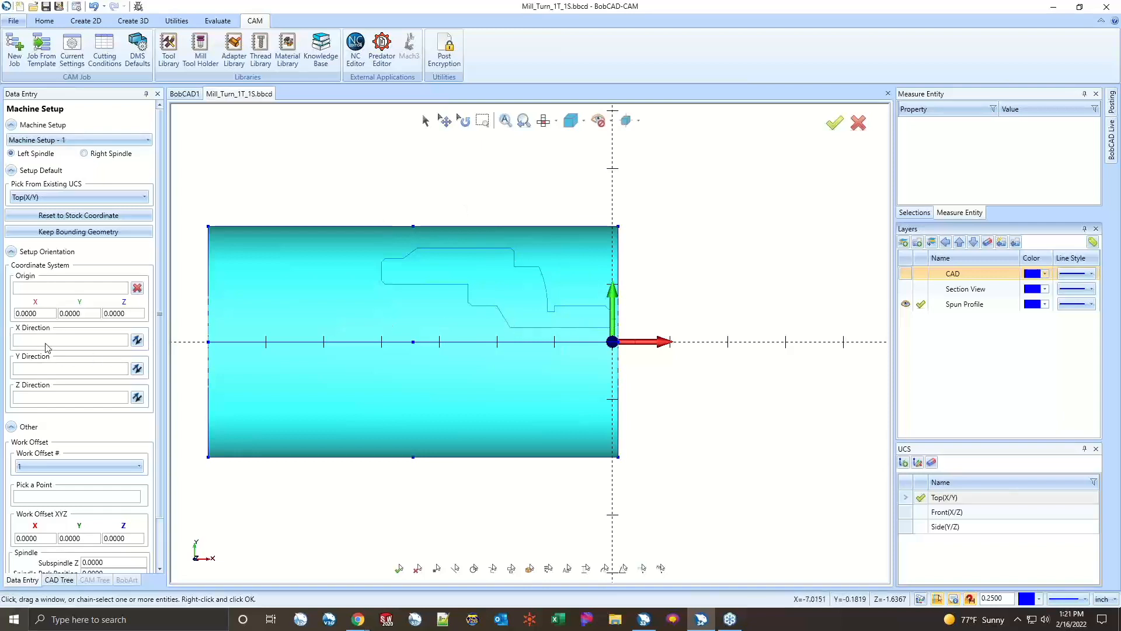
click(43, 396)
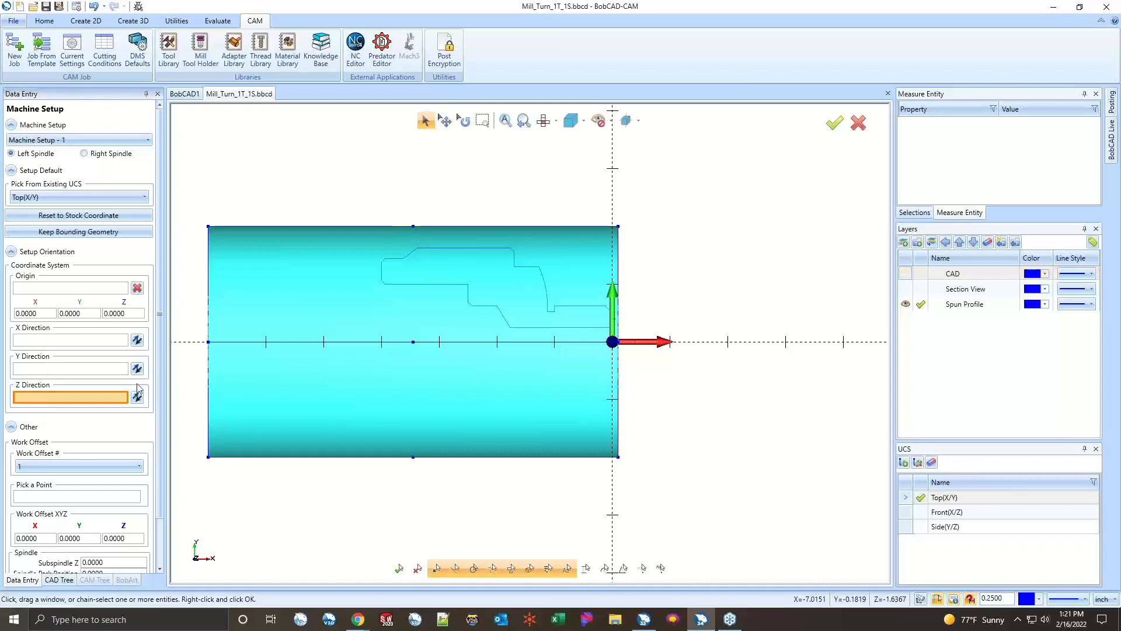
click(576, 343)
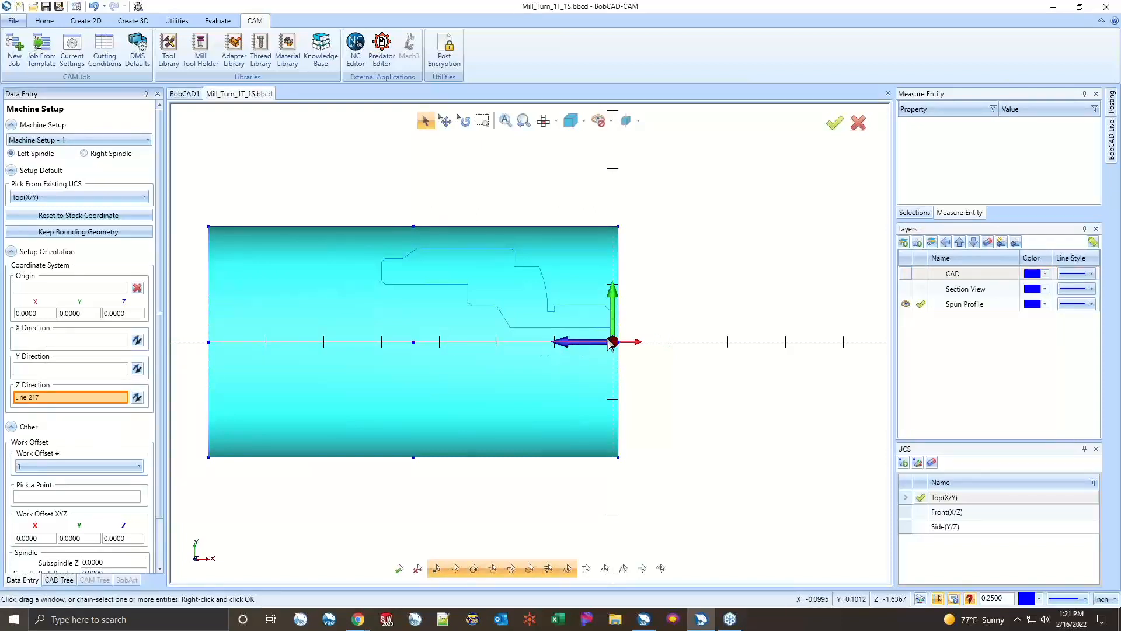
click(138, 397)
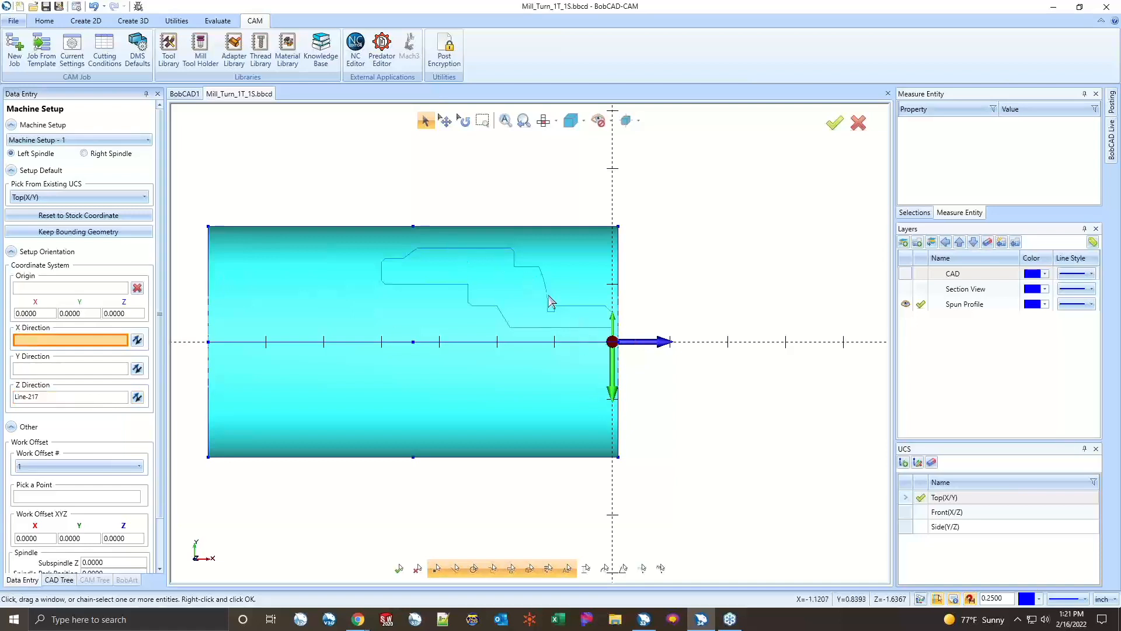
- Align the setup's X direction with the spun profile's vertical front-face line and show the CAD layer again
scroll(616, 312, up, 5)
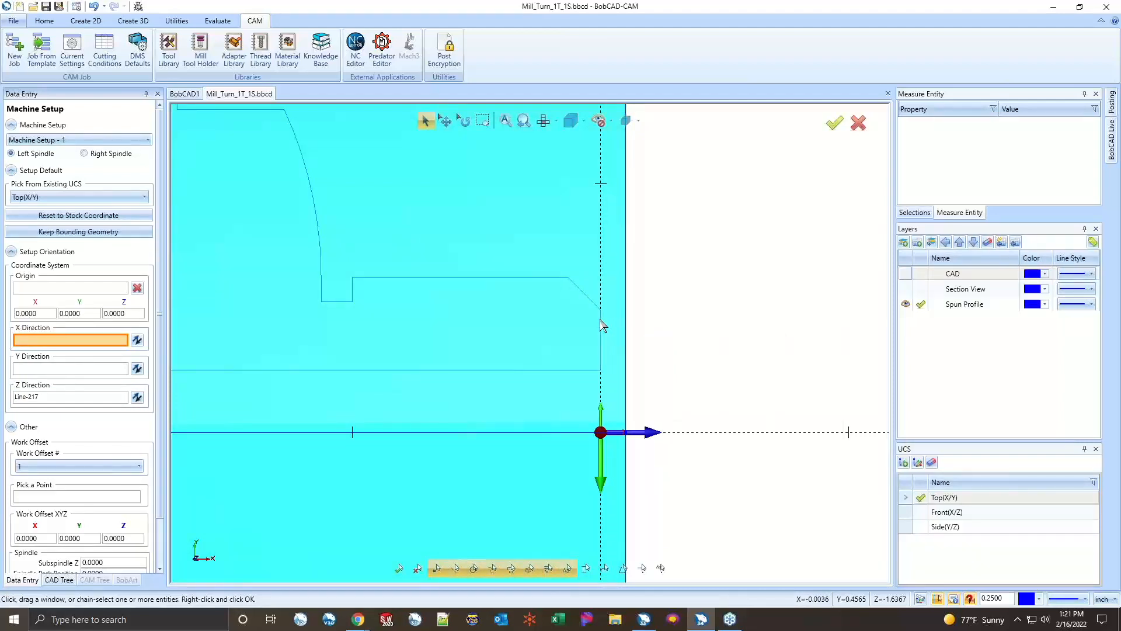
click(601, 321)
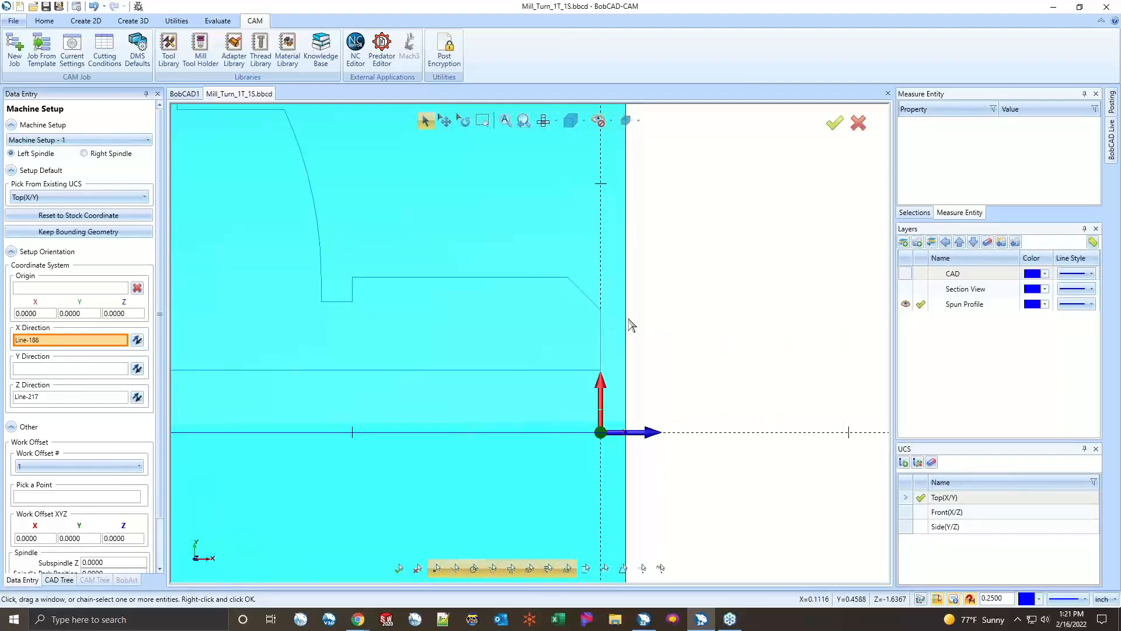
scroll(631, 325, down, 1)
scroll(629, 319, down, 4)
middle_drag(679, 332, 658, 381)
click(905, 274)
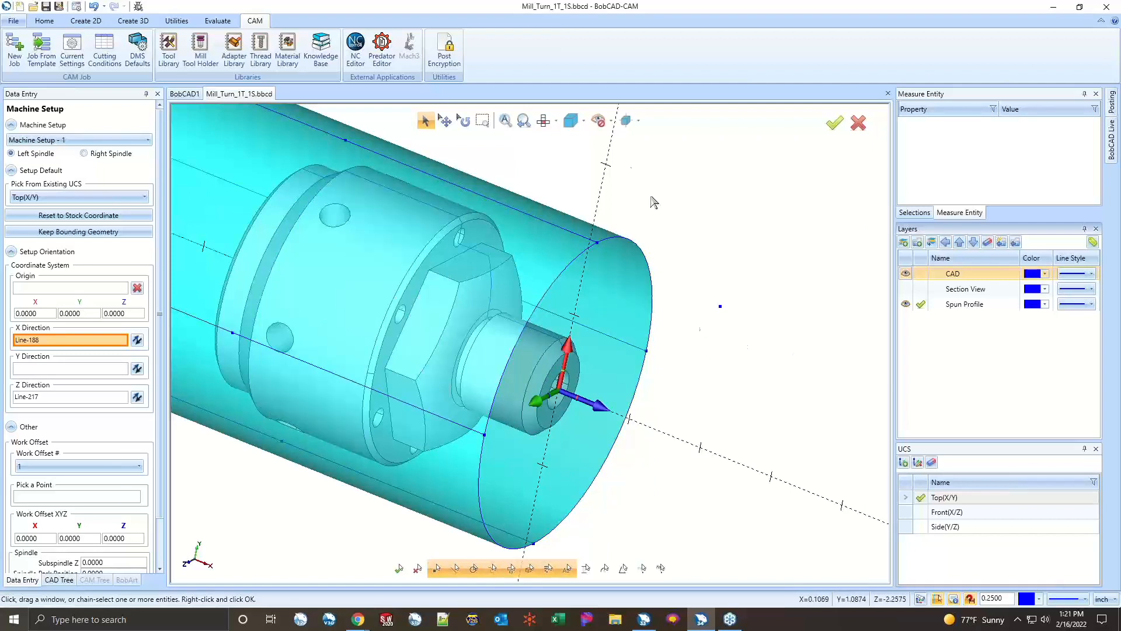
- Set the Z value of the left spindle setup's work offset to 6 inches
click(543, 120)
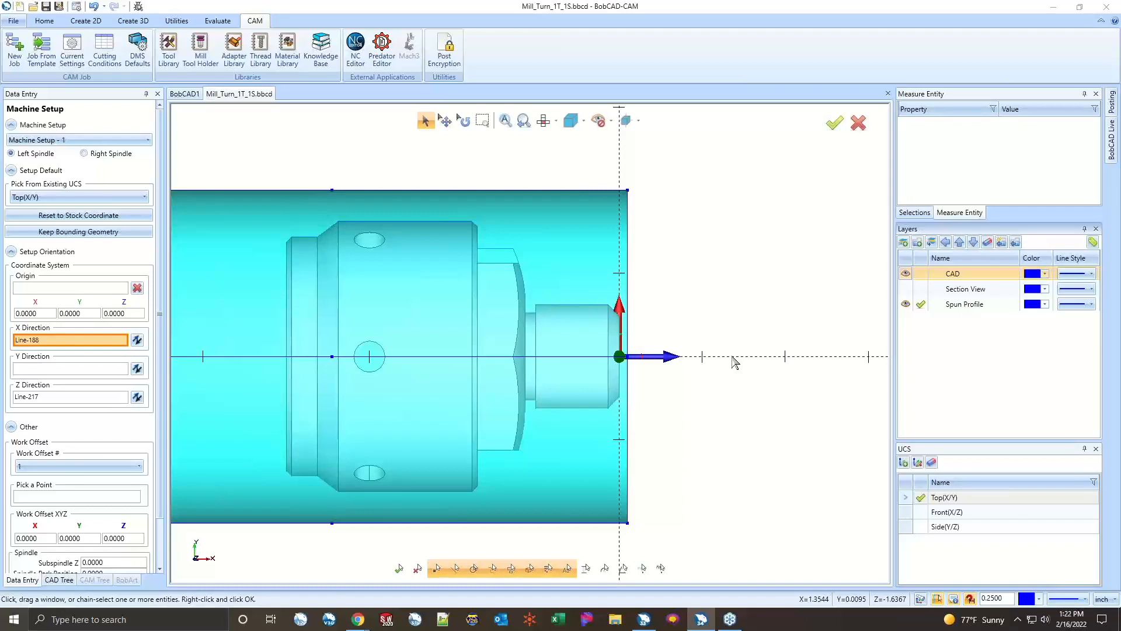
scroll(734, 362, down, 1)
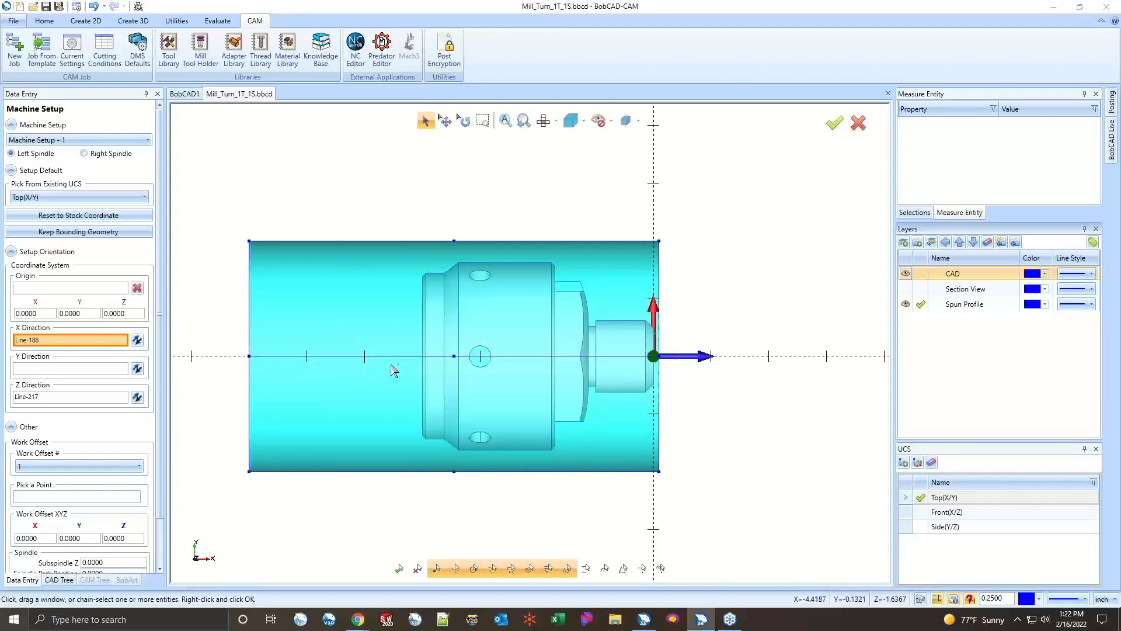
scroll(76, 484, down, 2)
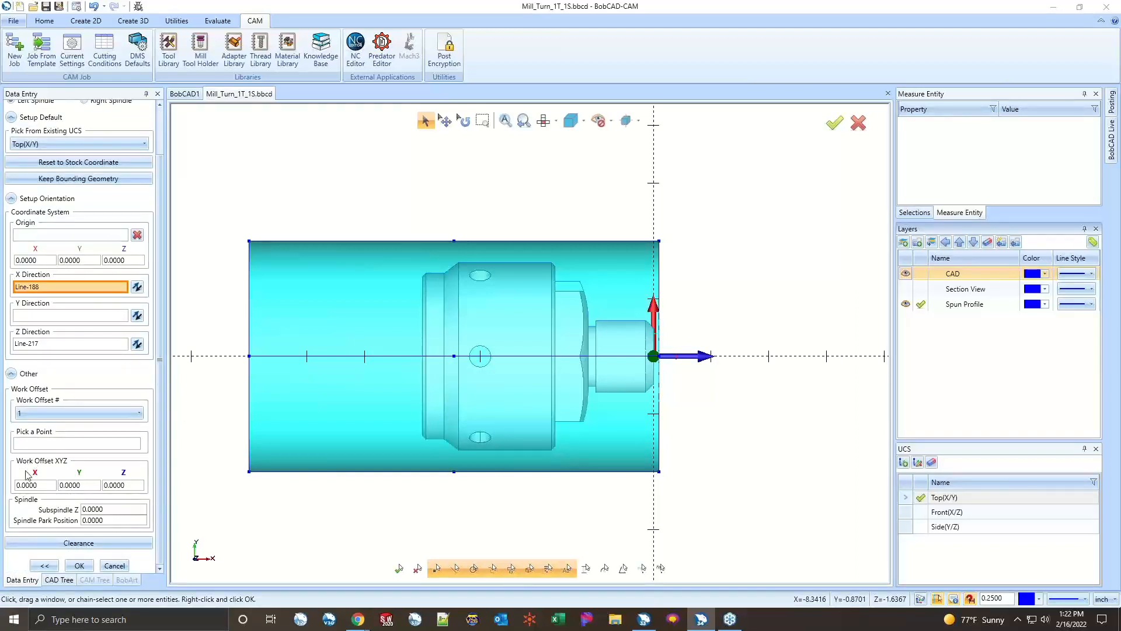
click(120, 484)
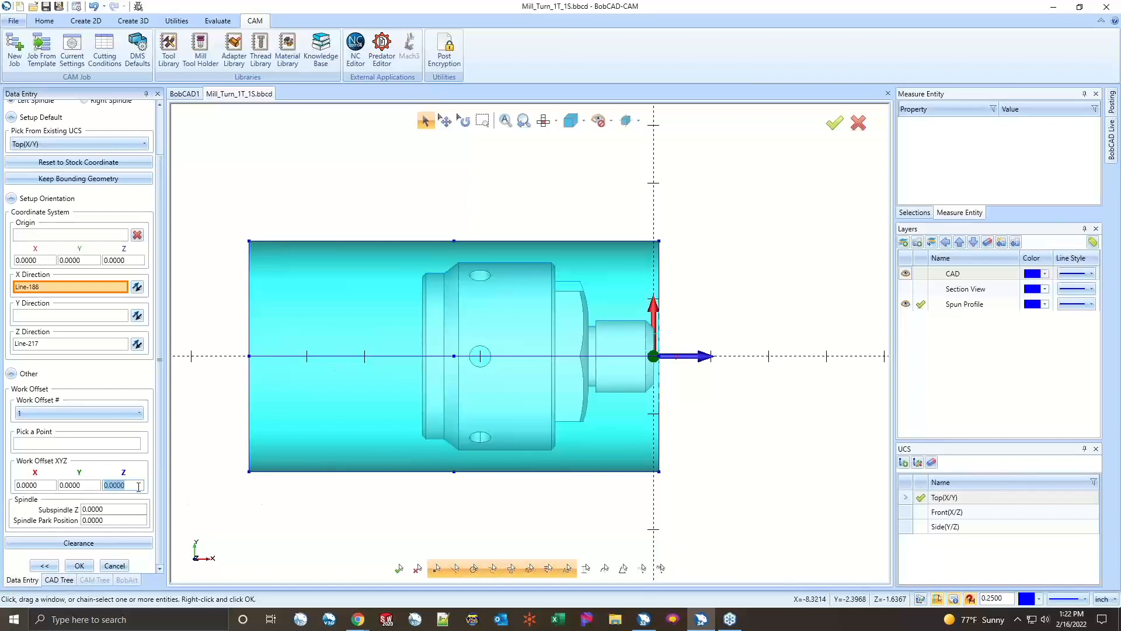
text(6)
key(Tab)
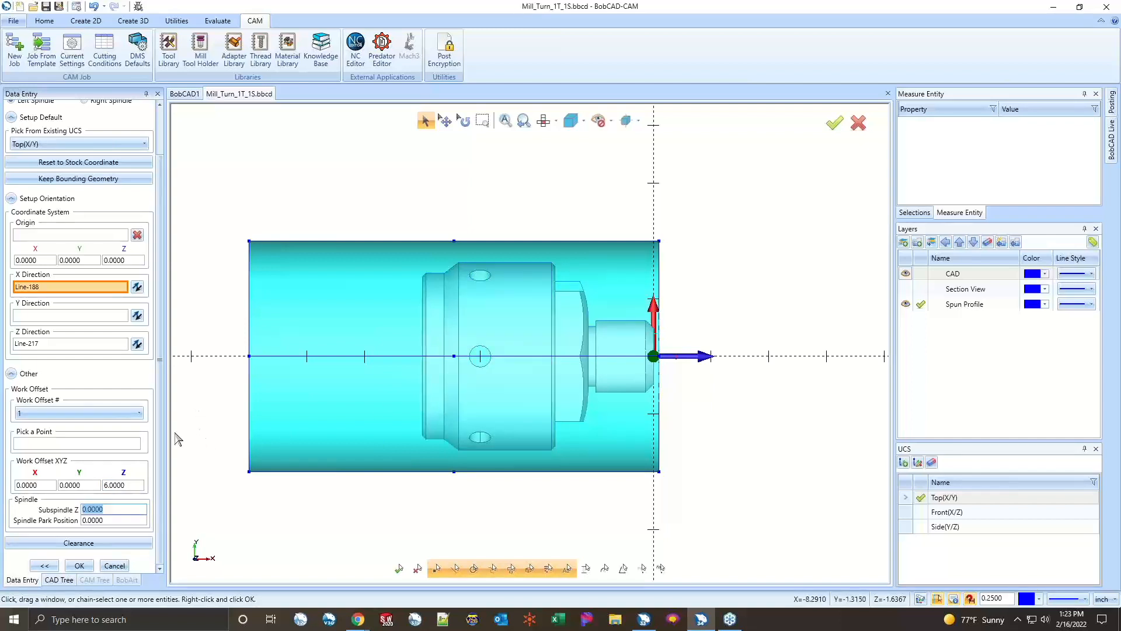
- Review the setup's face, diameter and internal diameter clearances and accept them
click(69, 543)
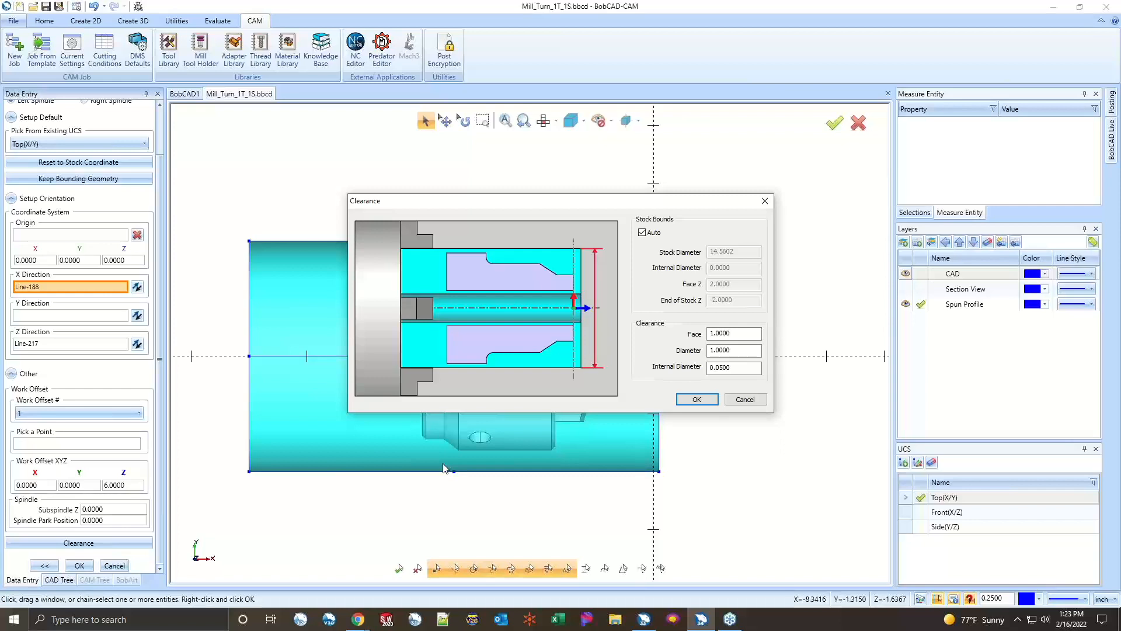
click(728, 330)
key(Tab)
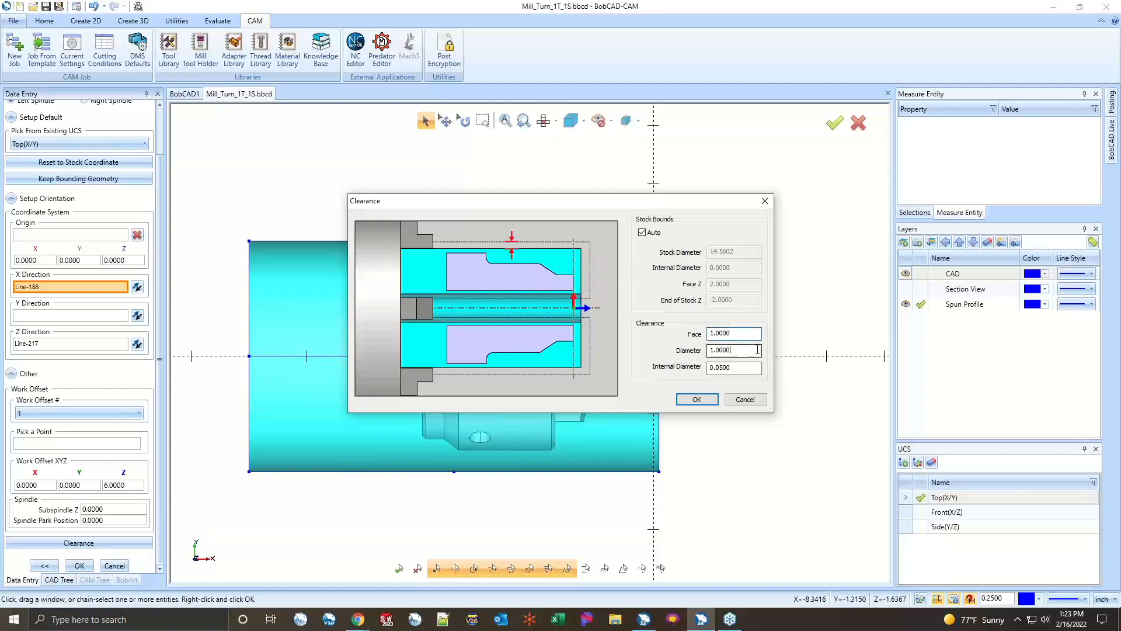
click(723, 368)
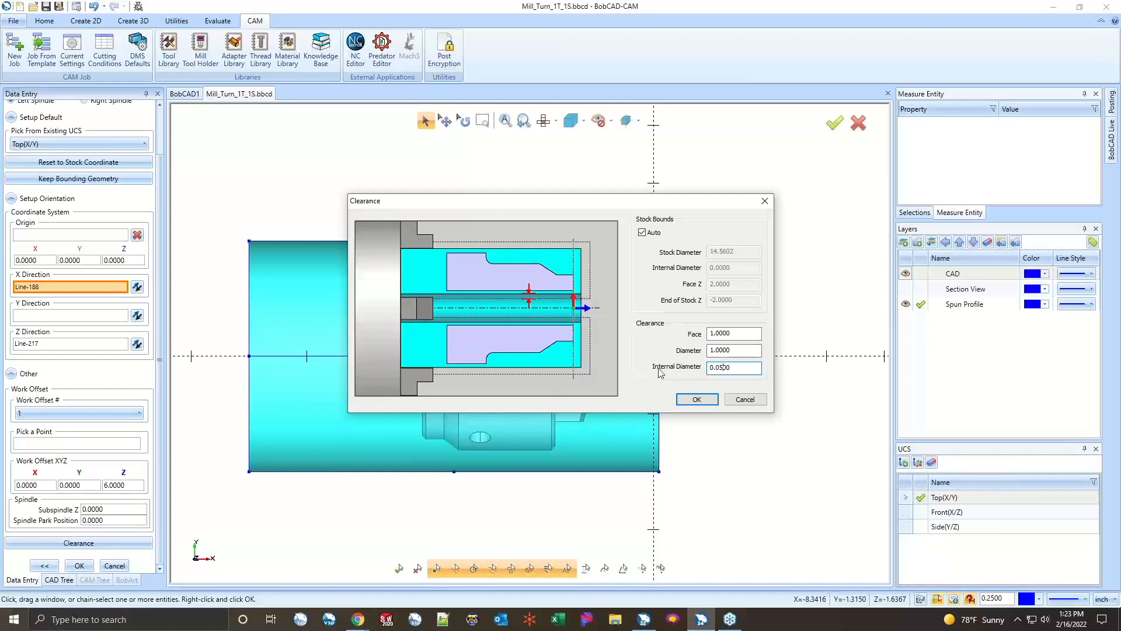
click(713, 400)
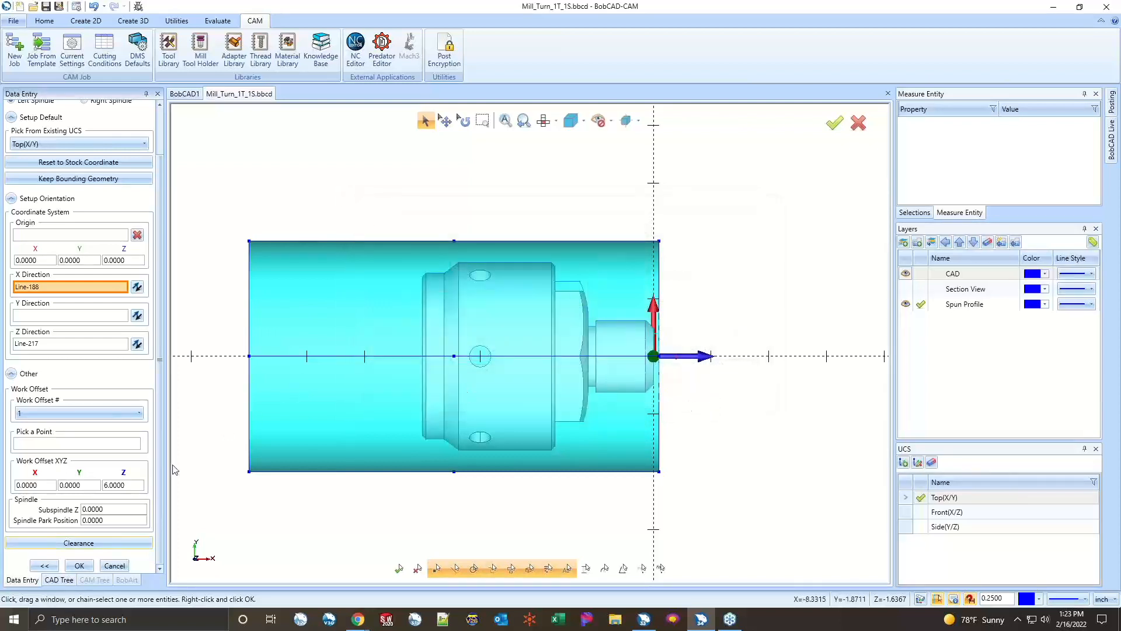
- Accept the machine setup parameters to complete the job definition and save the file
click(80, 565)
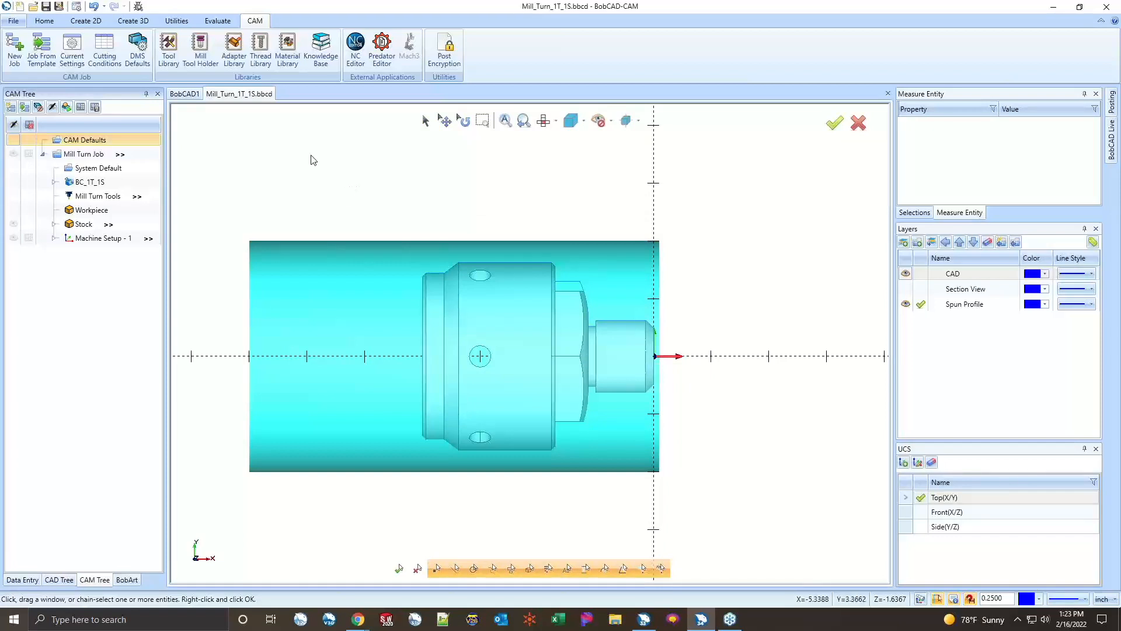
click(45, 6)
- Review the commands available for the Mill Turn job and its machine setup, including the hole making, turning and milling features
click(73, 157)
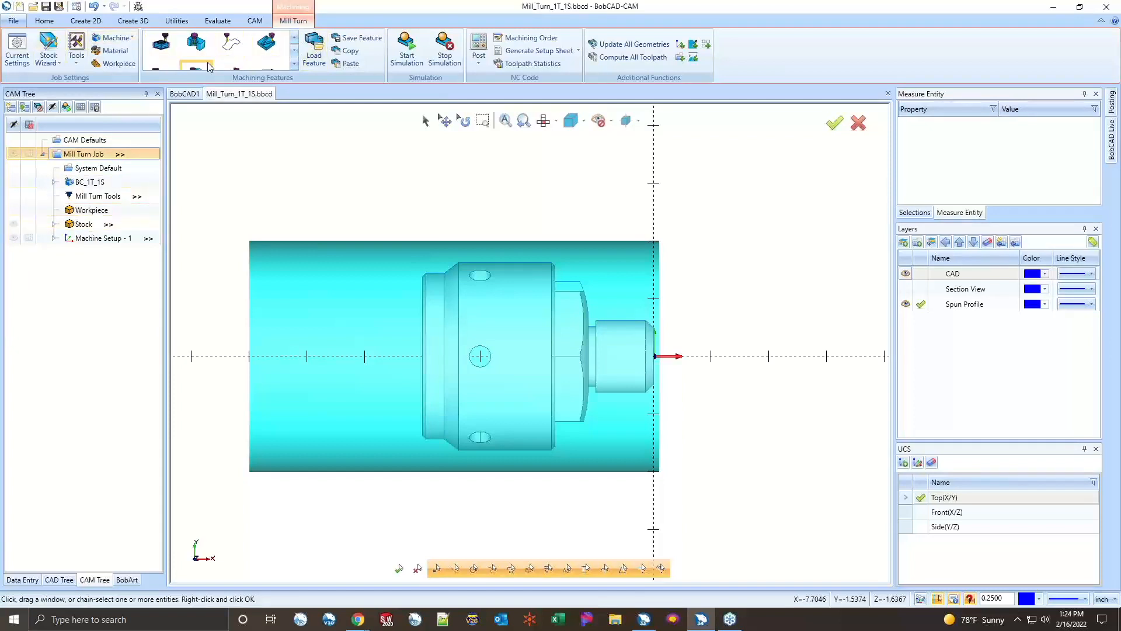
click(255, 21)
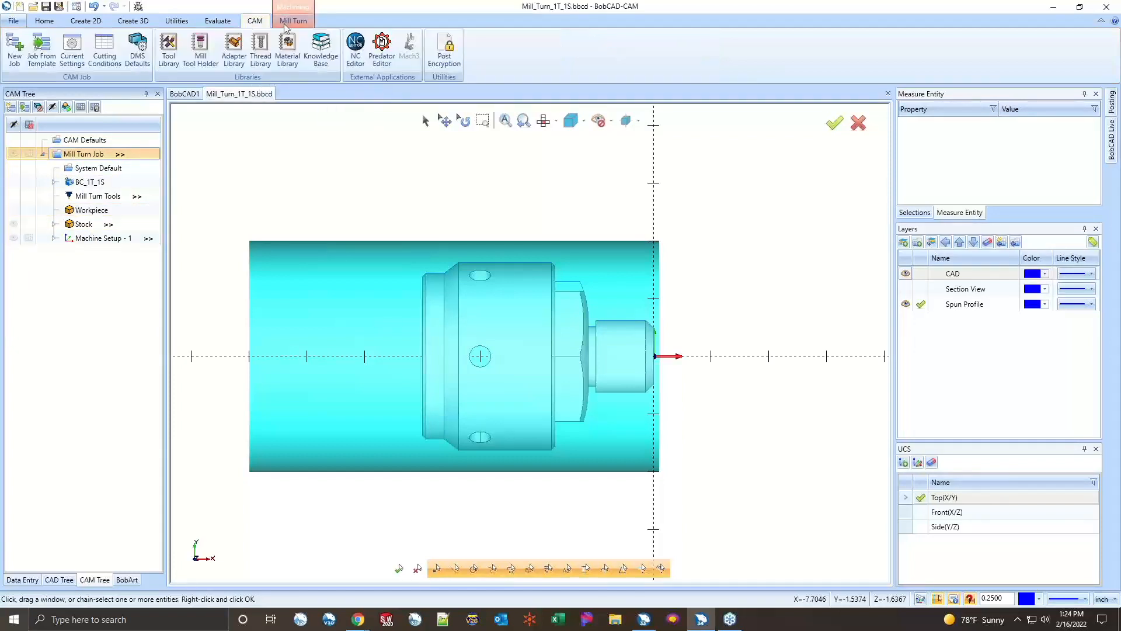
click(285, 24)
right_click(106, 159)
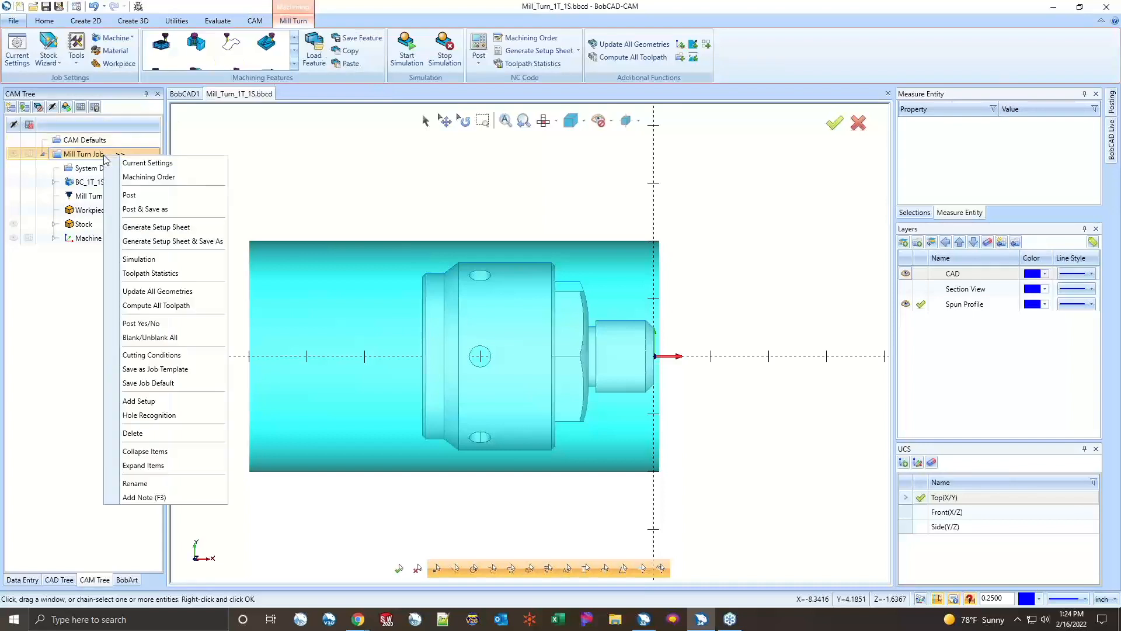
right_click(73, 237)
click(44, 271)
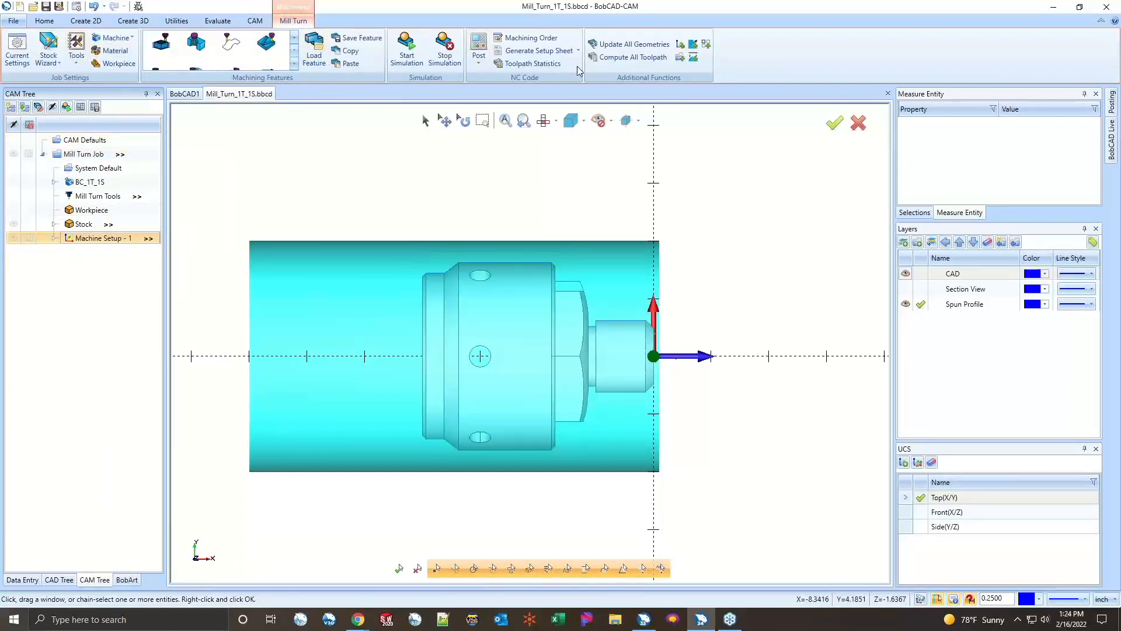
click(294, 63)
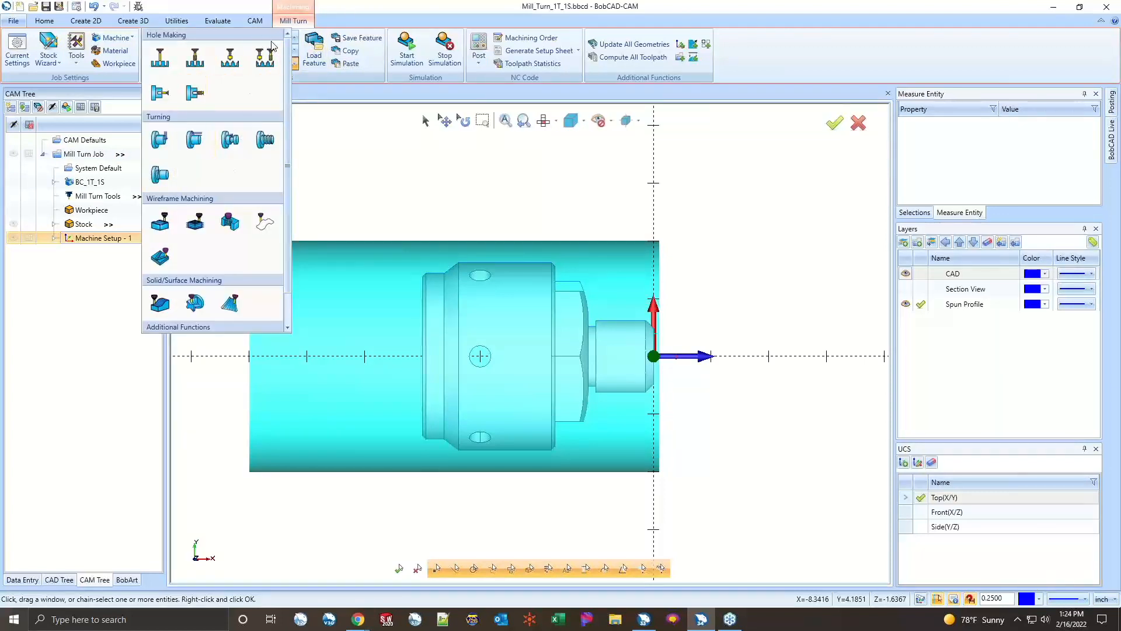
click(311, 75)
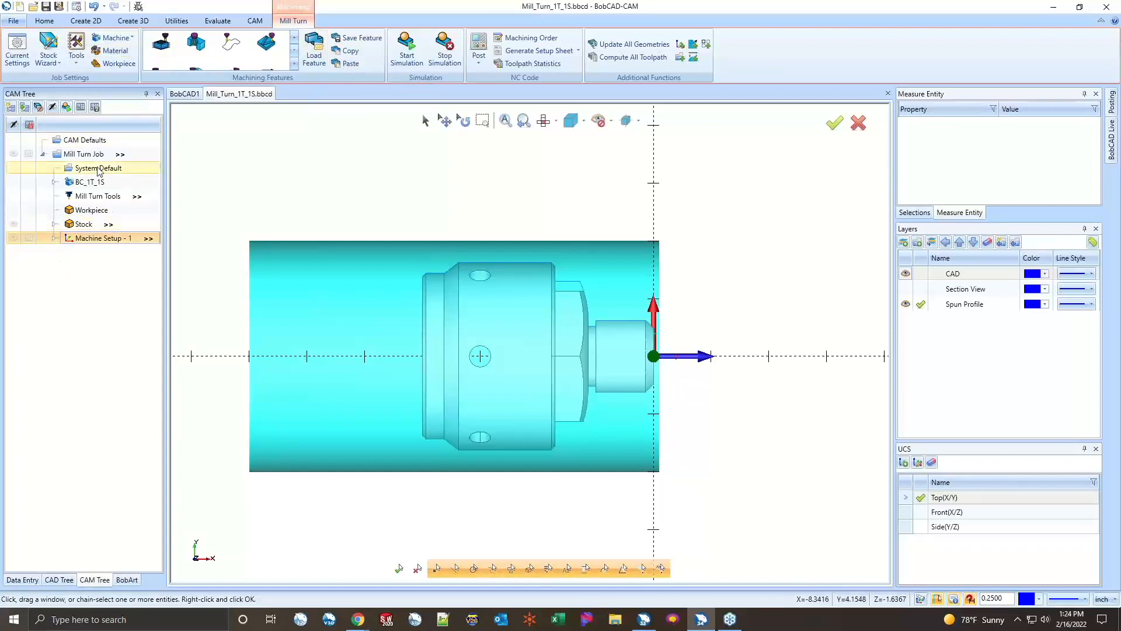
- Examine the job tree's entries, expanding the BC_1T_1S machine to see its assigned post processor
click(84, 154)
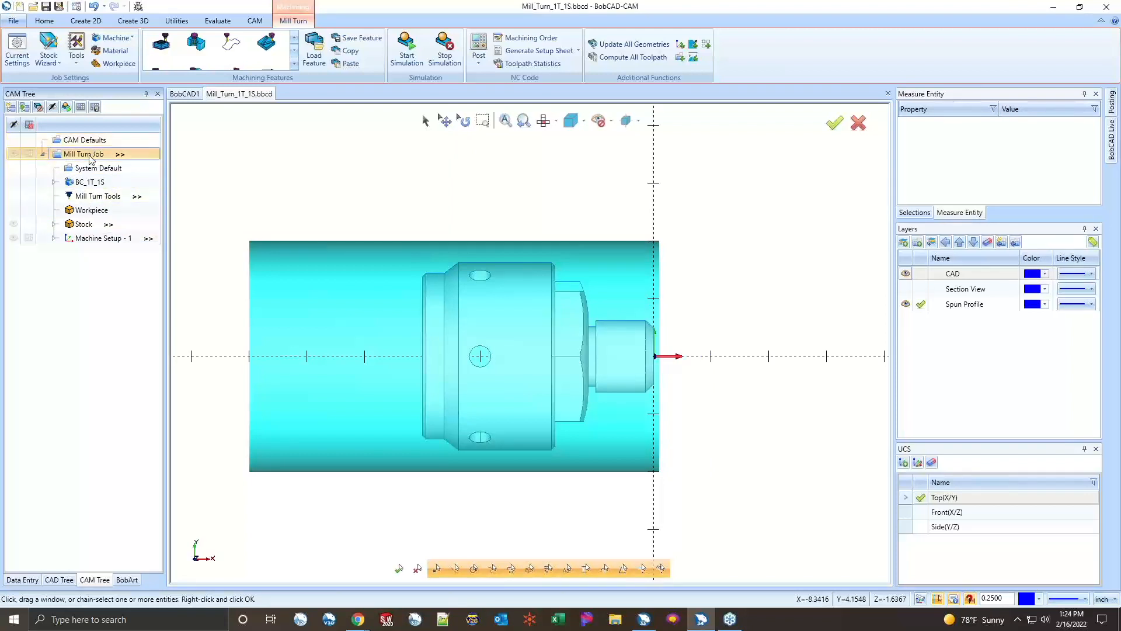
click(73, 184)
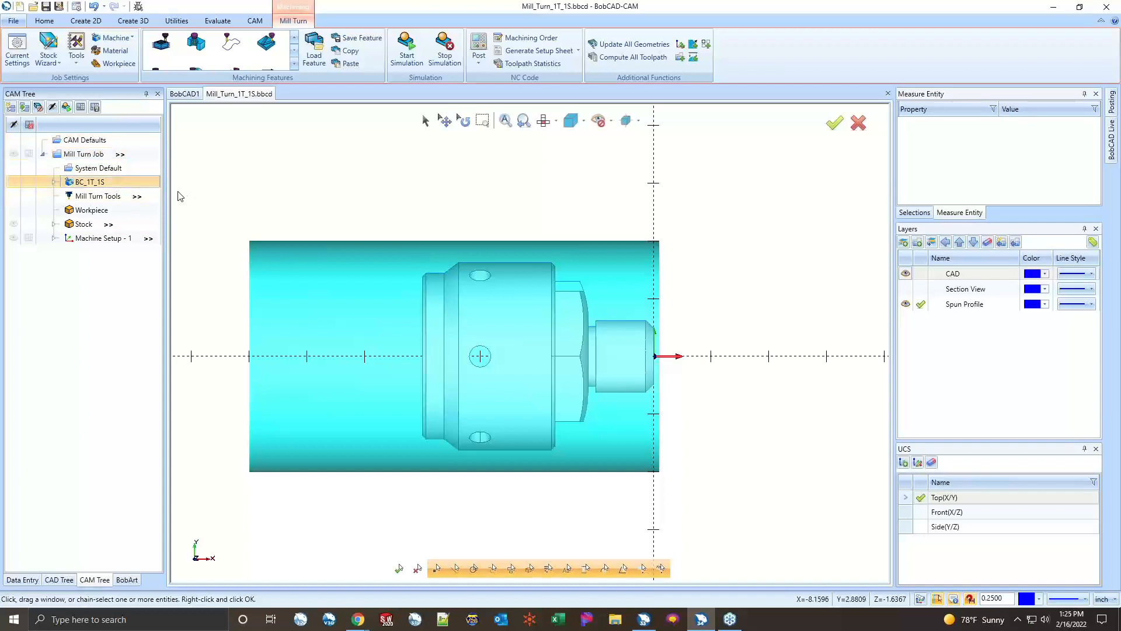
click(55, 183)
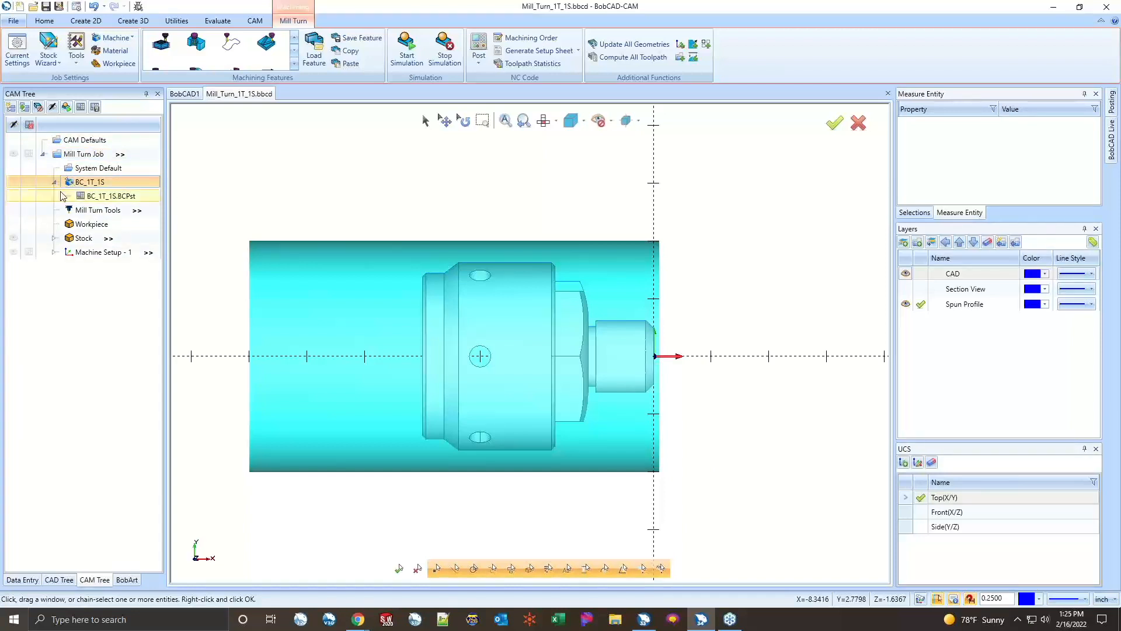
click(81, 208)
click(88, 198)
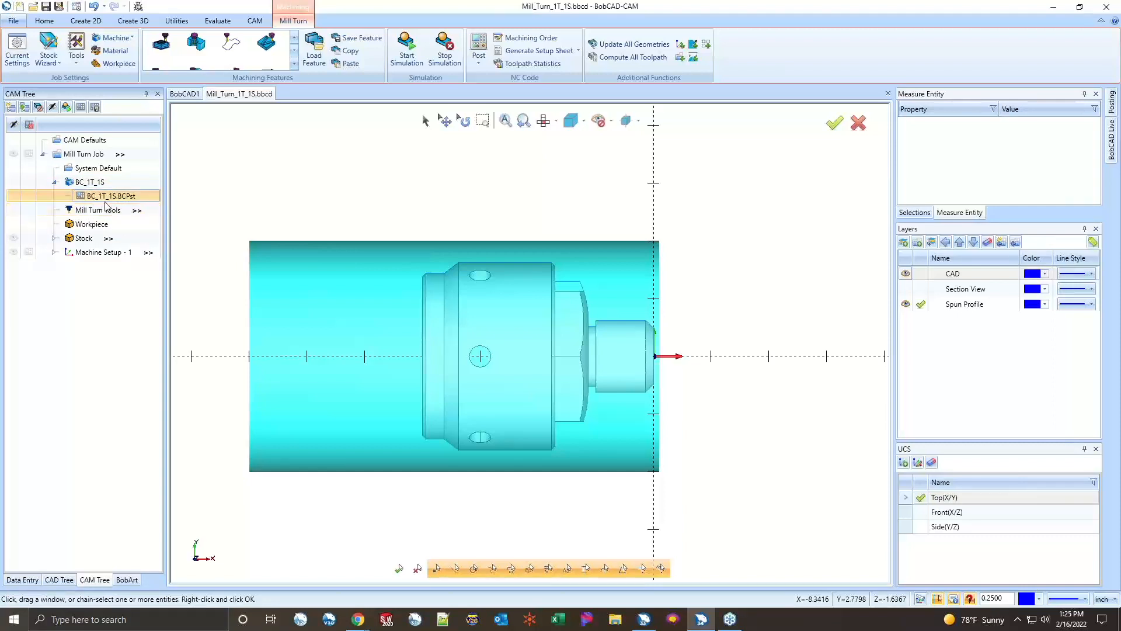
click(101, 212)
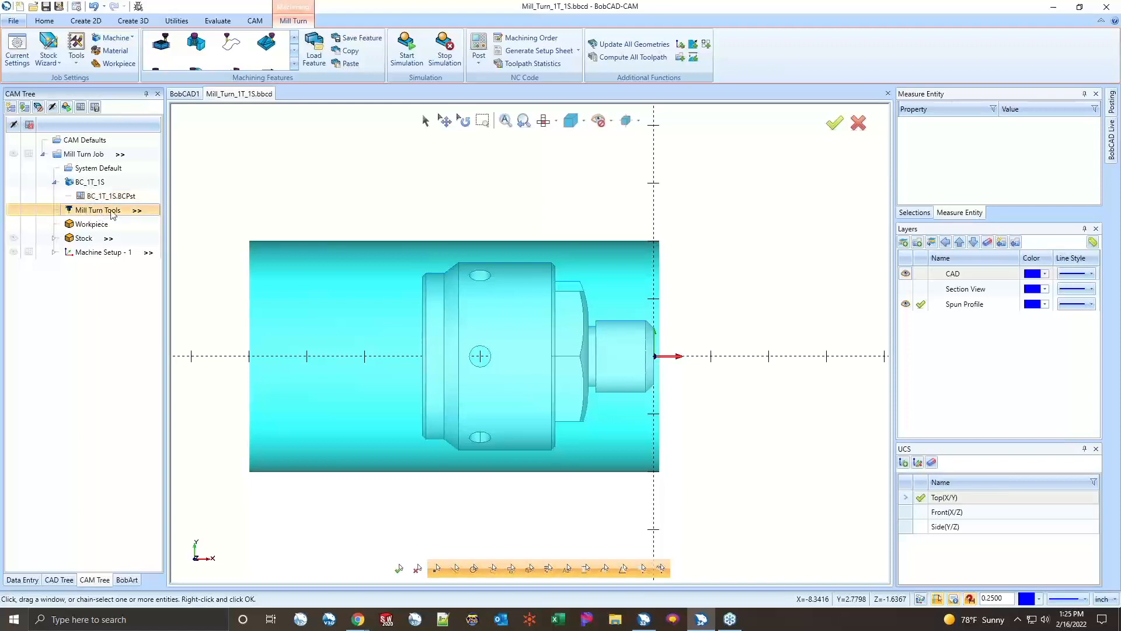
- Browse the drill, mill, generic and lathe categories of the job's tool library and close the library
right_click(112, 212)
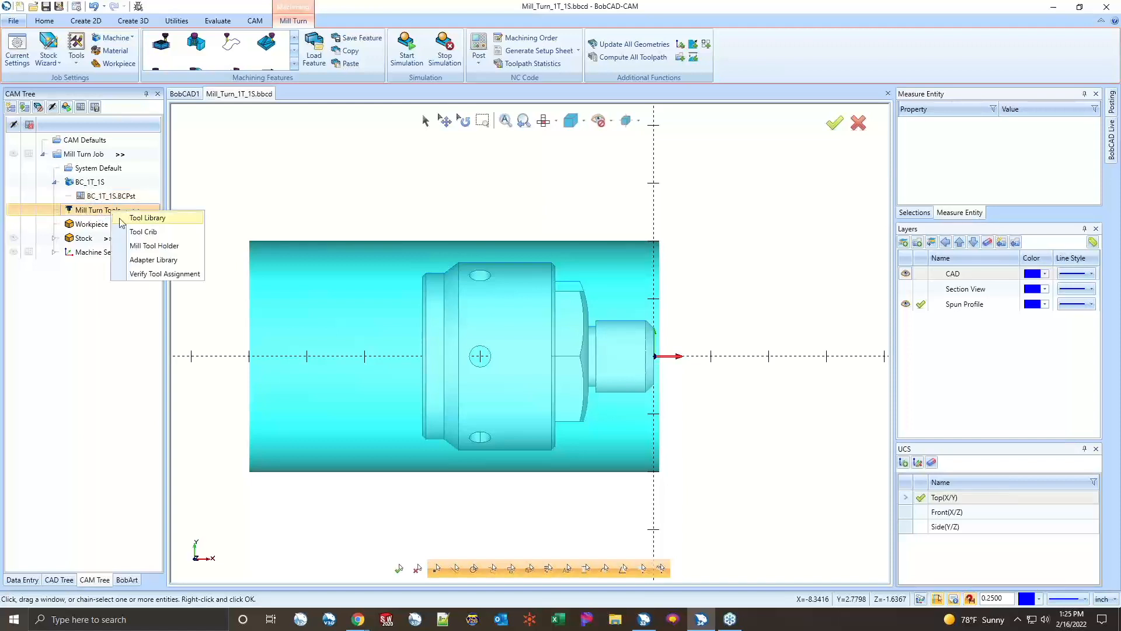
right_click(84, 213)
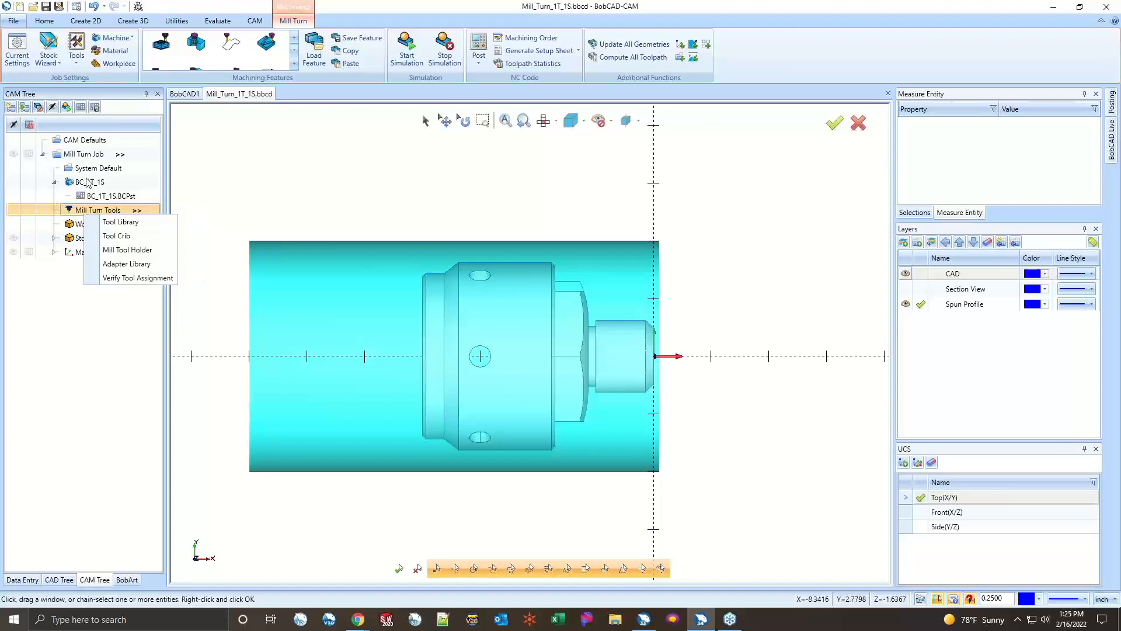
right_click(83, 213)
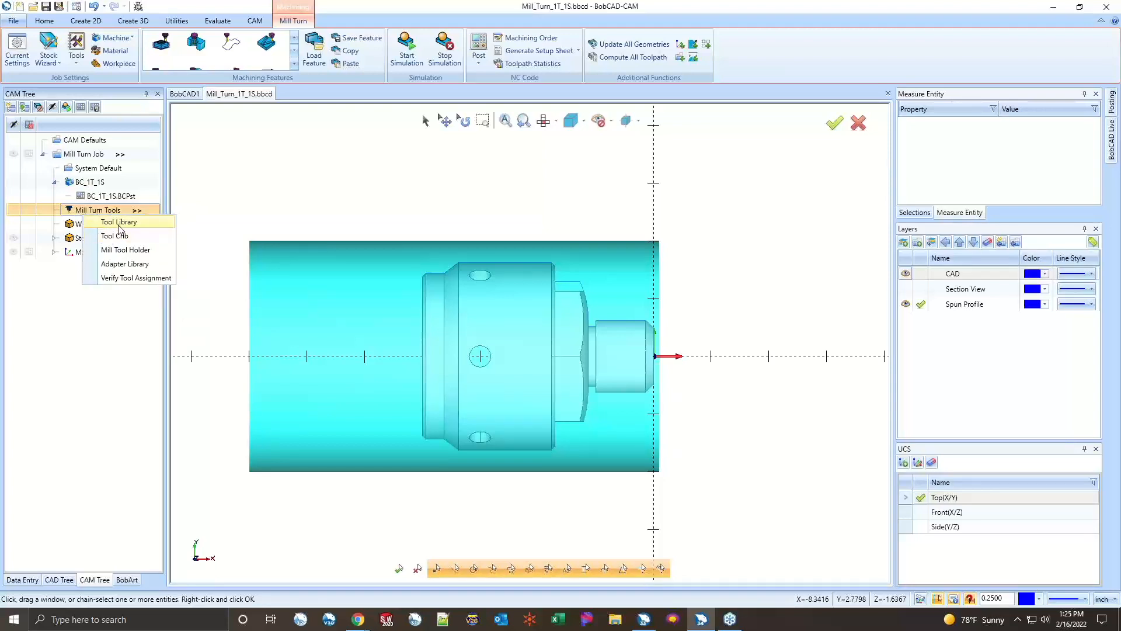
click(111, 292)
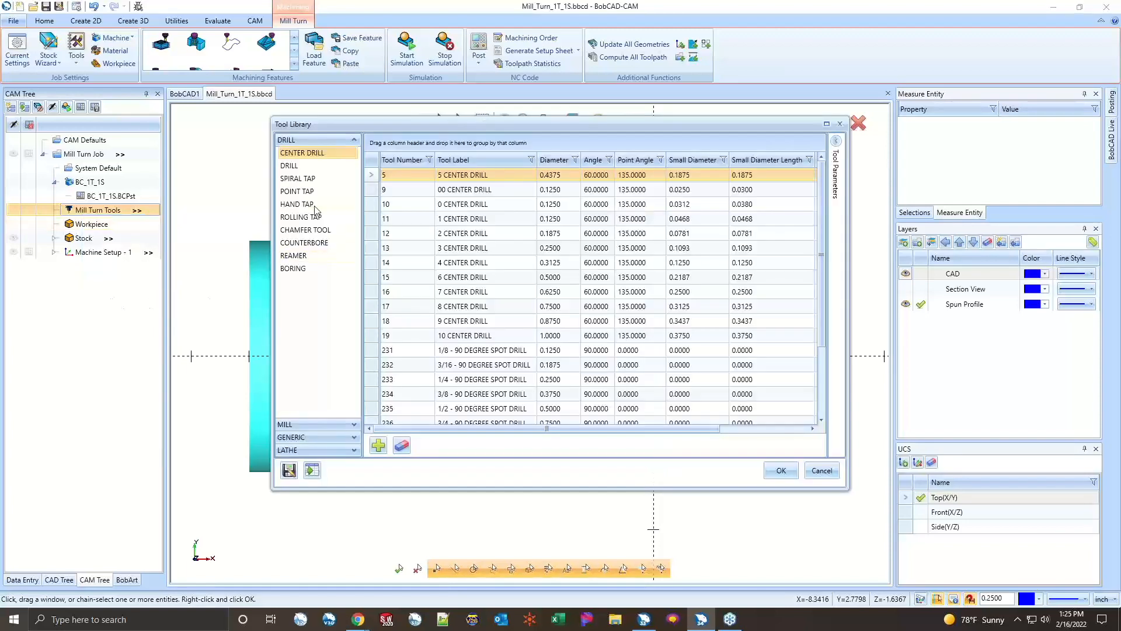
click(286, 141)
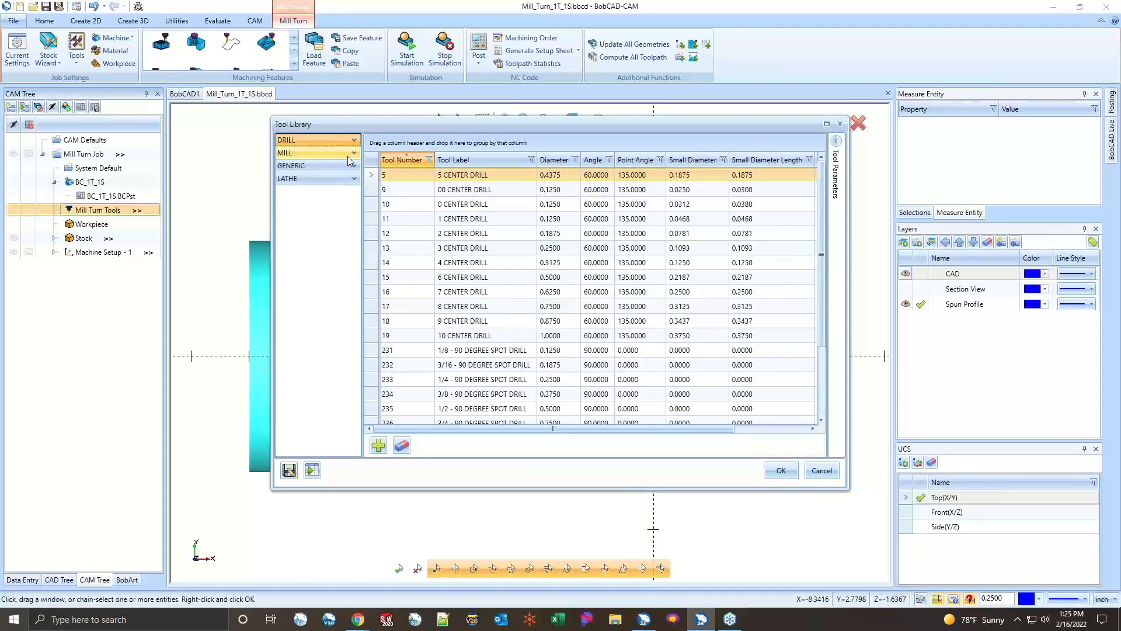
click(348, 155)
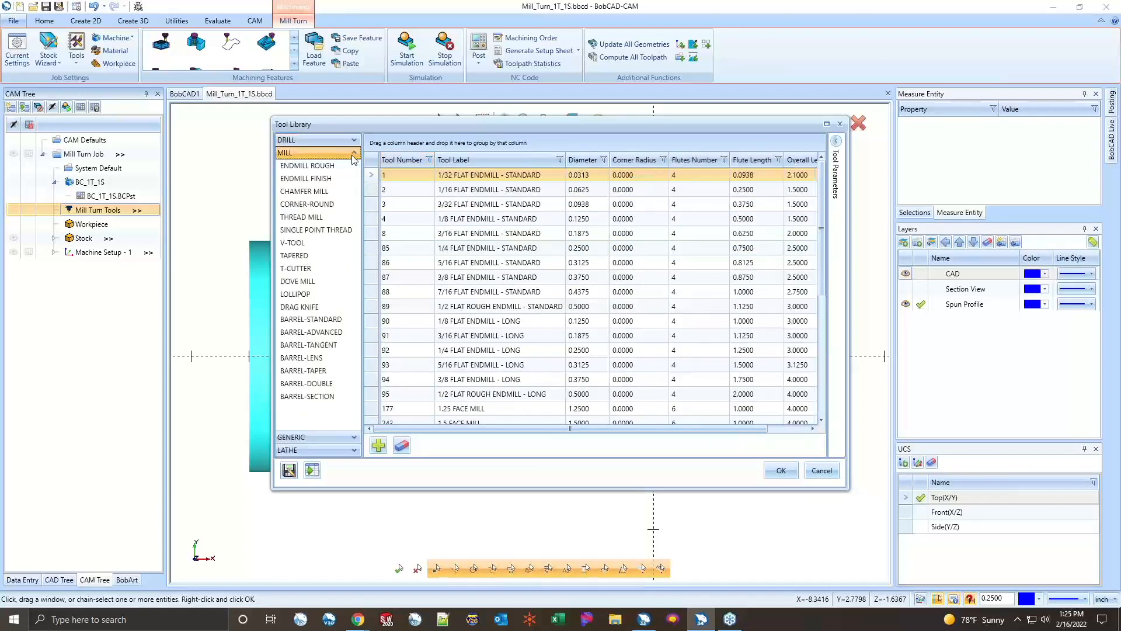
click(354, 439)
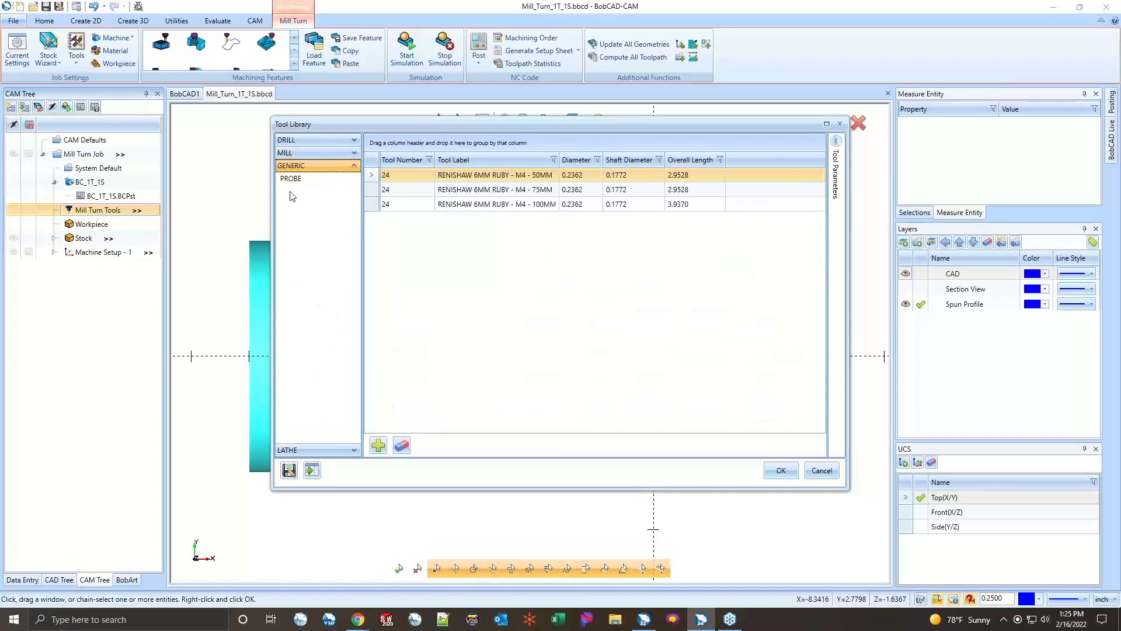
click(357, 447)
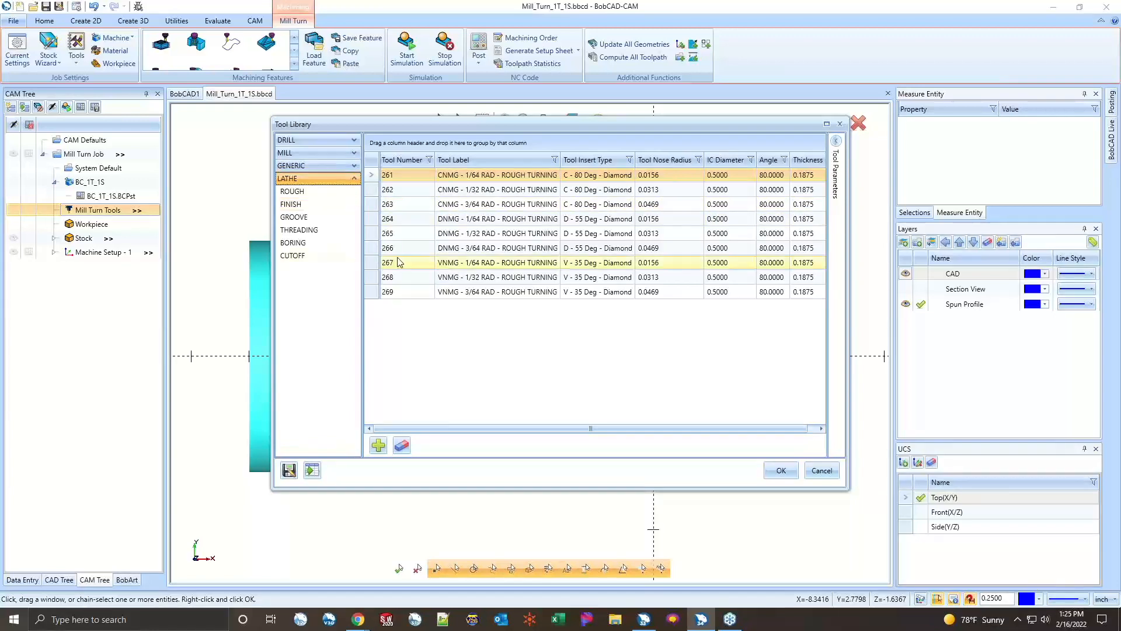
click(839, 124)
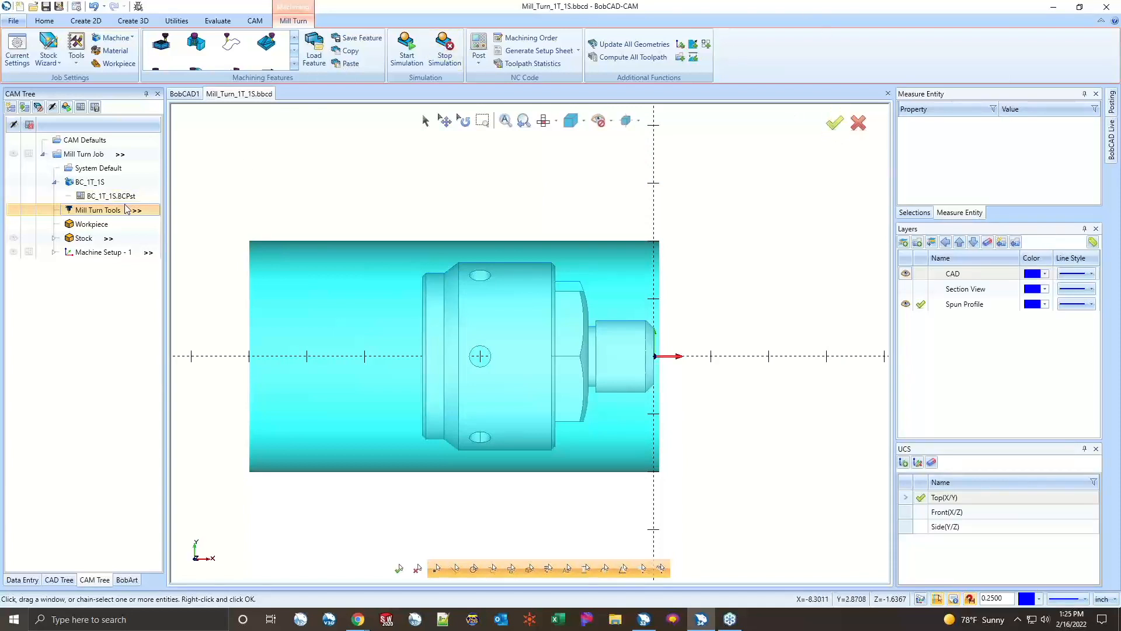
- Open the Mill Turn tool crib and inspect the upper turret and its stations
right_click(98, 214)
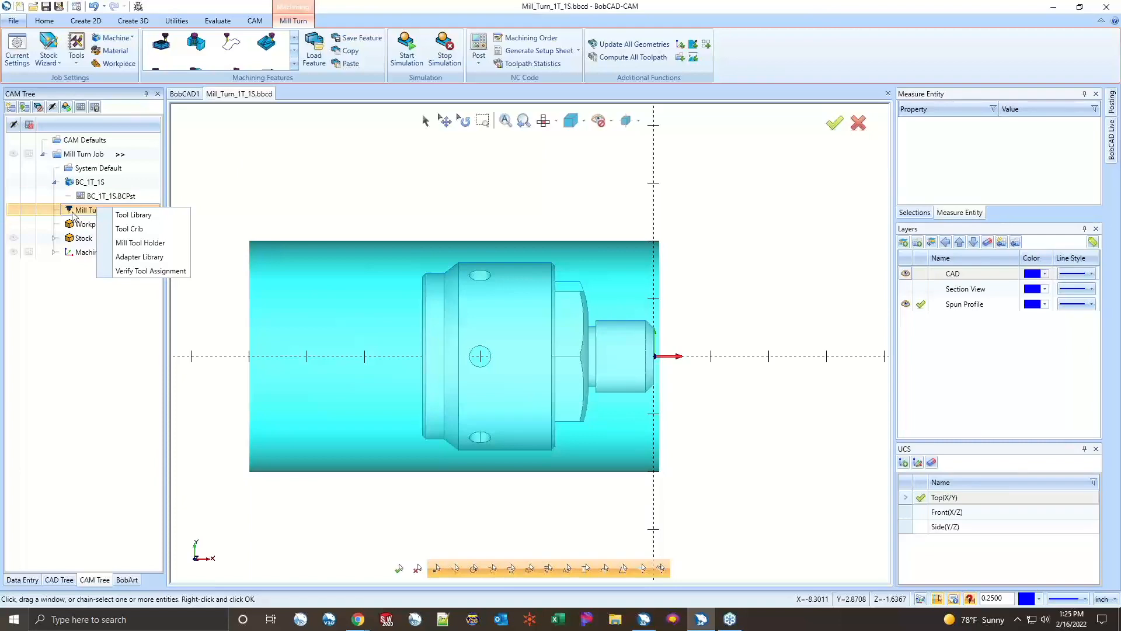
right_click(72, 212)
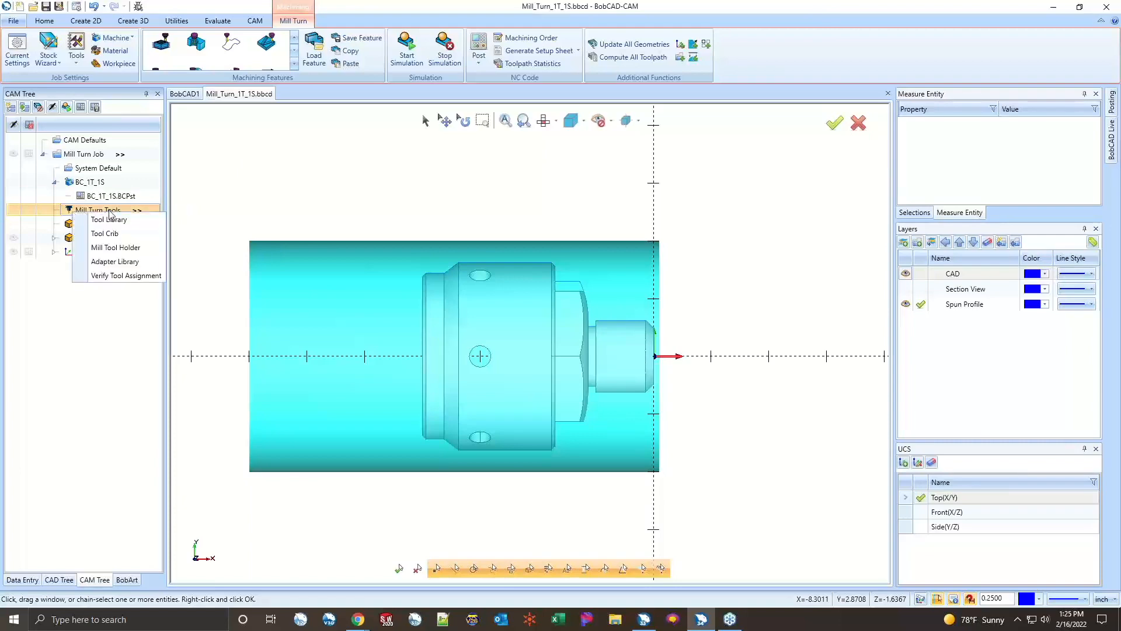
click(111, 234)
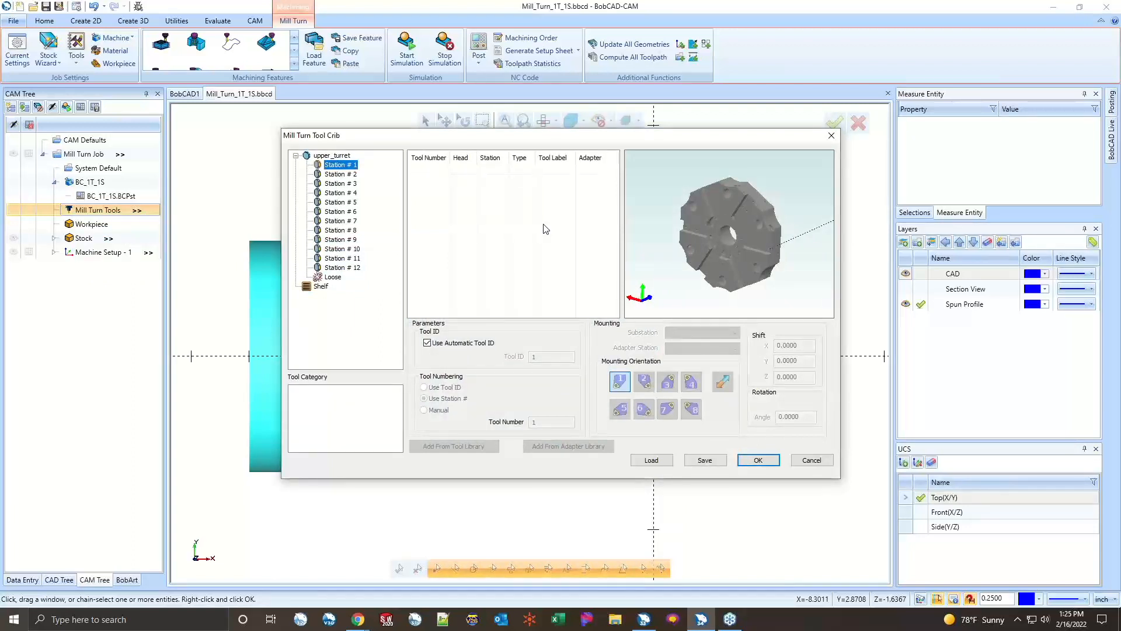
drag(766, 256, 763, 218)
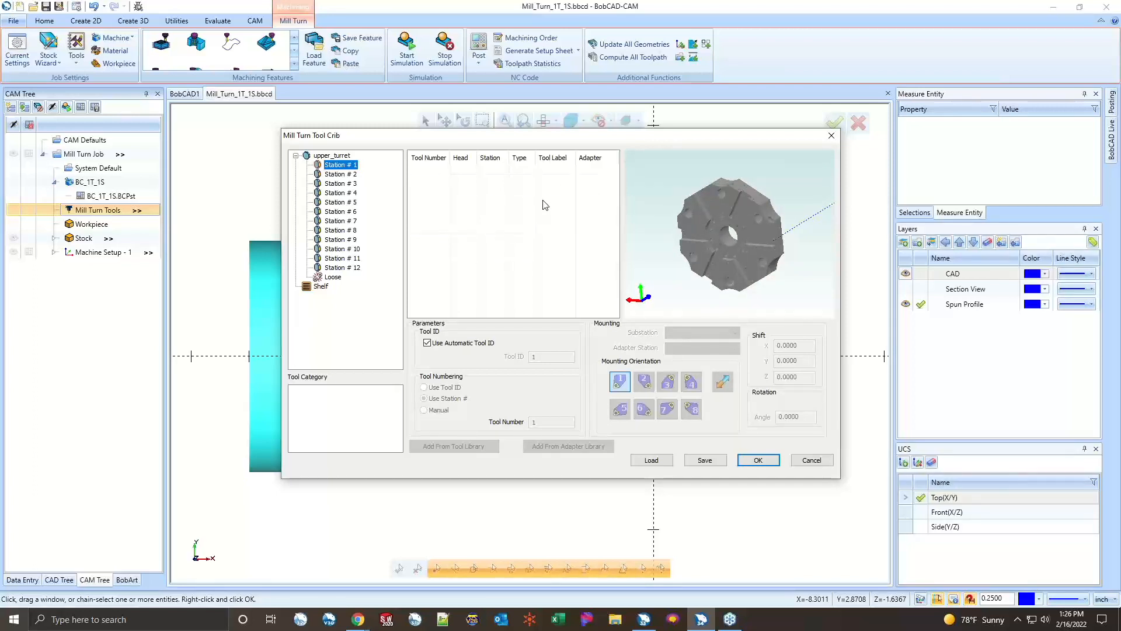
drag(575, 139, 791, 83)
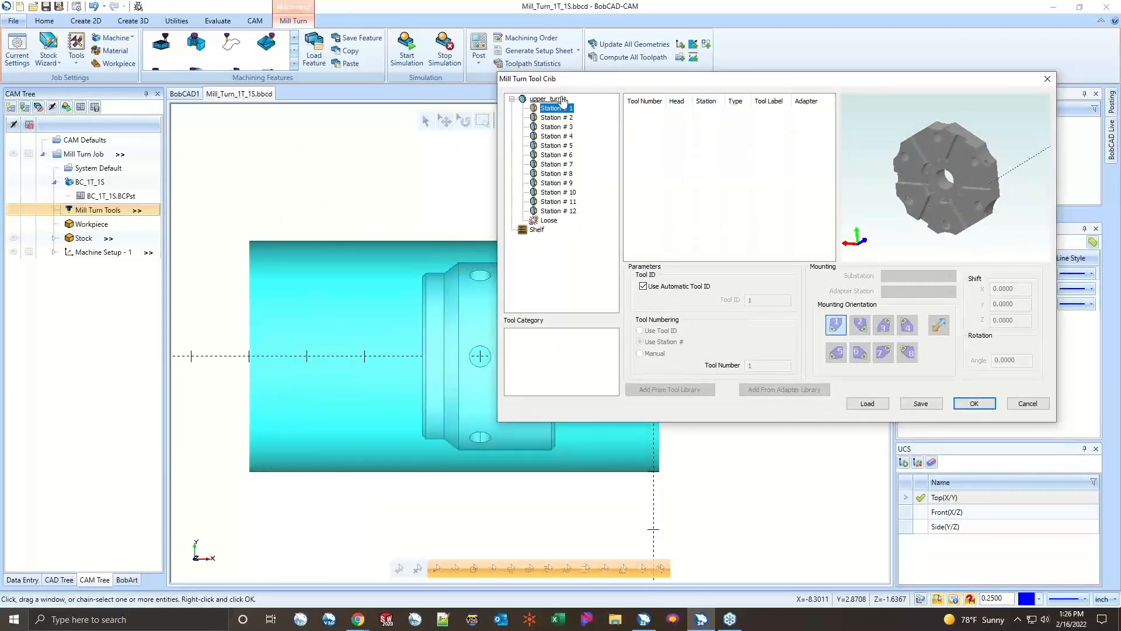
drag(578, 81, 762, 111)
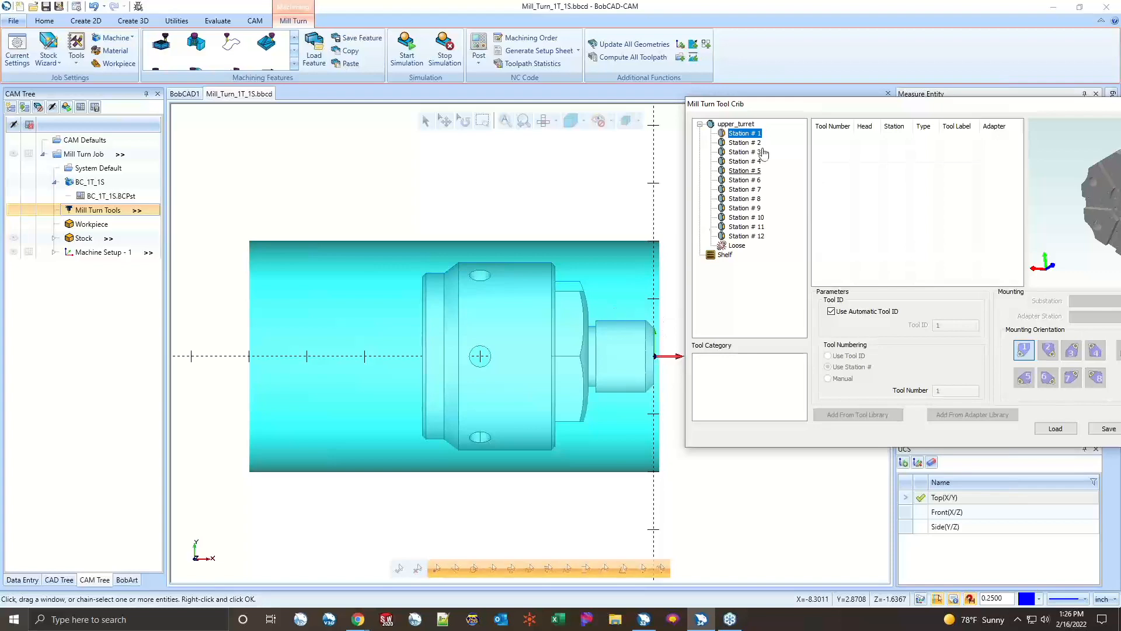
drag(738, 107, 428, 103)
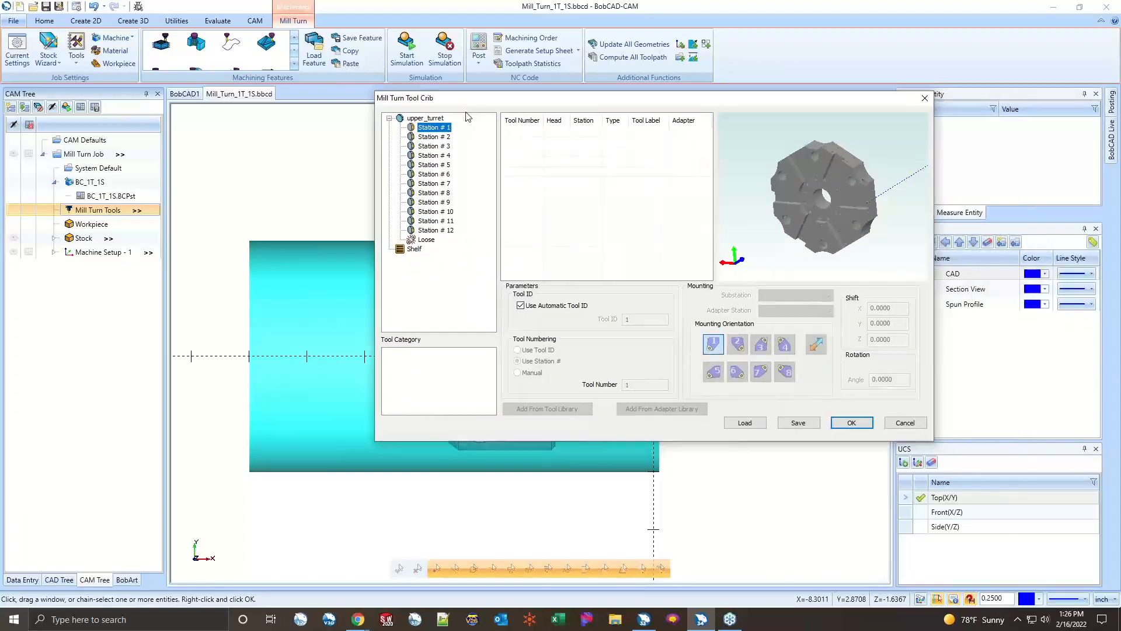
- Add the lathe tool CNMG - 1/64 RAD - ROUGH TURNING to Station # 1 and inspect its mounting on the turret
right_click(437, 130)
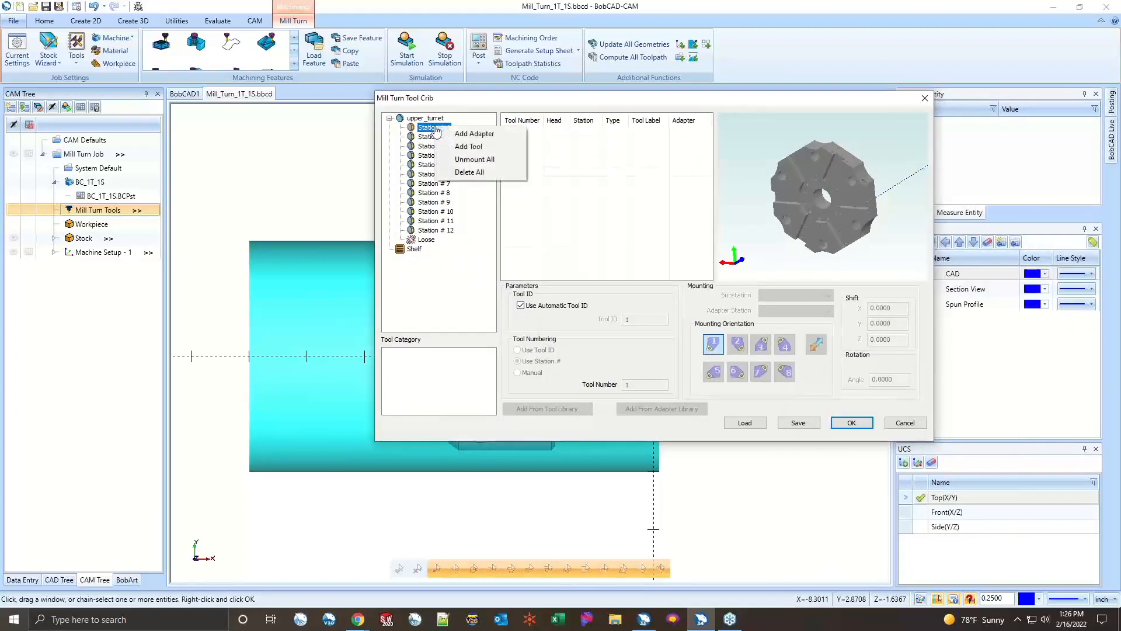
click(459, 149)
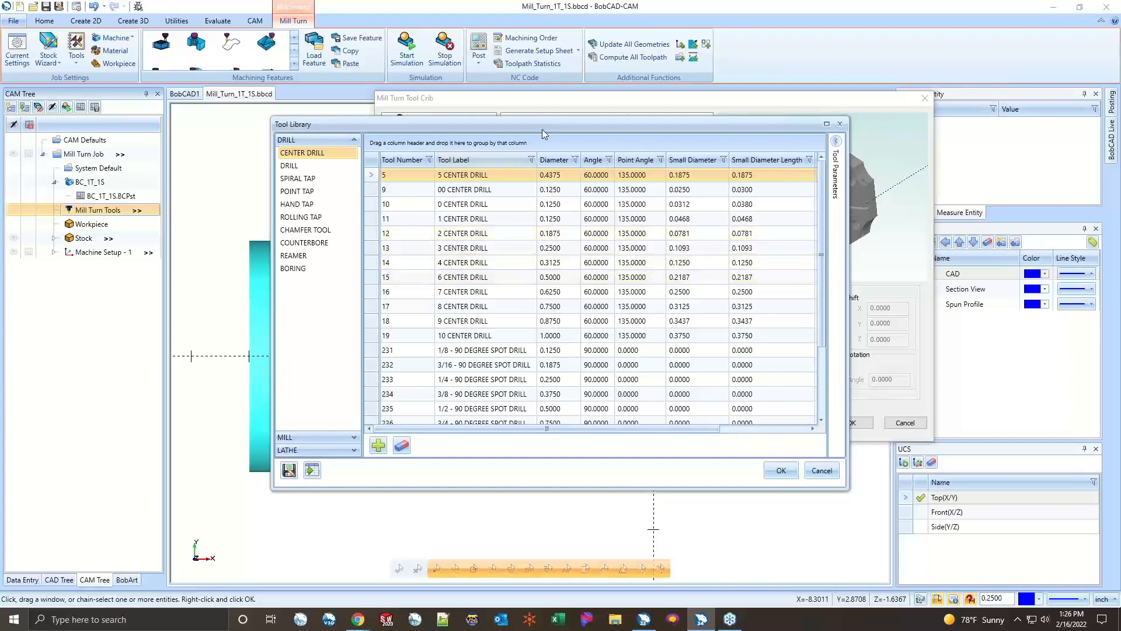
drag(542, 125, 723, 91)
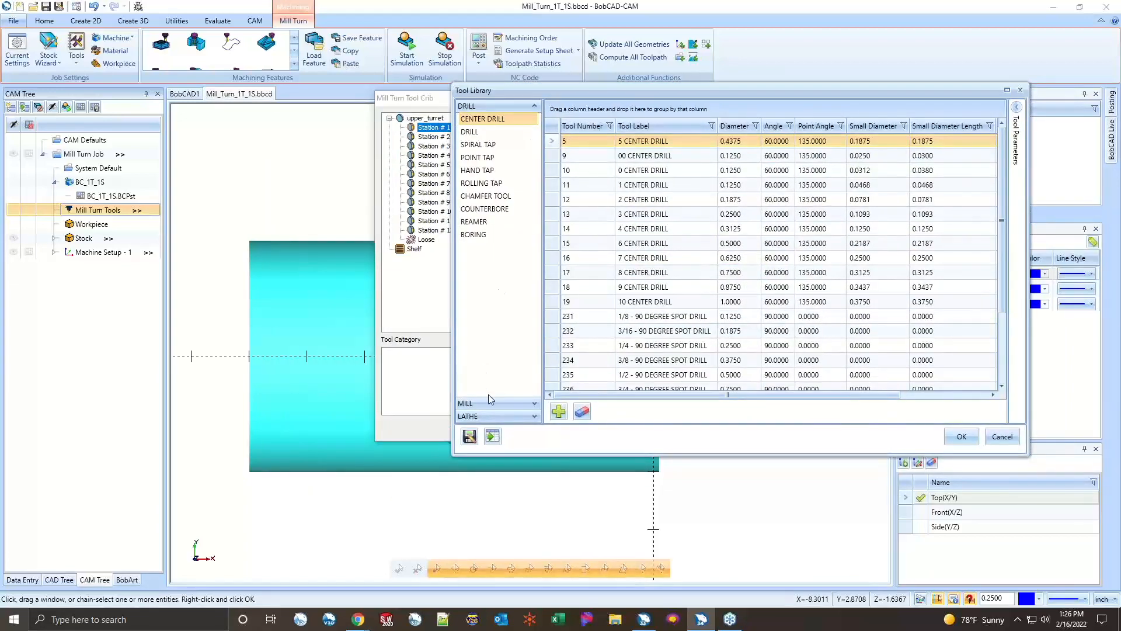
click(496, 417)
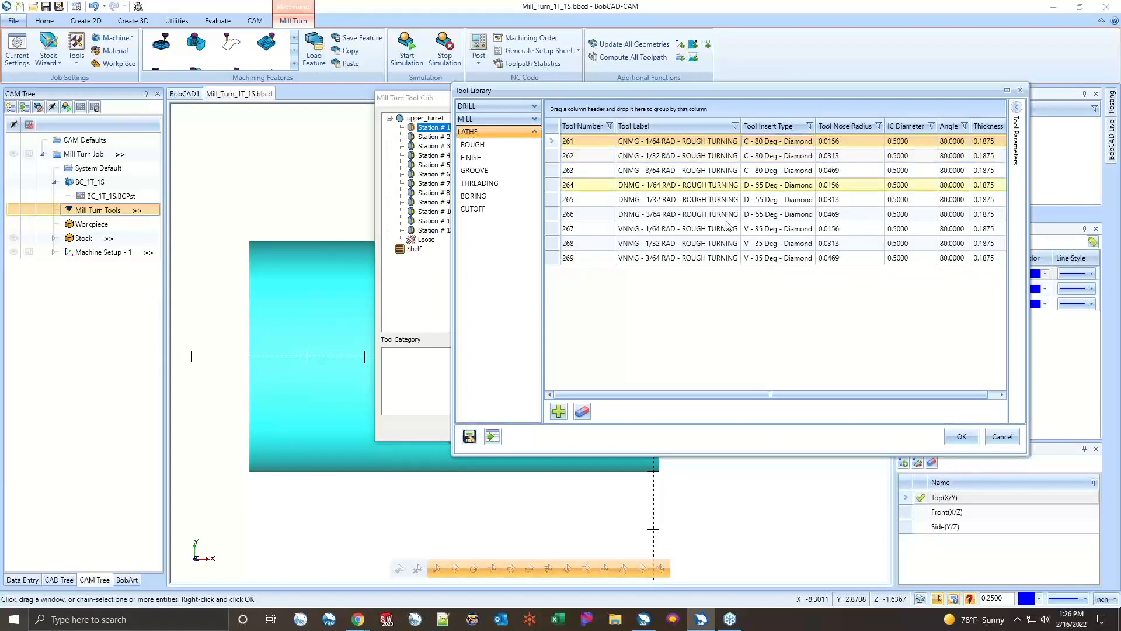
click(961, 437)
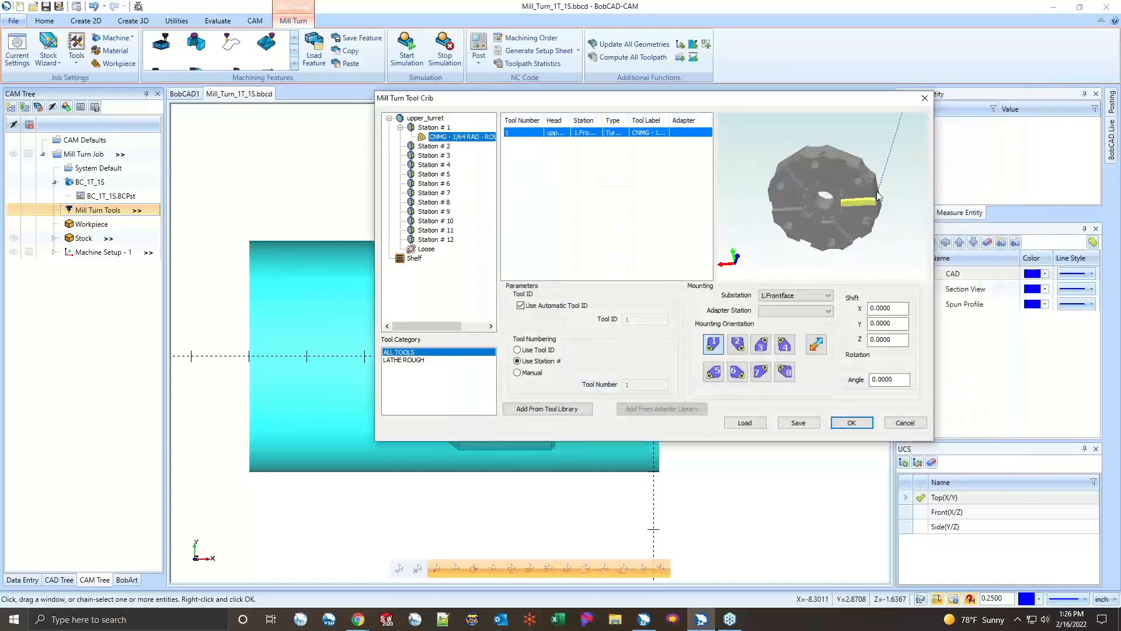
scroll(832, 205, up, 5)
scroll(832, 204, down, 5)
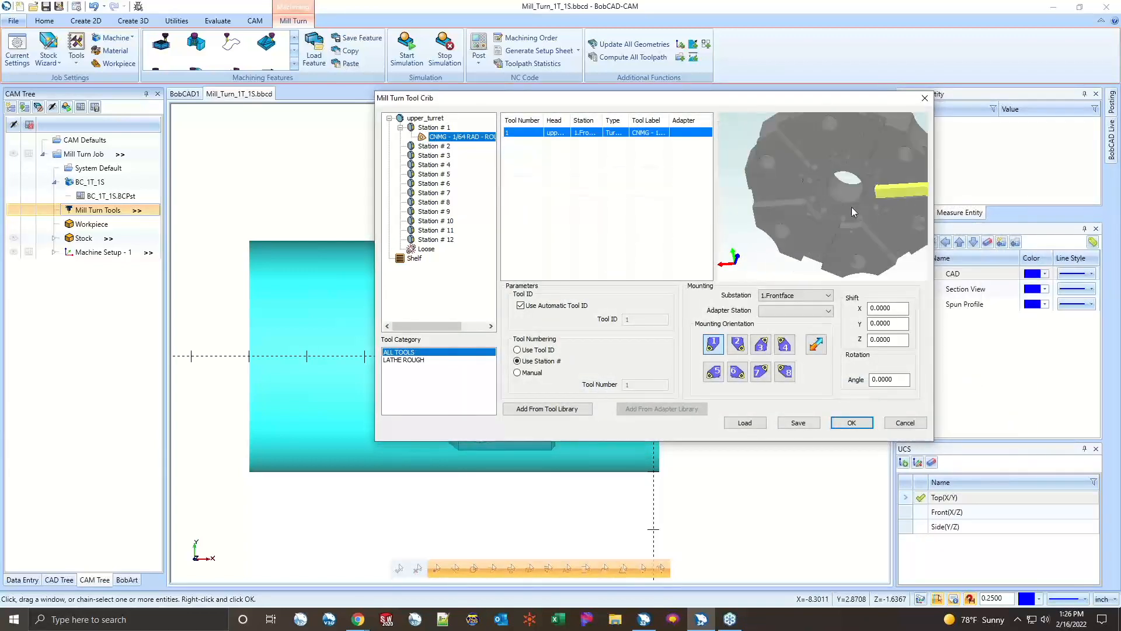
scroll(875, 193, up, 5)
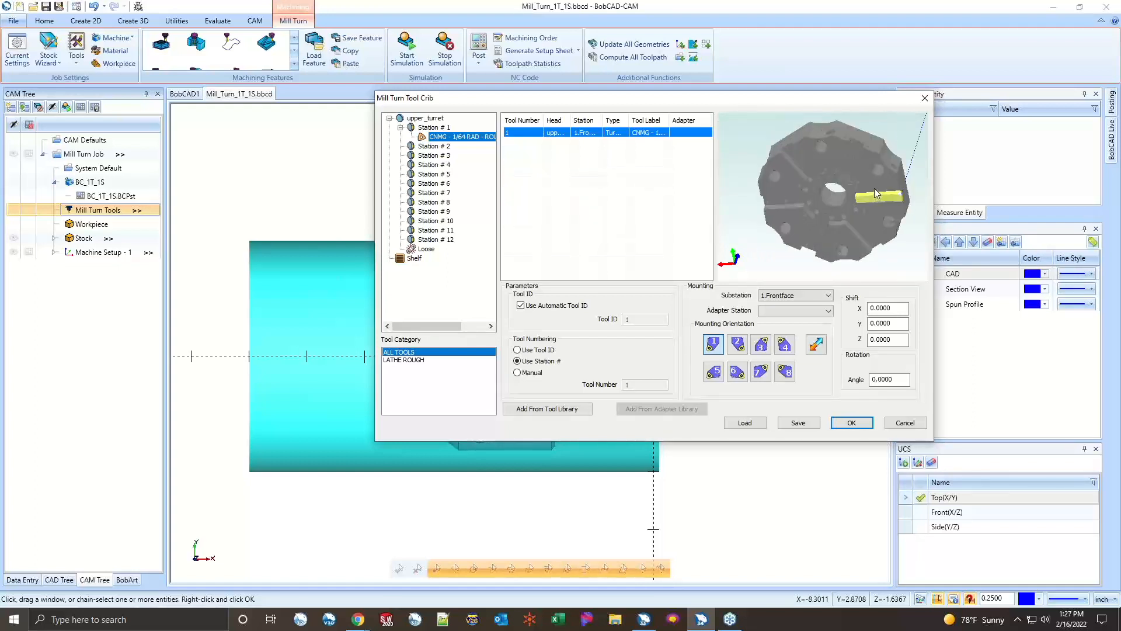
- Set the mounting shift in X to -5 for the CNMG rough turning tool in Station # 1
mouse_move(874, 188)
middle_down()
mouse_move(860, 190)
mouse_move(863, 199)
mouse_move(882, 162)
mouse_move(914, 174)
mouse_move(876, 174)
middle_up()
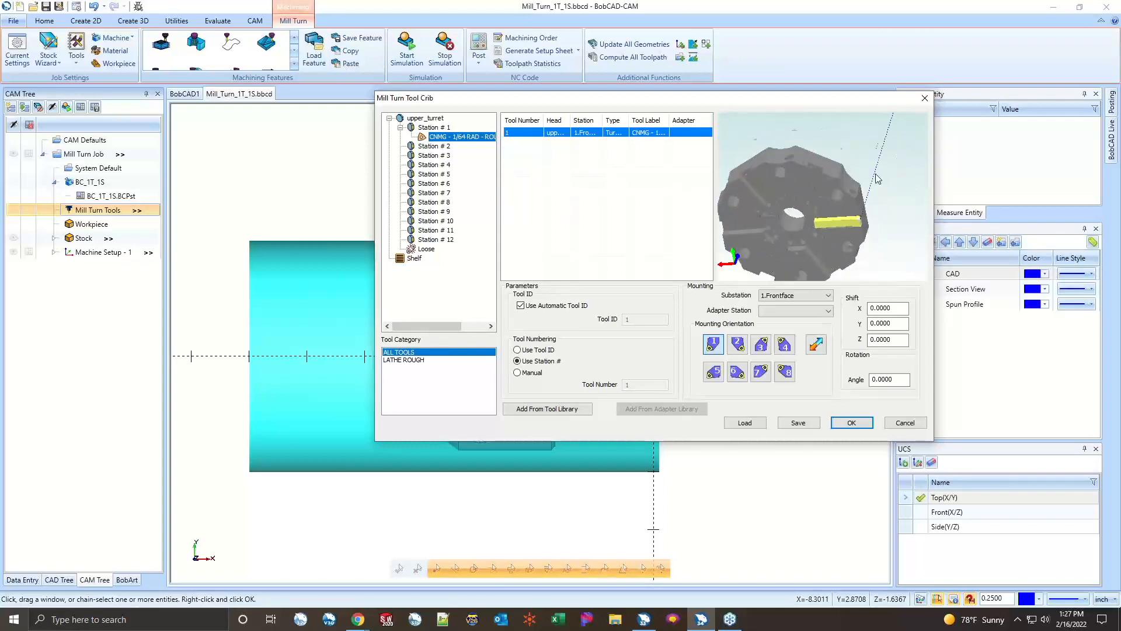
scroll(845, 194, up, 4)
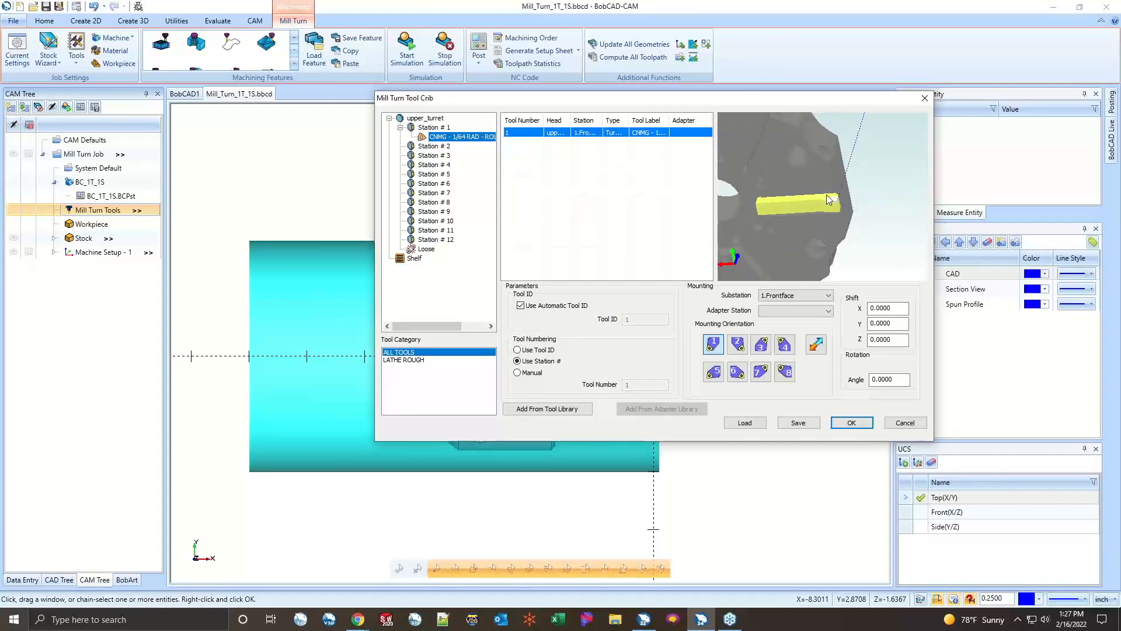
scroll(826, 194, down, 3)
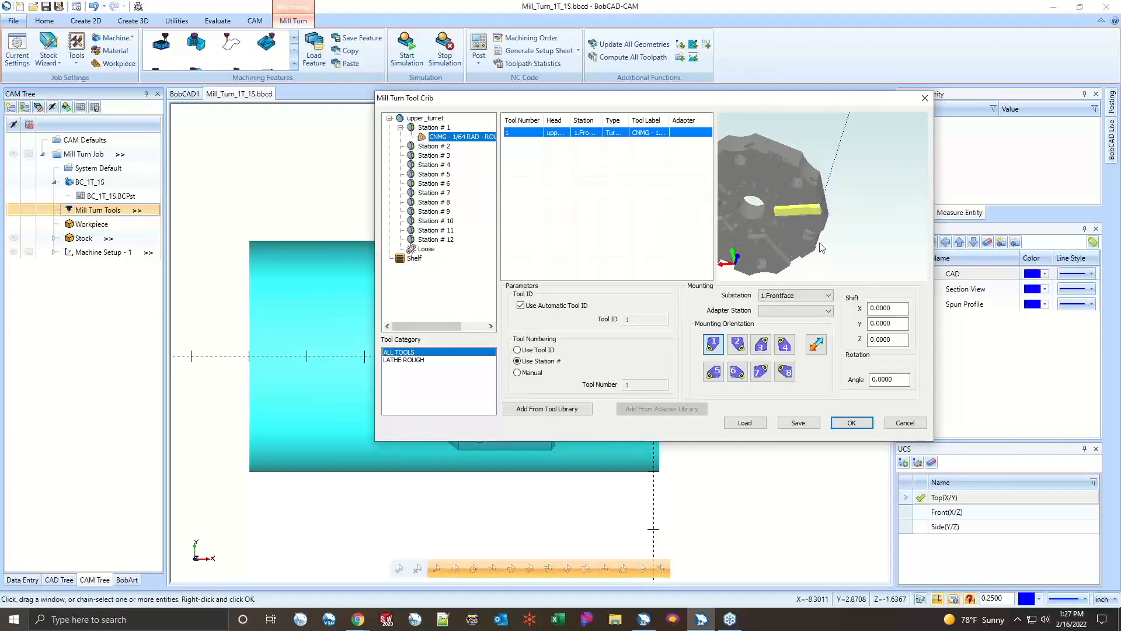
scroll(893, 261, down, 3)
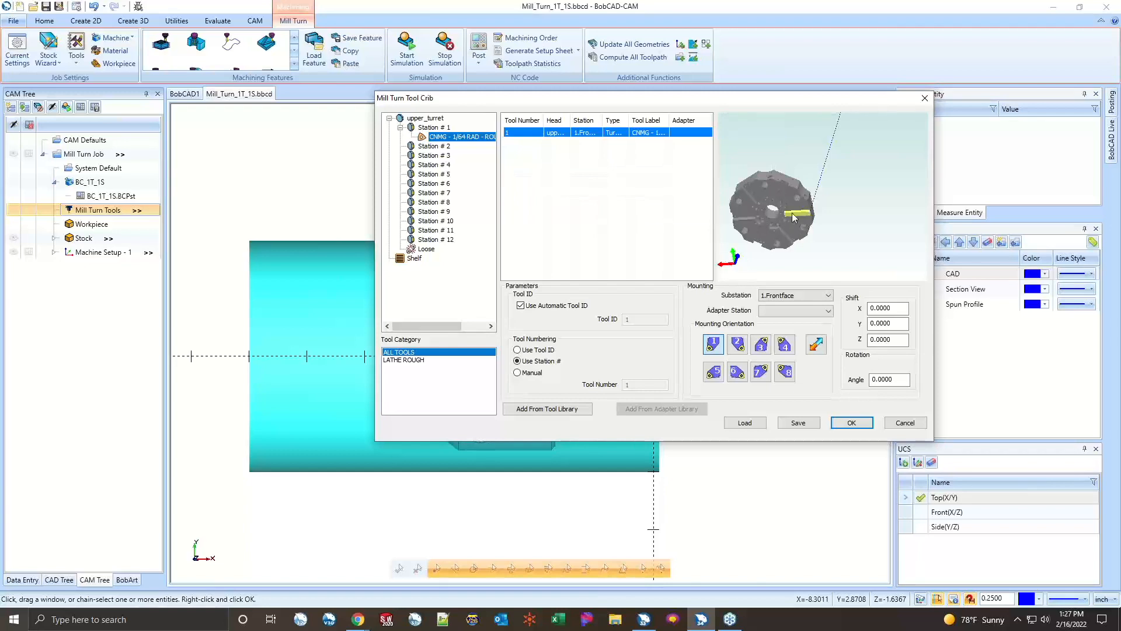
click(883, 307)
text(-5)
key(Tab)
middle_drag(811, 216, 836, 242)
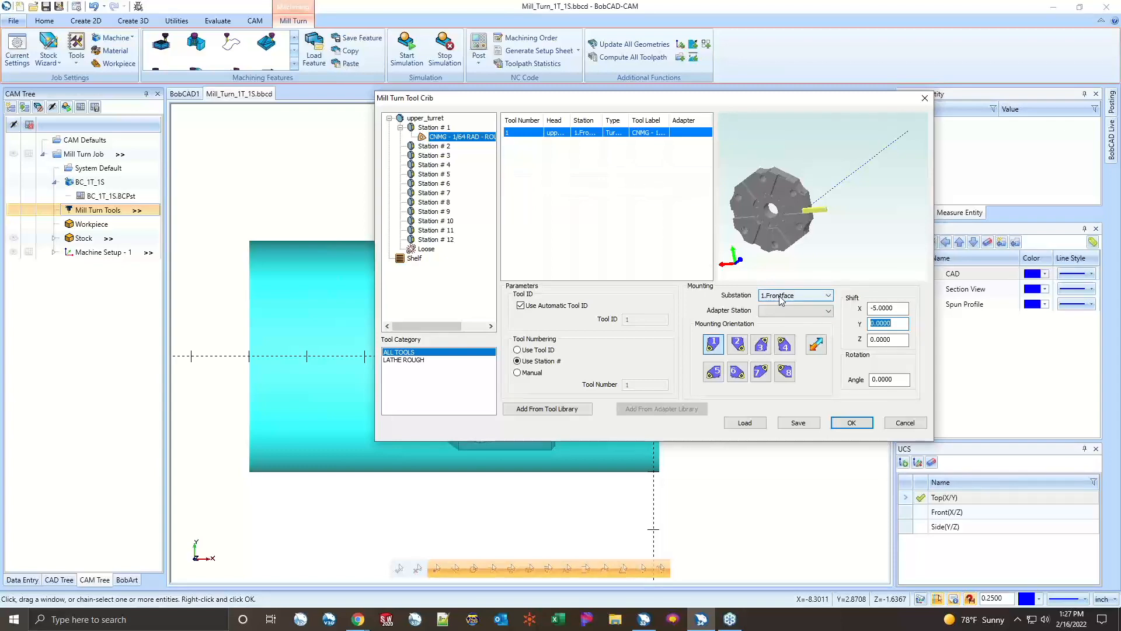
- Add the Boring Bar Adapter from the VDI Adapters library to Station # 3 of the upper turret
mouse_move(735, 99)
mouse_down()
mouse_move(938, 116)
mouse_move(921, 118)
mouse_up()
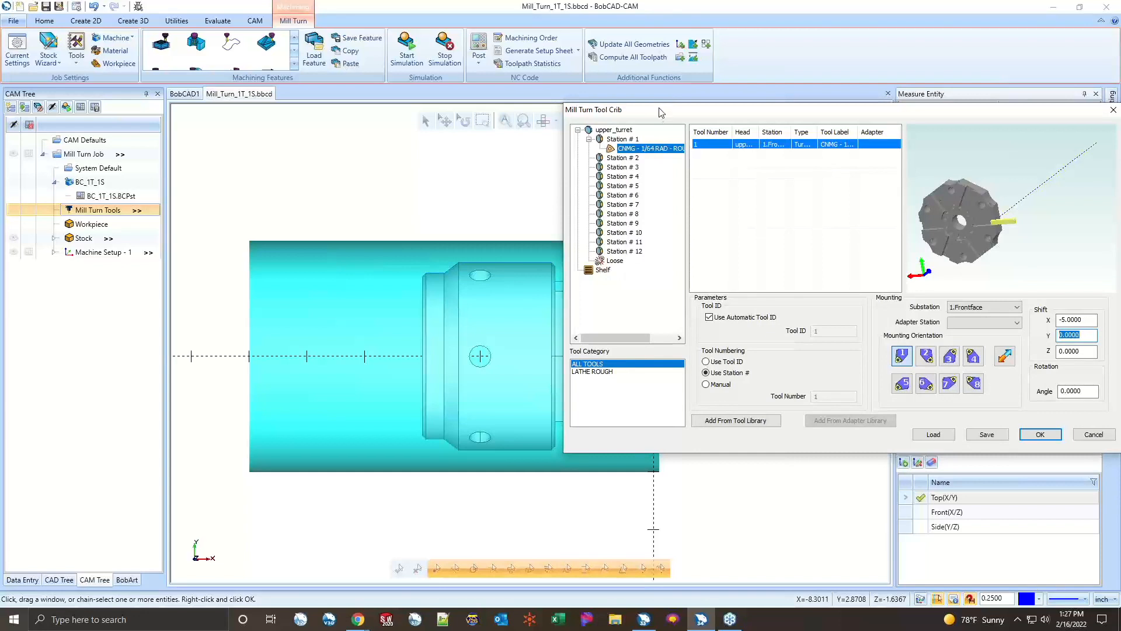
drag(659, 110, 438, 72)
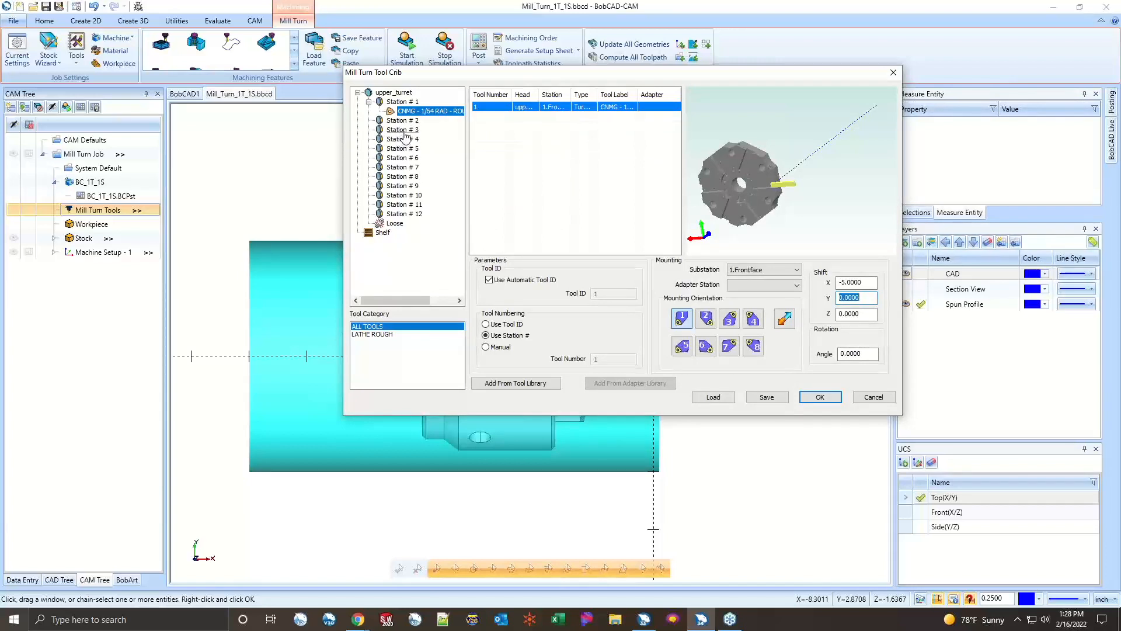
right_click(406, 131)
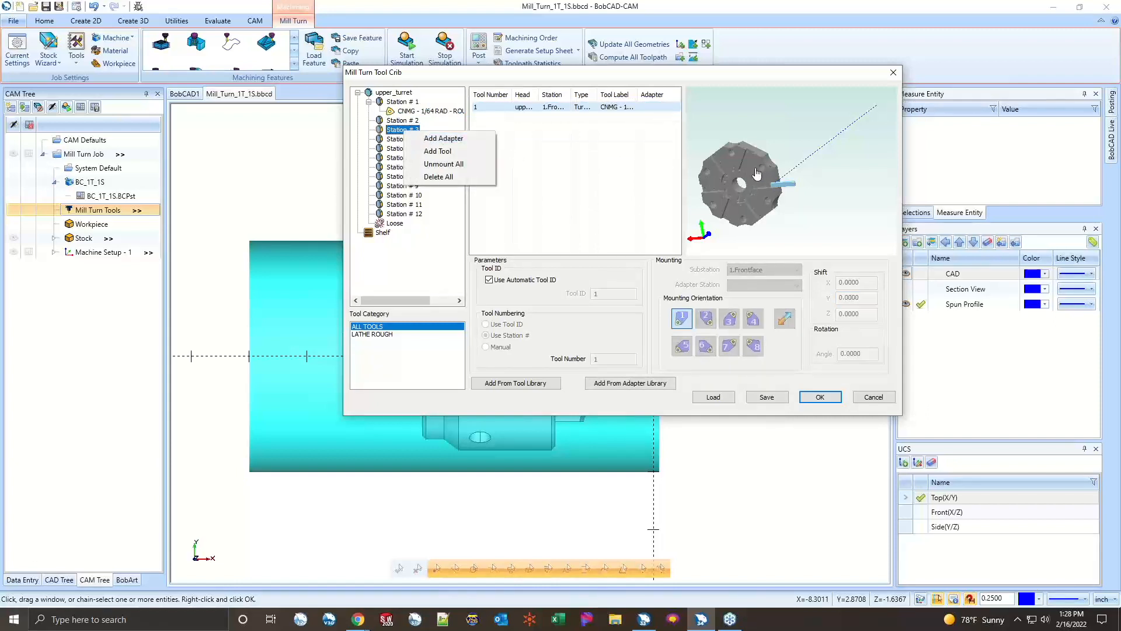
click(442, 138)
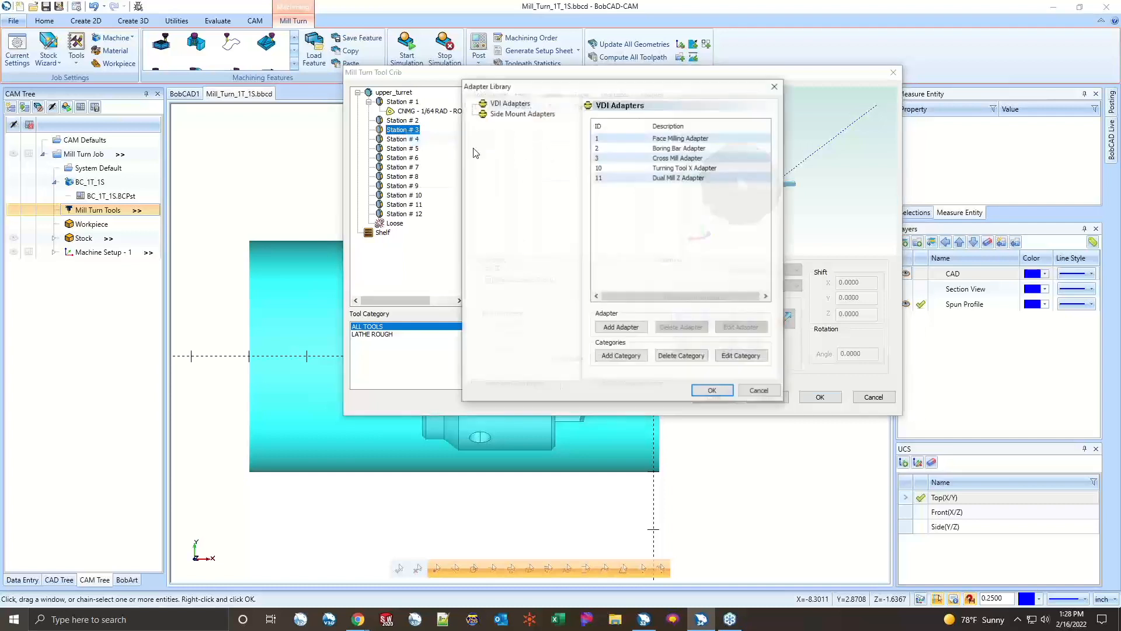
click(666, 150)
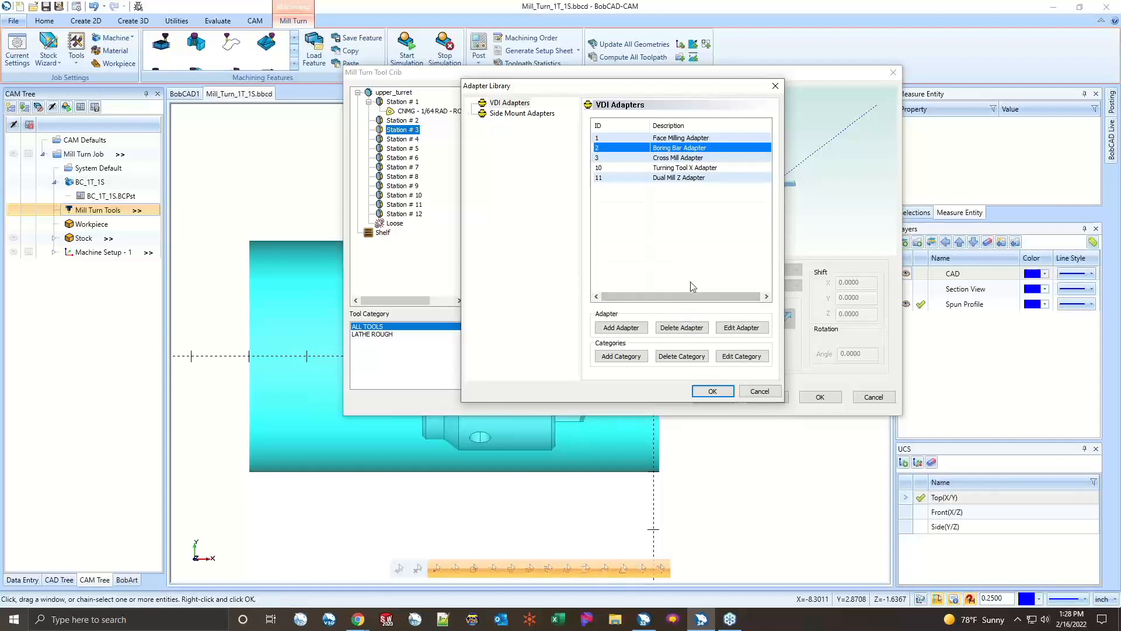
click(711, 390)
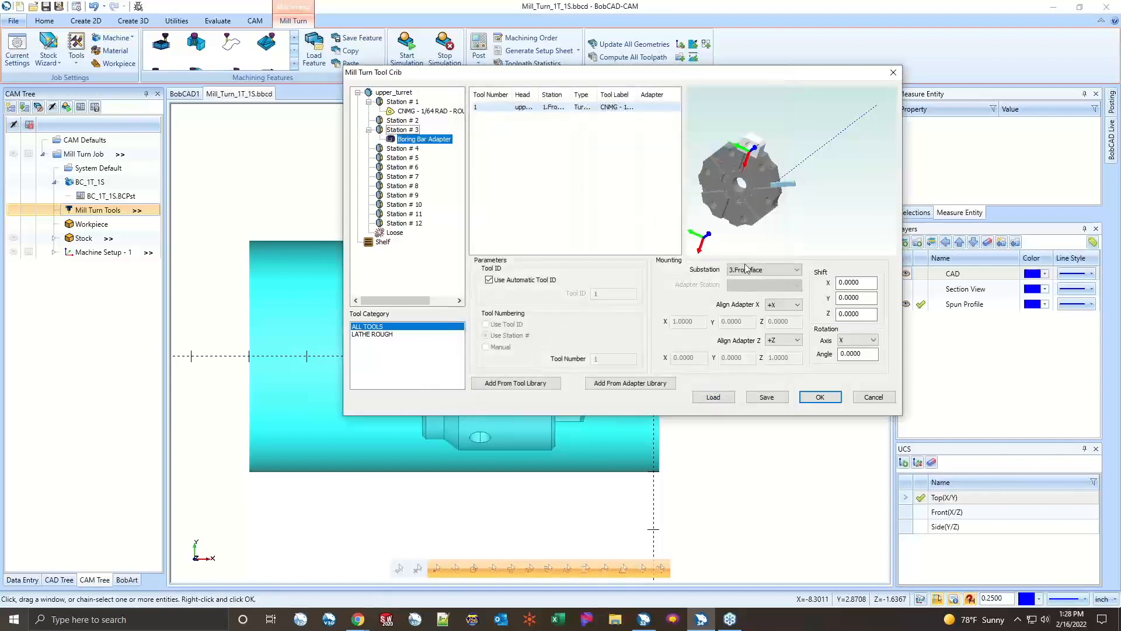
- Mount the Boring Bar Adapter on the 3.Sideface substation and check its placement on the turret
middle_drag(807, 189, 740, 156)
scroll(738, 155, up, 3)
scroll(767, 140, down, 2)
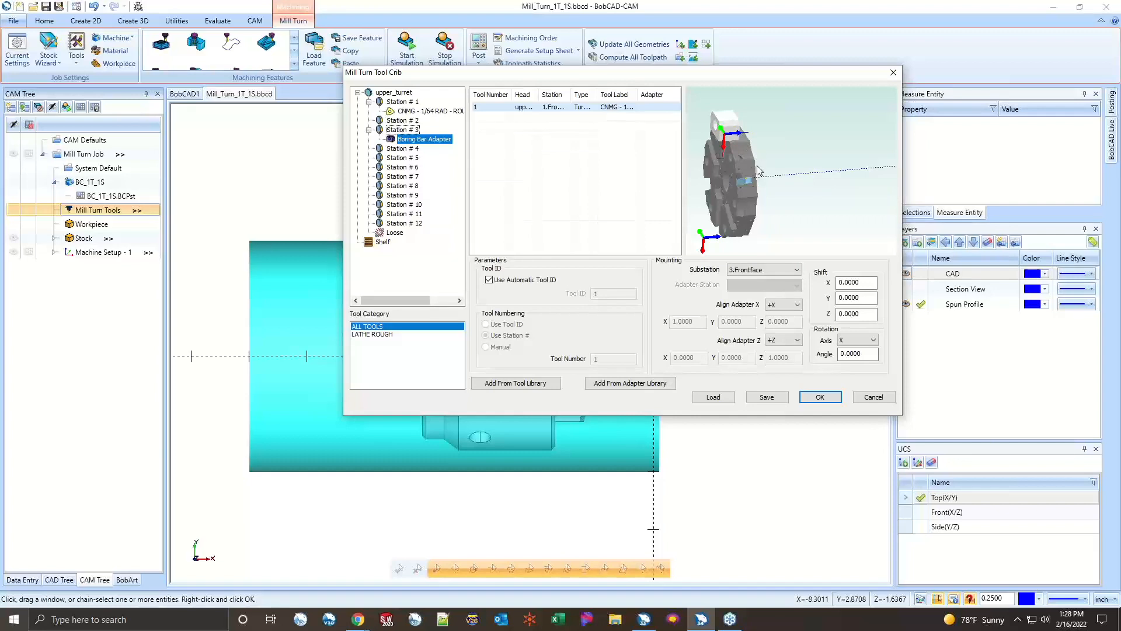
click(749, 269)
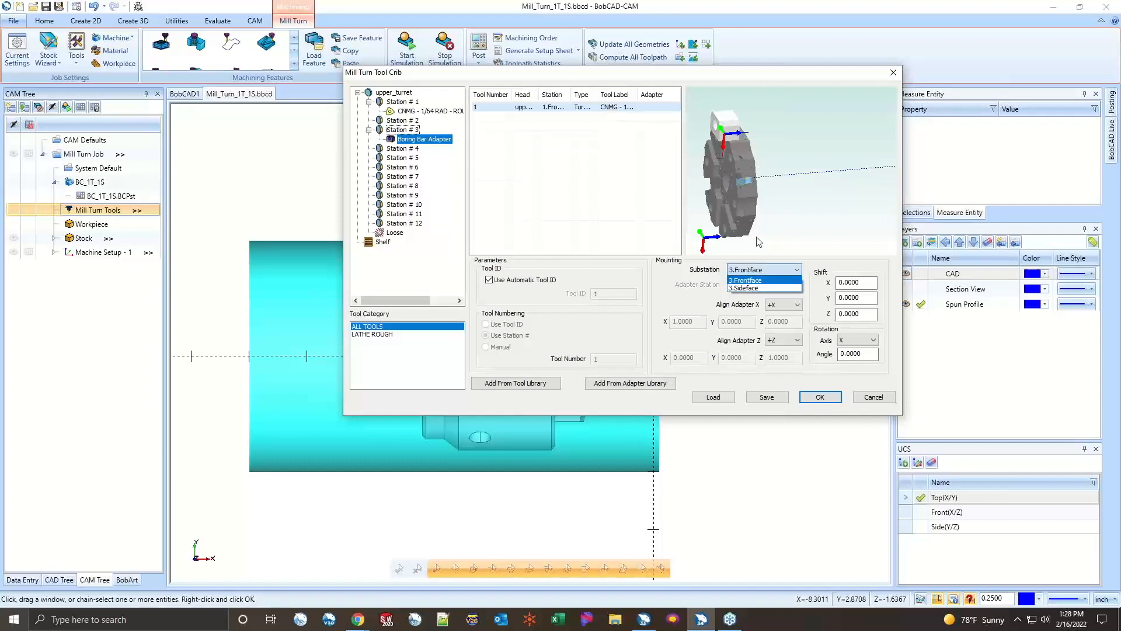
click(744, 287)
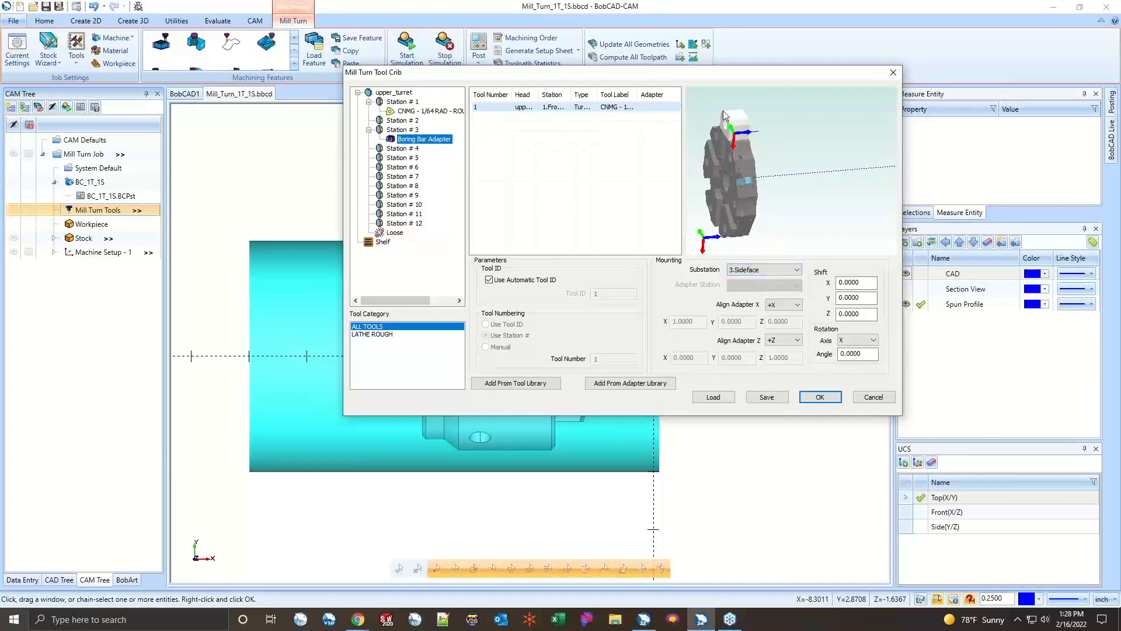
middle_drag(731, 129, 760, 143)
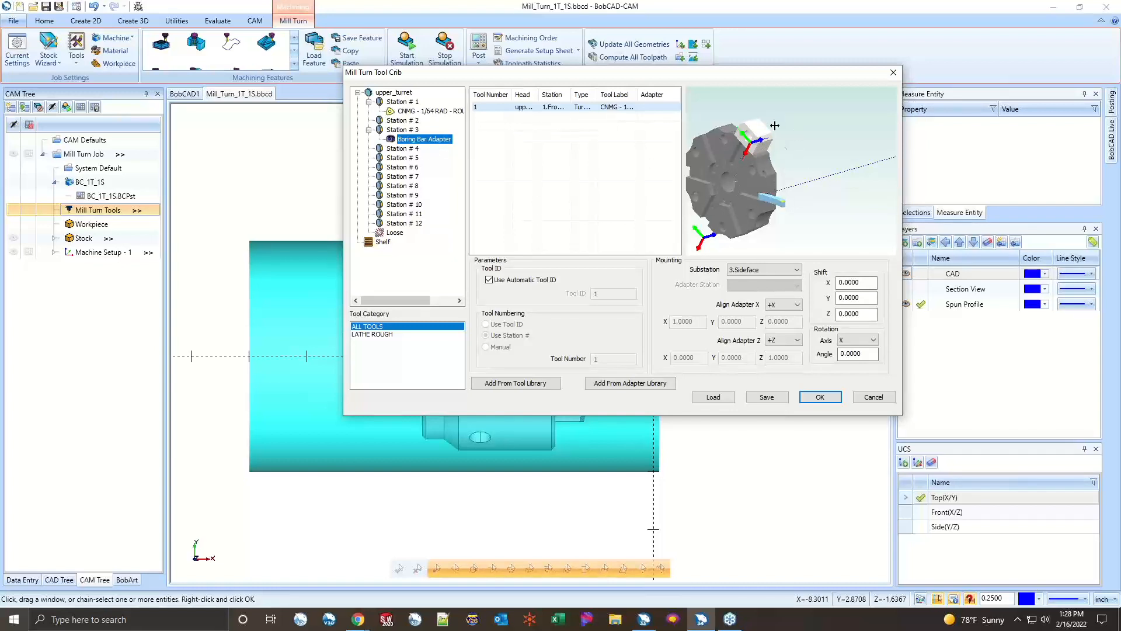
- Add the 1/4 DRILL from the tool library to the Boring Bar Adapter, sorting the drills by diameter to locate it
right_click(428, 139)
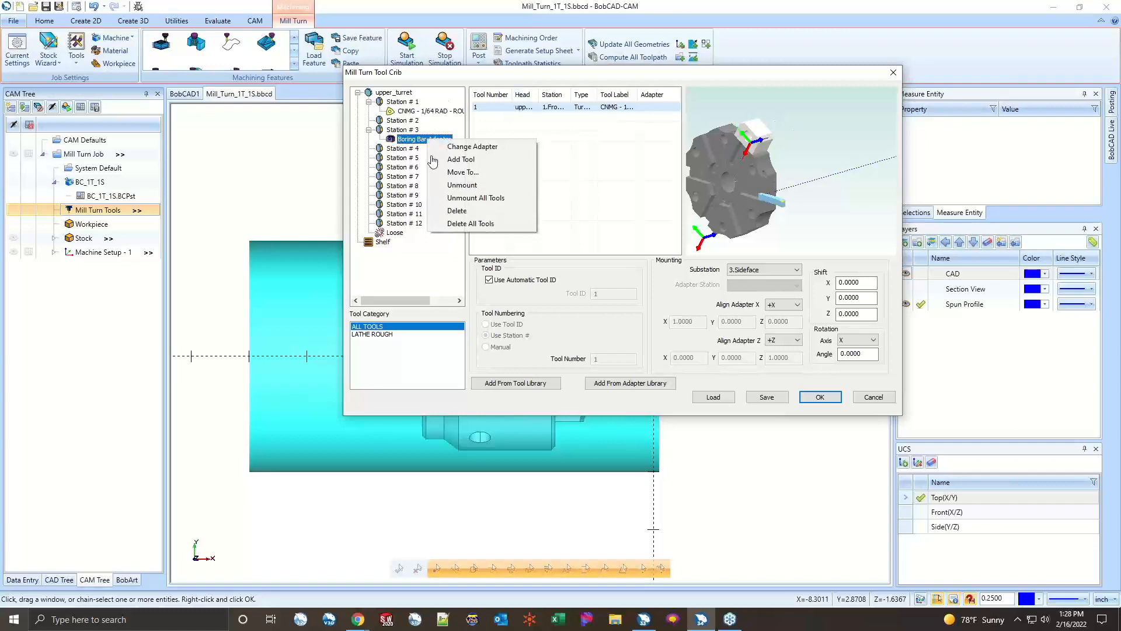
click(453, 161)
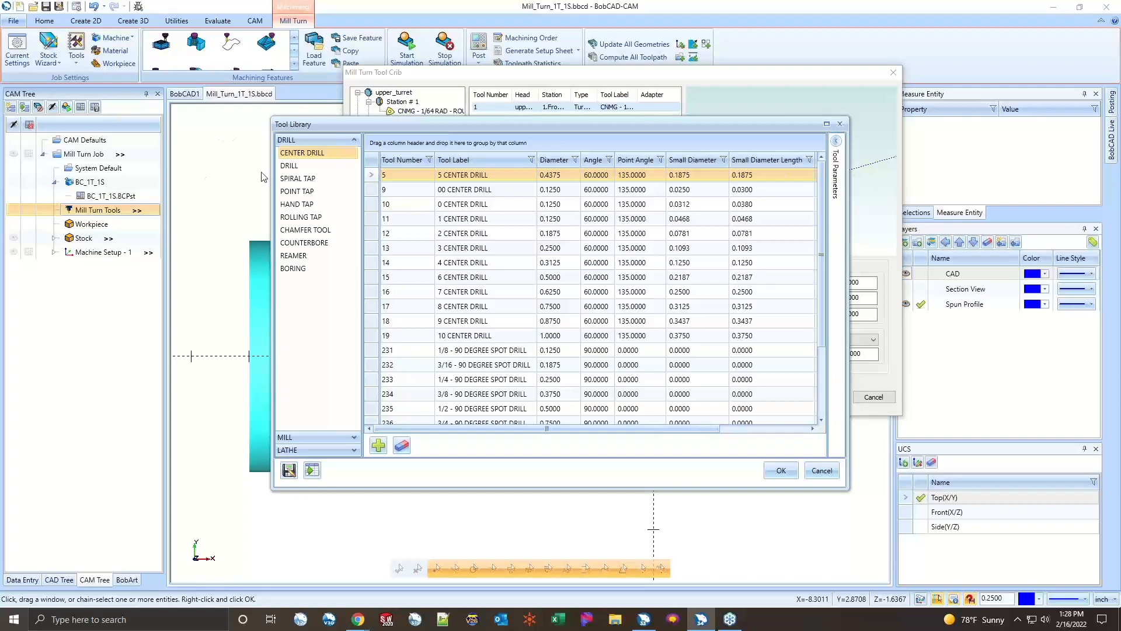
click(288, 166)
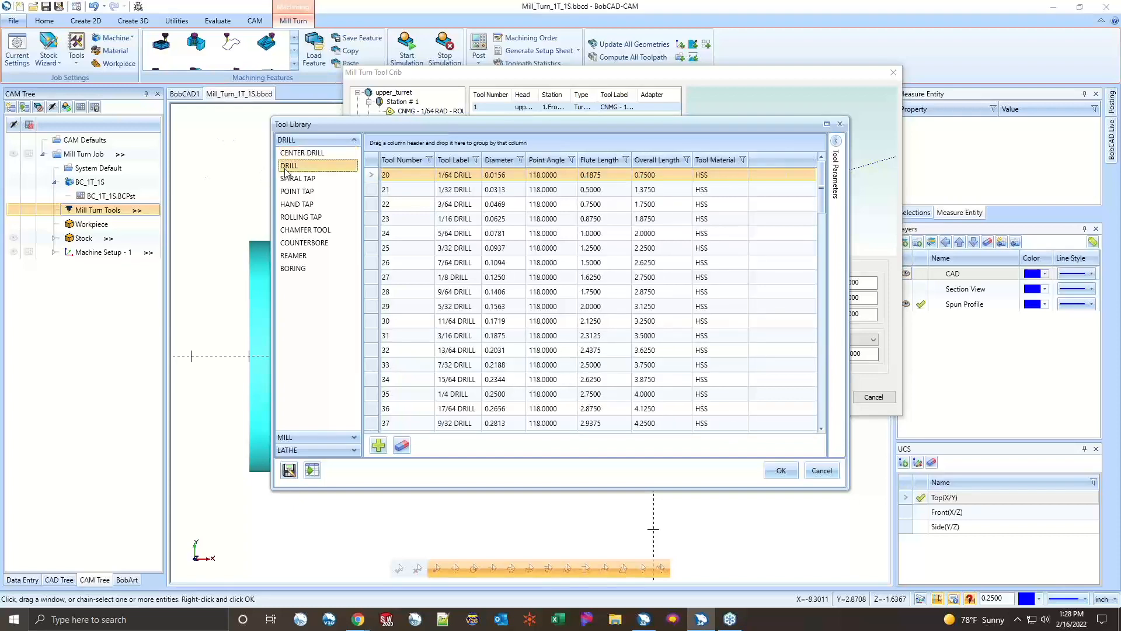
click(507, 161)
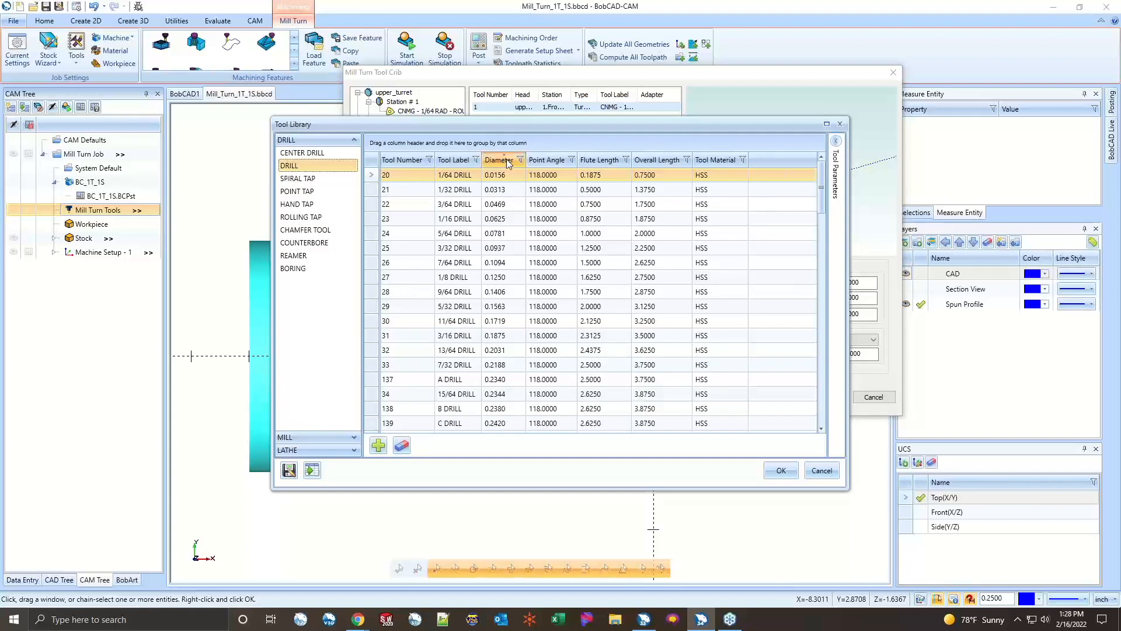
scroll(493, 423, down, 1)
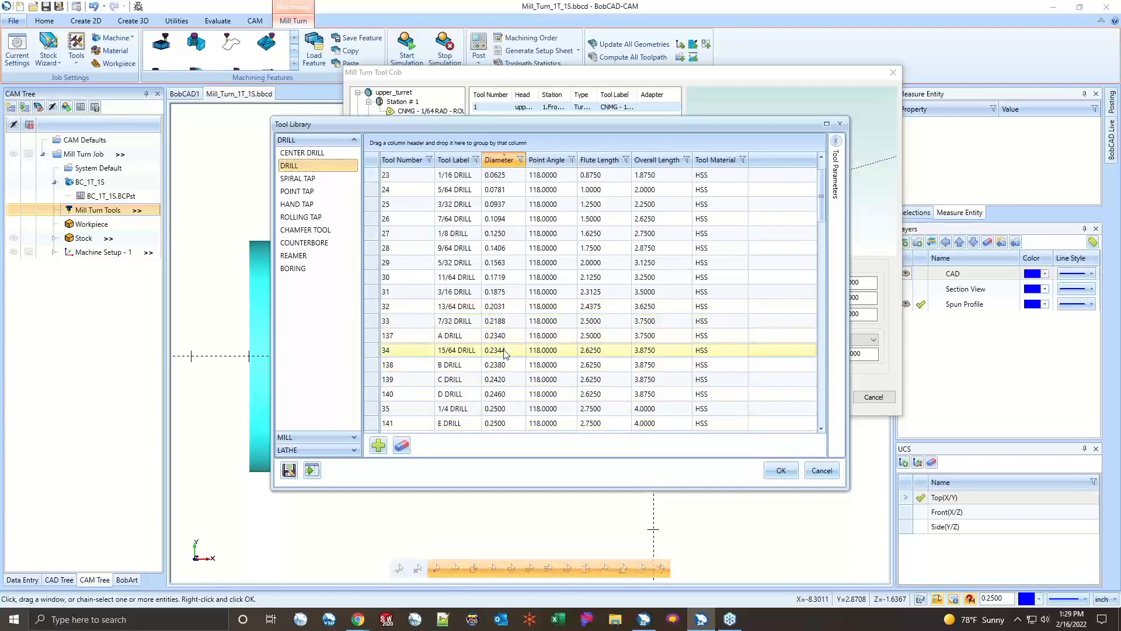
click(457, 412)
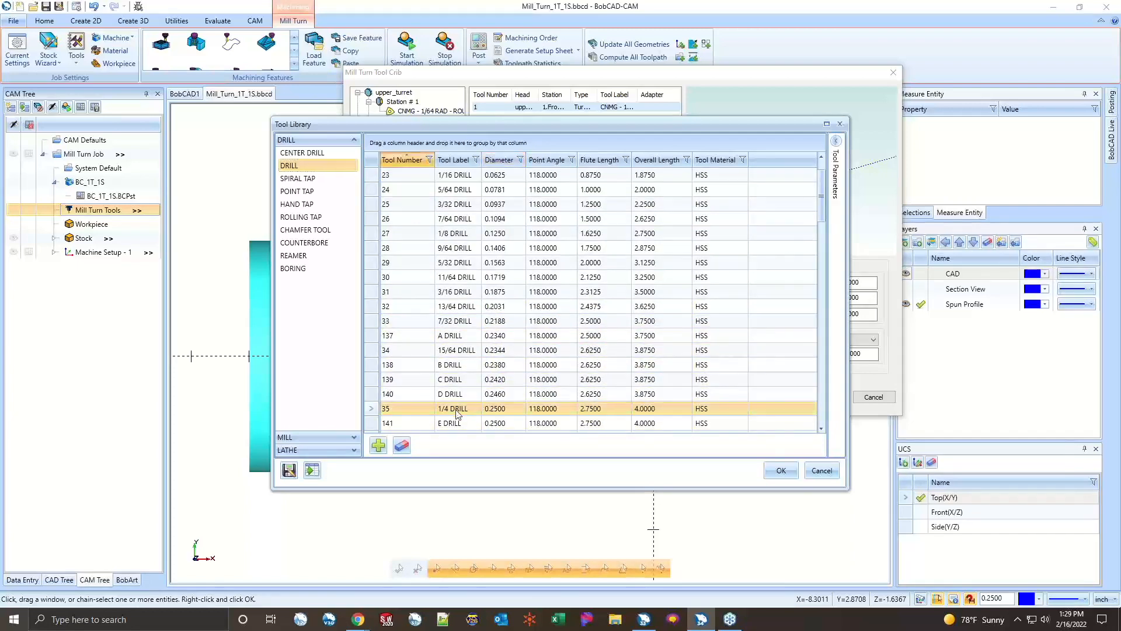
click(776, 472)
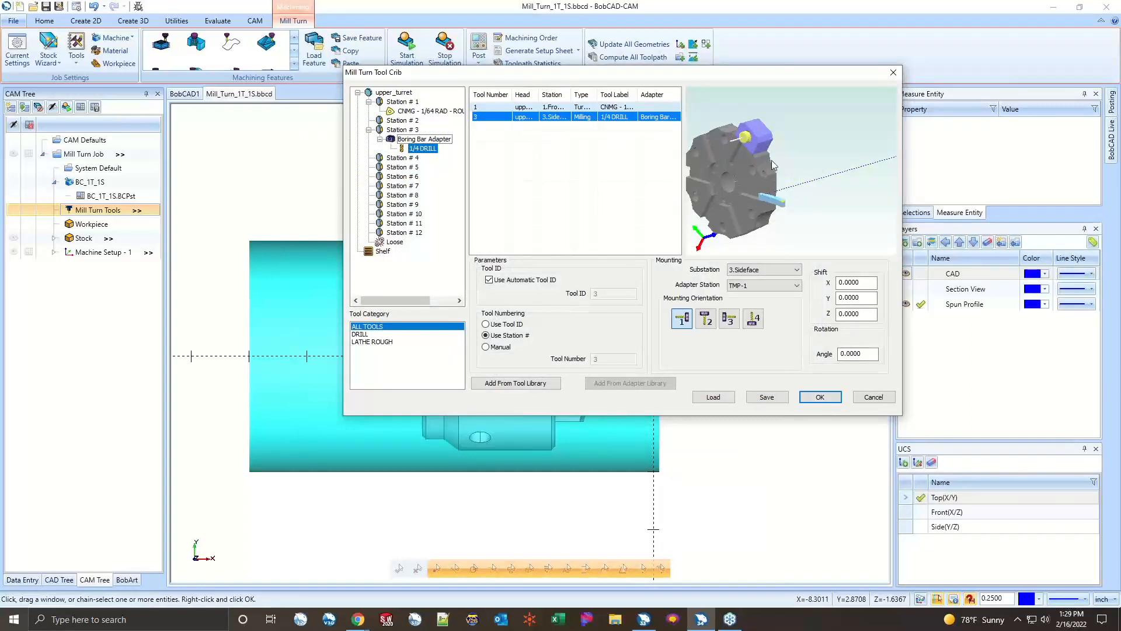
- Try adapter station TMP-2 for the 1/4 DRILL with mounting orientations 2 and 3
drag(819, 200, 750, 143)
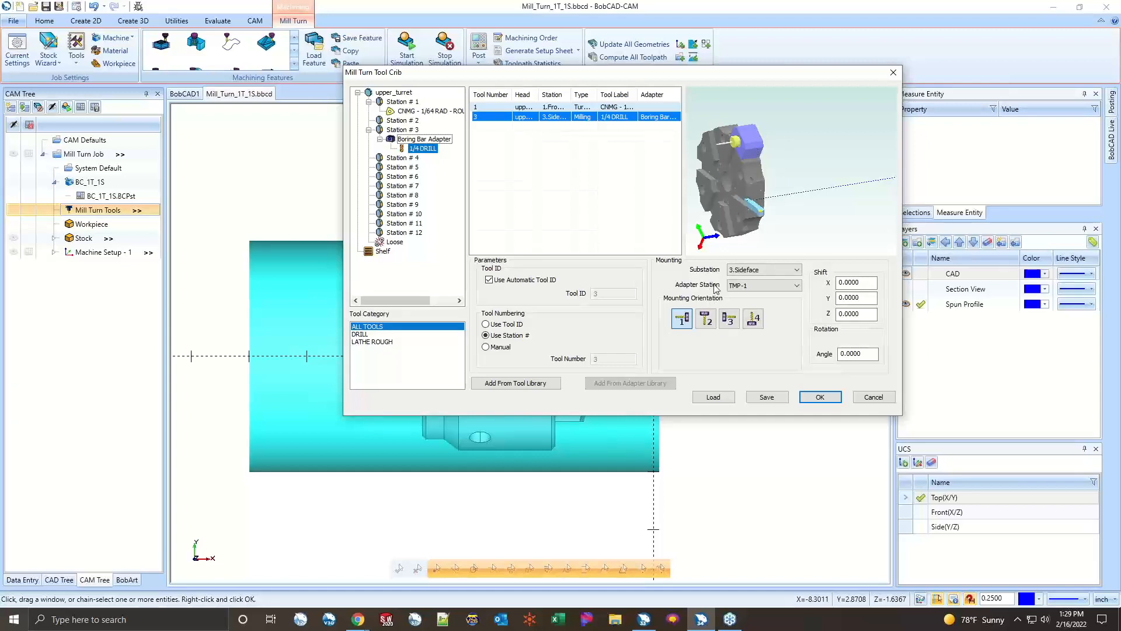
click(740, 288)
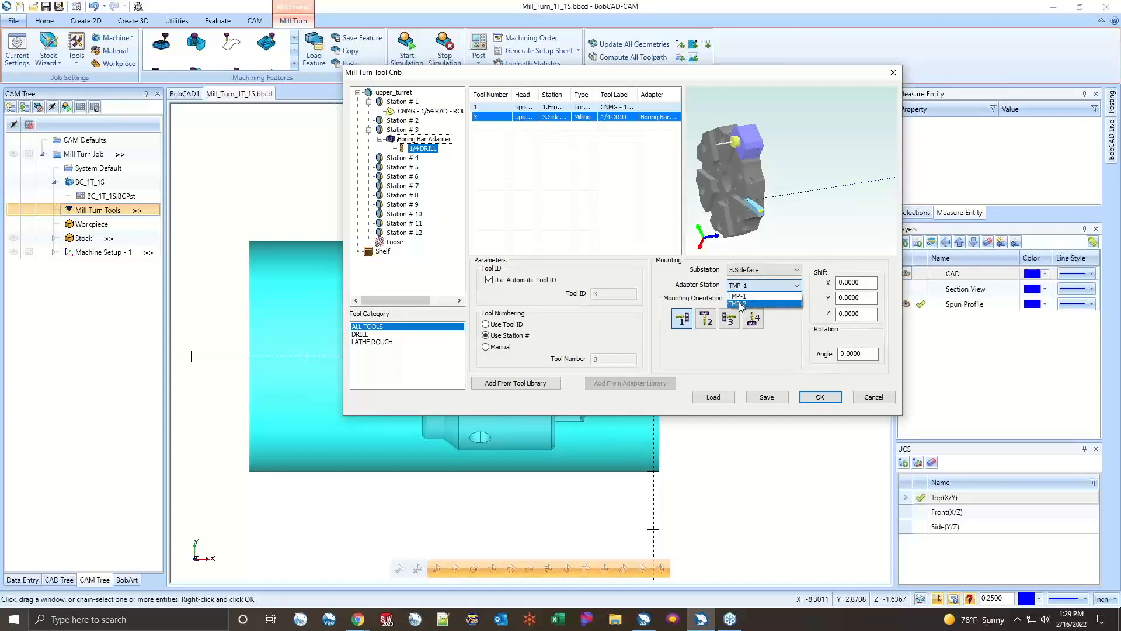
click(740, 304)
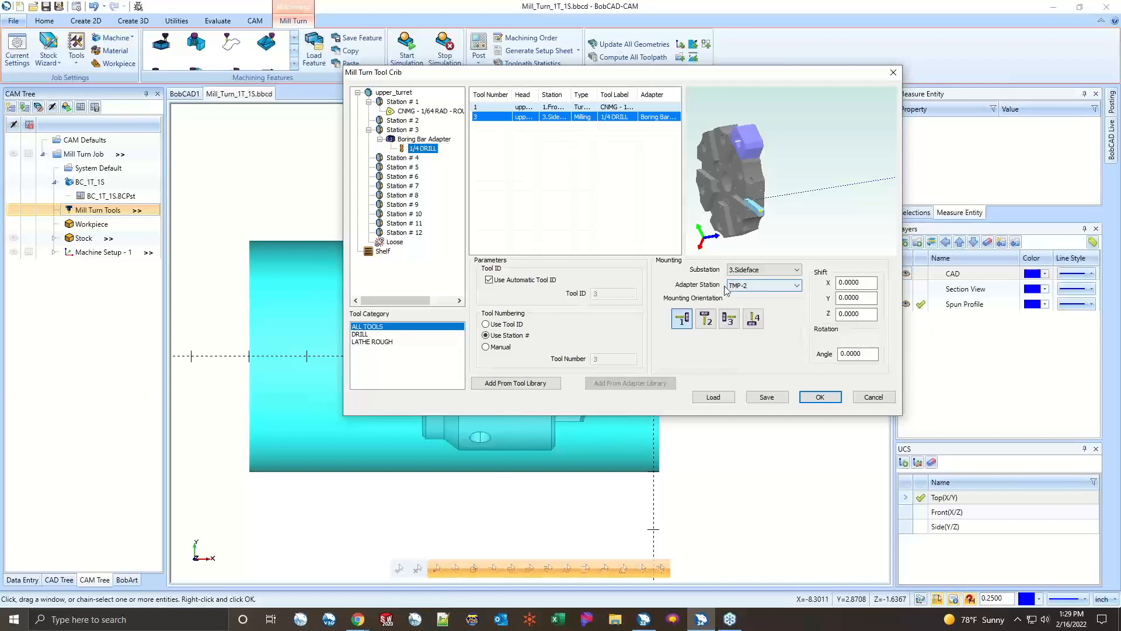
middle_drag(782, 159, 708, 182)
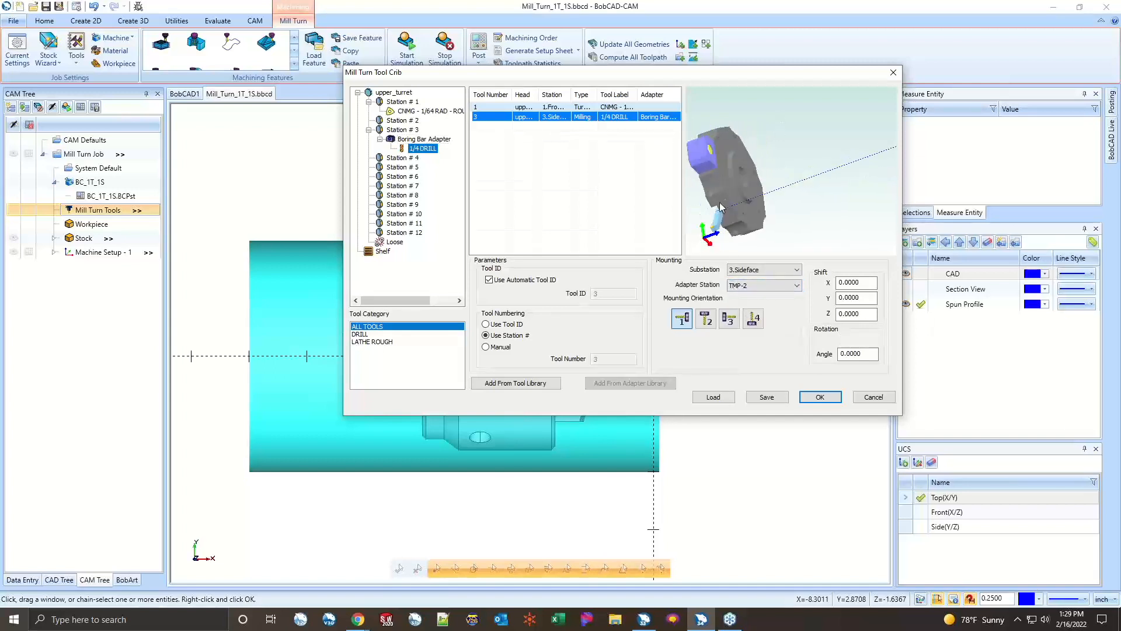
click(707, 323)
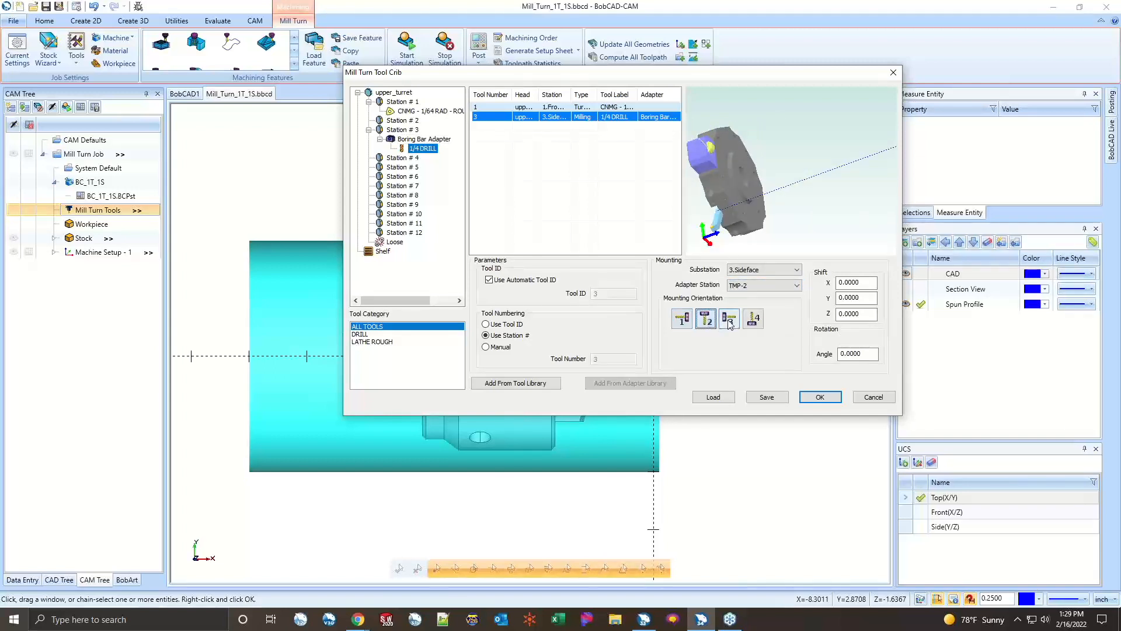
click(729, 323)
middle_drag(748, 175, 799, 183)
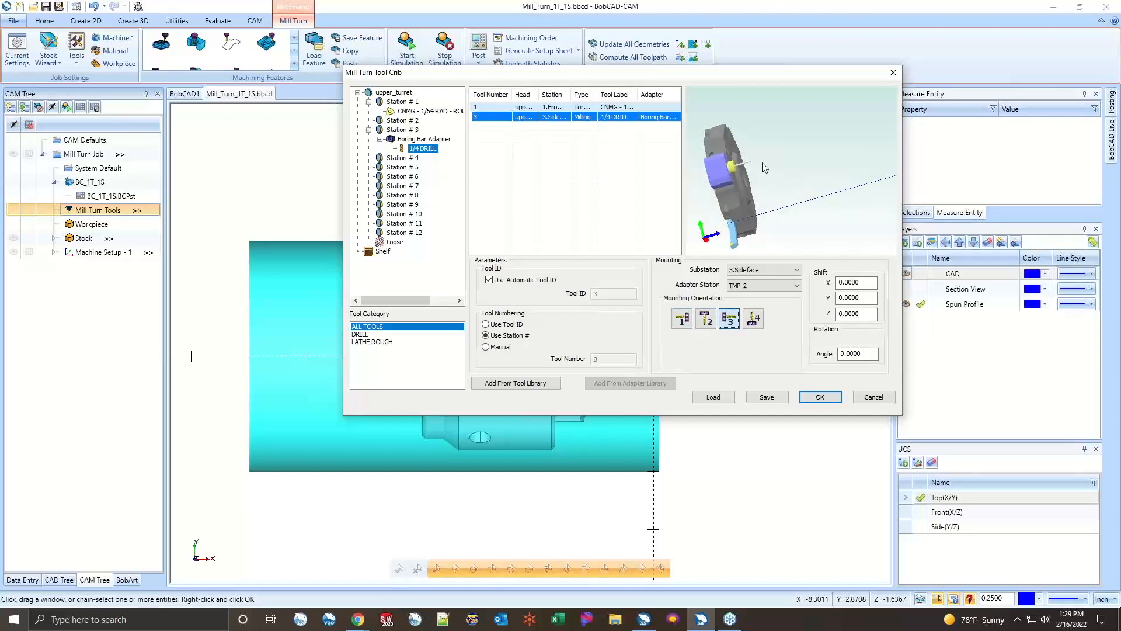
- Return the 1/4 DRILL to adapter station TMP-1 with mounting orientation 1 and inspect its direction on the turret
click(791, 285)
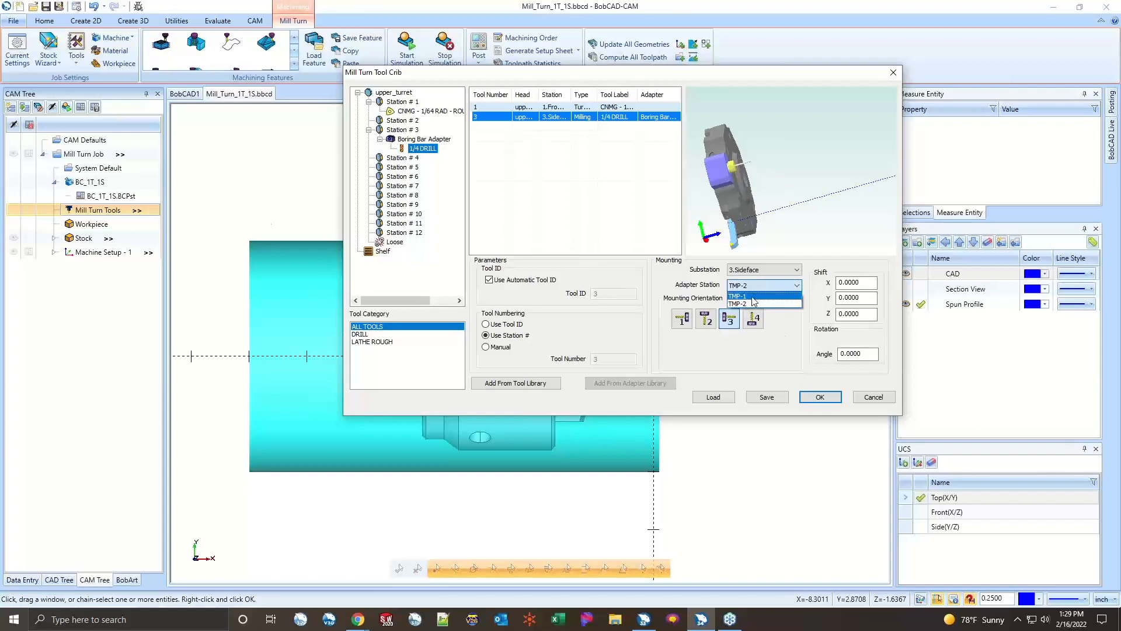
click(753, 296)
middle_drag(749, 180, 818, 192)
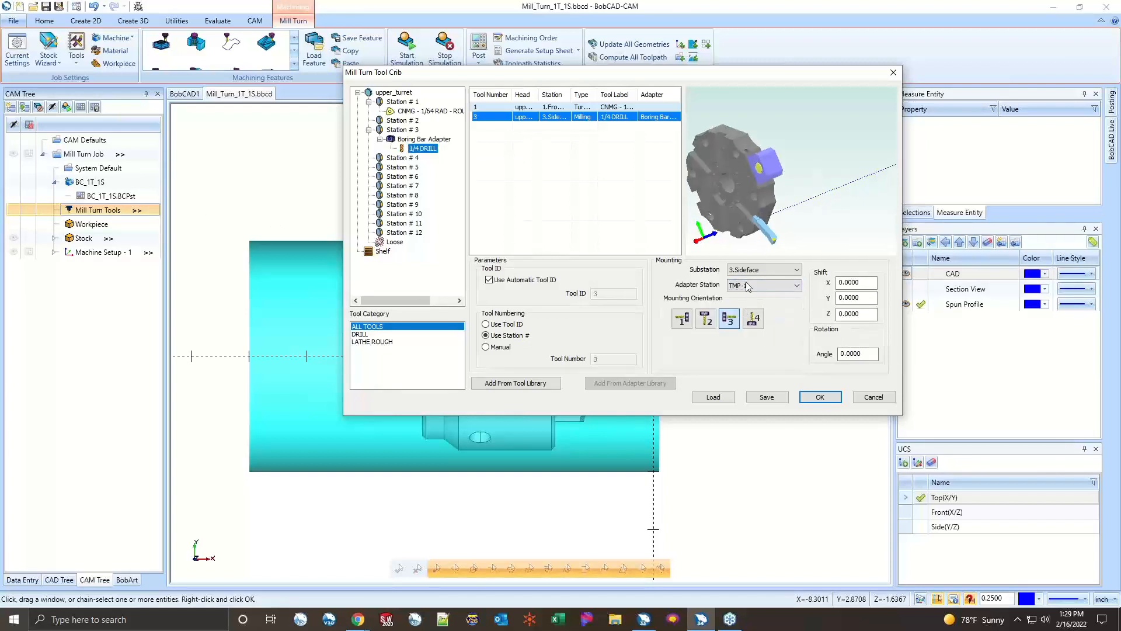
click(682, 318)
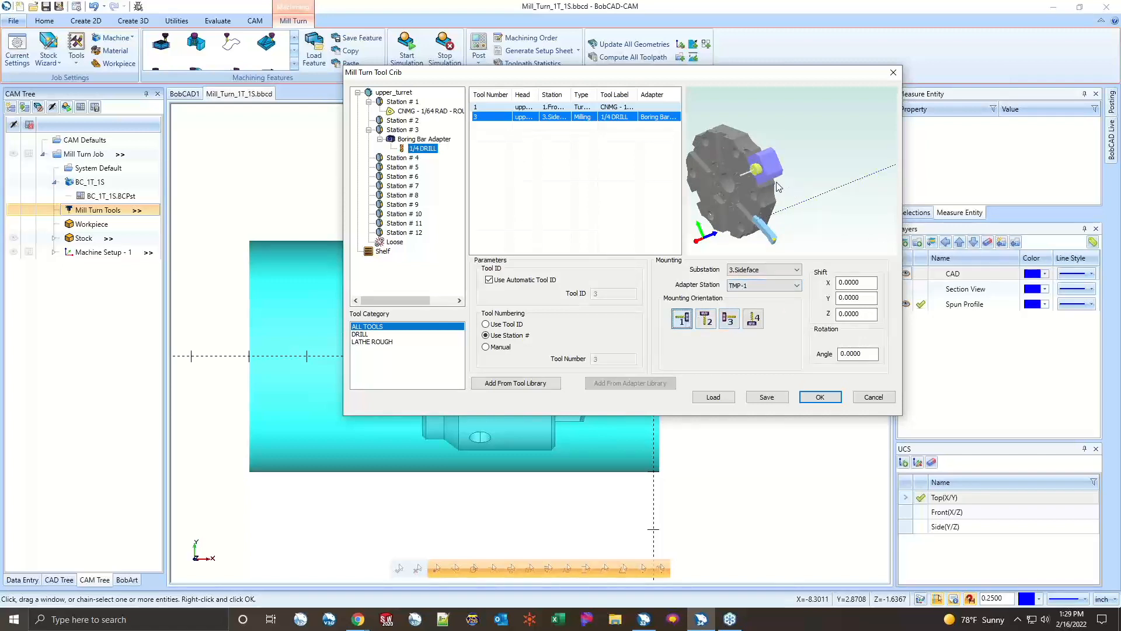
mouse_move(798, 193)
middle_down()
mouse_move(836, 177)
mouse_move(789, 174)
middle_up()
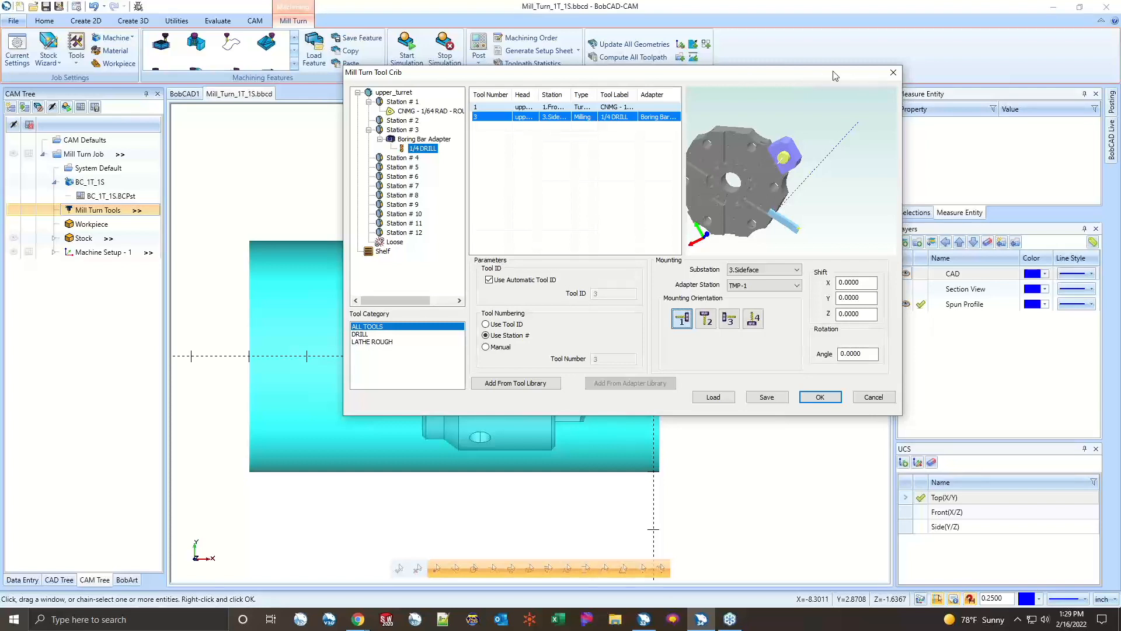
drag(798, 80, 992, 32)
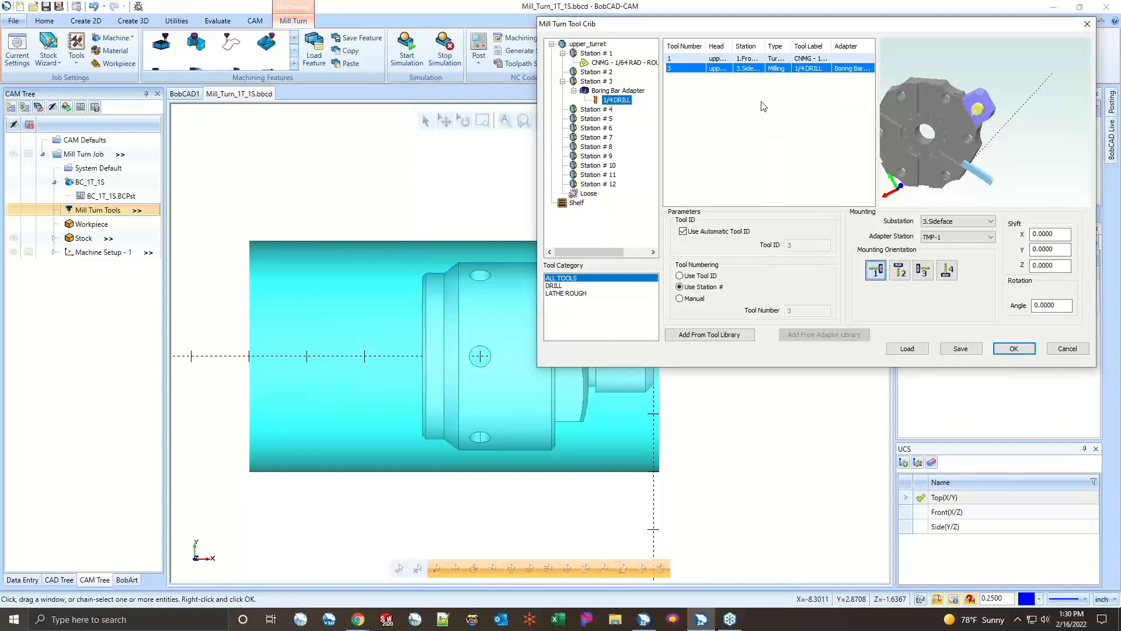
click(605, 116)
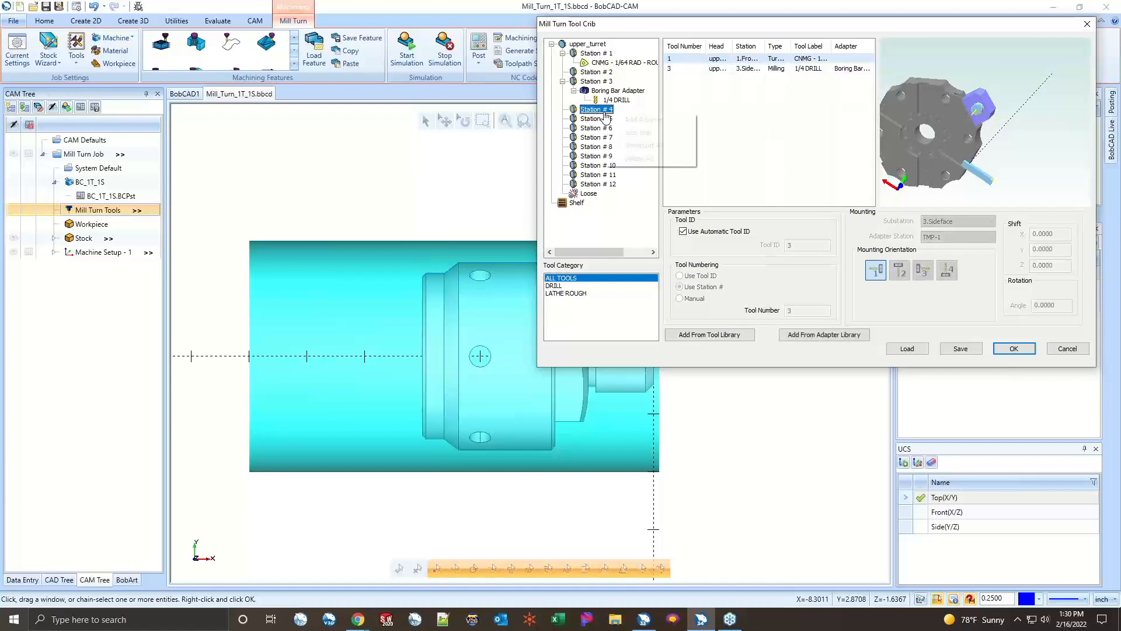
right_click(605, 116)
key(Escape)
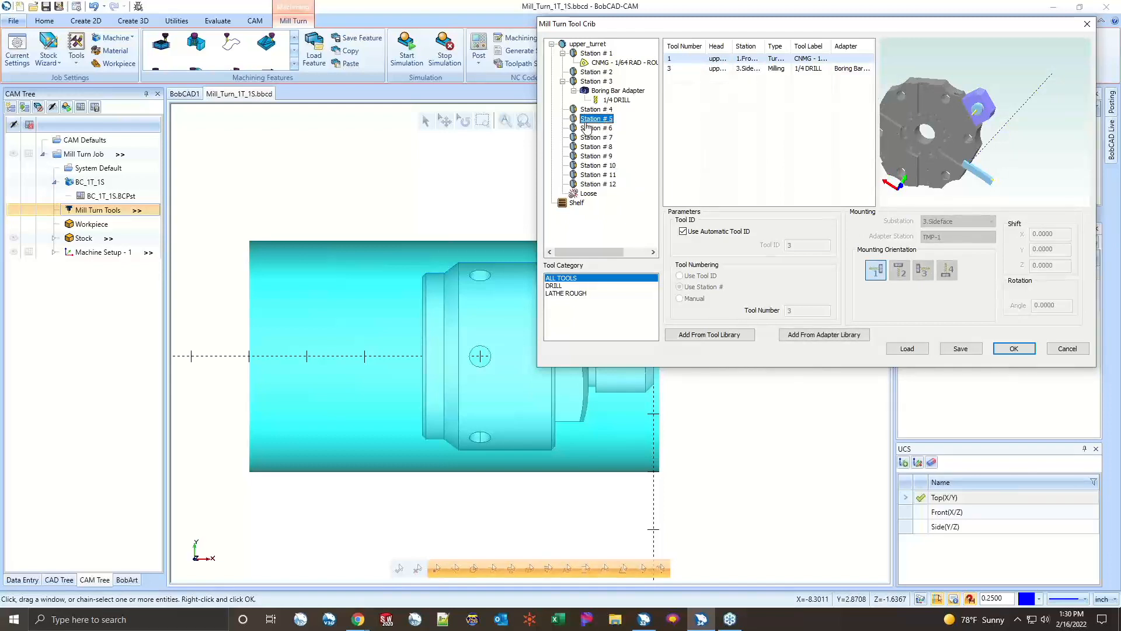
- Add the Cross Mill Adapter from the VDI adapters to Station # 5 and check its placement on the turret
right_click(589, 122)
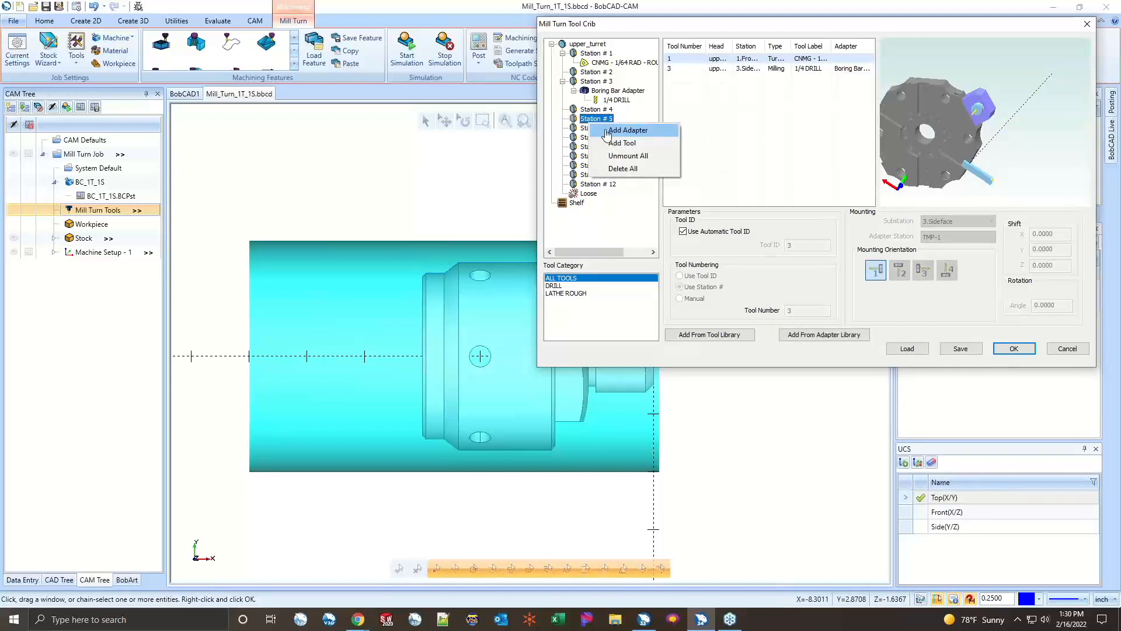
click(604, 131)
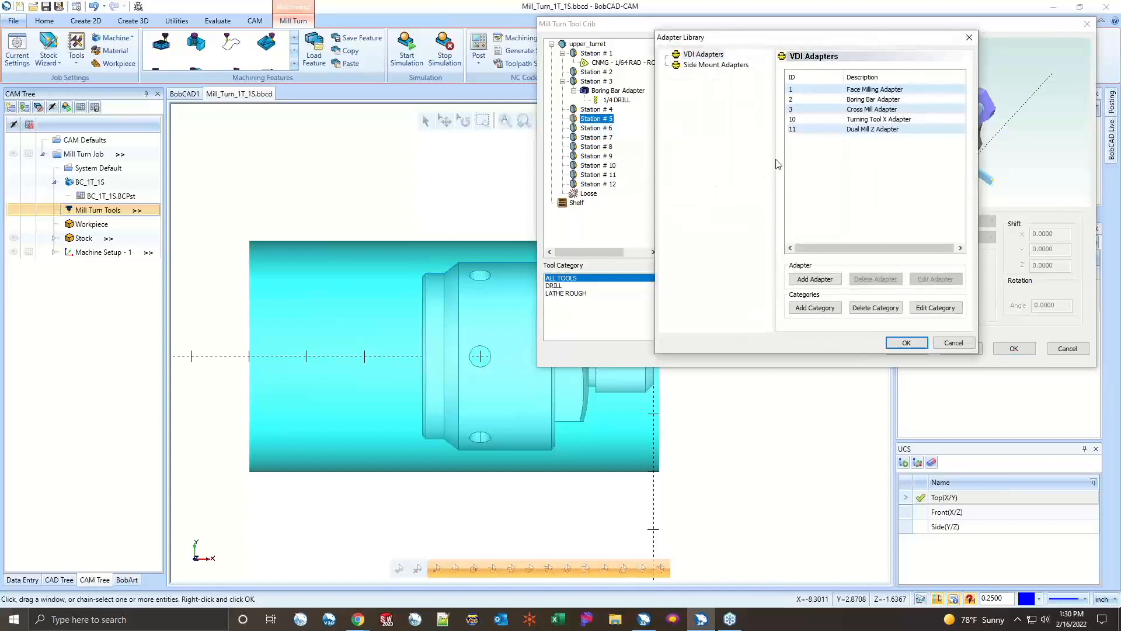
click(868, 110)
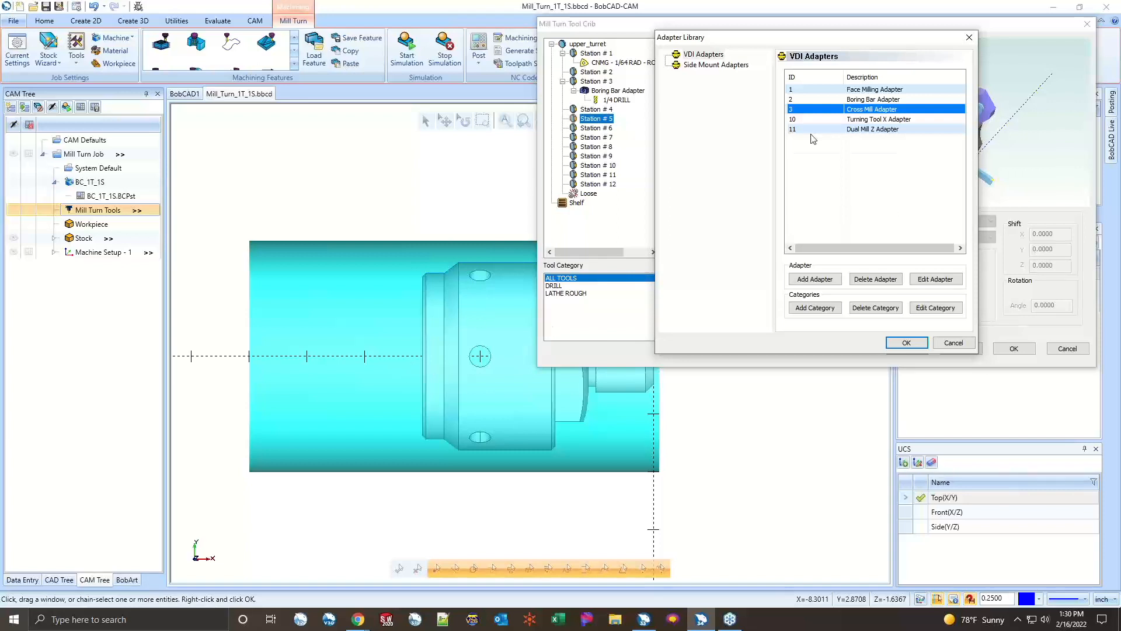
click(900, 344)
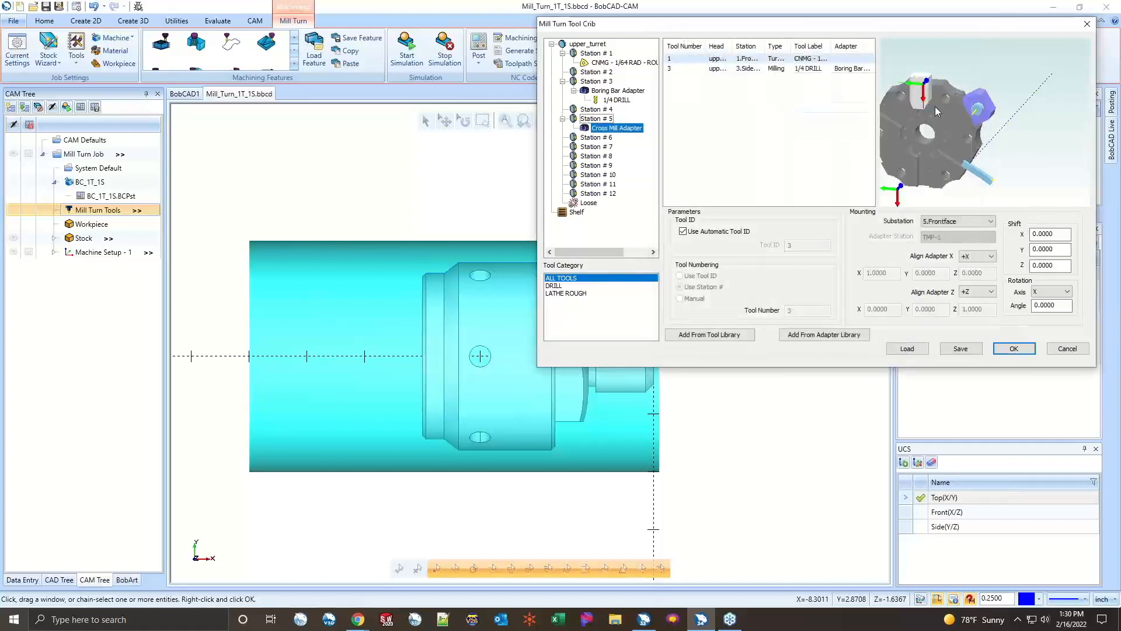
drag(934, 107, 944, 84)
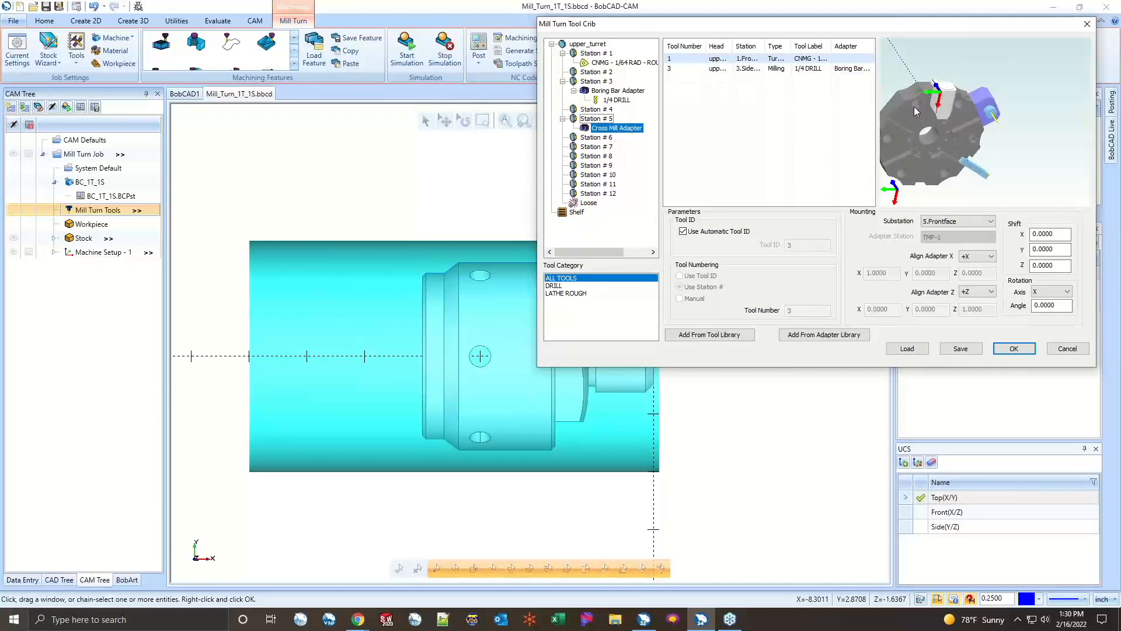
- Add the 3/8 DRILL from the tool library to the Cross Mill Adapter, sorting the drills by diameter to locate it
right_click(607, 127)
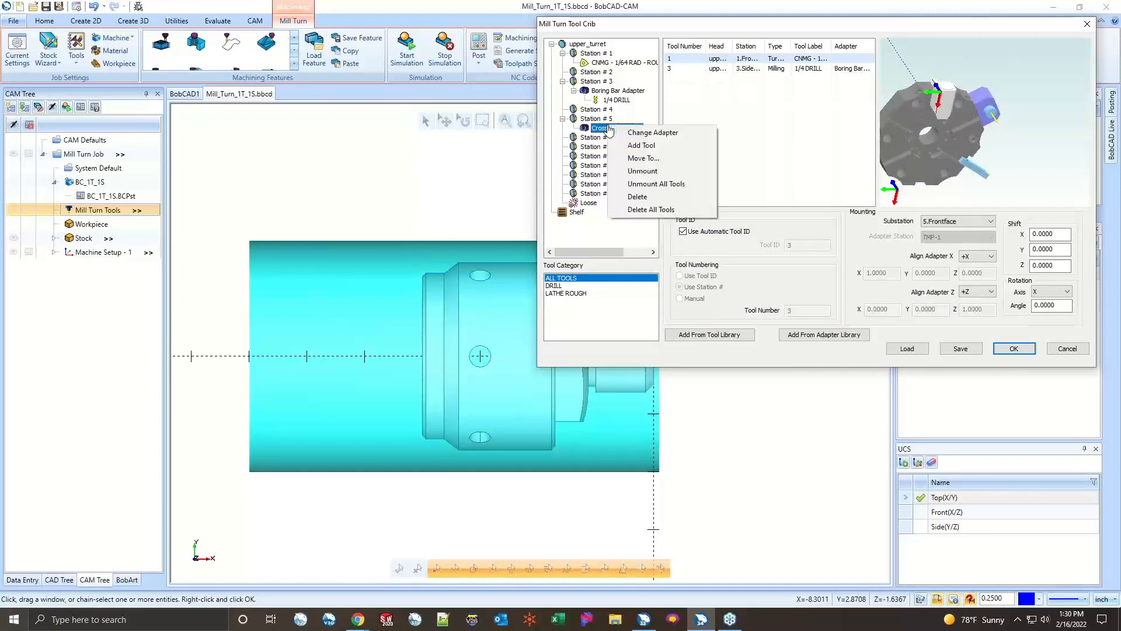
click(640, 146)
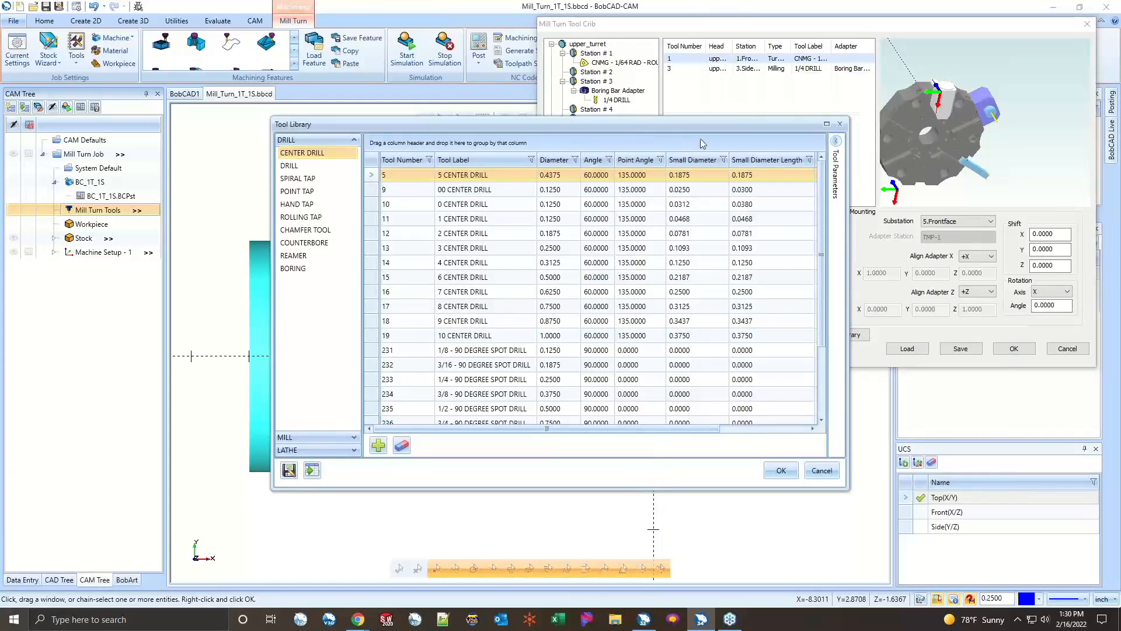
click(293, 168)
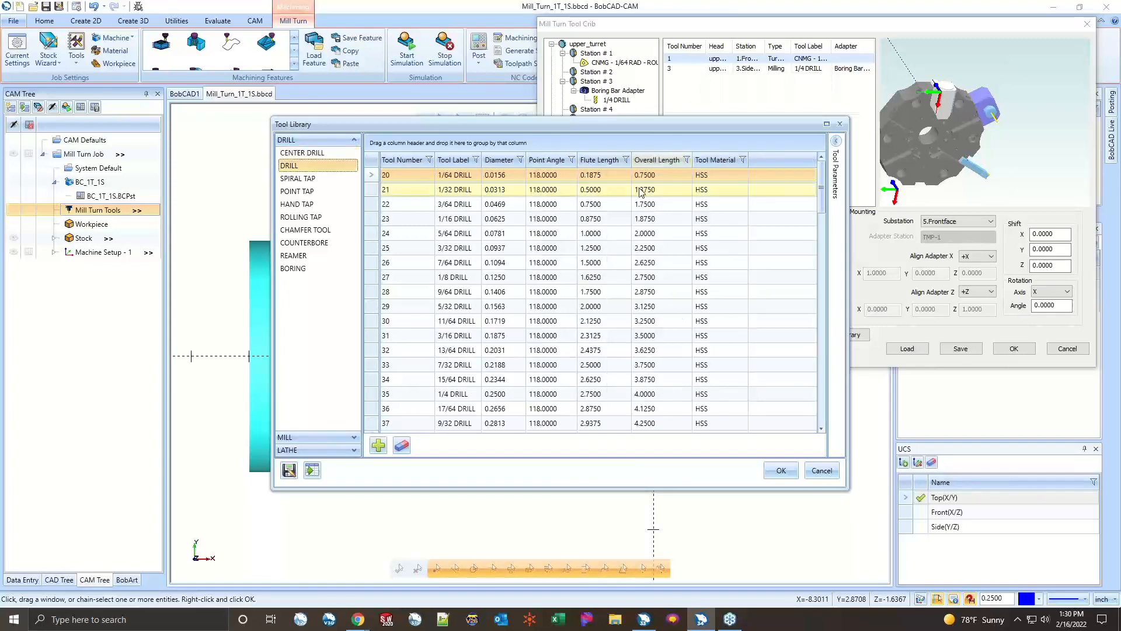
click(501, 161)
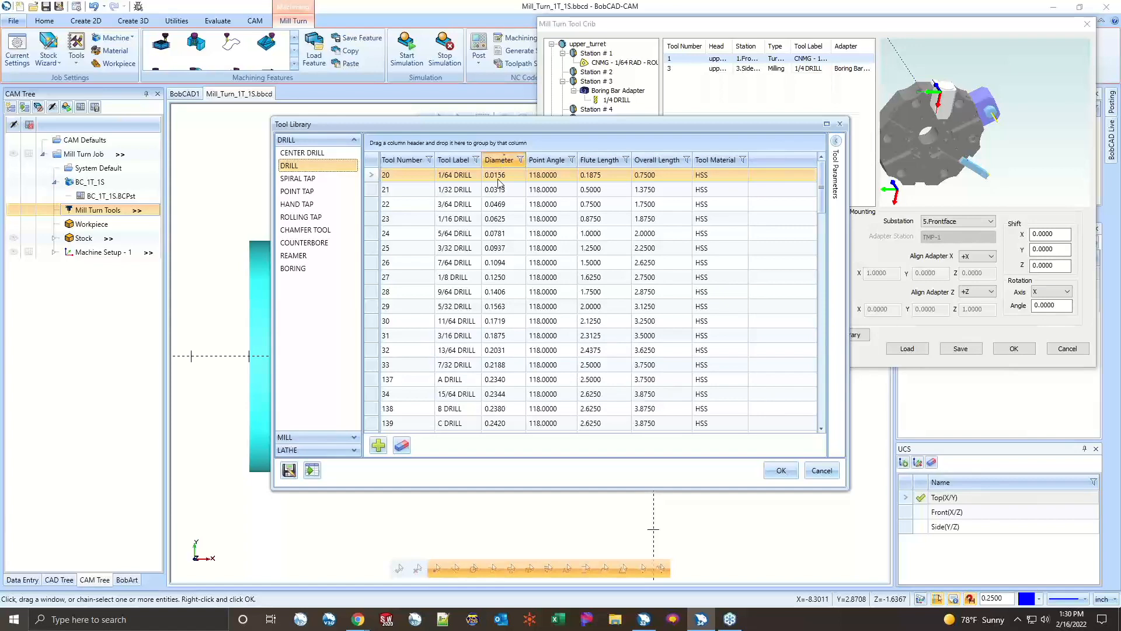
scroll(506, 421, down, 6)
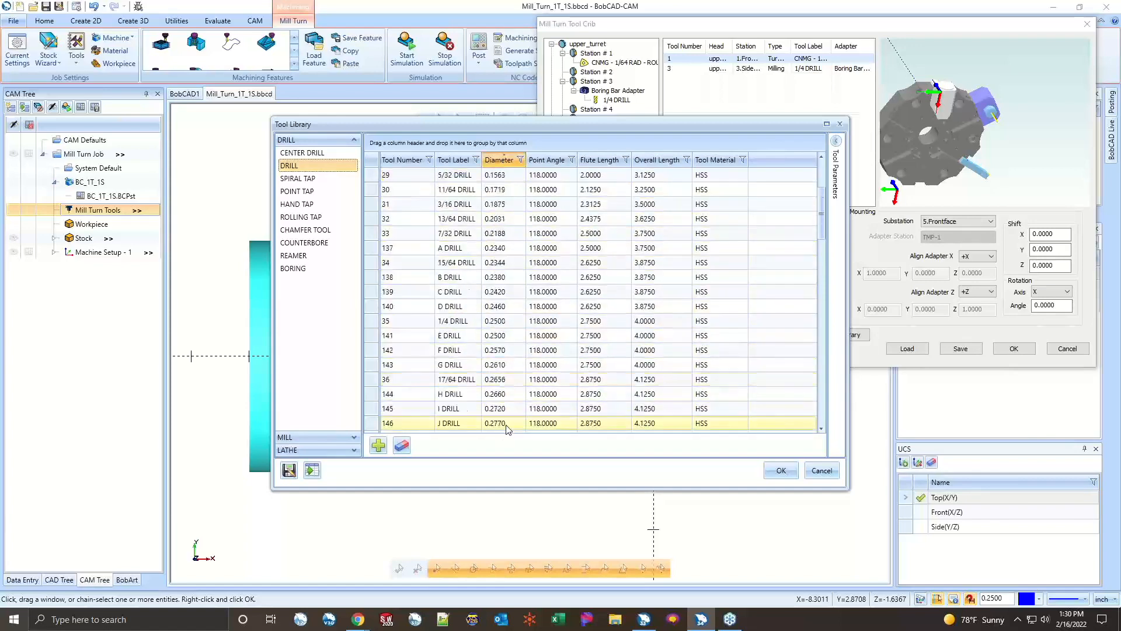
scroll(505, 421, down, 5)
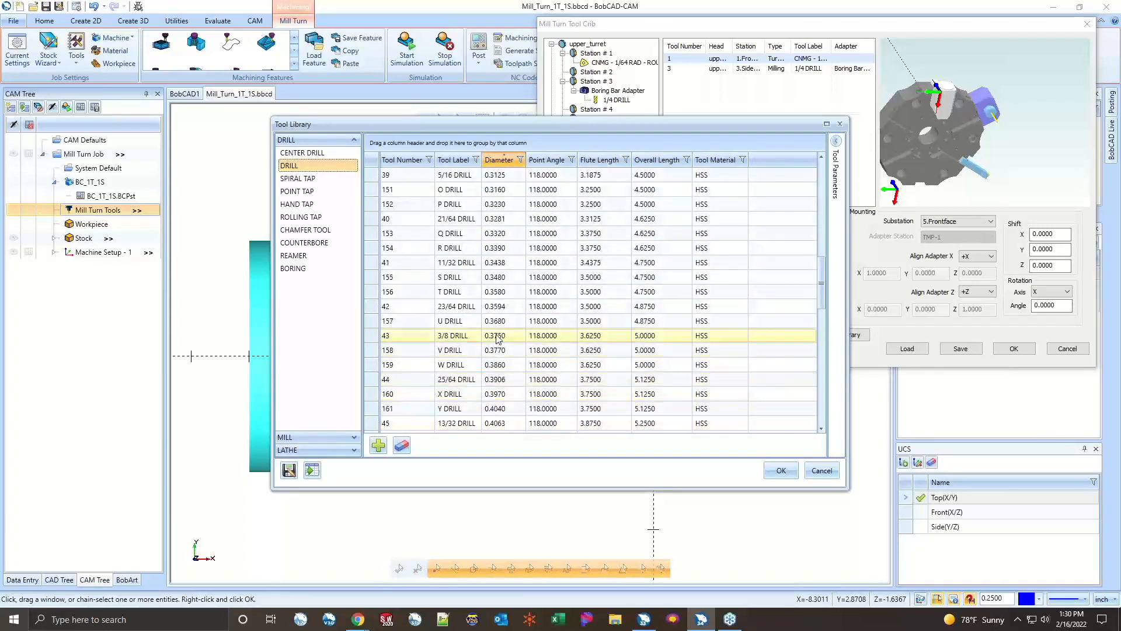
click(498, 338)
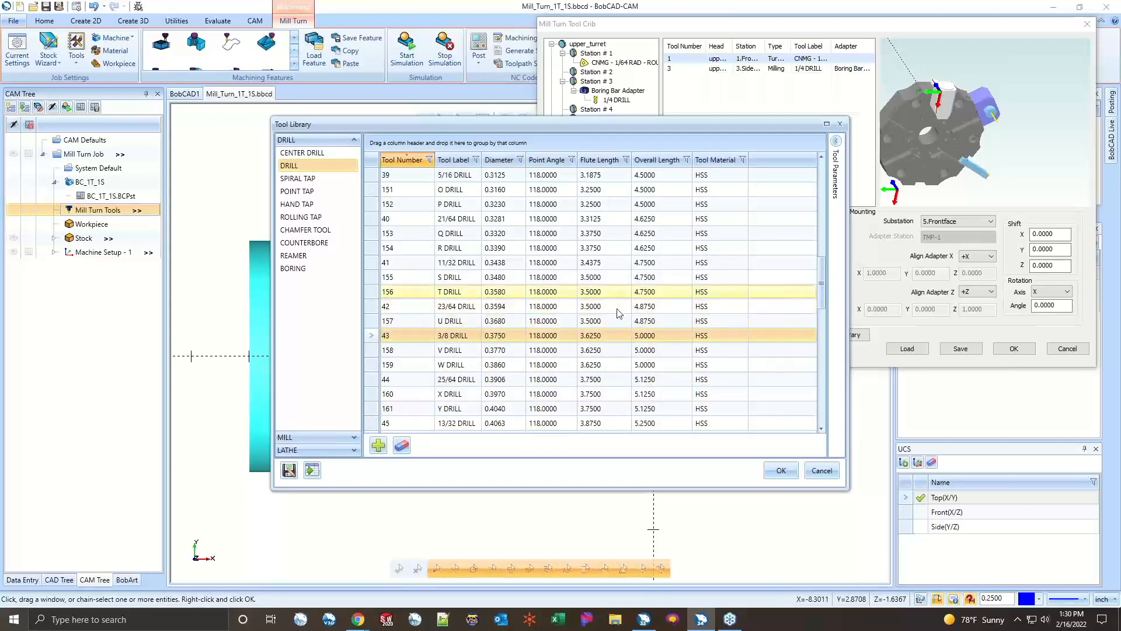
click(780, 471)
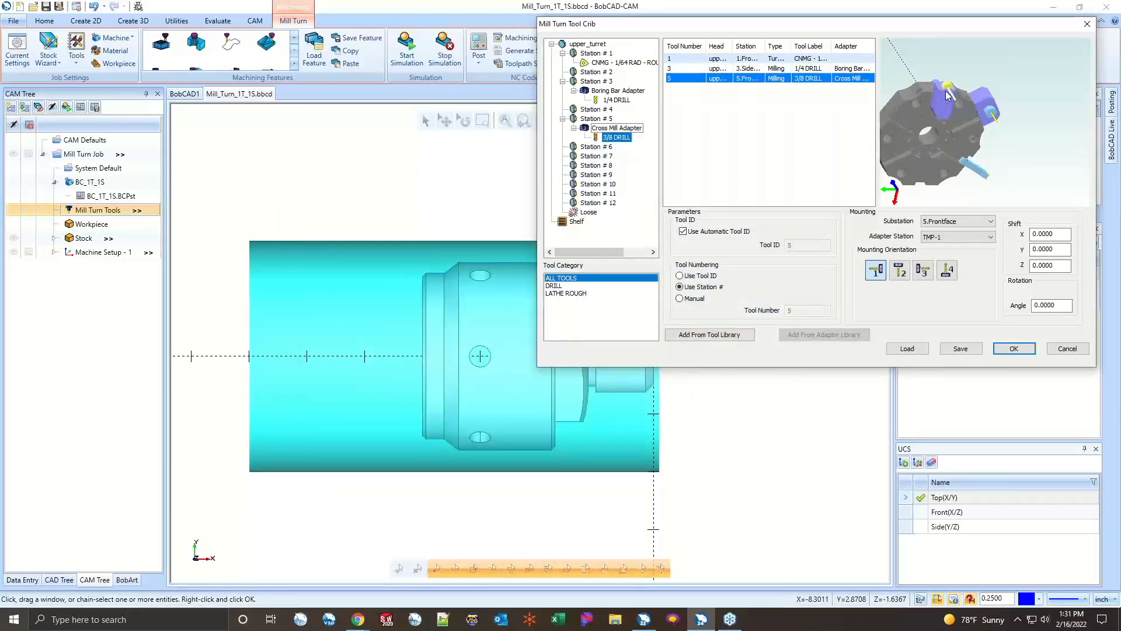
- Set the 3/8 DRILL to mounting orientation 2 and inspect its direction on the turret
drag(949, 98, 970, 115)
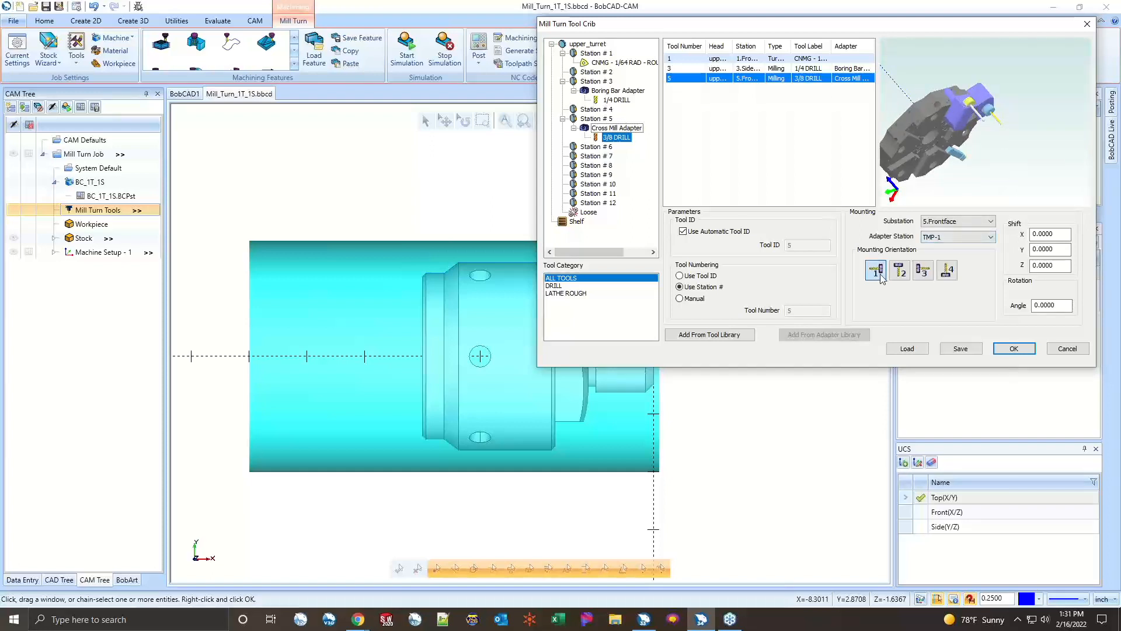
click(899, 270)
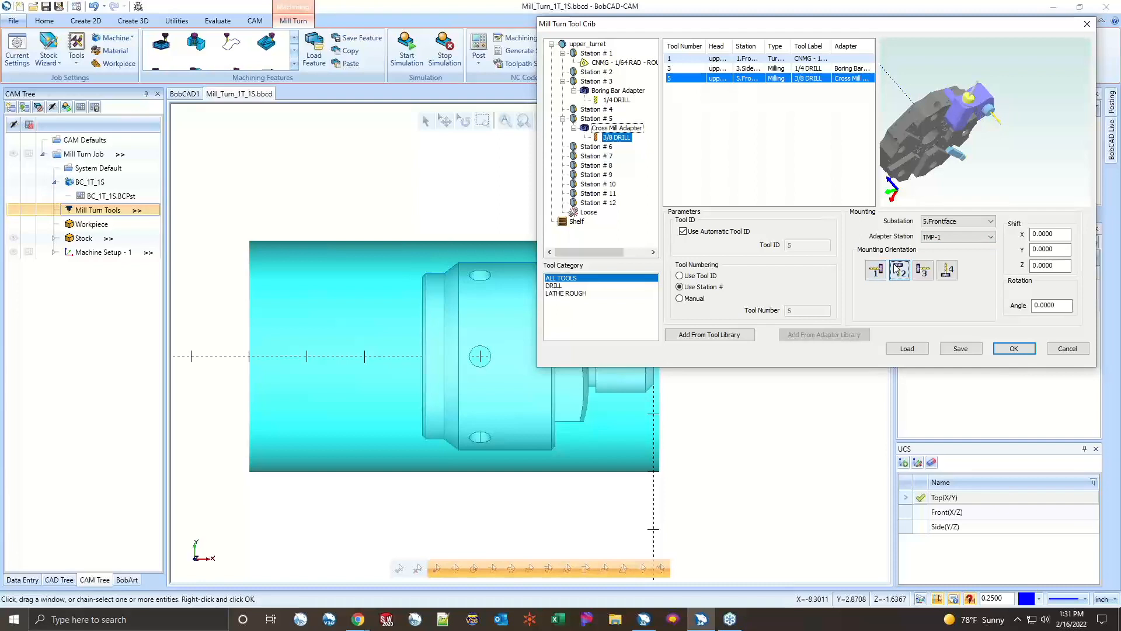
drag(1004, 126, 941, 98)
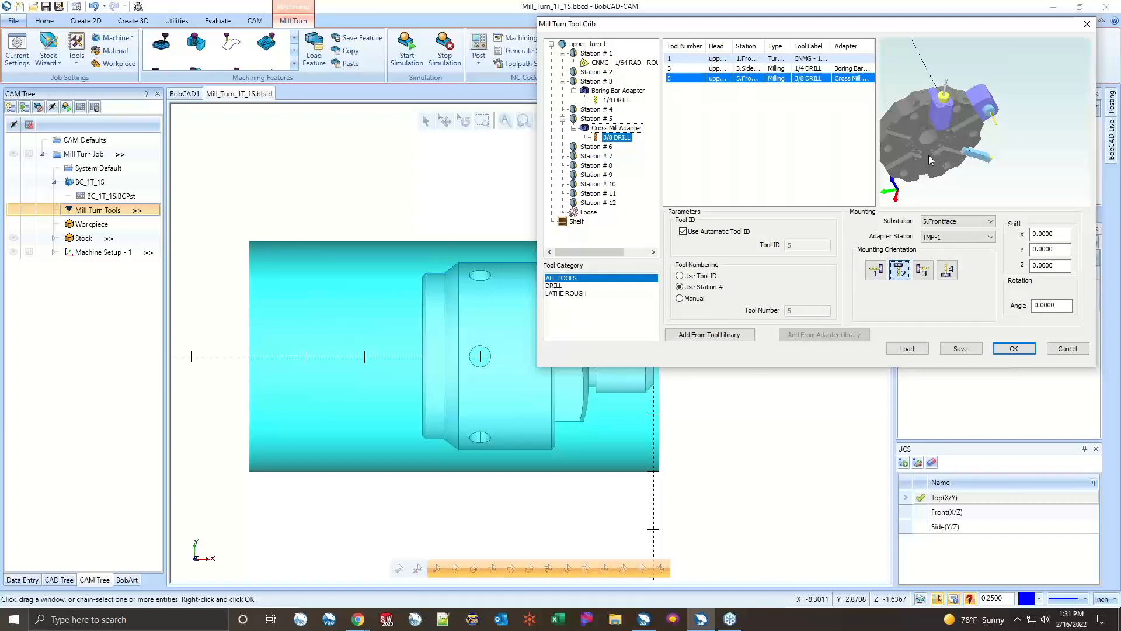
click(601, 150)
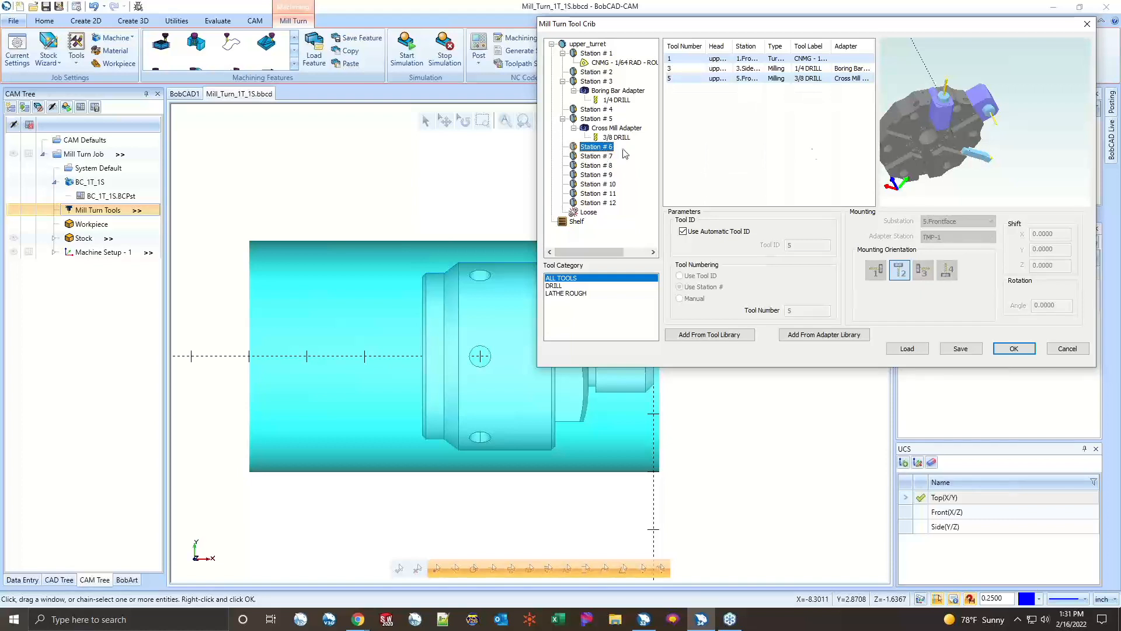
mouse_move(934, 123)
mouse_down()
mouse_move(961, 128)
mouse_move(930, 116)
mouse_move(902, 125)
mouse_move(894, 146)
mouse_move(912, 118)
mouse_move(935, 133)
mouse_up()
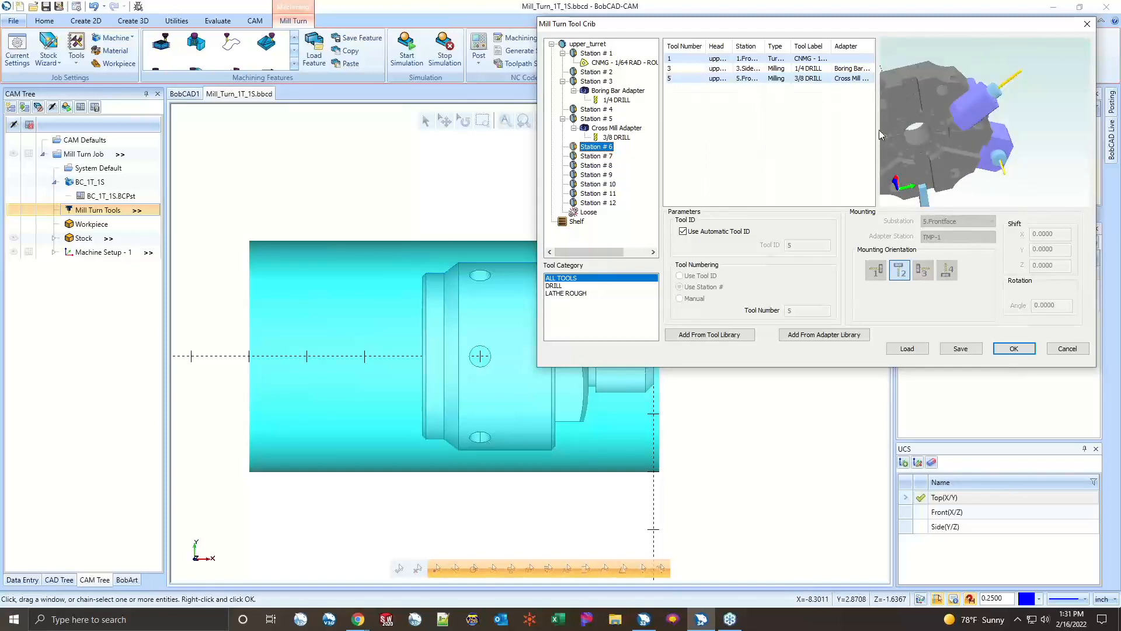
- Add the Face Milling Adapter from the VDI adapters to Station # 8 and check its placement on the turret
click(608, 166)
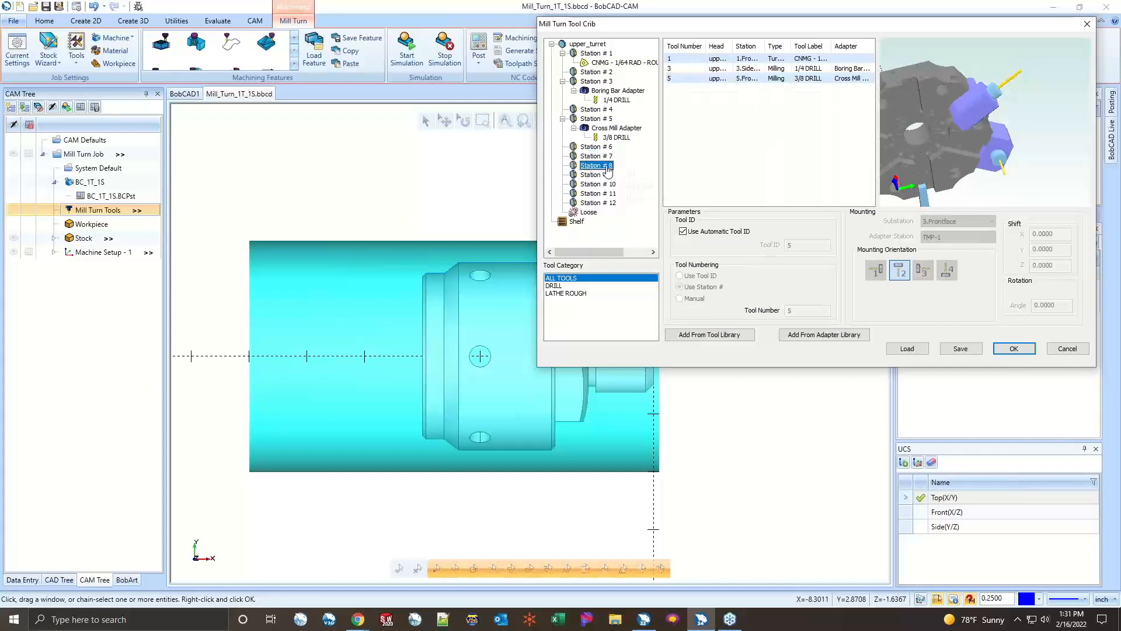
right_click(607, 168)
click(641, 173)
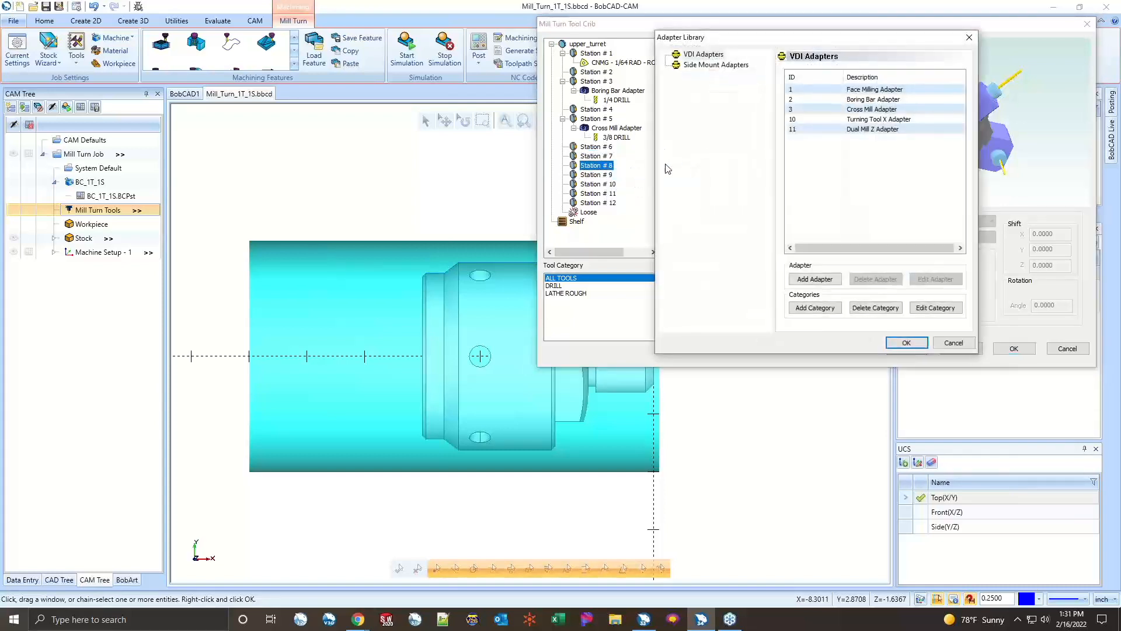
click(869, 91)
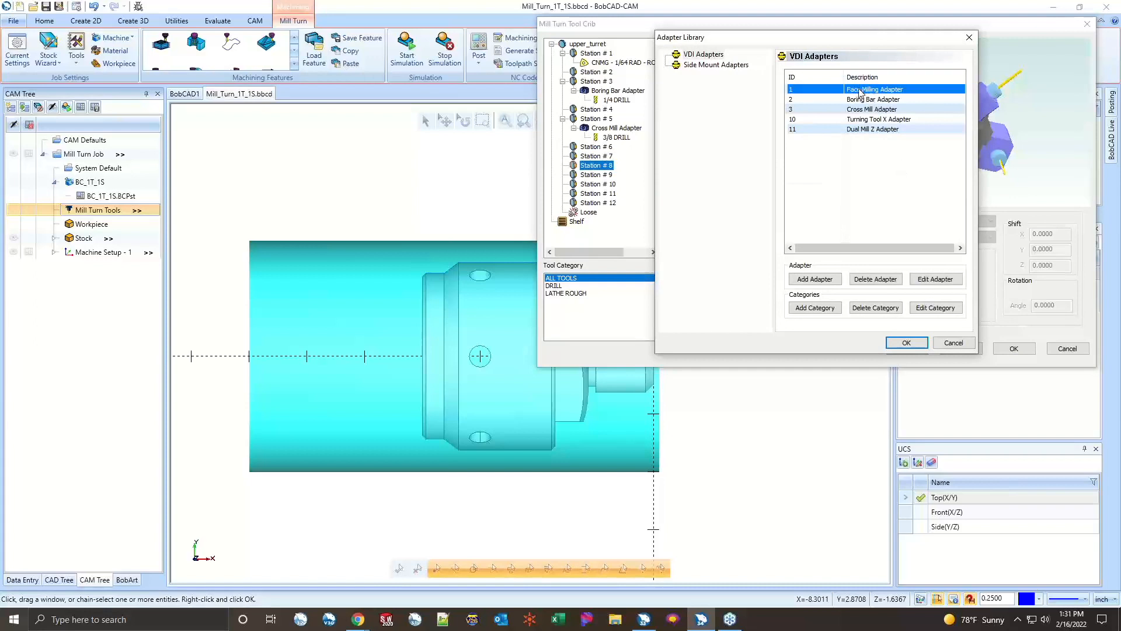
click(915, 341)
scroll(950, 107, up, 3)
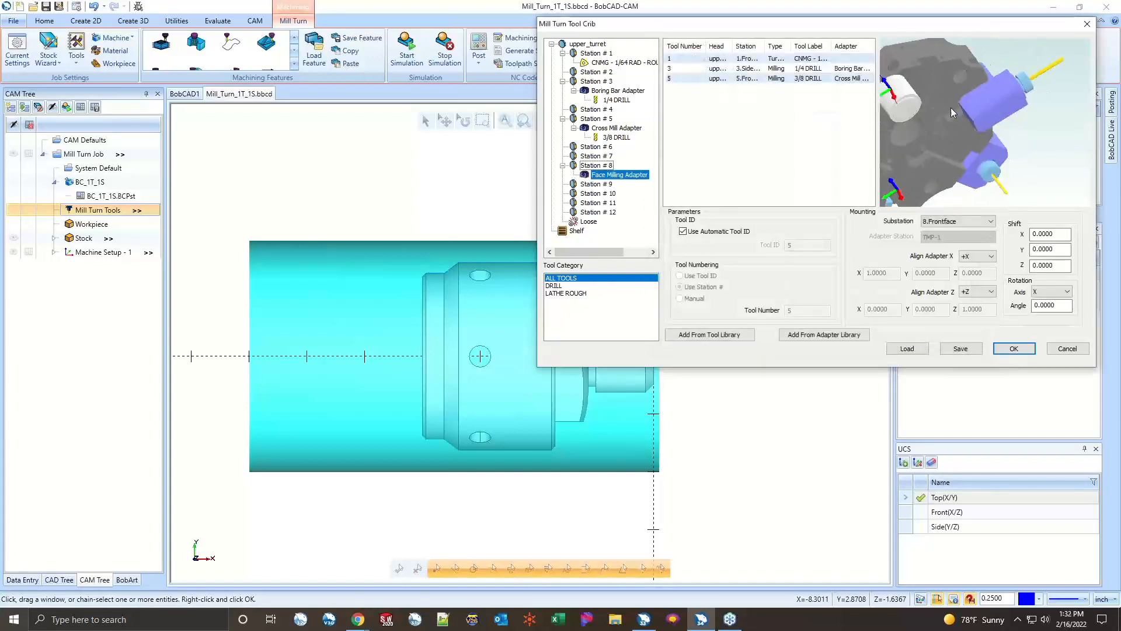
scroll(963, 107, down, 2)
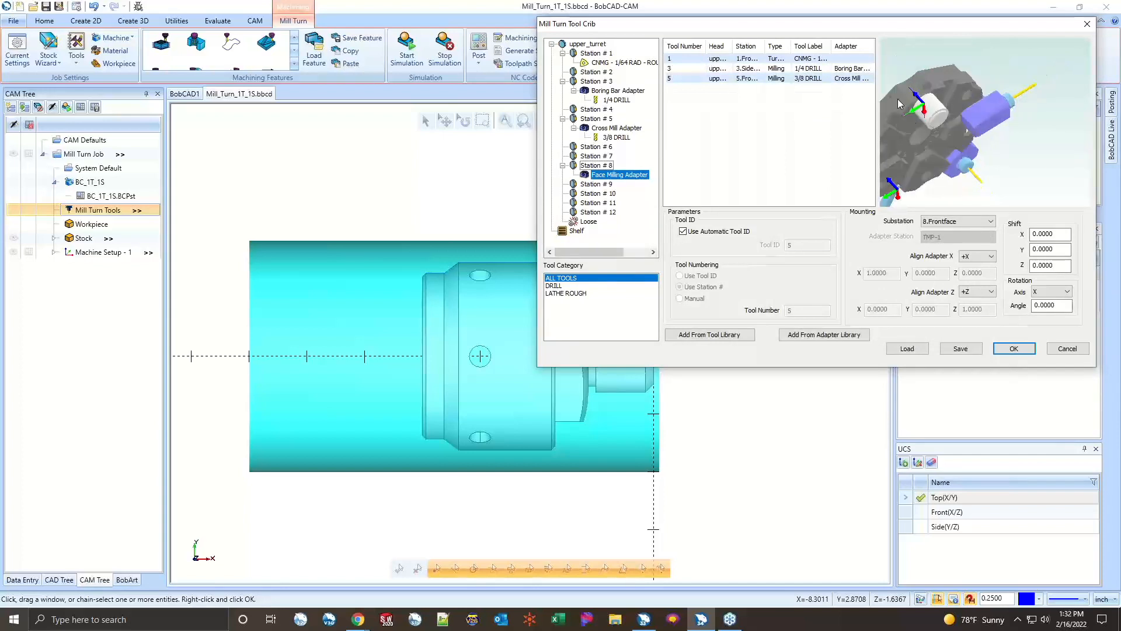
scroll(938, 114, down, 2)
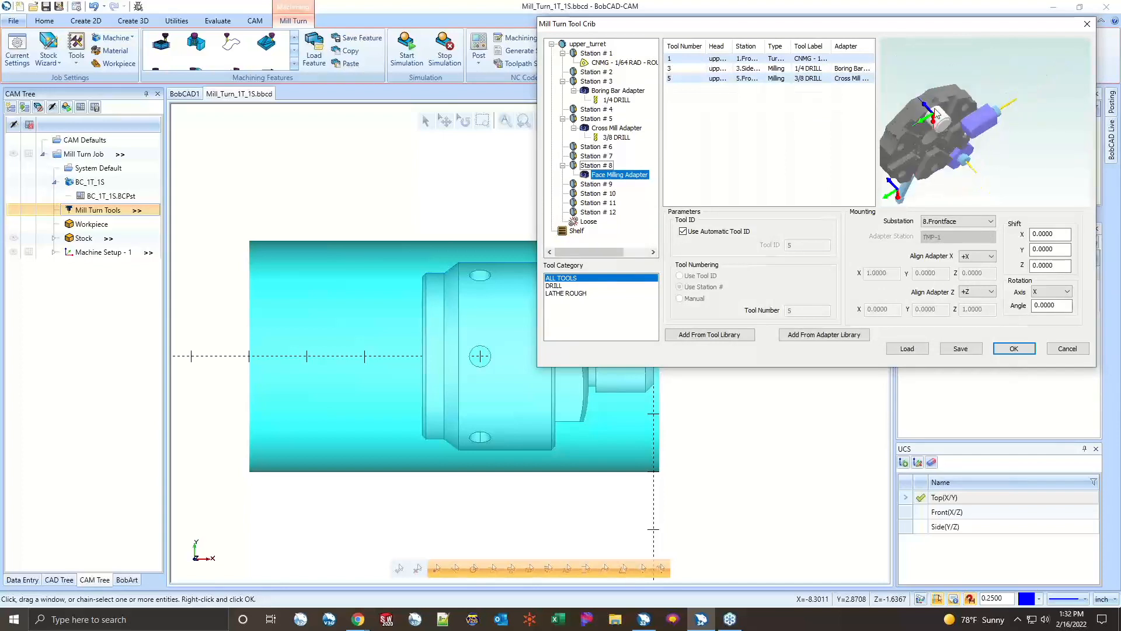
- Add the 1/2 FLAT ROUGH ENDMILL - LONG to the Face Milling Adapter, sorting the rough endmills by diameter to locate it
mouse_move(598, 175)
mouse_down()
mouse_move(587, 198)
mouse_move(598, 170)
mouse_up()
click(612, 176)
right_click(611, 178)
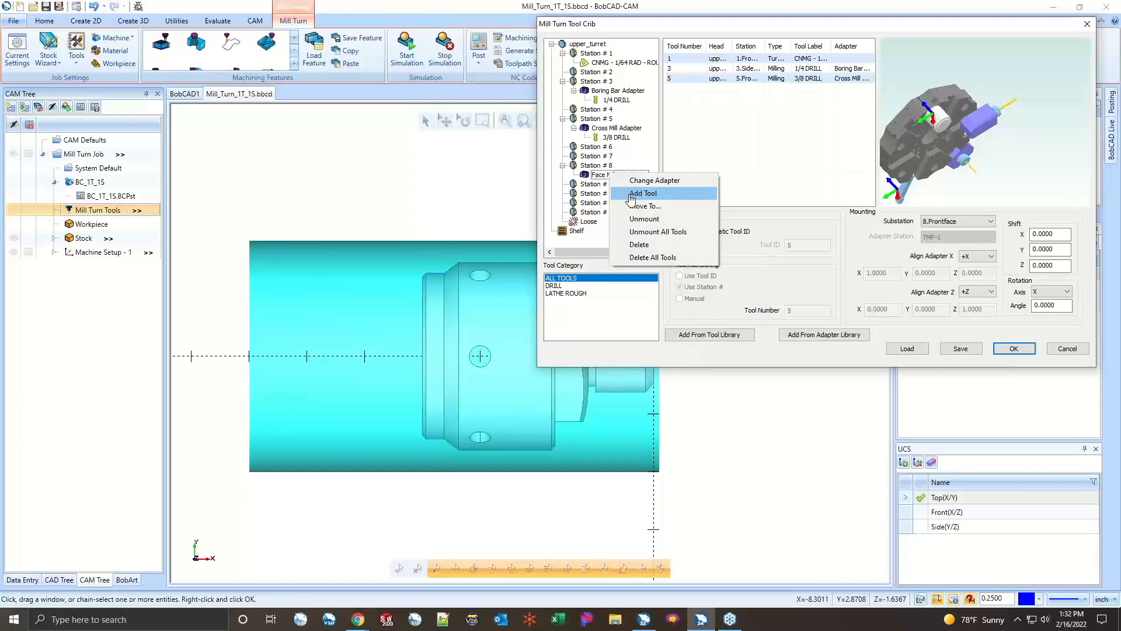
click(630, 194)
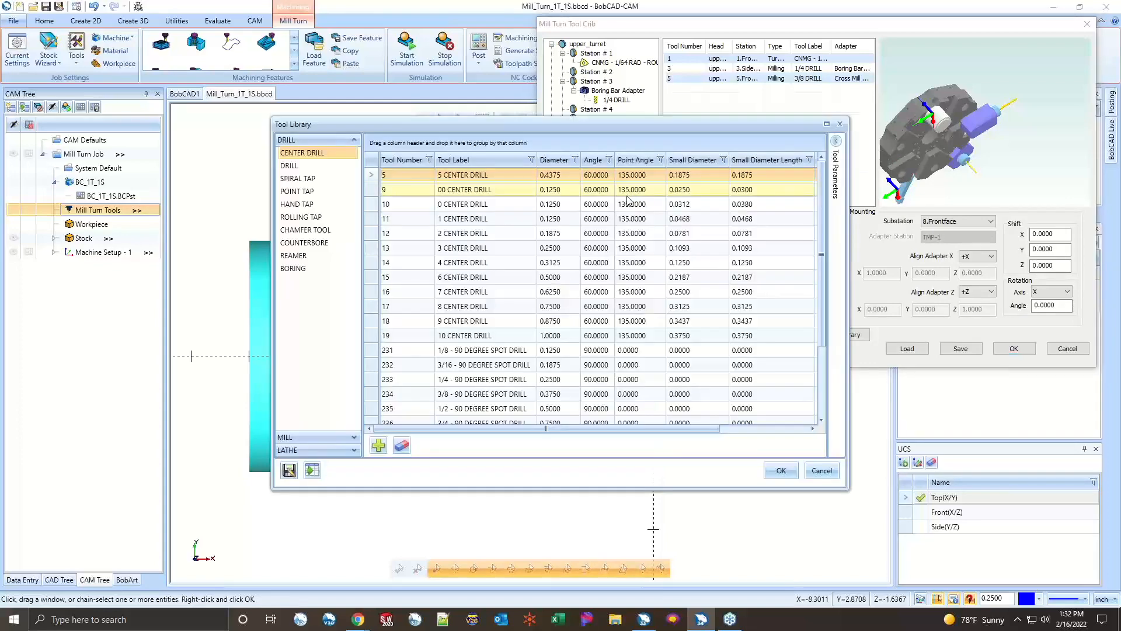
click(345, 435)
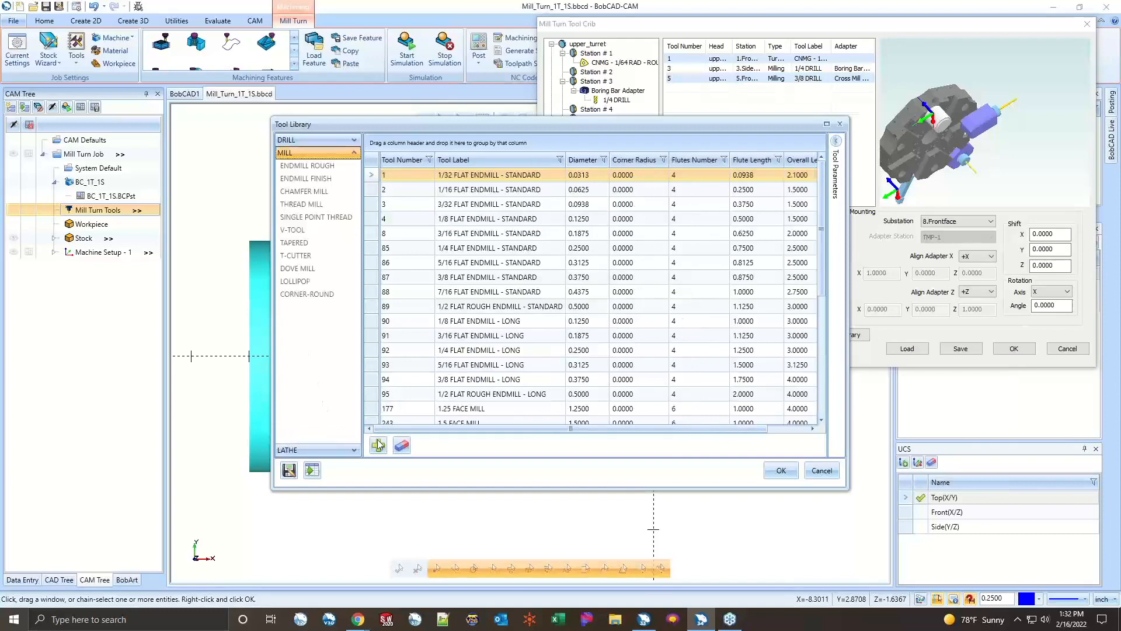
click(327, 165)
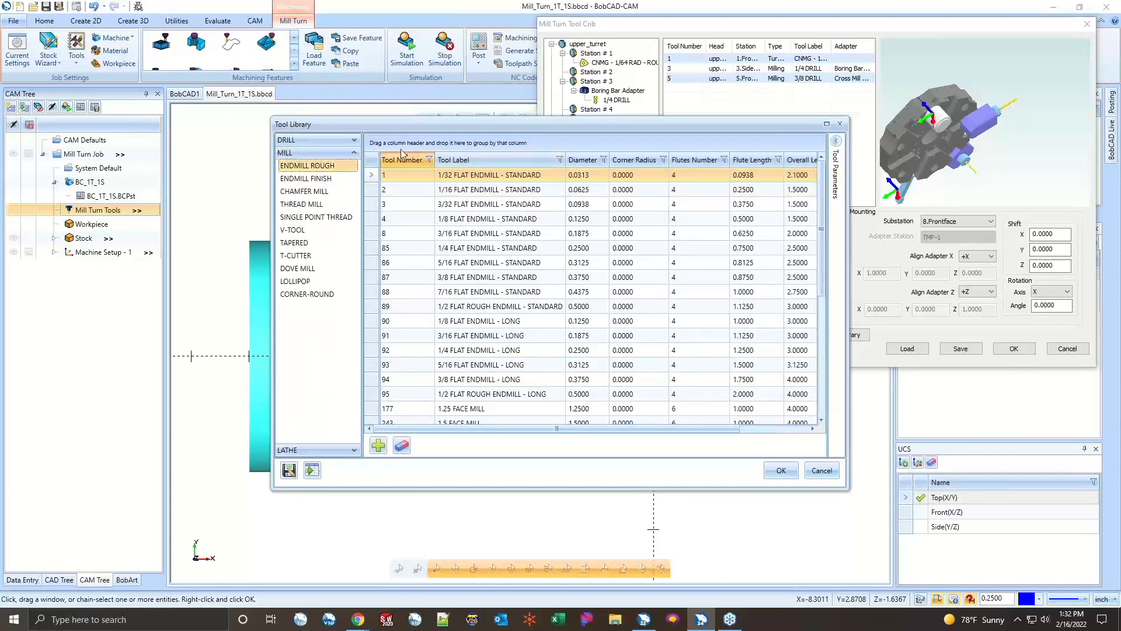
click(594, 160)
scroll(576, 286, down, 2)
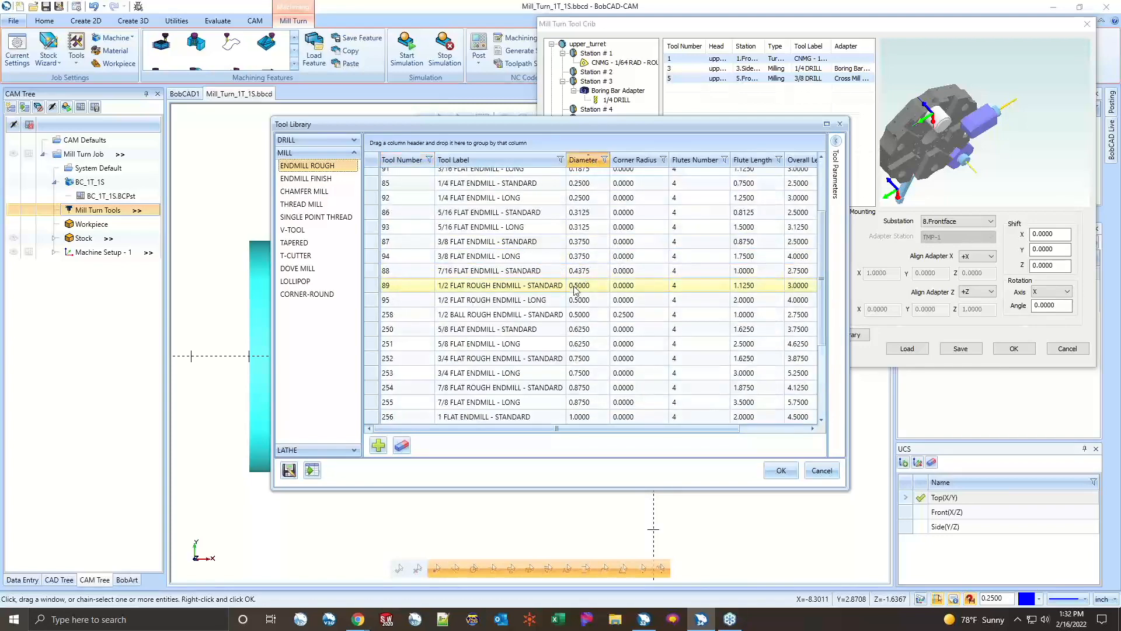
scroll(575, 286, up, 1)
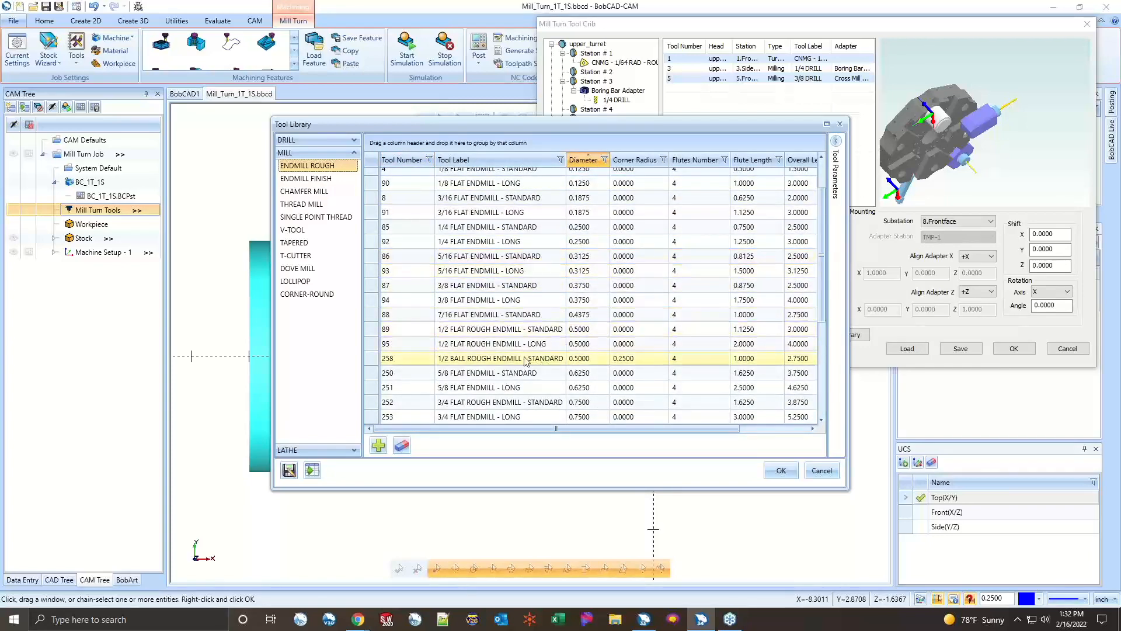
click(447, 345)
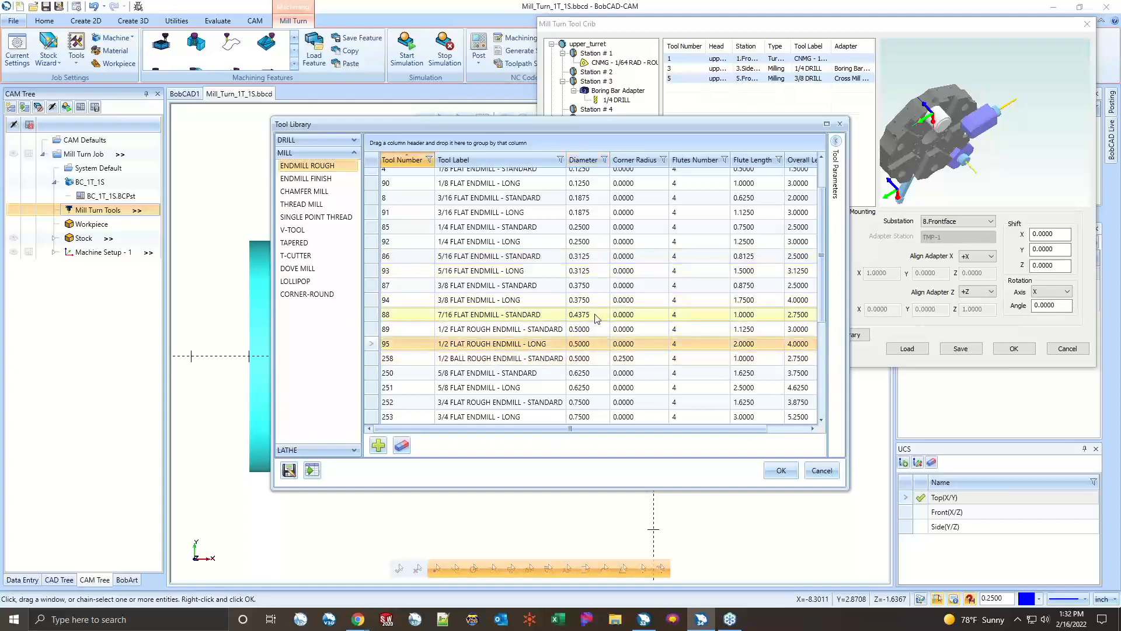
click(776, 470)
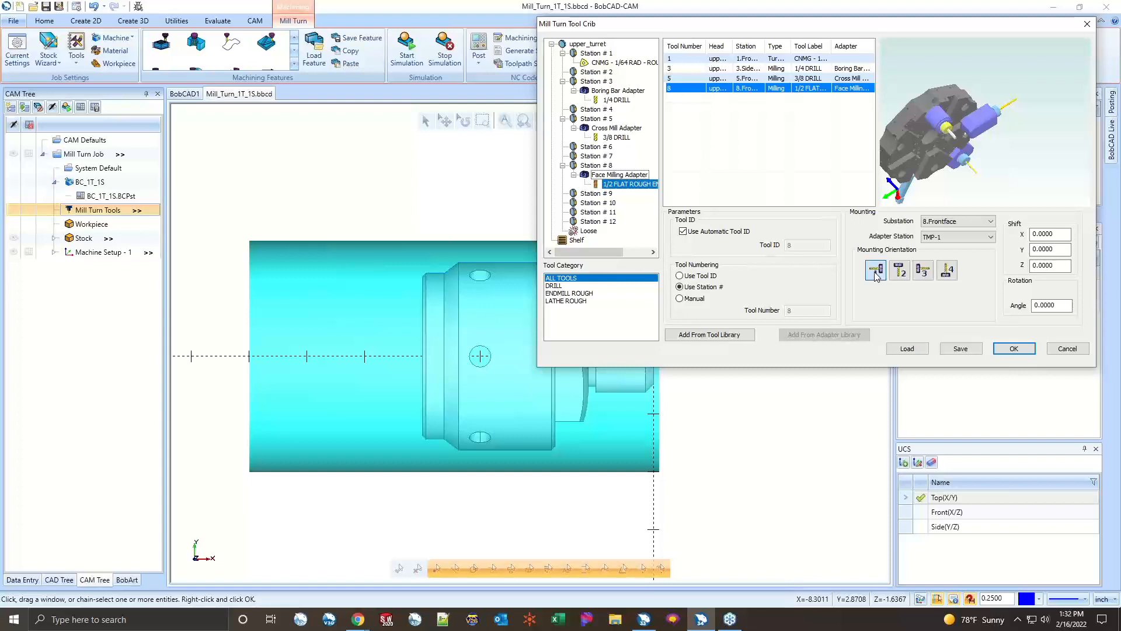
- Open the tool library for Station # 11 and list the lathe groove tools
drag(875, 29, 969, 90)
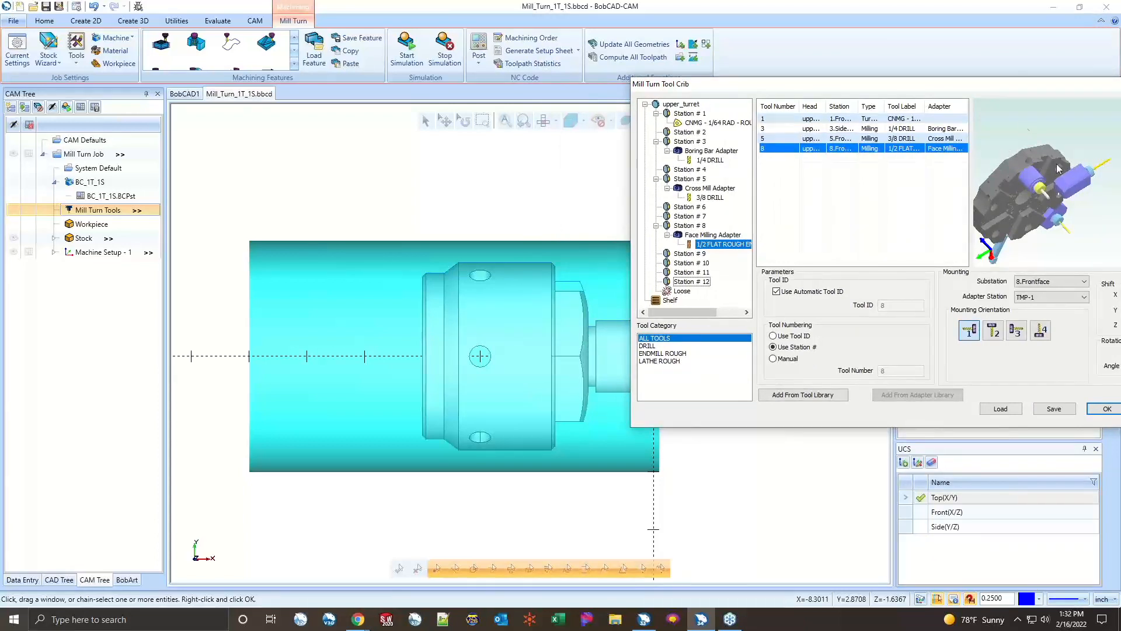
drag(1040, 203, 1060, 157)
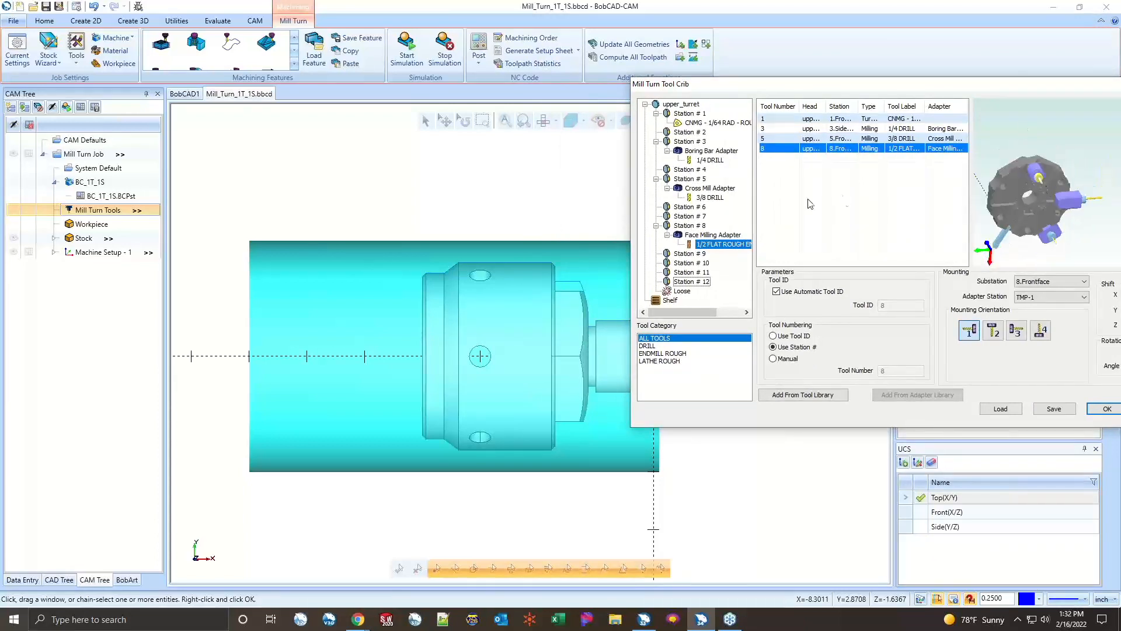
click(690, 272)
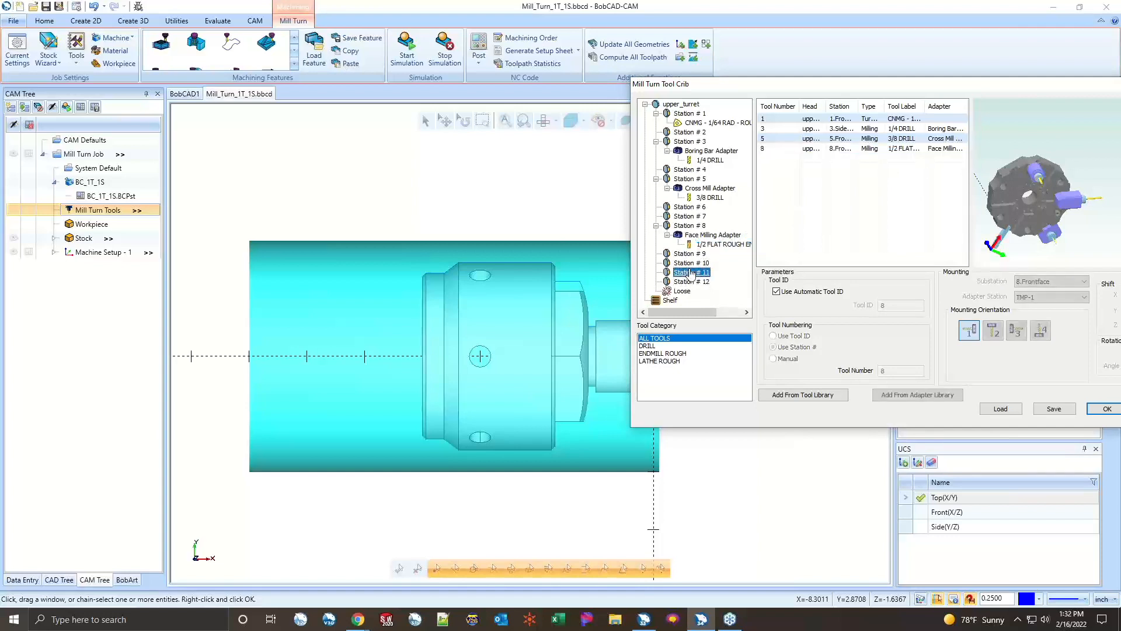
ctrl+click(703, 282)
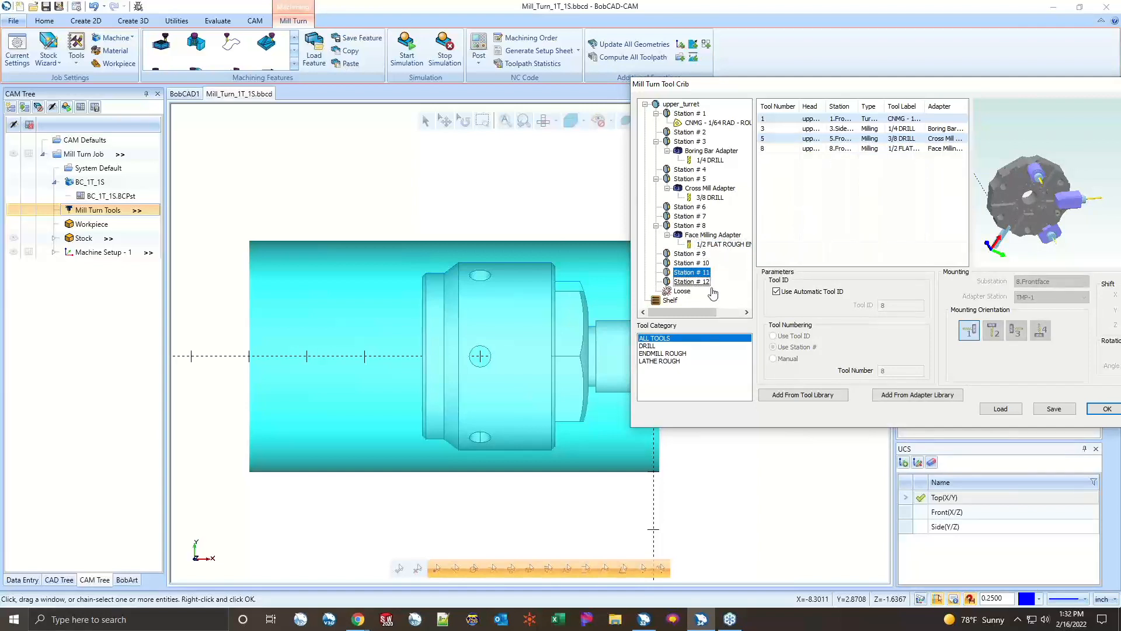
click(700, 254)
click(702, 264)
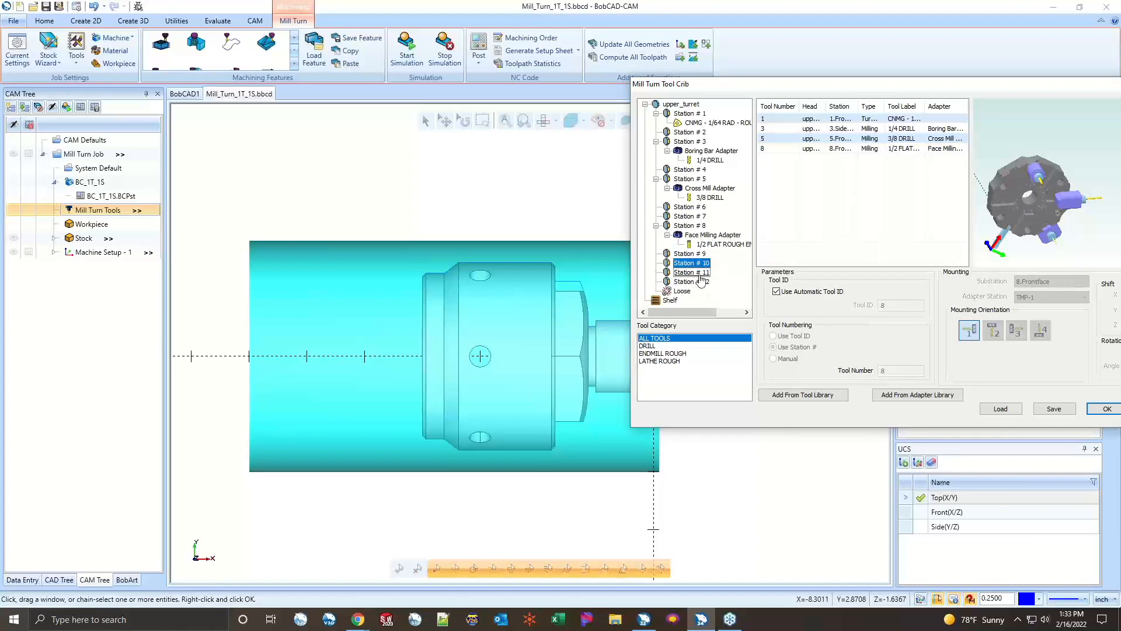
right_click(698, 273)
click(738, 296)
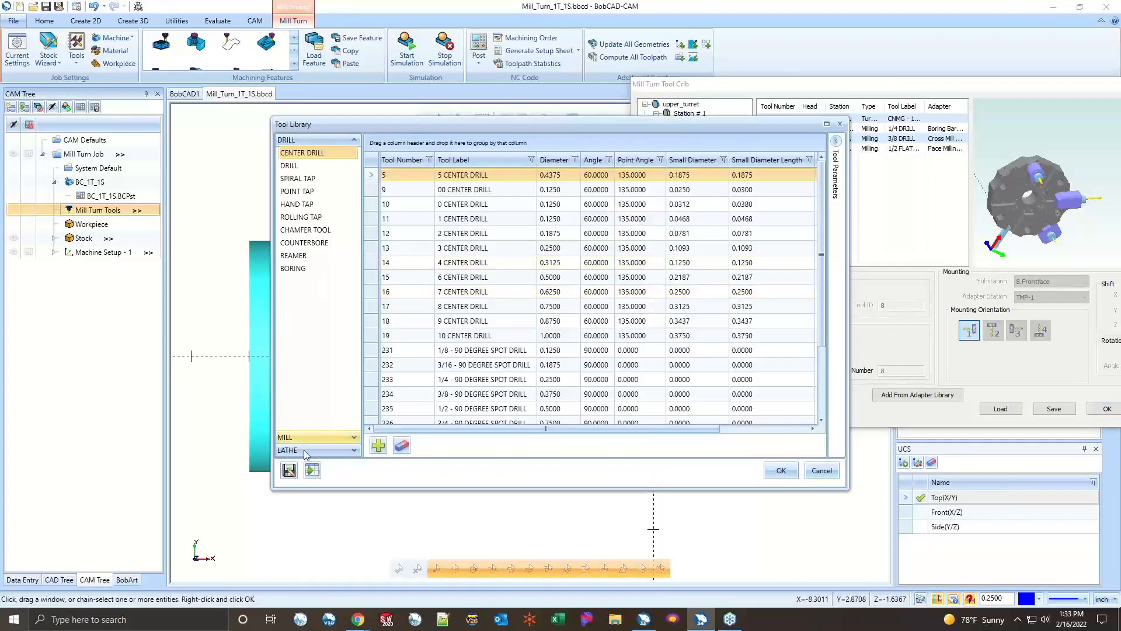
click(305, 451)
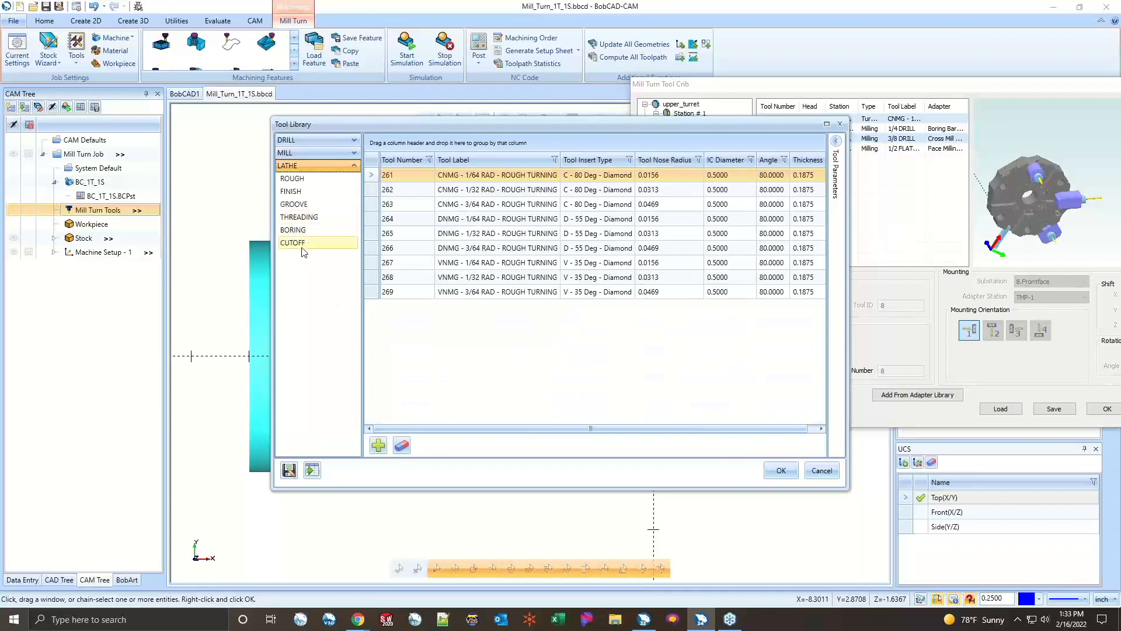
click(318, 206)
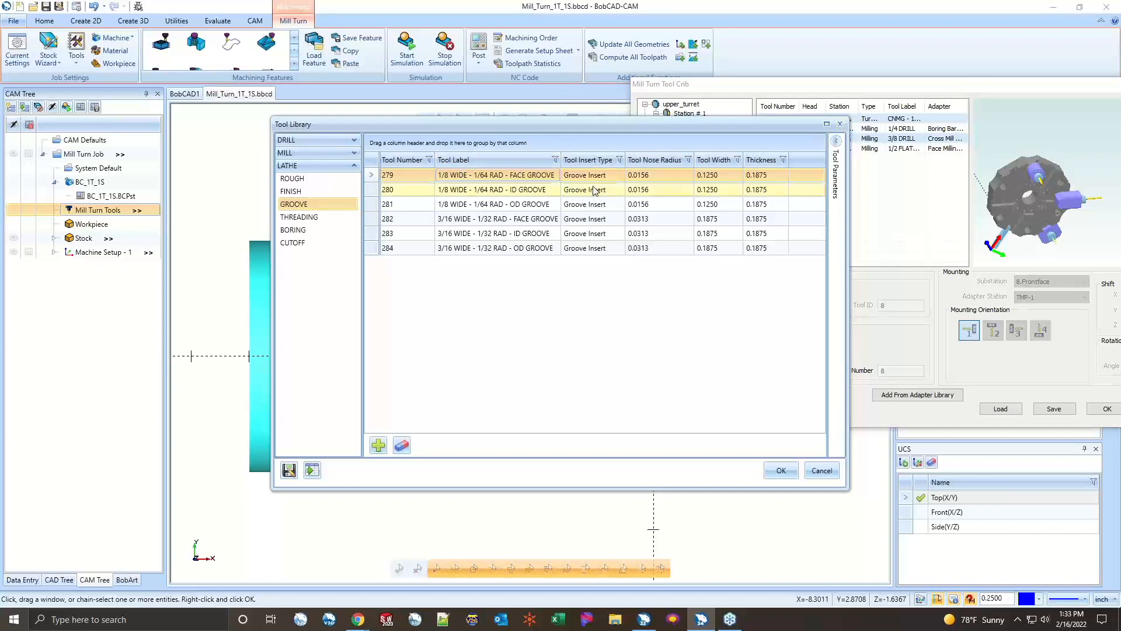
- Compare the groove tools' parameters and holders, and select the 1/8 WIDE - 1/64 RAD - OD GROOVE tool
click(836, 141)
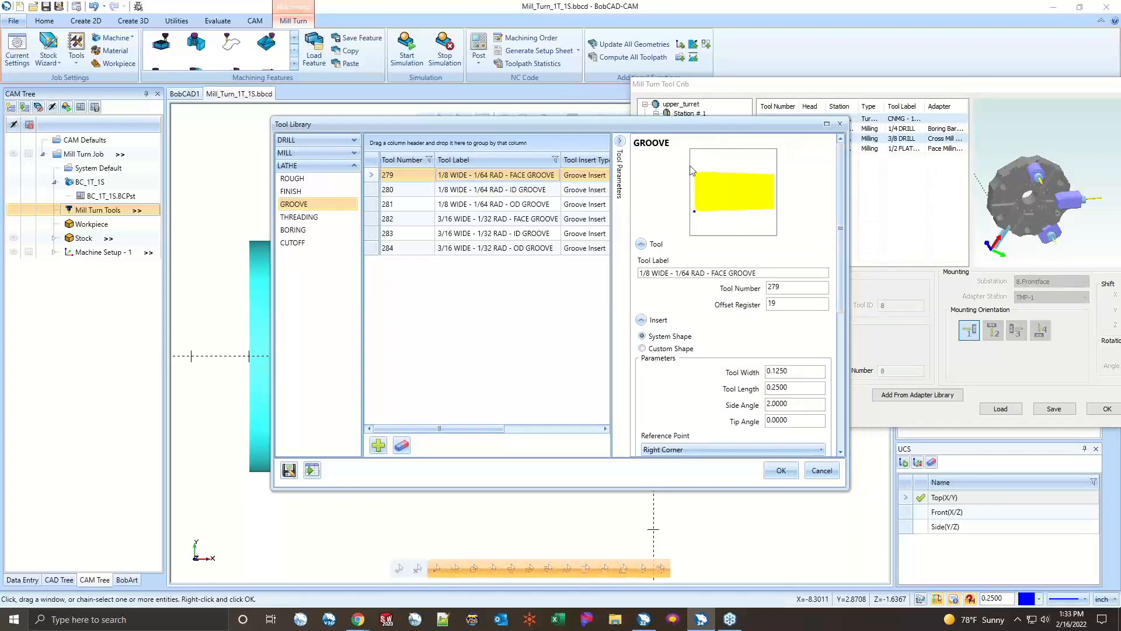
scroll(679, 187, down, 5)
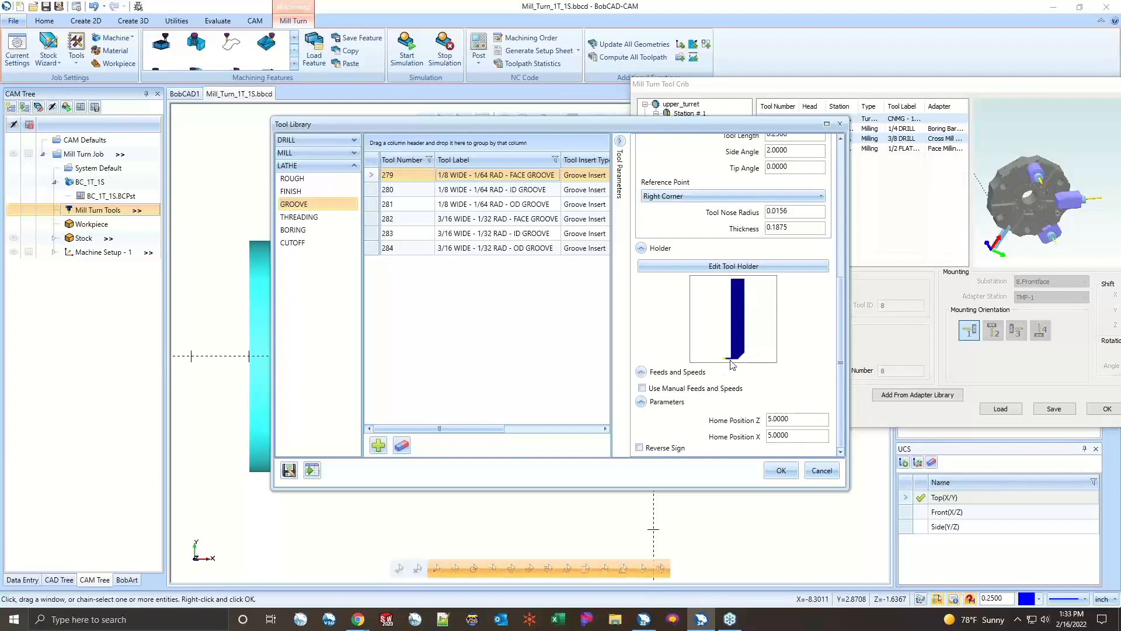
click(515, 205)
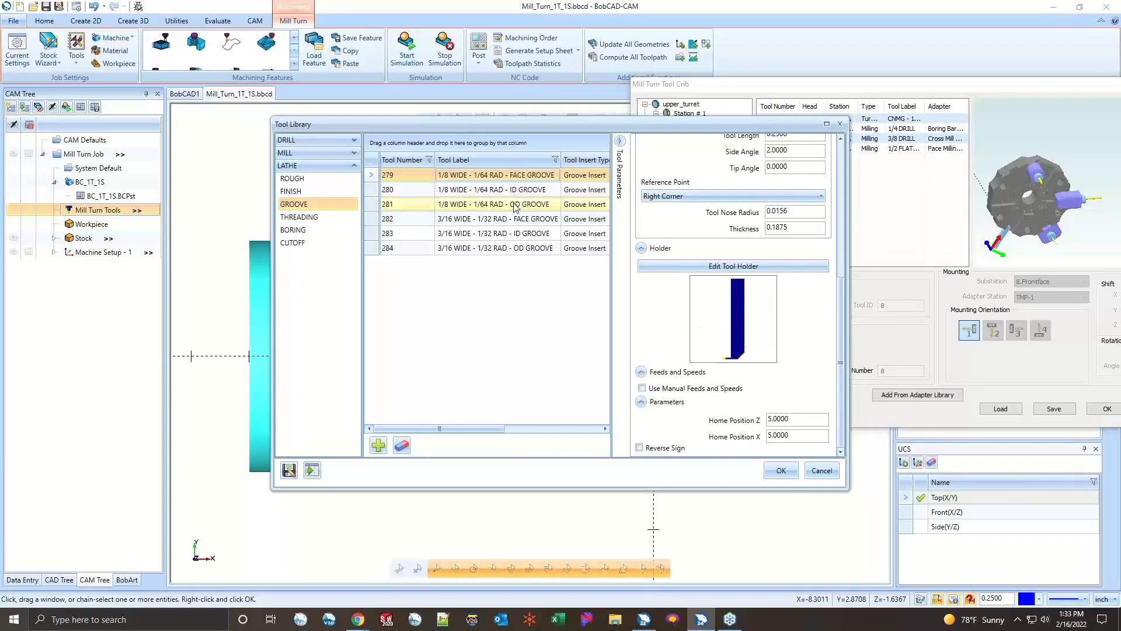
scroll(712, 244, down, 5)
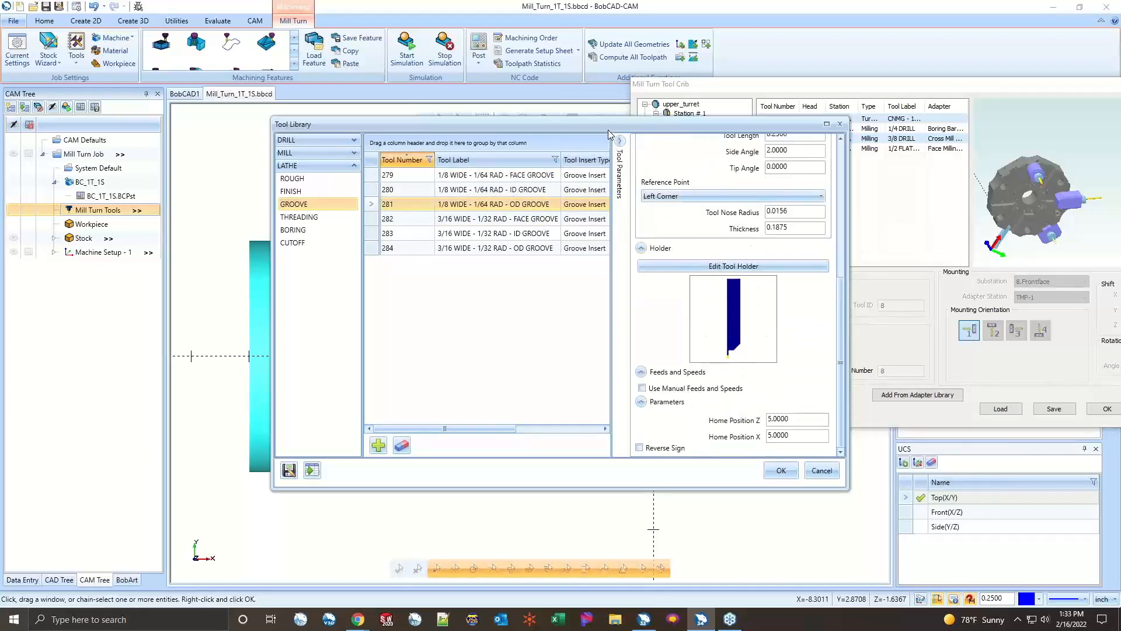
drag(610, 125, 976, 107)
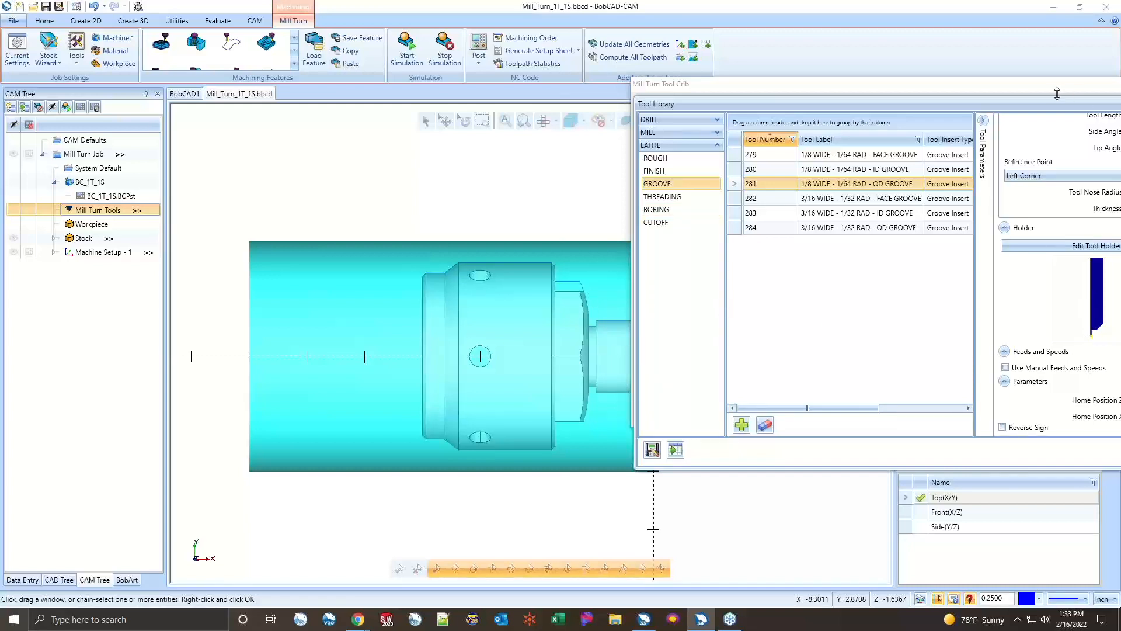
drag(1028, 109, 772, 85)
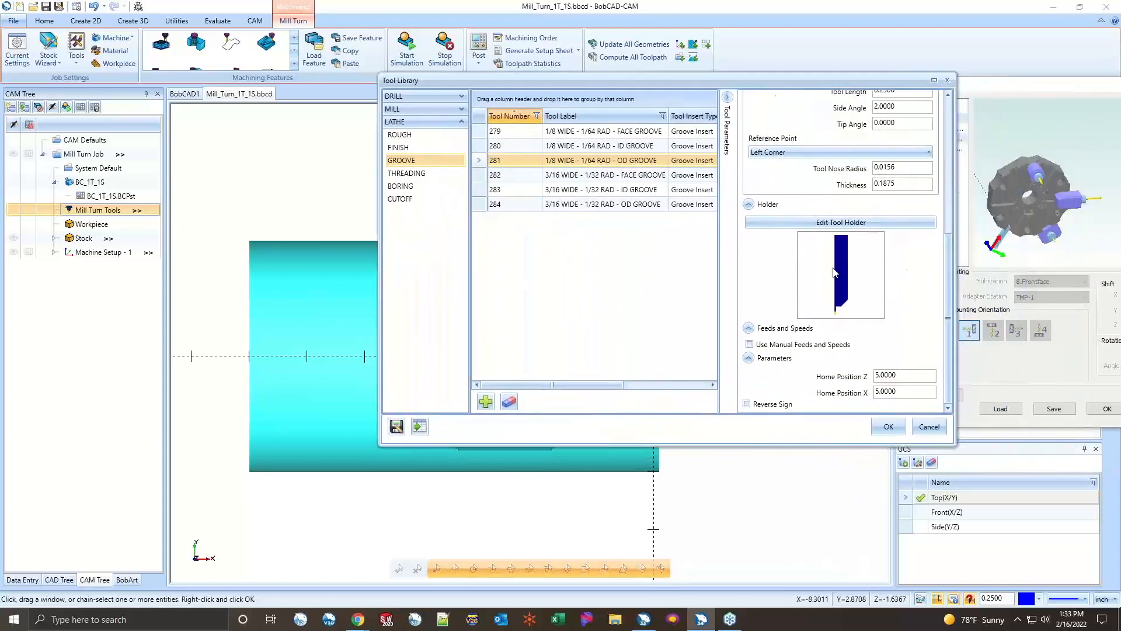
- Preview the straight holder shape, return to the original offset shape, and add the OD groove tool to Station # 11
click(829, 223)
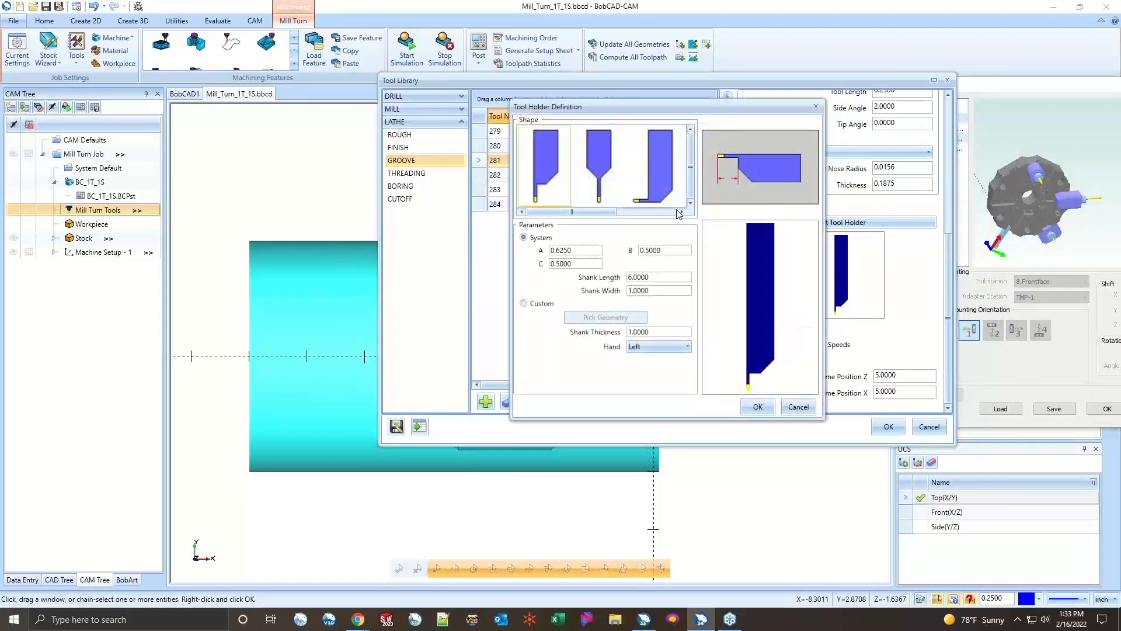
click(594, 179)
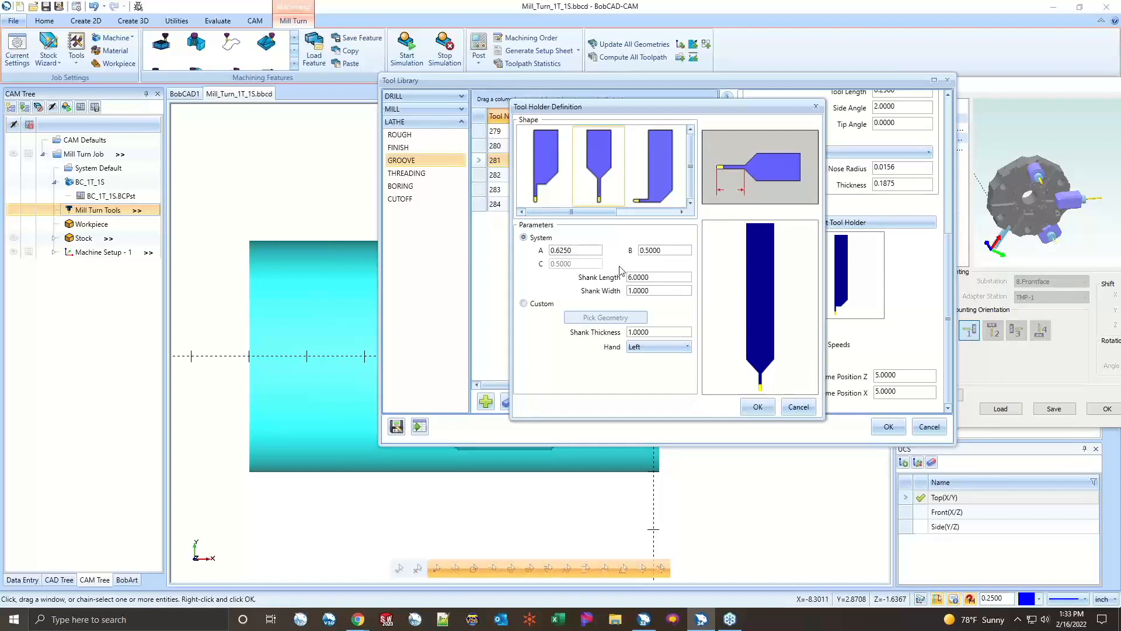
click(547, 187)
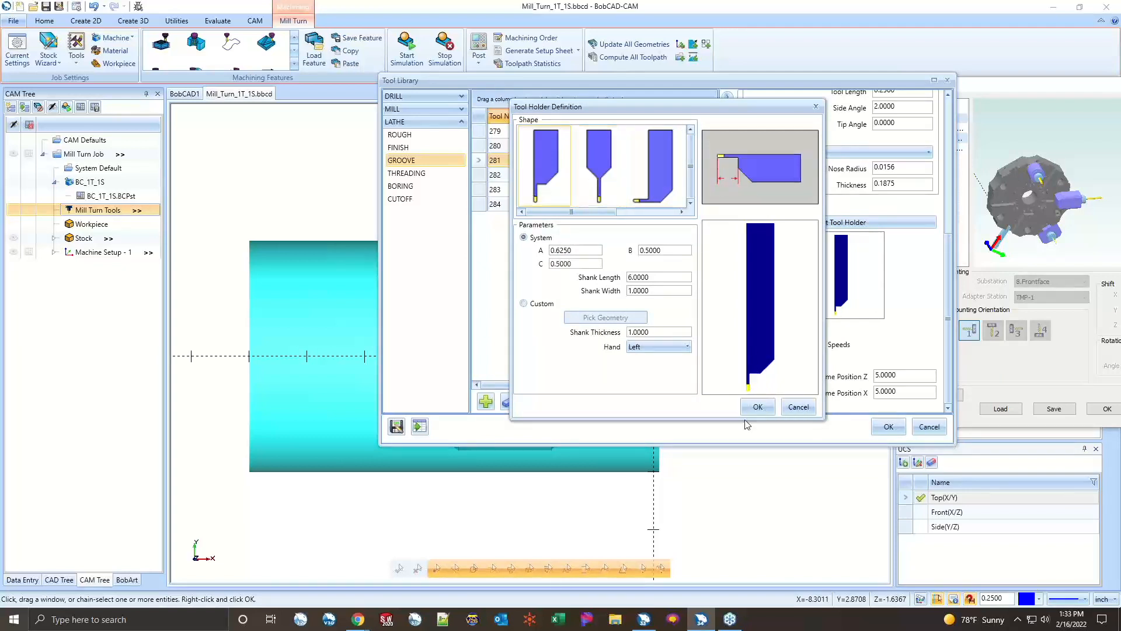
click(755, 405)
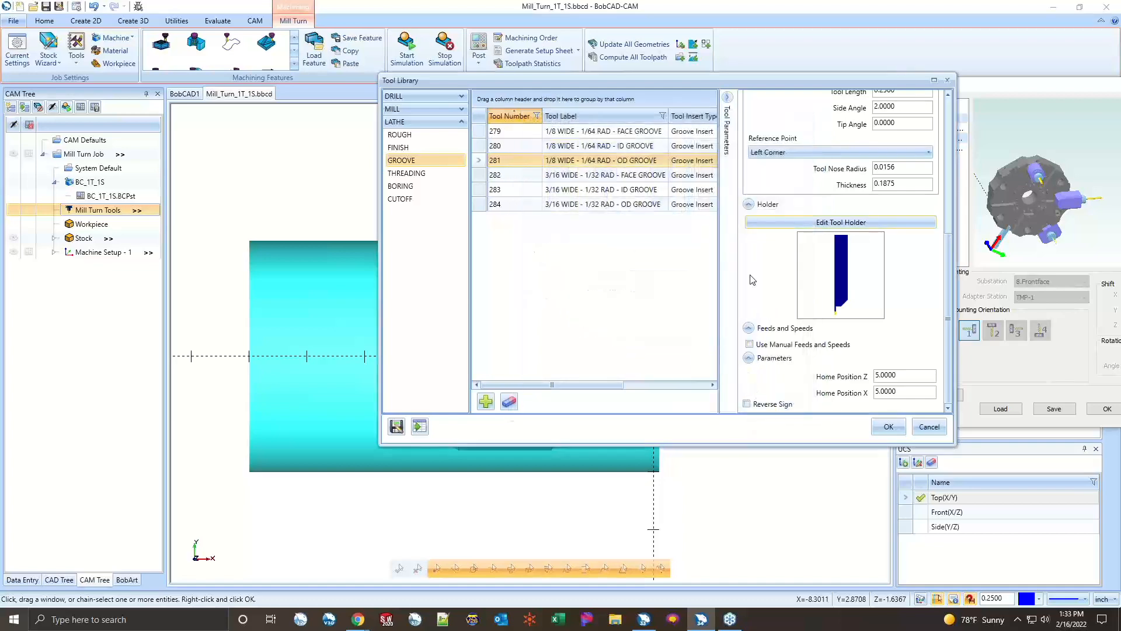
click(882, 430)
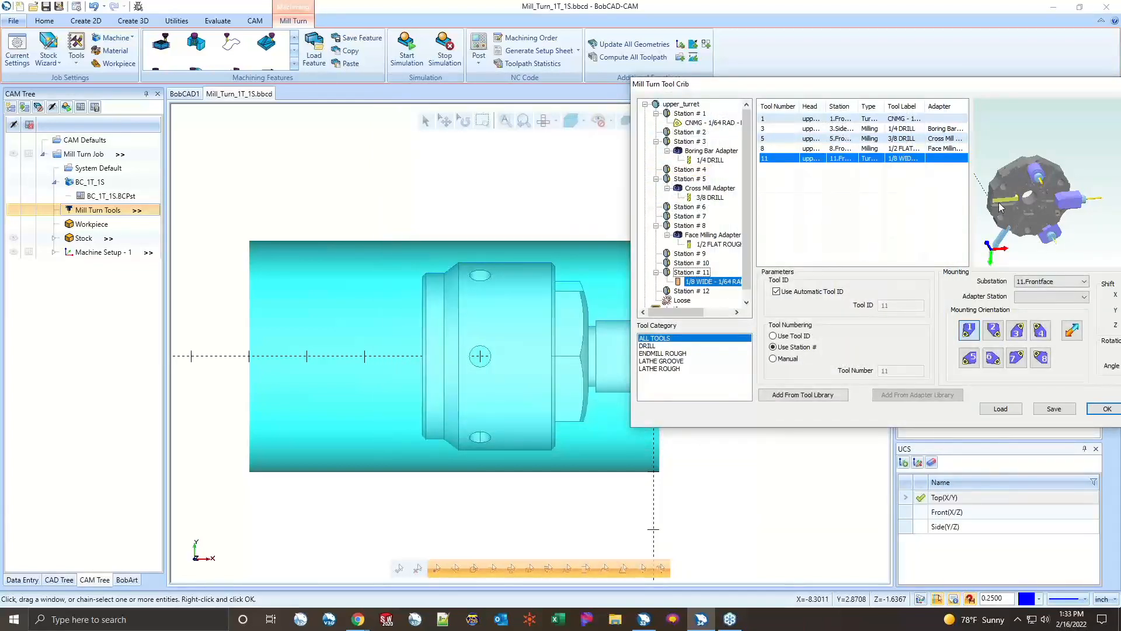
- Set the groove tool's X shift to -5 and inspect how it sits on the turret
drag(1028, 92, 705, 129)
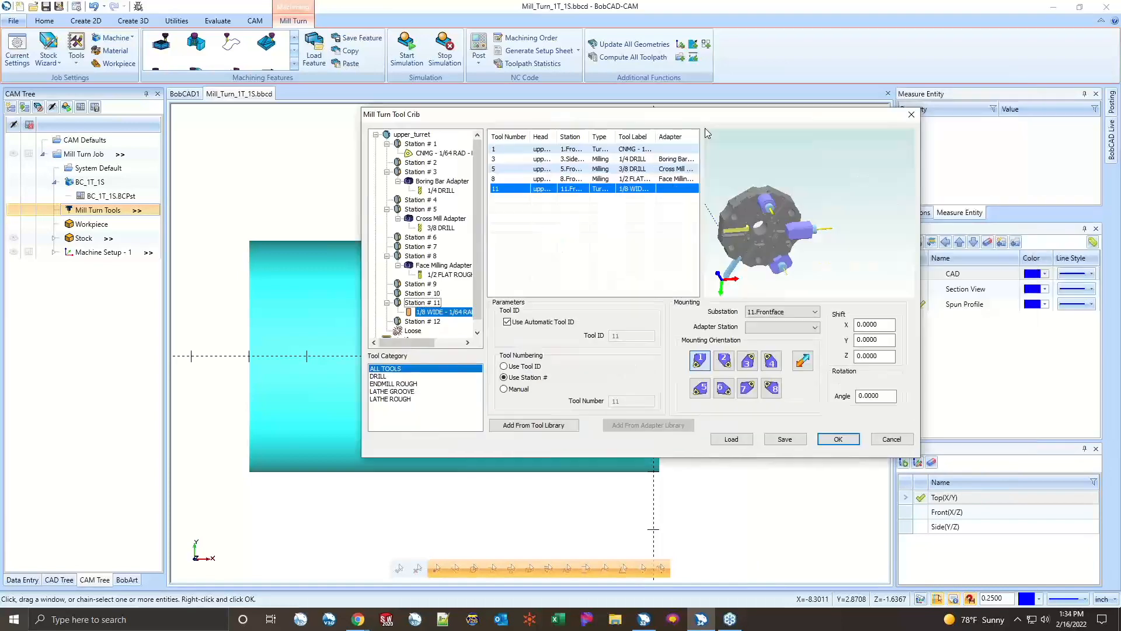
double_click(831, 331)
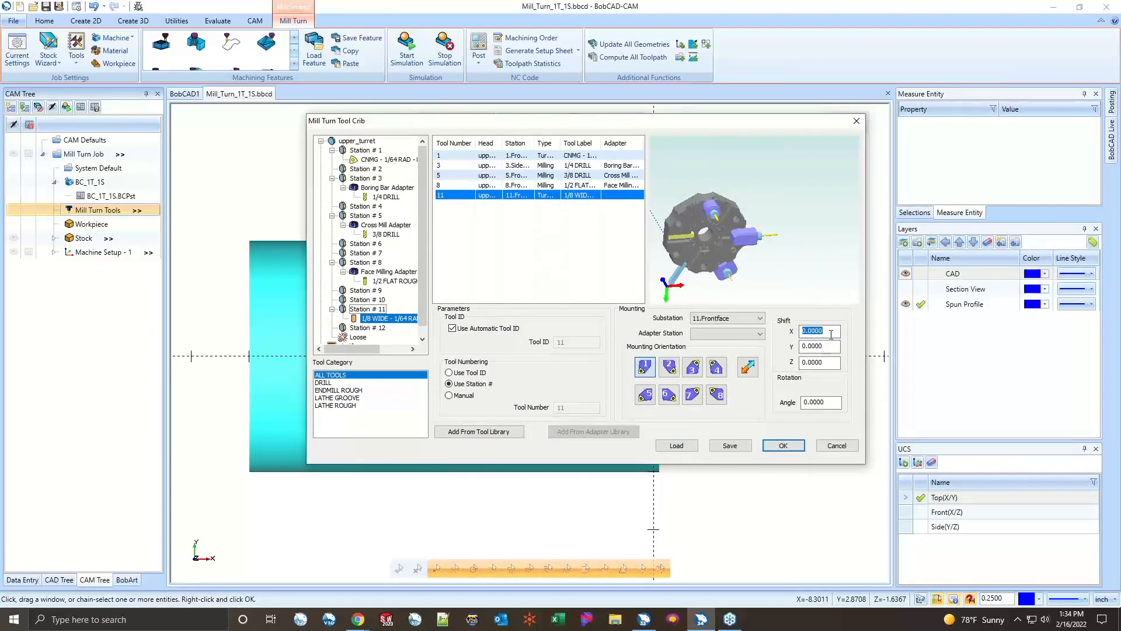
text(-5)
key(Tab)
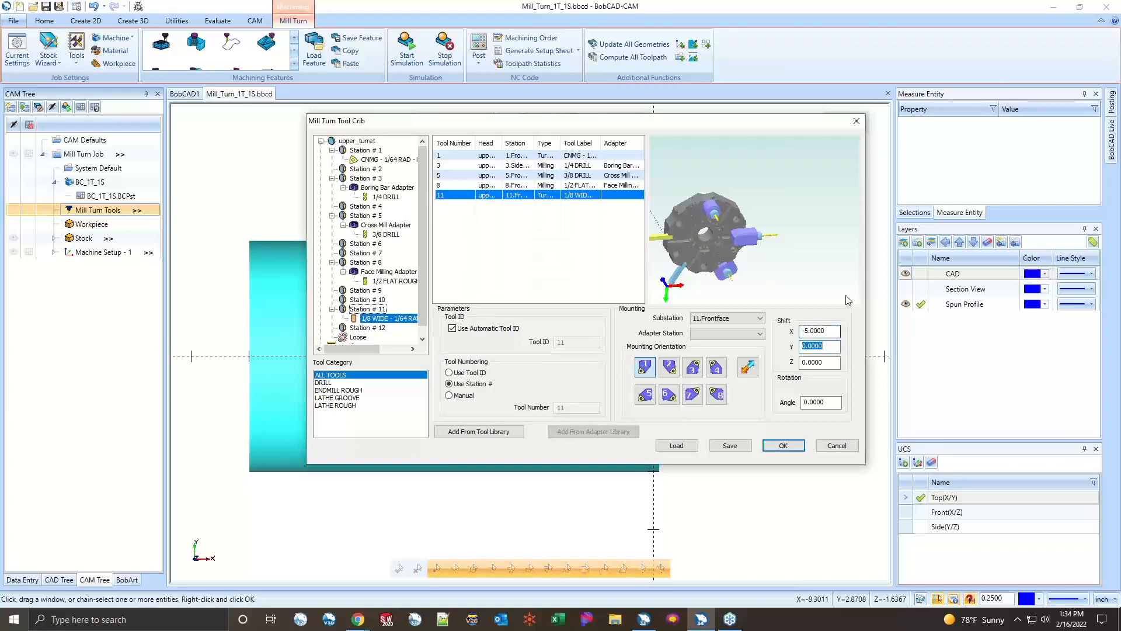
middle_drag(703, 225, 808, 236)
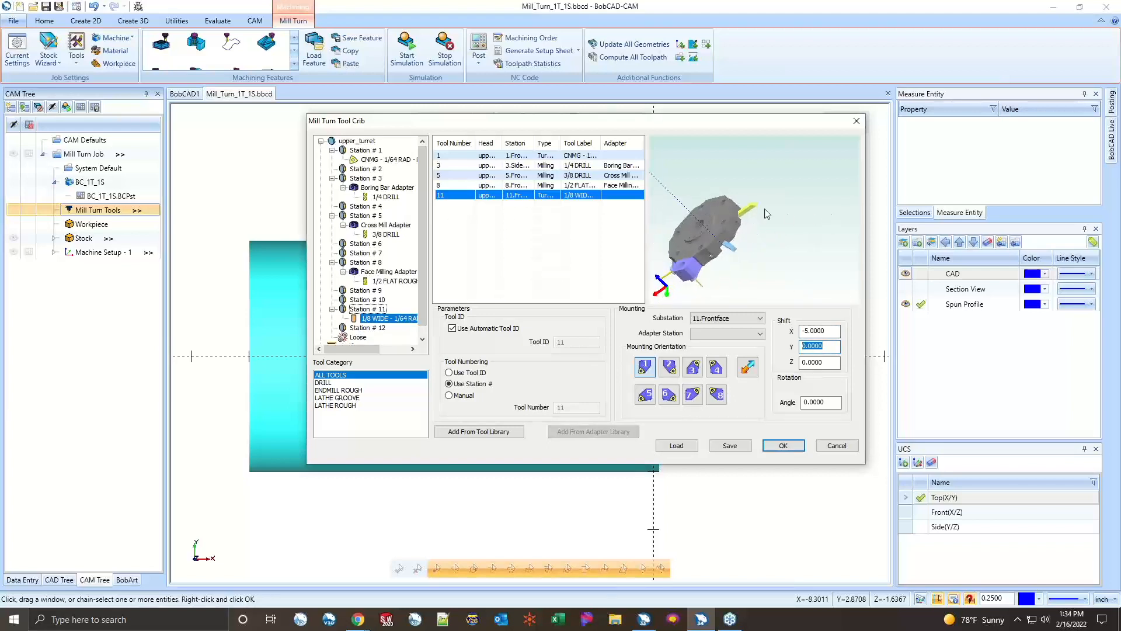
scroll(760, 199, up, 5)
middle_drag(796, 162, 773, 192)
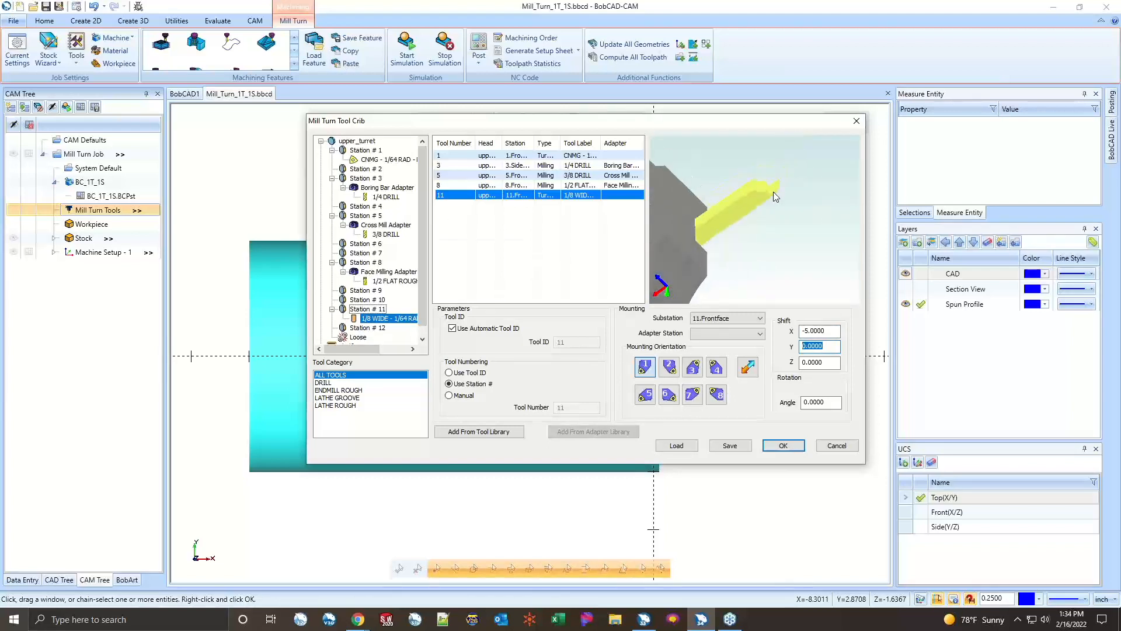
scroll(784, 198, down, 5)
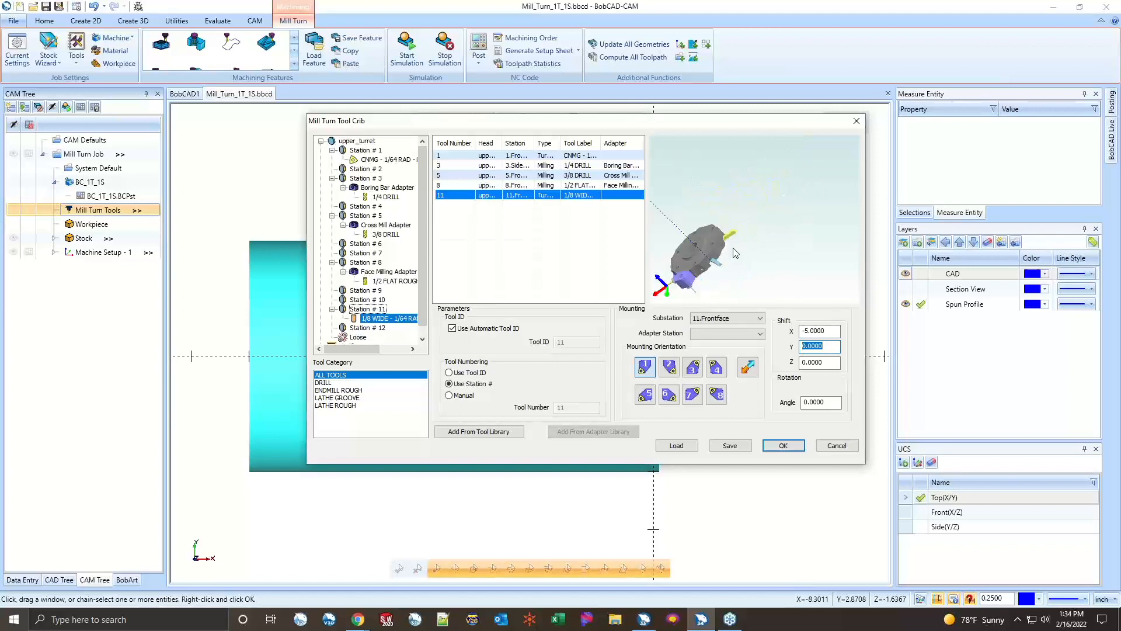
middle_drag(746, 271, 727, 204)
scroll(797, 241, down, 3)
scroll(671, 266, up, 2)
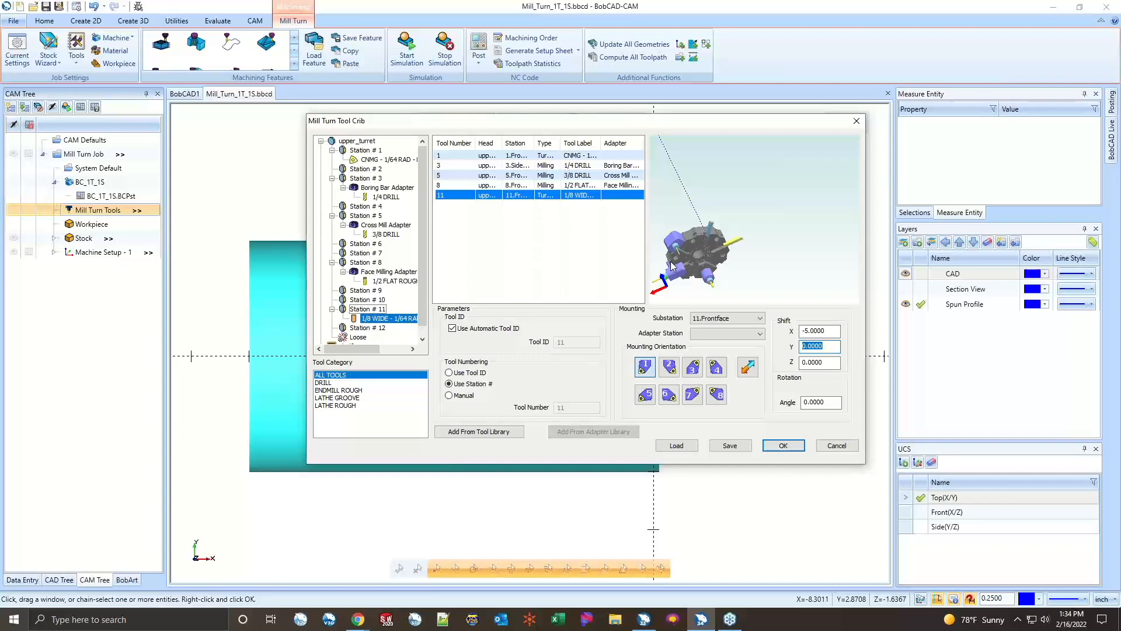
- Save the tool crib to the Examples folder as crib2
click(738, 446)
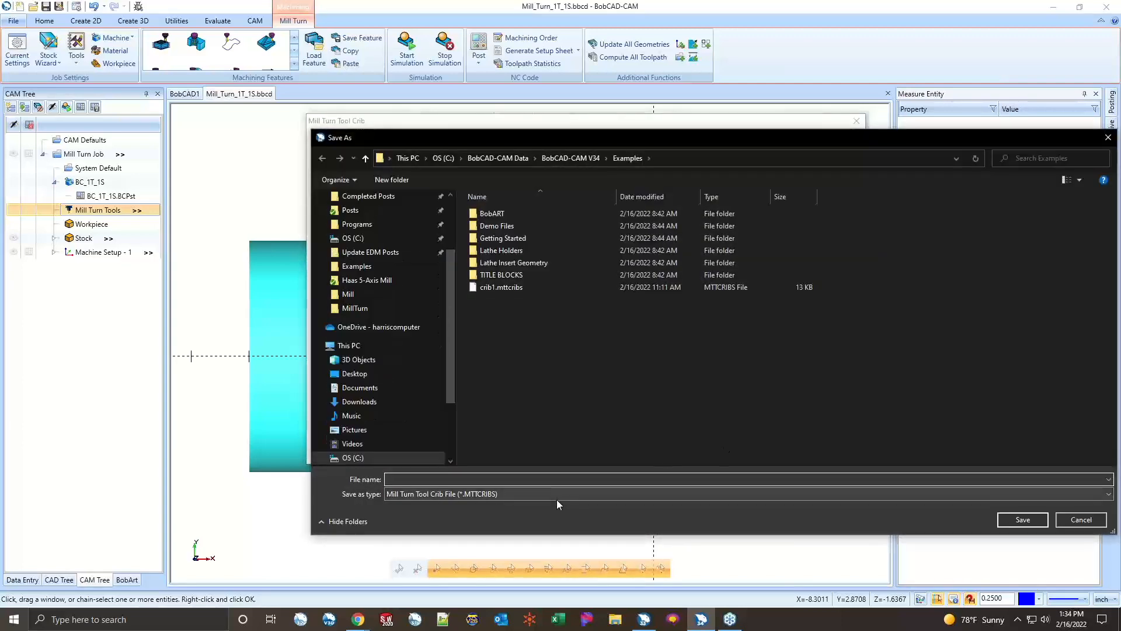
text(crib2)
key(Return)
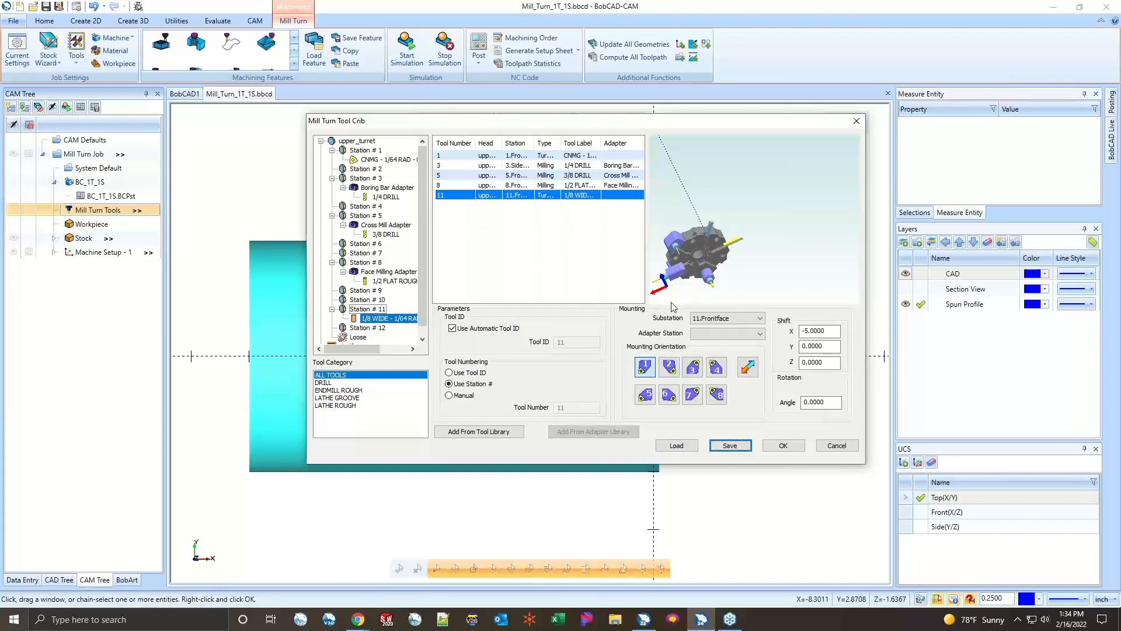
- Check the saved crib files available for loading without opening one, and accept the Mill Turn tool crib
click(676, 445)
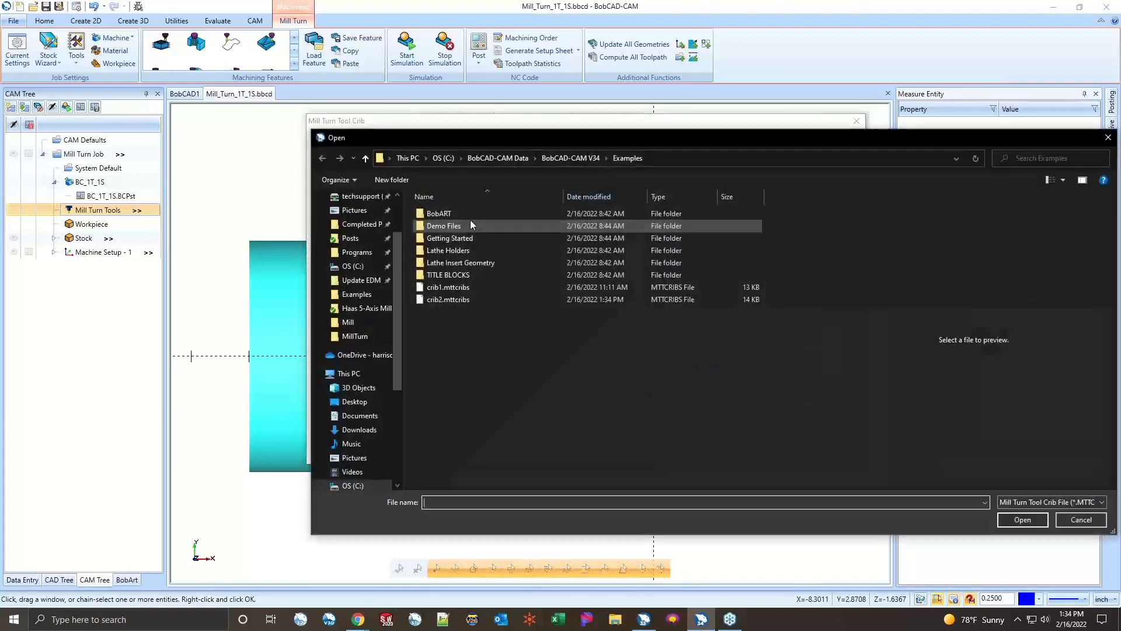
click(1106, 138)
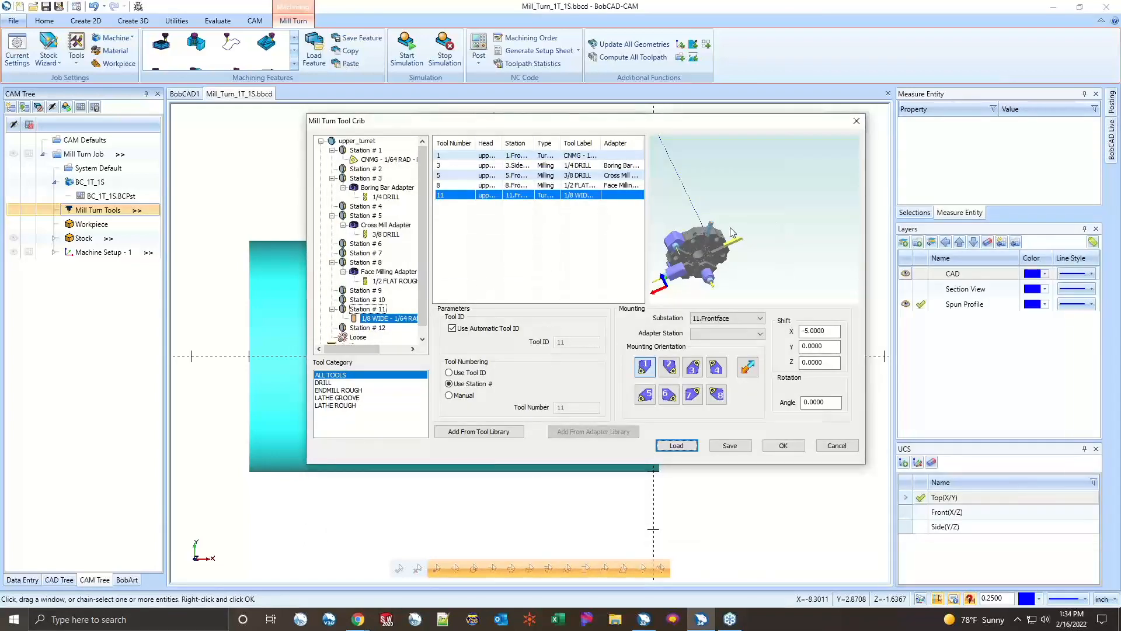
click(782, 446)
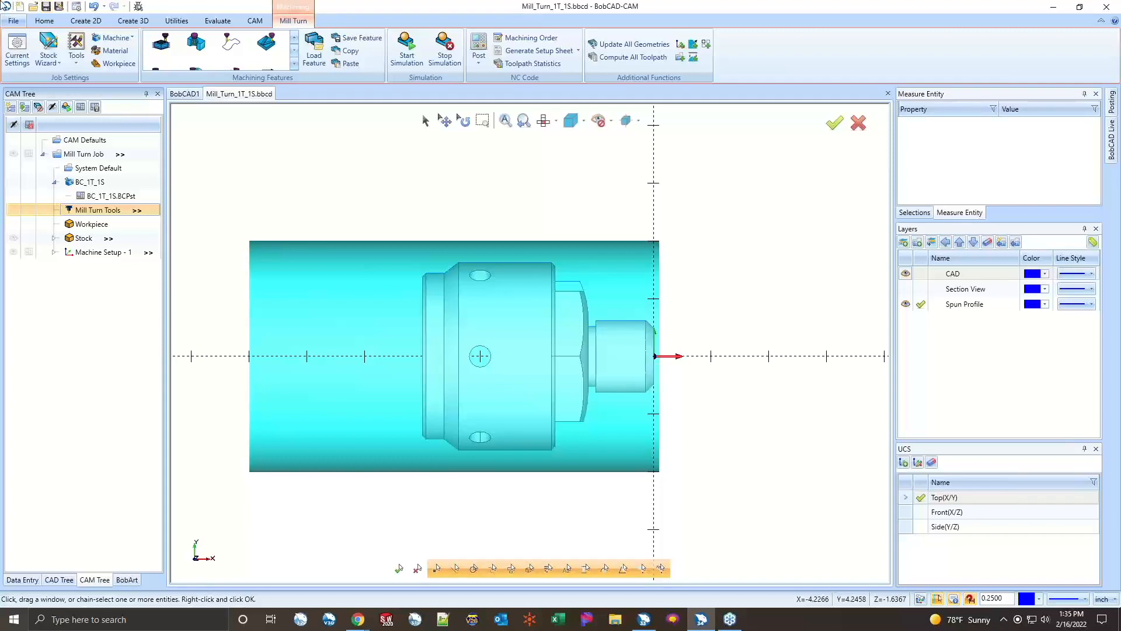
- Review the job's Workpiece and Stock in the model, hiding the stock briefly and showing it again
click(75, 229)
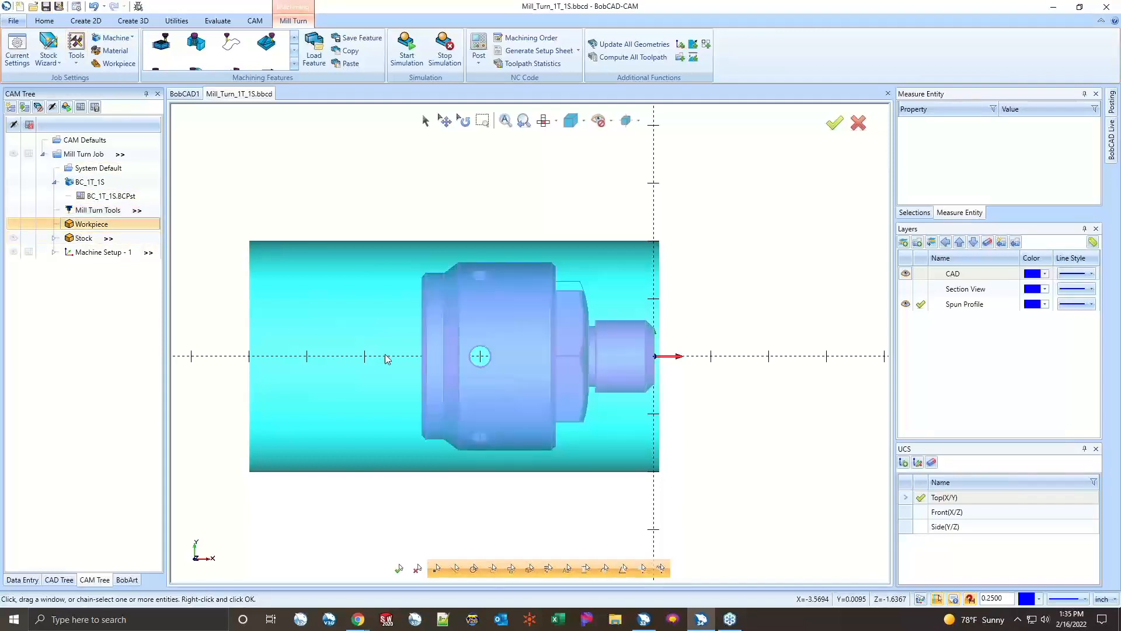
click(81, 239)
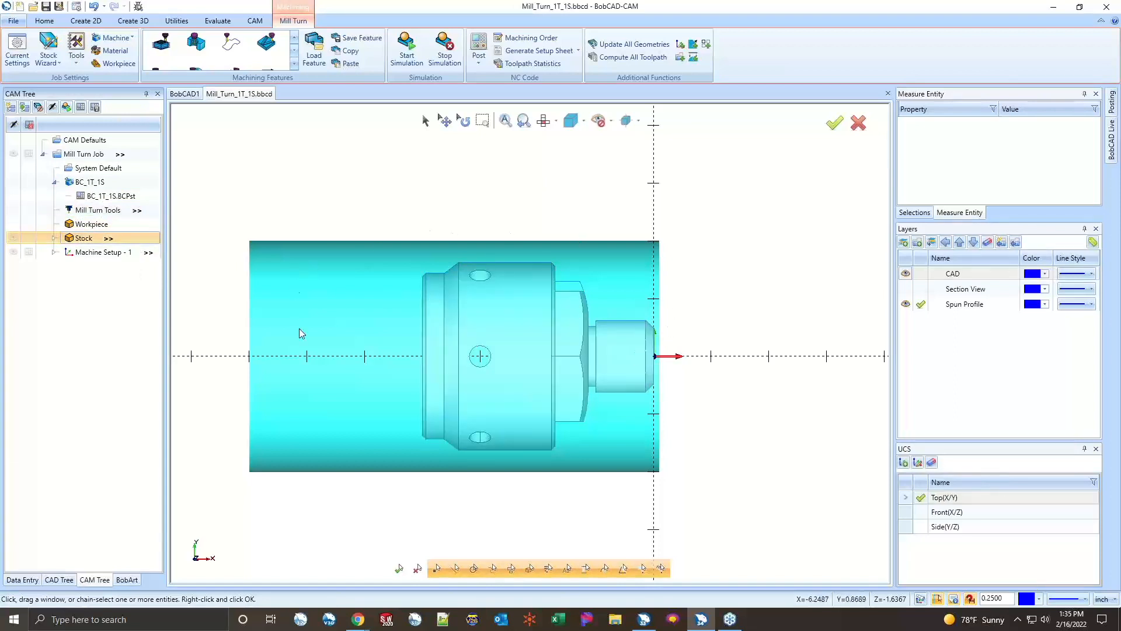
click(13, 238)
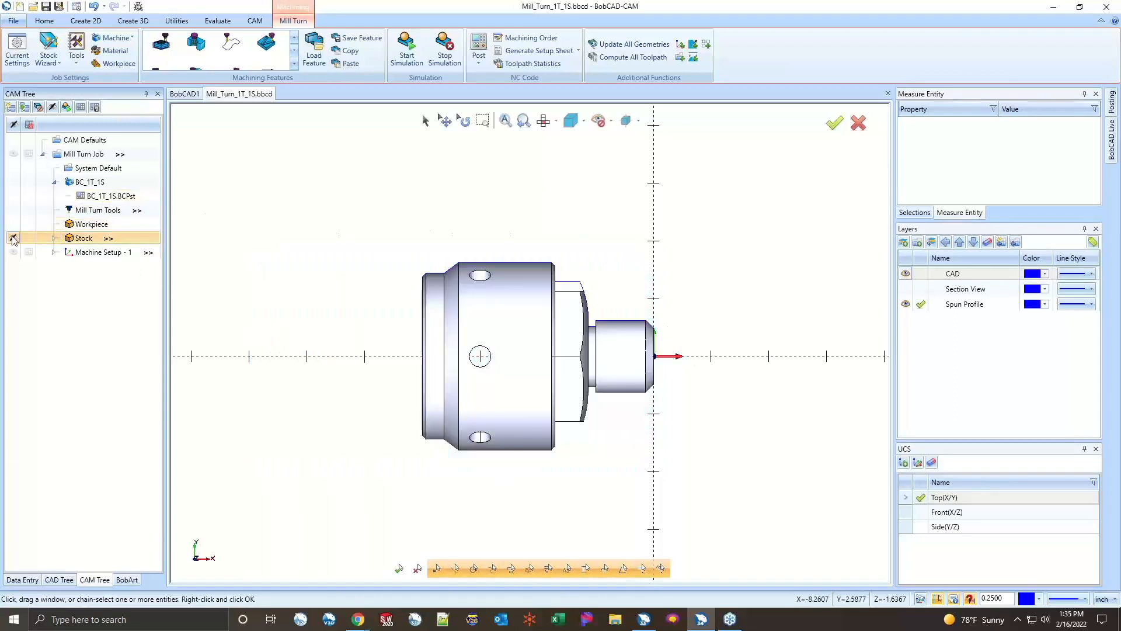
click(87, 251)
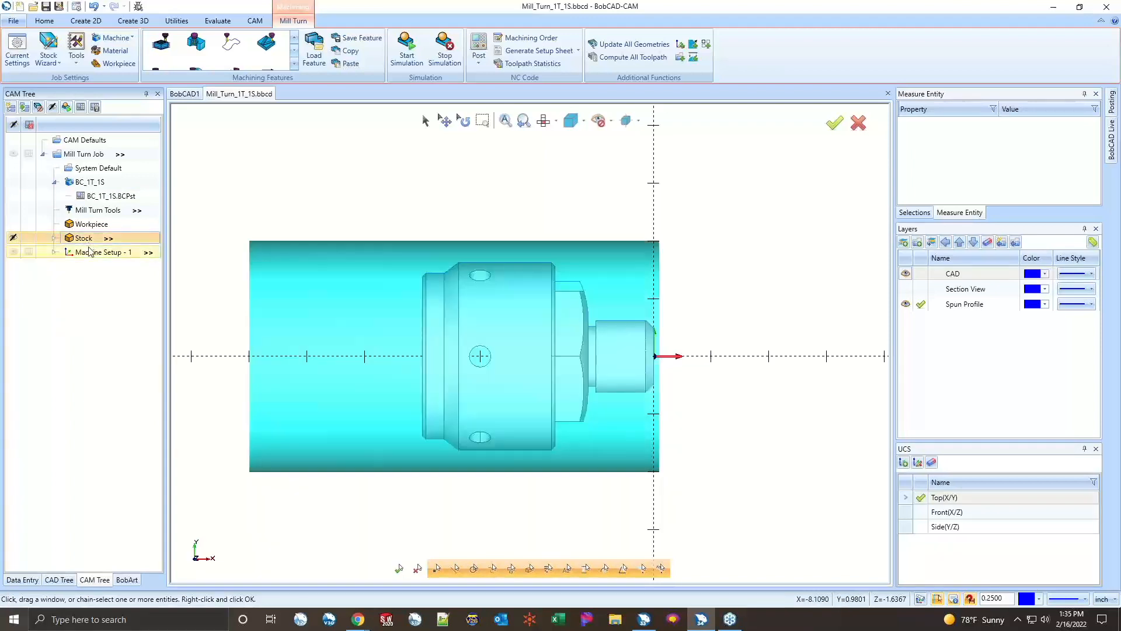
- Raise the Stock's transparency to nearly High so that the part shows clearly through it
click(76, 239)
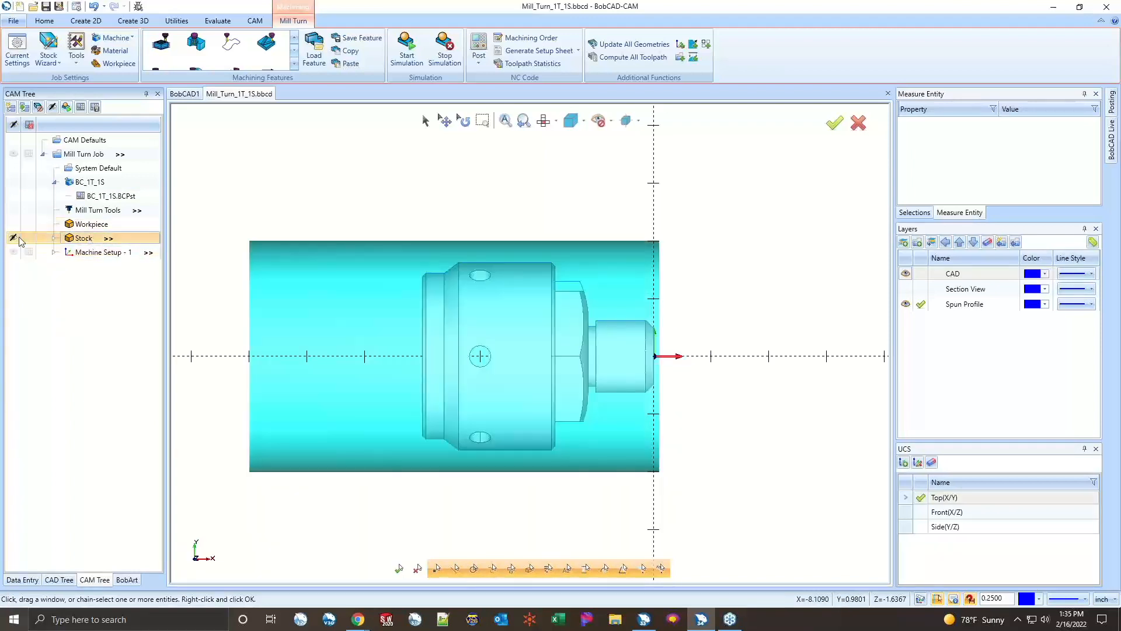
right_click(74, 243)
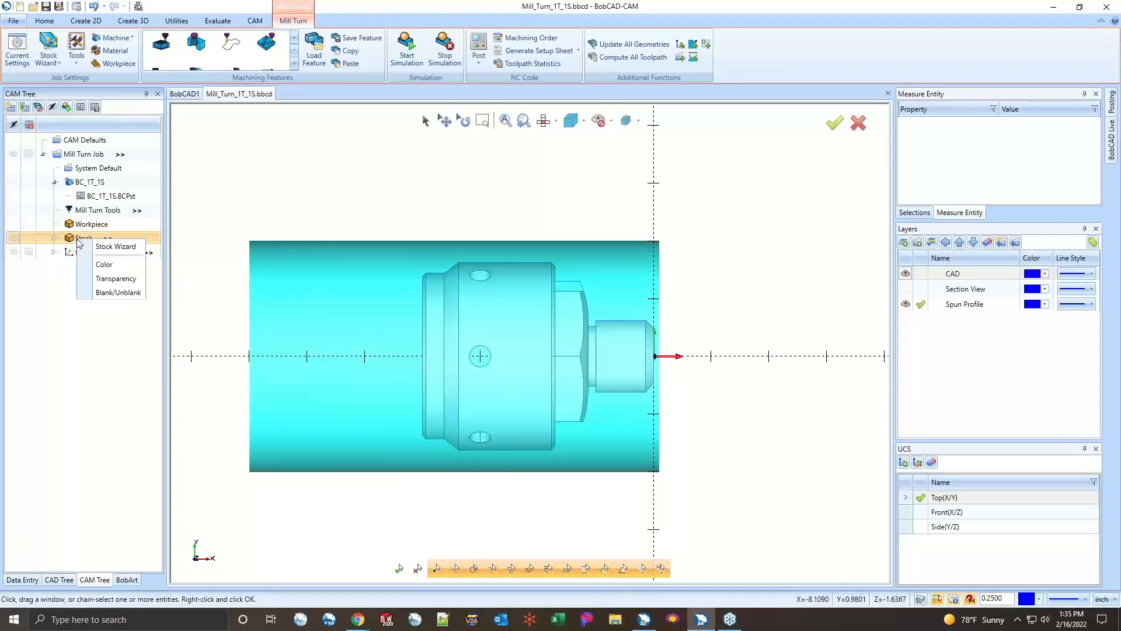
click(111, 280)
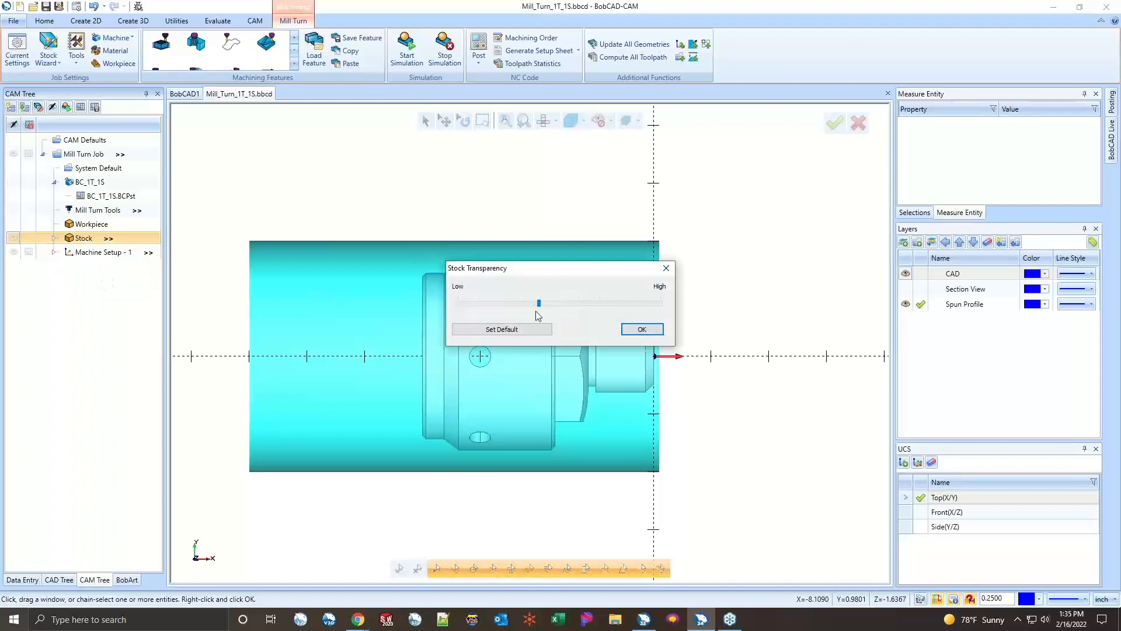
drag(538, 315, 640, 309)
click(637, 330)
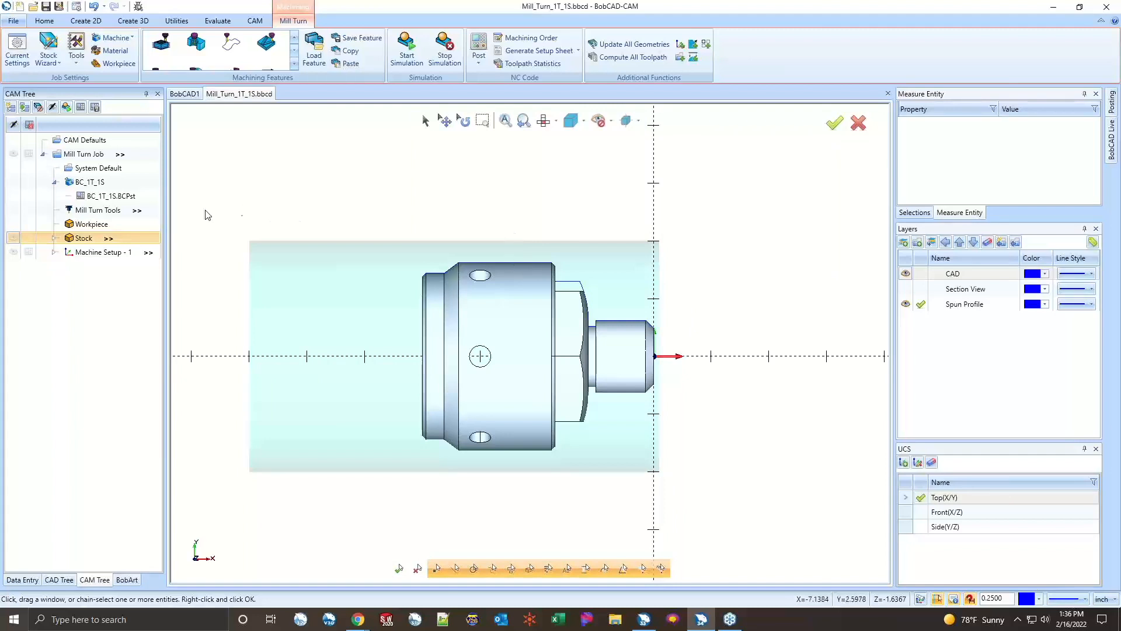
- Pick Wrought Alum 6061-T4, T451 (65 HB) from the Aluminum group of the stock material library
click(55, 238)
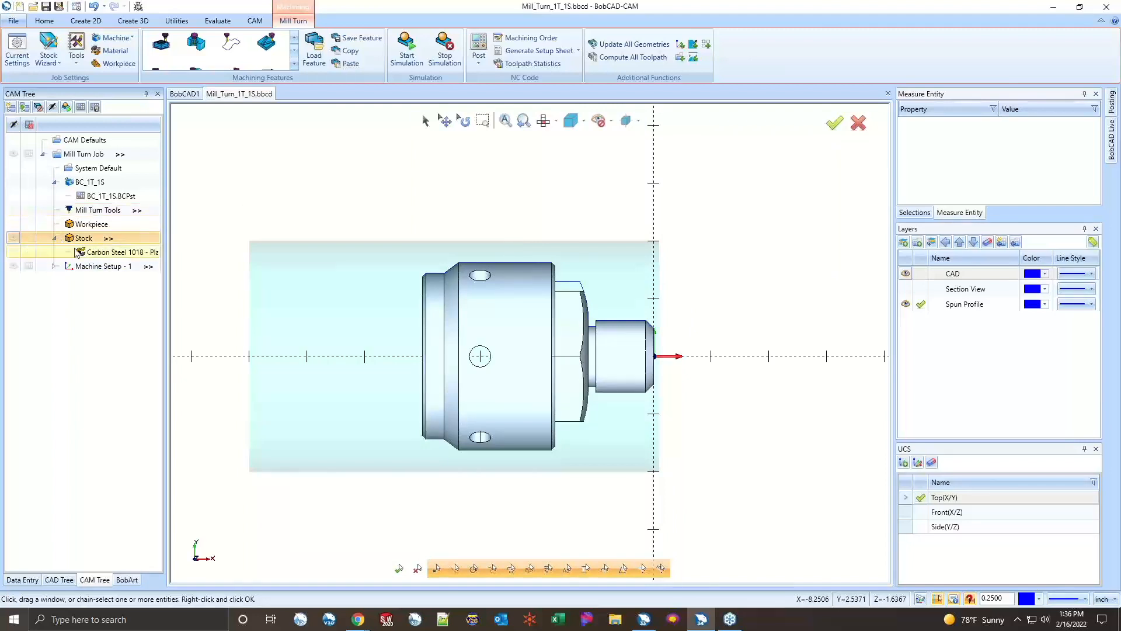
click(99, 255)
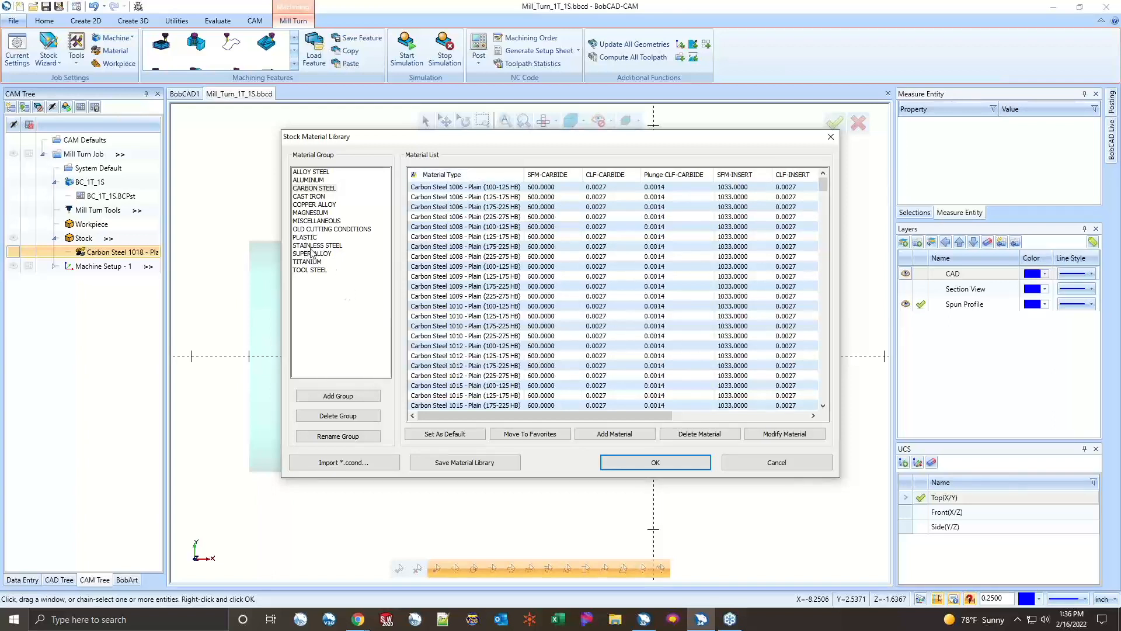
click(317, 180)
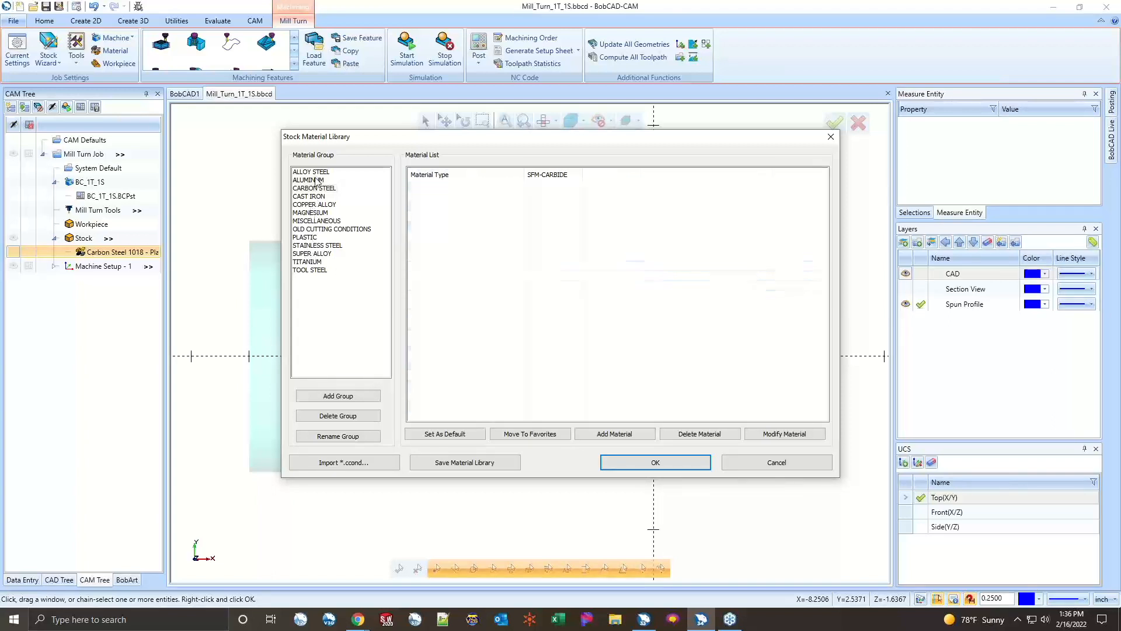
scroll(570, 264, down, 15)
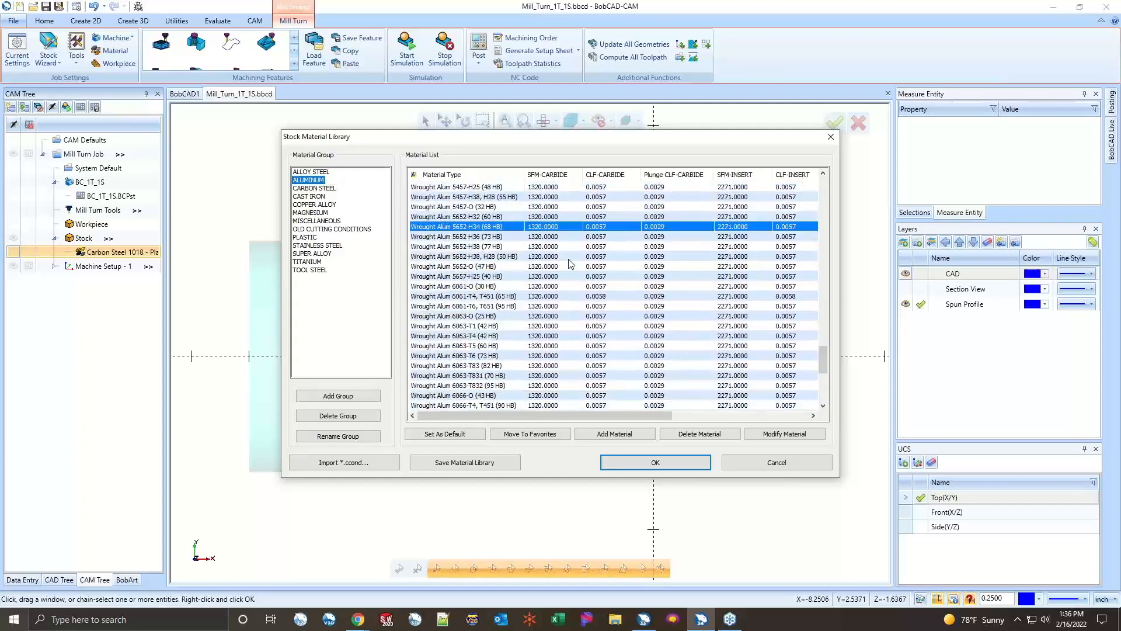
click(466, 297)
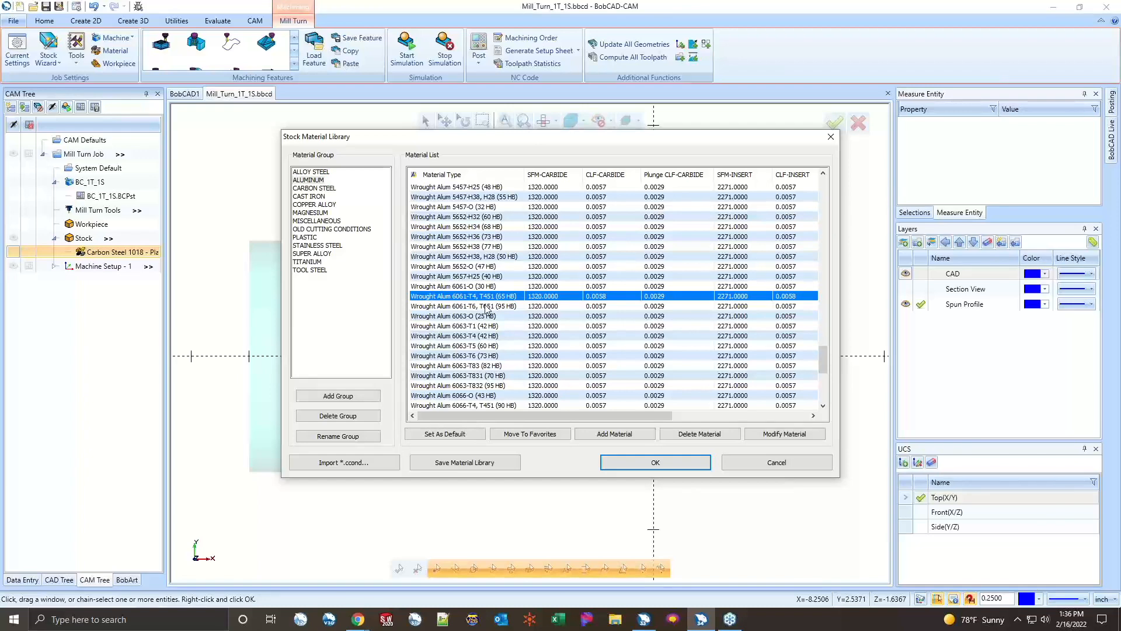
- Examine the selected aluminum's feeds and speeds for the carbide and insert tool materials, leaving them unedited
click(787, 434)
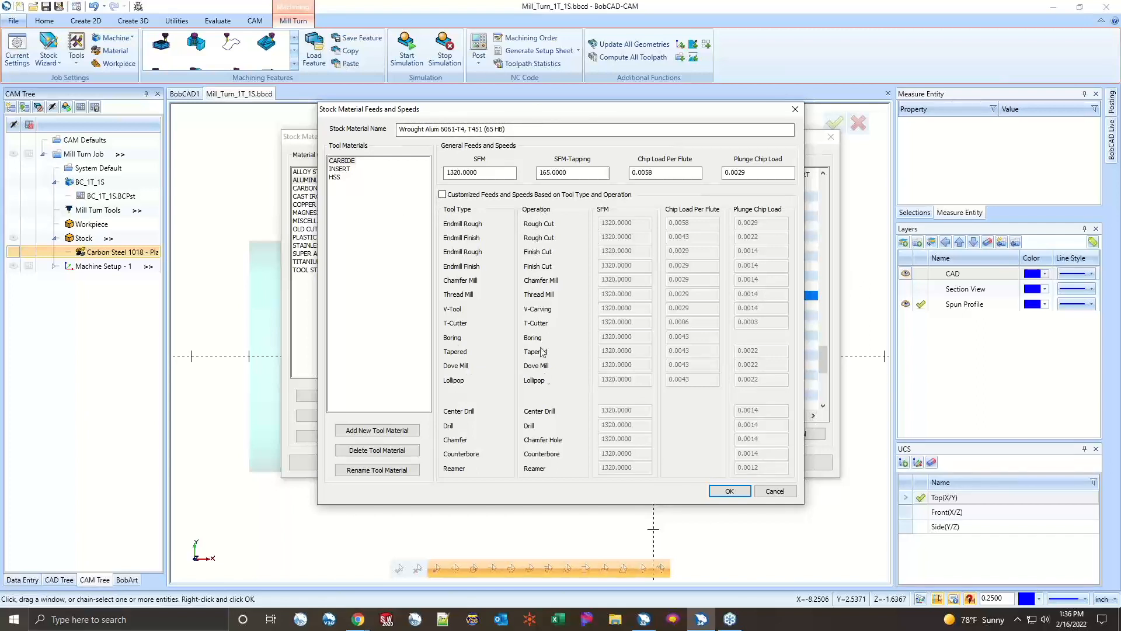
click(342, 161)
click(340, 169)
click(344, 162)
click(565, 173)
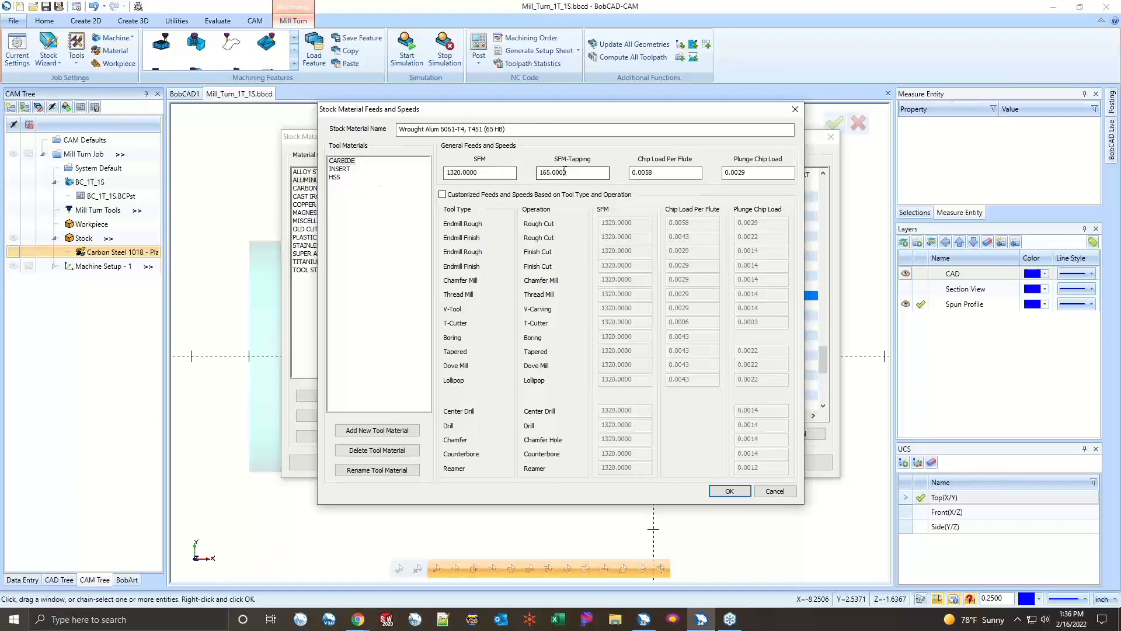
click(662, 174)
click(795, 109)
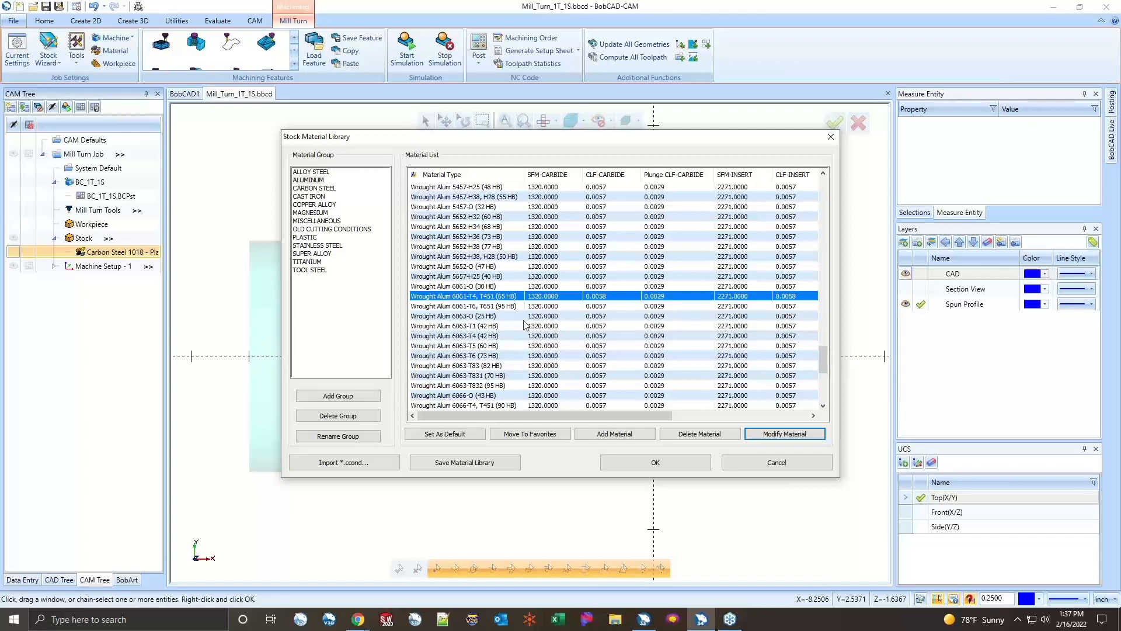
- Apply the selected aluminum as the stock material and check the stock allowance at the part's front face
click(653, 461)
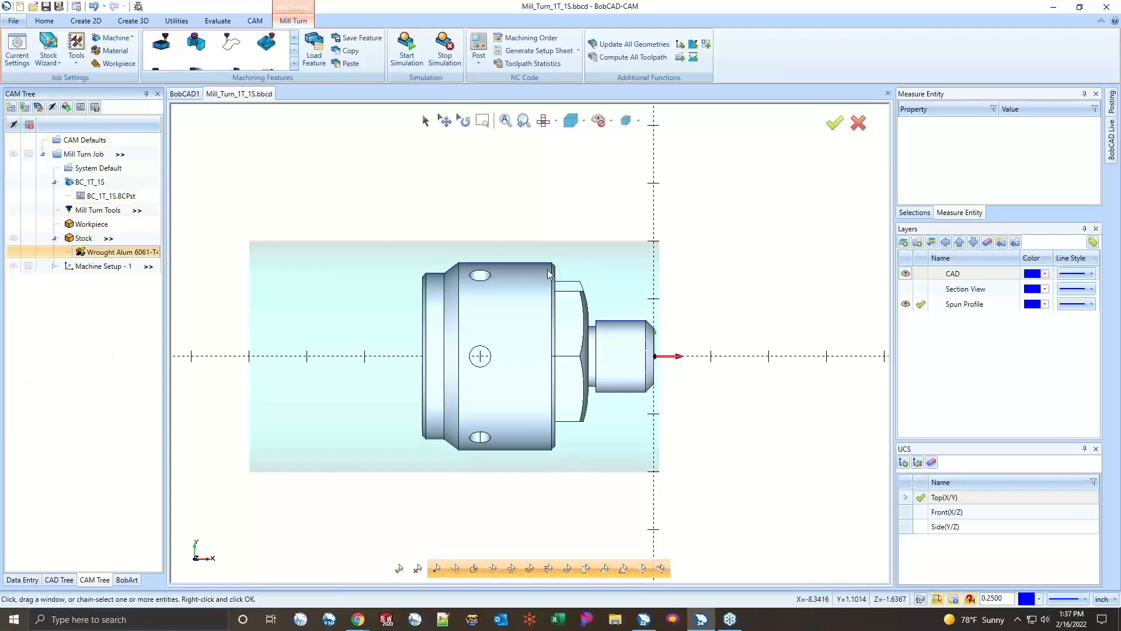
scroll(648, 367, up, 3)
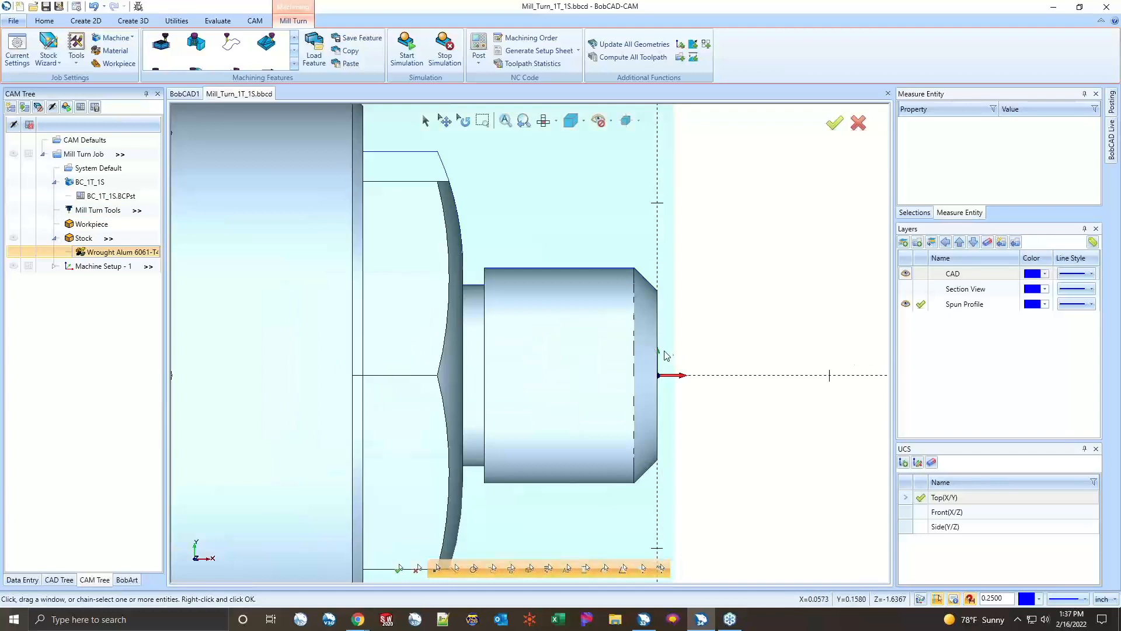
scroll(661, 366, down, 3)
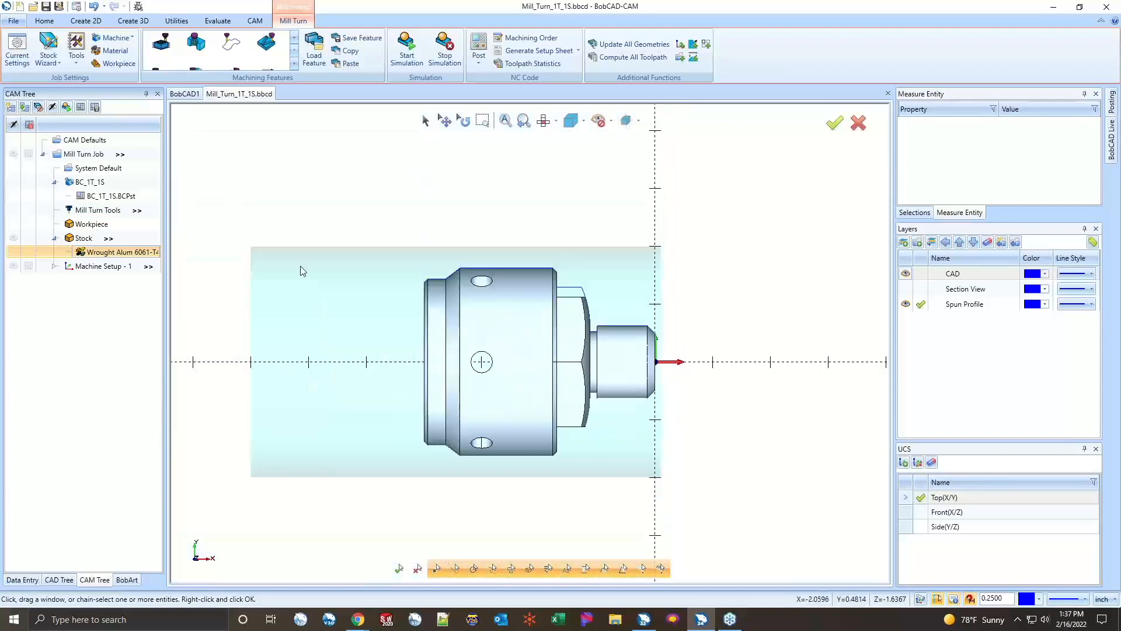
- Add a Lathe End Face feature to Machine Setup - 1 and start its geometry selection
click(54, 266)
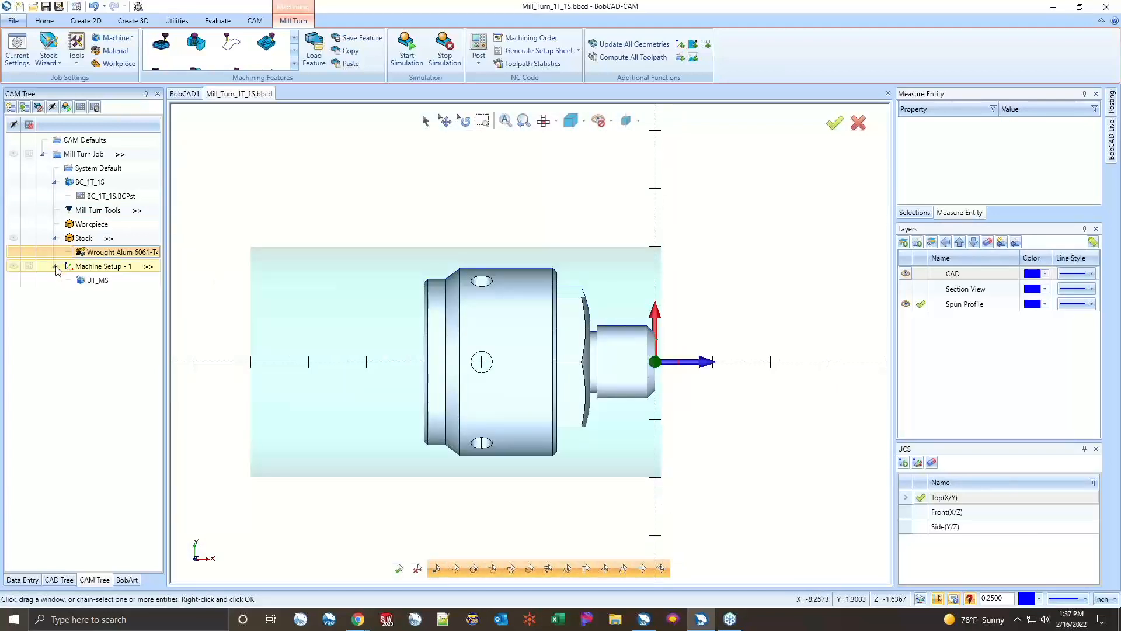
right_click(113, 270)
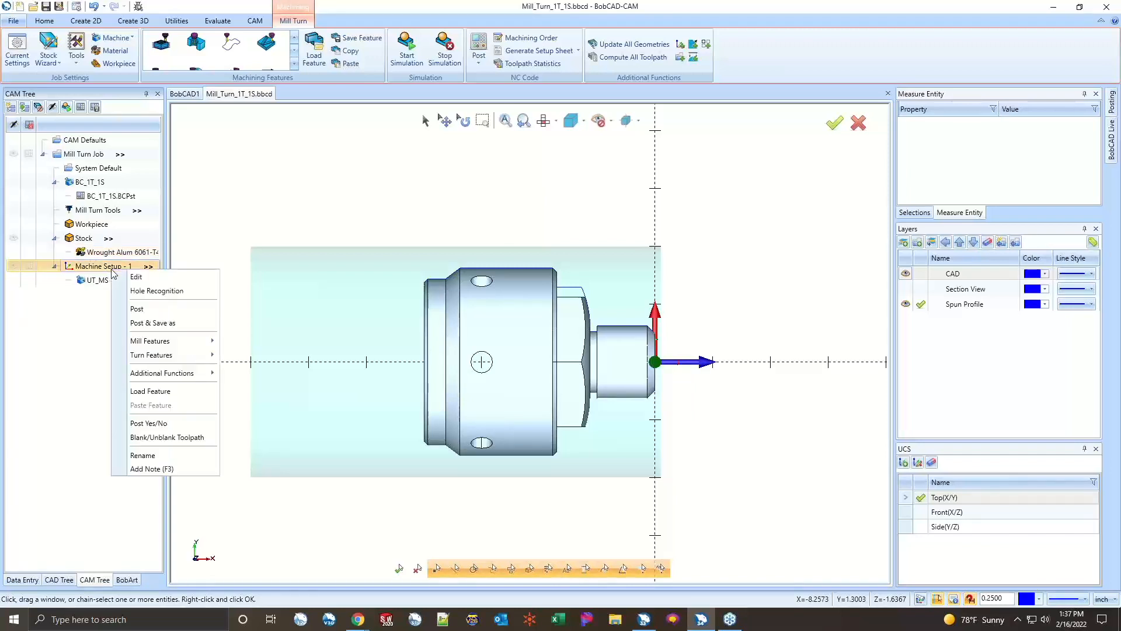
mouse_move(154, 356)
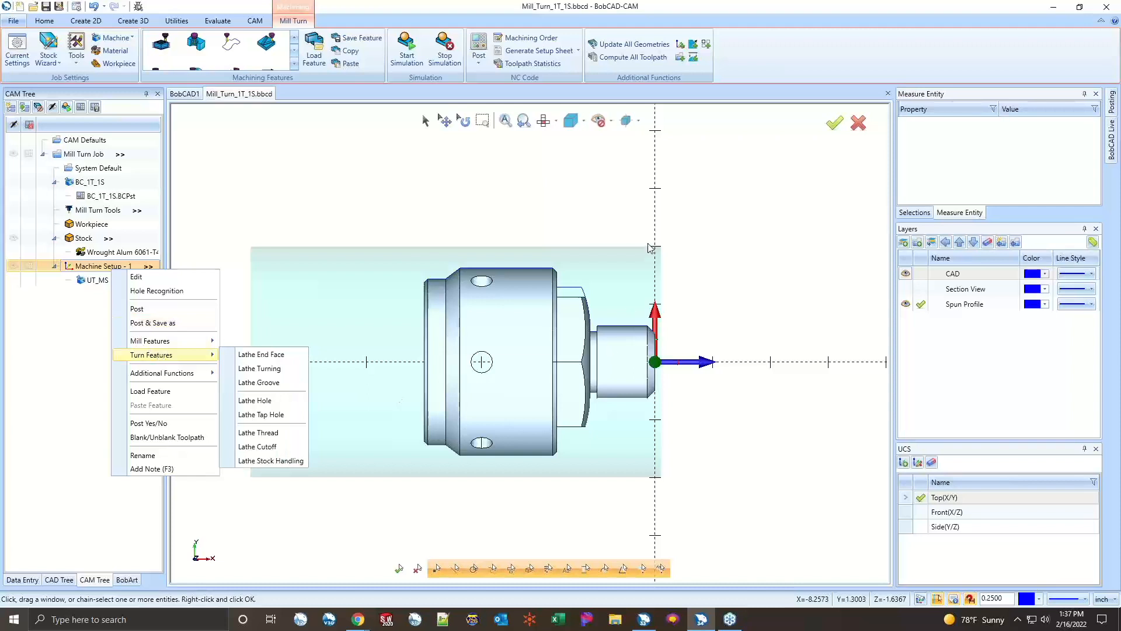
click(257, 360)
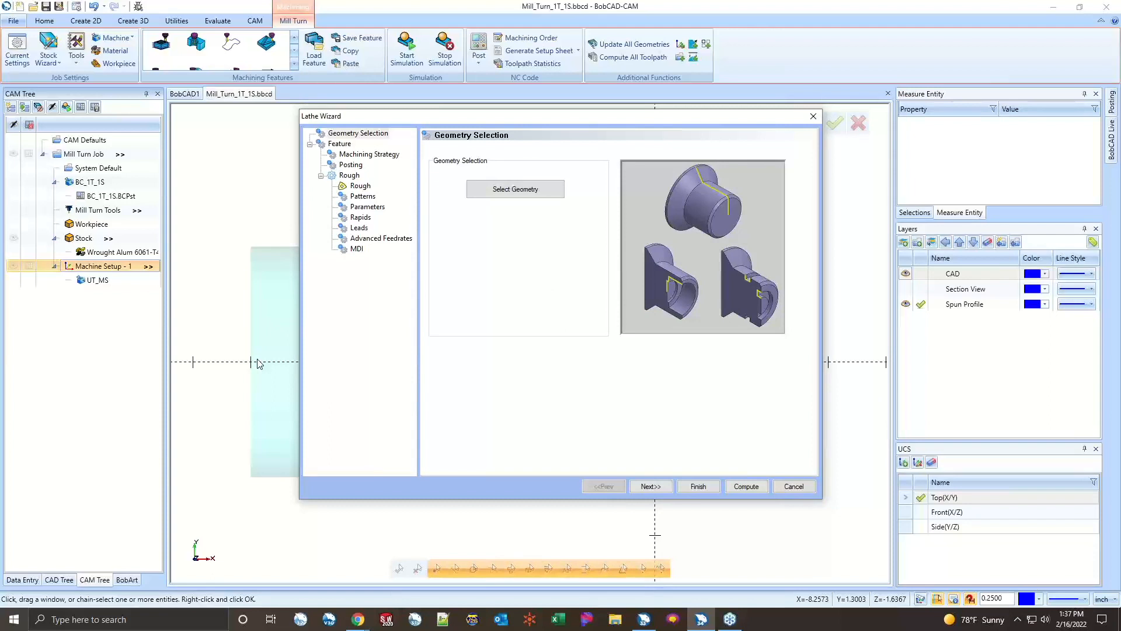
click(512, 187)
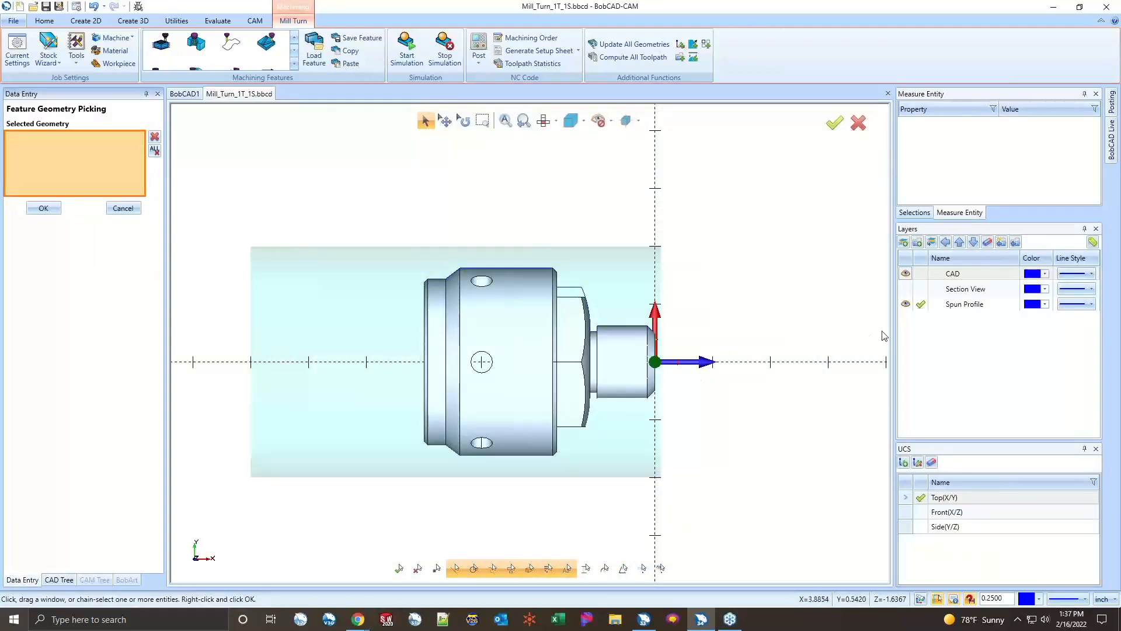
- Hide the CAD layer and select the spun profile's vertical front-face line as the facing geometry
click(908, 273)
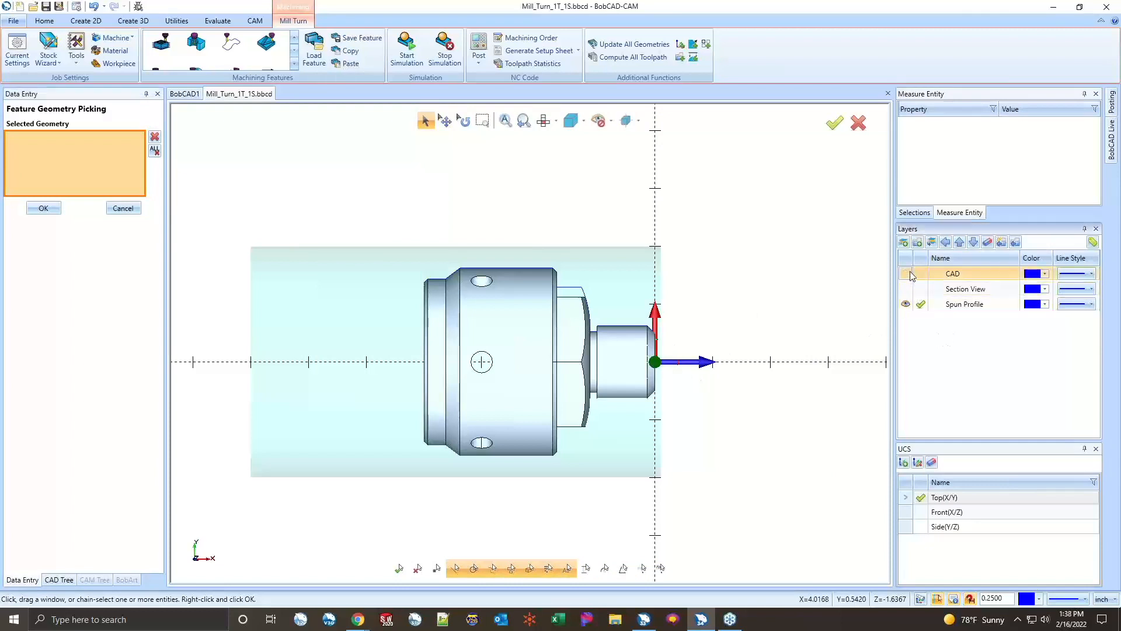
scroll(668, 327, up, 5)
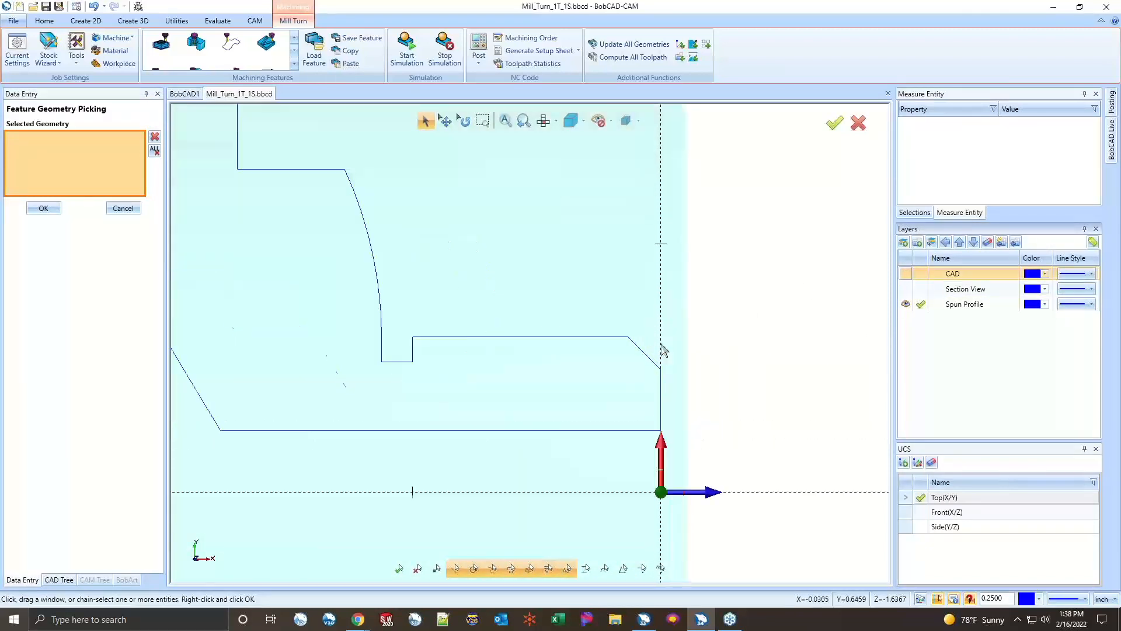
click(661, 403)
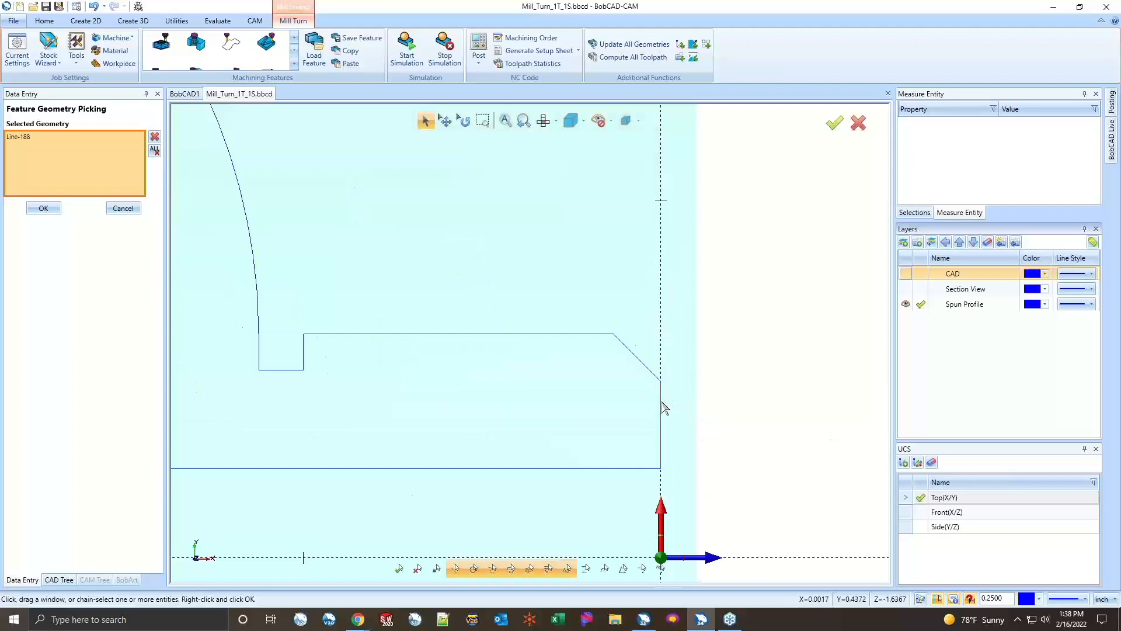
click(49, 214)
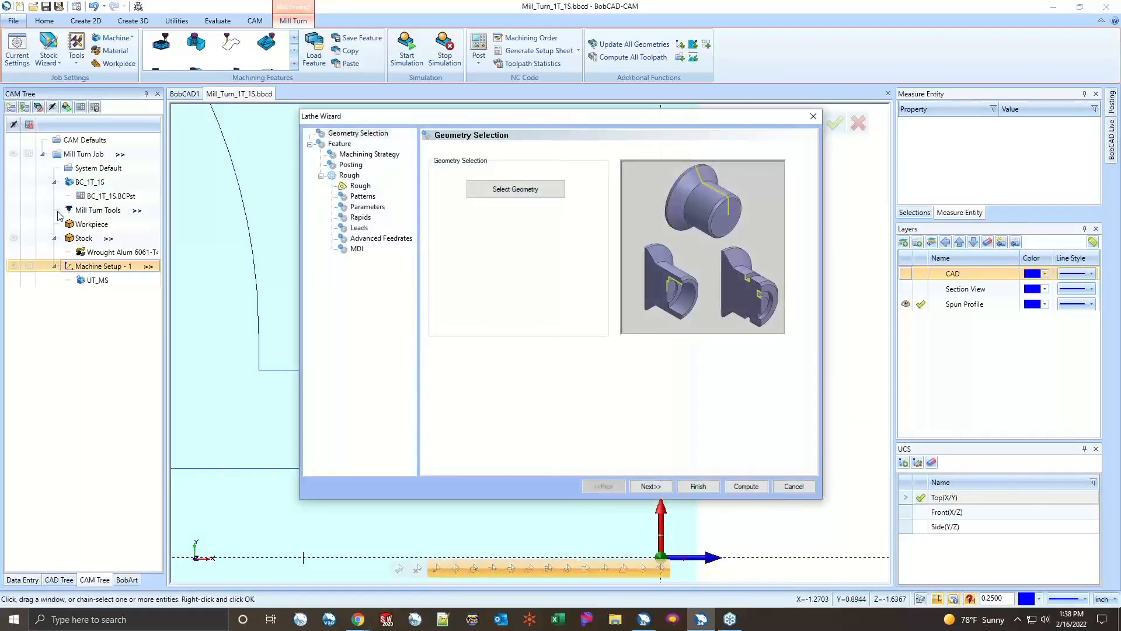
- Review the facing feature's Rapid Plane and Top of Feature settings, trying Custom and returning to From Stock
click(666, 487)
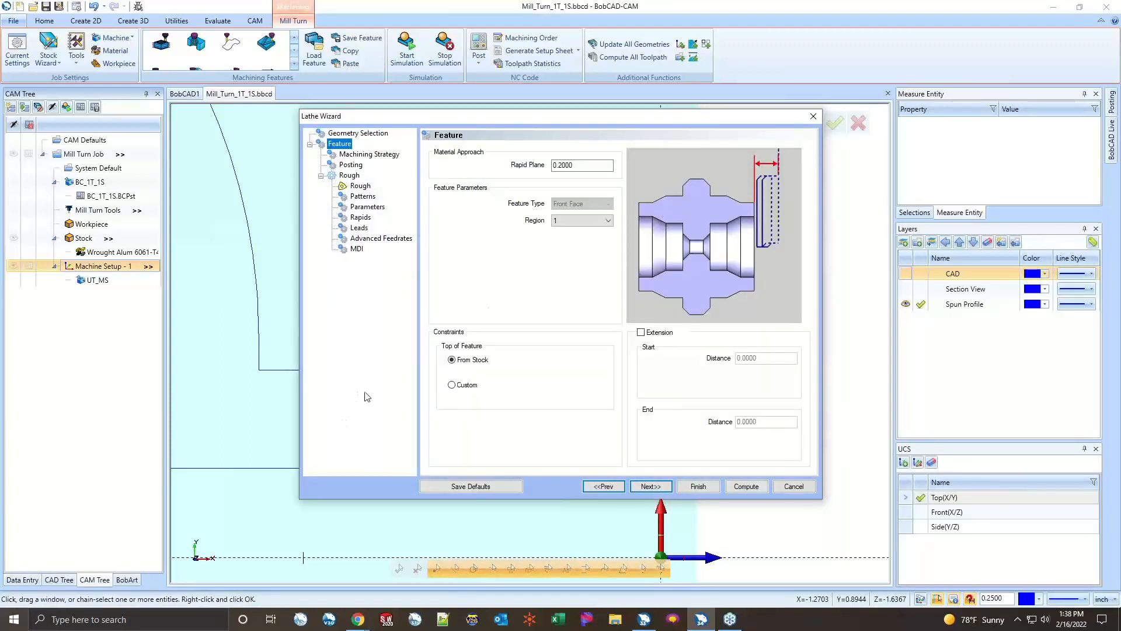
click(562, 166)
click(479, 360)
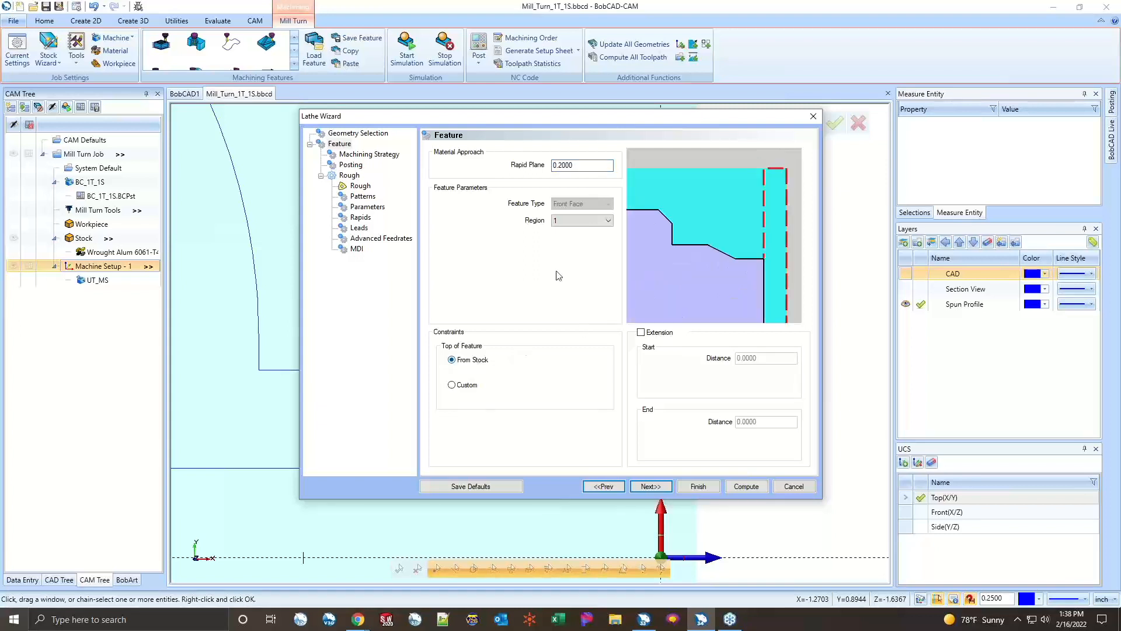
drag(671, 124, 485, 144)
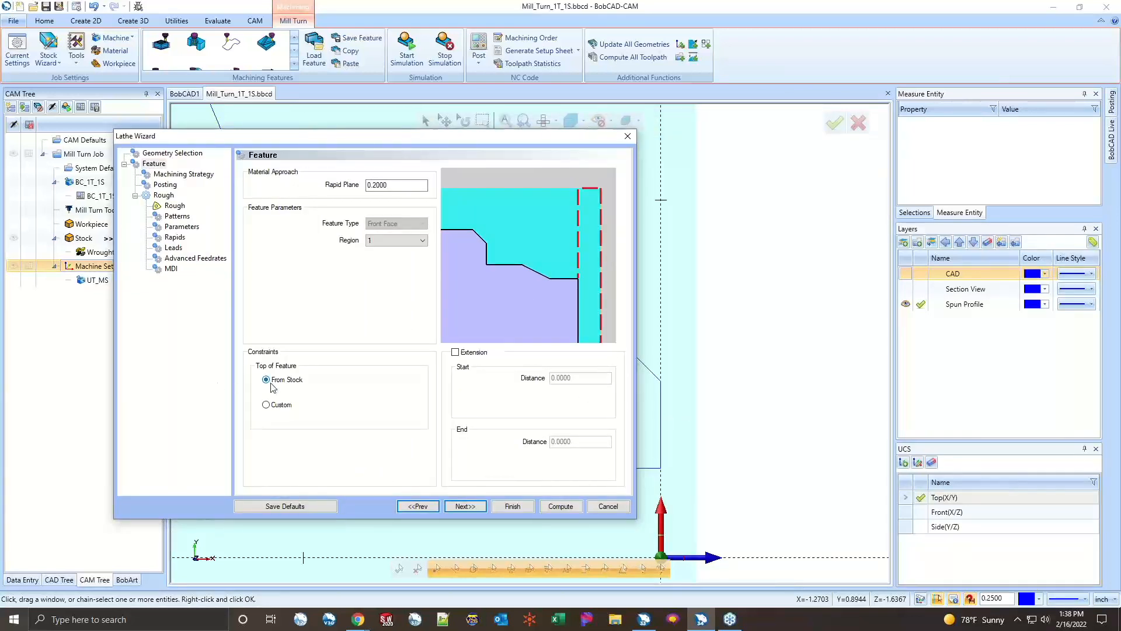
click(281, 404)
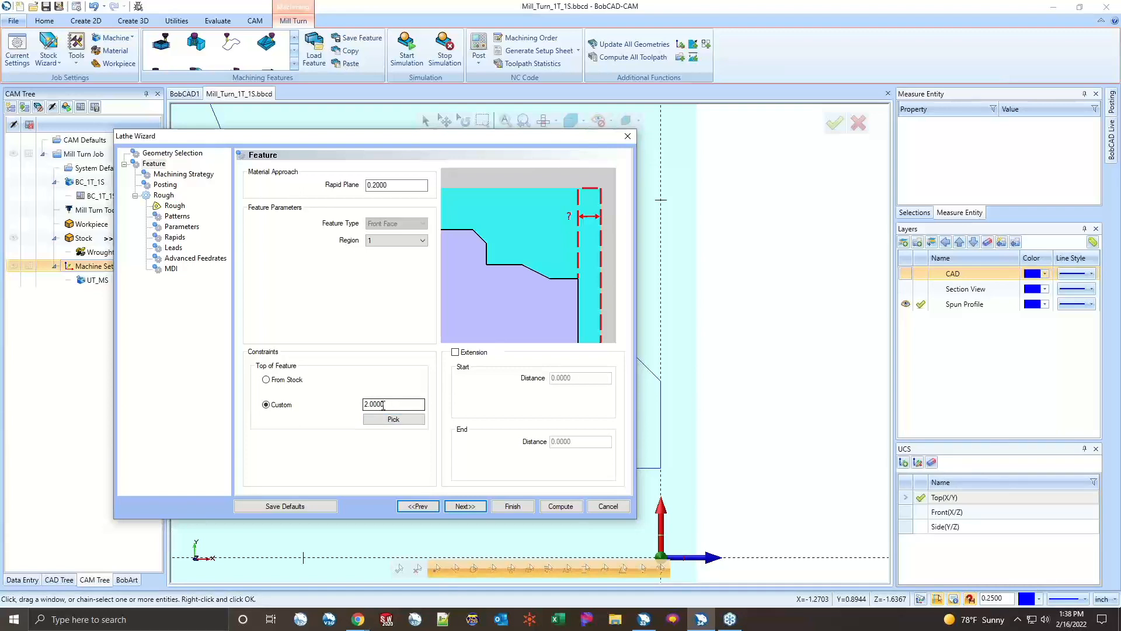
click(273, 381)
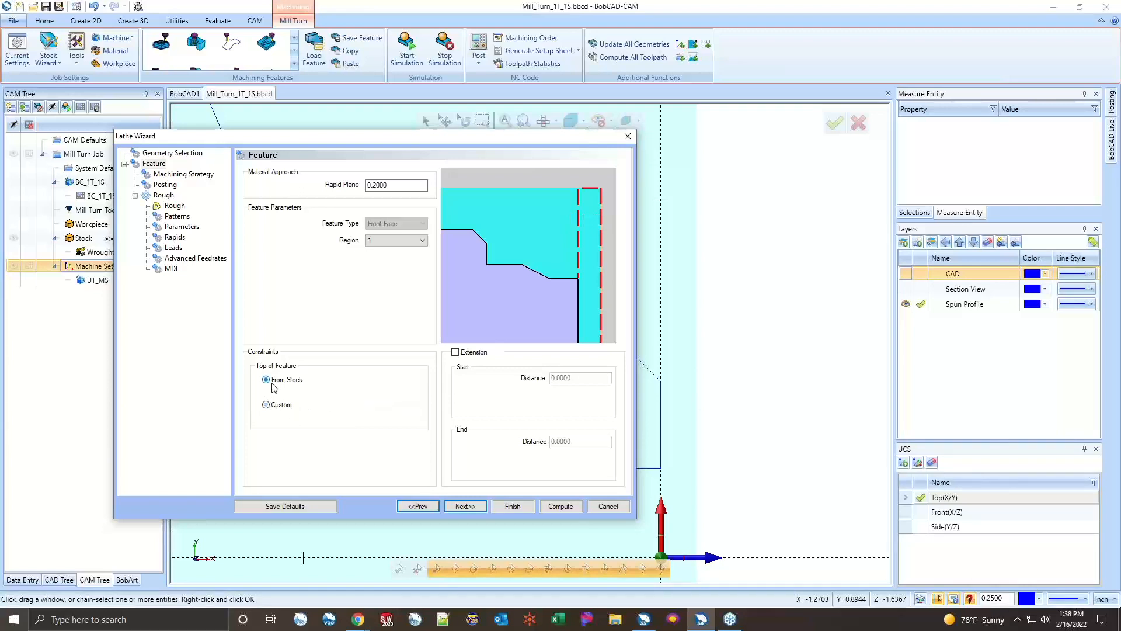
- Try the Extension option with its start and end distances for the facing feature, and turn it off again
click(461, 356)
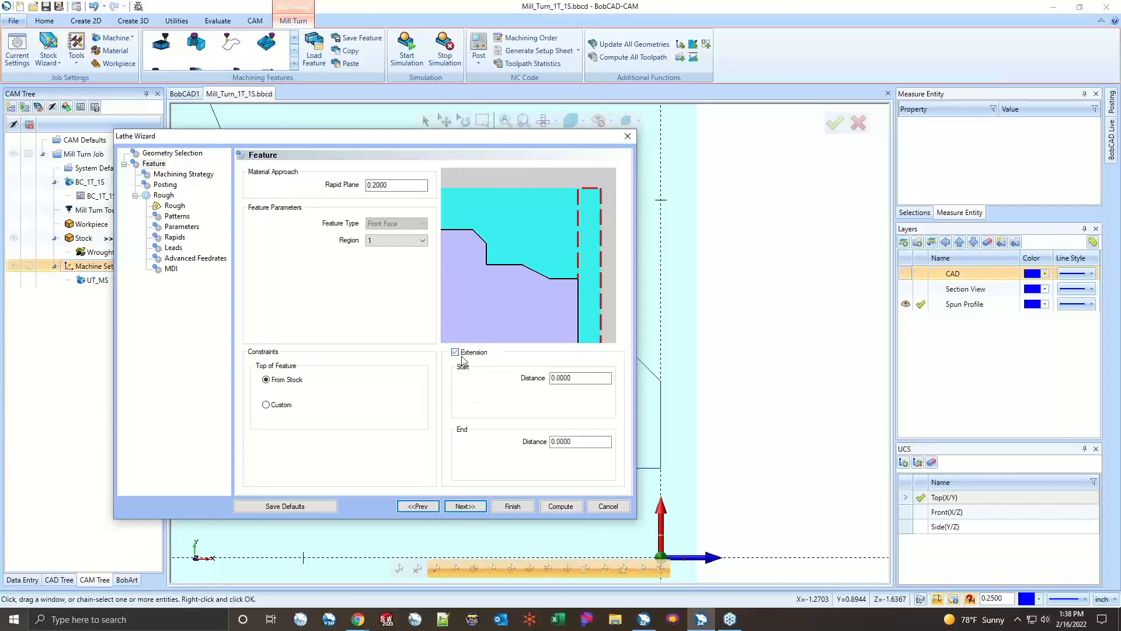
click(578, 442)
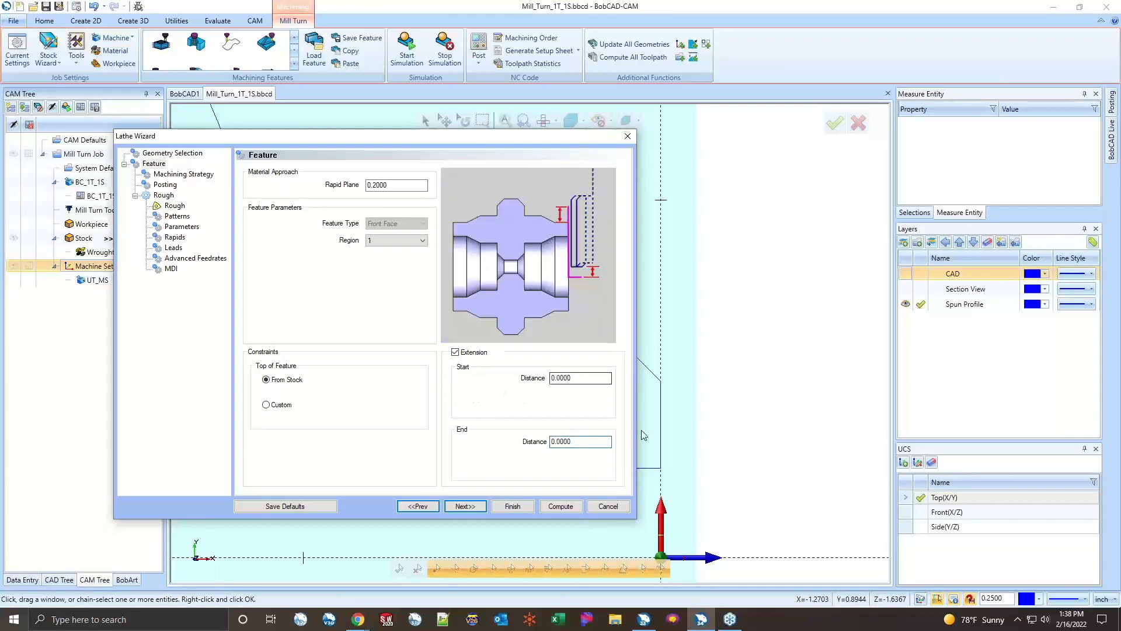
click(578, 378)
click(456, 353)
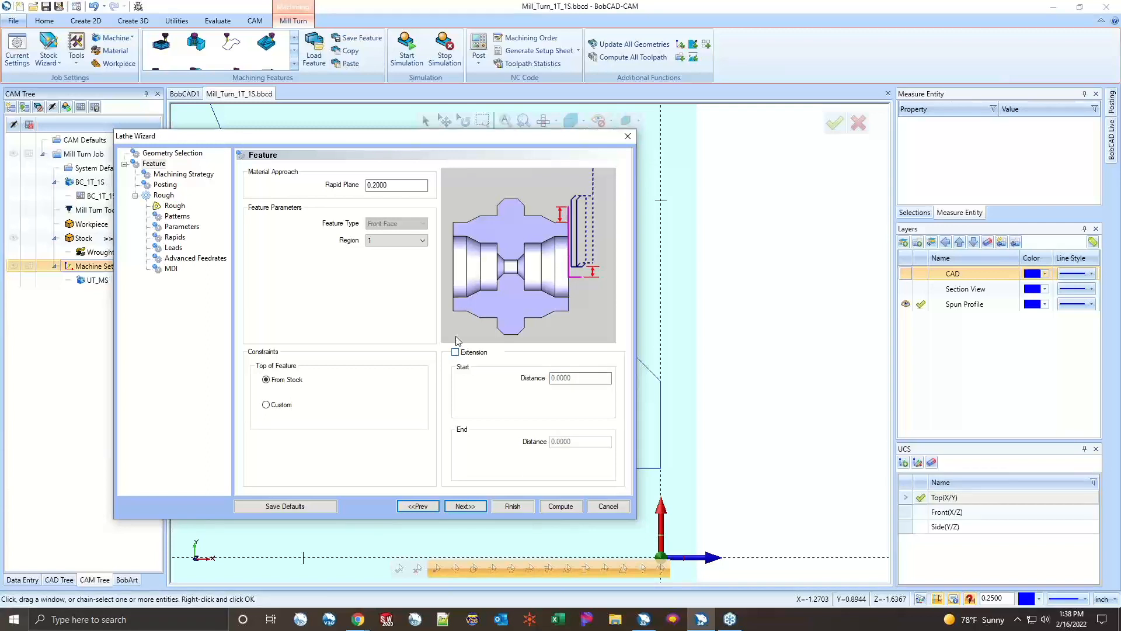
- Try Region 2 for the front-face facing feature and return it to Region 1
click(420, 241)
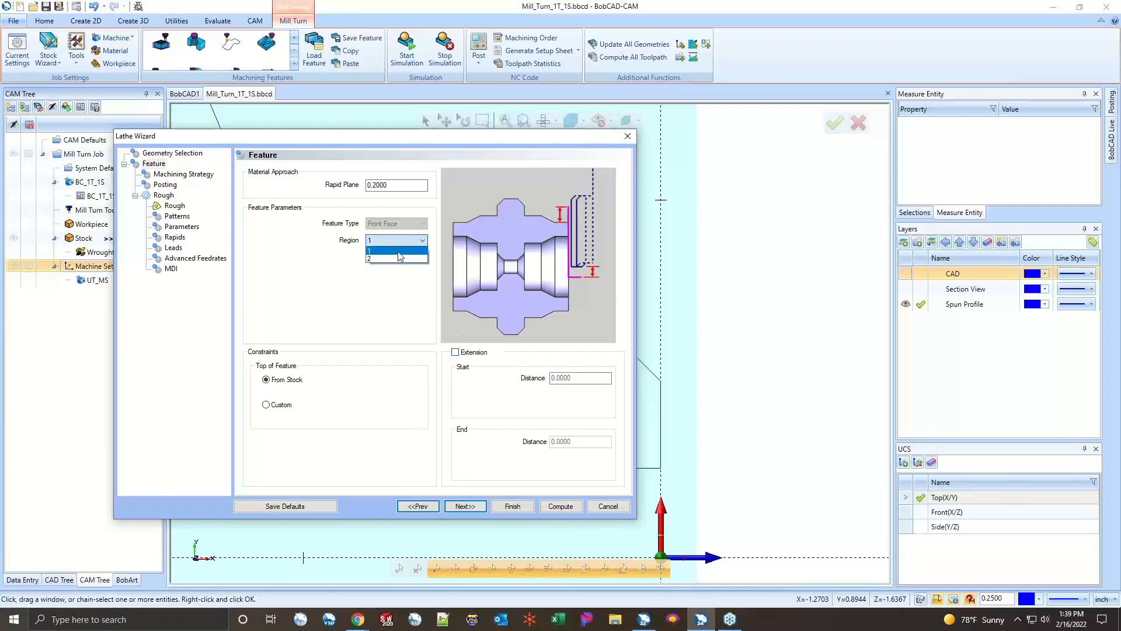
click(401, 255)
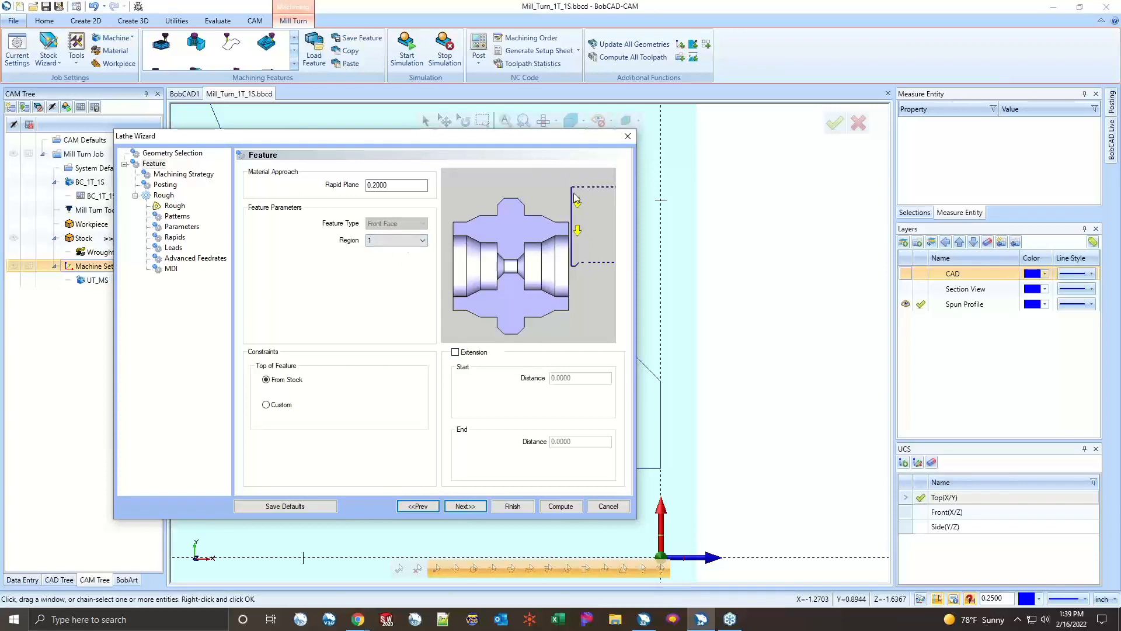
click(403, 242)
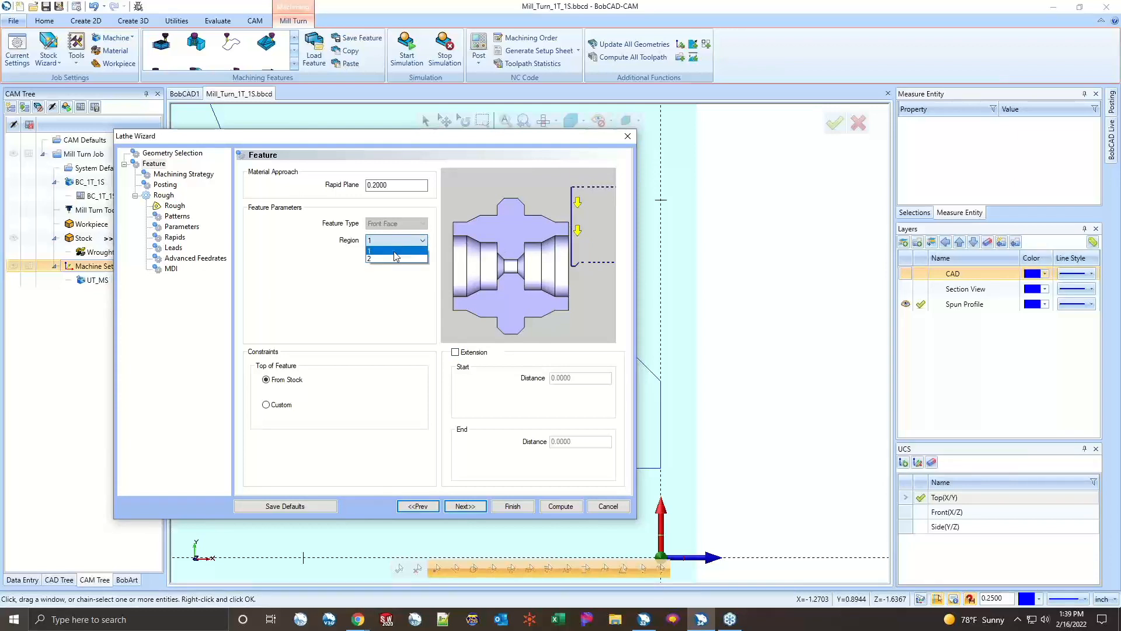
click(396, 258)
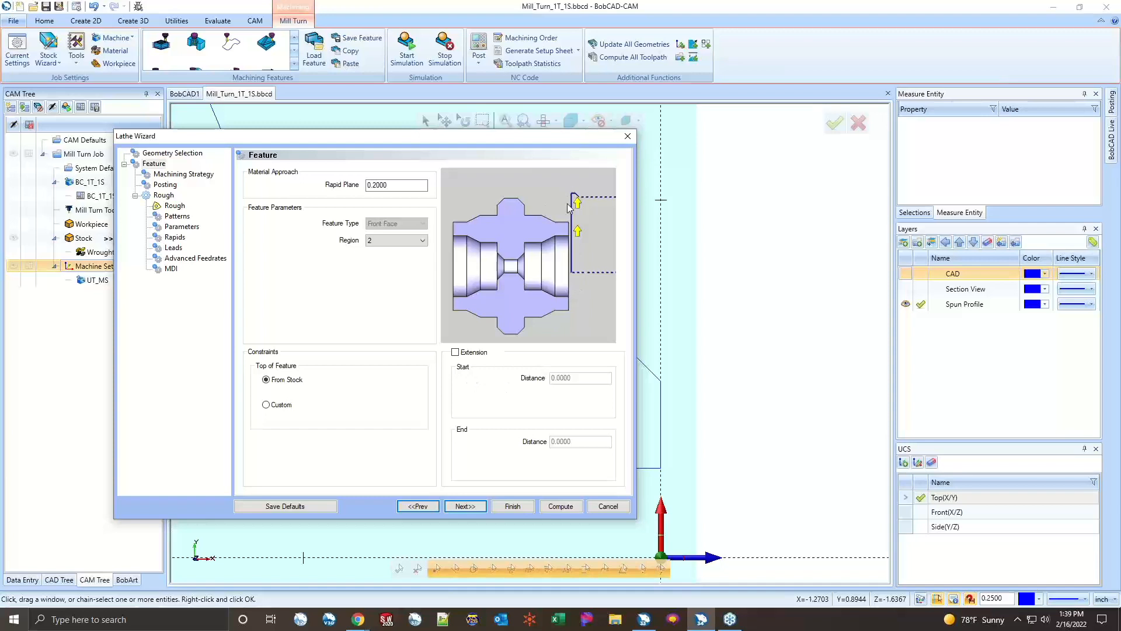
click(374, 240)
click(376, 250)
- Enable Extension for the facing feature with an end distance of 0.1, and continue to the machining strategy
click(456, 352)
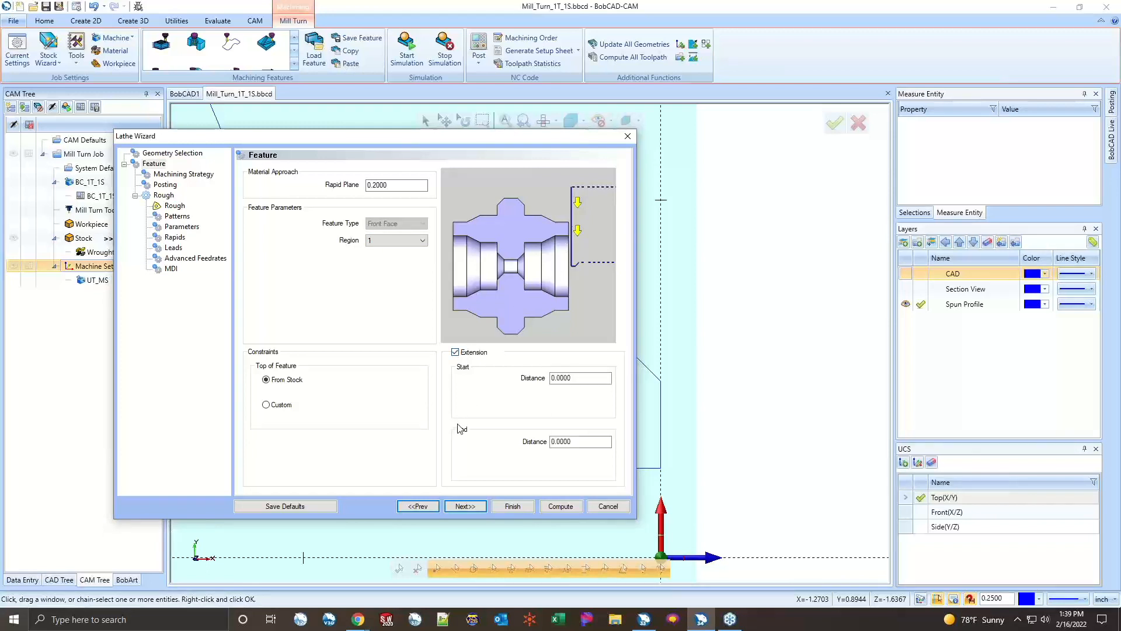
click(572, 438)
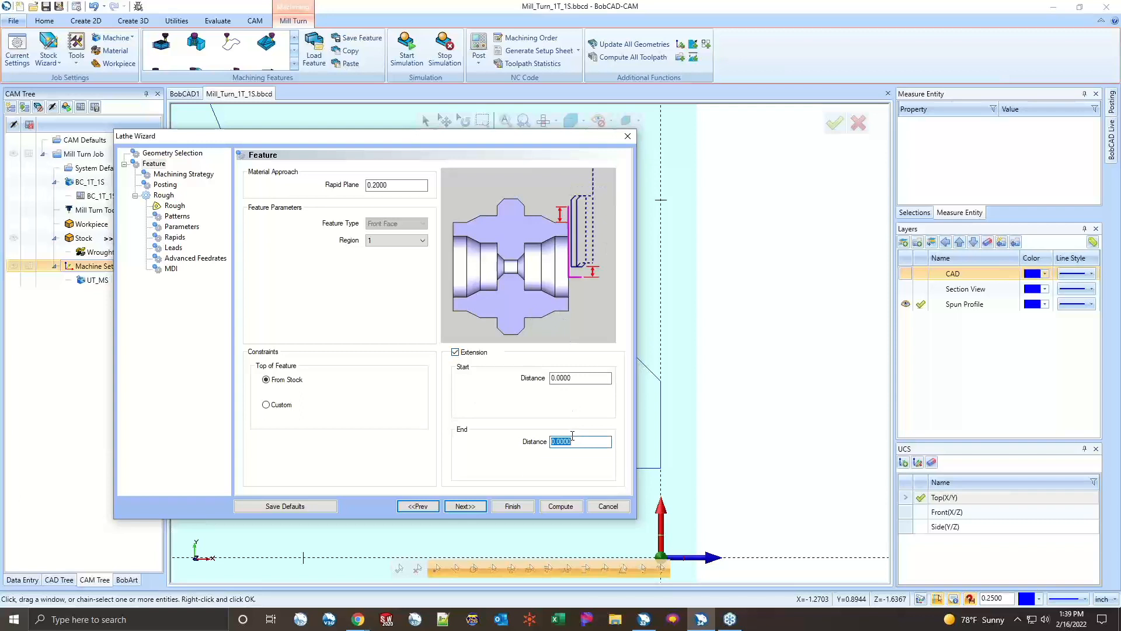
text(.1)
key(Tab)
click(461, 505)
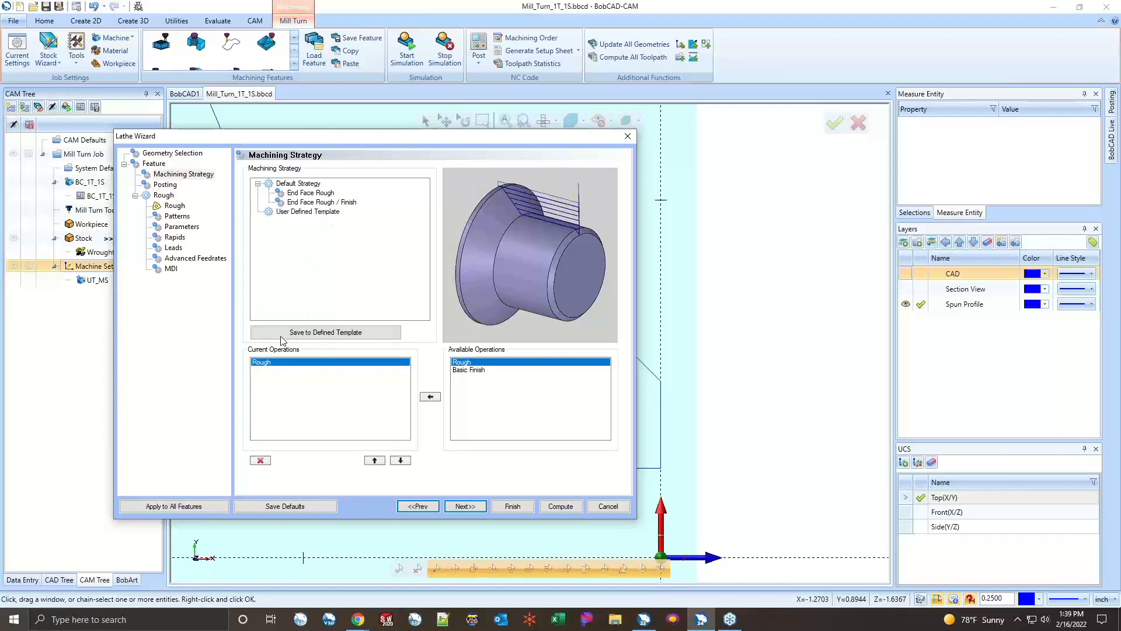
- Try Canned Cycles as the facing feature's posting parameter and return to Separate Moves
click(474, 507)
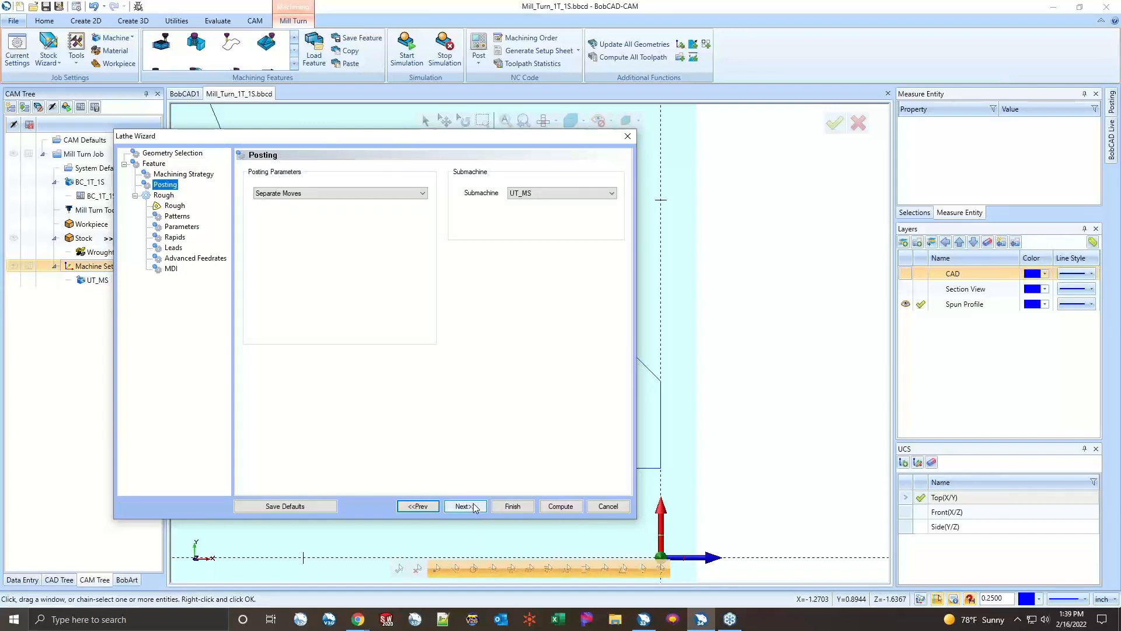
click(350, 192)
click(293, 208)
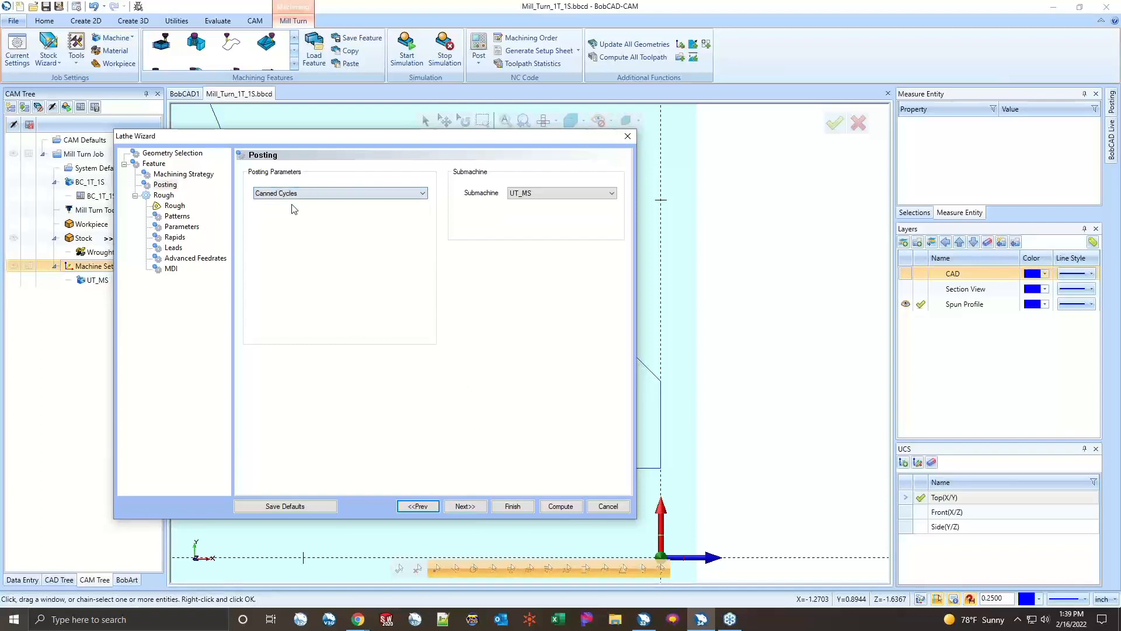
click(294, 194)
click(291, 203)
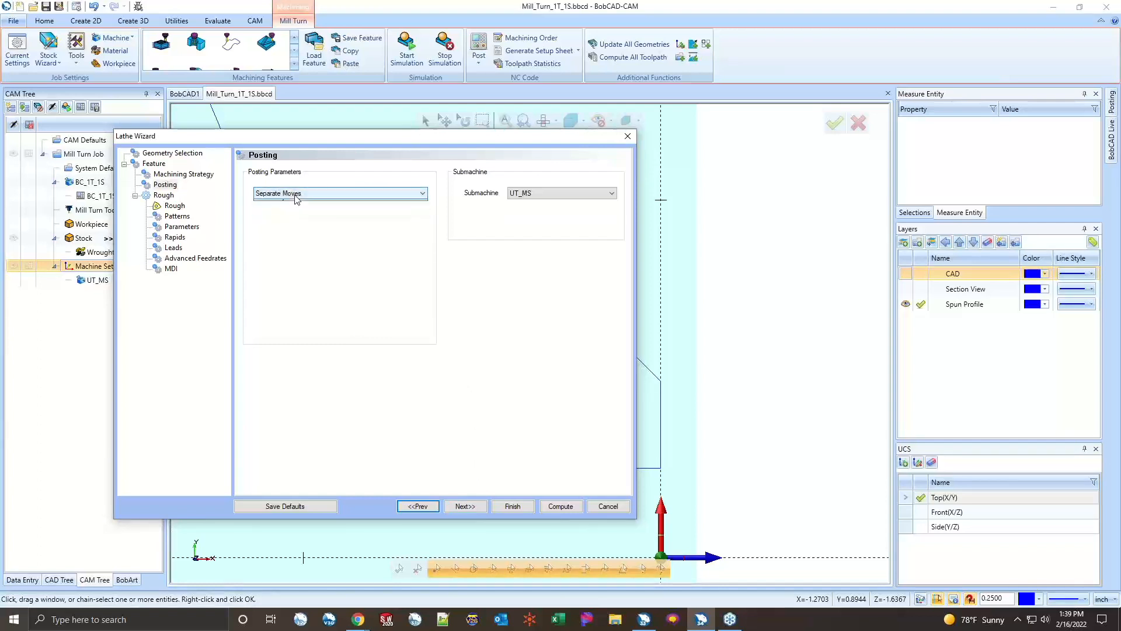
click(296, 196)
click(285, 210)
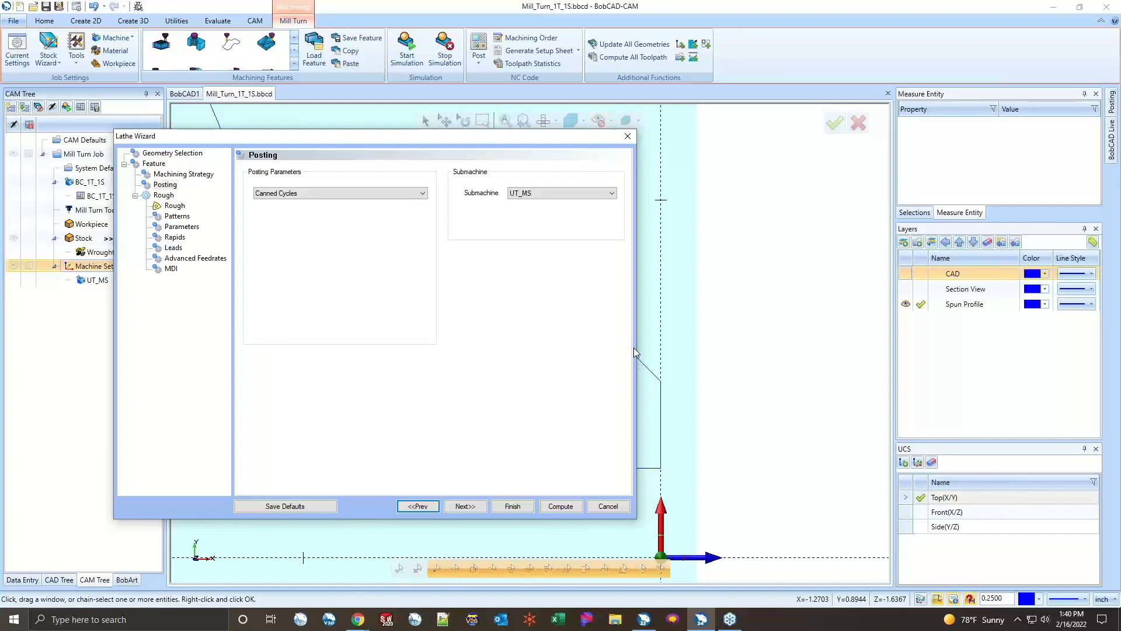
click(275, 197)
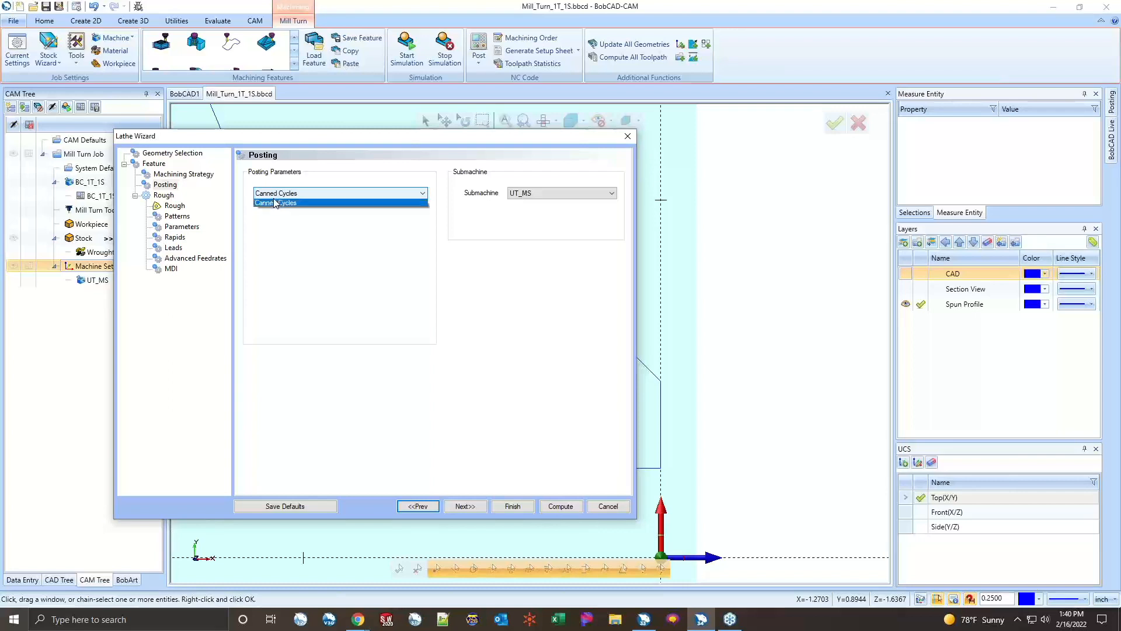
click(273, 211)
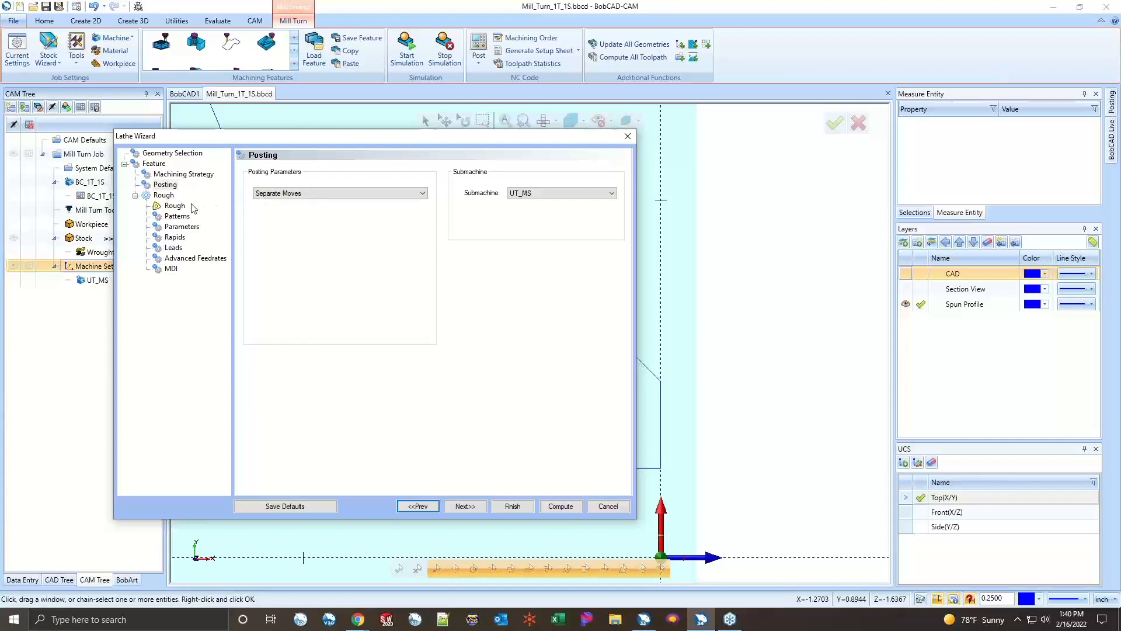
- Show the tool holder in the Rough operation's tool preview and open the tool crib
click(174, 206)
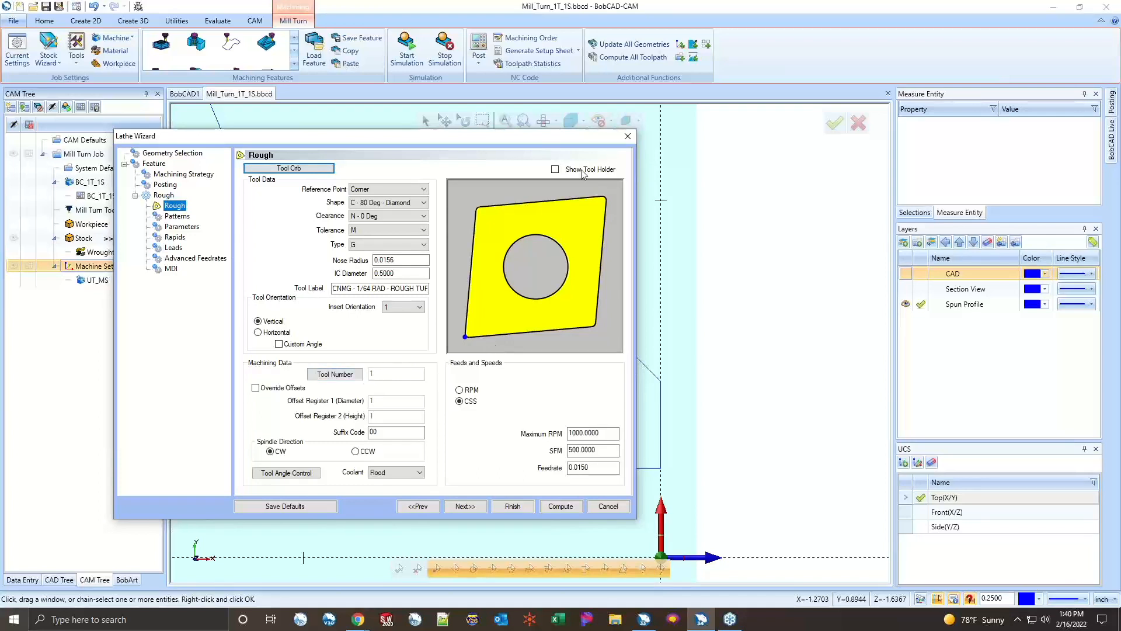
click(555, 170)
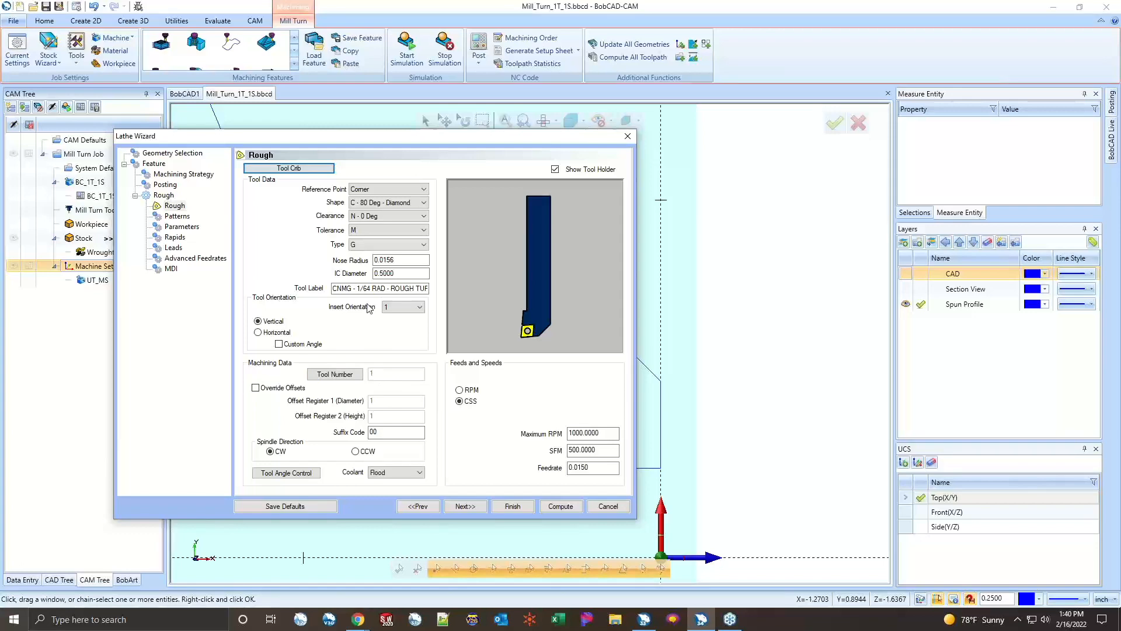
click(307, 171)
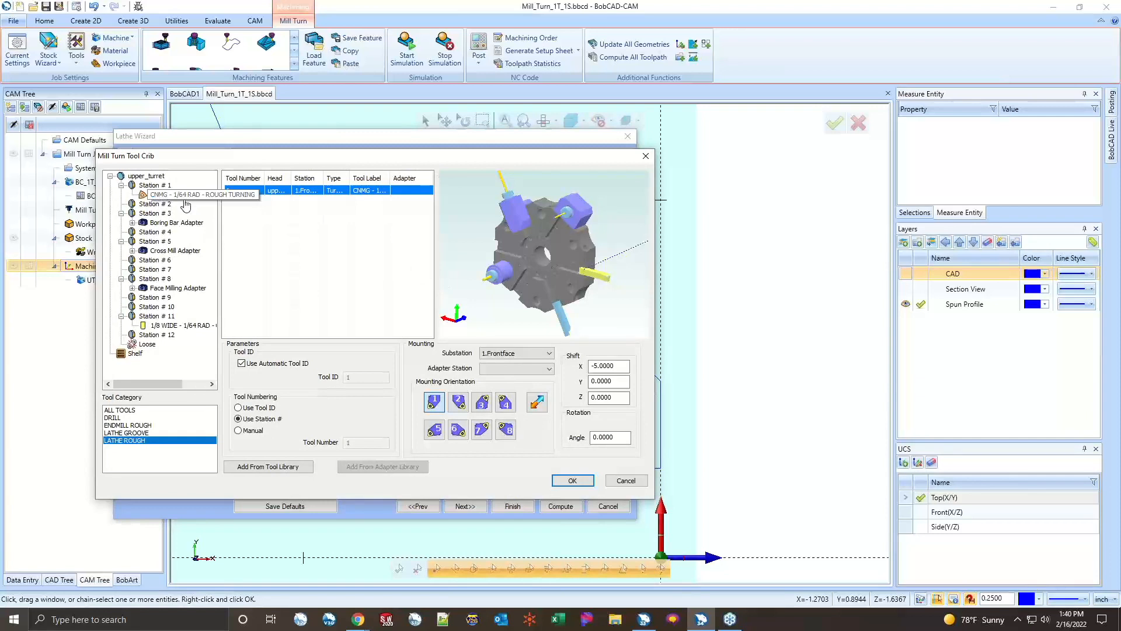
- Compare the station 1 and station 11 turret tools and assign the CNMG - 1/64 RAD rough turning tool to the operation
click(184, 196)
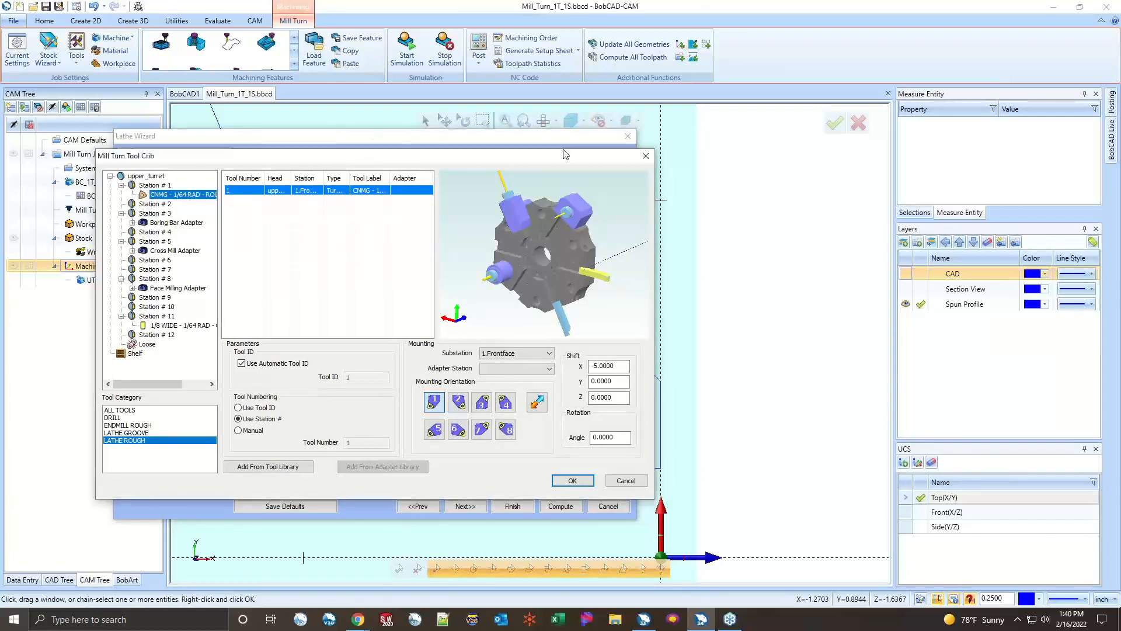
drag(565, 153, 916, 138)
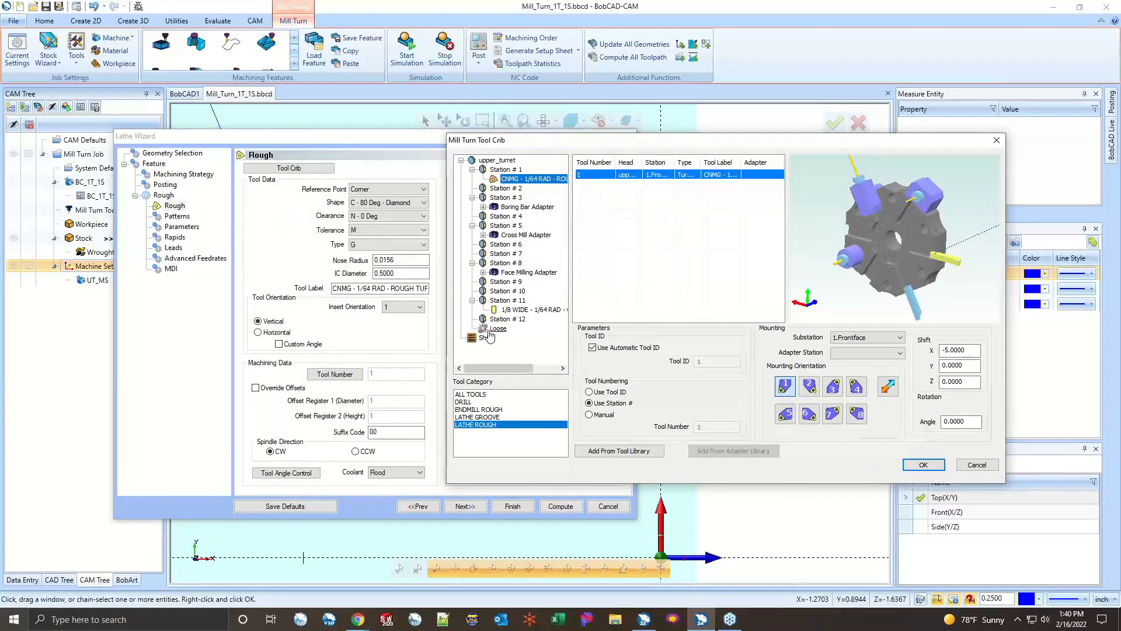
click(516, 310)
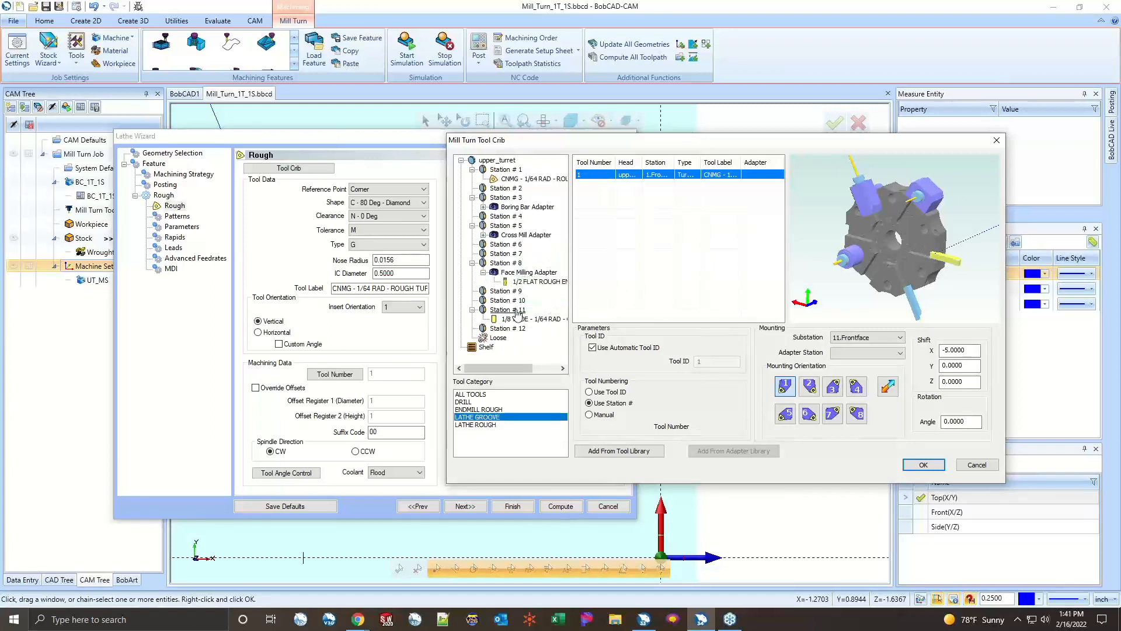
click(513, 319)
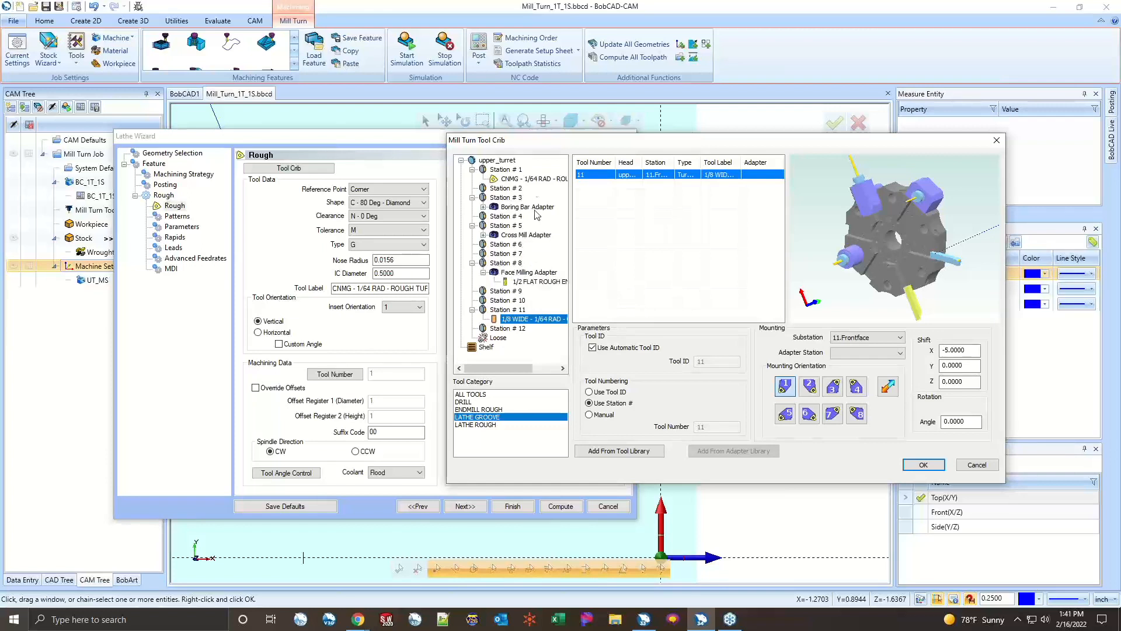
click(533, 178)
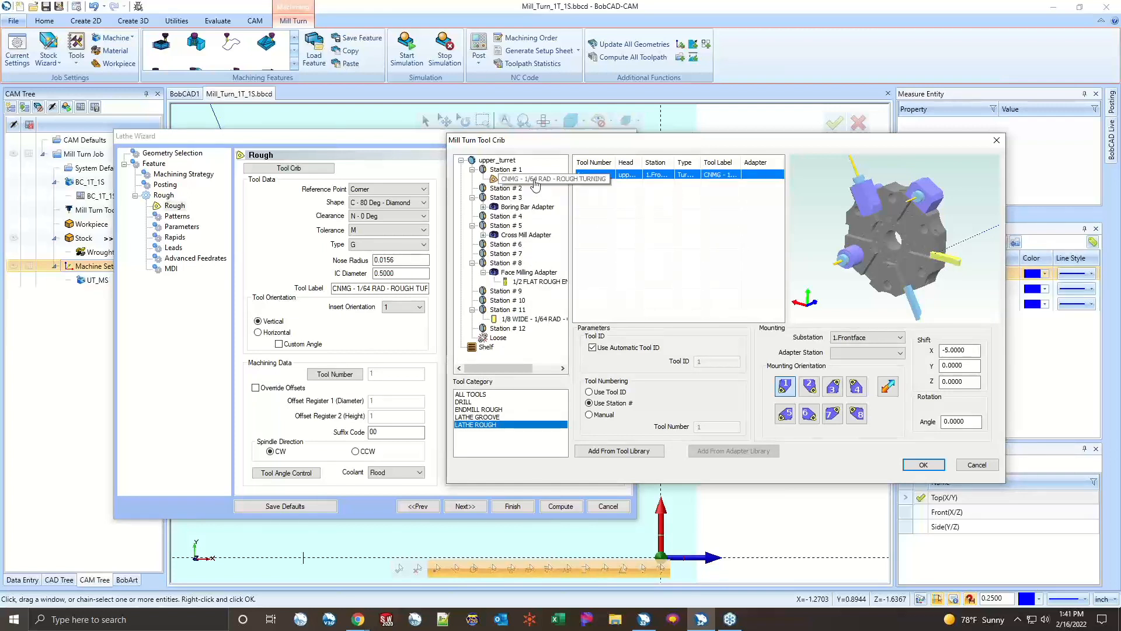
click(924, 465)
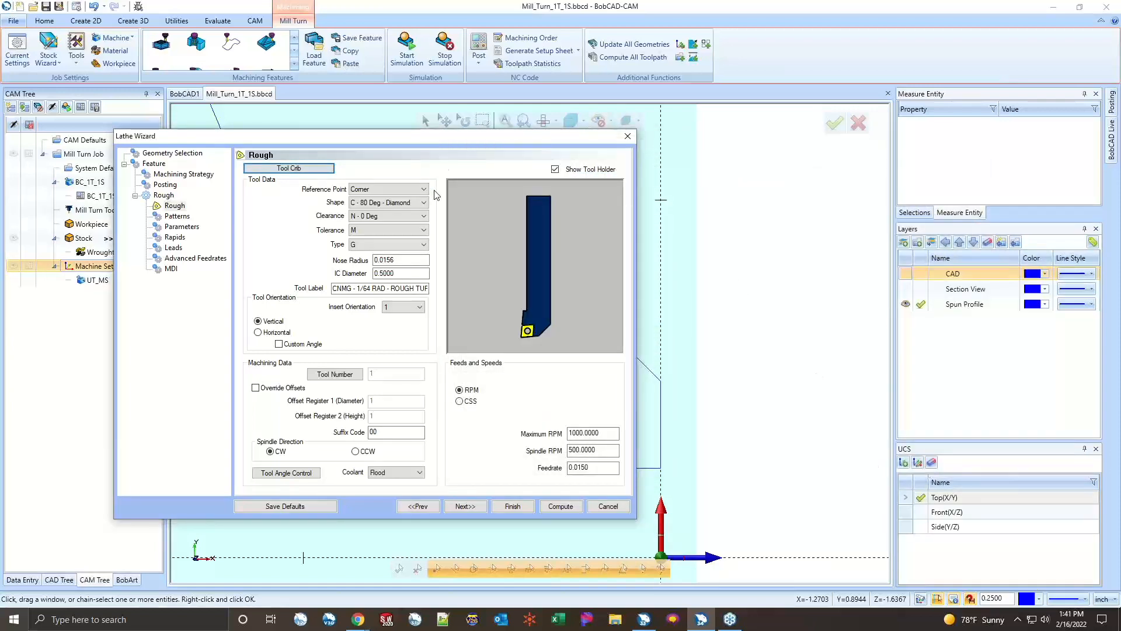
- Switch the rough operation's feeds and speeds from RPM to CSS mode
click(460, 402)
click(581, 467)
double_click(577, 434)
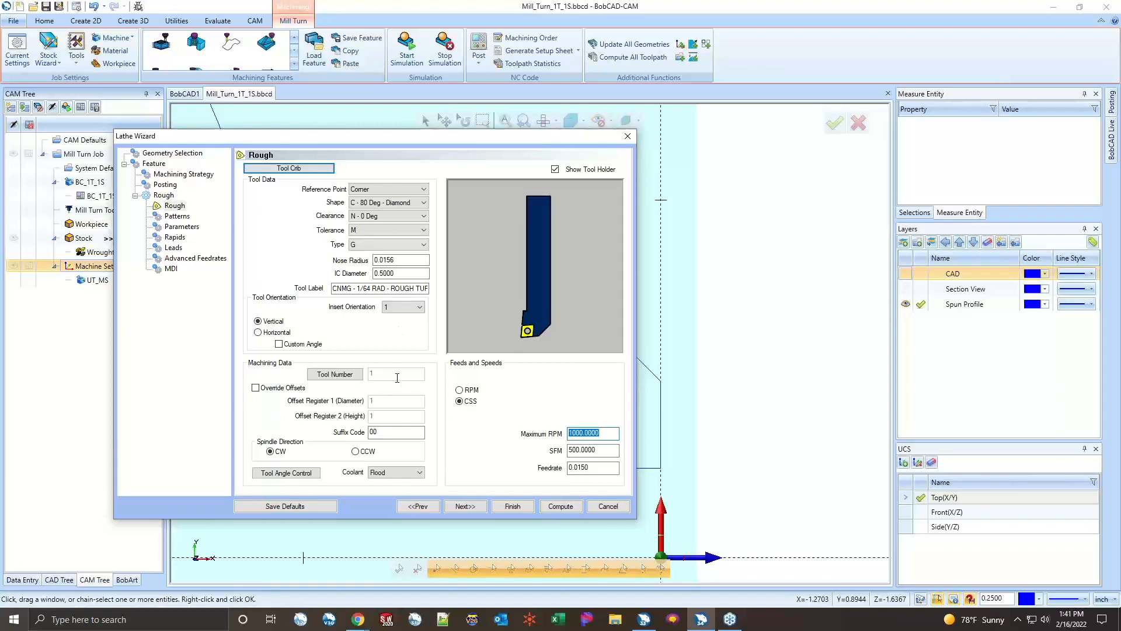
- Preview the Offset pattern and Zig Zag sorting for the roughing passes, restoring Standard for both
click(464, 506)
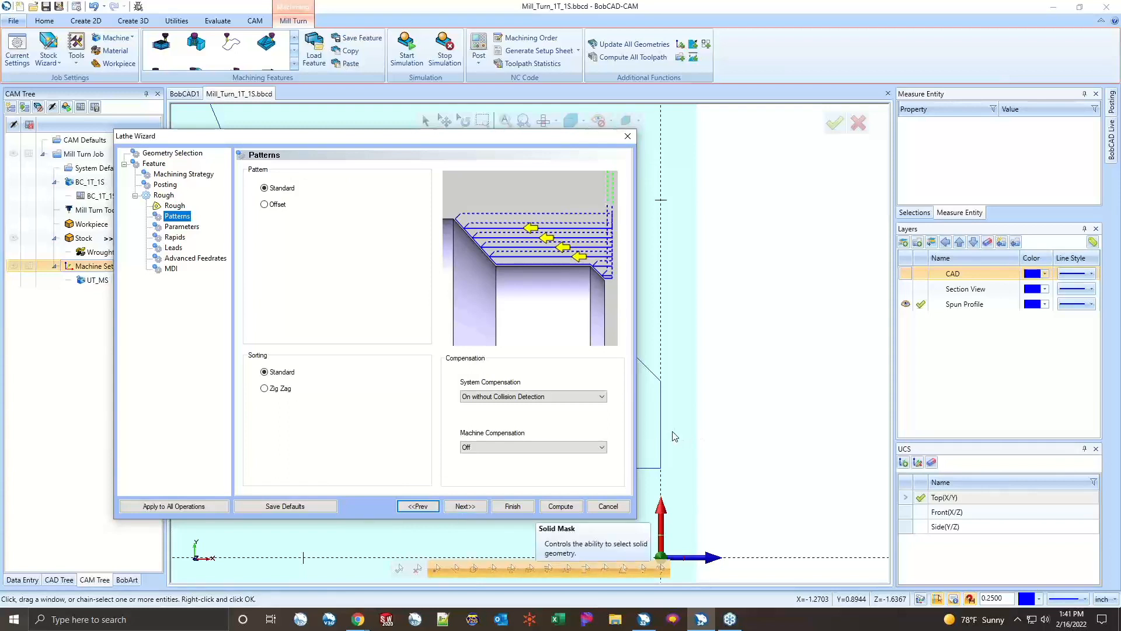
click(265, 188)
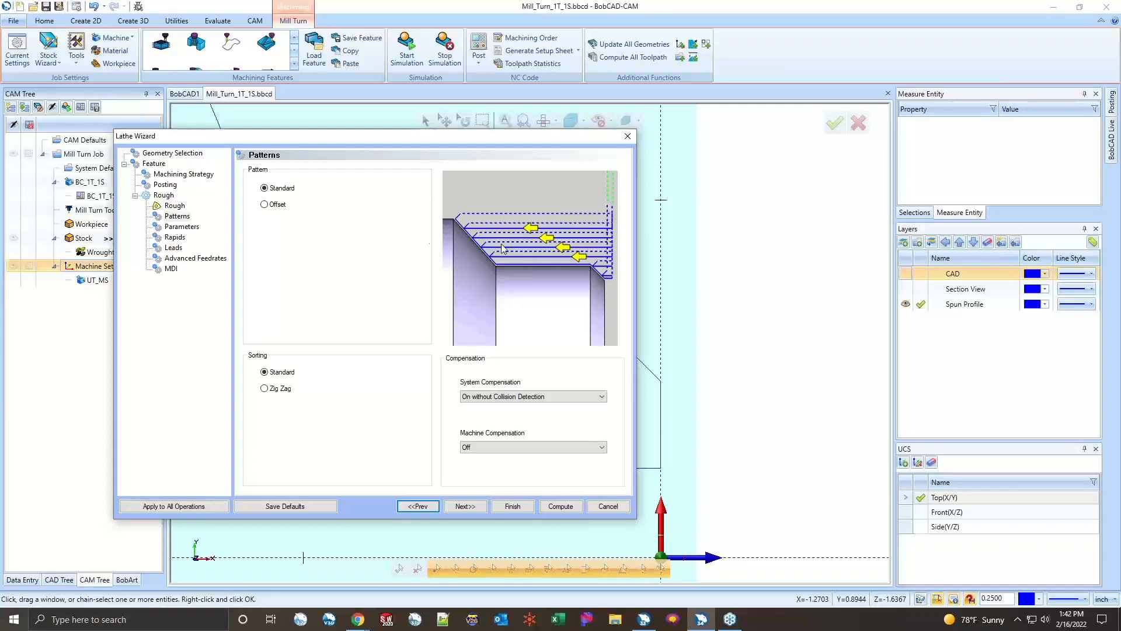
click(270, 207)
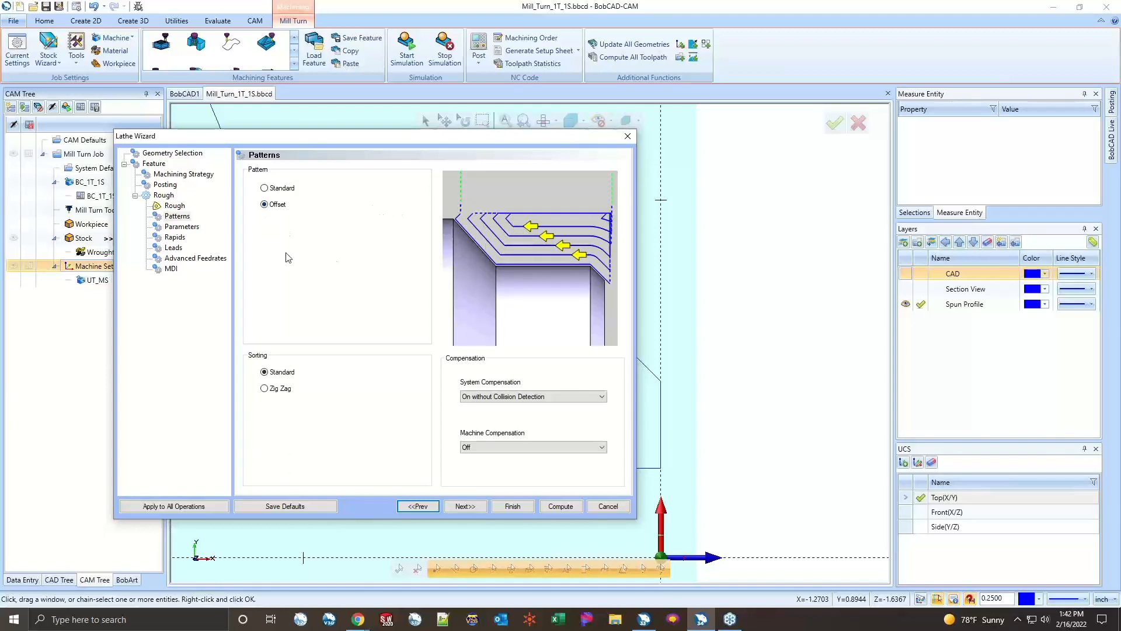
click(264, 189)
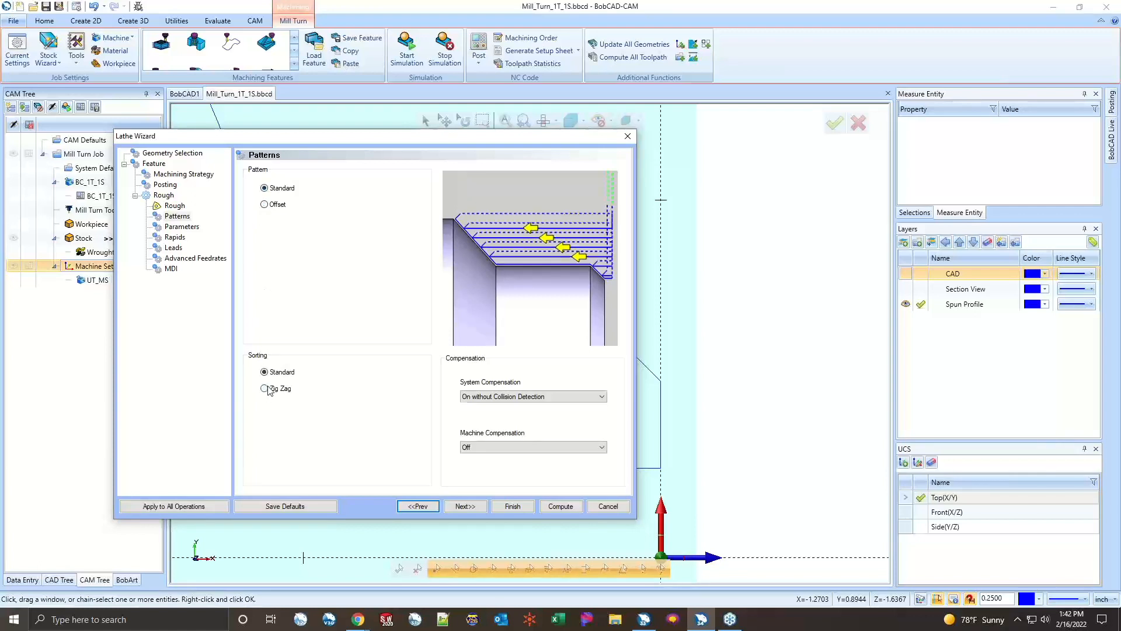
click(266, 387)
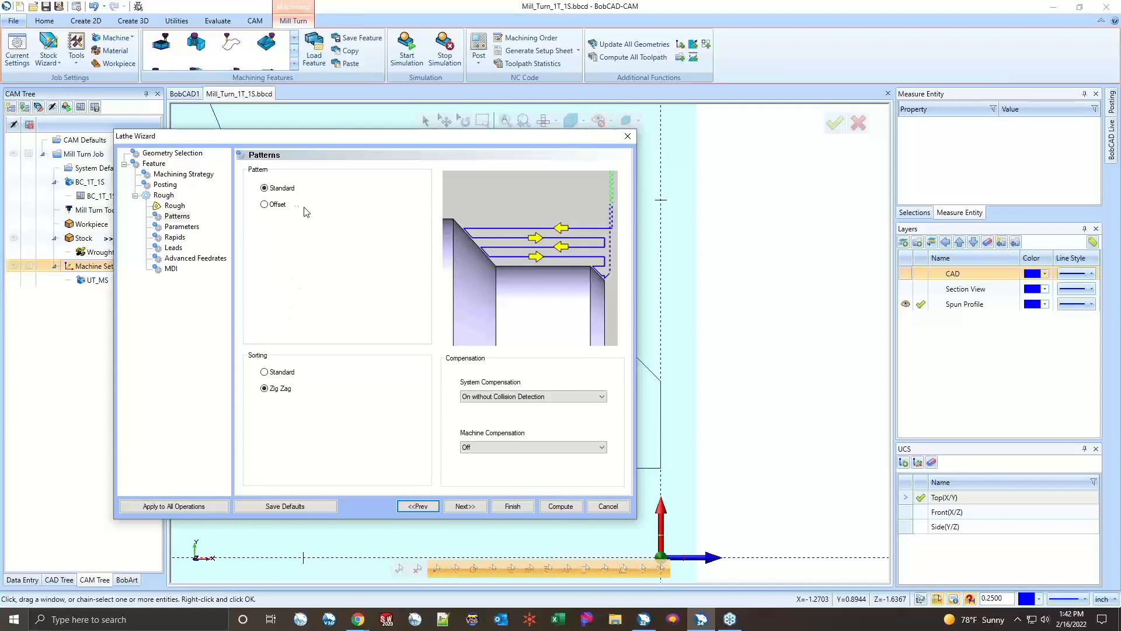
click(282, 372)
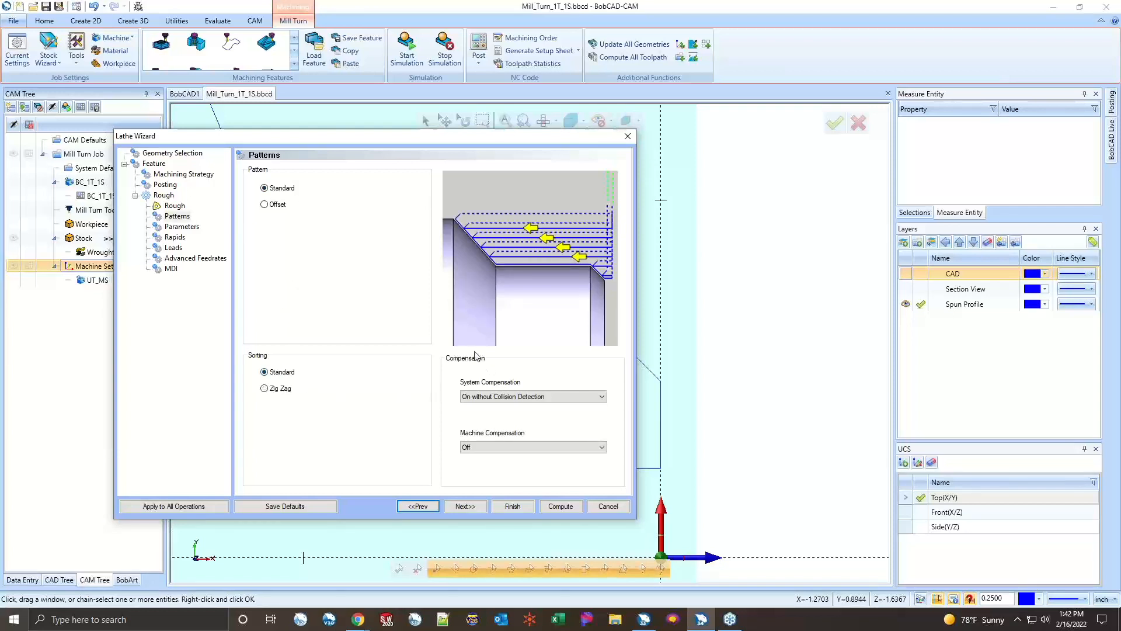
- Try Comp Left / G41 machine compensation and return it to Off, keeping system compensation On without Collision Detection
click(497, 397)
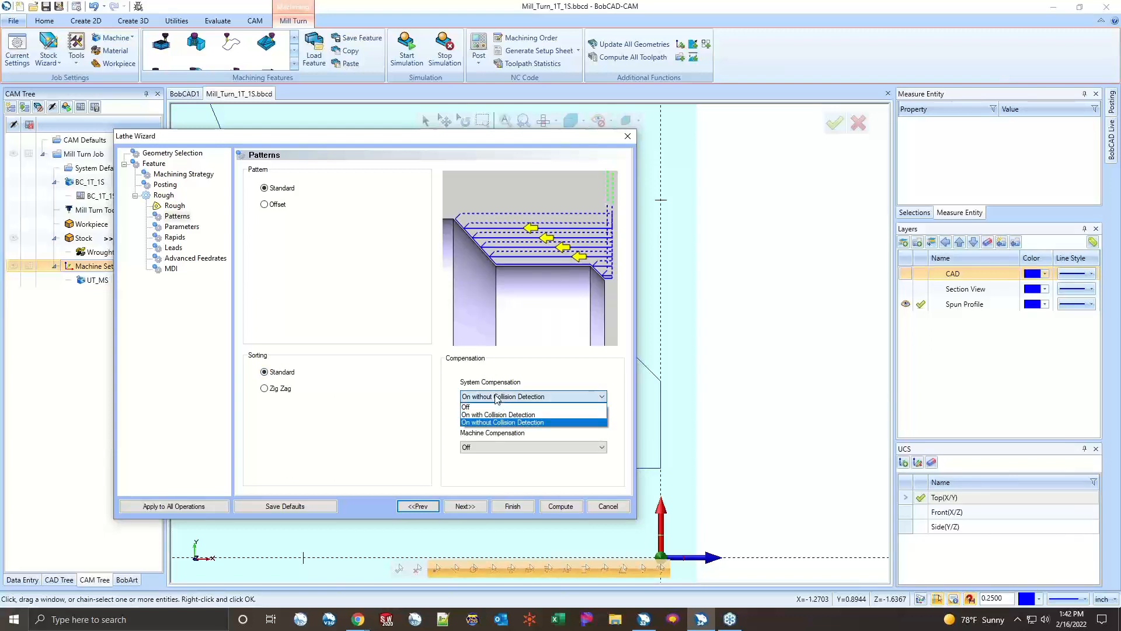
click(494, 422)
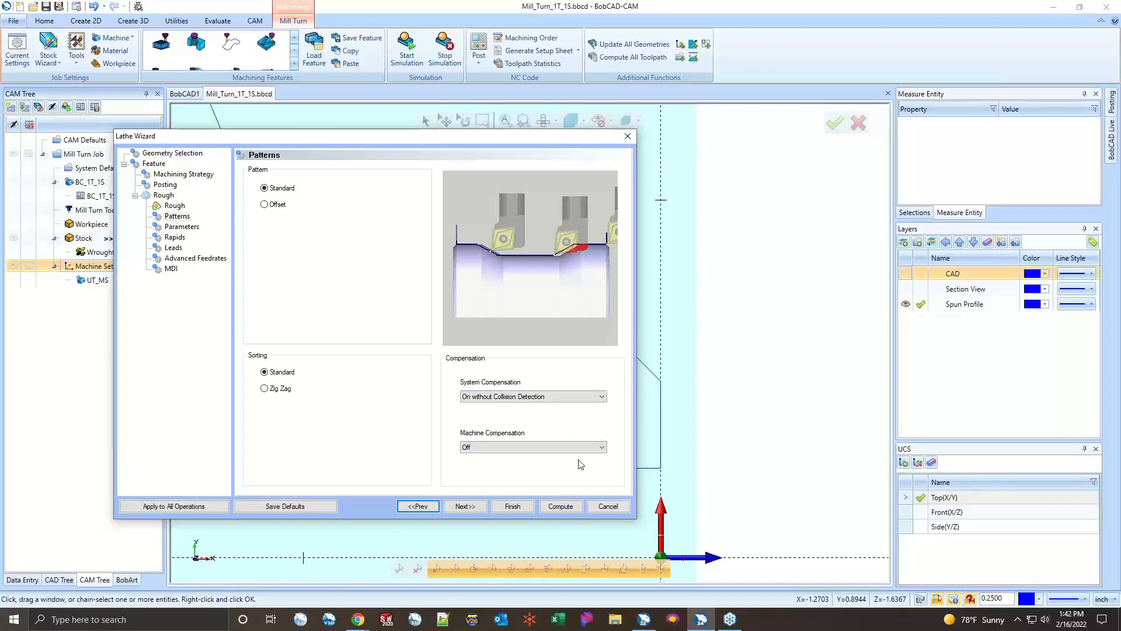
click(516, 447)
click(514, 465)
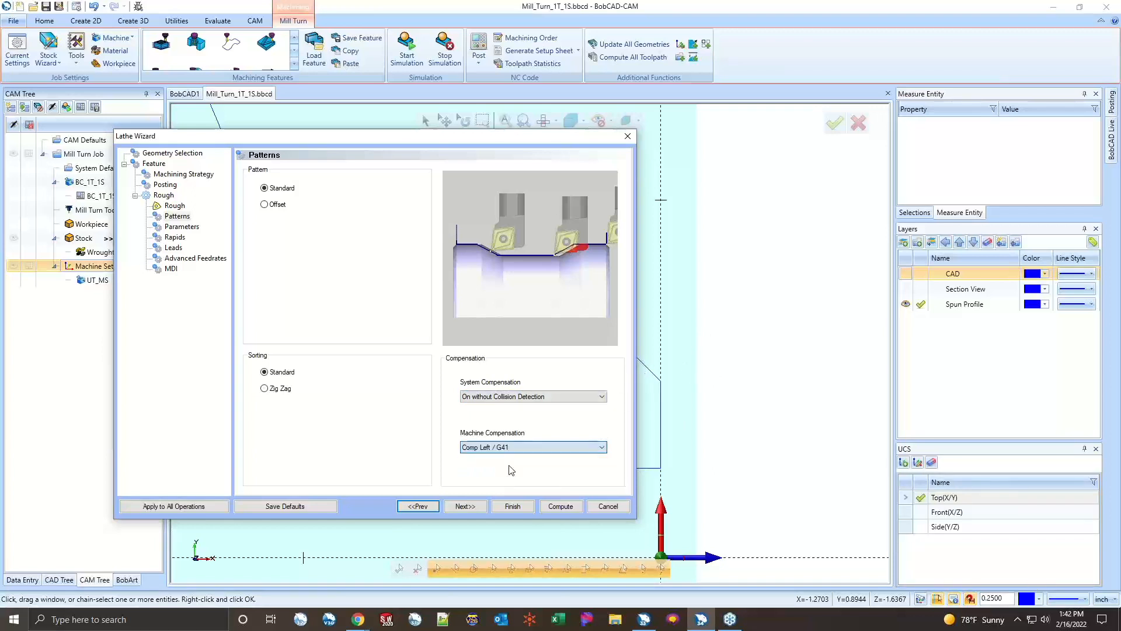
click(503, 447)
click(499, 458)
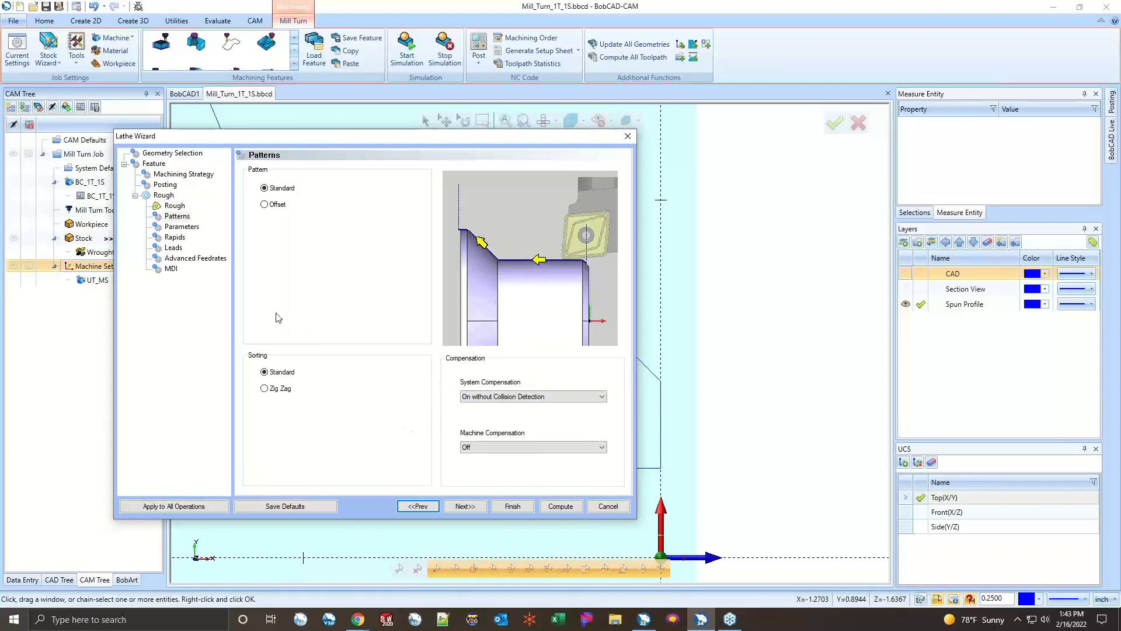
- Set the finish allowance to 0 in both Z and X, and keep the rough allowance disabled
click(183, 228)
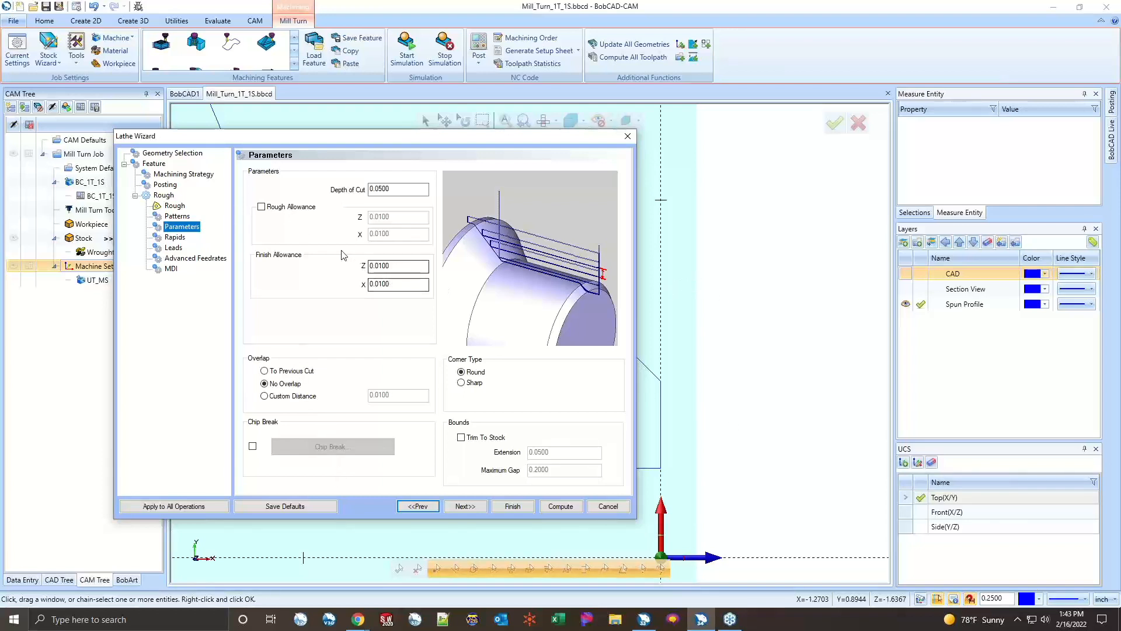
click(402, 265)
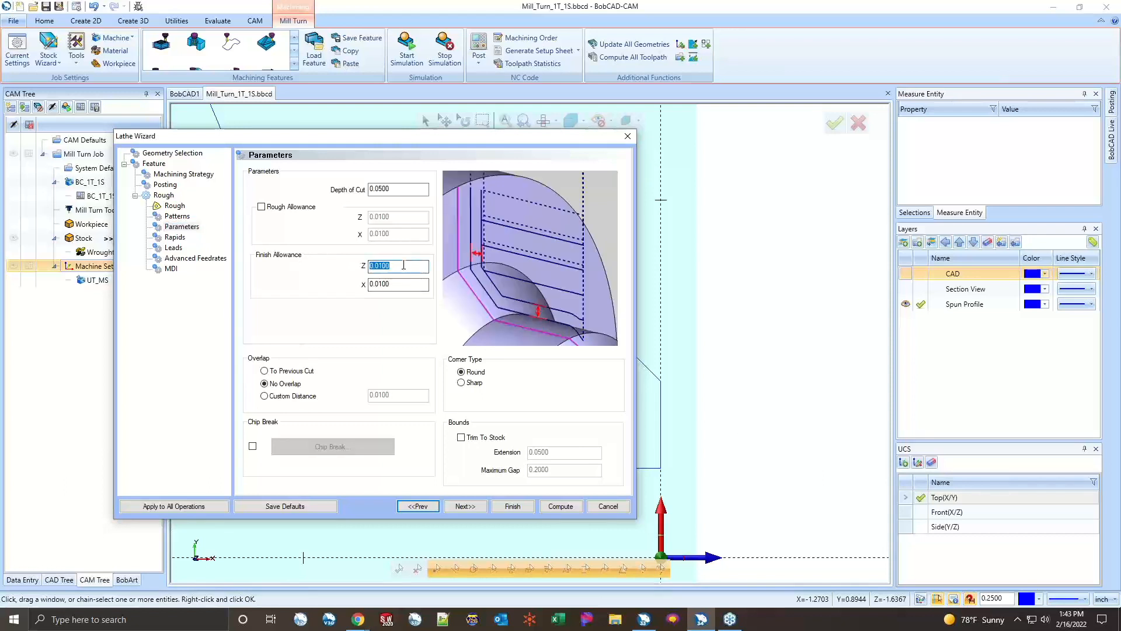
text(0)
key(Tab)
text(0)
key(Tab)
click(393, 190)
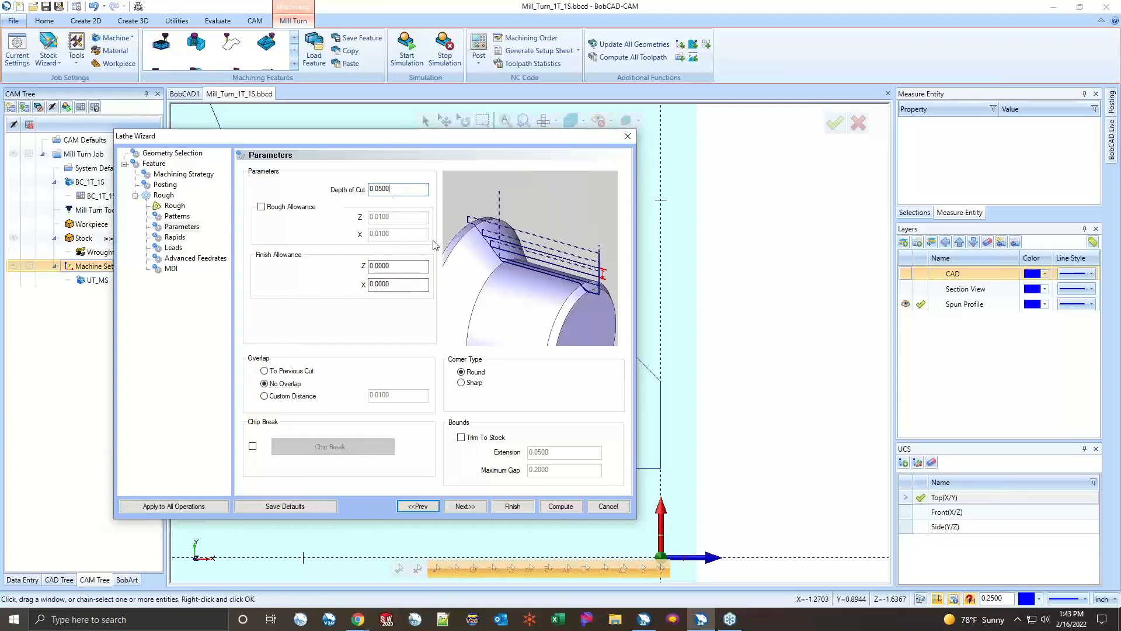
click(270, 208)
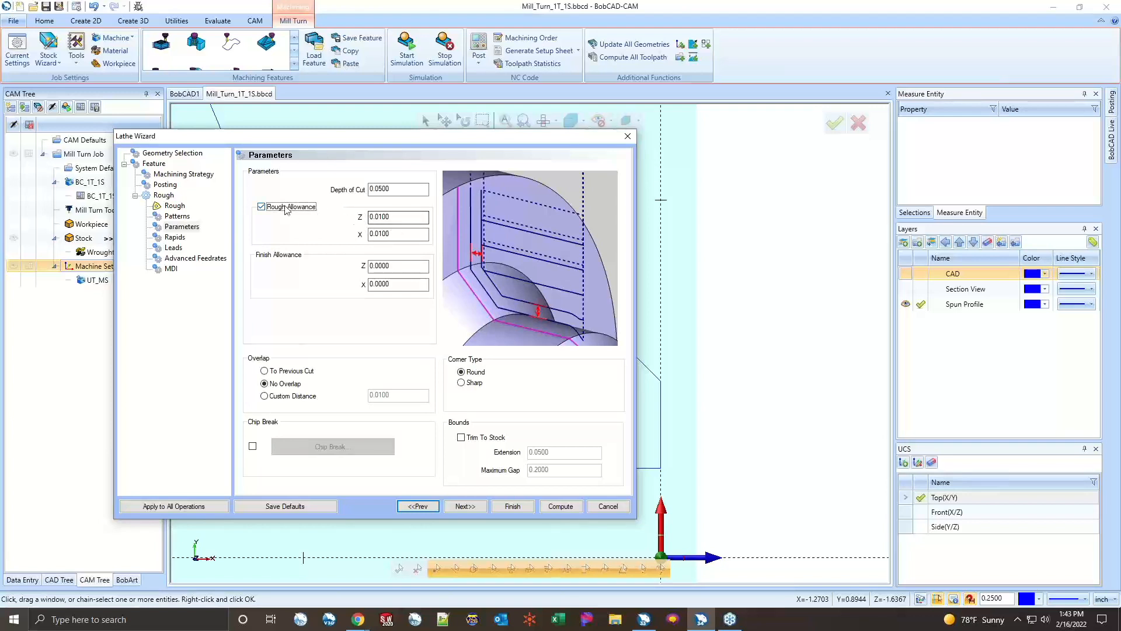
click(262, 207)
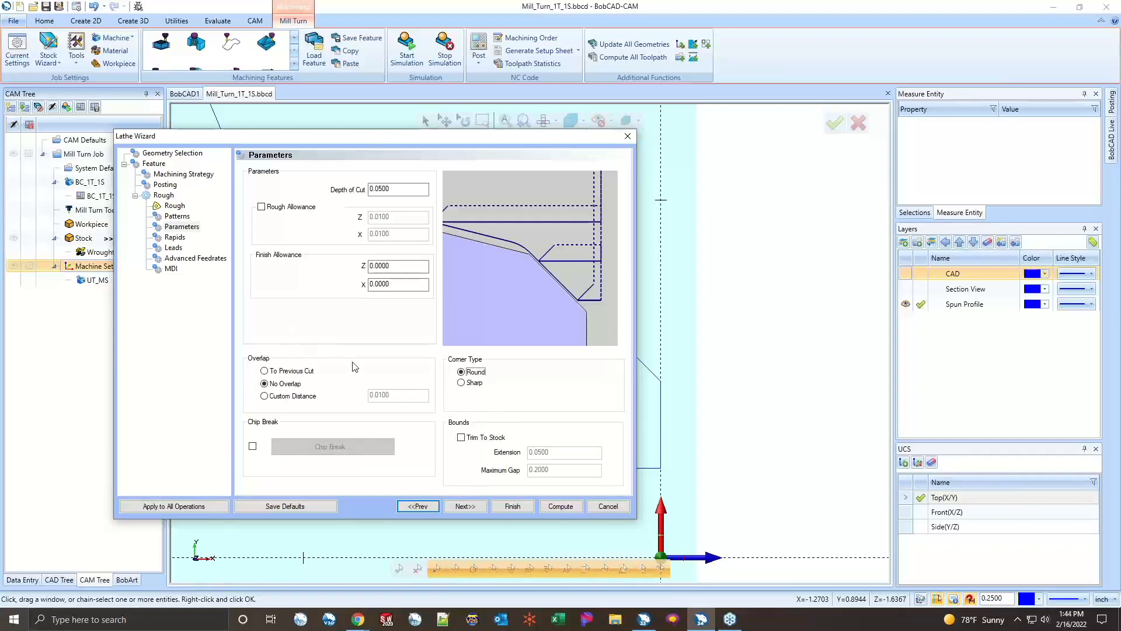
- Examine the available rapid approach options for the rough operation, keeping Default Rapid Approach
click(464, 504)
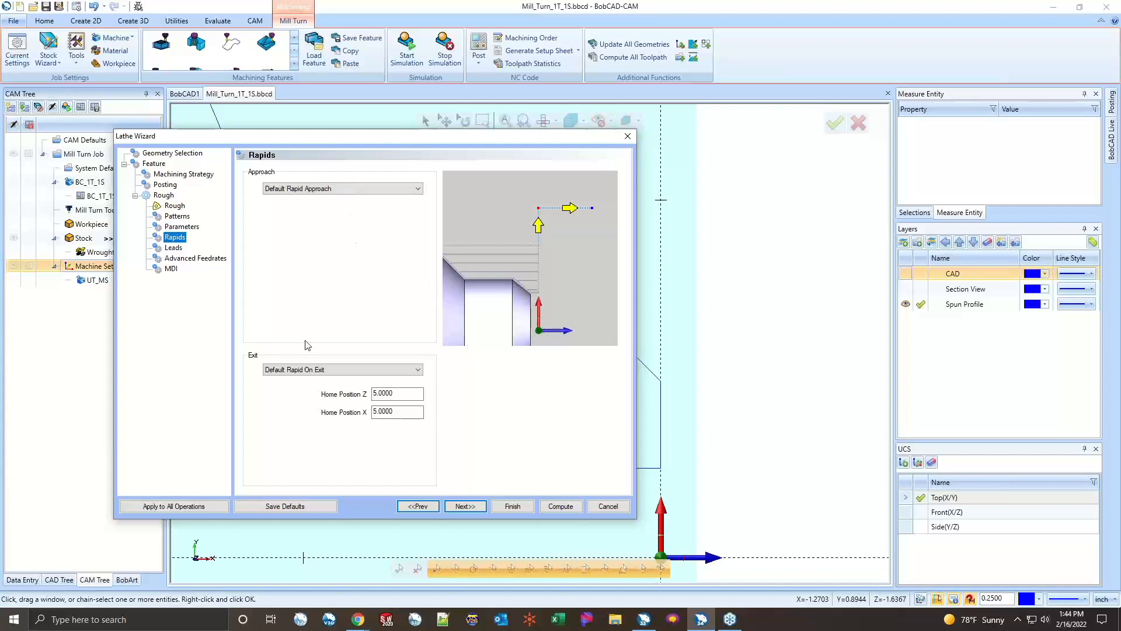
click(387, 188)
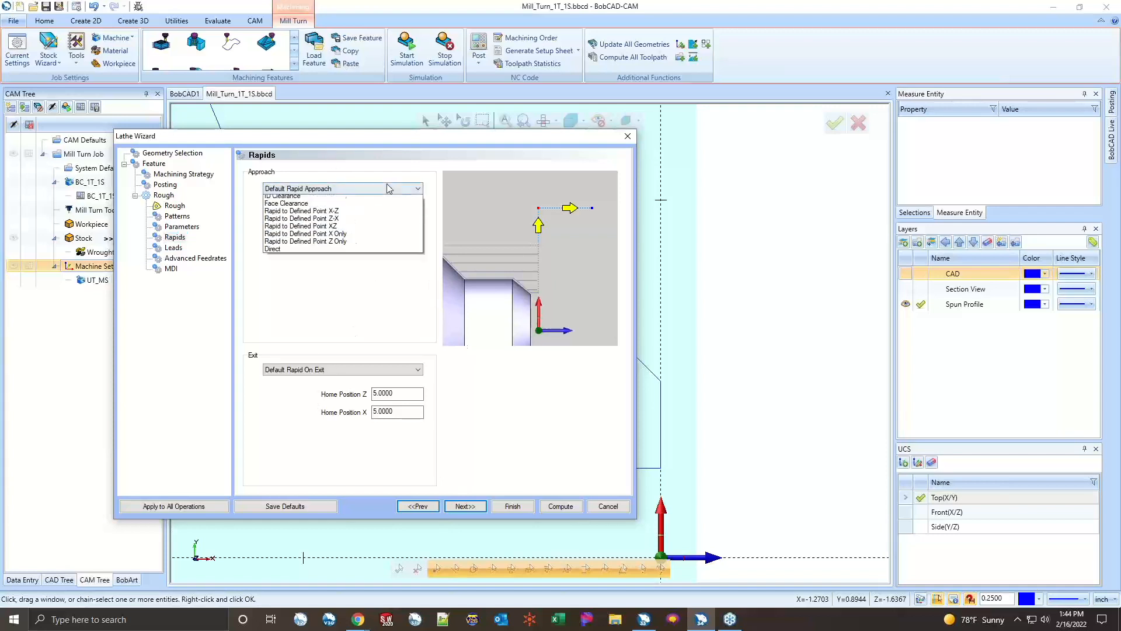
click(336, 199)
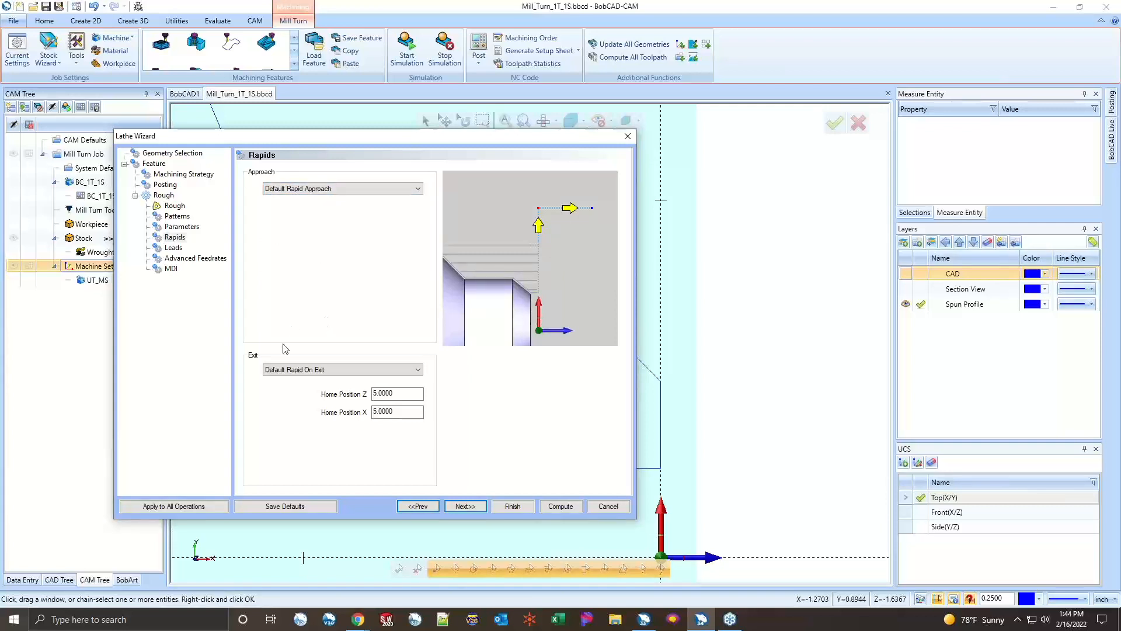
click(345, 192)
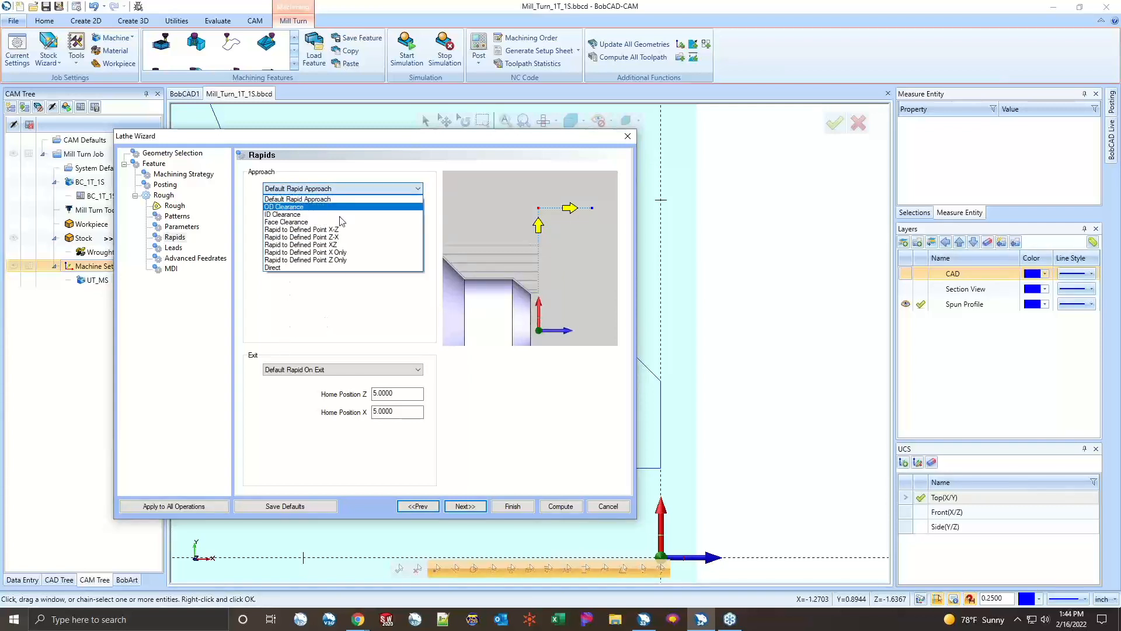
click(368, 279)
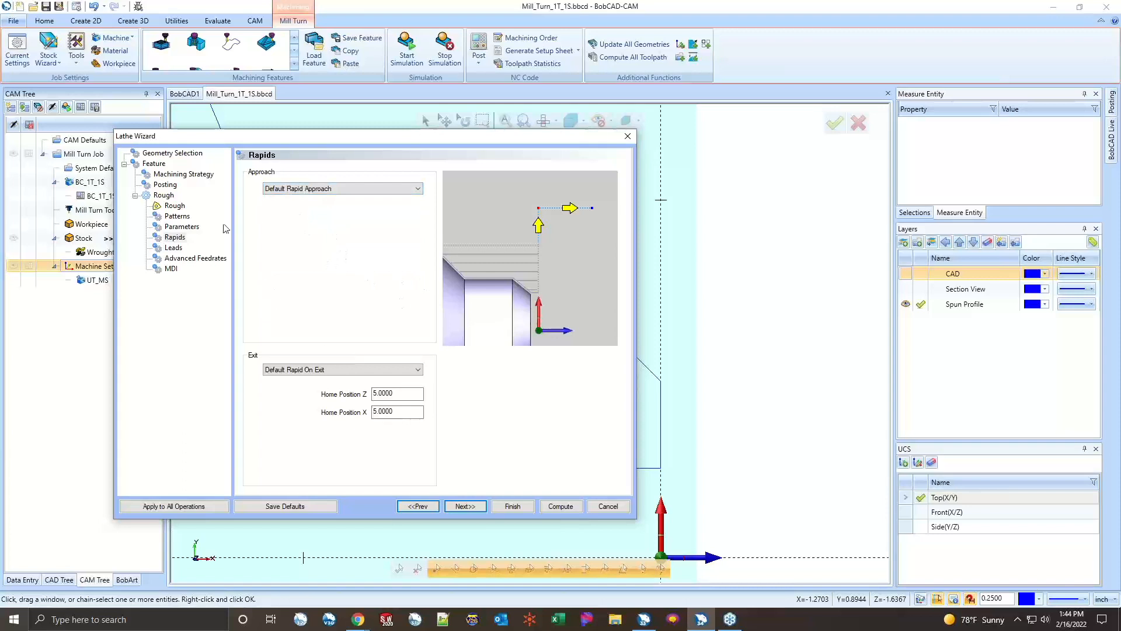
- Preview the Horizontal and Custom lead-in types, restoring a Parallel lead-in with a Perpendicular lead-out
click(174, 247)
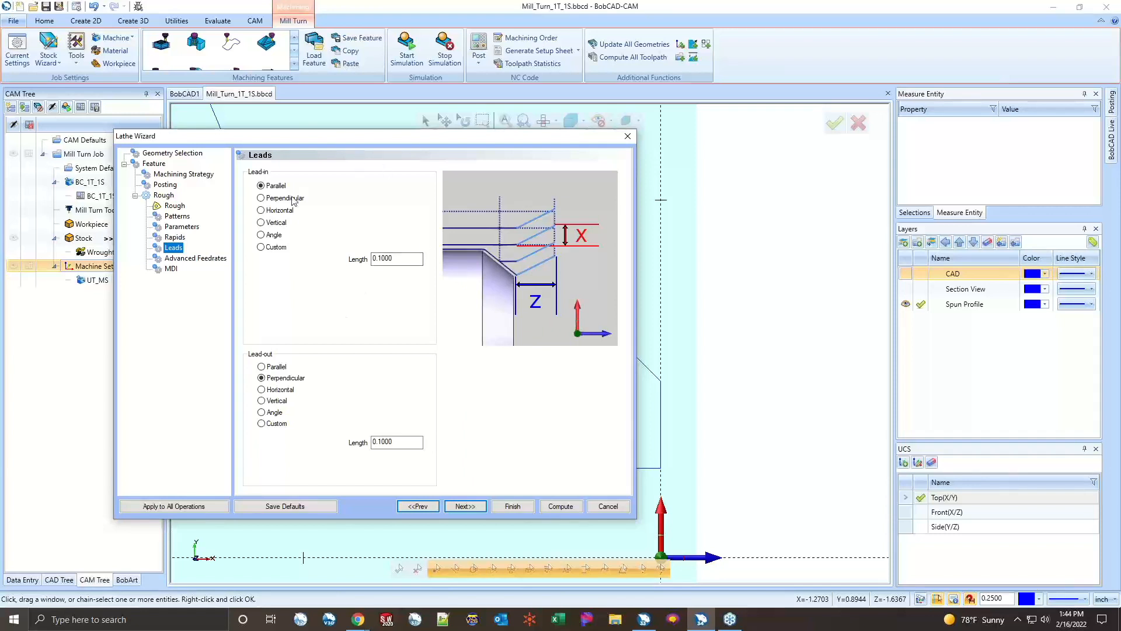
click(276, 379)
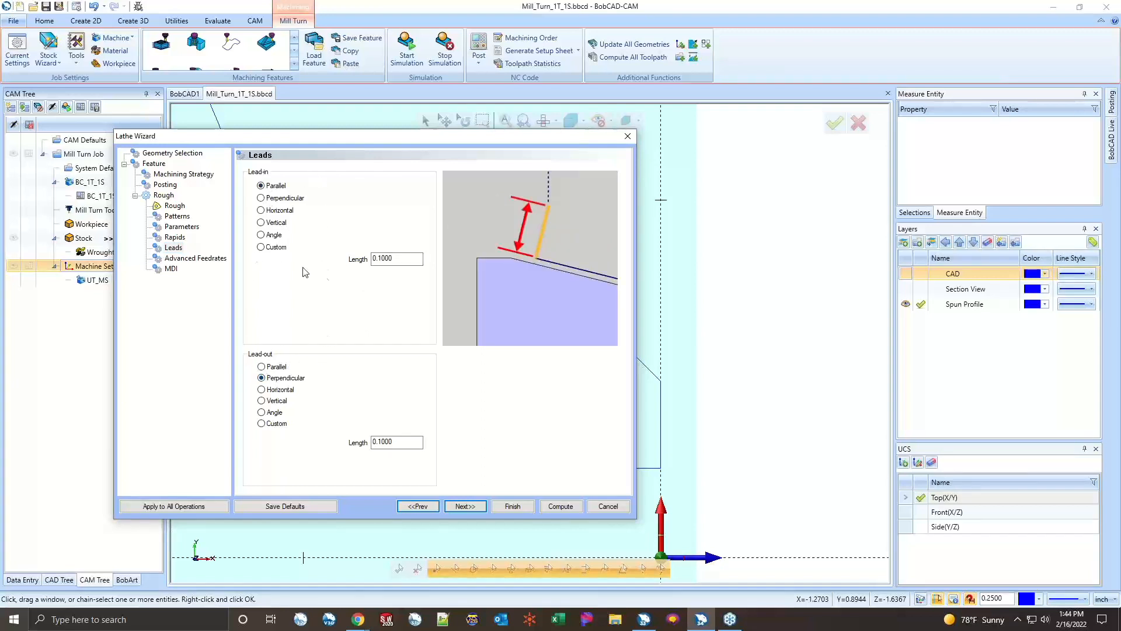
click(392, 262)
click(267, 199)
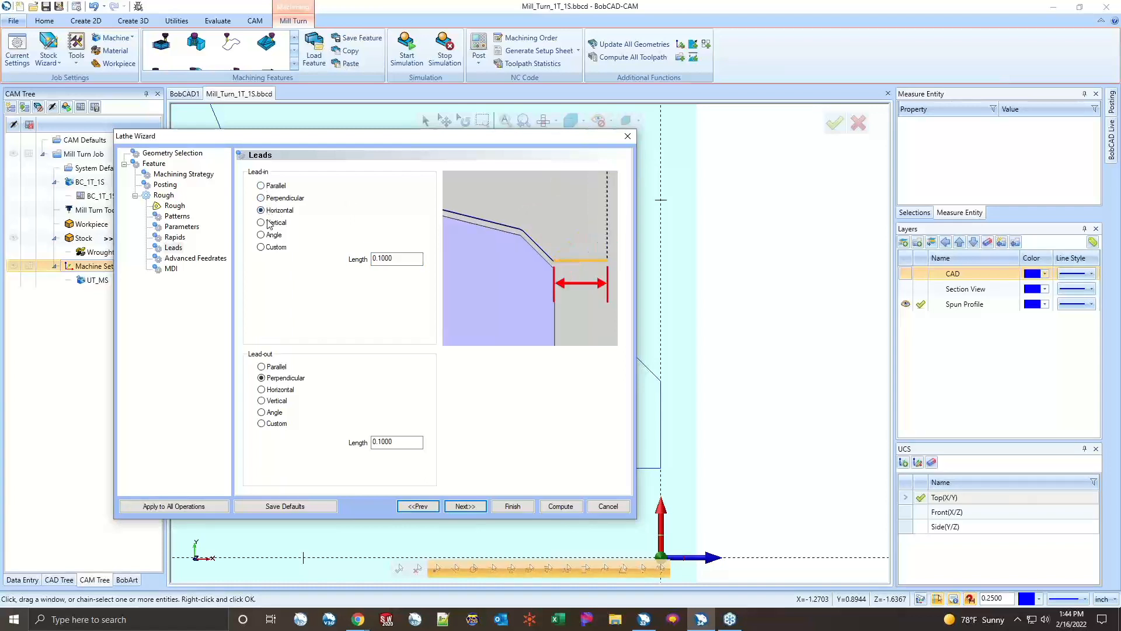
click(262, 247)
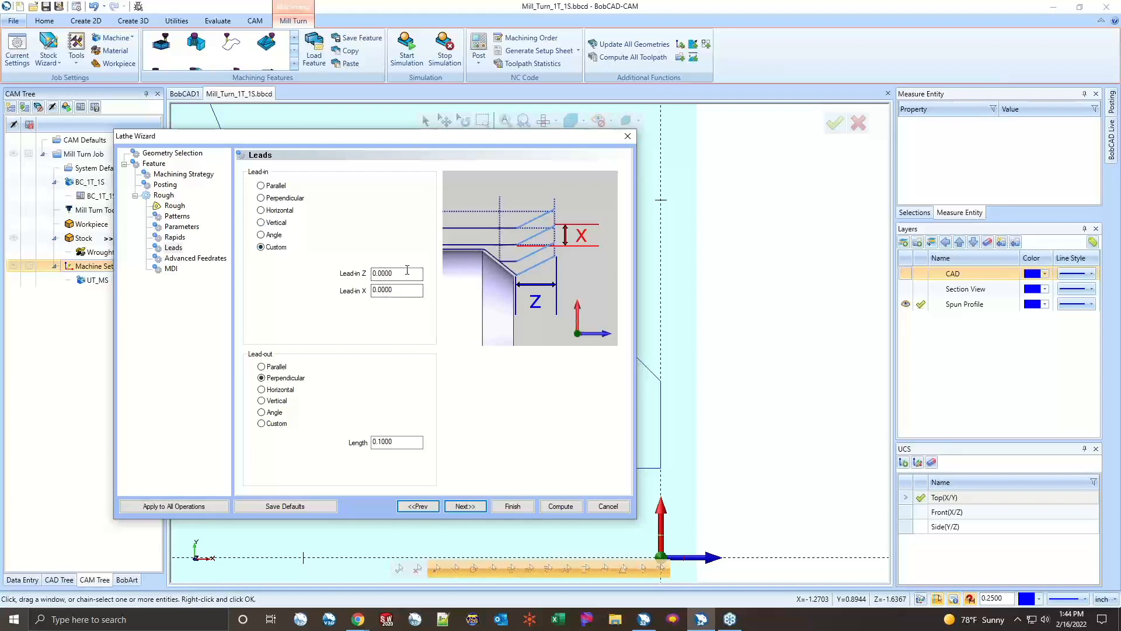
click(273, 187)
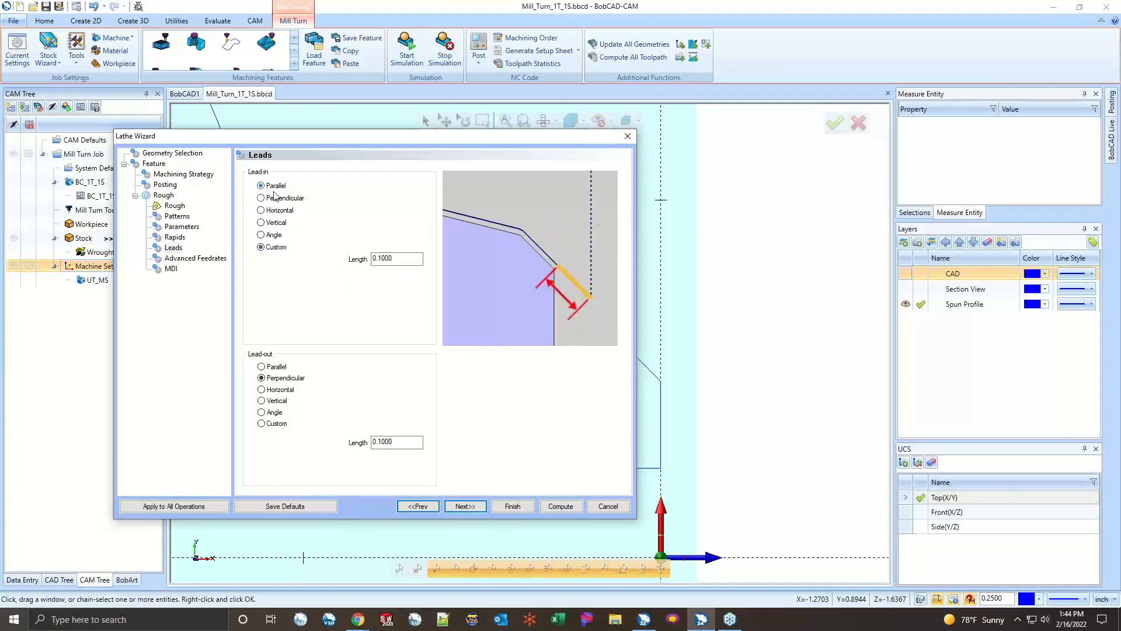
click(268, 380)
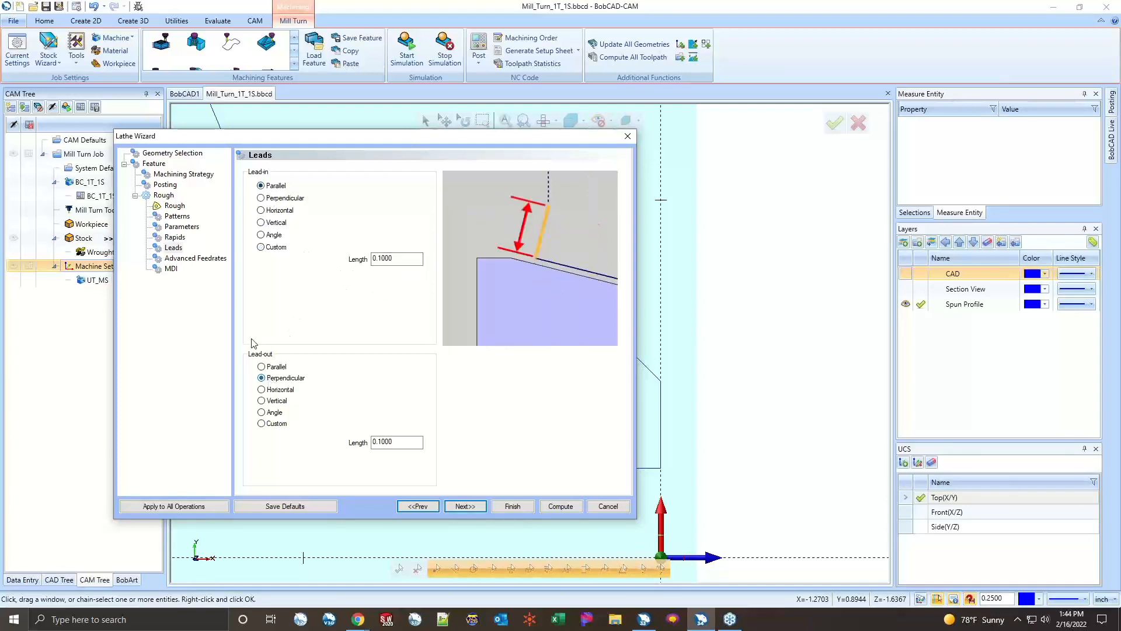
- Review the rough operation's Advanced Feedrates overrides and its MDI commands and task list
click(198, 261)
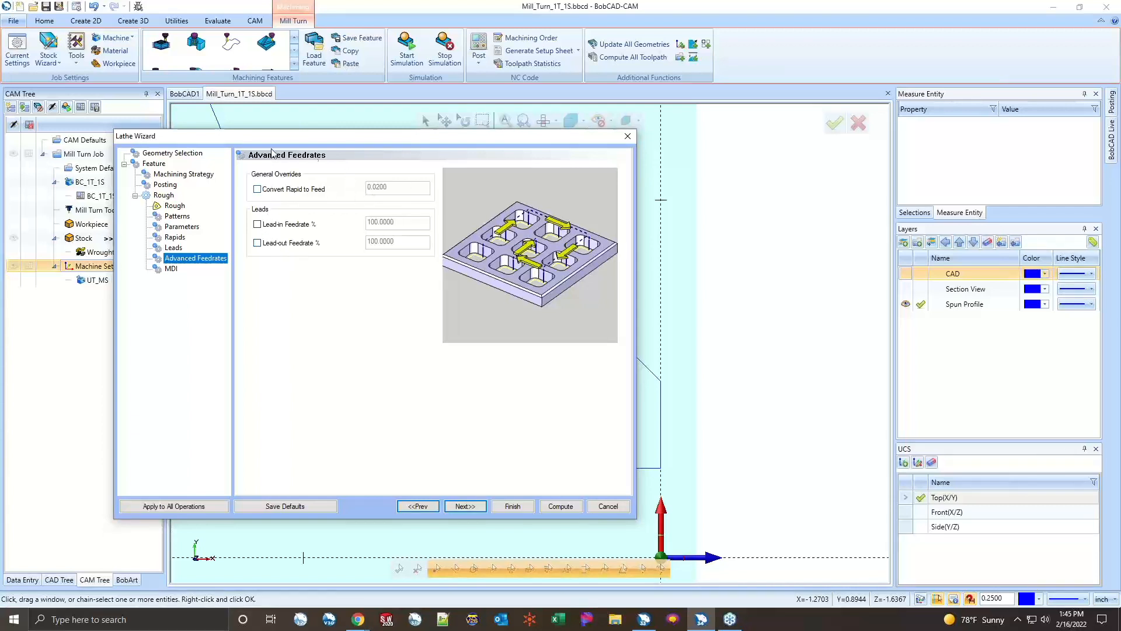
click(170, 270)
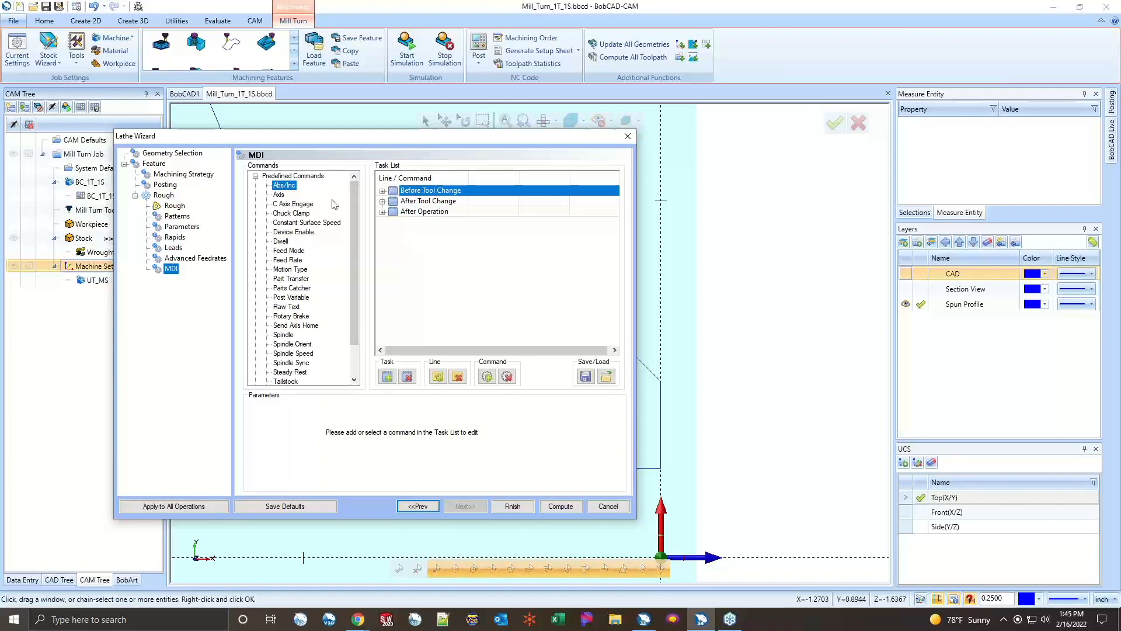
- Look over the MDI task entries, compute the lathe end face roughing toolpath, and save the part file
click(409, 194)
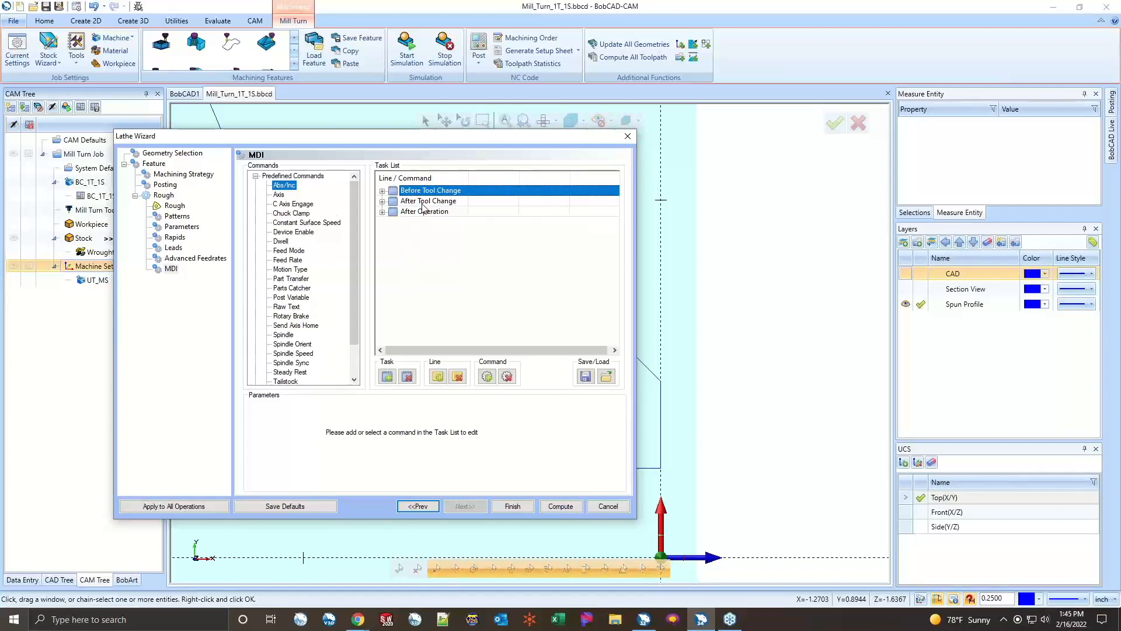
click(422, 204)
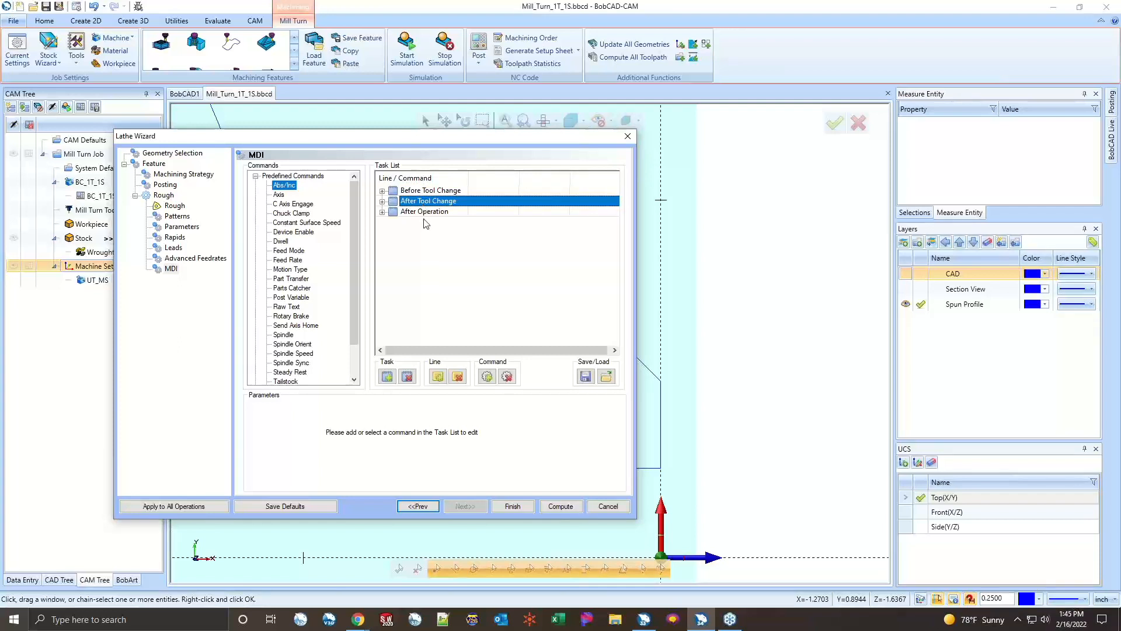
click(431, 213)
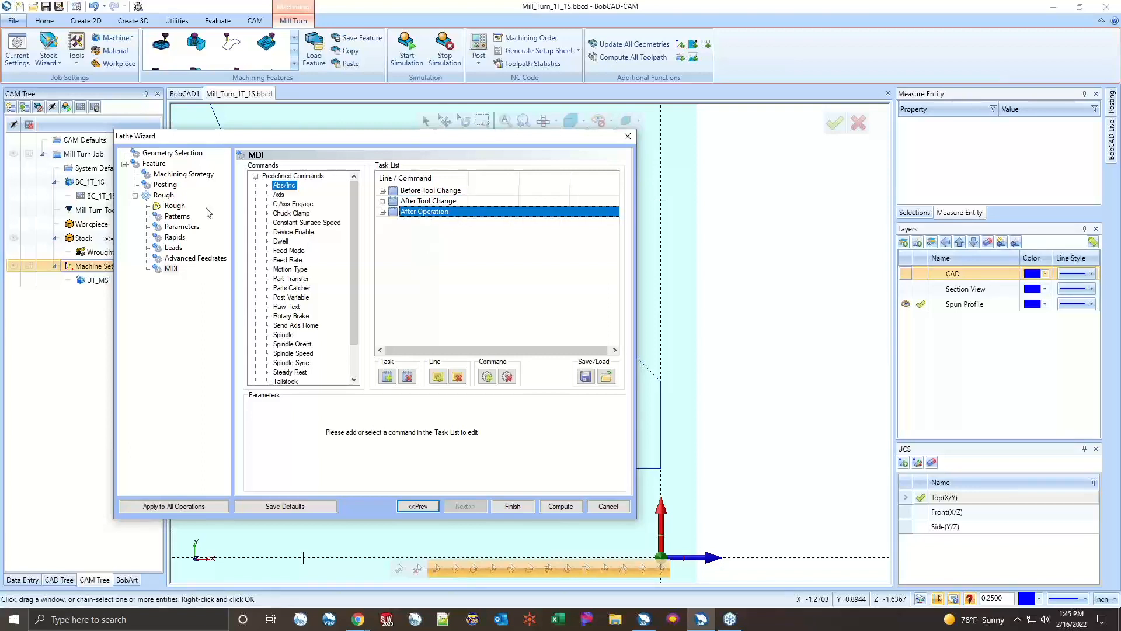
click(558, 506)
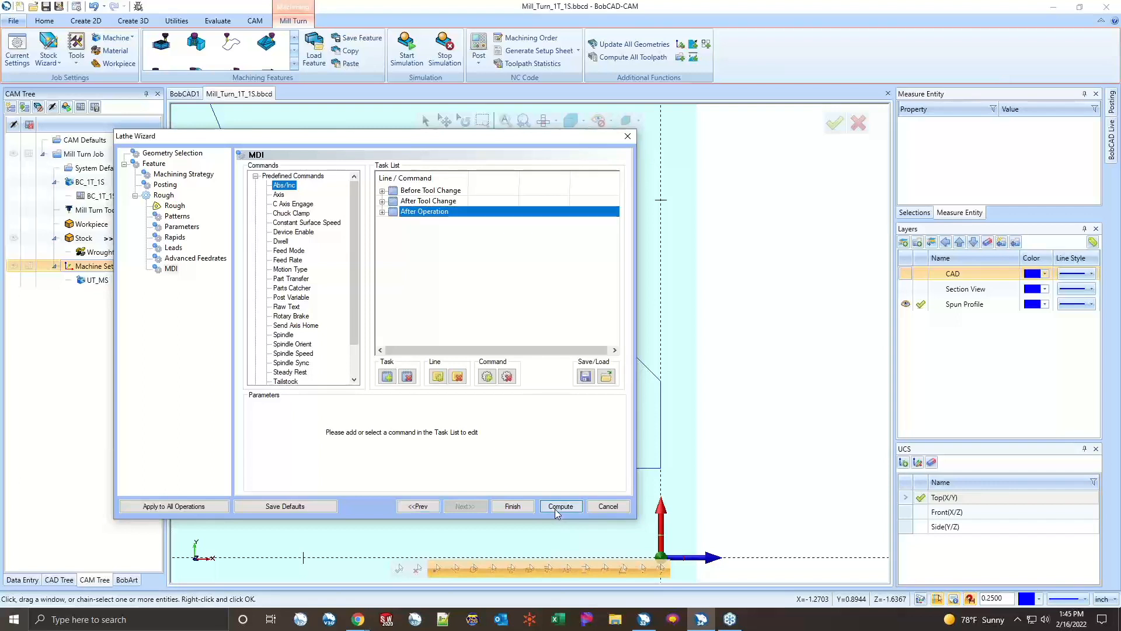
scroll(583, 341, down, 3)
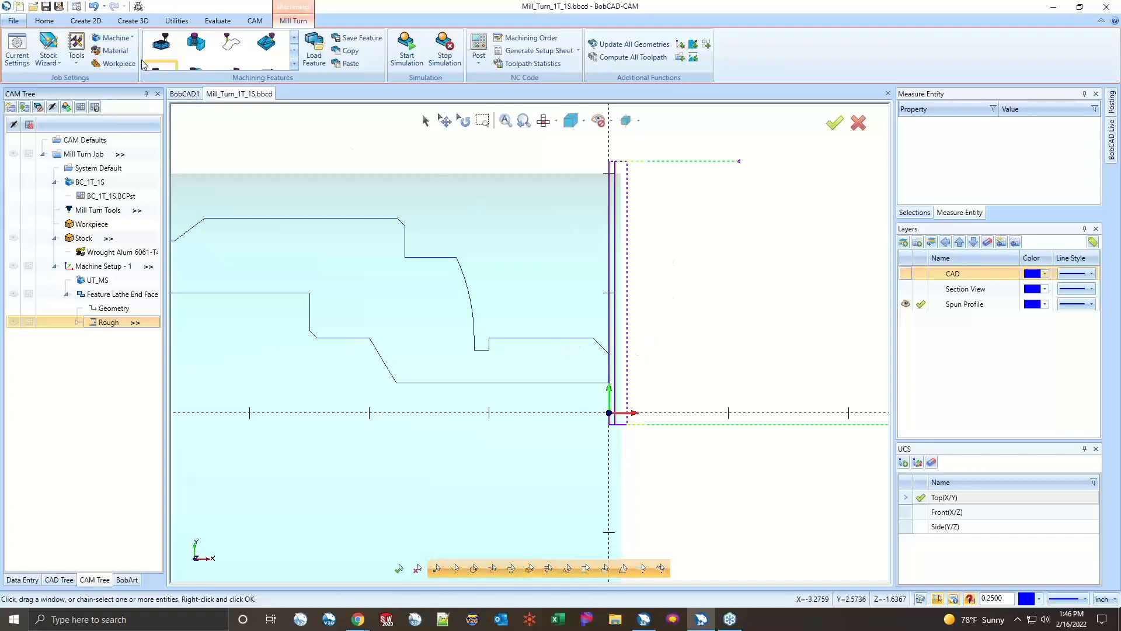
click(46, 6)
scroll(465, 304, down, 2)
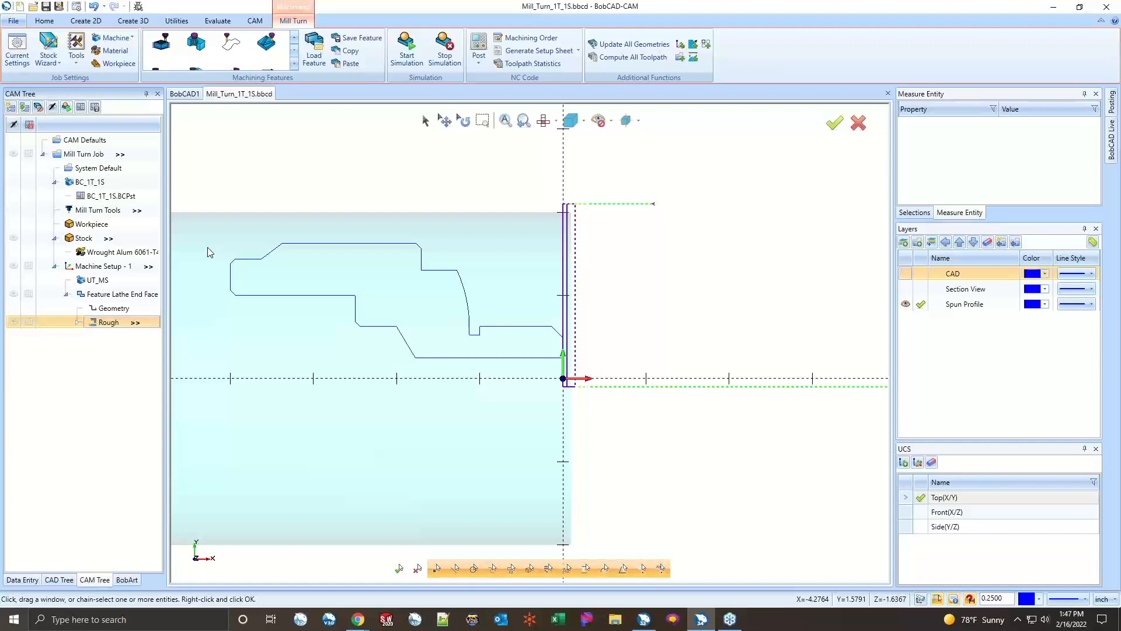
- Add a Lathe Turning feature to Machine Setup - 1 and start its geometry selection
right_click(129, 266)
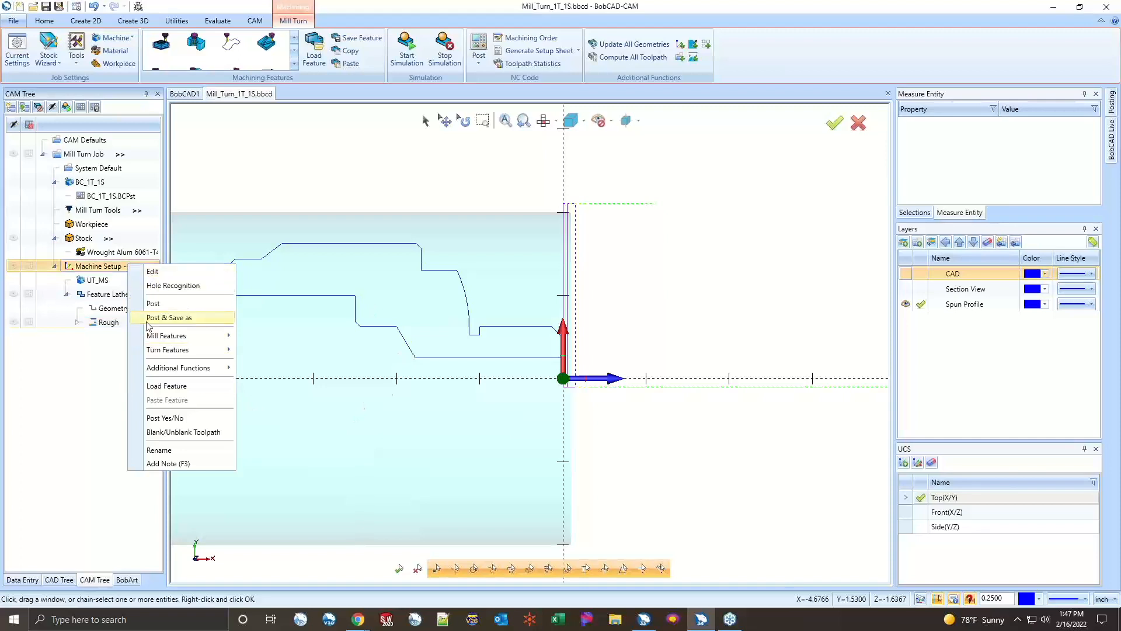
mouse_move(154, 357)
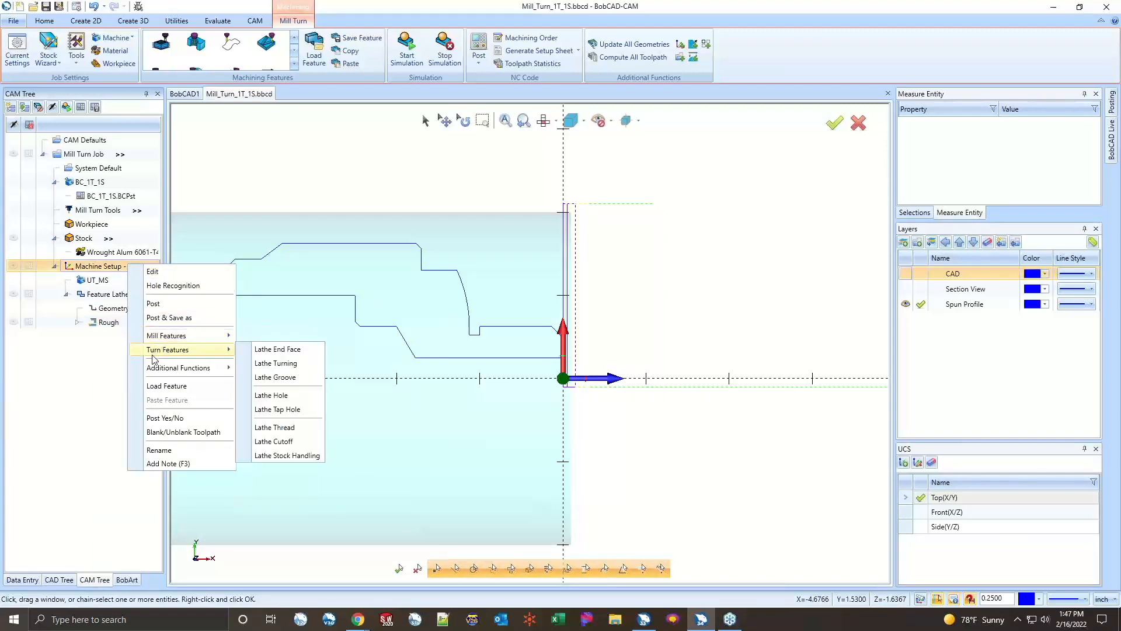
click(278, 366)
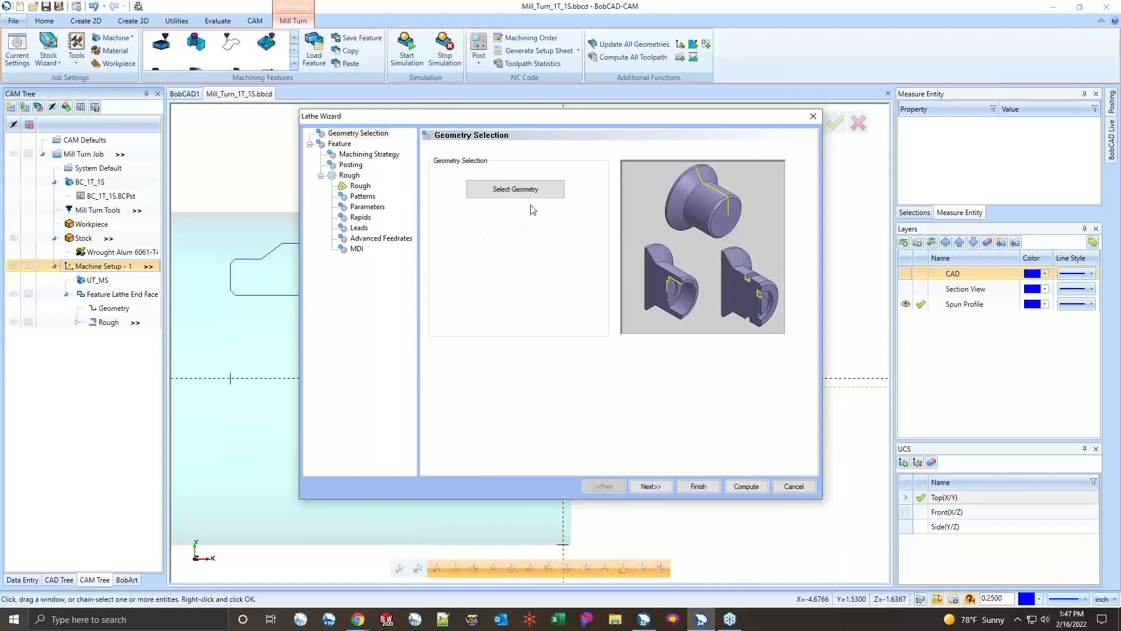
click(538, 189)
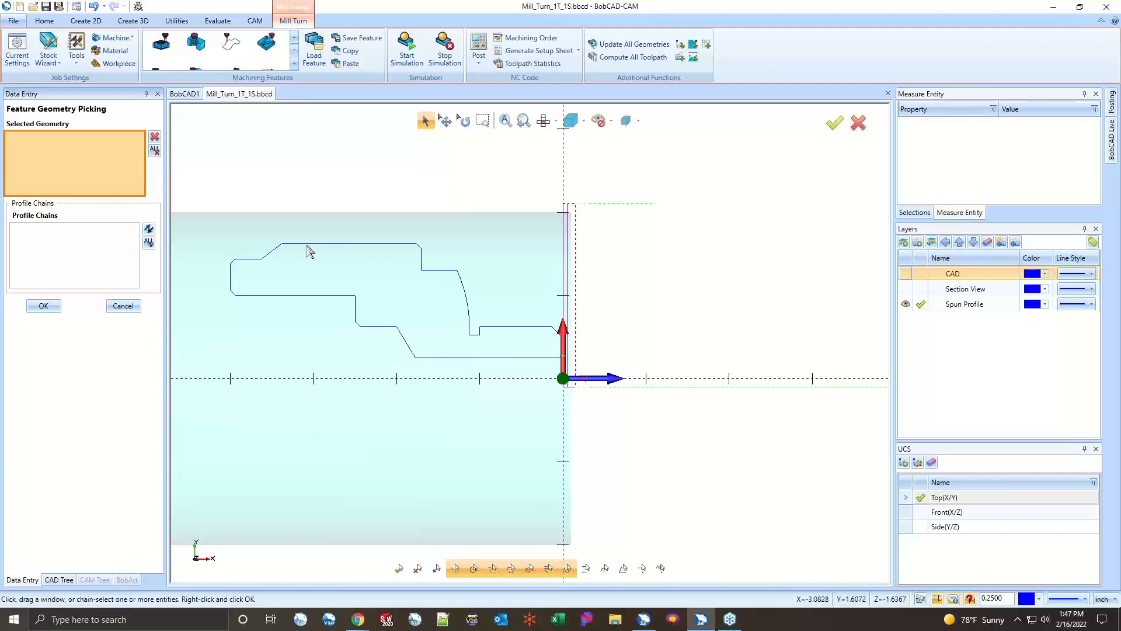
- Select the outer profile chain from the vertical front face line to the topmost horizontal line, and accept it as the turning geometry
scroll(306, 250, up, 2)
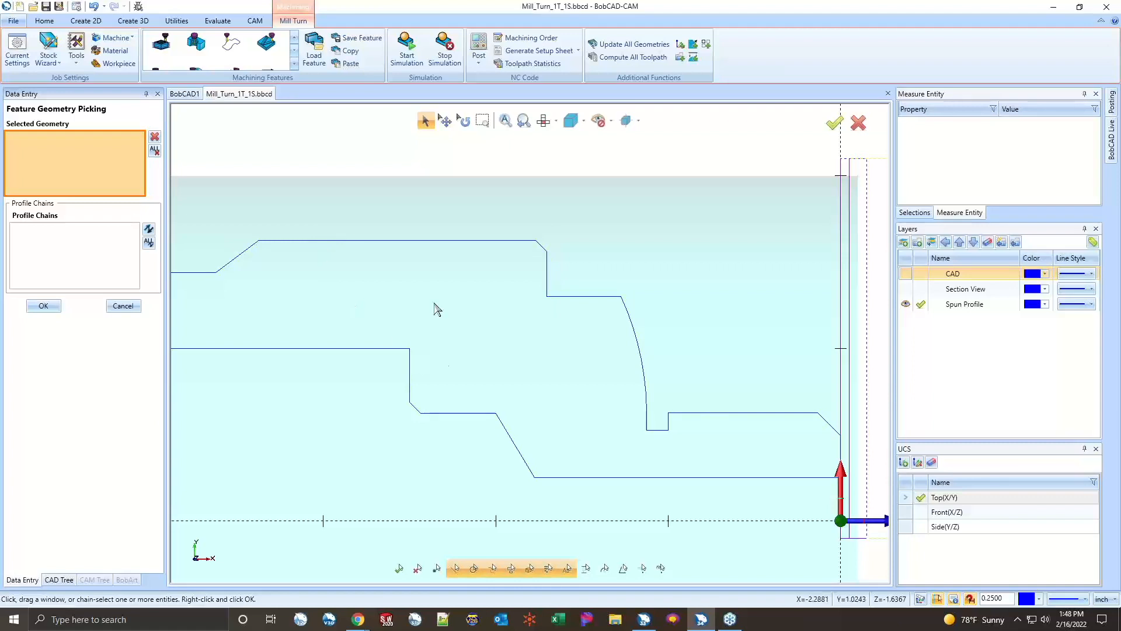
scroll(354, 238, down, 2)
scroll(563, 327, up, 3)
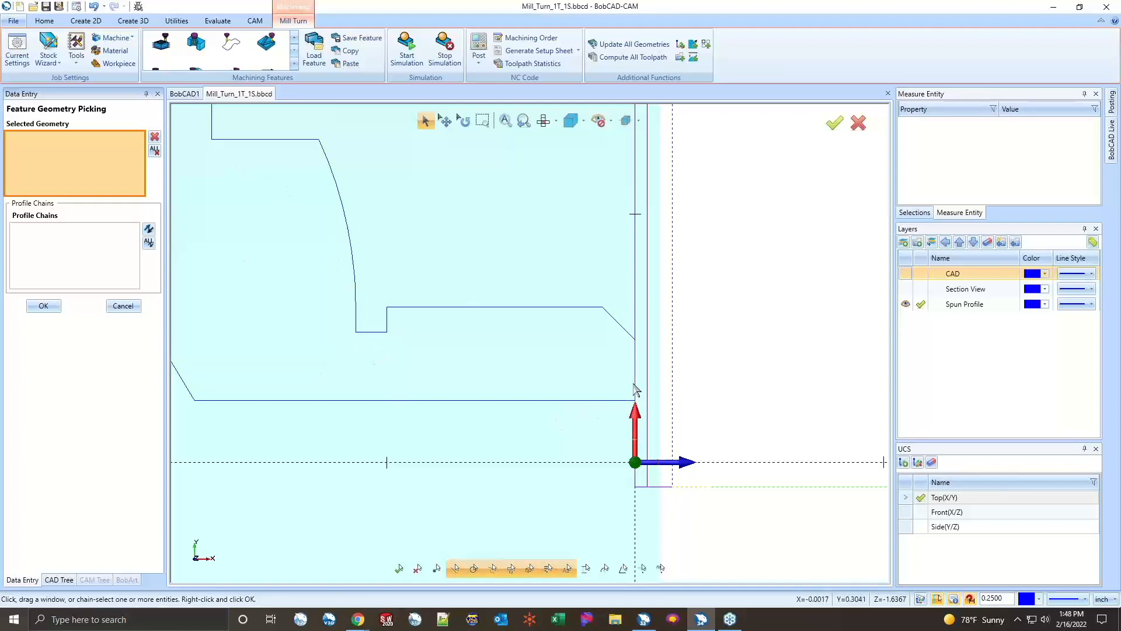
click(636, 349)
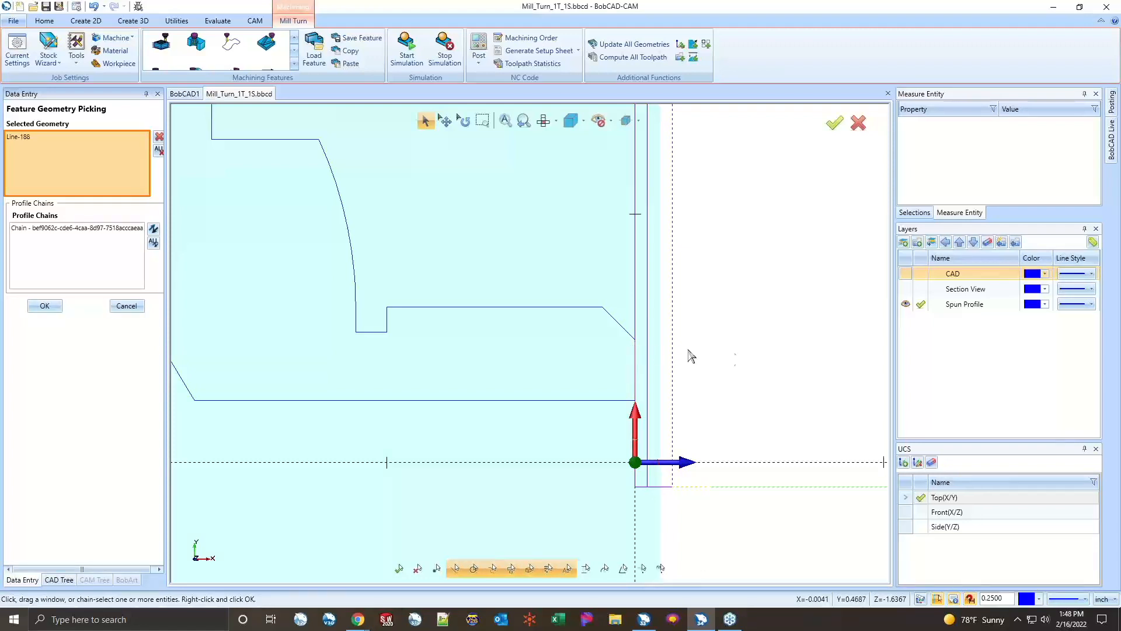
scroll(737, 360, down, 2)
scroll(738, 360, down, 2)
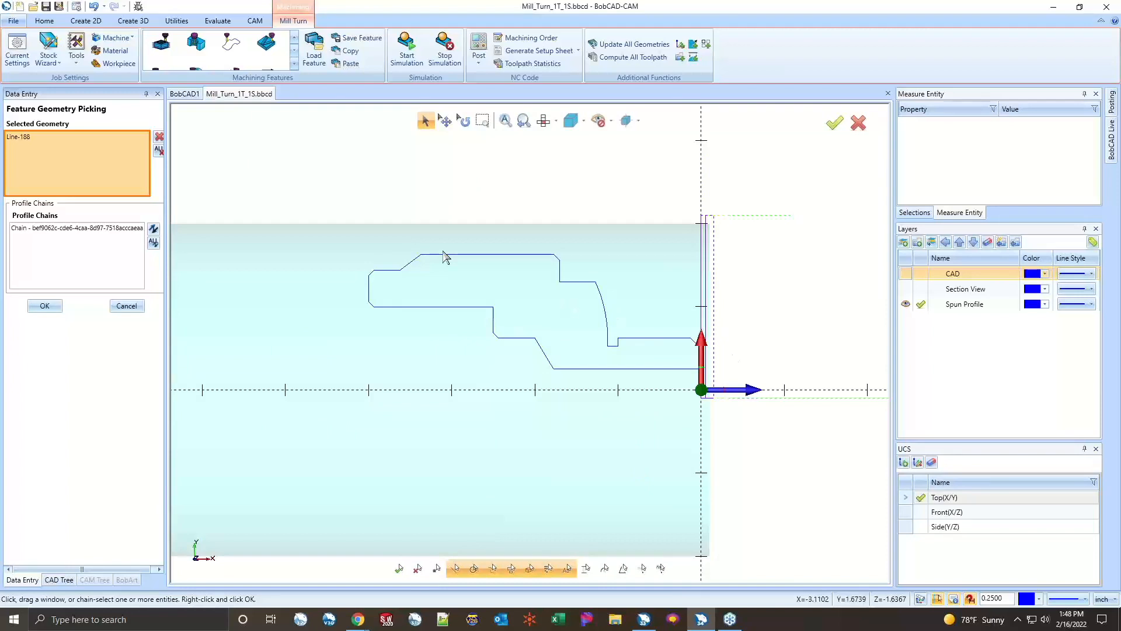
scroll(436, 266, up, 3)
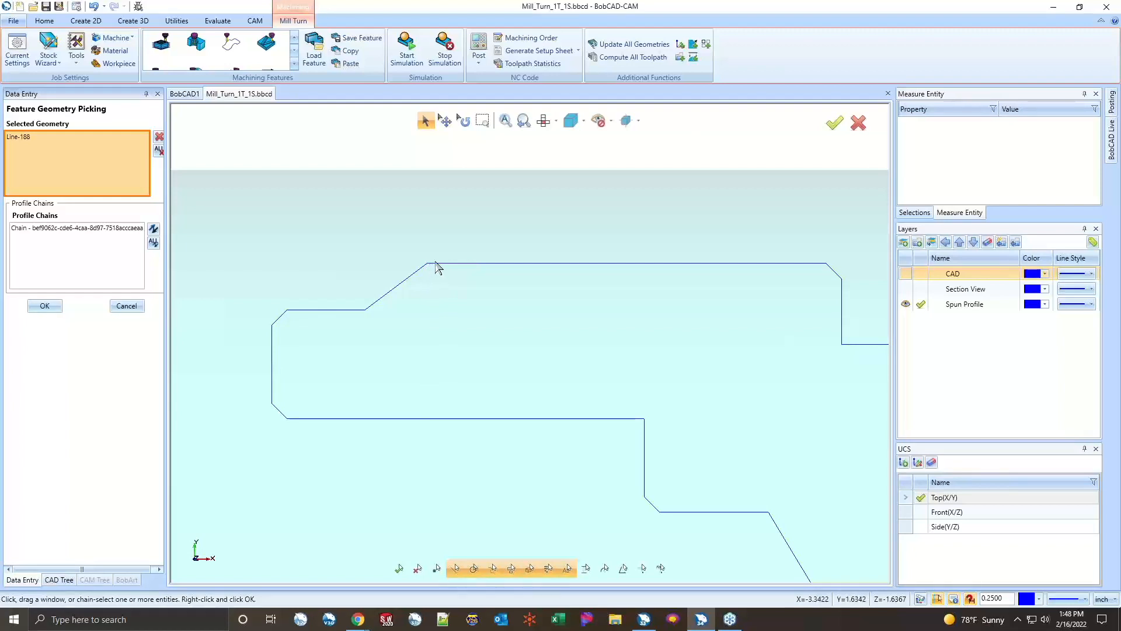
click(436, 263)
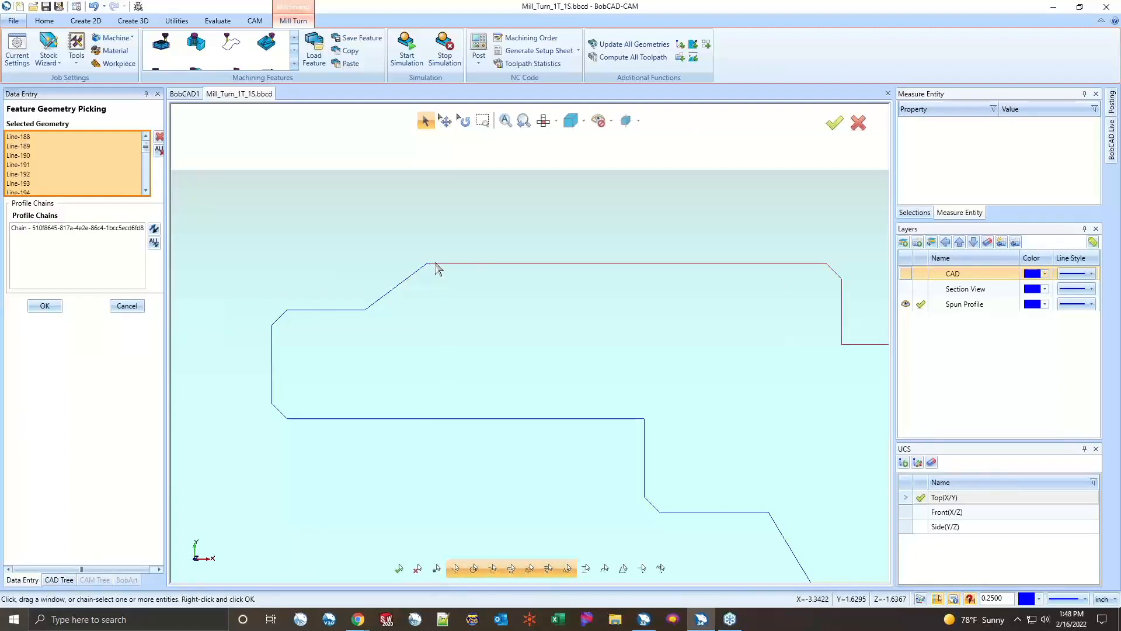
scroll(438, 269, down, 3)
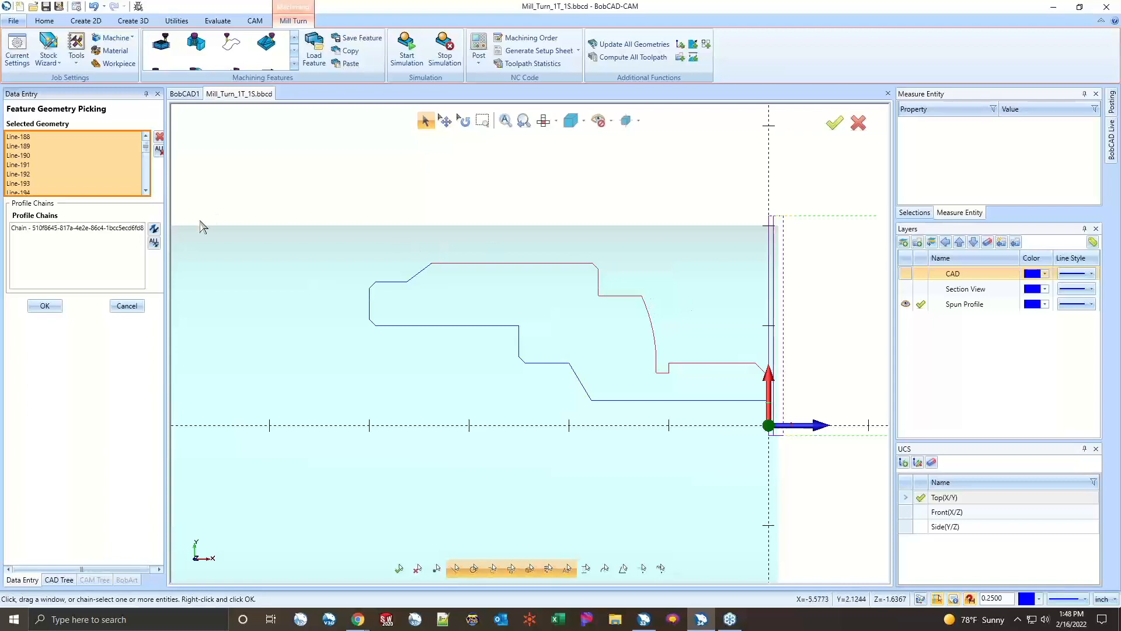
click(46, 306)
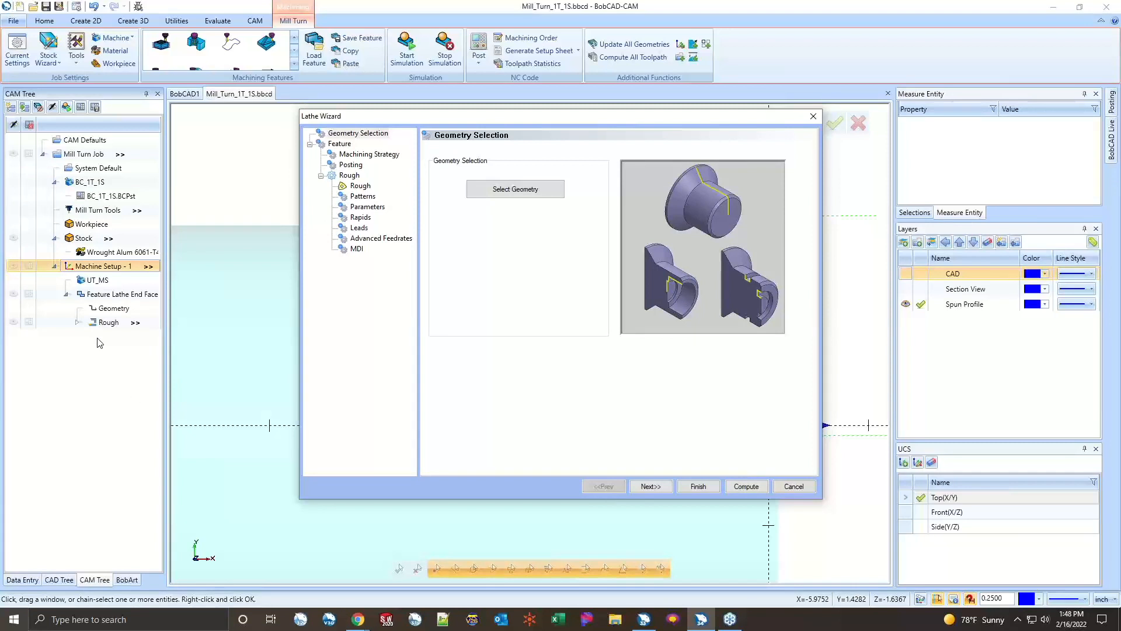
- Preview the ID, Front Face and Back Face feature types in the turning feature's parameters, restoring OD
click(652, 486)
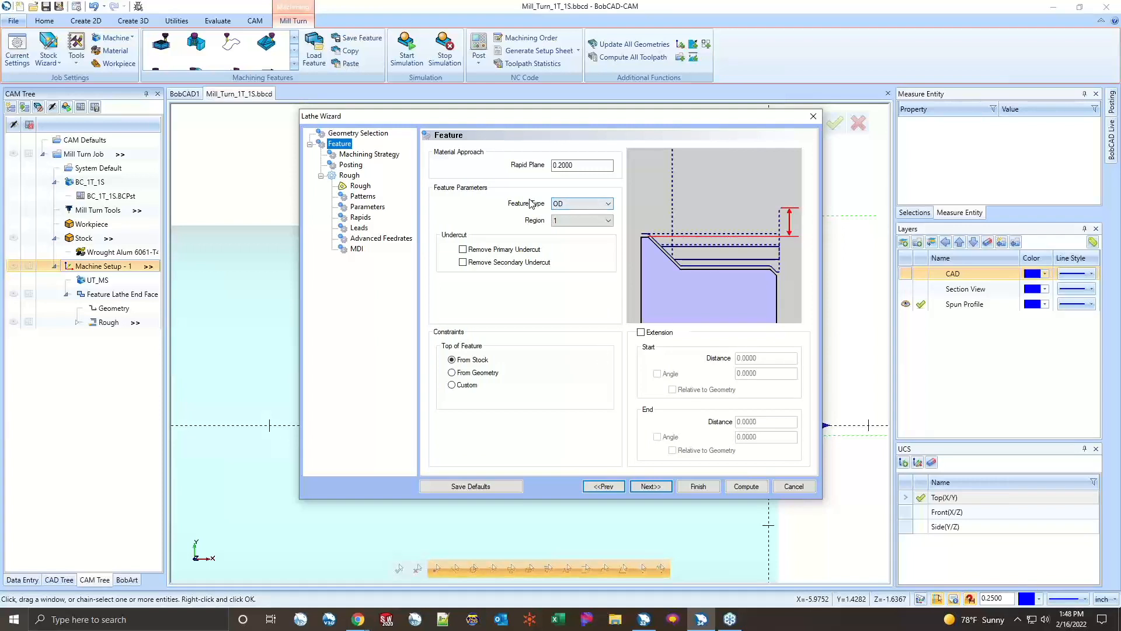
click(569, 205)
click(558, 213)
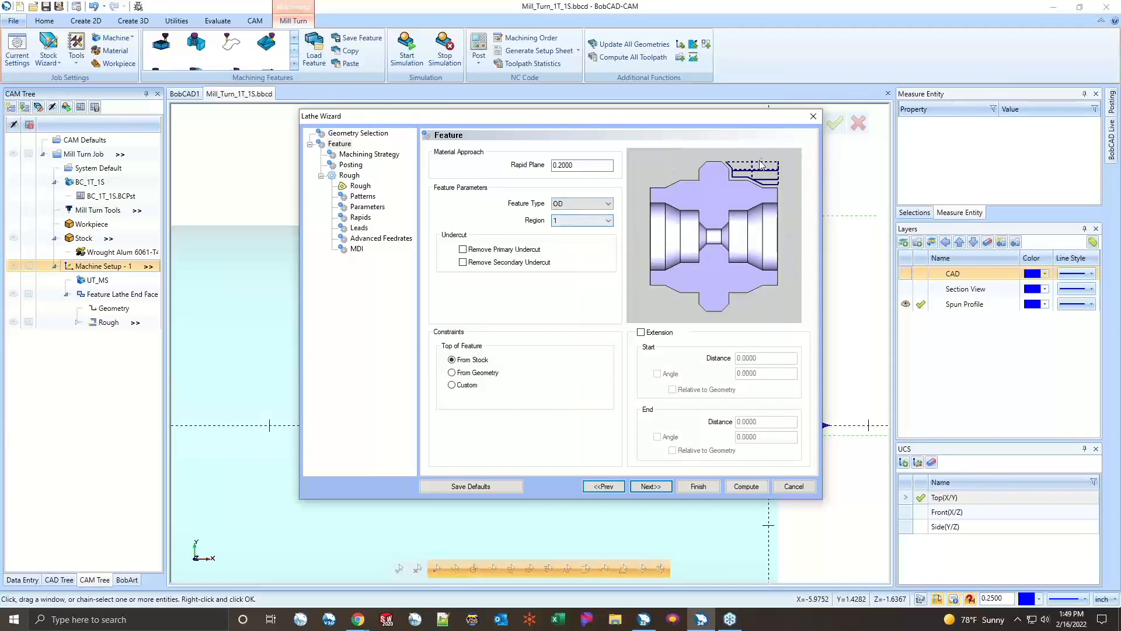
click(597, 204)
click(575, 222)
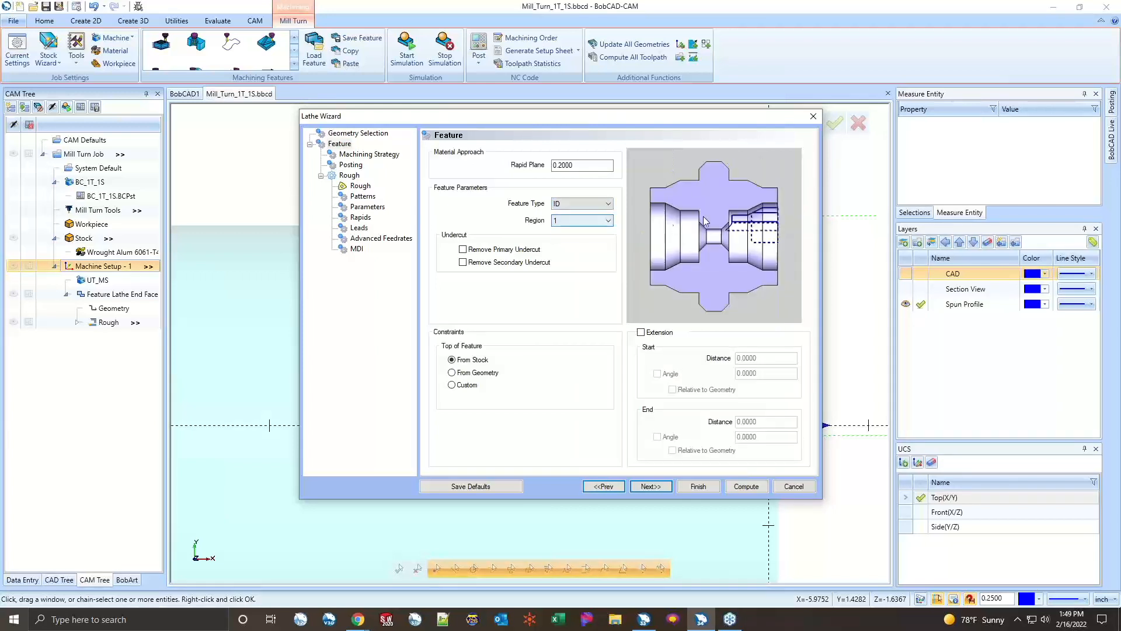
click(581, 205)
click(577, 229)
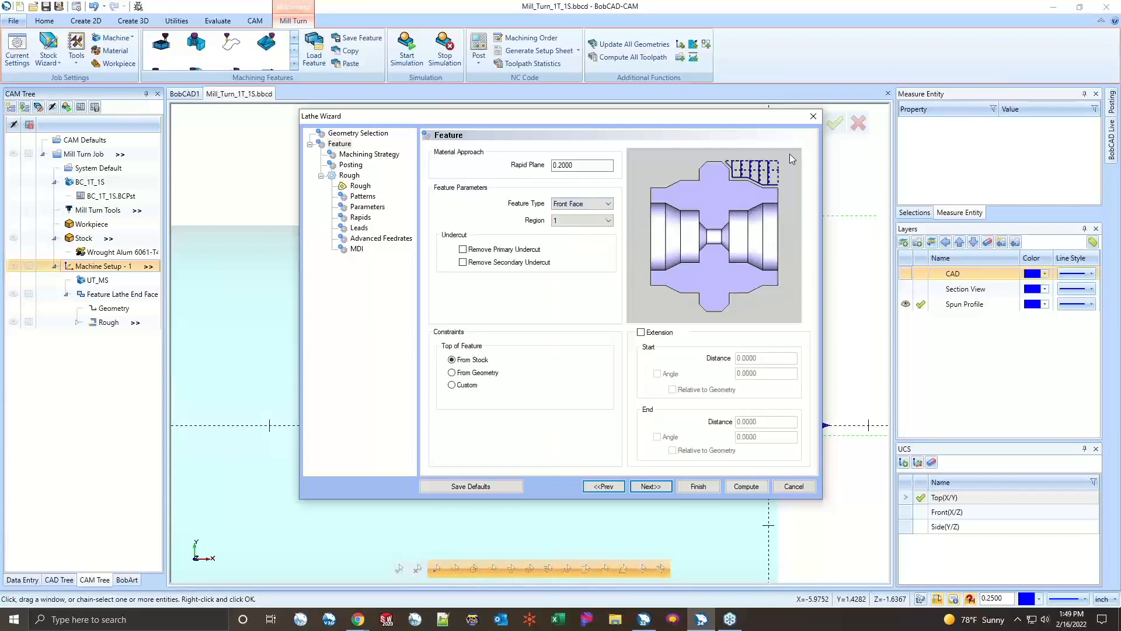
click(581, 204)
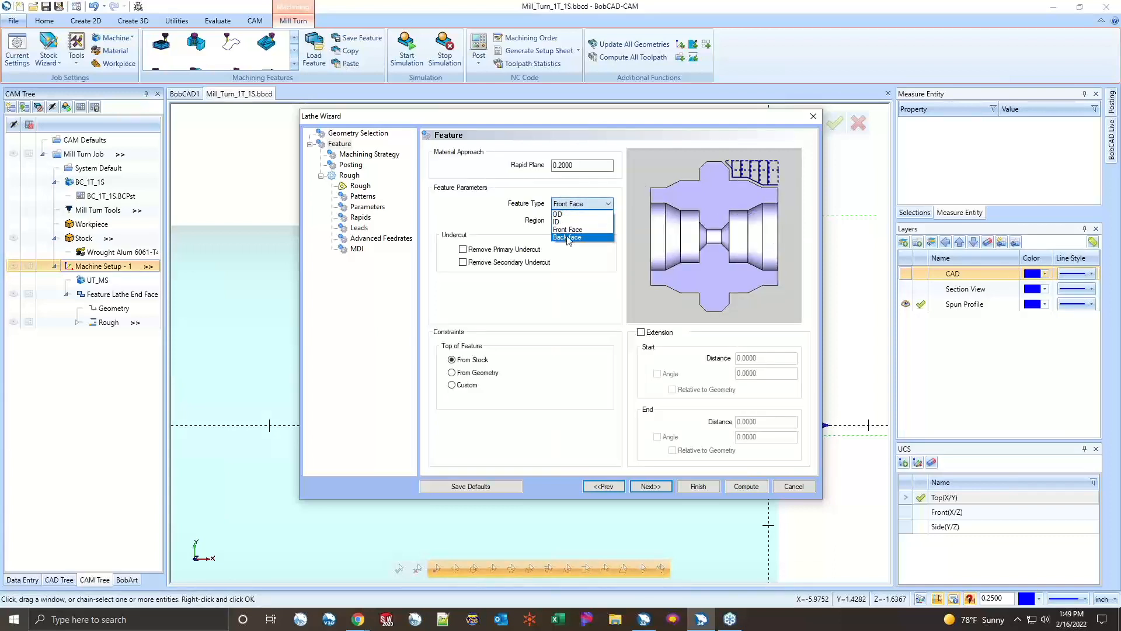
click(575, 237)
click(569, 204)
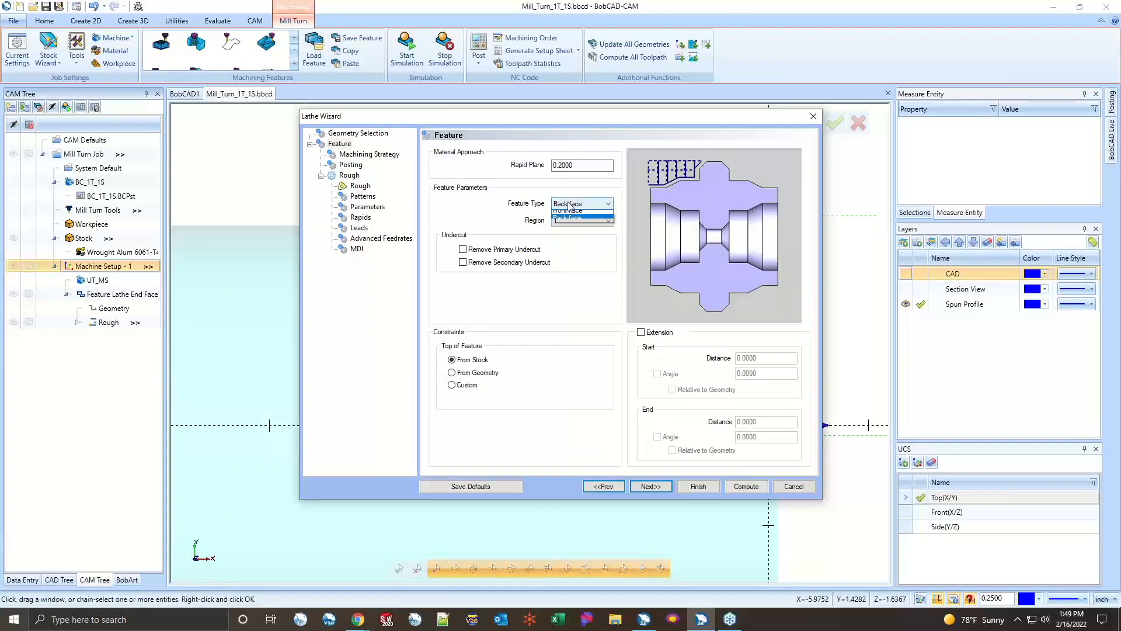
click(558, 215)
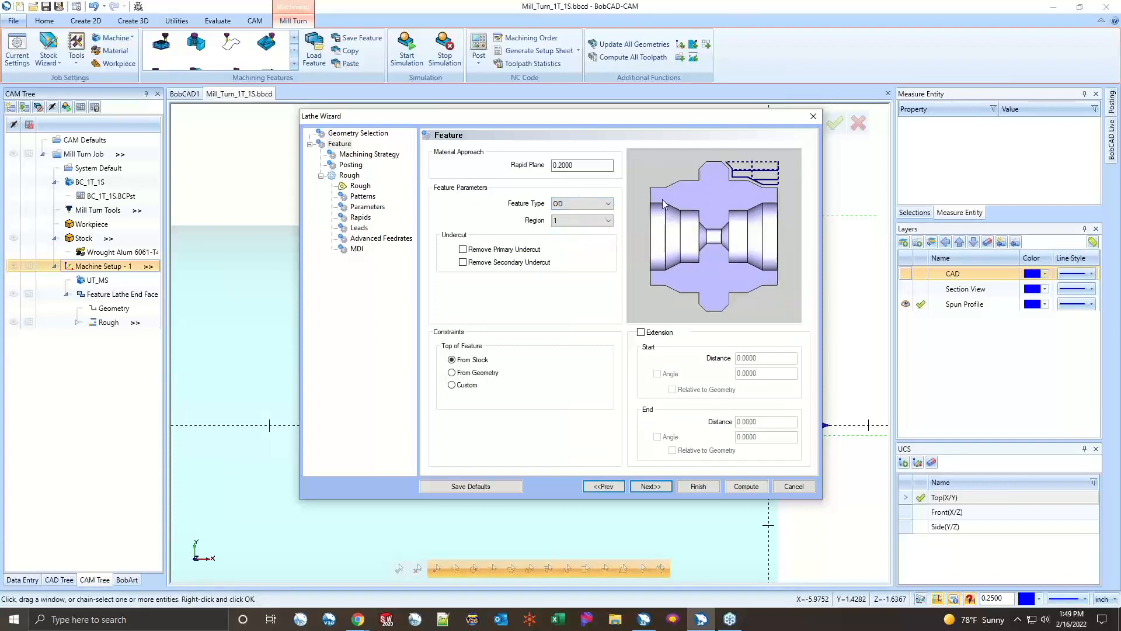
- Preview region 2 for the OD turning feature, restoring region 1
click(564, 221)
click(607, 240)
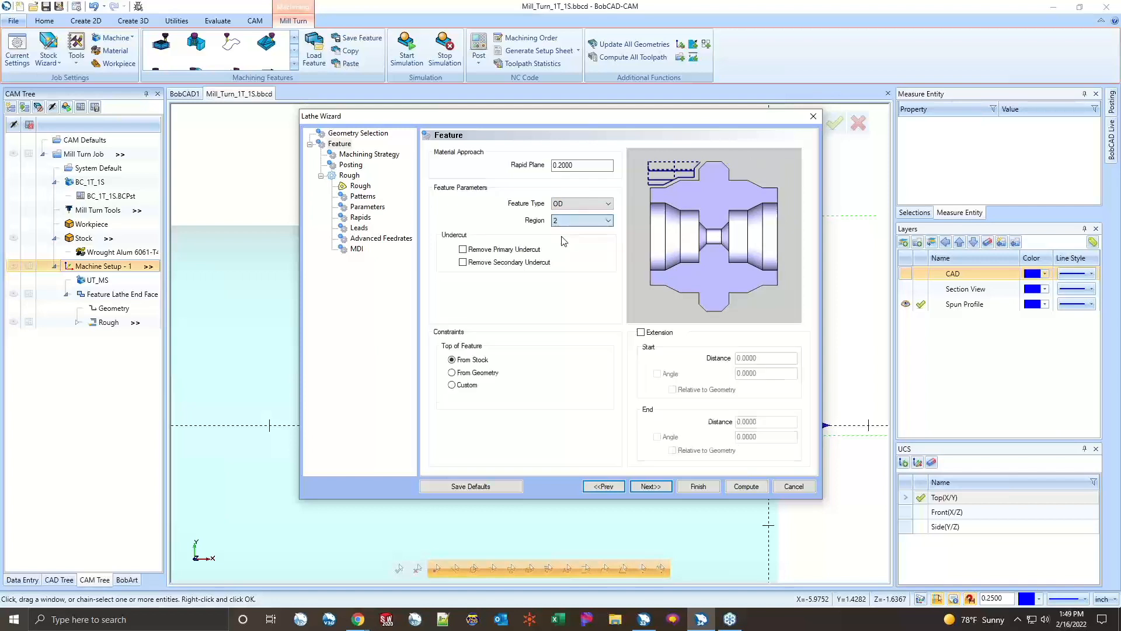
click(578, 221)
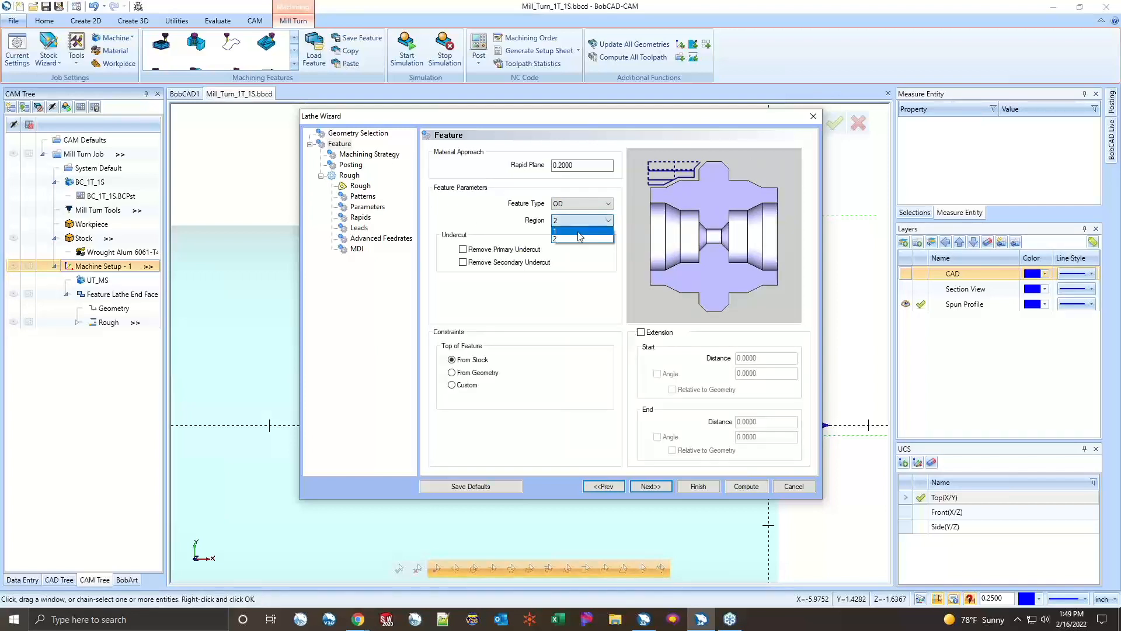
click(580, 231)
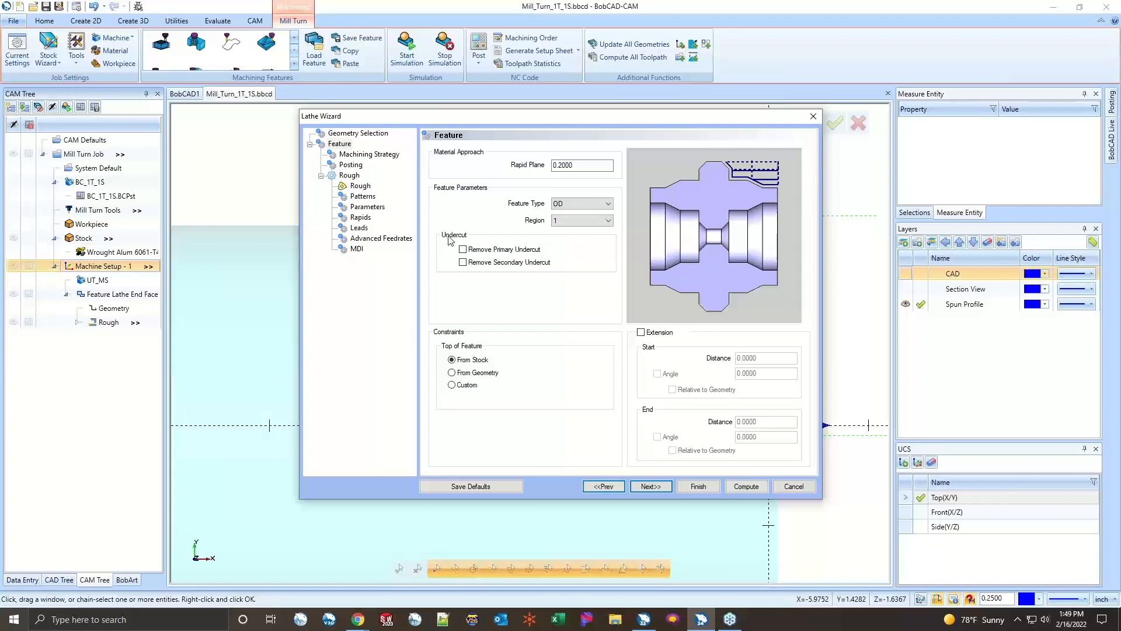
- Preview the Remove Primary Undercut and Remove Secondary Undercut options, leaving both disabled
click(462, 249)
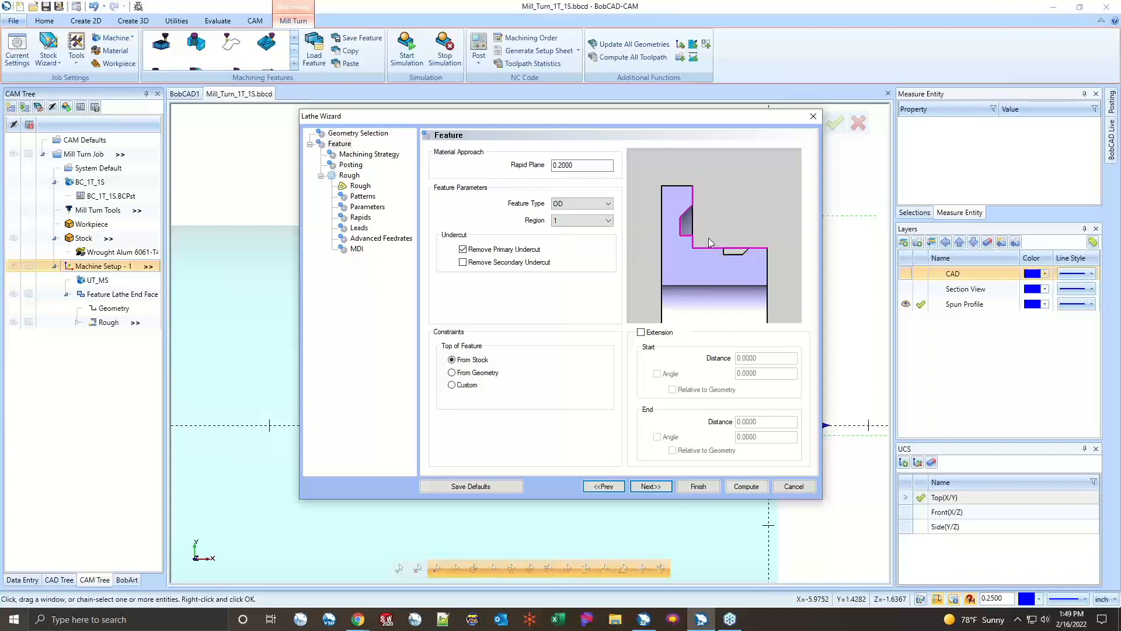
click(472, 253)
click(506, 262)
click(462, 250)
click(463, 262)
- Preview the From Geometry and Custom settings for the top of feature, restoring From Stock
click(476, 361)
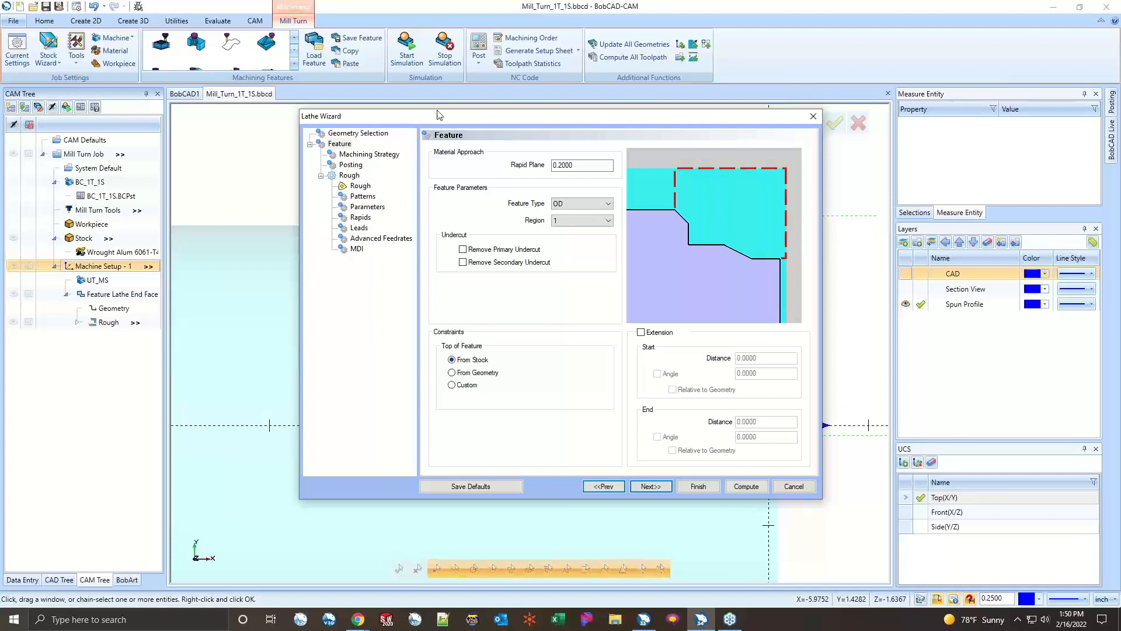
drag(438, 116, 671, 130)
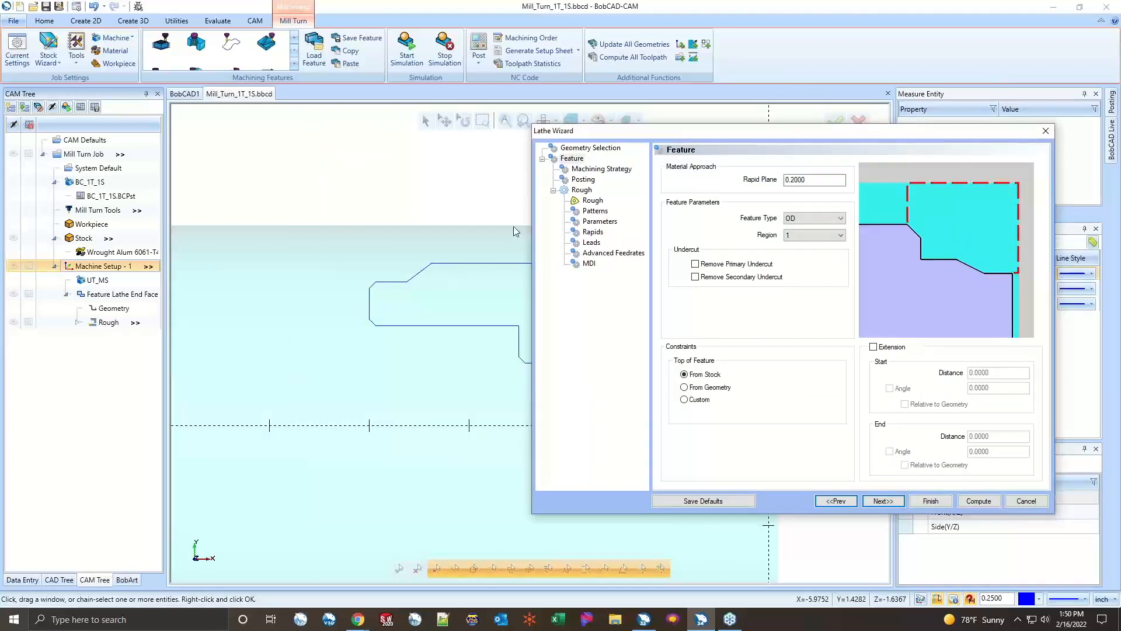
click(683, 387)
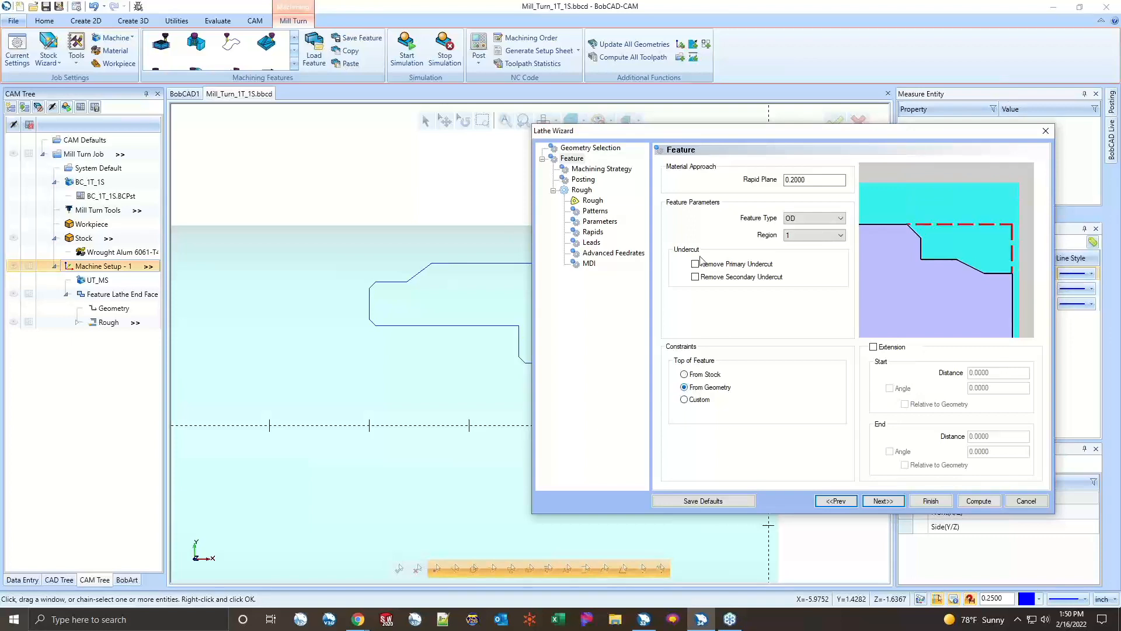
drag(748, 140, 935, 135)
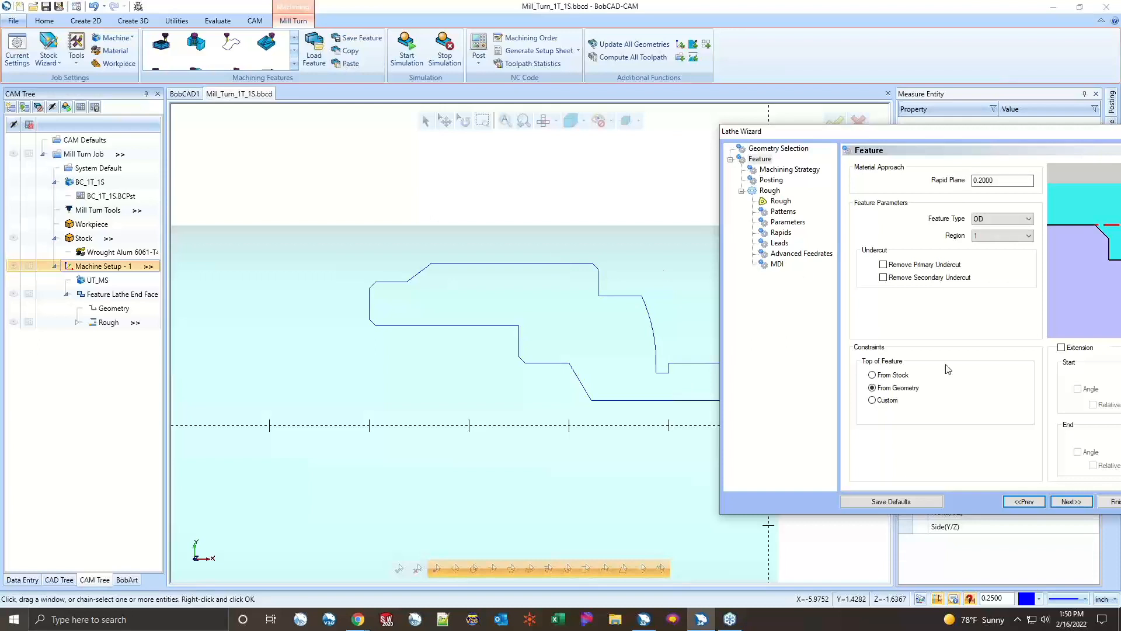
click(873, 401)
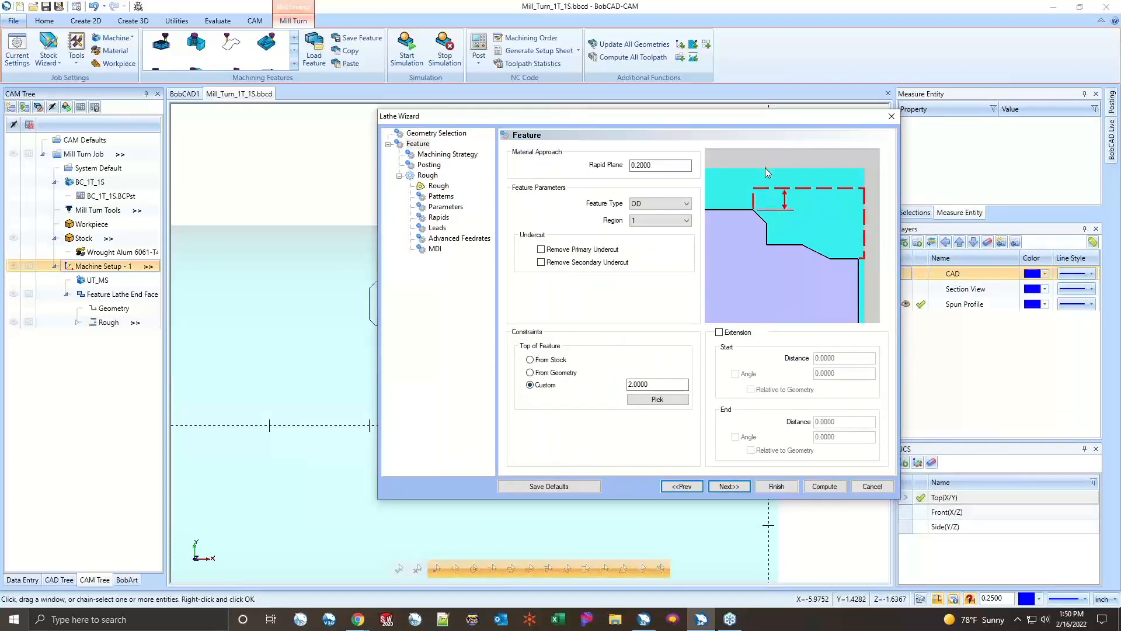
click(530, 359)
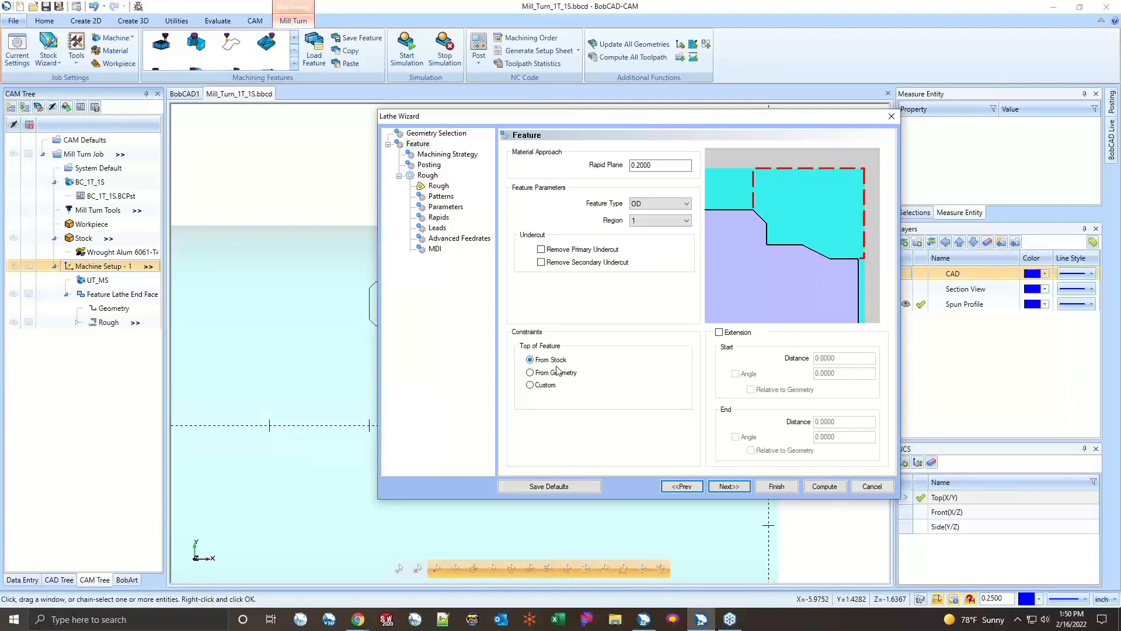
- Enable Extension for the OD turning feature and set its start distance to 0.5
drag(622, 116, 911, 137)
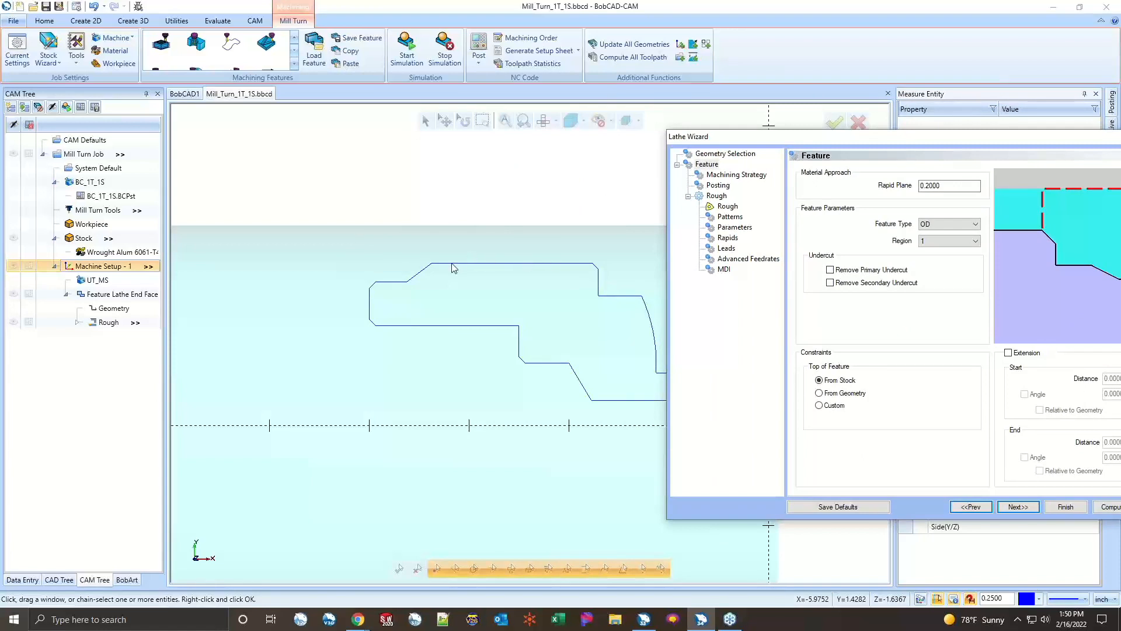
drag(1022, 142, 701, 142)
click(687, 352)
click(797, 378)
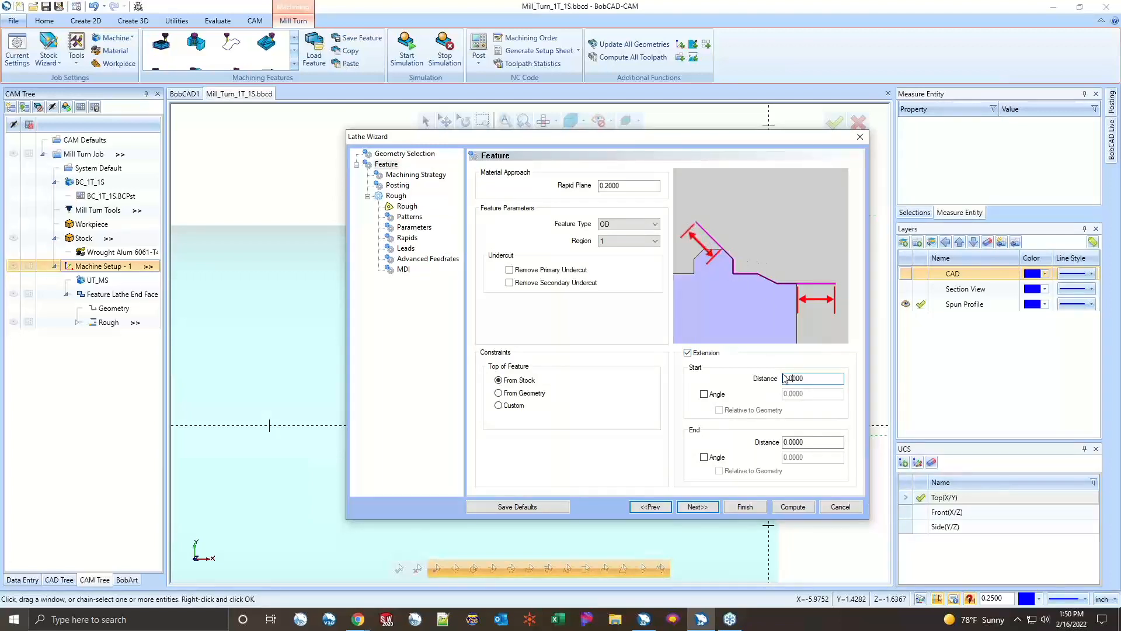
double_click(804, 379)
text(.5)
key(Tab)
- Apply the default Rough / Finish machining strategy to the OD turning feature
click(690, 509)
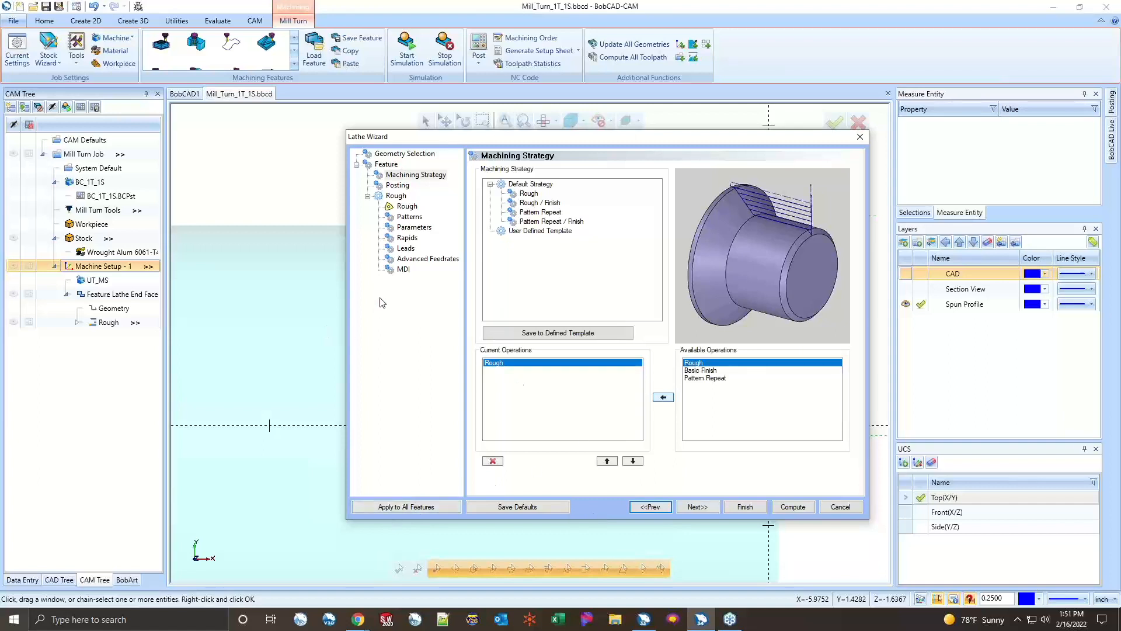
click(536, 202)
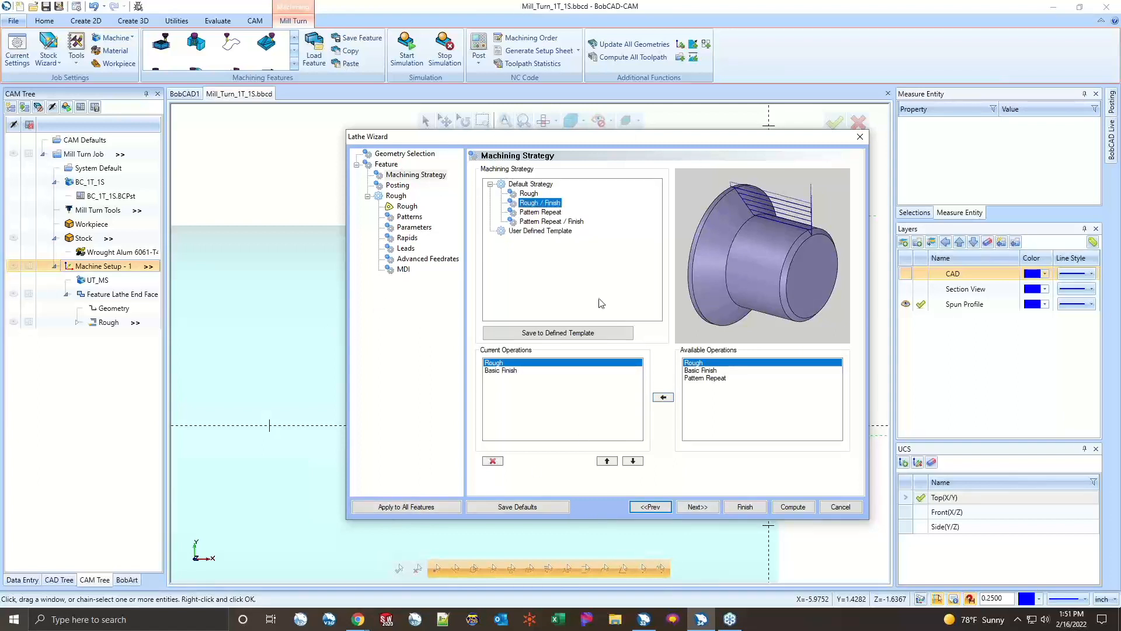
click(515, 371)
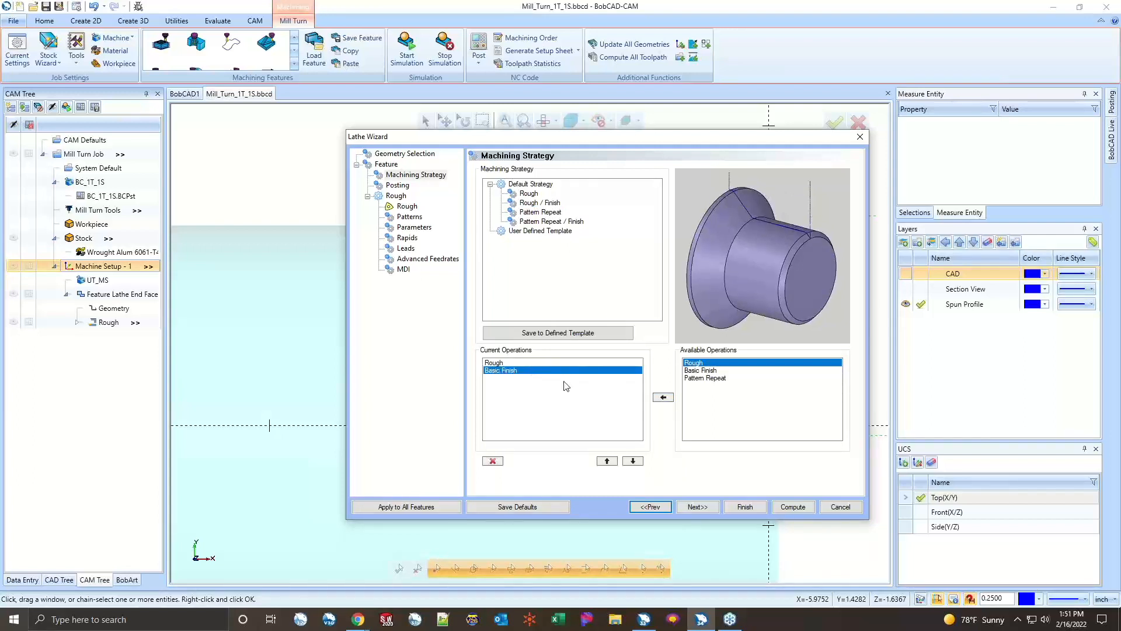
- Add three extra Basic Finish operations to the current operations, then remove them, keeping one Rough and one Basic Finish
click(686, 371)
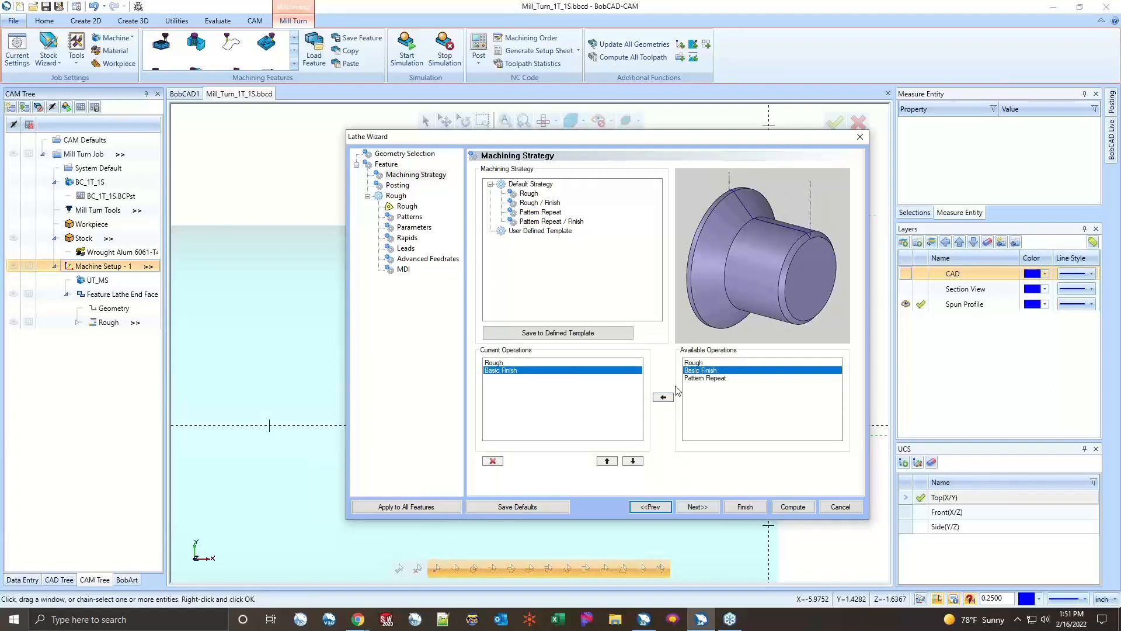
click(663, 398)
click(663, 398)
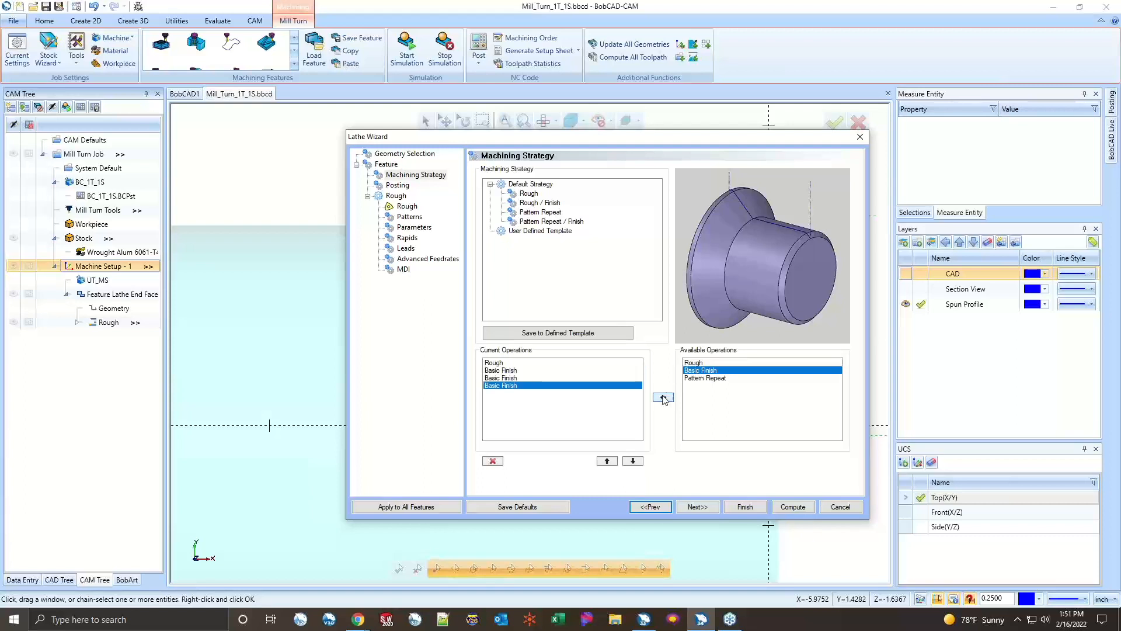
click(663, 398)
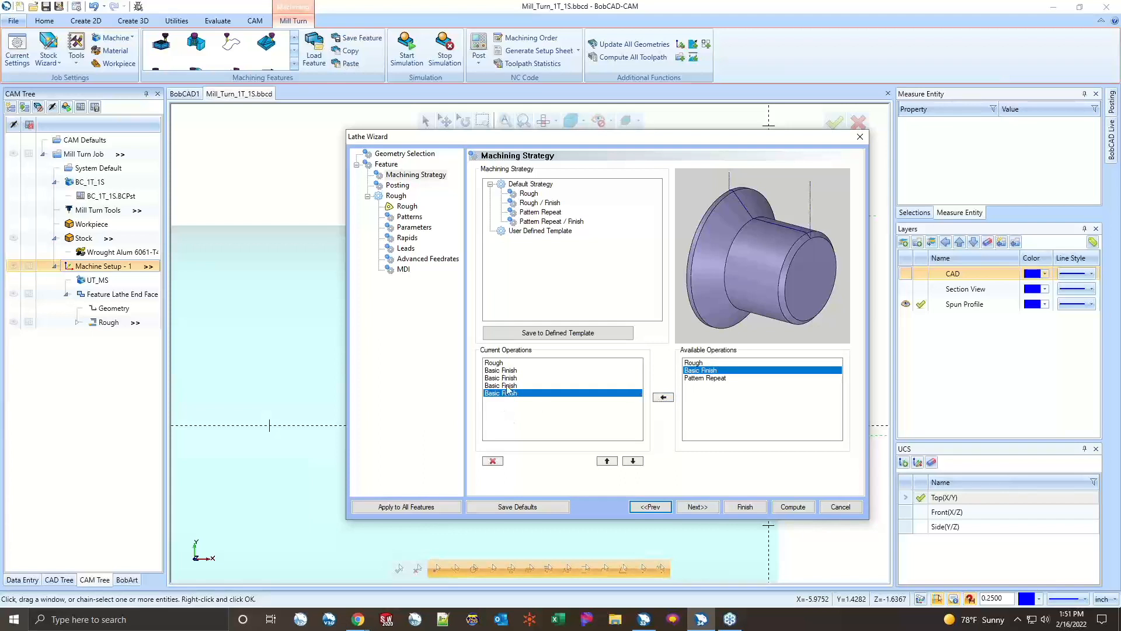
click(492, 460)
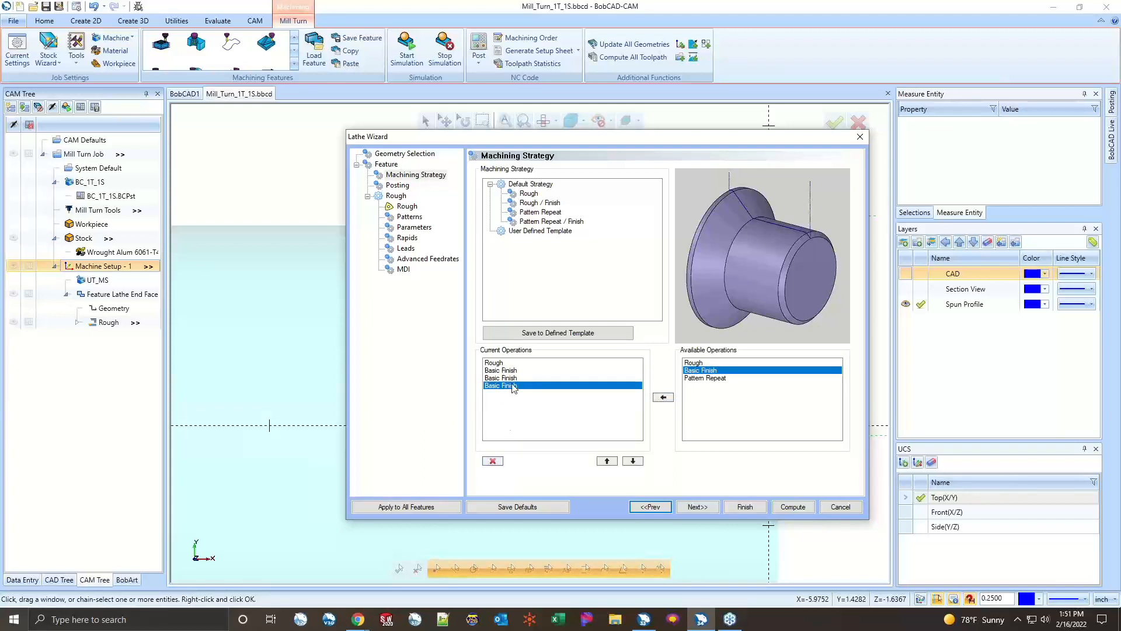
click(499, 461)
click(499, 461)
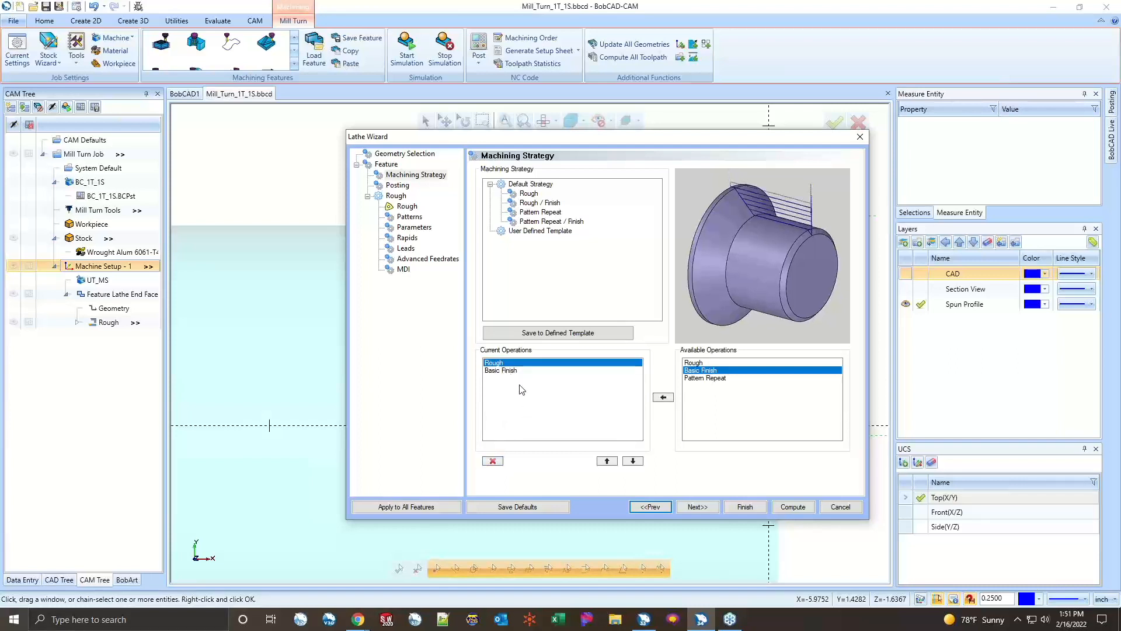
- Show the tool holder in the Rough operation's tool preview
click(691, 511)
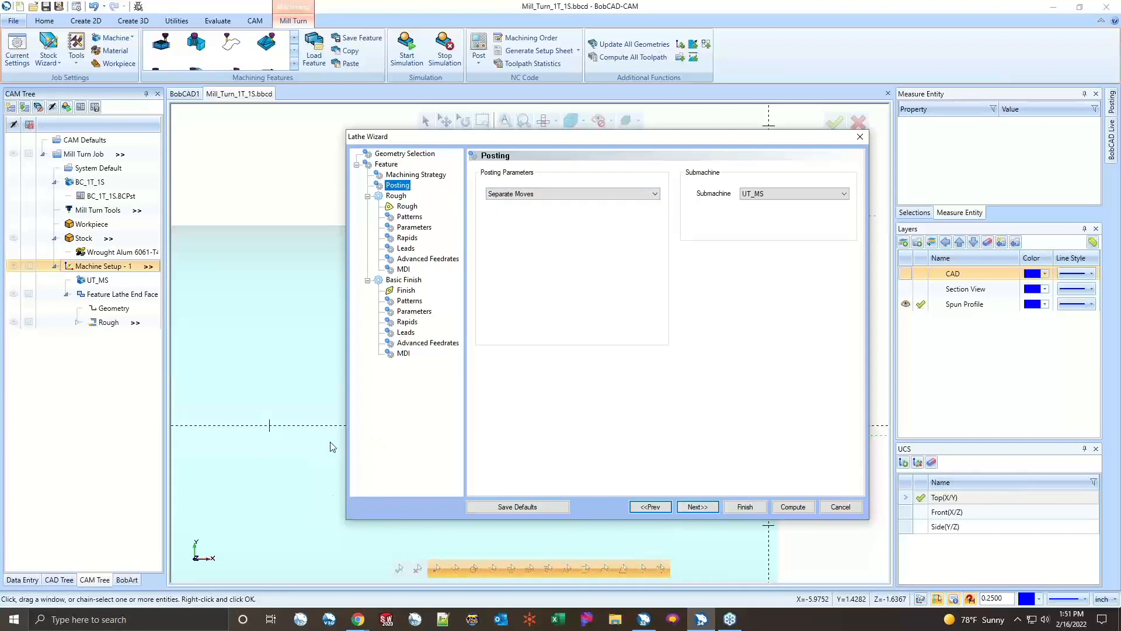
click(405, 207)
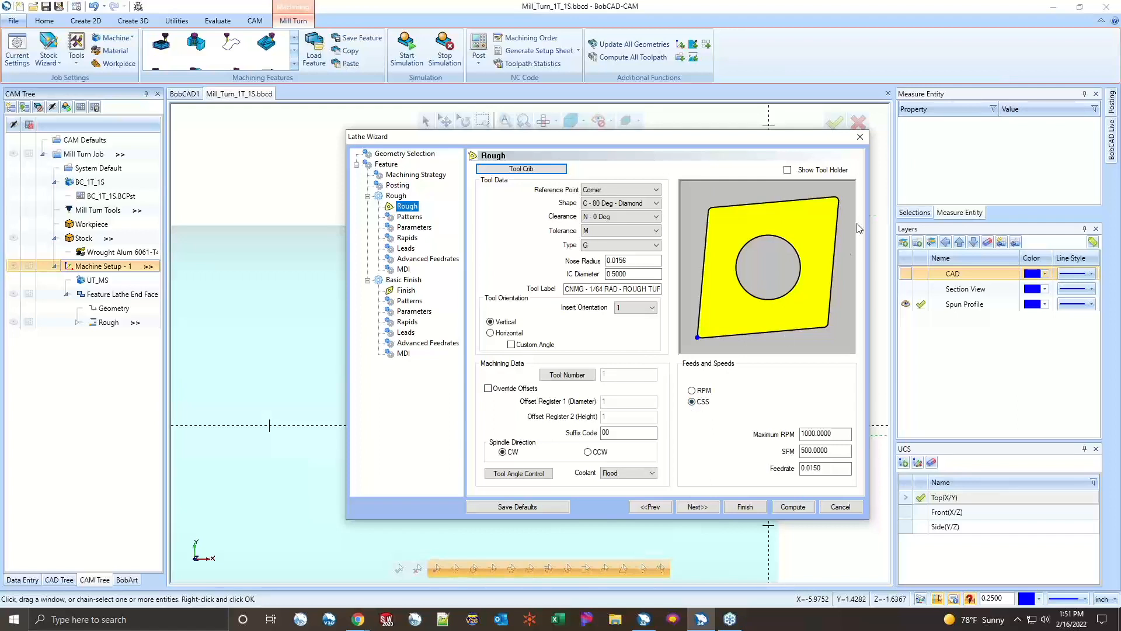
click(787, 170)
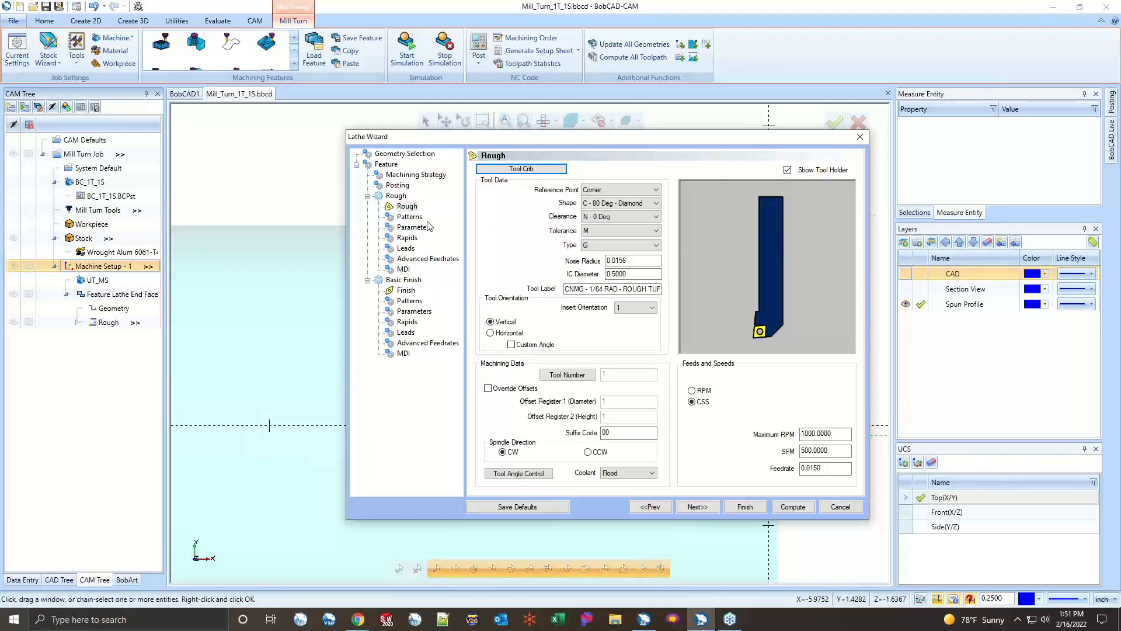
- Set the Rough operation's system compensation to On with Collision Detection in its pattern settings
click(409, 216)
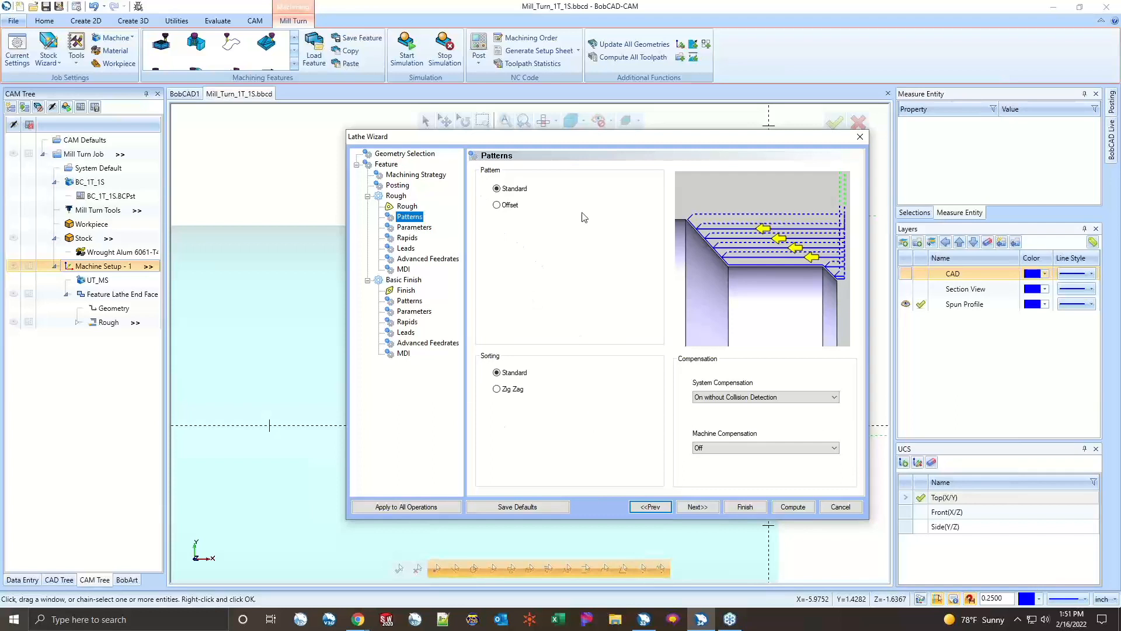
drag(729, 137, 1076, 101)
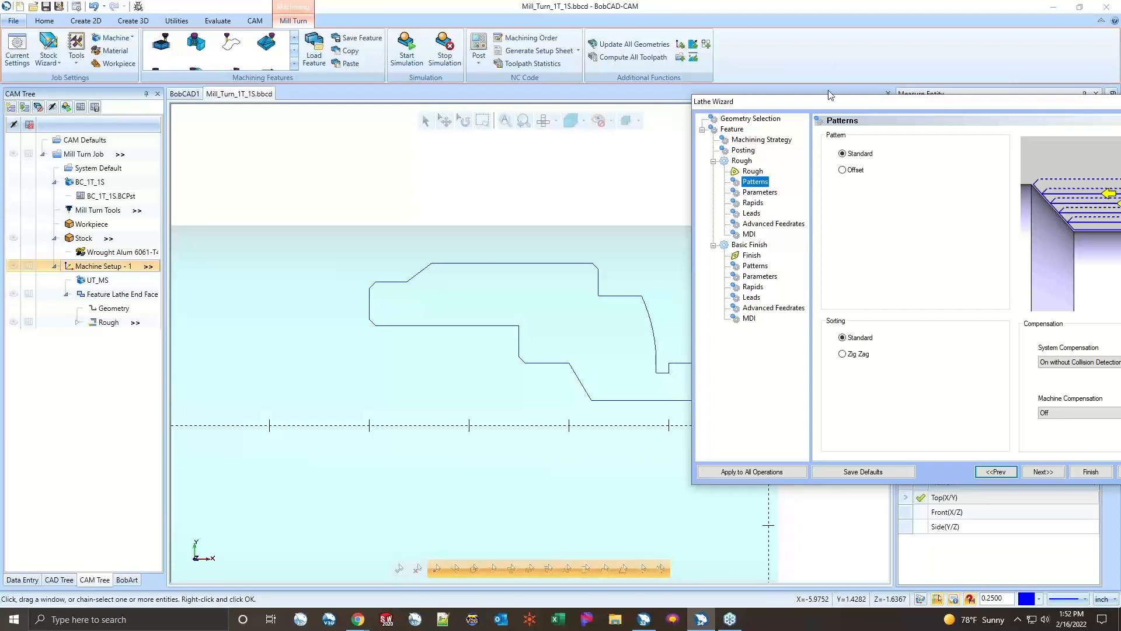
drag(824, 101, 425, 73)
click(668, 338)
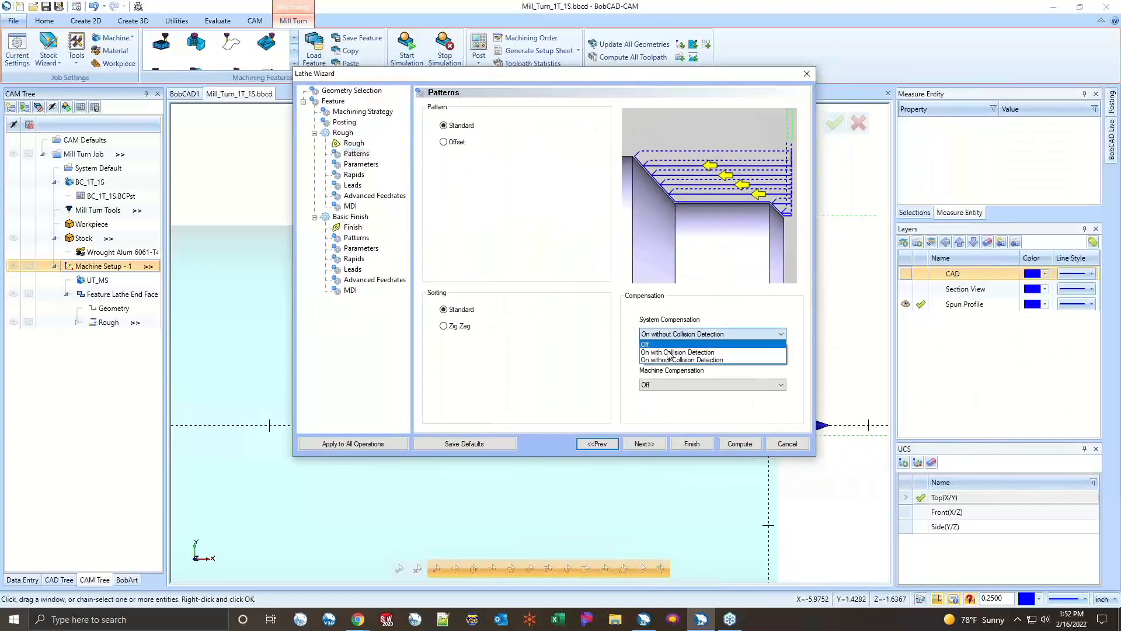
click(689, 357)
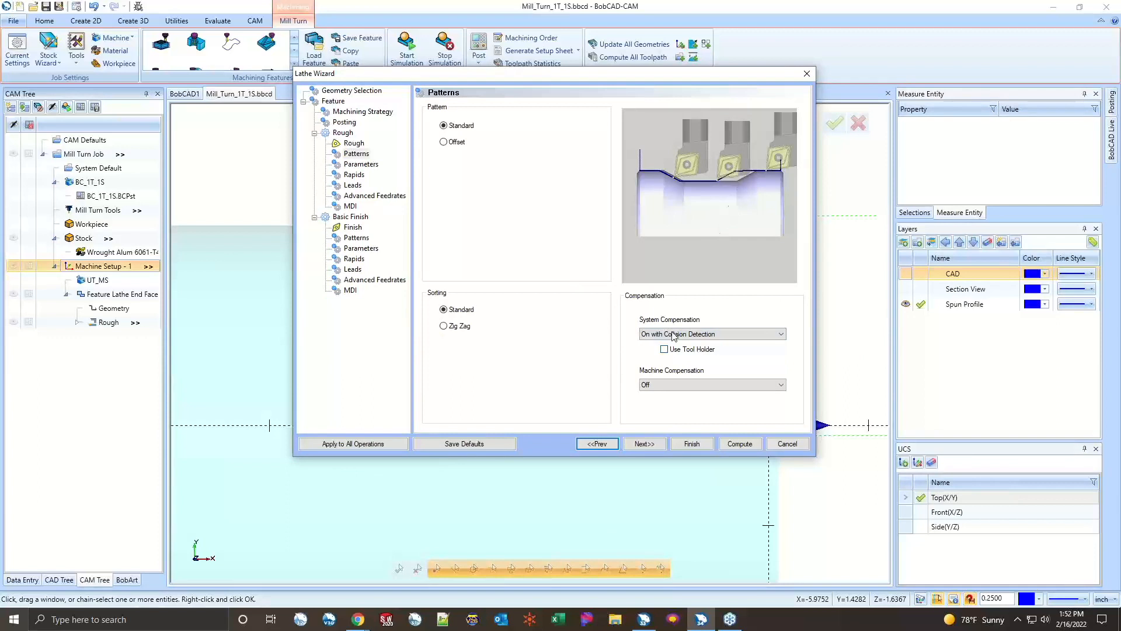
click(664, 349)
click(666, 351)
- Preview the finish allowance and the No Overlap and Custom Distance overlap options in the Rough parameters, restoring To Previous Cut
click(632, 445)
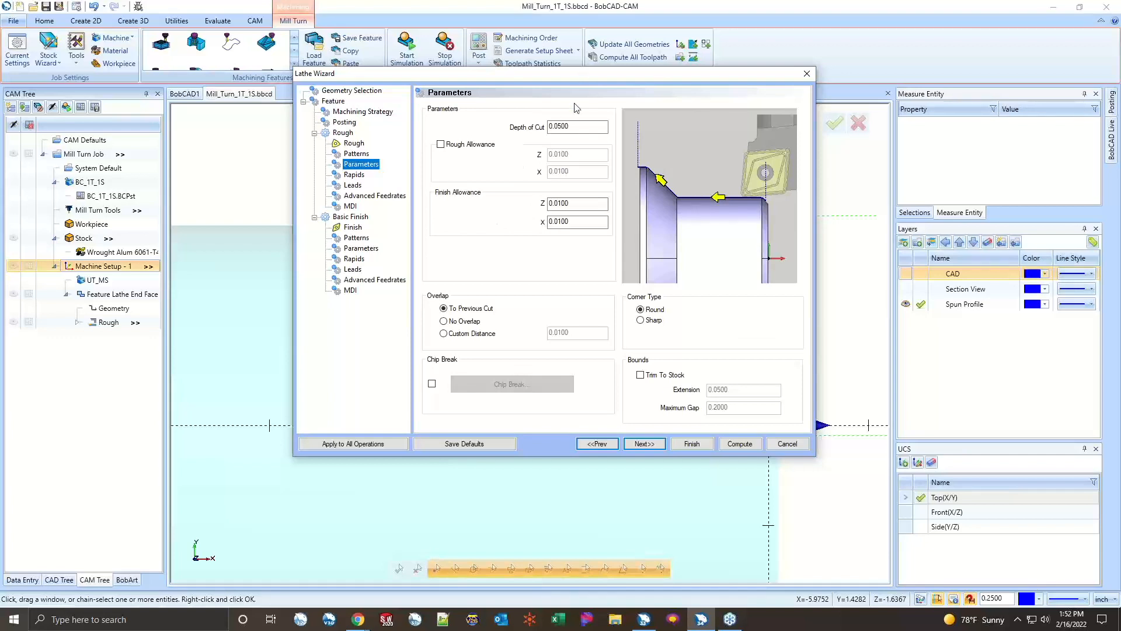
click(581, 204)
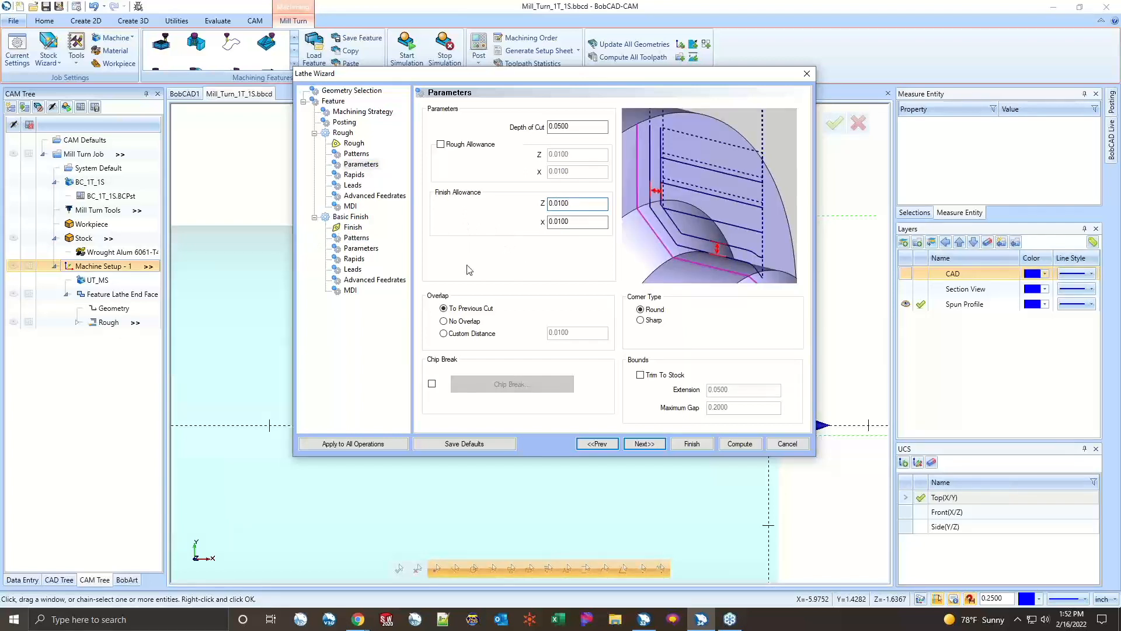
click(444, 309)
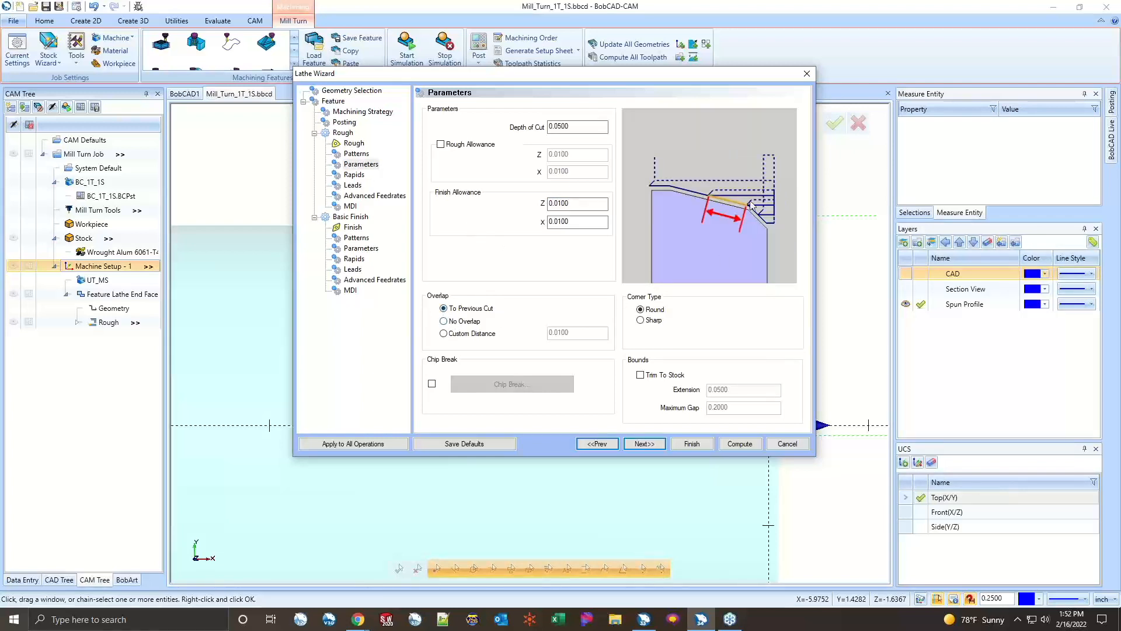
click(464, 323)
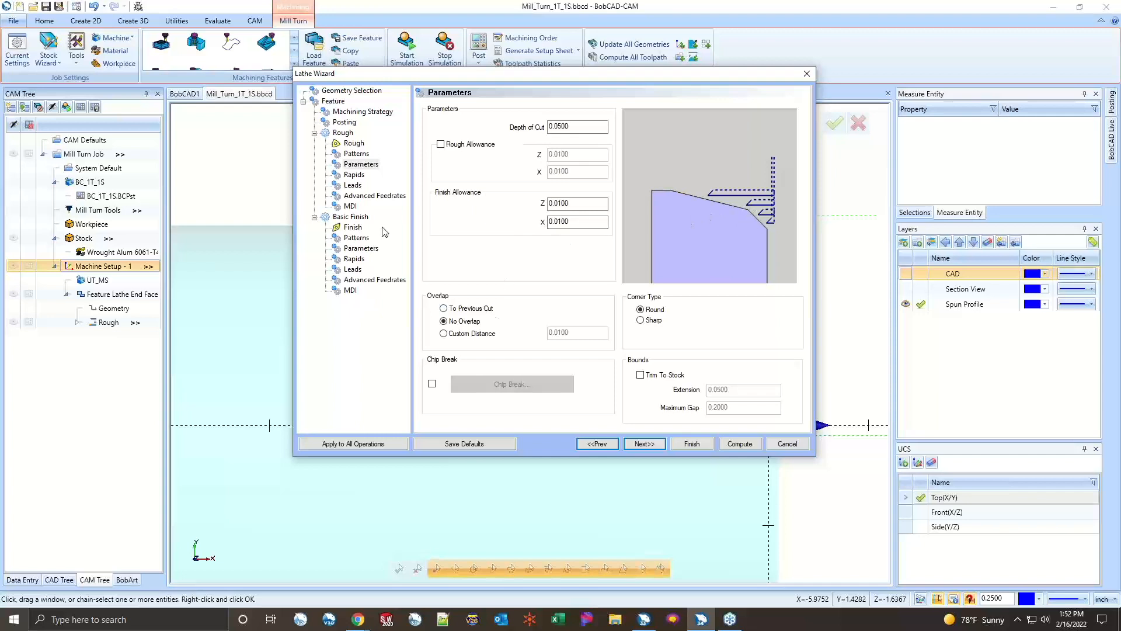
click(460, 309)
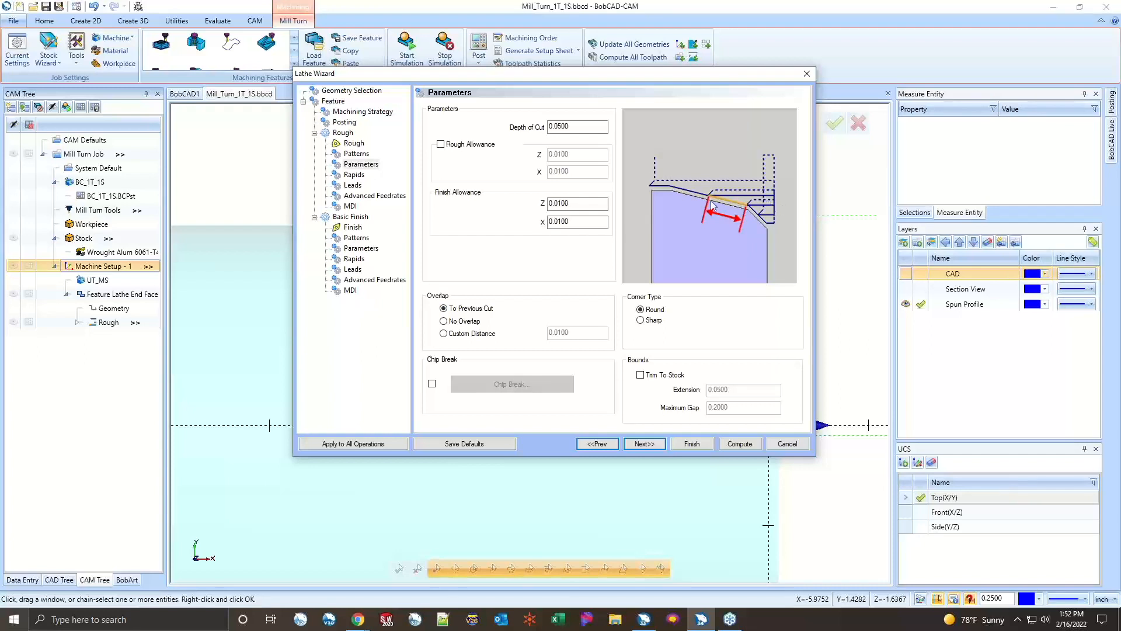
click(456, 336)
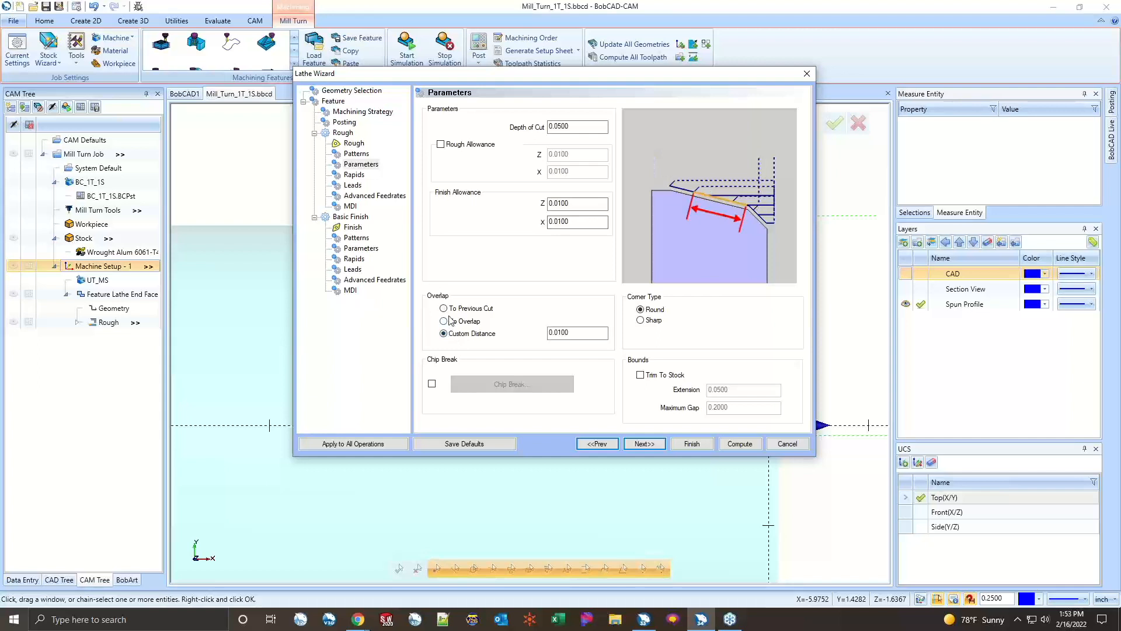
click(449, 312)
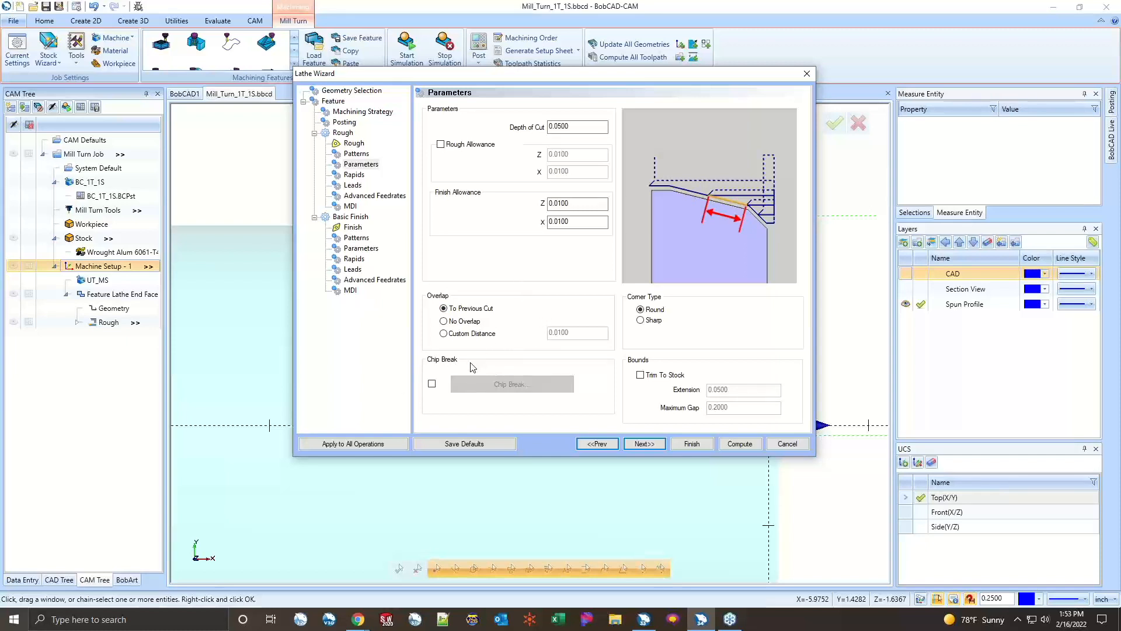
- Preview the chip break's Length of cut, Time and Length of chip options, cancelling the settings and leaving chip break disabled
click(432, 384)
click(497, 387)
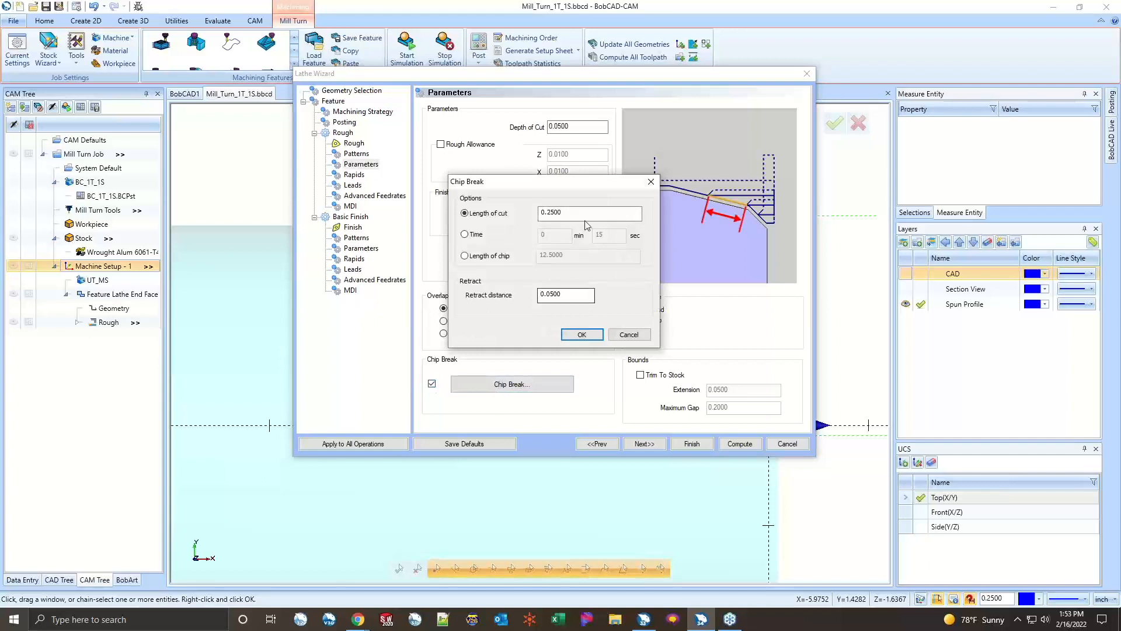
drag(591, 190, 495, 185)
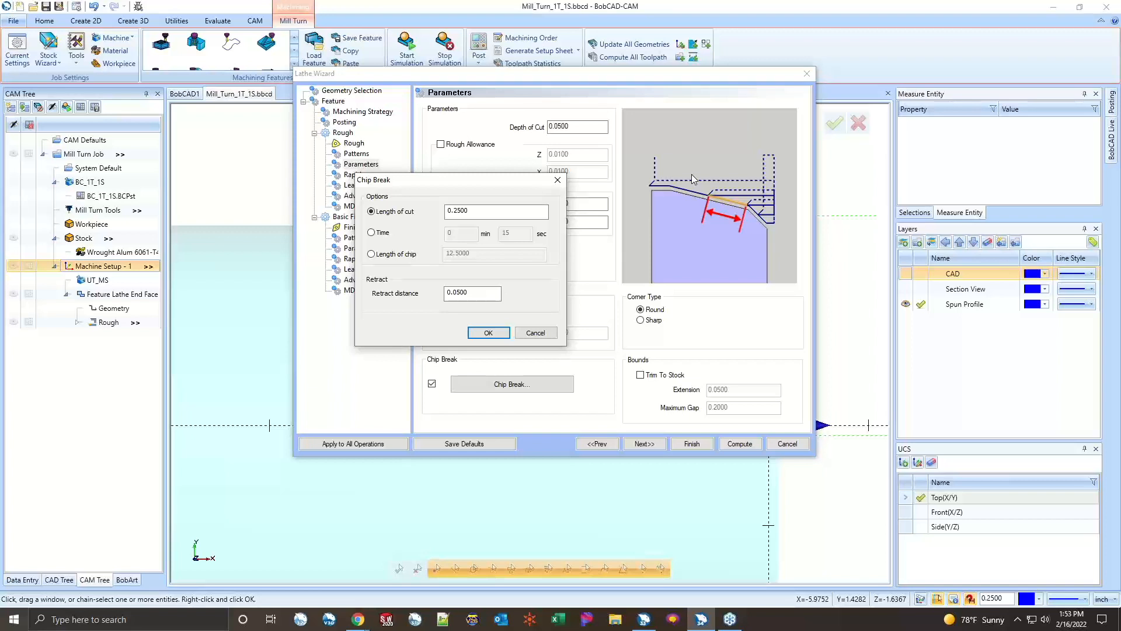
click(509, 208)
click(378, 233)
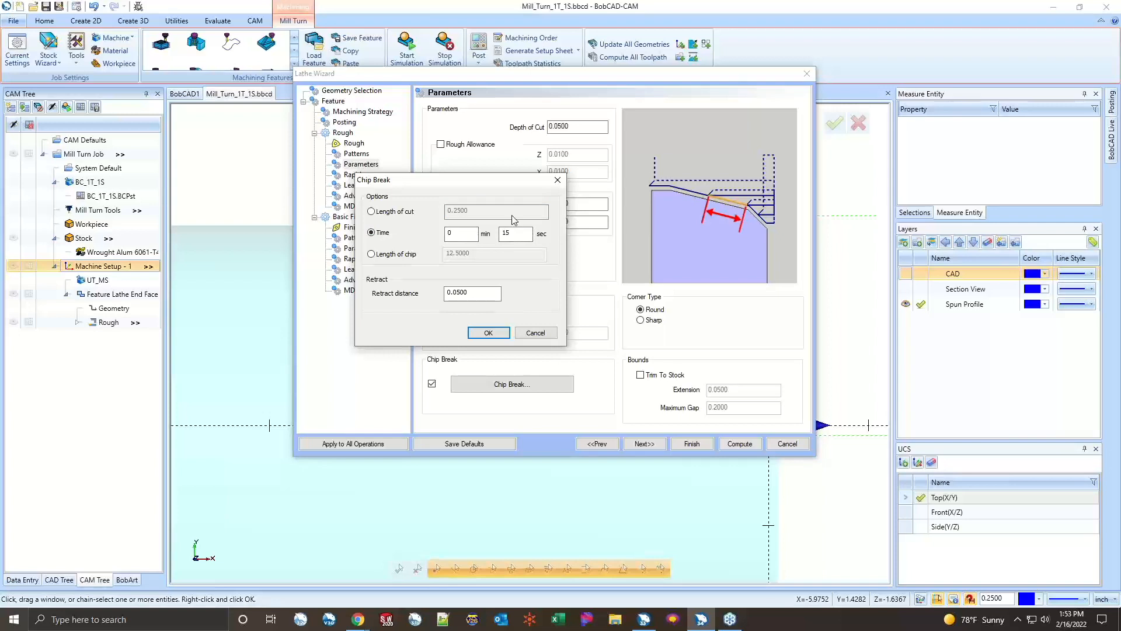
click(378, 255)
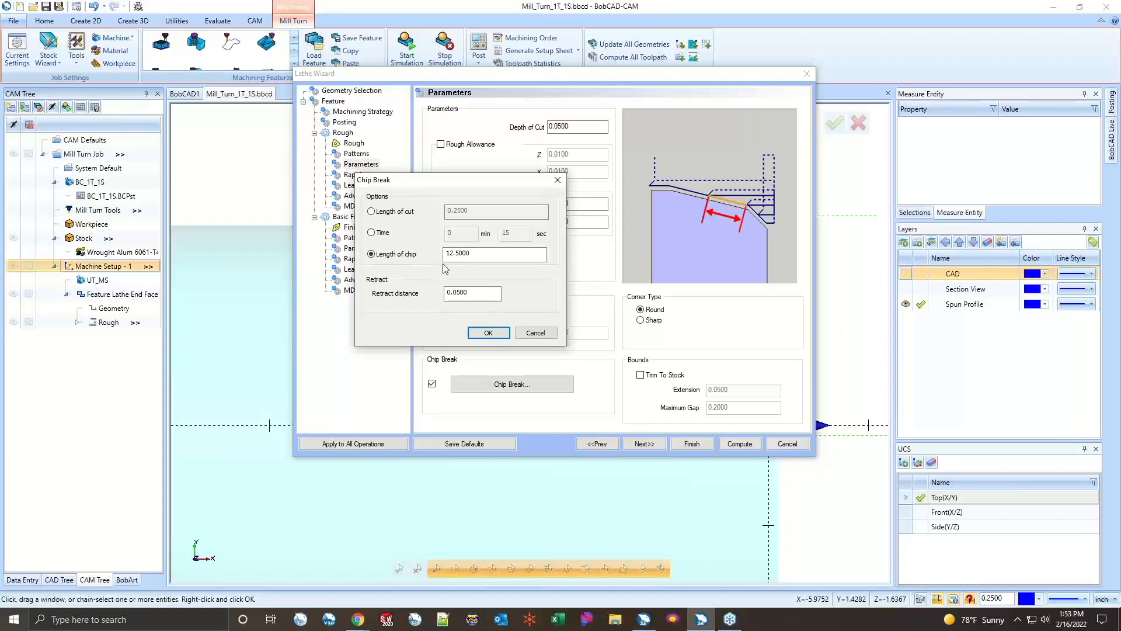
click(378, 212)
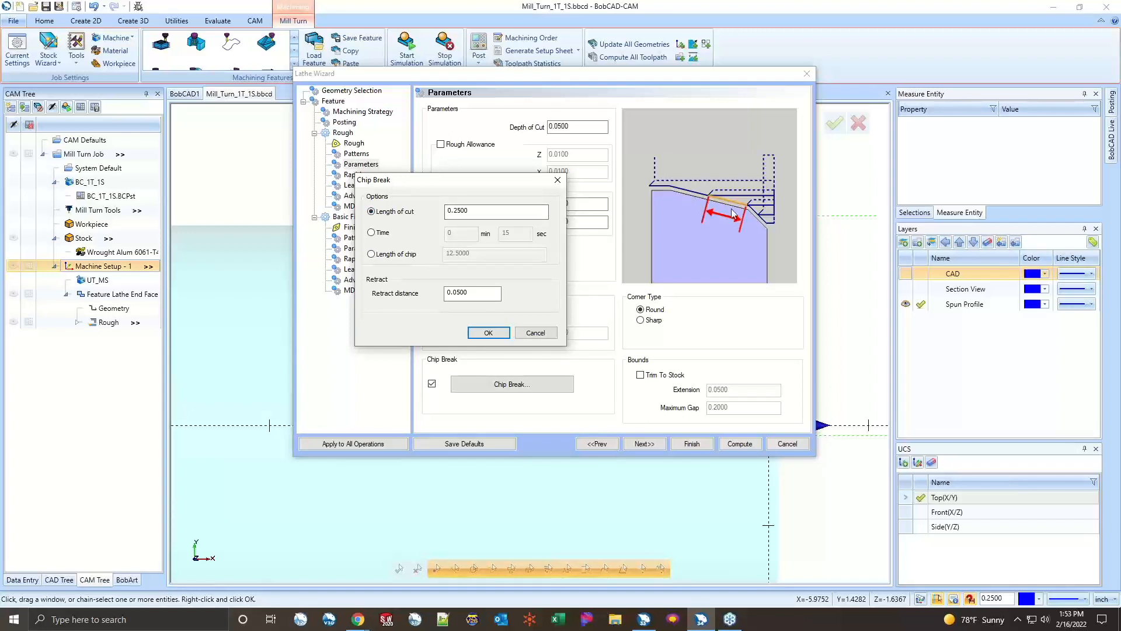
click(385, 255)
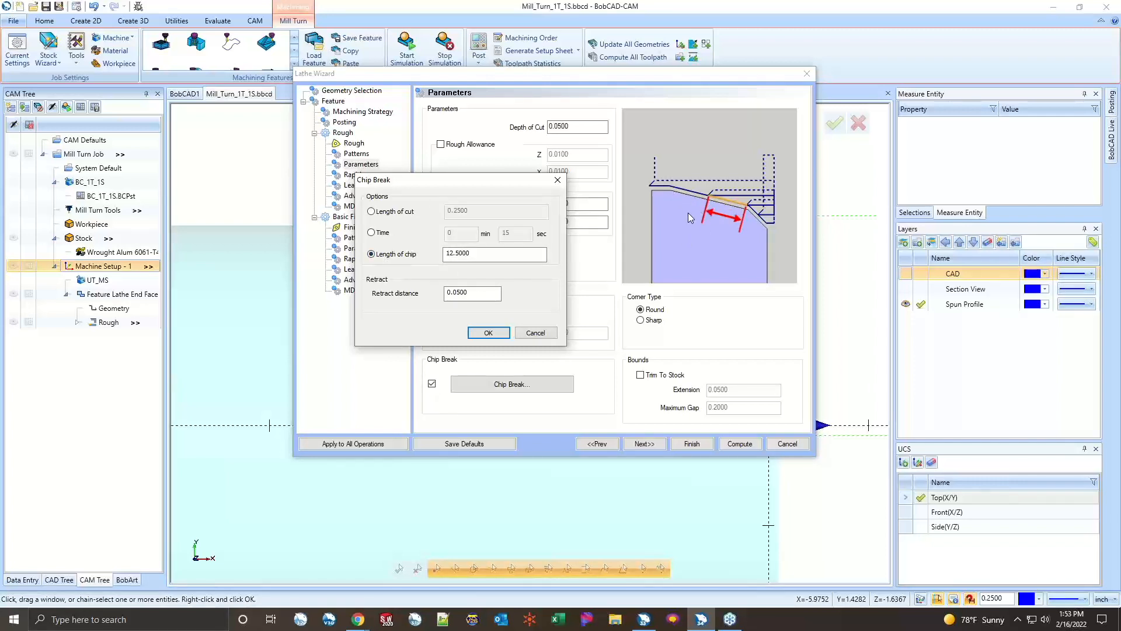
click(482, 289)
click(549, 333)
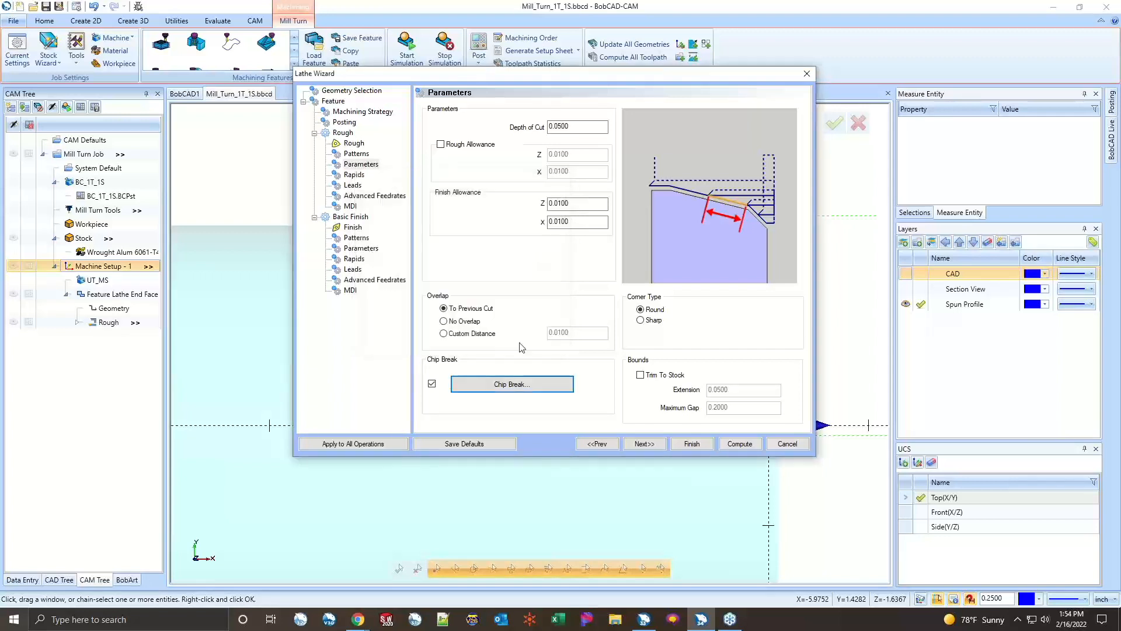
click(432, 384)
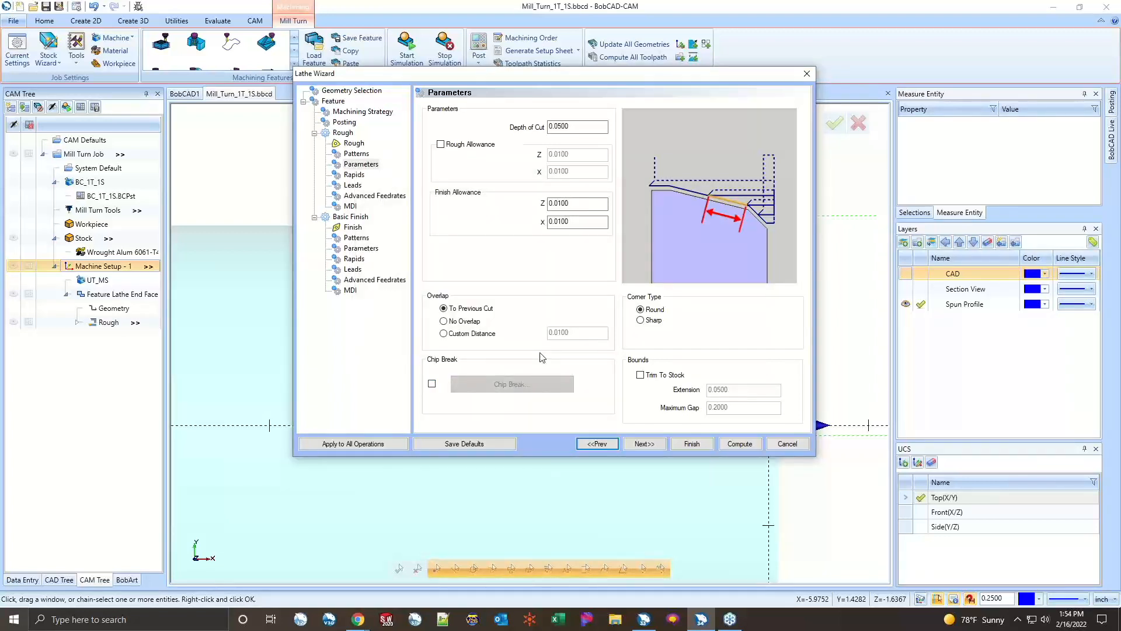
- Compare the Round and Sharp corner types for the Rough operation and set the corner type to Sharp
click(641, 320)
click(640, 309)
click(641, 320)
click(639, 310)
click(643, 321)
- Enable Trim To Stock in the Rough operation's bounds, comparing the toolpath preview with and without it
click(647, 377)
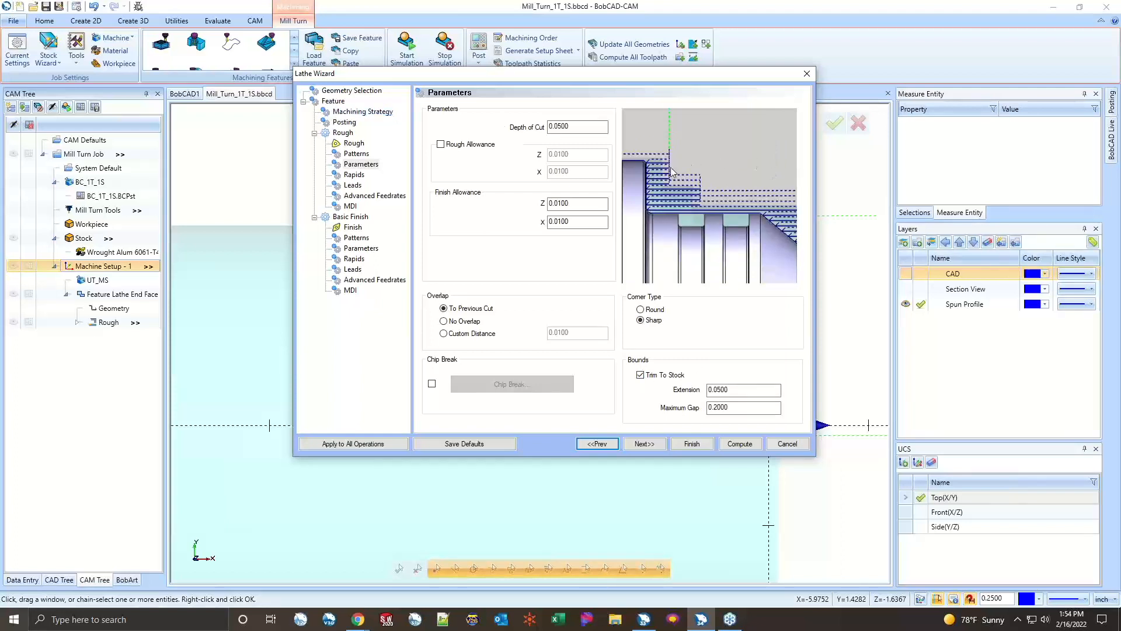
click(654, 375)
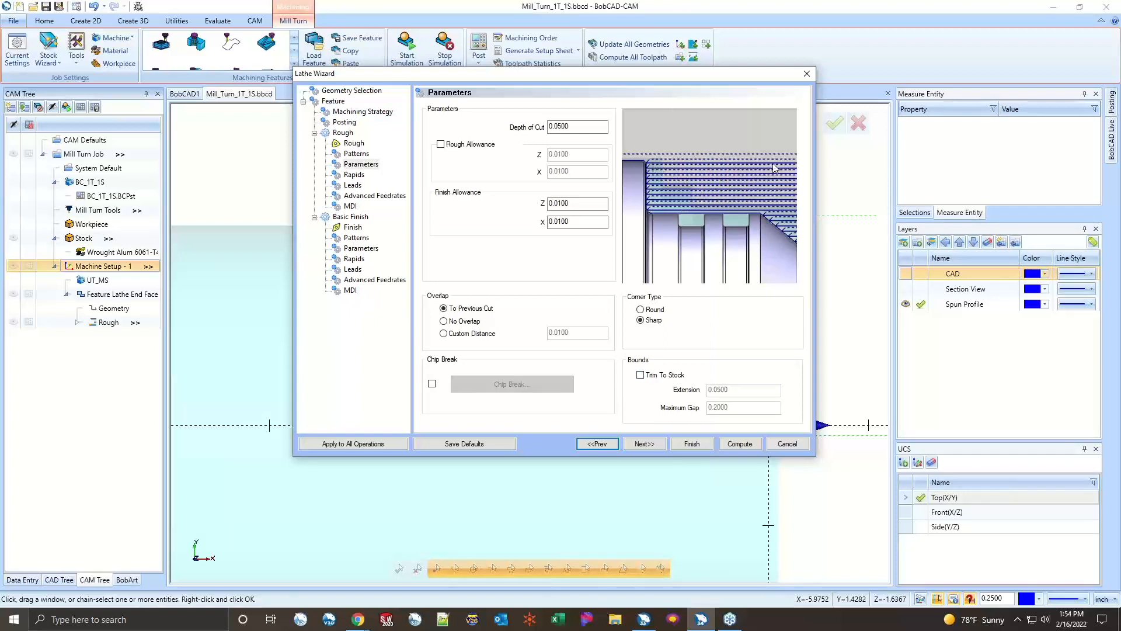
click(640, 375)
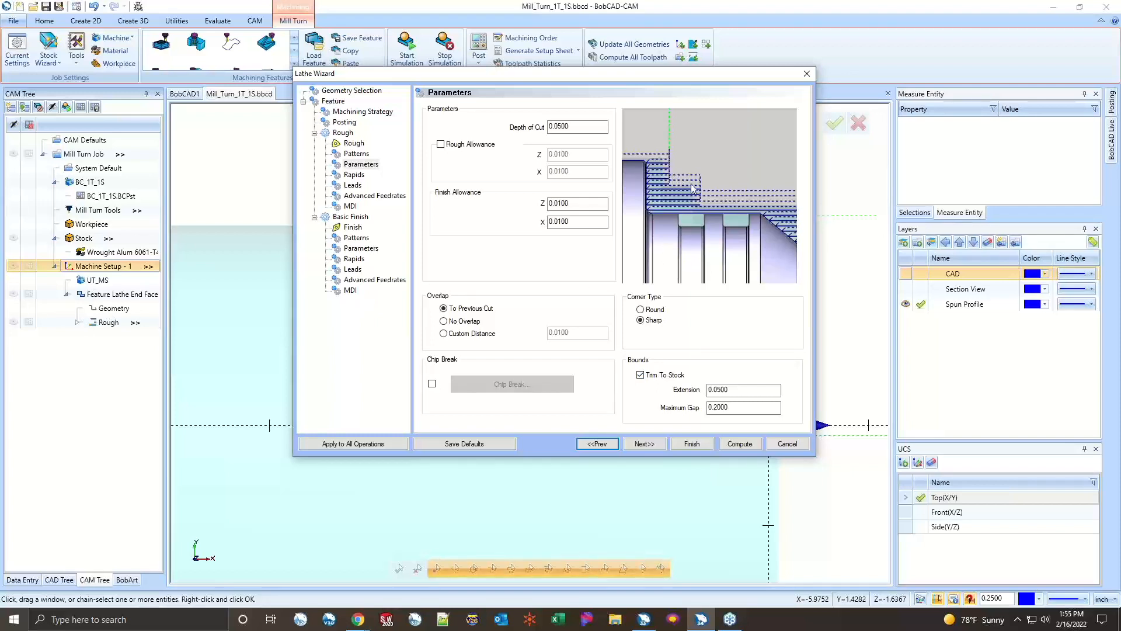
- Disable Trim To Stock in the Rough operation's bounds and review its default rapid approach and exit
click(640, 374)
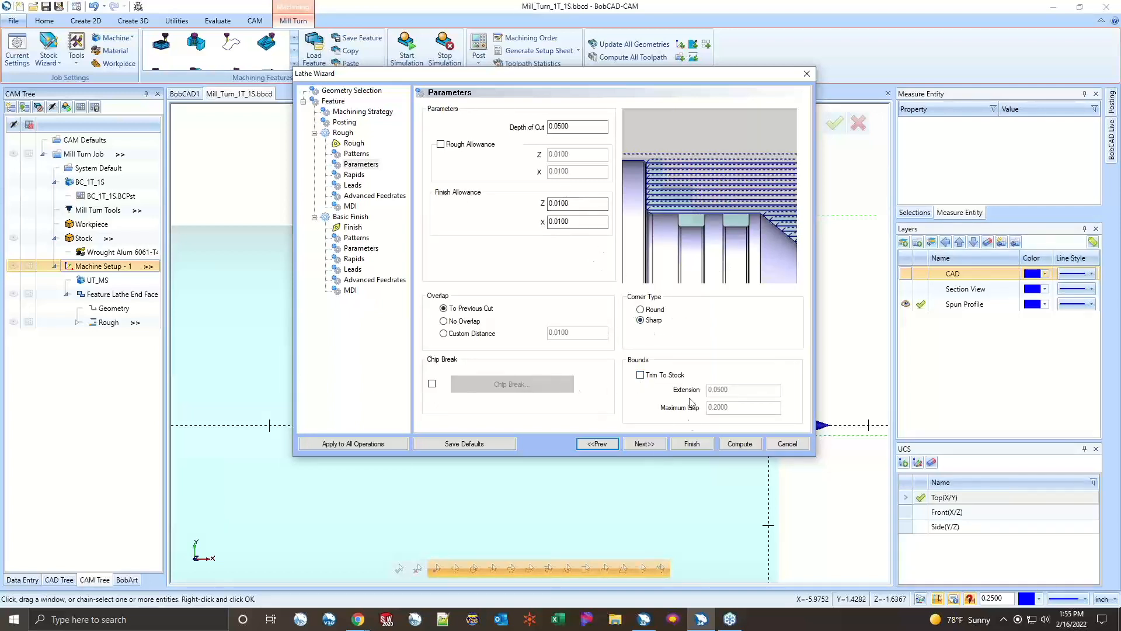
click(644, 444)
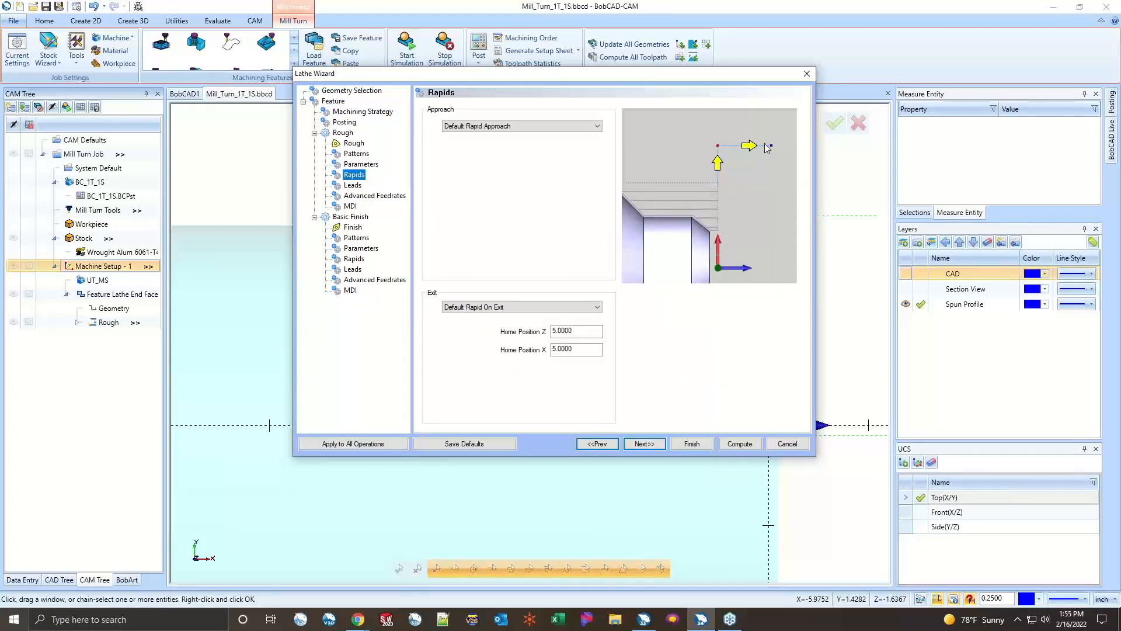
- Examine the Rough operation's Parallel lead-in and Angle lead-out, comparing the lead directions with the part profile
click(353, 186)
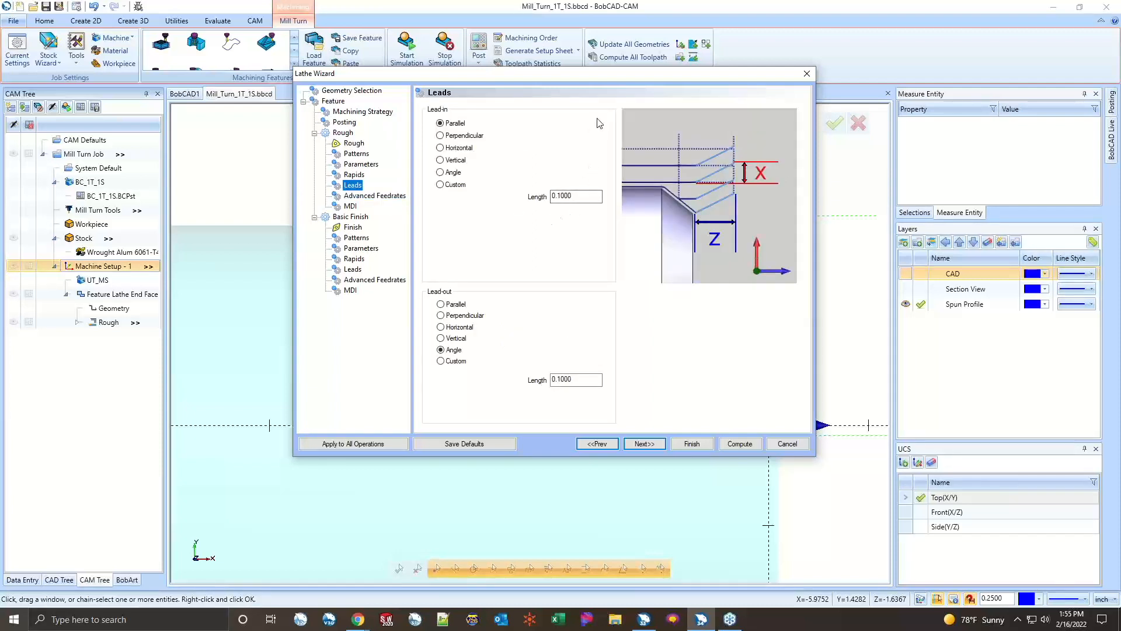
drag(576, 76, 596, 82)
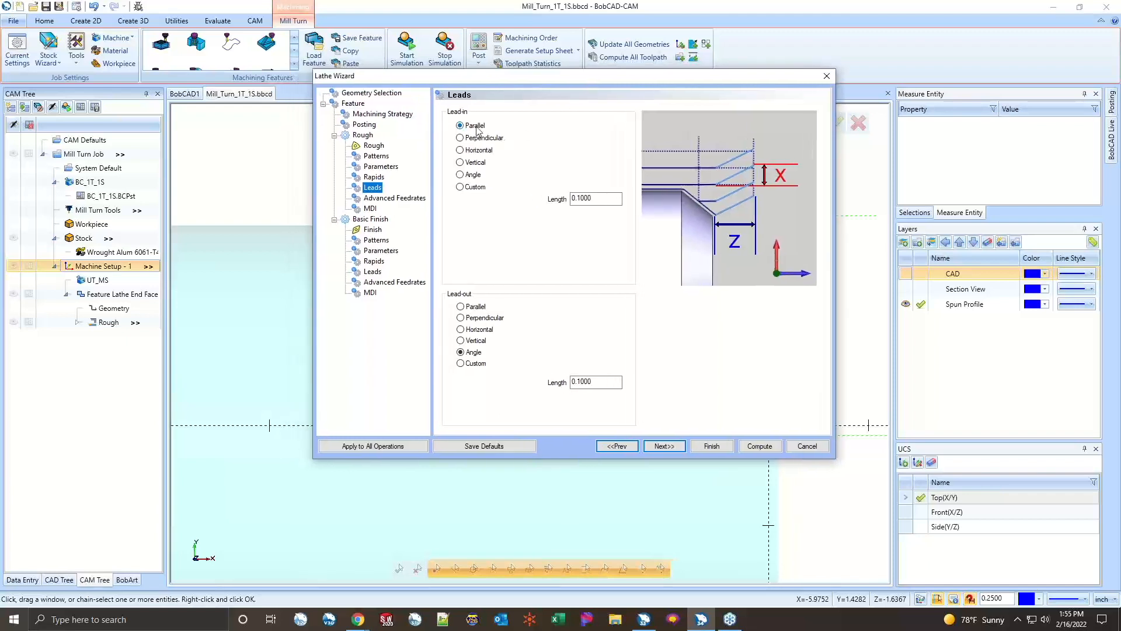
click(461, 352)
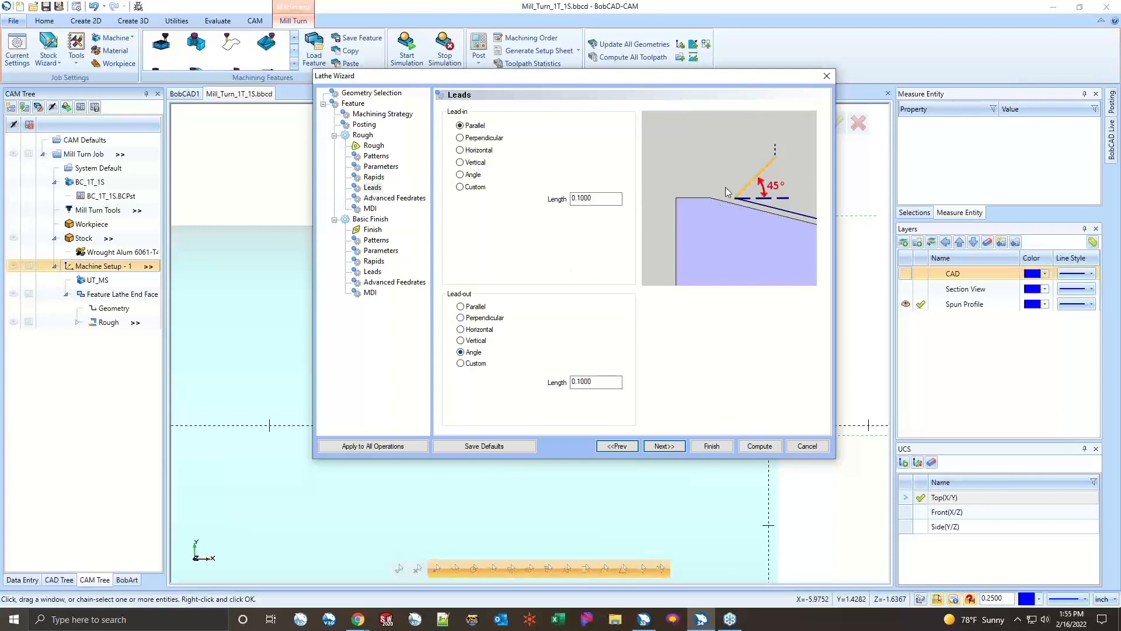
drag(665, 82, 1116, 90)
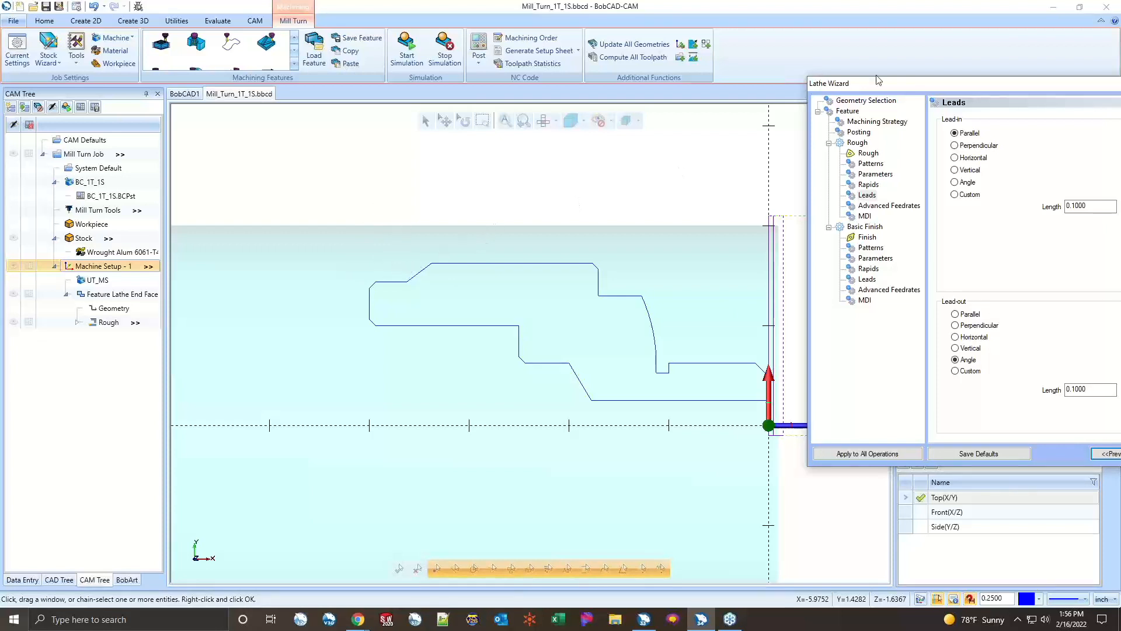
drag(868, 84, 447, 91)
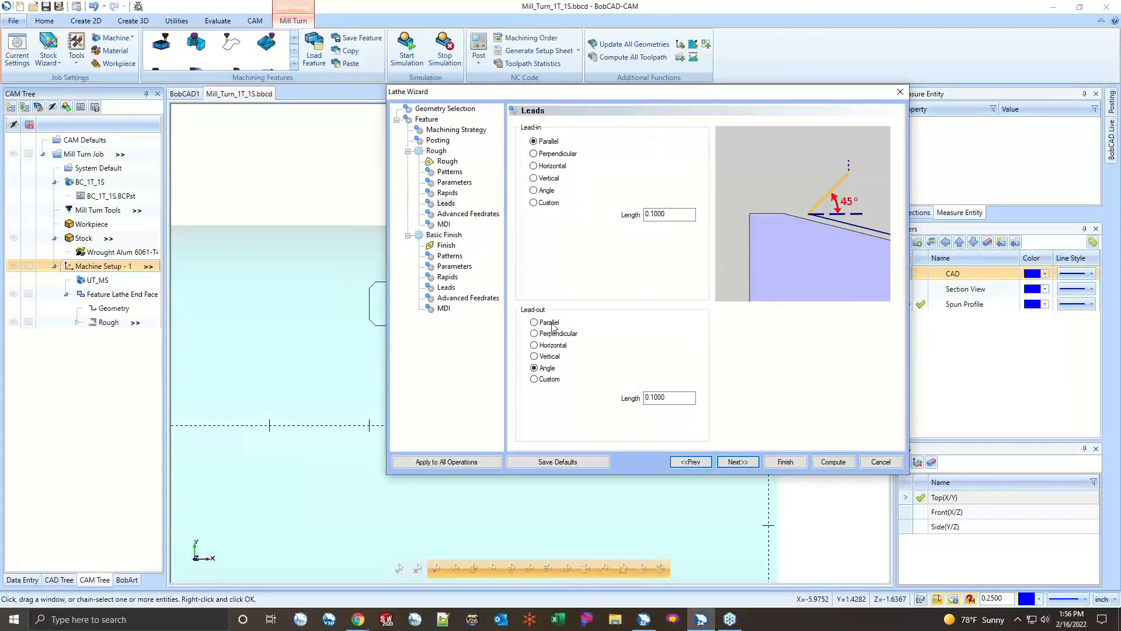
- Apply the Rough operation's lead settings to all operations and check them against the Basic Finish leads
click(437, 465)
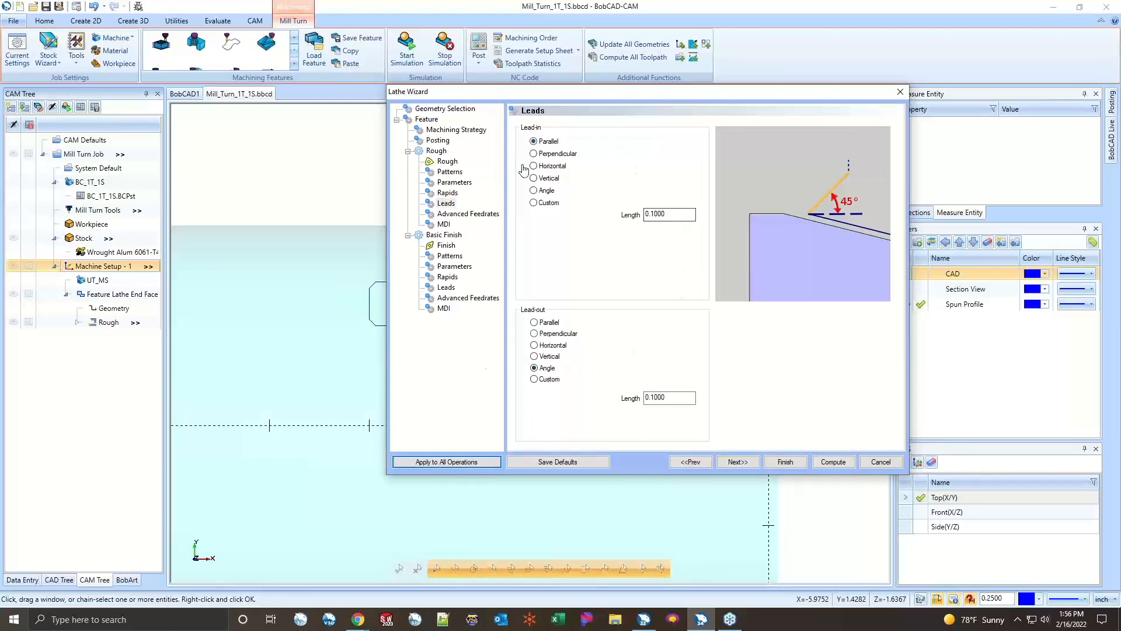
click(447, 288)
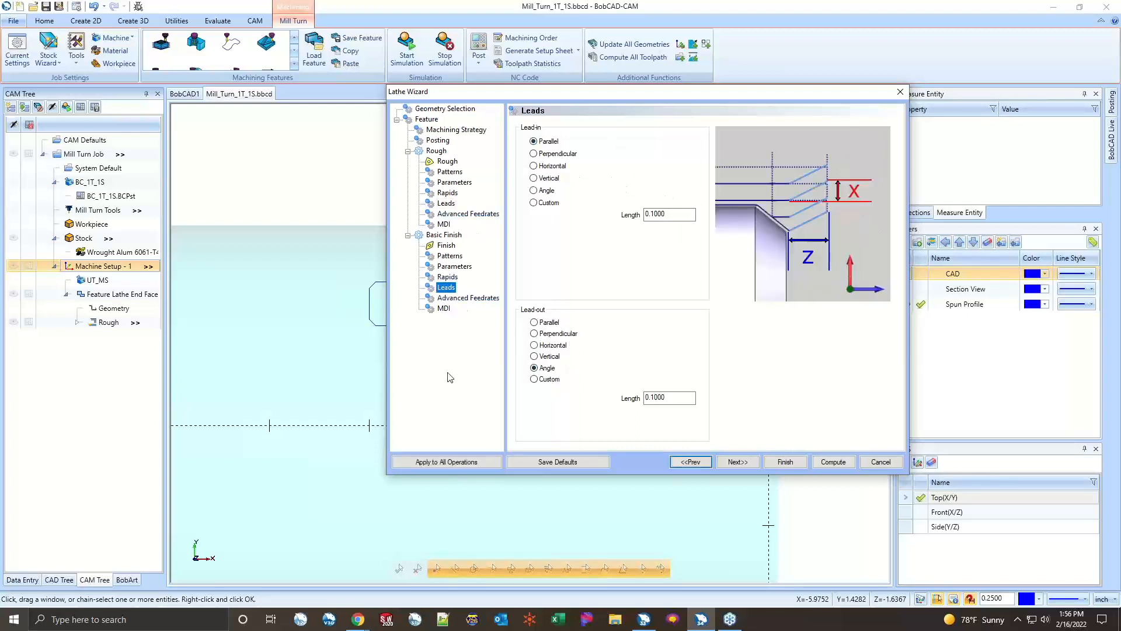
click(444, 204)
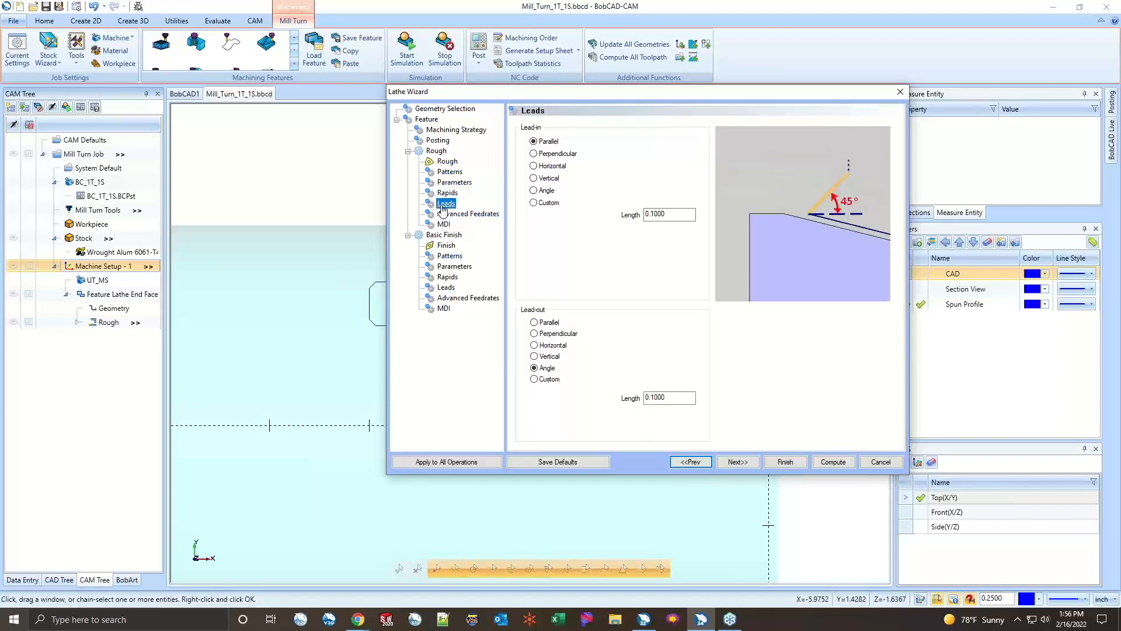
- Review the Rough operation's Advanced Feedrates and MDI settings and continue to the Basic Finish tool settings
click(729, 464)
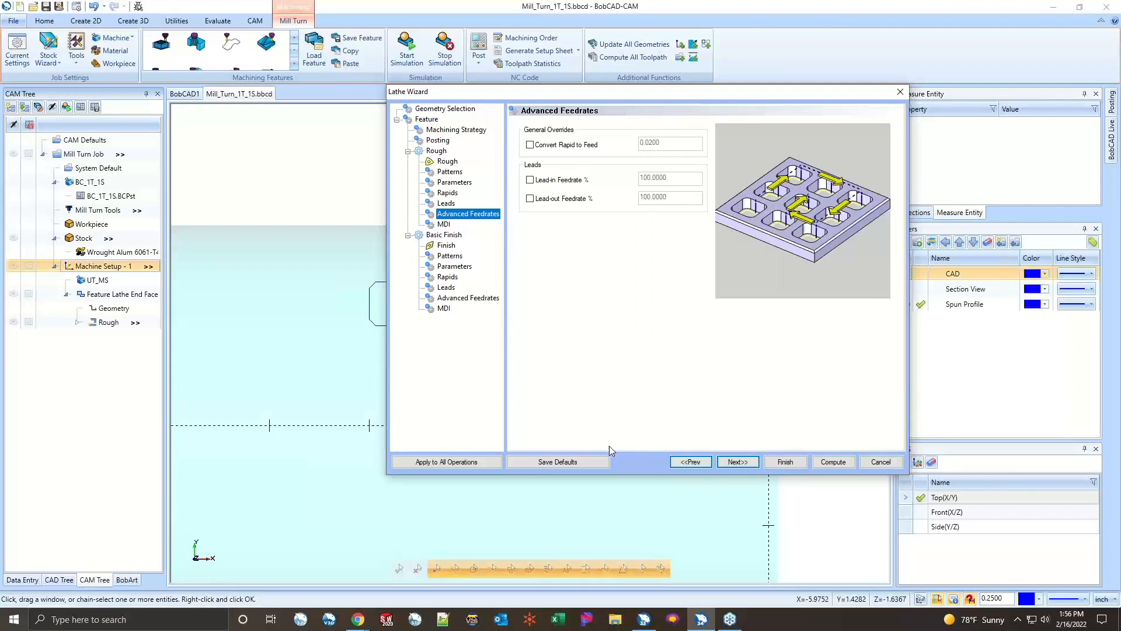
click(731, 464)
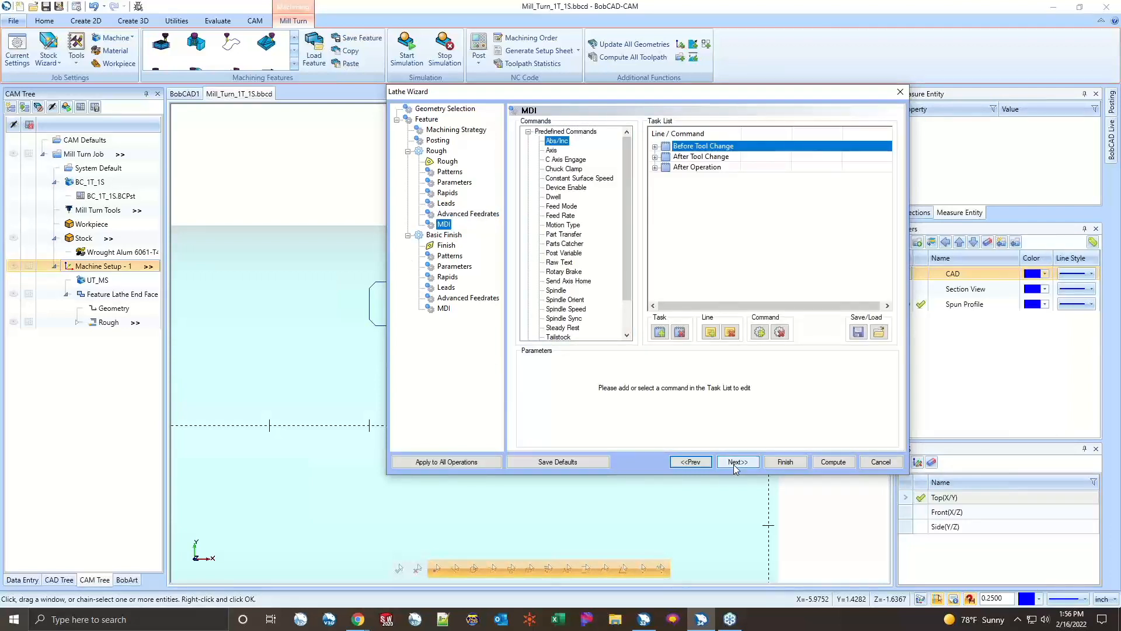
click(734, 463)
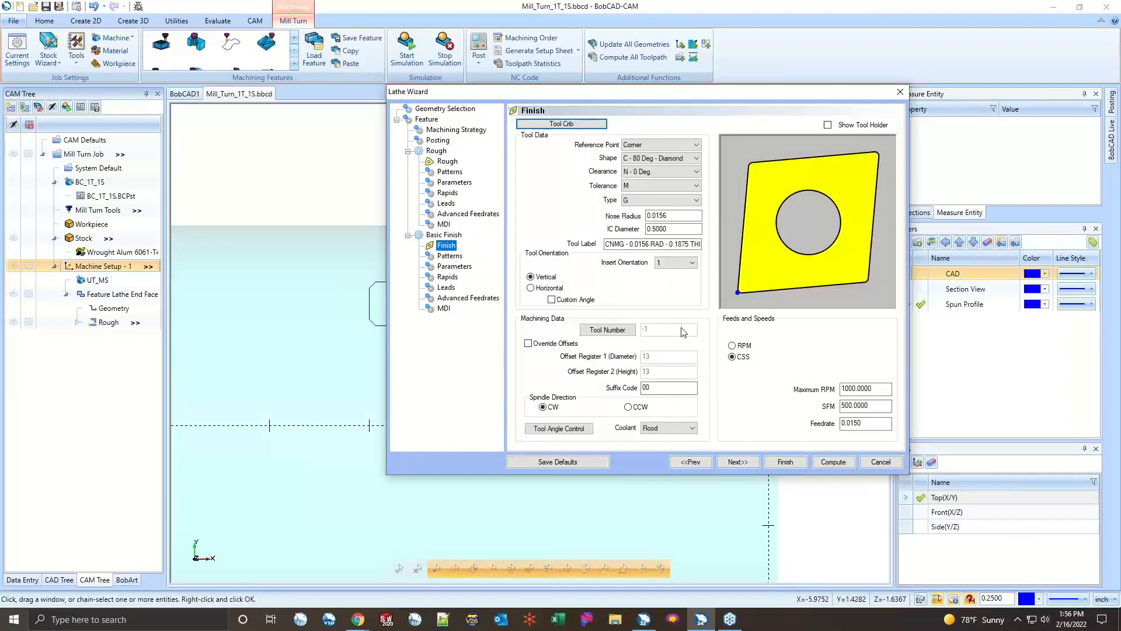
- Open the tool crib for the Basic Finish operation and select the CNMG 1/64 RAD roughing tool in Station #1
click(444, 246)
click(575, 125)
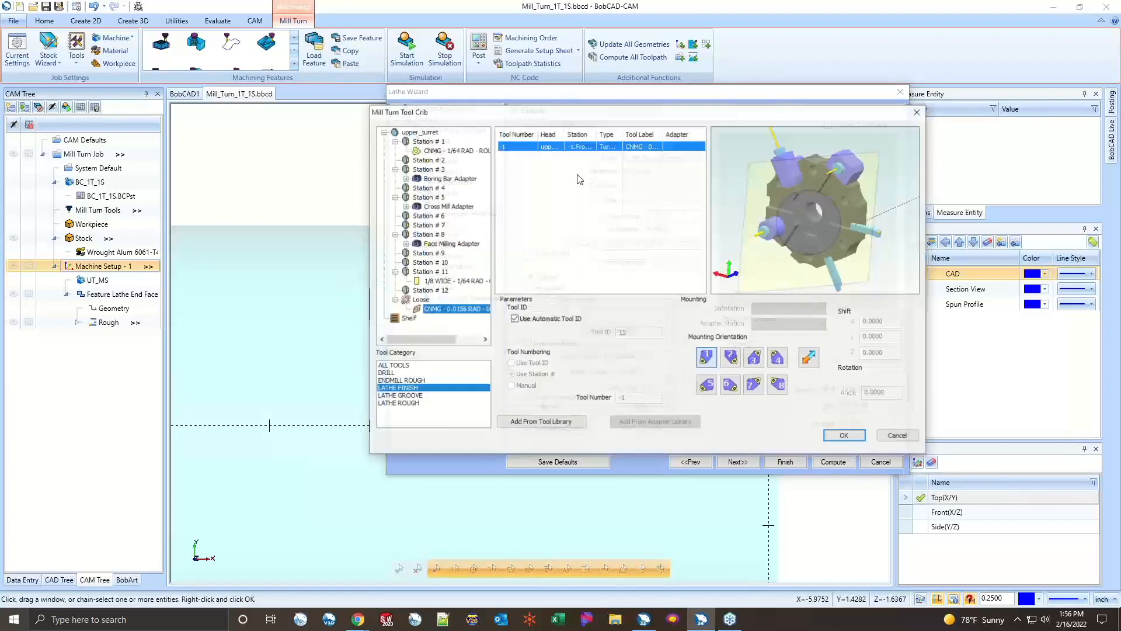
click(472, 150)
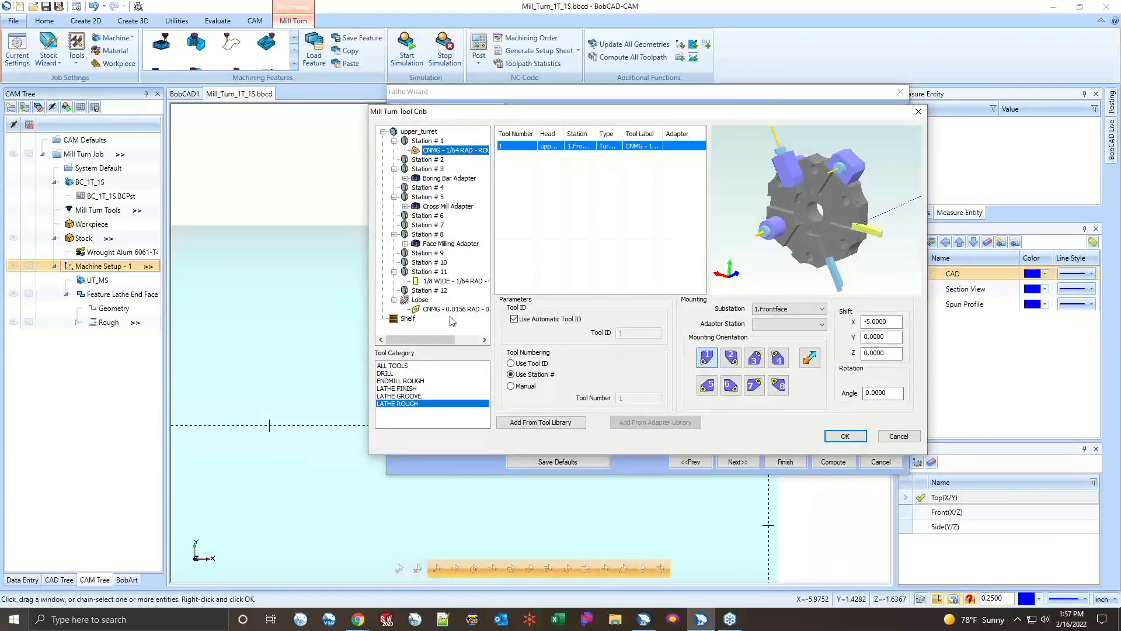
- Try mounting the loose CNMG 0.0156 RAD tool in Station #10 and return it to the loose tools
click(447, 311)
drag(447, 316, 429, 262)
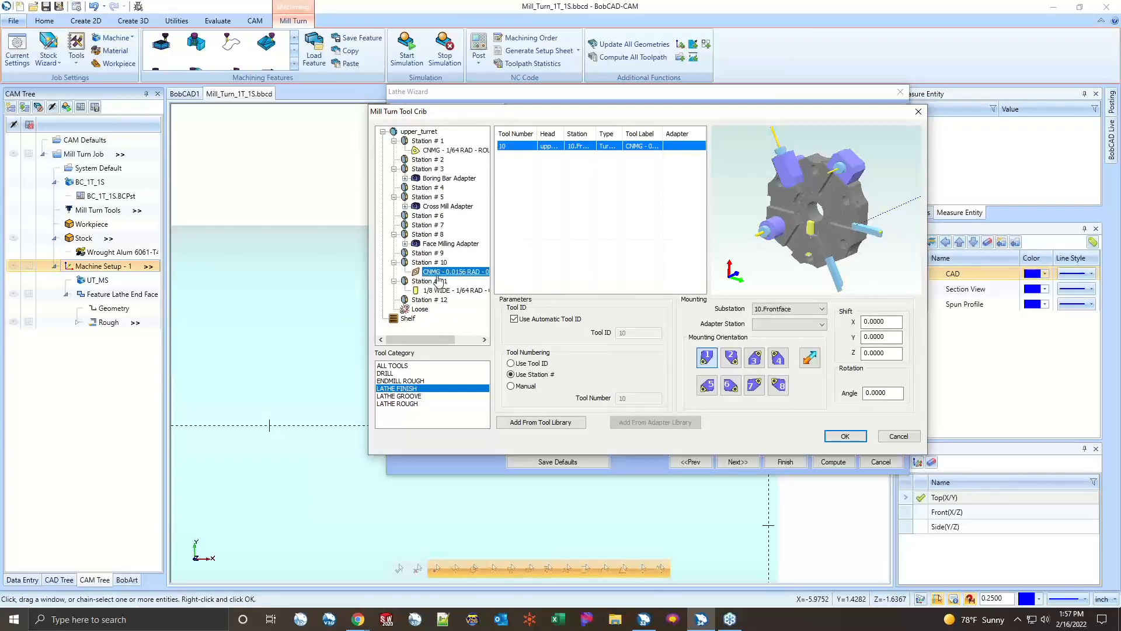
drag(452, 271, 425, 317)
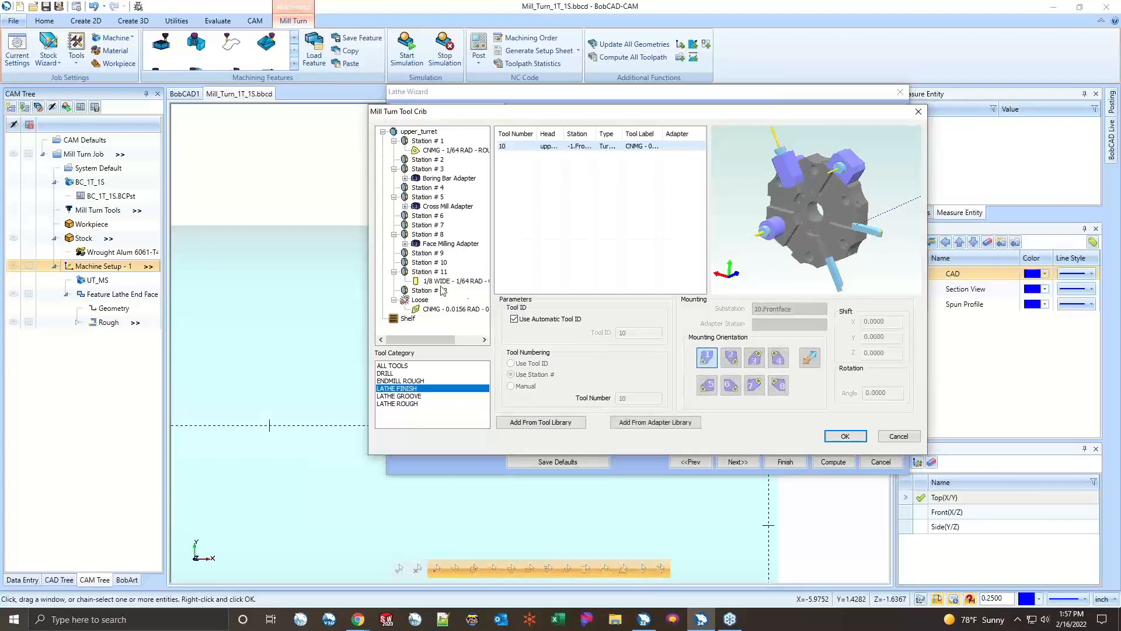
- Assign the Station #1 CNMG 1/64 RAD roughing tool to the Basic Finish operation
click(415, 151)
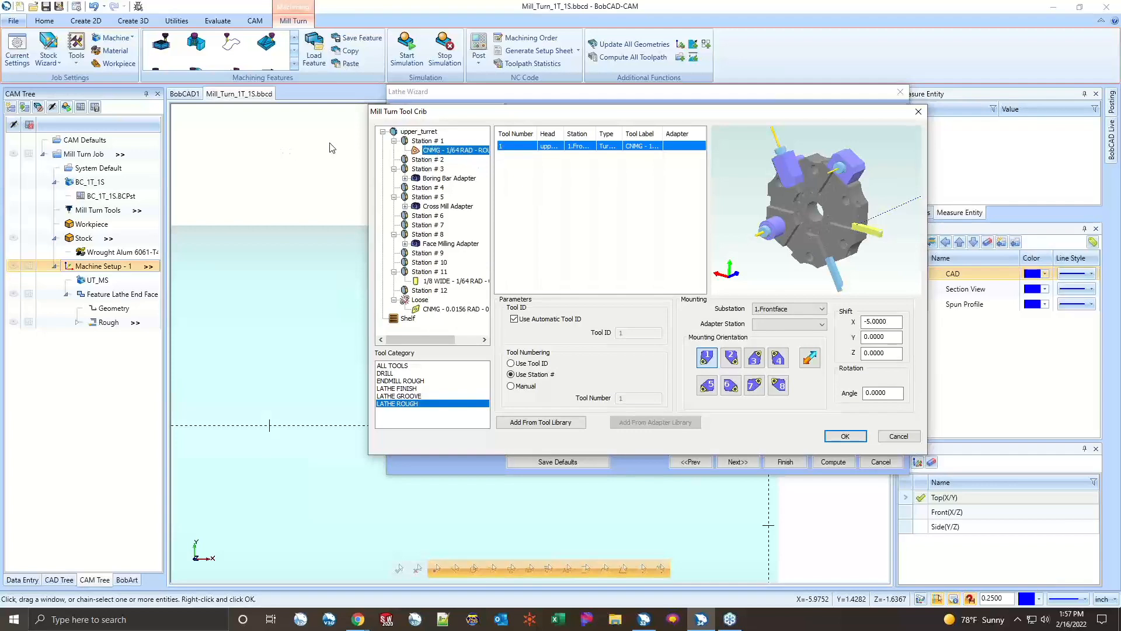
click(838, 438)
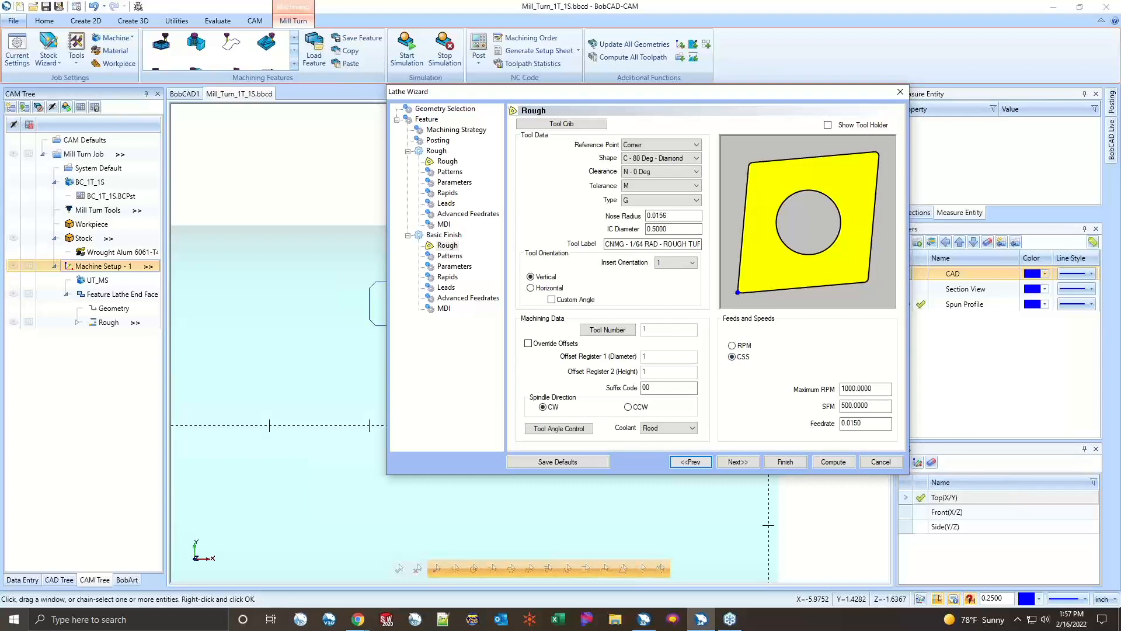
- Compare the Alternate pattern's Both, Face Vertical Only and Turn Diameter Only options for Basic Finish, restoring the Continuous pattern
click(730, 462)
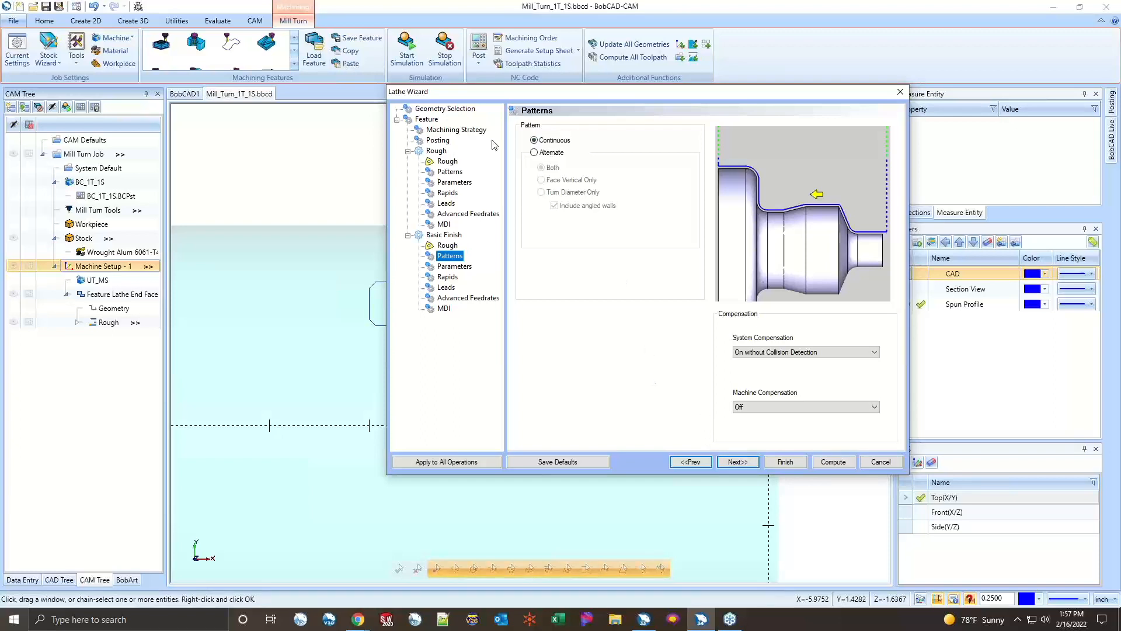
click(534, 153)
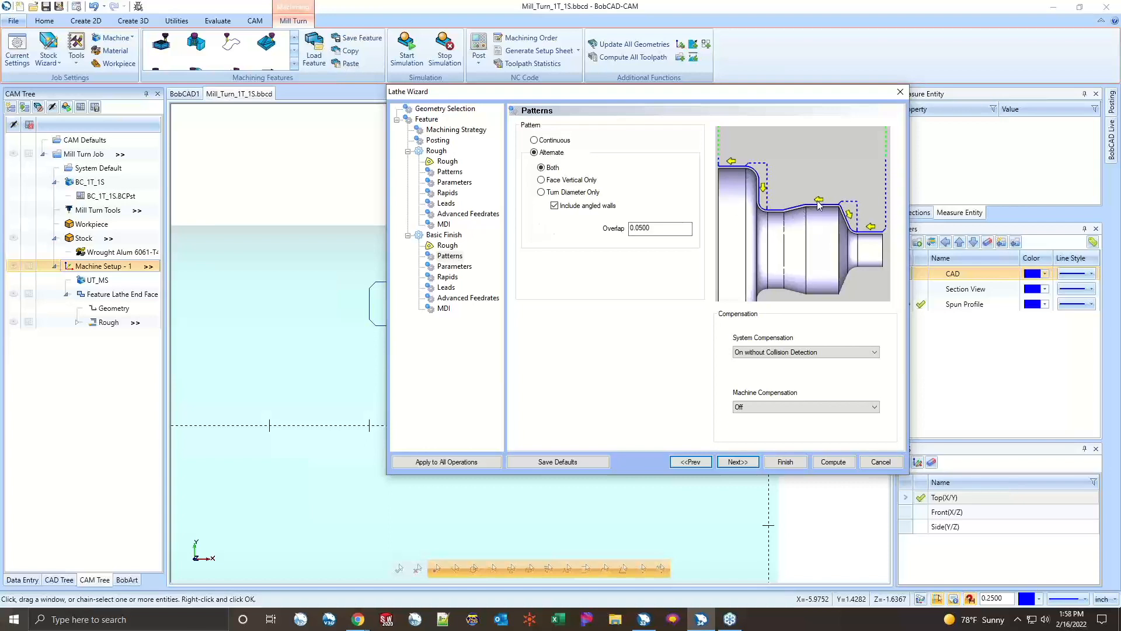
click(571, 181)
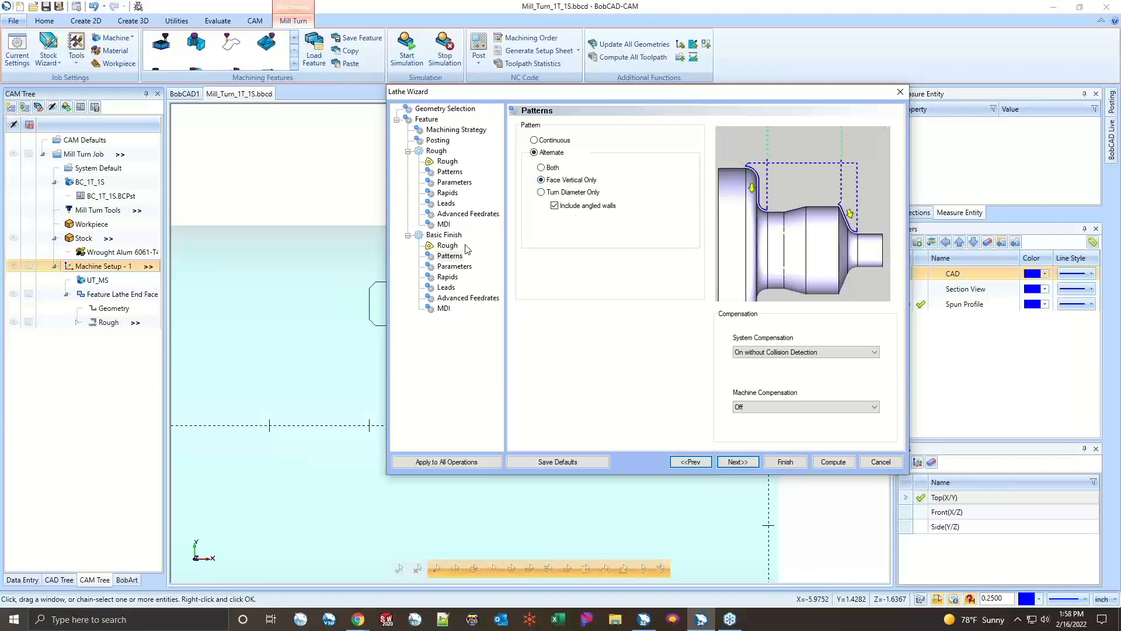
click(564, 193)
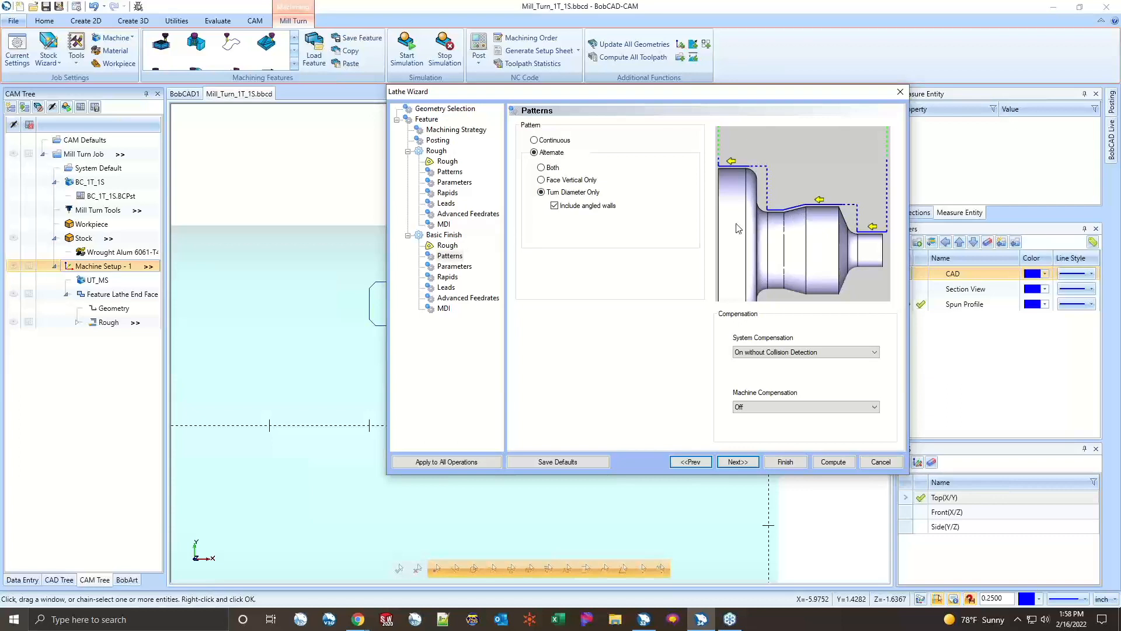
click(547, 142)
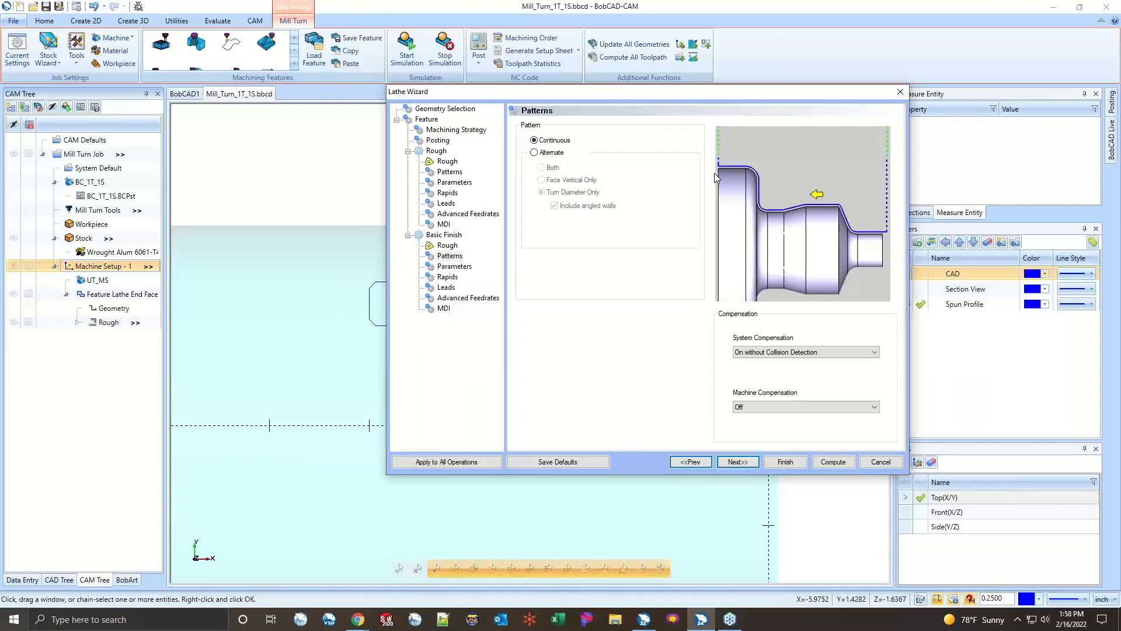
- Set the Basic Finish system compensation to On with Collision Detection and enable Use Tool Holder, checking the part profile
click(760, 352)
click(747, 374)
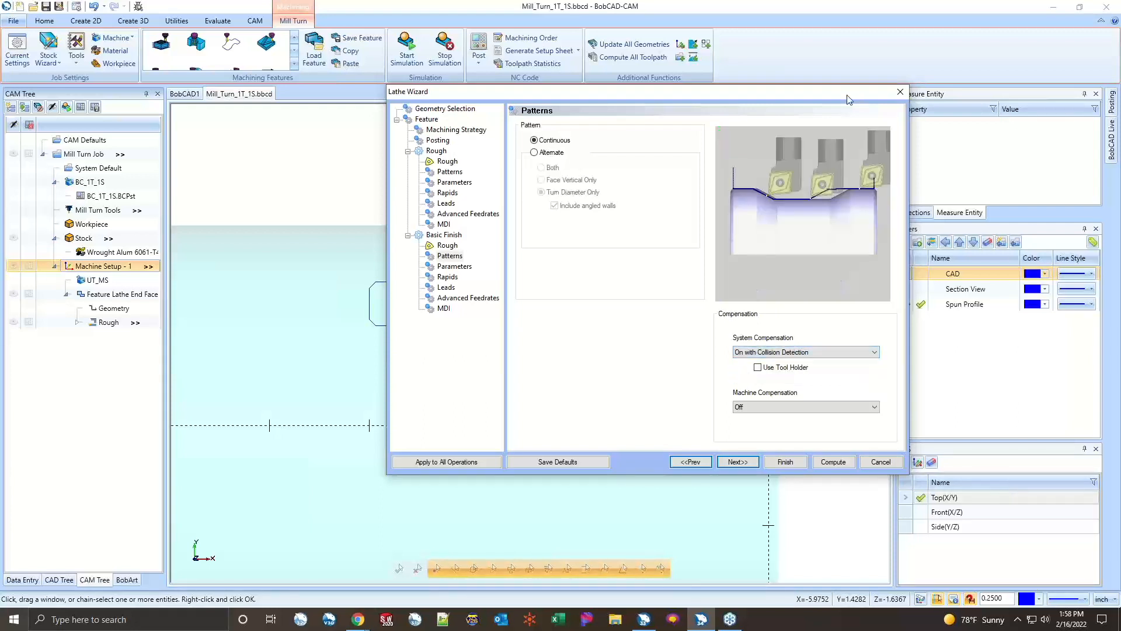
click(757, 367)
drag(606, 94, 815, 85)
drag(741, 86, 994, 115)
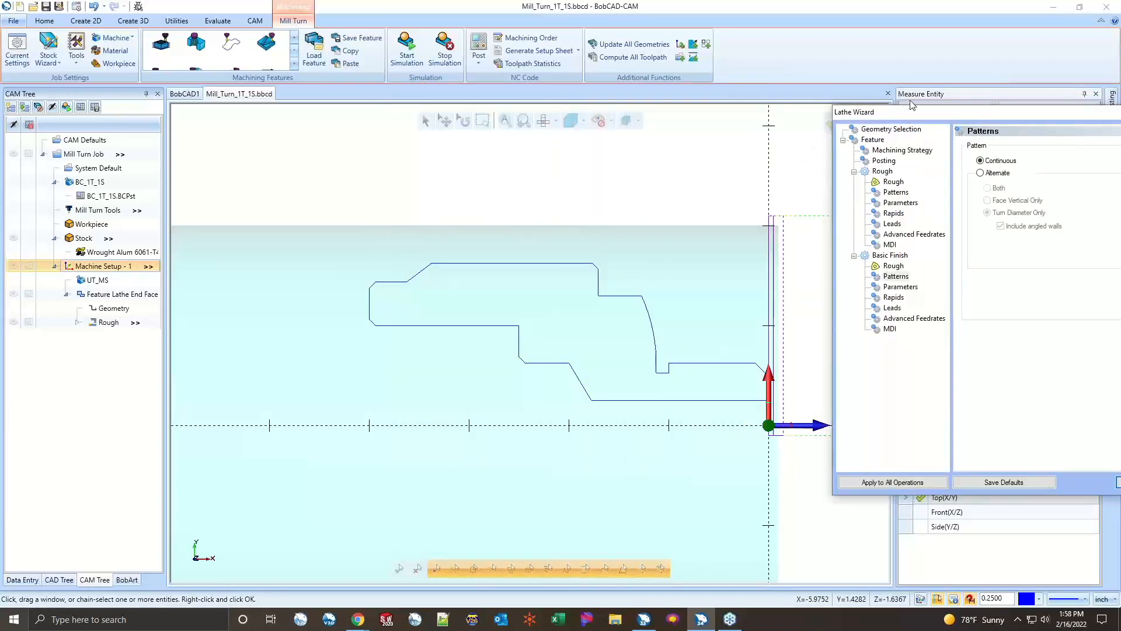
drag(894, 111, 463, 59)
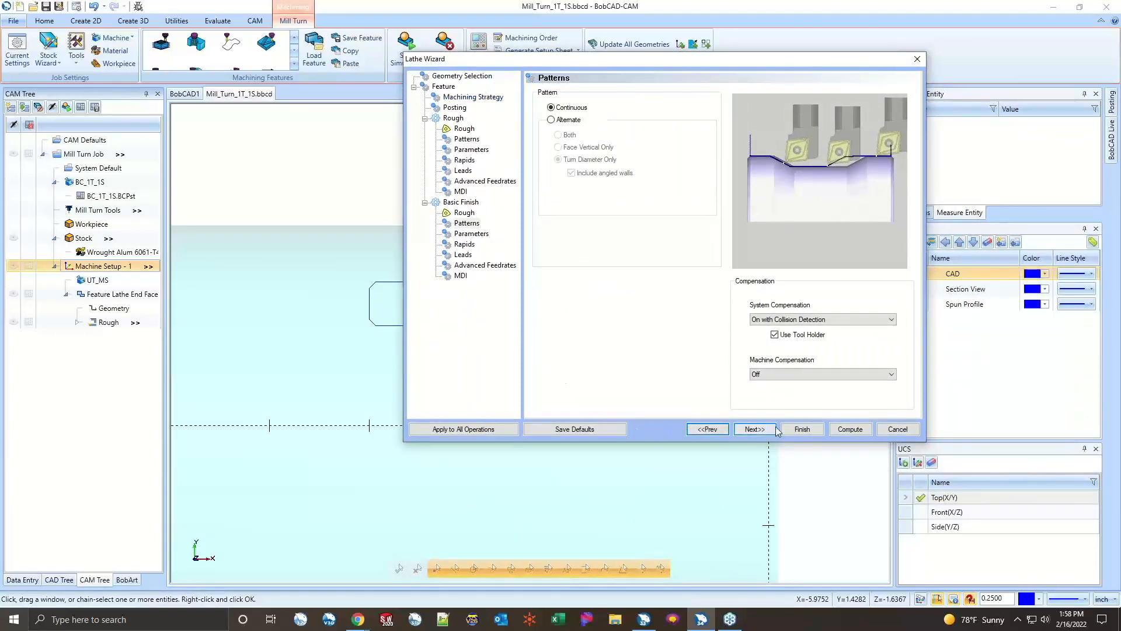
- Preview the Round corner type and the Trim To Stock option in the Basic Finish parameters, leaving Trim To Stock disabled
click(754, 429)
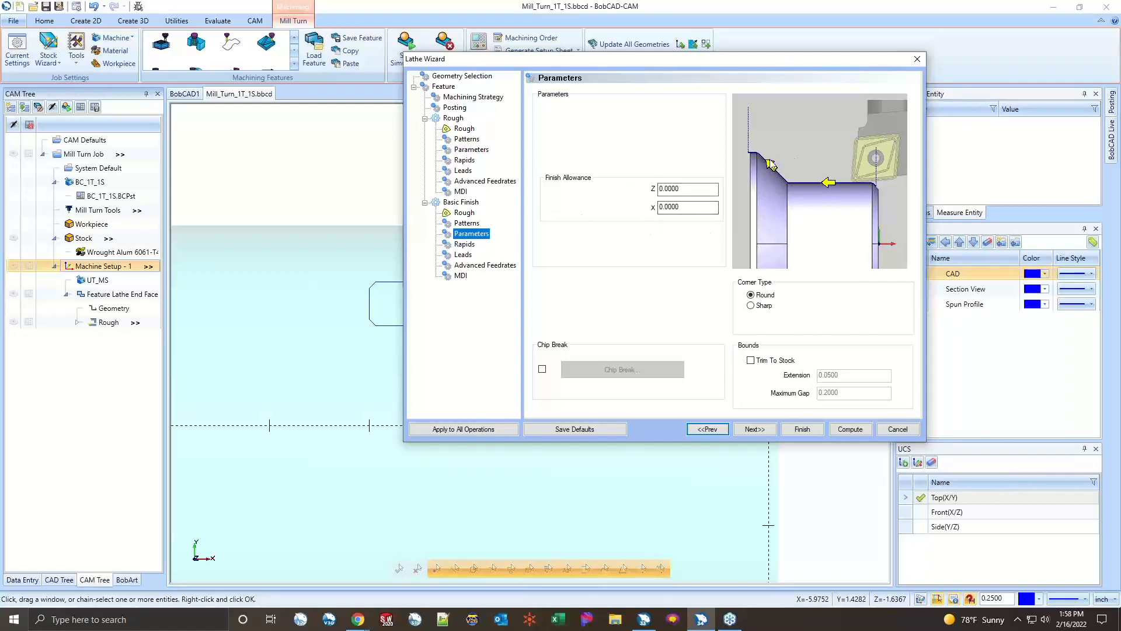
click(752, 296)
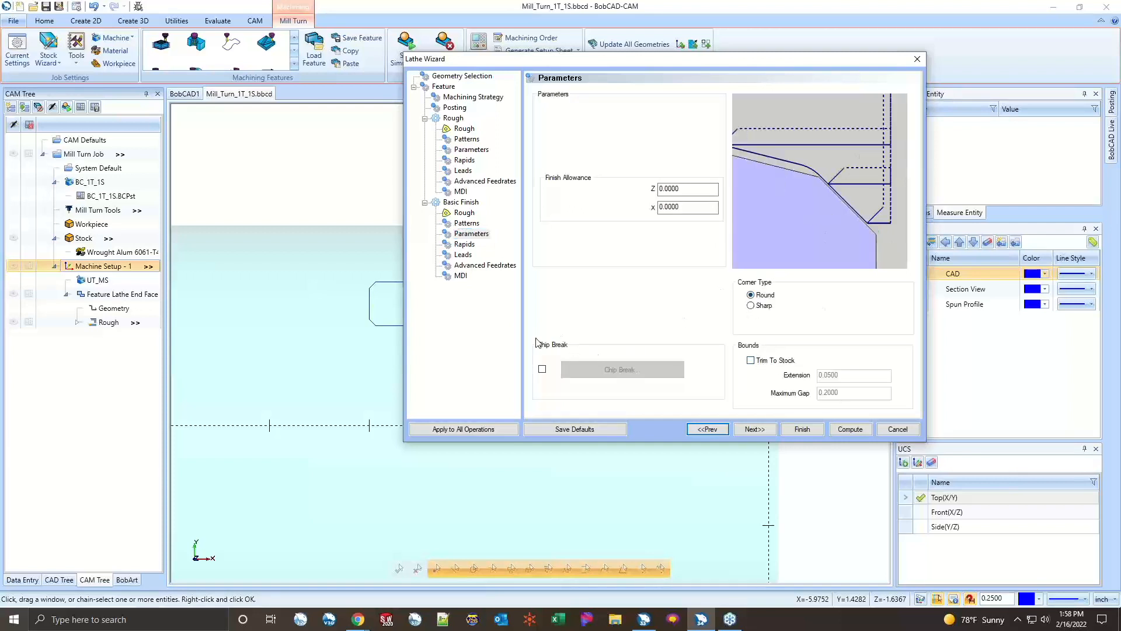
click(750, 361)
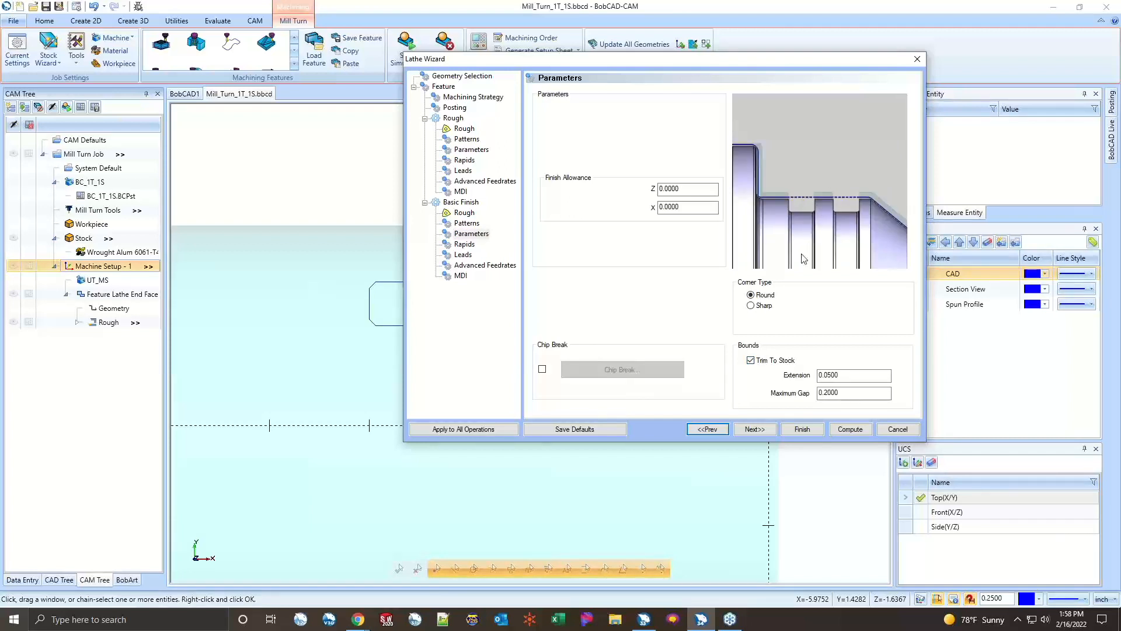
click(751, 360)
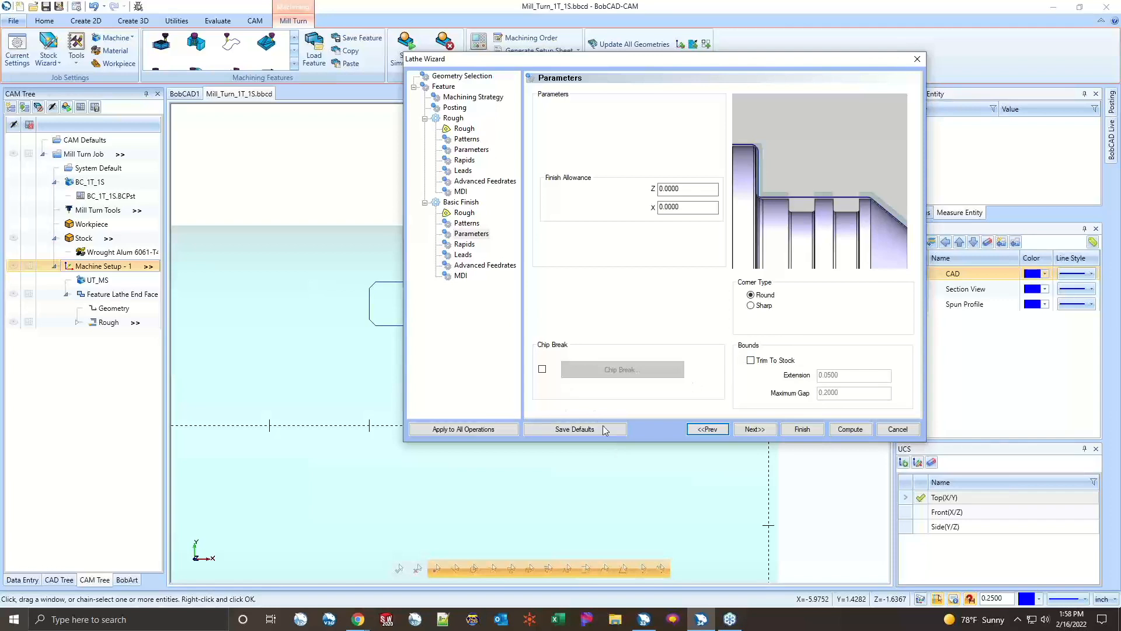
- Review the Basic Finish rapids, leads, advanced feedrates and MDI settings, and compute the OD turning feature's toolpath
click(755, 429)
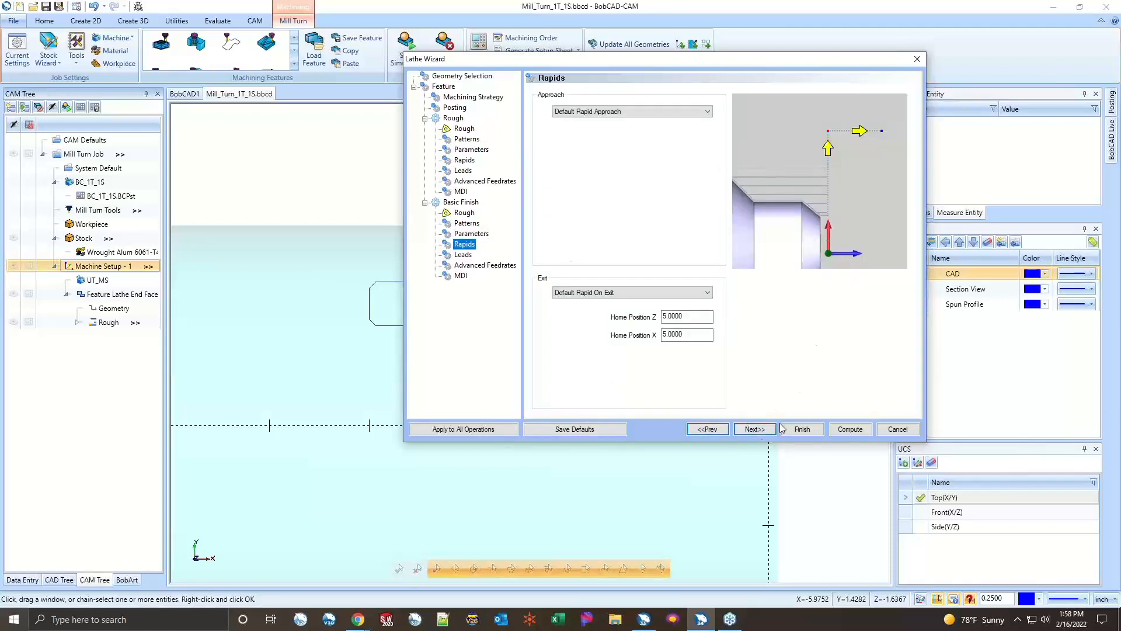
click(755, 429)
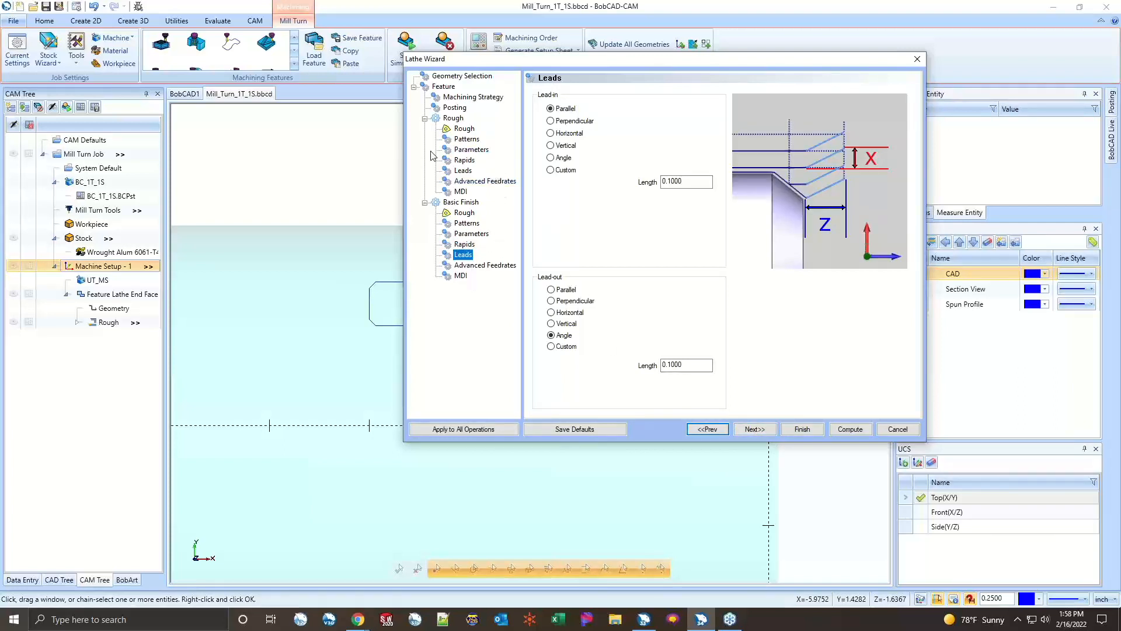
click(754, 429)
click(754, 429)
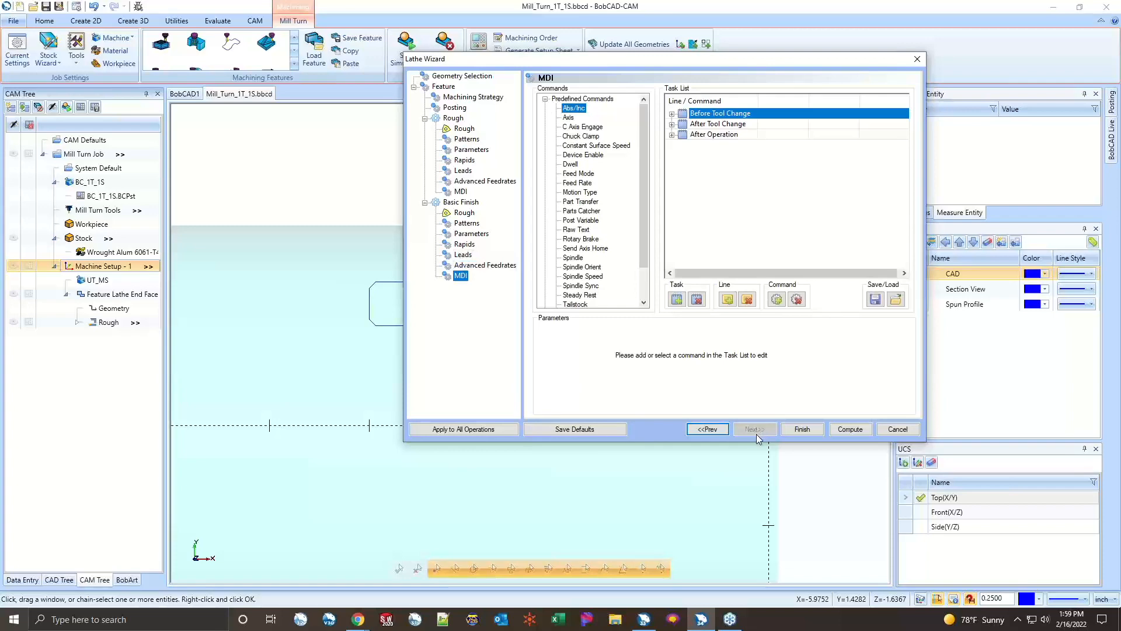
click(841, 435)
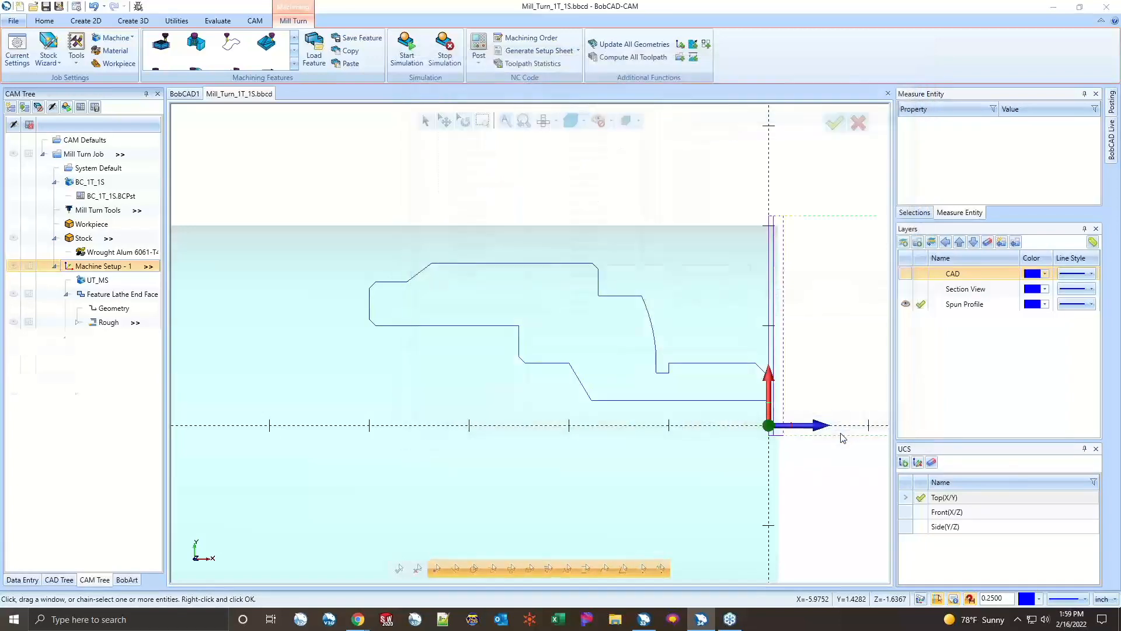
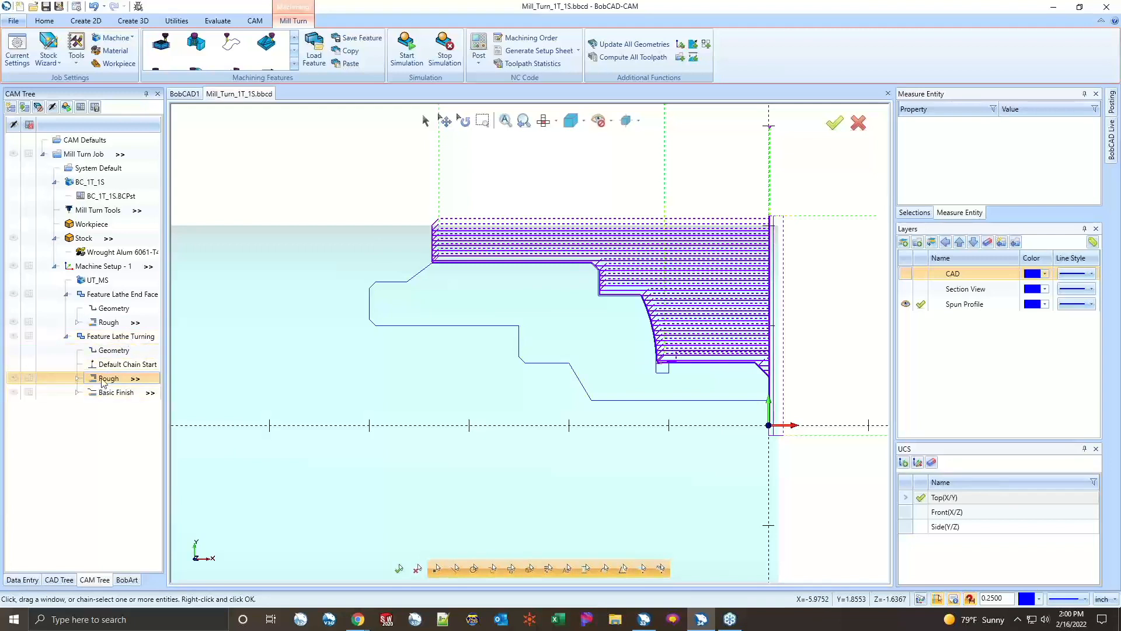
- Backplot the turning feature's Rough operation and examine its path at the front chamfer and the curved face's corner
right_click(103, 381)
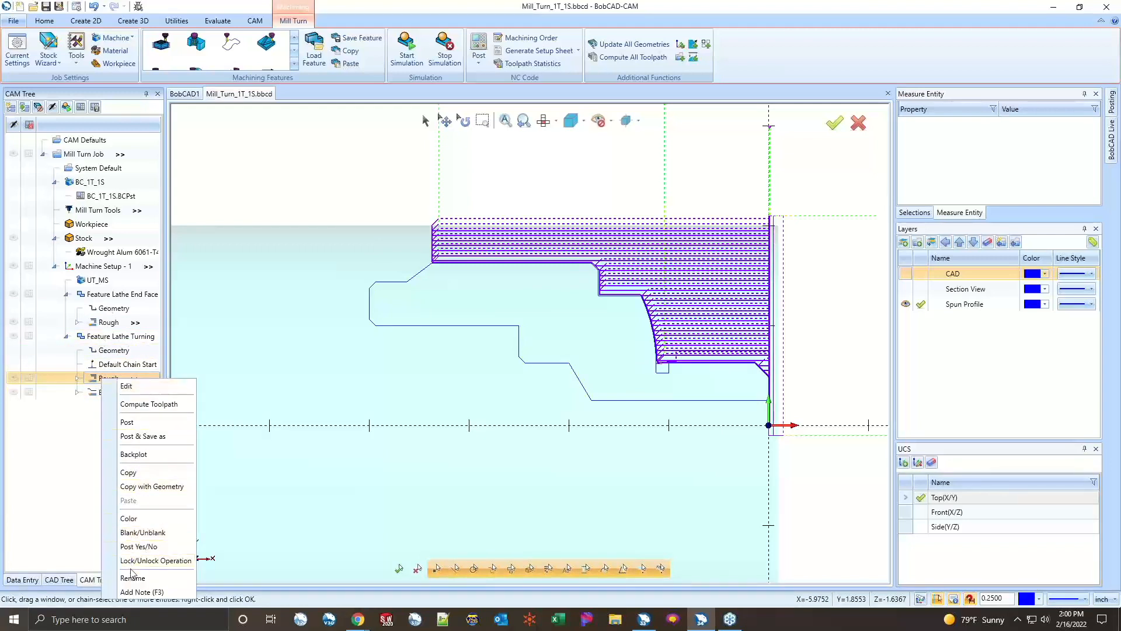
click(134, 453)
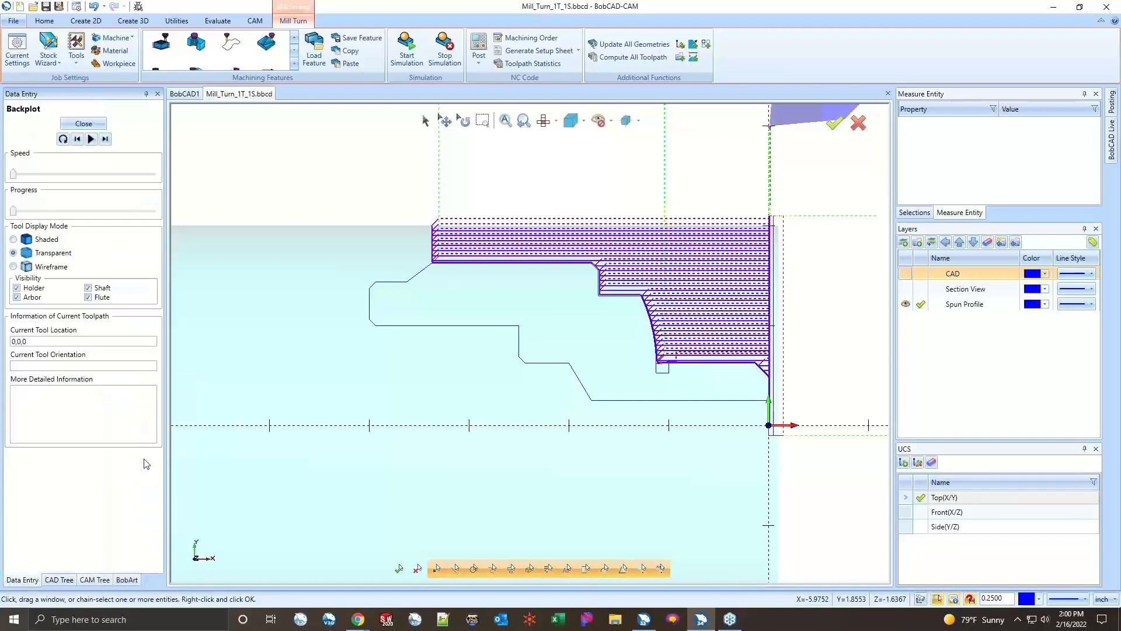
scroll(756, 370, up, 5)
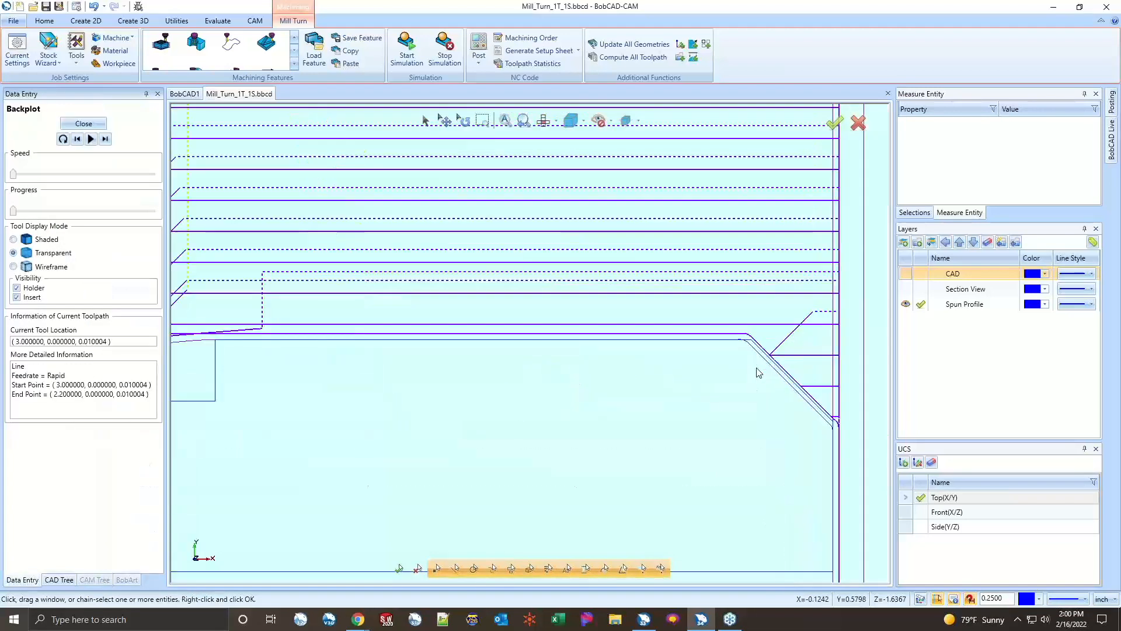
scroll(796, 369, down, 3)
scroll(492, 196, up, 6)
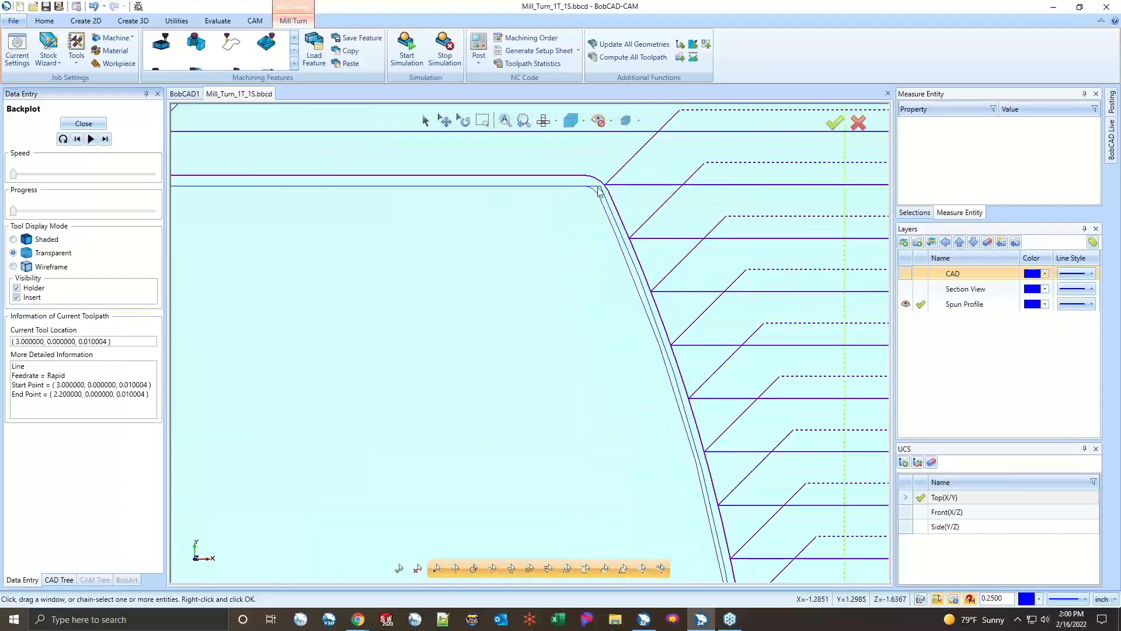
scroll(616, 196, down, 2)
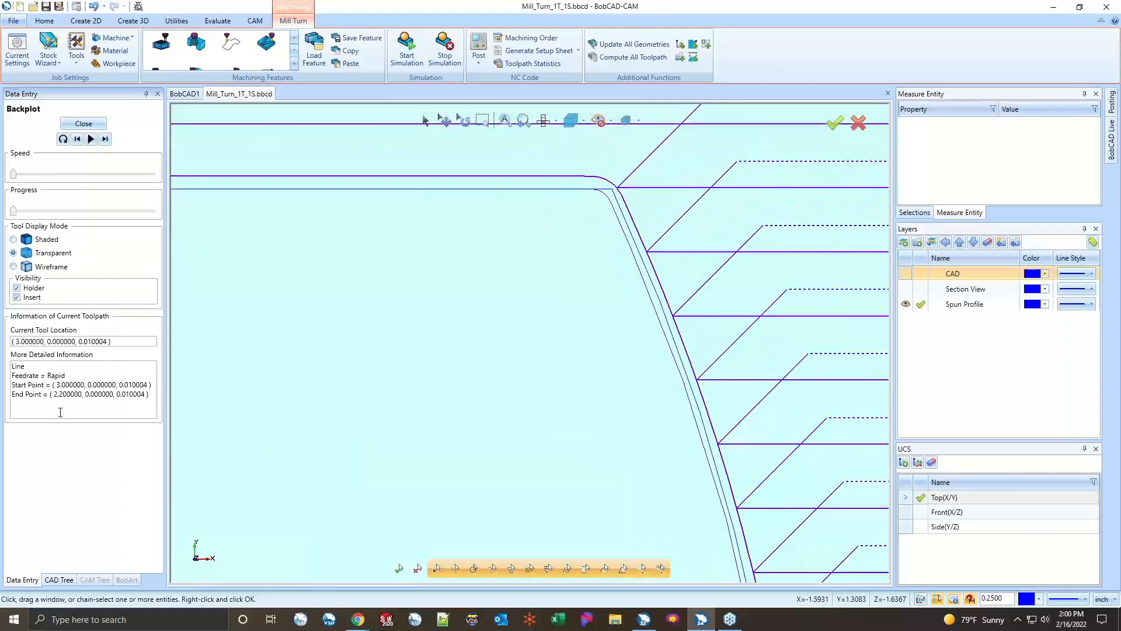
click(84, 123)
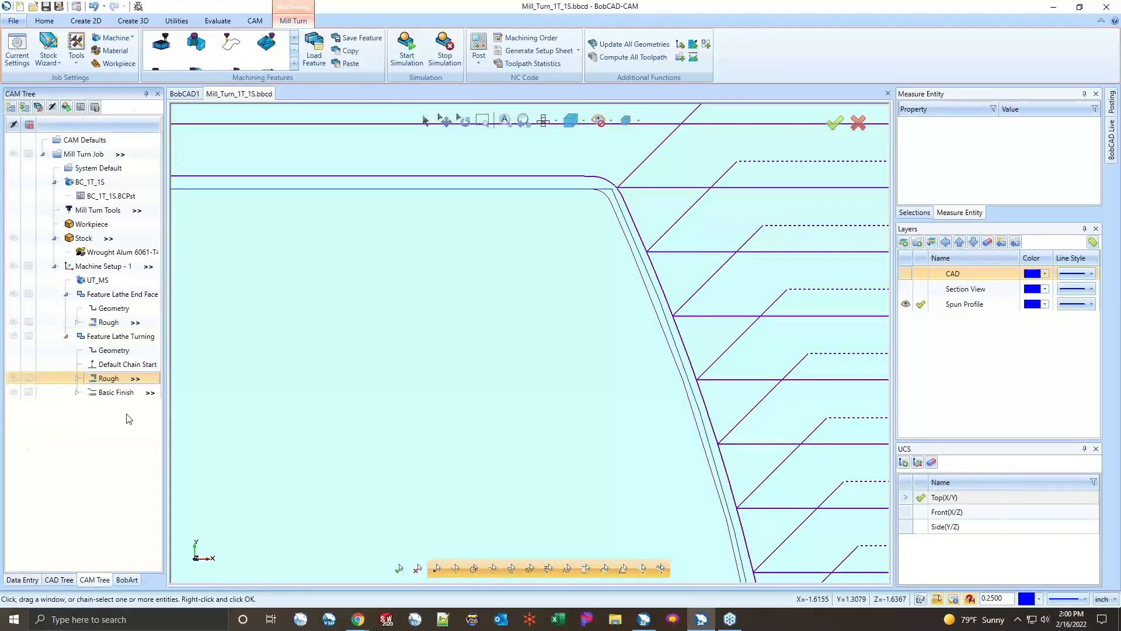
- Recolour the Basic Finish toolpath lime green (128, 255, 0) and compare it with the profile at the outer corner and groove
click(107, 393)
right_click(104, 391)
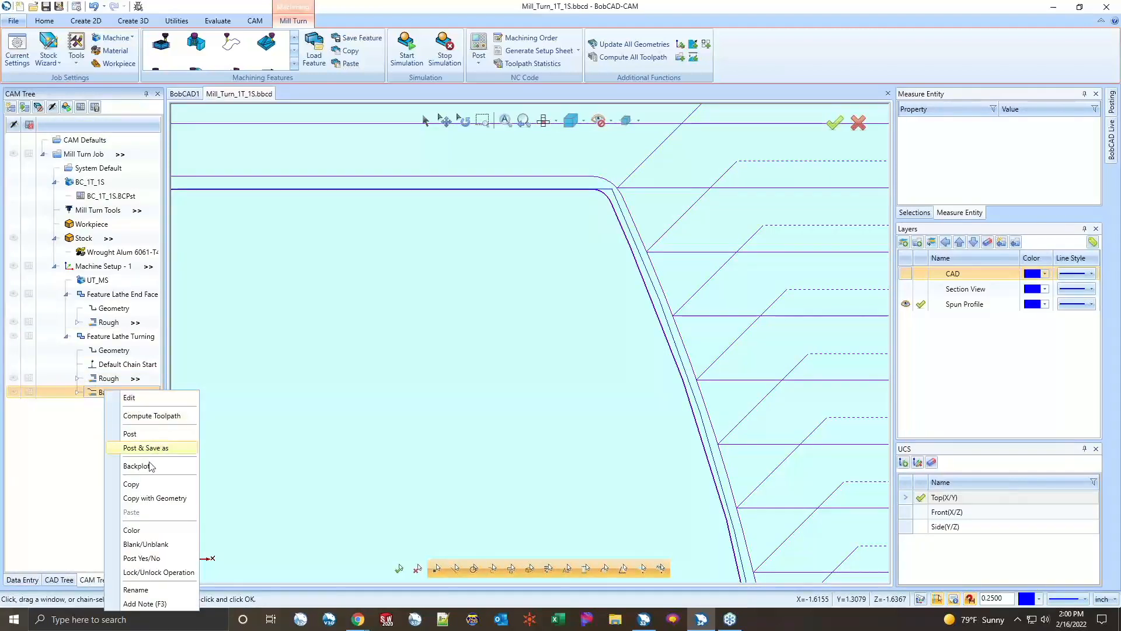
click(141, 530)
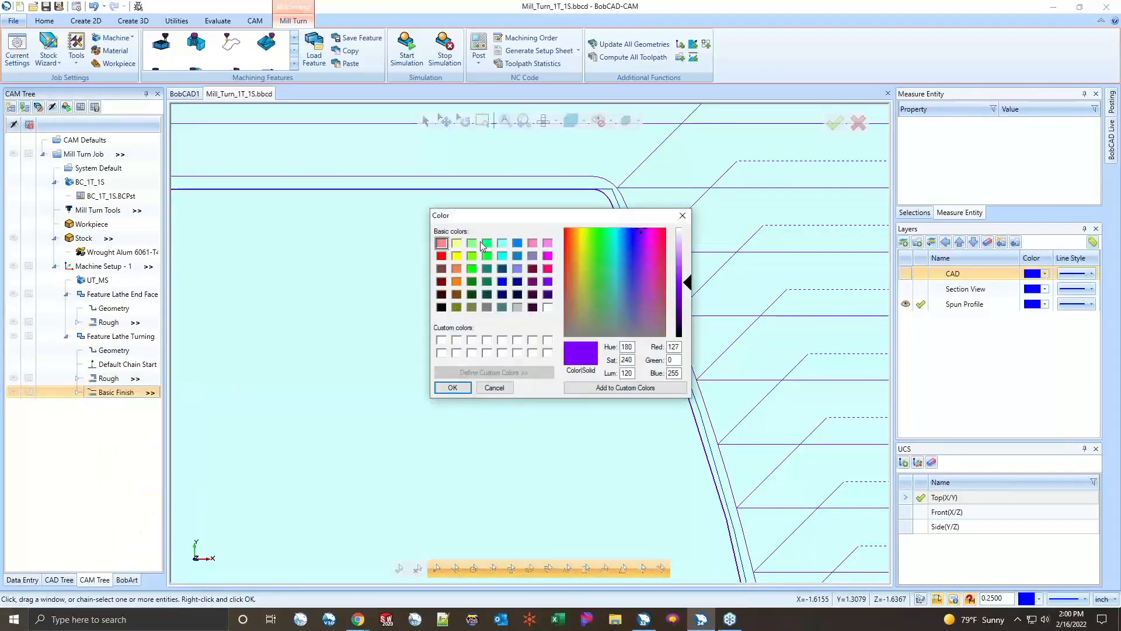
click(471, 253)
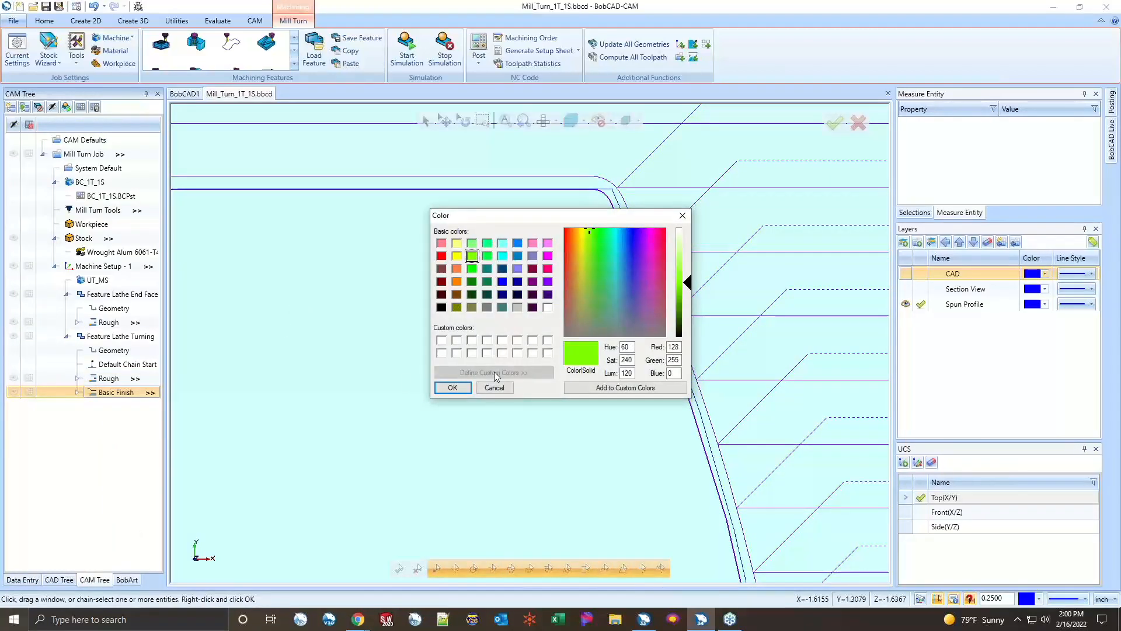
click(453, 387)
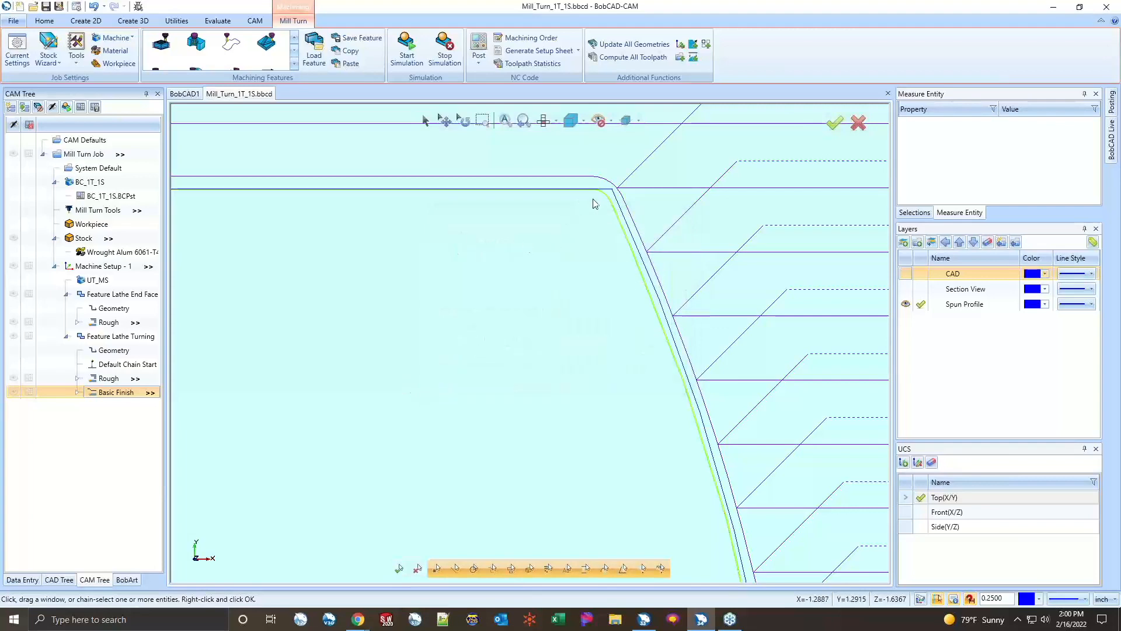
scroll(619, 192, down, 2)
scroll(623, 193, up, 3)
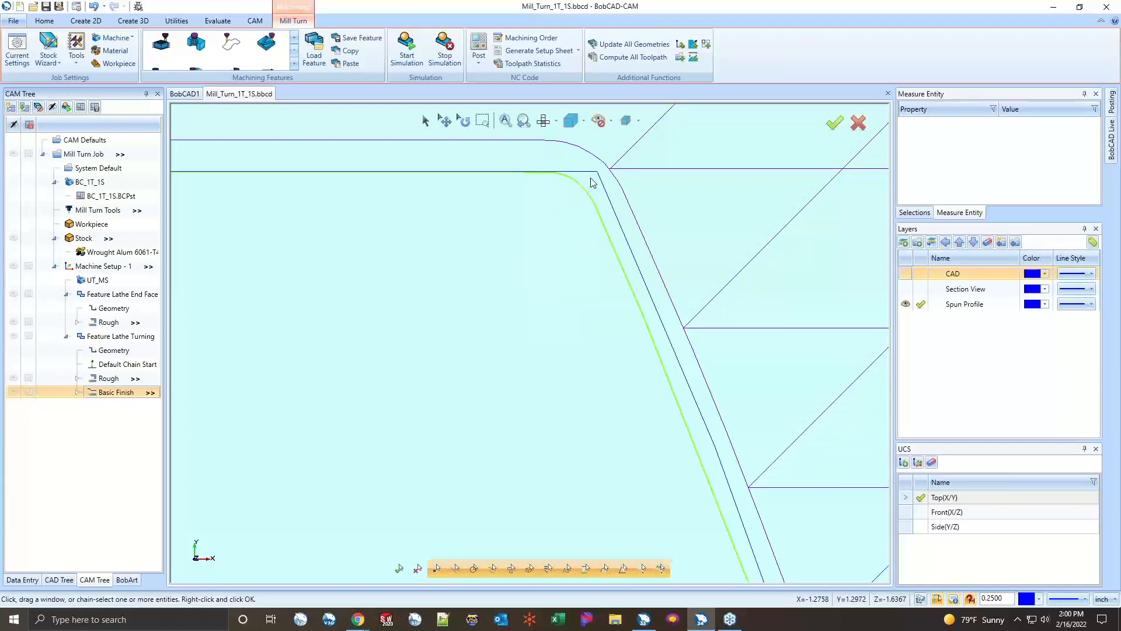
scroll(588, 196, down, 5)
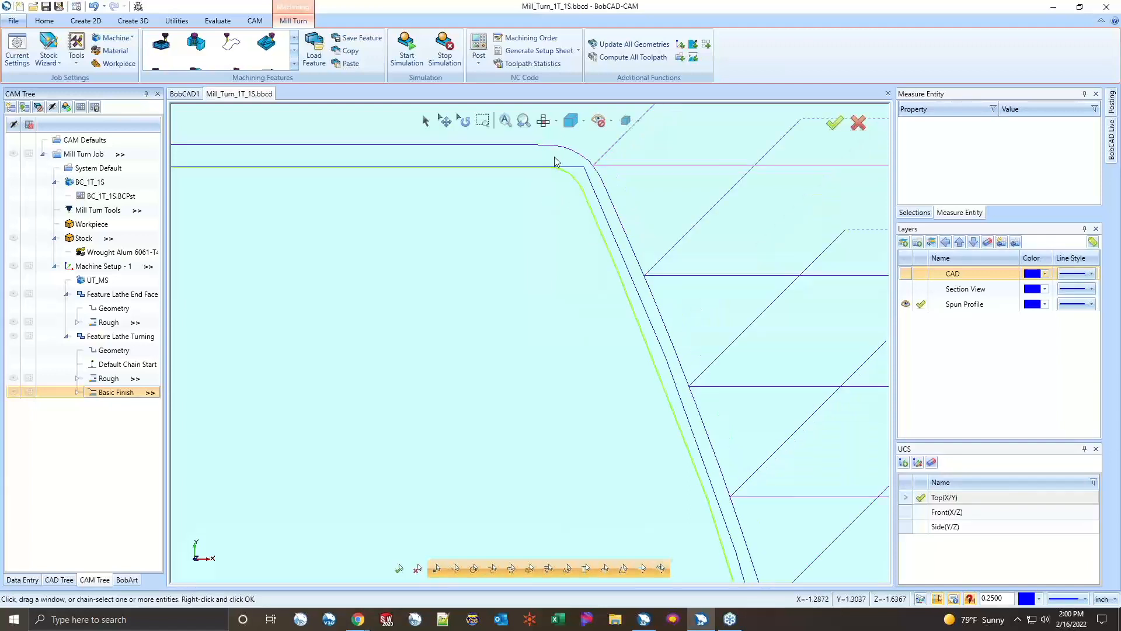
scroll(595, 327, up, 3)
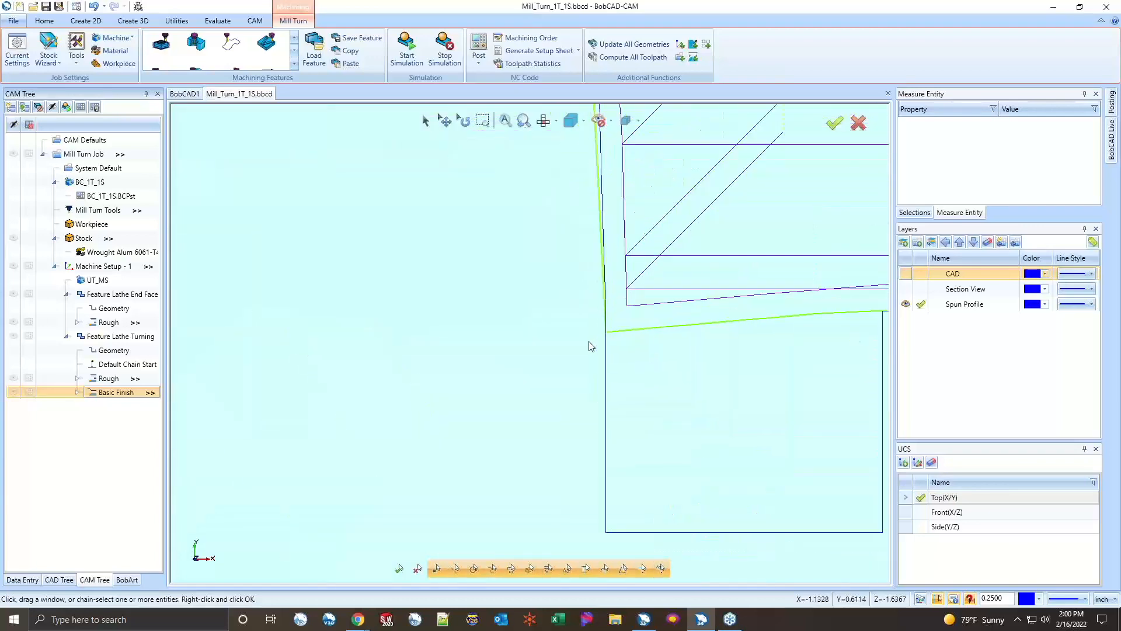
scroll(596, 343, down, 3)
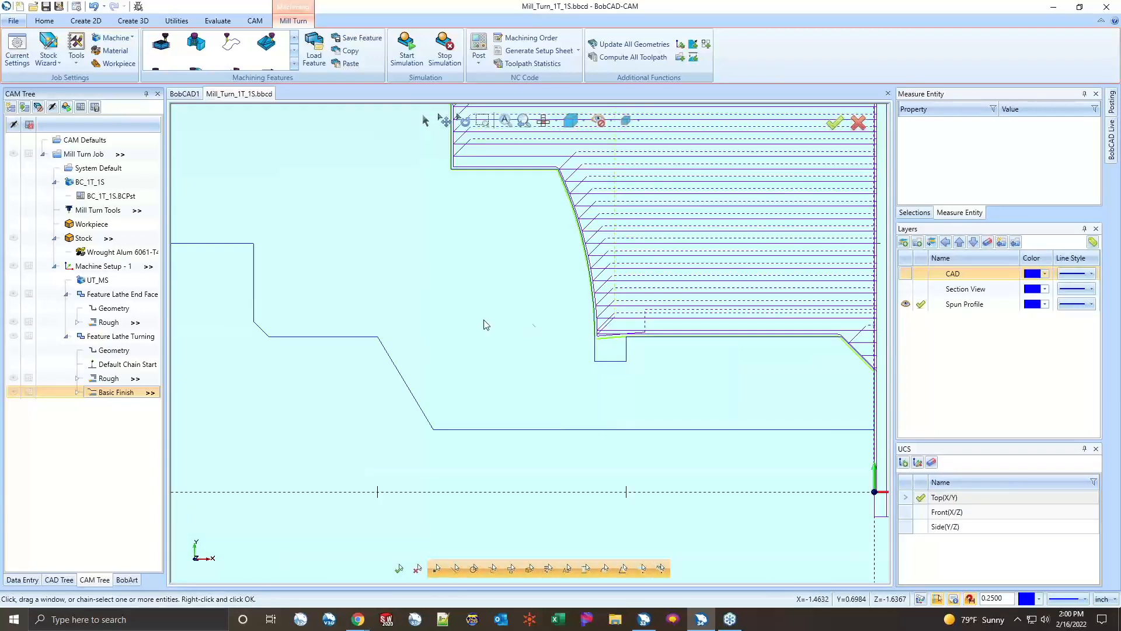
- Backplot the Basic Finish operation through its first moves at the front chamfer, advancing the tool onto the curved face
right_click(133, 393)
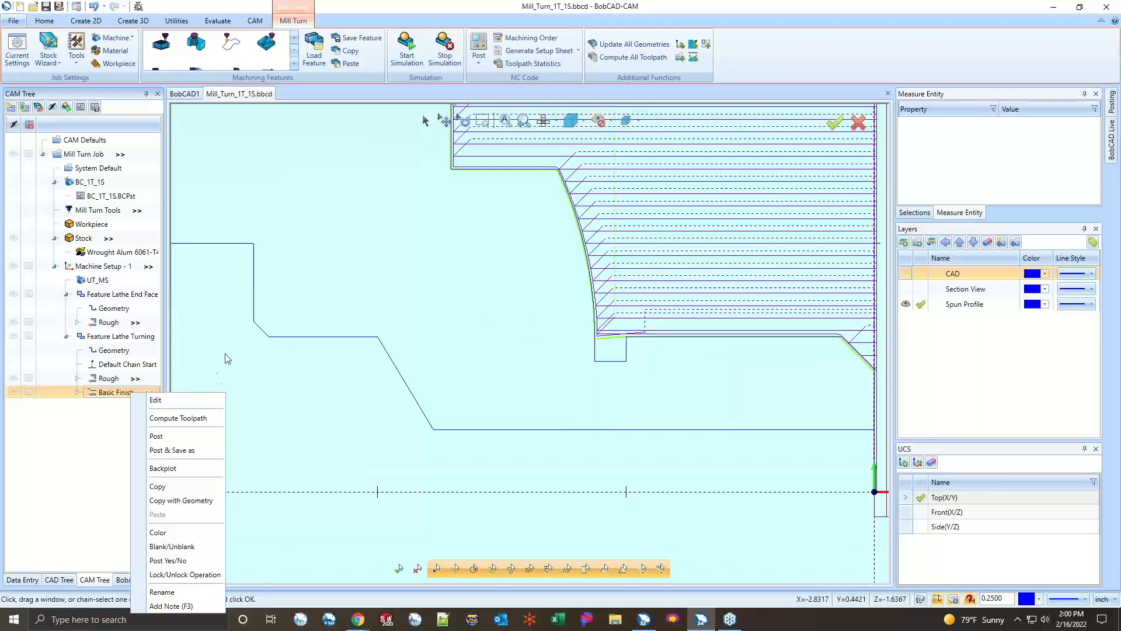
click(167, 468)
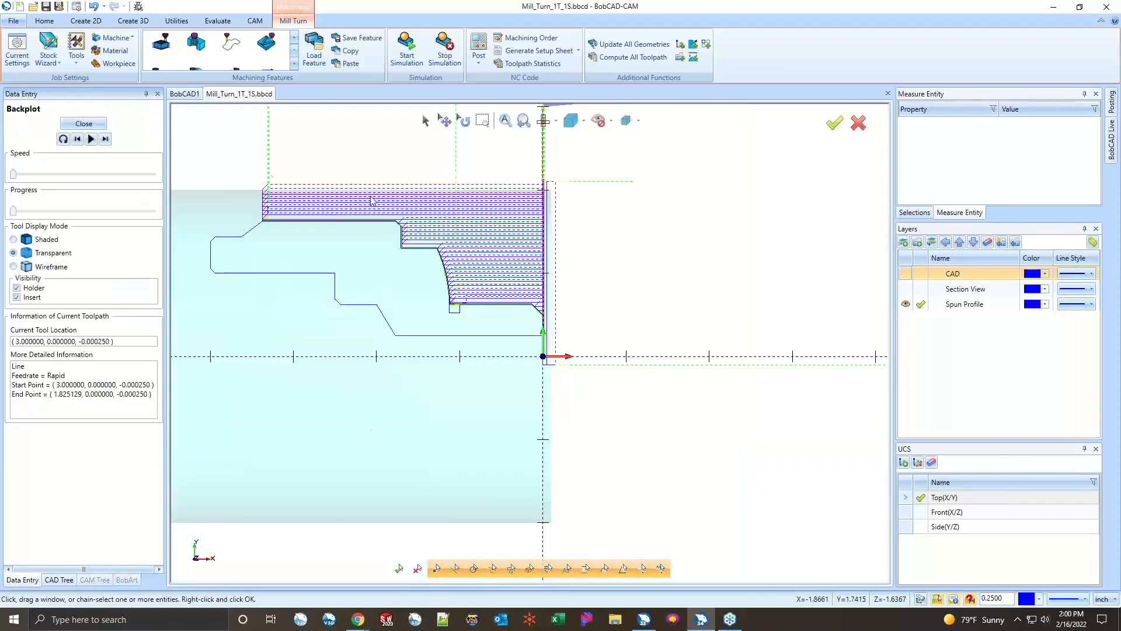
click(105, 139)
click(104, 141)
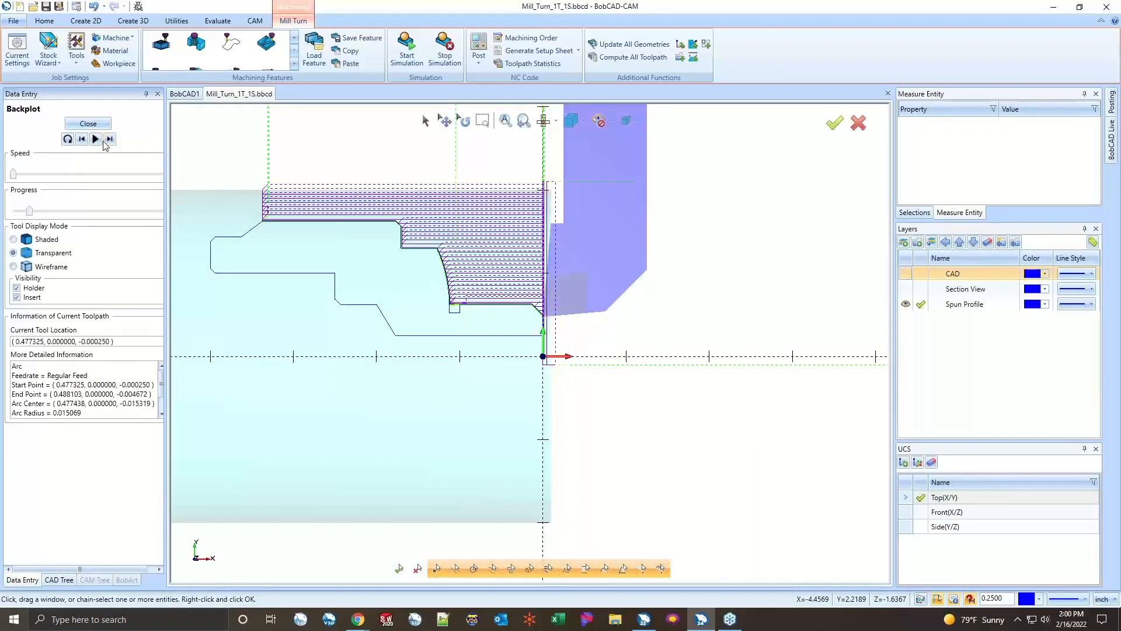
click(107, 142)
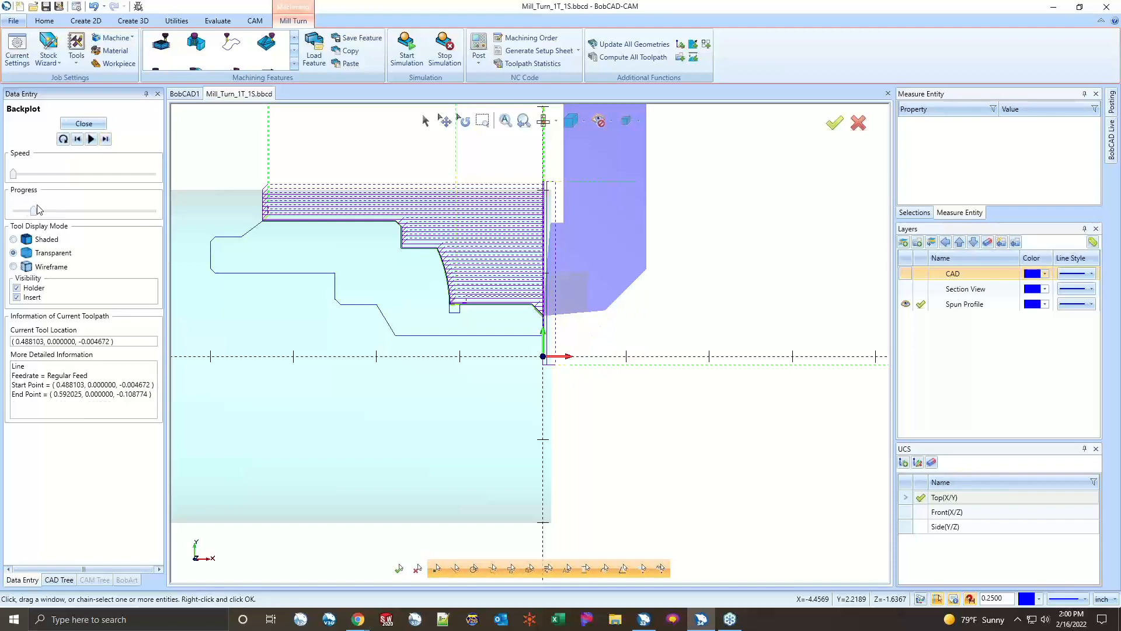
drag(34, 211, 74, 217)
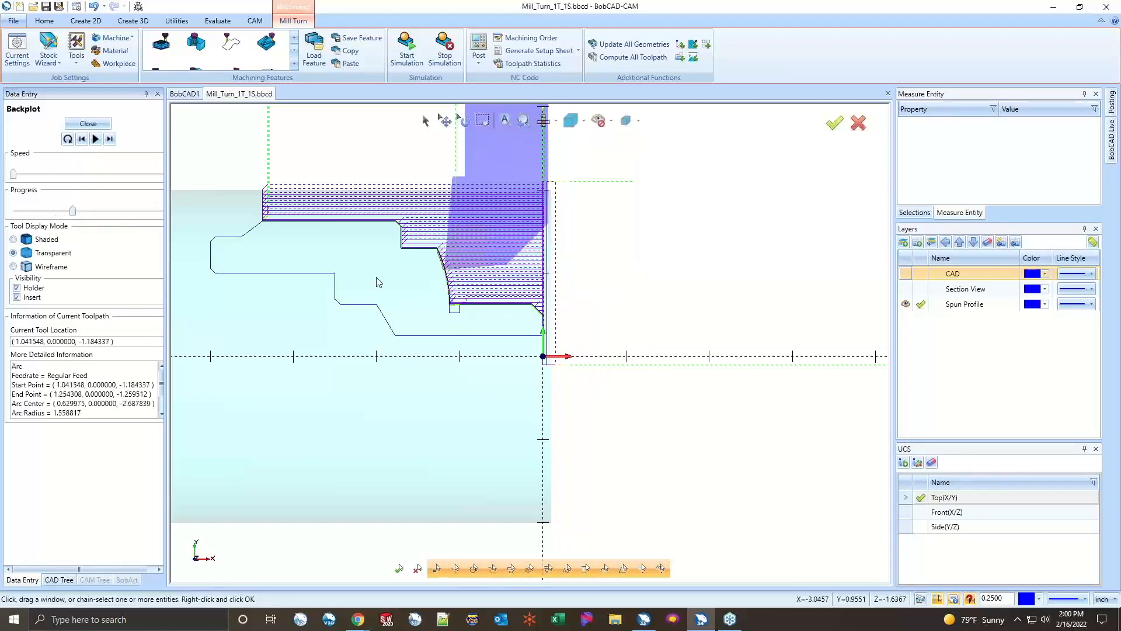
- Step the Basic Finish backplot around the curved face's outer corner, comparing the insert's contact with the profile
scroll(425, 257, up, 8)
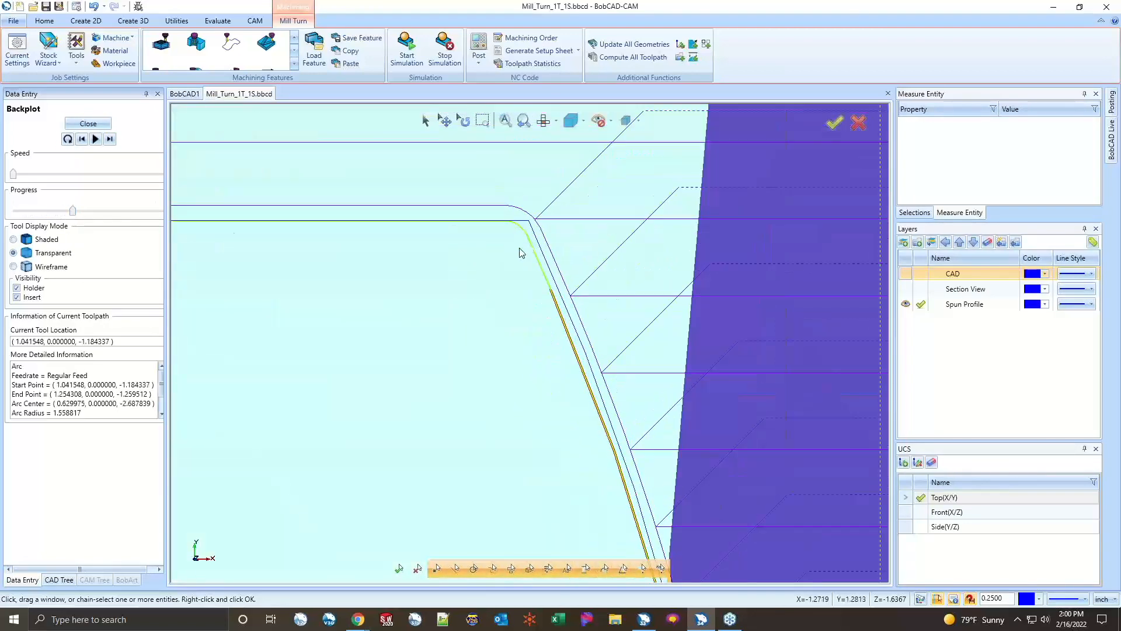
click(107, 141)
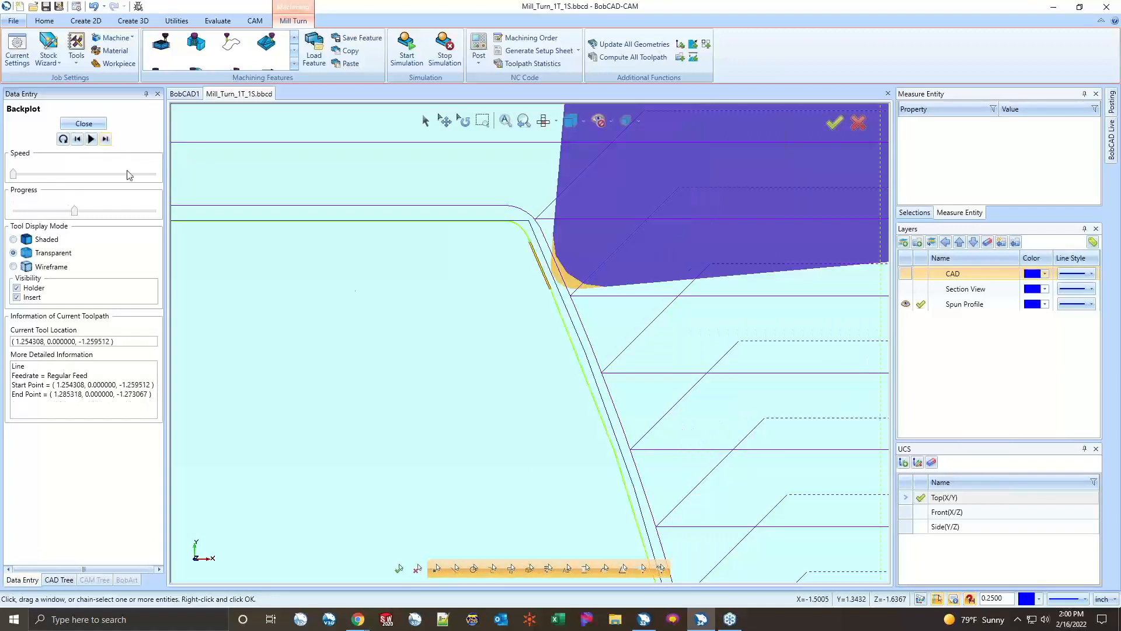
scroll(544, 278, up, 2)
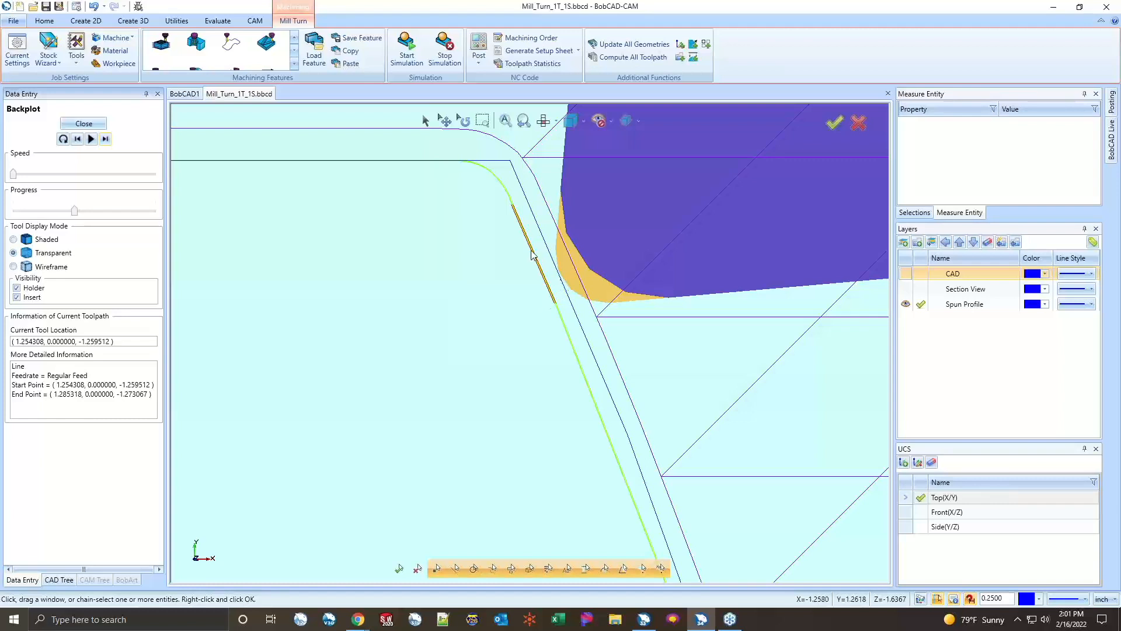
click(109, 140)
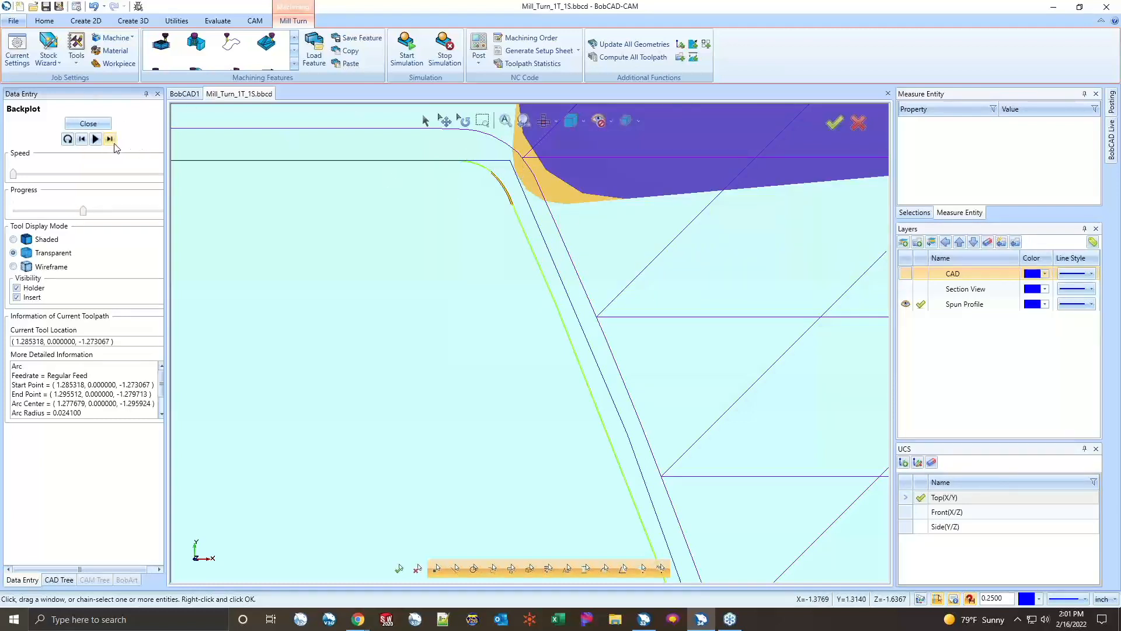
click(110, 139)
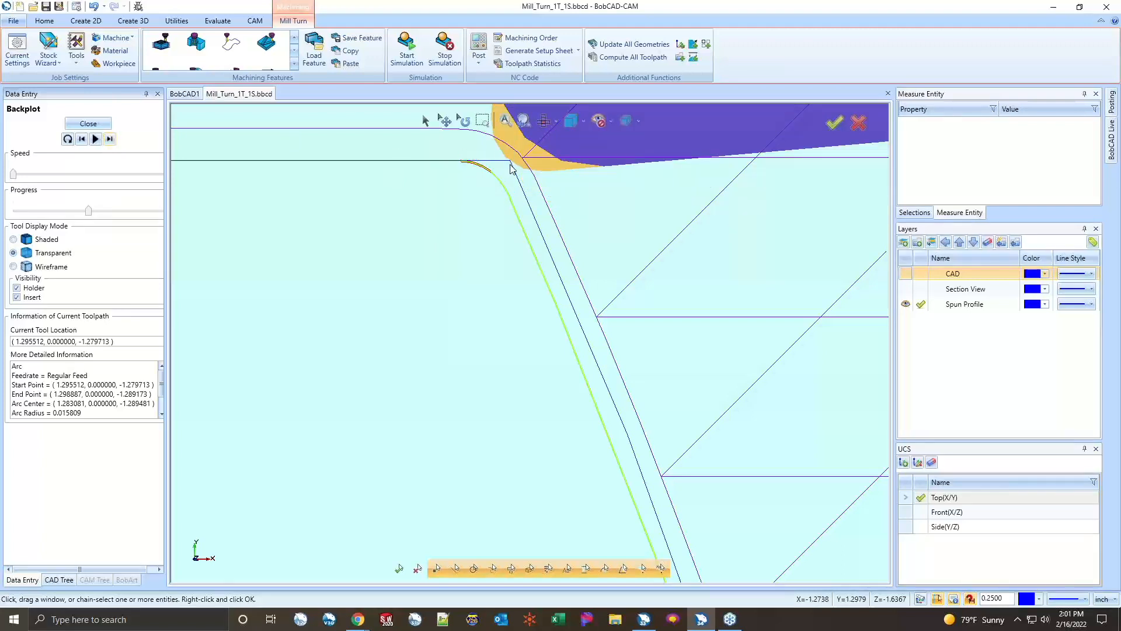
scroll(496, 172, down, 1)
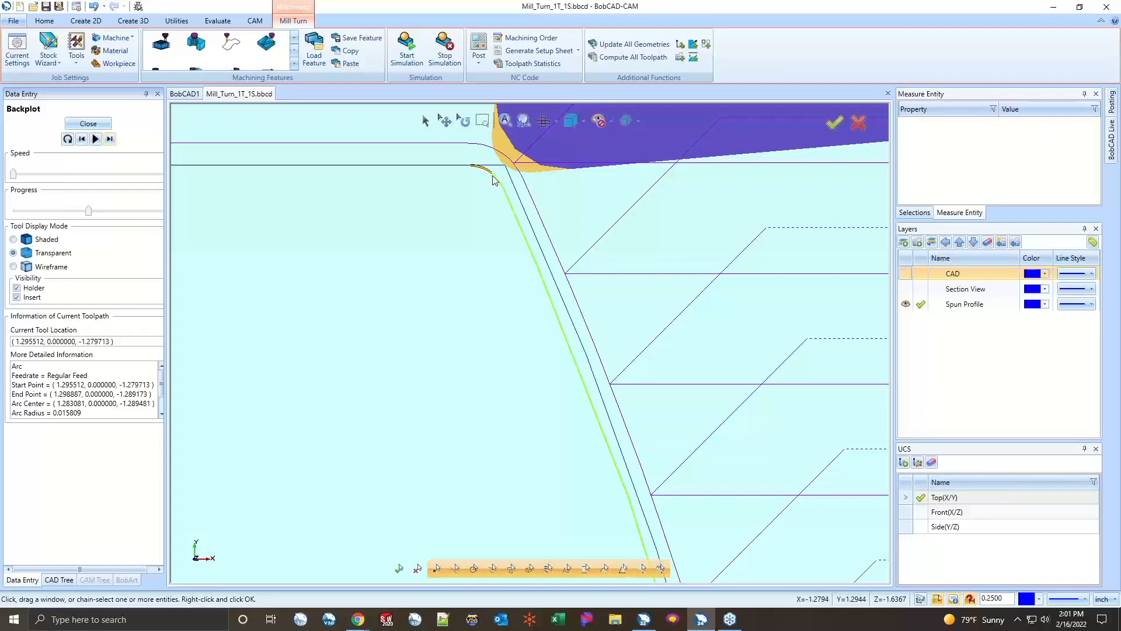
- Advance the Basic Finish backplot to the chamfered corner of the next shoulder
scroll(492, 180, down, 10)
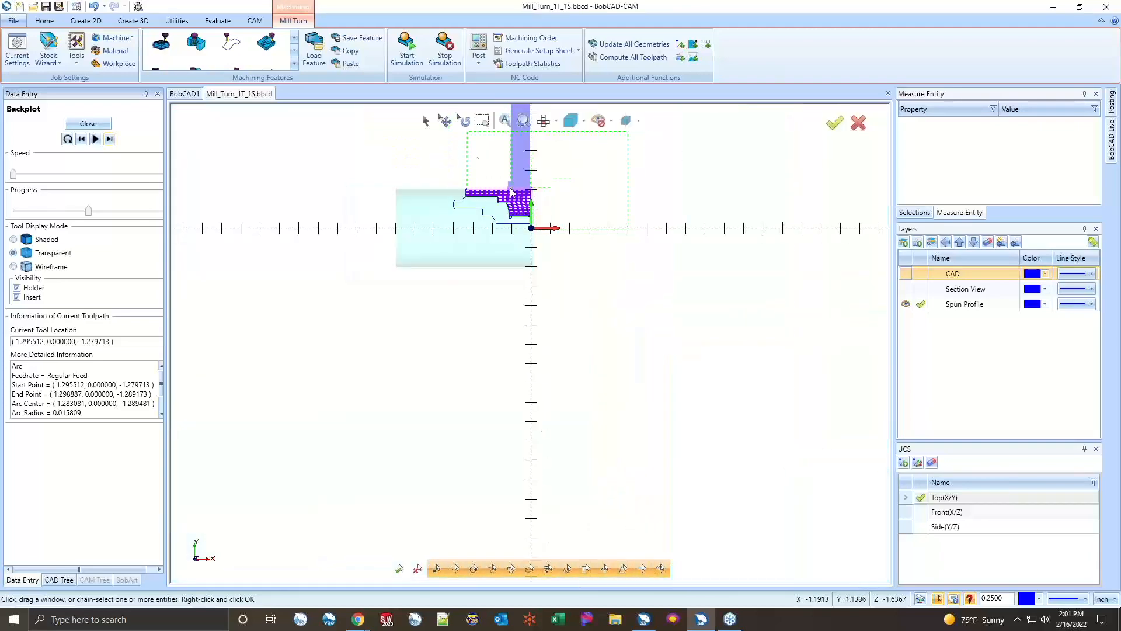
scroll(512, 192, up, 8)
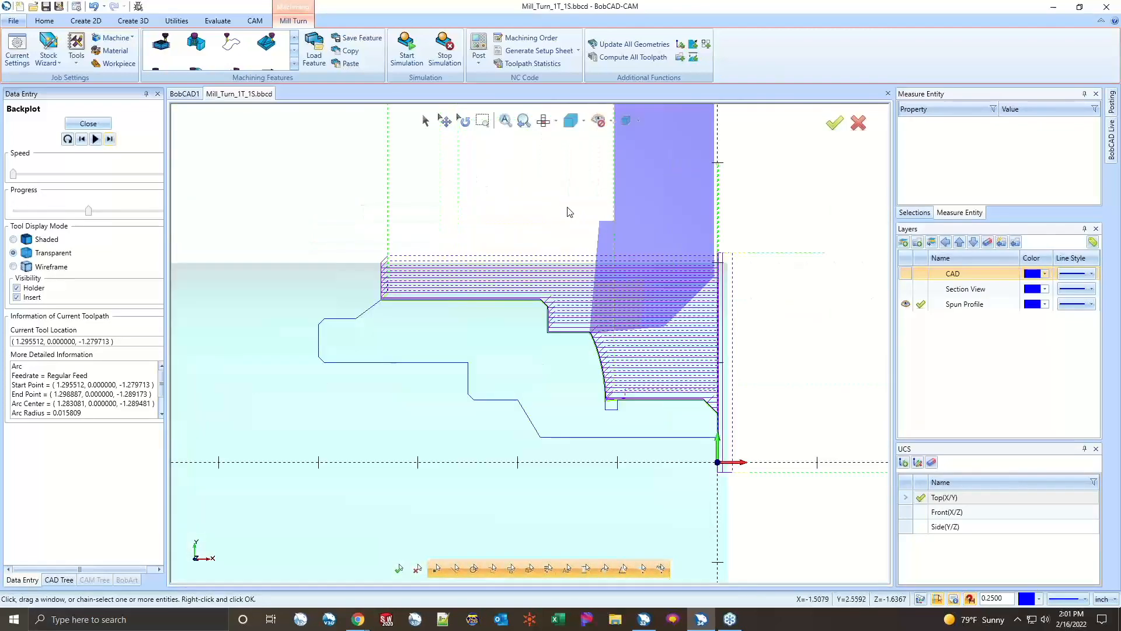
click(111, 140)
click(105, 139)
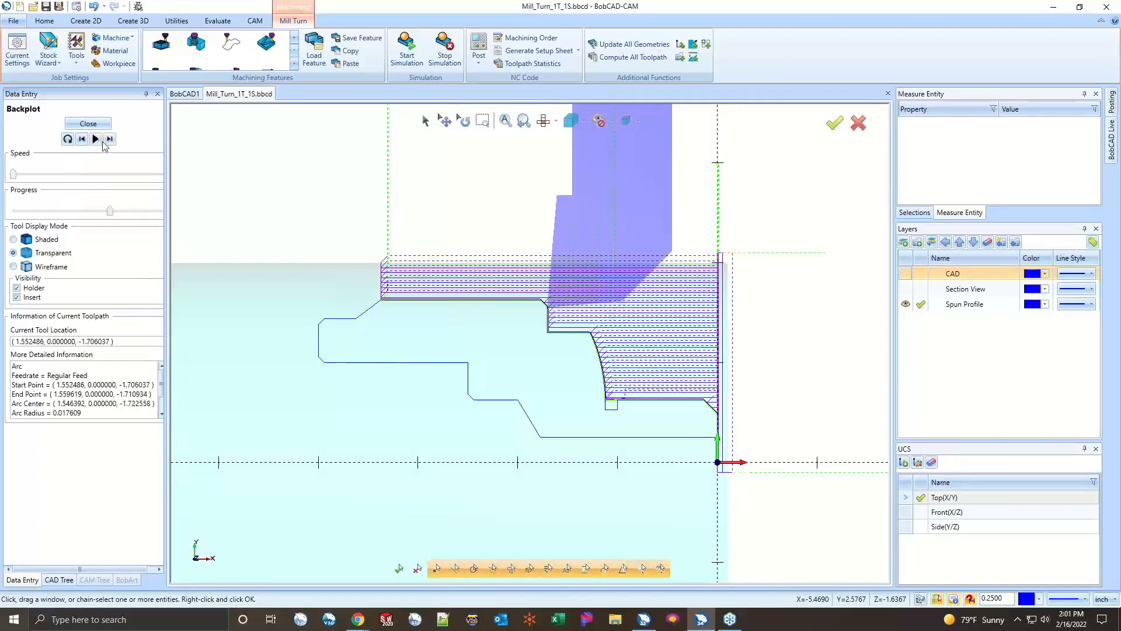
- Step the Basic Finish backplot back to the groove, examine how the insert passes over it, and end the backplot
click(81, 139)
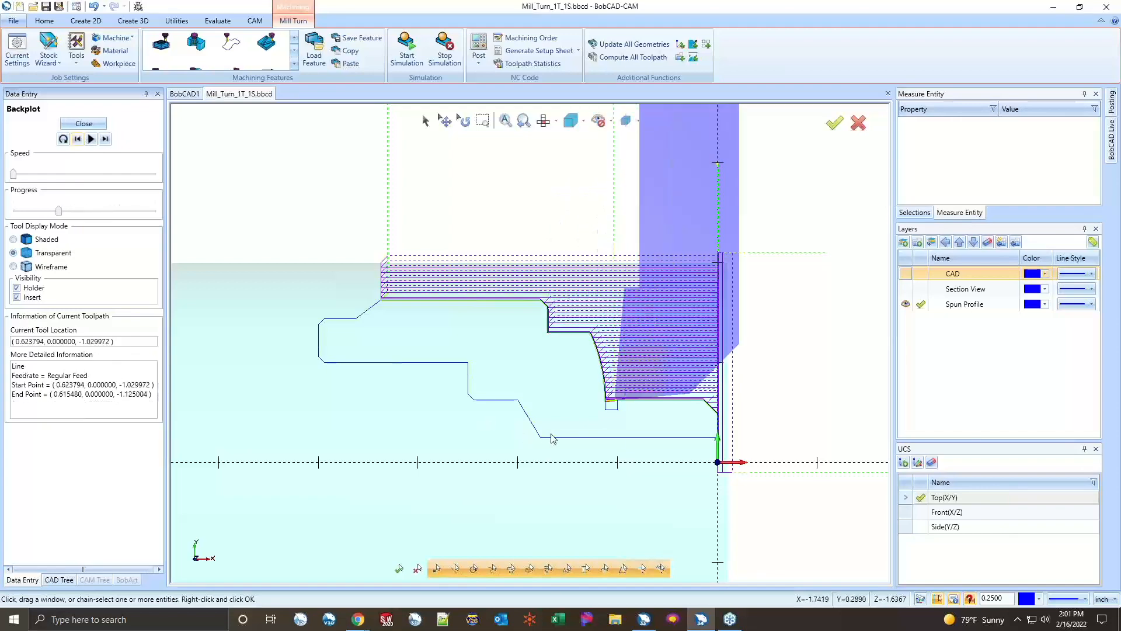
scroll(613, 403, up, 5)
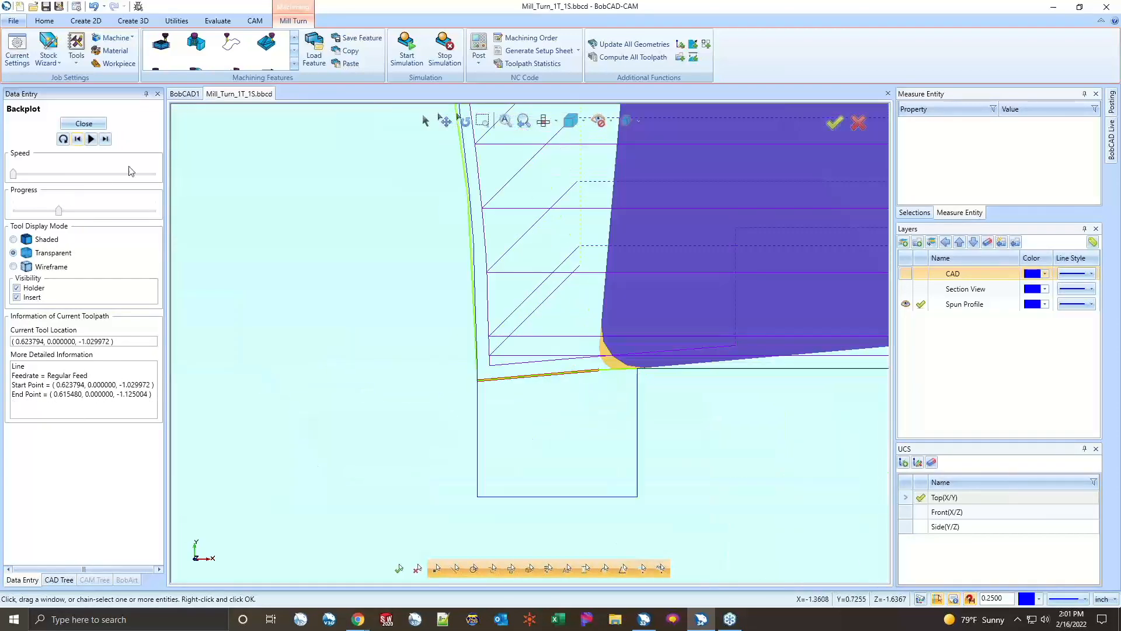
click(105, 139)
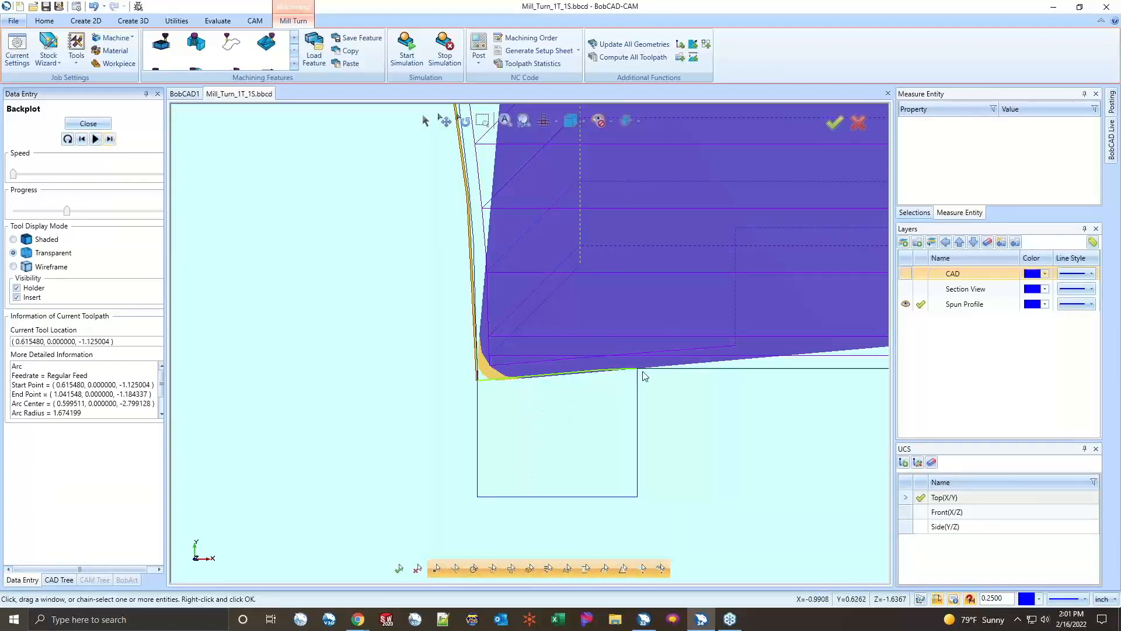
scroll(645, 377, up, 3)
scroll(645, 379, down, 4)
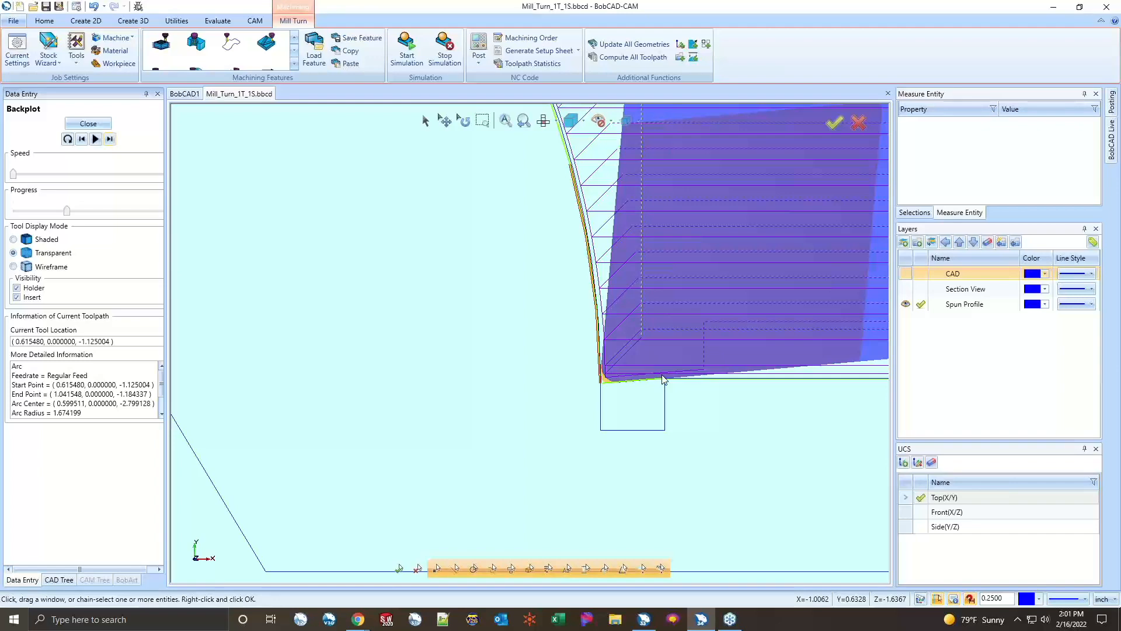
scroll(549, 380, down, 4)
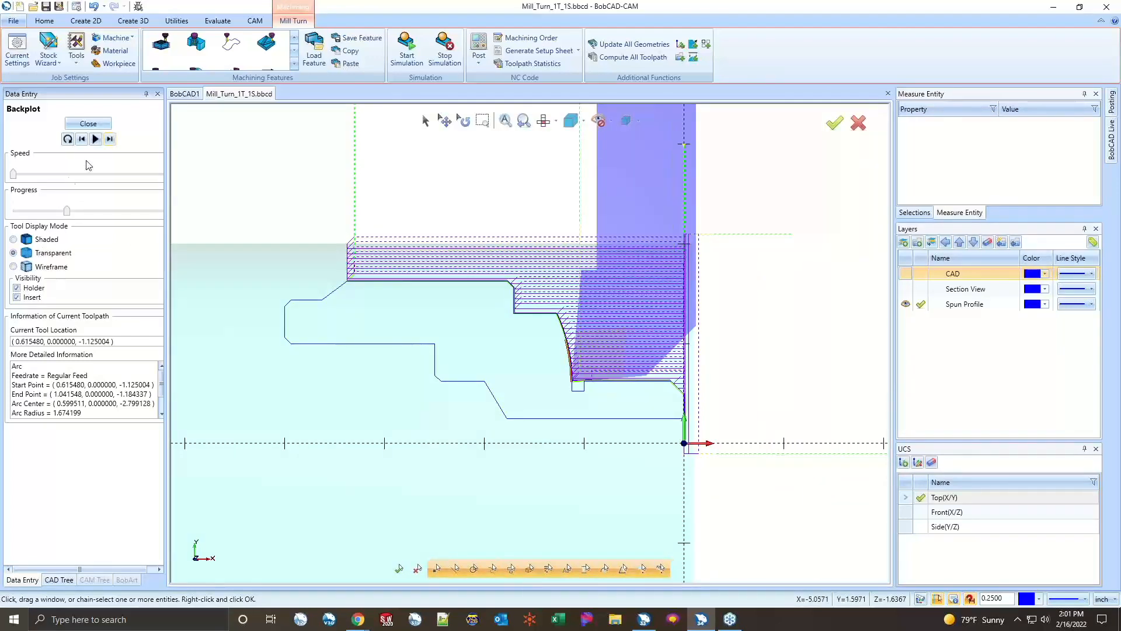
click(88, 125)
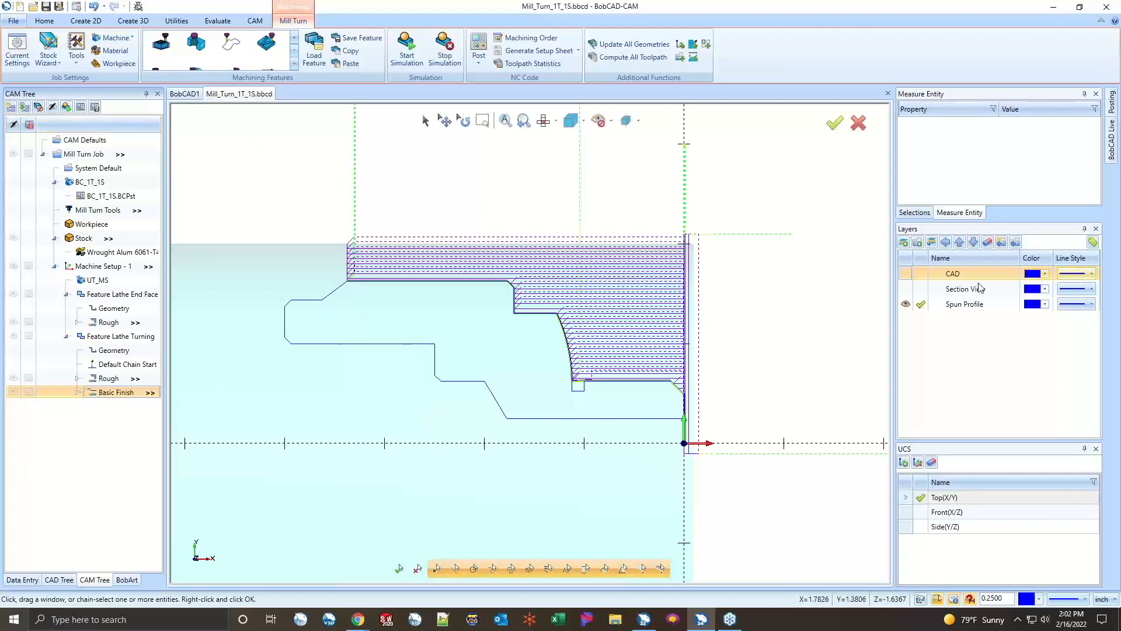
- Show the CAD layer's solid model and view the axes of Machine Setup - 1 on the part
click(905, 273)
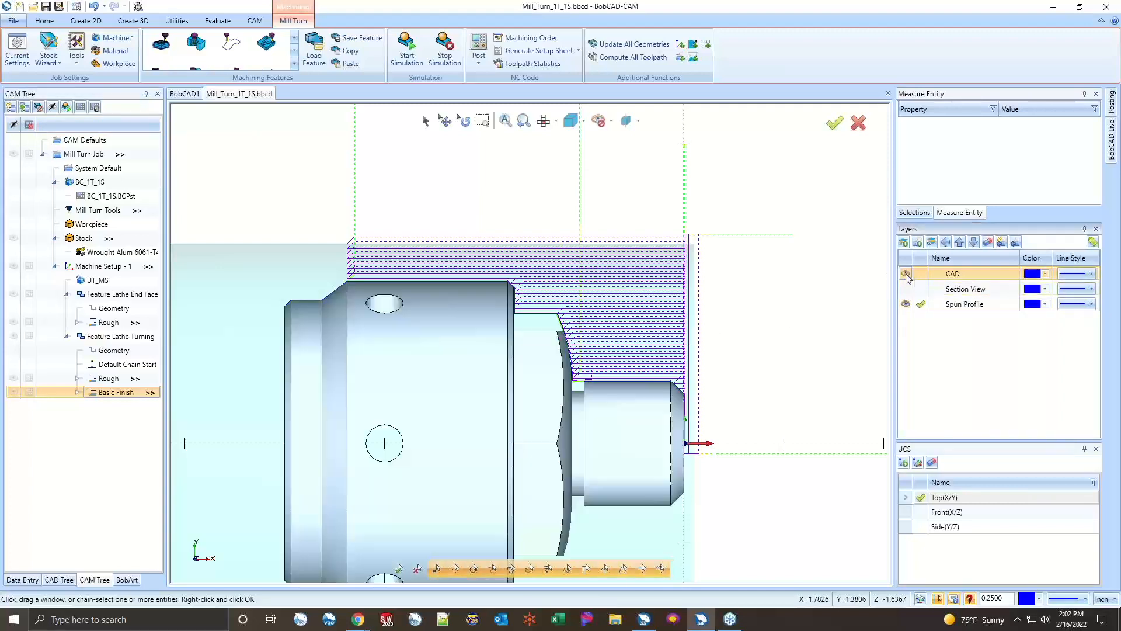
click(905, 289)
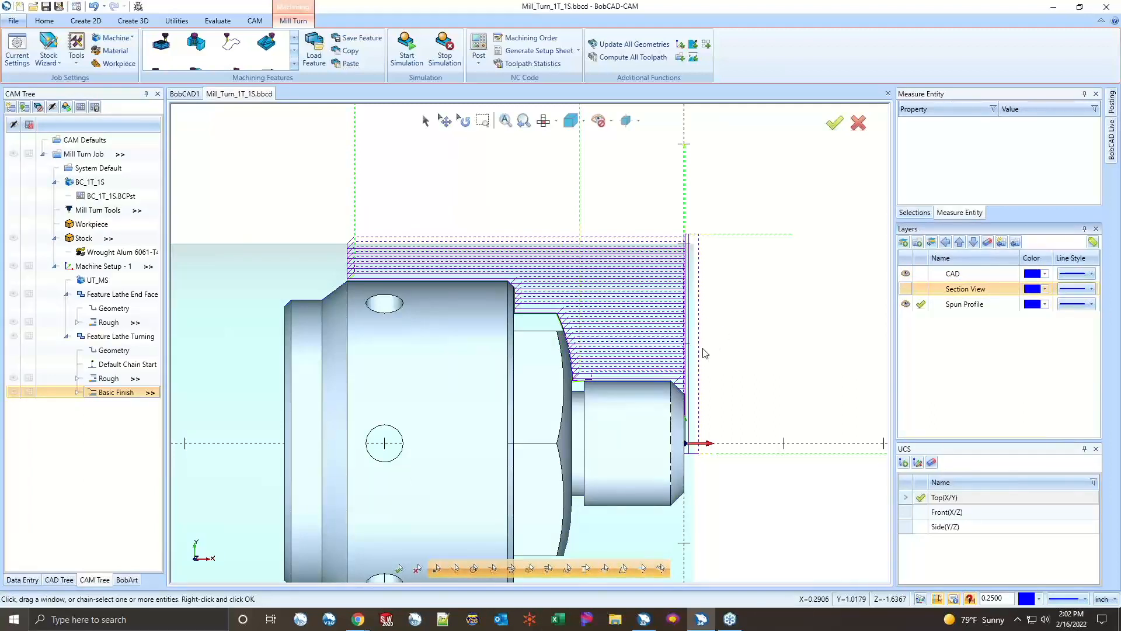
click(98, 267)
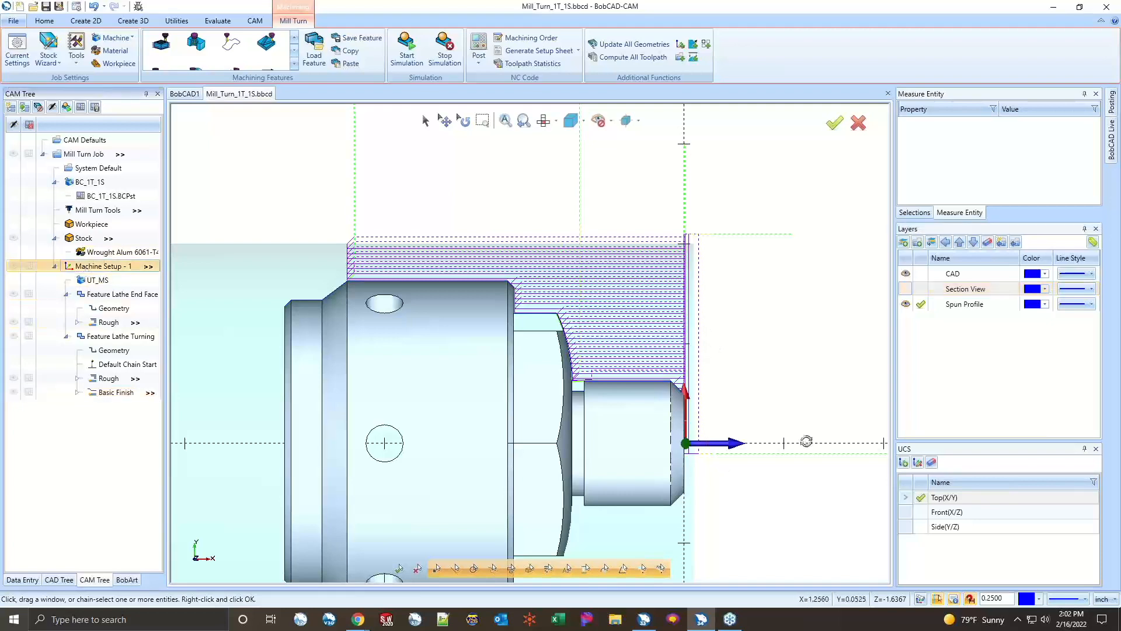
middle_drag(803, 440, 629, 425)
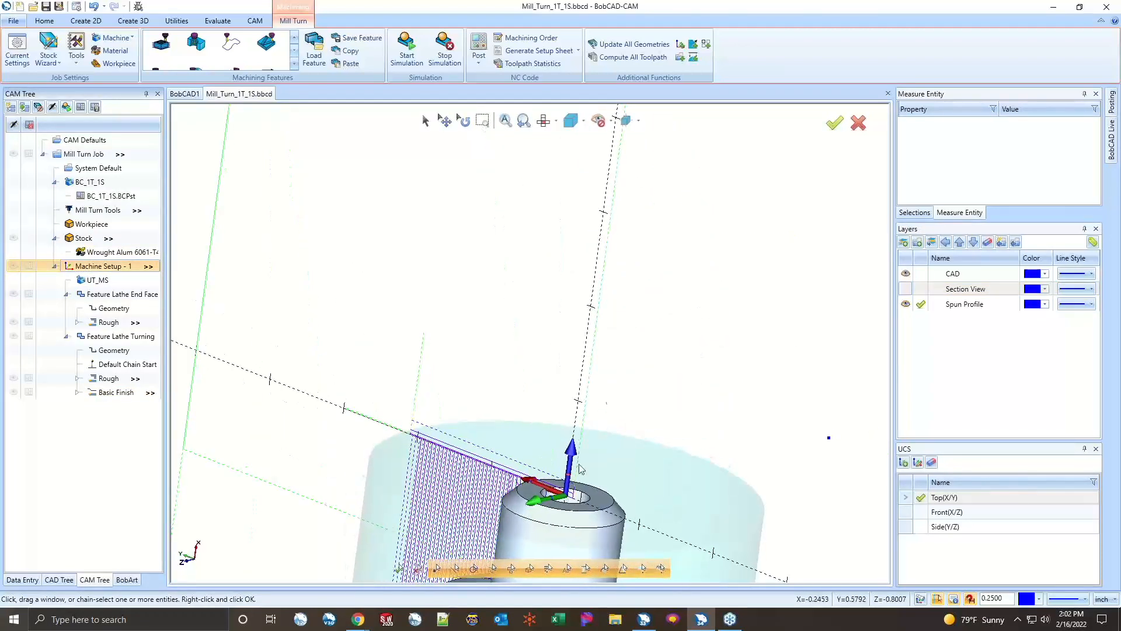
scroll(577, 339, down, 3)
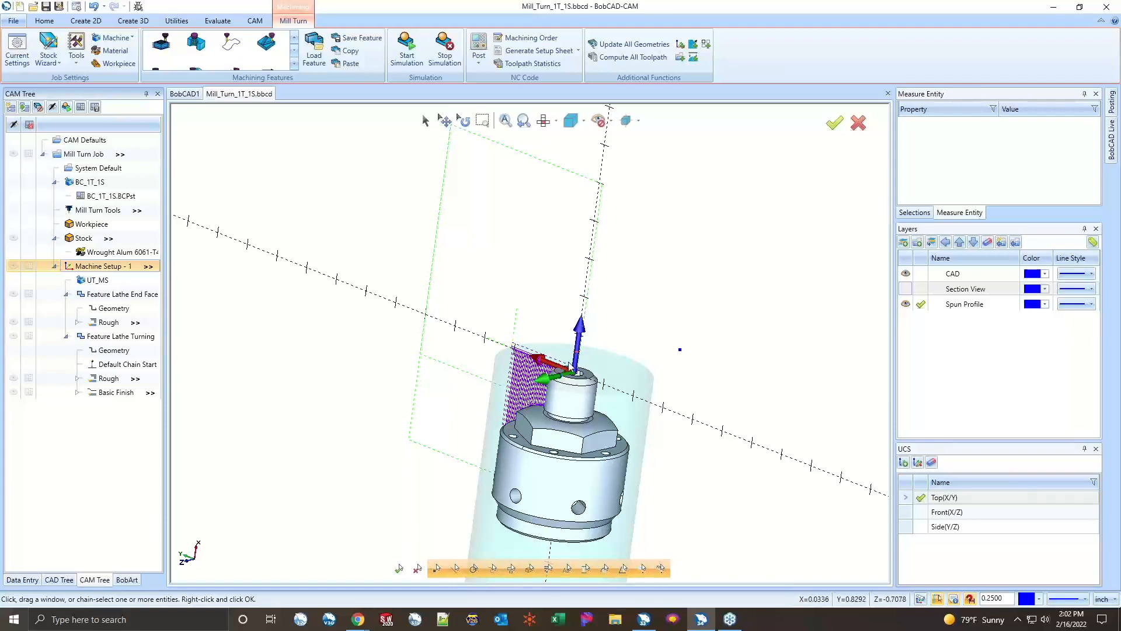
middle_drag(599, 403, 601, 373)
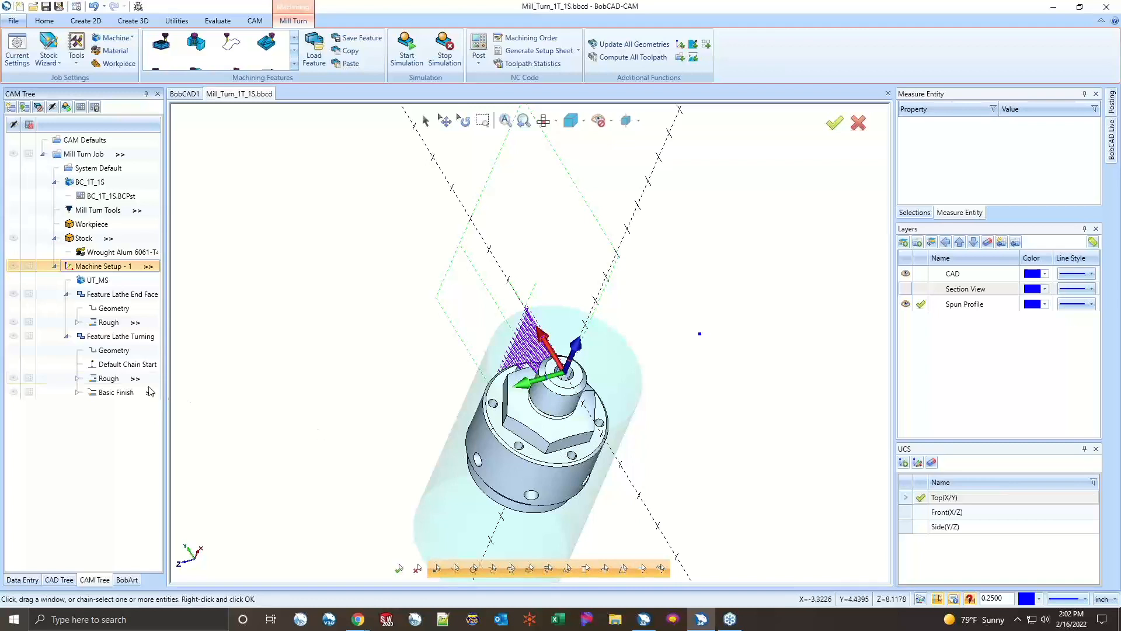
- Review the setup's available turn and mill features, and examine the part's face holes, cross holes and hex from several angles
right_click(102, 268)
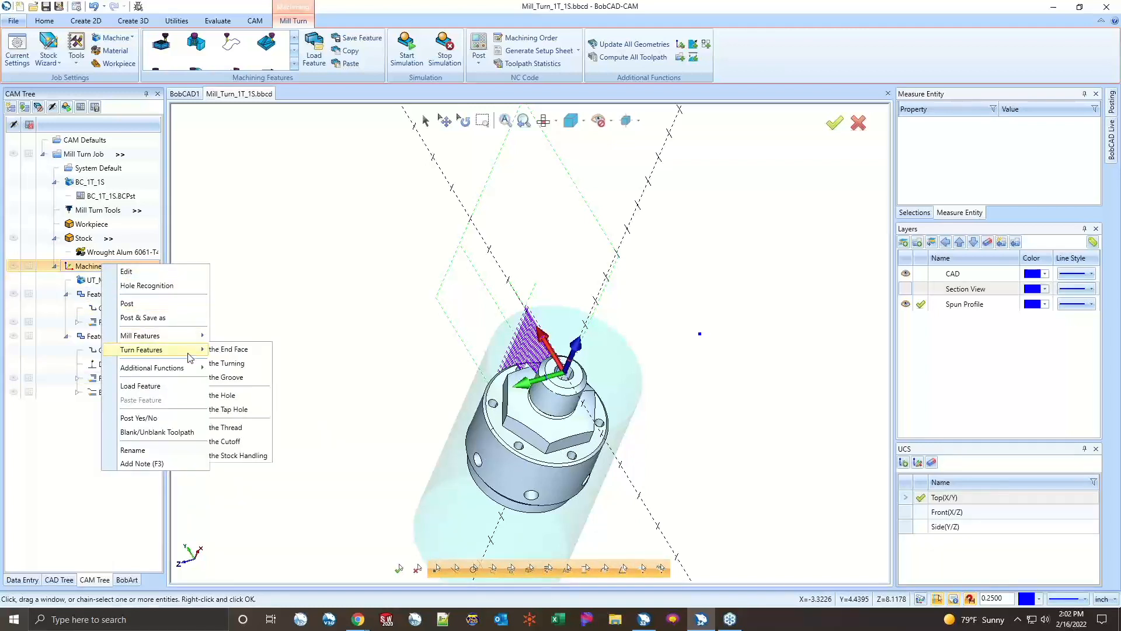
mouse_move(199, 336)
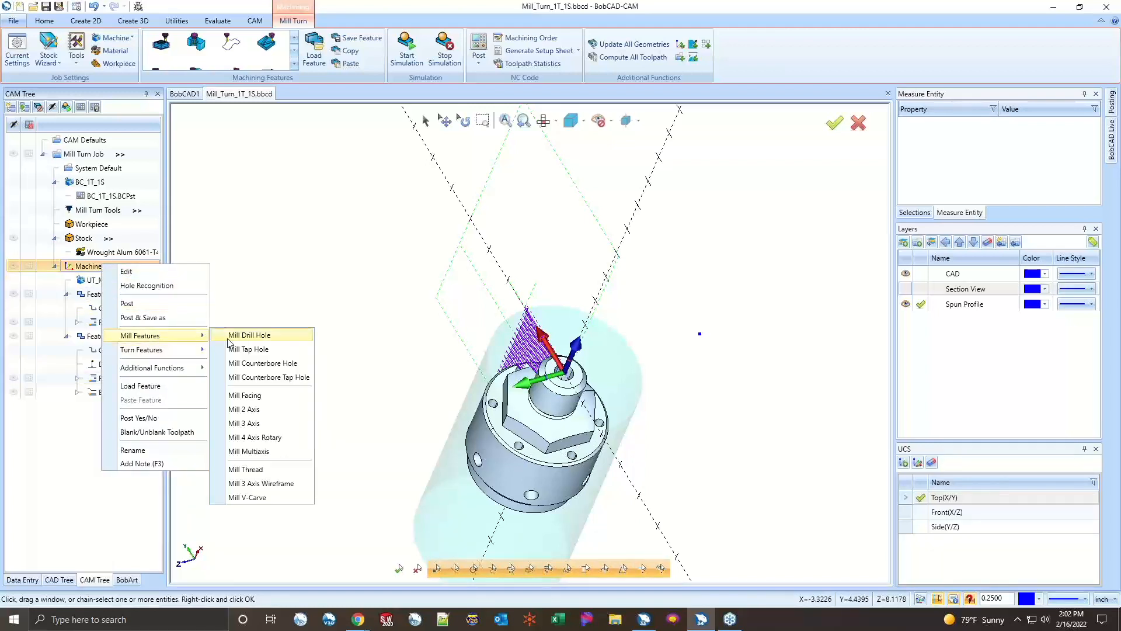
click(633, 429)
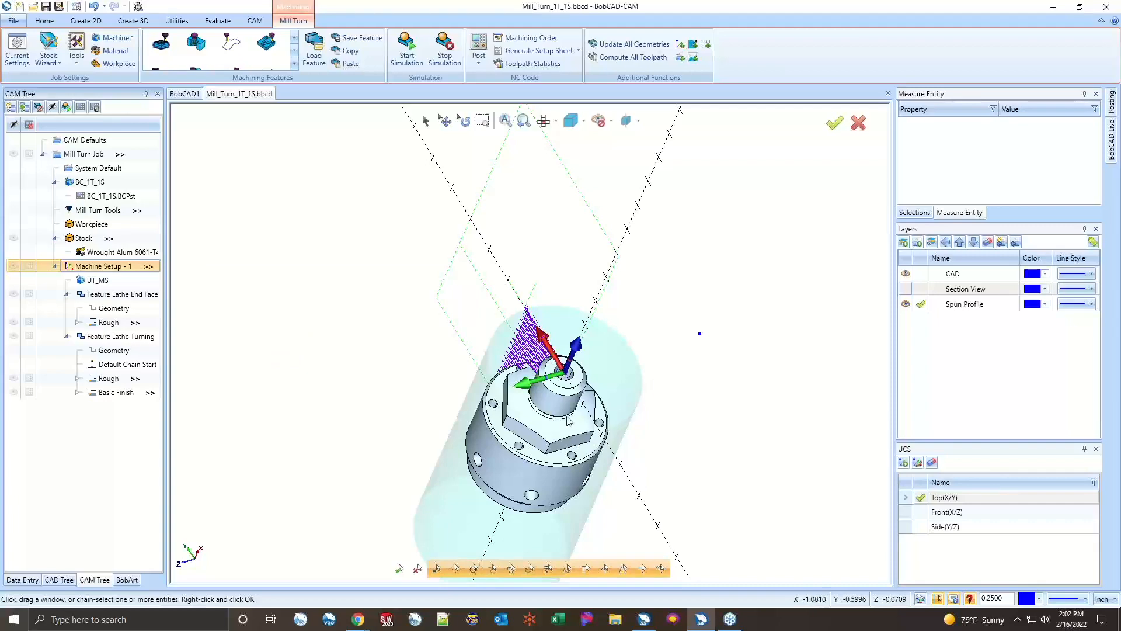
middle_drag(616, 277, 647, 327)
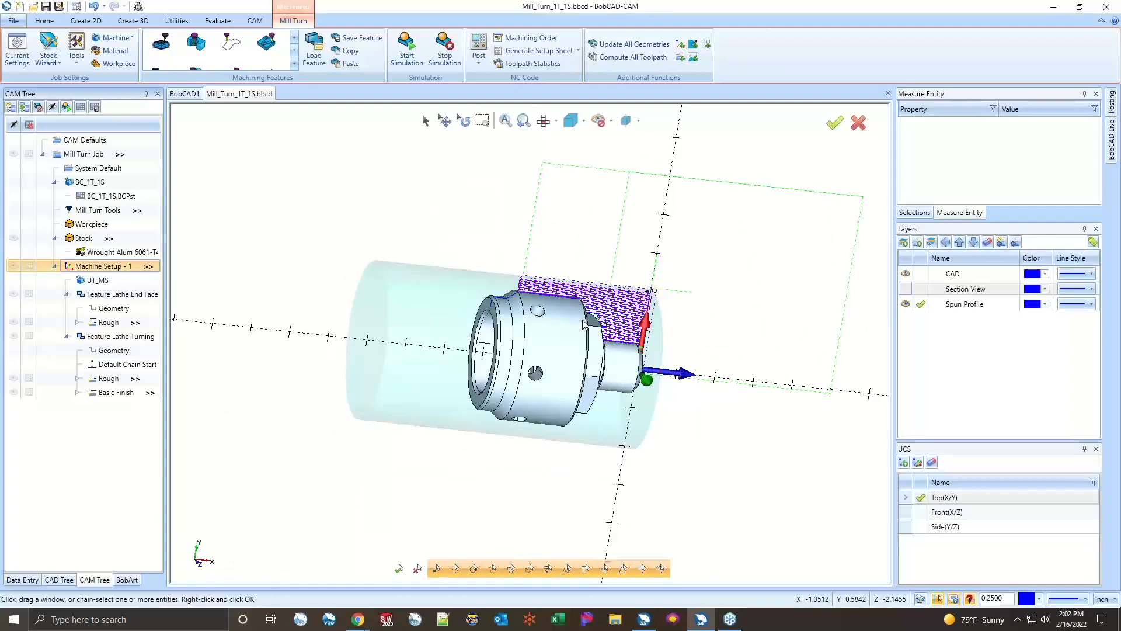
middle_drag(666, 416, 543, 345)
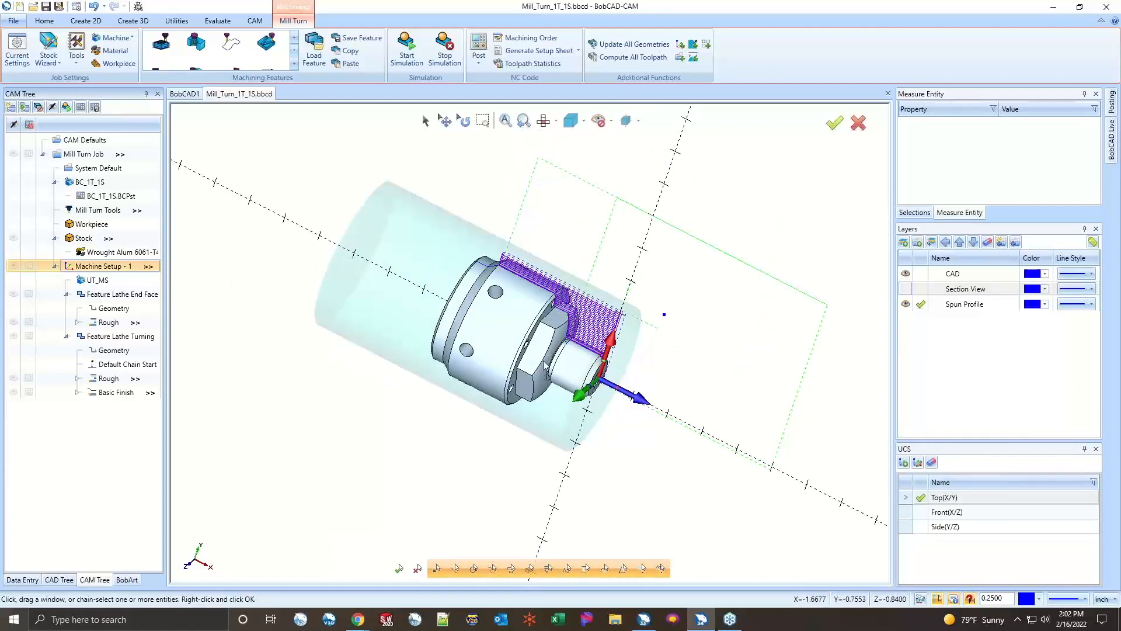
middle_drag(630, 412, 668, 339)
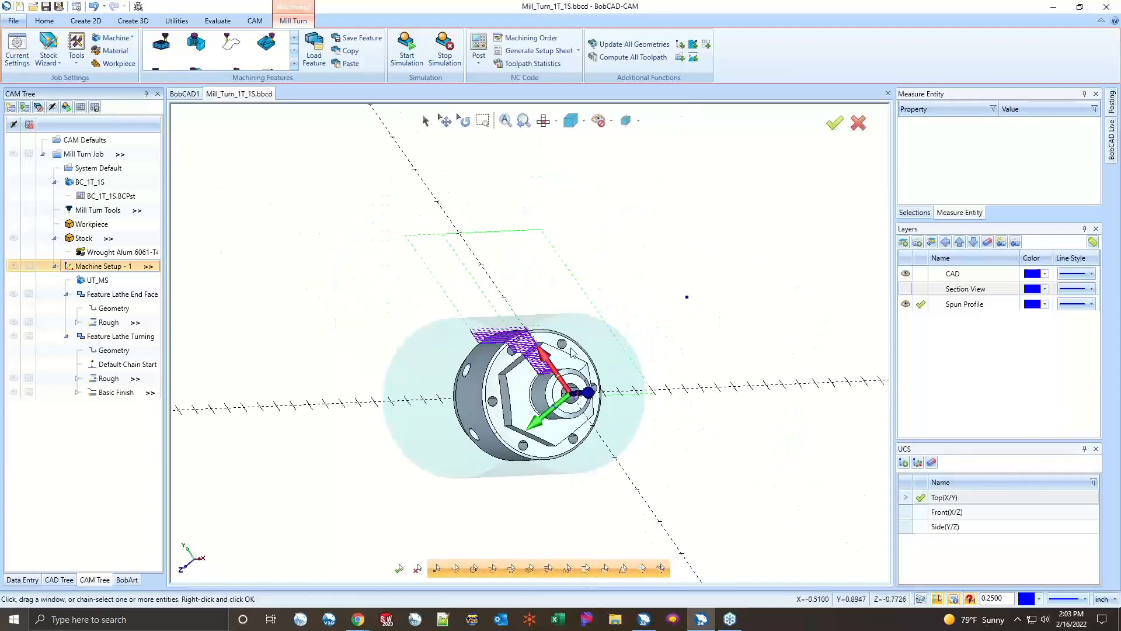
- Start a Mill Drill Hole feature in Machine Setup - 1 and pick the first axial hole in the face behind the hex
right_click(101, 269)
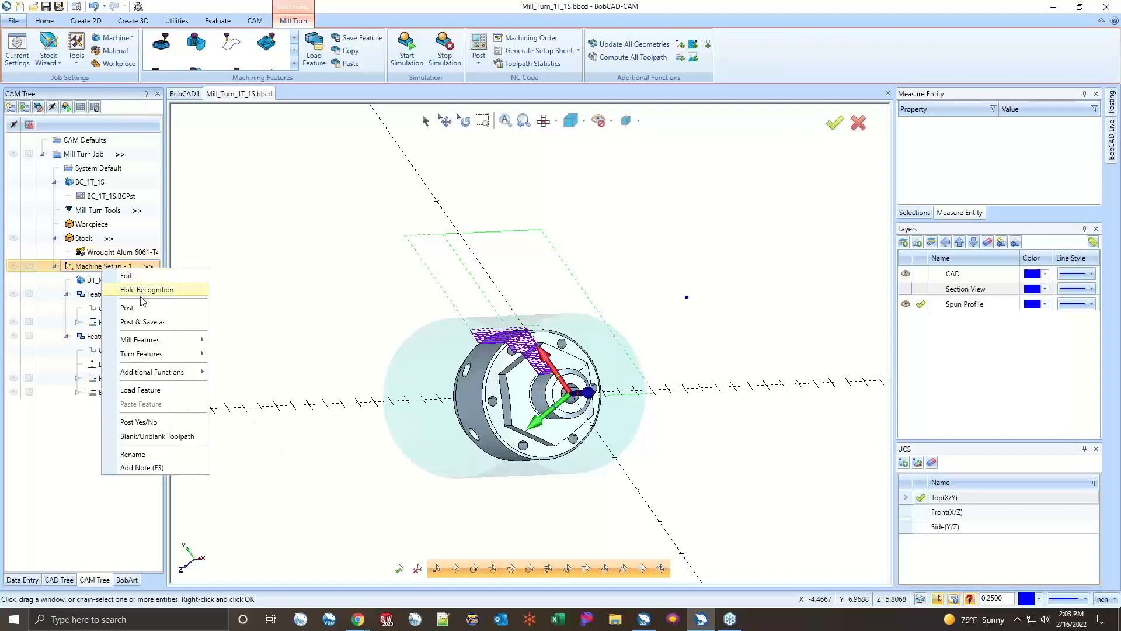
mouse_move(153, 344)
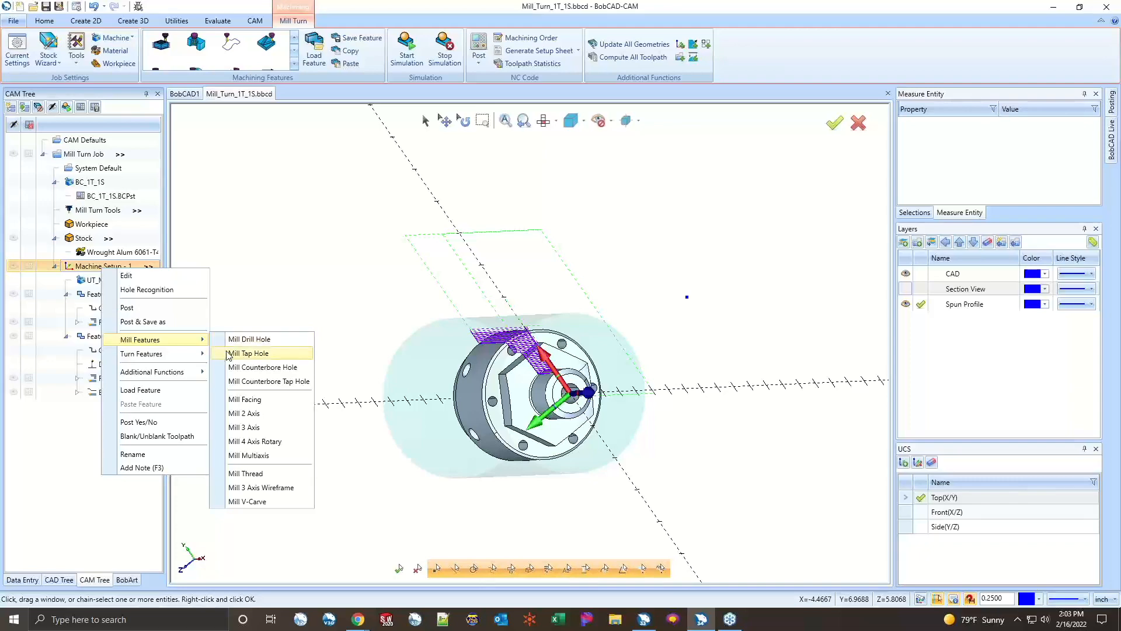
click(246, 342)
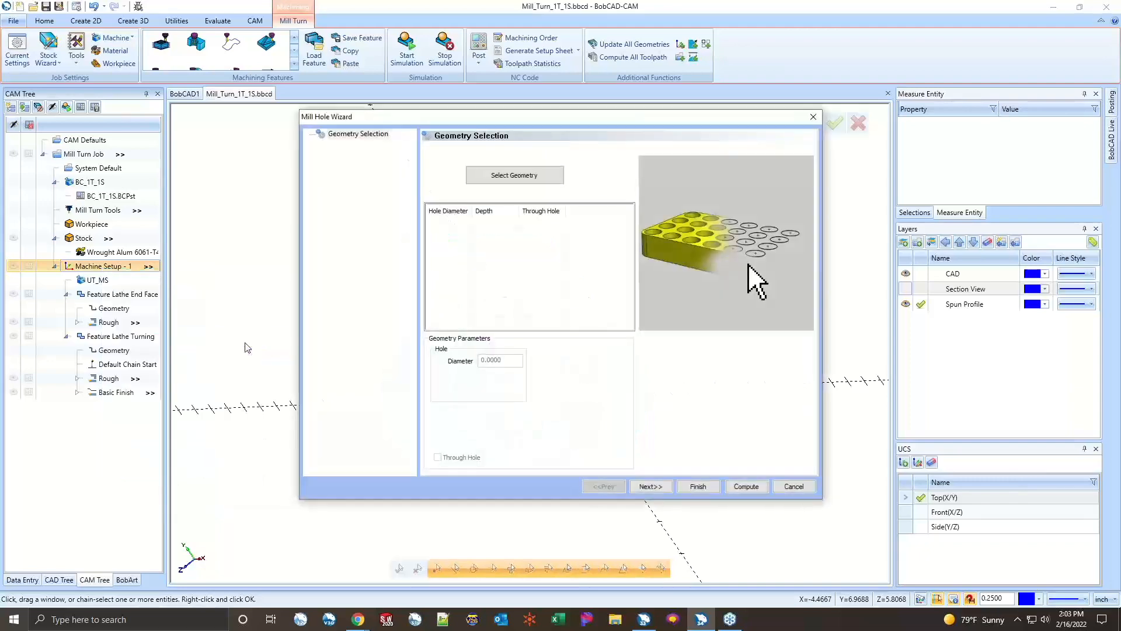
click(502, 178)
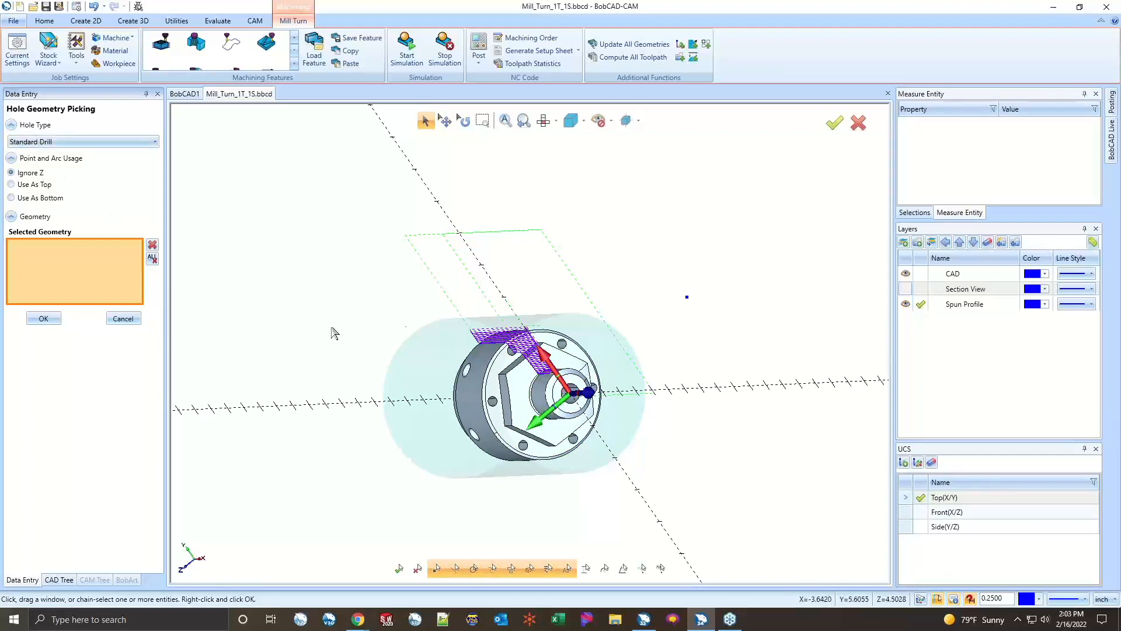
scroll(507, 372, up, 3)
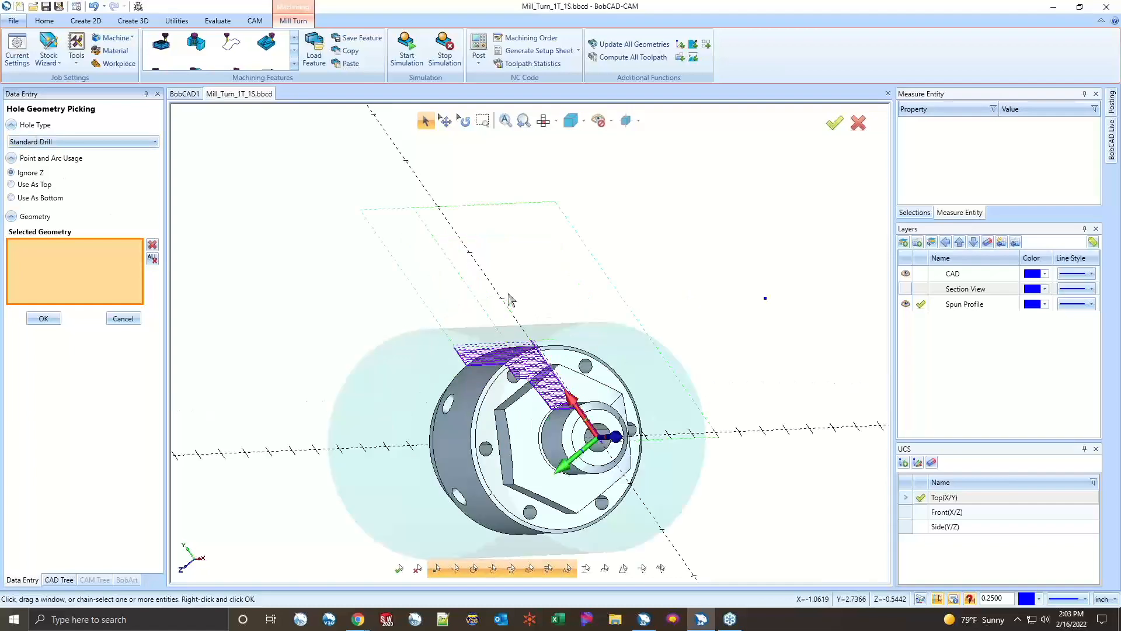
click(514, 416)
- Examine the picked hole's direction and depth with the solid shown translucent and as wireframe, then restore the shaded display
middle_drag(547, 295, 652, 281)
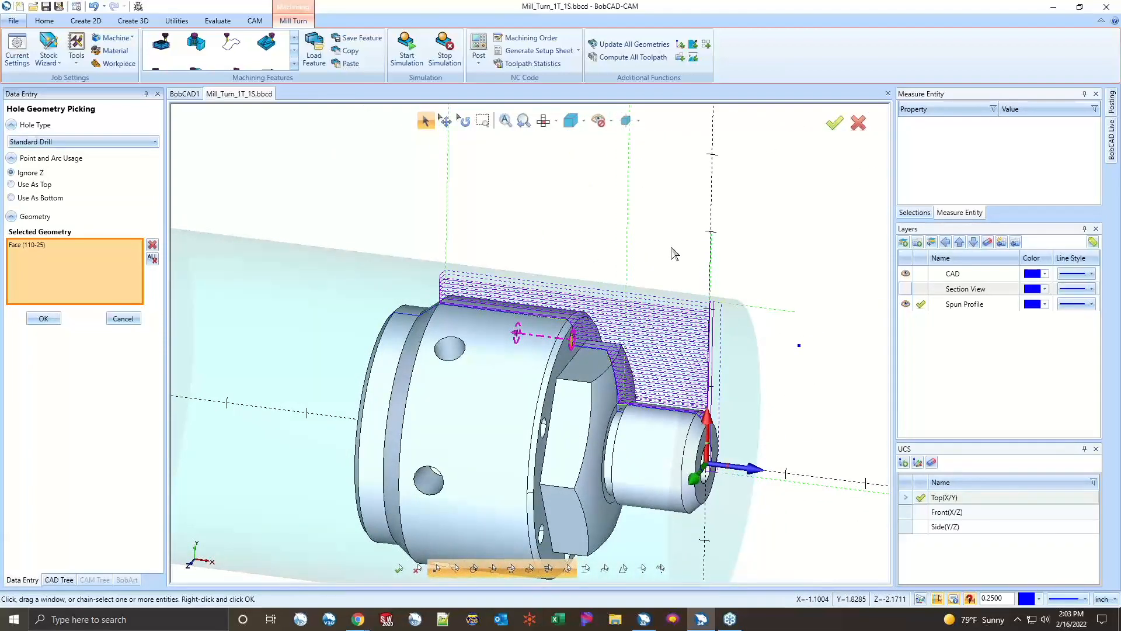
key(t)
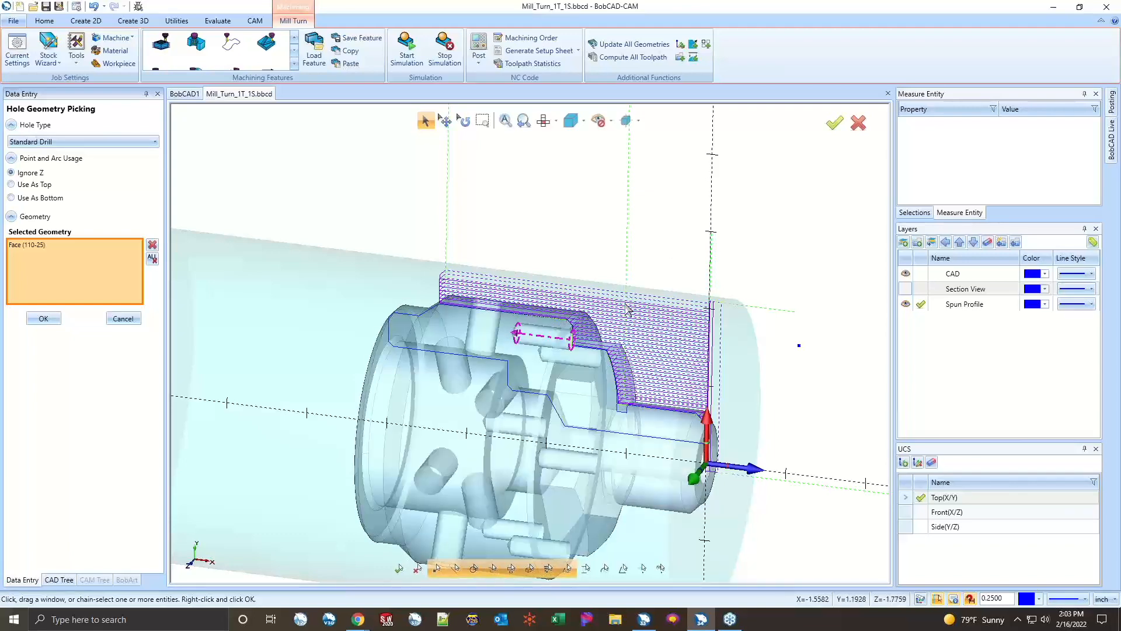
key(t)
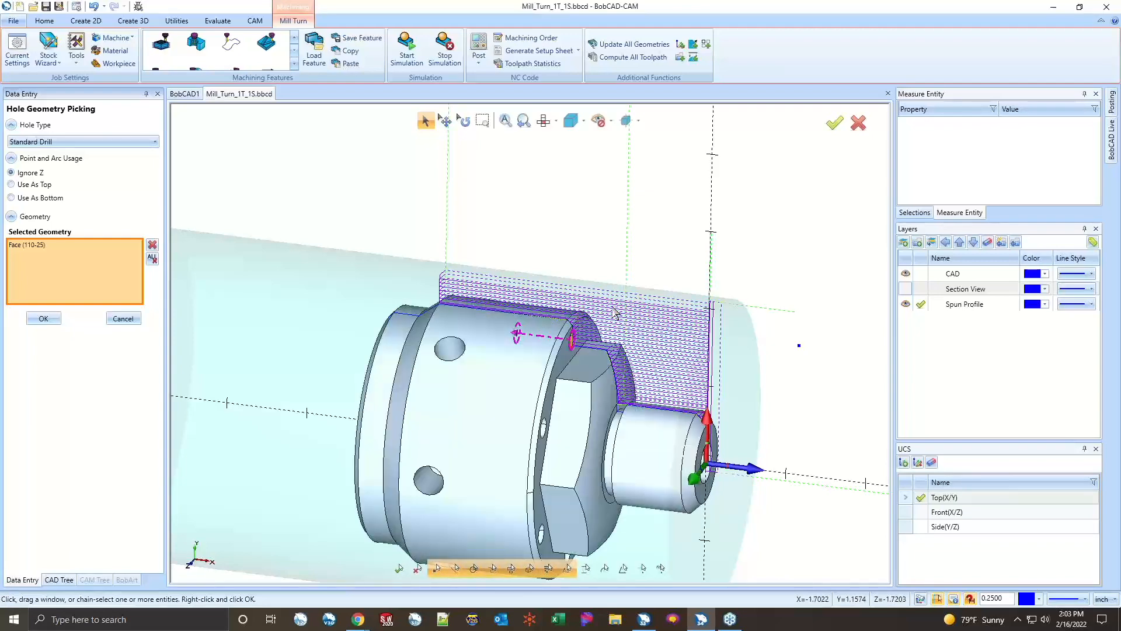
key(t)
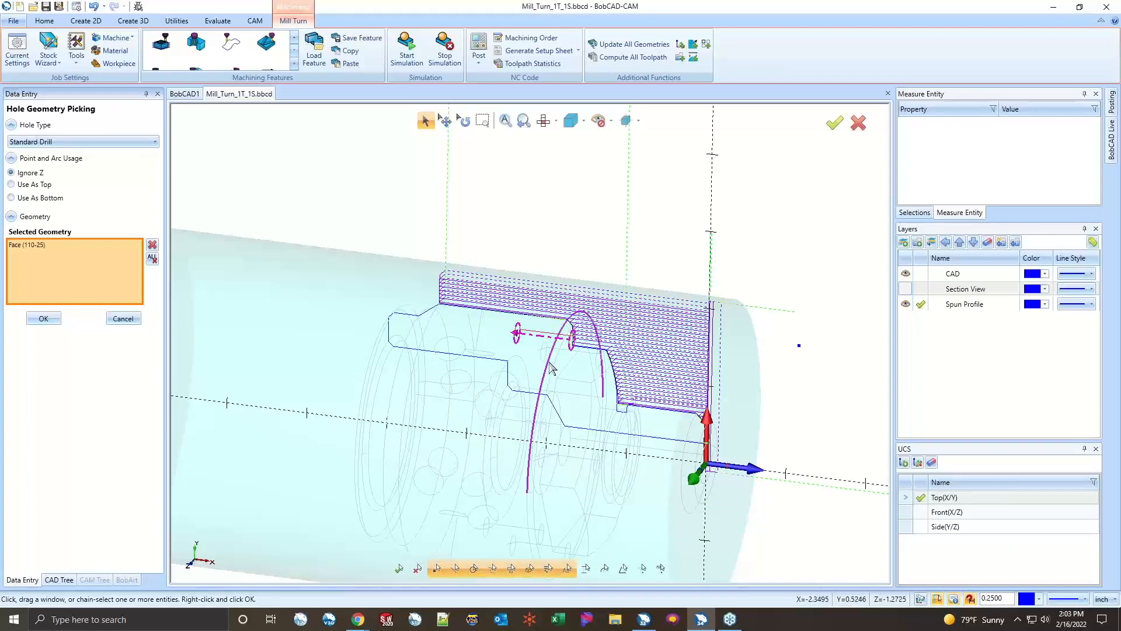
scroll(645, 273, up, 2)
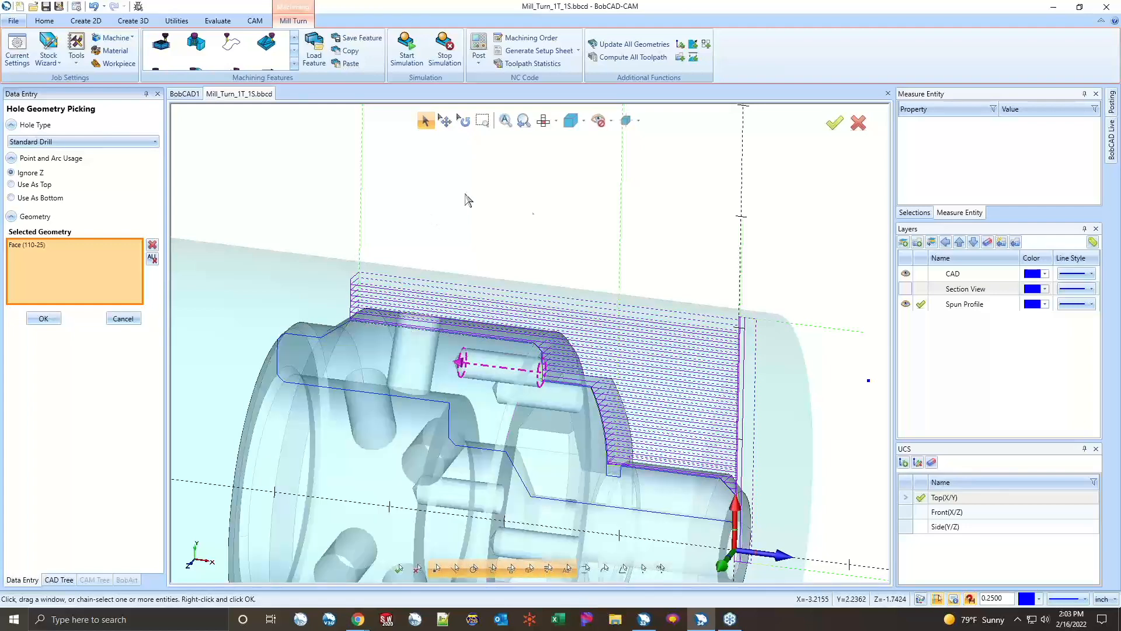
key(ctrl+t)
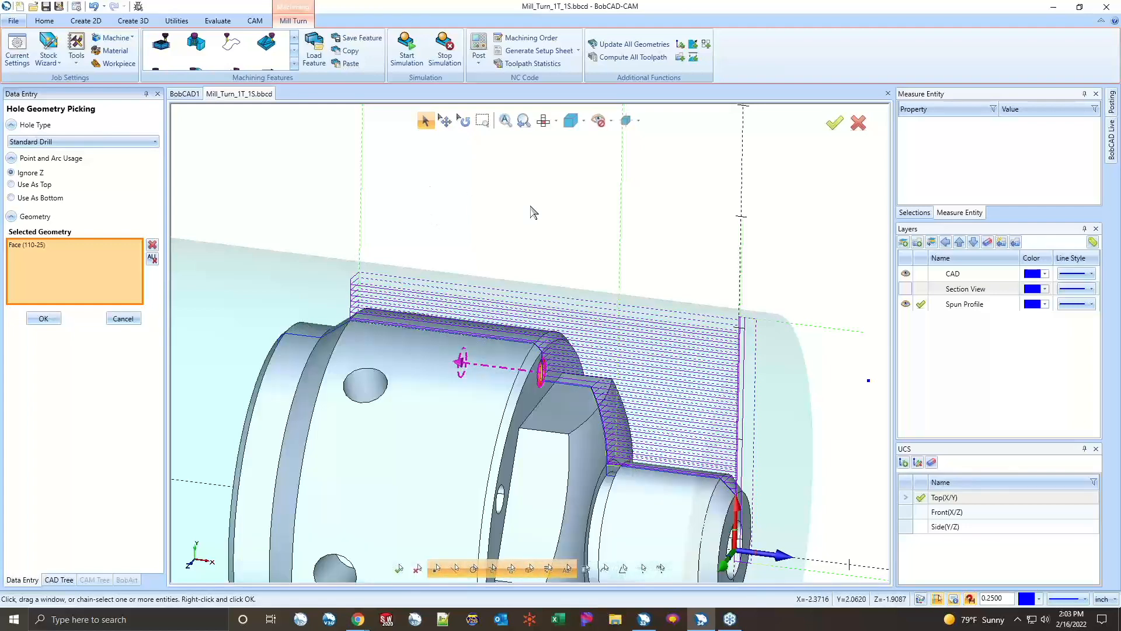
- Add the remaining five axial holes around the hex to the Standard Drill geometry and accept the selection
scroll(531, 206, down, 4)
middle_drag(680, 259, 578, 304)
scroll(523, 316, up, 3)
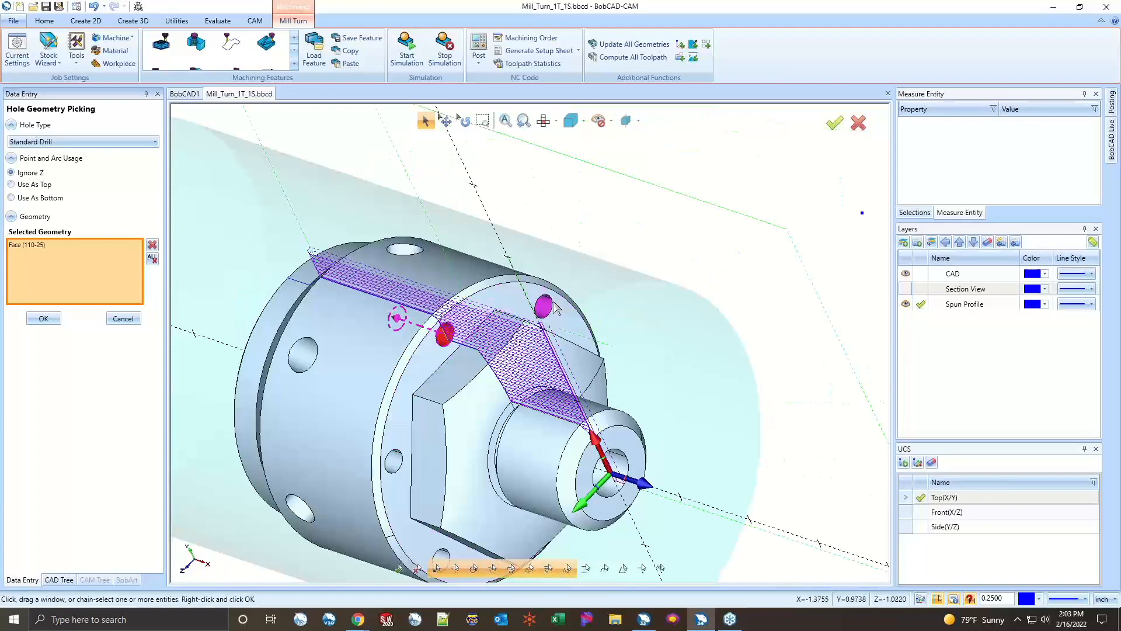
click(555, 305)
middle_drag(677, 374, 695, 444)
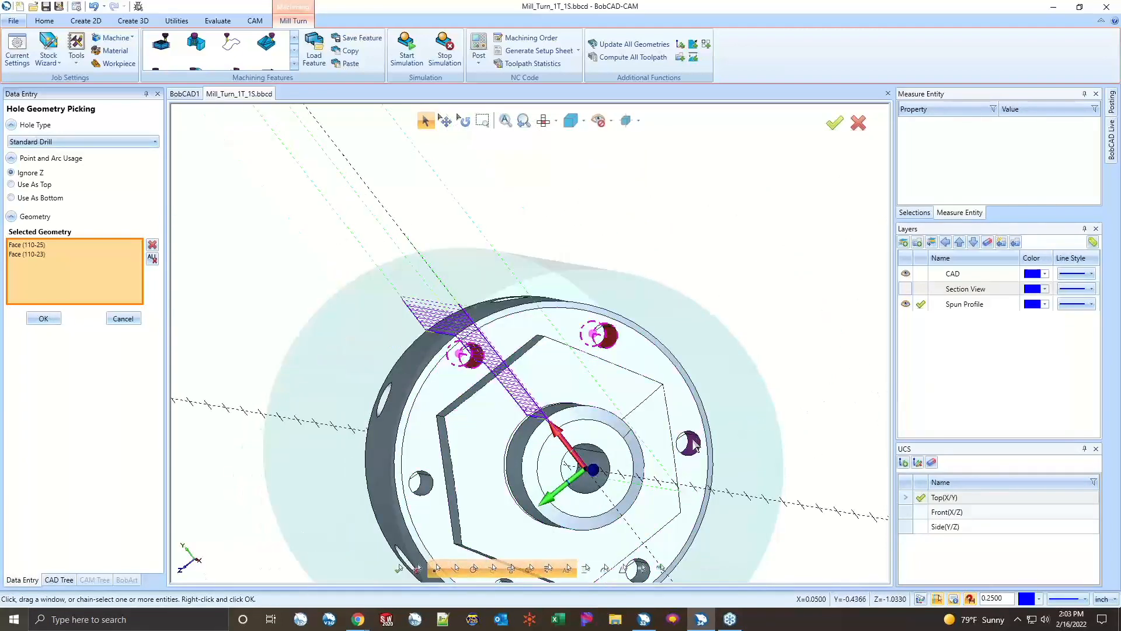
click(693, 444)
scroll(770, 314, down, 3)
scroll(668, 465, up, 4)
click(725, 456)
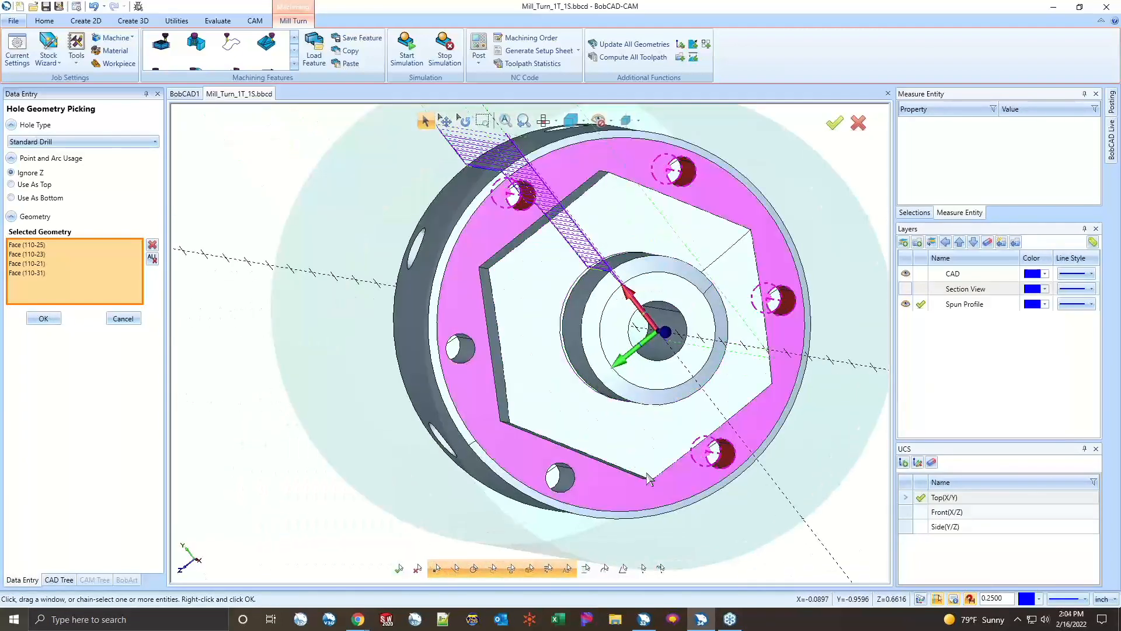
click(560, 476)
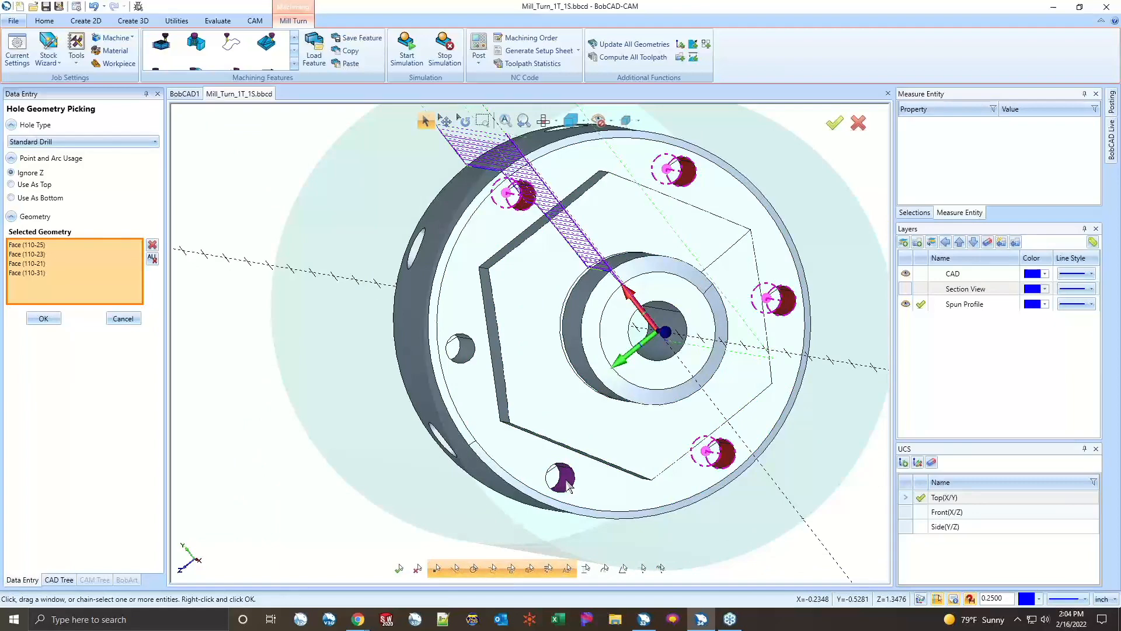
click(461, 349)
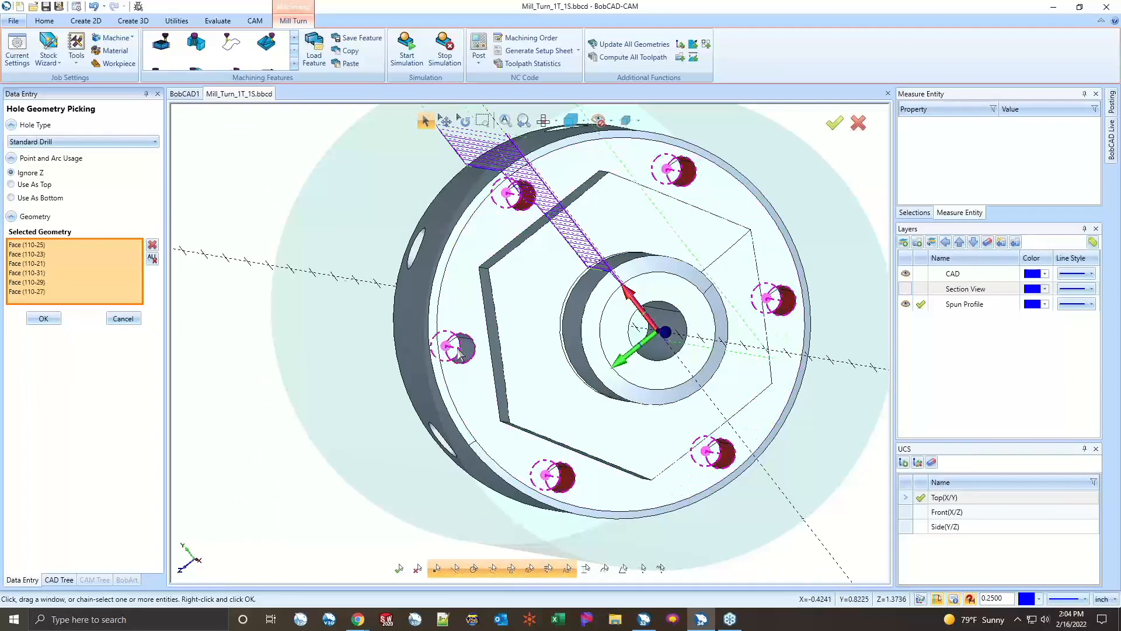
click(51, 321)
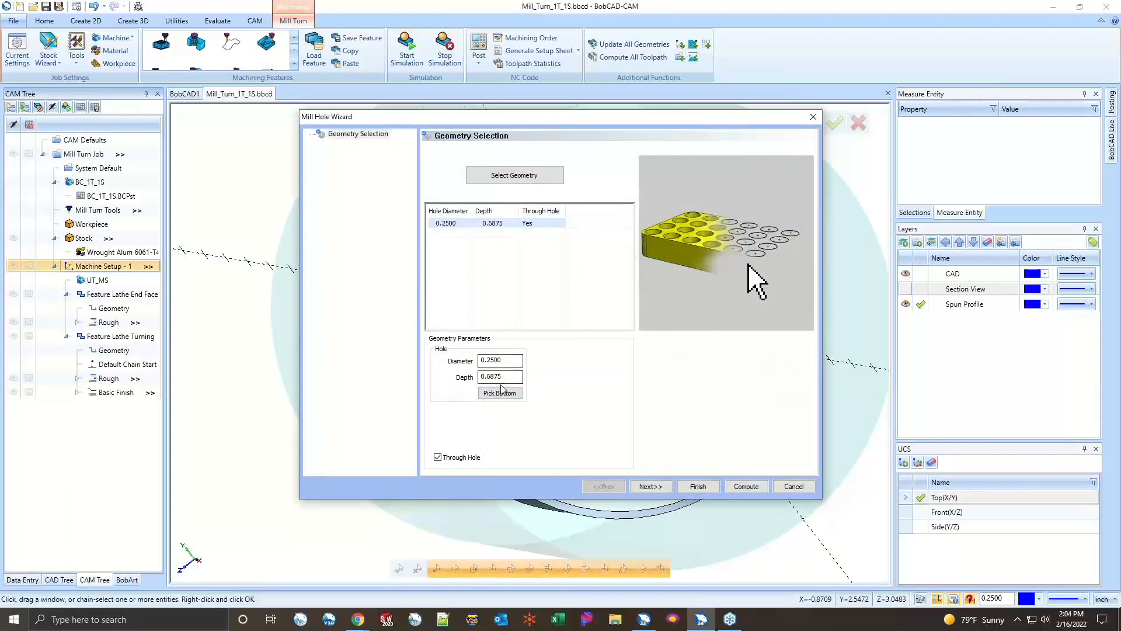
- Set the hole feature's type to Blind, inspecting Group 1 in the preview before proceeding to the machining strategy
click(649, 487)
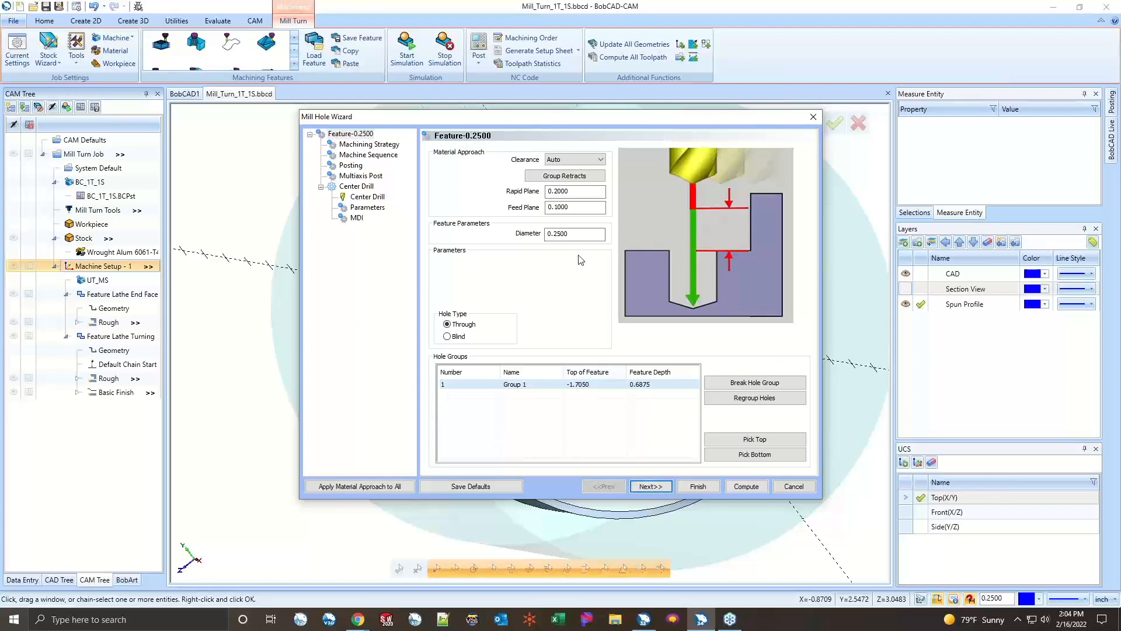
click(455, 339)
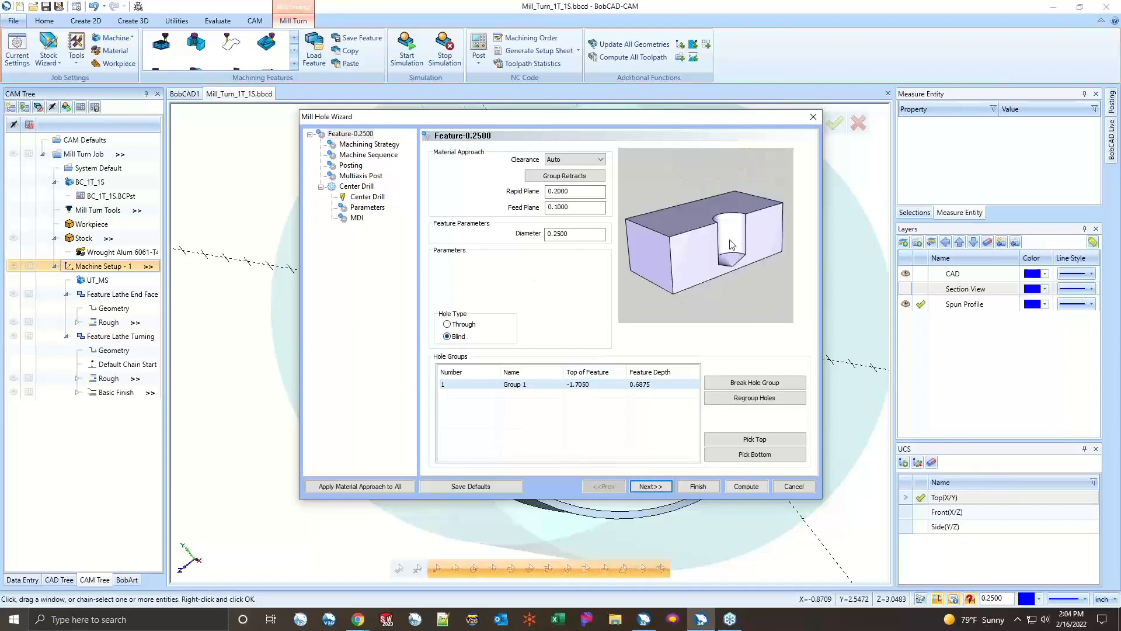
drag(692, 118, 710, 145)
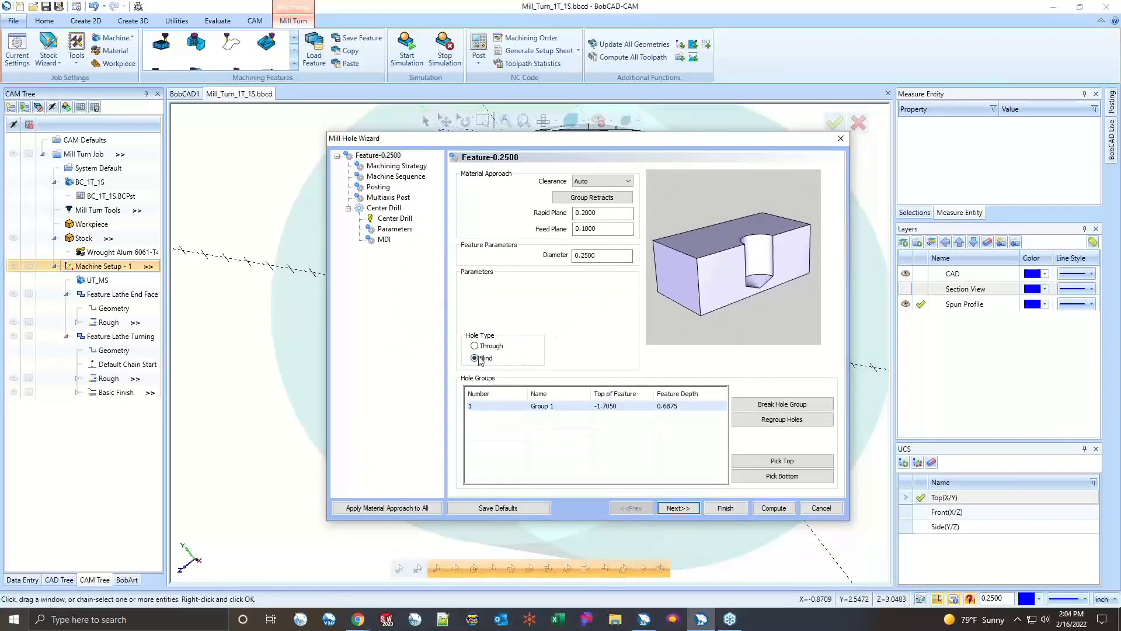
click(549, 408)
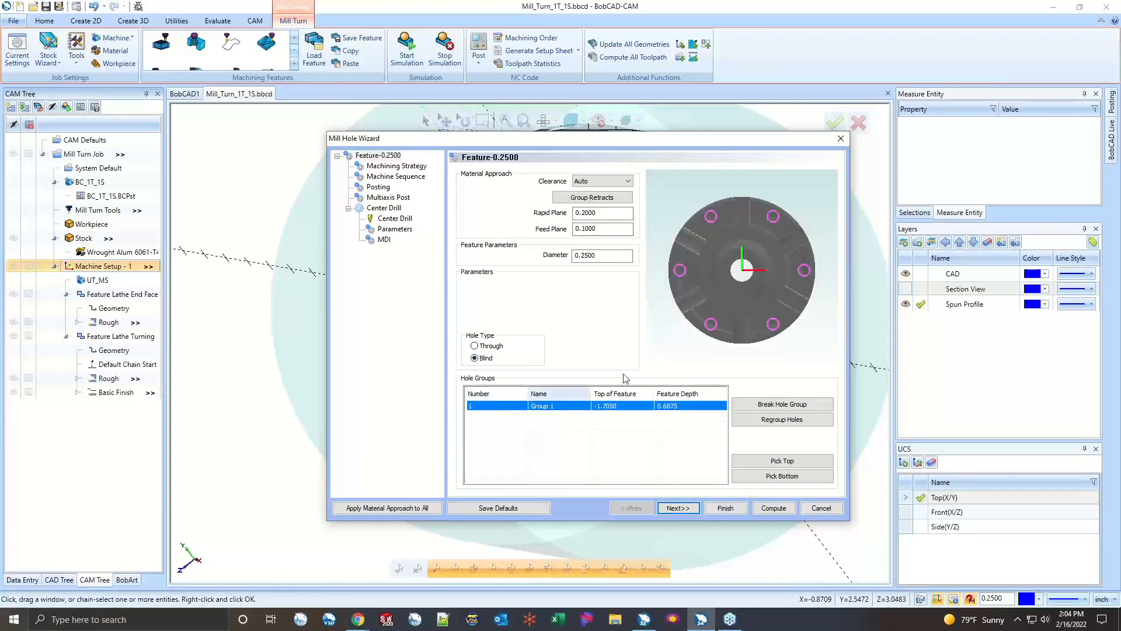
drag(703, 258, 769, 228)
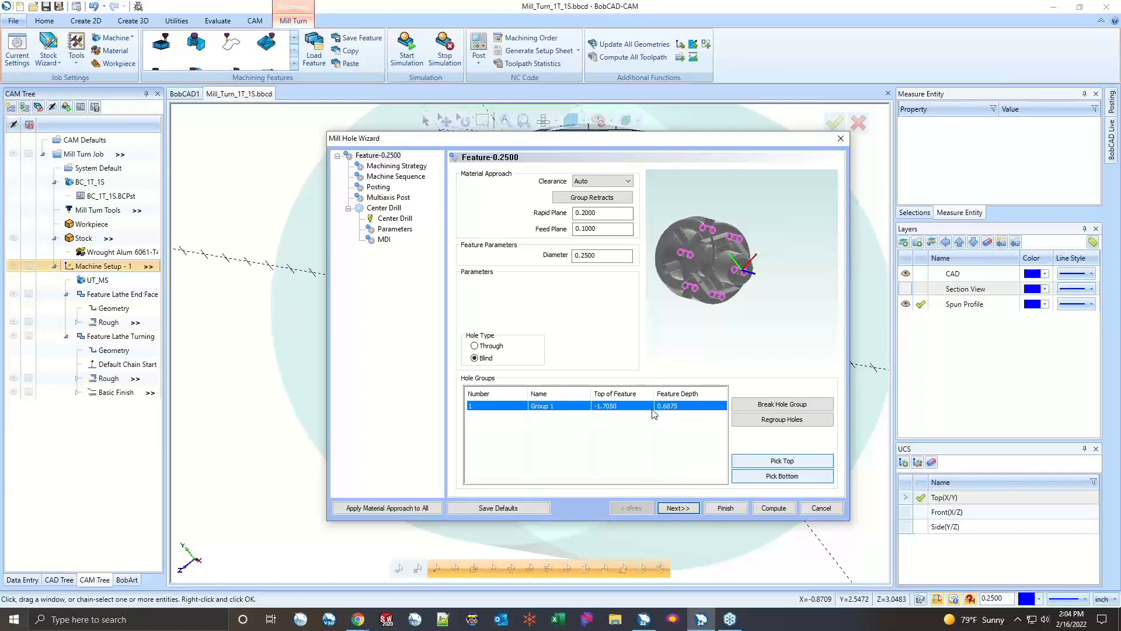
click(679, 510)
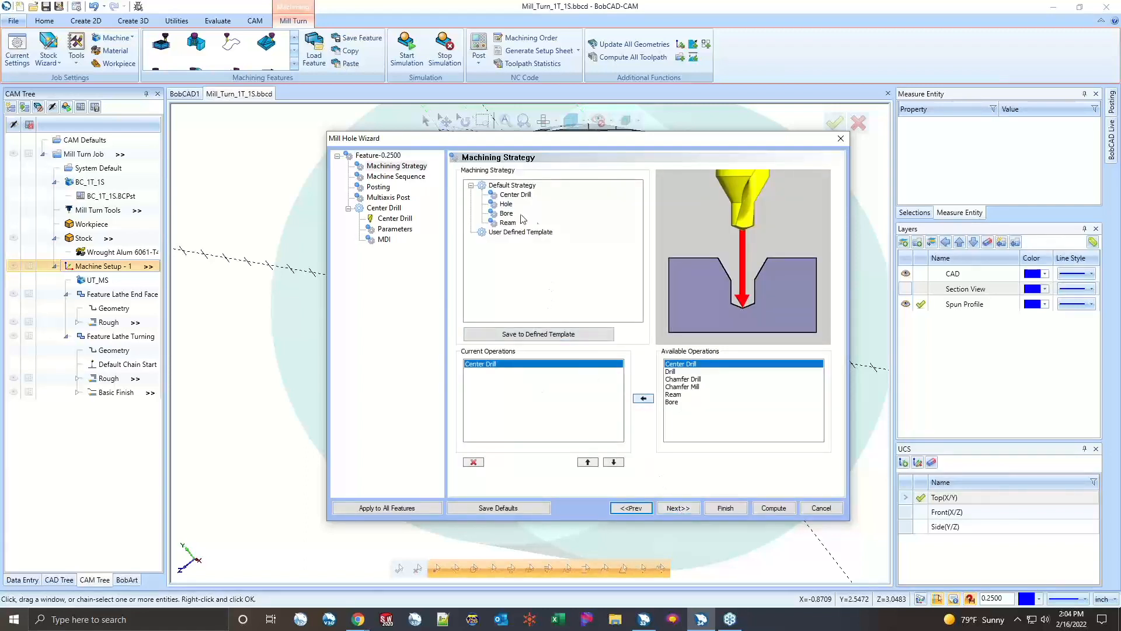
- Apply the default Hole strategy to the mill hole feature and remove its Center Drill operation, leaving only the Drill operation
click(507, 204)
click(479, 463)
click(678, 508)
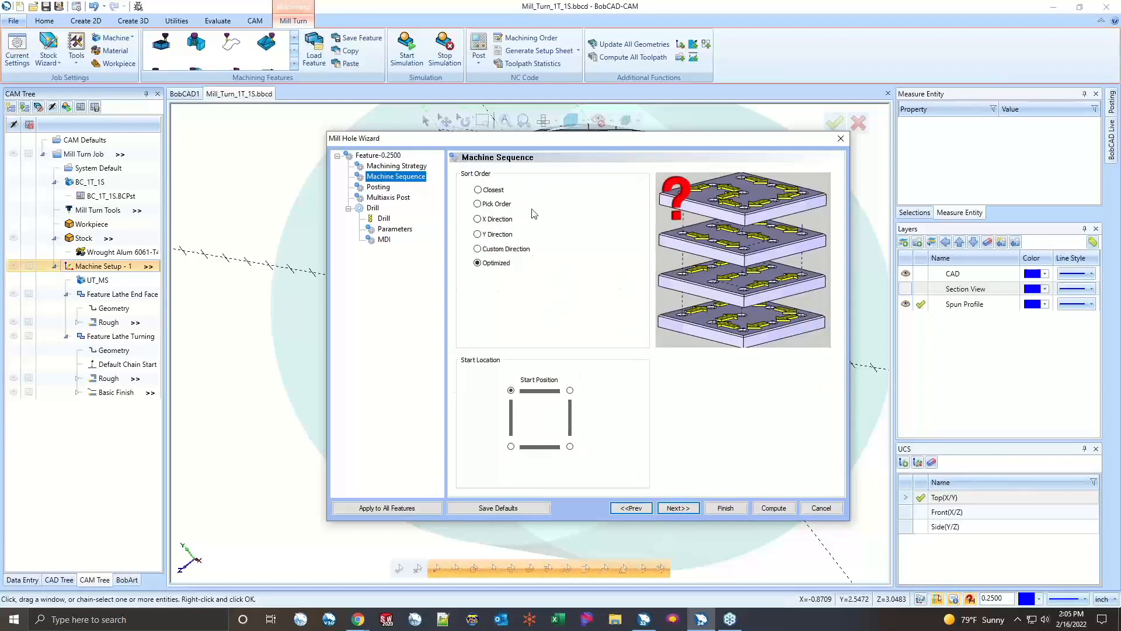
- Set the hole feature's posting mode to Longhand Code and proceed to the multiaxis post settings
click(377, 187)
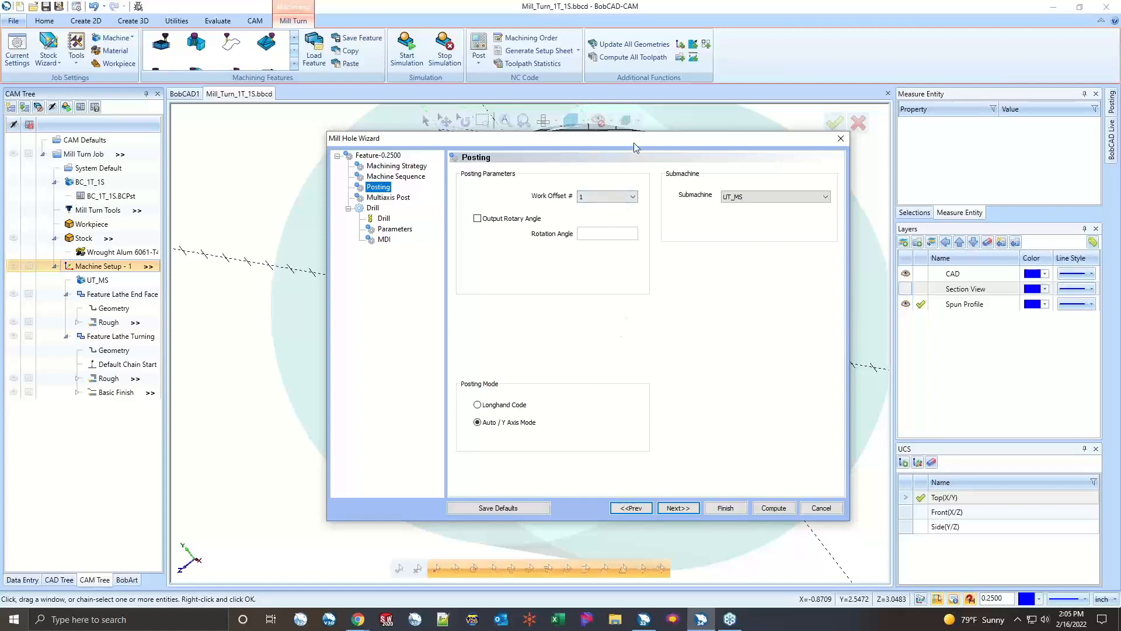
drag(632, 142, 1036, 155)
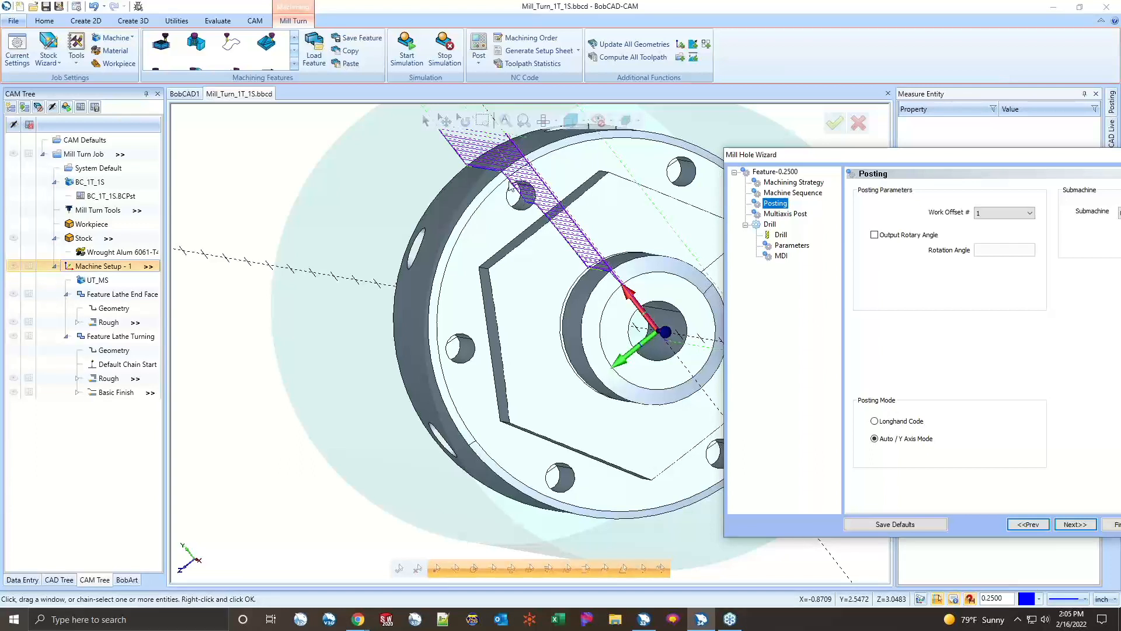
click(875, 421)
click(874, 421)
drag(931, 158, 573, 94)
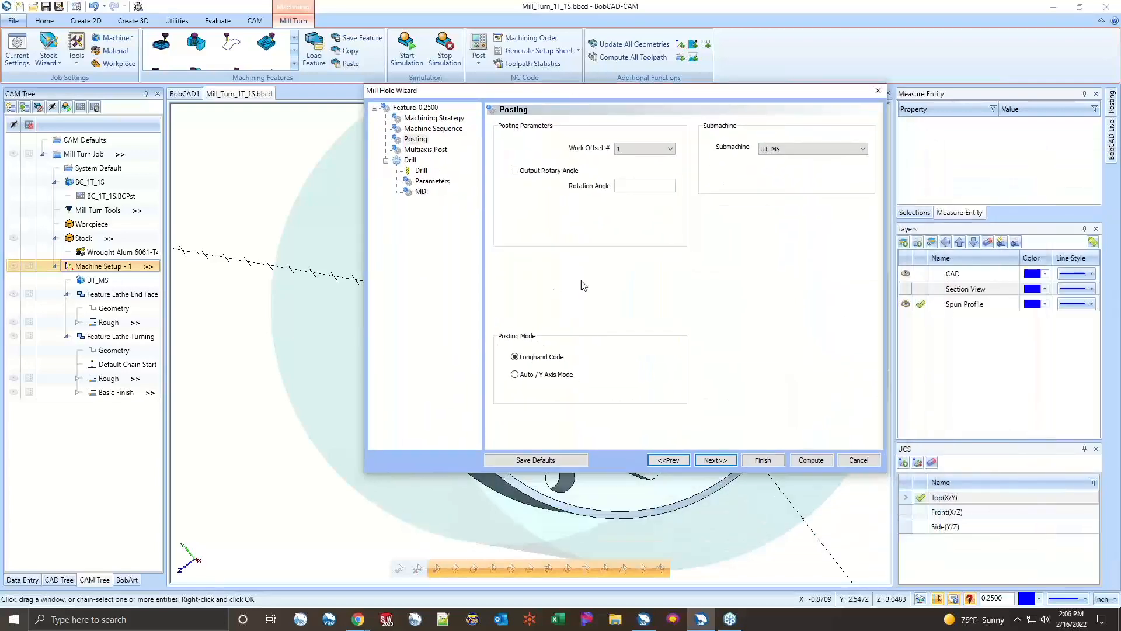
click(706, 459)
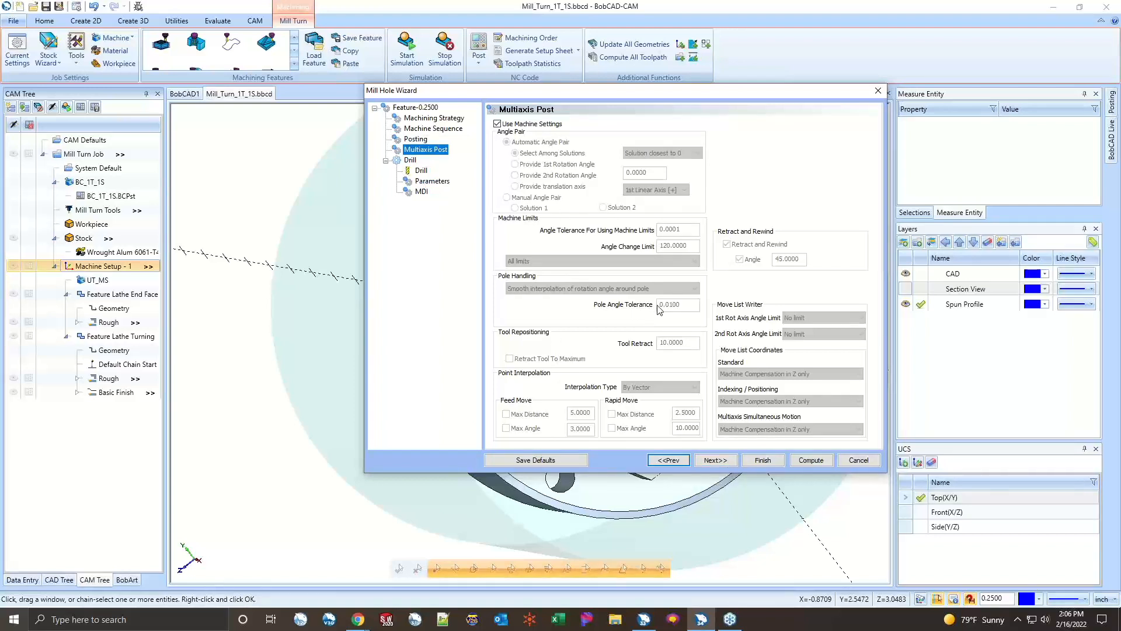
- Assign the 1/4 drill mounted in the boring bar adapter at Station # 3 of the upper turret to the Drill operation
click(718, 461)
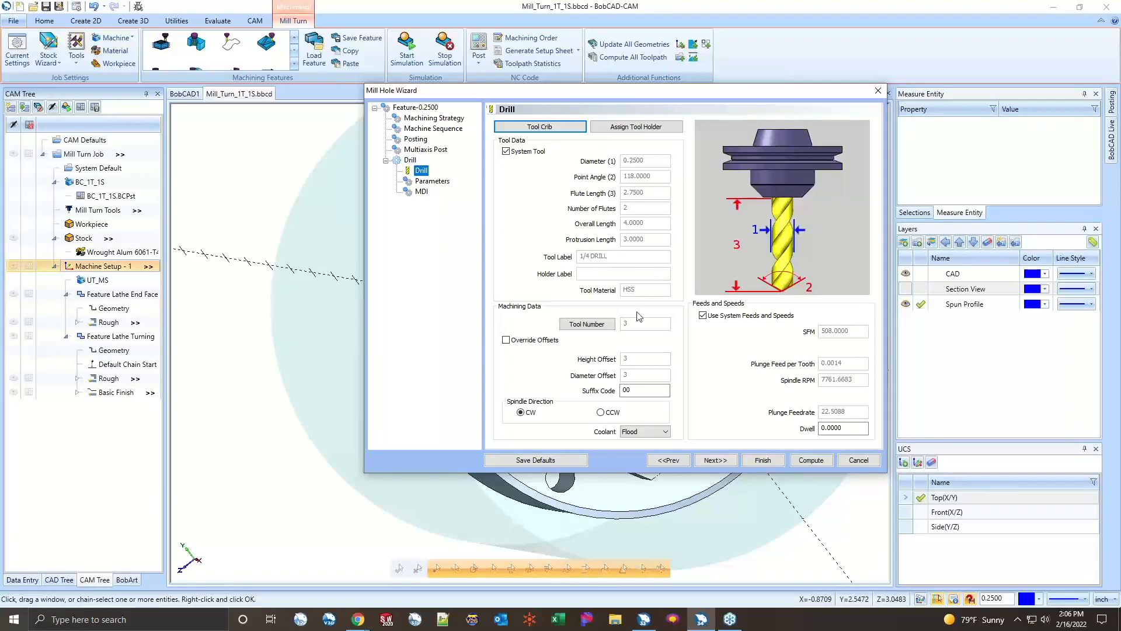
click(564, 127)
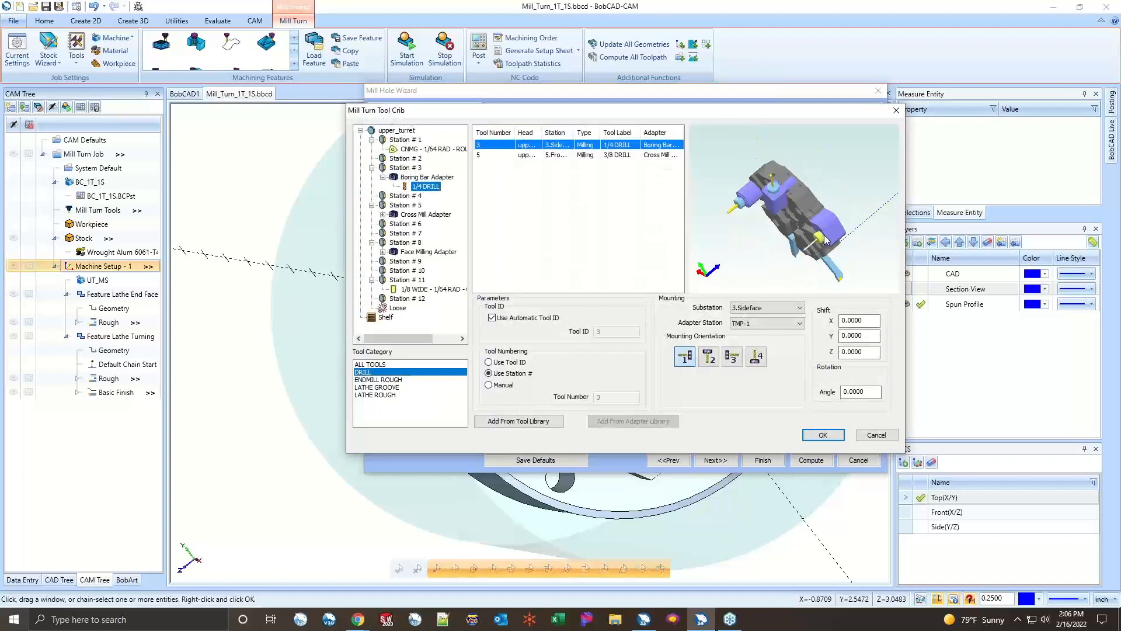
middle_drag(786, 227, 856, 202)
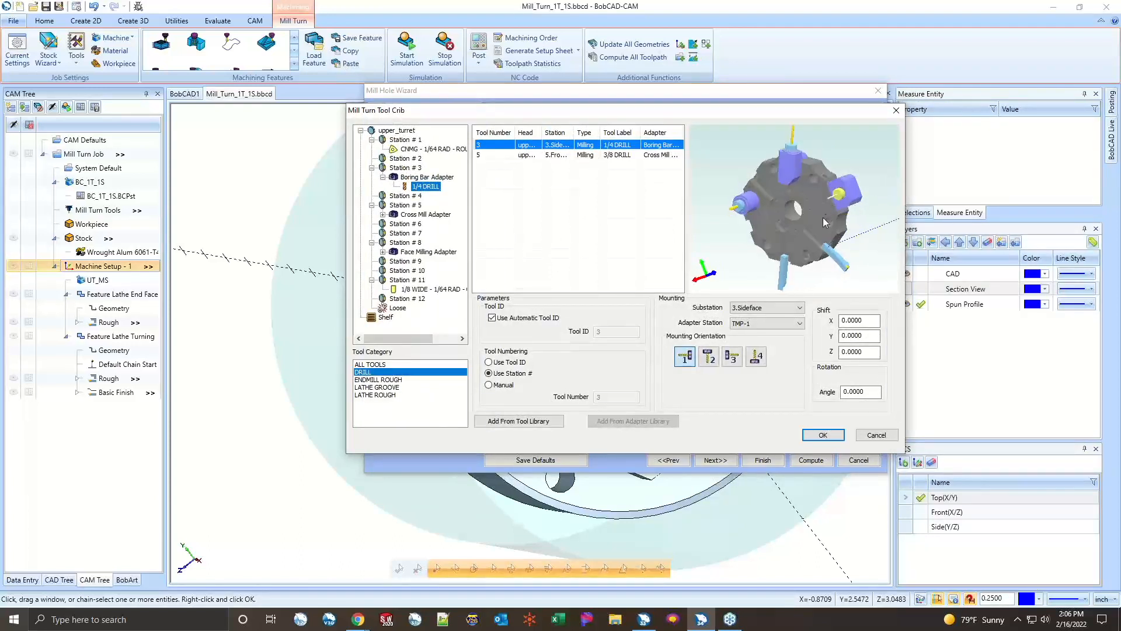
click(823, 435)
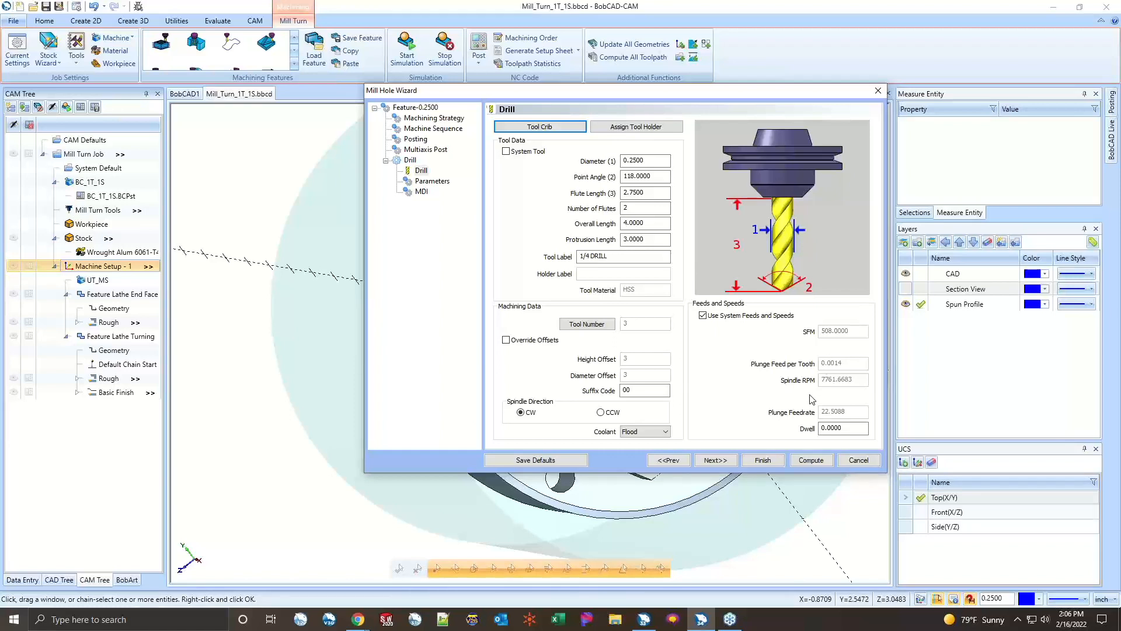
- Review the drill's tool data and system feeds and speeds together with the depth parameters for Group 1
click(736, 315)
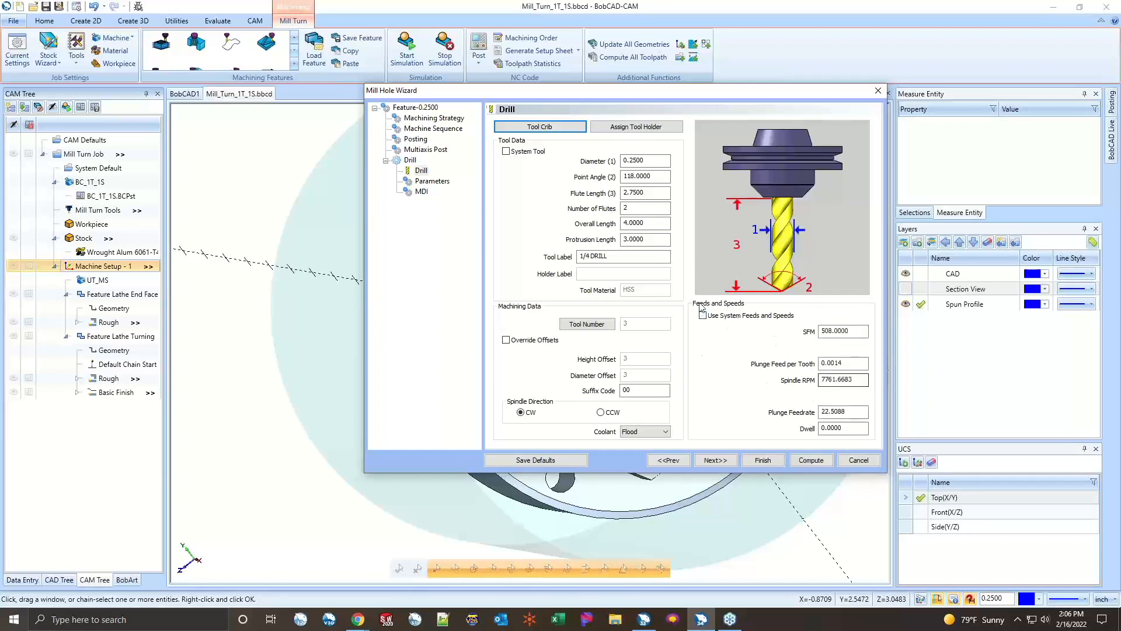
click(703, 315)
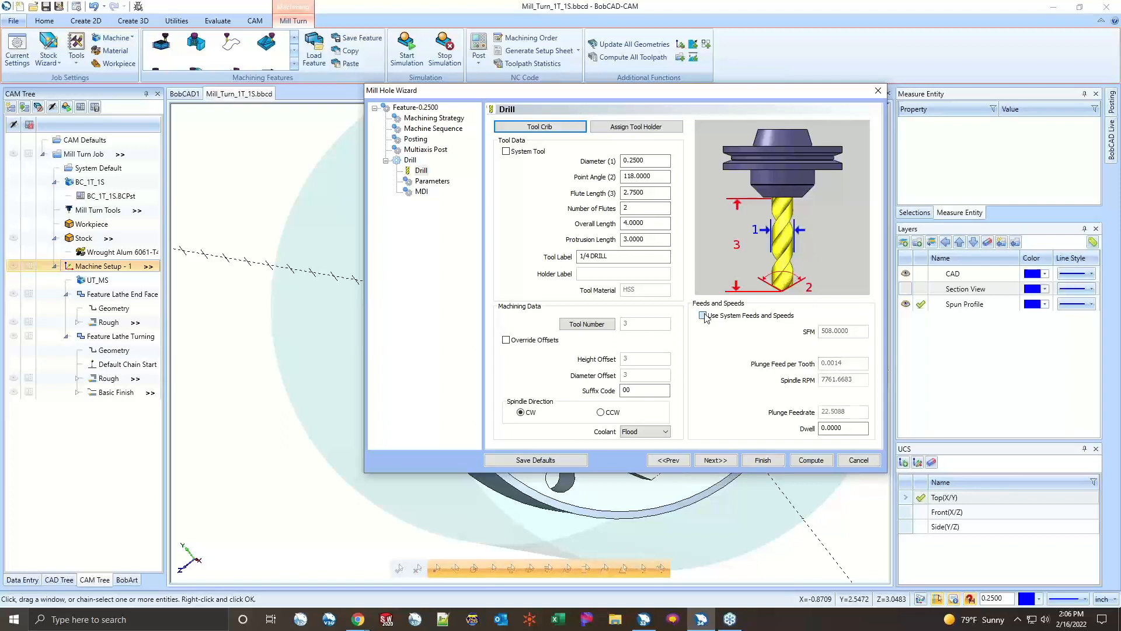
click(728, 462)
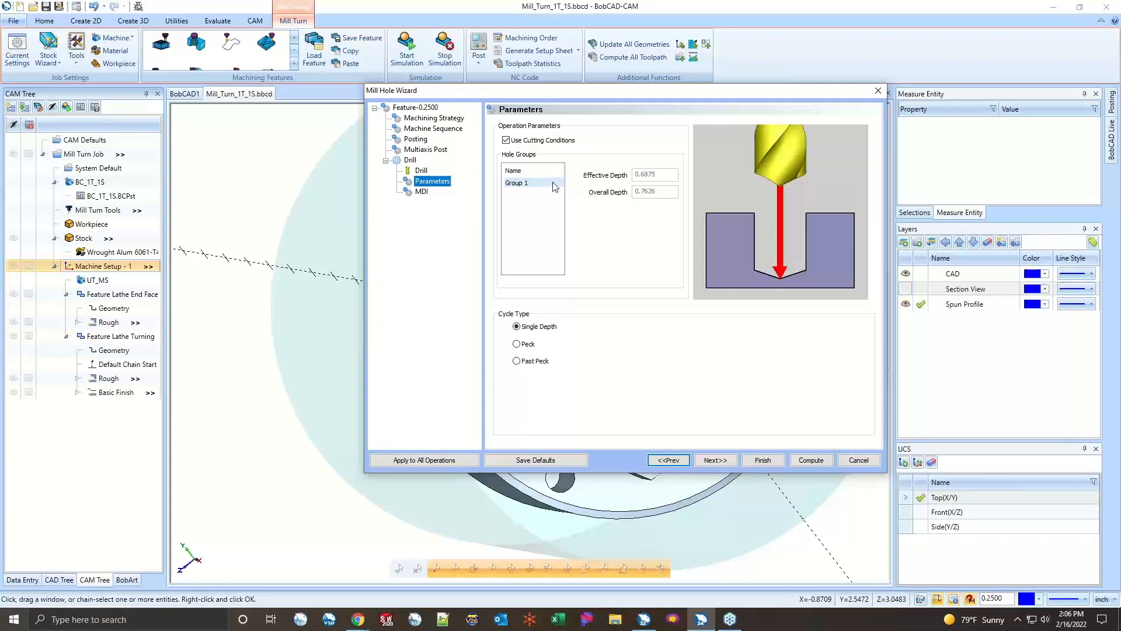
click(421, 170)
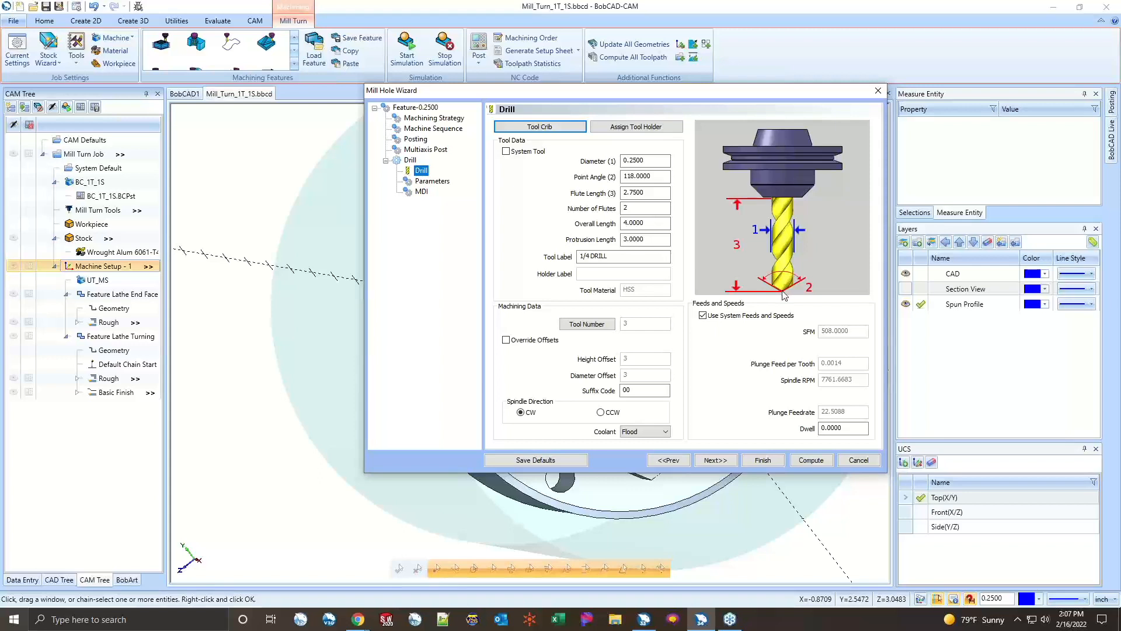
click(432, 181)
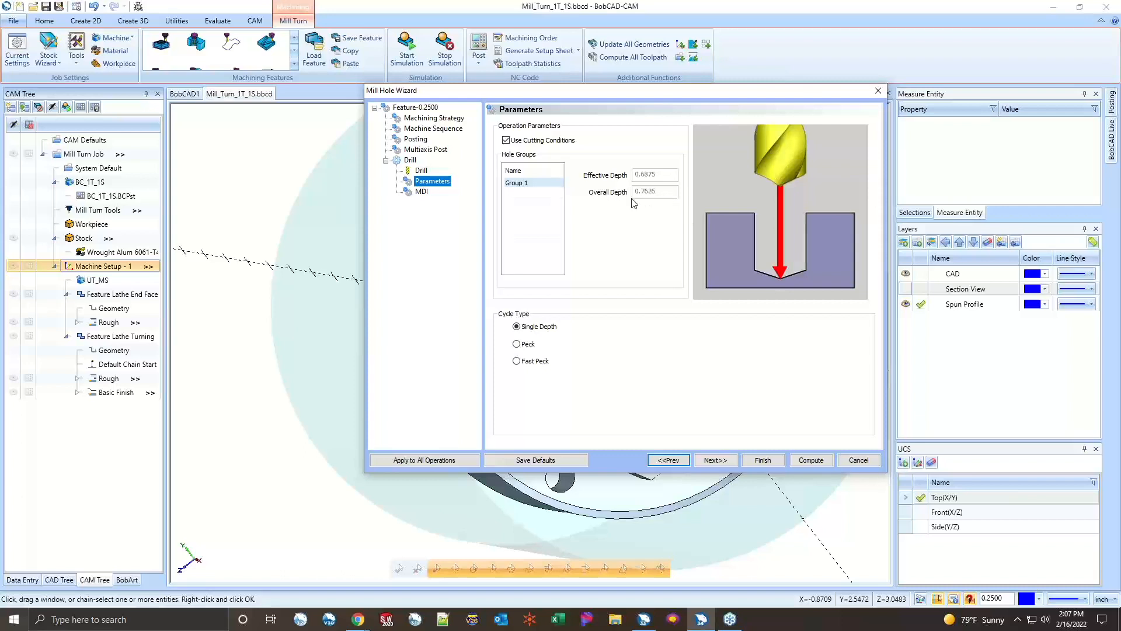
- Inspect the effective and overall depth fields with Use Cutting Conditions disabled, and re-enable the option
click(508, 141)
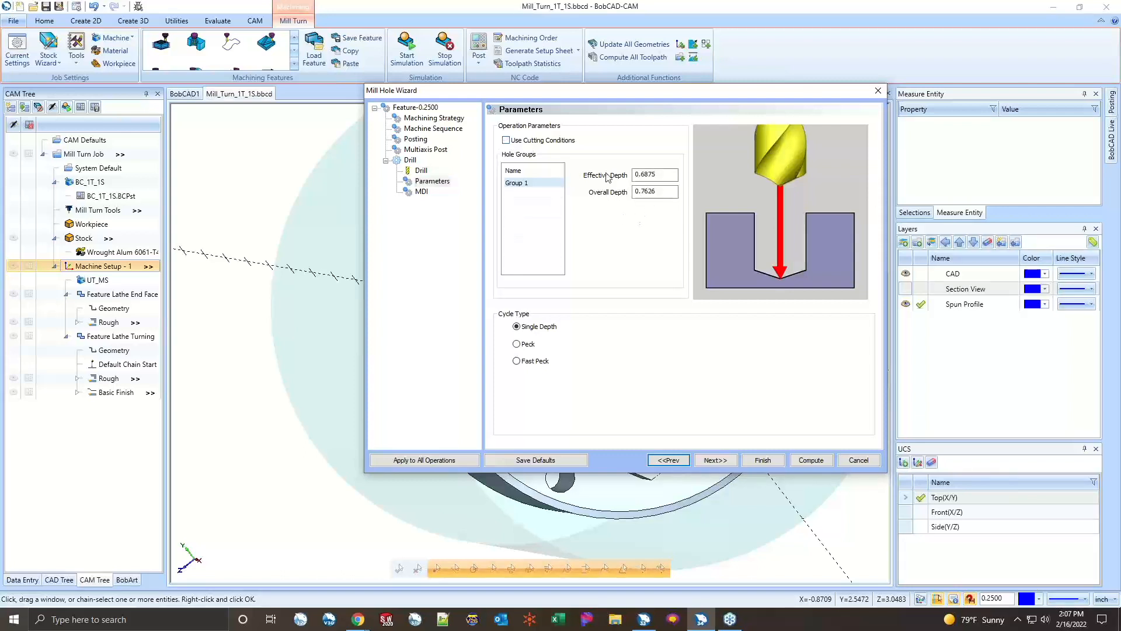
click(645, 192)
click(662, 180)
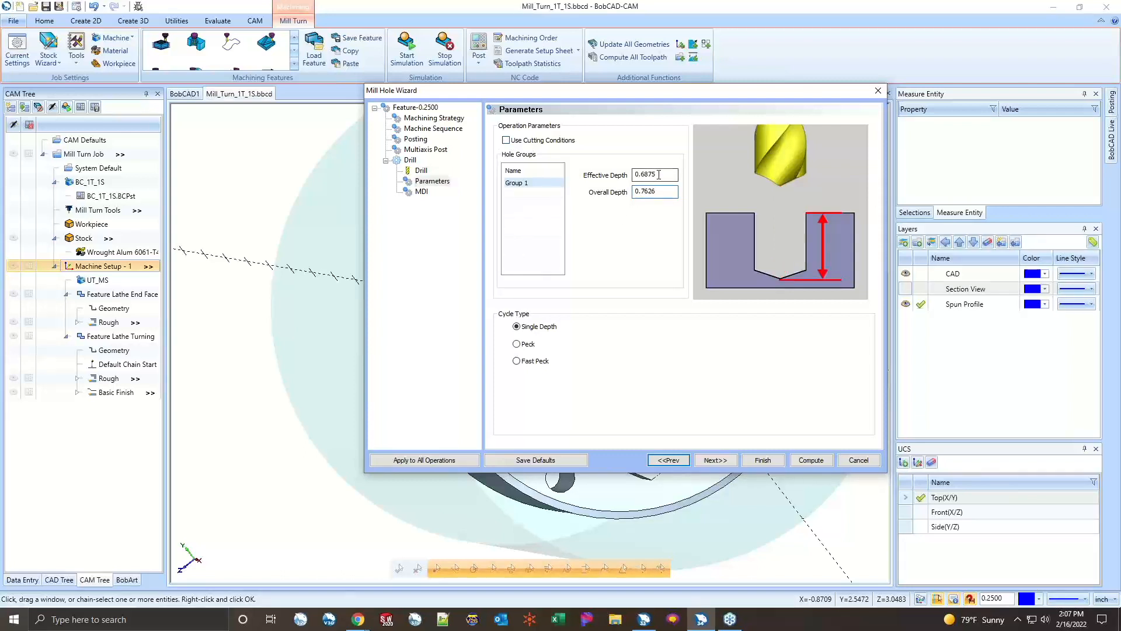
click(506, 140)
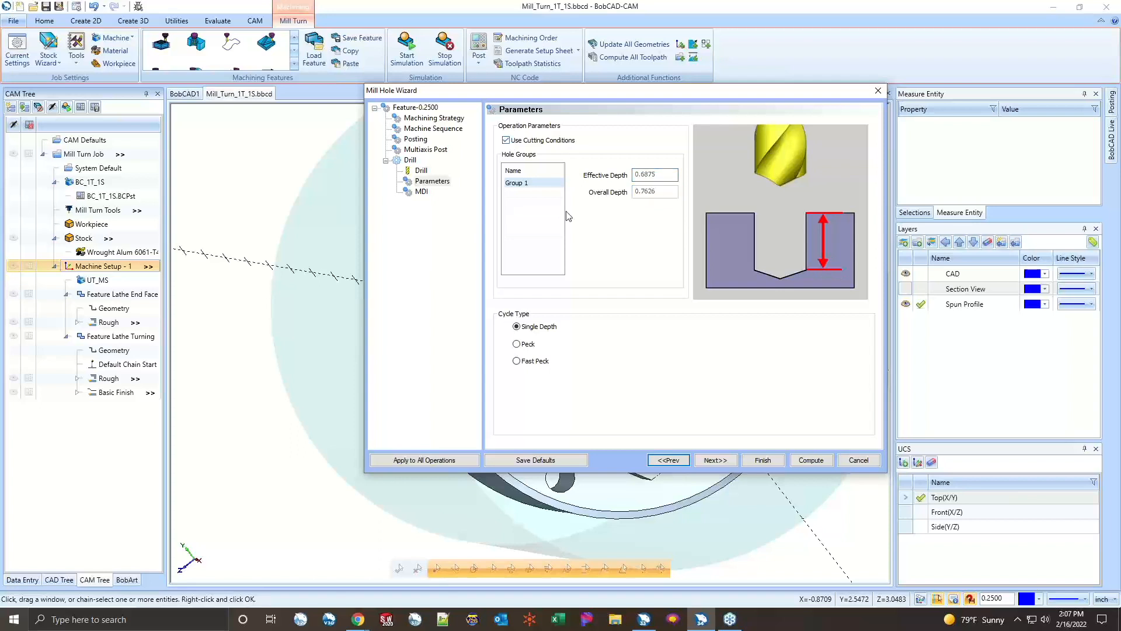
- Preview the Peck and Fast Peck cycles with the auto peck override, and return the cycle type to Single Depth
click(528, 345)
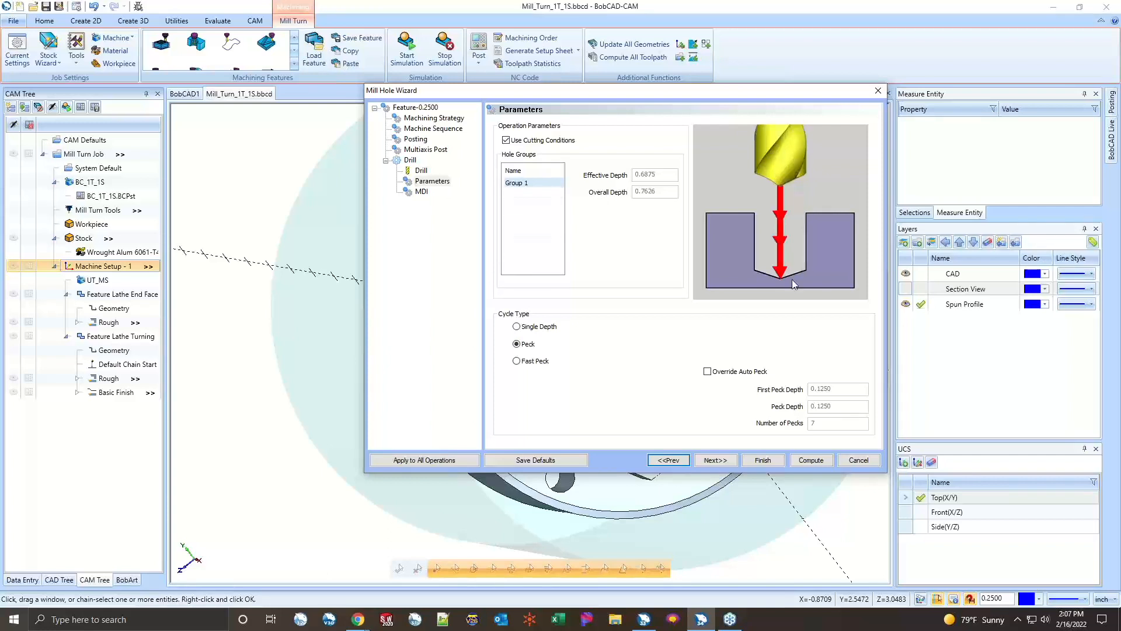
click(543, 361)
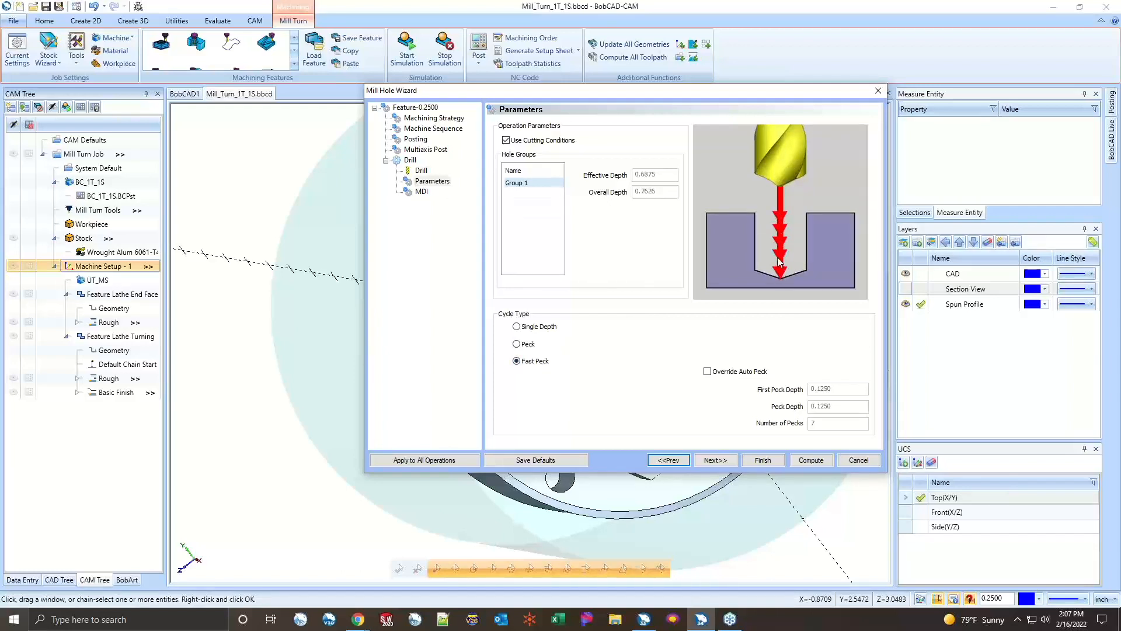
click(707, 372)
click(828, 387)
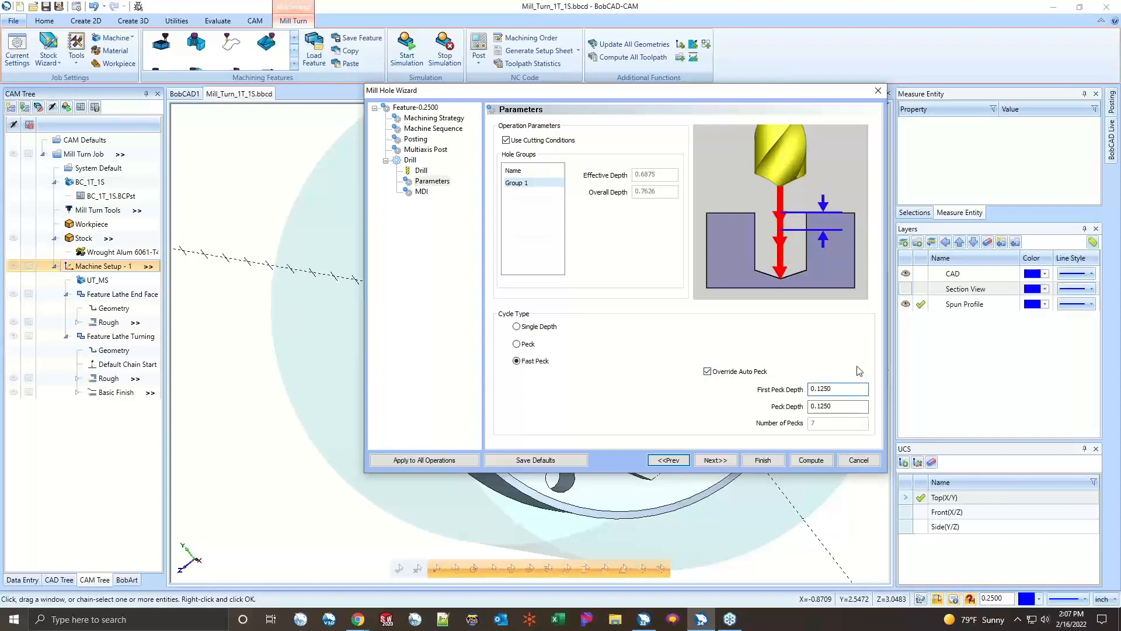
click(737, 373)
click(536, 327)
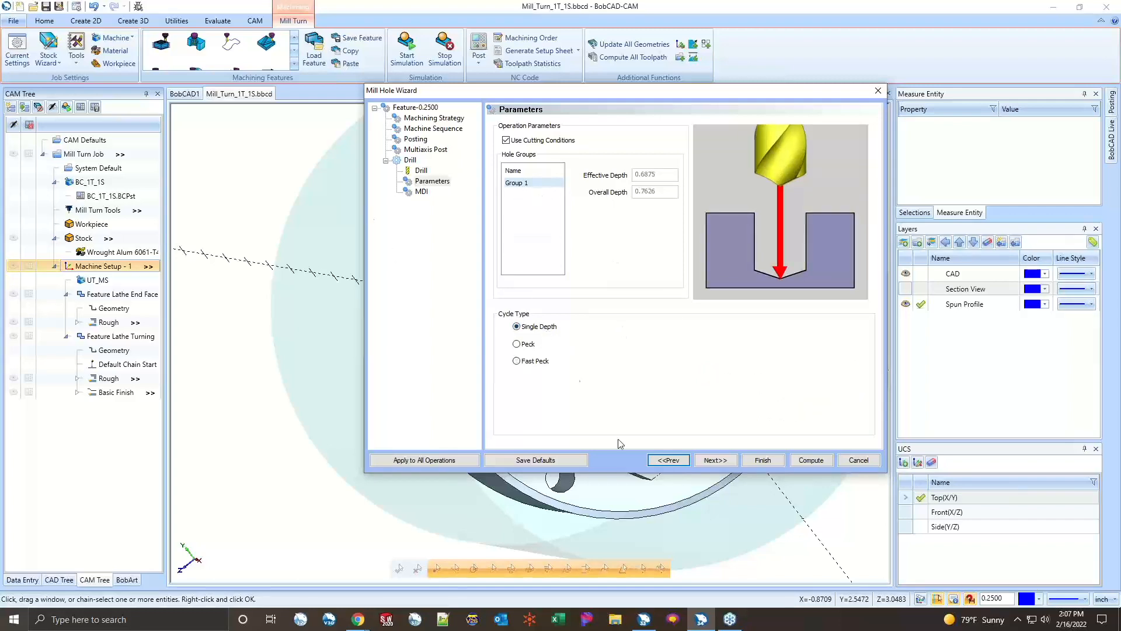
- Compute the toolpath for the six axial face holes and save the file
click(722, 461)
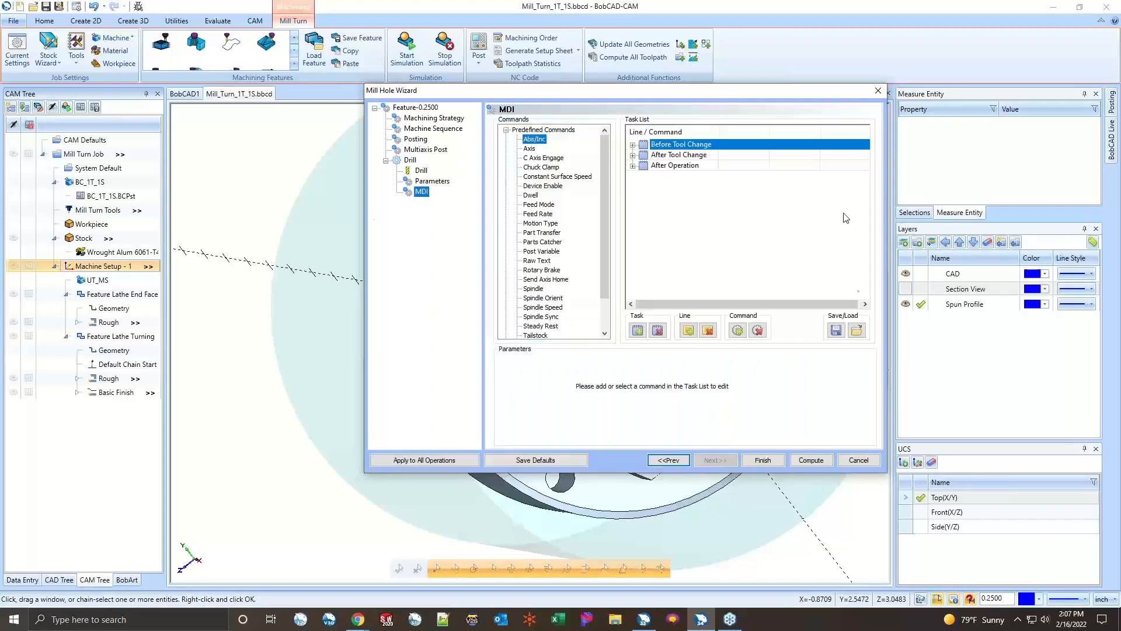
click(811, 461)
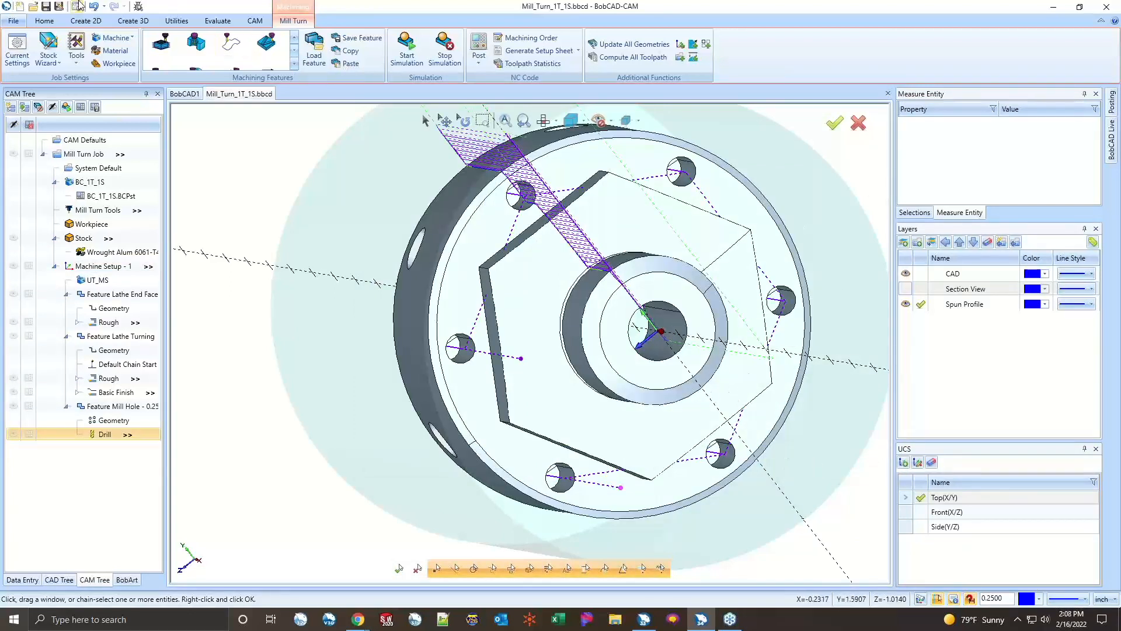
click(46, 11)
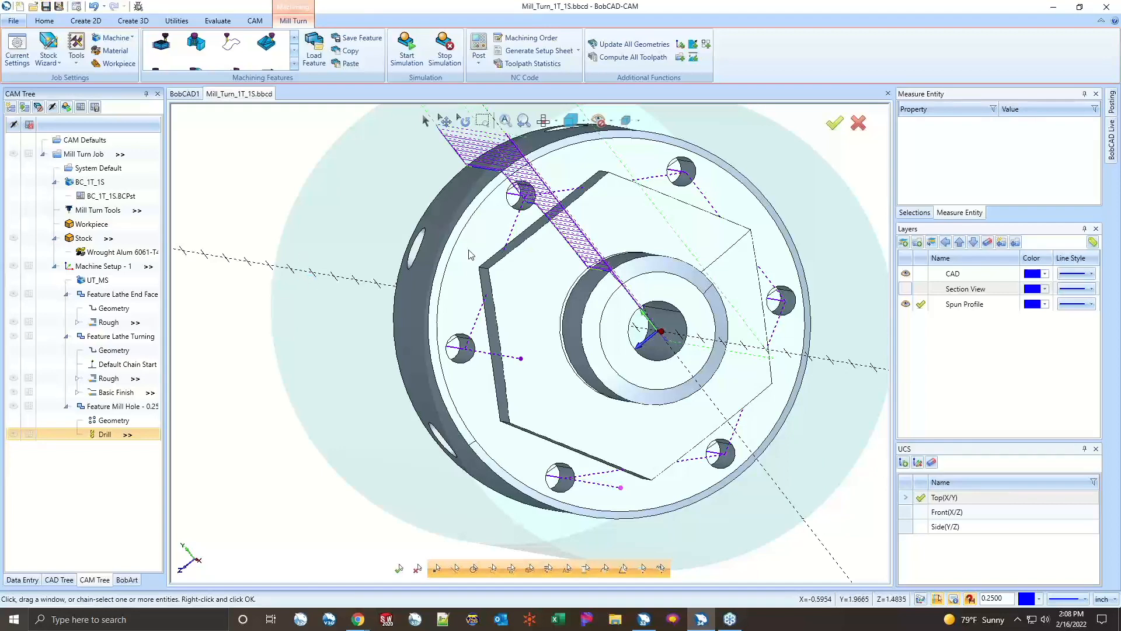
- Set the mill hole feature's rapid plane to 0.75 and recompute the drilling toolpath
middle_drag(557, 334, 566, 383)
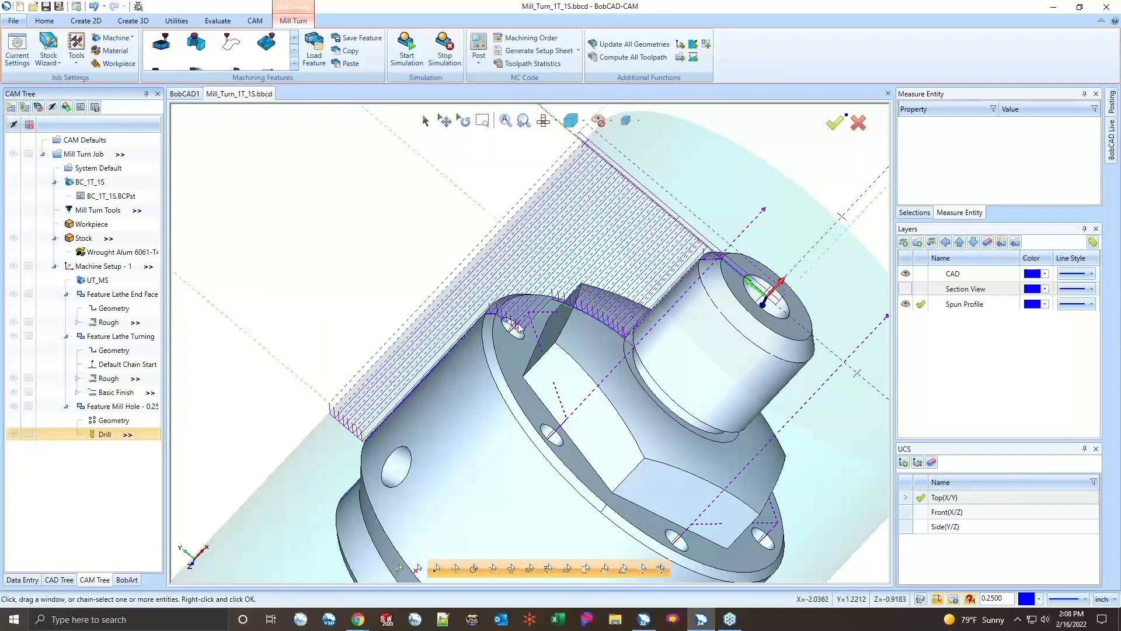
middle_drag(785, 353, 726, 414)
scroll(721, 380, down, 2)
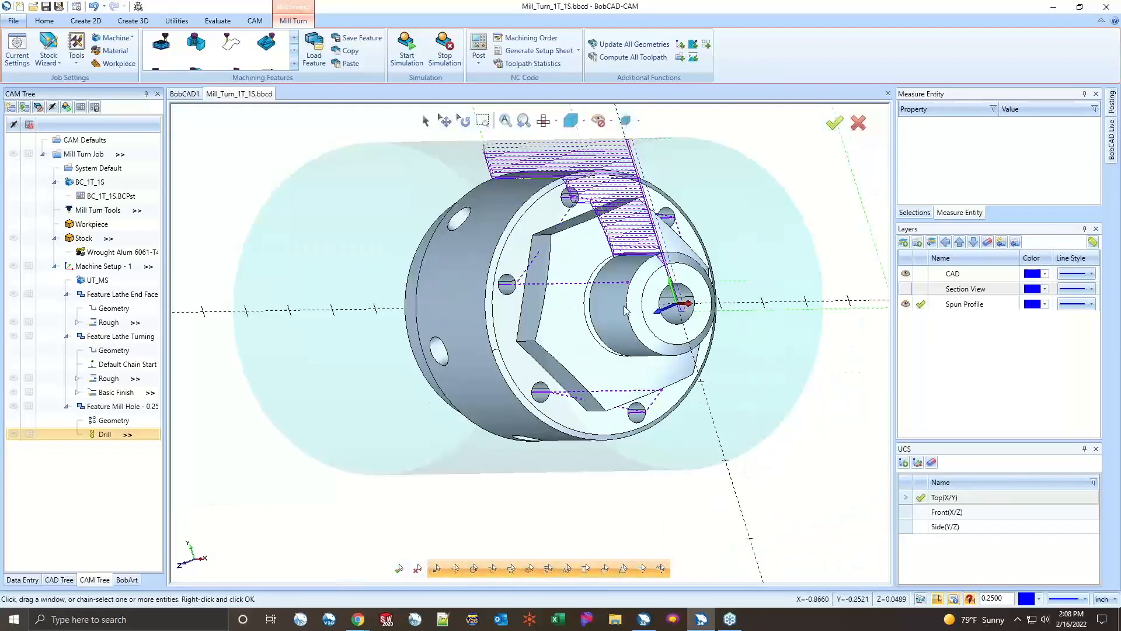
scroll(563, 225, up, 4)
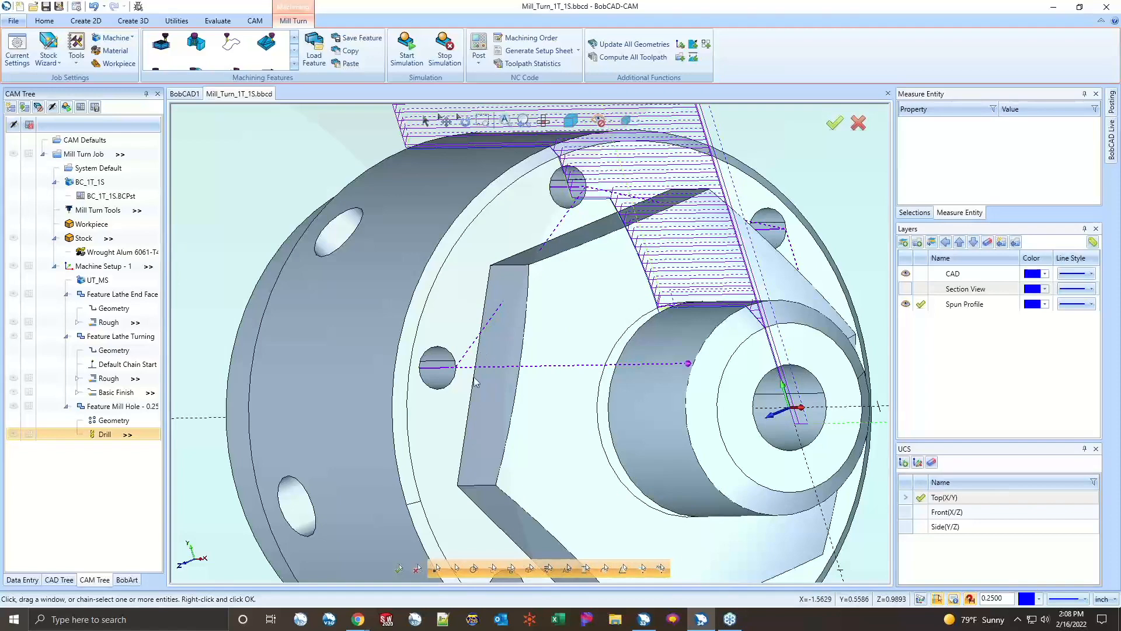
middle_drag(503, 315, 578, 328)
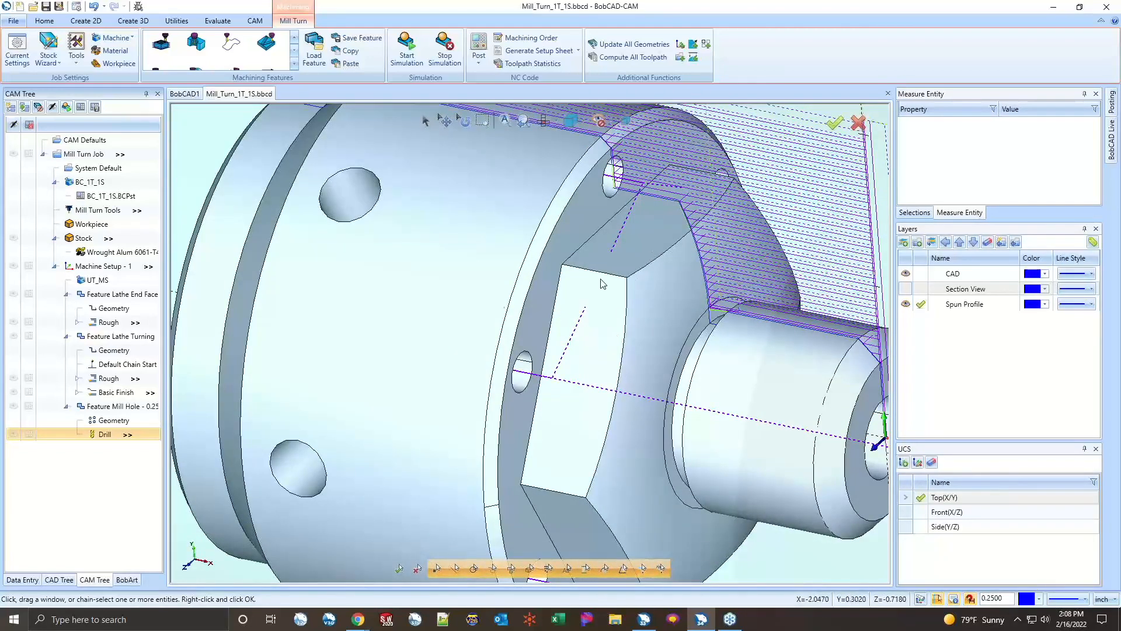
click(124, 407)
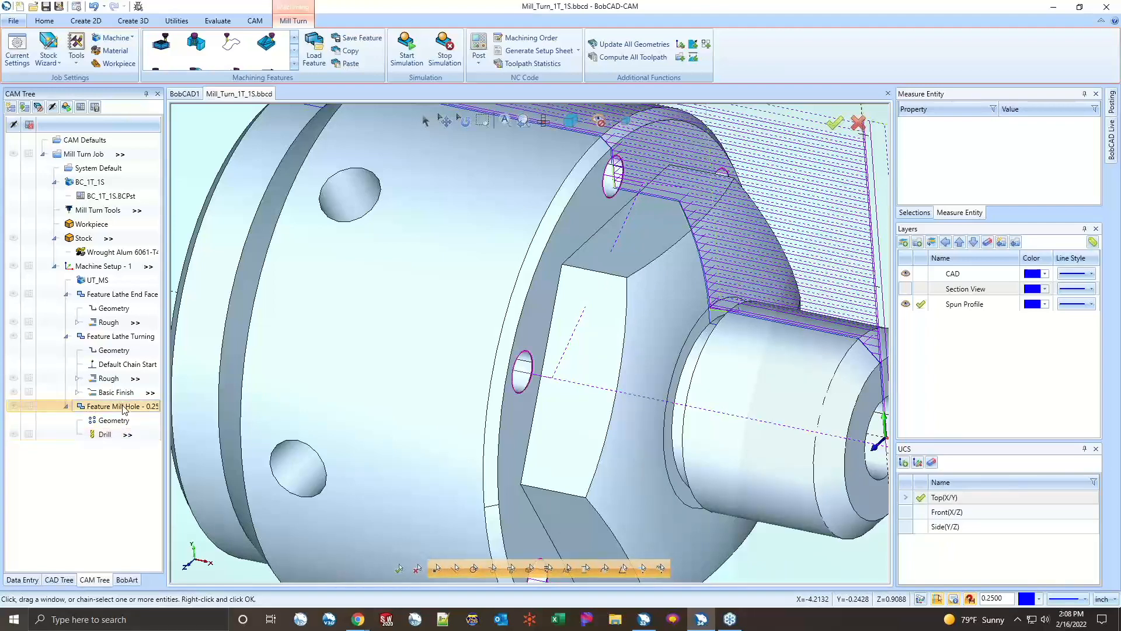
double_click(124, 407)
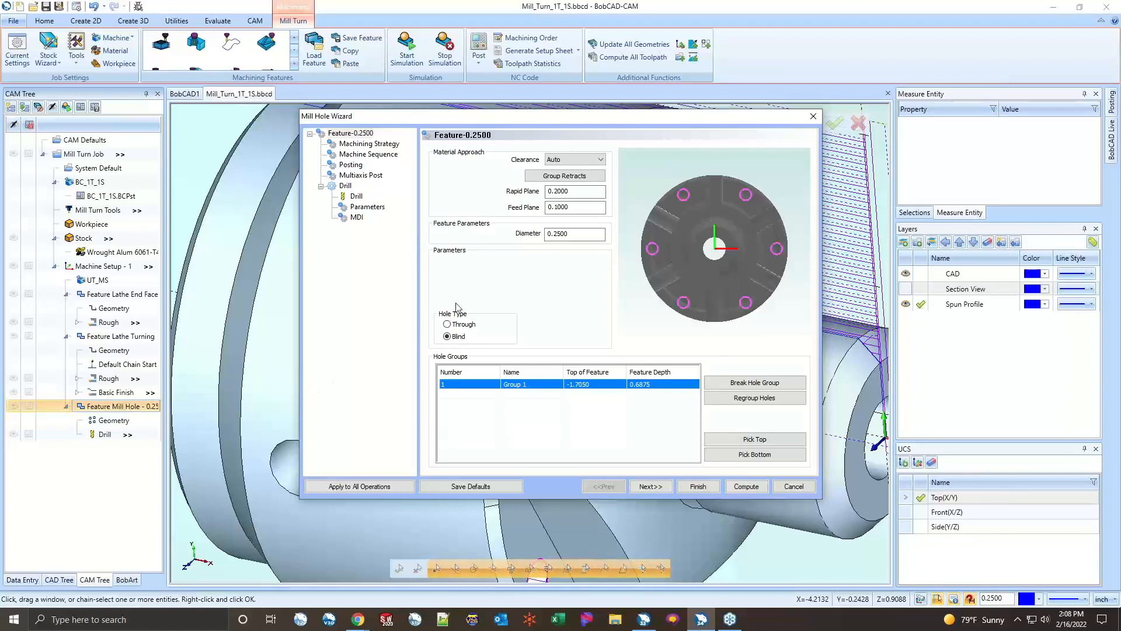
click(551, 192)
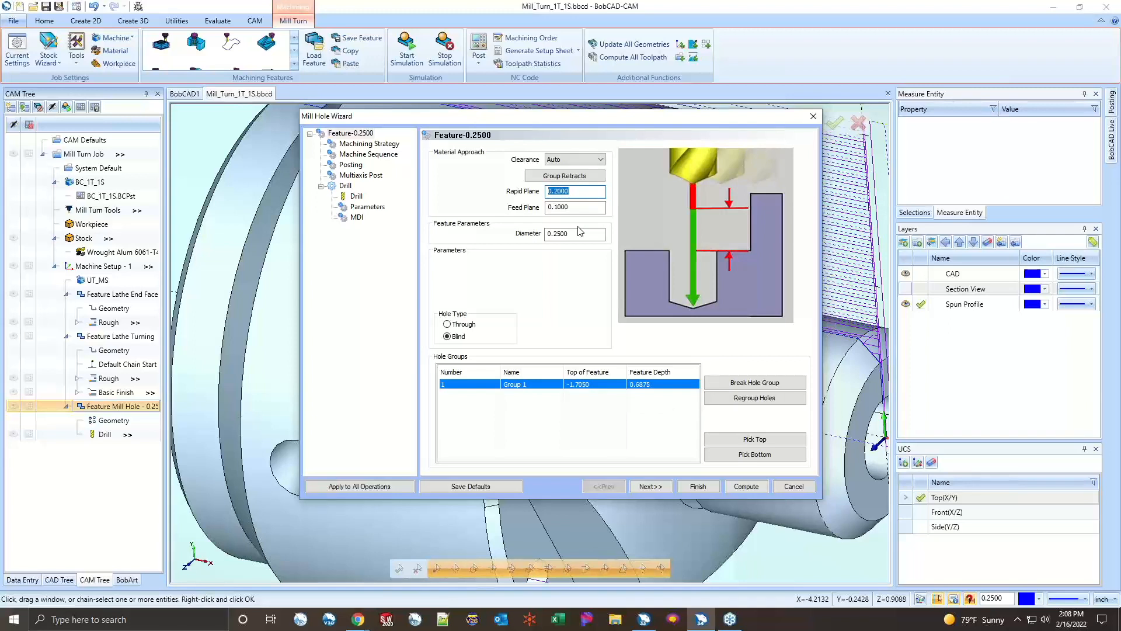
text(.75)
key(Tab)
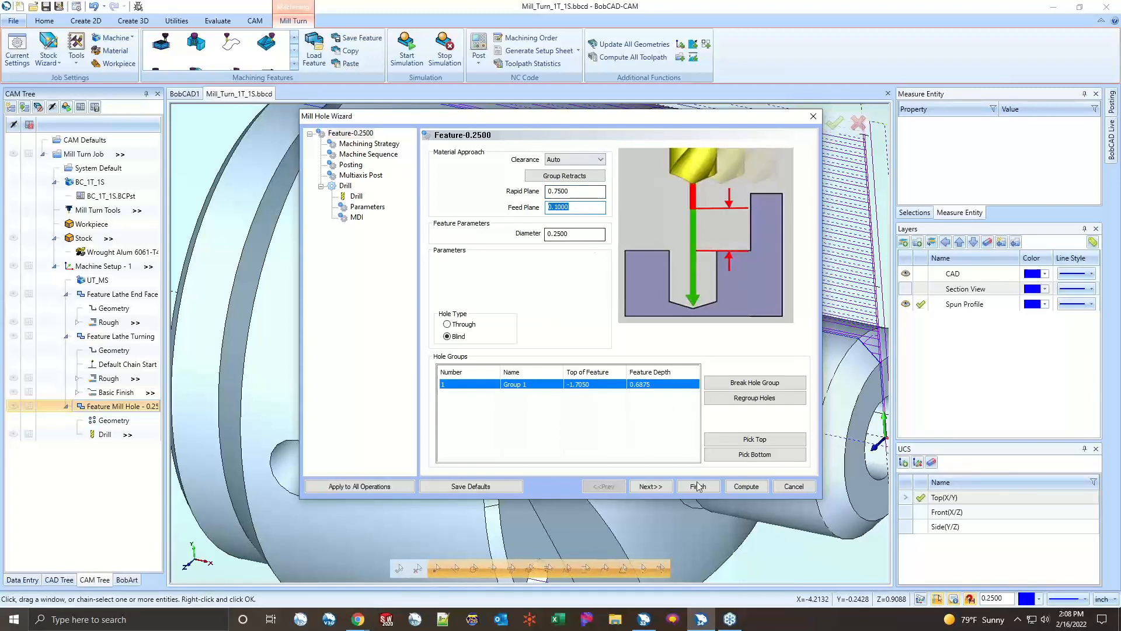
click(745, 486)
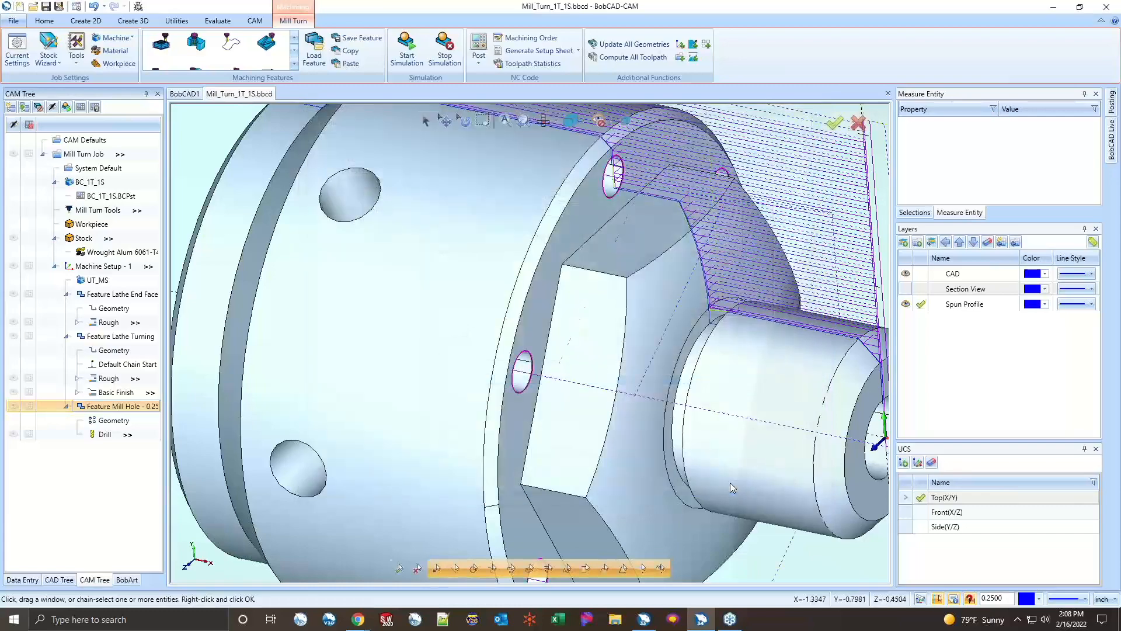
- Hide the toolpaths of all features in Machine Setup - 1
middle_drag(692, 400, 727, 429)
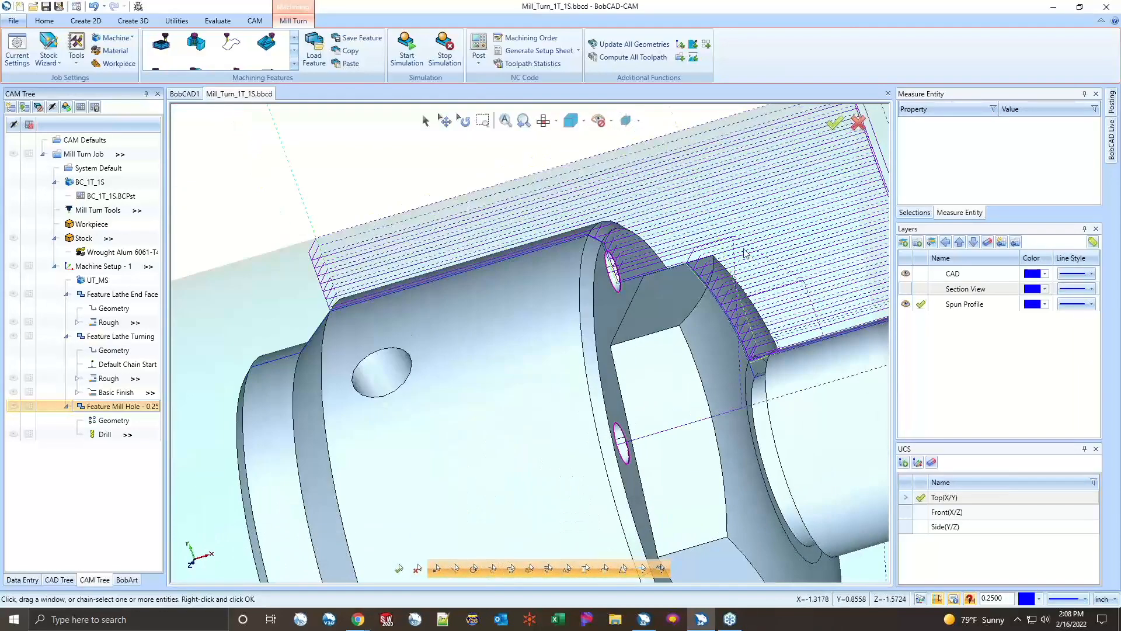
click(13, 266)
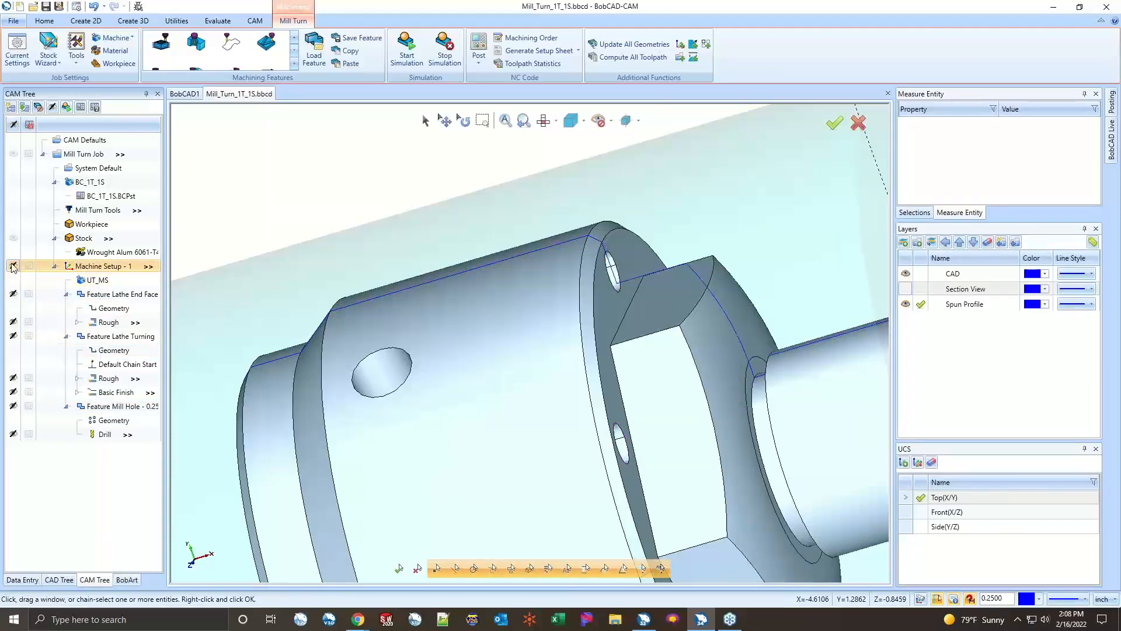
- Hide the stock and show only the toolpath of the mill hole feature for the six axial face holes
click(13, 266)
click(13, 266)
click(13, 240)
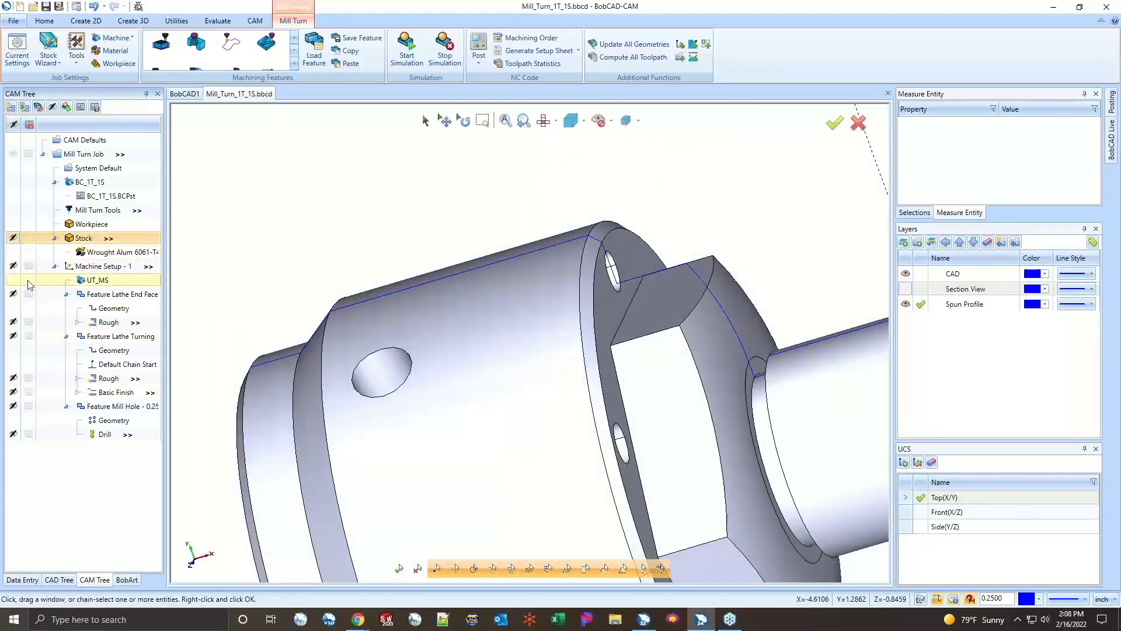
click(14, 408)
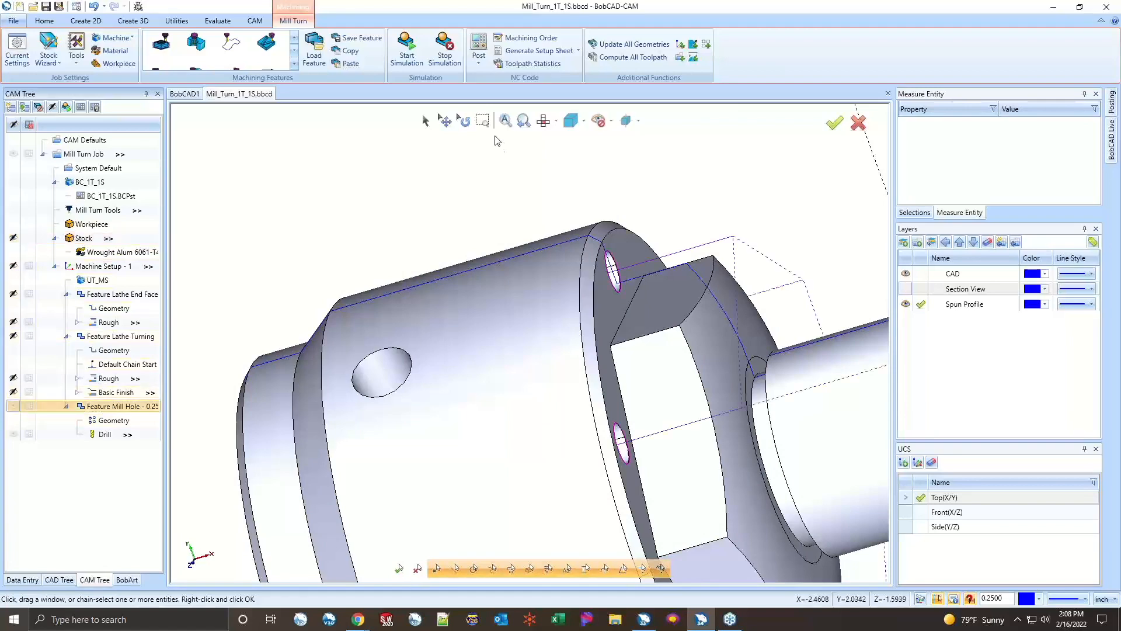
middle_drag(786, 279, 706, 403)
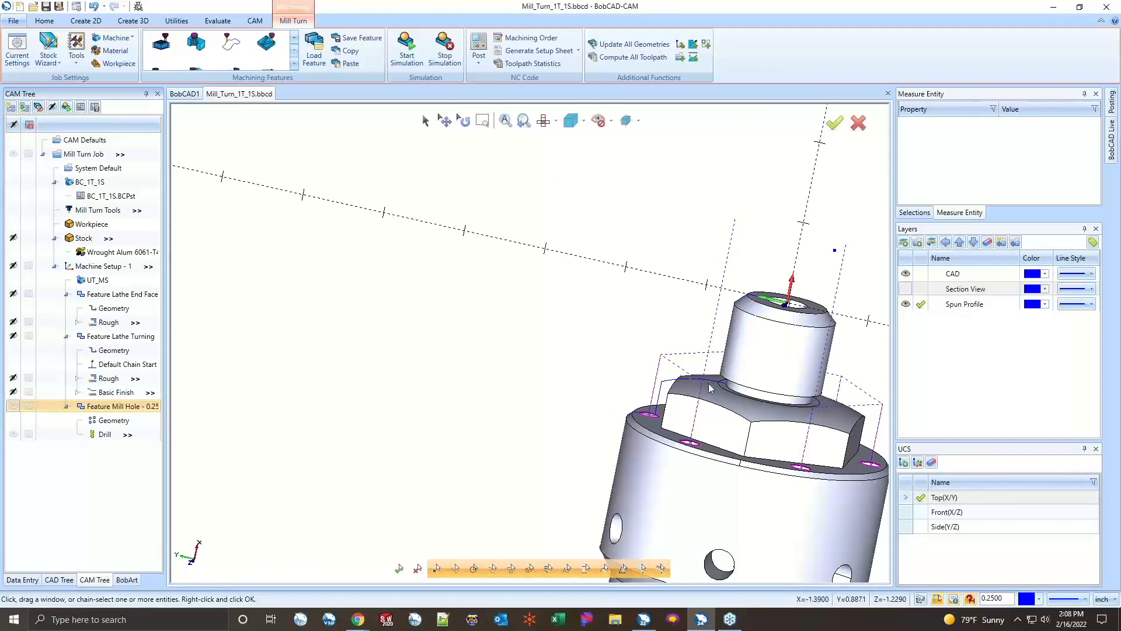
middle_drag(741, 213, 782, 331)
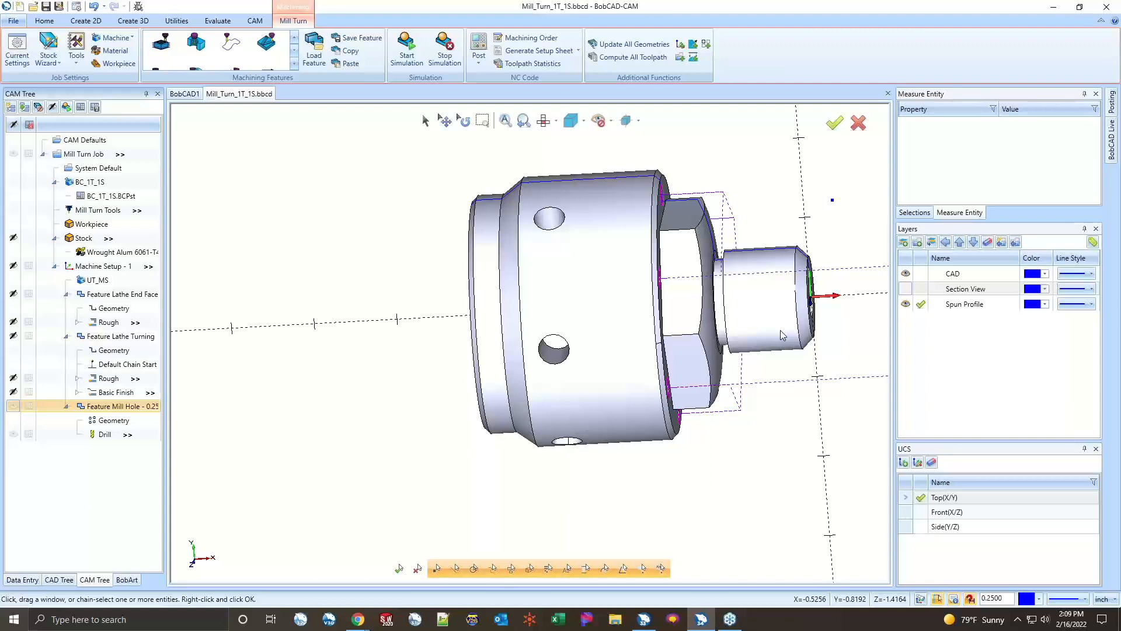
scroll(728, 241, down, 3)
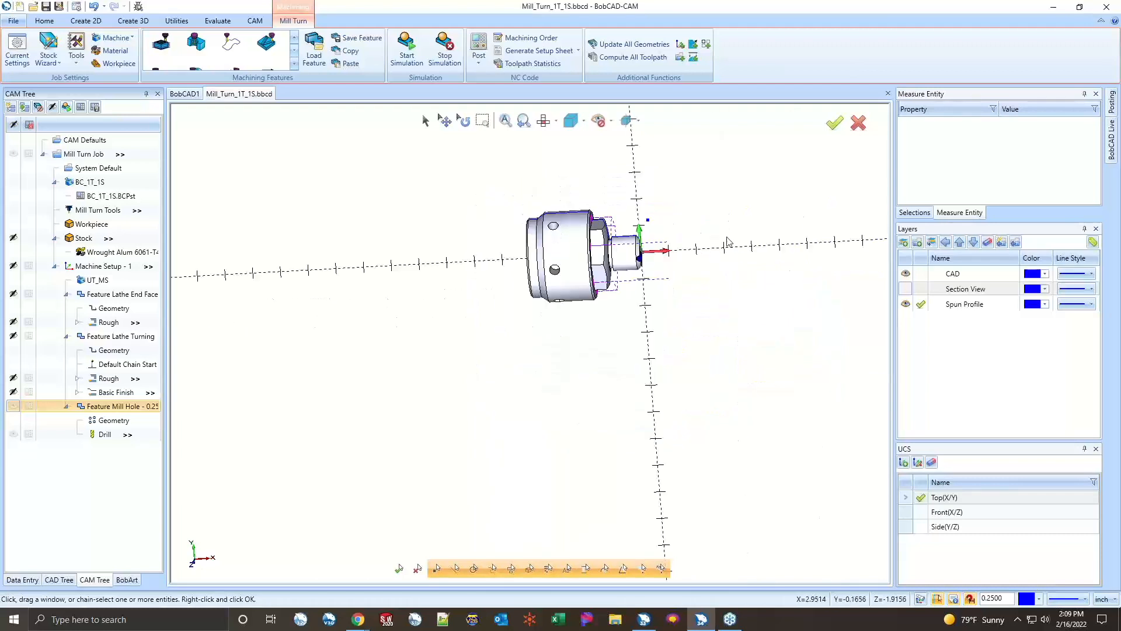
middle_drag(728, 242, 655, 295)
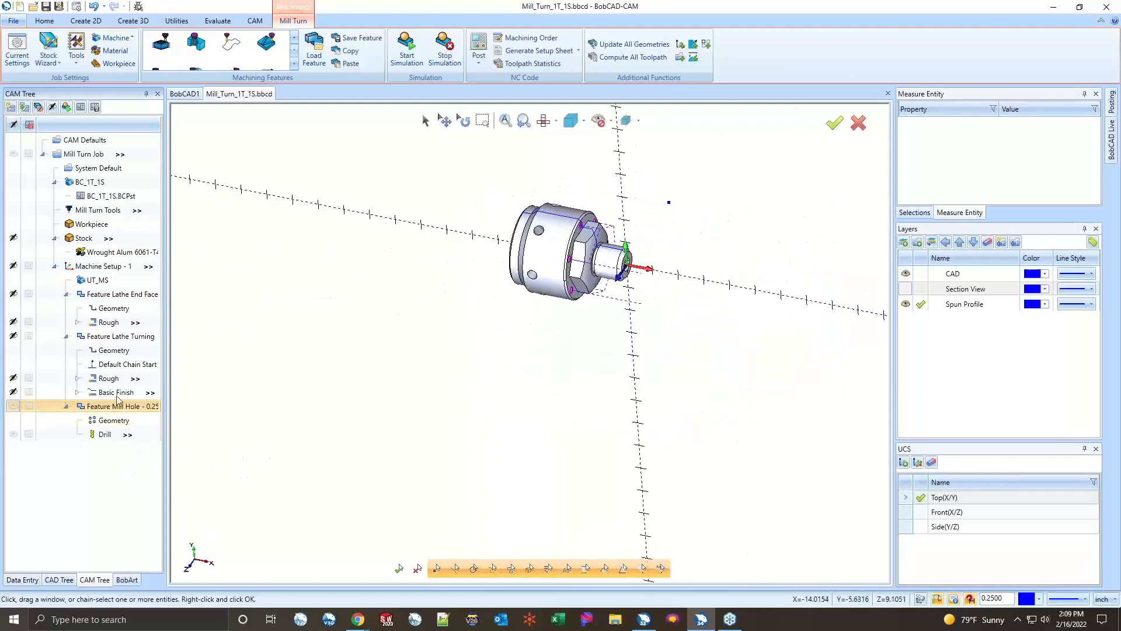
- Add a Mill Drill Hole feature to Machine Setup - 1 with hole type Cross Drill and the Z Axis as rotation axis
right_click(101, 267)
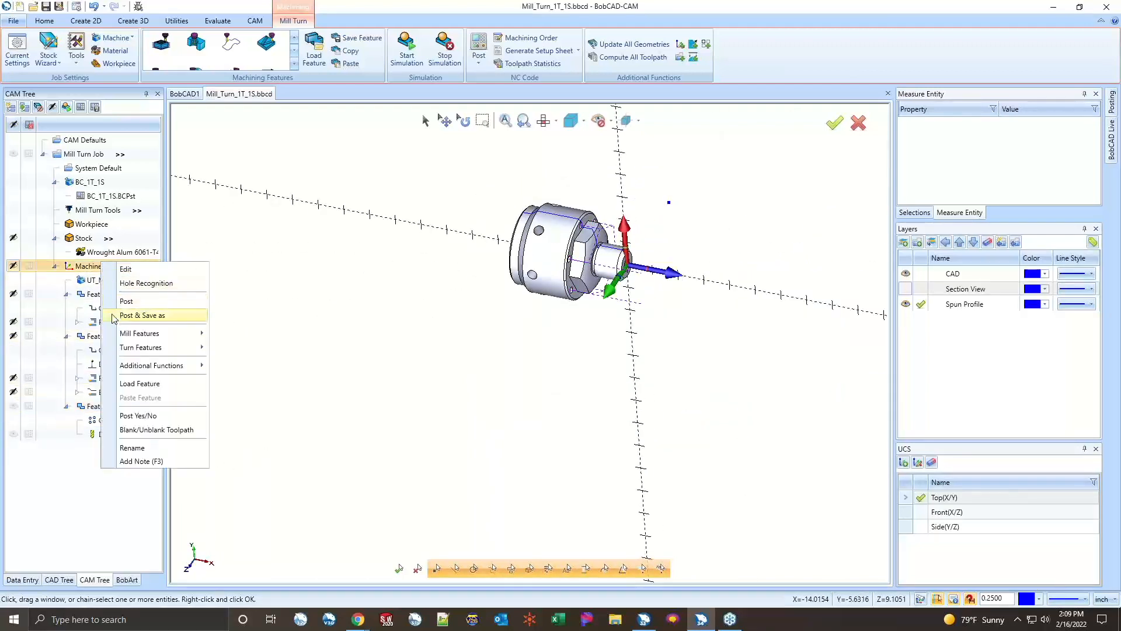
mouse_move(146, 342)
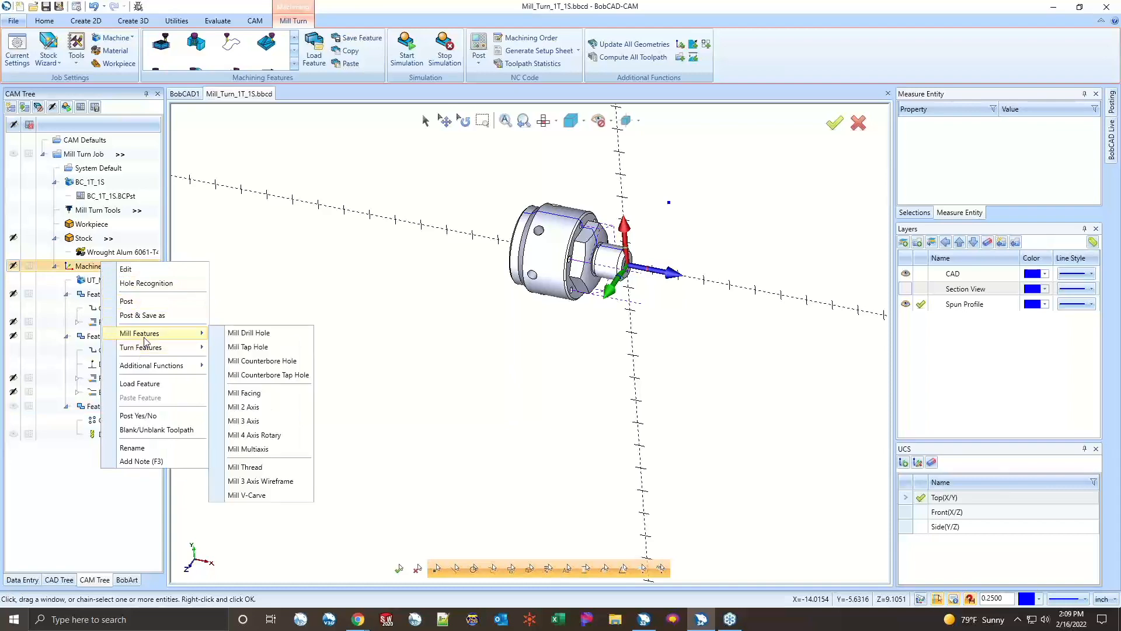
click(235, 337)
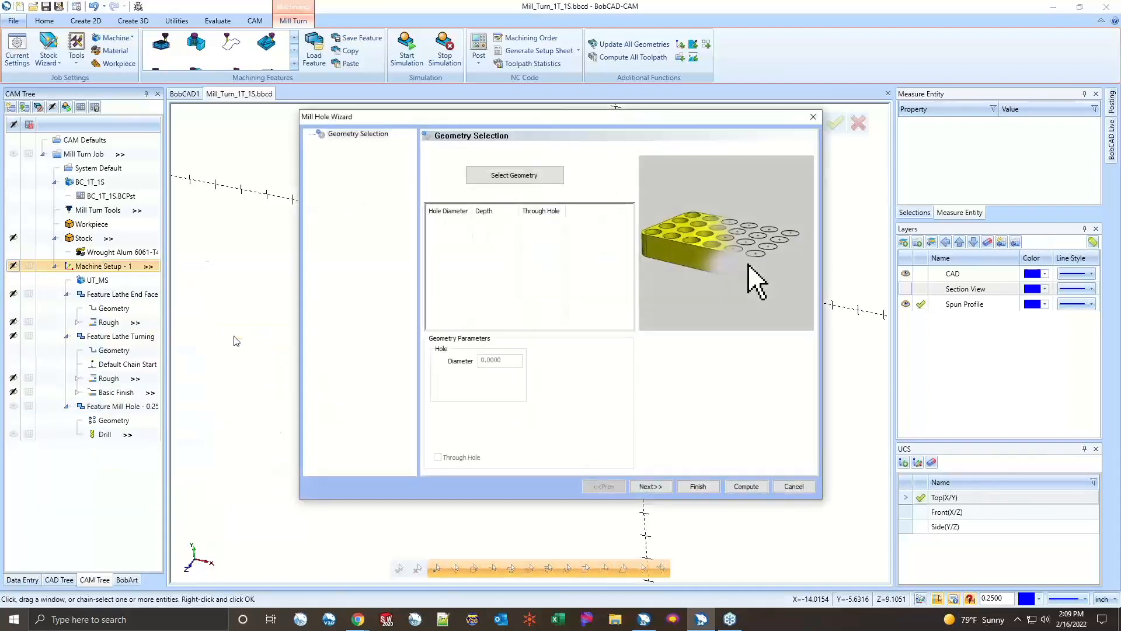
click(520, 177)
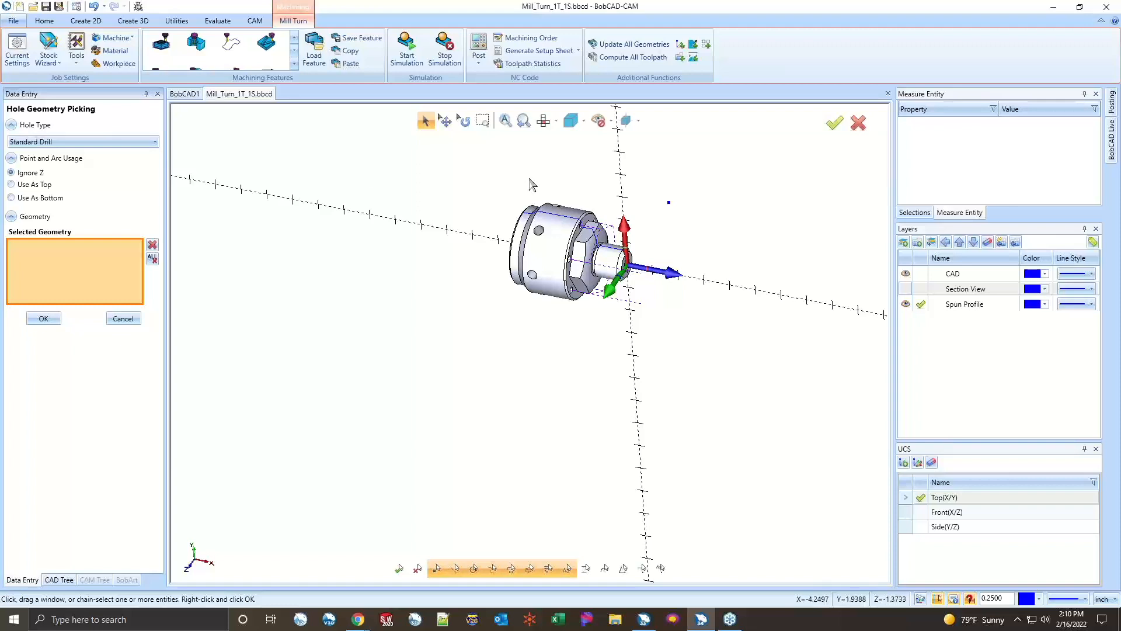
click(130, 141)
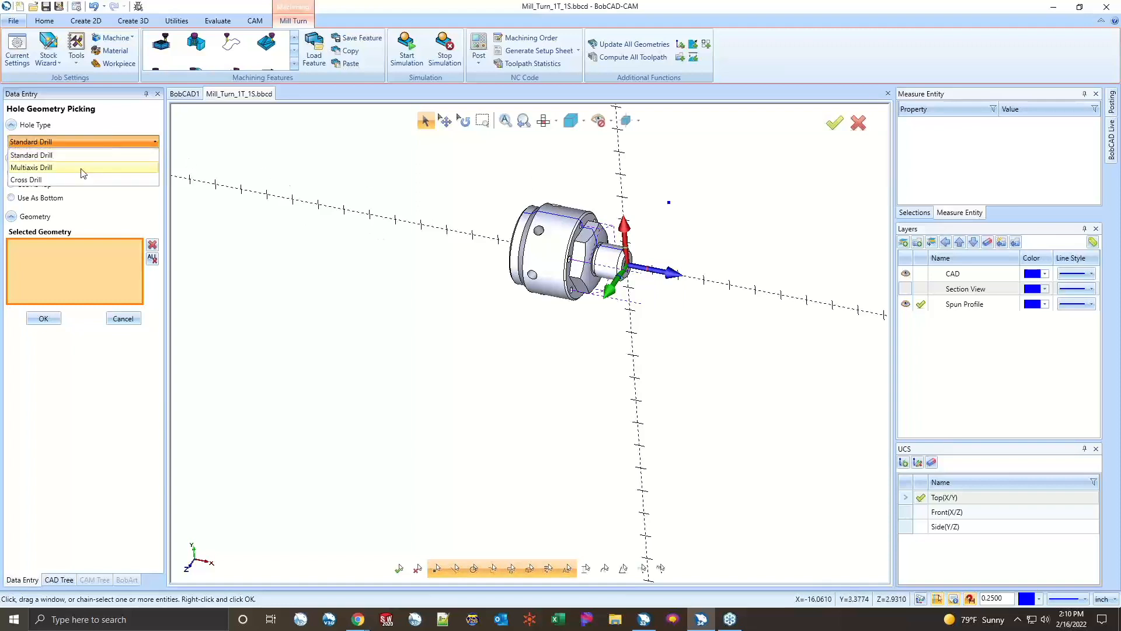
click(47, 181)
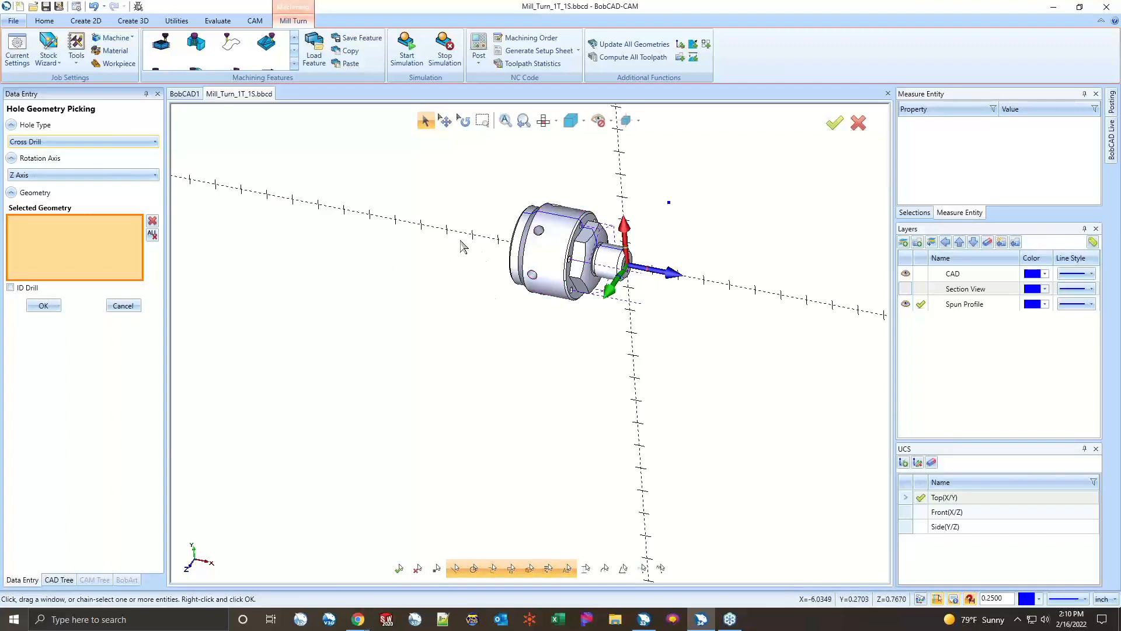
click(38, 175)
click(37, 176)
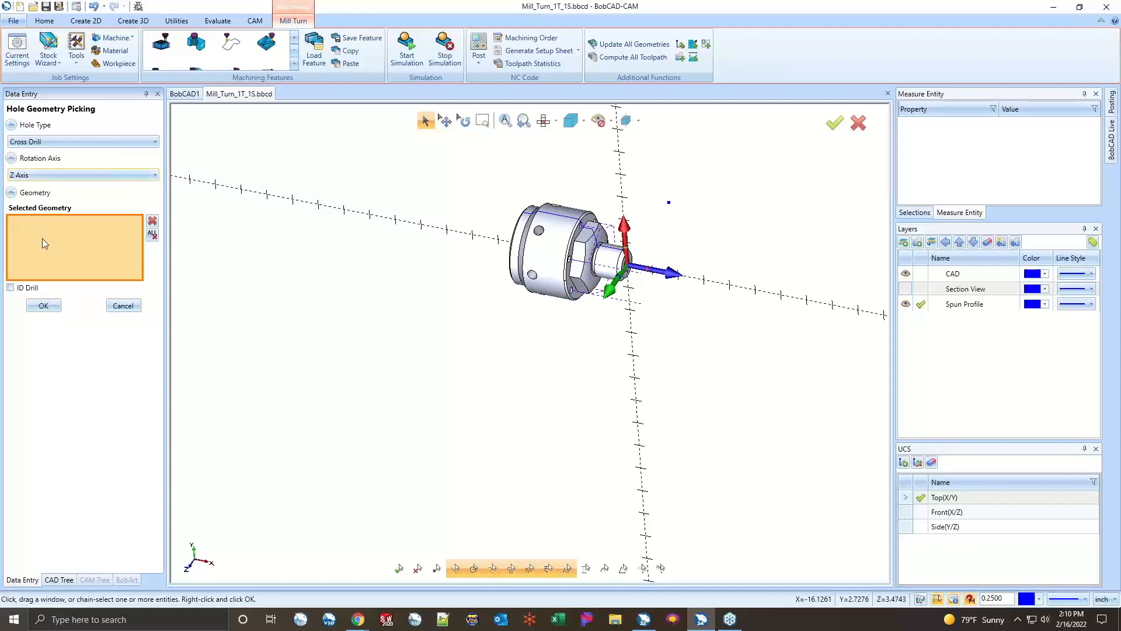
- Select the six radial hole faces around the large cylindrical body as the cross-drill geometry
click(557, 245)
scroll(557, 245, up, 5)
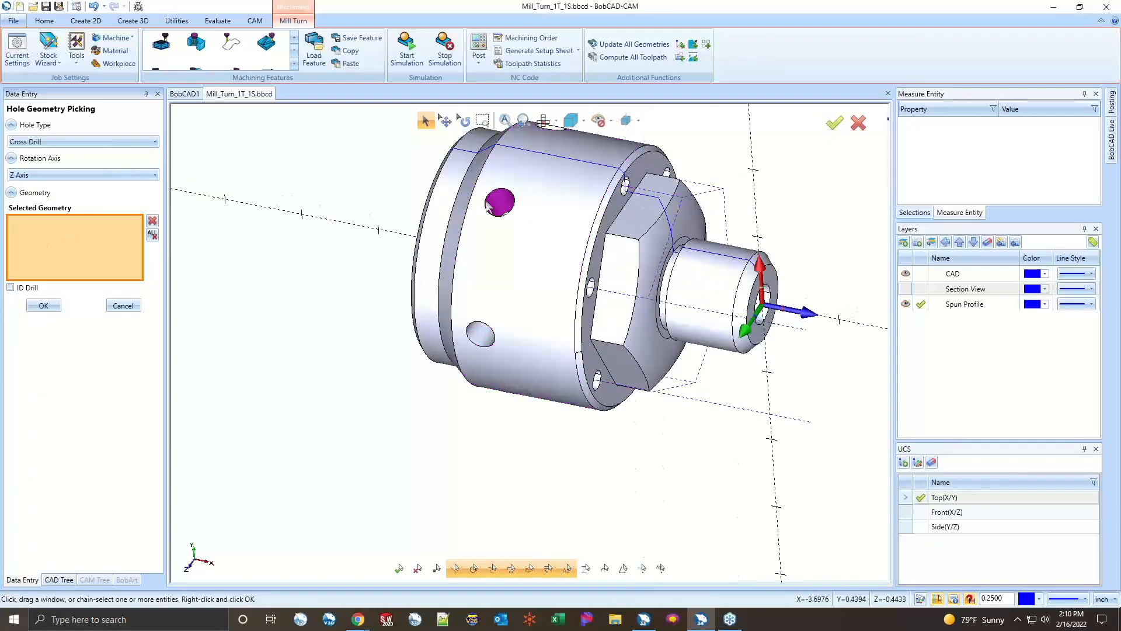
click(478, 333)
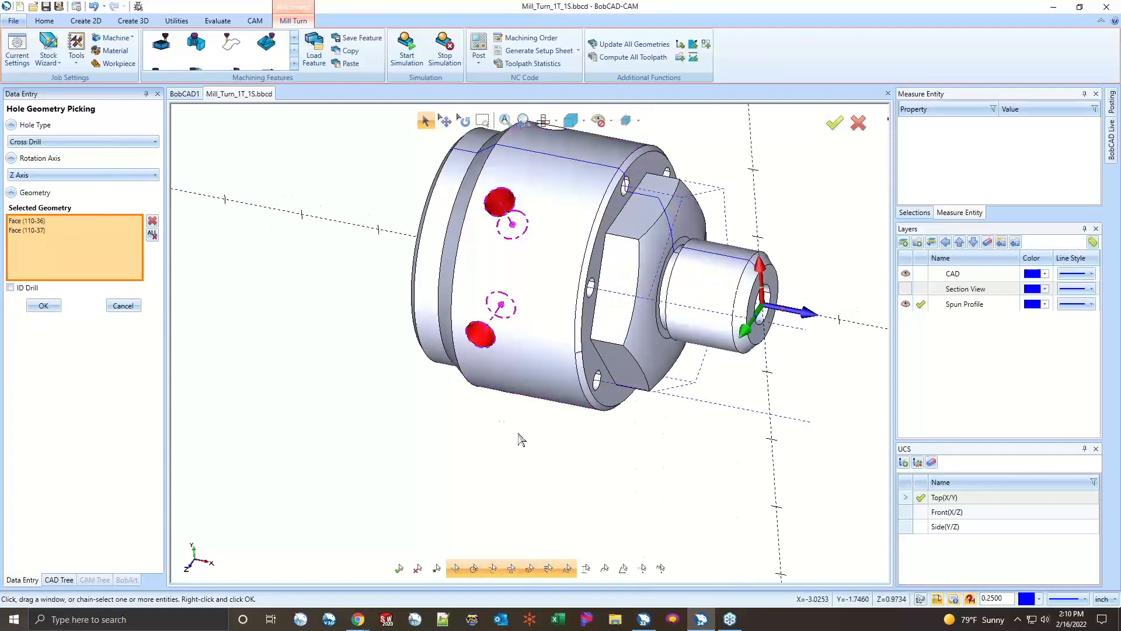
middle_drag(519, 438, 503, 297)
click(478, 271)
middle_drag(695, 397, 599, 334)
scroll(622, 325, down, 4)
scroll(855, 377, up, 3)
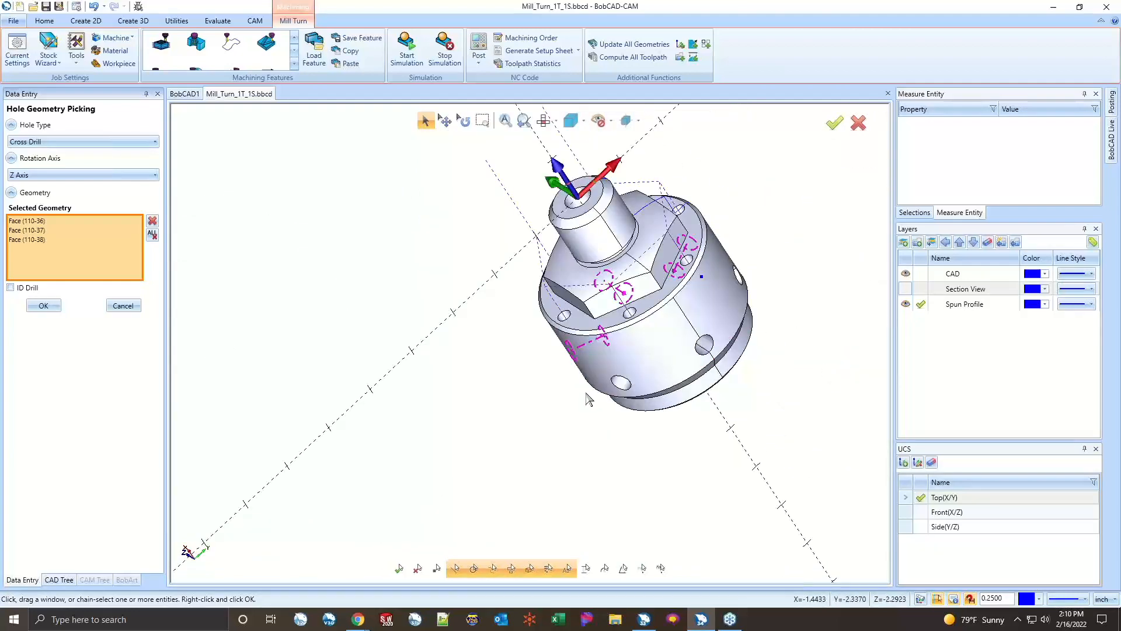
click(622, 383)
click(703, 348)
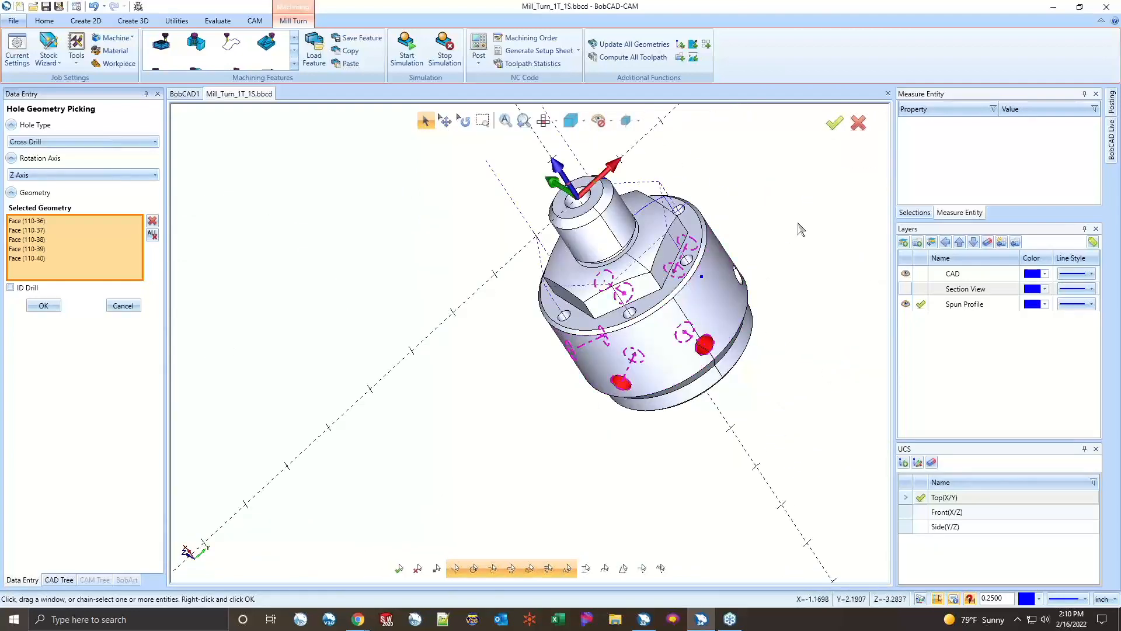
middle_drag(702, 348, 713, 341)
scroll(680, 310, up, 2)
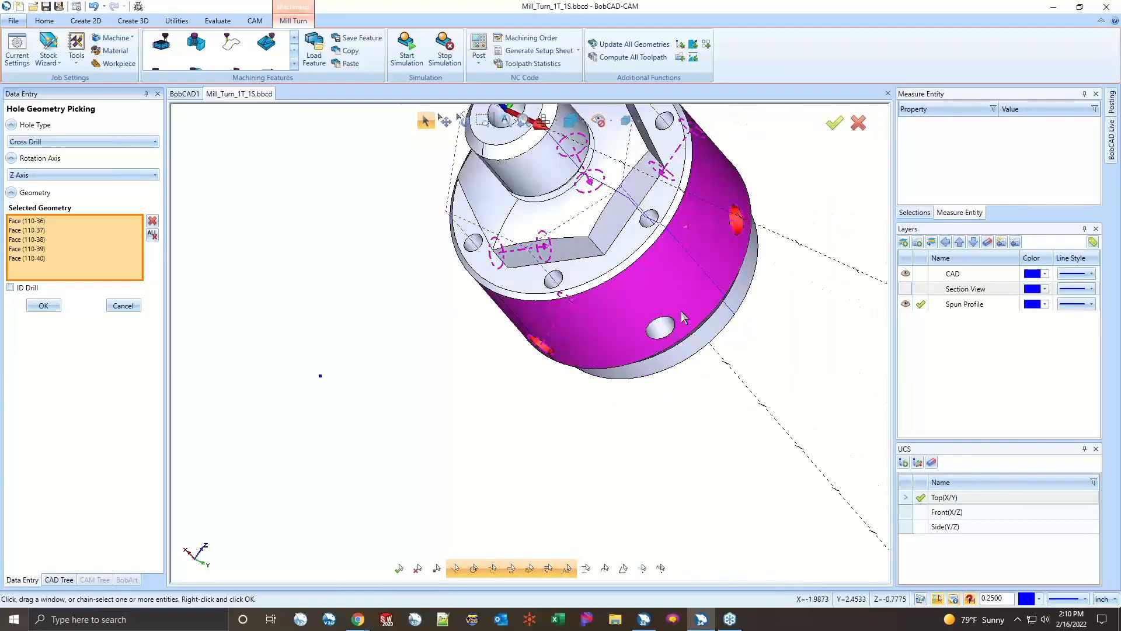
click(661, 326)
middle_drag(426, 388, 552, 427)
scroll(553, 428, down, 5)
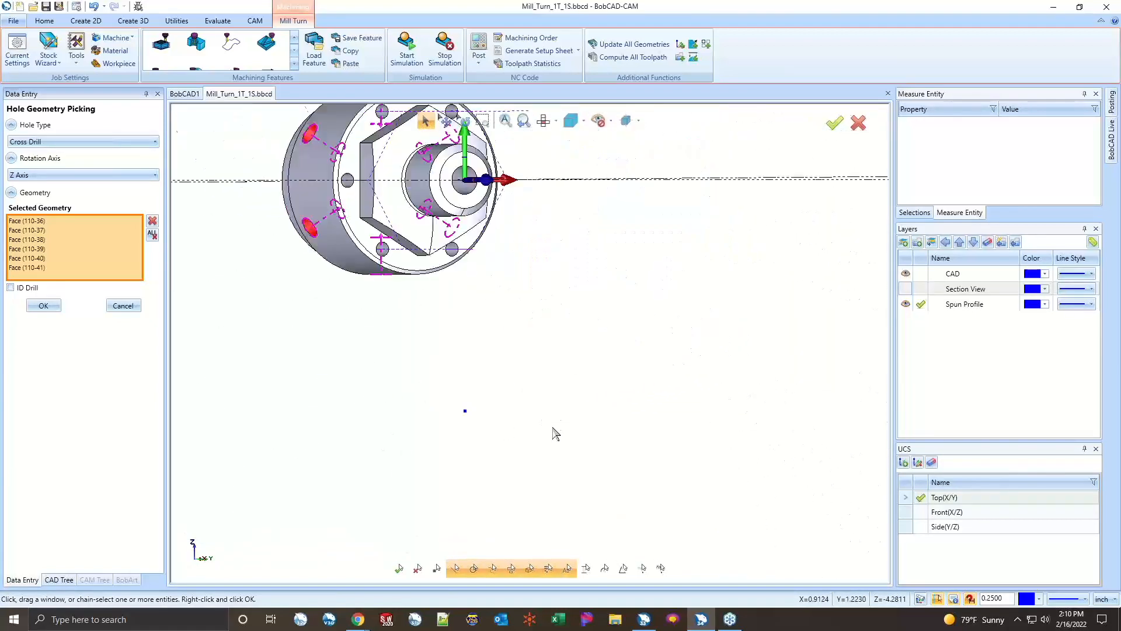
- Preview how the ID Drill option affects the drilling direction of the radial holes, and leave it switched off
middle_drag(467, 190, 429, 260)
scroll(443, 251, up, 10)
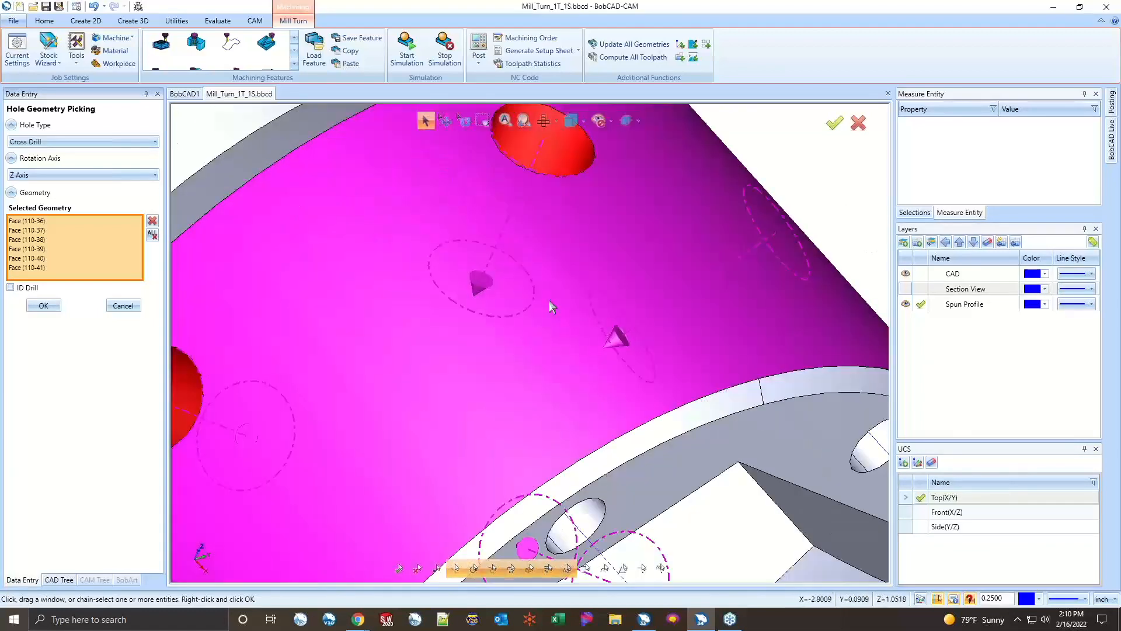
scroll(552, 307, down, 5)
middle_drag(792, 311, 790, 274)
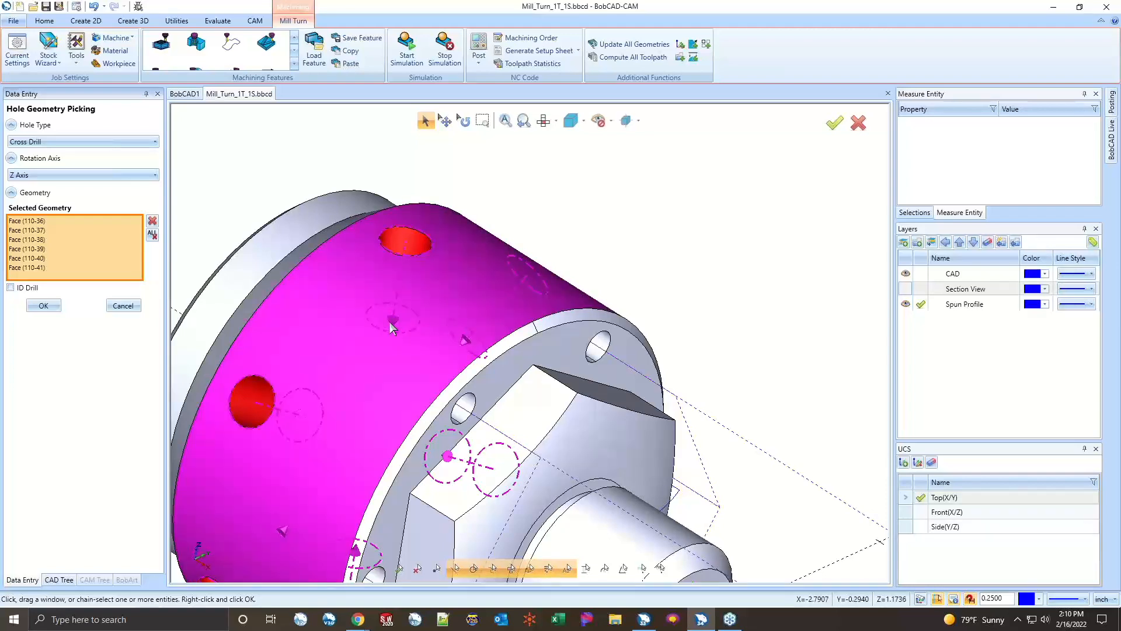
click(12, 288)
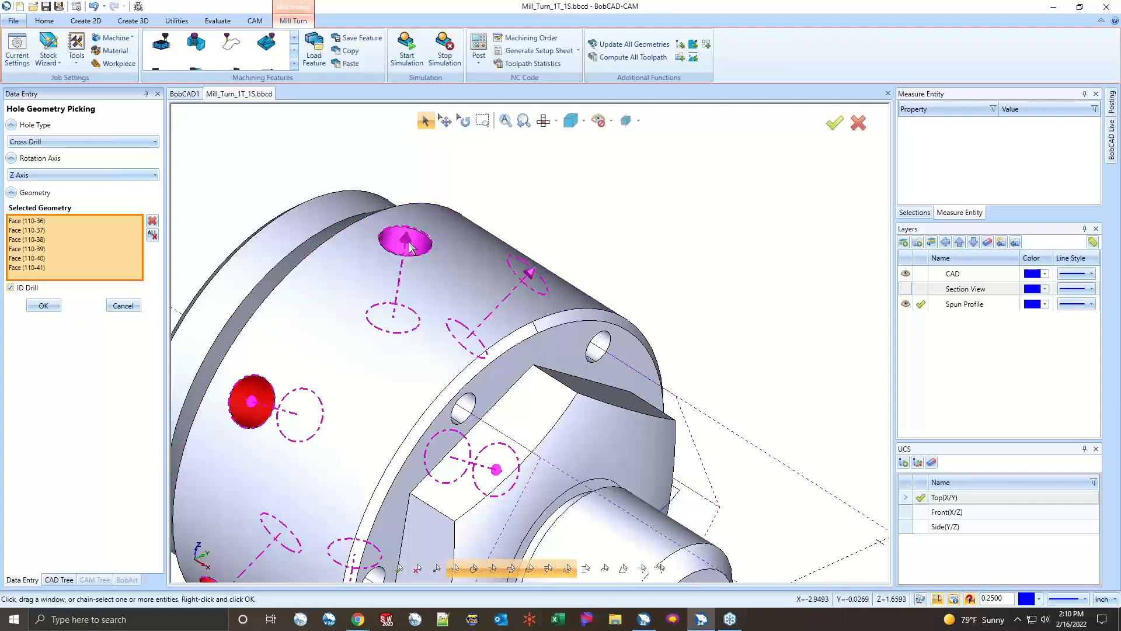
click(11, 288)
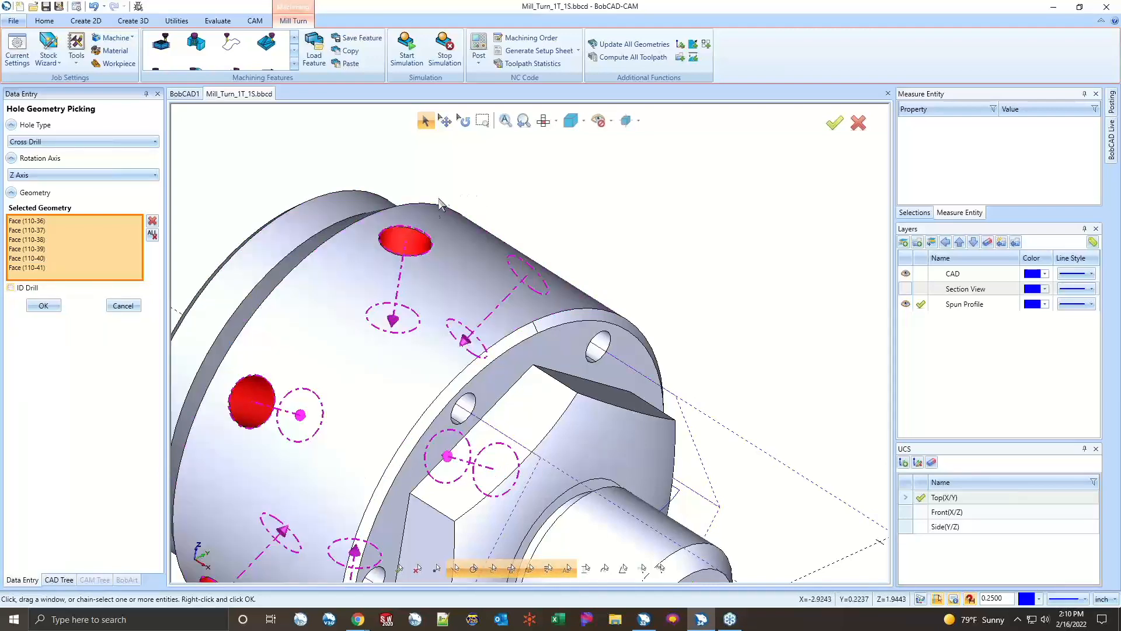
- Accept the selected radial holes, set the feature's hole type to Blind and preview hole Group 1
click(44, 304)
click(501, 361)
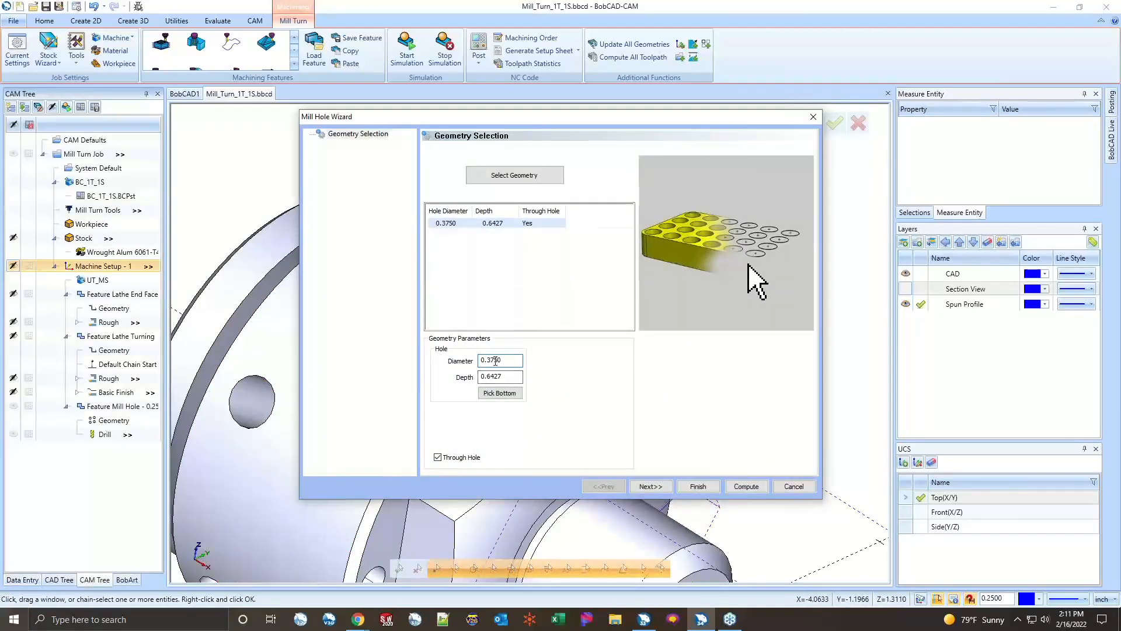
click(501, 376)
click(647, 486)
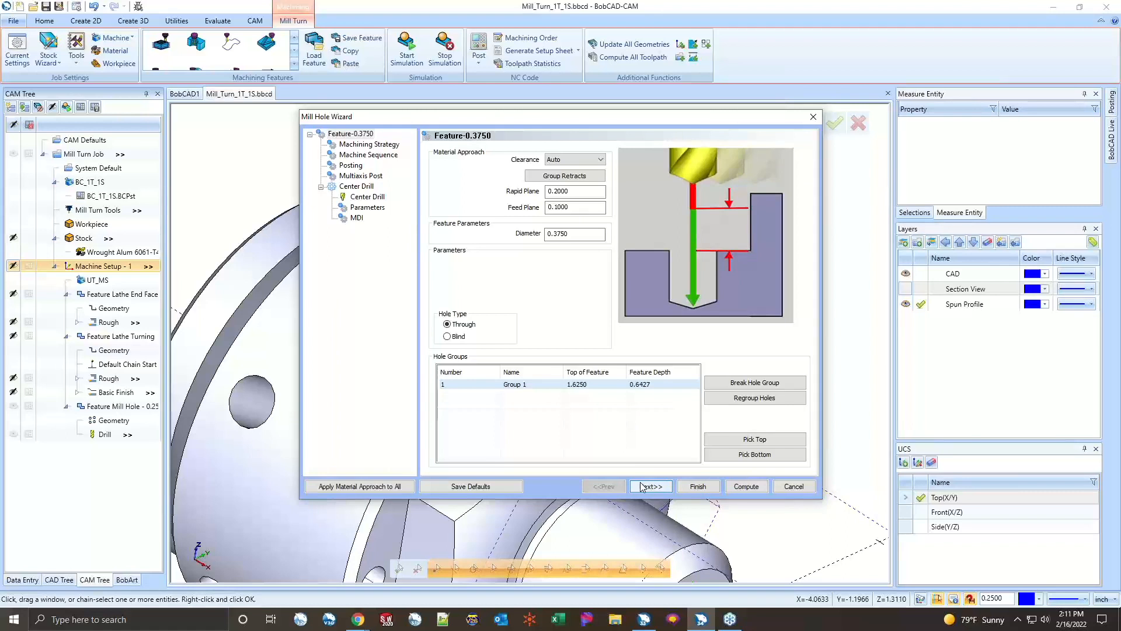
click(458, 337)
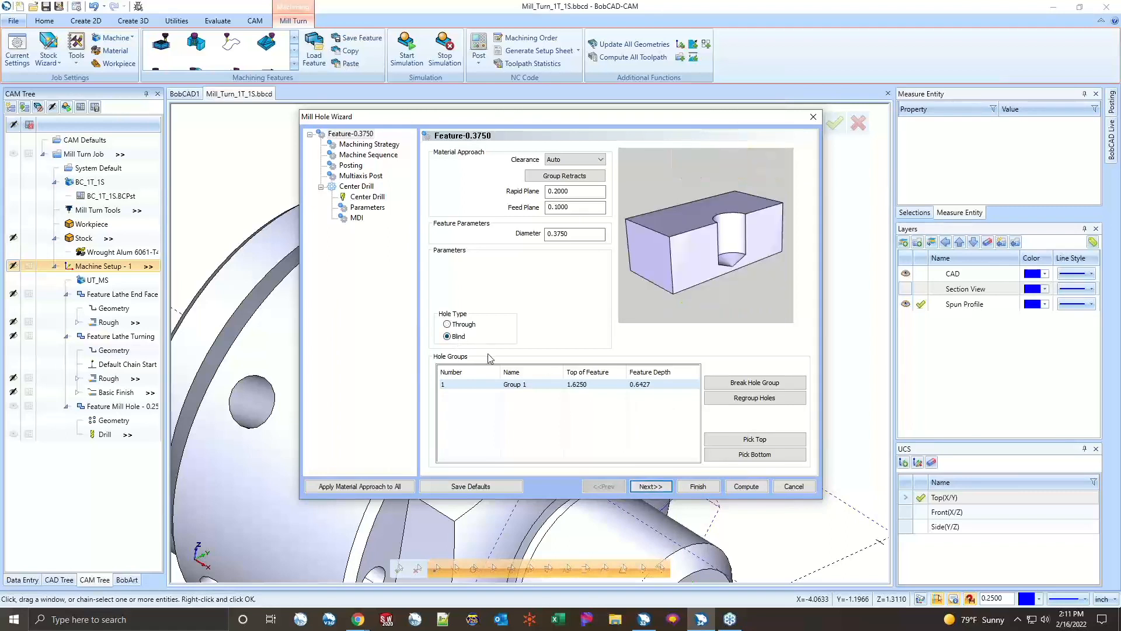
click(499, 384)
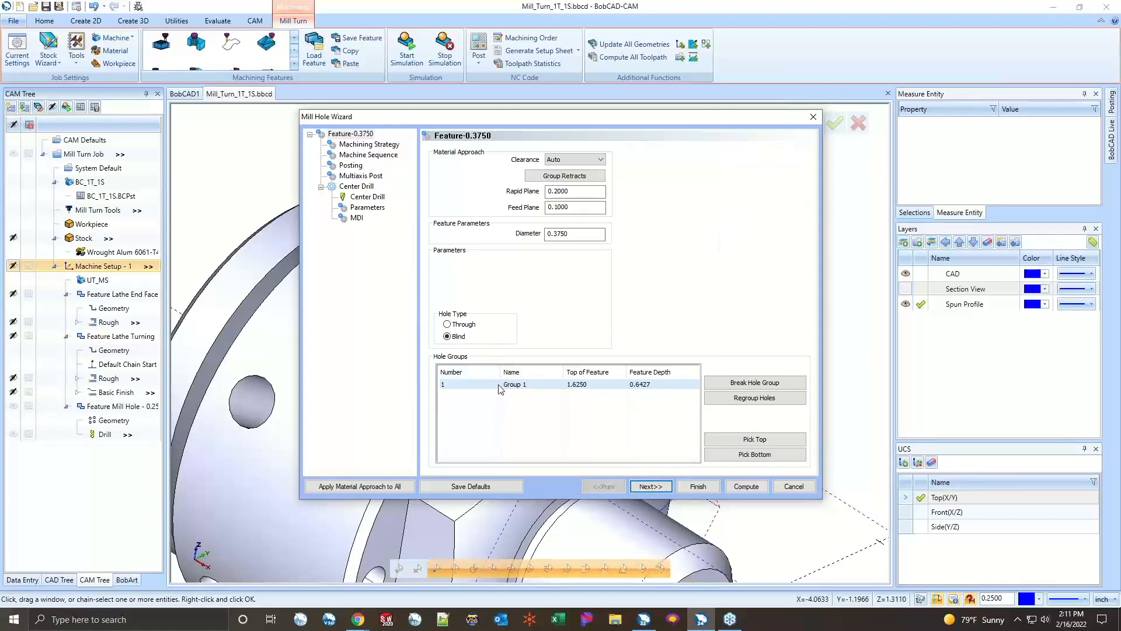
mouse_move(669, 225)
middle_down()
mouse_move(714, 246)
mouse_move(679, 194)
mouse_move(673, 214)
middle_up()
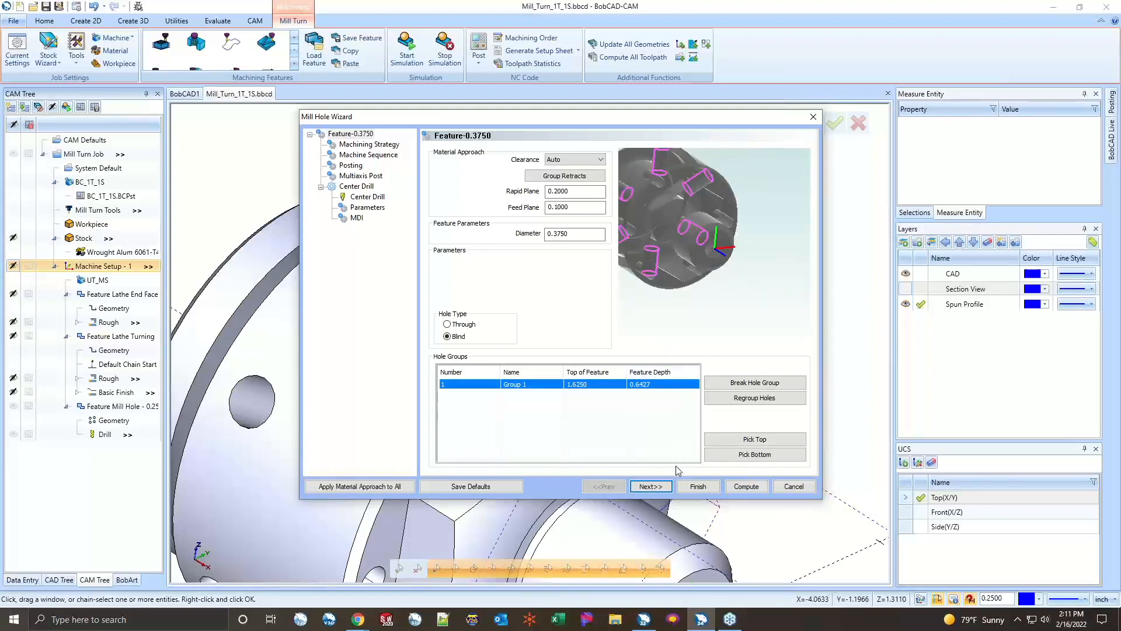
- Apply the Hole machining strategy and remove the Center Drill operation, leaving only Drill
click(669, 486)
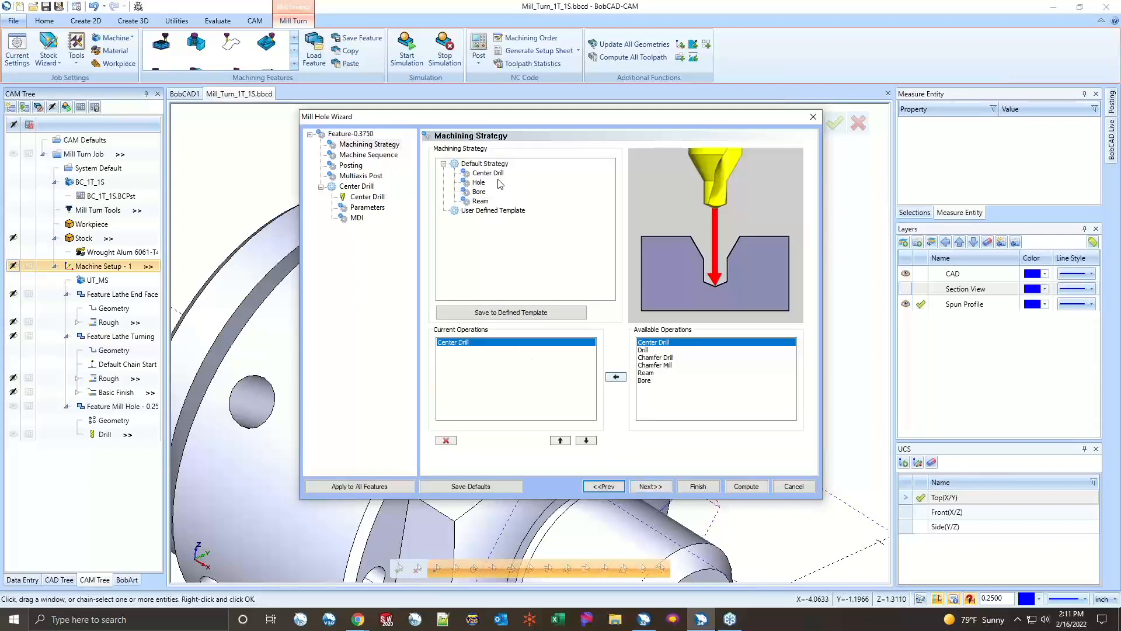
click(478, 184)
click(446, 441)
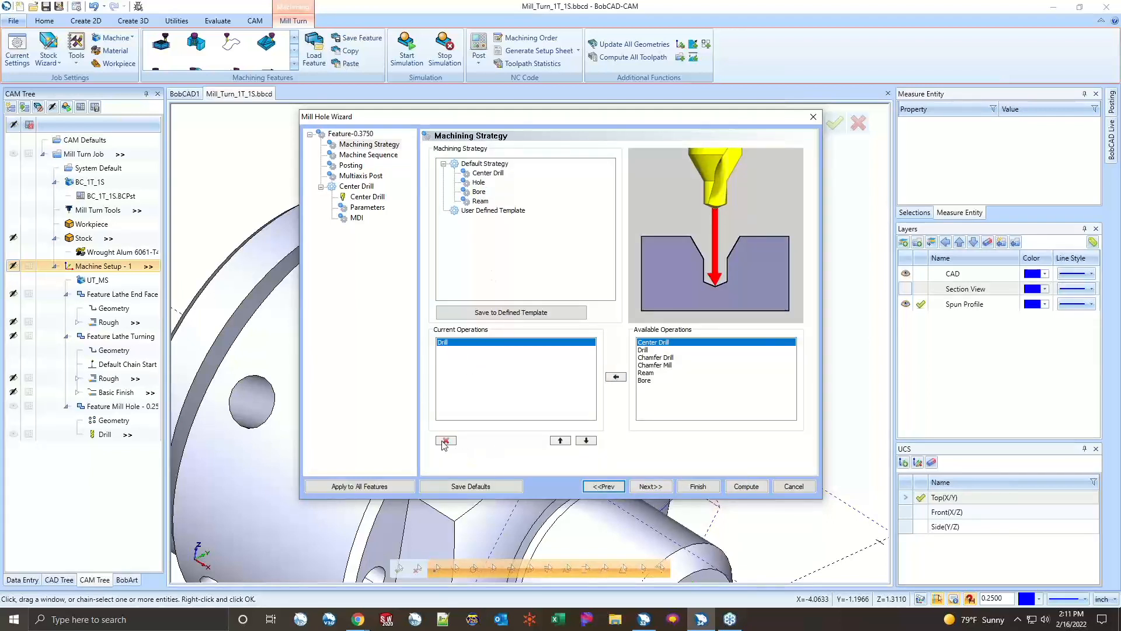
click(651, 487)
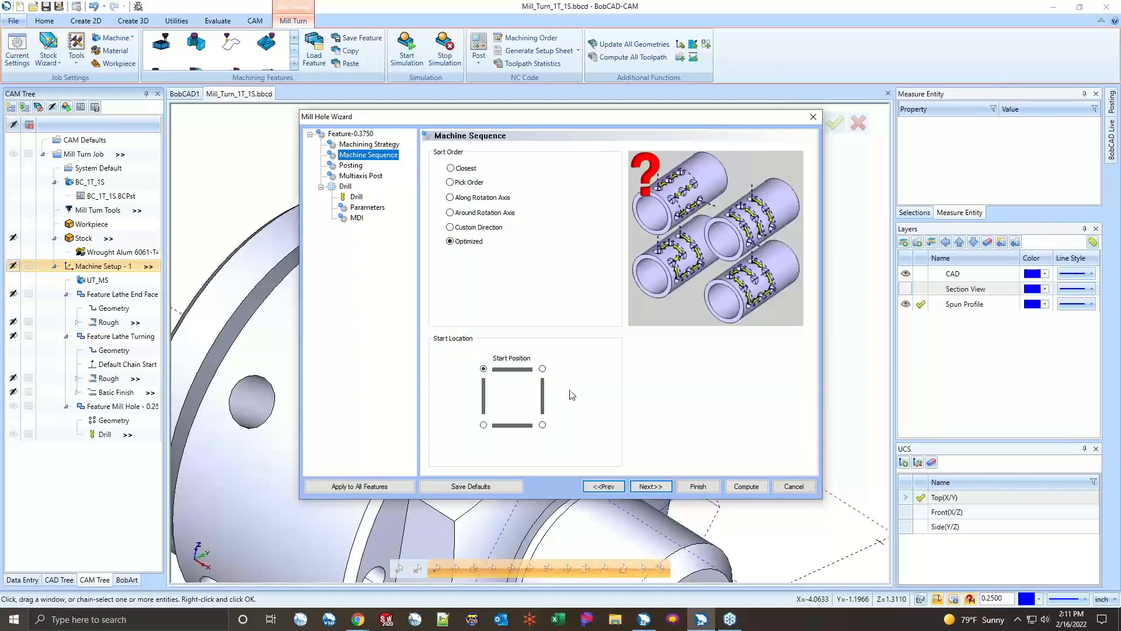
- Review the posting and drill tool settings, keep the Single Depth cycle and compute the toolpath for the six radial holes
click(650, 487)
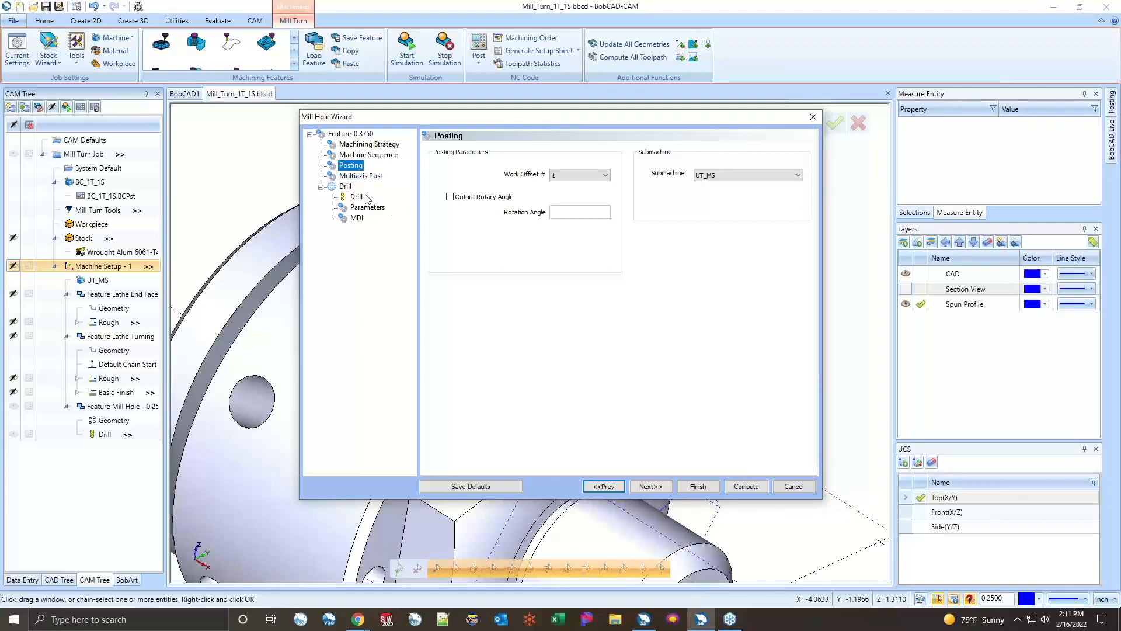
click(356, 197)
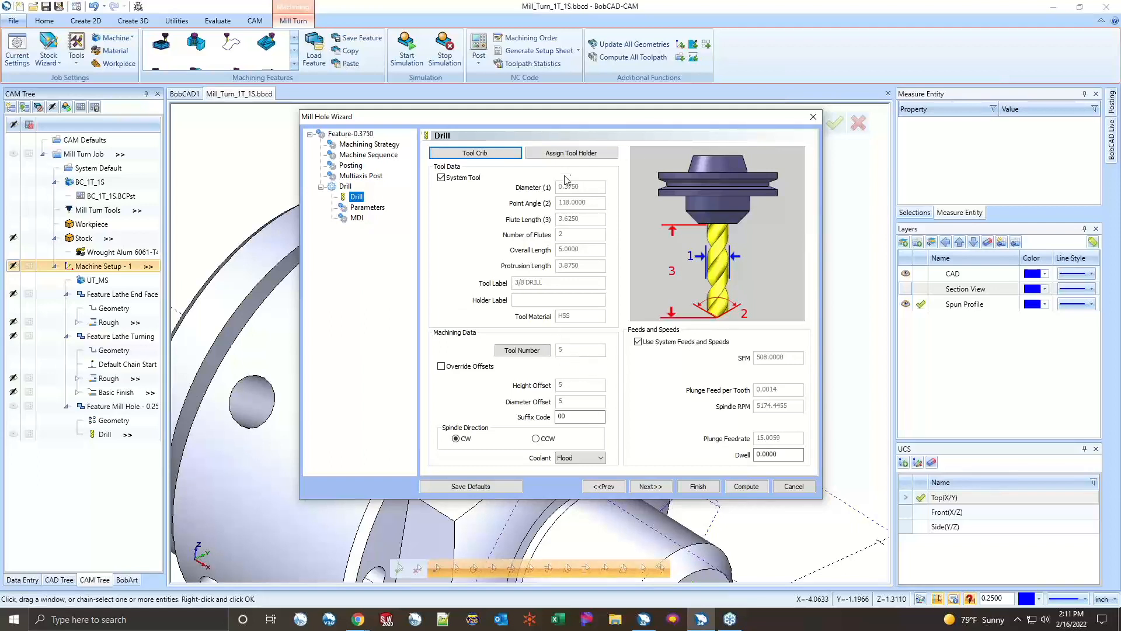
click(367, 207)
click(478, 354)
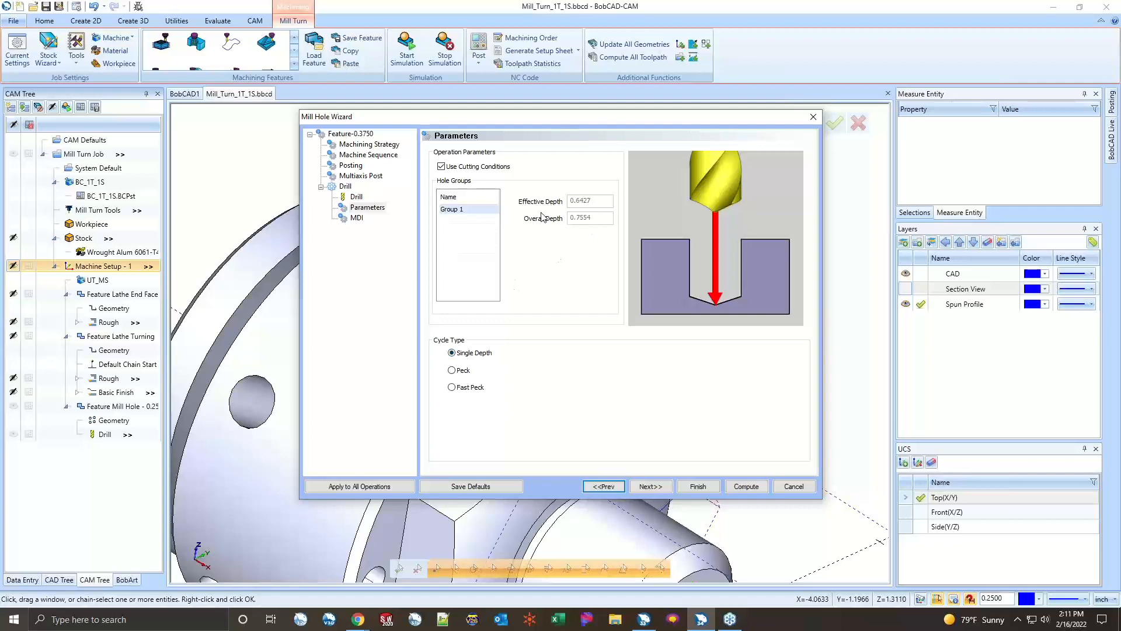
click(746, 486)
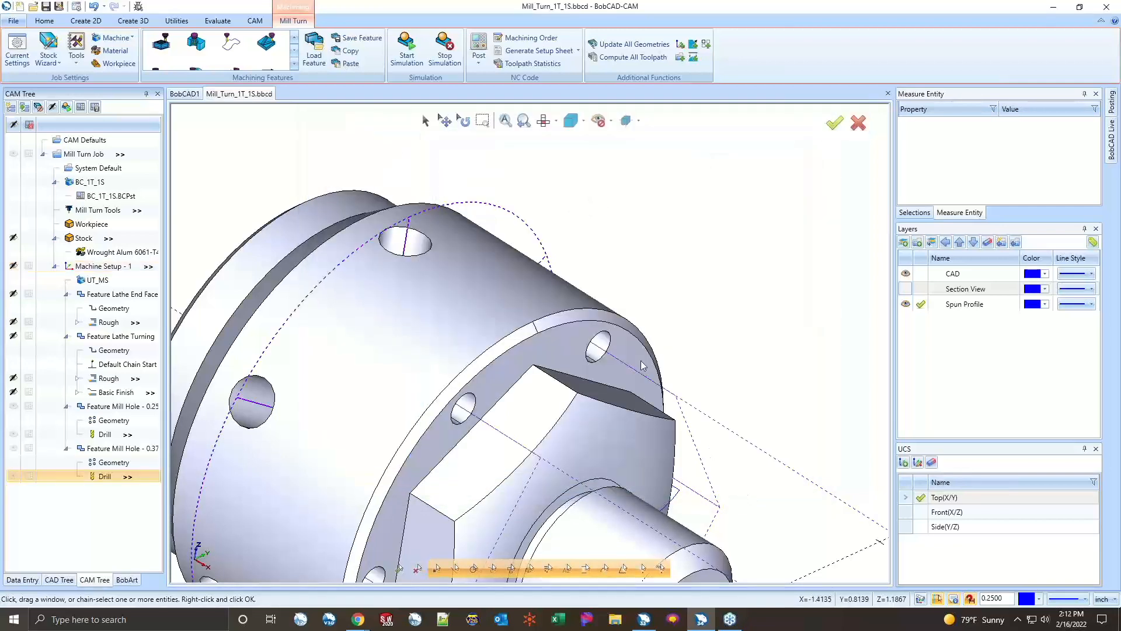
- Start a Mill 2 Axis feature in Machine Setup - 1 and select the hexagon's base edges as its profile with Constant Z
scroll(641, 366, down, 5)
middle_drag(583, 459, 441, 426)
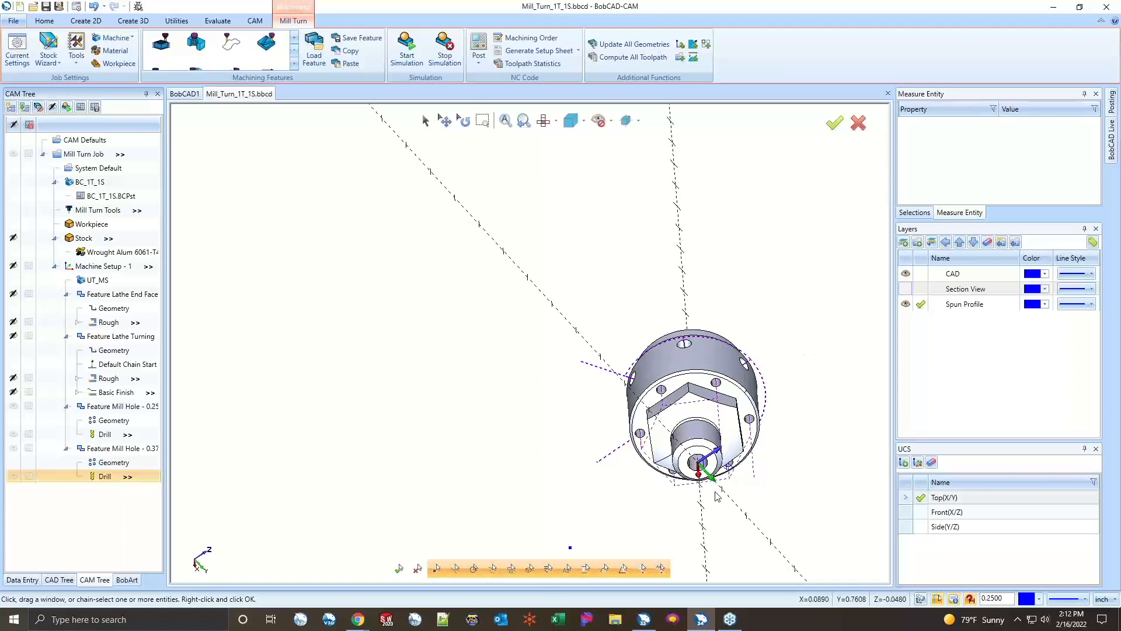
middle_drag(714, 490, 727, 435)
scroll(699, 388, up, 2)
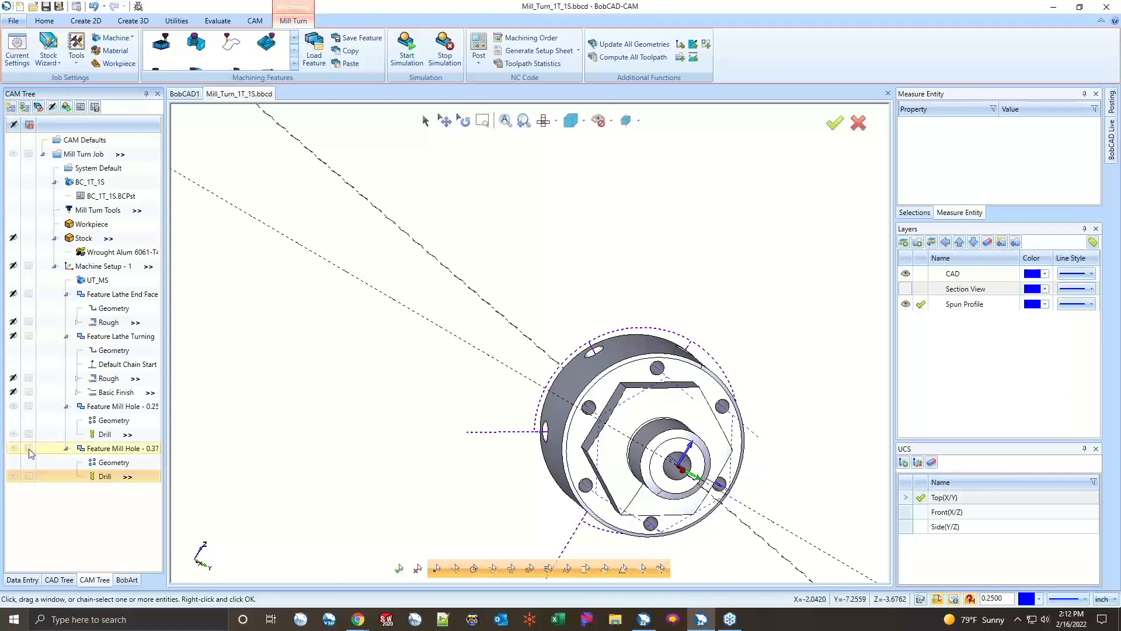
right_click(92, 270)
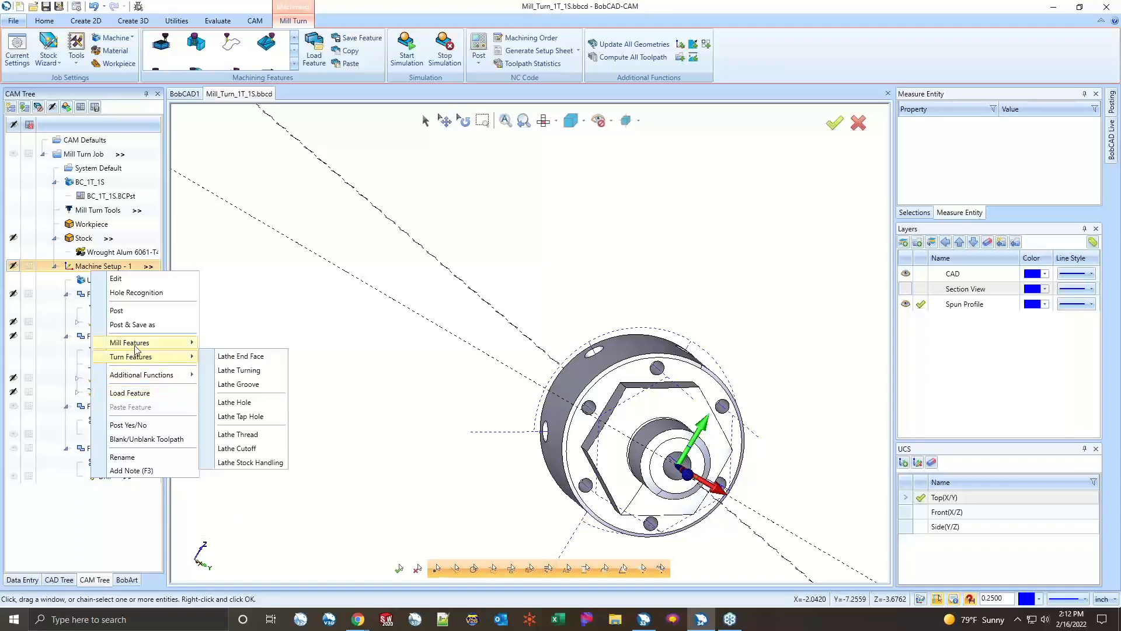
mouse_move(136, 349)
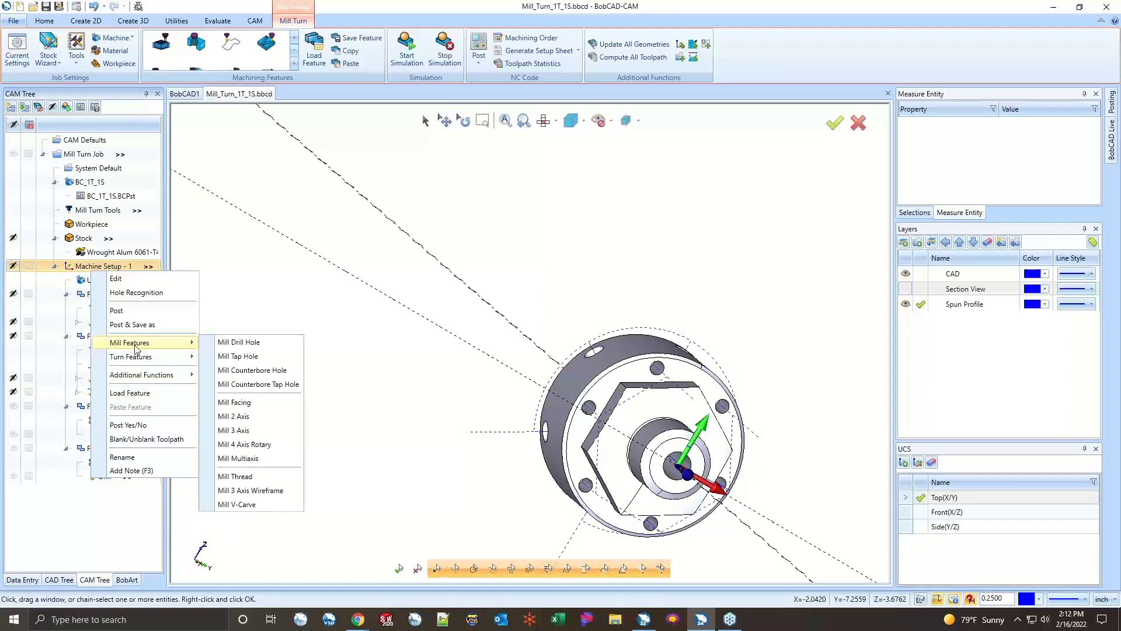
click(242, 416)
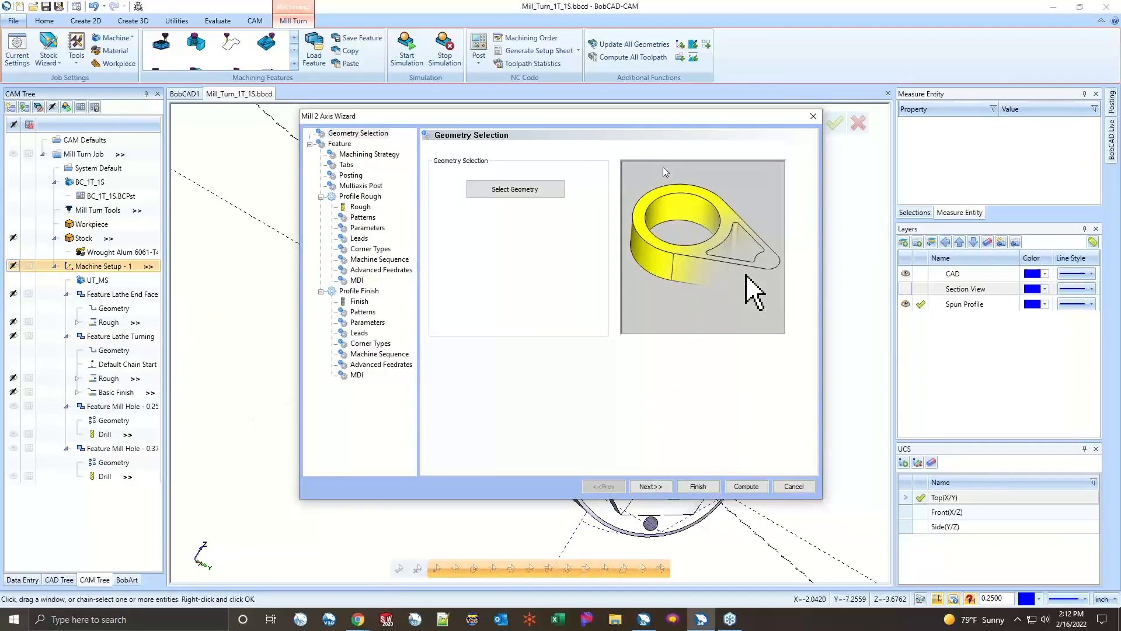
click(532, 191)
middle_drag(663, 479, 723, 462)
scroll(722, 459, down, 2)
scroll(573, 489, up, 4)
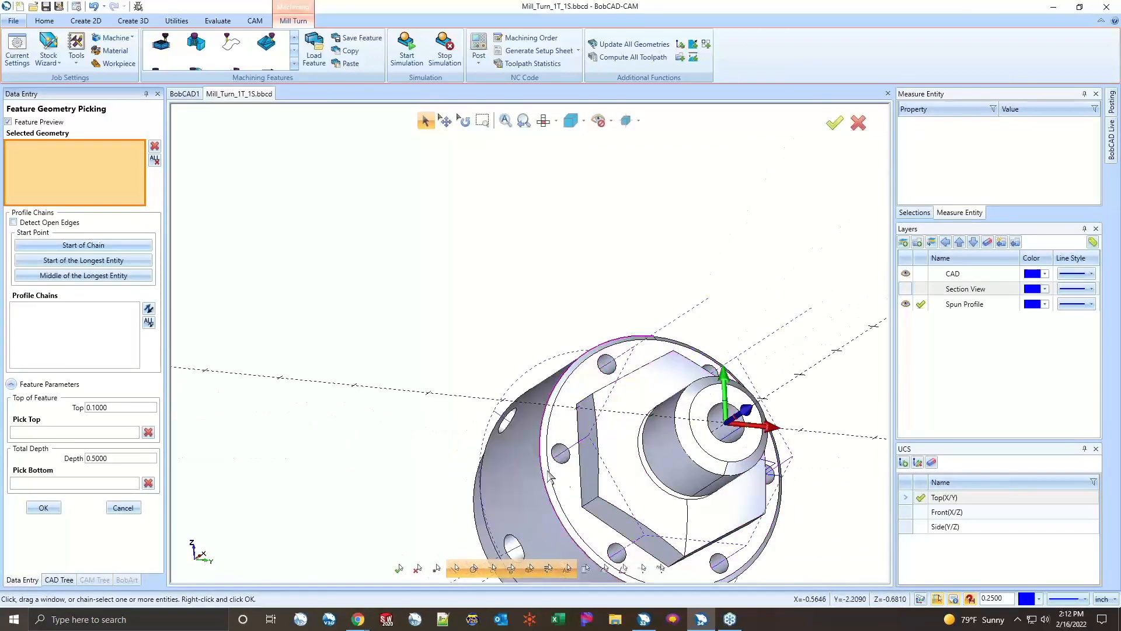
click(581, 468)
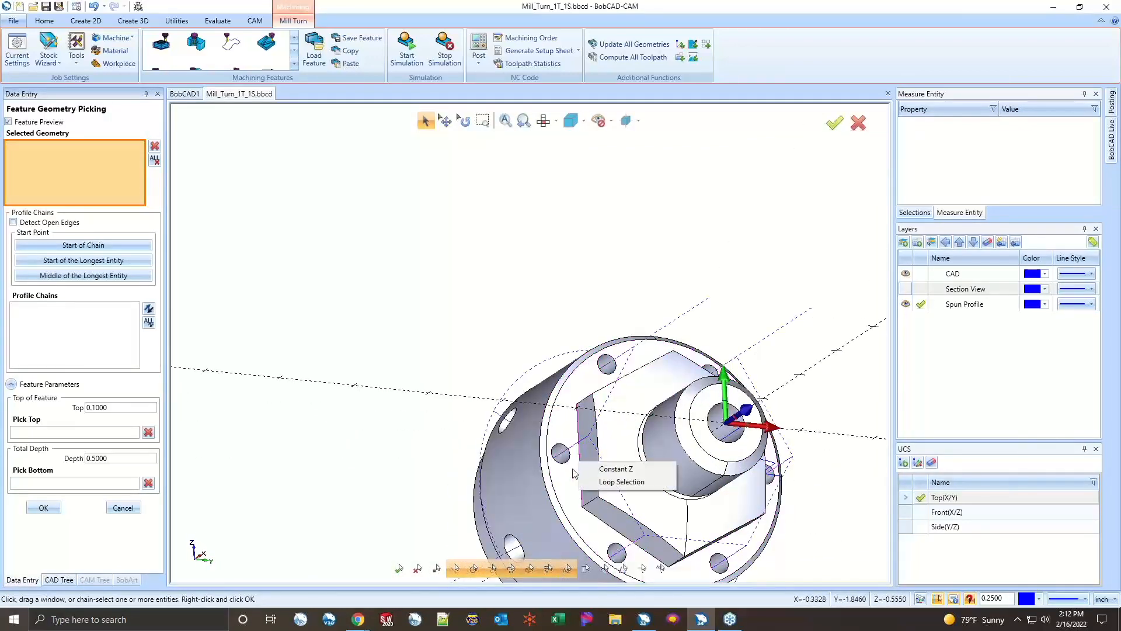
click(613, 468)
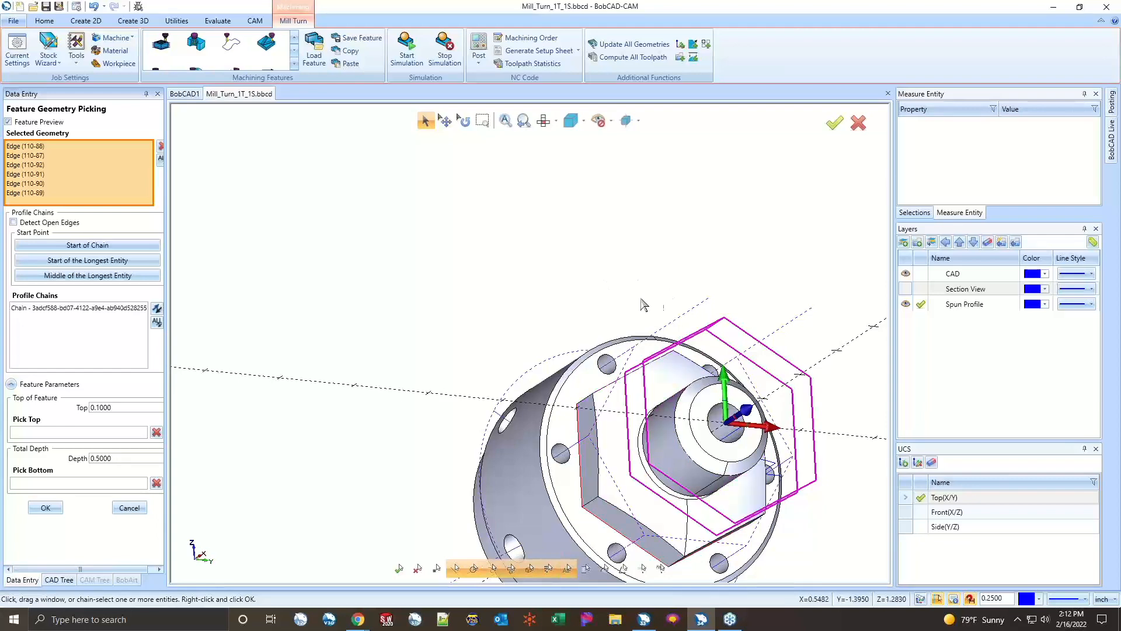
- Pick the feature's top on the hexagon's outer edge and its bottom at the hexagon's base, and accept the geometry
middle_drag(641, 299, 722, 334)
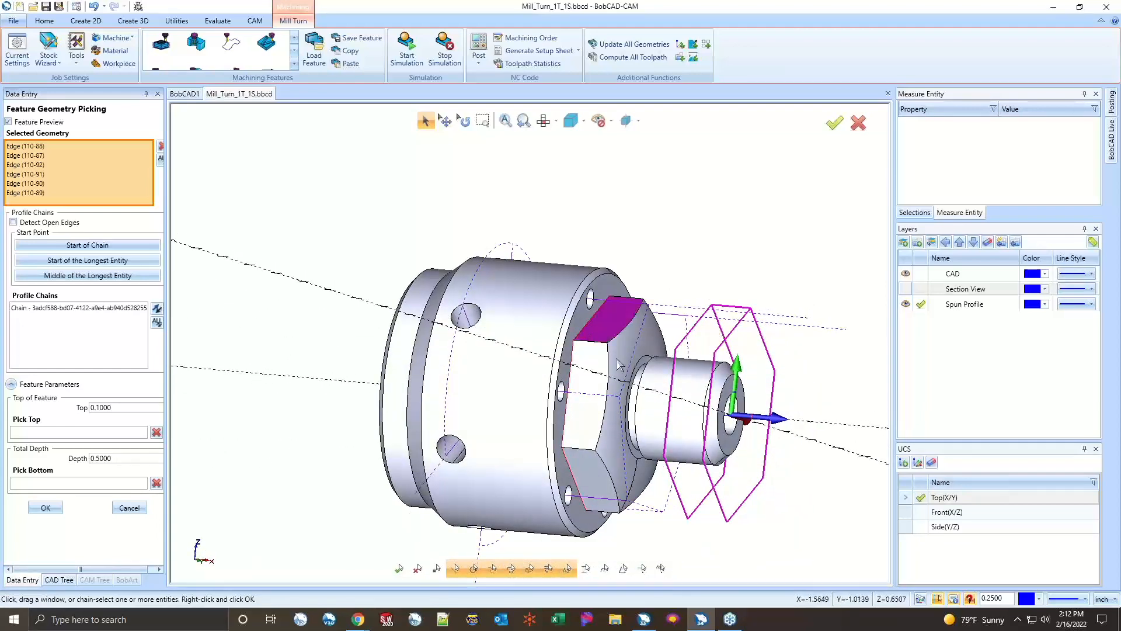
click(54, 433)
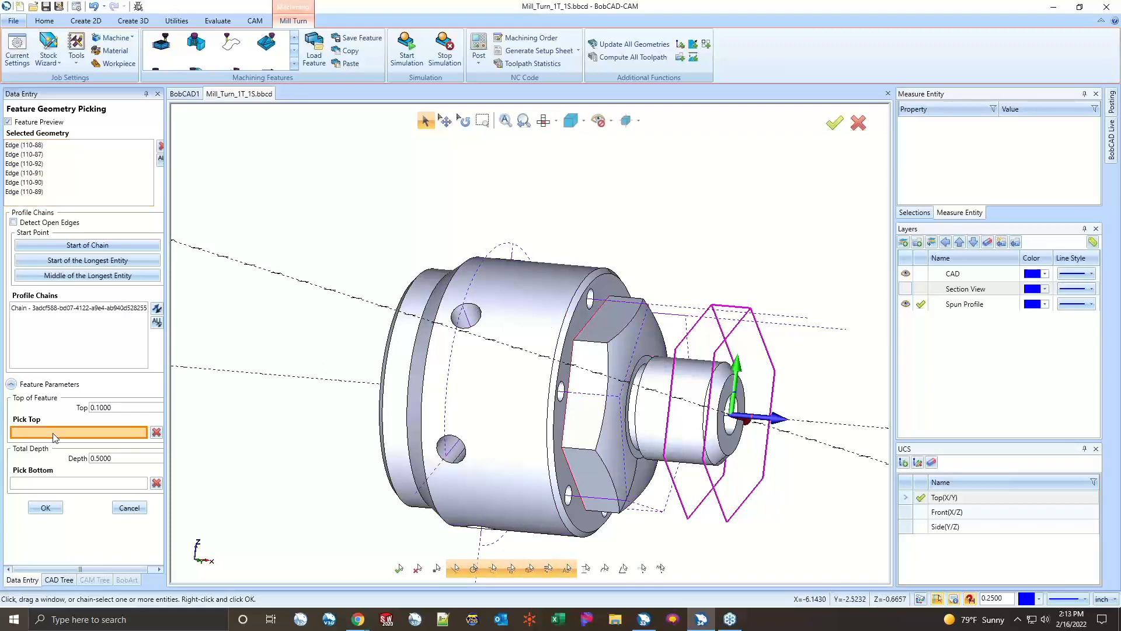
click(607, 398)
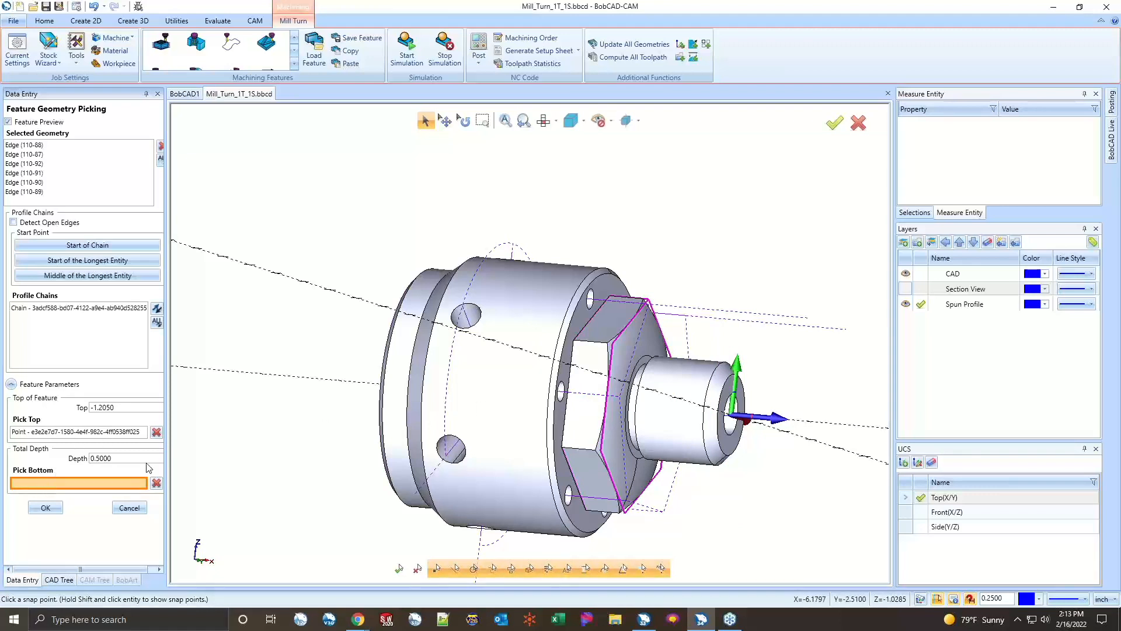
click(572, 389)
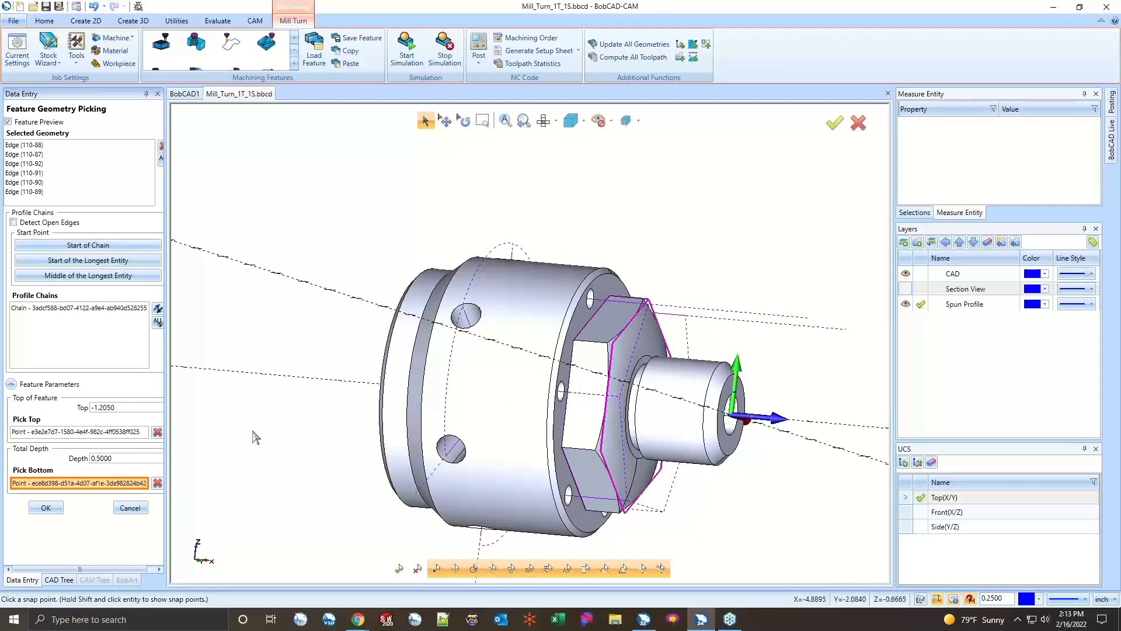
click(47, 508)
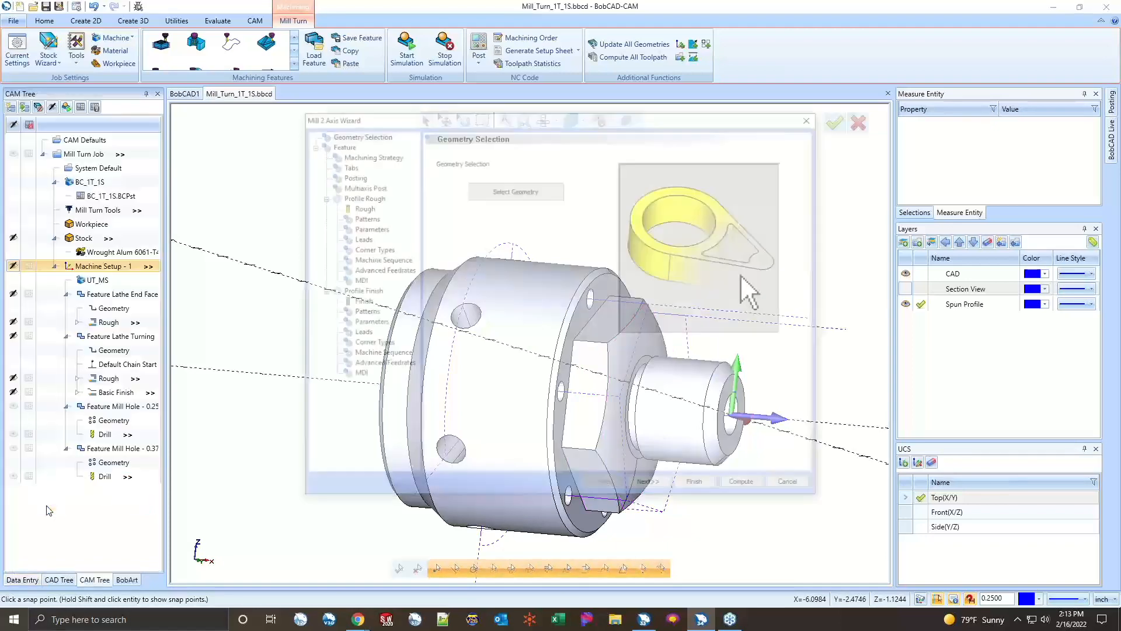
- Review the hexagon feature's approach planes and depth parameters, keep the 0.5000 total depth, and finish the feature
click(664, 487)
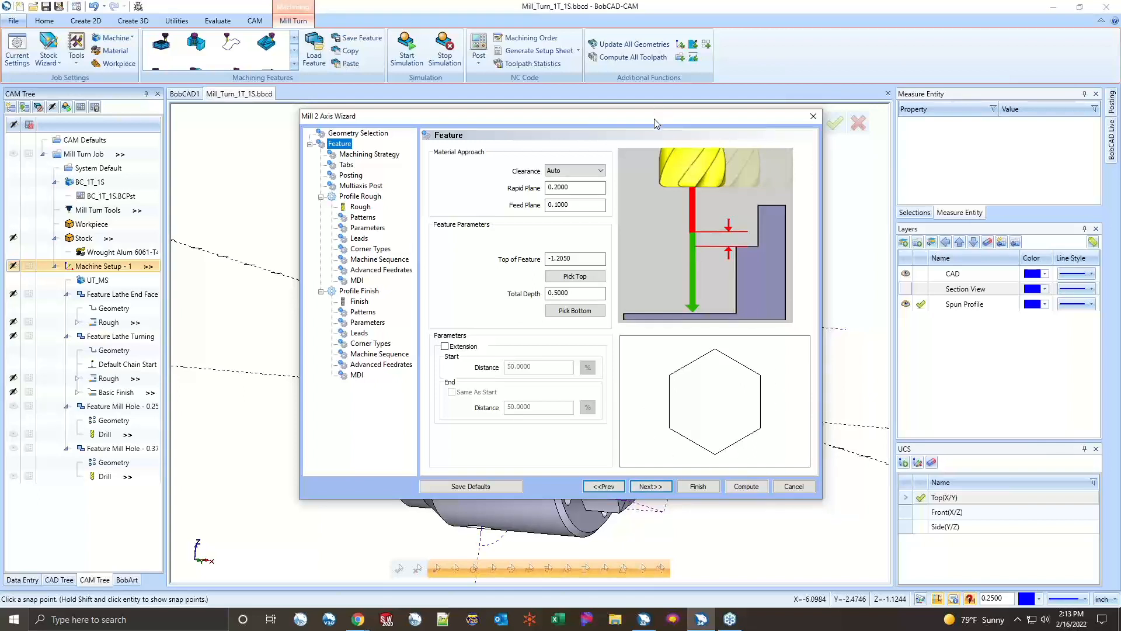
drag(655, 120, 688, 114)
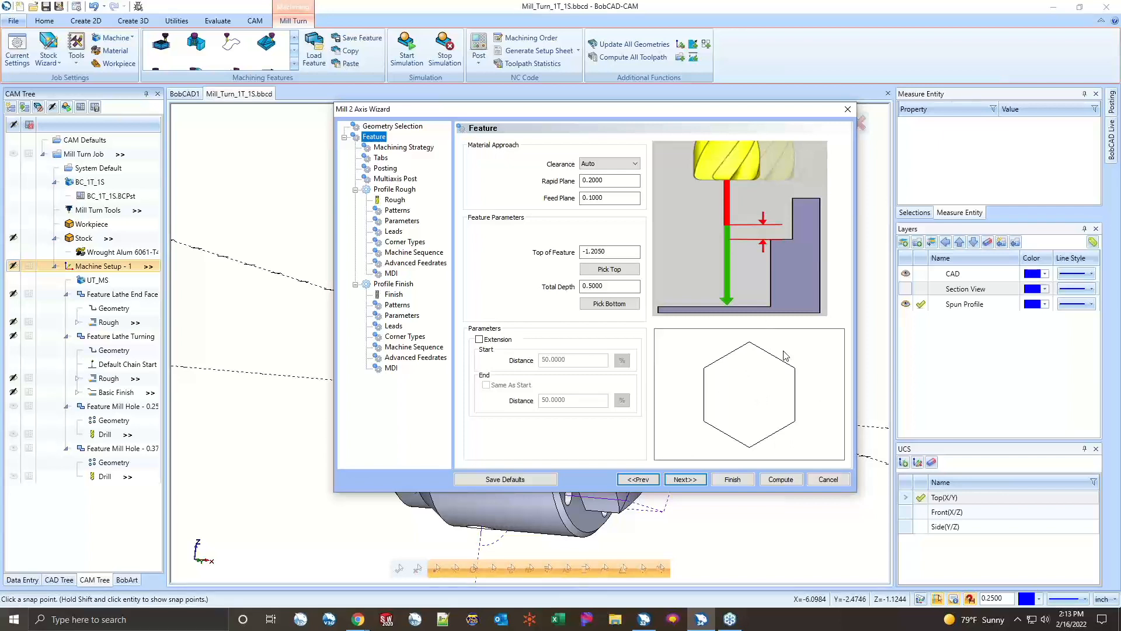
click(615, 193)
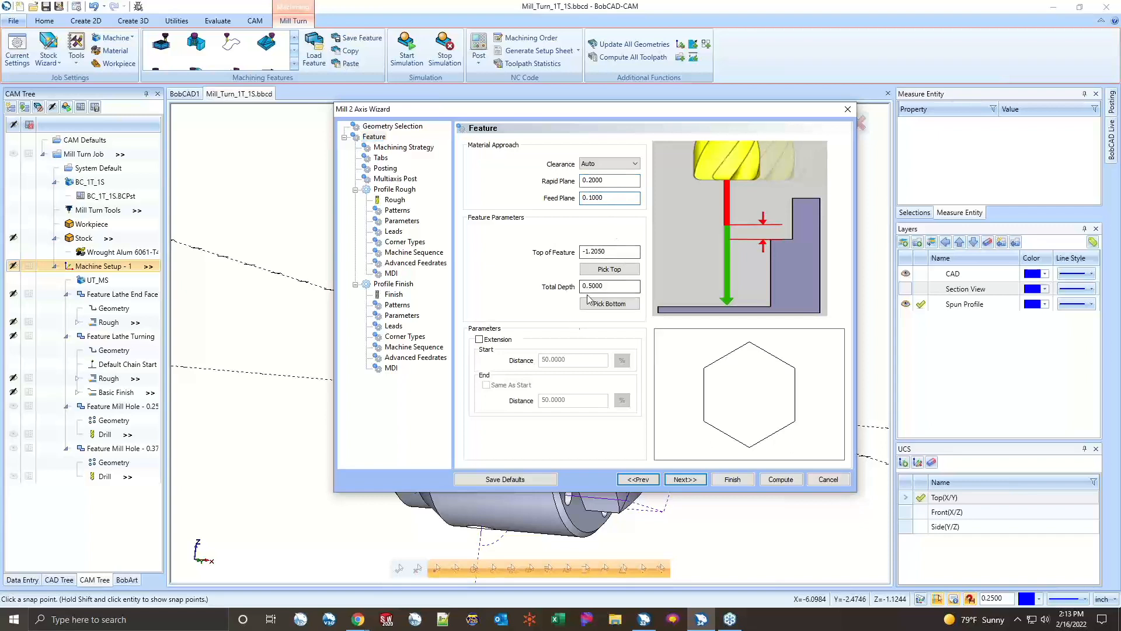
click(608, 286)
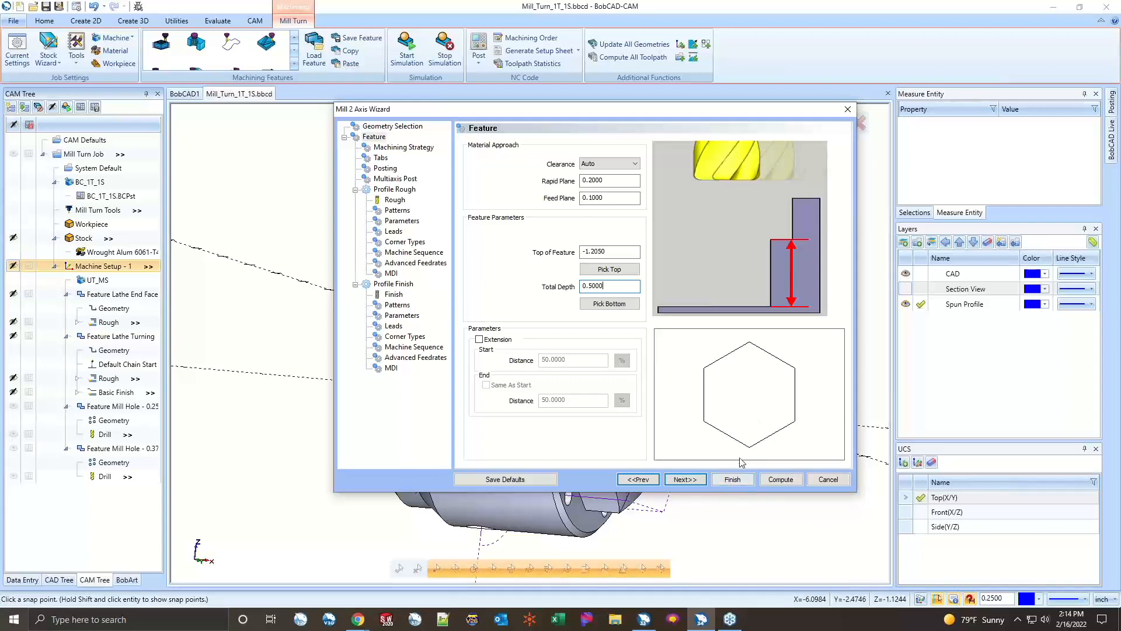
click(734, 480)
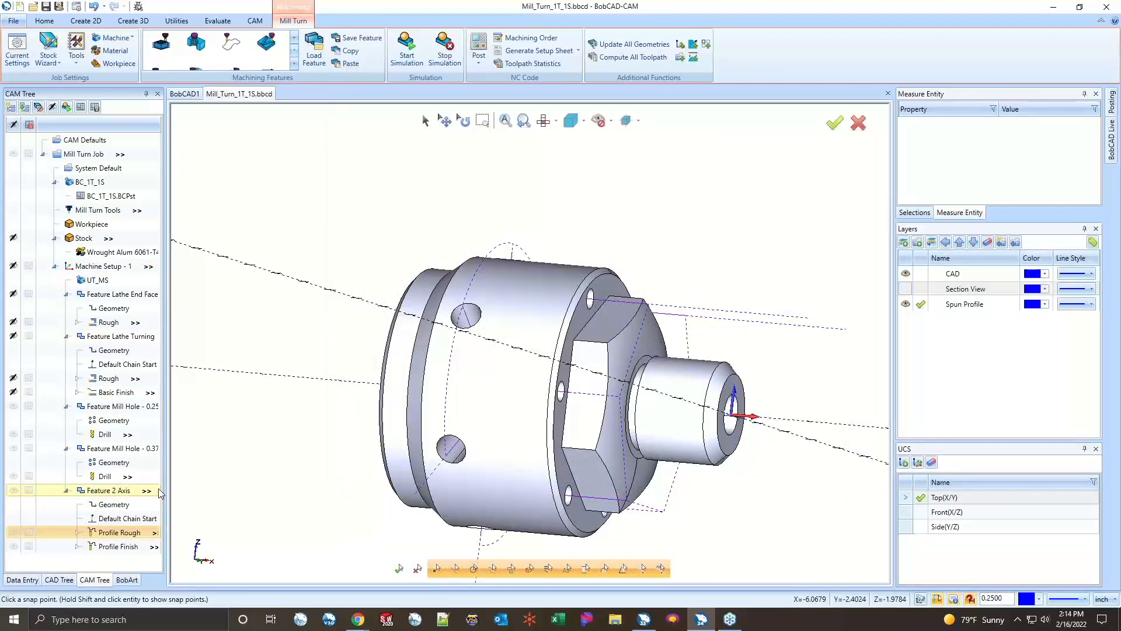
- Start a Mill Drill Hole feature in Machine Setup - 1, try the Cross Drill hole type, and switch to Multiaxis Drill
right_click(132, 267)
mouse_move(216, 358)
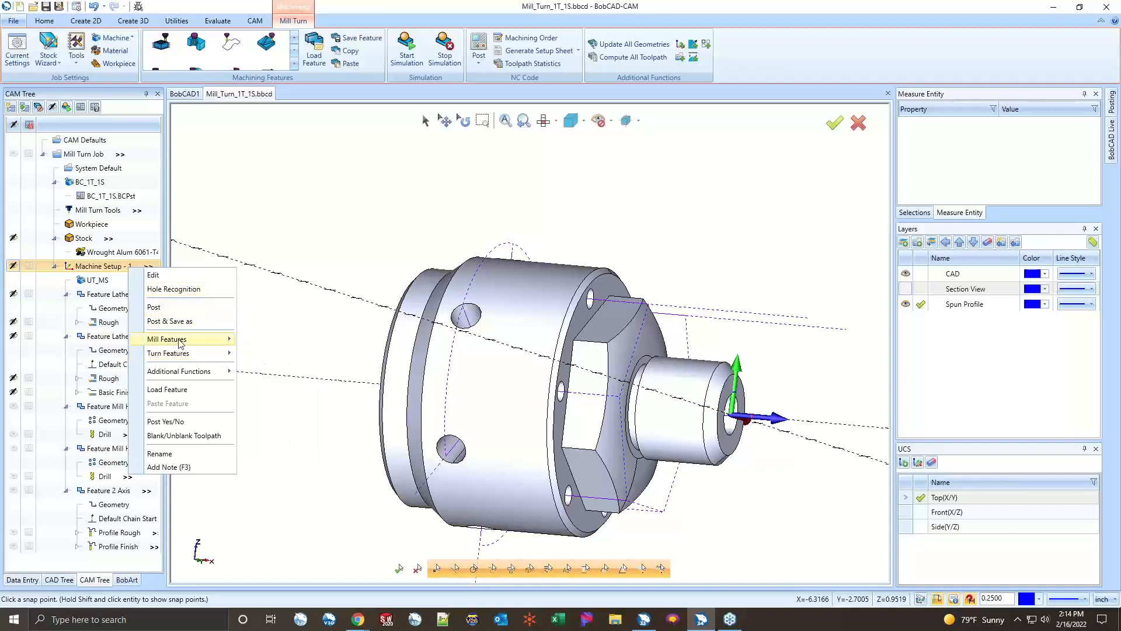
mouse_move(179, 340)
click(285, 339)
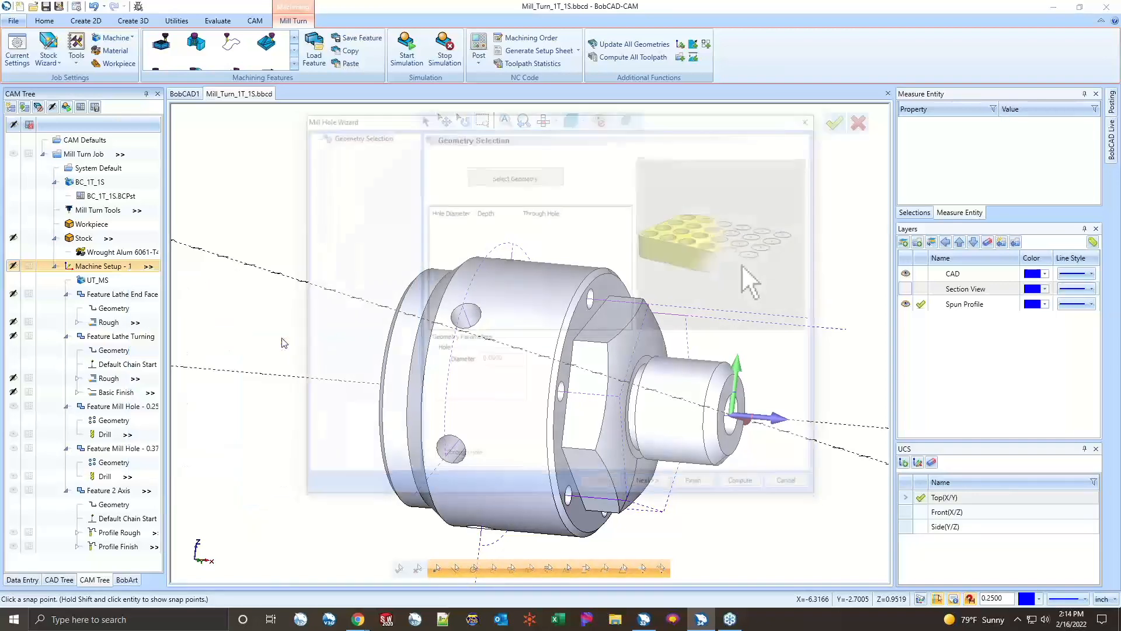
click(513, 175)
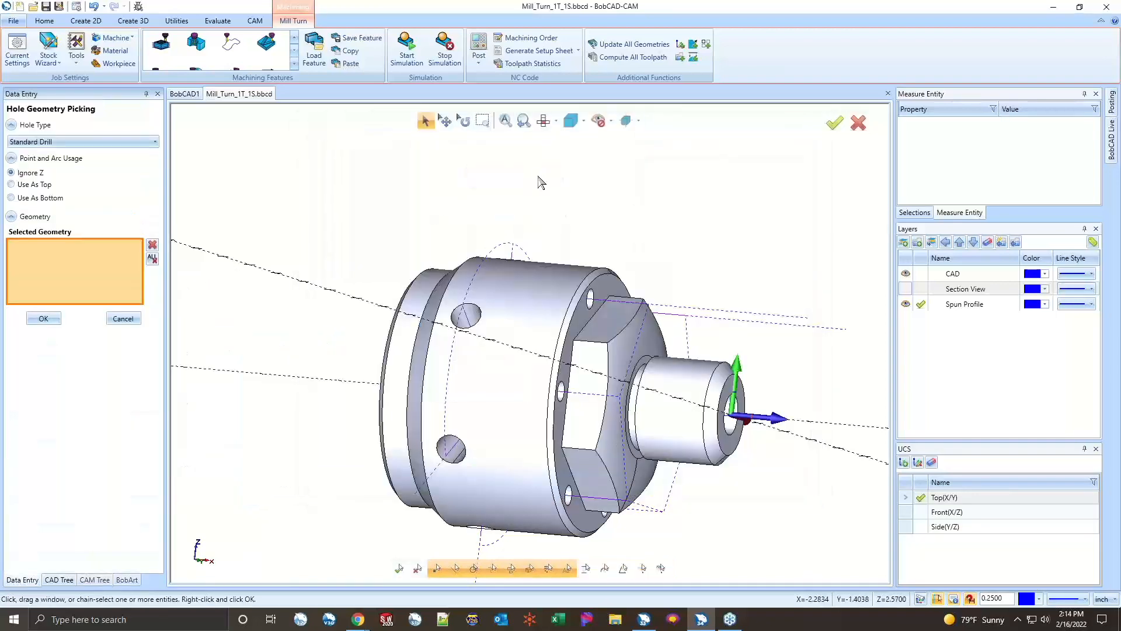
middle_drag(815, 322, 636, 313)
click(597, 311)
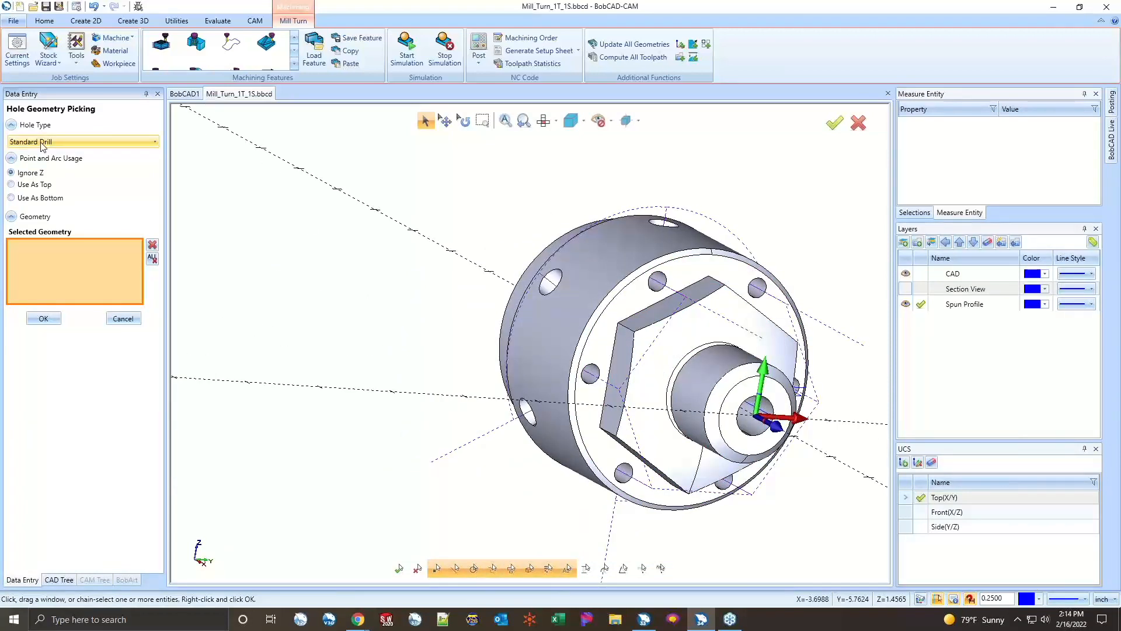
middle_drag(480, 333, 537, 306)
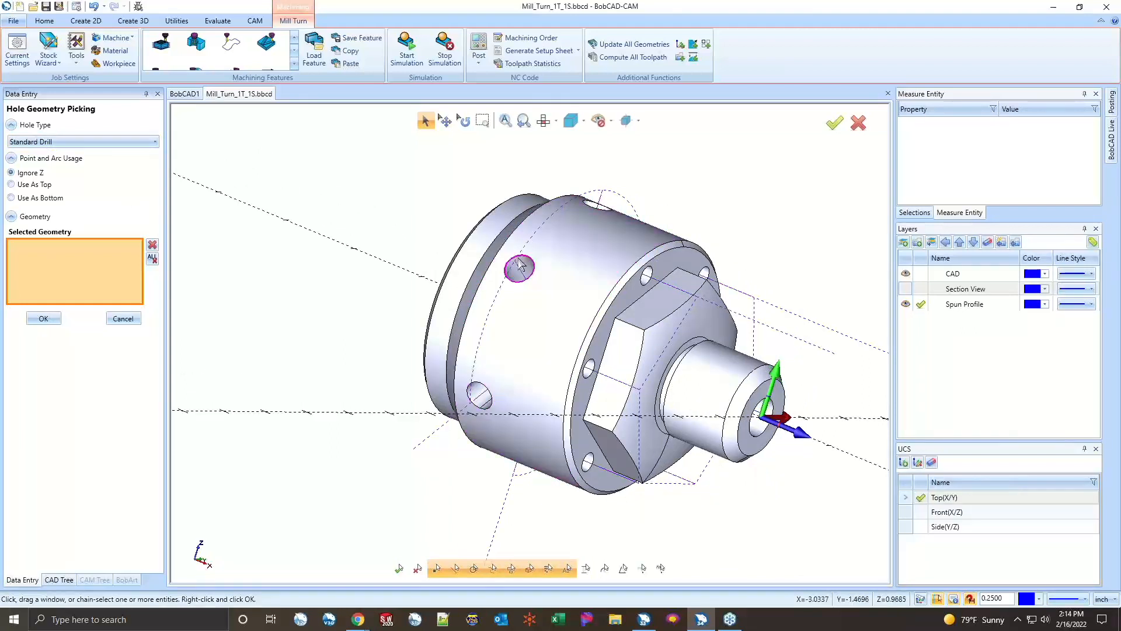
click(52, 141)
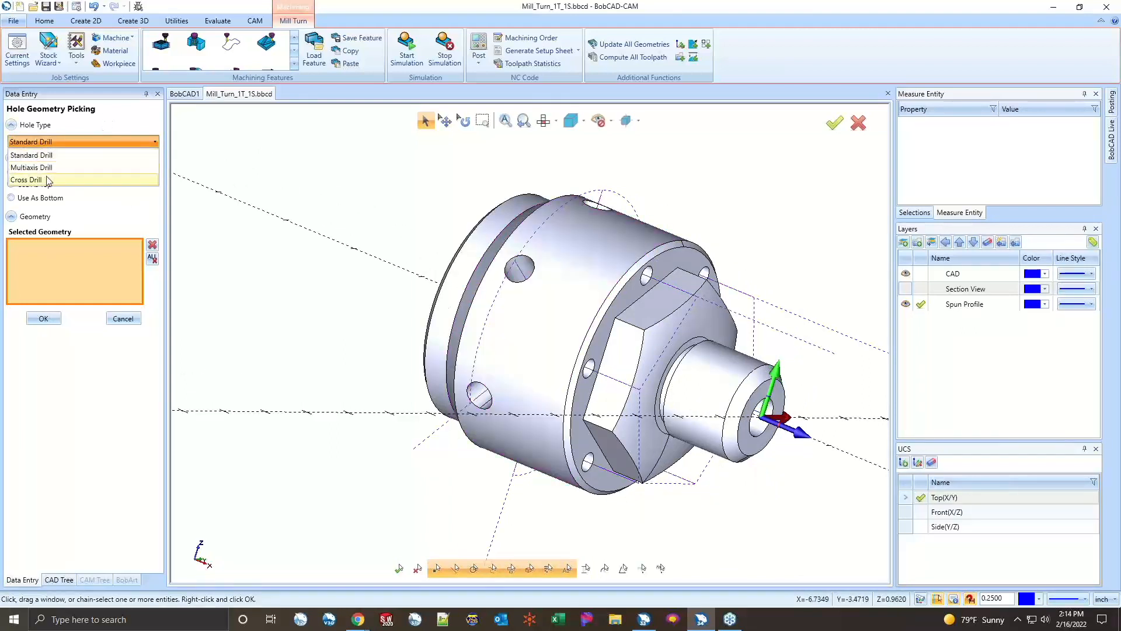
click(32, 180)
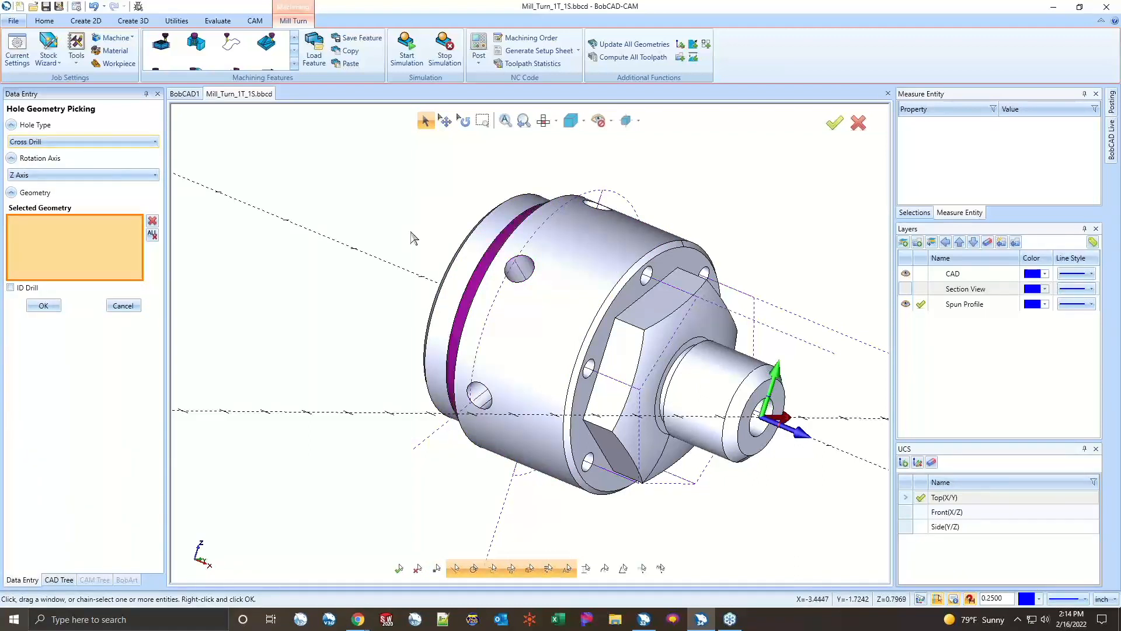
click(76, 140)
click(63, 169)
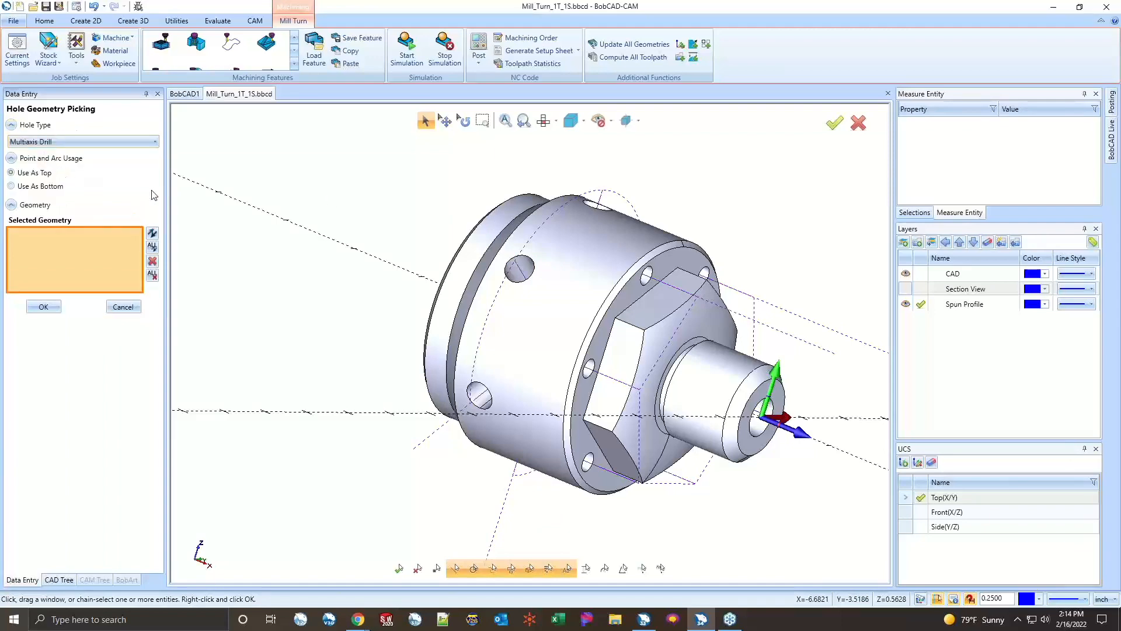
- Select one radial hole's face, preview reversing its drilling direction several times, and cancel the drill feature
click(517, 269)
scroll(517, 349, up, 3)
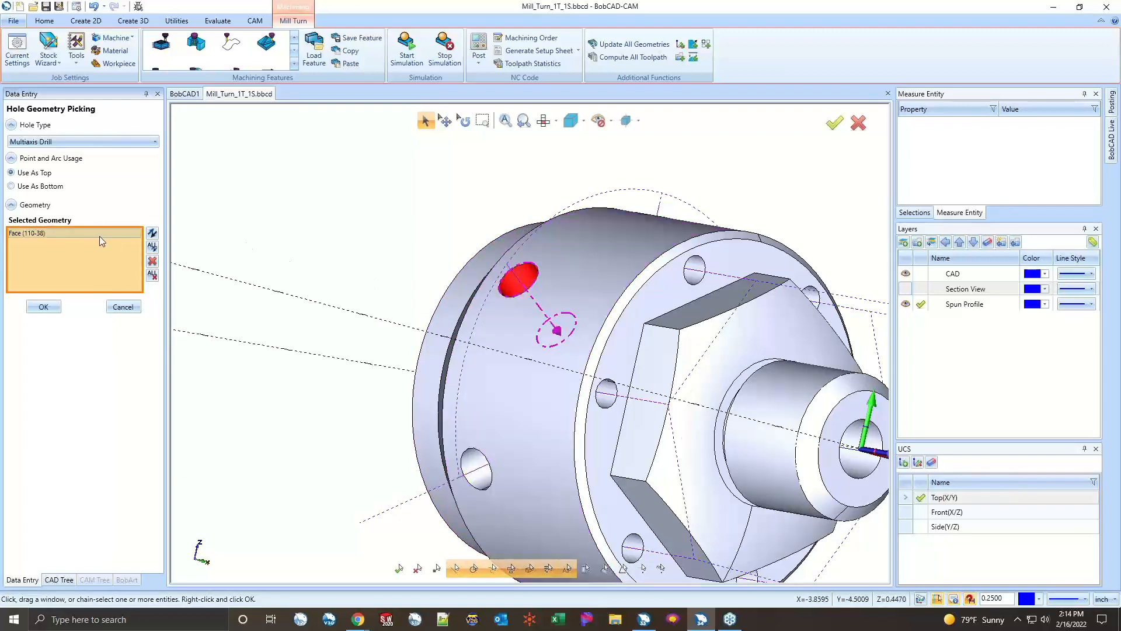
click(84, 236)
click(151, 234)
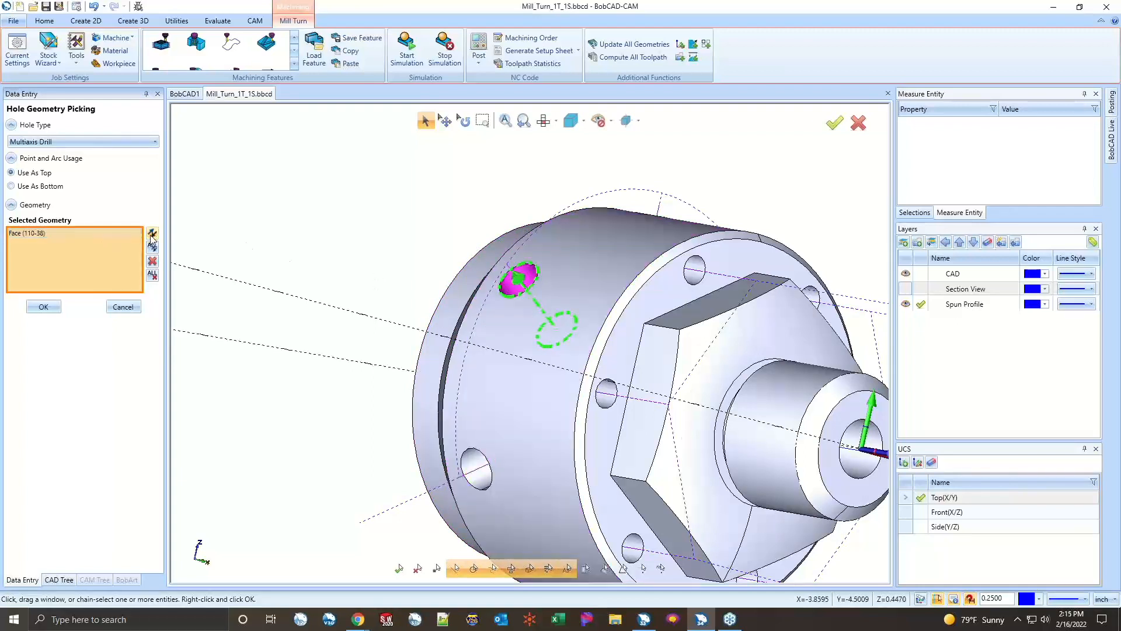
click(151, 235)
click(150, 235)
click(151, 234)
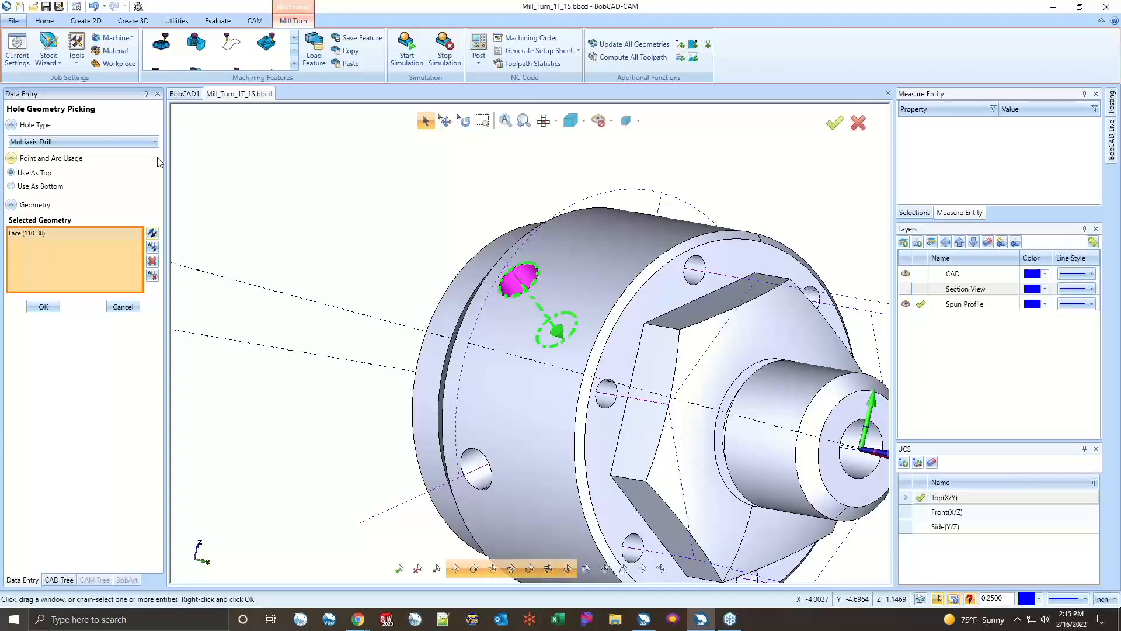
click(133, 310)
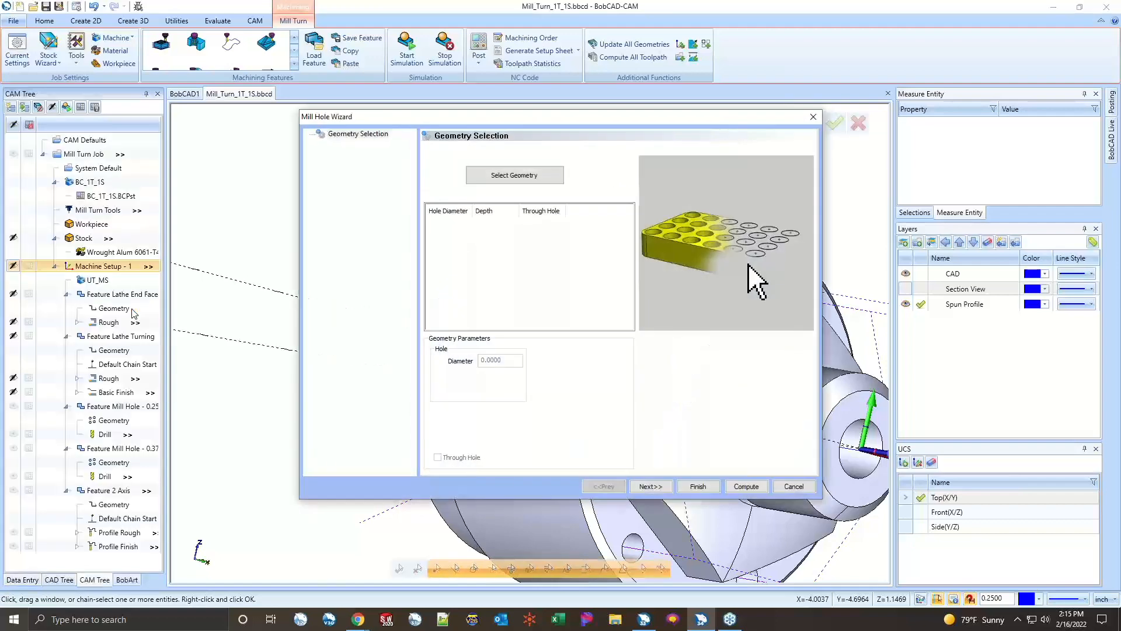
click(794, 486)
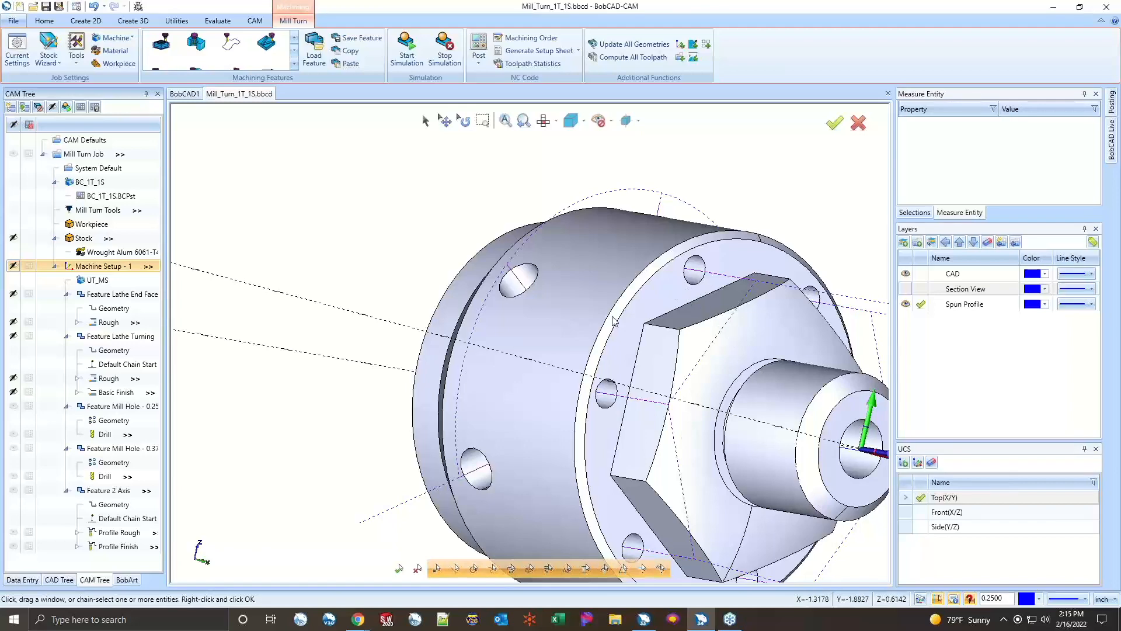
middle_drag(711, 314, 629, 369)
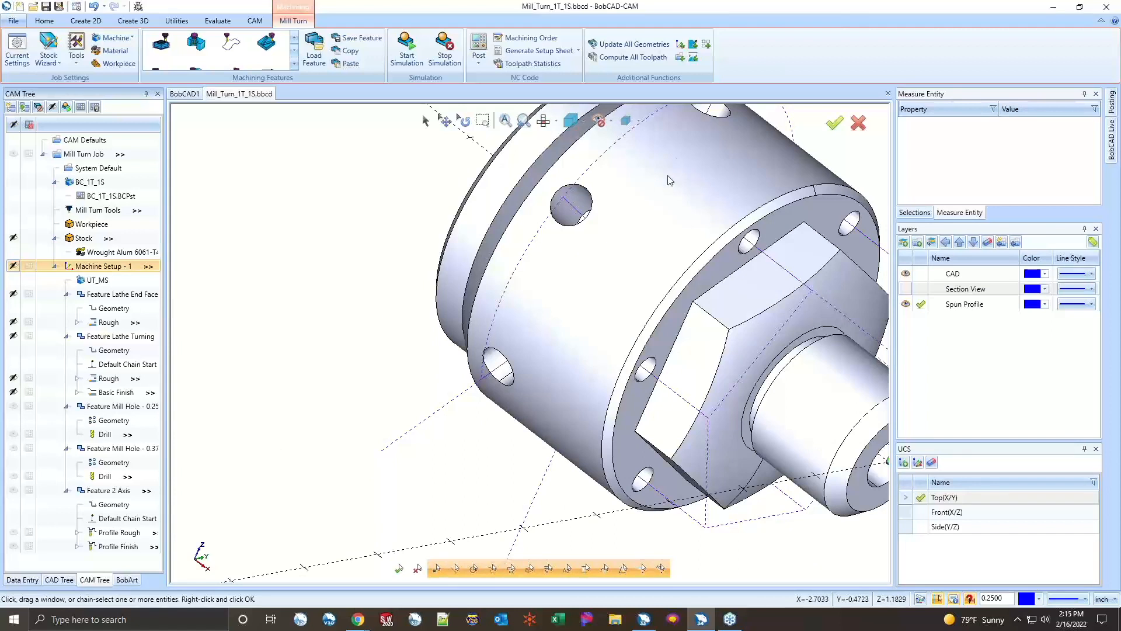
right_click(116, 271)
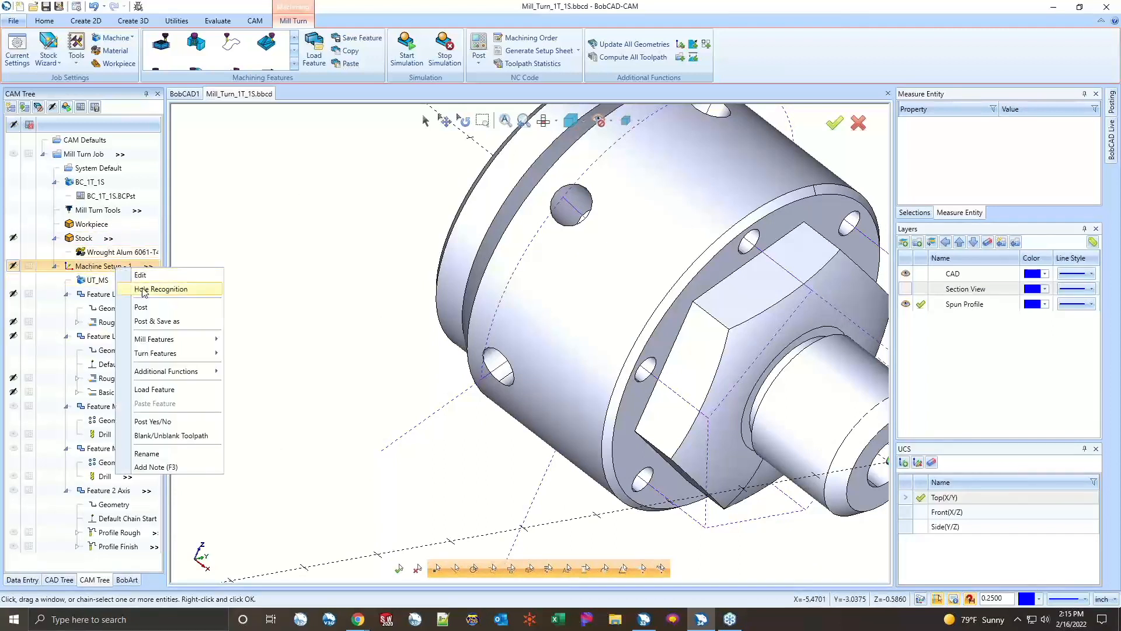
mouse_move(155, 339)
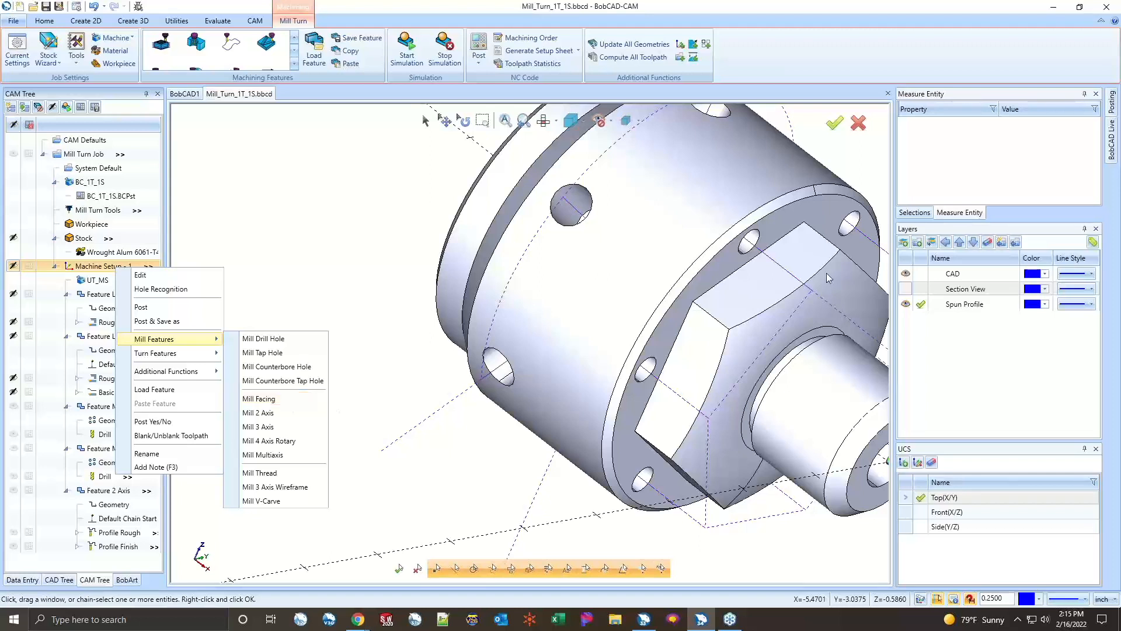
click(554, 518)
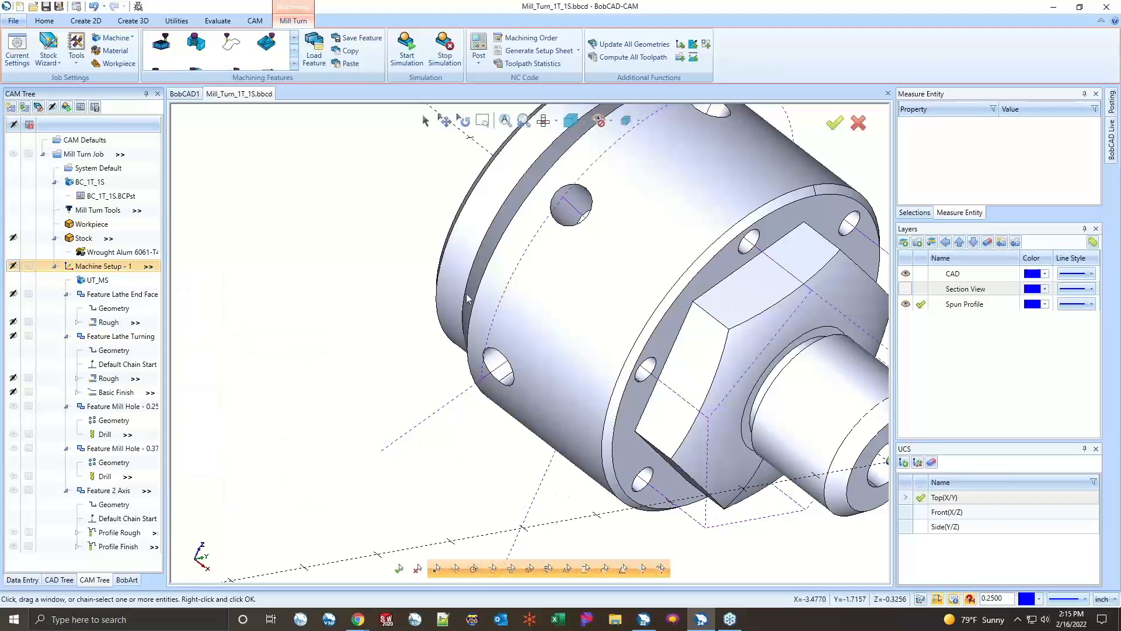
- Reopen the hexagon's 2 Axis feature and remove Profile Finish from its current operations, leaving only Profile Rough
click(114, 494)
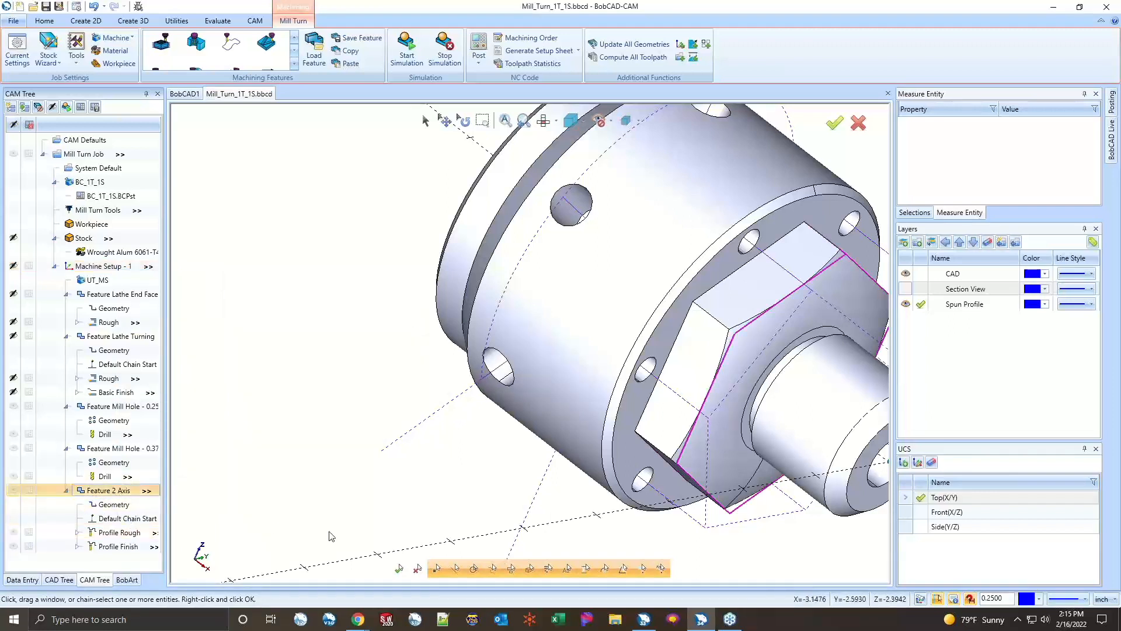
double_click(122, 492)
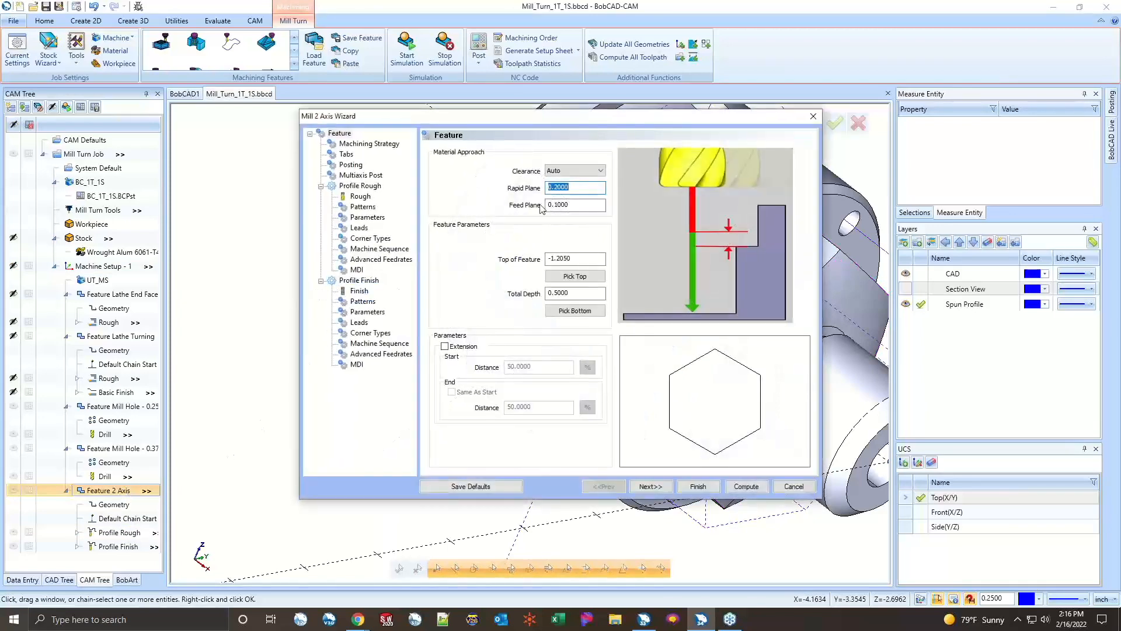
click(355, 146)
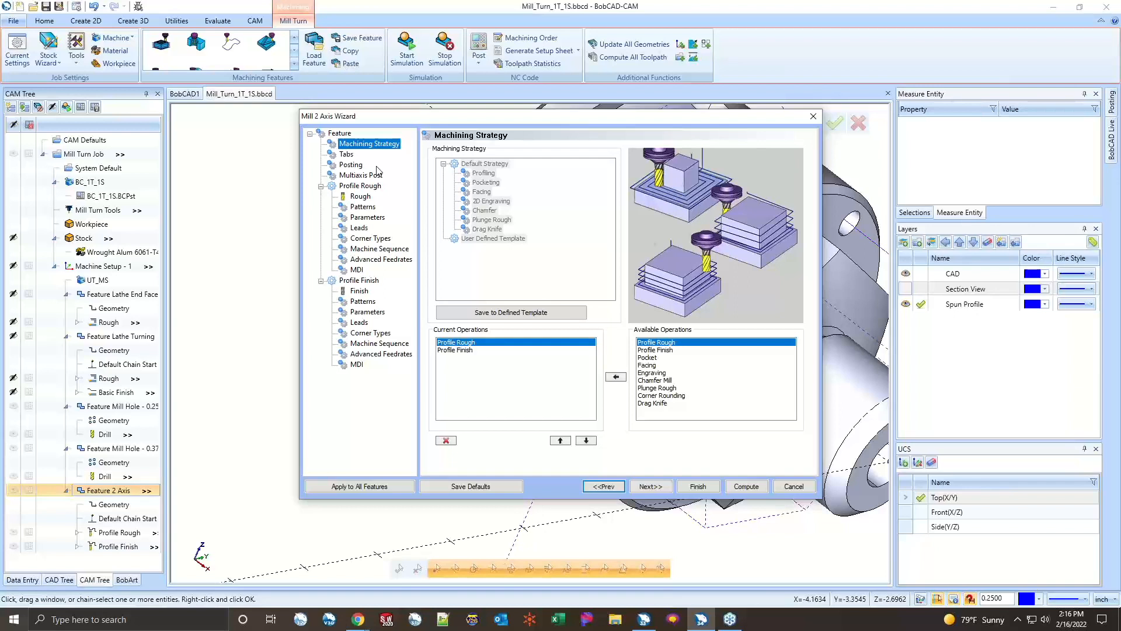
click(460, 350)
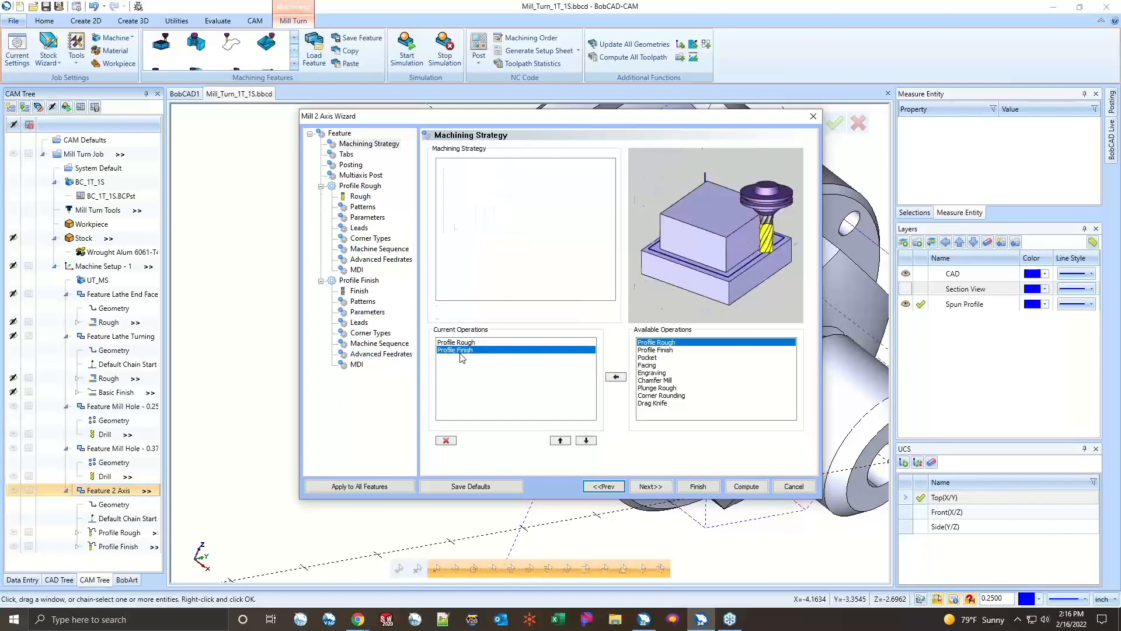
click(445, 440)
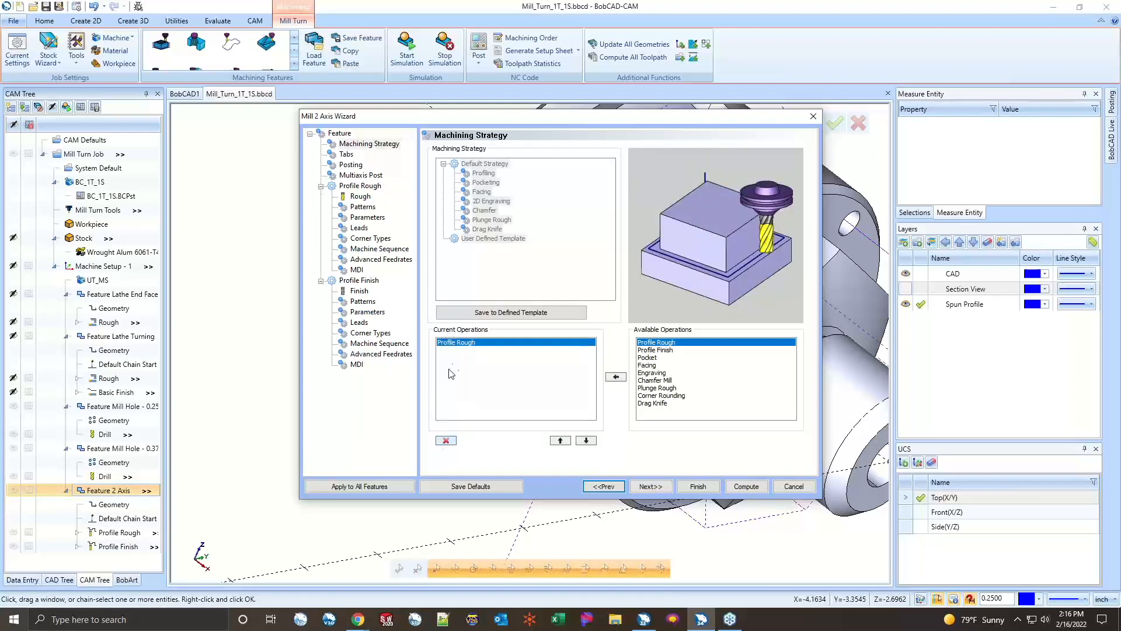
- Set the hexagon feature's posting mode to Longhand Code
click(637, 487)
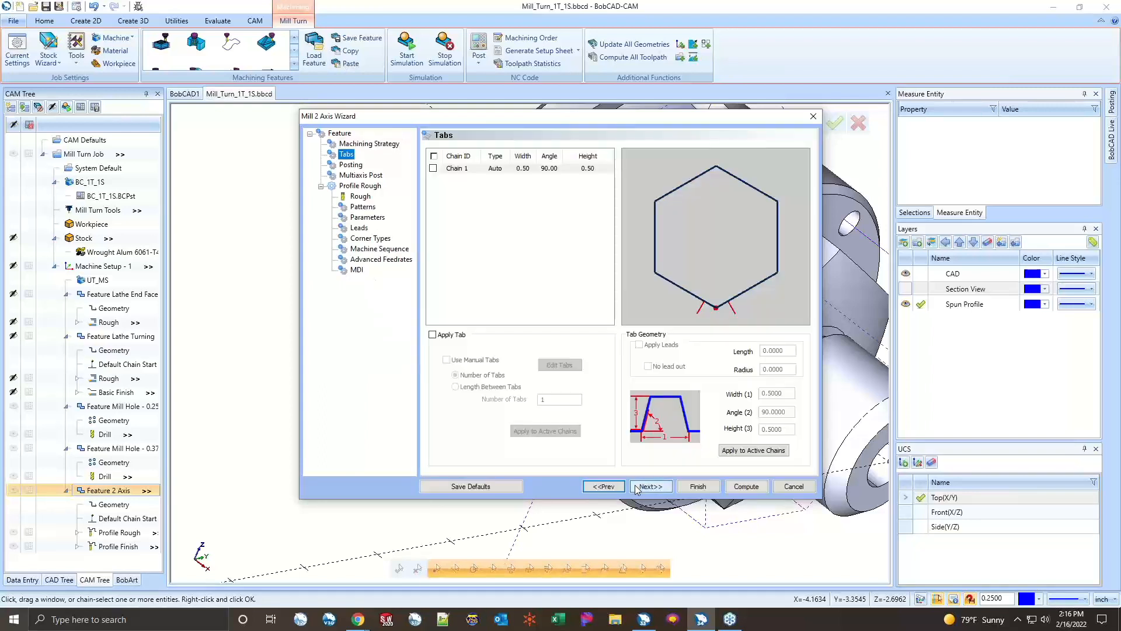
click(650, 487)
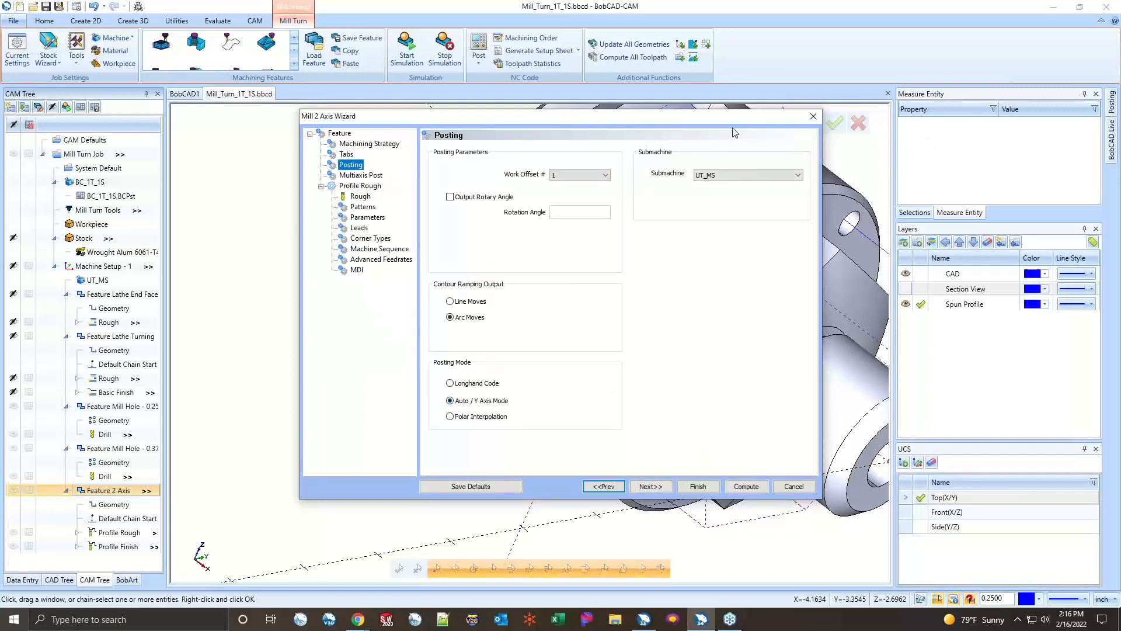
drag(740, 119, 605, 132)
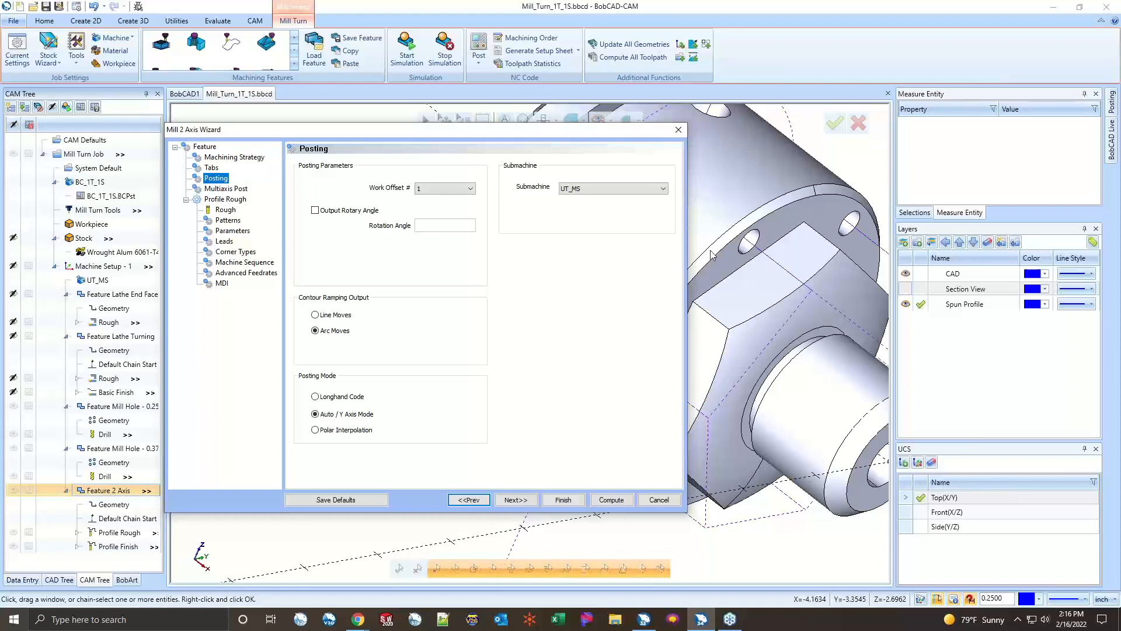
click(328, 397)
drag(511, 127, 747, 75)
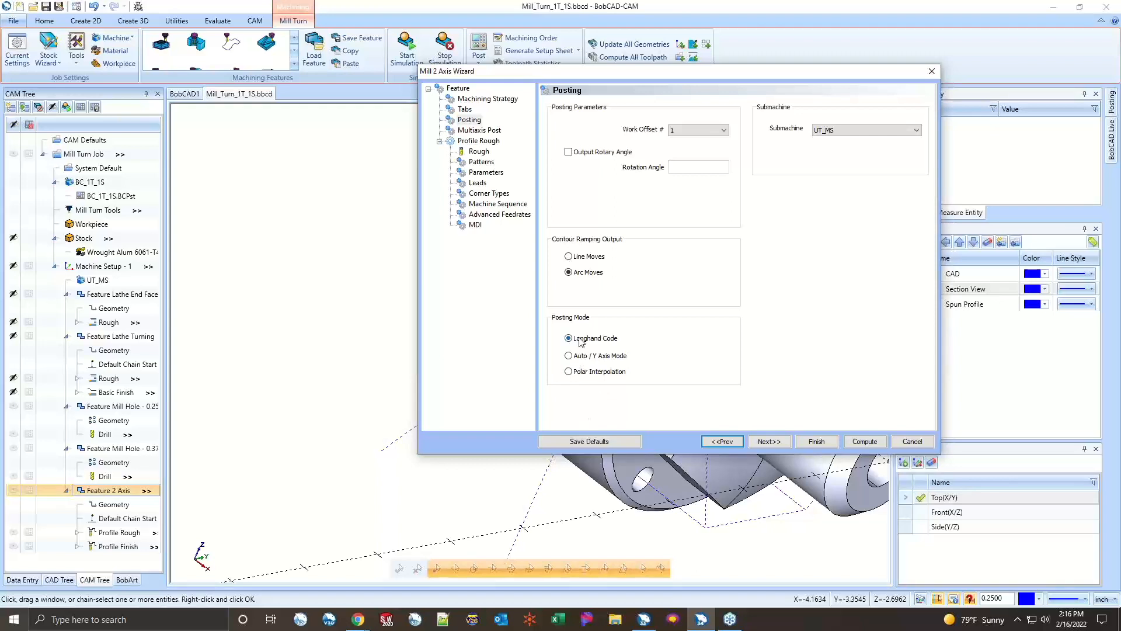
- Compare the Contour Ramping and Side Roughing patterns for Profile Rough, keeping the Standard pattern with machine compensation Off
click(775, 444)
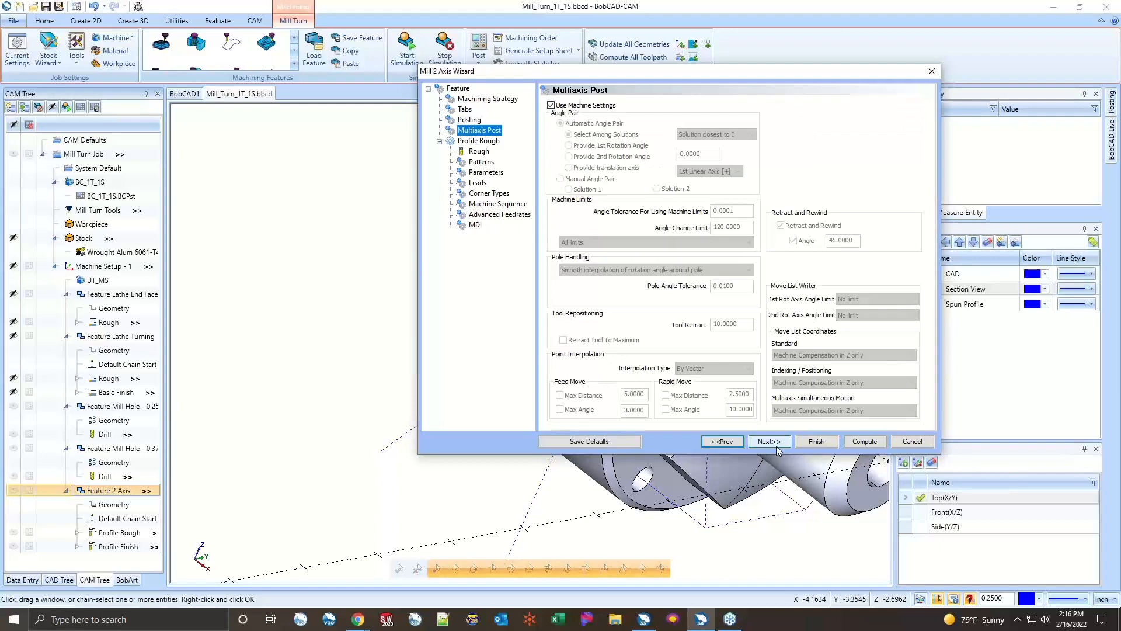
click(775, 443)
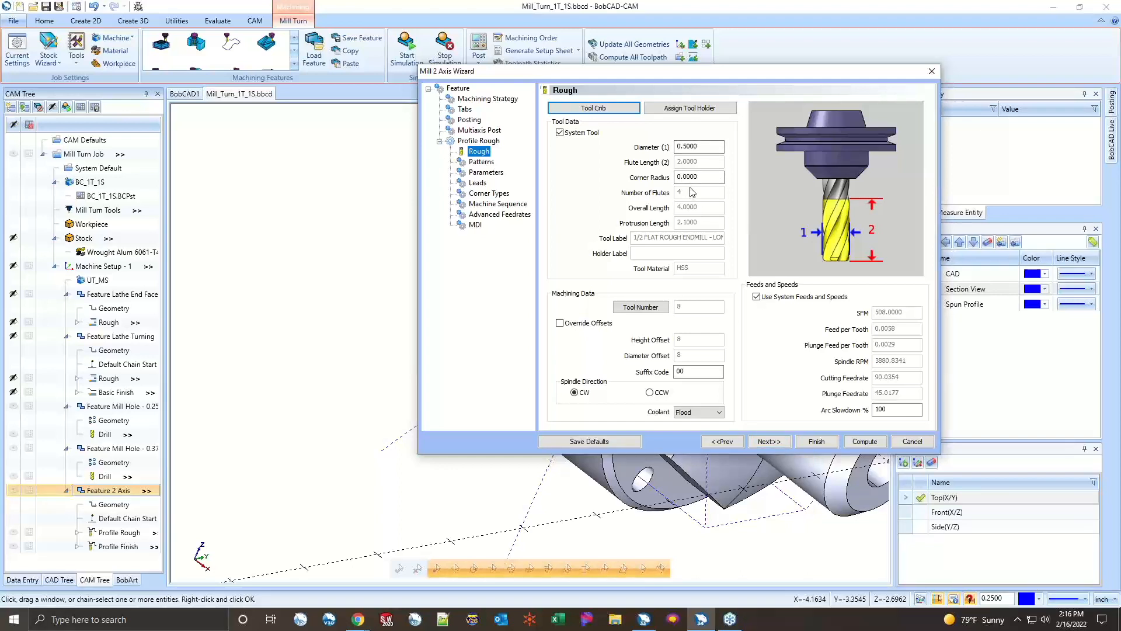
click(481, 161)
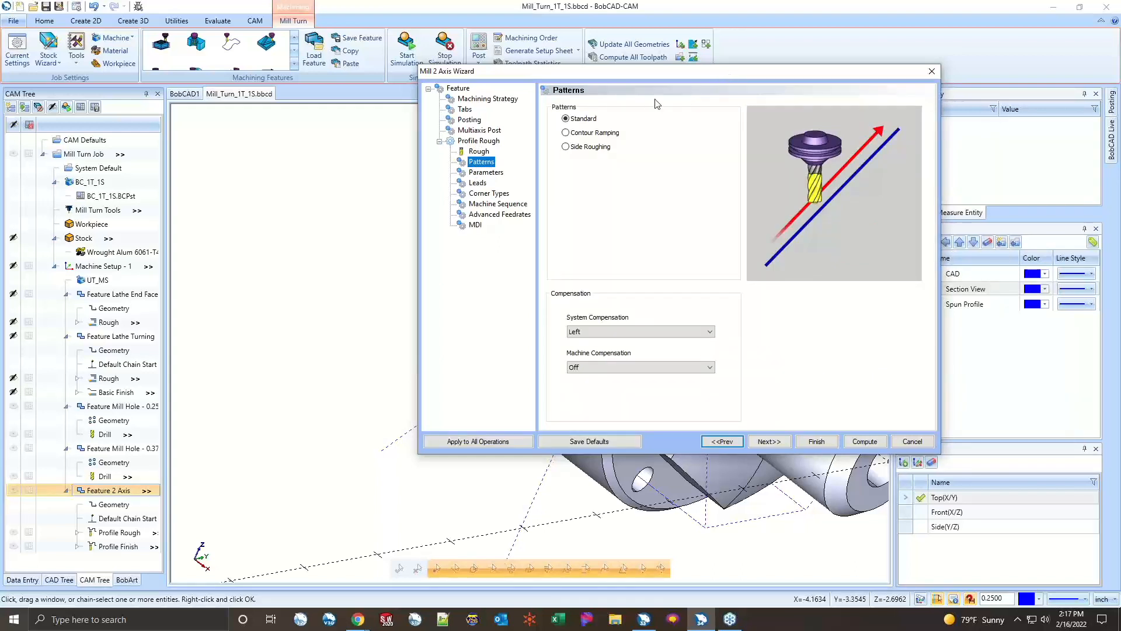
click(580, 133)
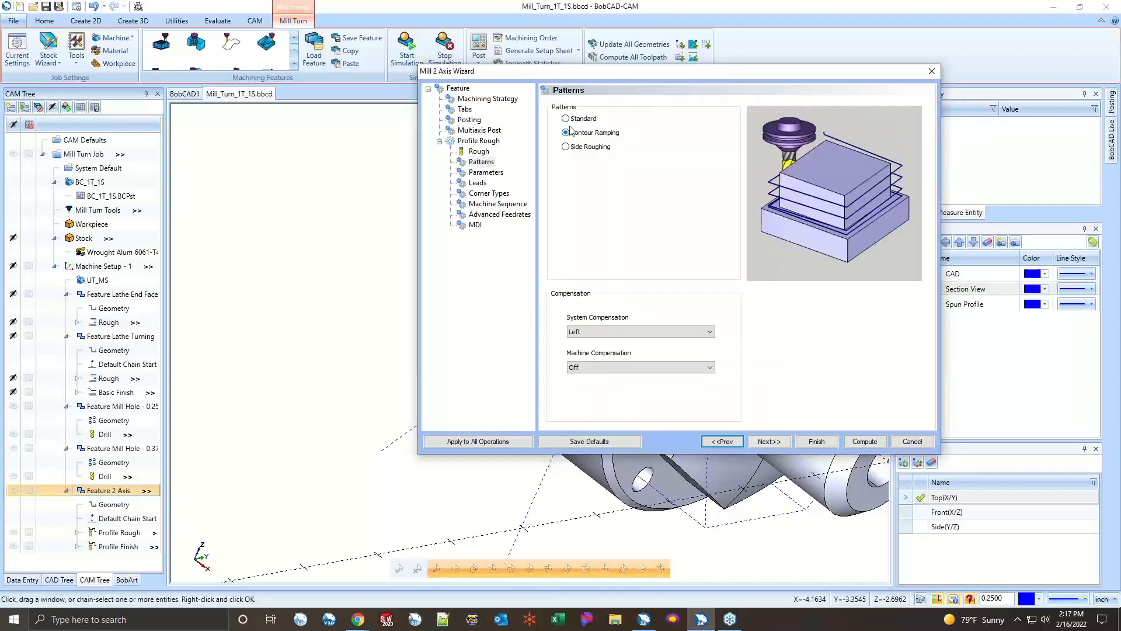
click(566, 118)
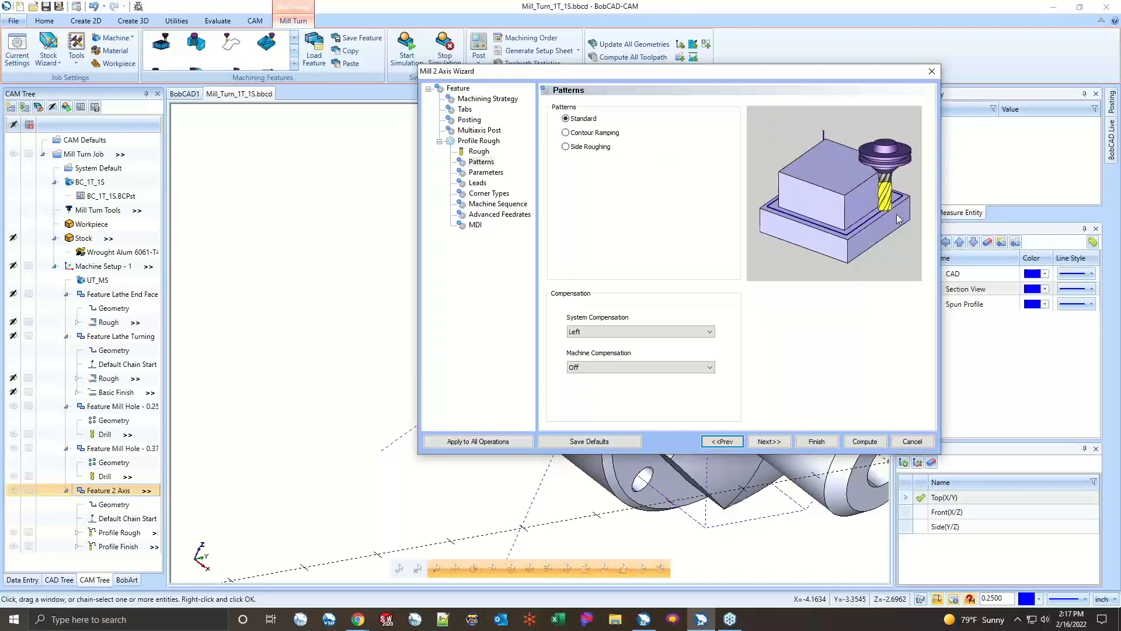
click(587, 133)
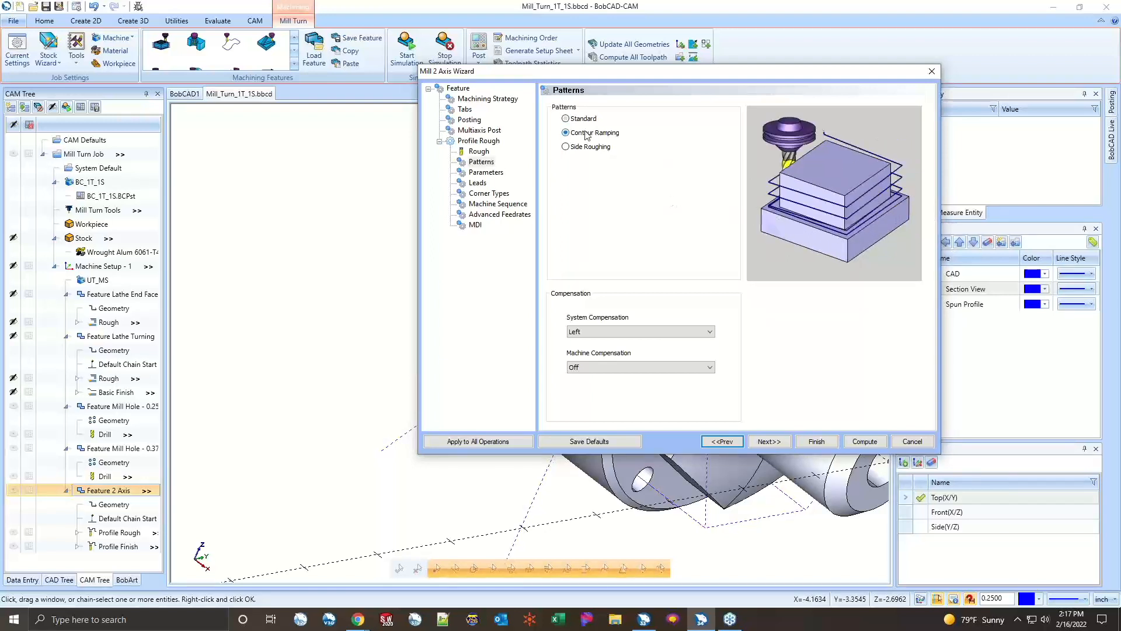
drag(730, 71, 387, 50)
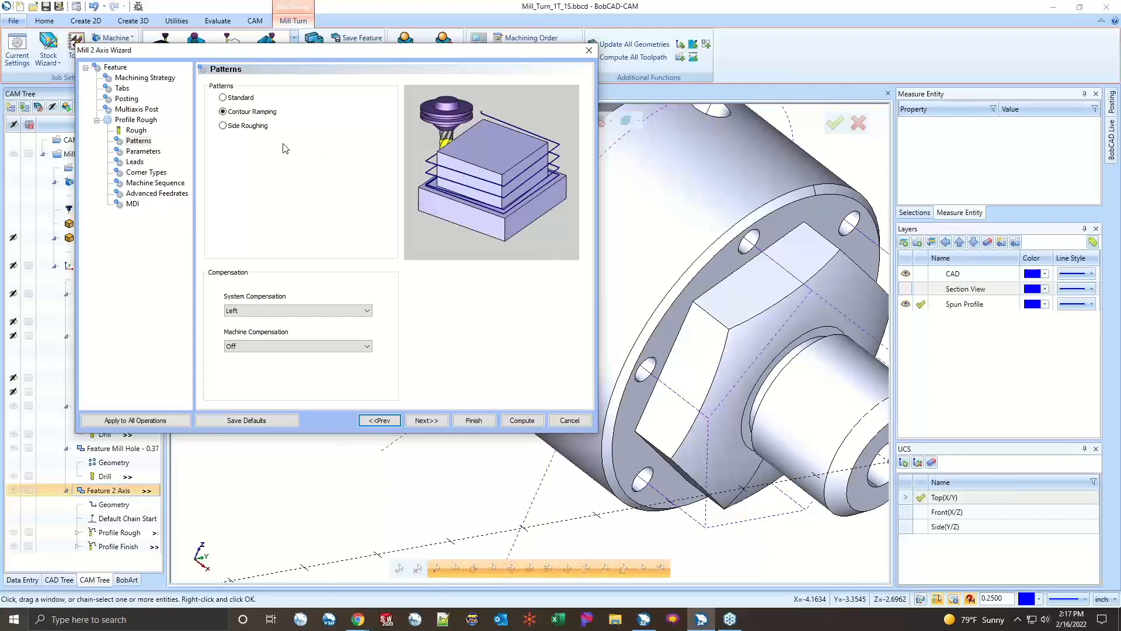
click(244, 127)
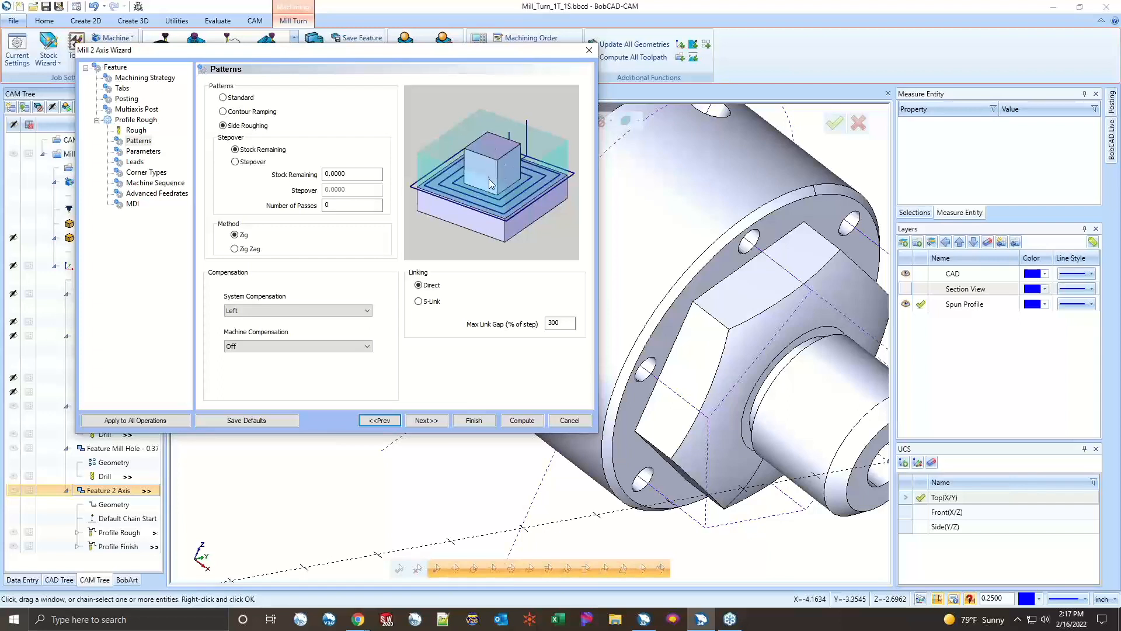
click(229, 98)
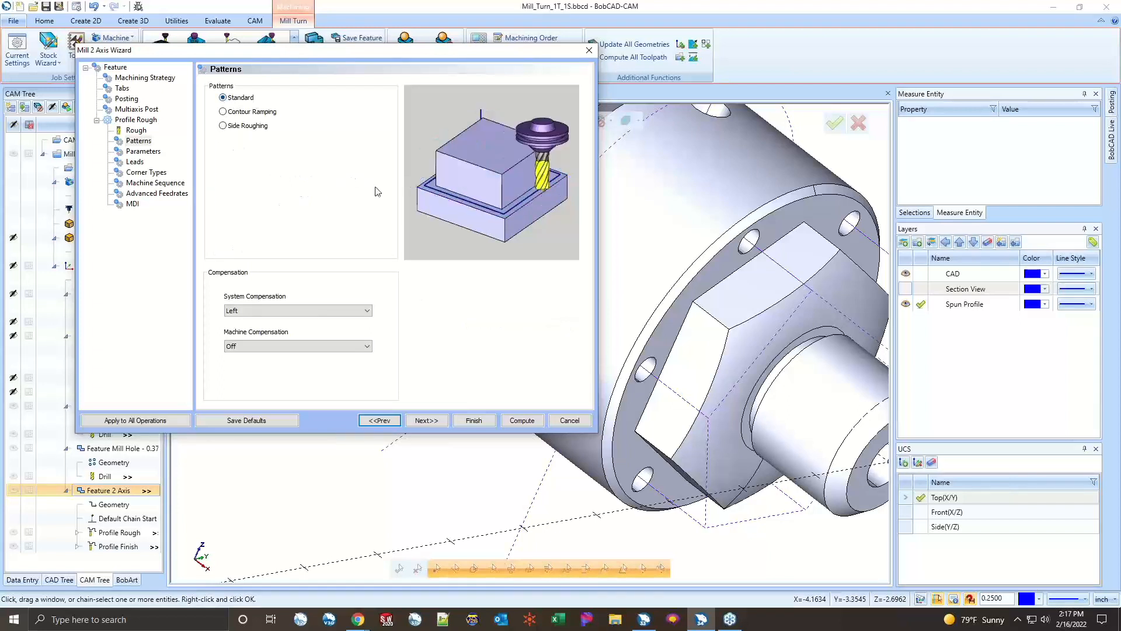
click(330, 346)
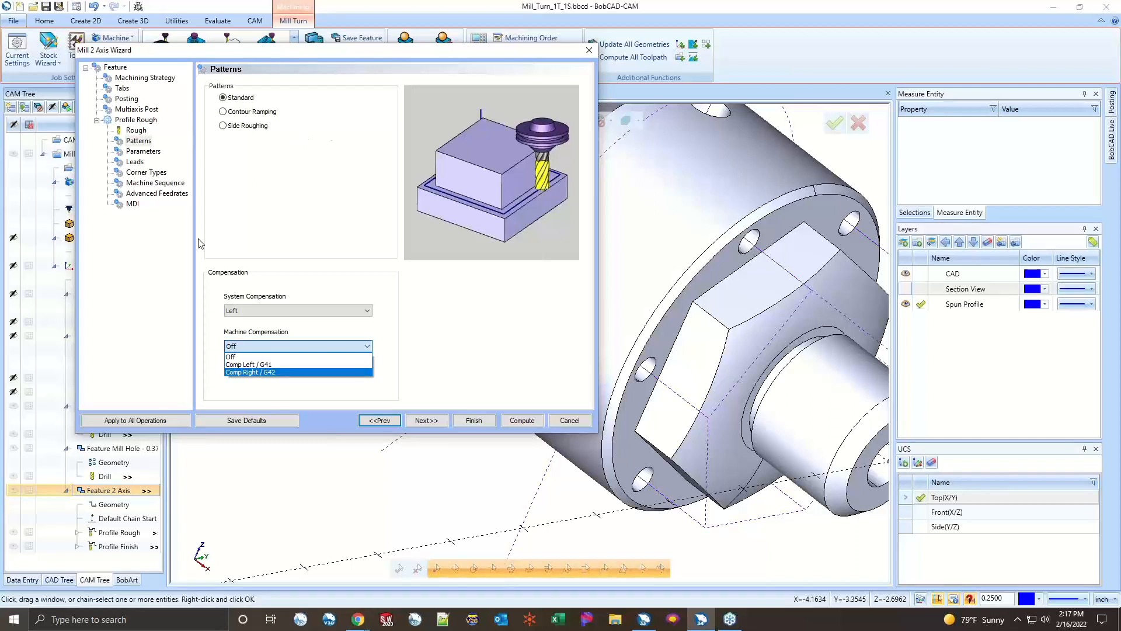
click(260, 357)
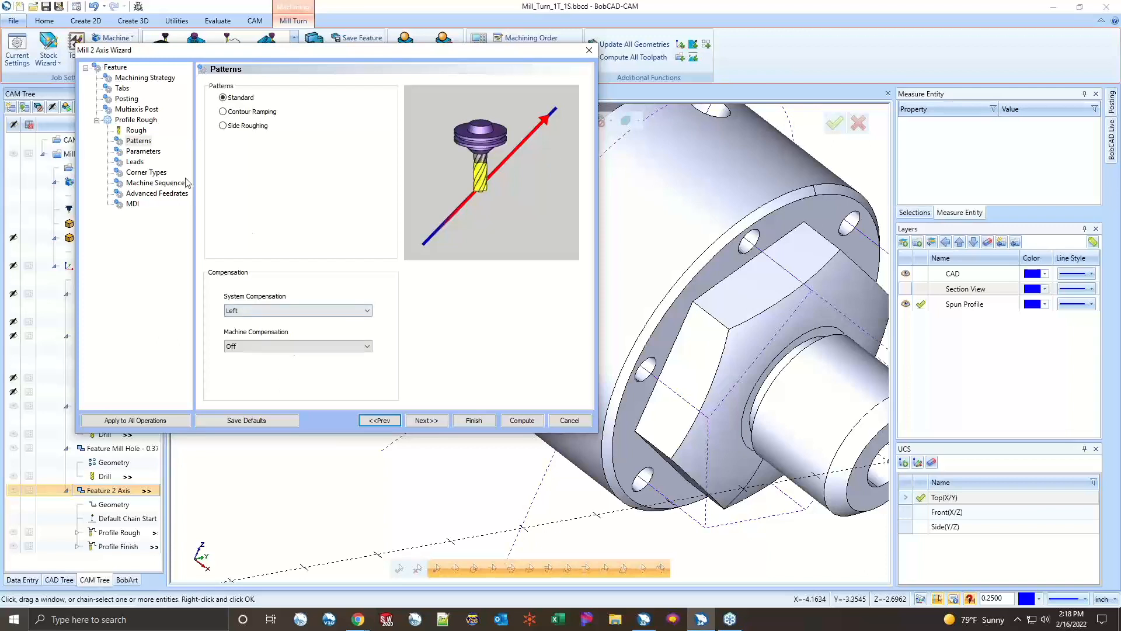
- Set the Profile Rough side allowance to 0, keeping the bottom allowance at 0.0000
click(418, 418)
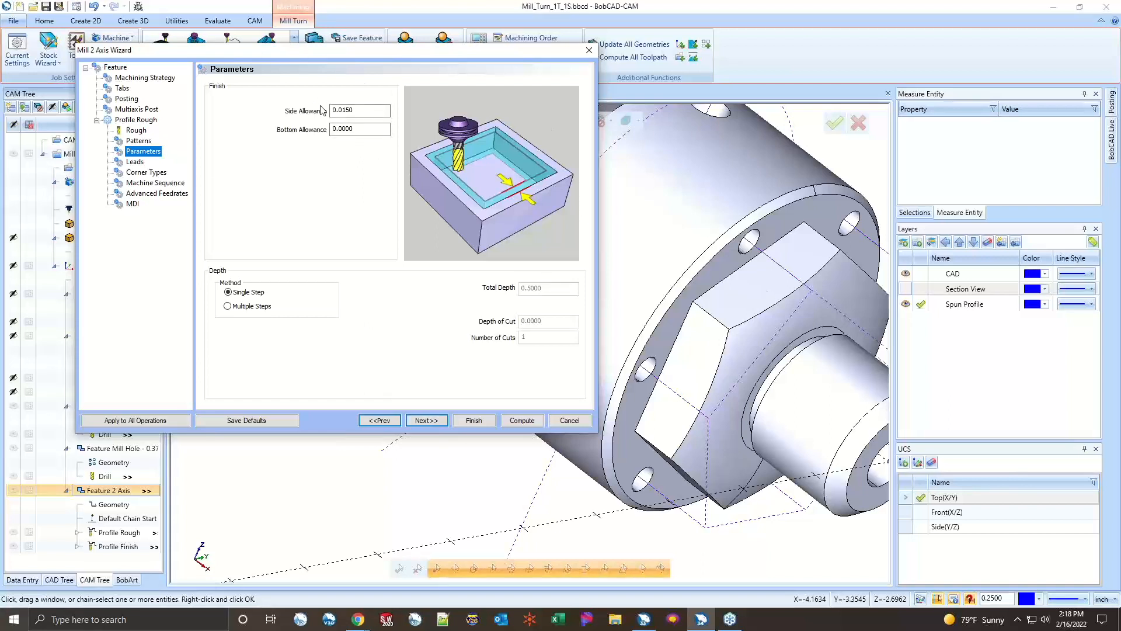
double_click(349, 111)
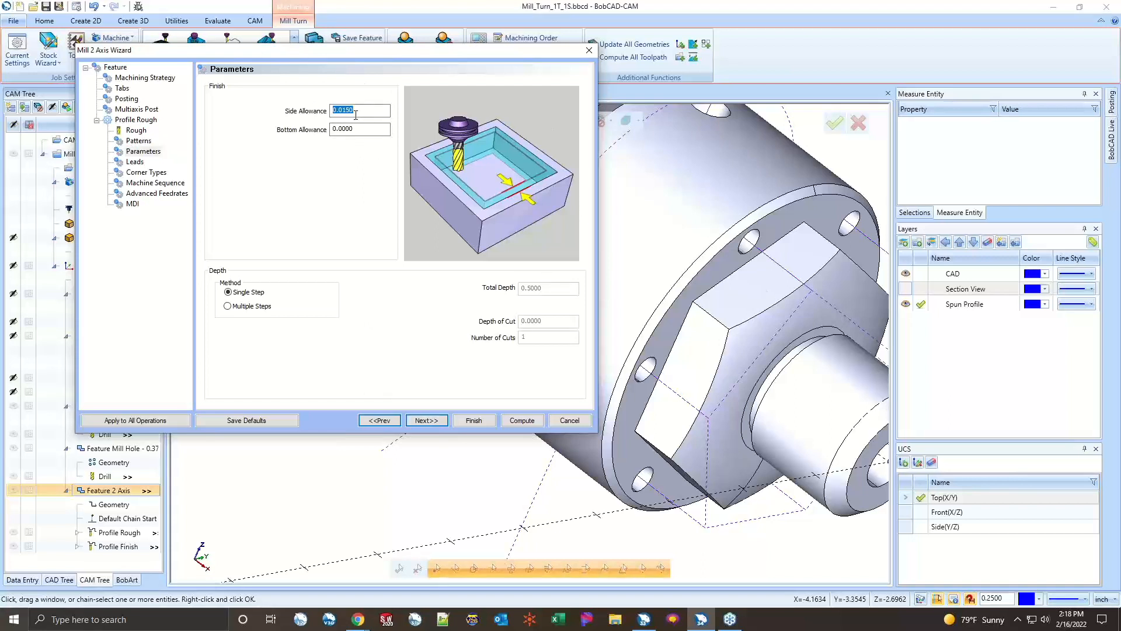
text(0)
double_click(354, 123)
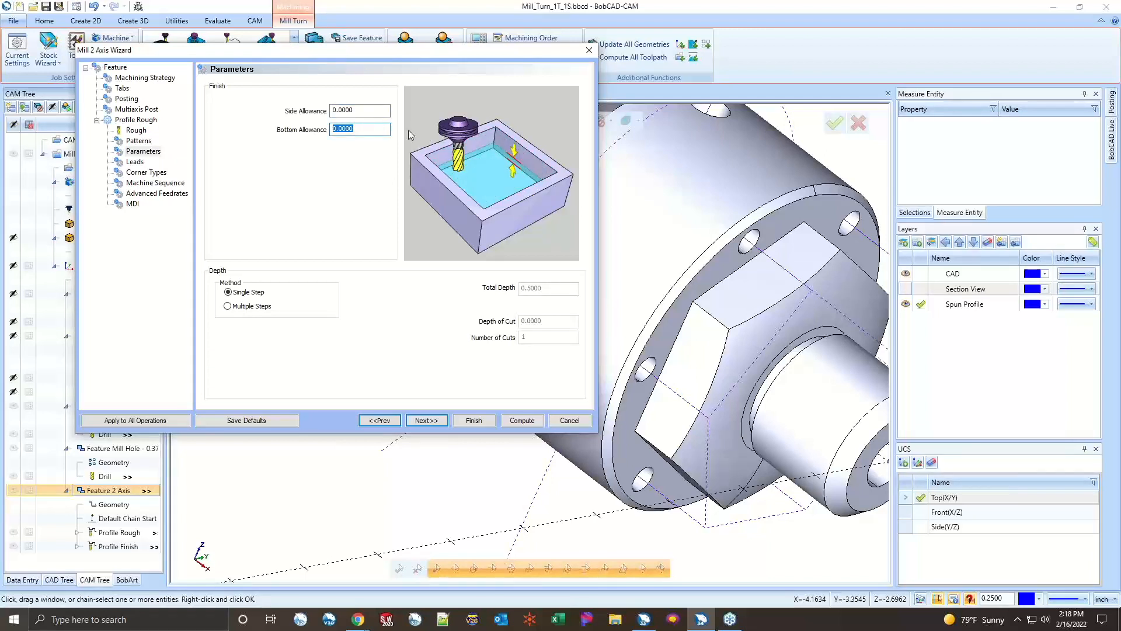
- Switch the Profile Rough depth method to Multiple Steps with a 0.1250 depth of cut
click(251, 306)
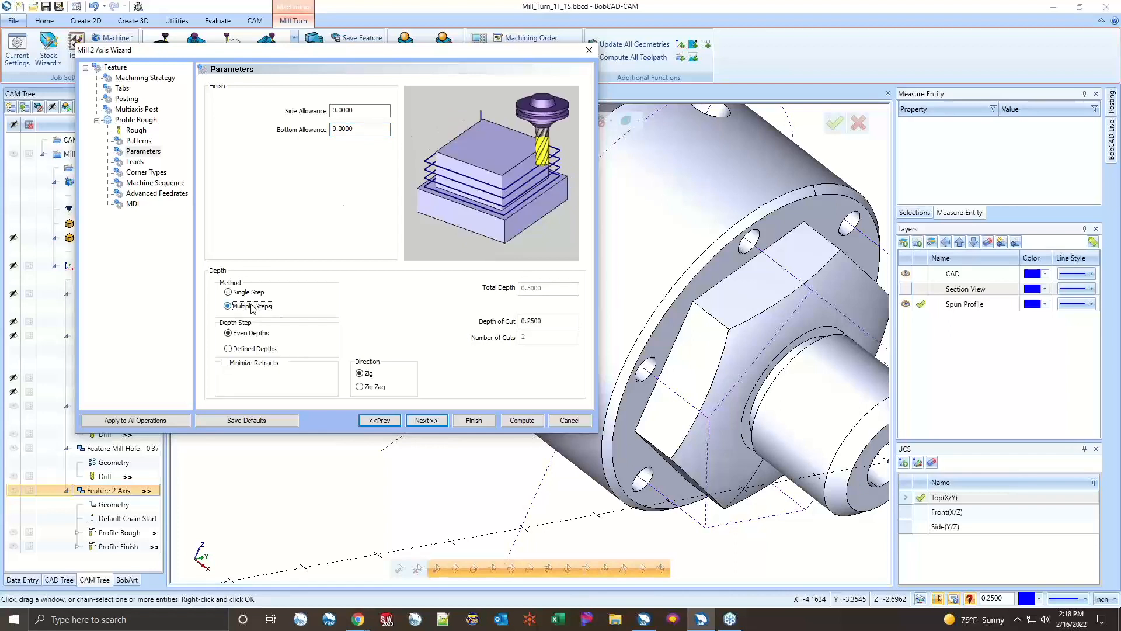
double_click(550, 320)
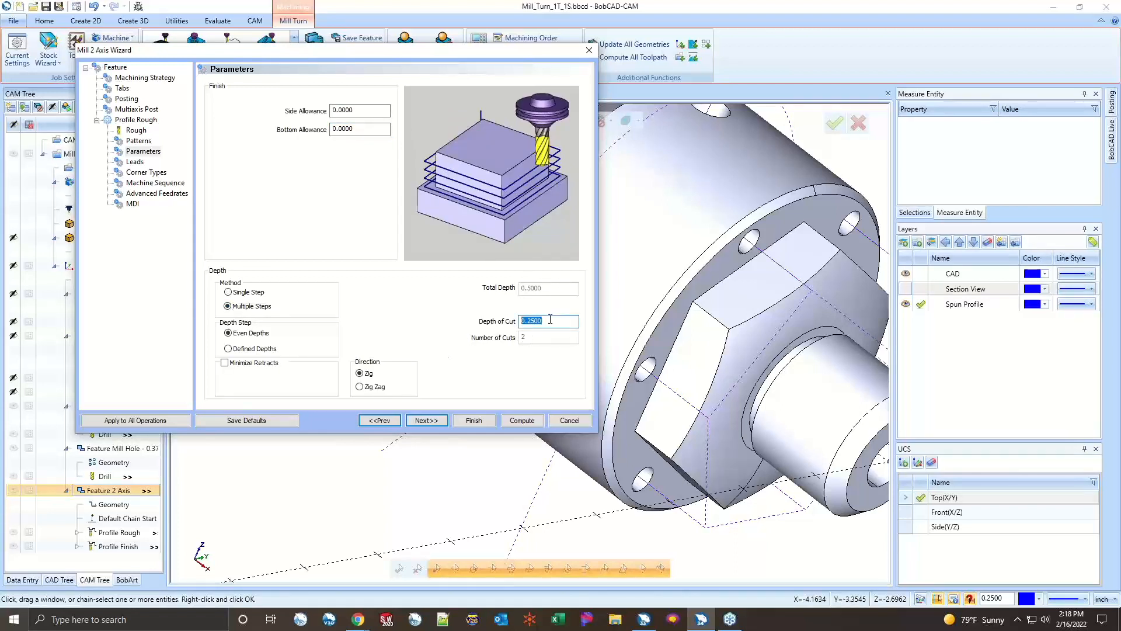
text(.128)
text(5)
key(Tab)
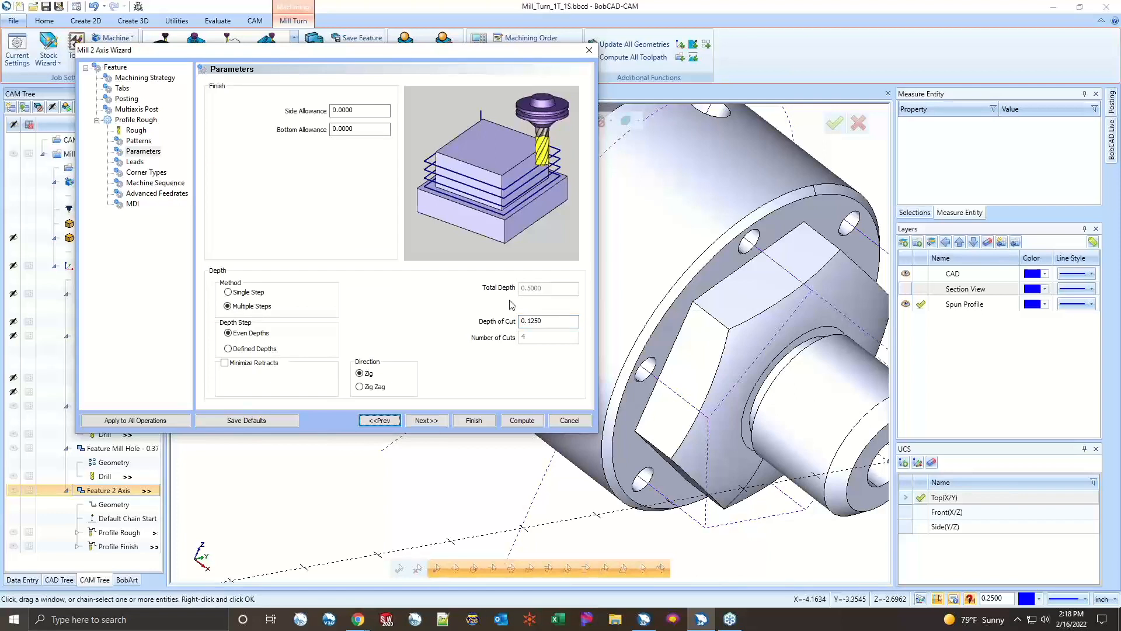
- Keep Even Depths and the Zig direction for the depth cuts, and enable Minimize Retracts without Link with Rapid
click(262, 334)
click(228, 349)
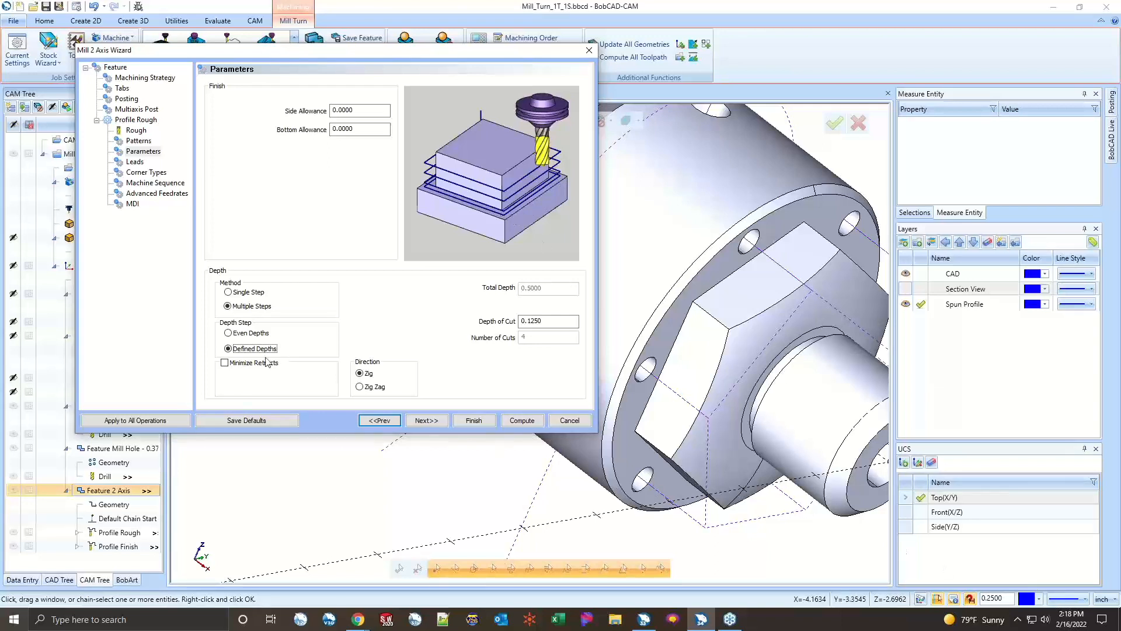
click(250, 333)
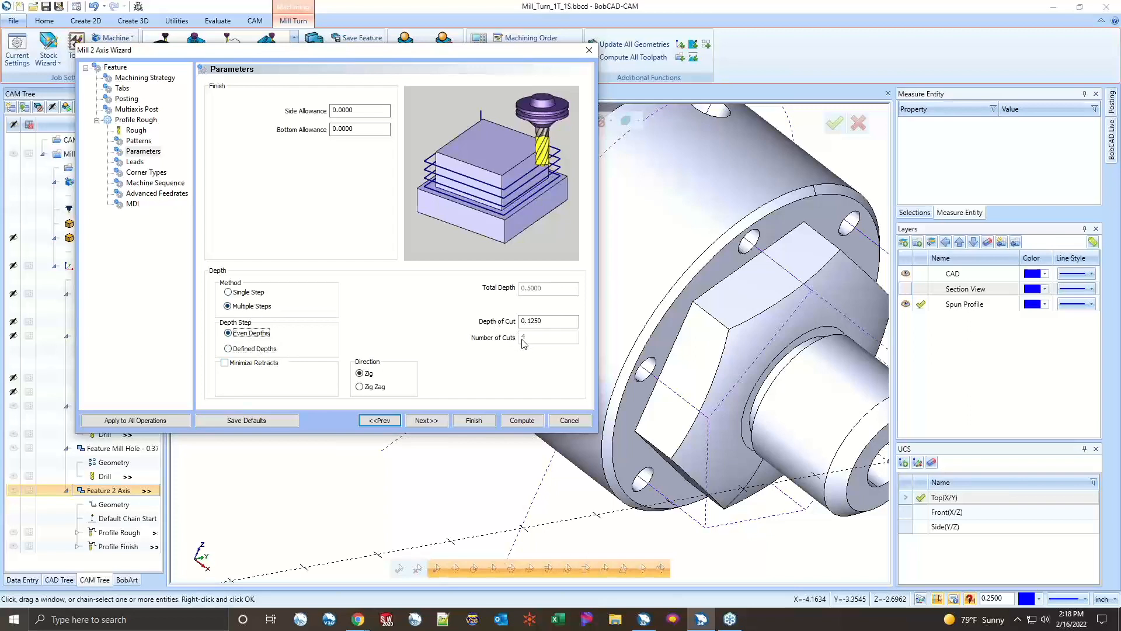
click(360, 387)
click(359, 373)
click(232, 365)
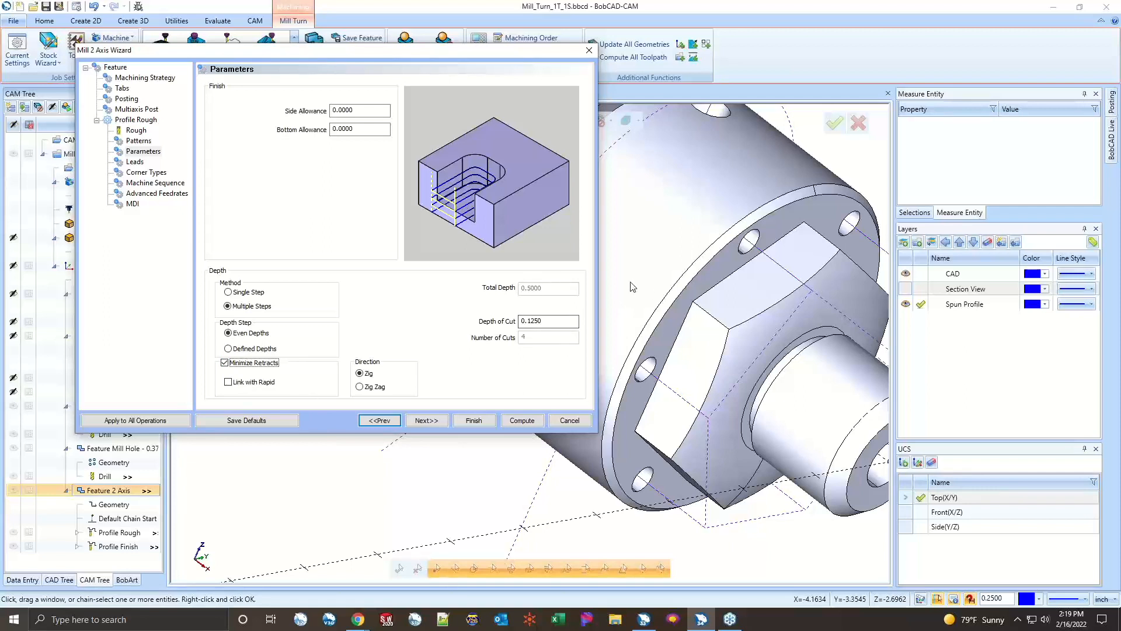
click(271, 382)
click(270, 382)
- Compare the Peck and Ramp entry options for Profile Rough, keeping a Plunge entry with Single Depth
click(432, 423)
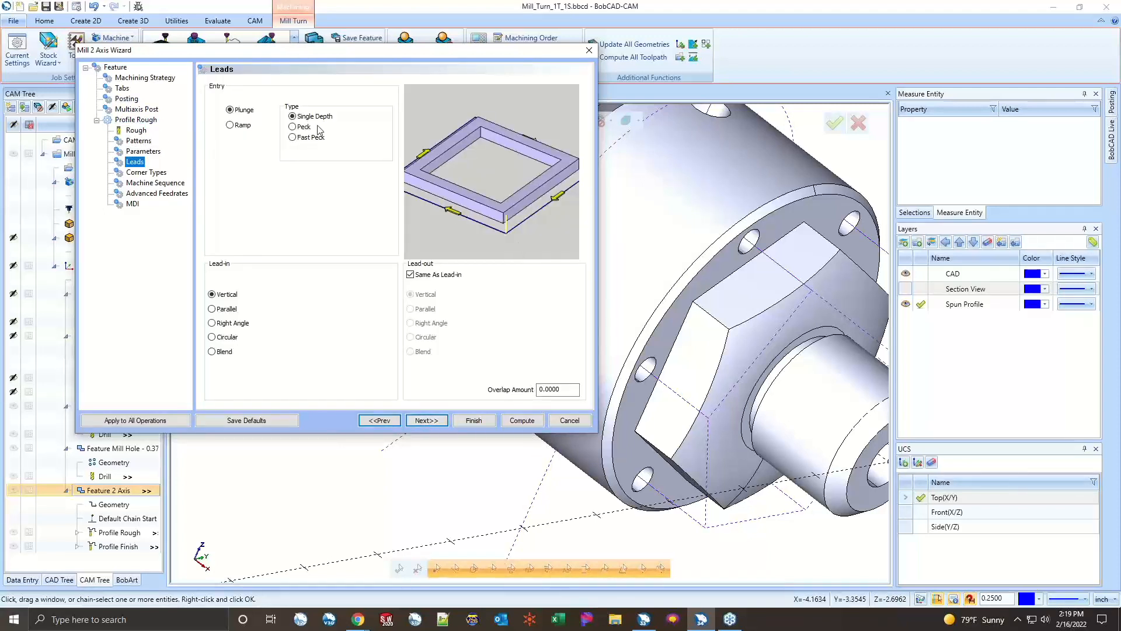
click(293, 127)
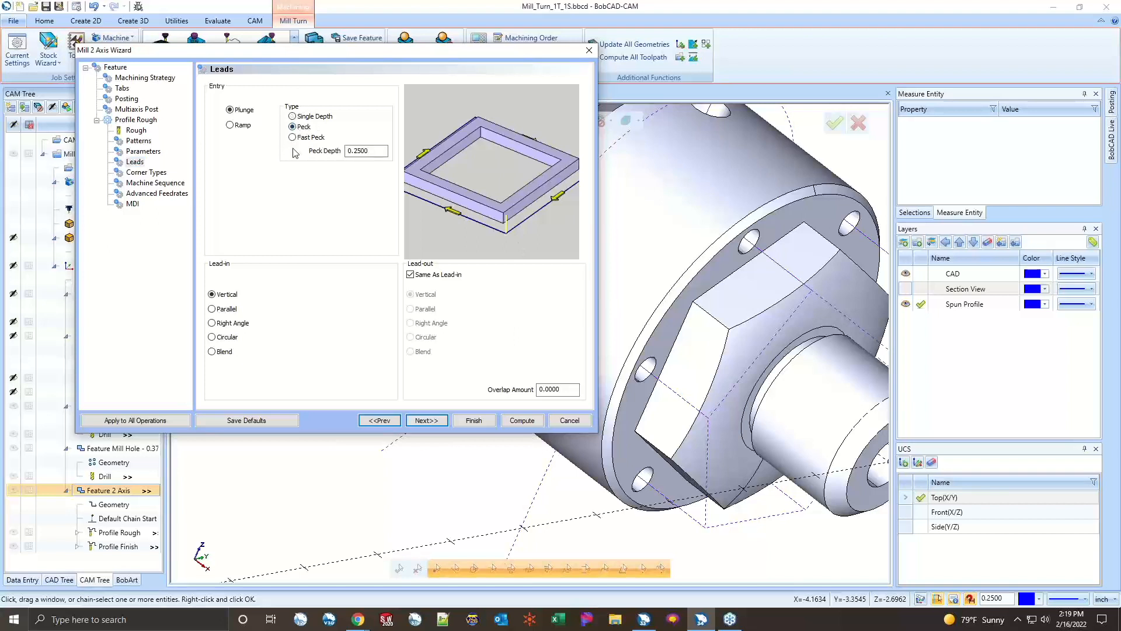
click(303, 117)
click(230, 125)
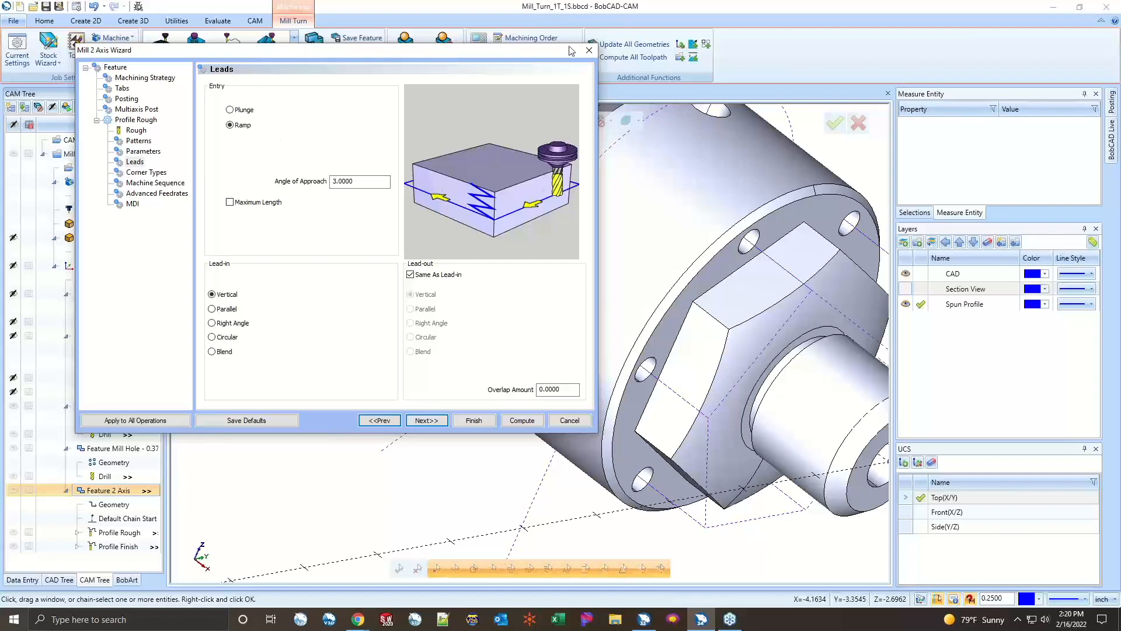
drag(571, 52, 621, 146)
drag(666, 208, 959, 345)
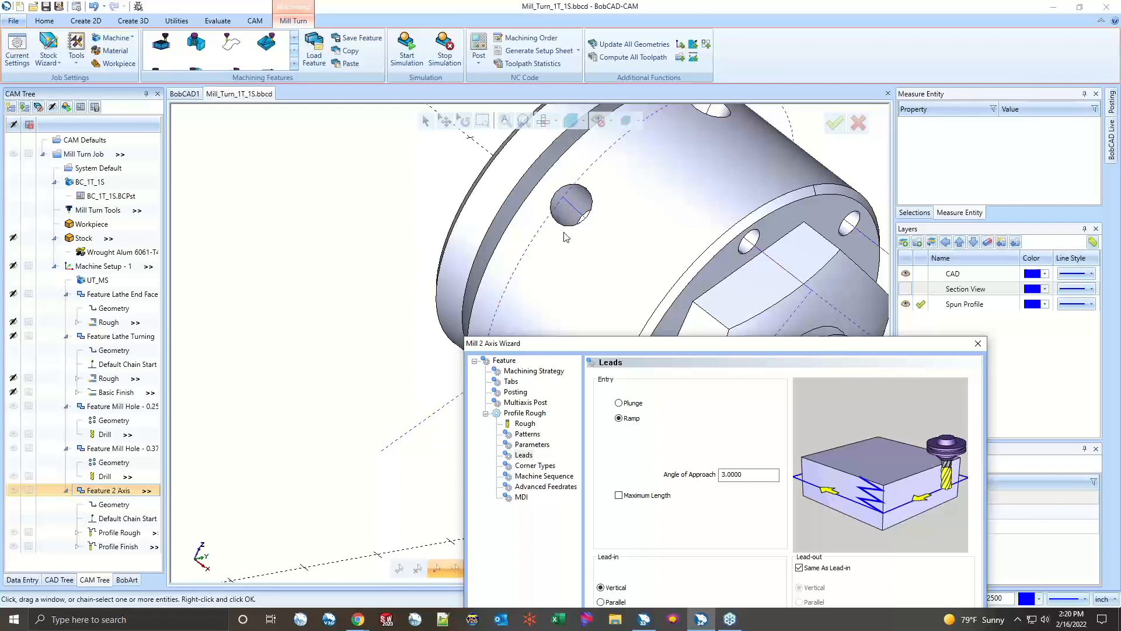
drag(595, 348, 300, 69)
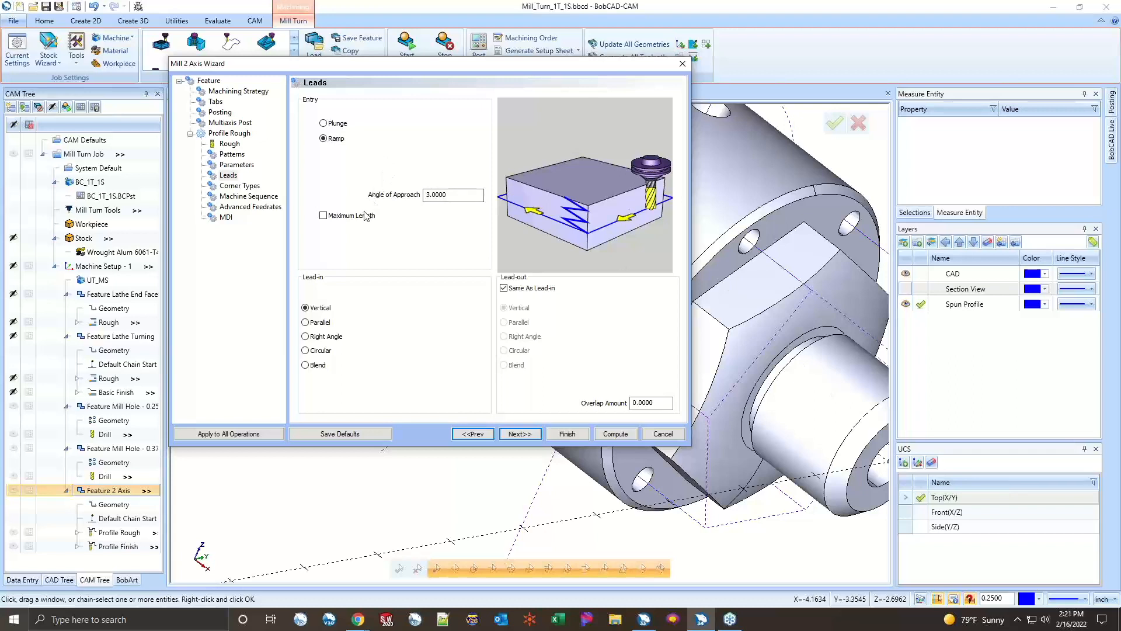
click(323, 123)
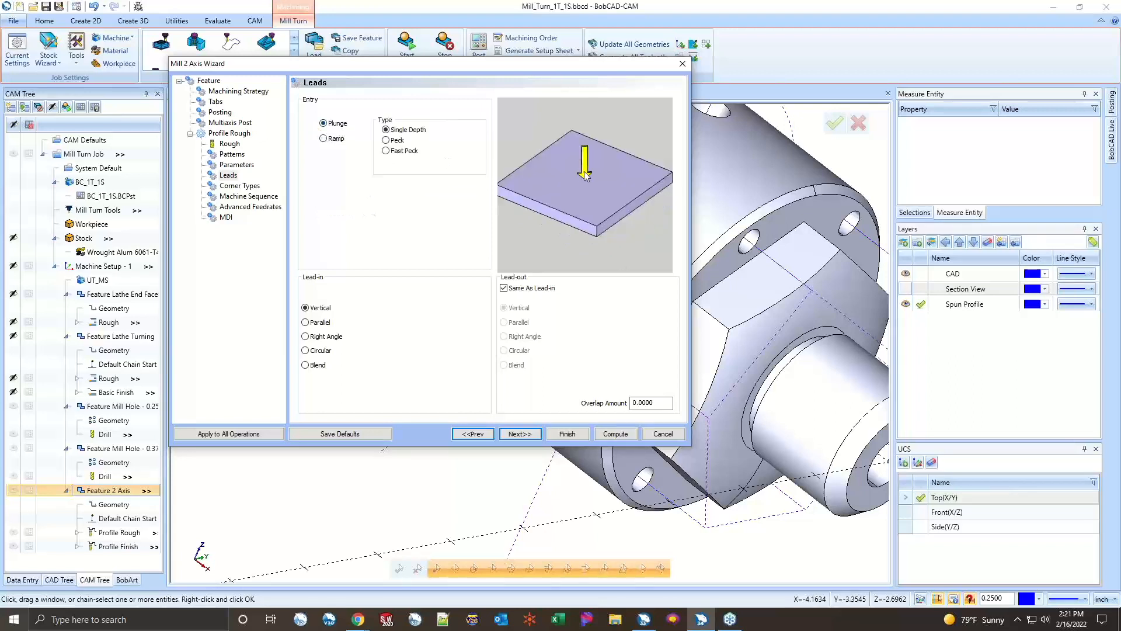
drag(618, 64, 485, 73)
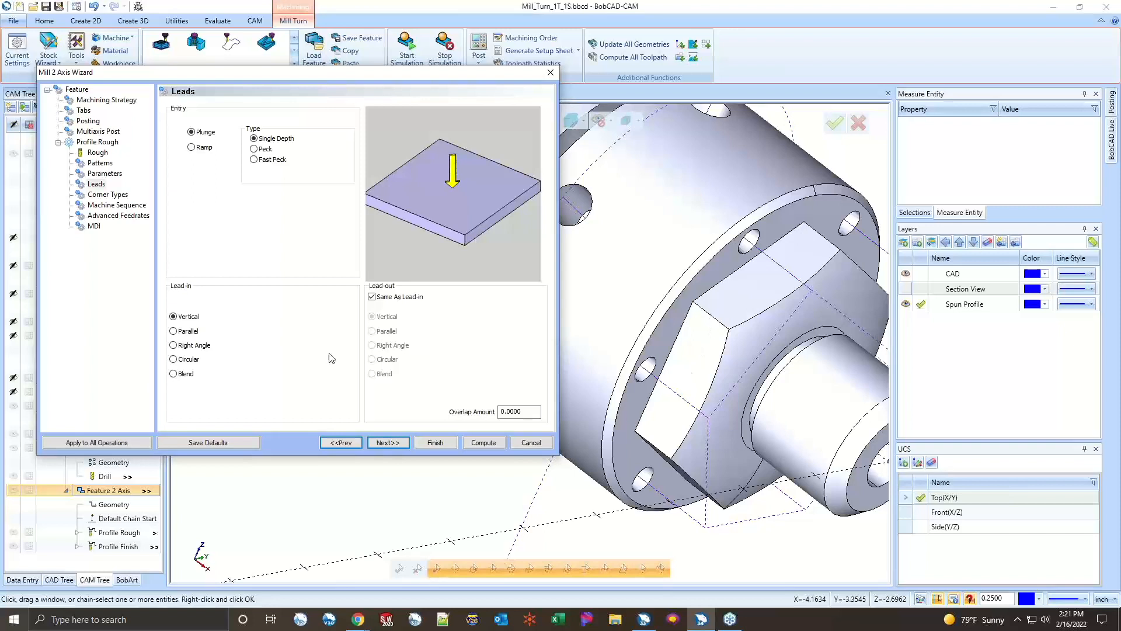
- Set the Profile Rough lead-in to Parallel with a length of 0.5, using the same values for the lead-out
click(188, 332)
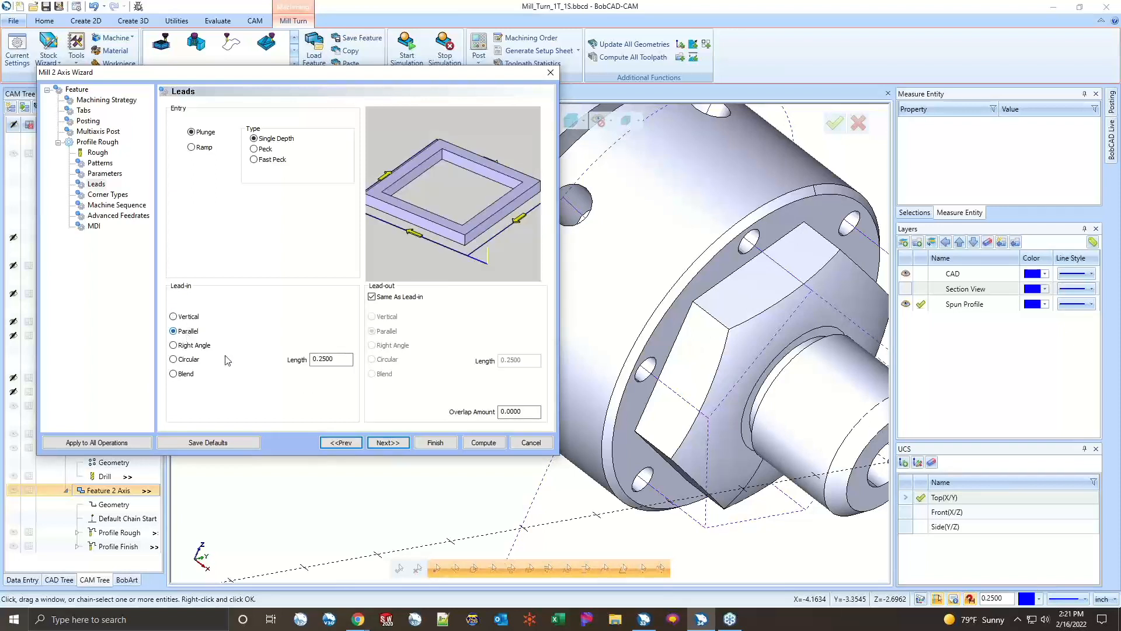
double_click(330, 361)
text(.5)
key(Tab)
- Compare Round with Sharp external corners for Profile Rough, keep Sharp, and proceed to the machine sequence settings
click(388, 442)
drag(377, 73, 444, 82)
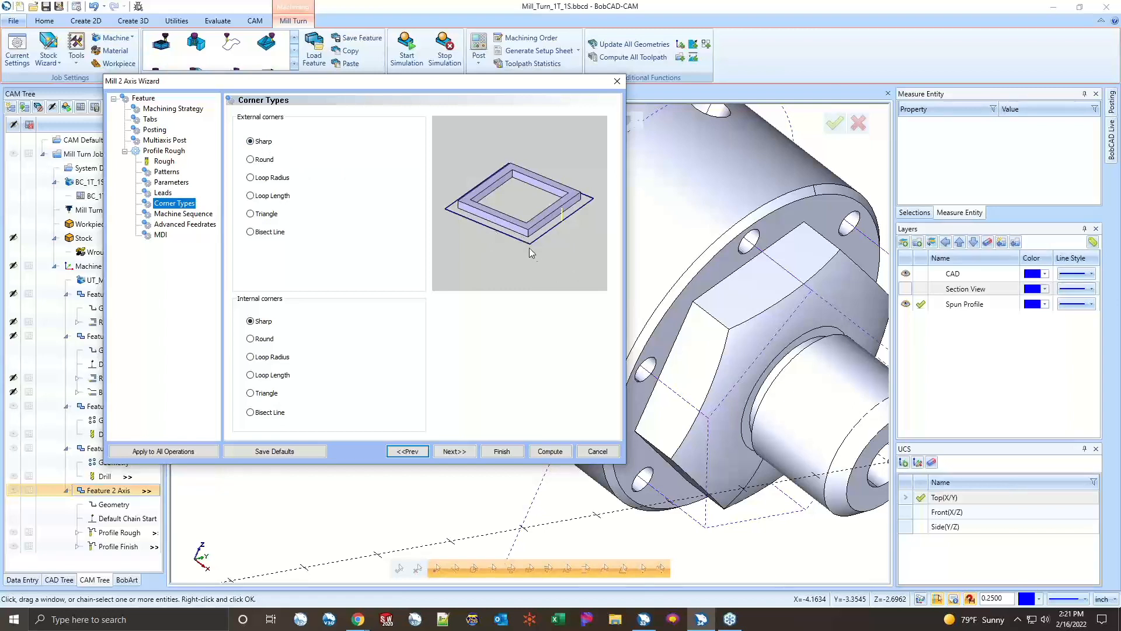
click(258, 163)
click(247, 142)
click(463, 453)
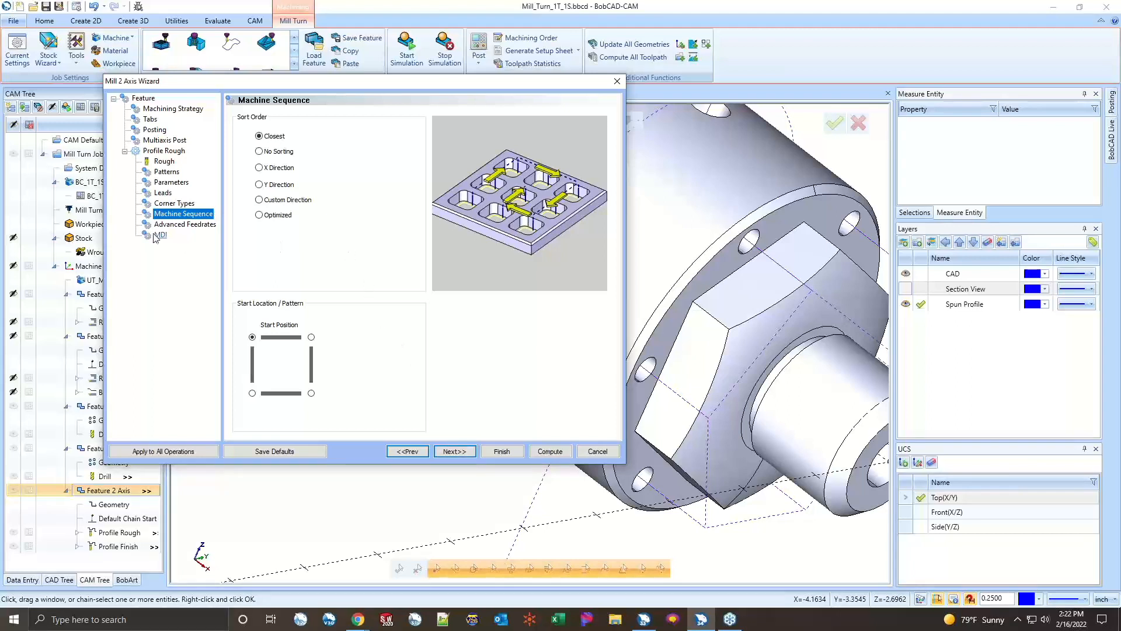
- Review the Profile Rough's Advanced Feedrates and MDI settings, leaving Corner Slowdown off, and compute the 2 Axis feature
click(186, 229)
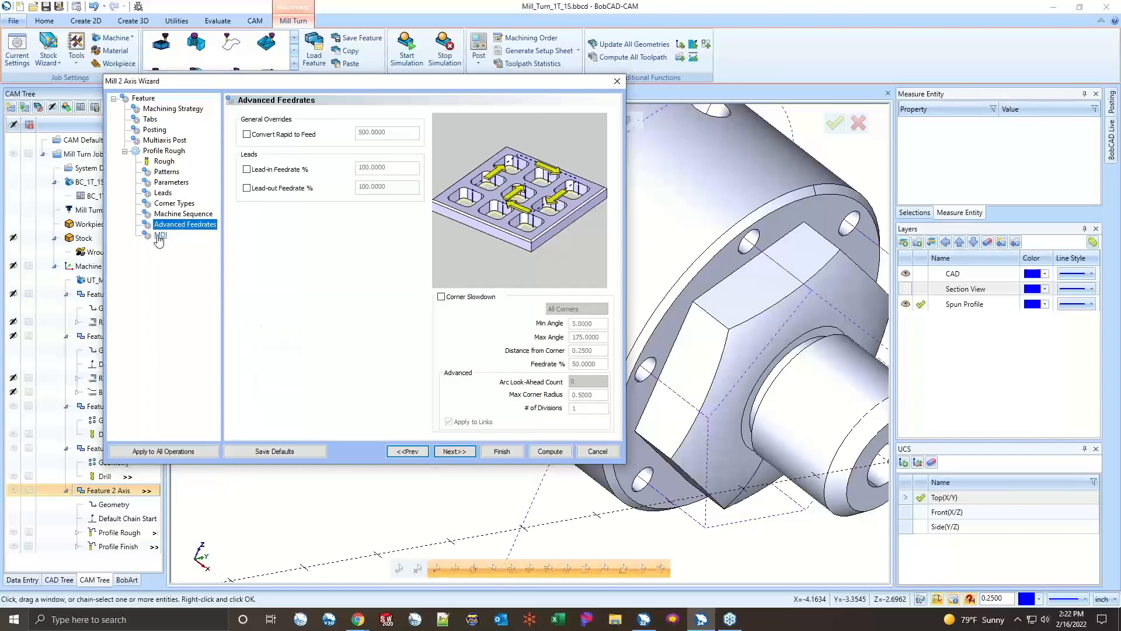
click(166, 237)
click(175, 225)
click(442, 297)
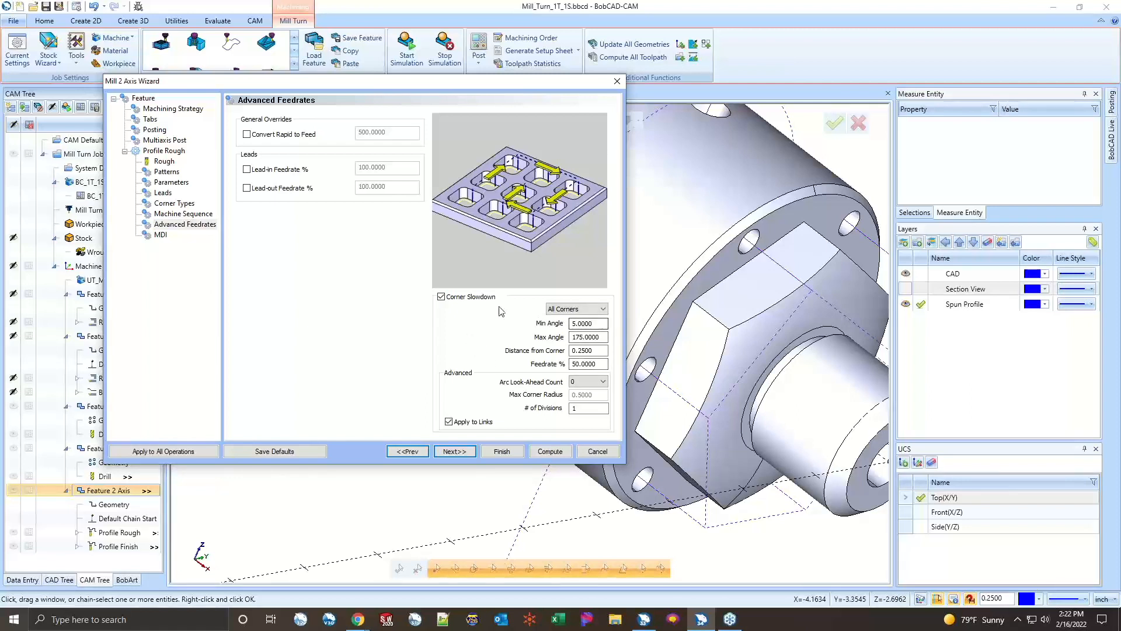
click(471, 299)
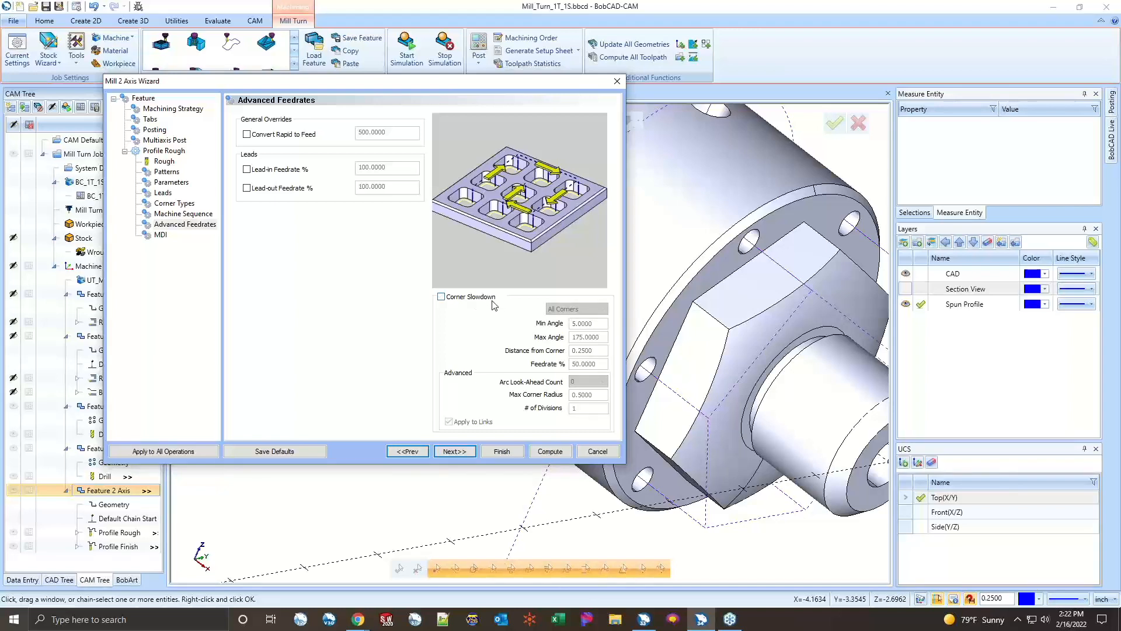
click(556, 454)
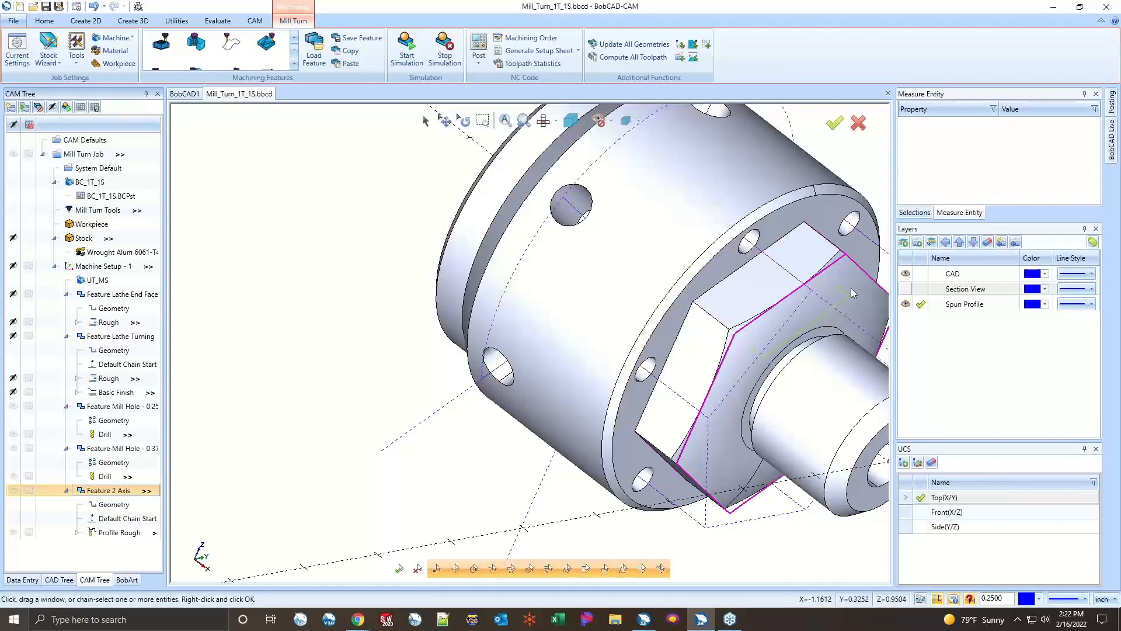
- Reverse the direction of the 2 Axis feature's chain start on the hexagon and recompute its toolpath
middle_drag(796, 310, 708, 383)
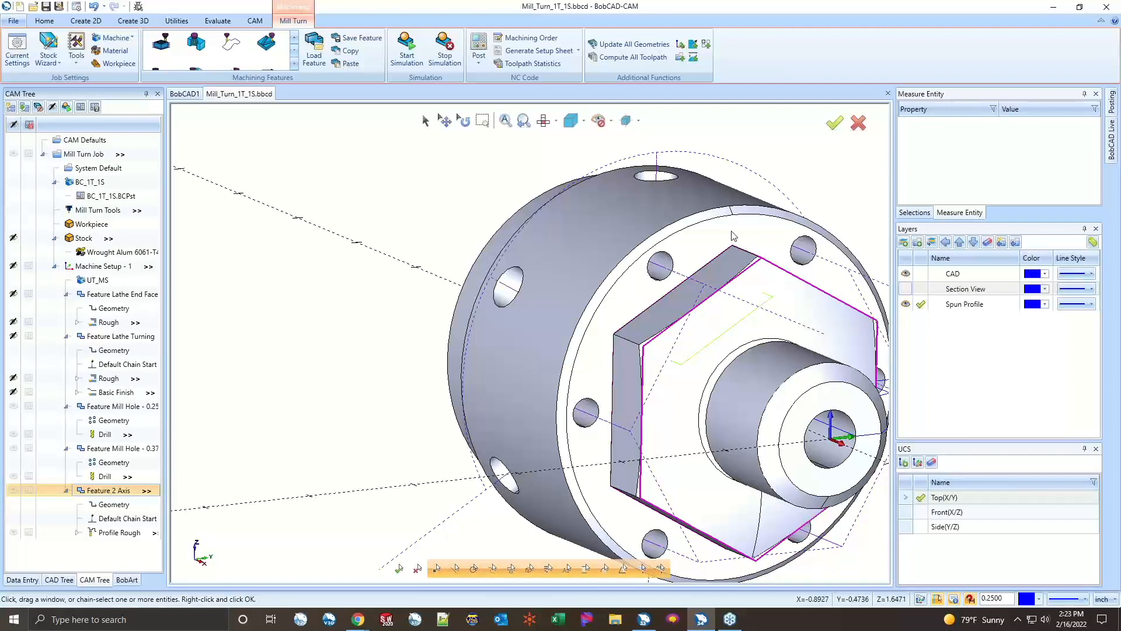
click(124, 520)
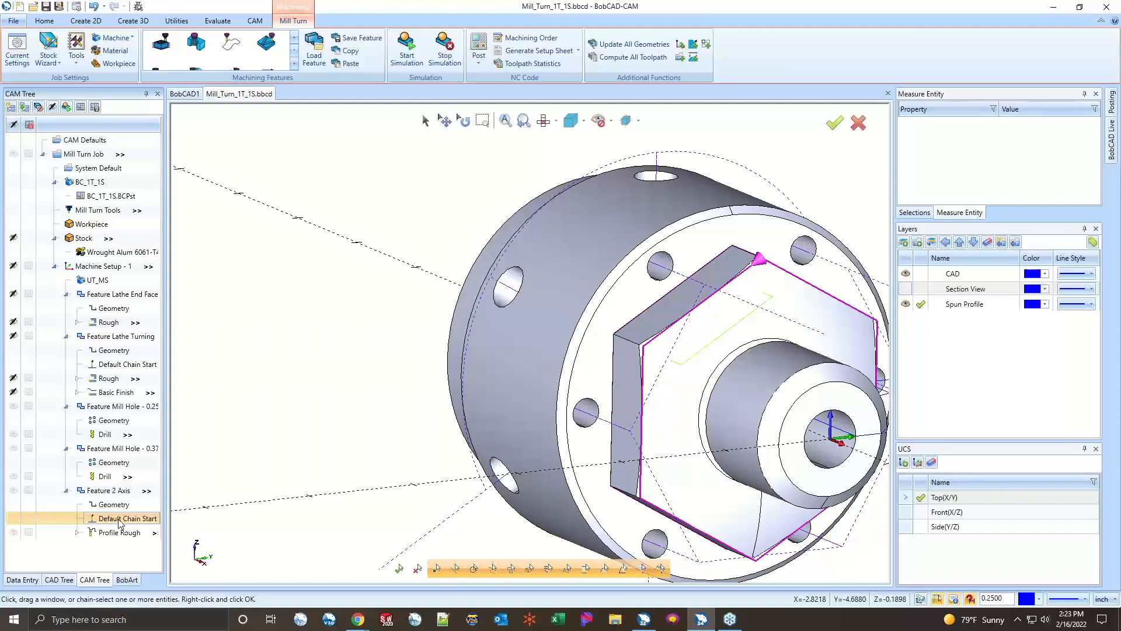
right_click(120, 522)
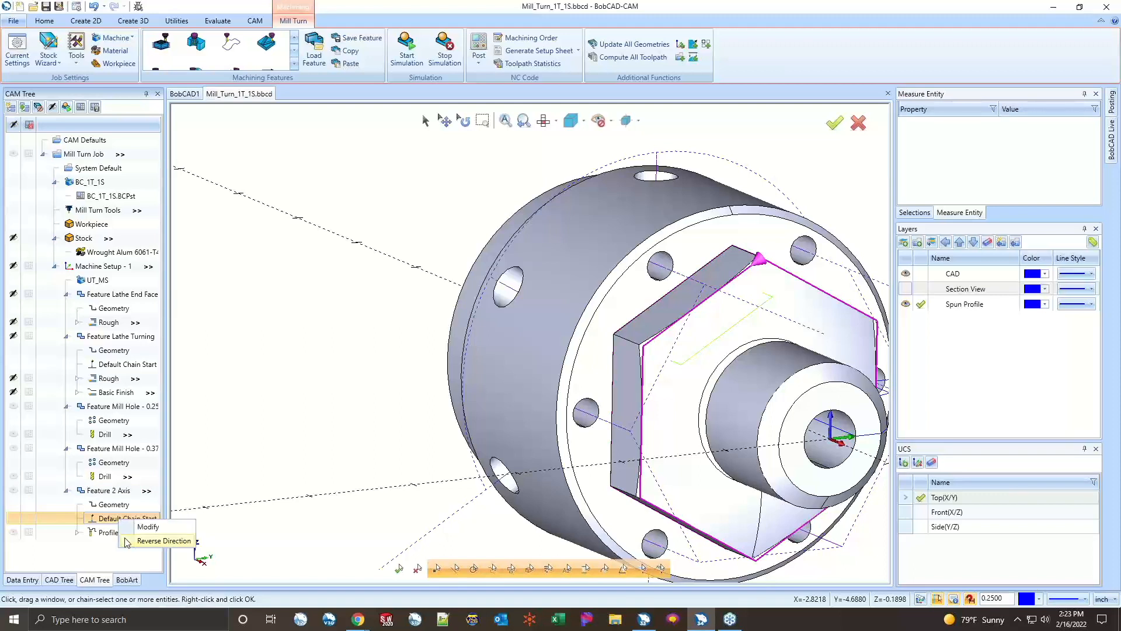
click(126, 541)
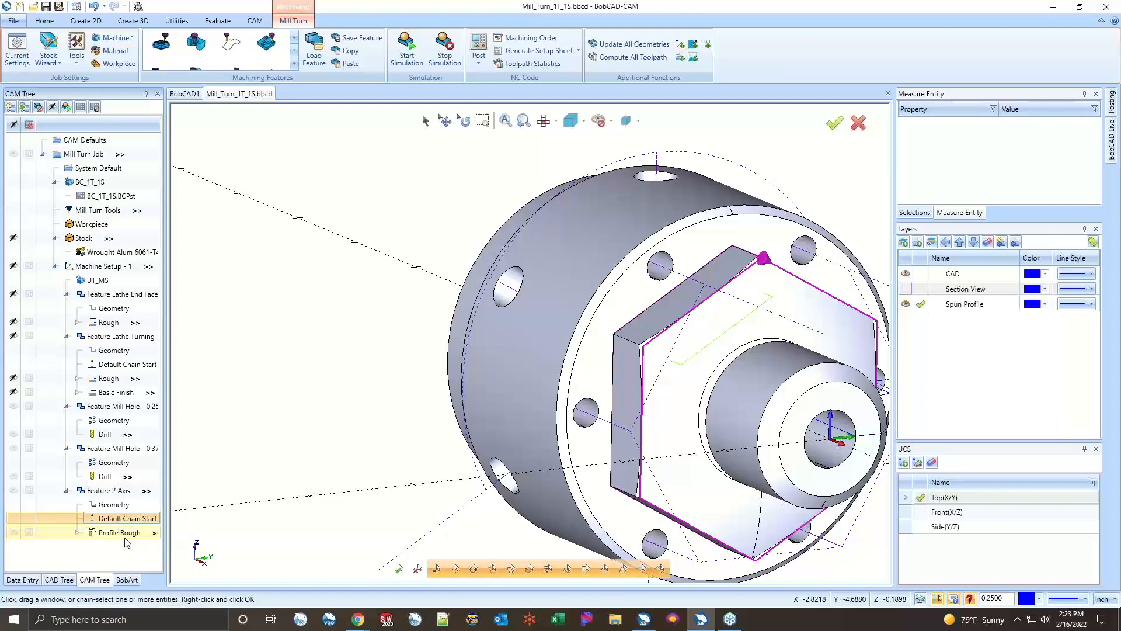
right_click(119, 495)
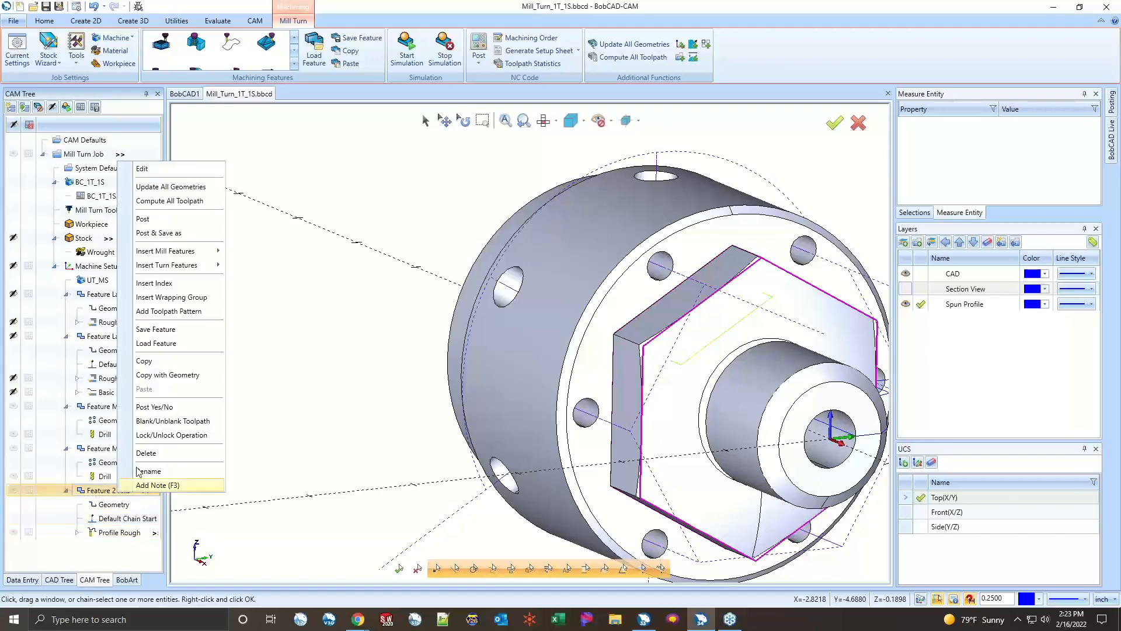
click(197, 201)
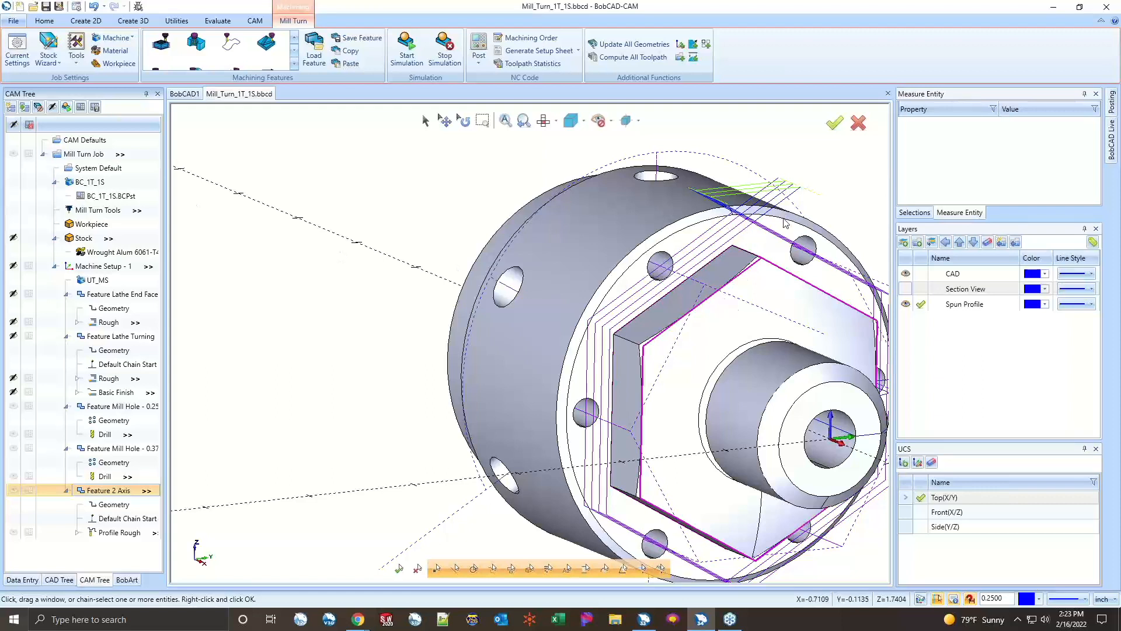
- Move the 2 Axis chain start to the middle of the hexagon's upper-left edge and recompute the toolpath
right_click(121, 522)
click(146, 532)
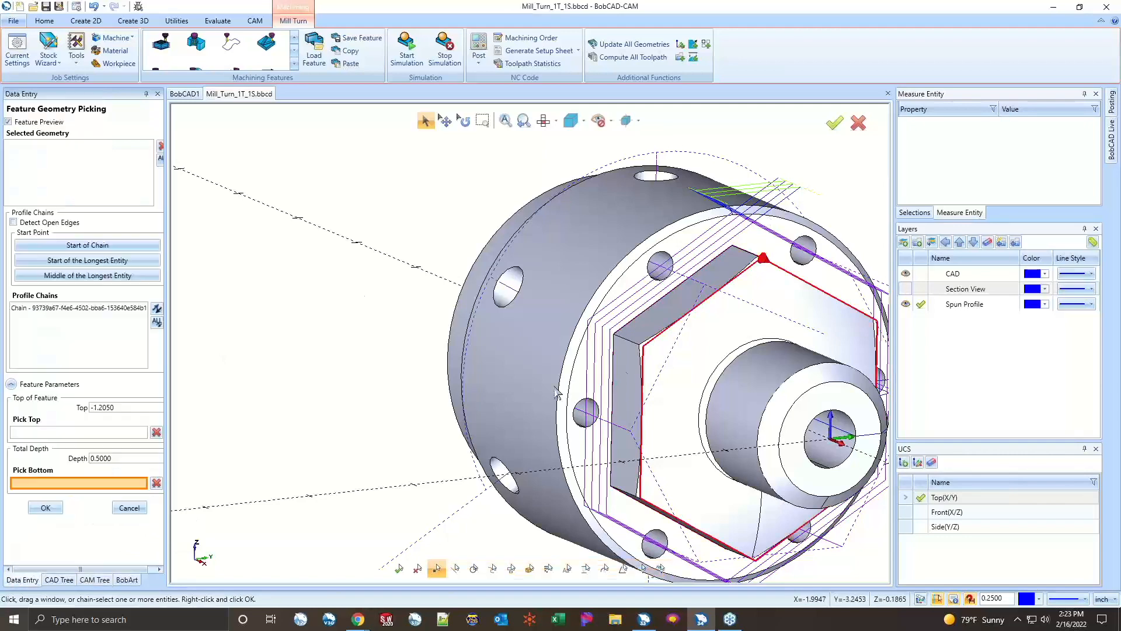
click(689, 310)
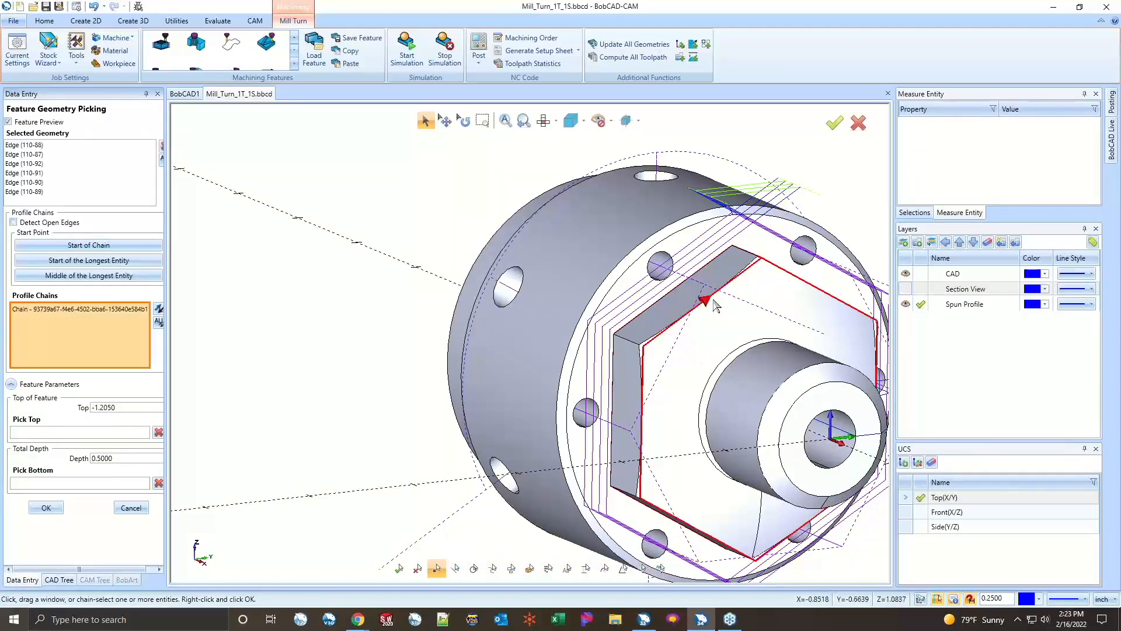
click(46, 507)
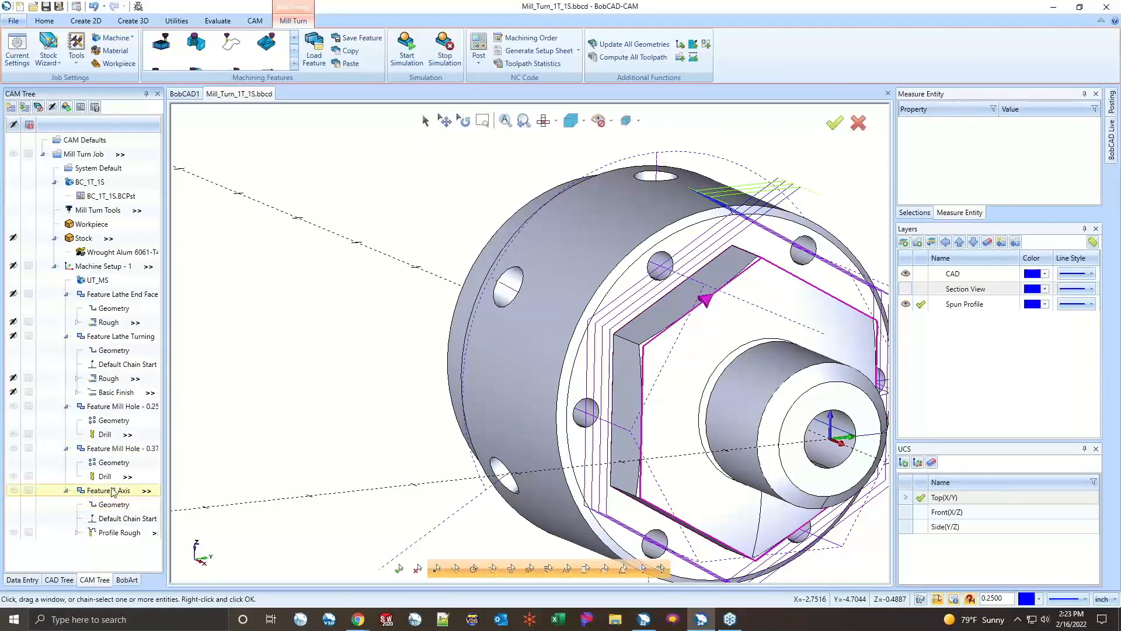
right_click(126, 490)
click(167, 196)
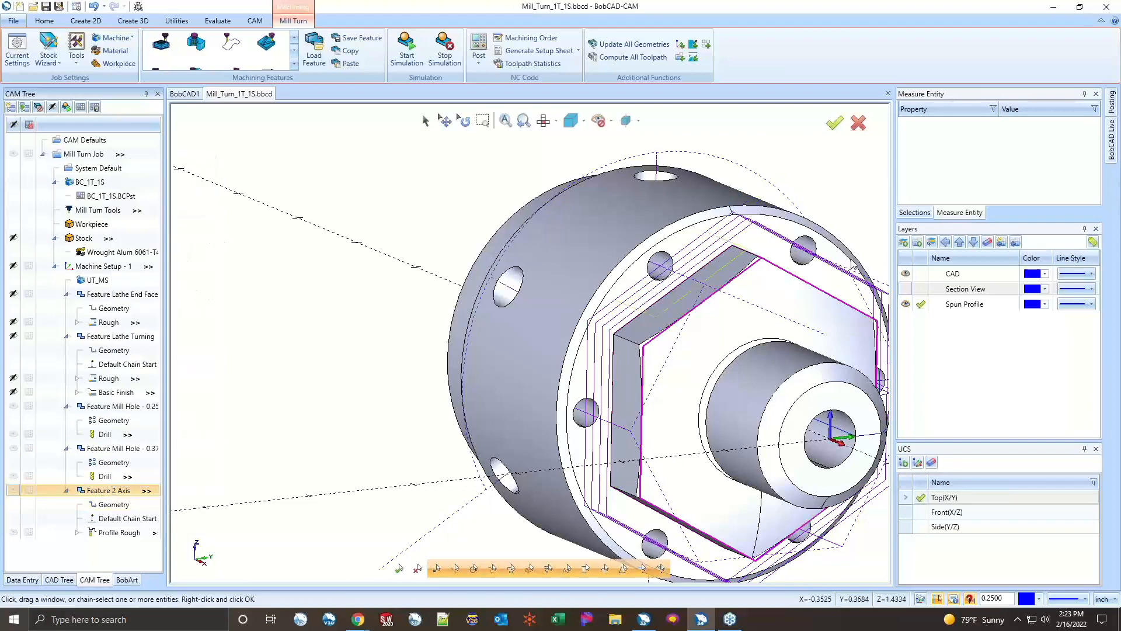
middle_drag(765, 421, 634, 372)
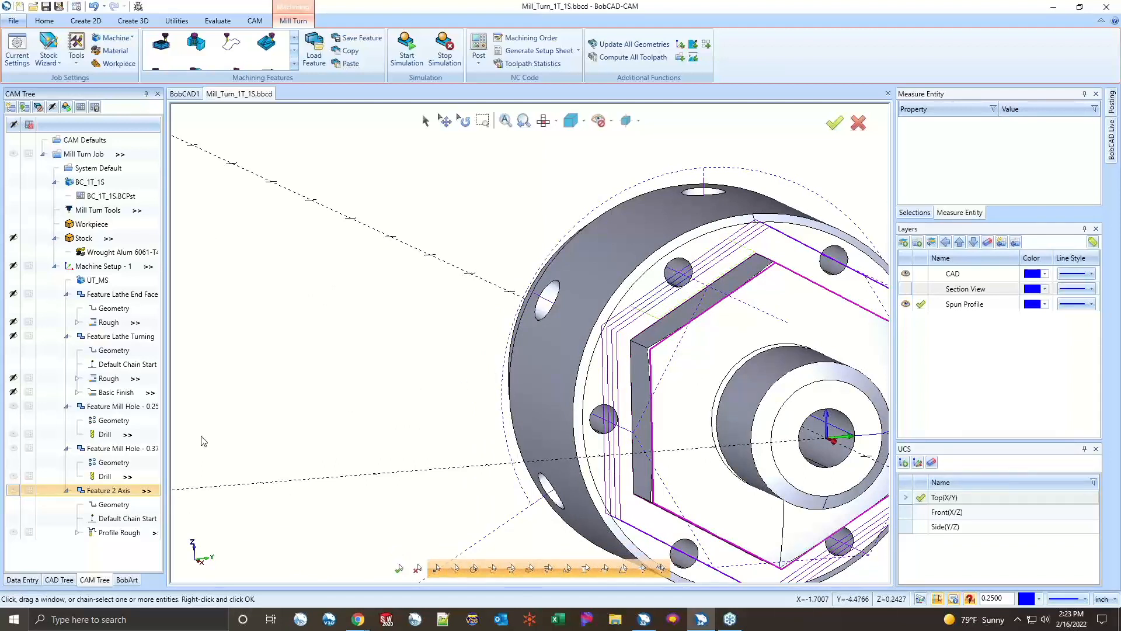
- Try other chain start points on the hexagon, set the start at its top corner, and recompute the 2 Axis toolpath
click(114, 519)
right_click(115, 521)
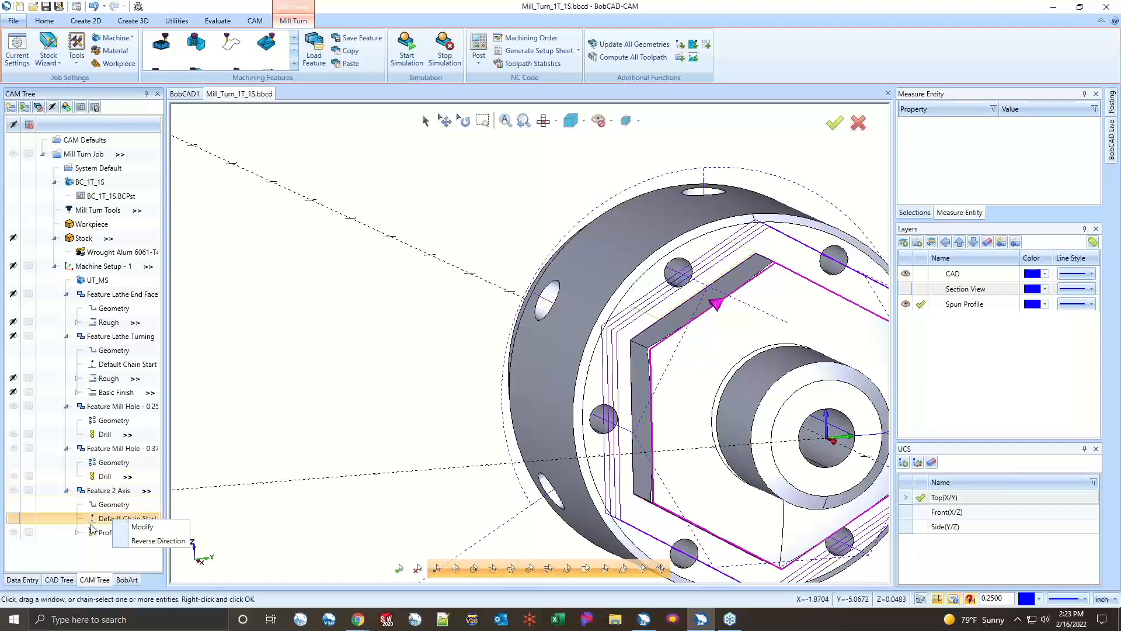
click(140, 527)
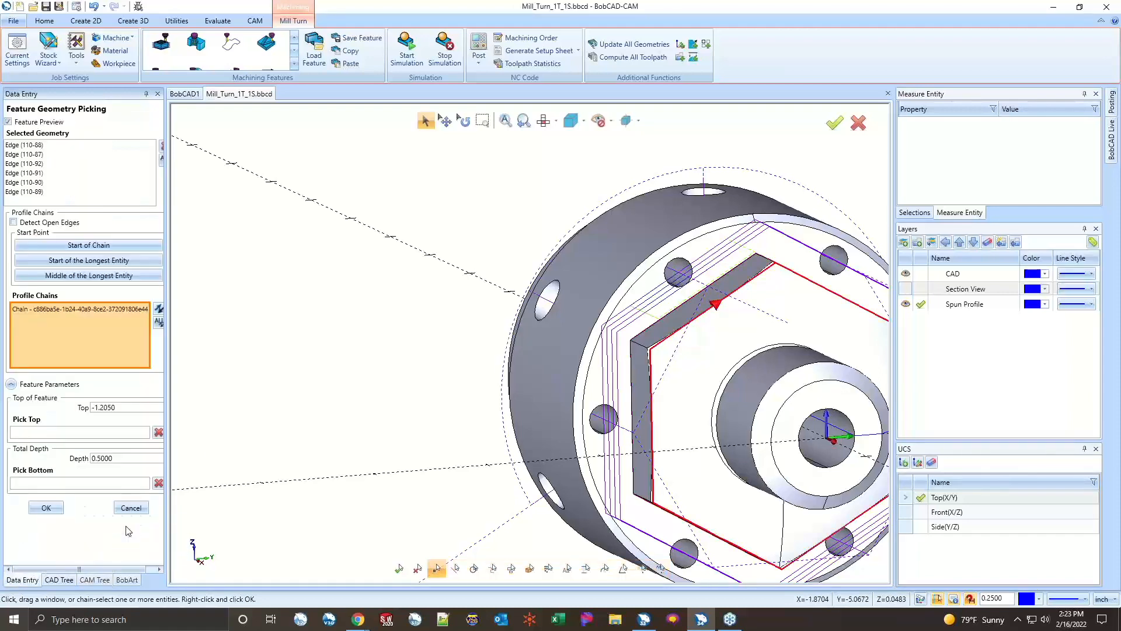
click(685, 361)
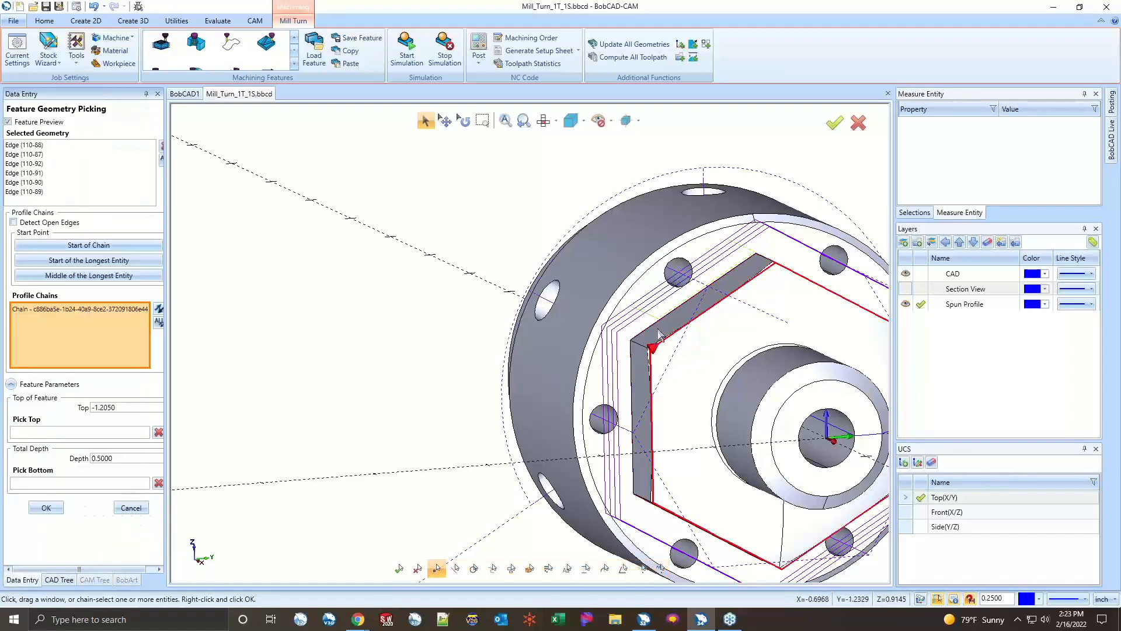
click(693, 399)
click(716, 306)
click(648, 352)
click(774, 268)
click(54, 507)
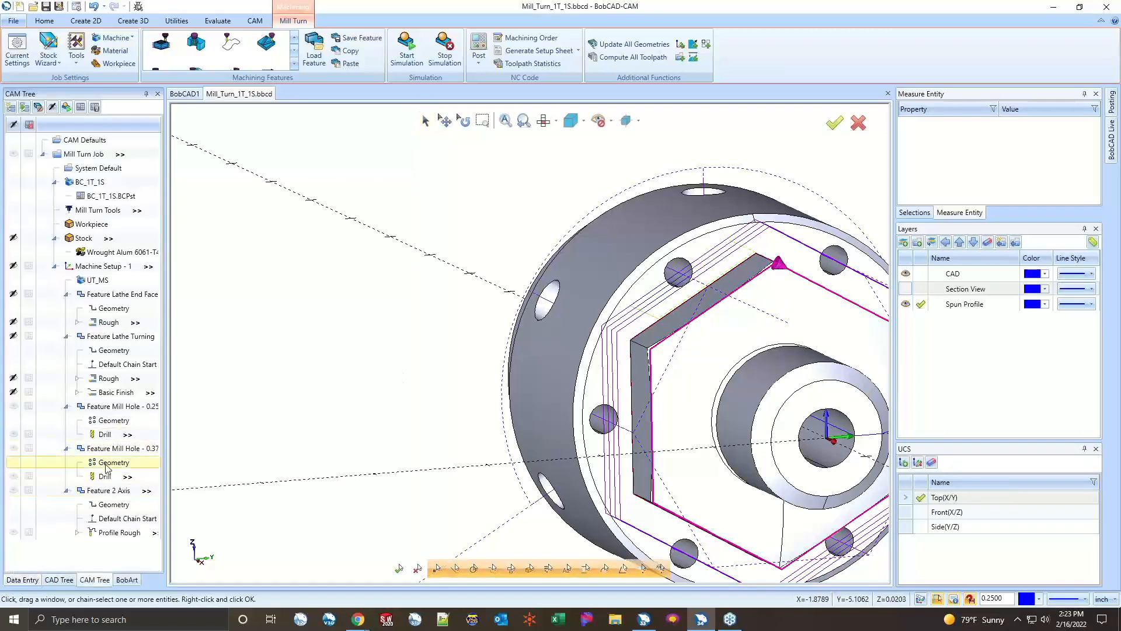
right_click(123, 490)
click(208, 197)
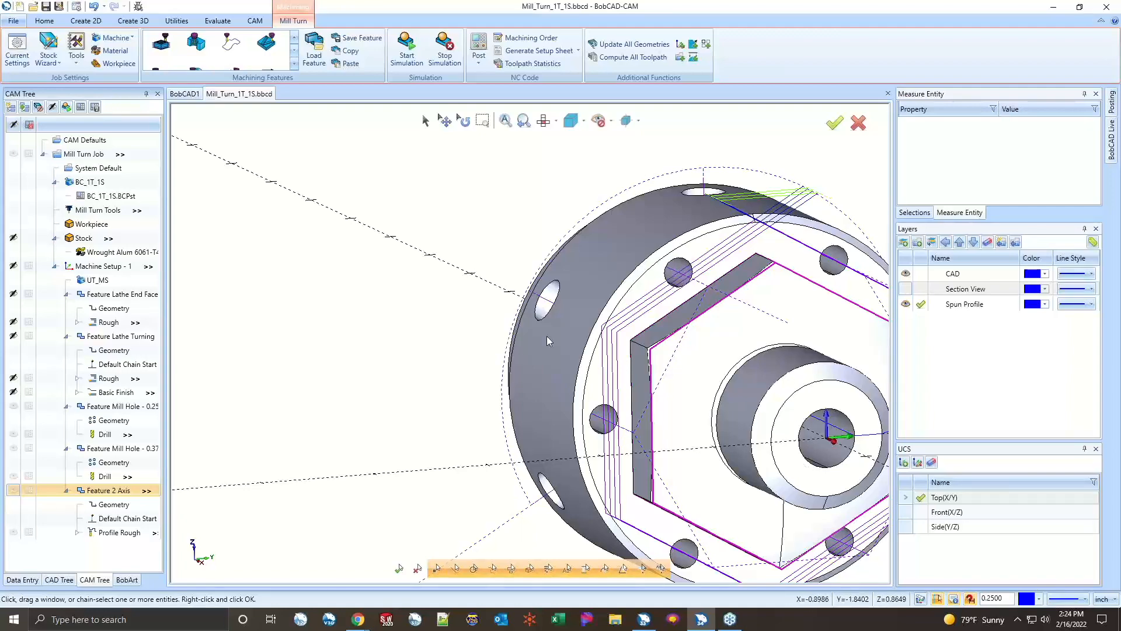
- Add a Lathe Groove feature to Machine Setup - 1
scroll(560, 344, down, 3)
middle_drag(560, 345, 651, 342)
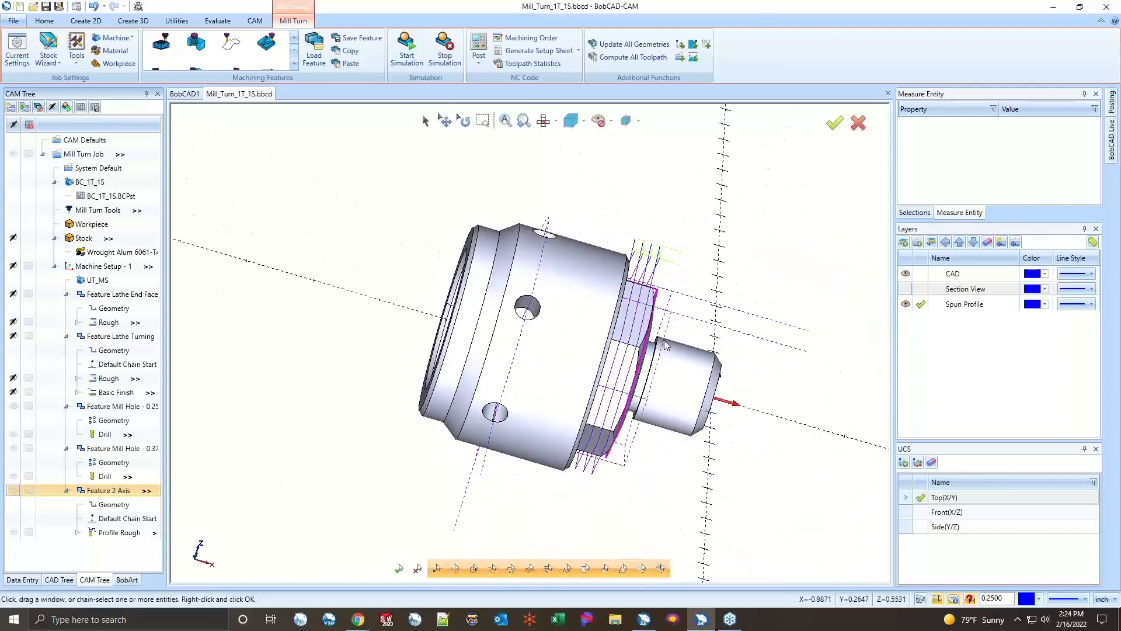
scroll(651, 342, up, 5)
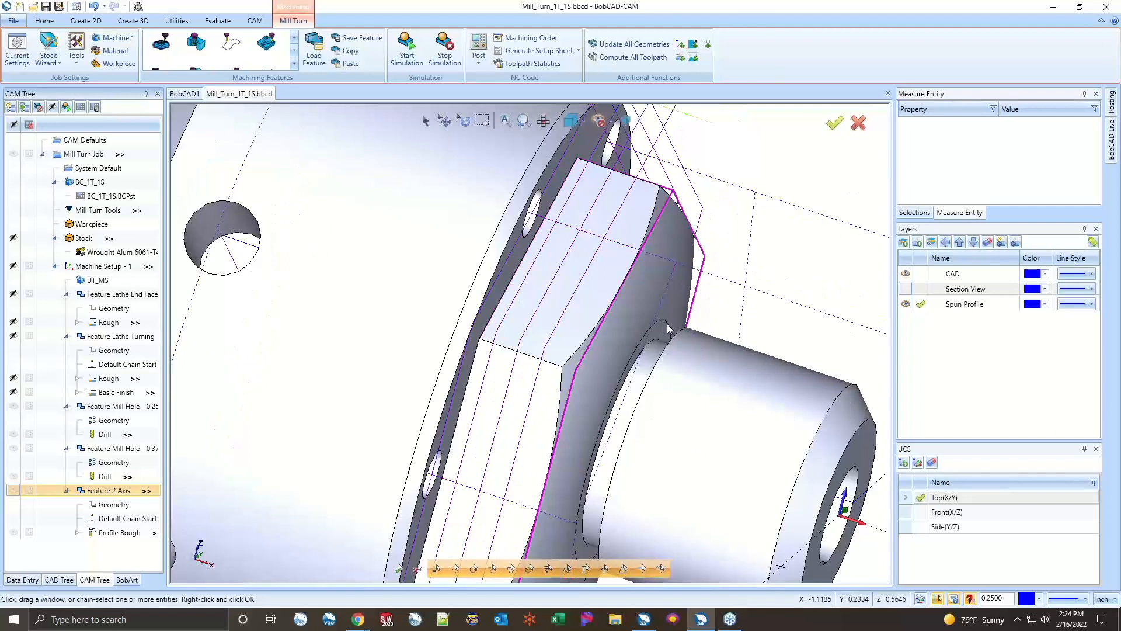
click(542, 121)
scroll(556, 332, up, 3)
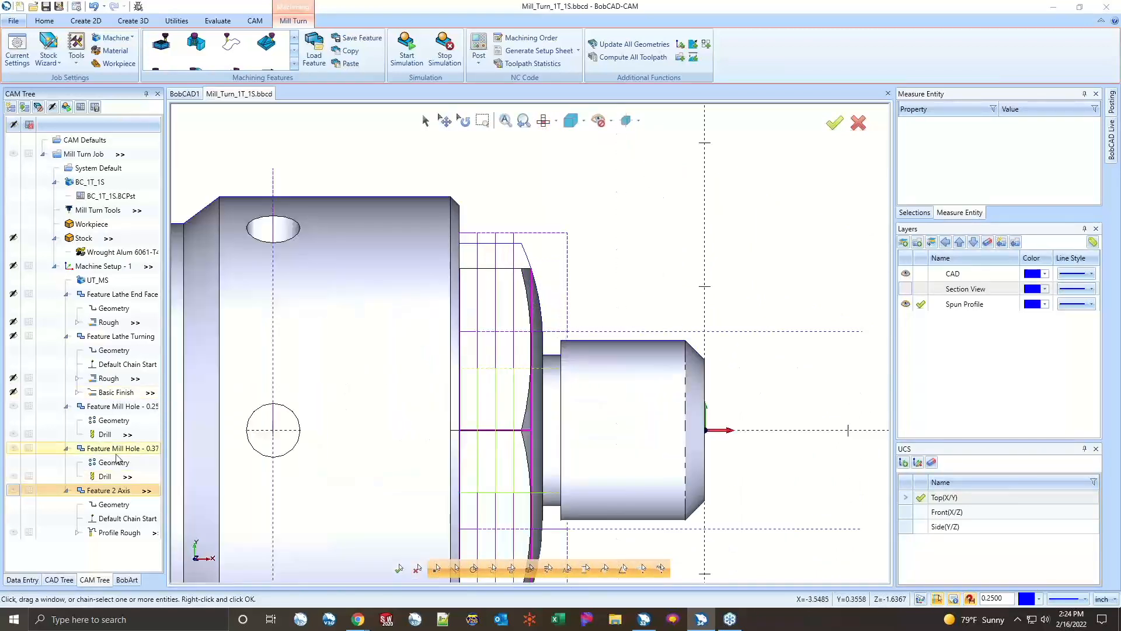
right_click(105, 269)
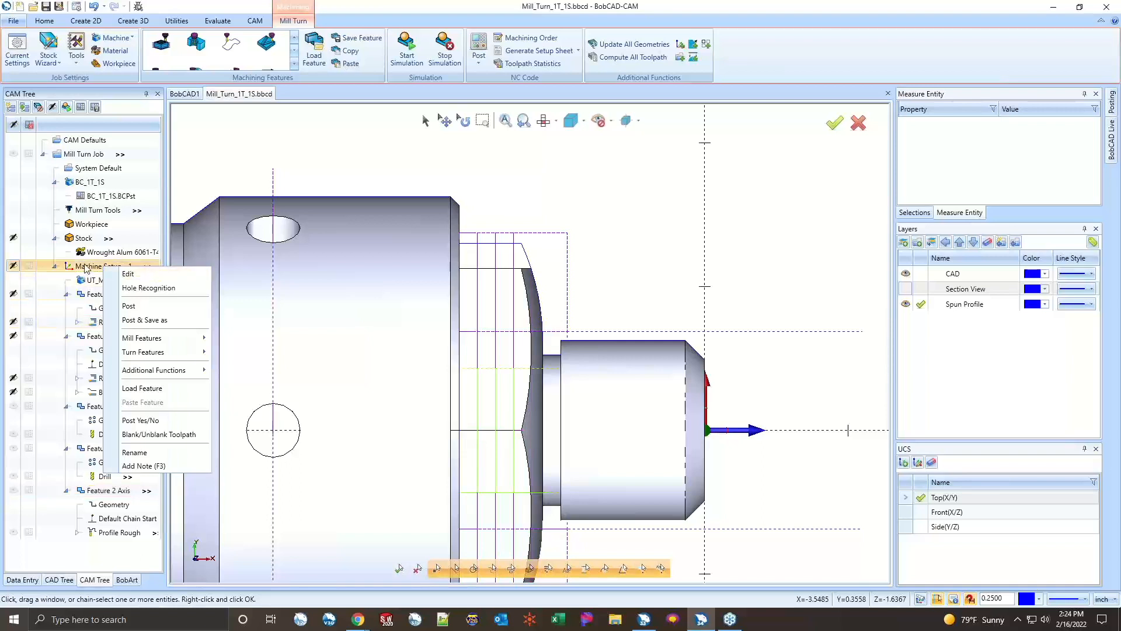
mouse_move(134, 352)
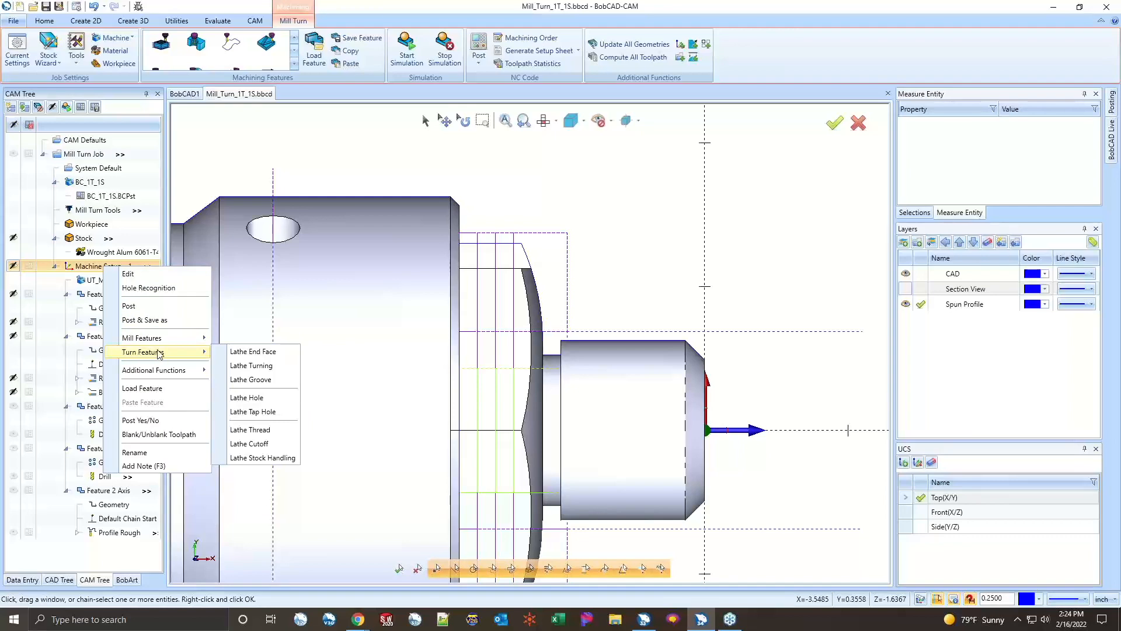
click(236, 383)
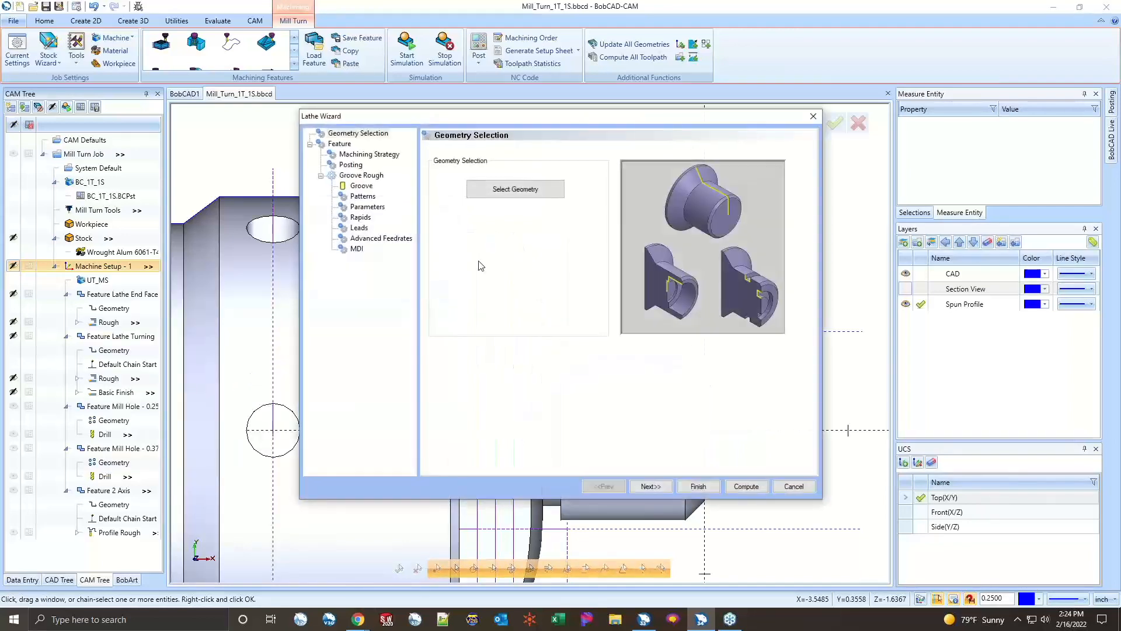
- Hide the CAD layer and select the spun profile lines of the relief groove beside the hexagon as the feature's geometry
click(544, 193)
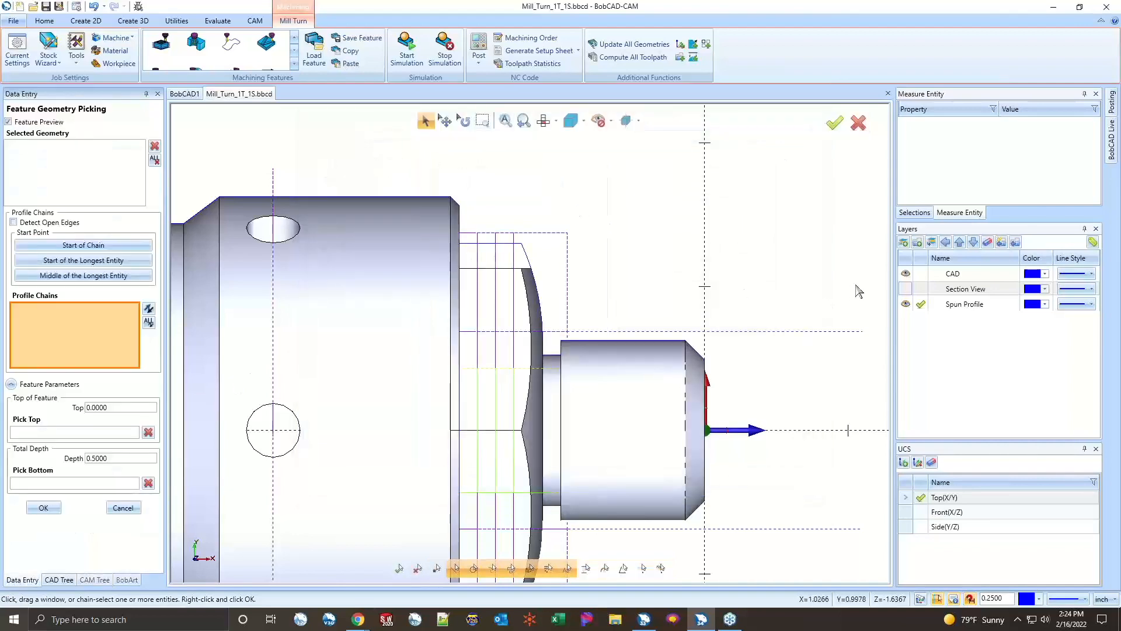
click(905, 274)
scroll(545, 352, up, 3)
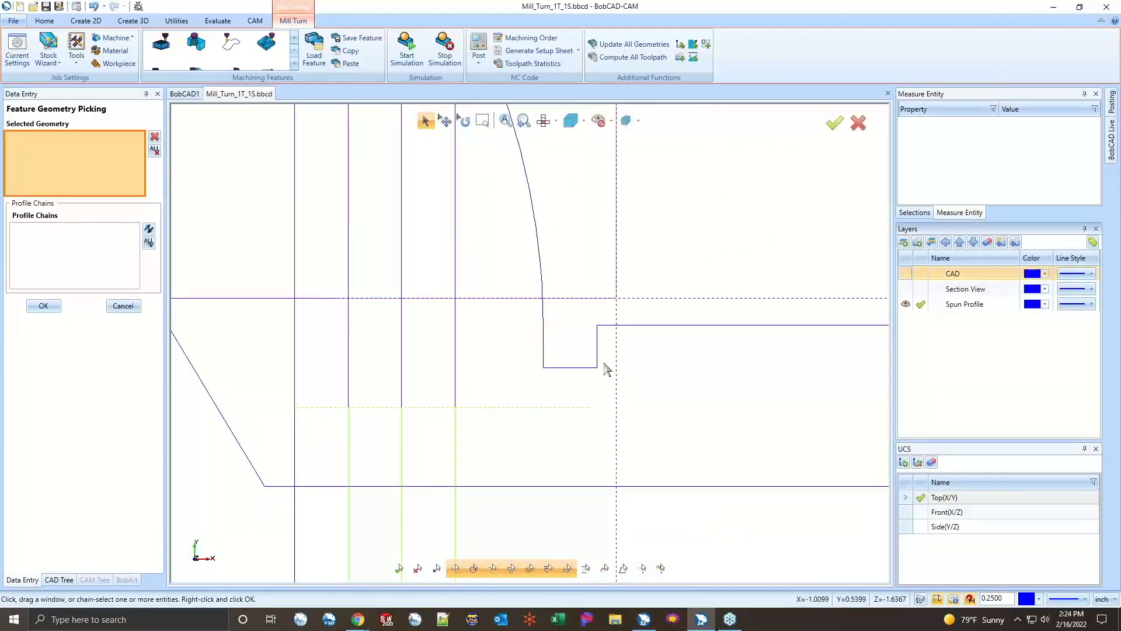
click(550, 362)
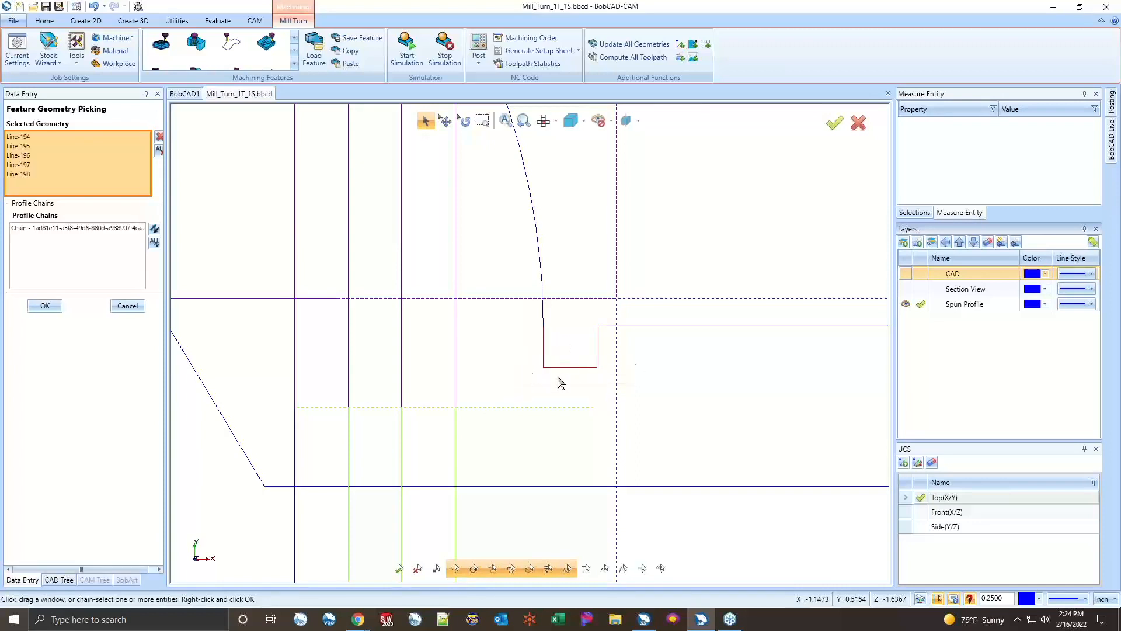
click(46, 308)
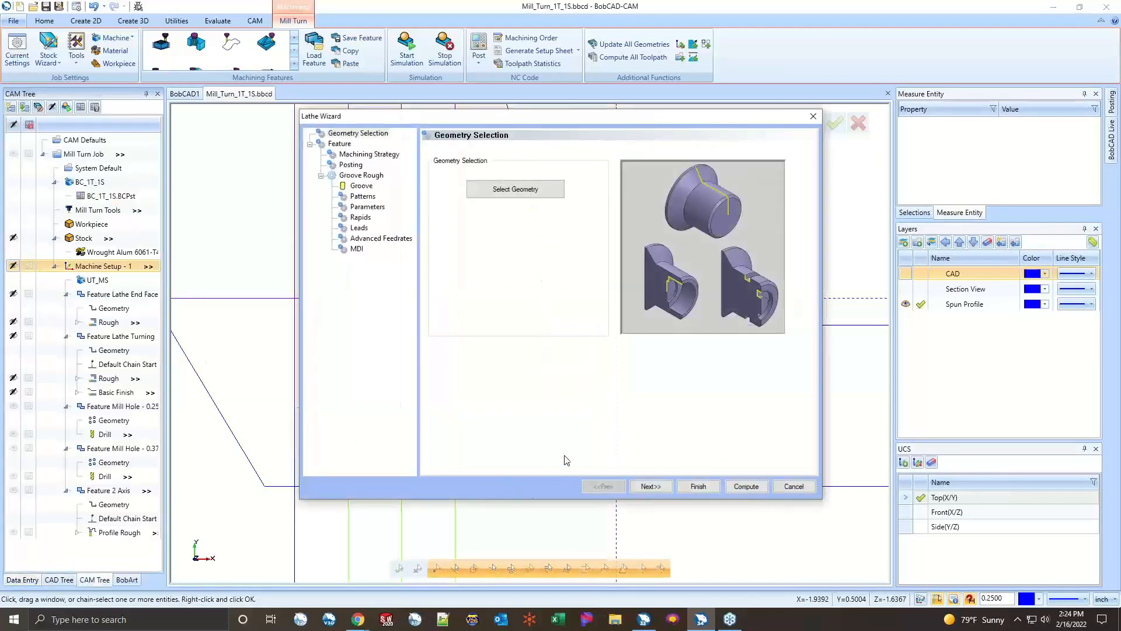
- Preview the ID, Front Face and Back face types for the groove feature and return the feature type to OD
click(650, 487)
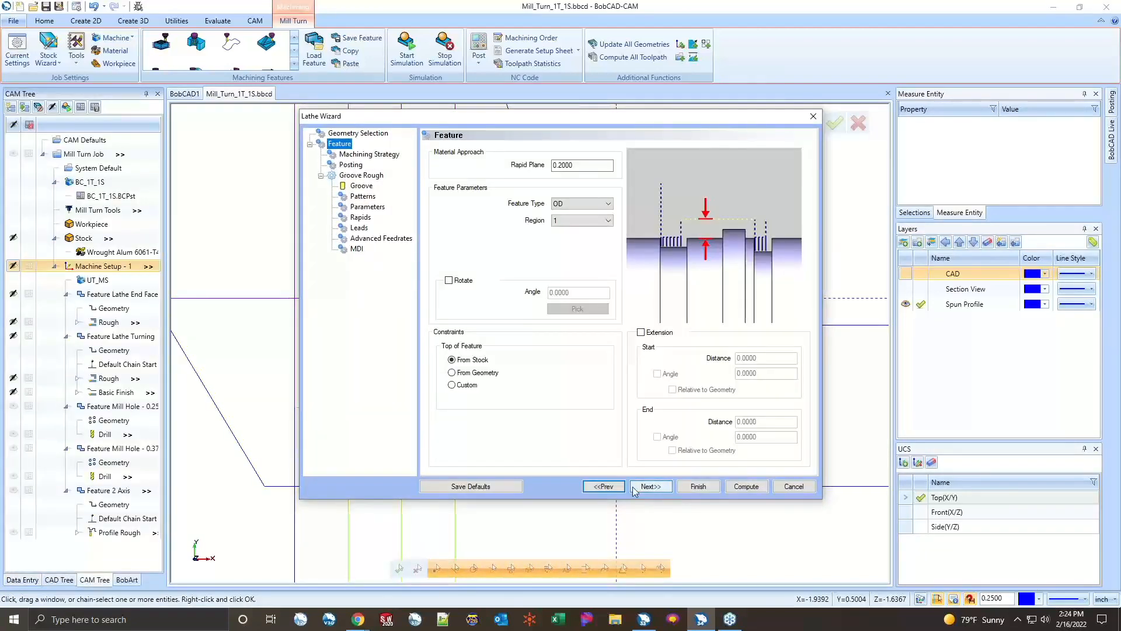
click(570, 209)
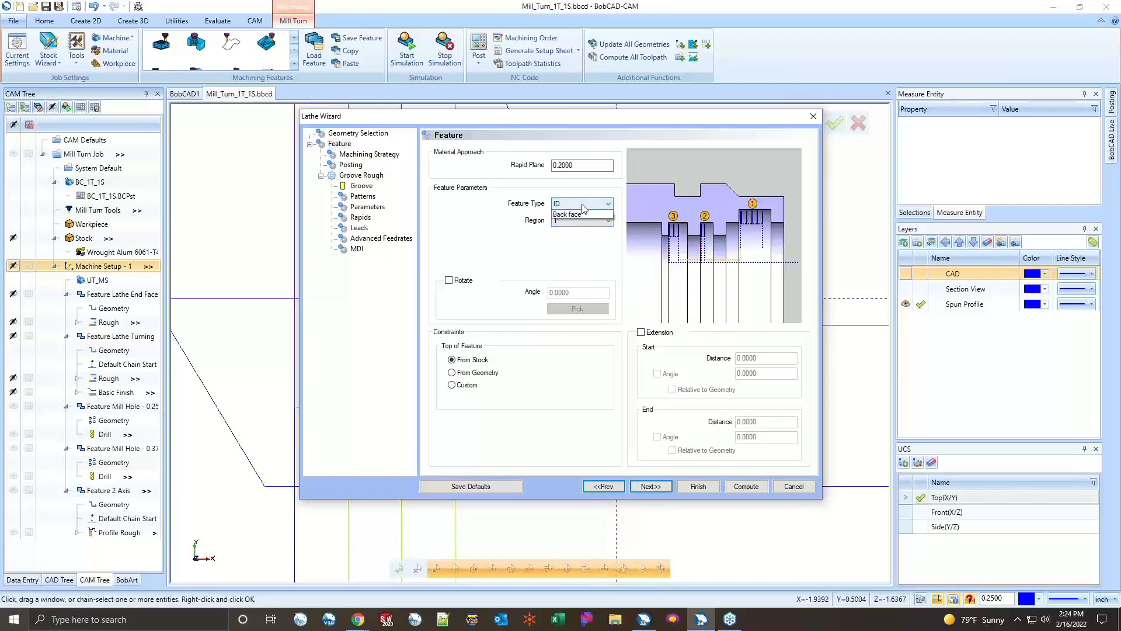
click(581, 204)
click(585, 214)
click(584, 204)
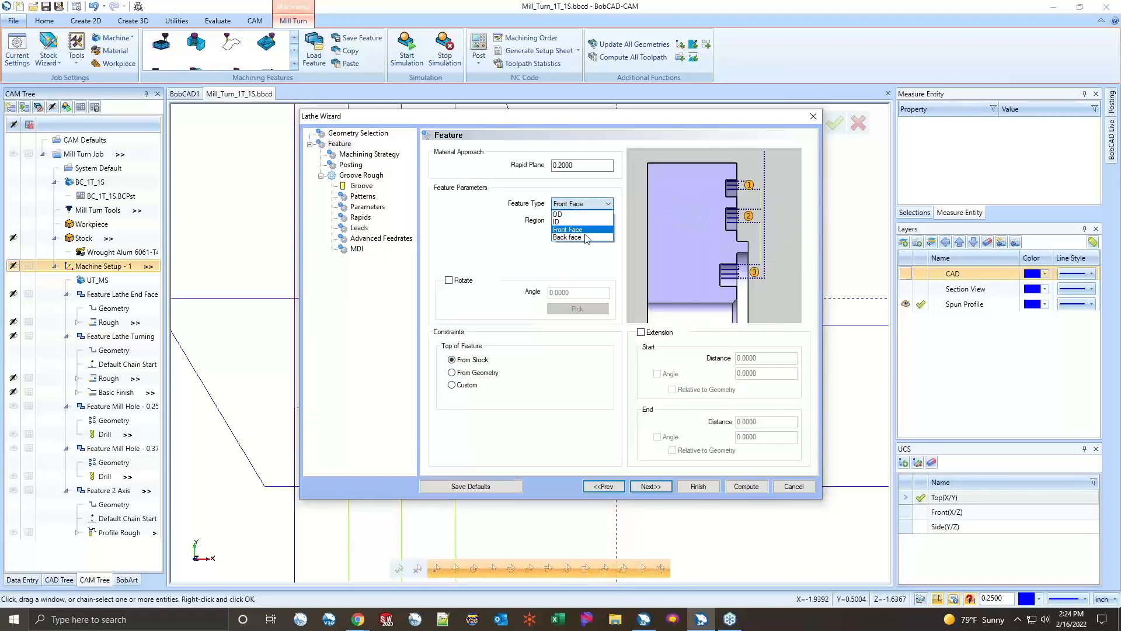
click(585, 235)
click(584, 205)
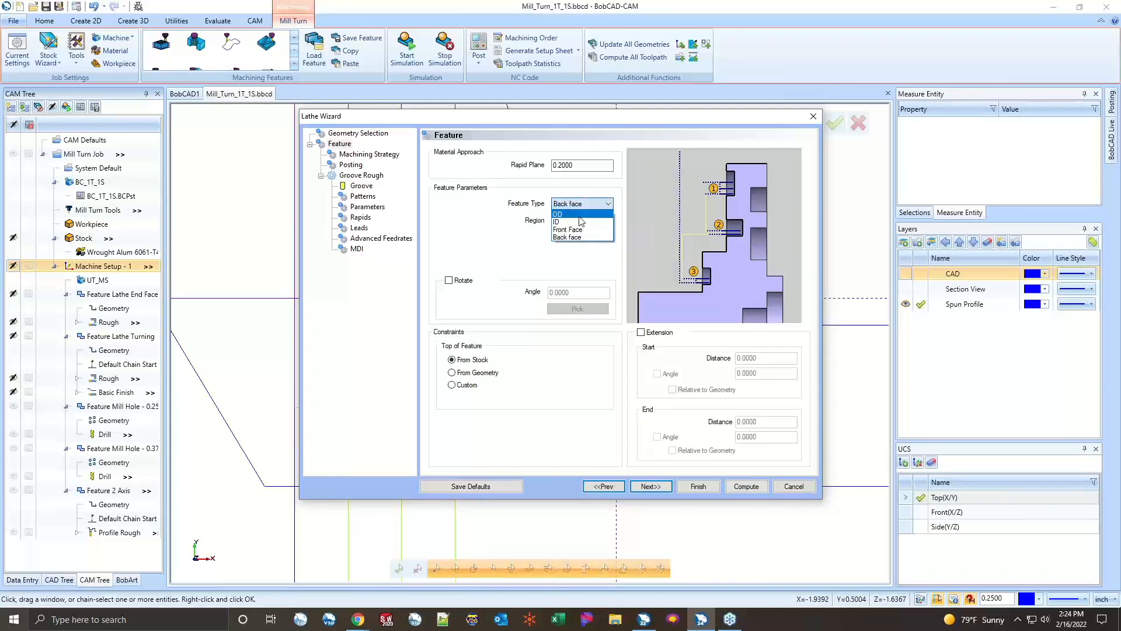
click(580, 212)
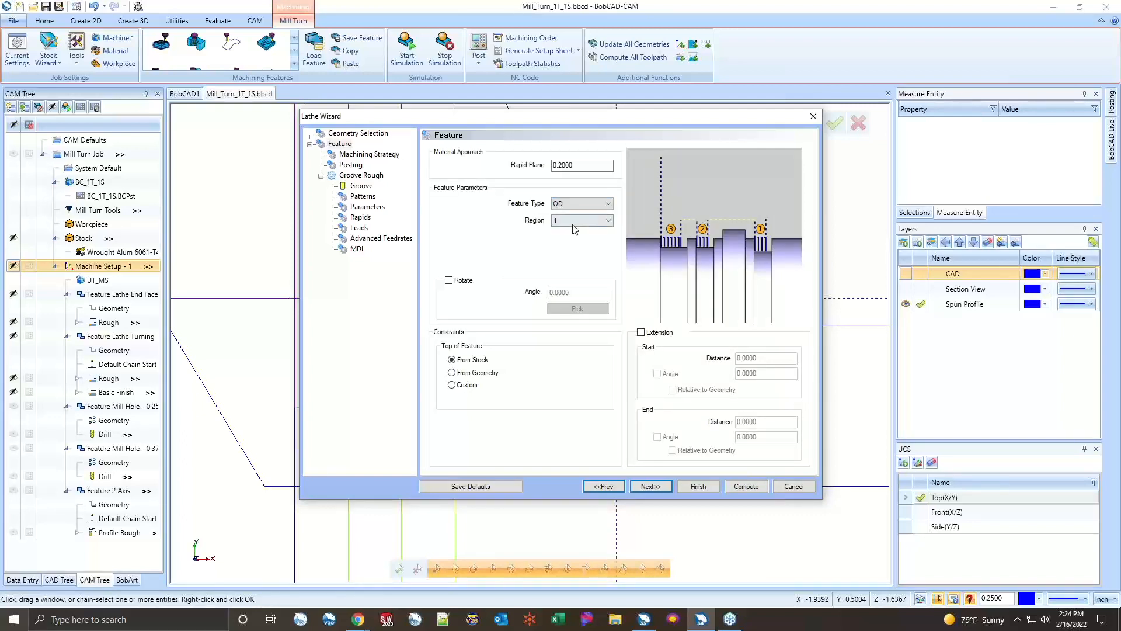
- Keep the groove feature's Region at 1 and compare the From Stock and From Geometry options for Top of Feature
click(581, 220)
click(577, 237)
click(582, 220)
click(579, 229)
click(481, 359)
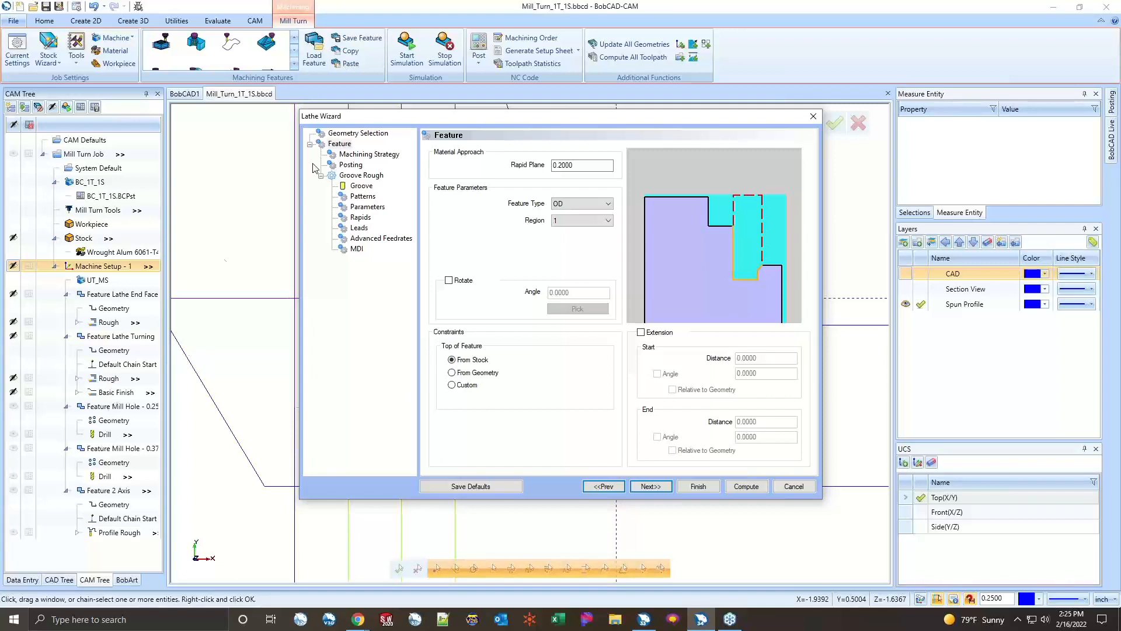
drag(409, 116, 622, 44)
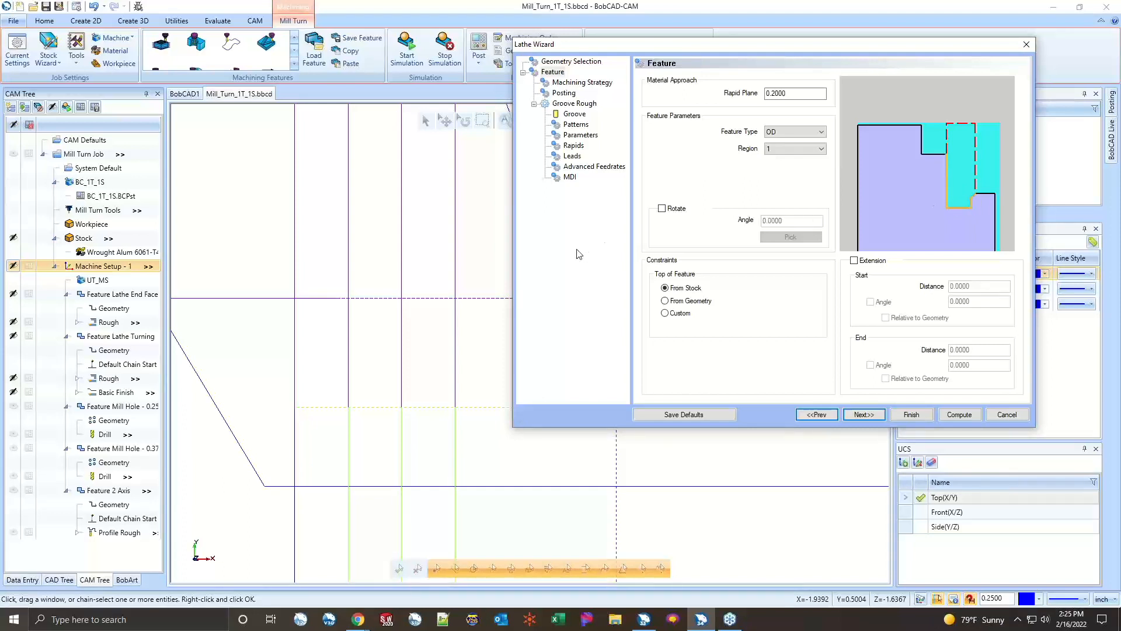
click(694, 300)
- Check the groove's machining strategy and posting settings, and show the tool holder in the groove tool preview
click(872, 414)
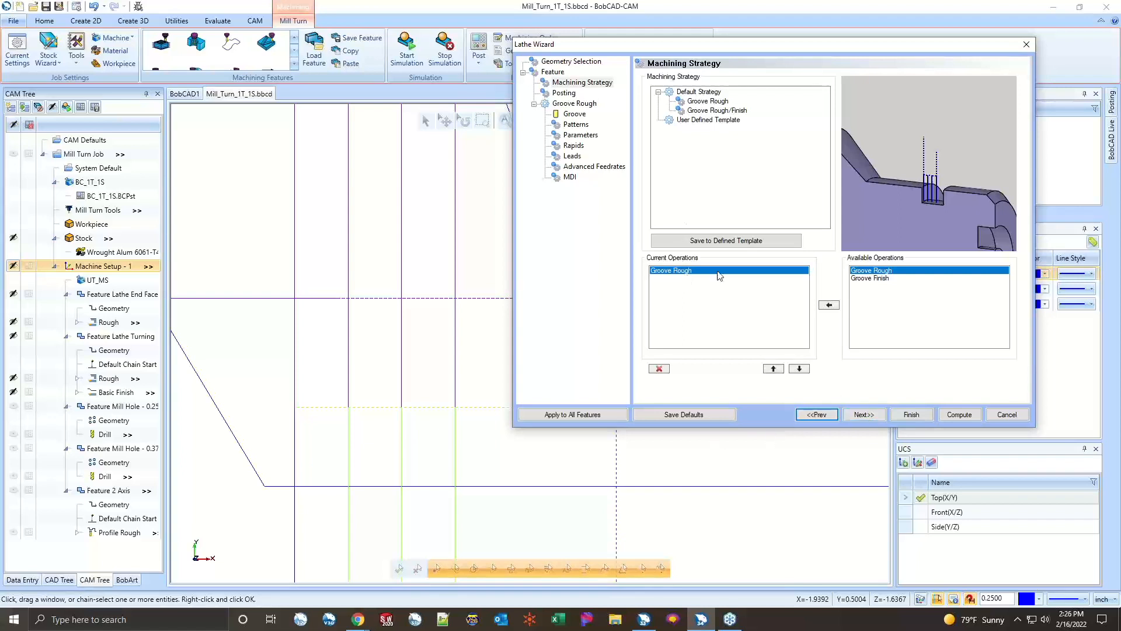
click(873, 419)
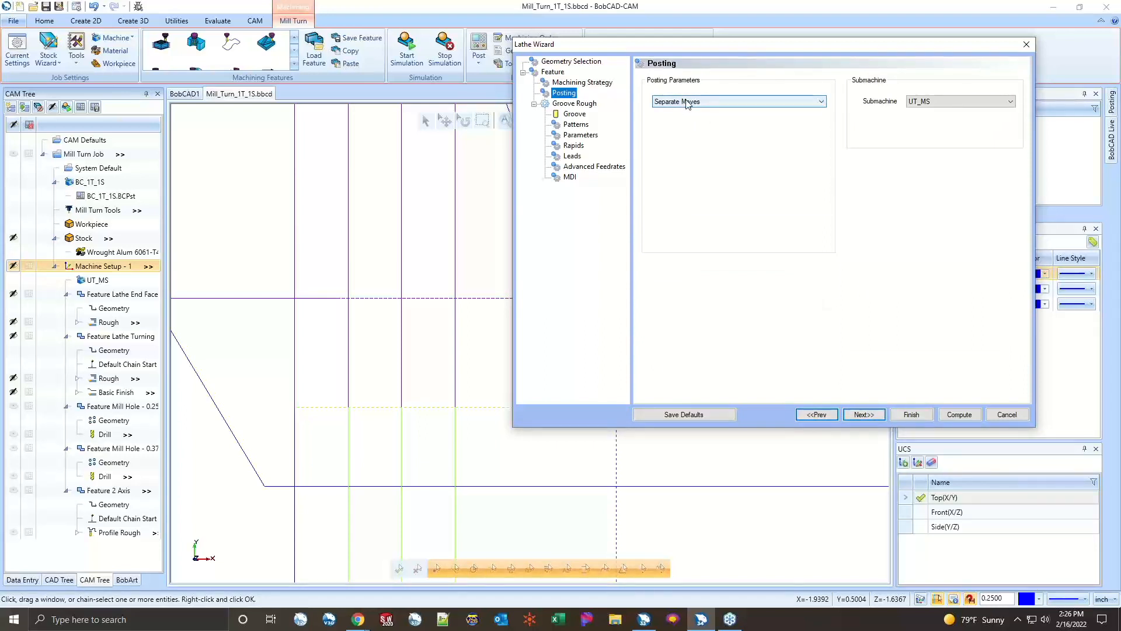
click(572, 114)
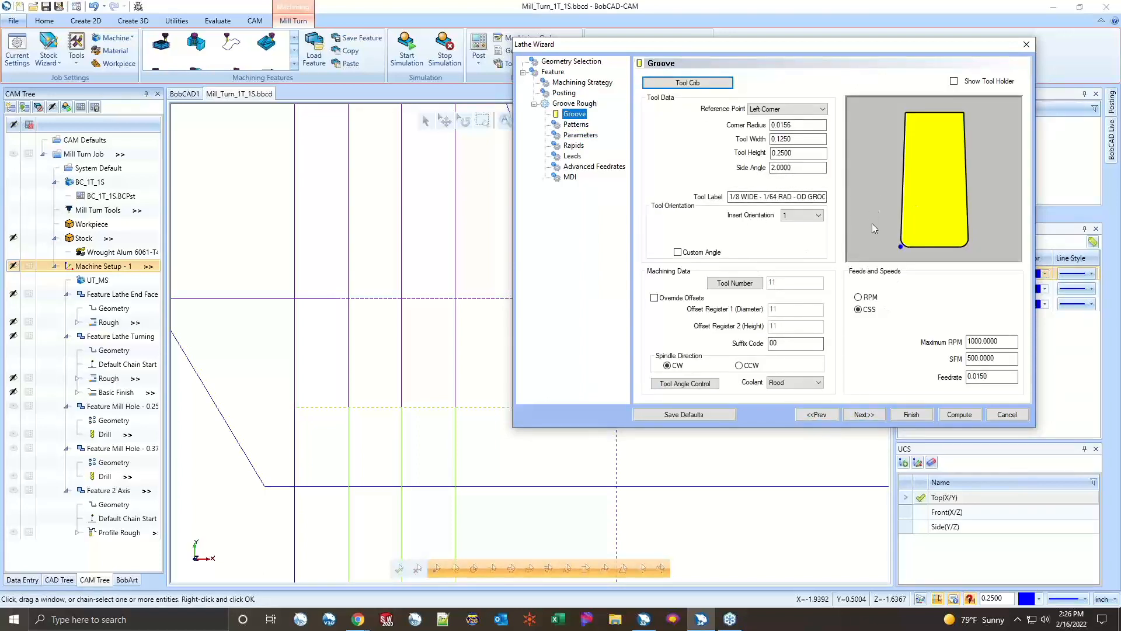
click(963, 82)
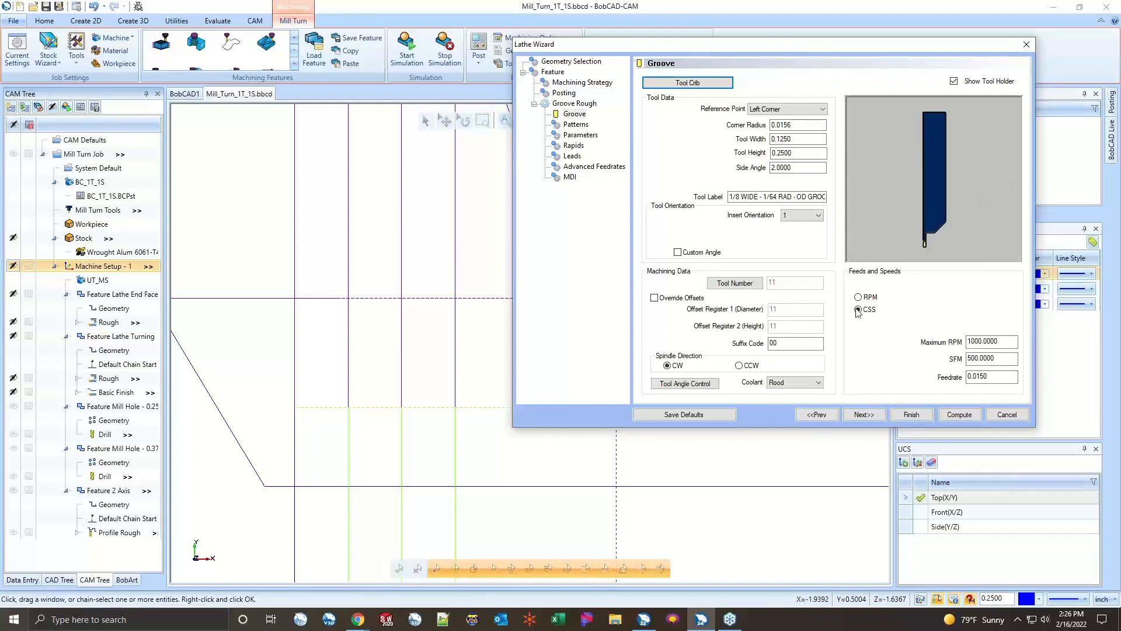
- Preview the Single Pass and Zig Zag patterns for Groove Rough, including the single-pass position choices, and return the pattern to Standard
click(878, 413)
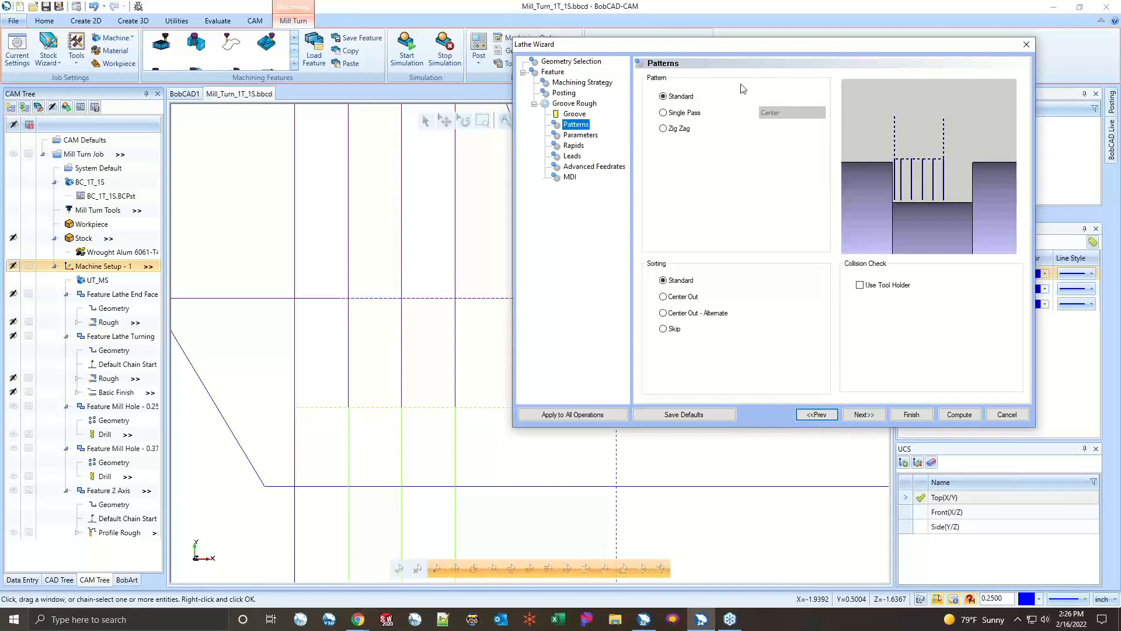
click(673, 99)
click(664, 281)
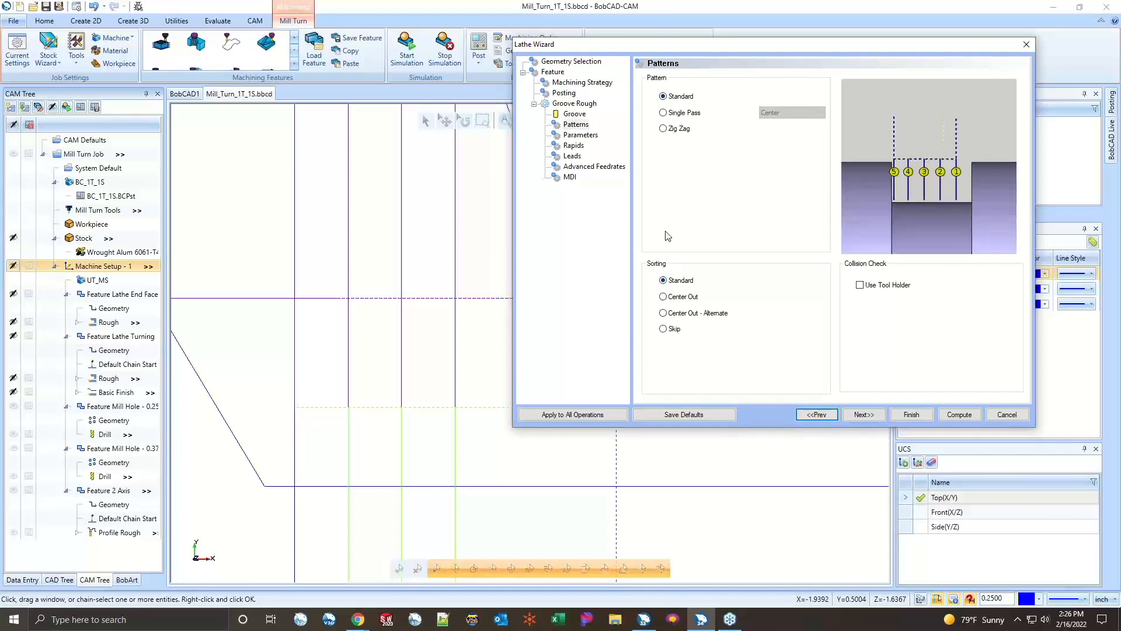
click(681, 114)
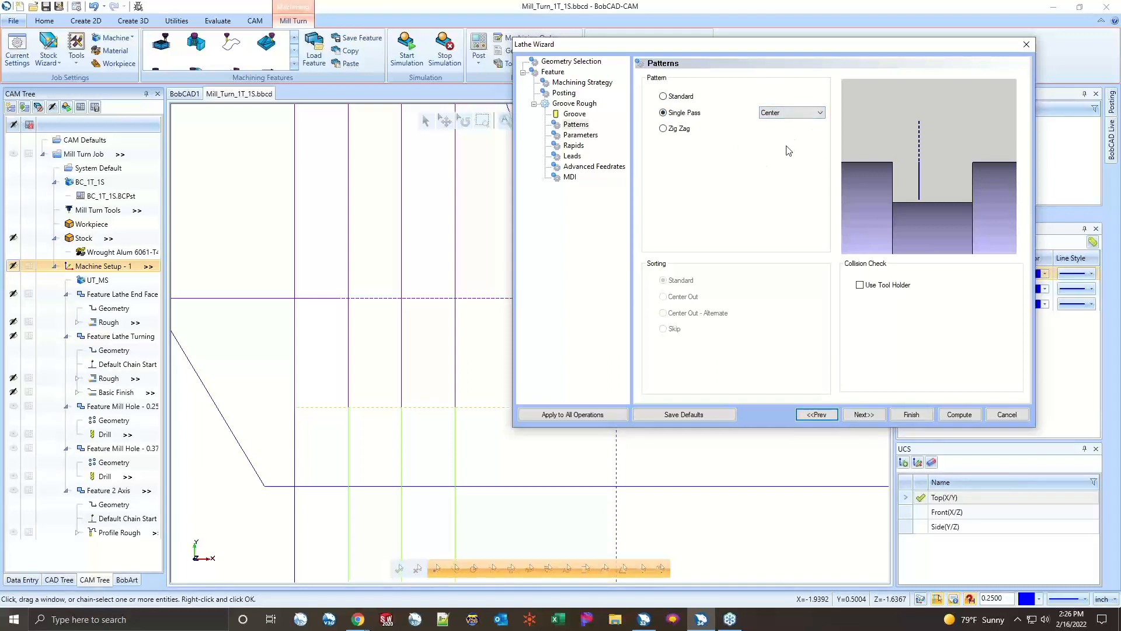
click(785, 113)
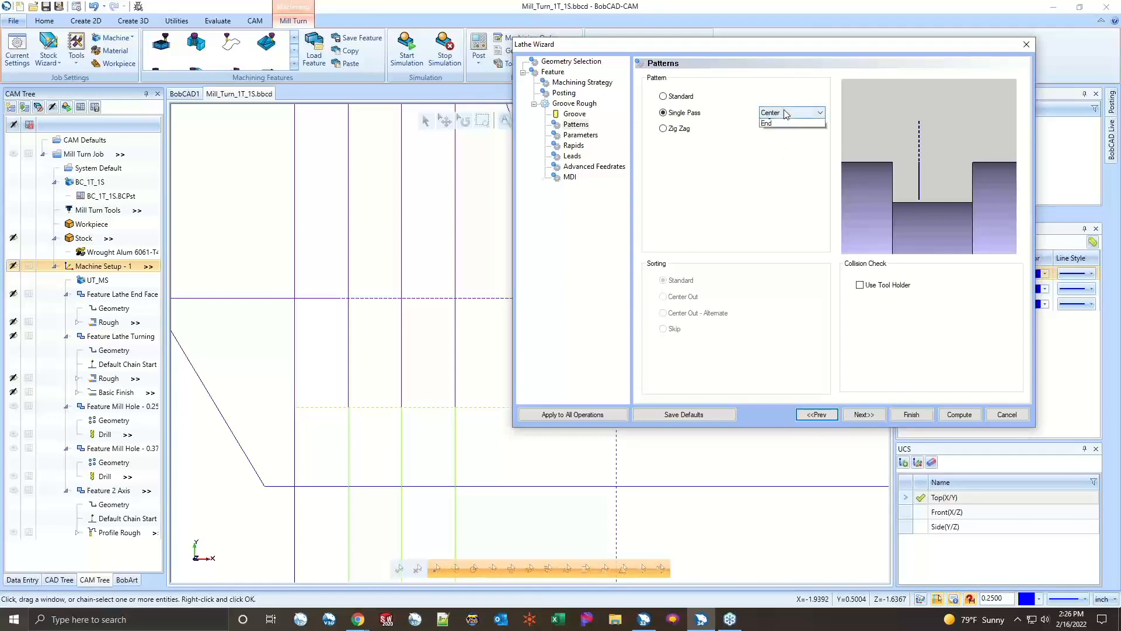
click(785, 113)
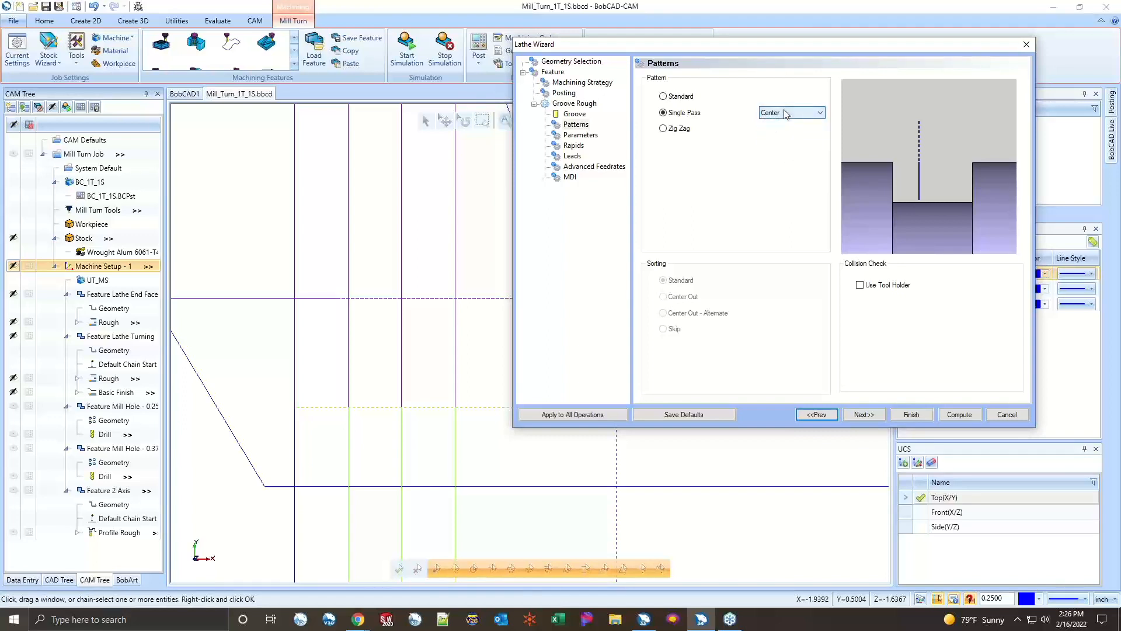
click(663, 129)
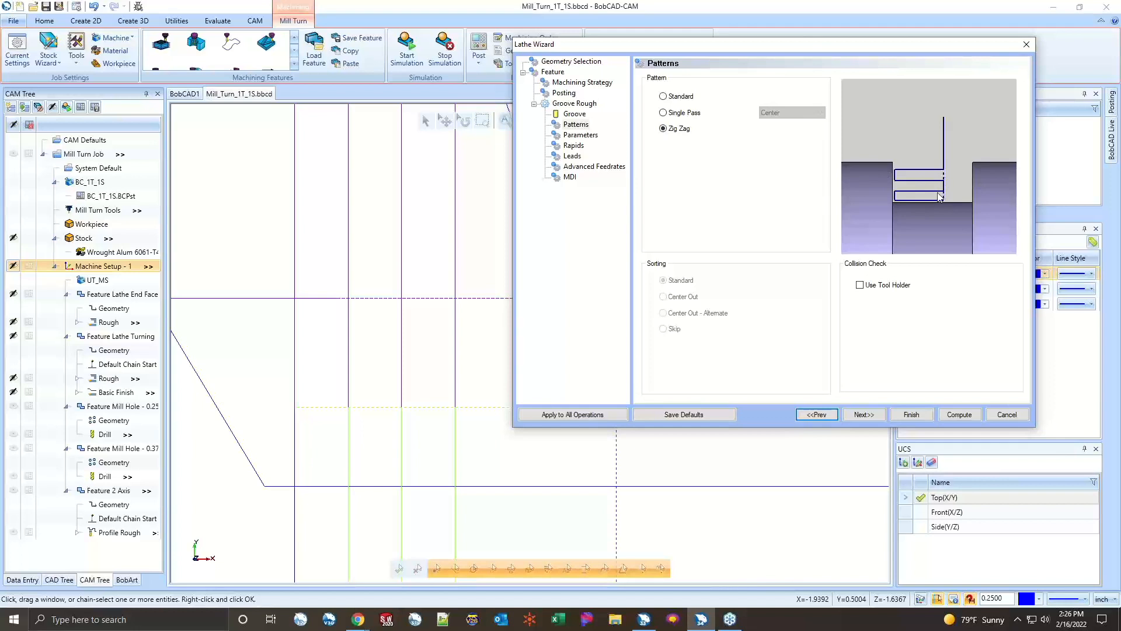
click(663, 97)
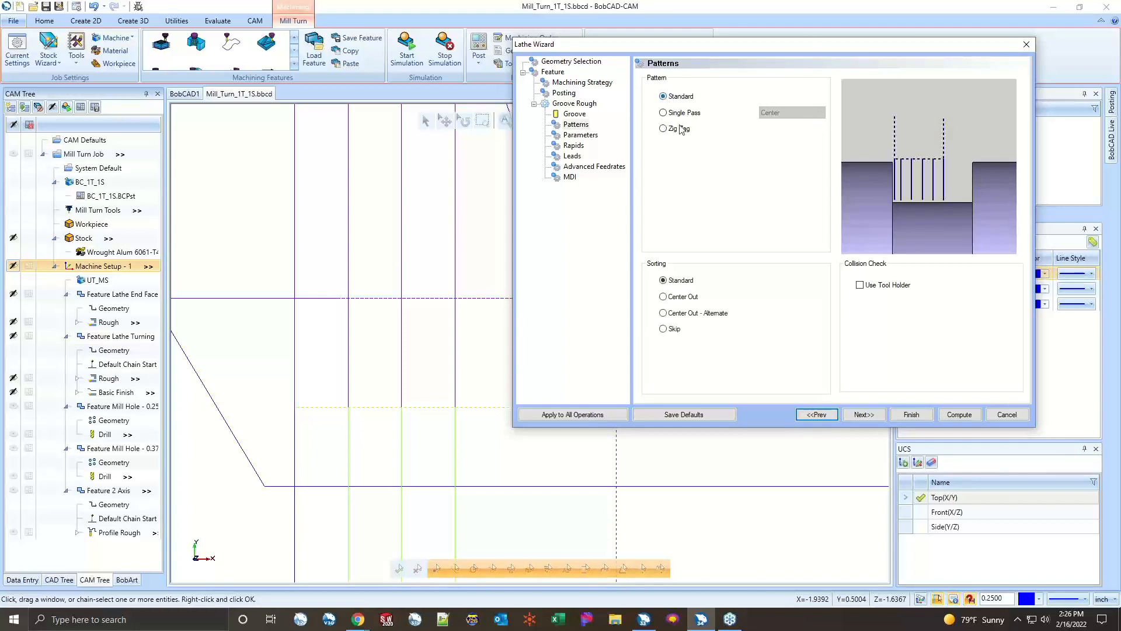
- Preview the Center Out, Center Out - Alternate and Skip sorting for Groove Rough and return the sorting to Standard
click(665, 298)
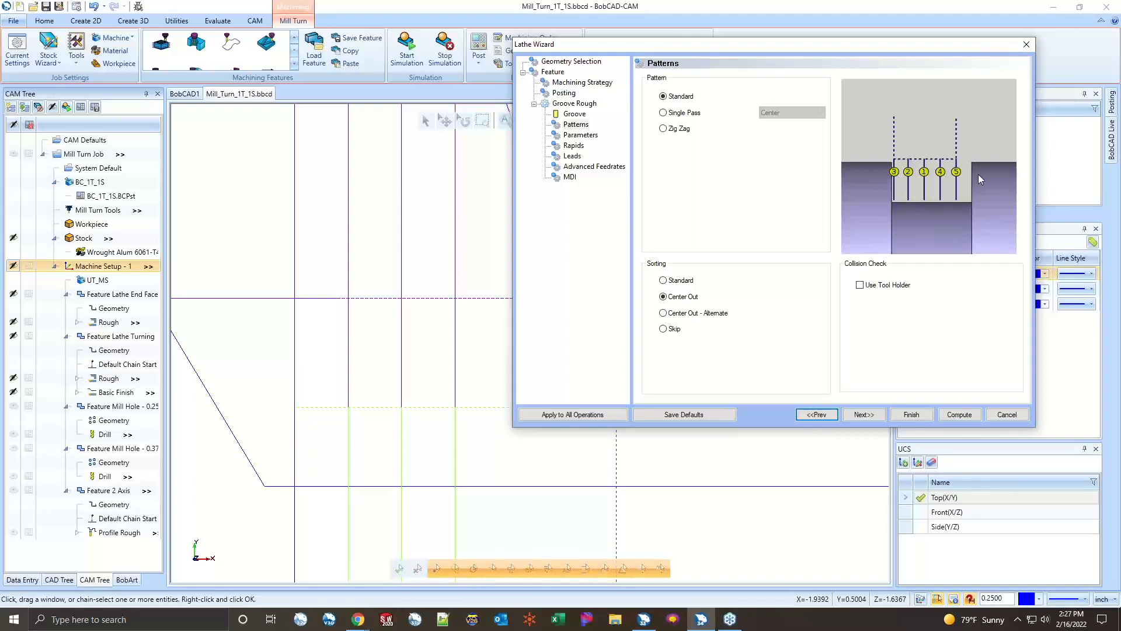
click(701, 314)
click(664, 329)
click(664, 281)
- Check the stepover in the Groove Rough parameters and enable Rough Allowance
click(881, 418)
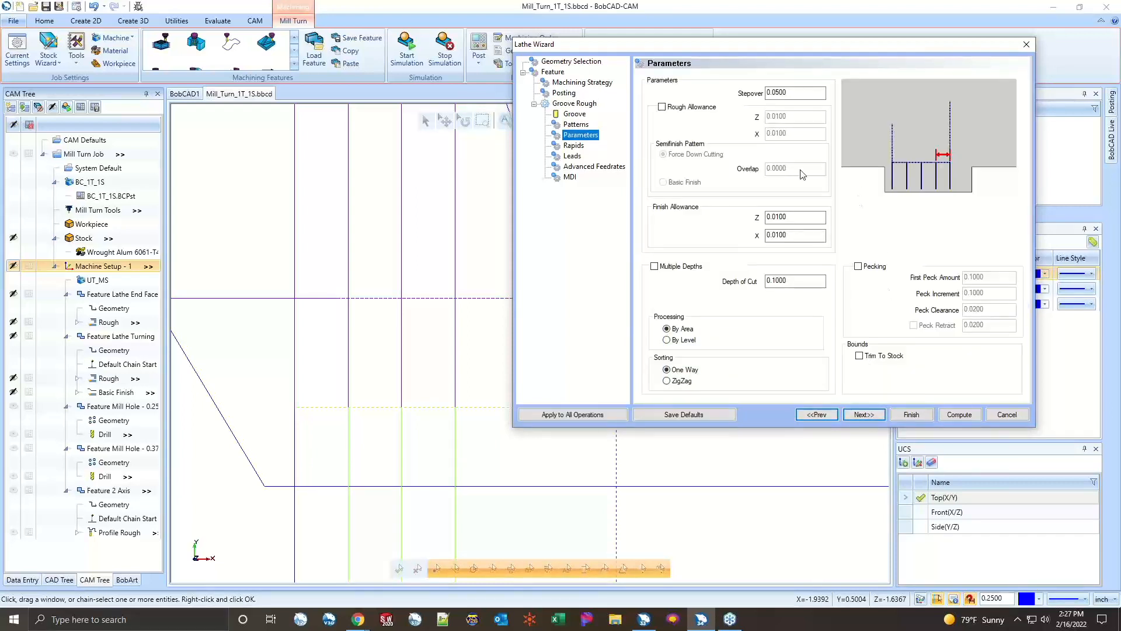
click(775, 93)
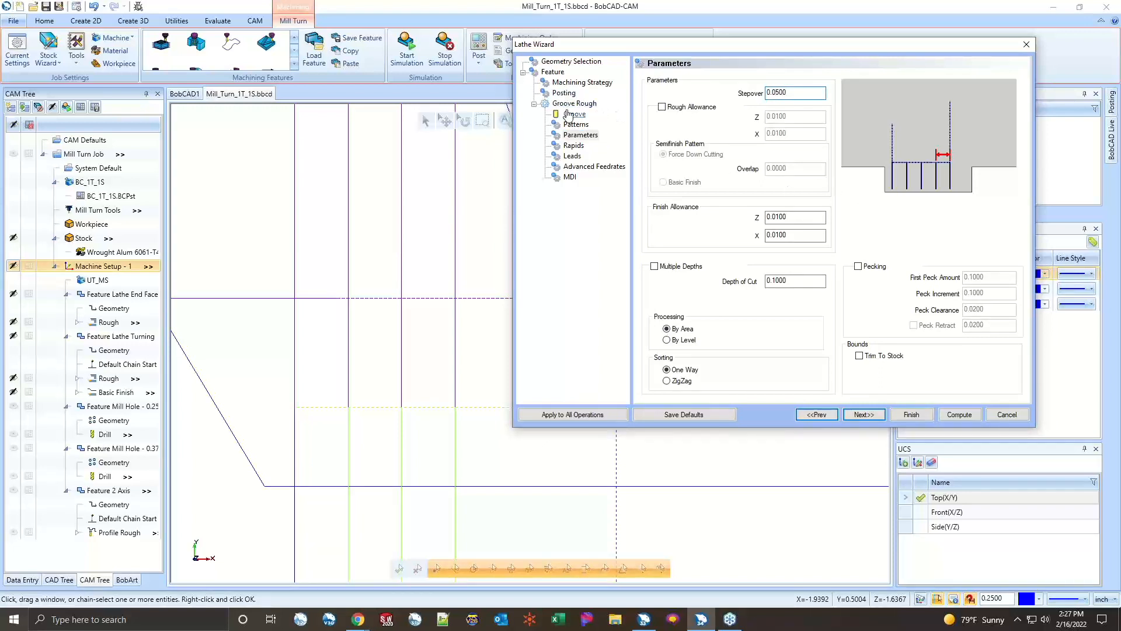
click(668, 111)
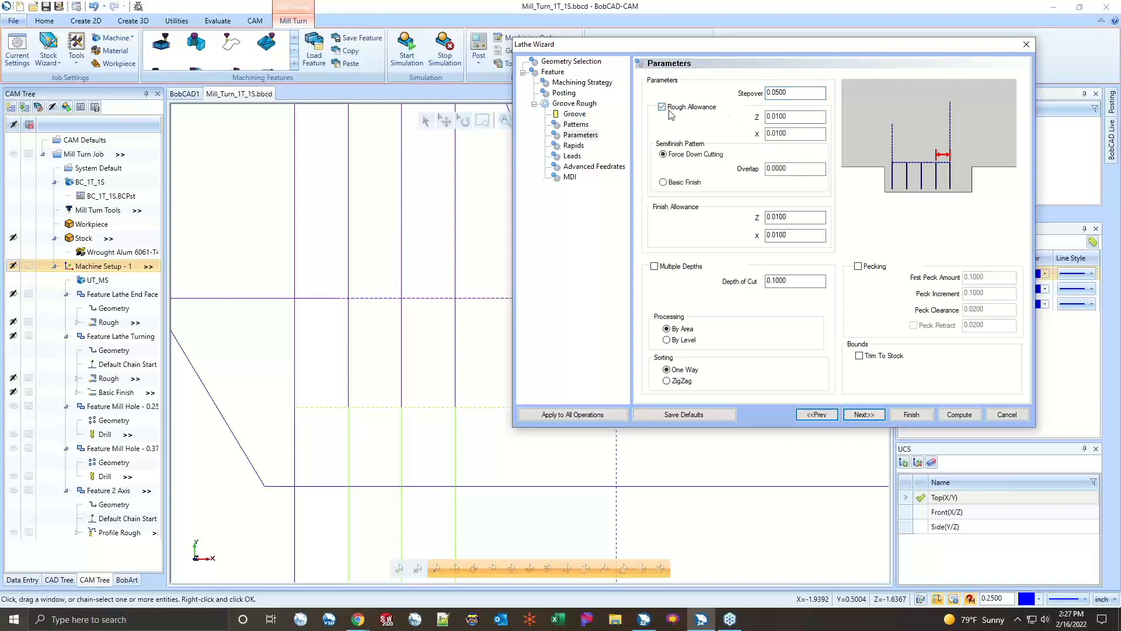
click(663, 107)
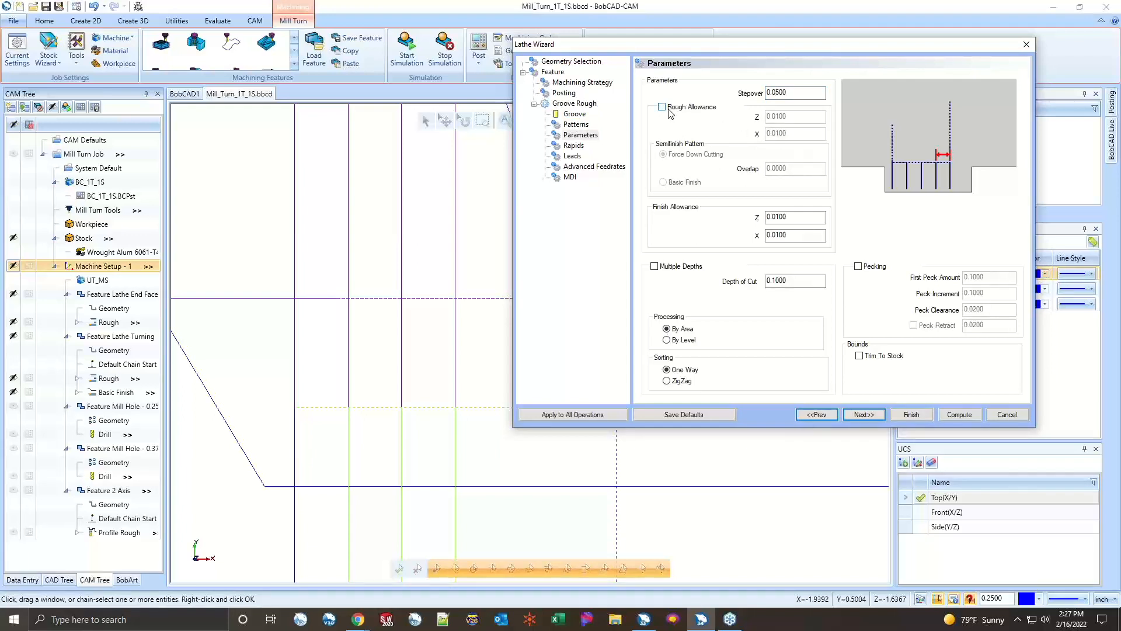
click(667, 109)
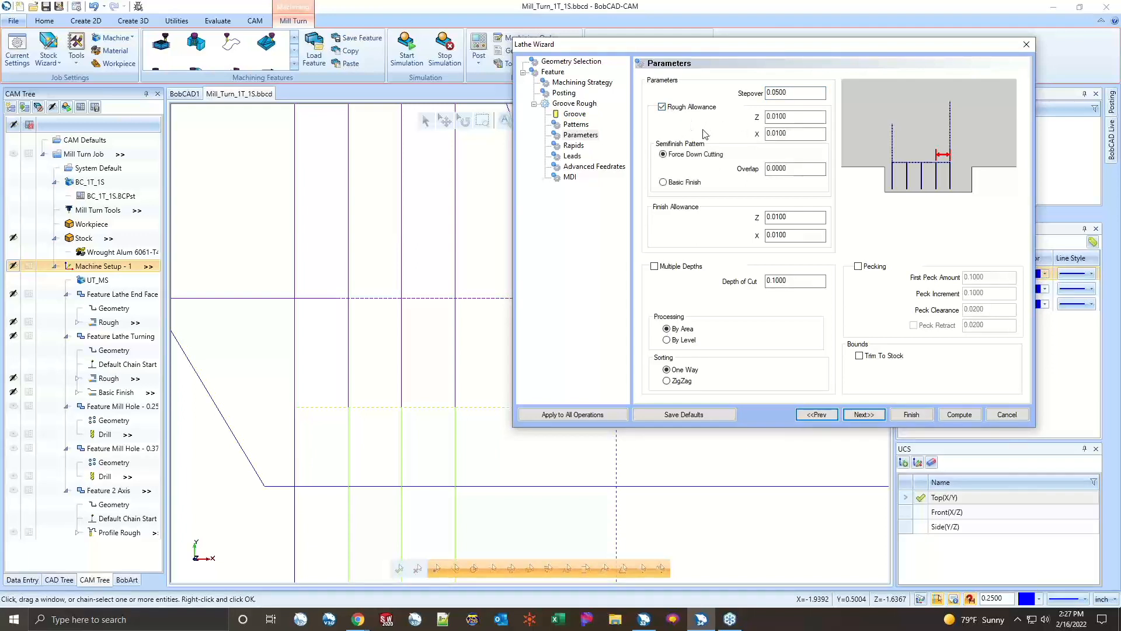
- Set the Z and X finish allowances of the Groove Rough operation to 0
click(785, 217)
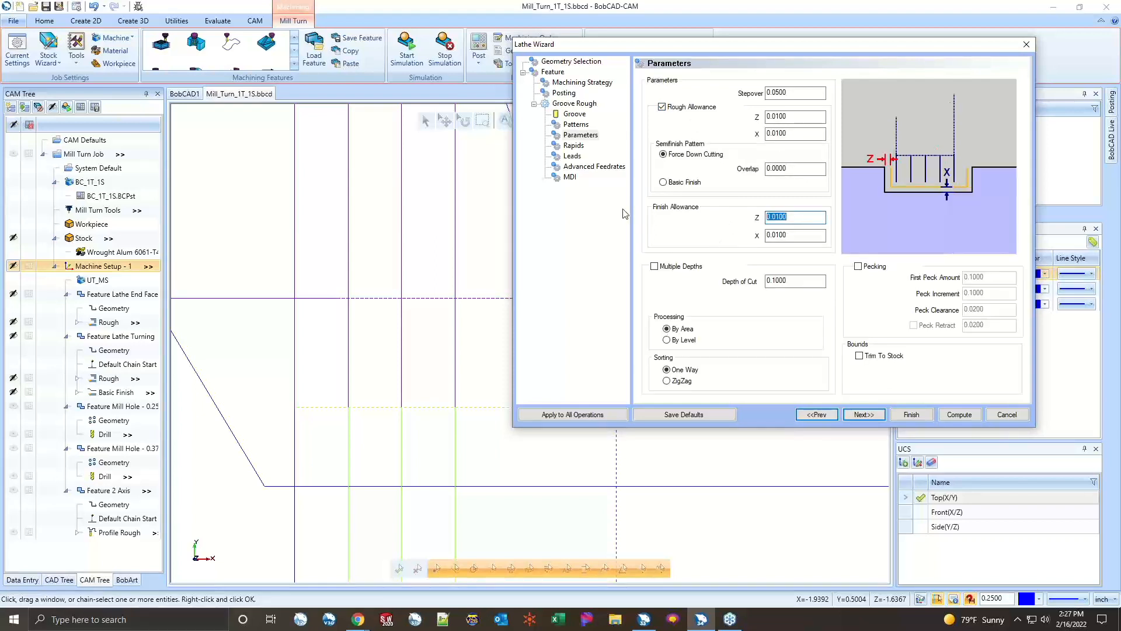
text(0)
click(795, 234)
text(0)
- Compare the Force Down Cutting and Basic Finish semifinish patterns and choose Basic Finish
click(664, 182)
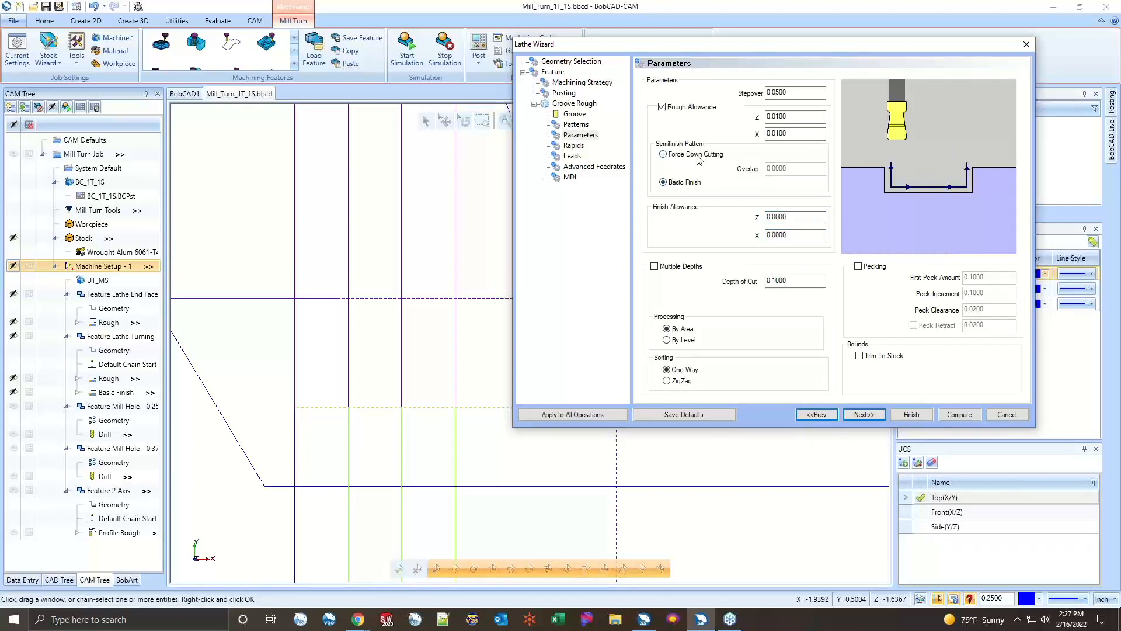
click(699, 160)
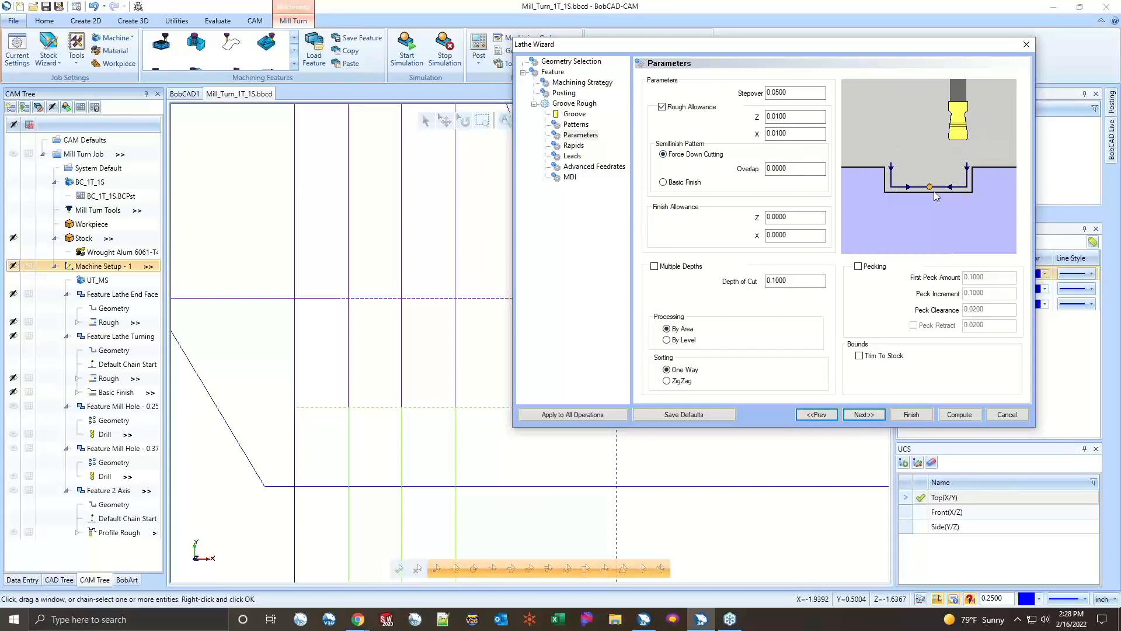
click(663, 182)
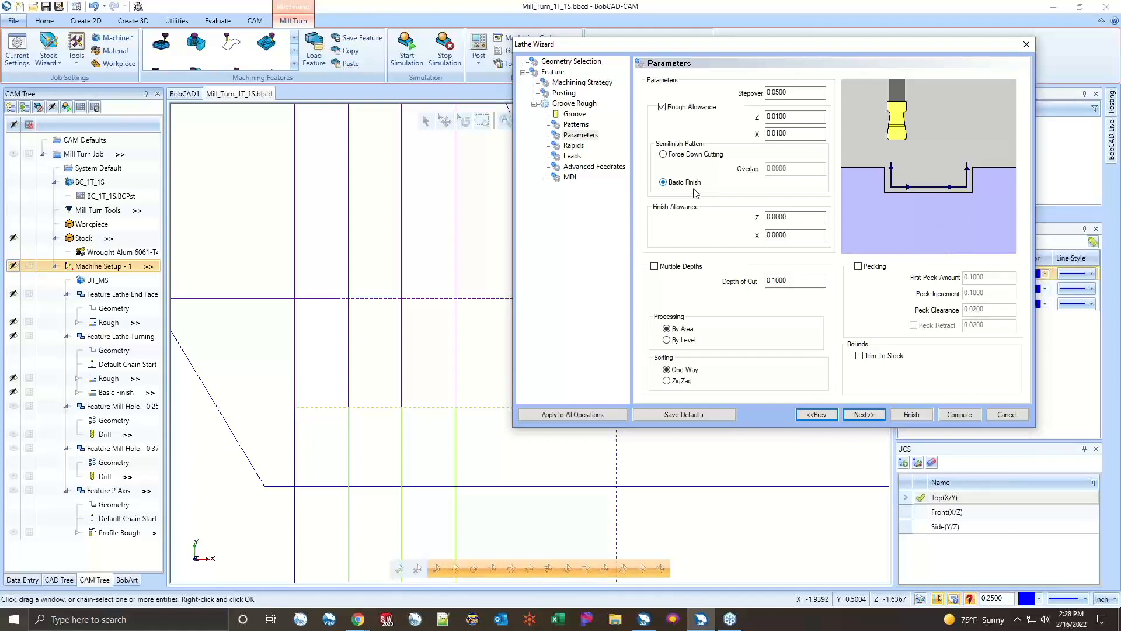
- Preview Multiple Depths, depth of cut, By Area processing and ZigZag sorting, leaving Multiple Depths off and the sorting One Way
click(794, 280)
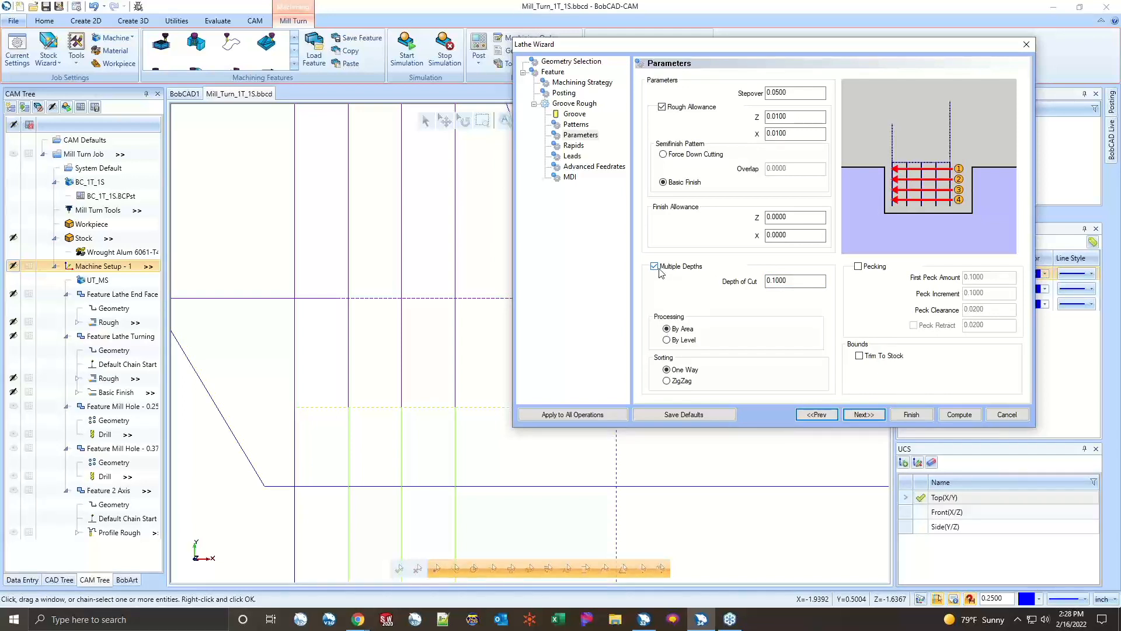
click(701, 271)
click(814, 94)
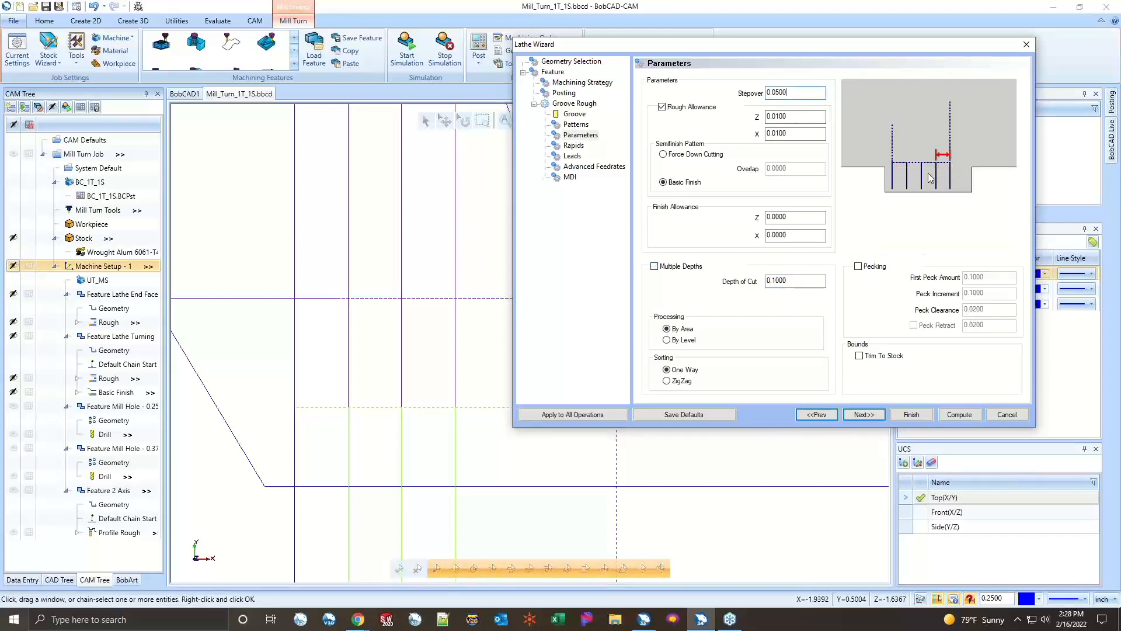
click(798, 280)
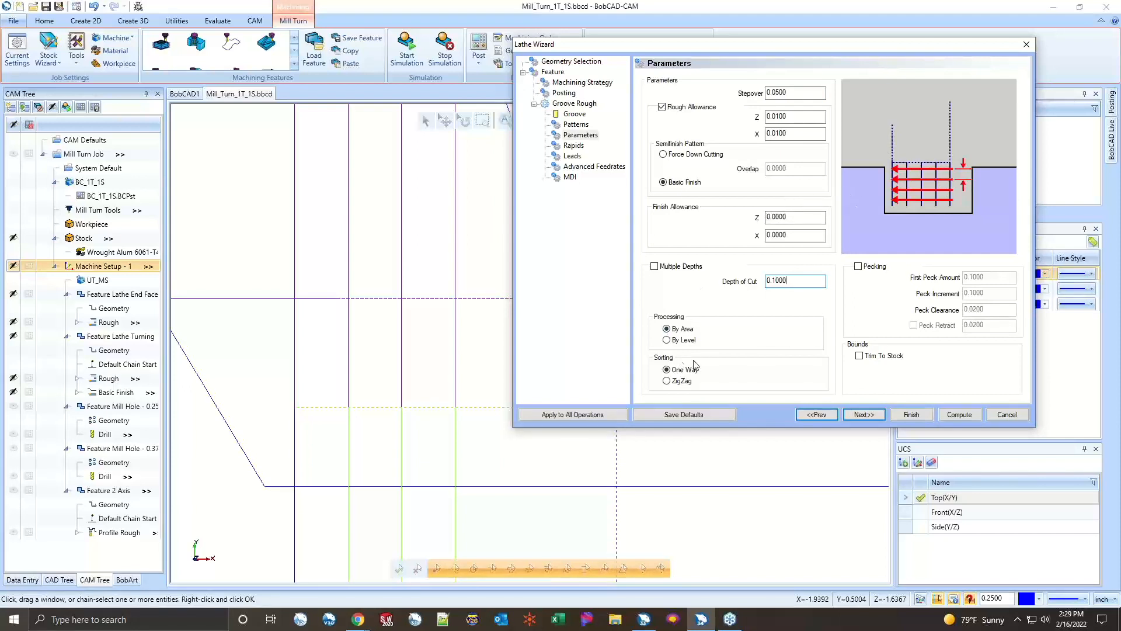
click(676, 330)
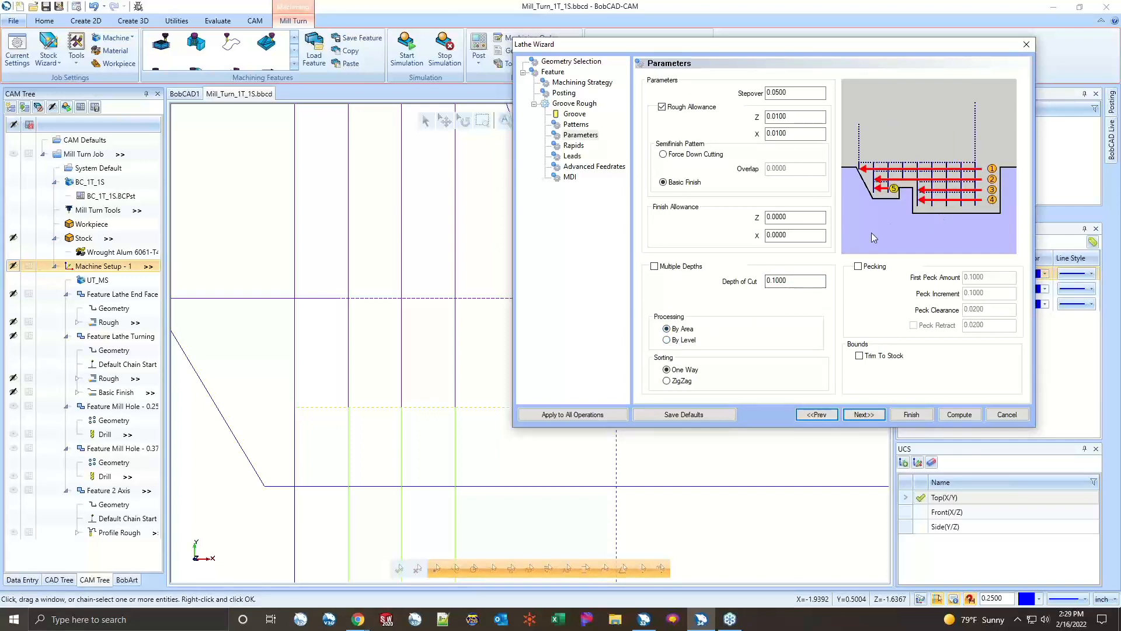
click(676, 379)
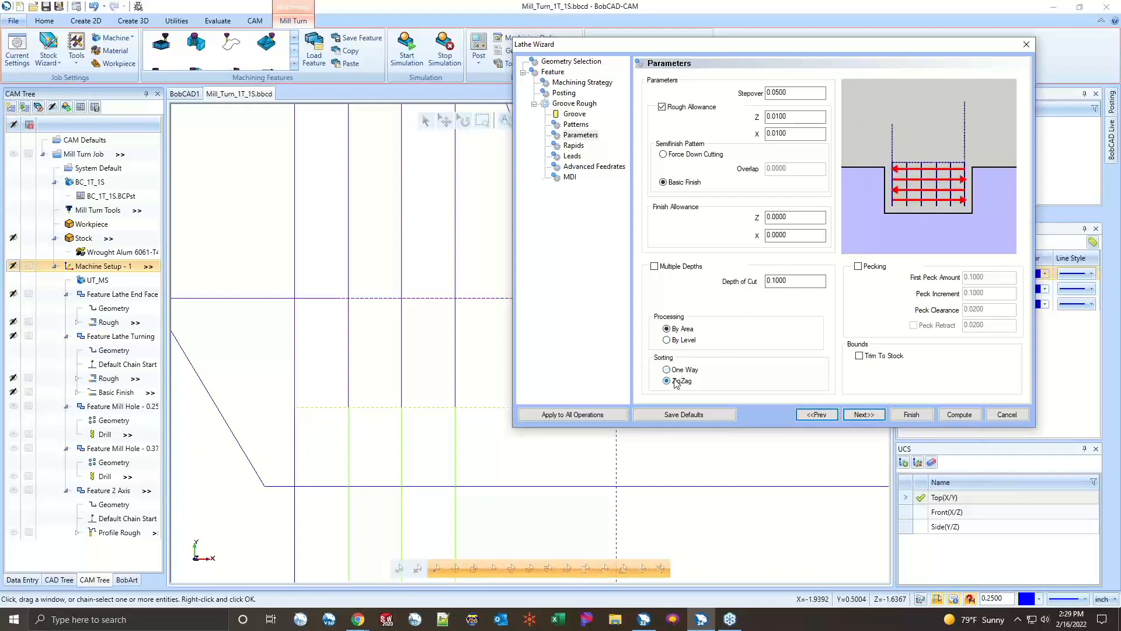
click(676, 370)
- Preview the Pecking and Trim To Stock options of the Groove Rough operation, leaving both switched off
click(860, 267)
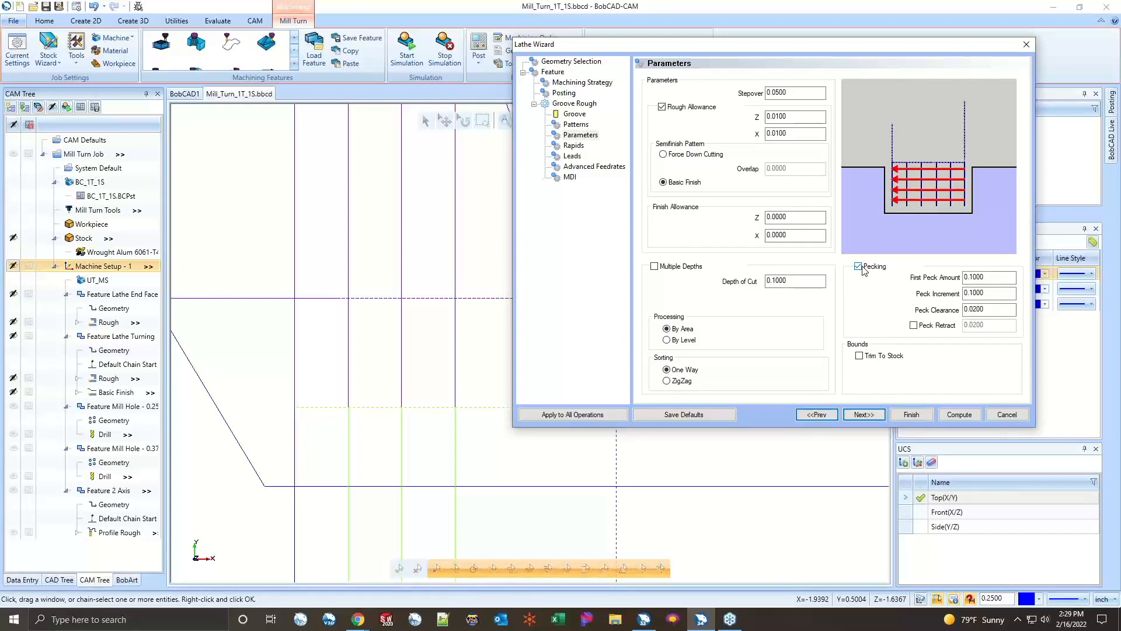
click(859, 266)
click(874, 358)
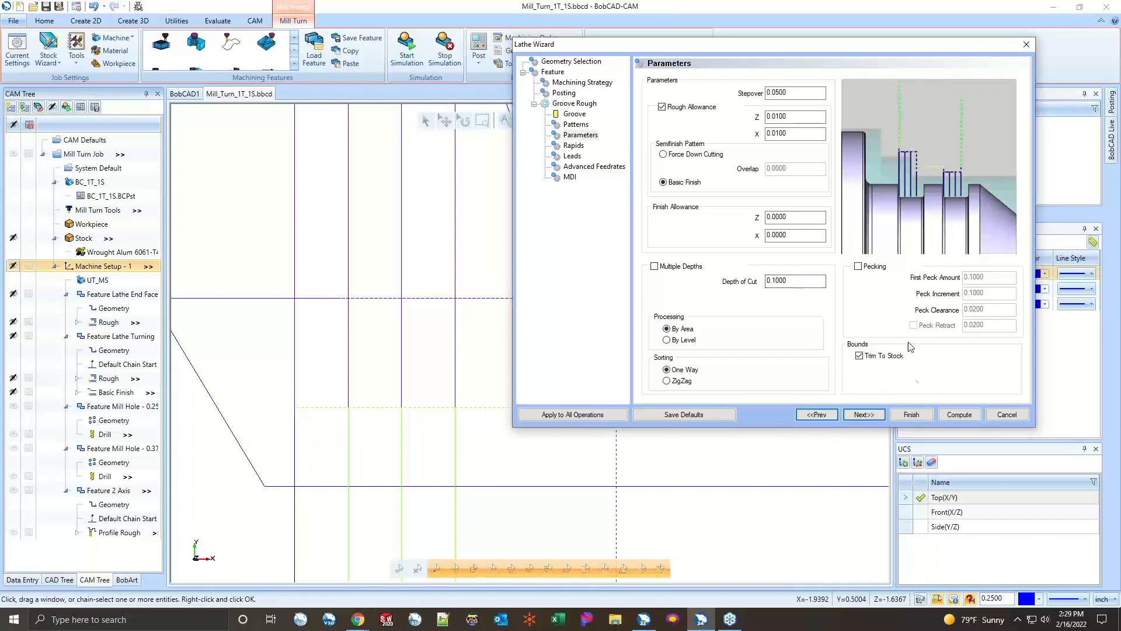
click(859, 355)
- Review the Groove Rough operation's rapids, leads, advanced feedrates and MDI settings, rechecking its parameters
click(874, 415)
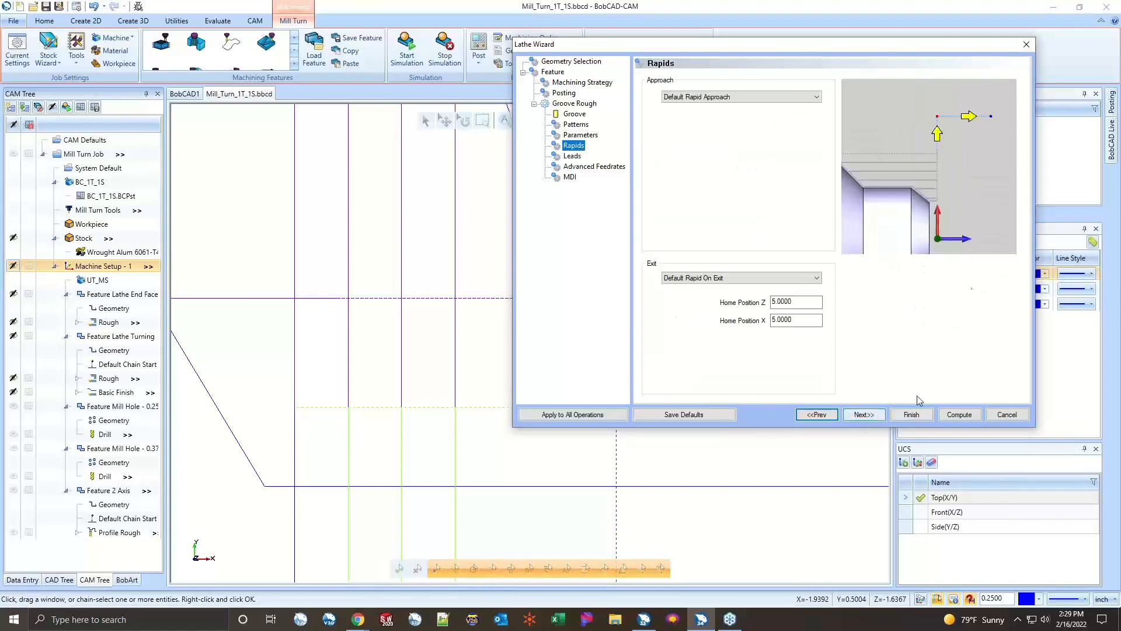
click(865, 418)
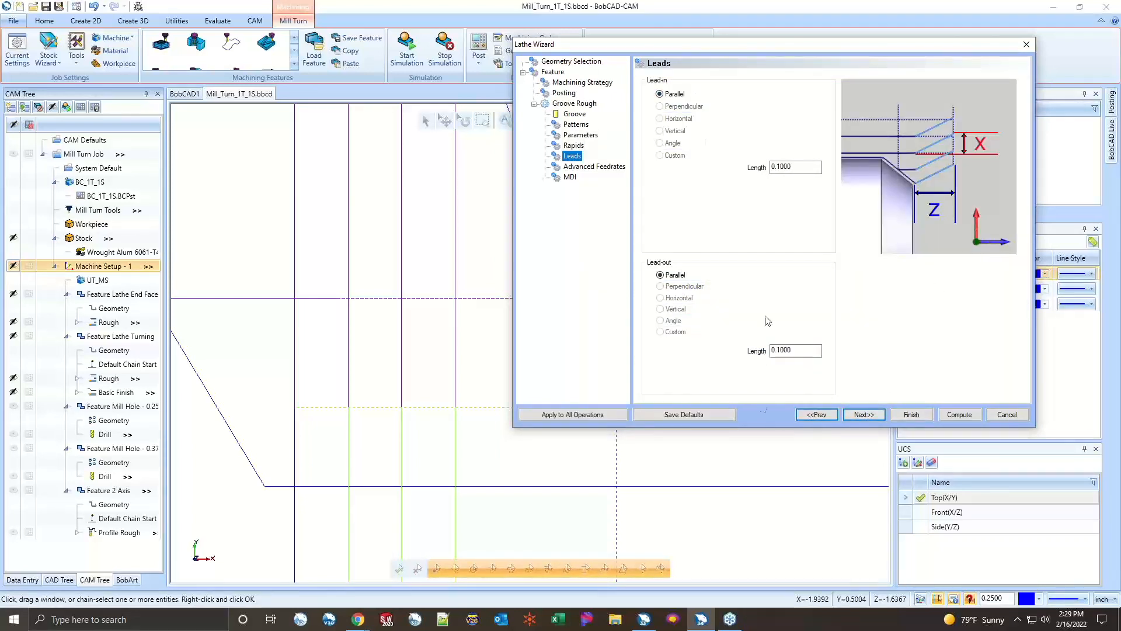
click(576, 124)
click(584, 136)
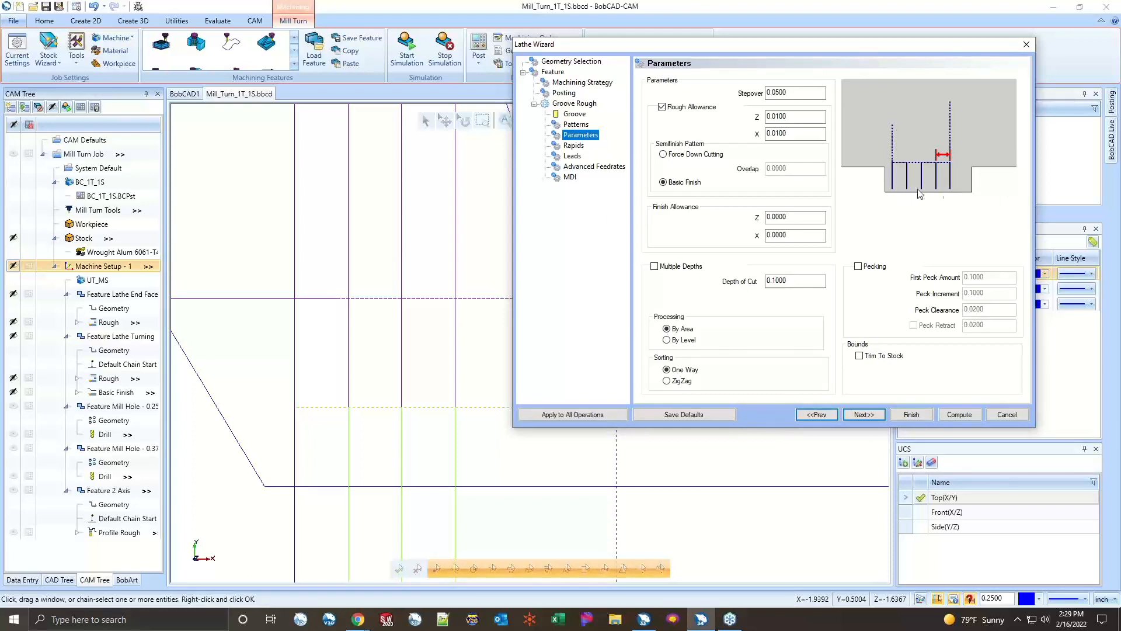
click(572, 156)
click(573, 168)
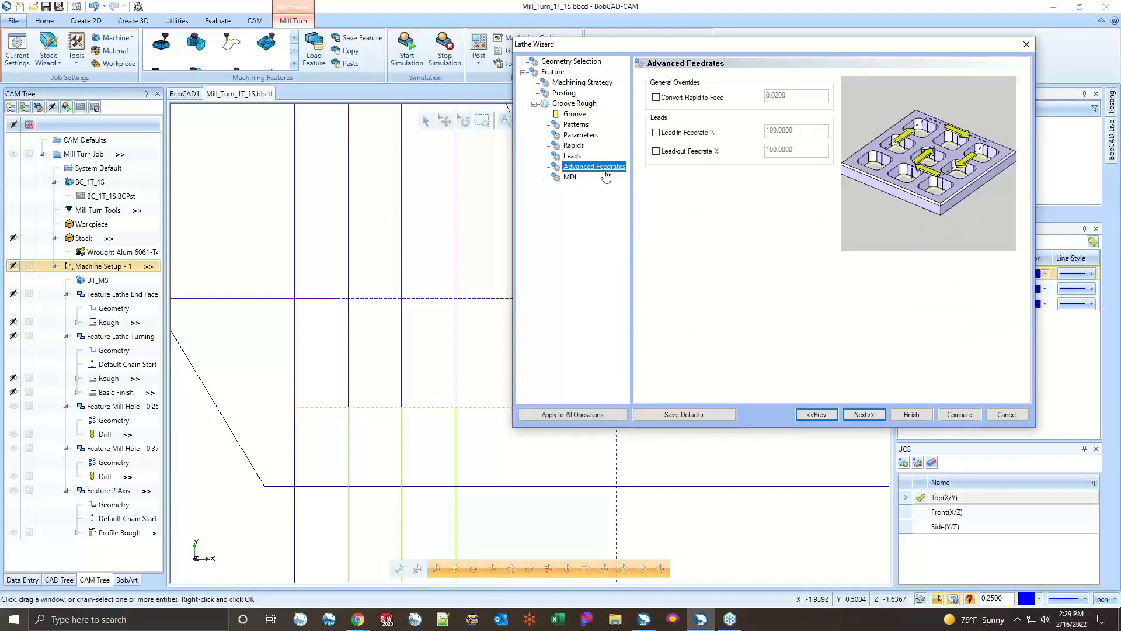
click(572, 178)
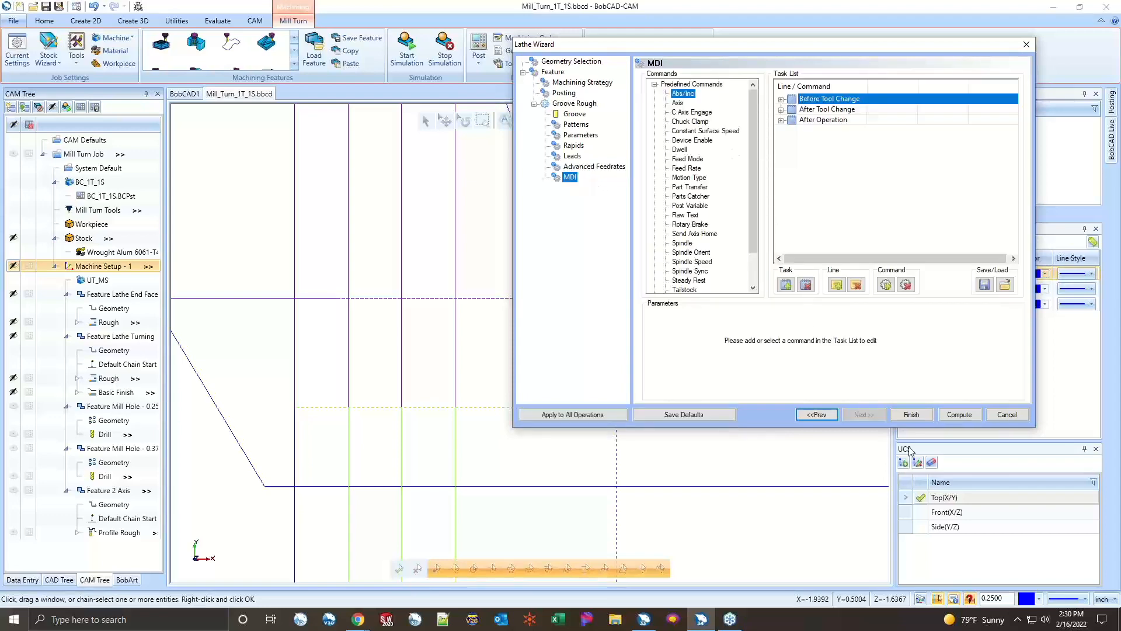
- Compute the Groove Rough operation and highlight the lathe groove feature's geometry to check the selected groove profile
click(960, 415)
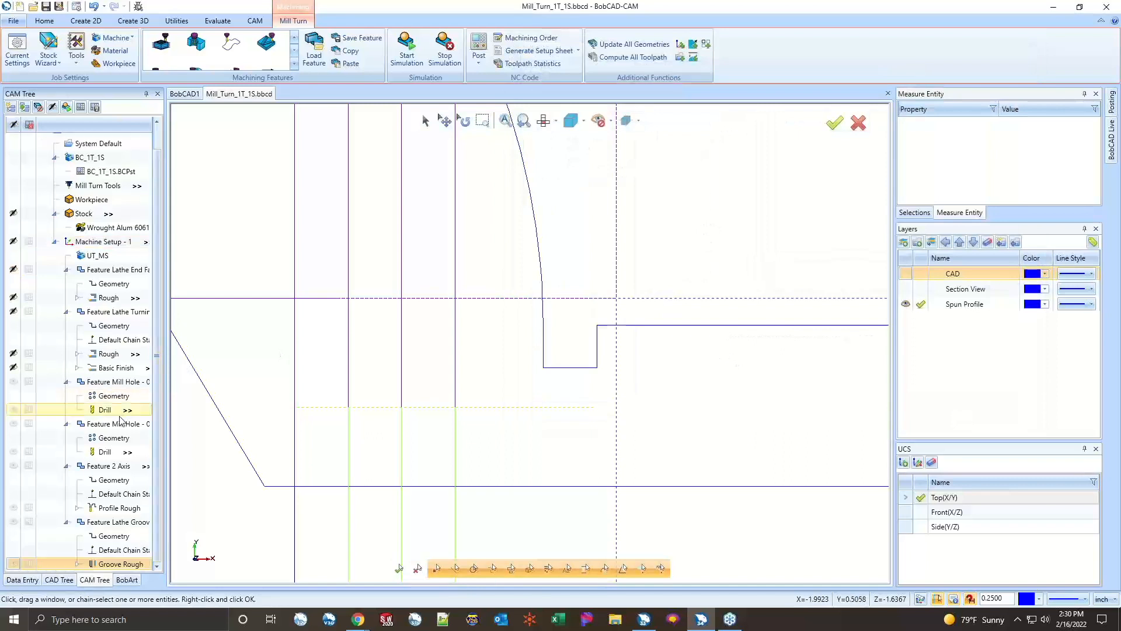
click(117, 536)
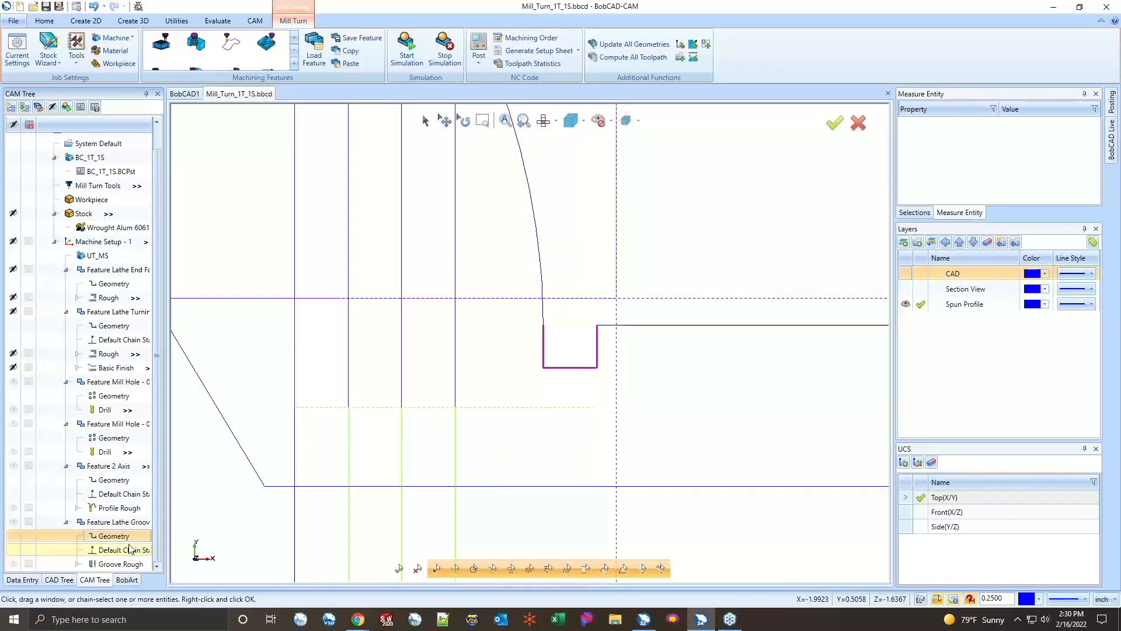
click(117, 564)
- Set the lathe groove feature's Top of Feature constraint to From Stock and recompute the Groove Rough operation
right_click(112, 566)
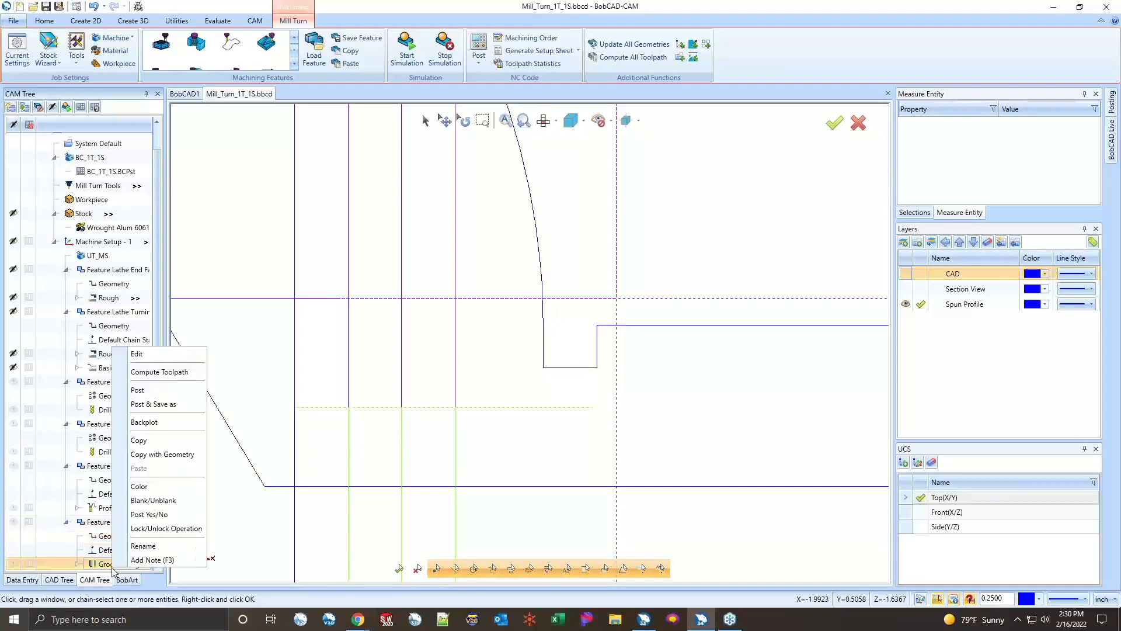
click(140, 354)
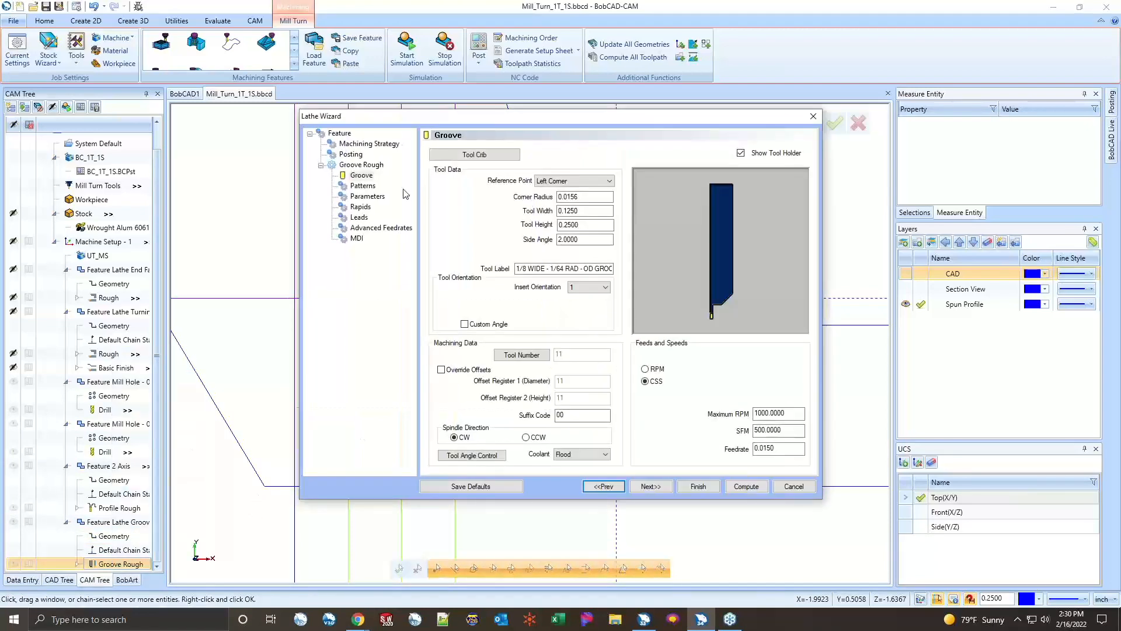
click(339, 133)
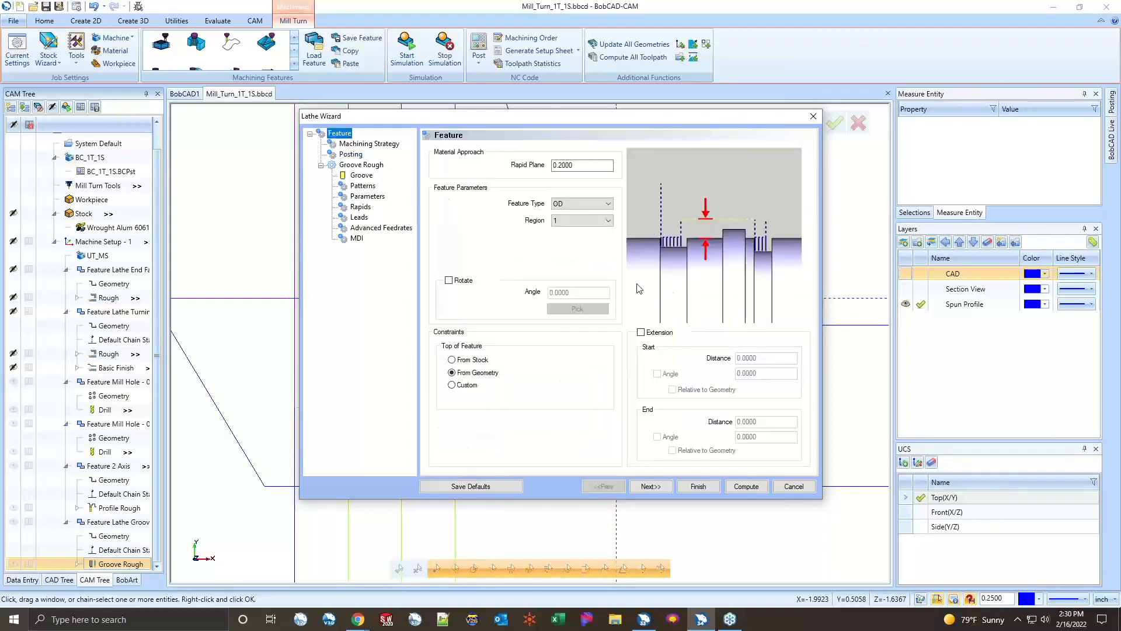
click(452, 374)
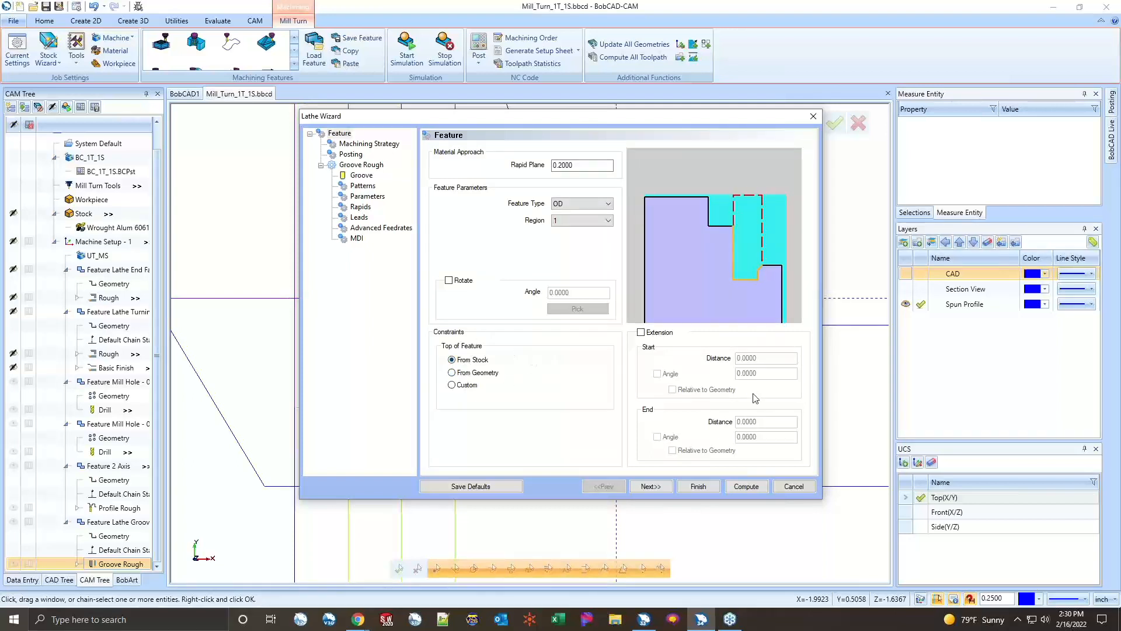
click(743, 487)
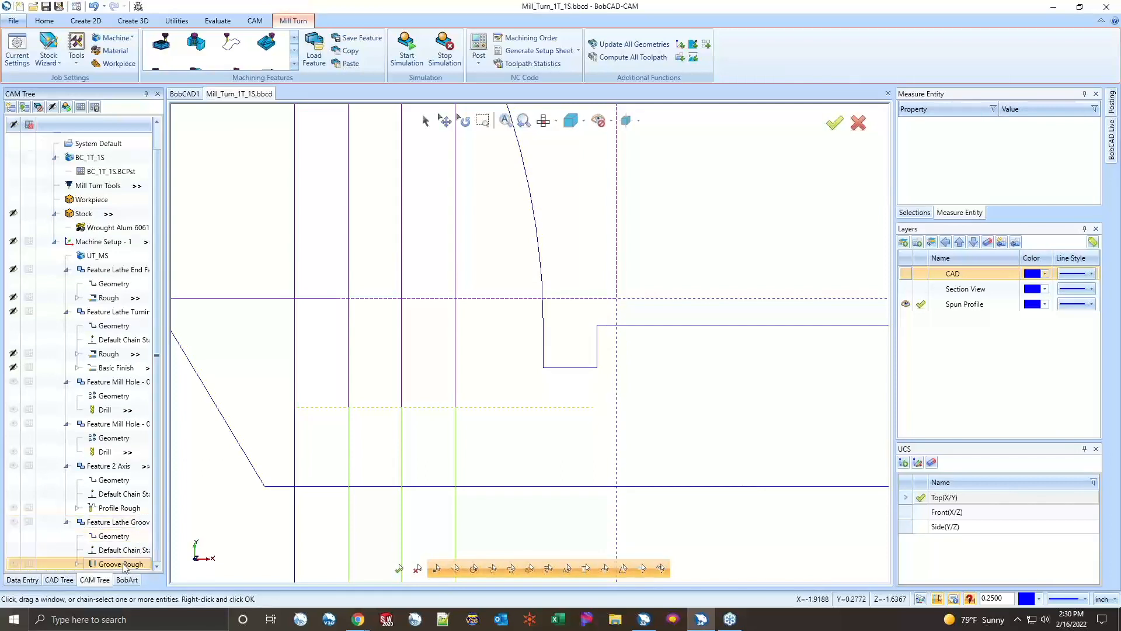
- Expand the Groove Rough operation and inspect its toolpath around the groove in the spun profile
scroll(541, 372, down, 5)
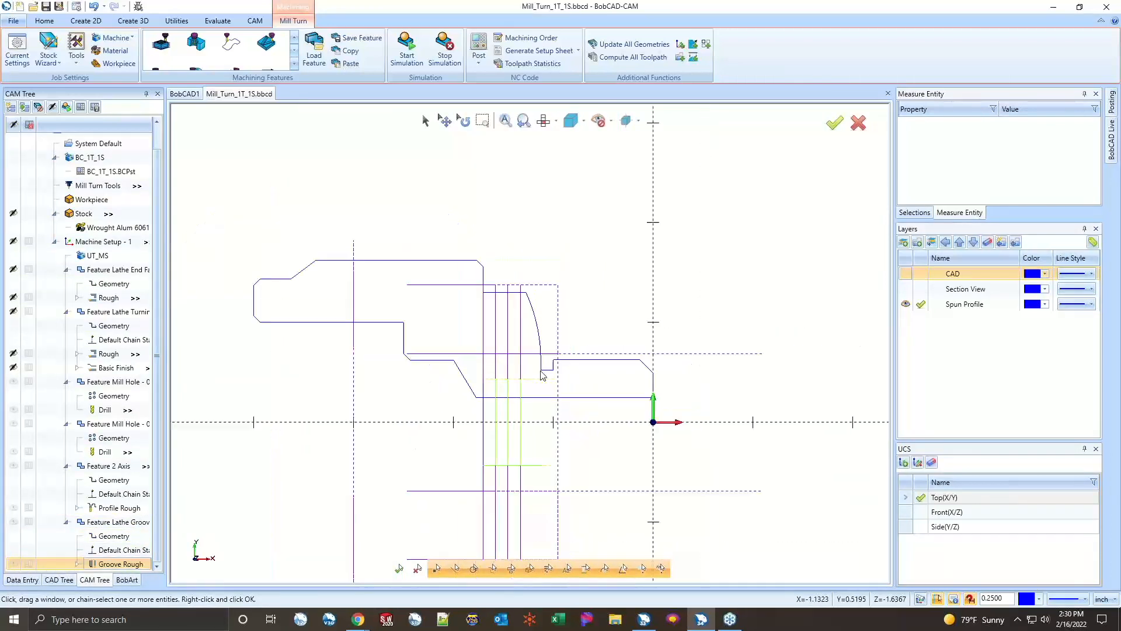
scroll(541, 375, down, 3)
scroll(542, 376, up, 5)
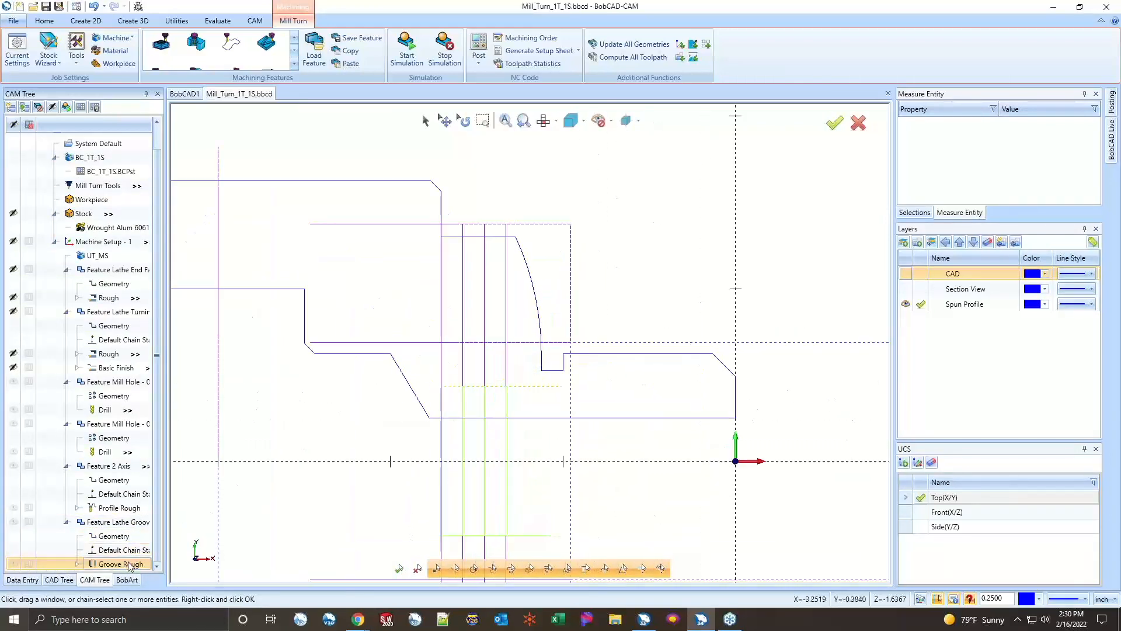
click(78, 564)
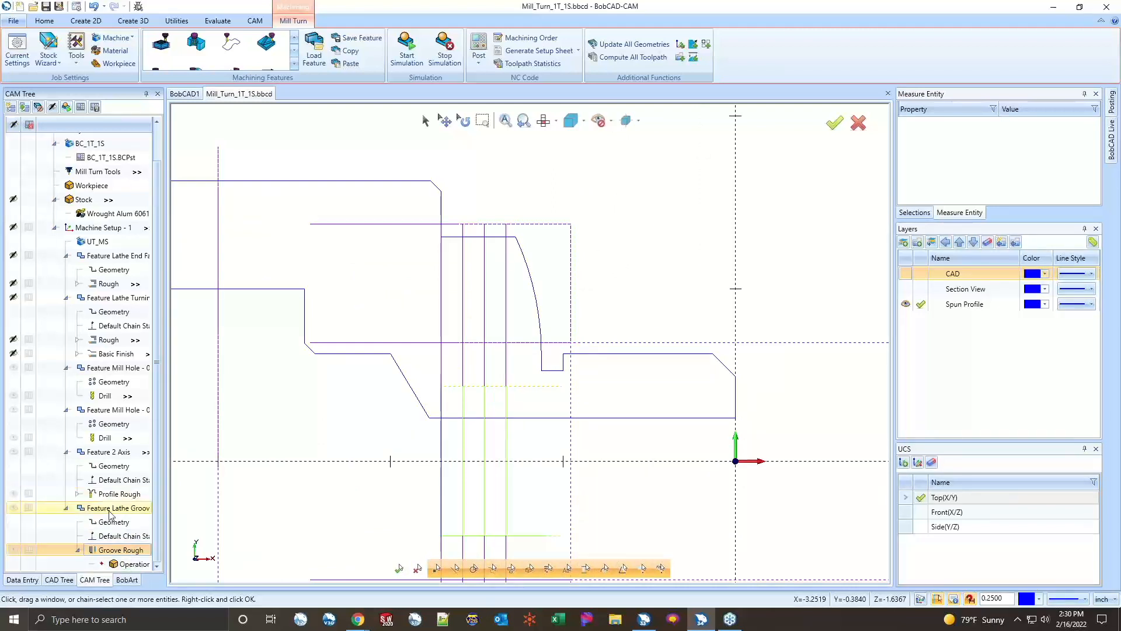
click(131, 564)
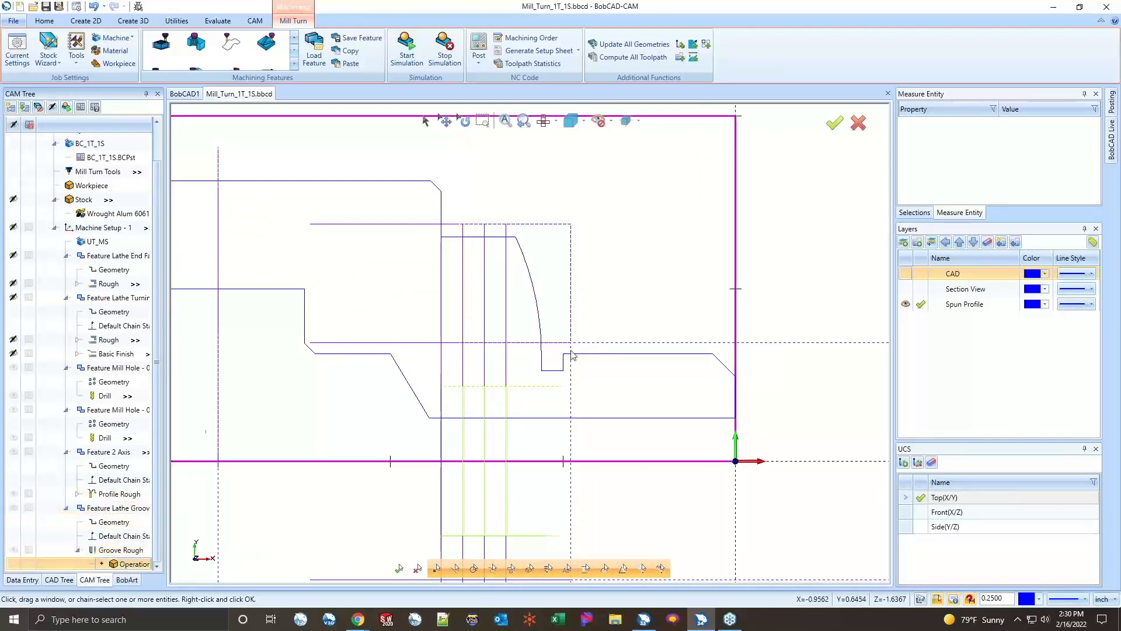
scroll(572, 355, down, 3)
scroll(569, 358, up, 3)
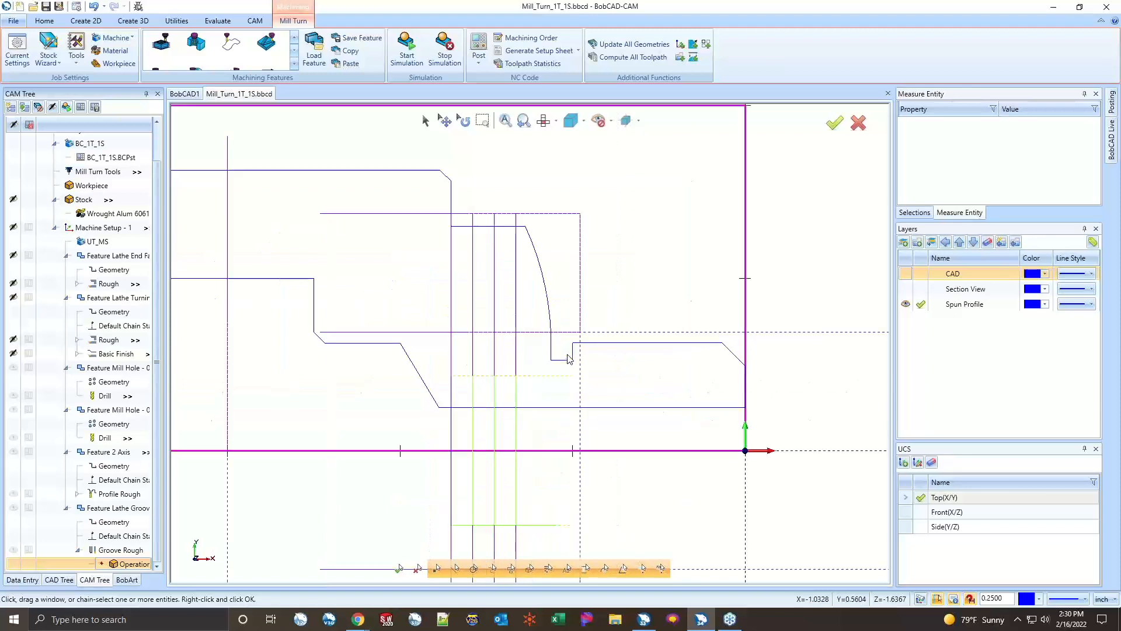
scroll(569, 357, up, 1)
- Toggle the Use Tool Holder collision check in the Groove Rough patterns and recompute the operation
click(107, 551)
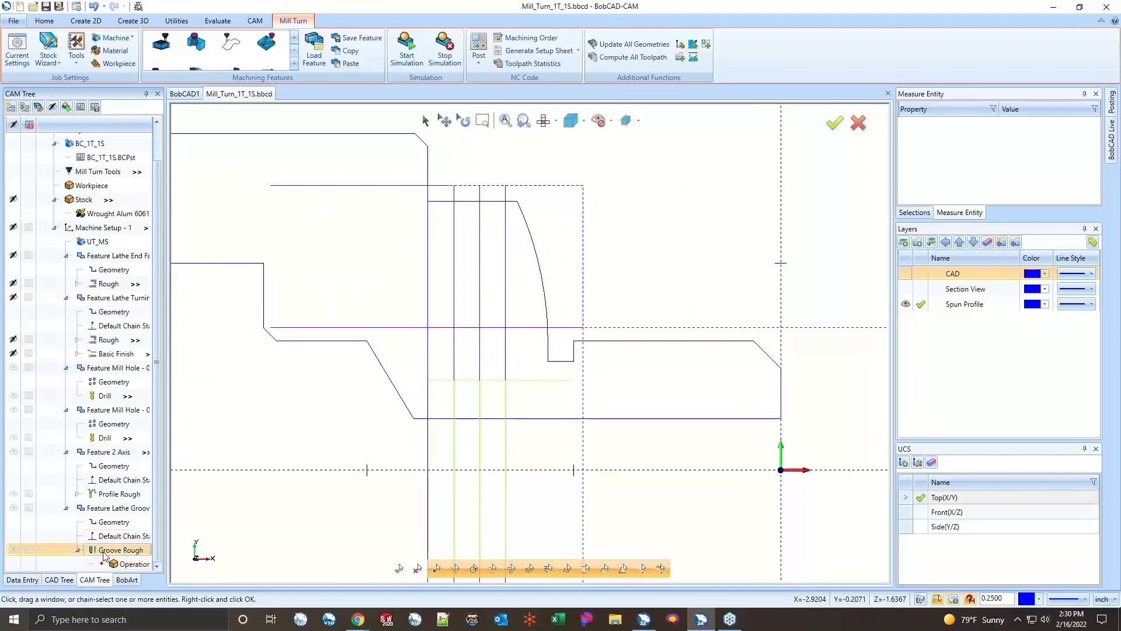
right_click(106, 551)
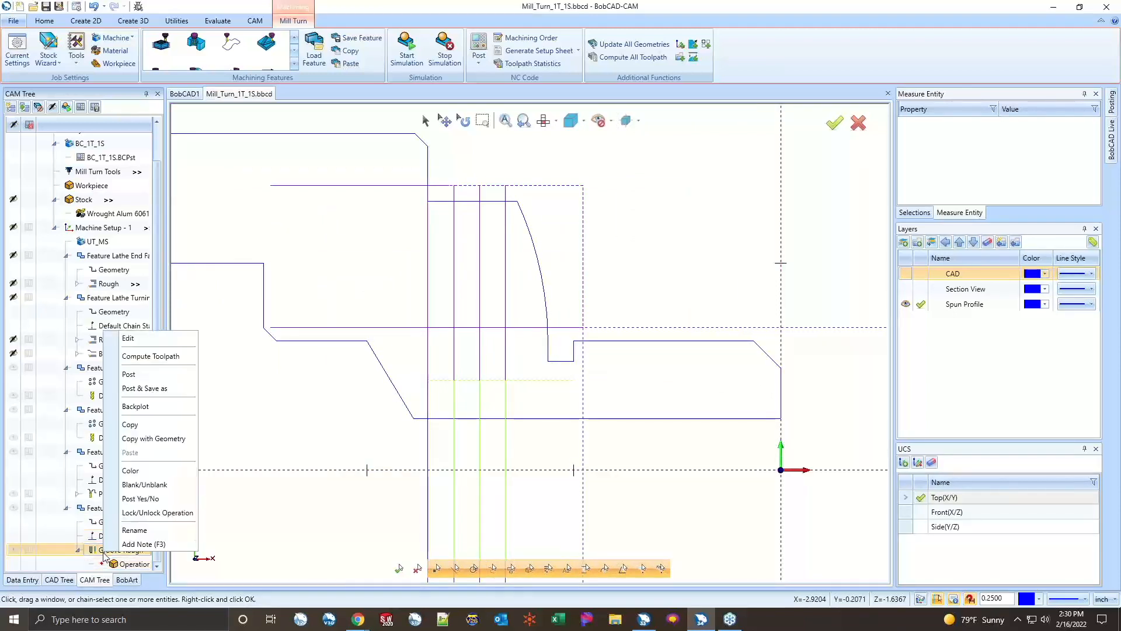
click(140, 340)
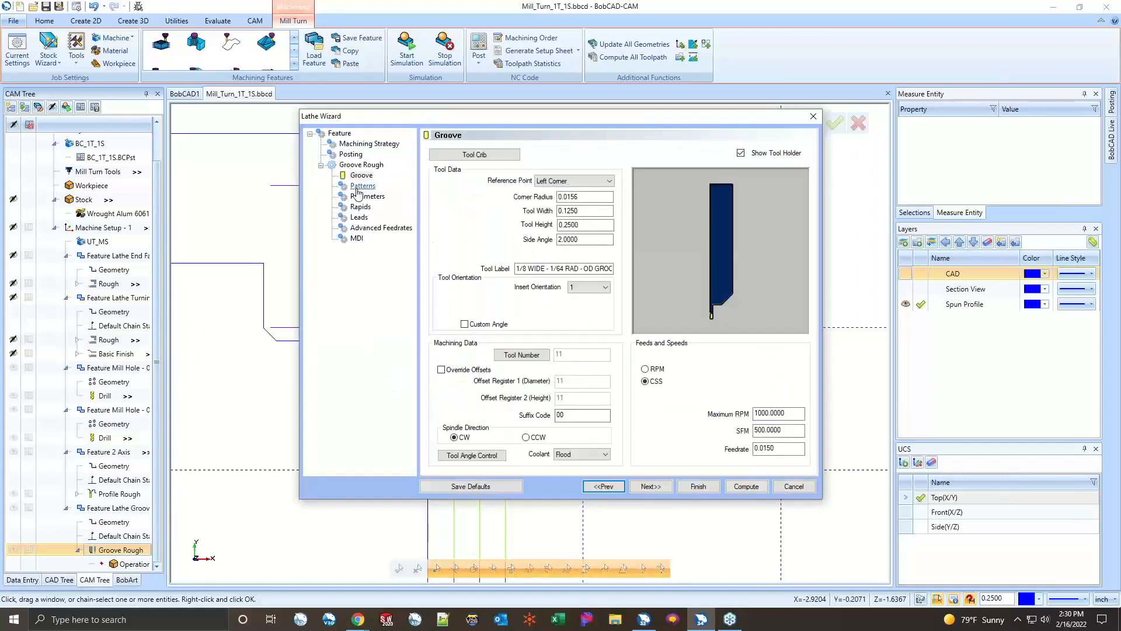
click(359, 186)
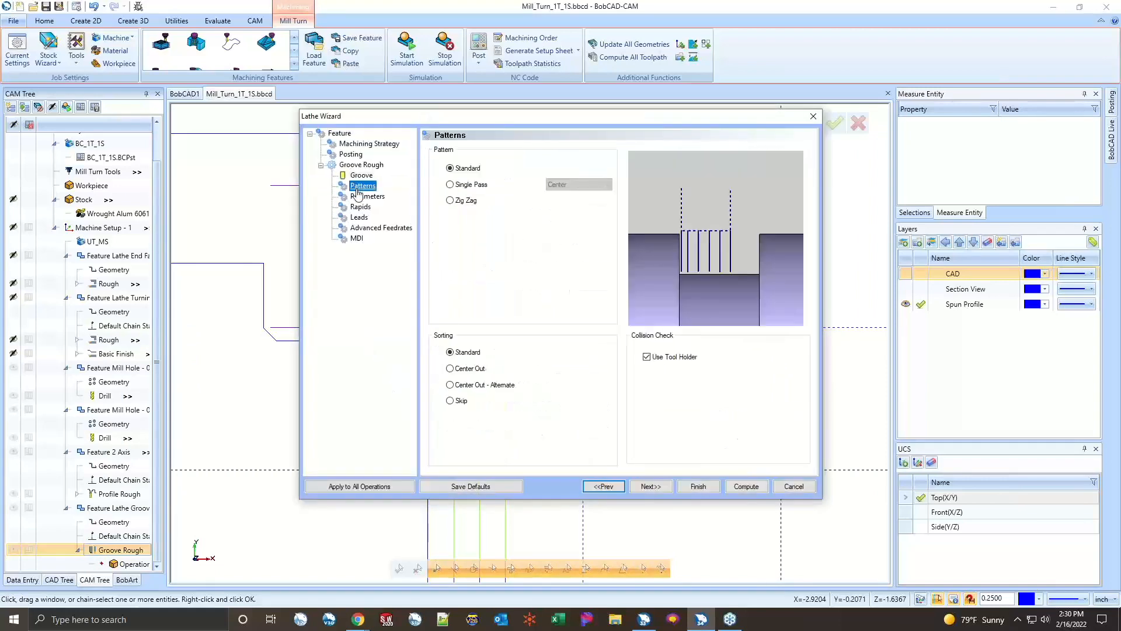
click(651, 360)
click(651, 361)
click(741, 486)
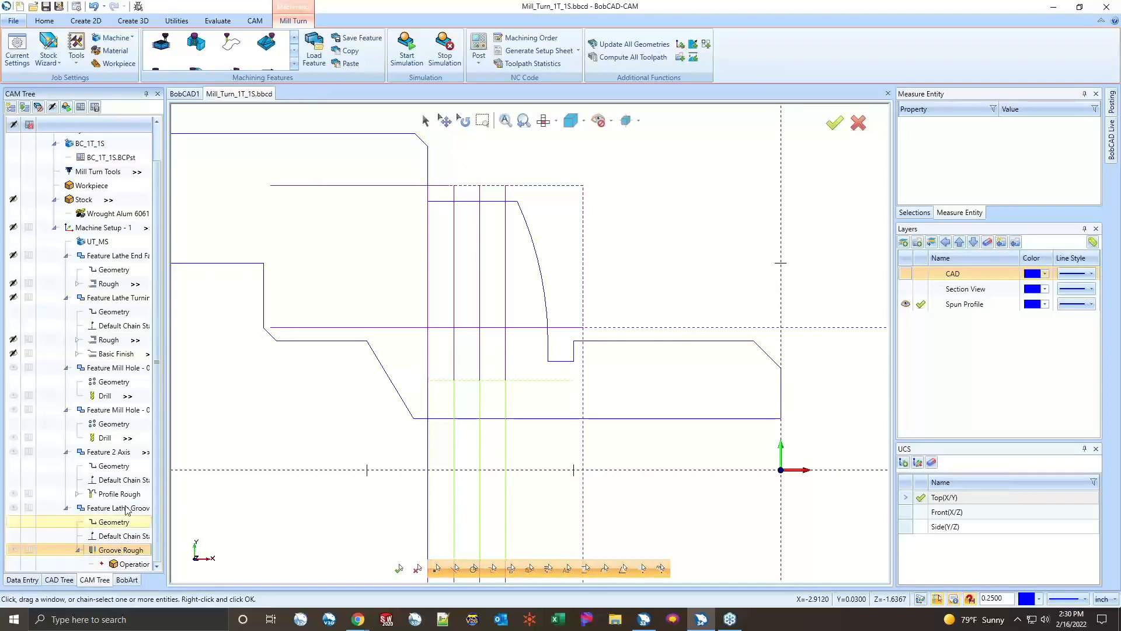
- Switch off Rough Allowance in the Groove Rough parameters and recompute the operation
right_click(115, 550)
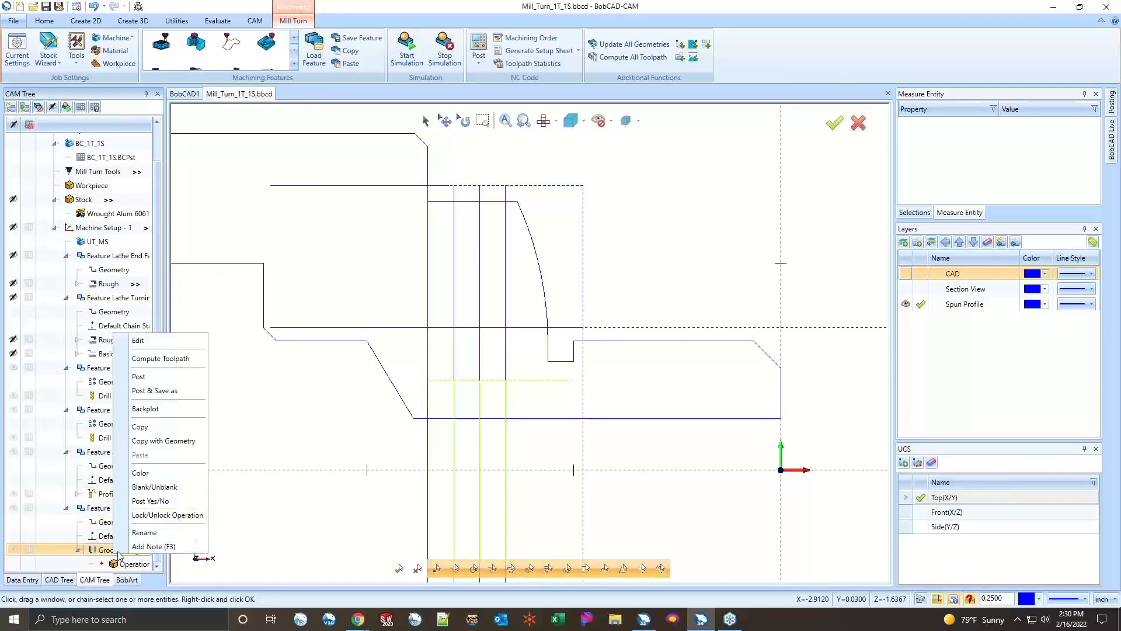
click(168, 343)
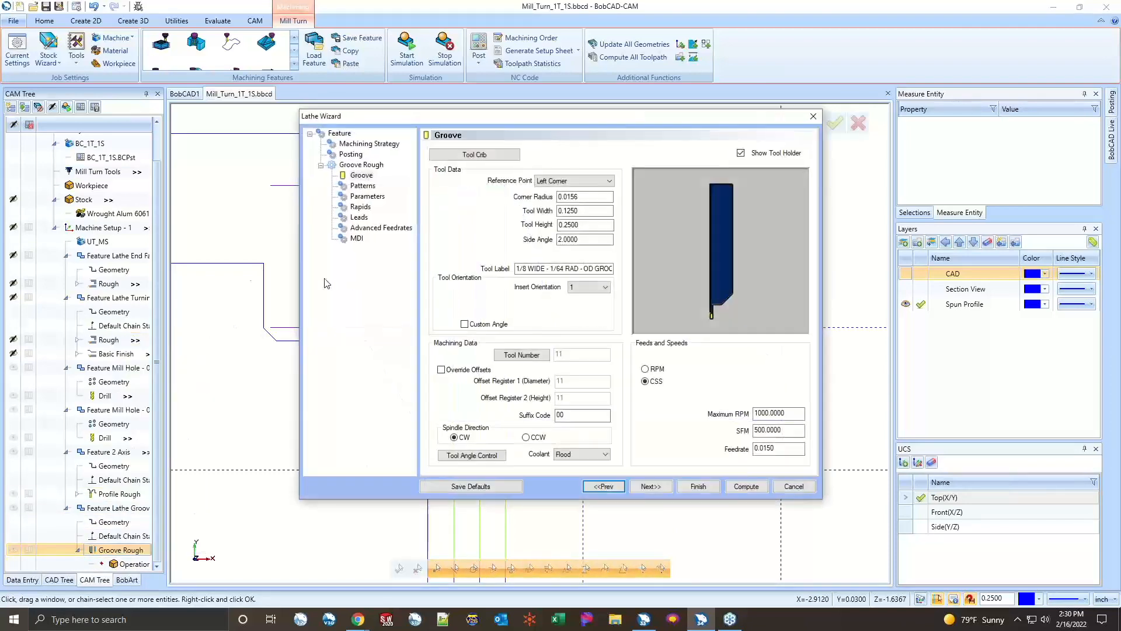
click(360, 198)
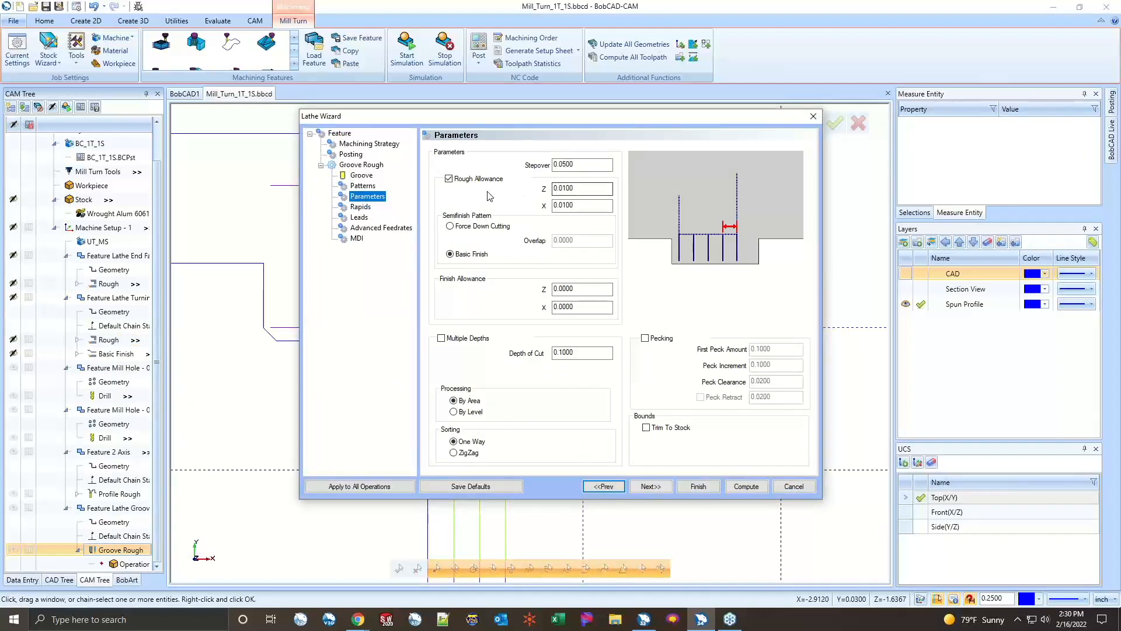
click(461, 180)
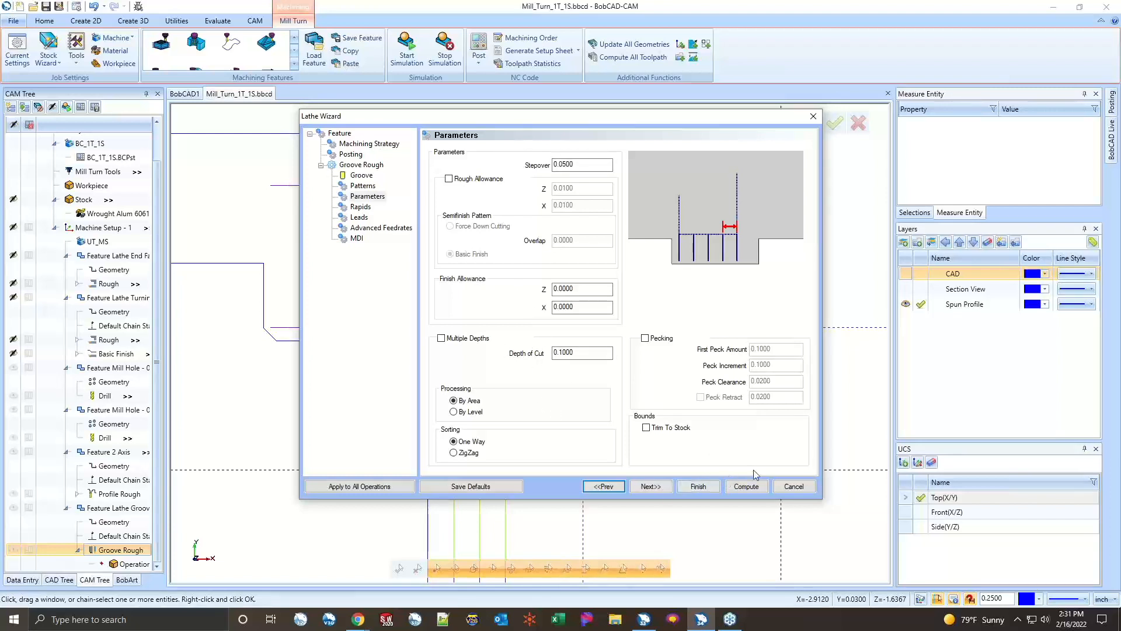
click(746, 486)
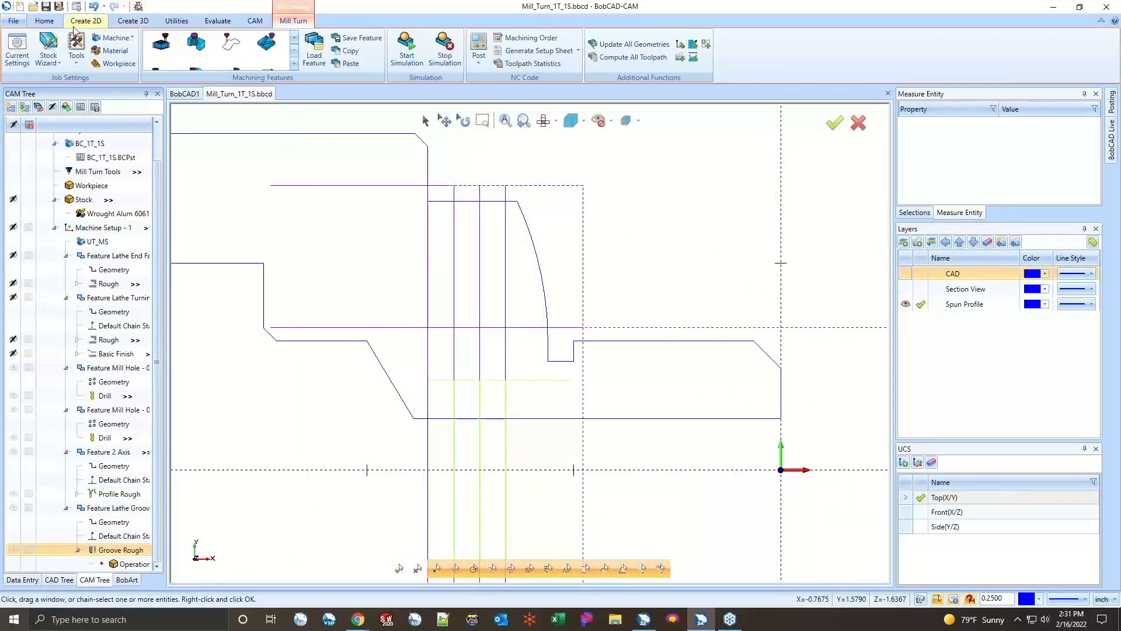
- Measure the groove's width between its two upper corner points with Measure Two
click(219, 24)
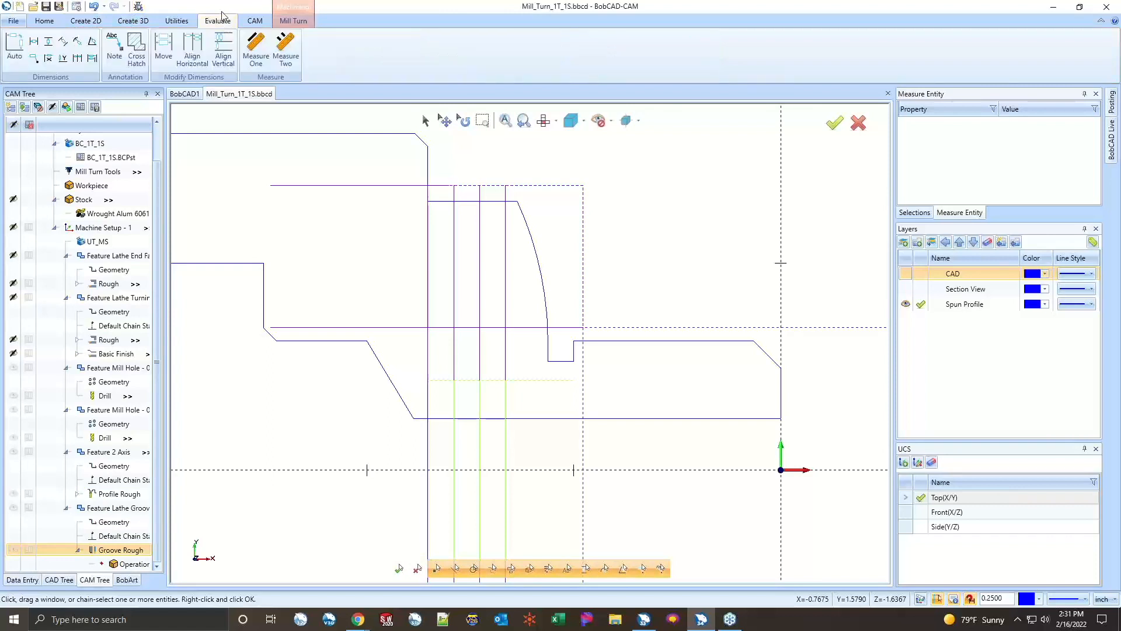
click(282, 50)
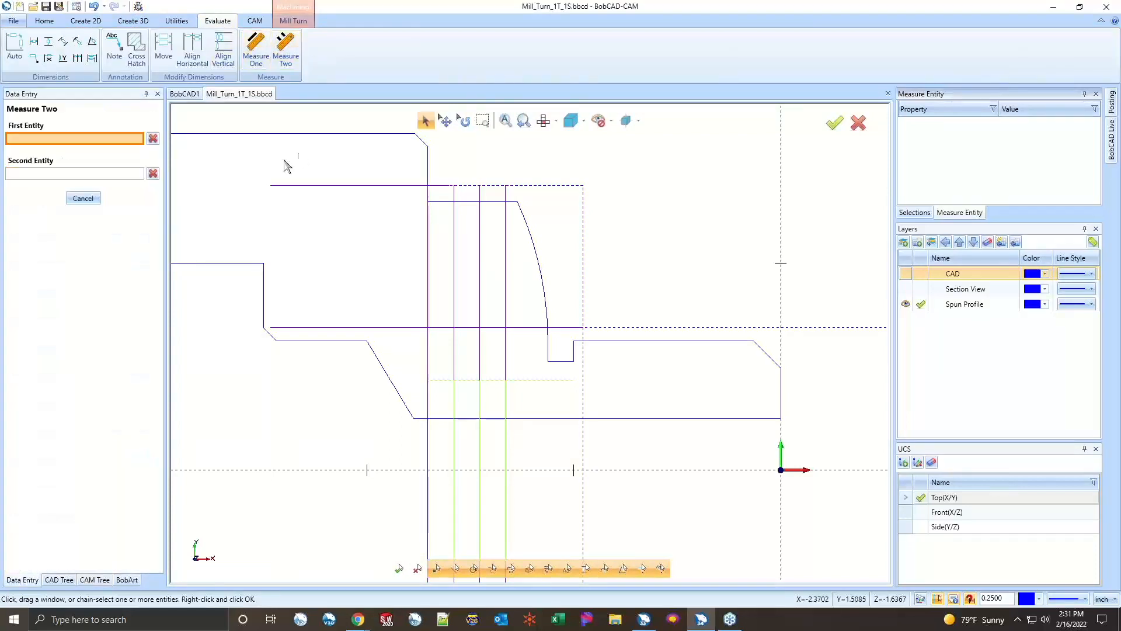
click(547, 341)
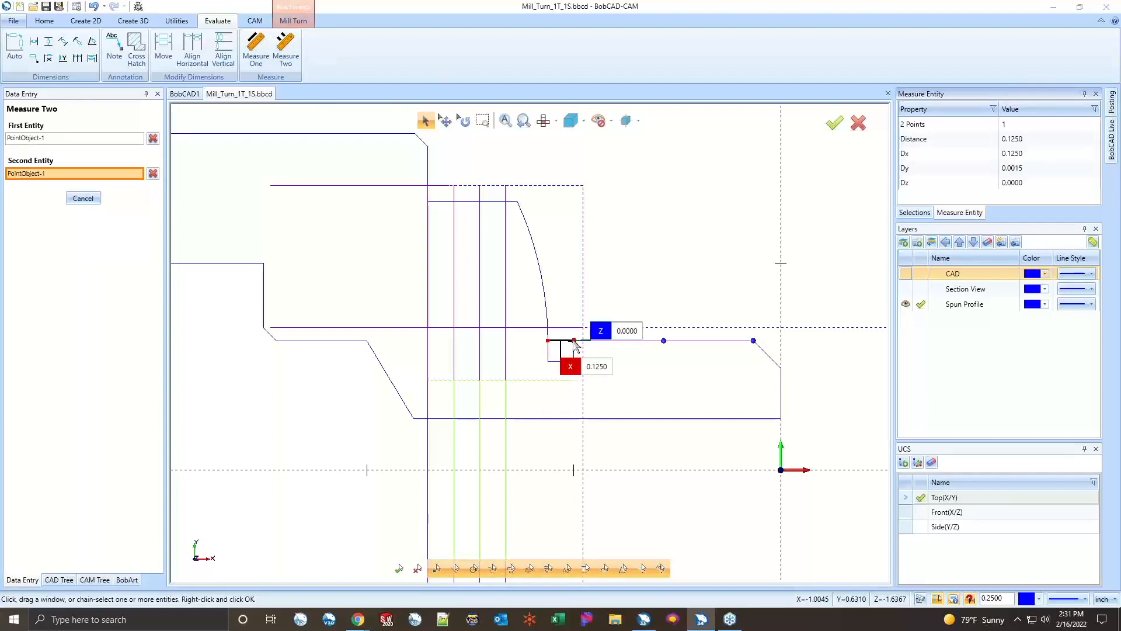
click(575, 343)
click(74, 202)
- Start changing the 1/8 wide groove tool in Station # 11 of the tool crib for all operations that use it
click(82, 580)
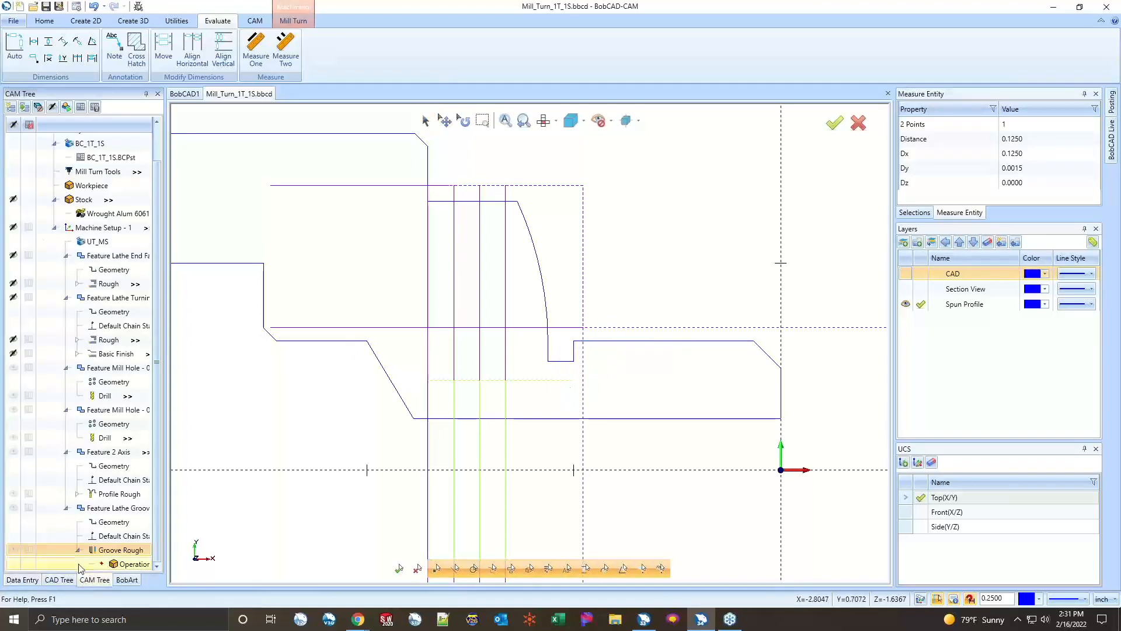
right_click(111, 550)
click(153, 342)
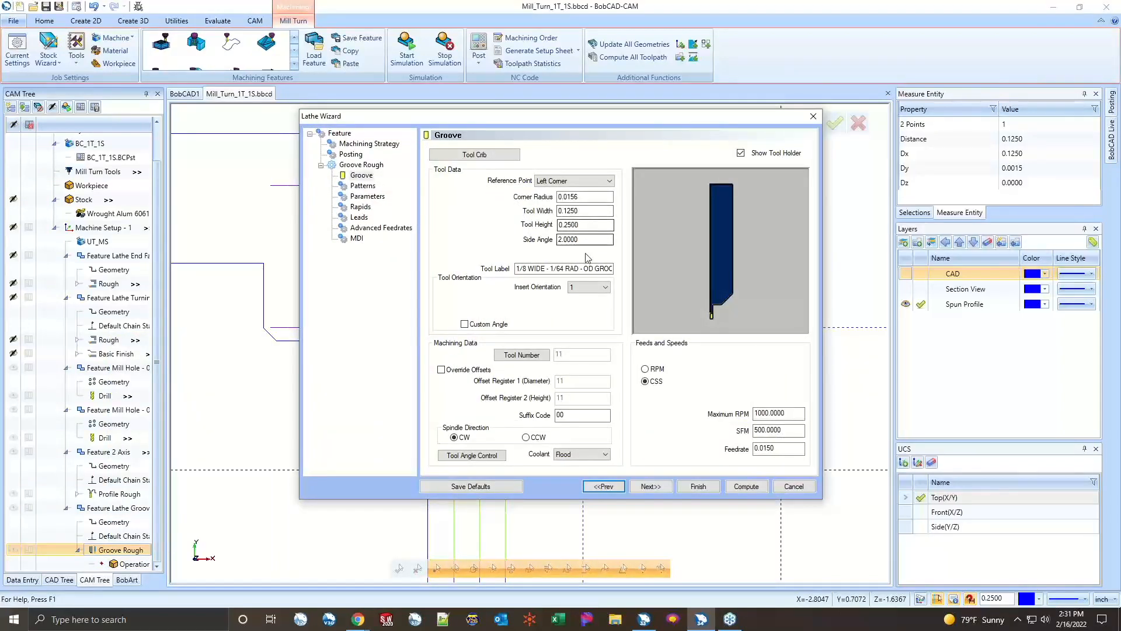
click(501, 155)
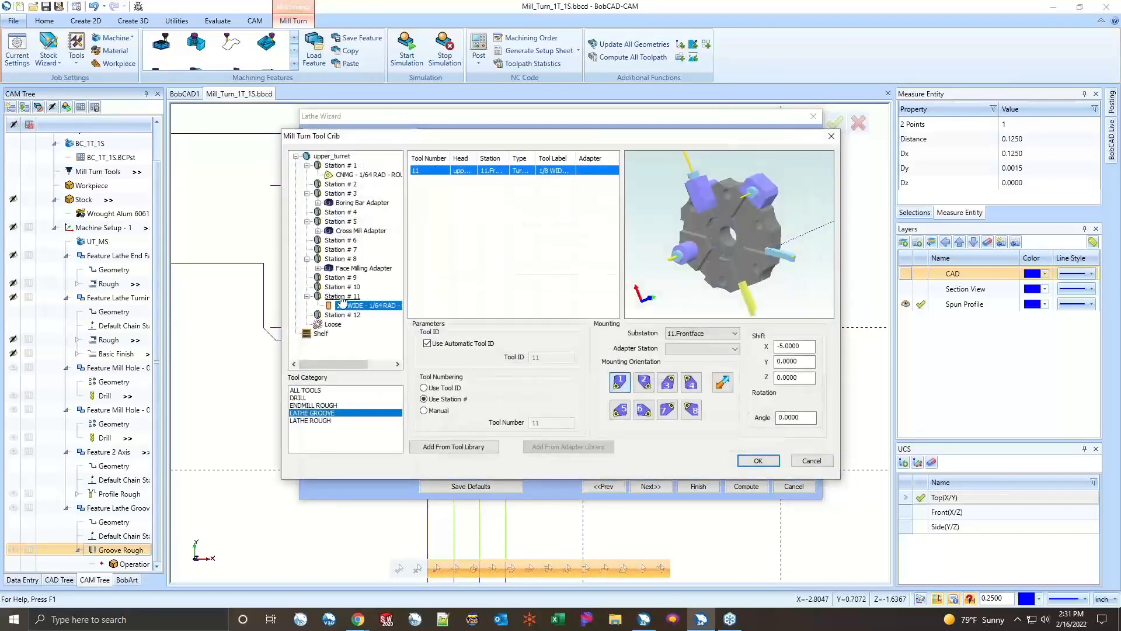
right_click(341, 310)
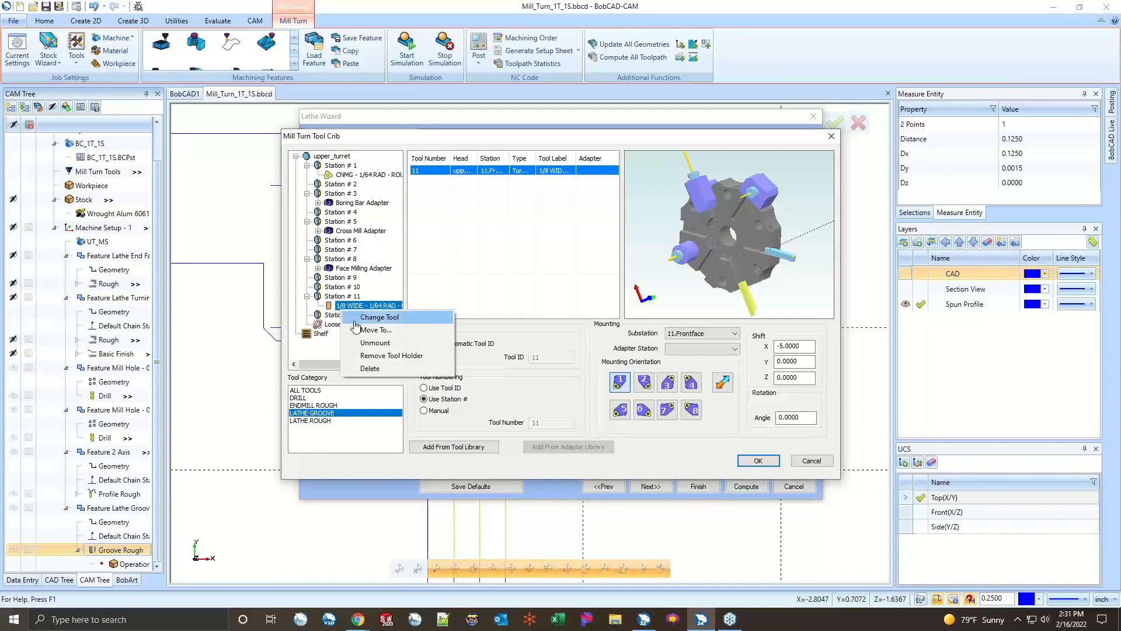
click(363, 326)
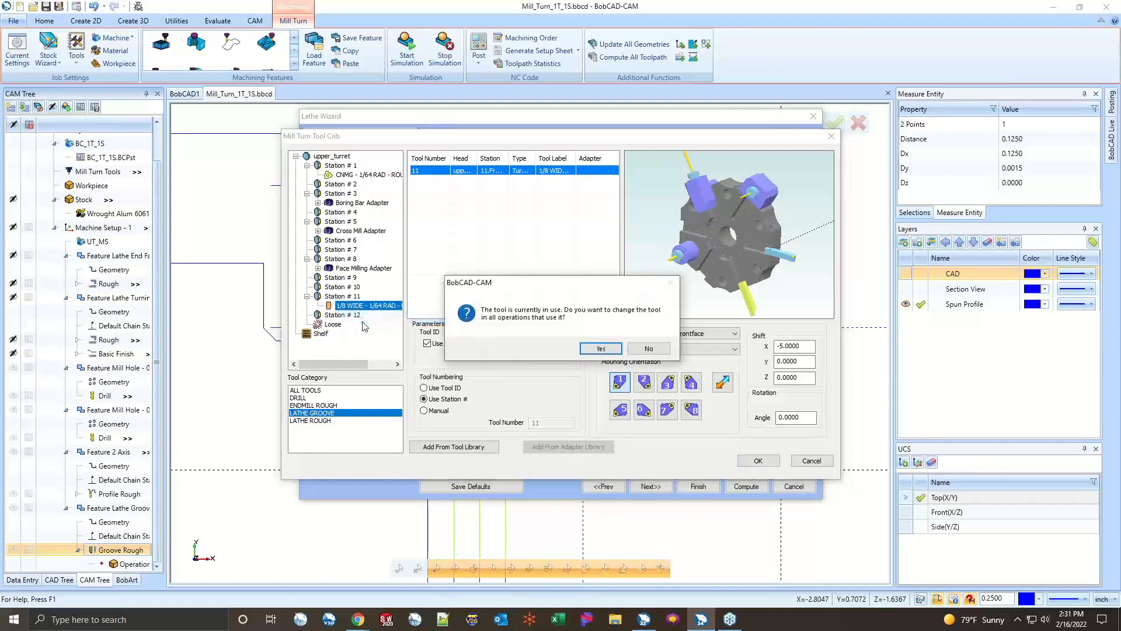
click(601, 348)
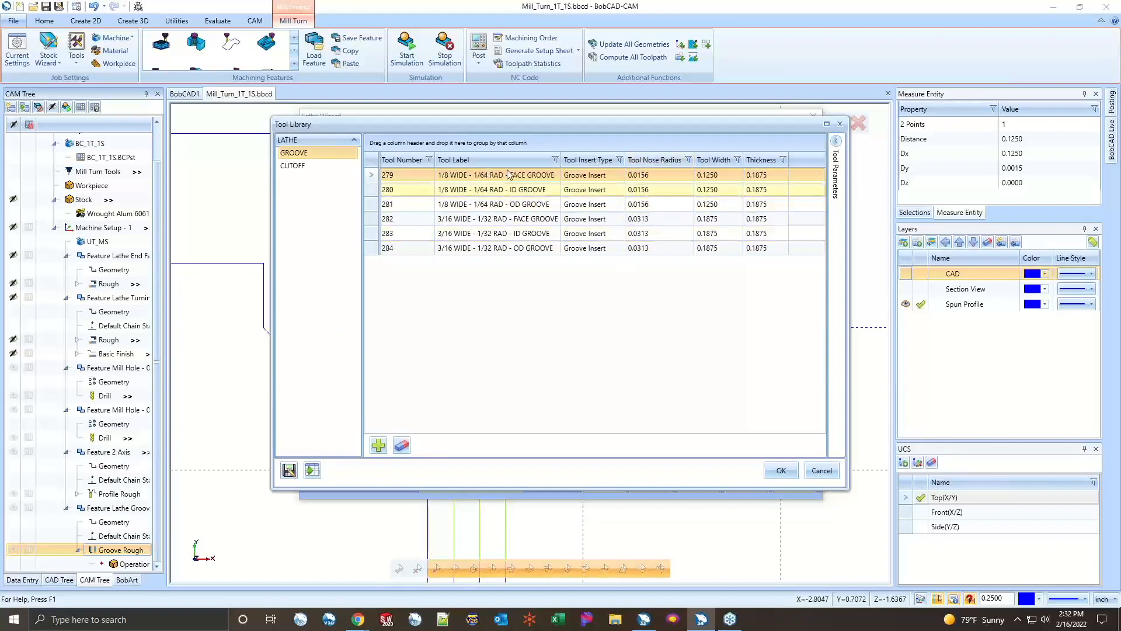
- Add a new groove tool with a 1/64 tool width to the tool library and accept it as the replacement
click(379, 445)
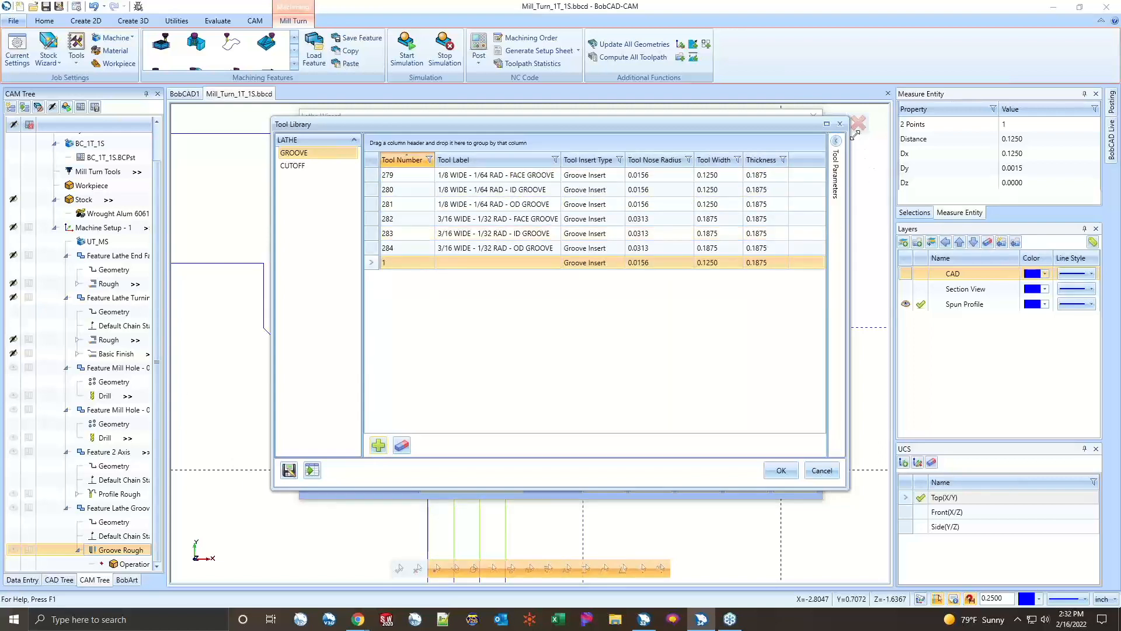
click(835, 146)
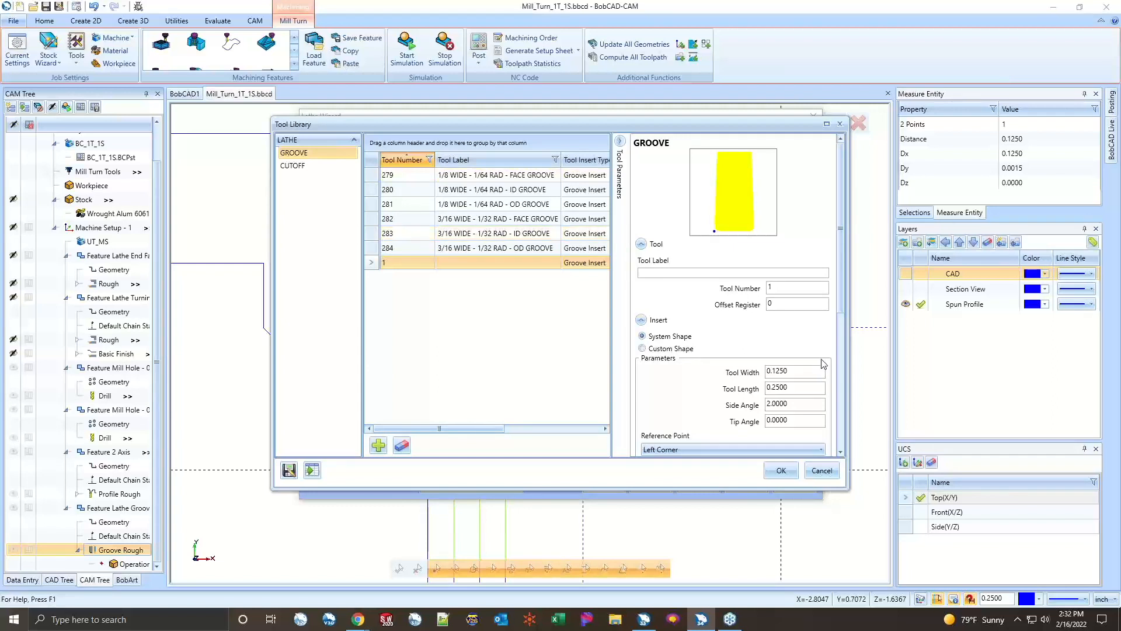
click(806, 371)
text(1/64)
click(801, 386)
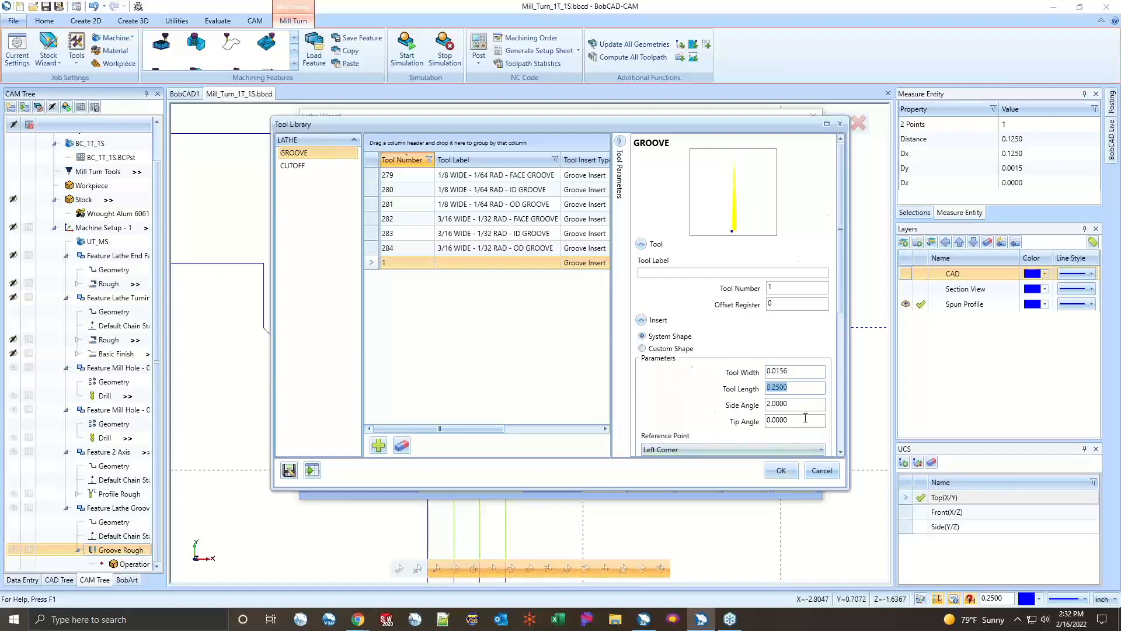
scroll(763, 465, down, 5)
click(772, 472)
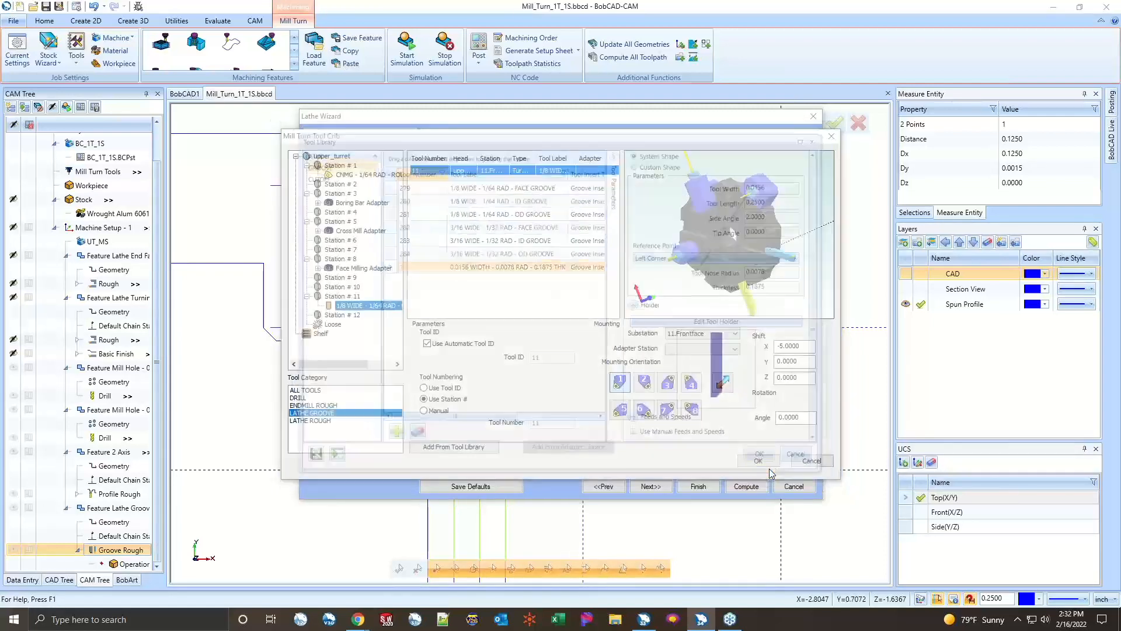
- Inspect the narrow groove tool on the turret, accept it in the tool crib and recompute the Groove Rough toolpath
scroll(797, 297, up, 6)
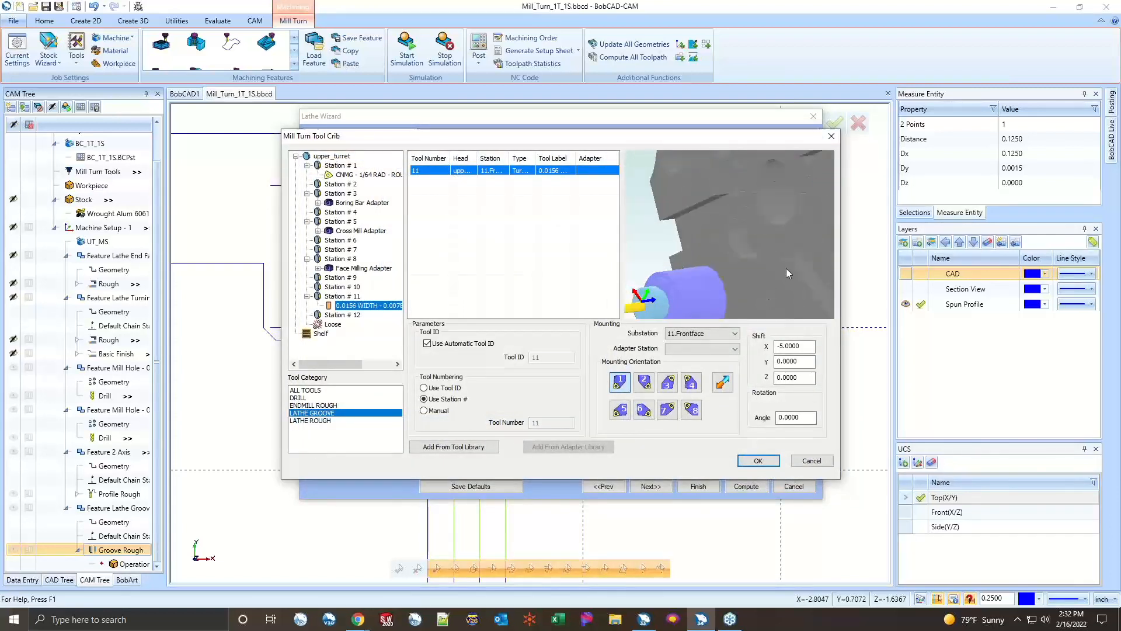
middle_drag(788, 272, 730, 227)
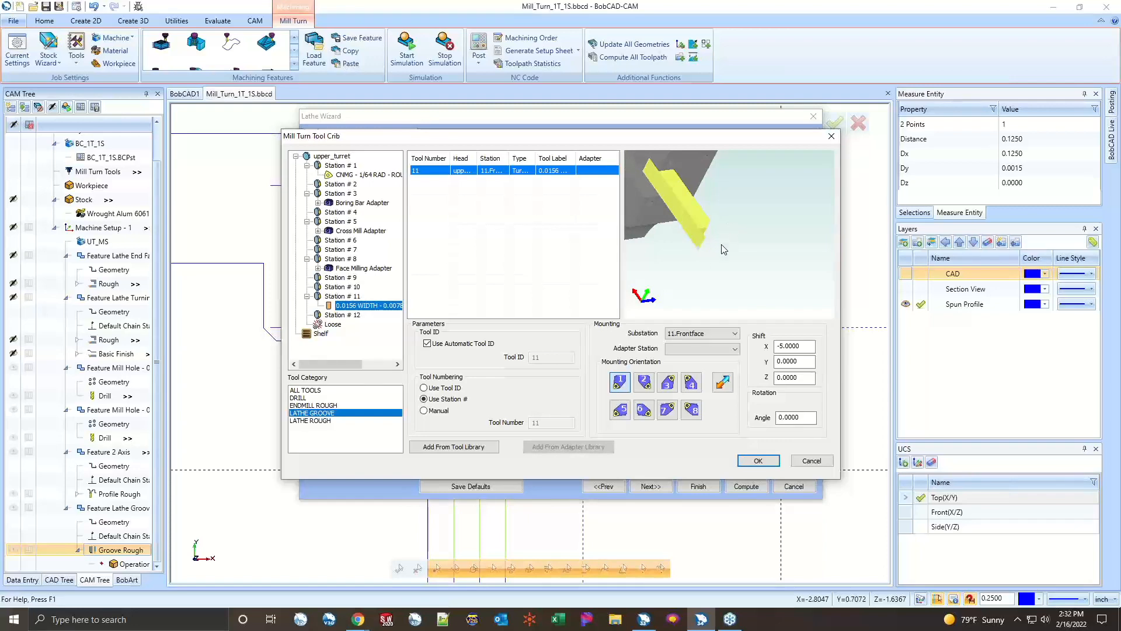
scroll(701, 261, up, 3)
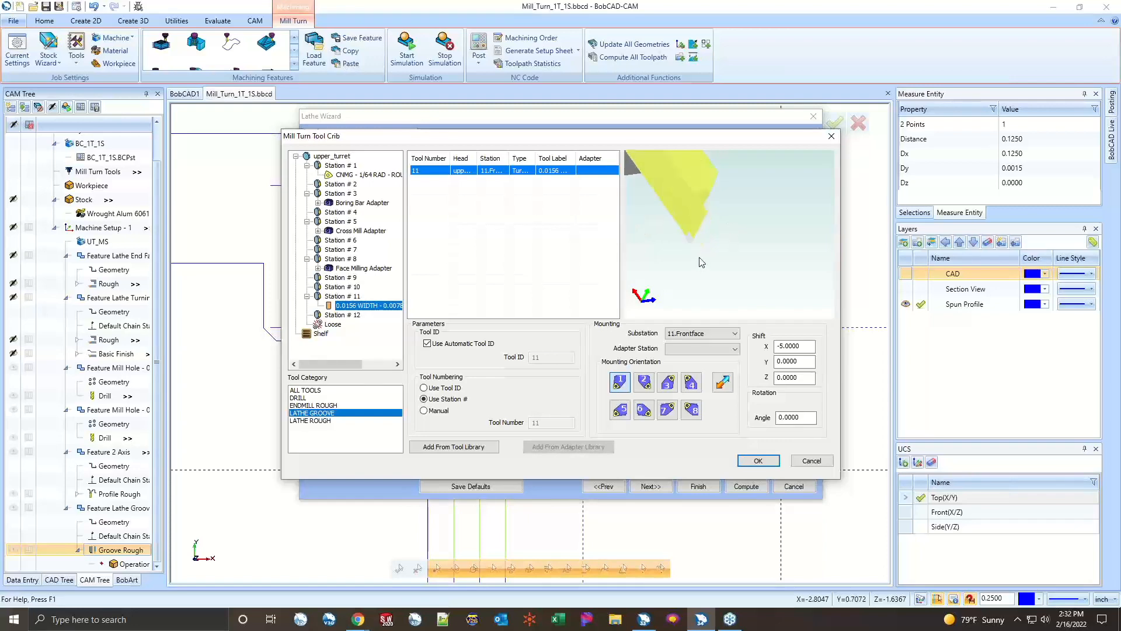
click(758, 460)
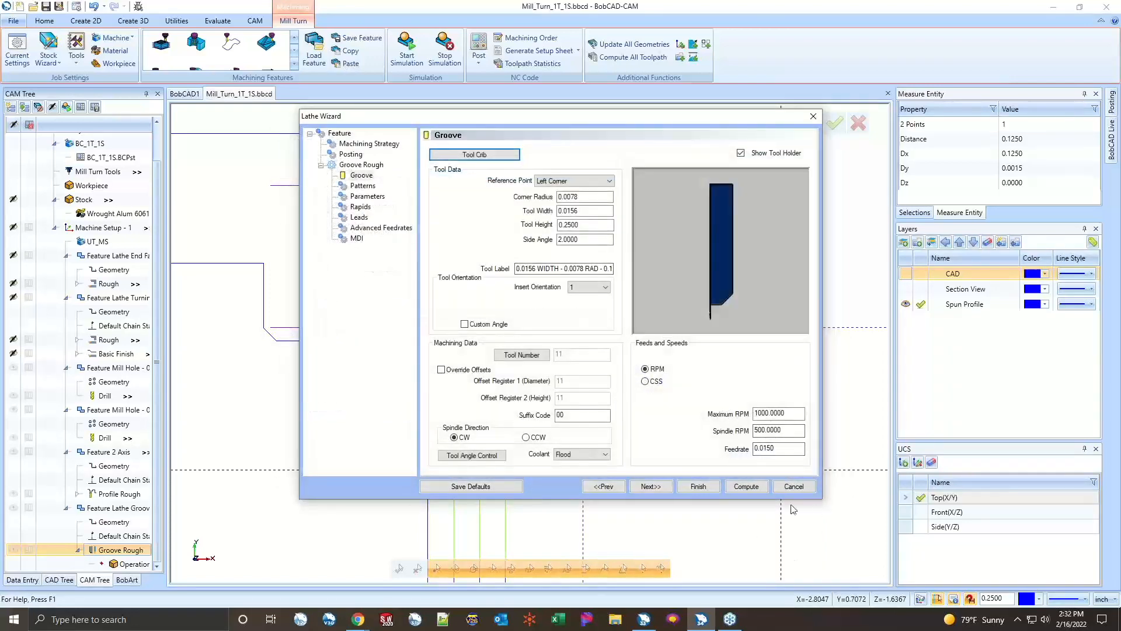
click(761, 485)
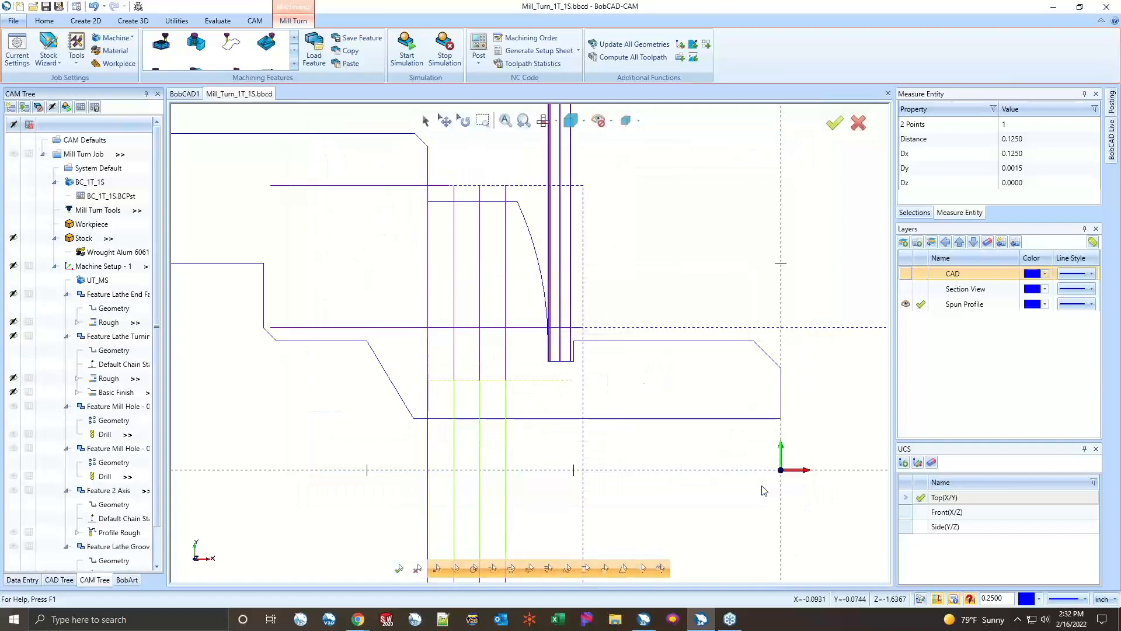
- Backplot the Groove Rough operation and step through its first moves in the groove
scroll(595, 311, down, 1)
scroll(599, 376, up, 3)
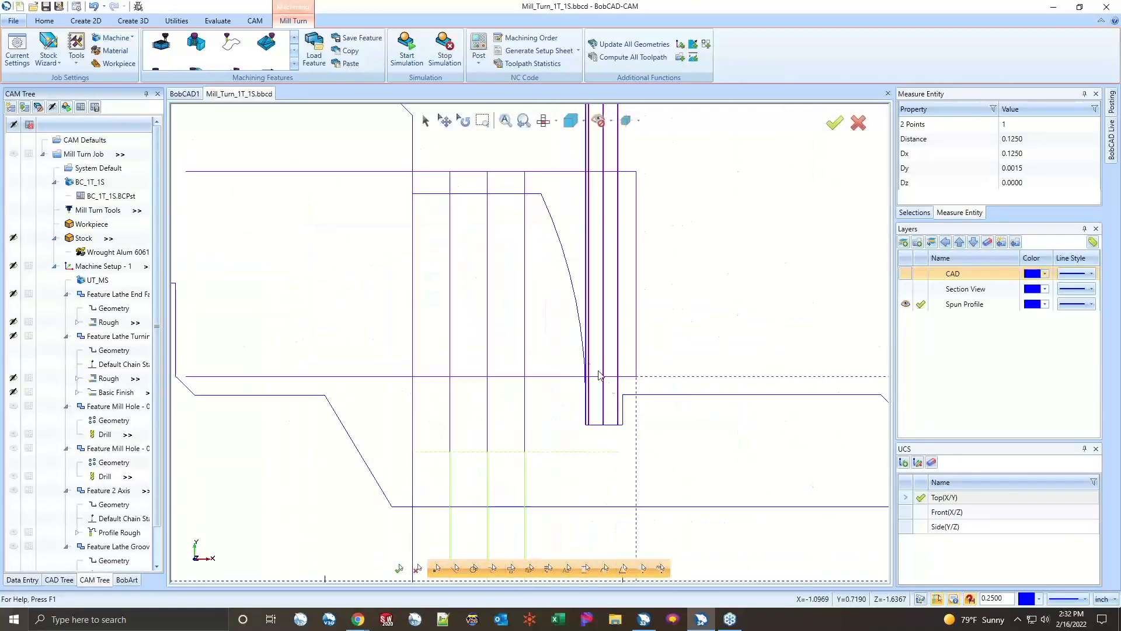
scroll(616, 427, up, 4)
scroll(559, 401, down, 3)
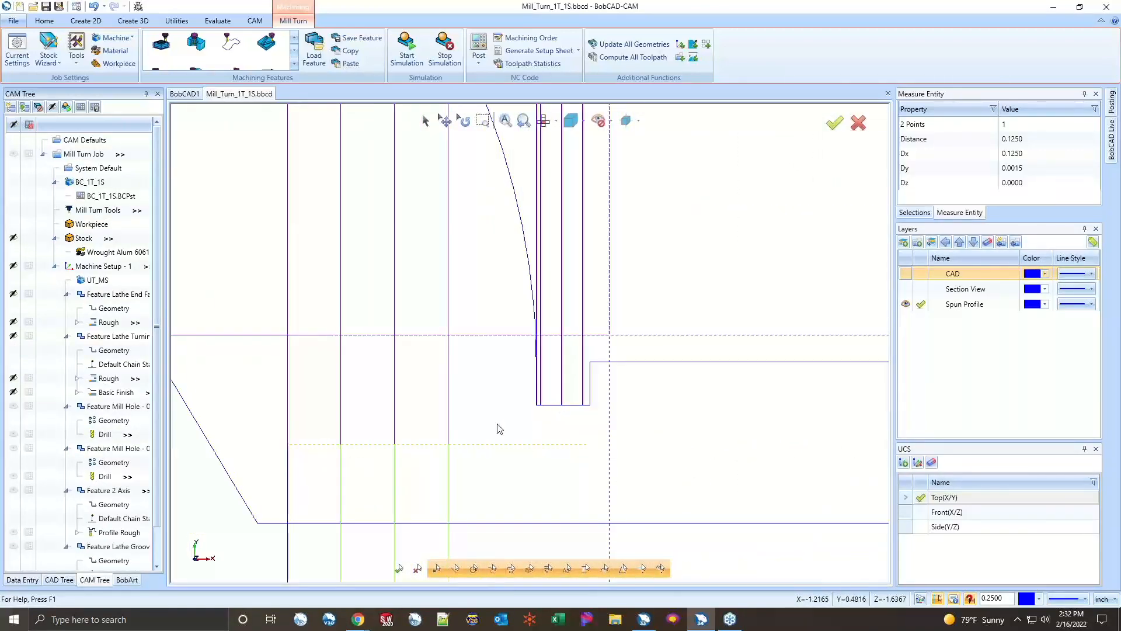
scroll(103, 531, down, 2)
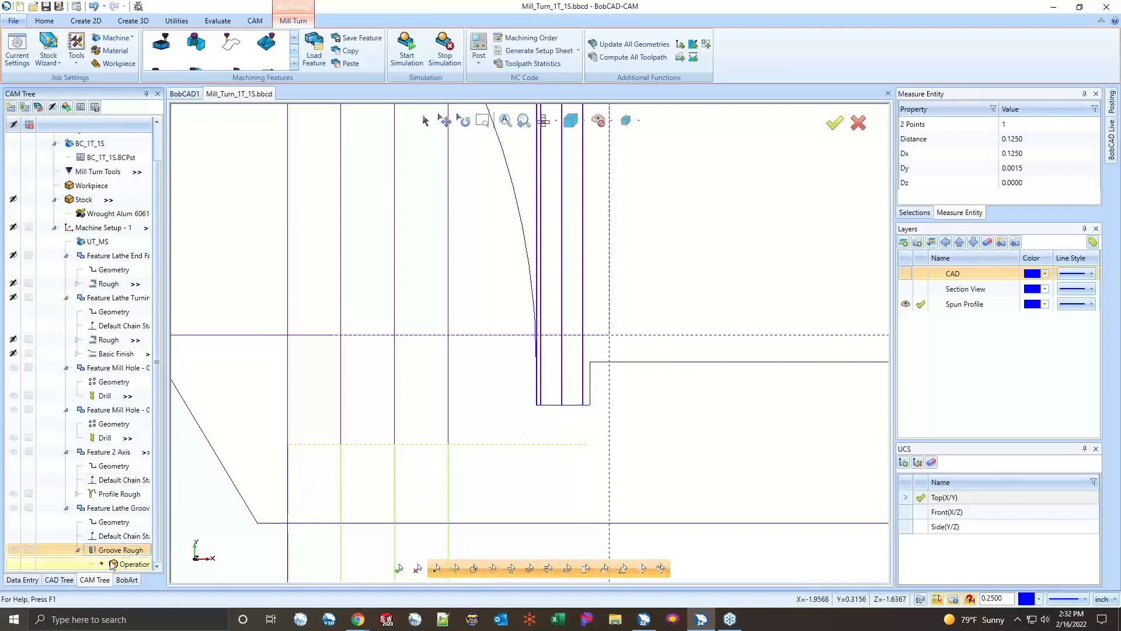
right_click(113, 551)
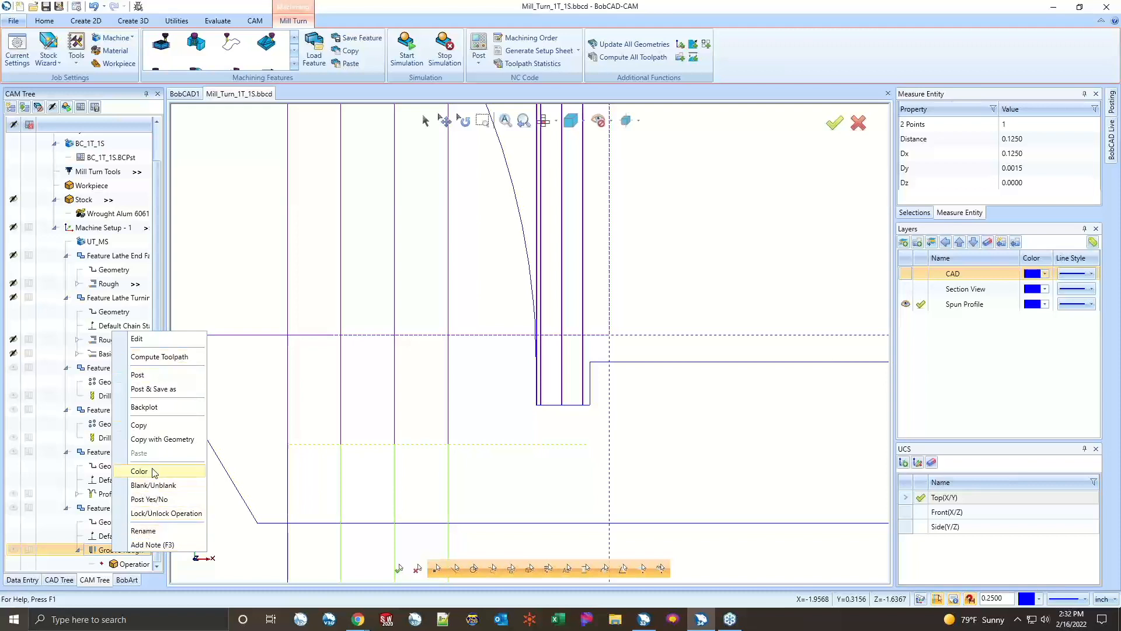
click(147, 408)
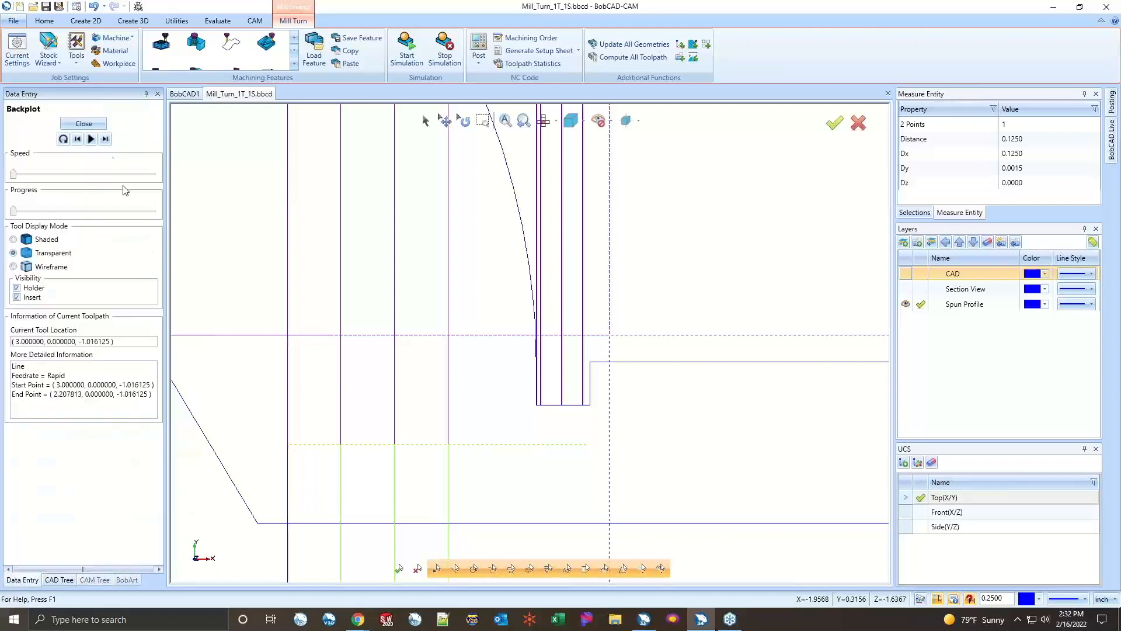
click(105, 139)
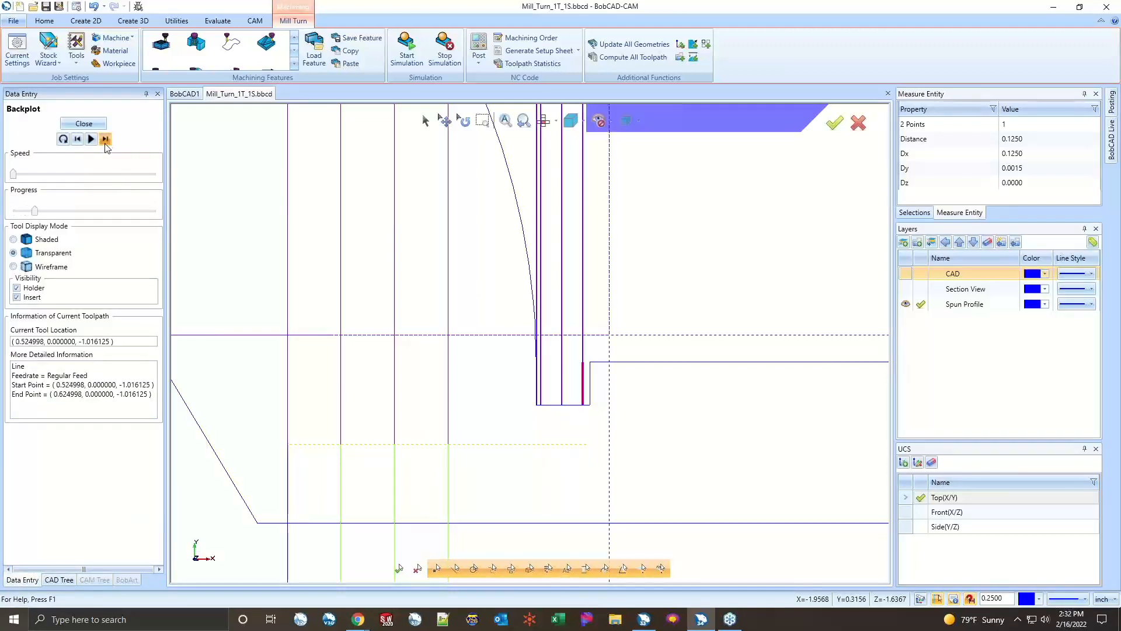
click(105, 139)
click(106, 139)
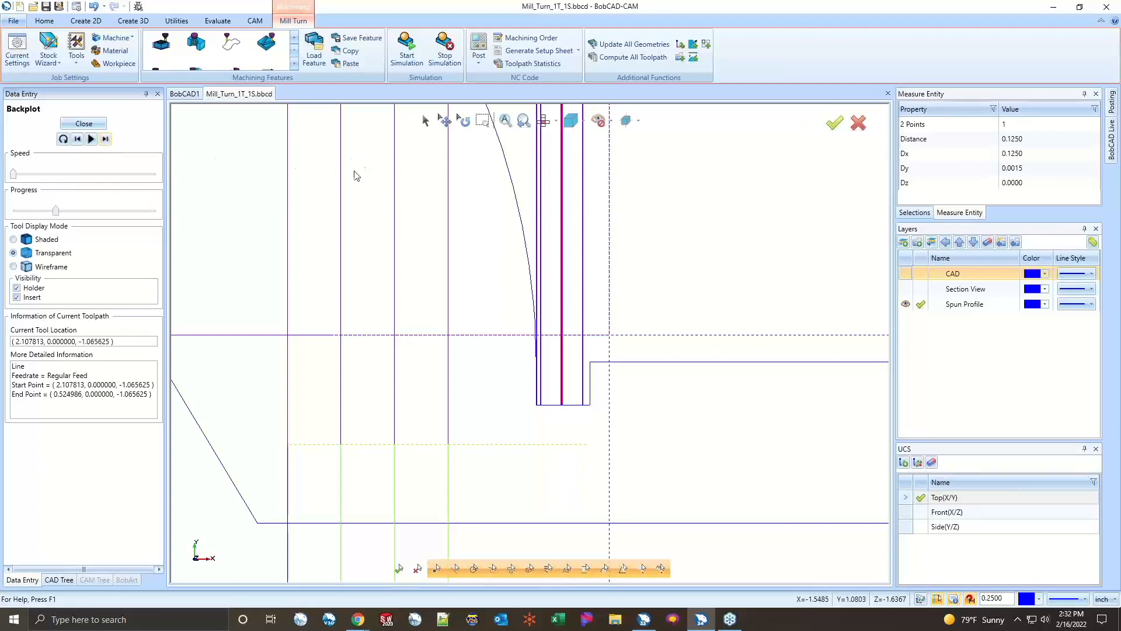
- Set the backplot's tool display mode to Shaded and examine the groove tool's tip above the toolpath
click(13, 239)
scroll(541, 393, up, 5)
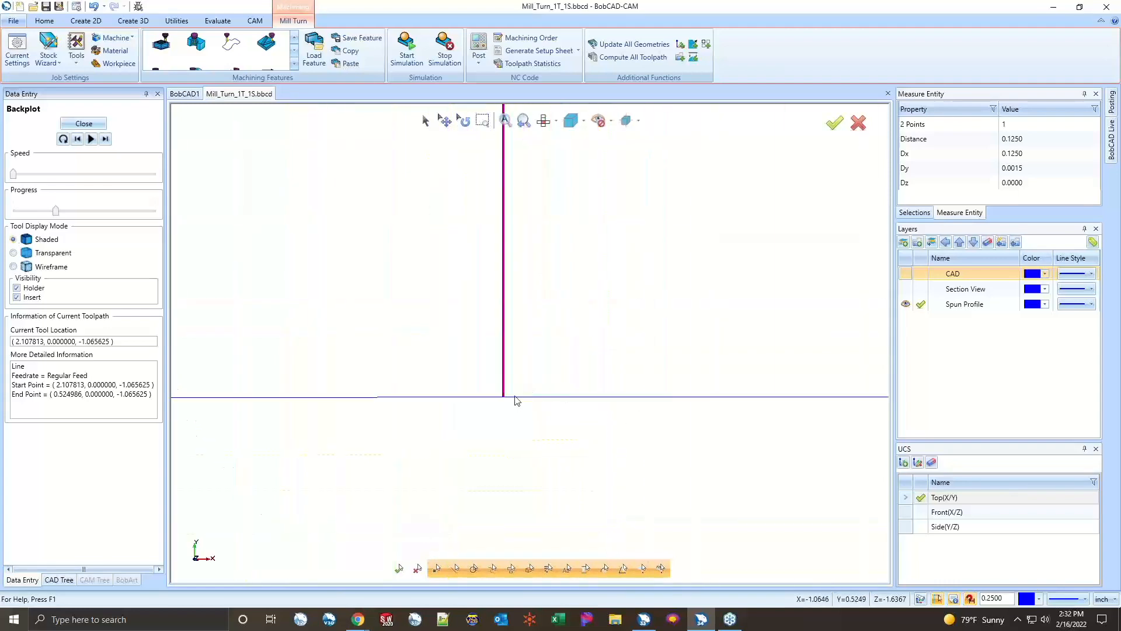
scroll(517, 400, down, 6)
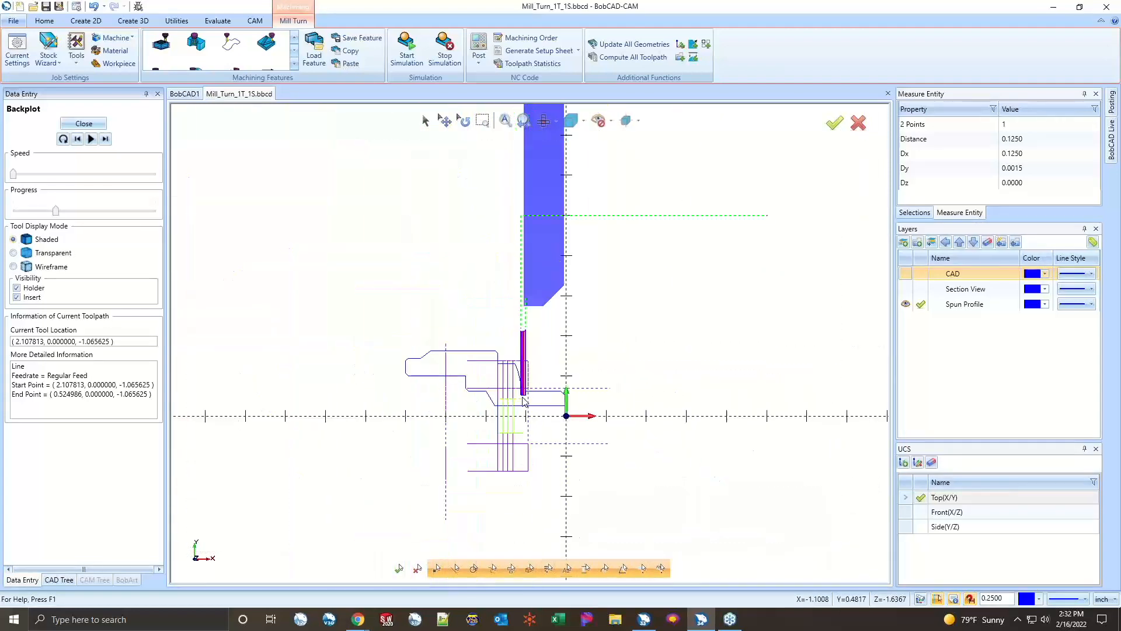
scroll(528, 319, up, 6)
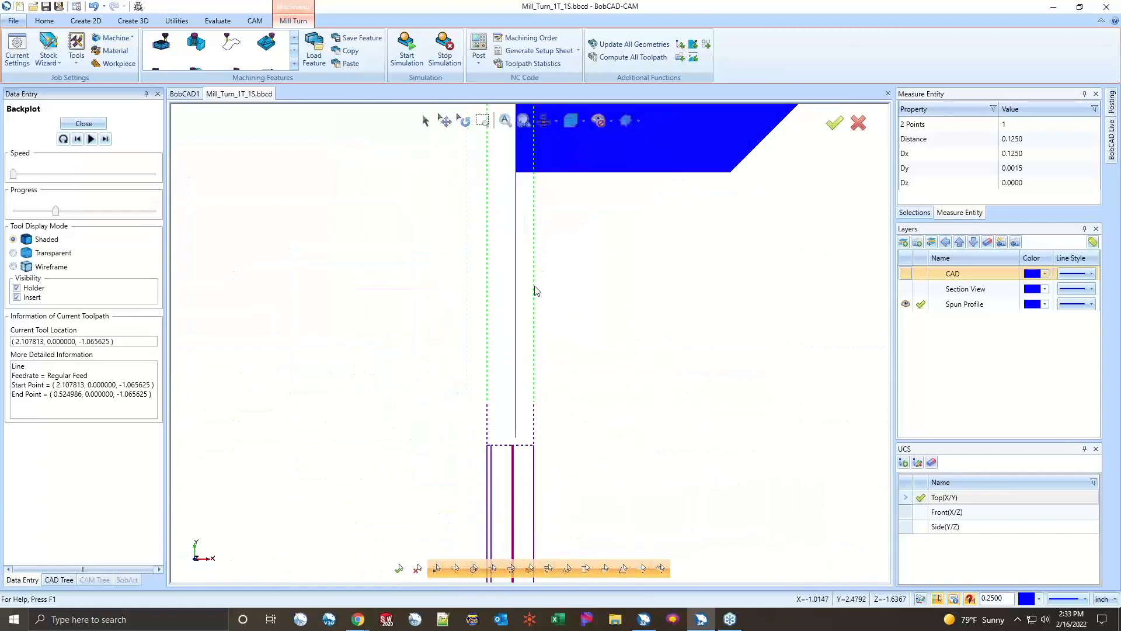
scroll(516, 242, up, 4)
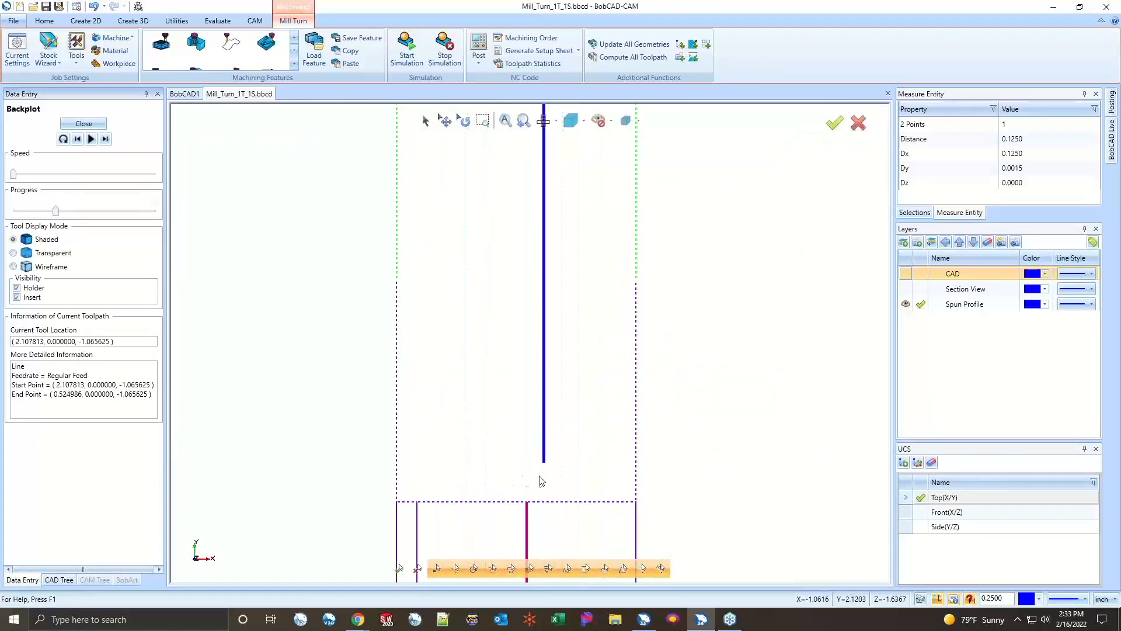
scroll(529, 475, up, 2)
scroll(520, 455, up, 3)
scroll(529, 409, down, 2)
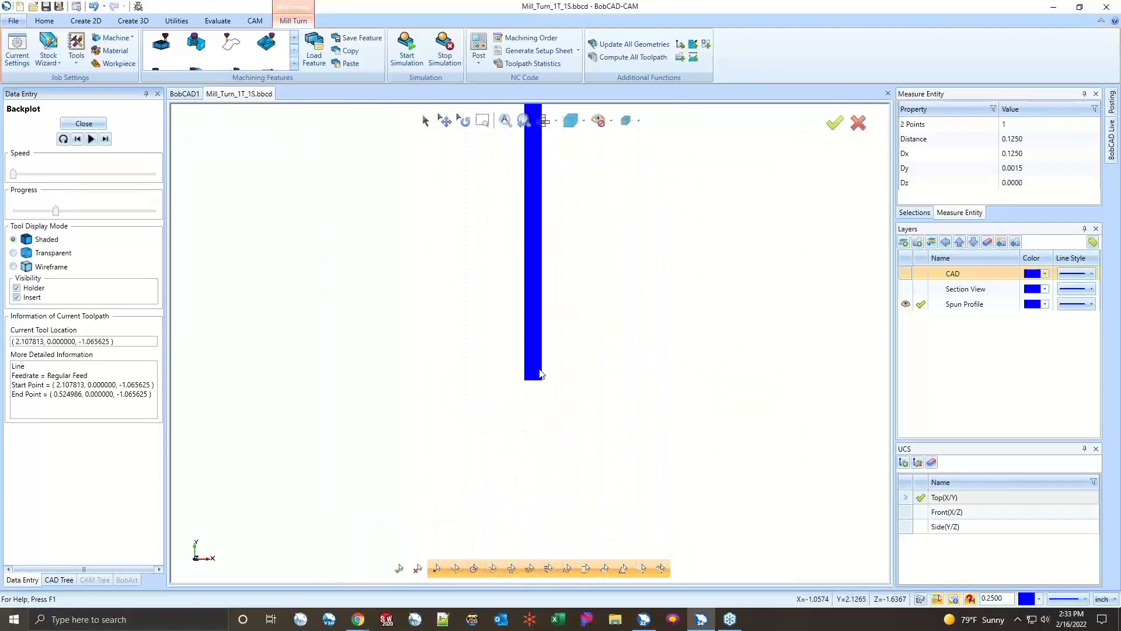
scroll(540, 374, down, 3)
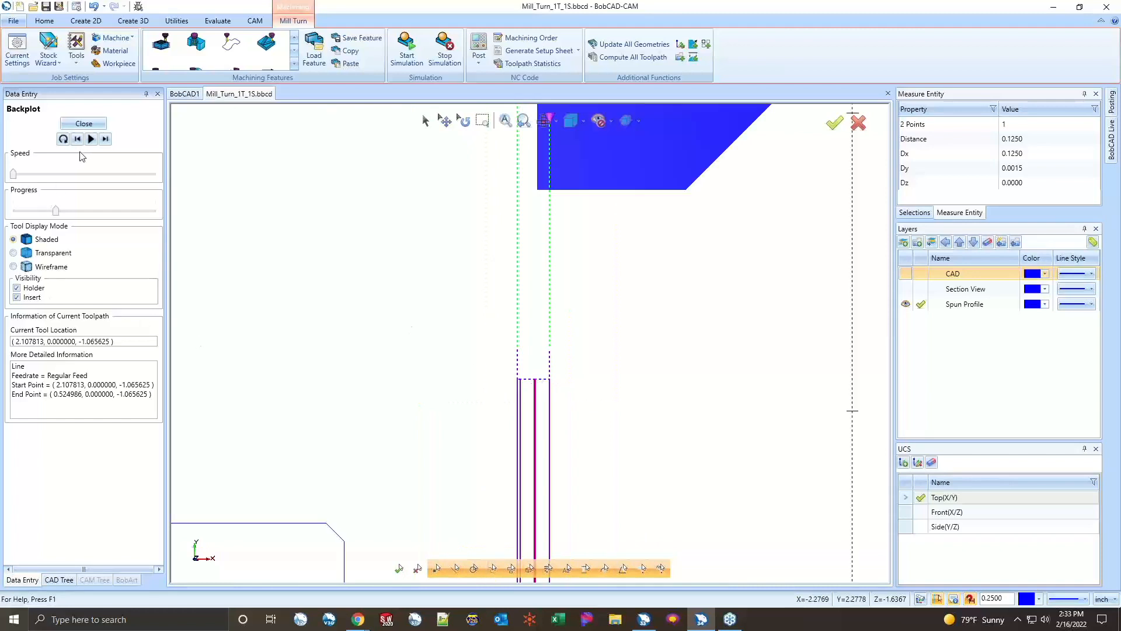
- Advance the backplot to its next stop, check the tool's position inside the groove and close the backplot
click(105, 138)
scroll(755, 306, down, 3)
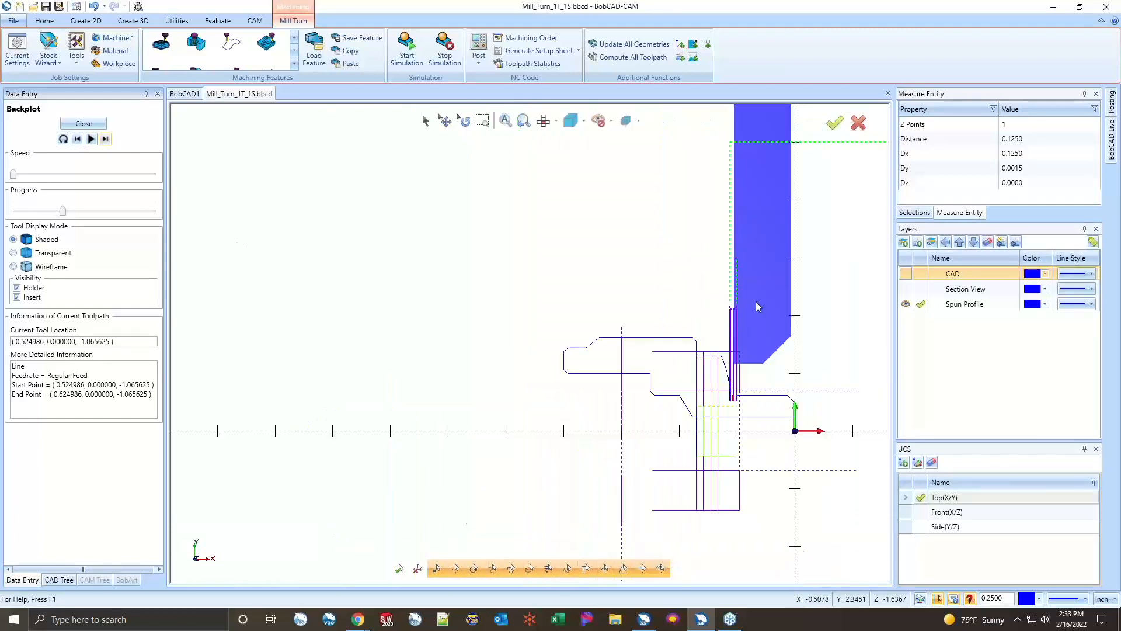
scroll(730, 350, up, 5)
scroll(710, 439, up, 1)
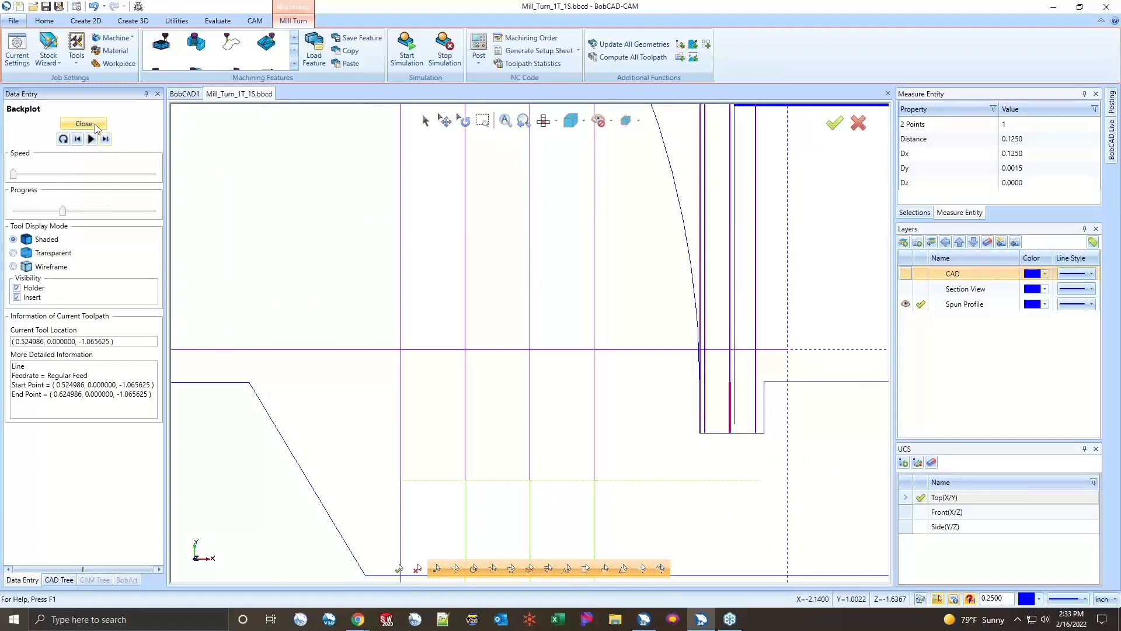
click(96, 126)
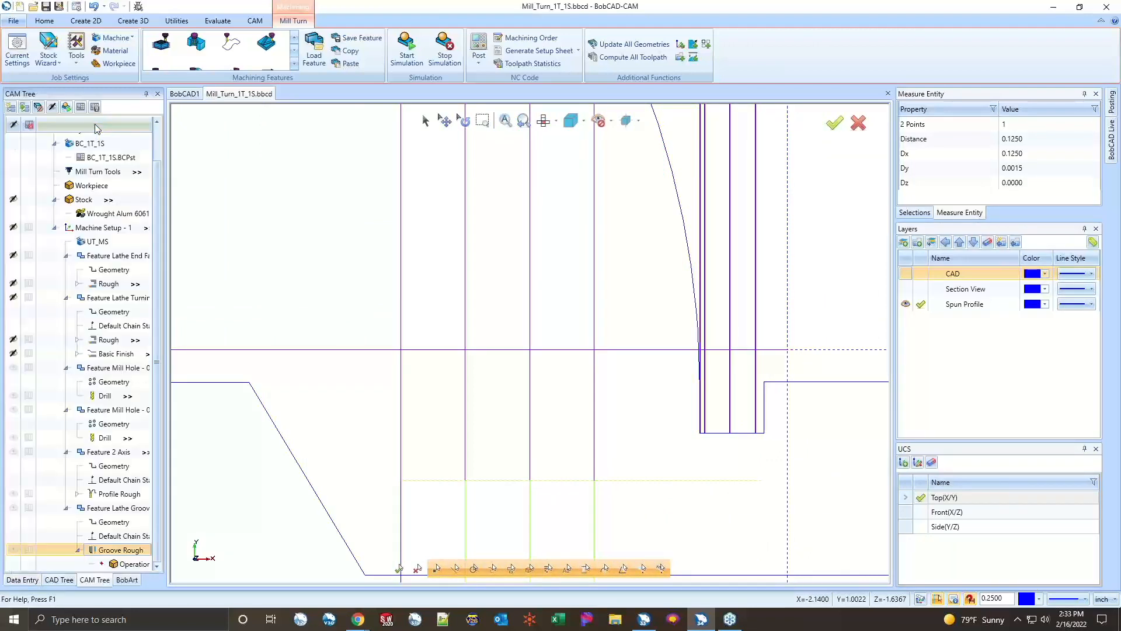
- Save the mill-turn job file with the recomputed groove toolpath
right_click(101, 555)
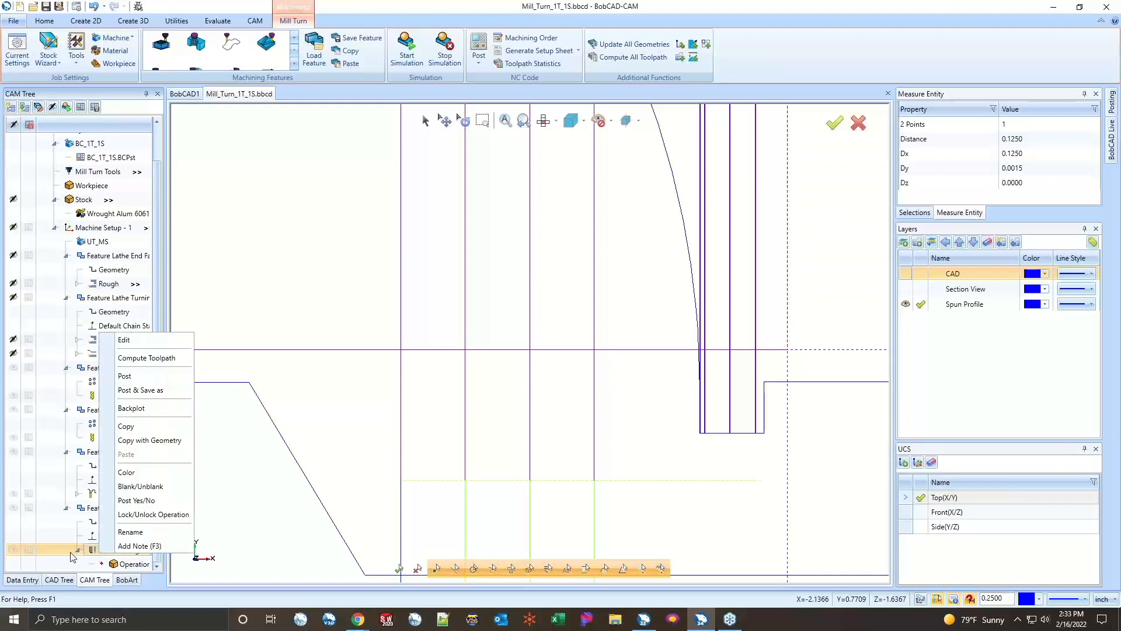
click(87, 551)
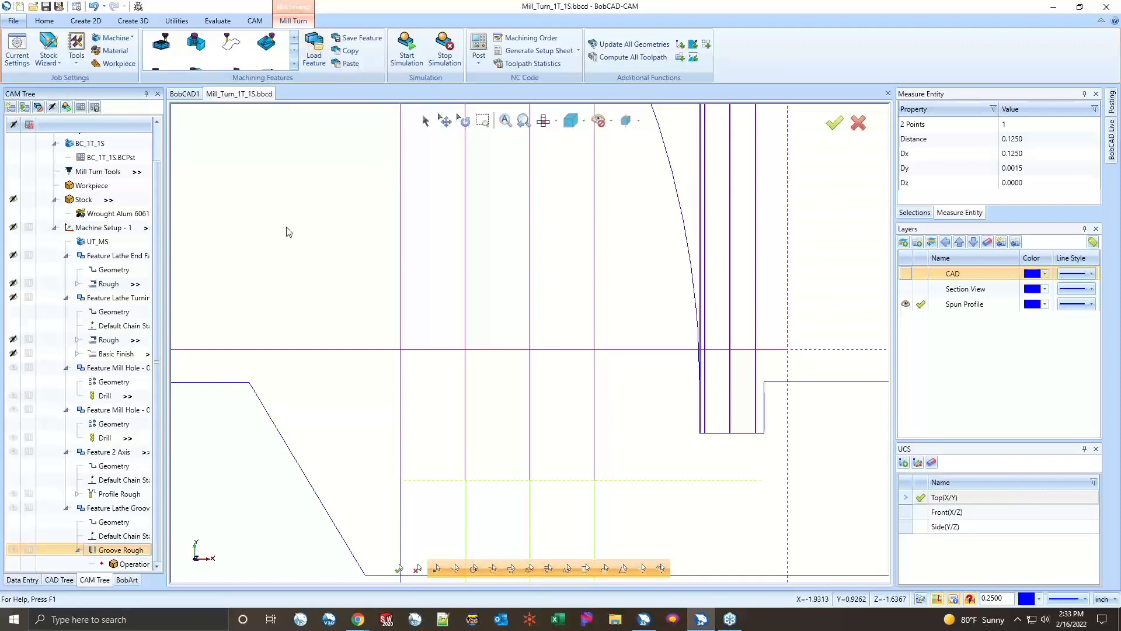
scroll(654, 458, down, 3)
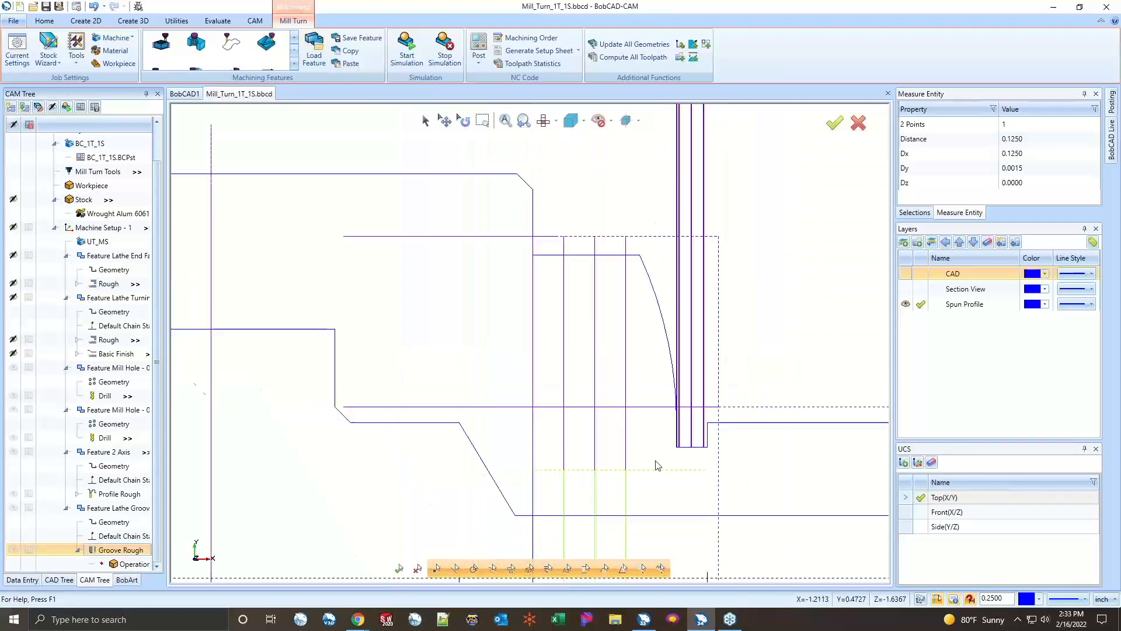
click(45, 7)
- Show the CAD layer and examine the solid part together with the groove toolpath in 3D
scroll(458, 257, down, 3)
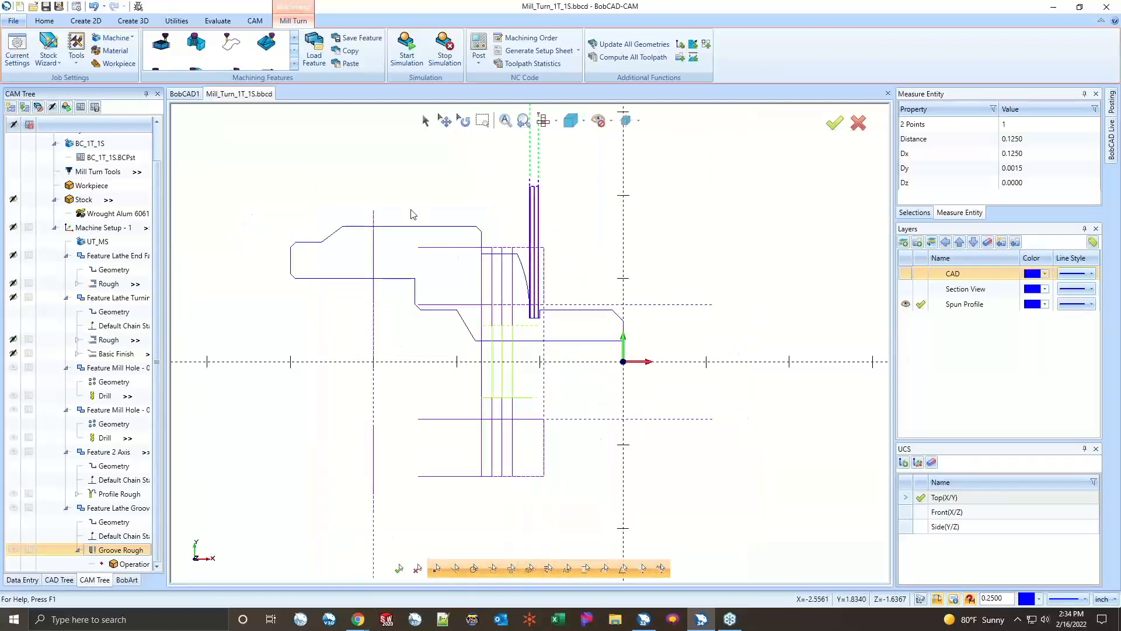
click(905, 274)
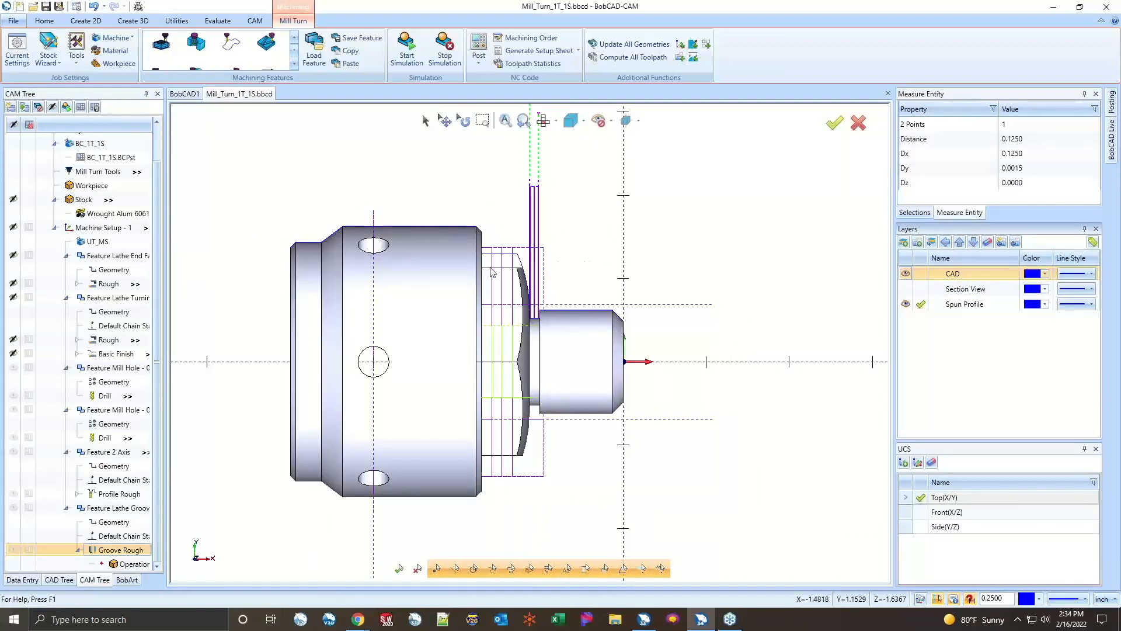
scroll(540, 325, up, 3)
scroll(660, 277, down, 3)
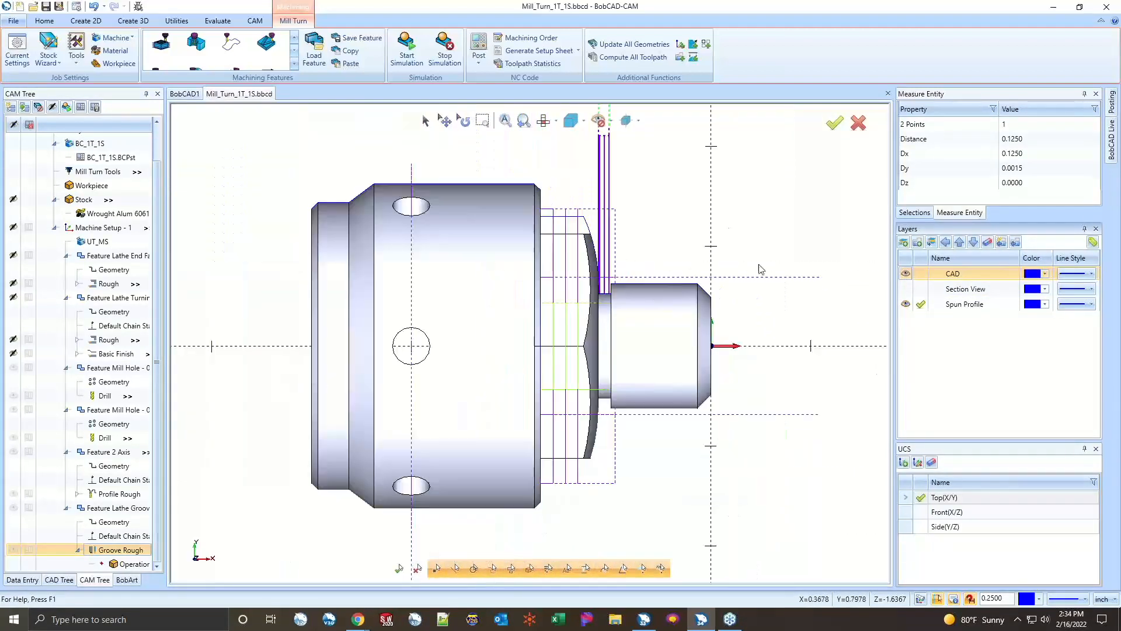
middle_drag(759, 266, 707, 308)
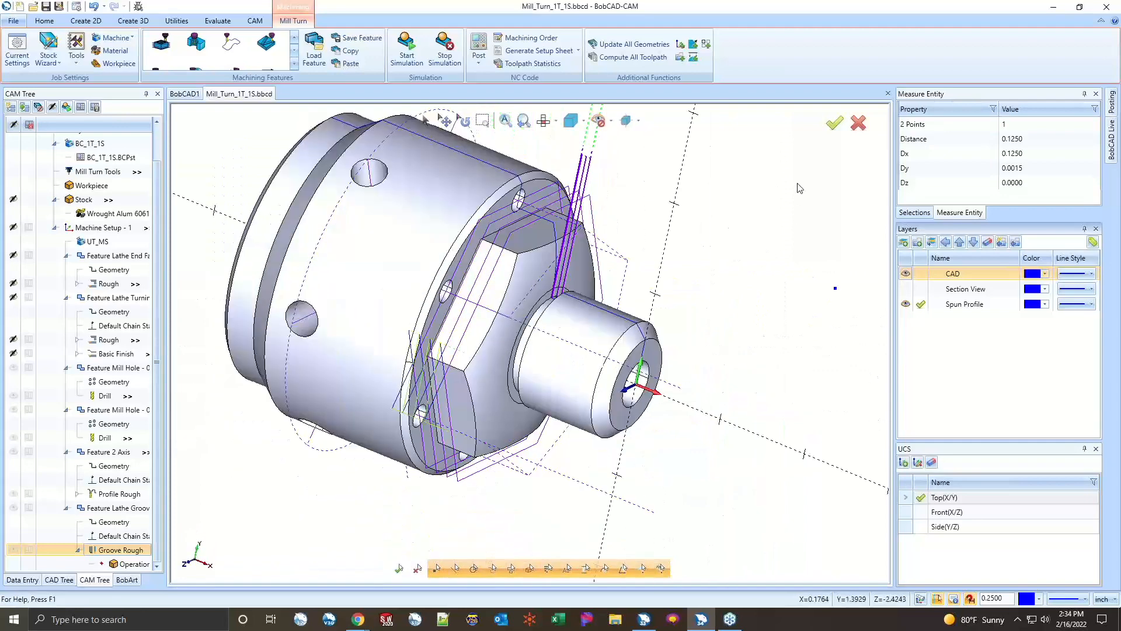
- Open the Groove Rough operation for editing at its groove tool data
right_click(120, 546)
click(139, 331)
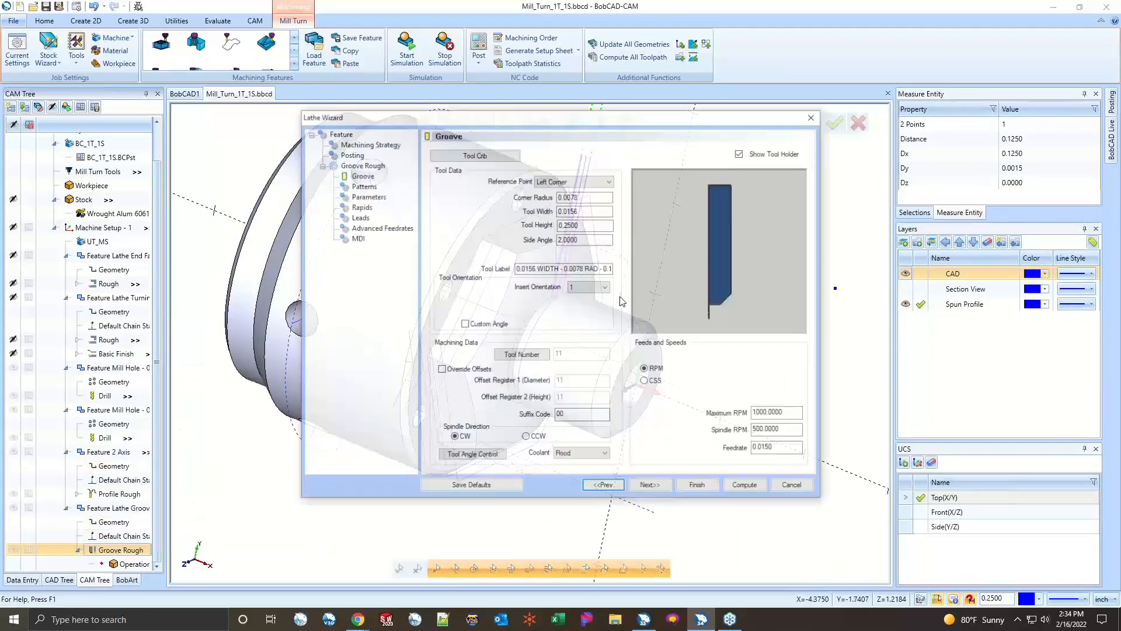
double_click(589, 213)
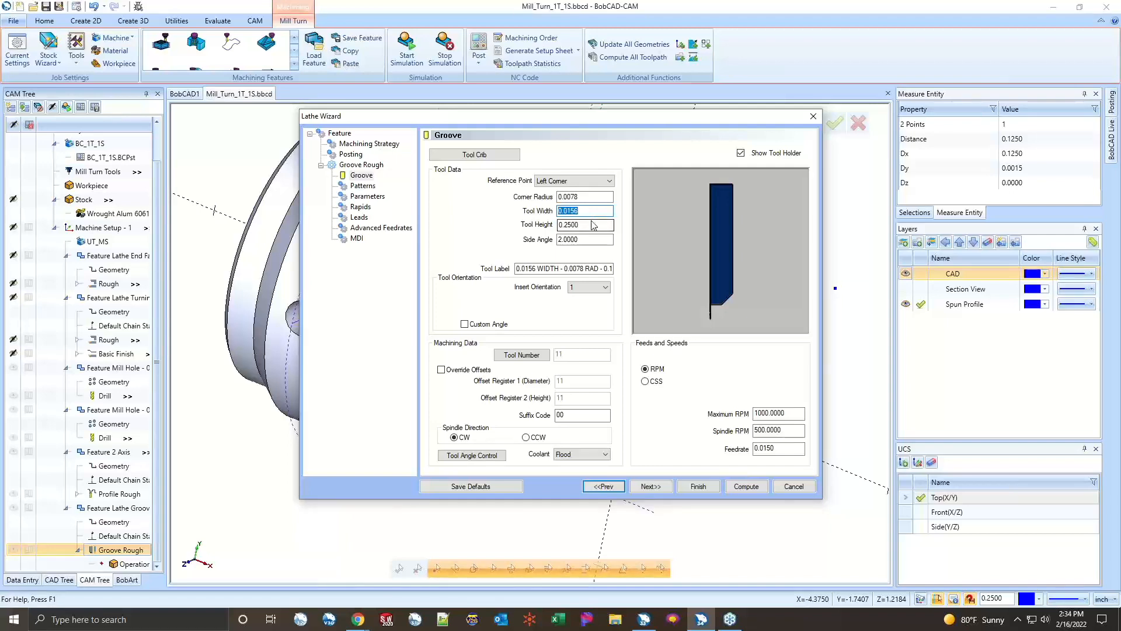
click(491, 156)
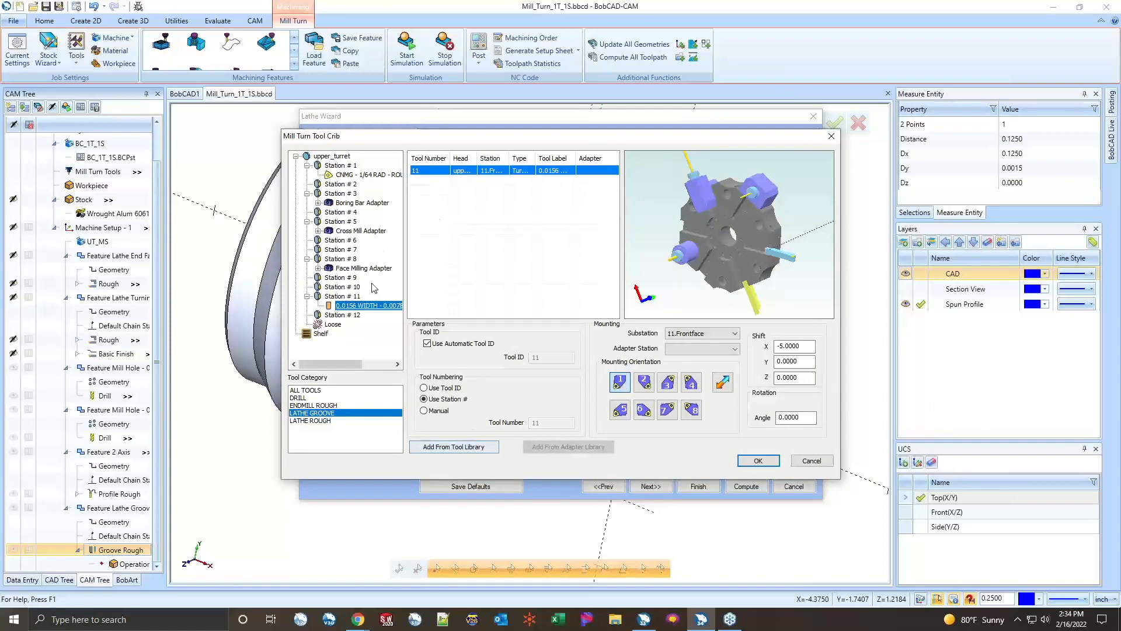
right_click(367, 306)
click(405, 315)
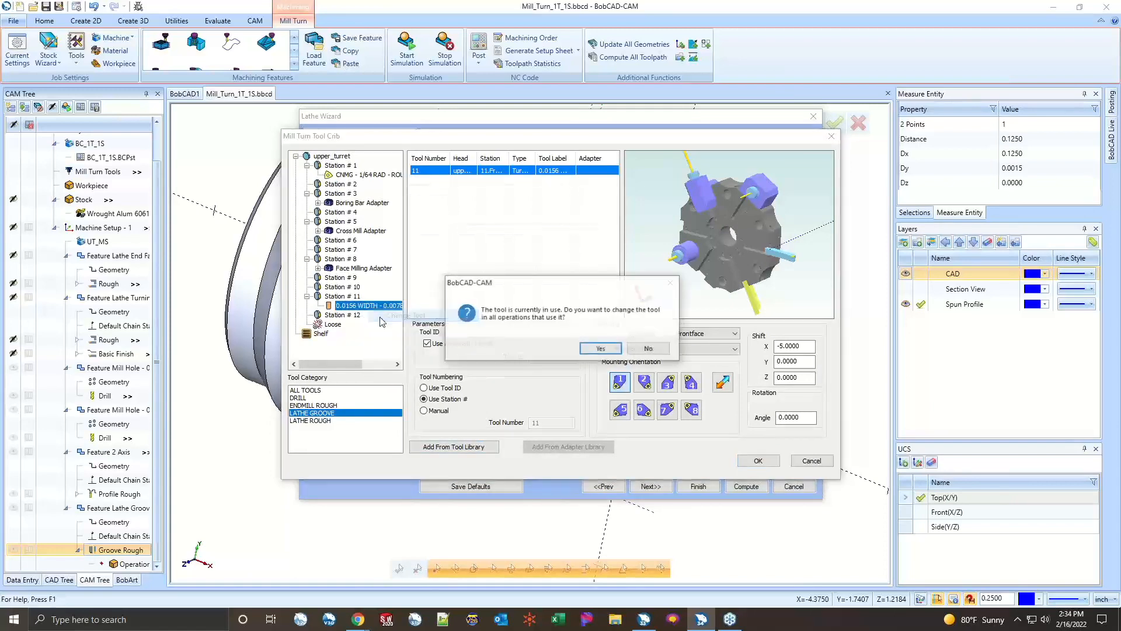
click(598, 350)
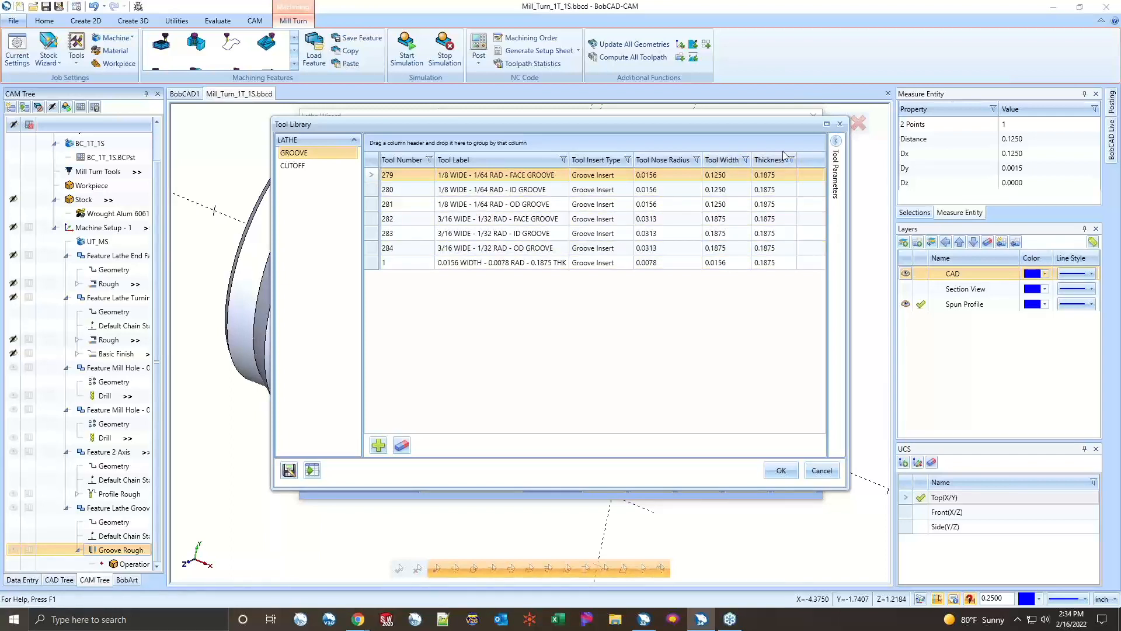
click(840, 125)
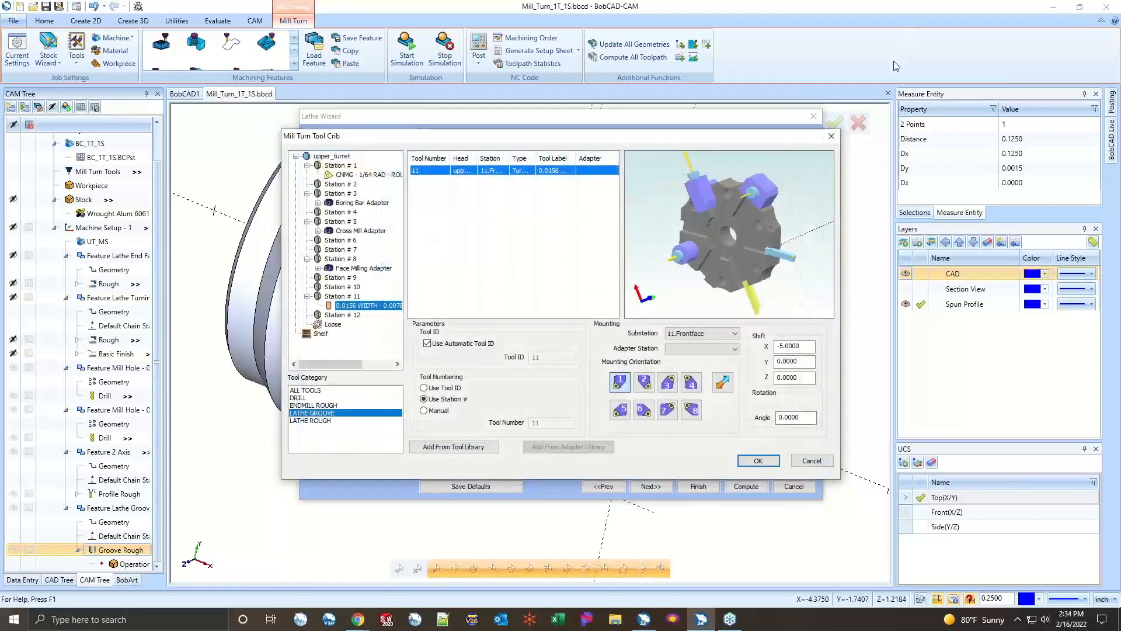
click(831, 136)
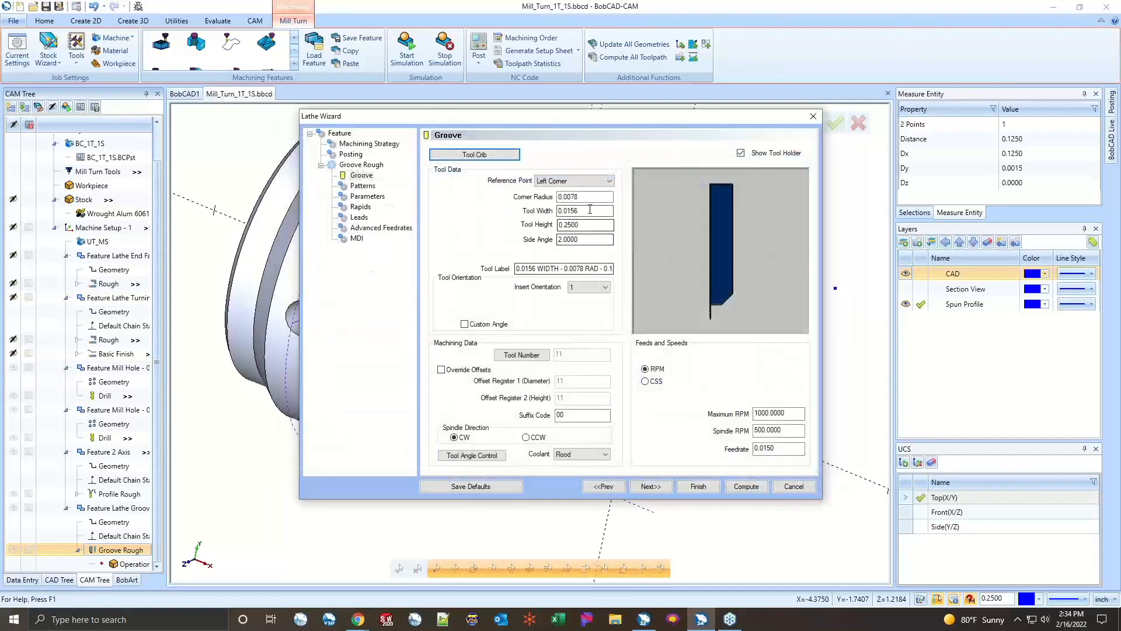
- Set the groove tool's width to 0.05 in the Groove Rough tool data
double_click(586, 211)
text(0.05)
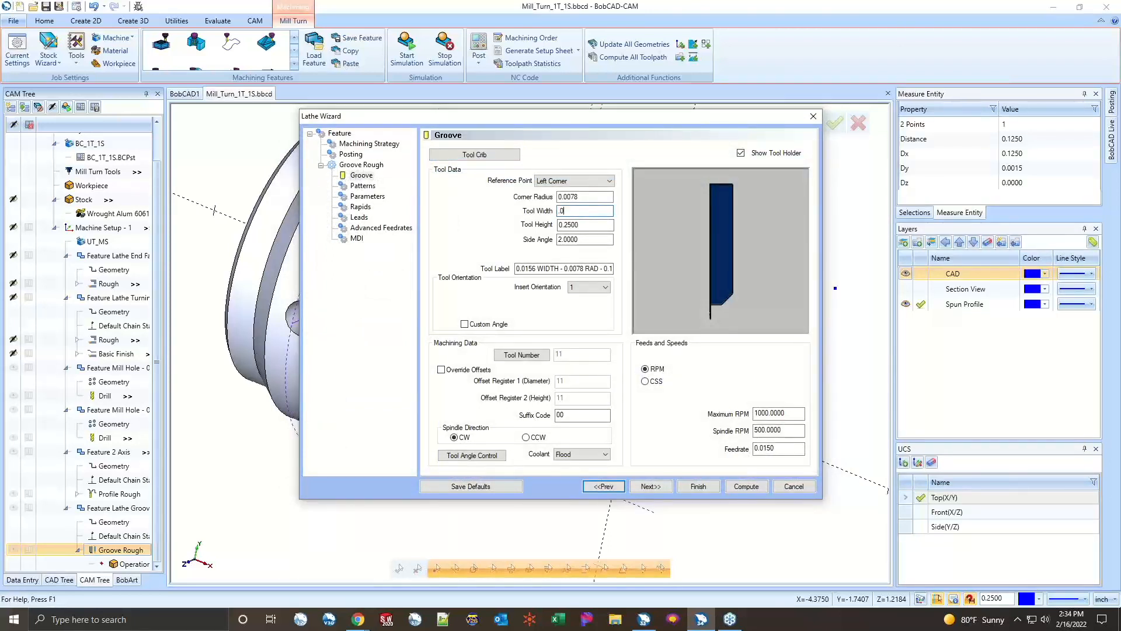
double_click(601, 225)
- Recompute the Groove Rough toolpath with a stepover of 0.025 and check the passes in the groove
click(374, 196)
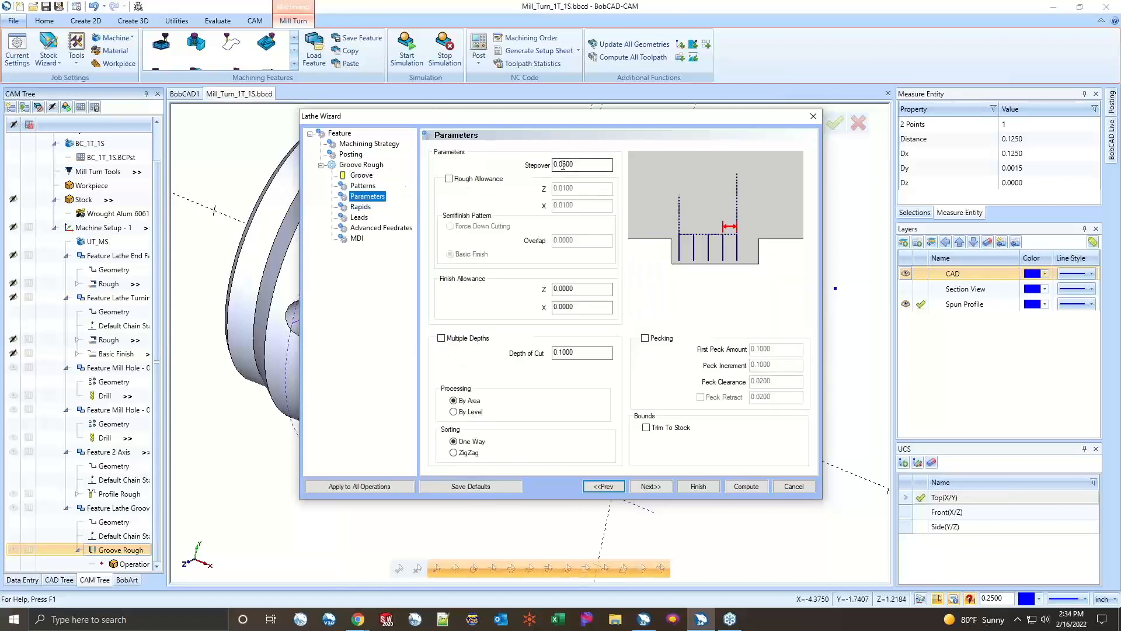
click(567, 165)
key(BackSpace)
text(2)
key(Tab)
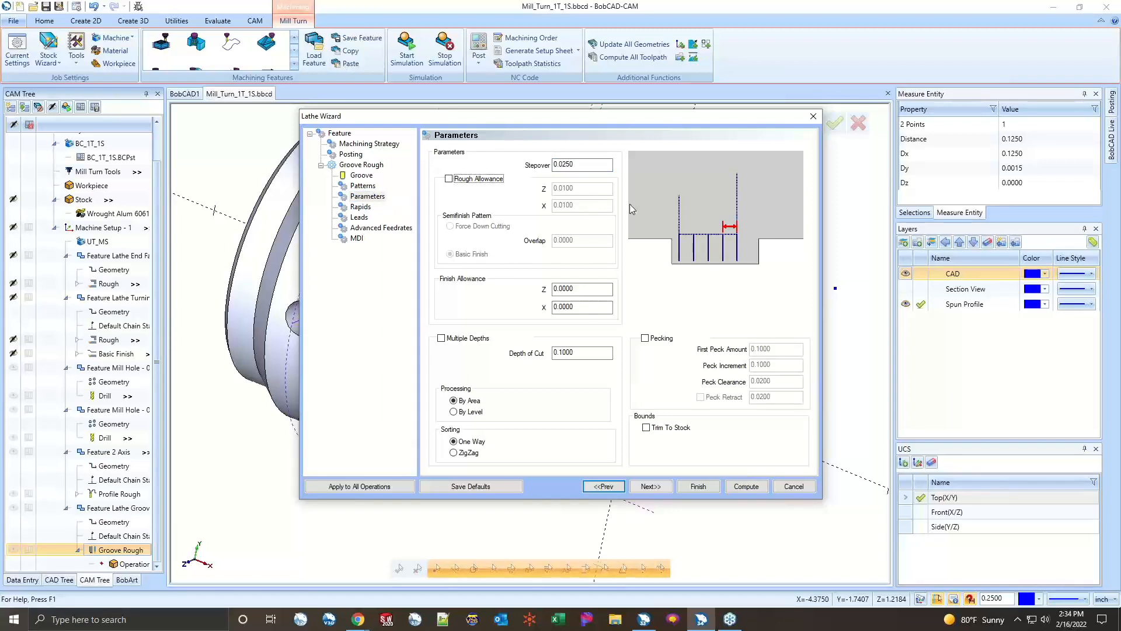
click(753, 486)
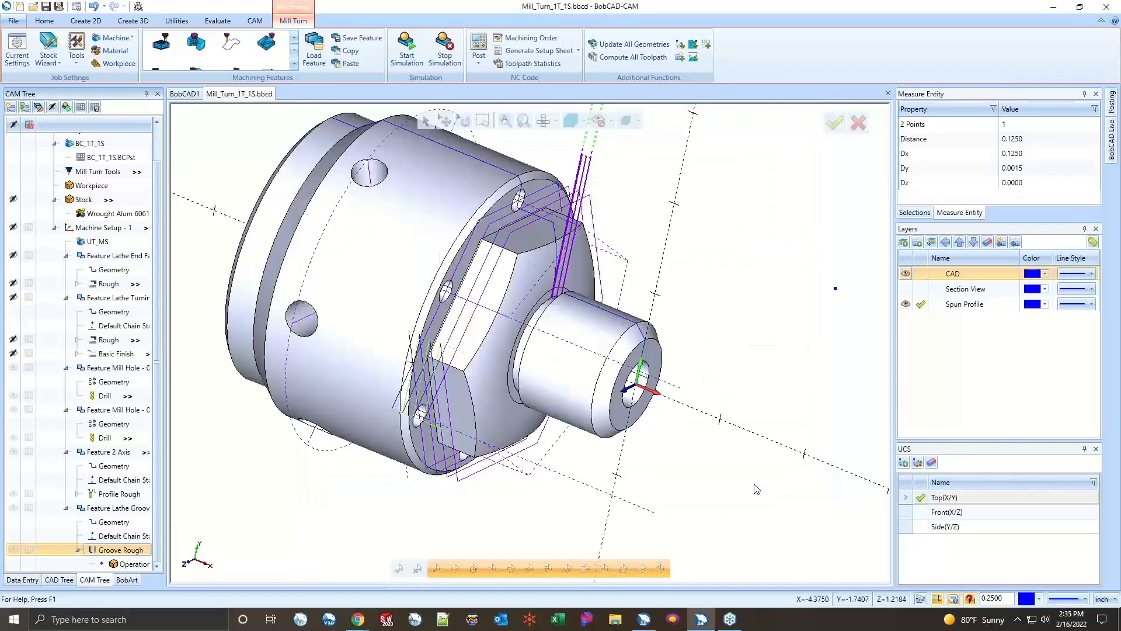
scroll(580, 208, up, 5)
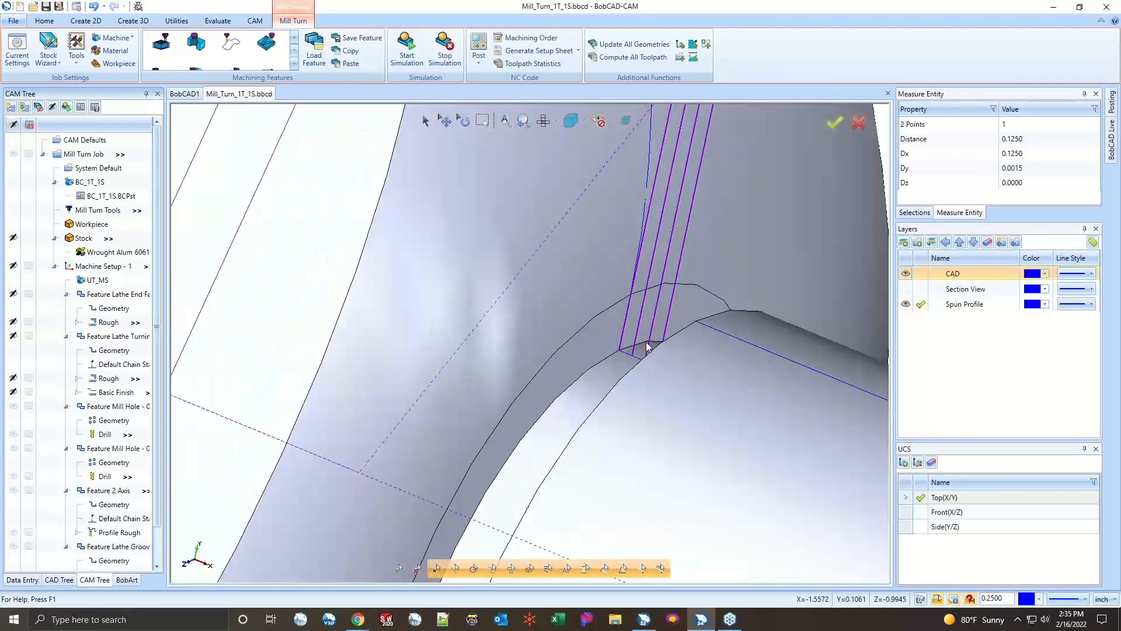
scroll(644, 315, down, 4)
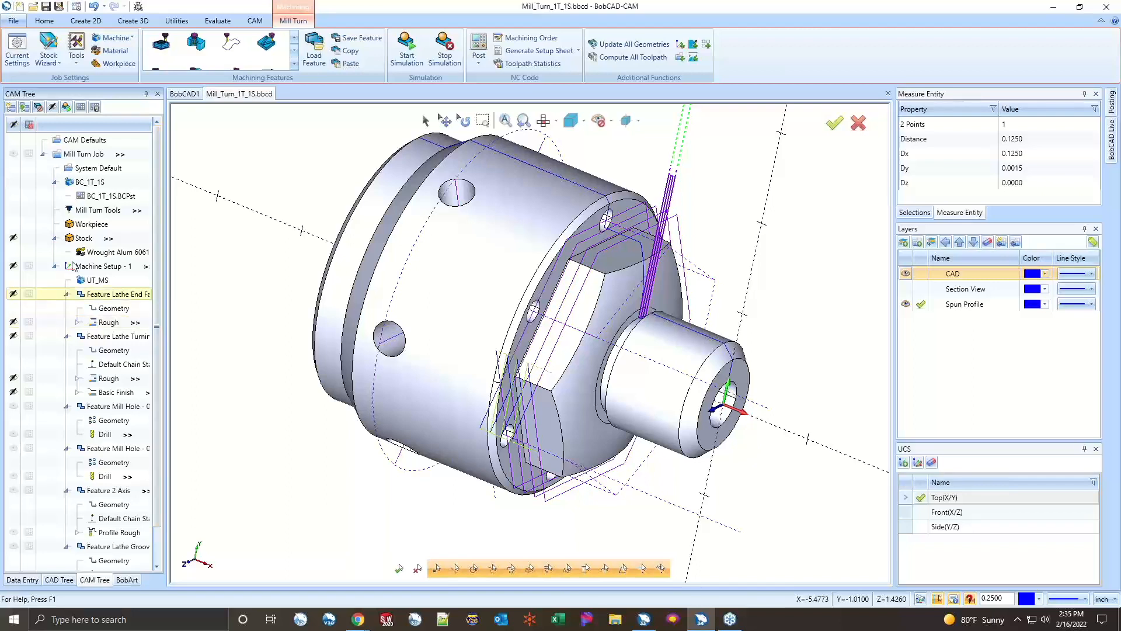
- Try to start the simulation of the mill-turn job and go to the turret's tool crib to mount the missing tools
right_click(83, 155)
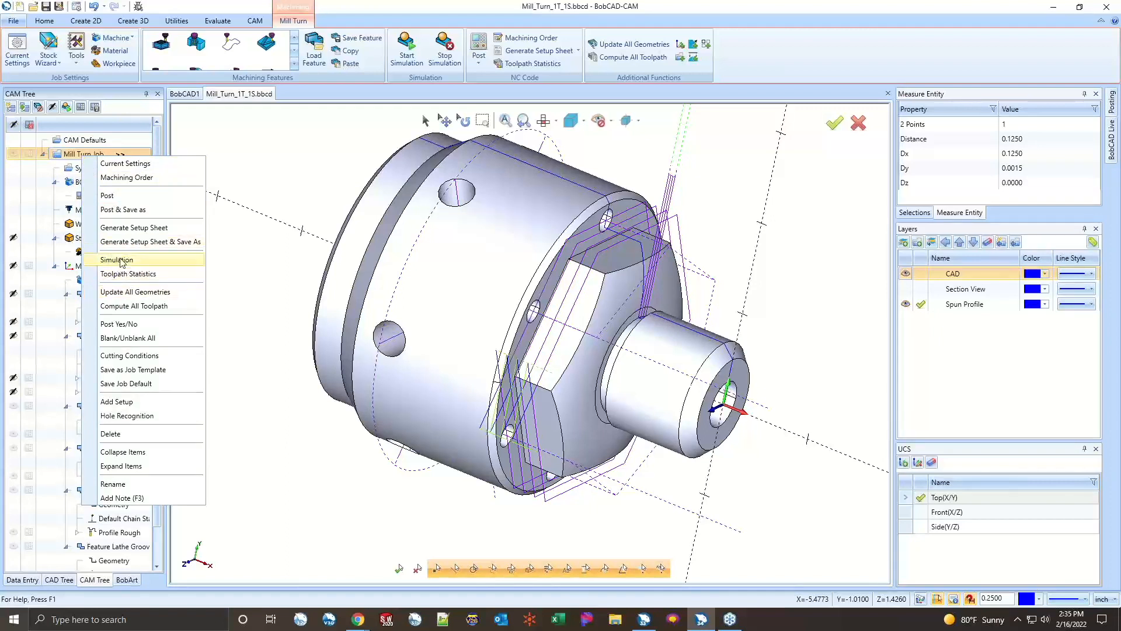
click(77, 157)
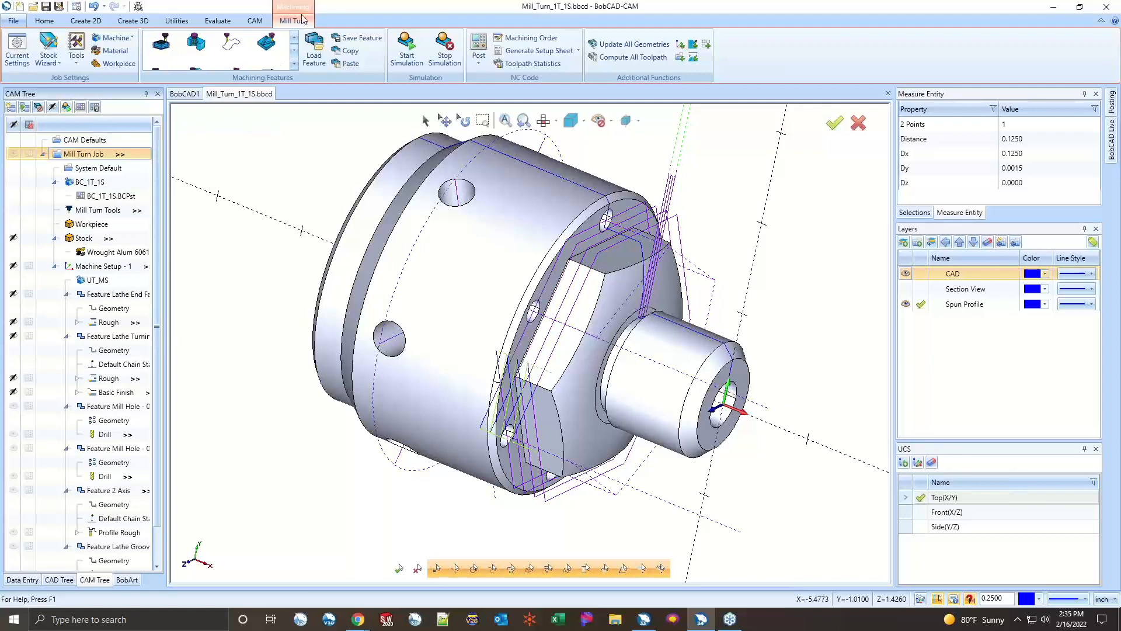
click(407, 51)
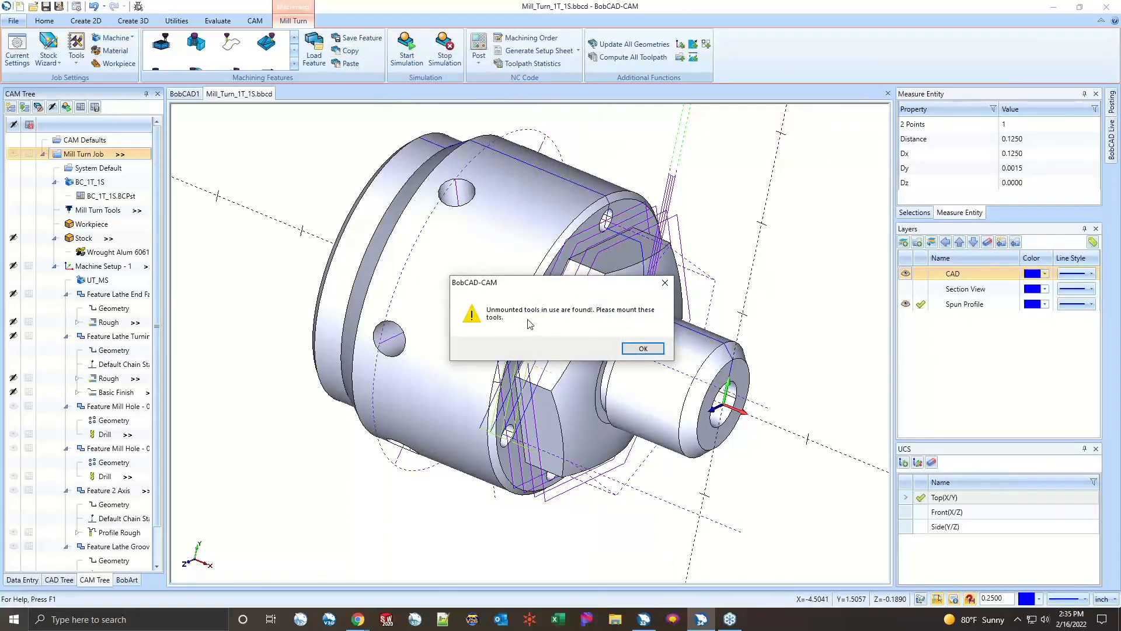
click(625, 349)
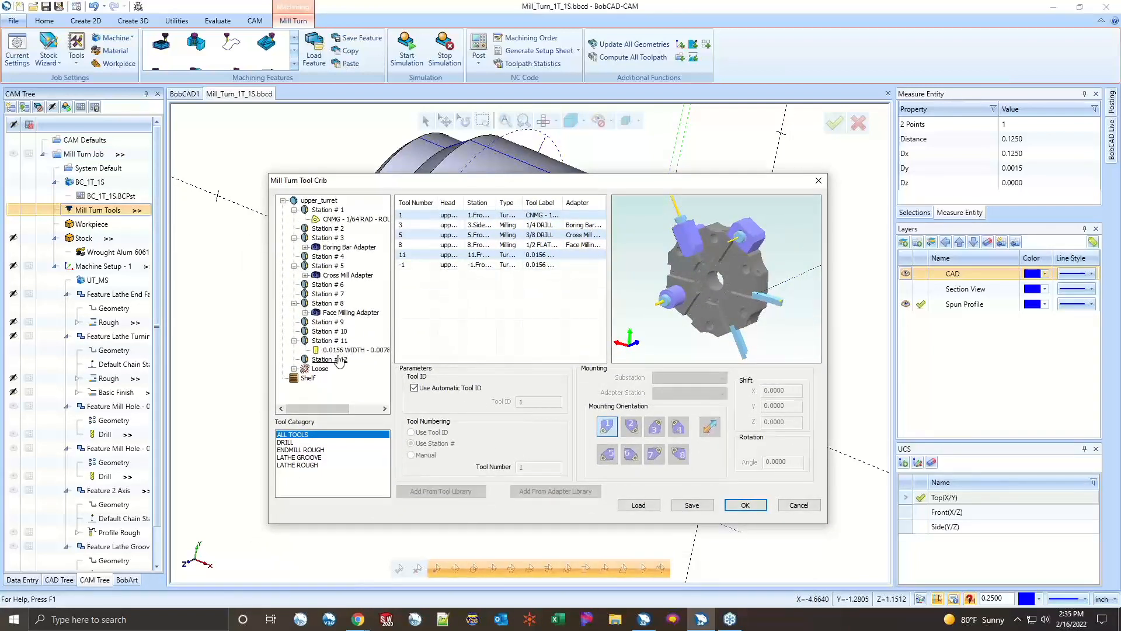
- Mount the loose groove tool on station 9 of the upper turret
click(294, 368)
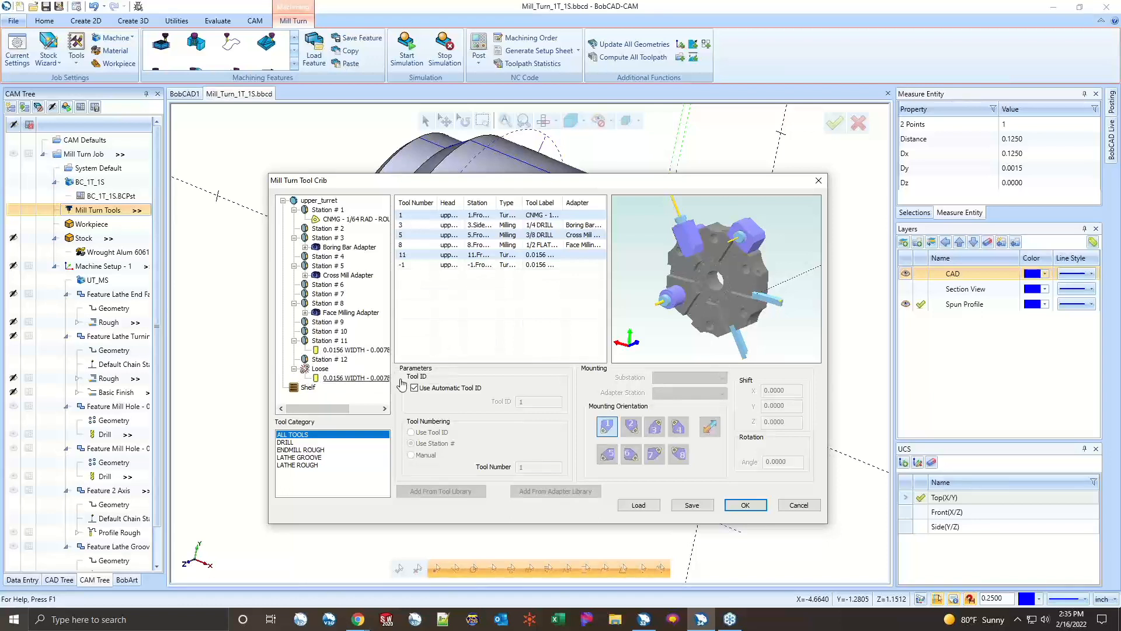
click(366, 378)
drag(366, 378, 331, 337)
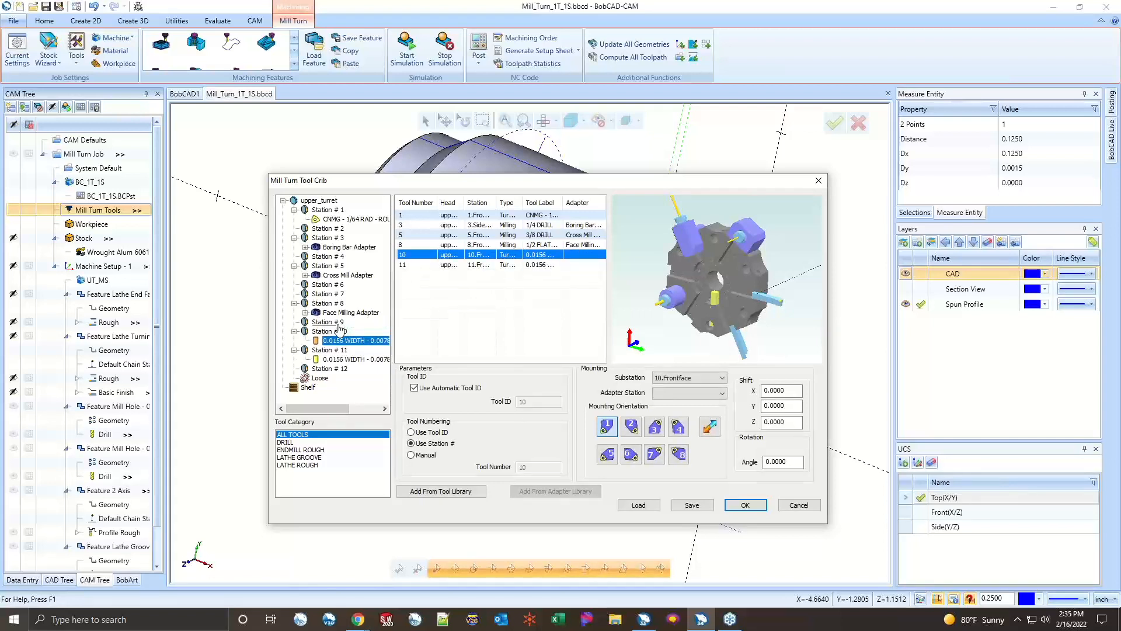
drag(350, 341, 329, 323)
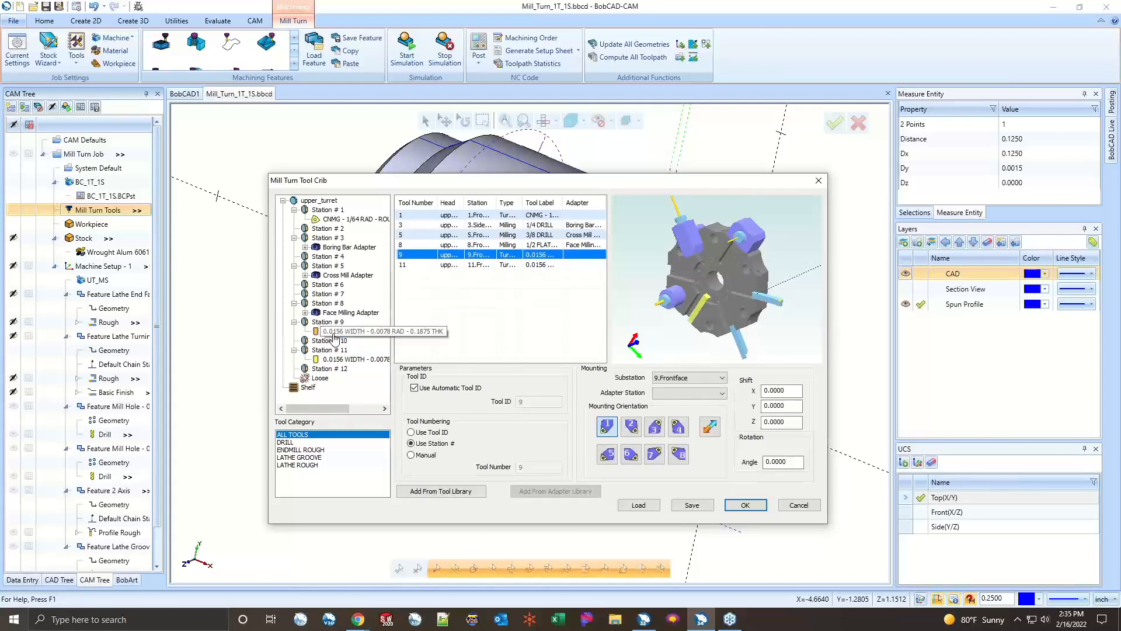
- Shift the station 9 groove tool by -5 in X, check its position on the turret and accept the tool crib
double_click(781, 390)
text(-5)
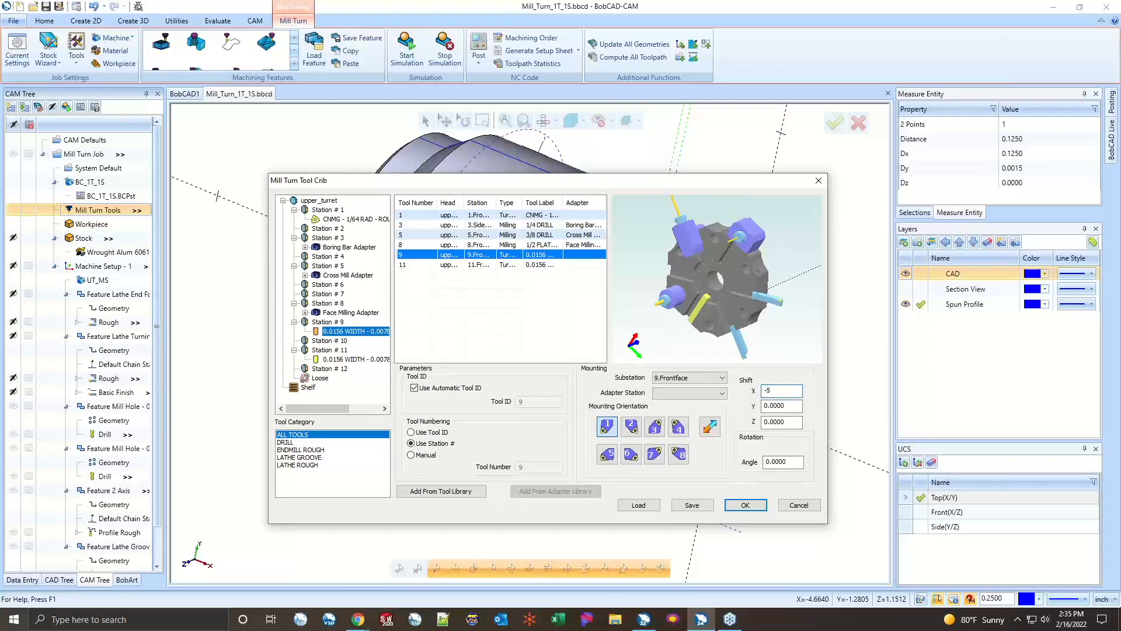
key(Tab)
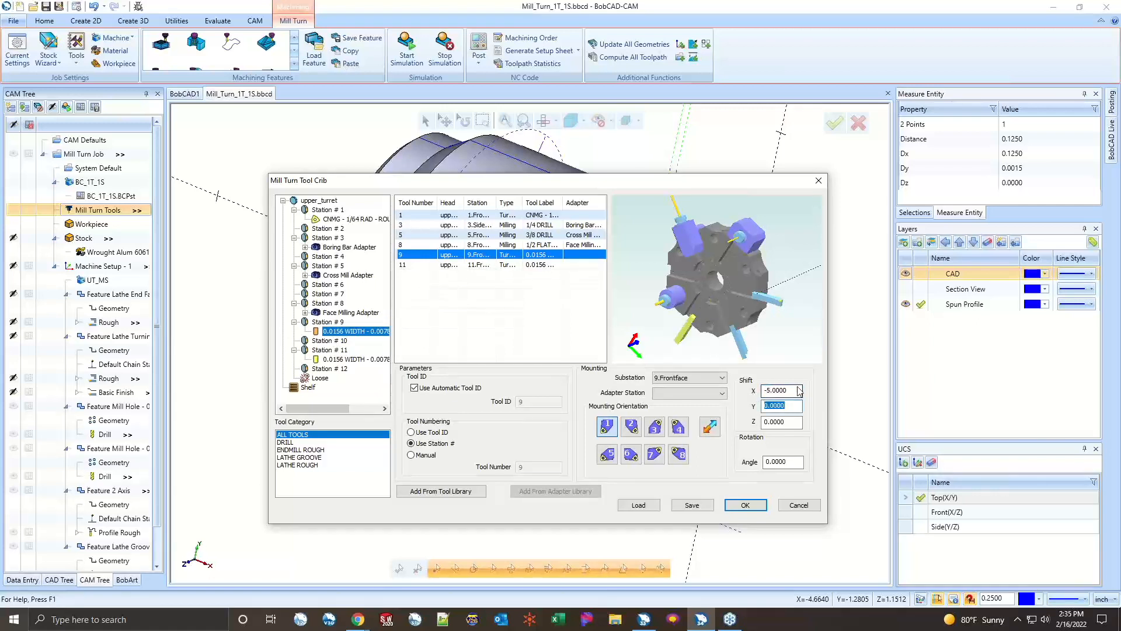
middle_drag(693, 329, 708, 292)
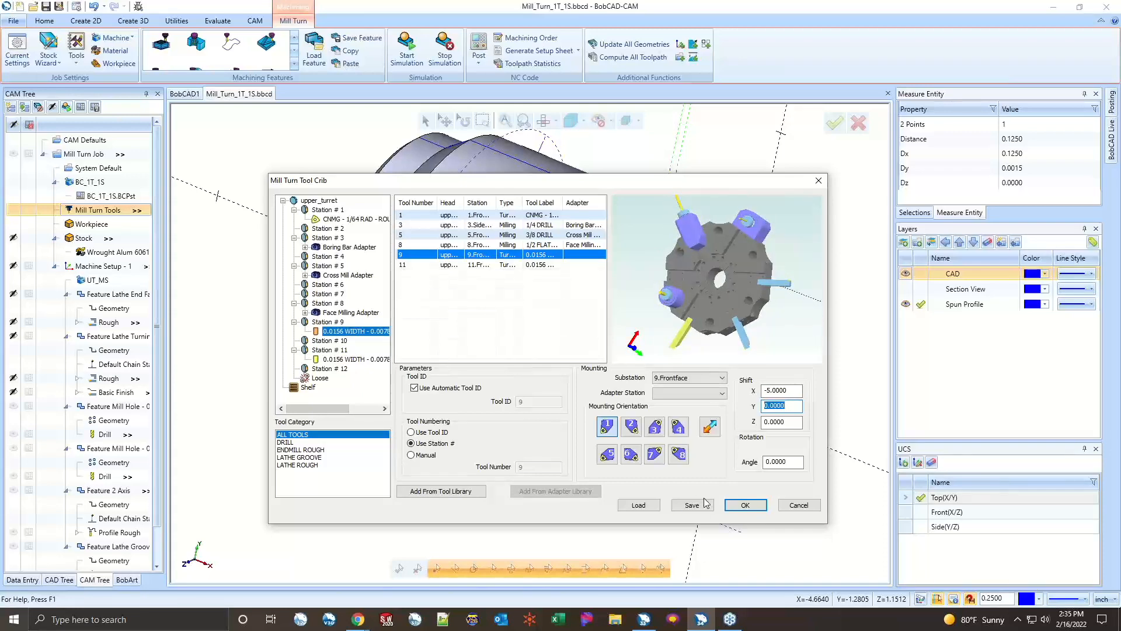
click(745, 504)
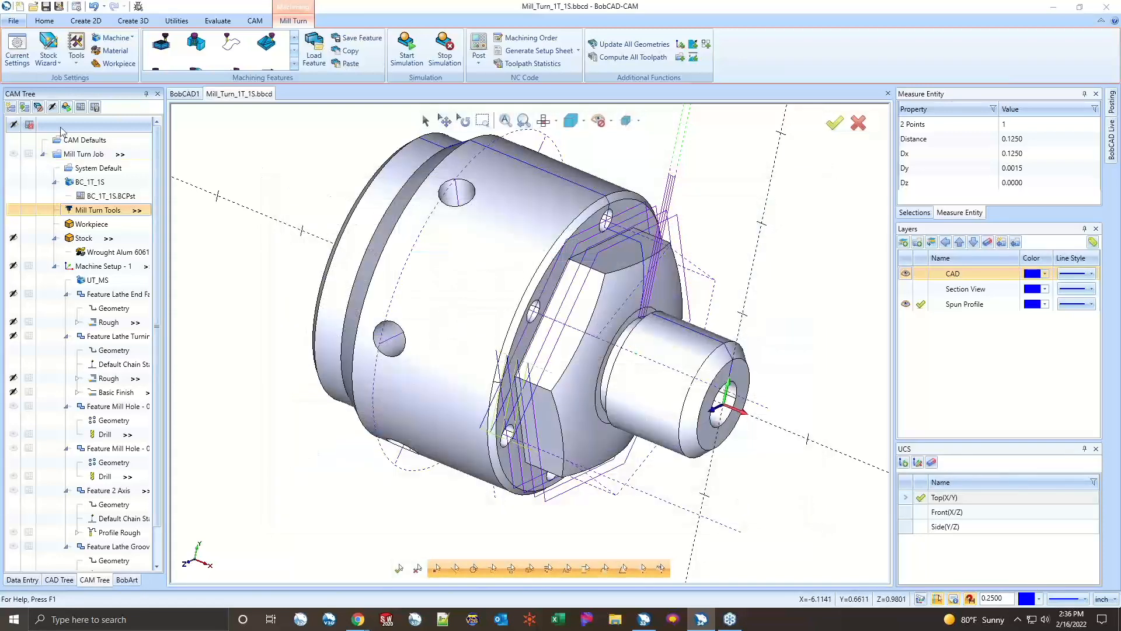
- Start the simulation of the mill-turn job and examine the machine's chuck, stock and tool turret
click(69, 107)
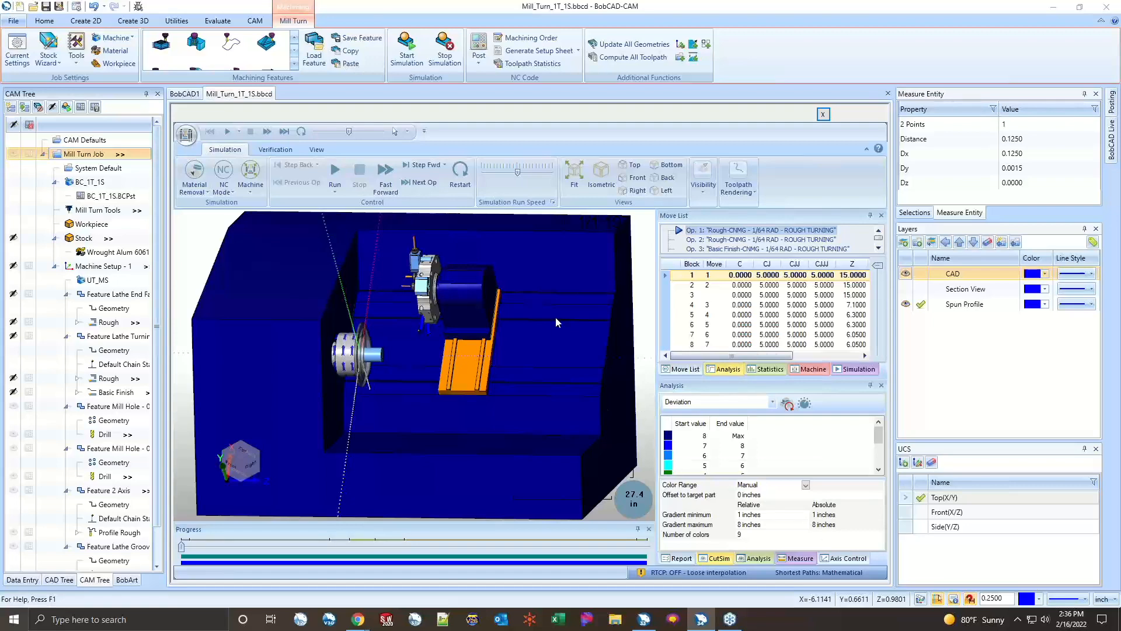
scroll(555, 328, up, 1)
scroll(554, 330, down, 4)
scroll(441, 307, up, 2)
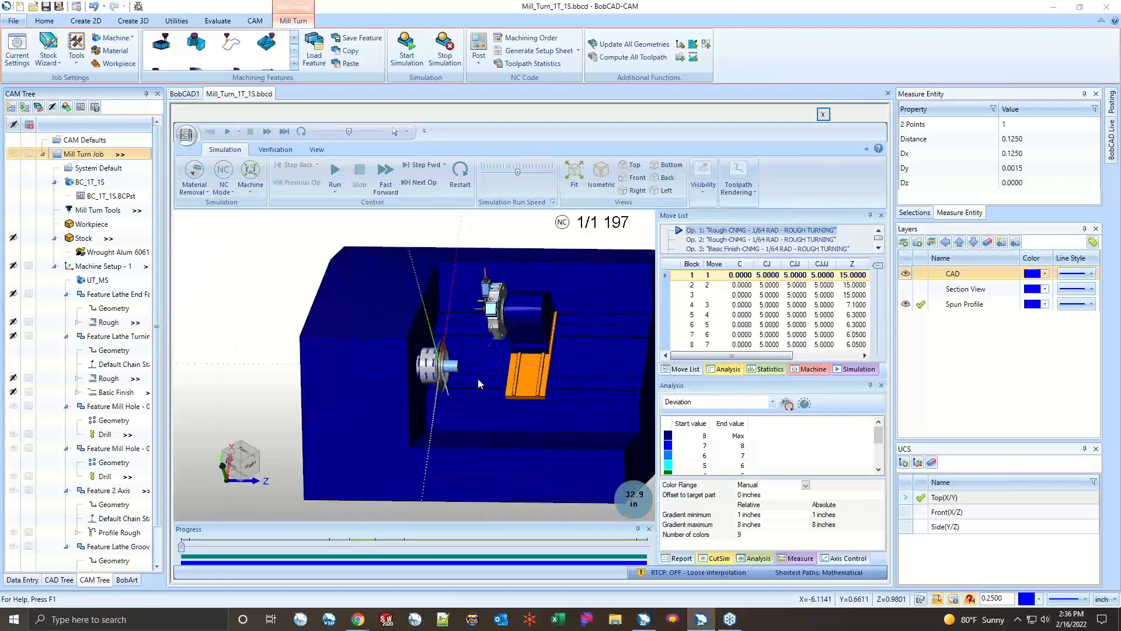
scroll(479, 383, up, 2)
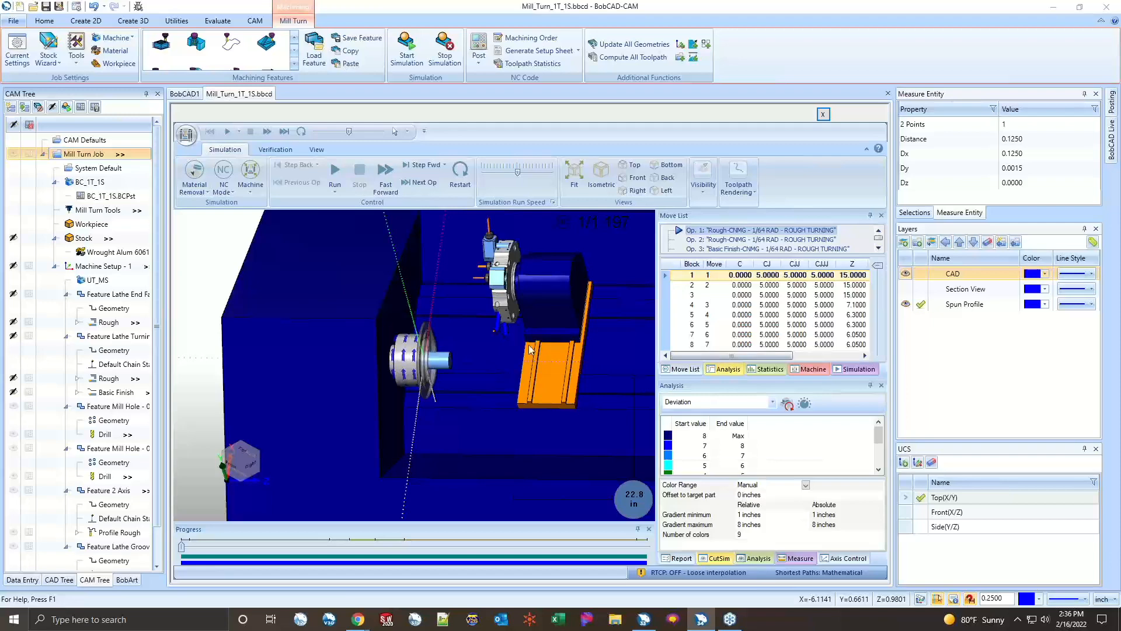
scroll(476, 333, up, 1)
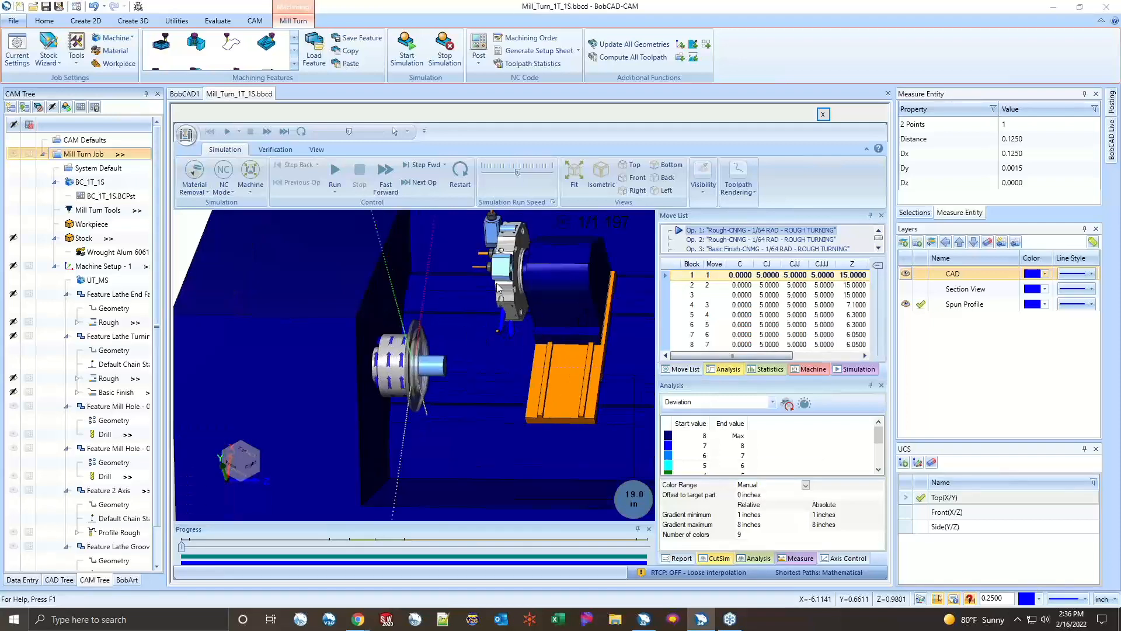
middle_drag(498, 284, 458, 316)
scroll(412, 382, down, 4)
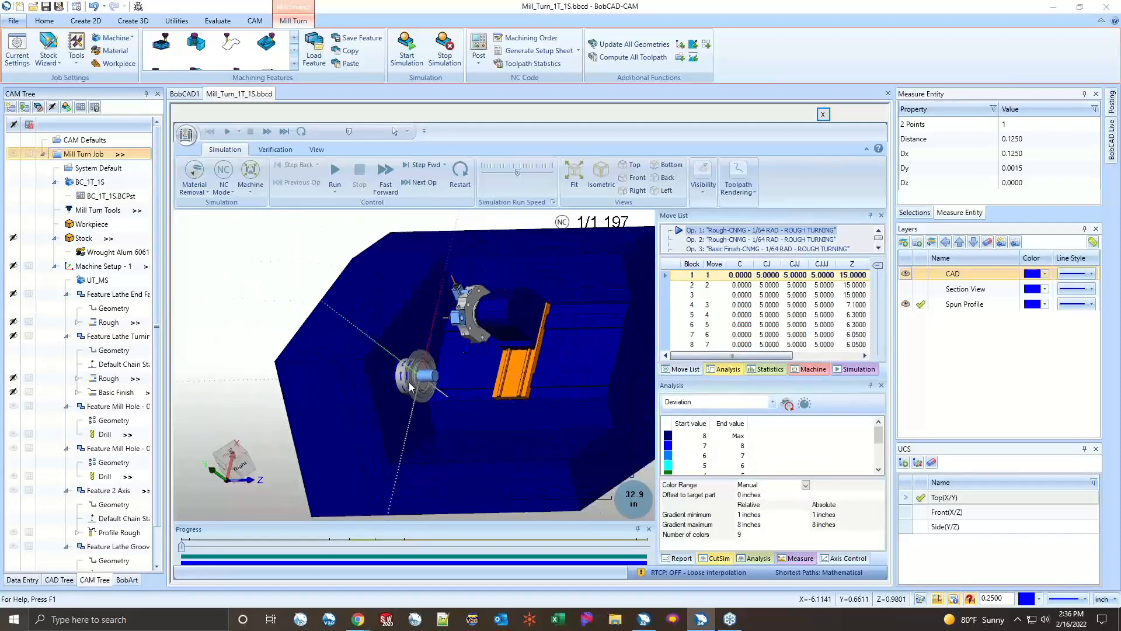
scroll(411, 382, up, 6)
mouse_move(434, 365)
middle_down()
mouse_move(487, 354)
mouse_move(433, 363)
middle_up()
scroll(434, 363, down, 2)
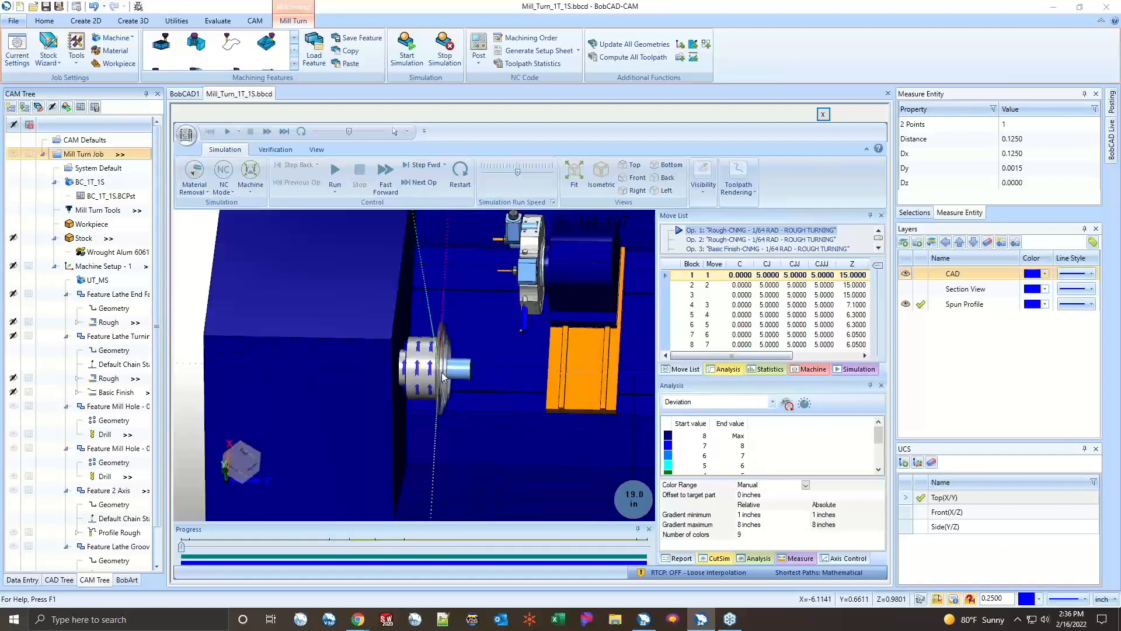
scroll(433, 363, up, 6)
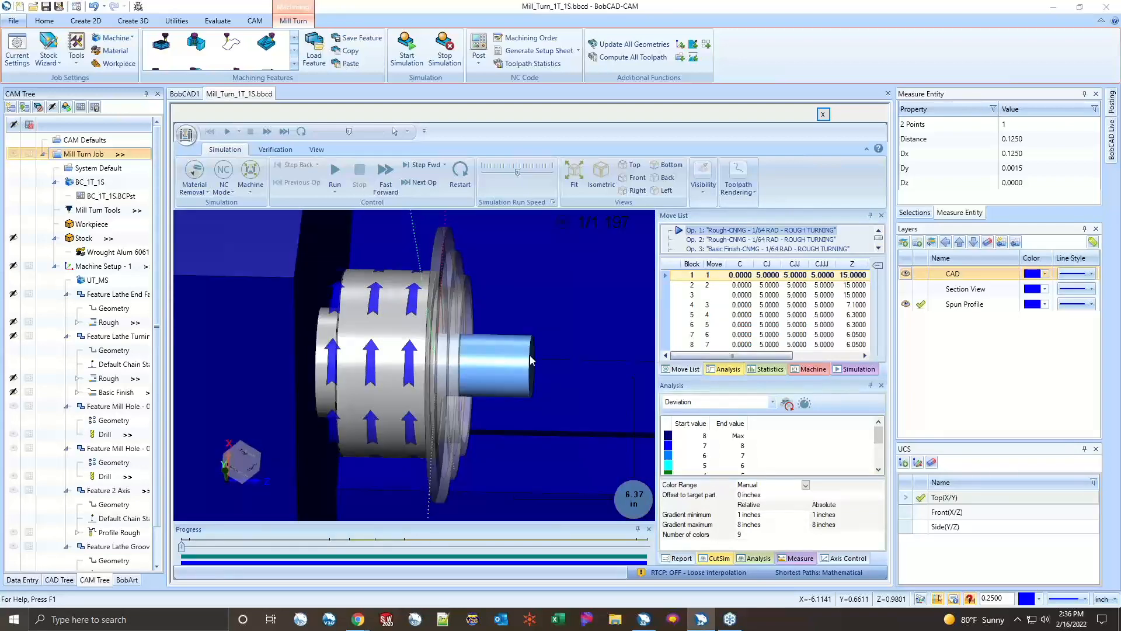
scroll(493, 362, down, 5)
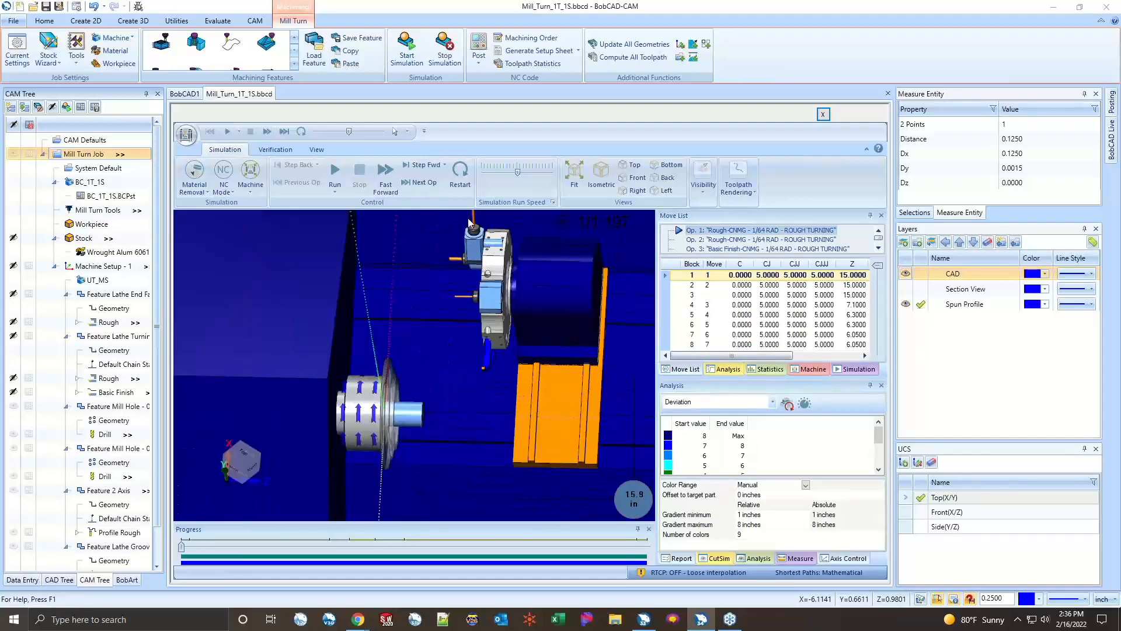
- Lower the simulation run speed and switch the simulation's reference view to Workpiece / Stock, inspecting the stock up close
drag(517, 172, 503, 174)
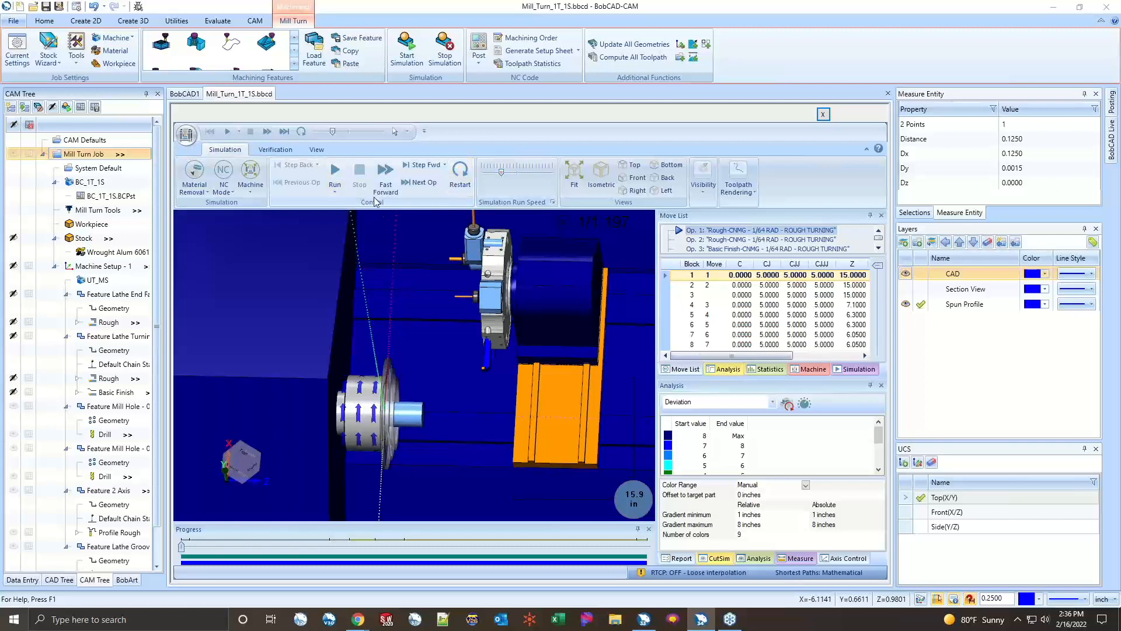
click(264, 192)
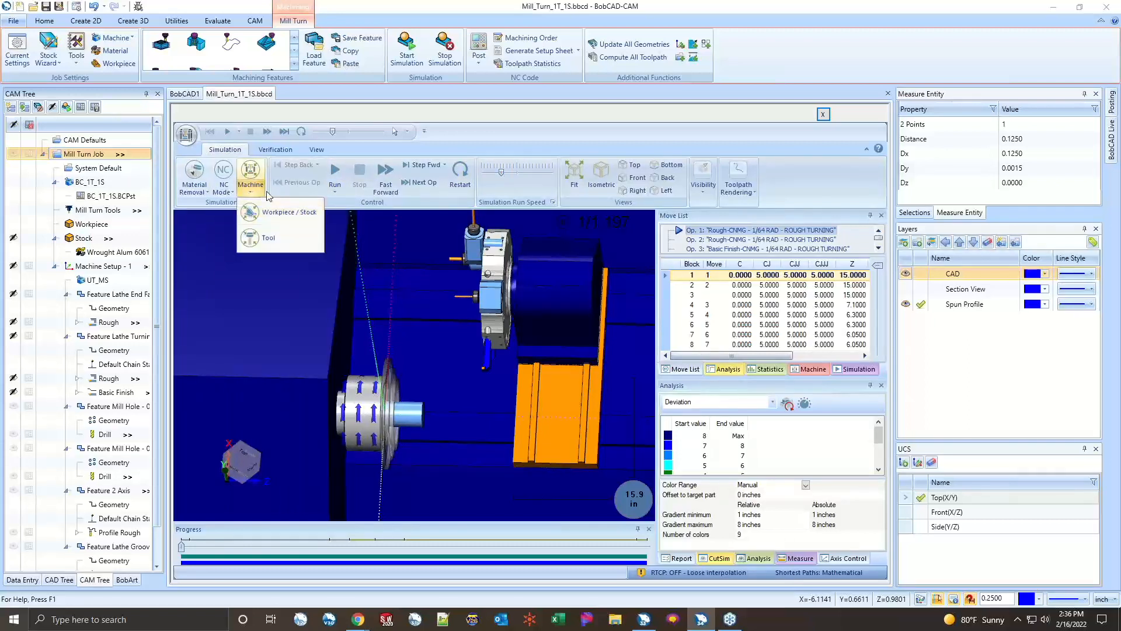
click(286, 214)
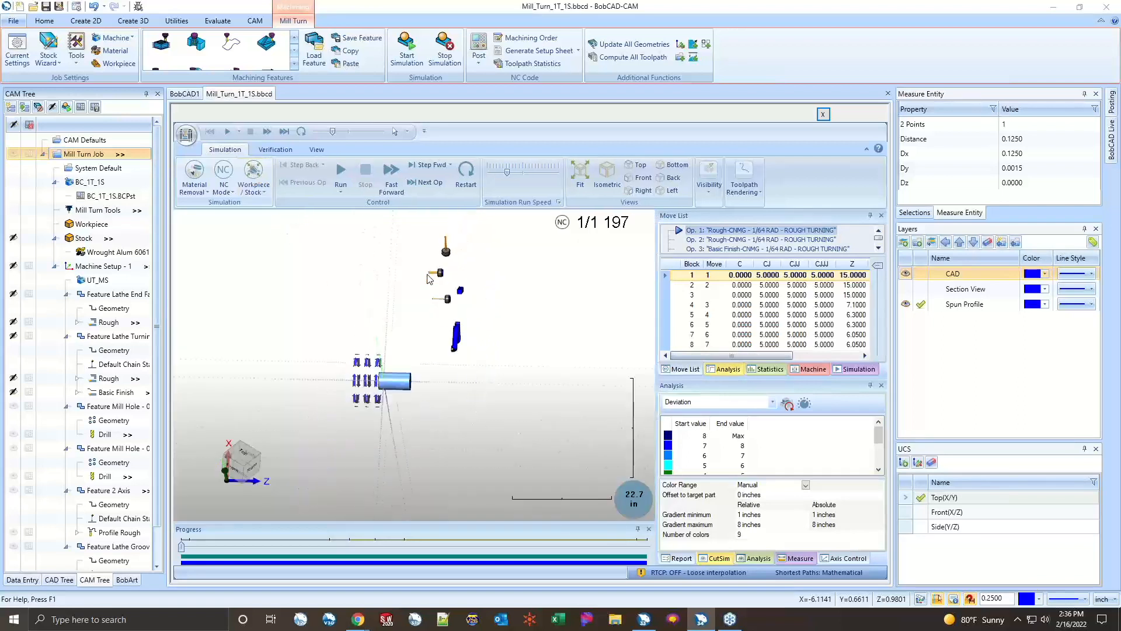
scroll(362, 409, up, 5)
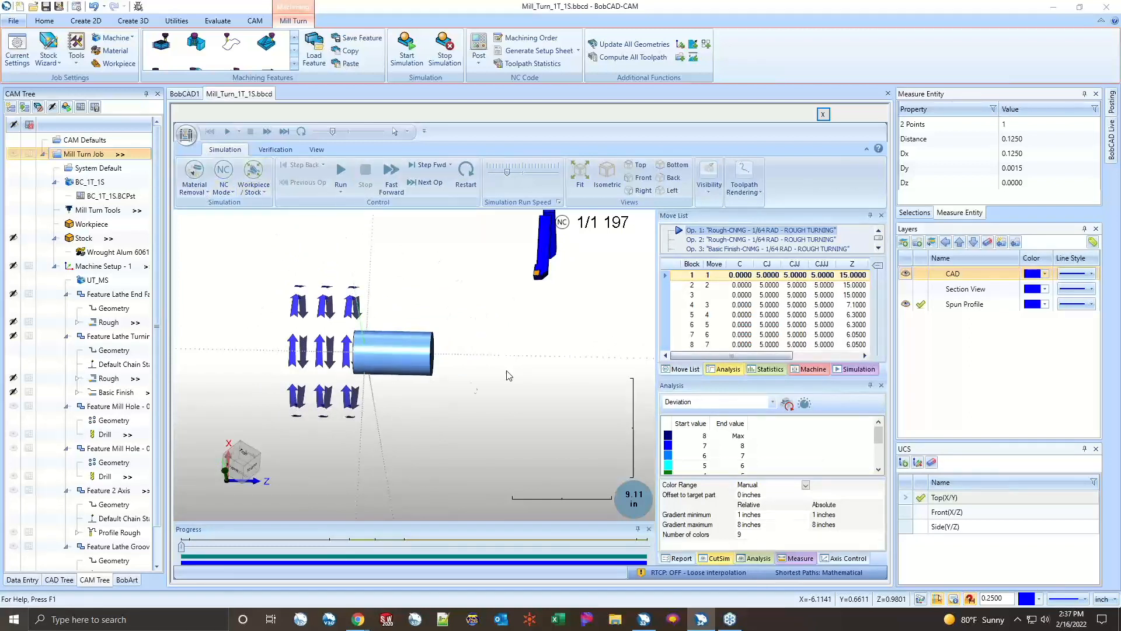
- Switch the simulation's reference view back to Machine with the chuck and turret in close view
click(261, 192)
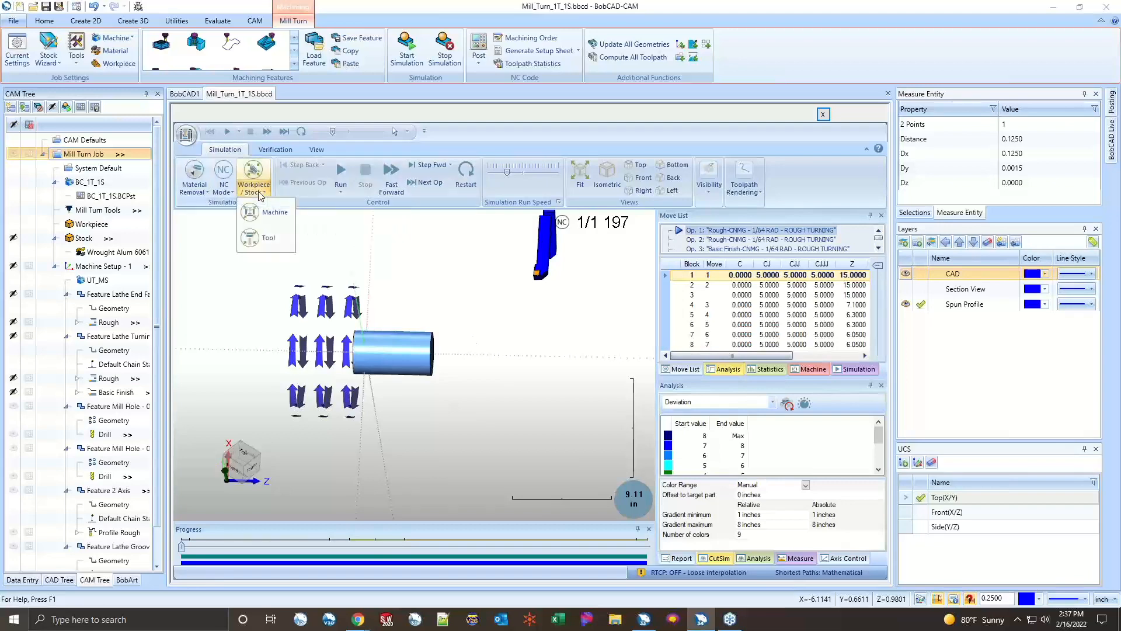
click(270, 217)
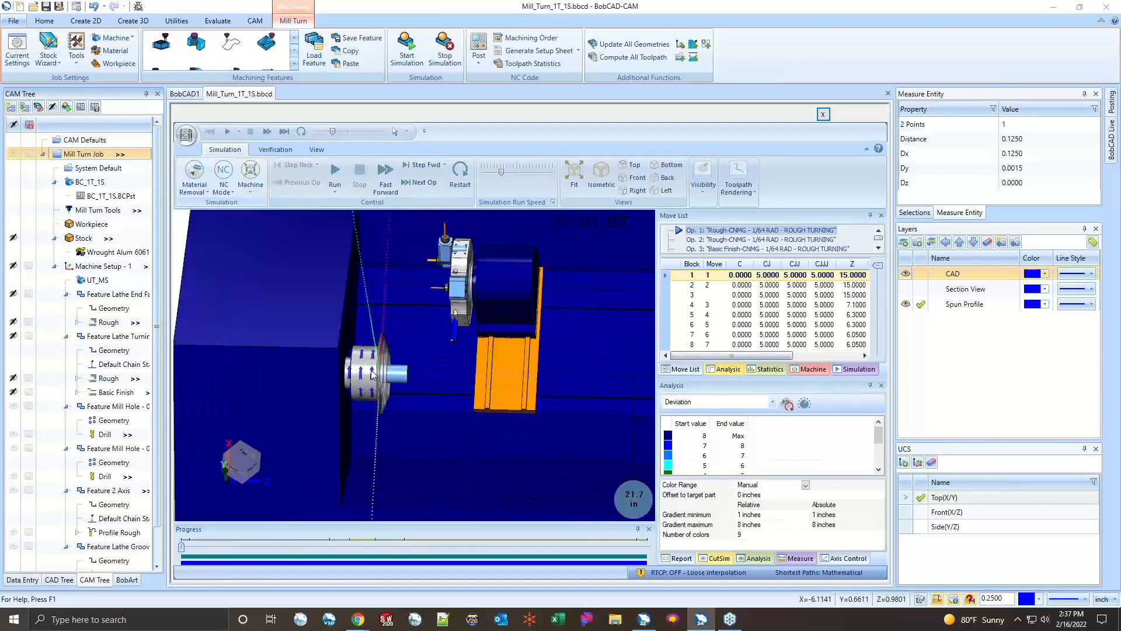
scroll(386, 373, up, 2)
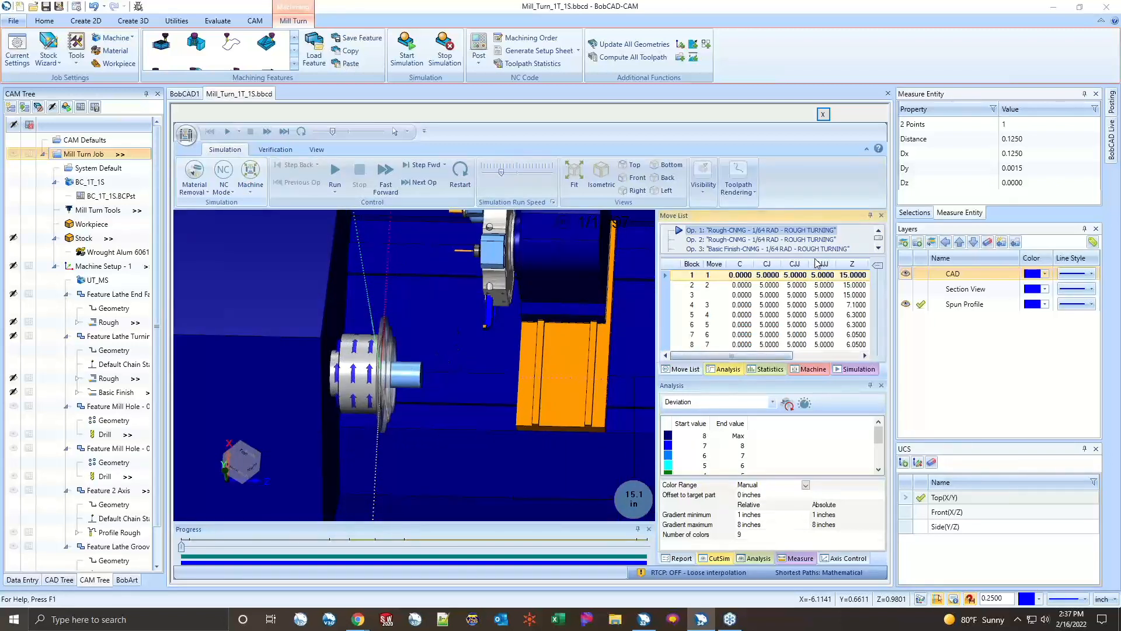
- Review the simulation's operation analysis and the move statistics, including tool positions and machine angles
click(717, 370)
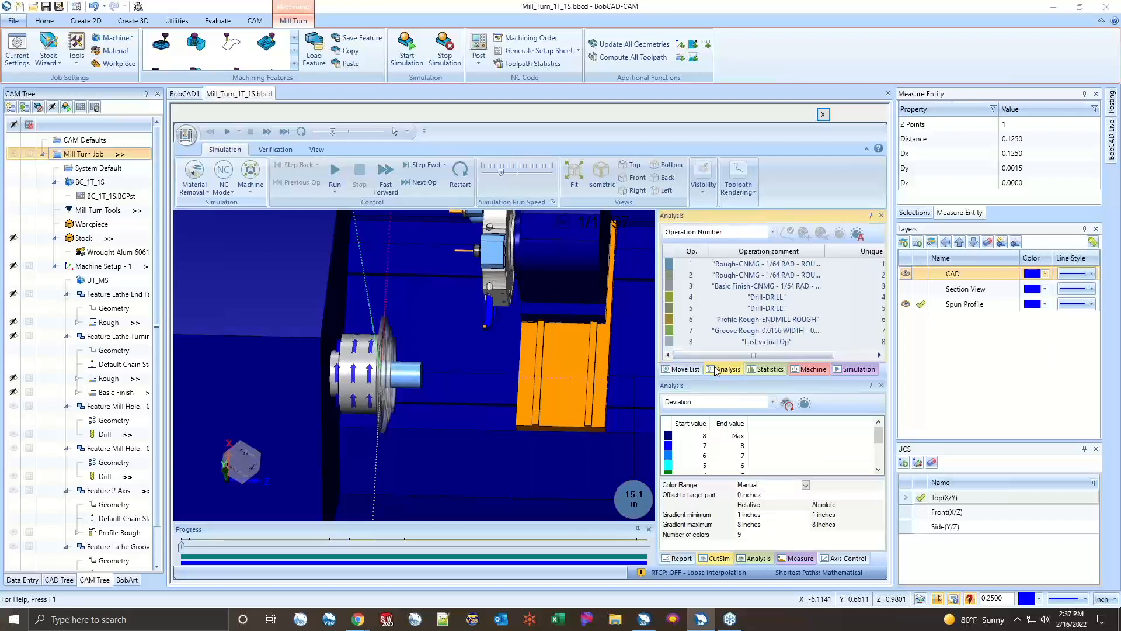
click(772, 370)
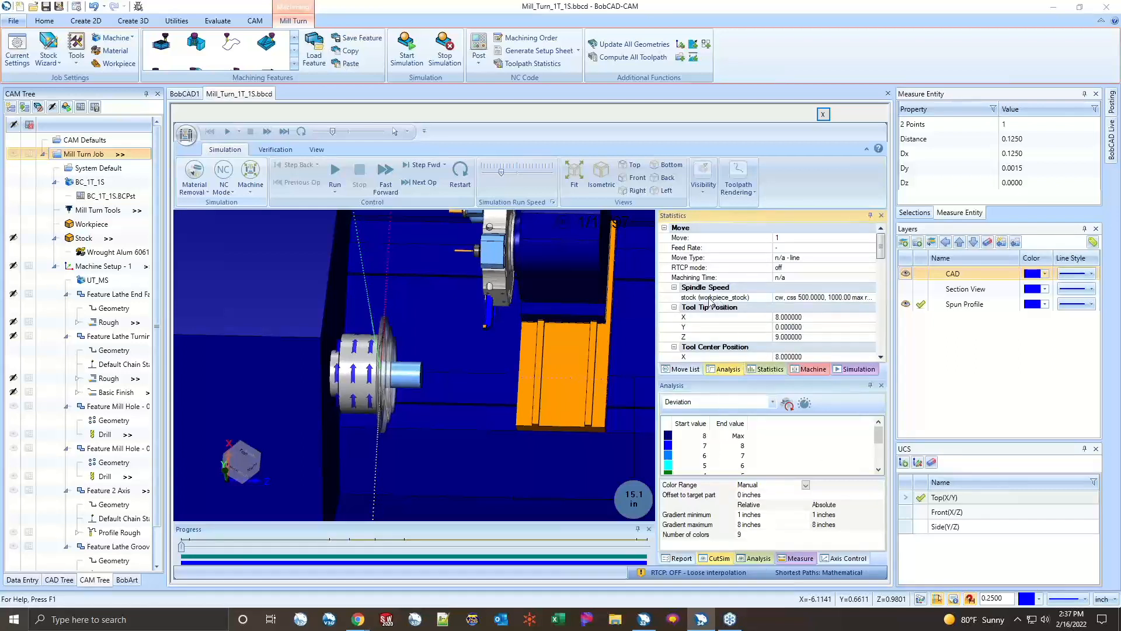
scroll(748, 315, down, 2)
scroll(744, 323, down, 4)
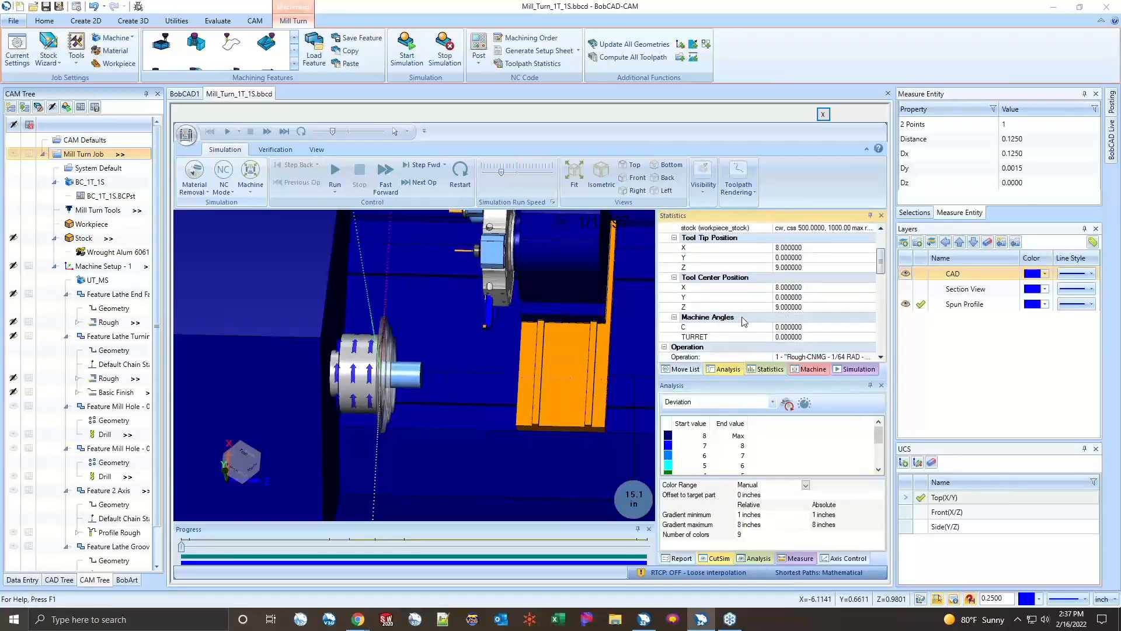
- Review the current move's tool tip, tool center and machine angle statistics, then bring up the simulation's move list
scroll(744, 327, up, 5)
scroll(743, 327, up, 2)
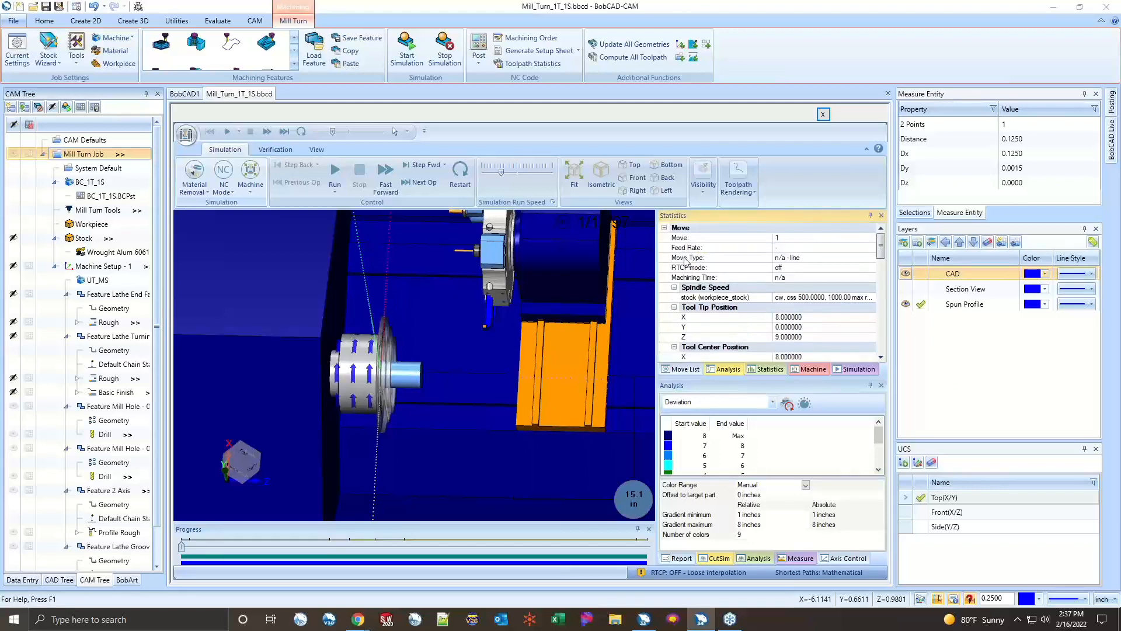
scroll(695, 275, down, 6)
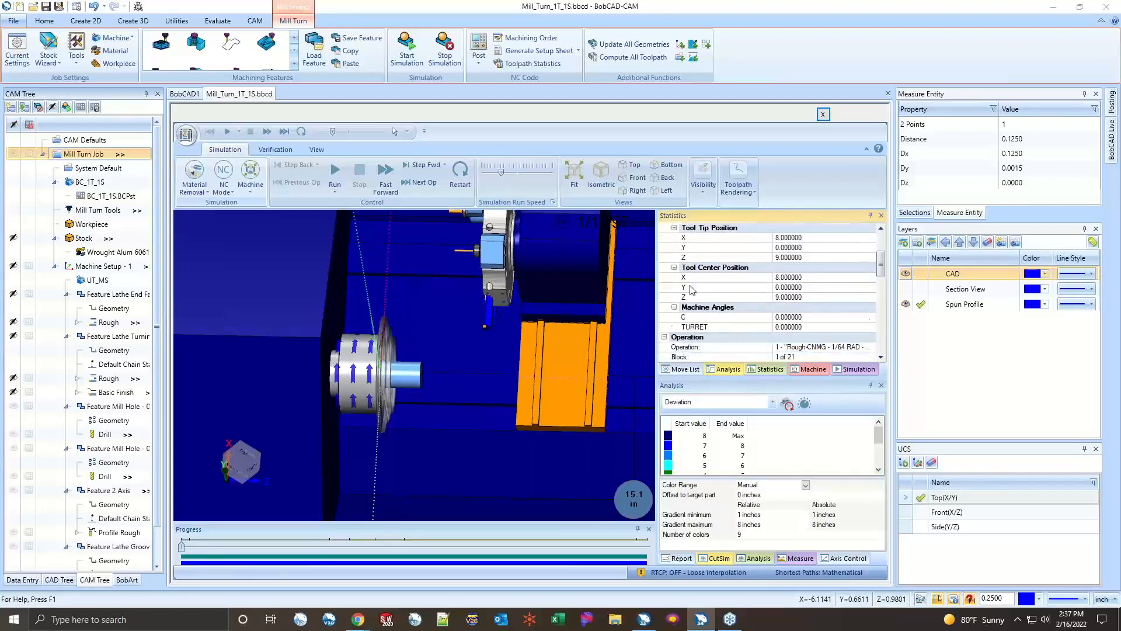
click(727, 369)
click(694, 368)
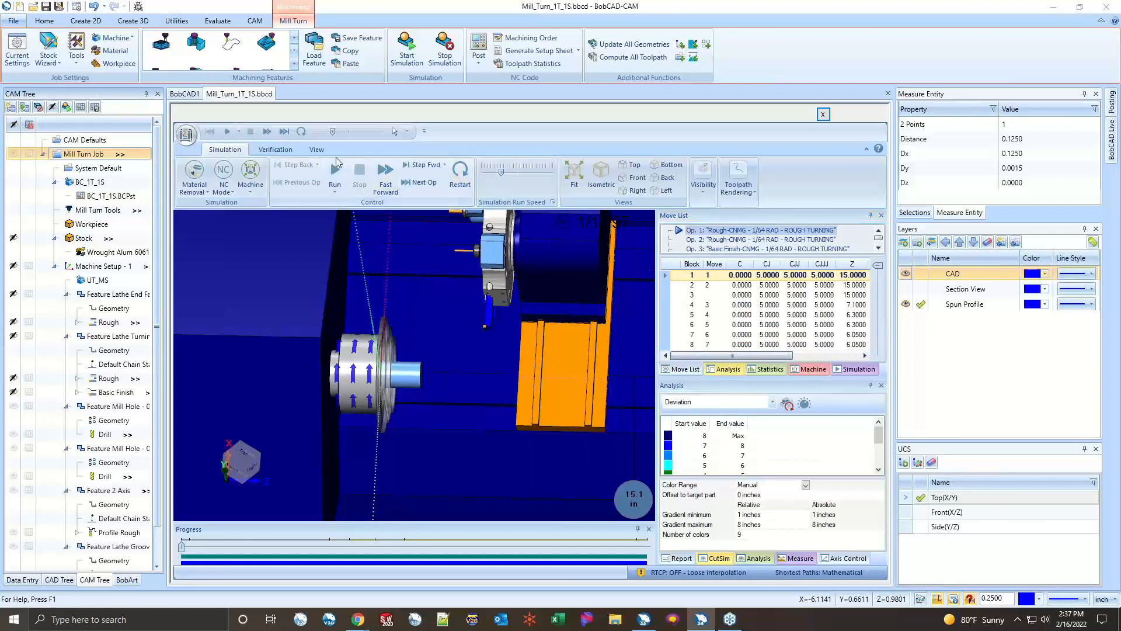
- Run the simulation at a lower run speed with the chuck and stock in close view, and hide the toolpath
click(335, 192)
click(341, 214)
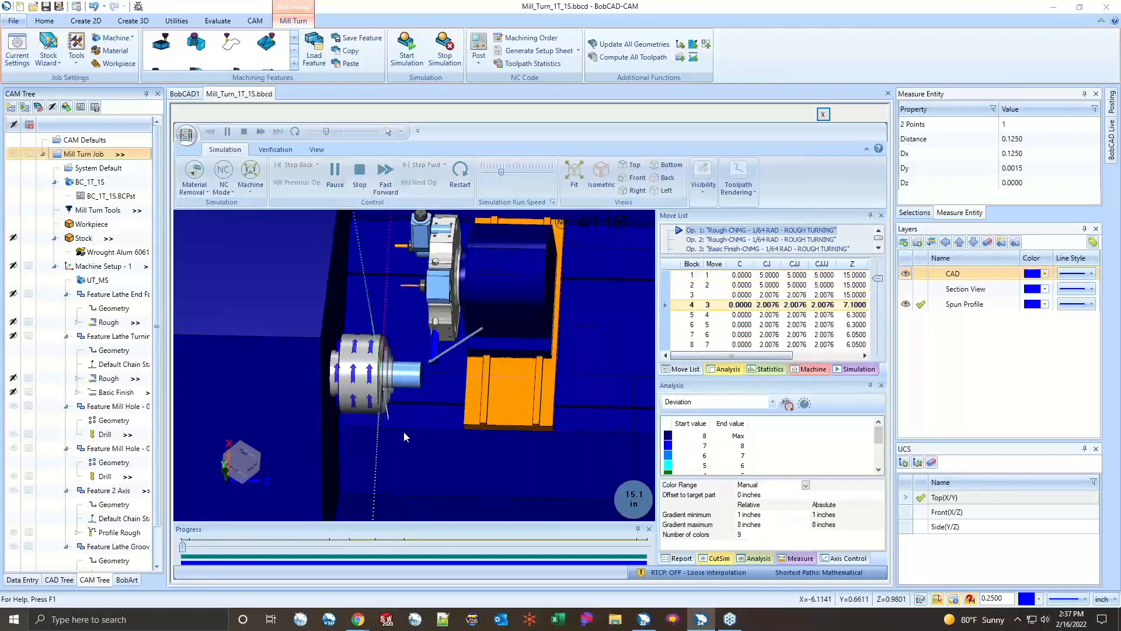
scroll(404, 370, up, 6)
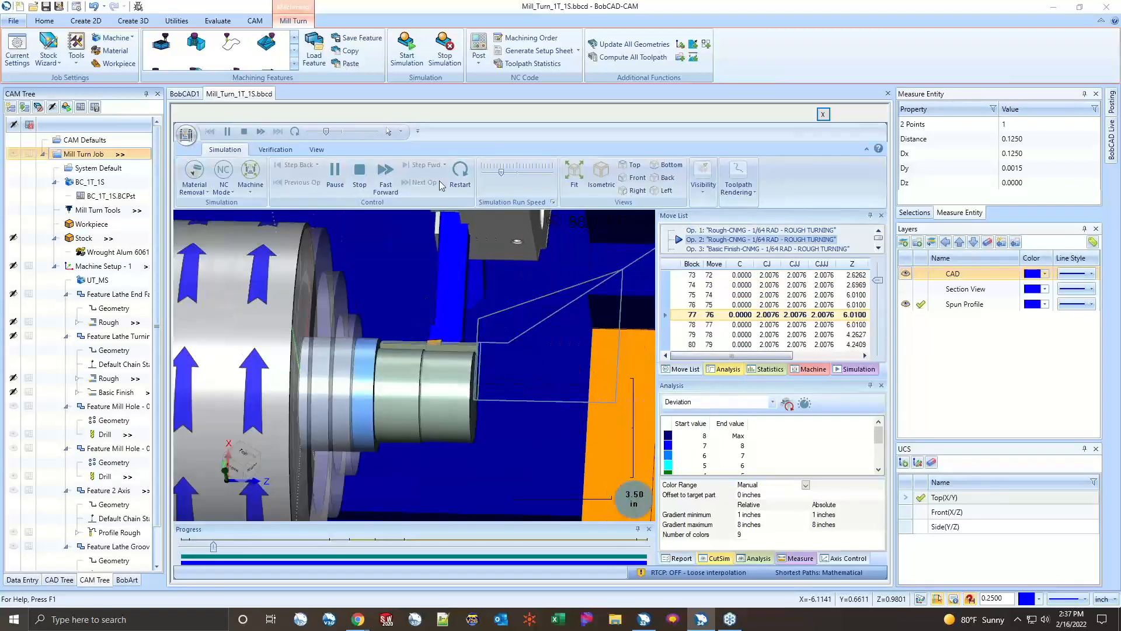
drag(501, 172, 492, 173)
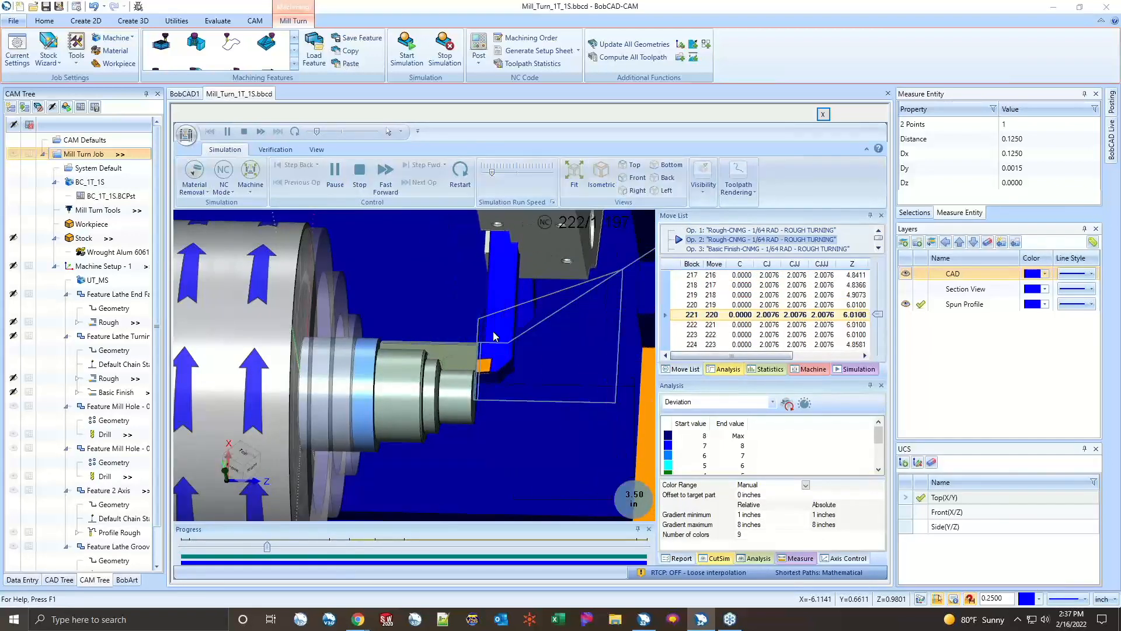
click(704, 193)
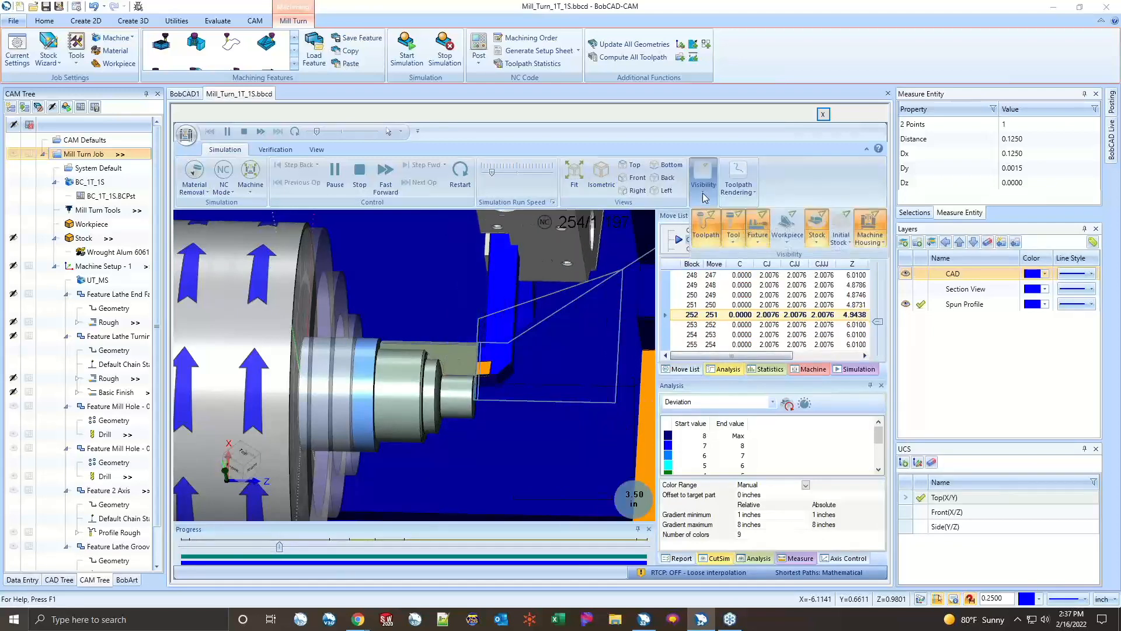
click(702, 228)
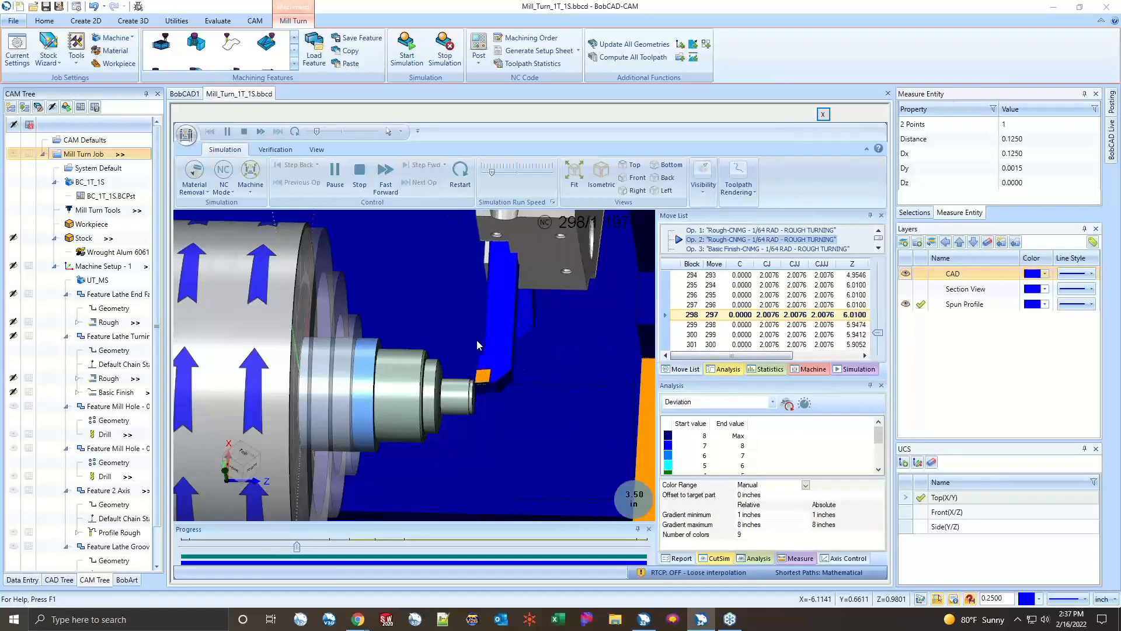
- Watch the turning operations up close and continue the simulation past the flute-to-stock collision at block 385 of operation 3
middle_drag(482, 369, 485, 406)
scroll(513, 363, down, 2)
scroll(495, 352, up, 2)
scroll(495, 353, down, 8)
scroll(523, 380, up, 2)
scroll(485, 405, up, 10)
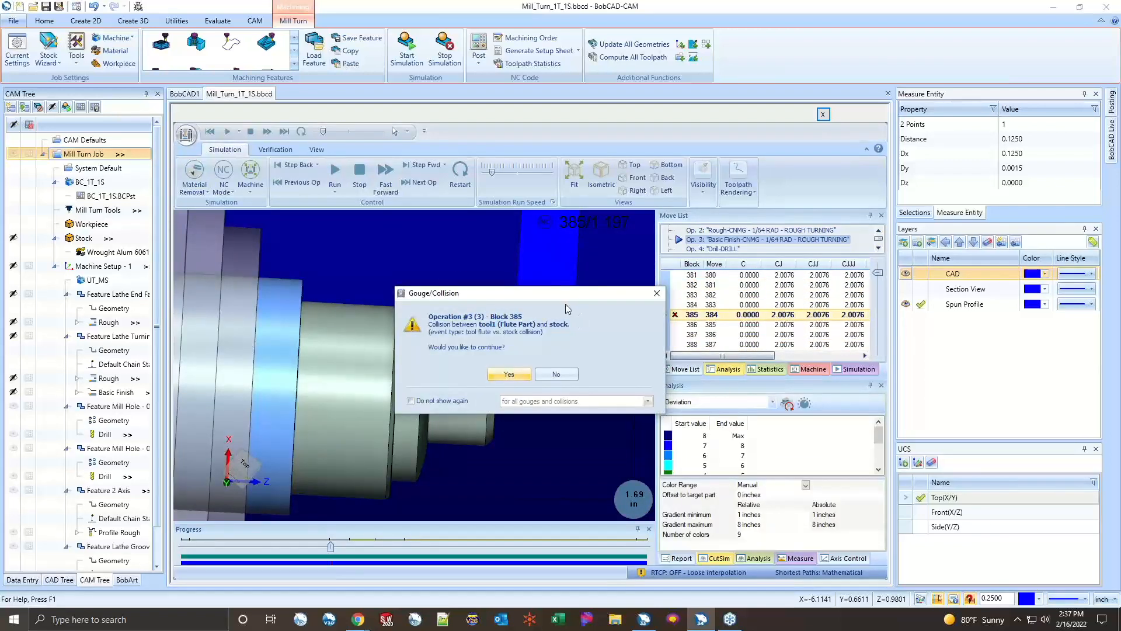
drag(563, 293, 425, 234)
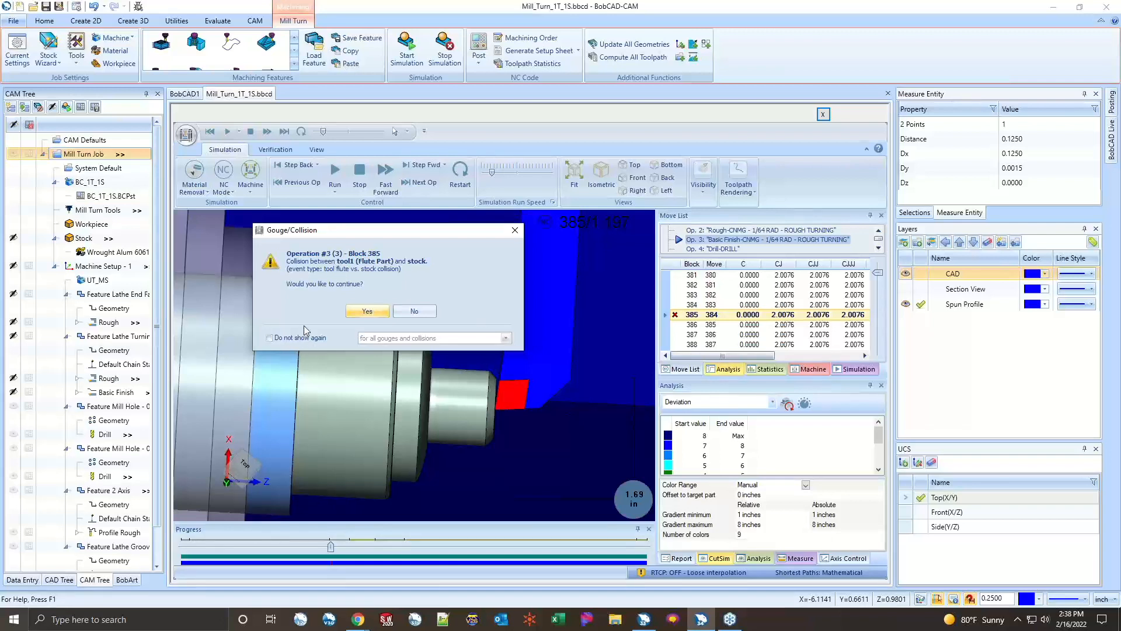
click(367, 310)
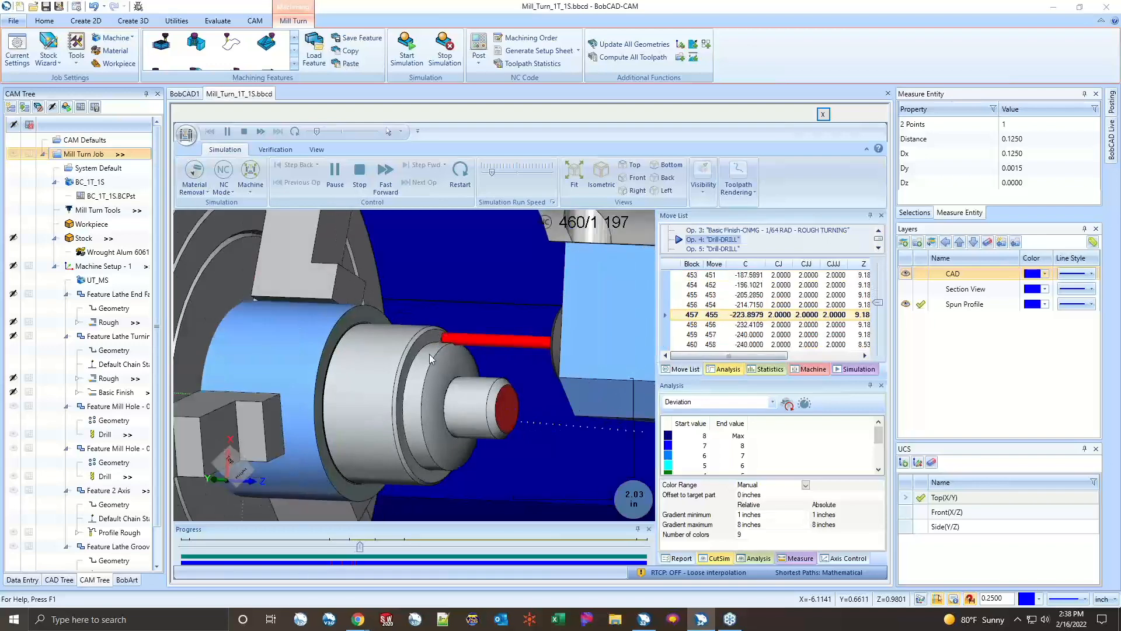
- Pause the simulation during the first drill operation and inspect the drilled holes, chuck and live tool from several angles
click(334, 174)
middle_drag(499, 384, 420, 382)
scroll(419, 381, up, 3)
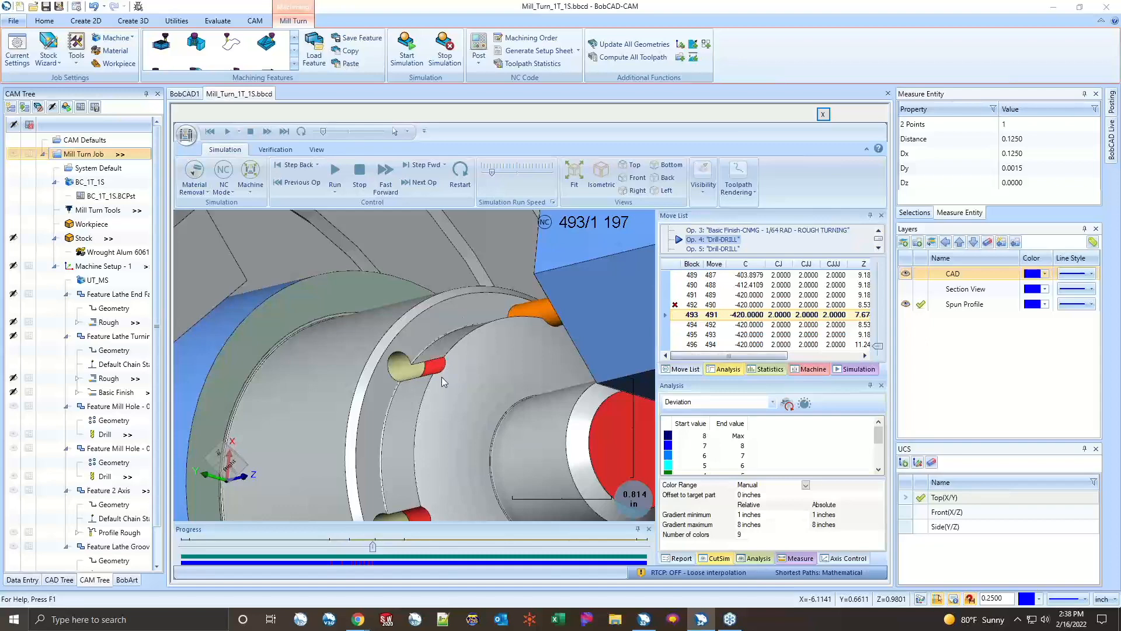
scroll(422, 358, down, 5)
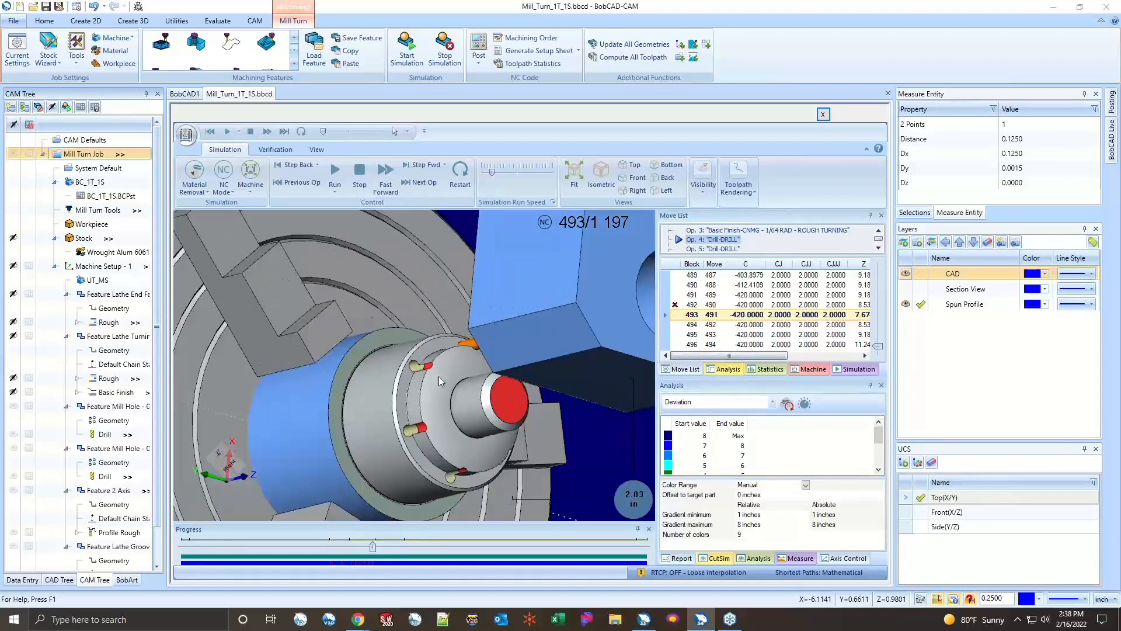
middle_drag(453, 363, 446, 336)
scroll(446, 336, down, 3)
scroll(448, 358, down, 2)
middle_drag(460, 374, 505, 402)
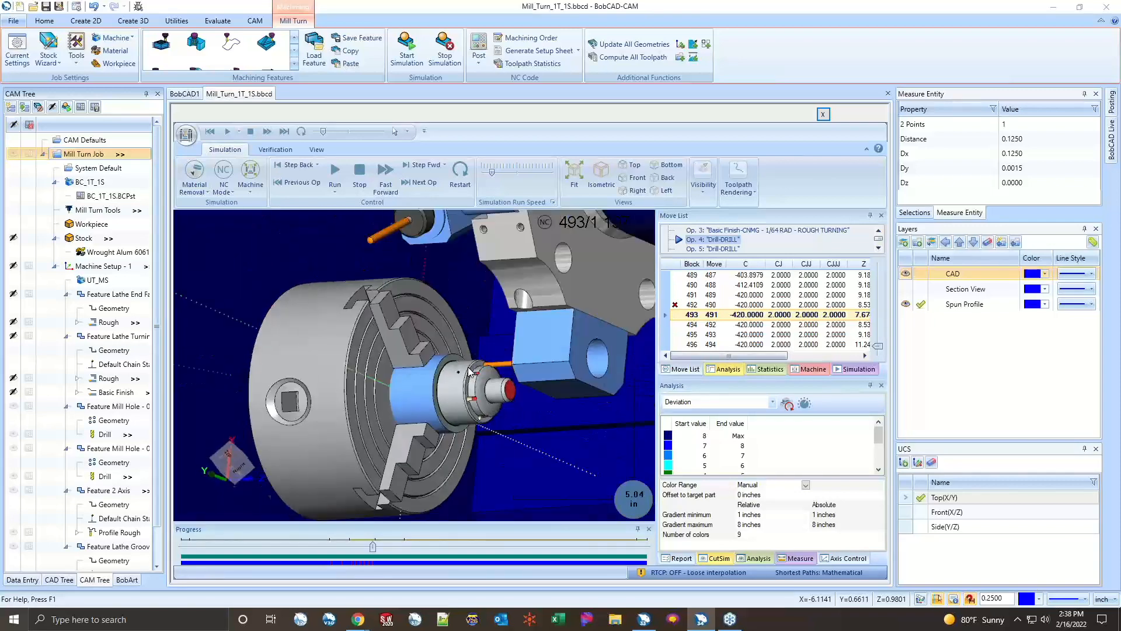
scroll(505, 403, up, 3)
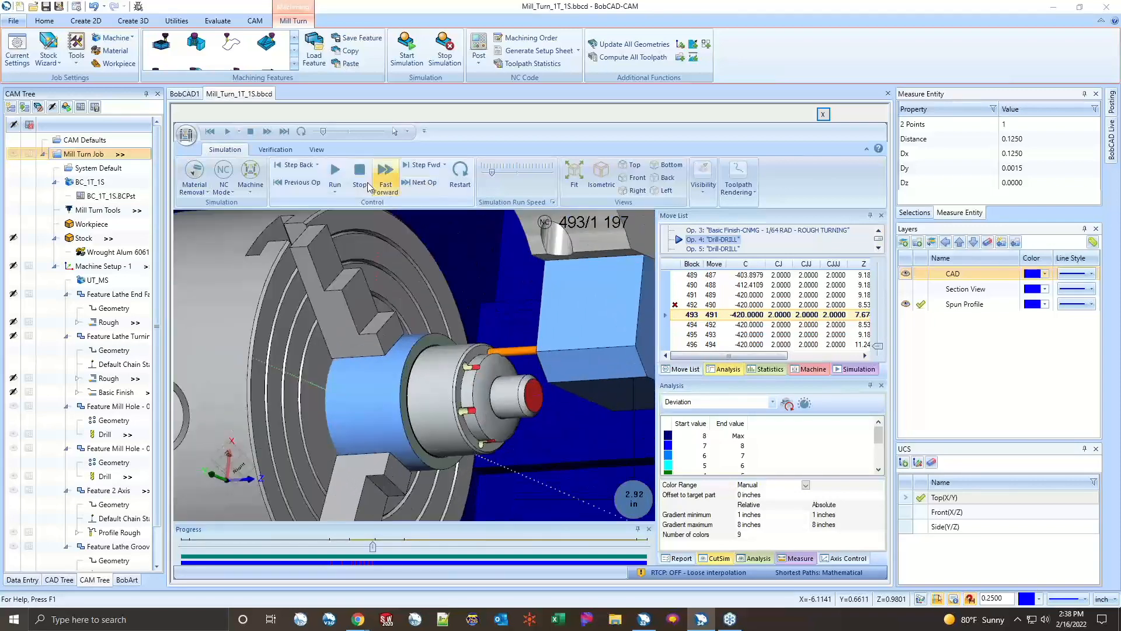
- Resume the simulation and observe the remaining drilling and the endmill profile roughing from several angles
click(330, 175)
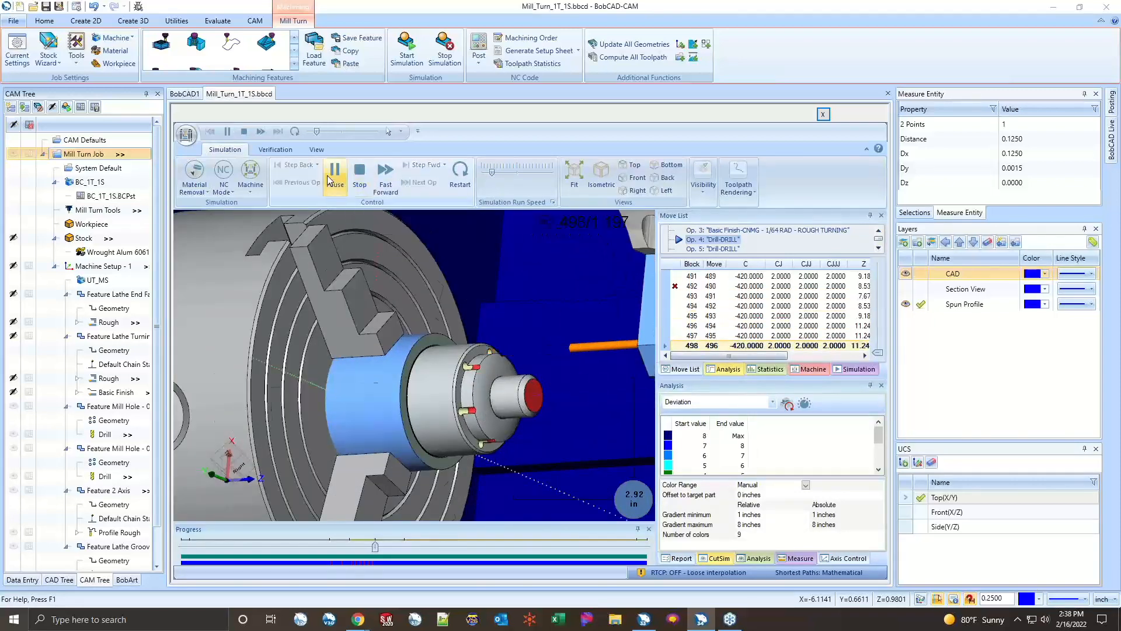
middle_drag(473, 395, 470, 418)
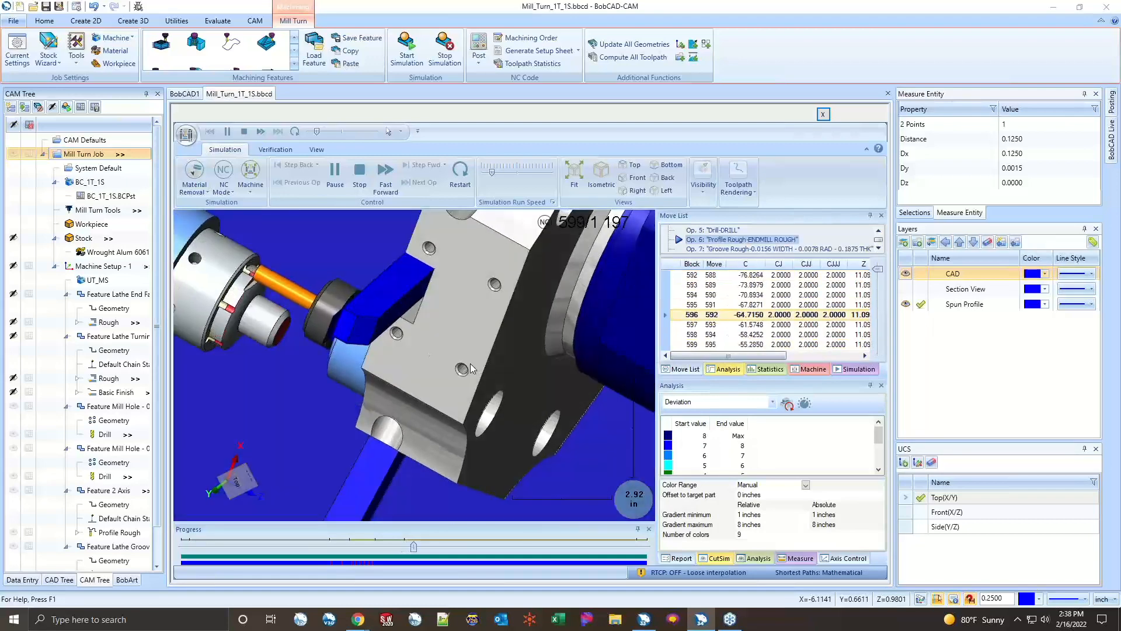
scroll(541, 403, down, 4)
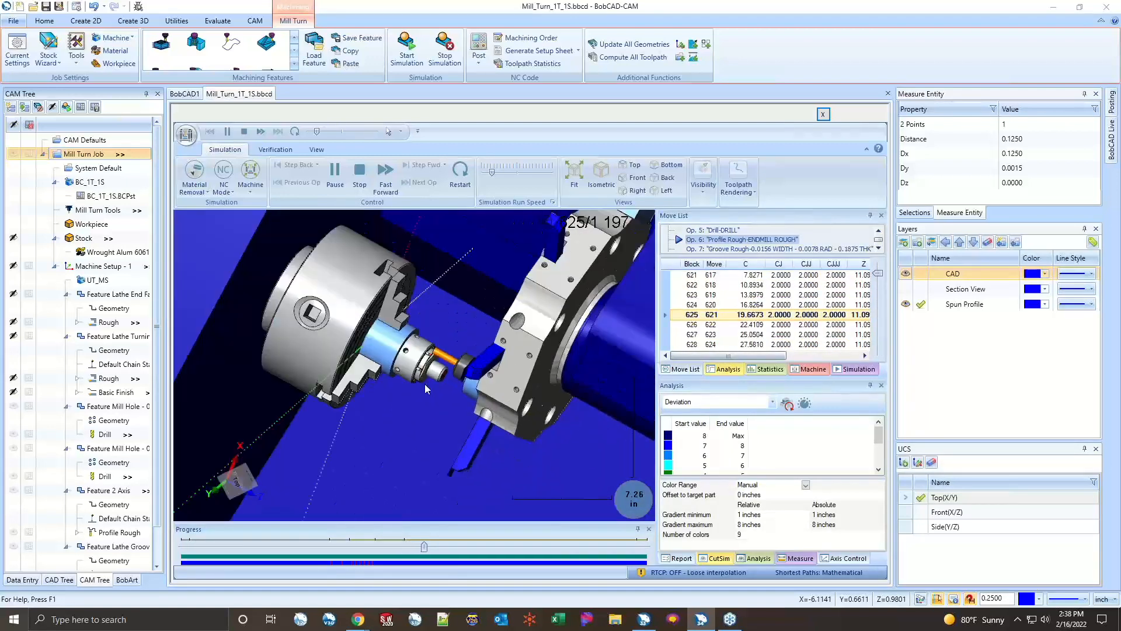
scroll(425, 383, up, 6)
mouse_move(516, 369)
middle_down()
mouse_move(461, 332)
mouse_move(513, 363)
middle_up()
scroll(495, 352, down, 5)
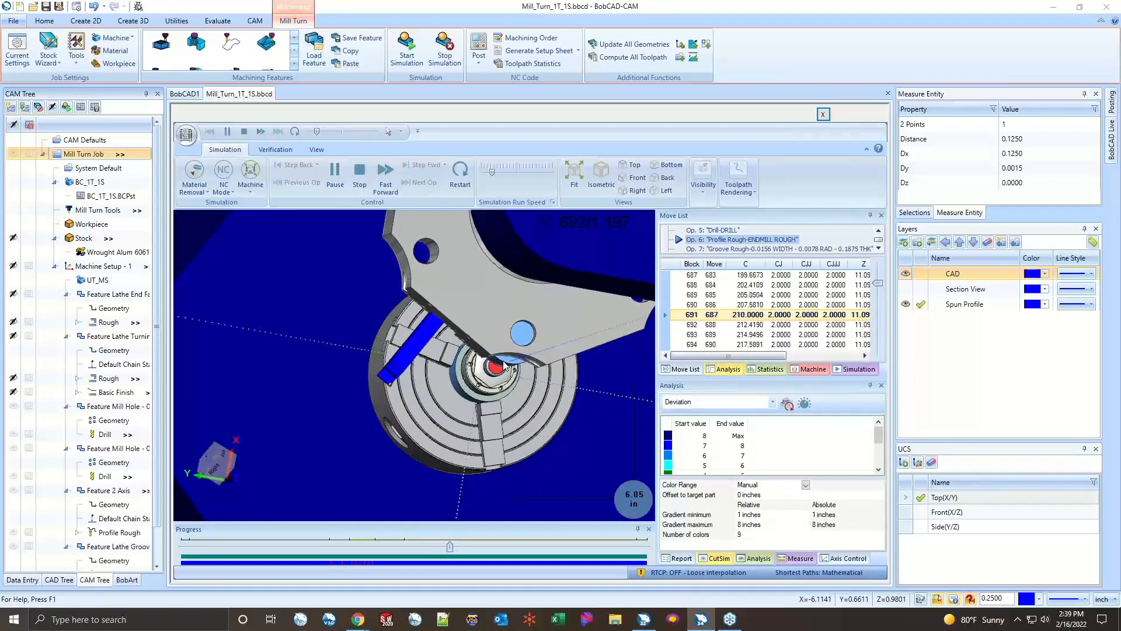
mouse_move(514, 365)
middle_down()
mouse_move(520, 379)
mouse_move(504, 369)
mouse_move(525, 383)
middle_up()
scroll(523, 382, down, 2)
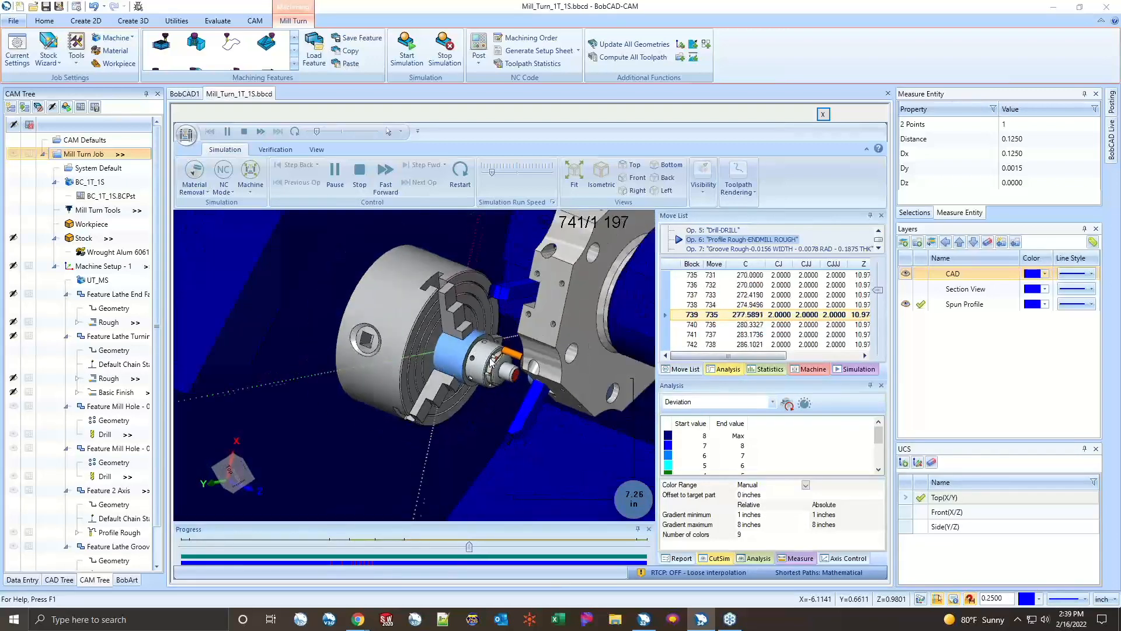
- Raise the simulation run speed slightly, let the job play through its last operation and exit the simulation
scroll(506, 368, up, 6)
click(511, 174)
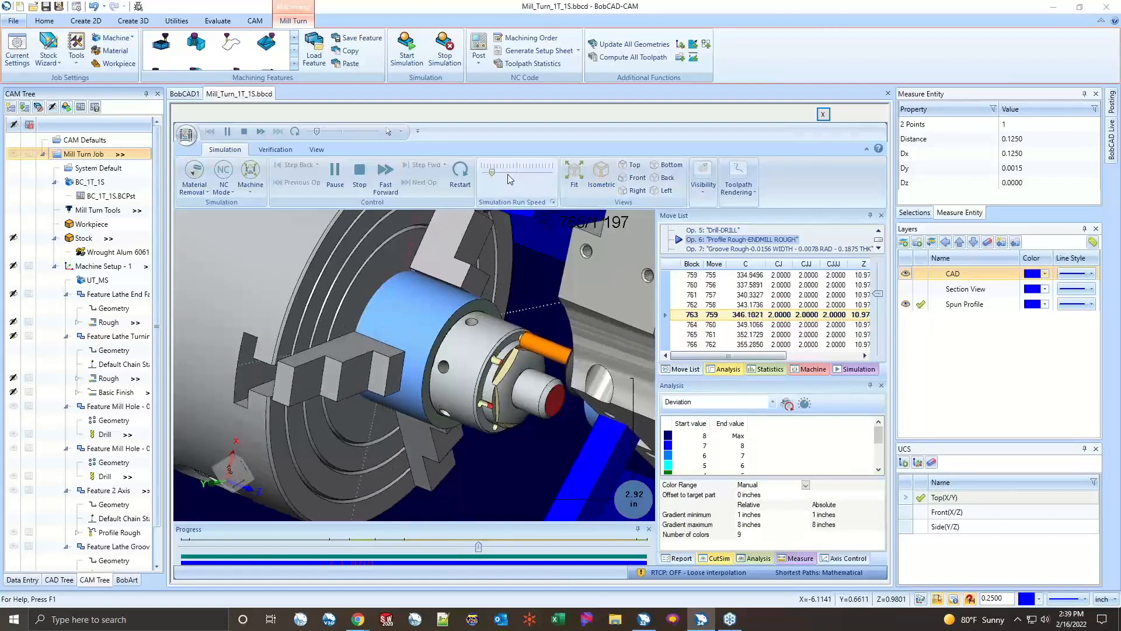
click(513, 174)
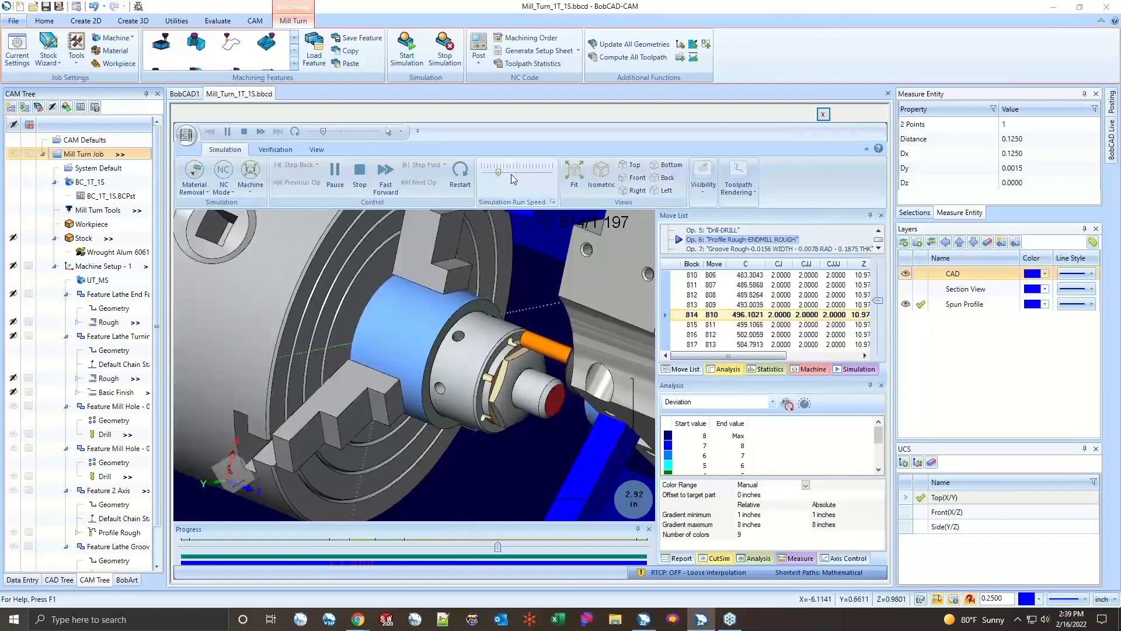
click(499, 176)
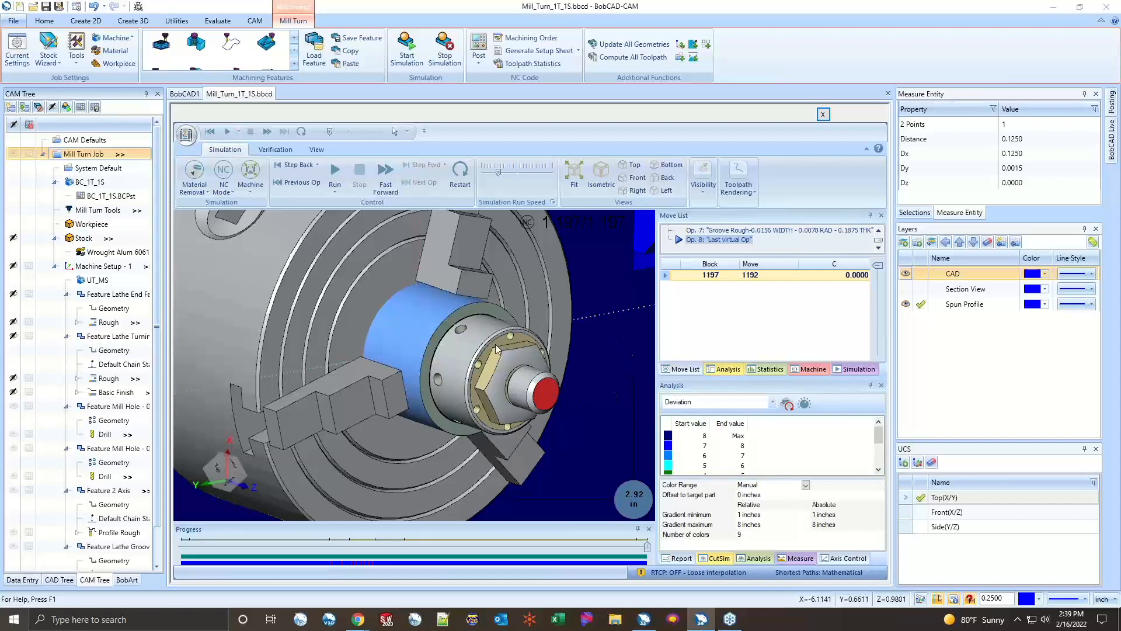
click(822, 114)
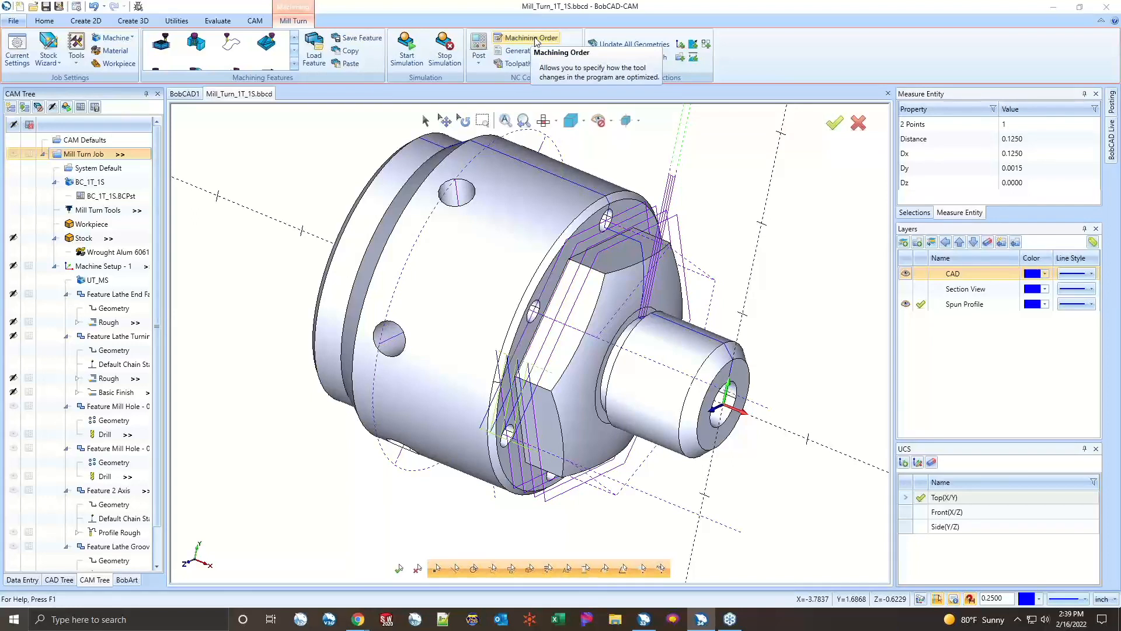
- Reorder the Mill Turn Job's machining order so the Feature 2 Axis Profile Rough runs before both Mill Hole drill operations
right_click(102, 160)
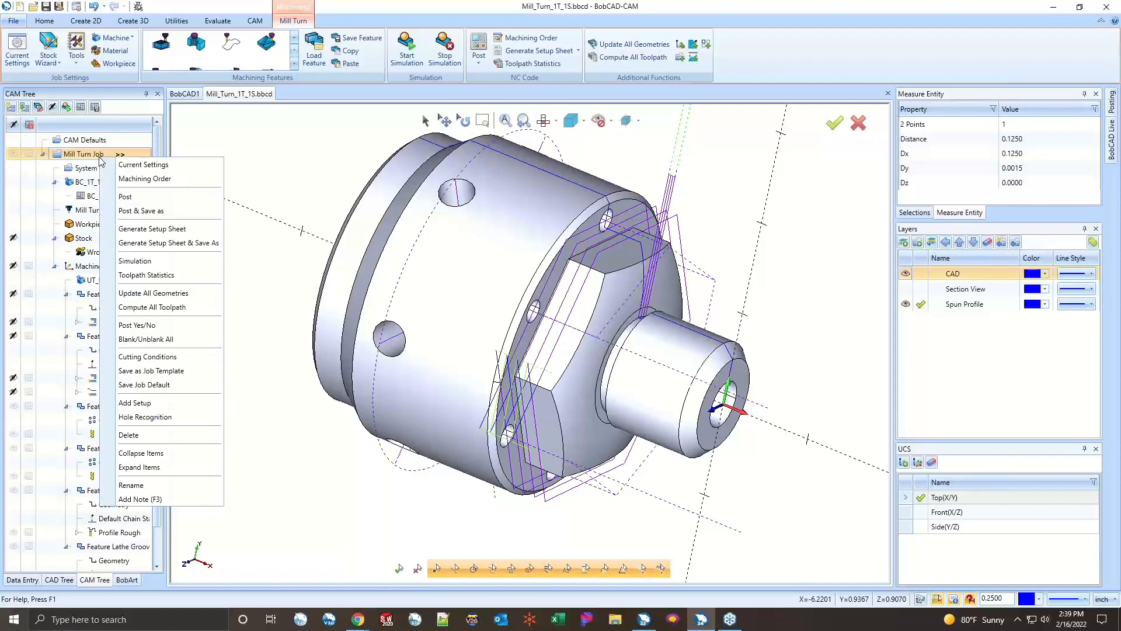
click(132, 179)
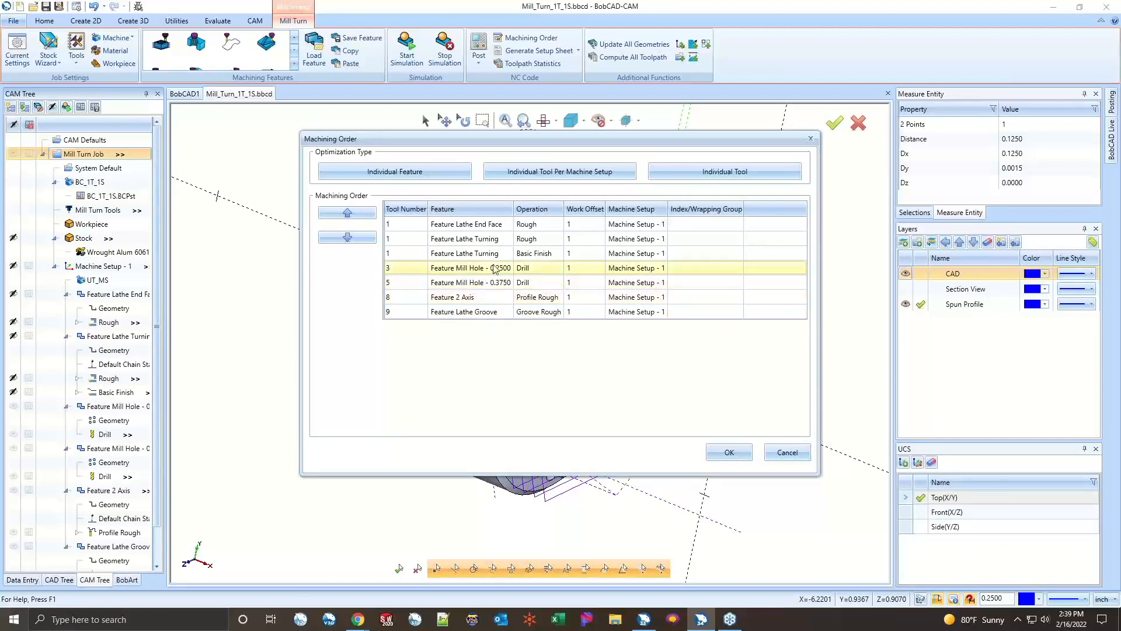
click(471, 298)
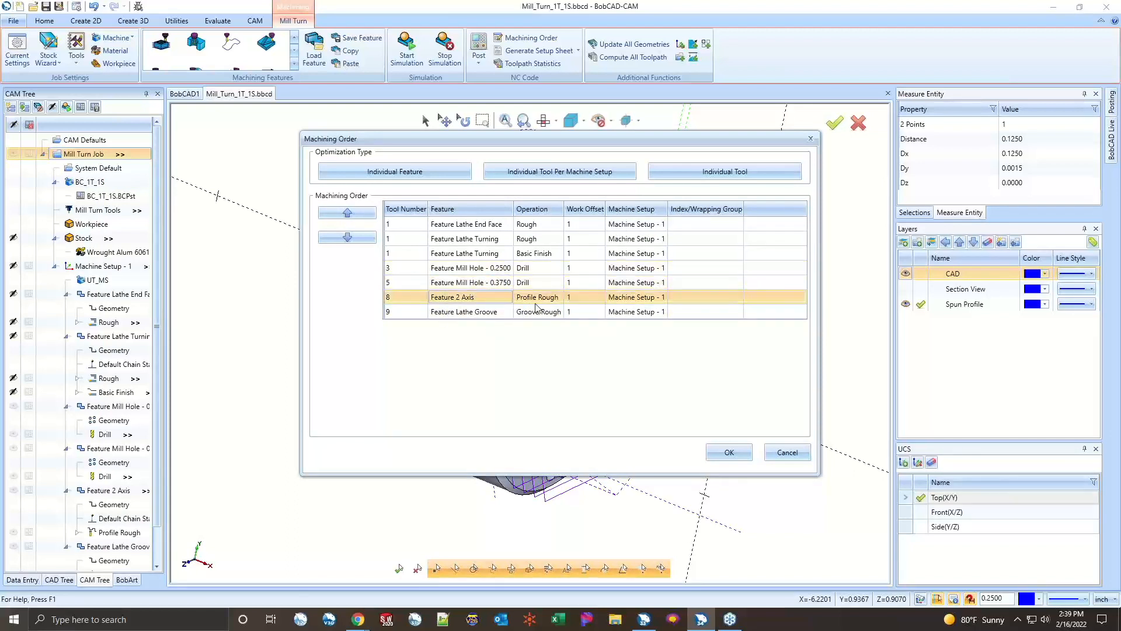
click(359, 214)
click(359, 213)
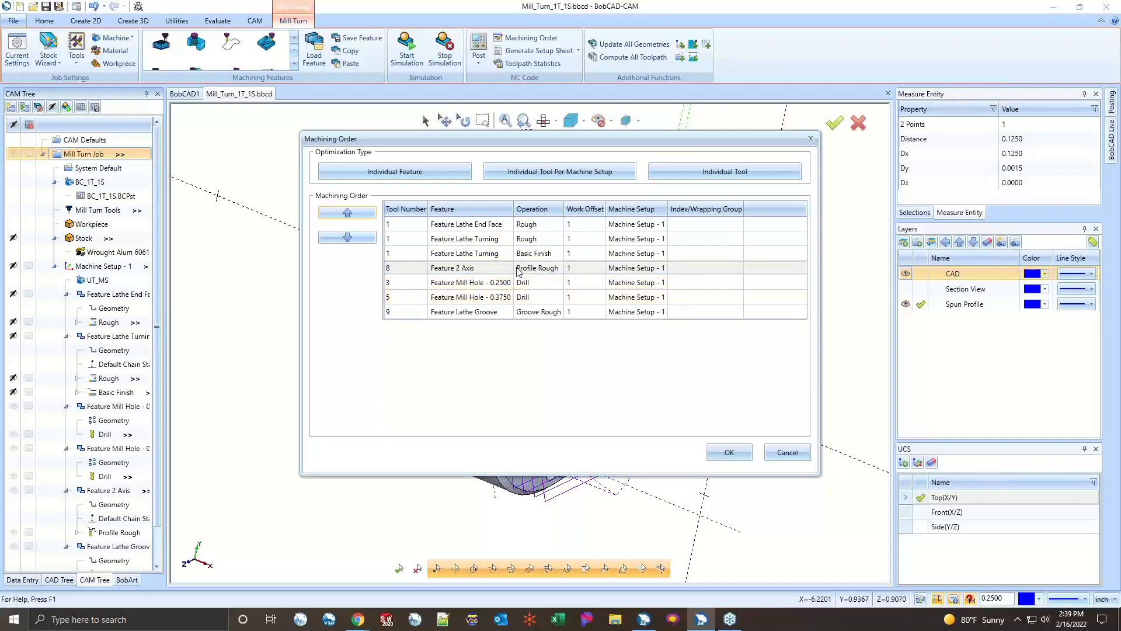
click(728, 453)
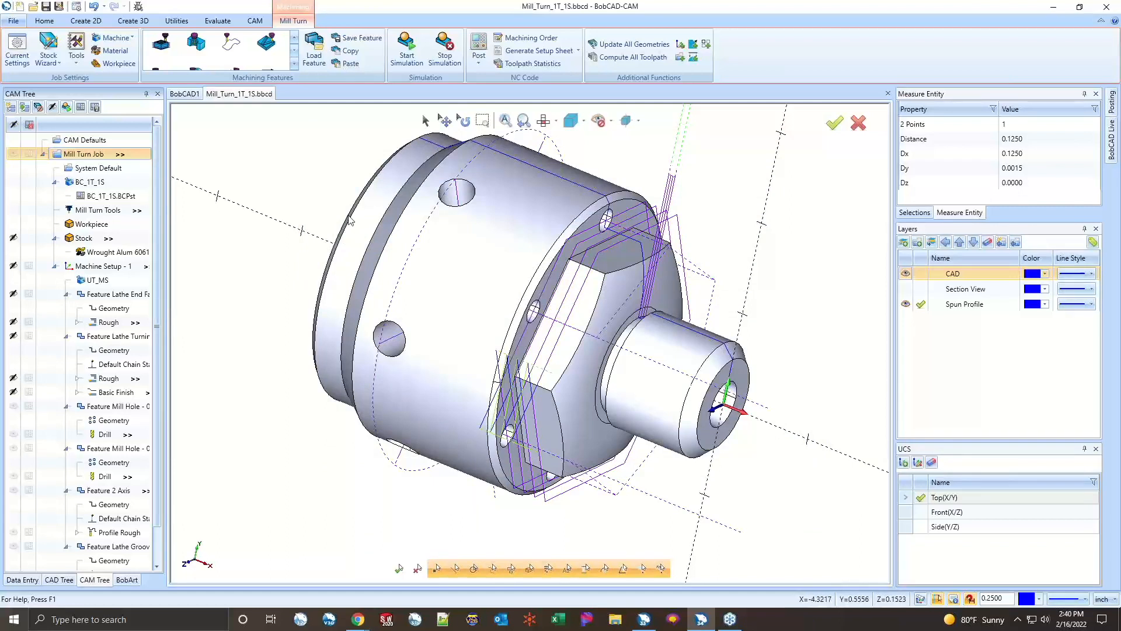
- Start a new simulation of the reordered job and run it with the chuck and stock in close view
click(407, 52)
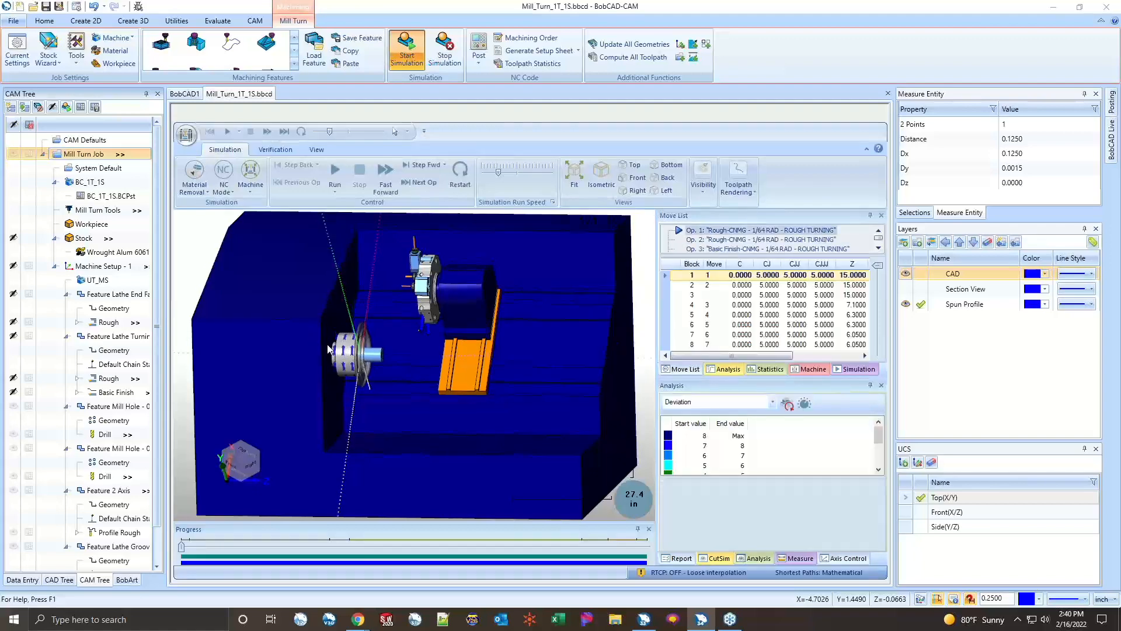
scroll(328, 349, up, 6)
scroll(420, 359, up, 1)
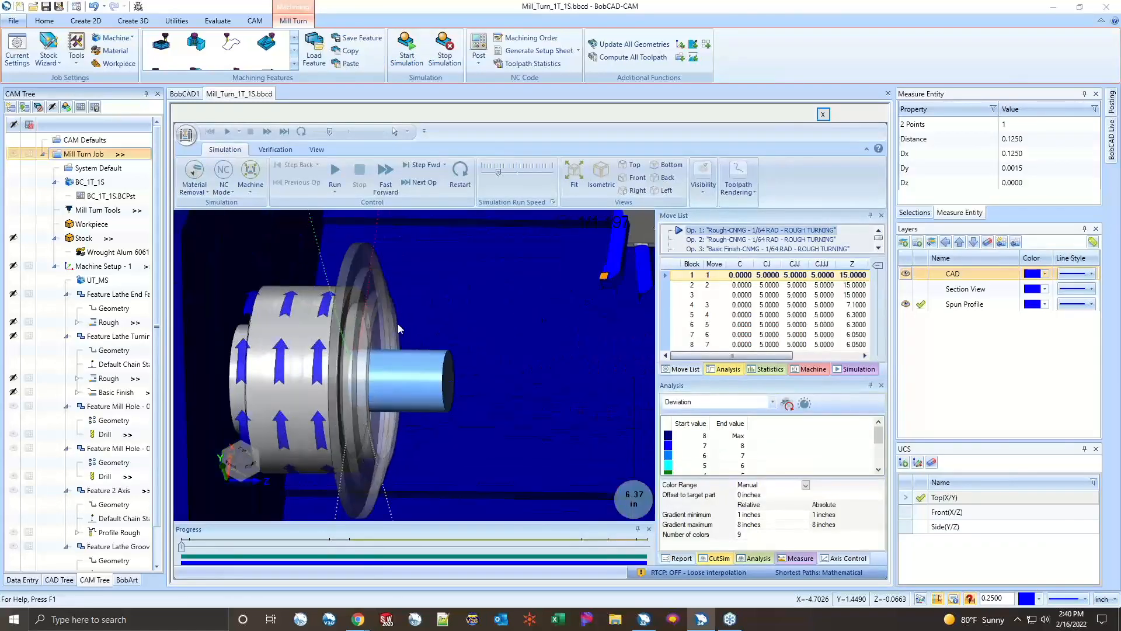
click(335, 175)
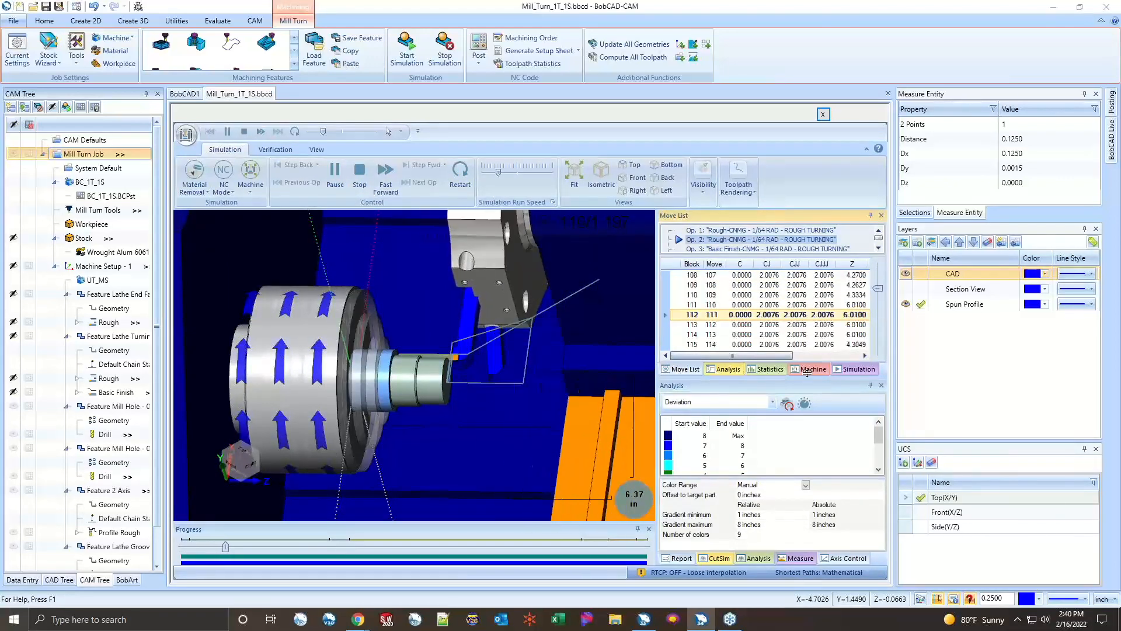
- Review the operation analysis list and the live move statistics while the reordered job is simulated
click(753, 370)
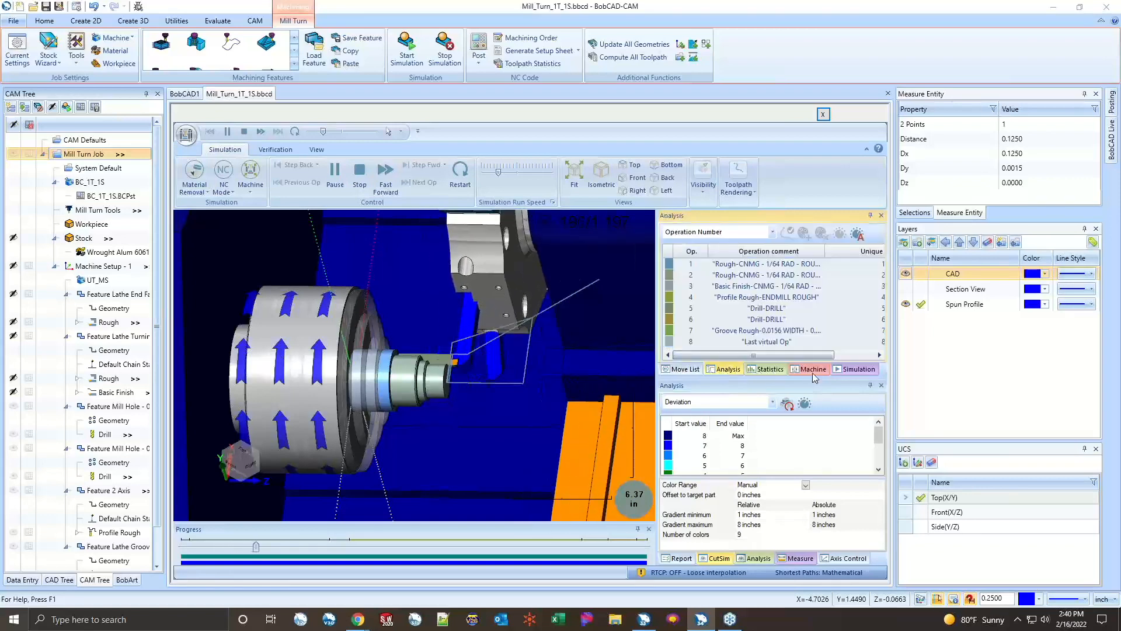
click(760, 370)
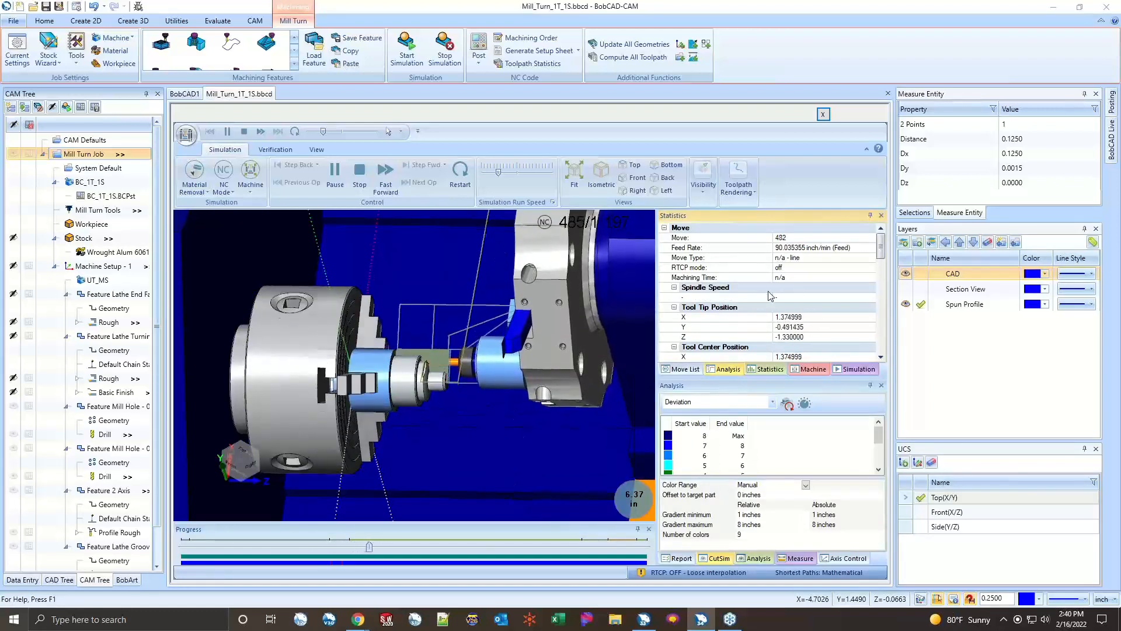
scroll(738, 280, down, 3)
scroll(738, 327, up, 3)
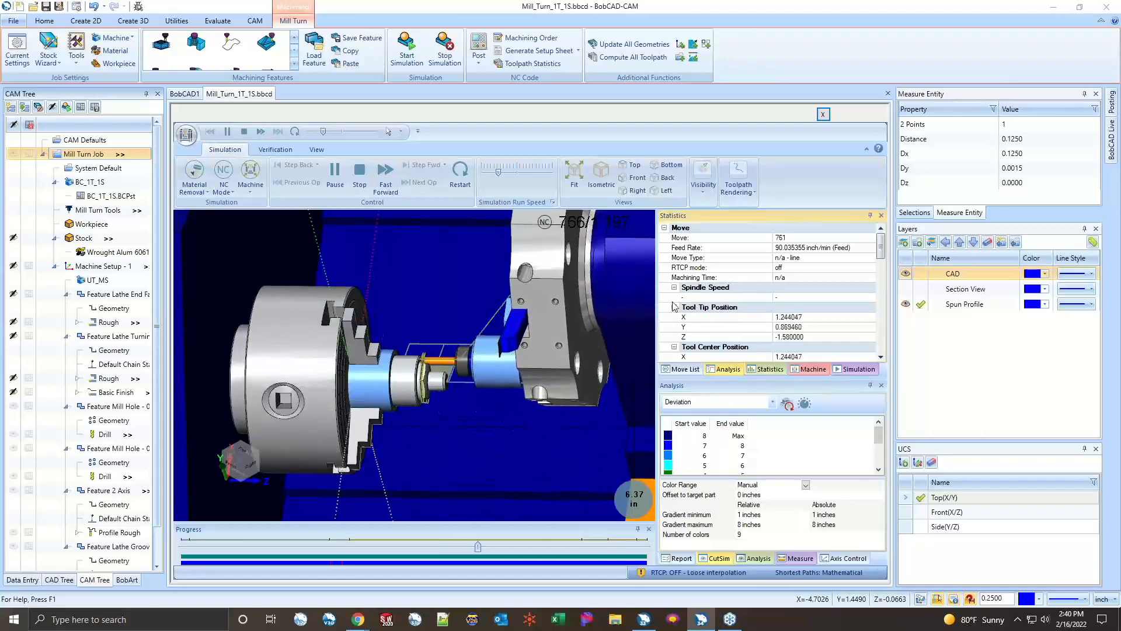
- Inspect the part up close from several angles as the simulation plays to its end and deviation colours are shown
middle_drag(510, 354, 470, 359)
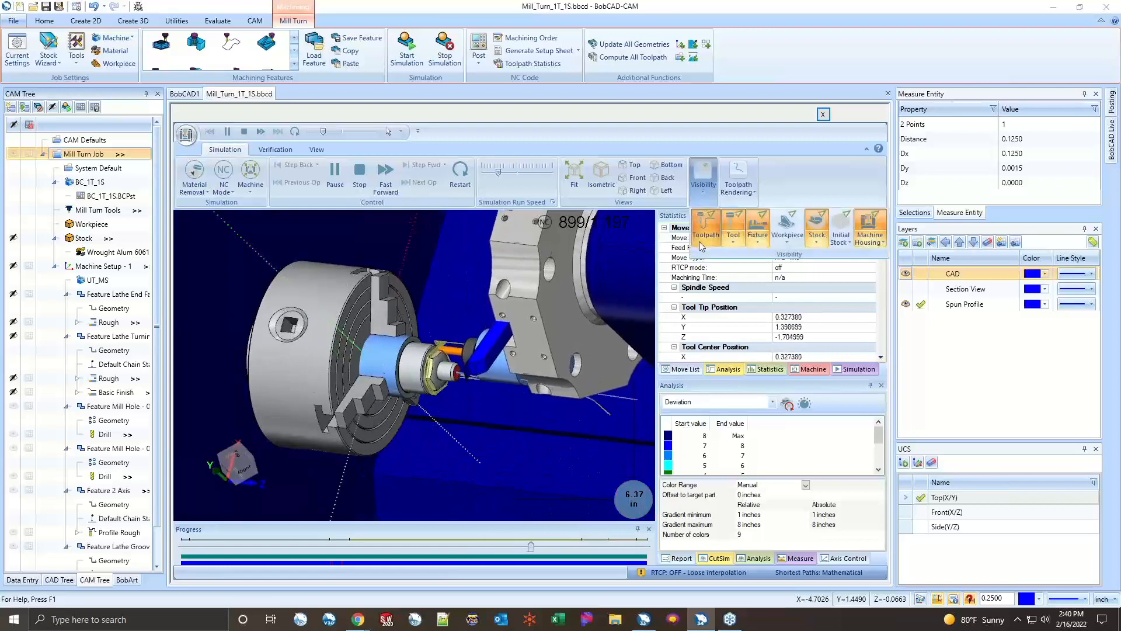
scroll(432, 363, down, 2)
scroll(432, 363, up, 8)
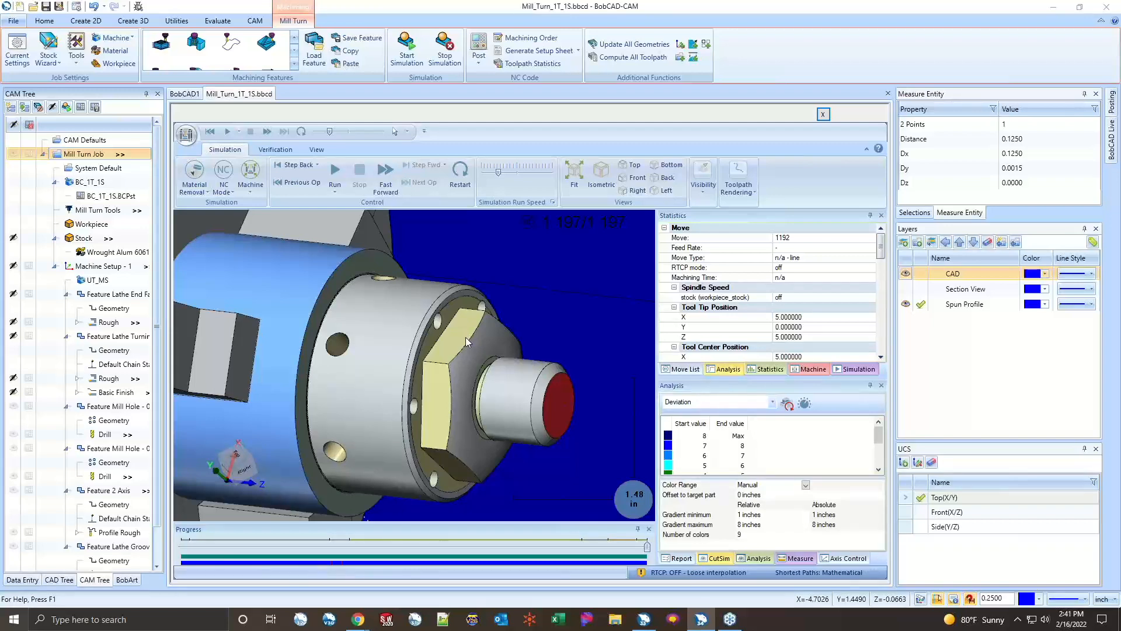
scroll(466, 337, up, 2)
scroll(467, 345, down, 4)
middle_drag(379, 357, 369, 382)
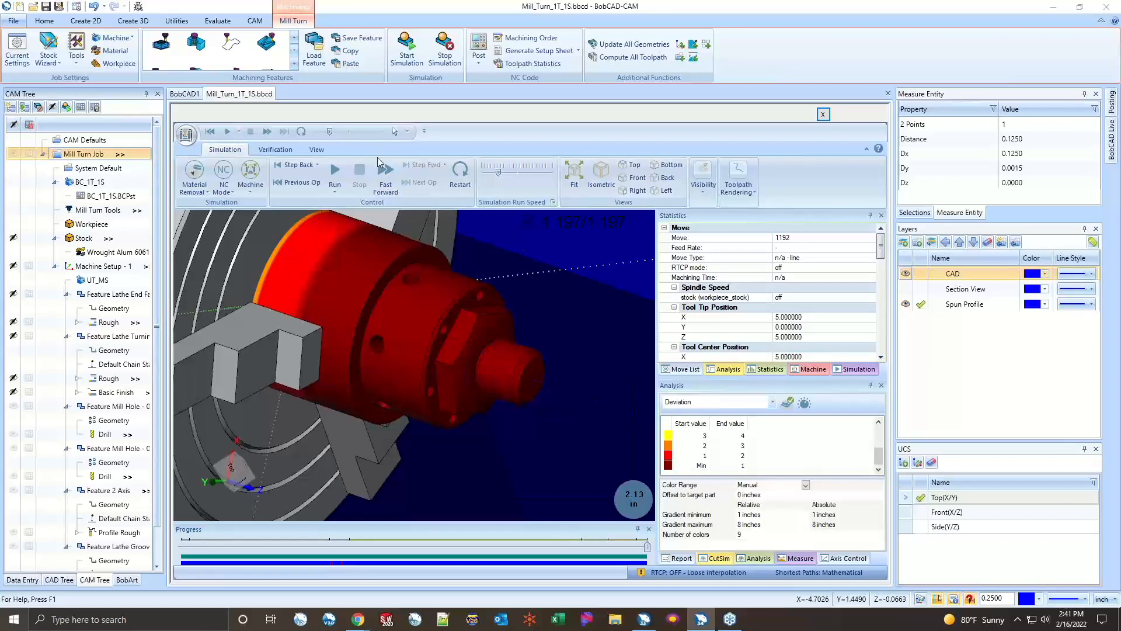
- Restart the simulation and jump to Op. 3, the Basic Finish operation, in the enlarged operation list
click(461, 176)
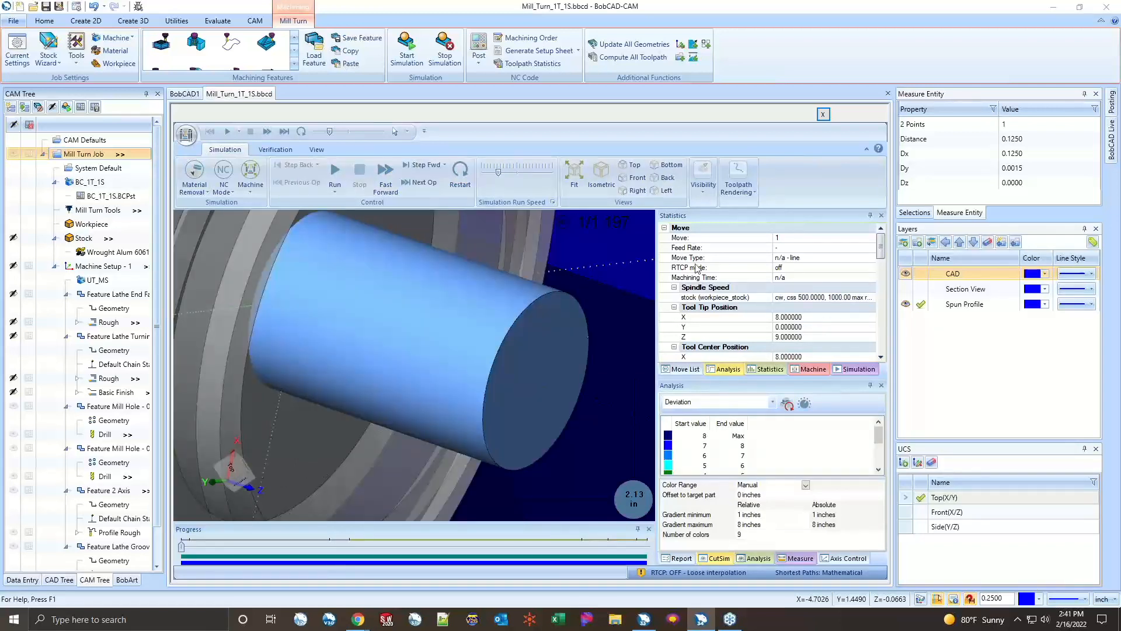
click(684, 369)
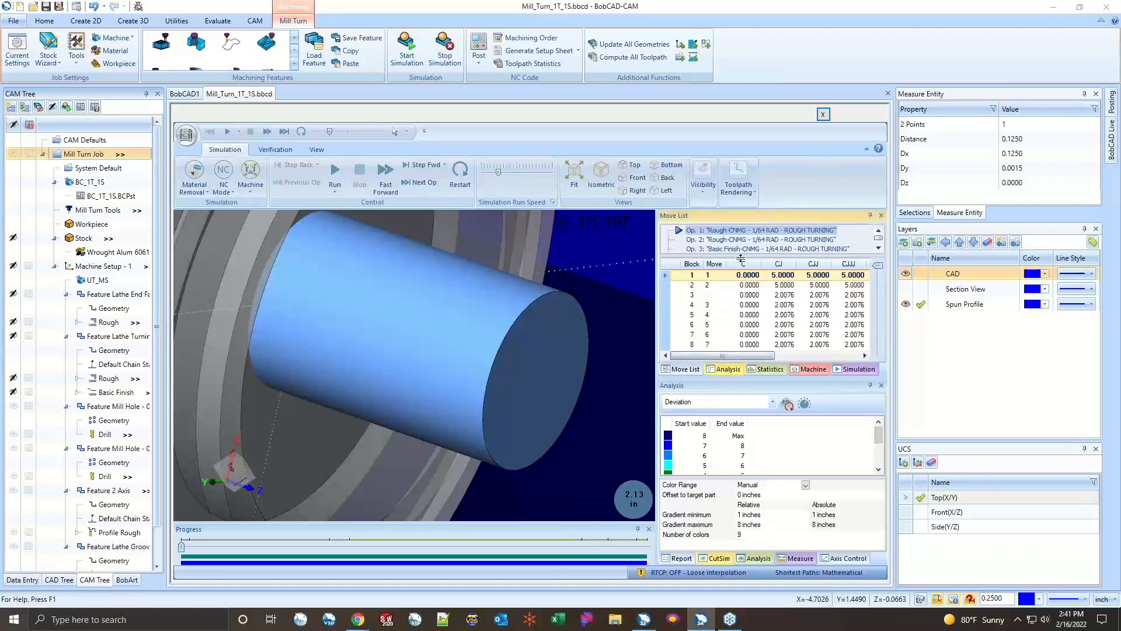
drag(737, 261, 737, 282)
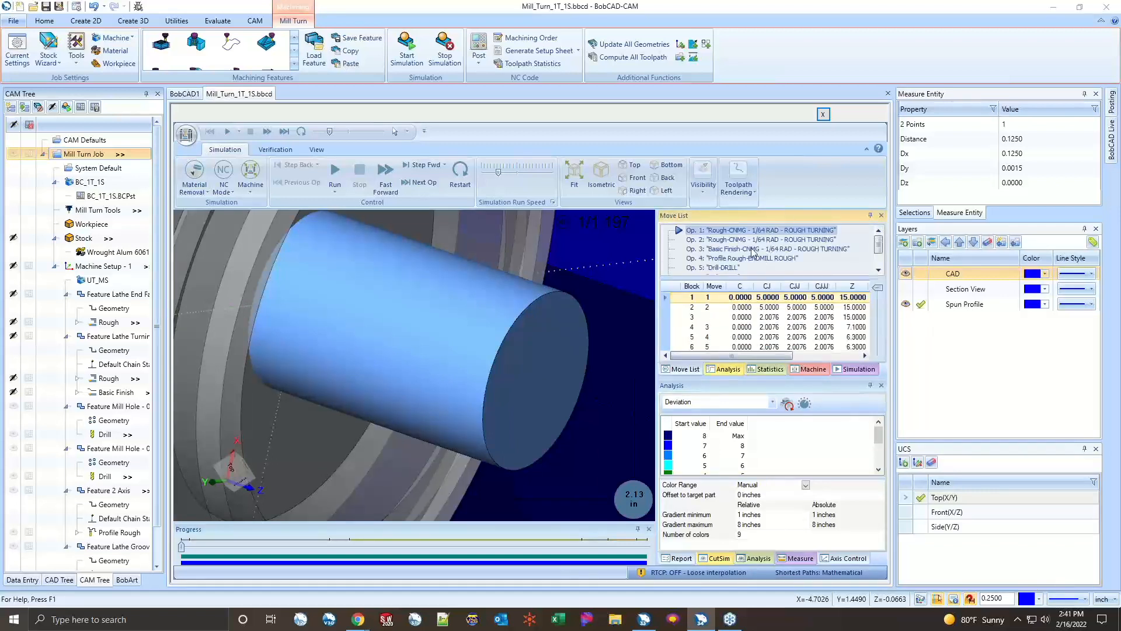
double_click(746, 250)
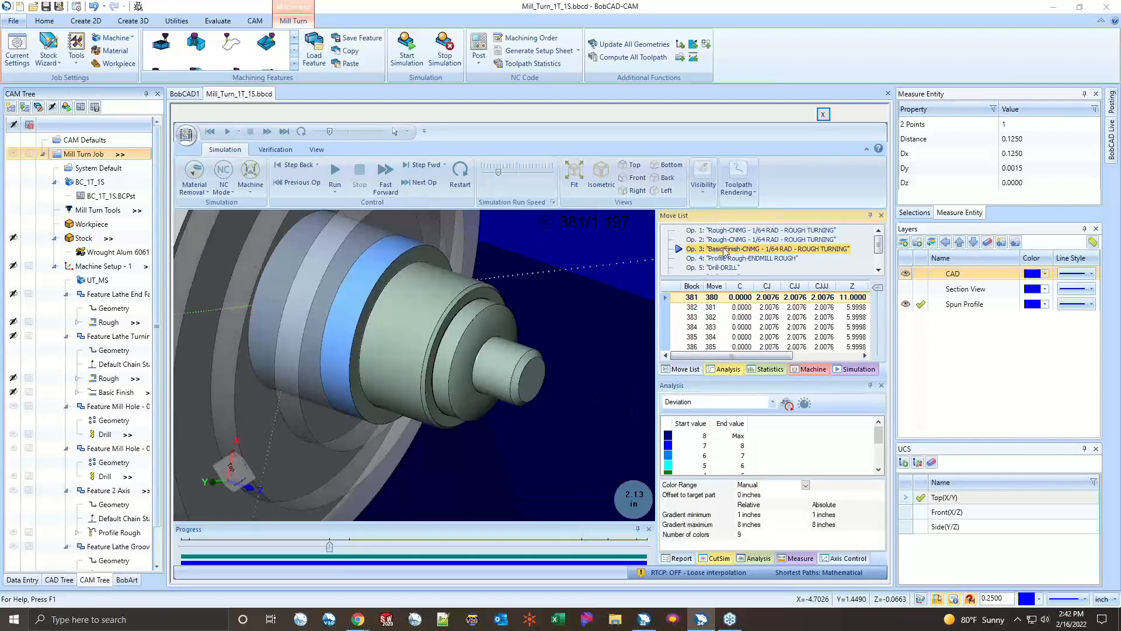
- Run the simulation from the Basic Finish operation and review the live statistics for moves, operation and sequence
click(760, 371)
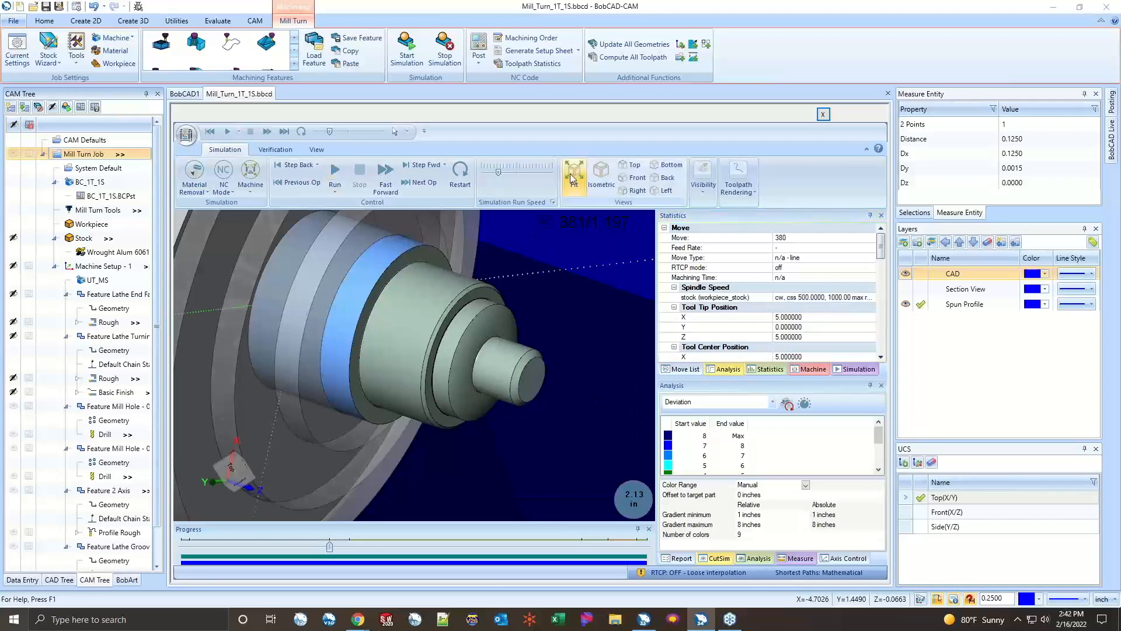
click(335, 173)
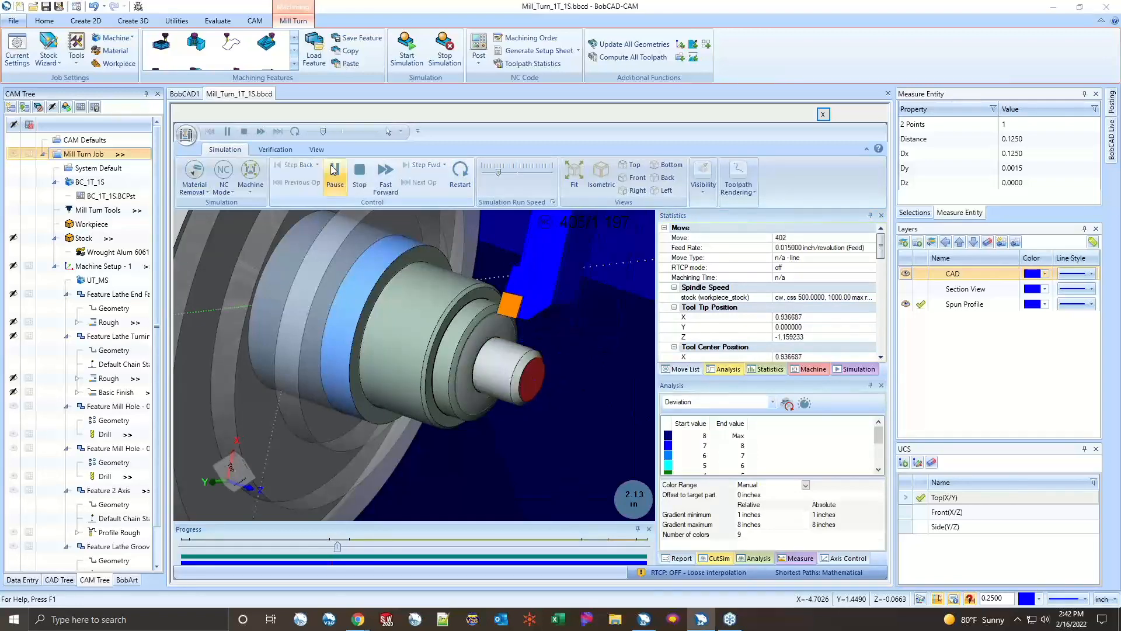
scroll(841, 291, down, 4)
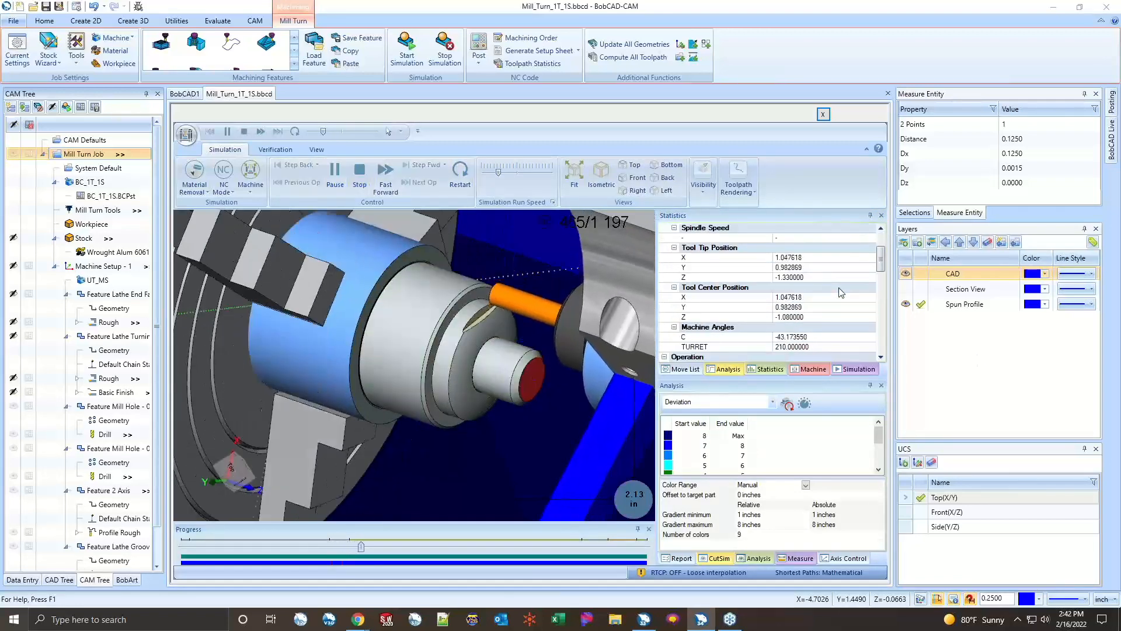
scroll(841, 292, down, 5)
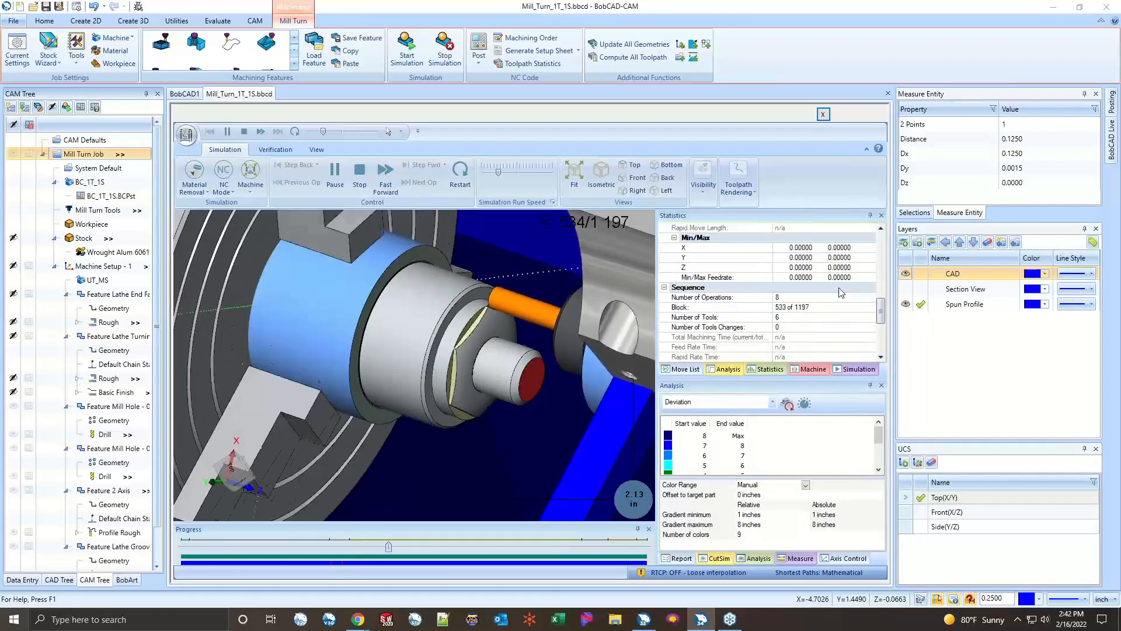
scroll(841, 292, down, 3)
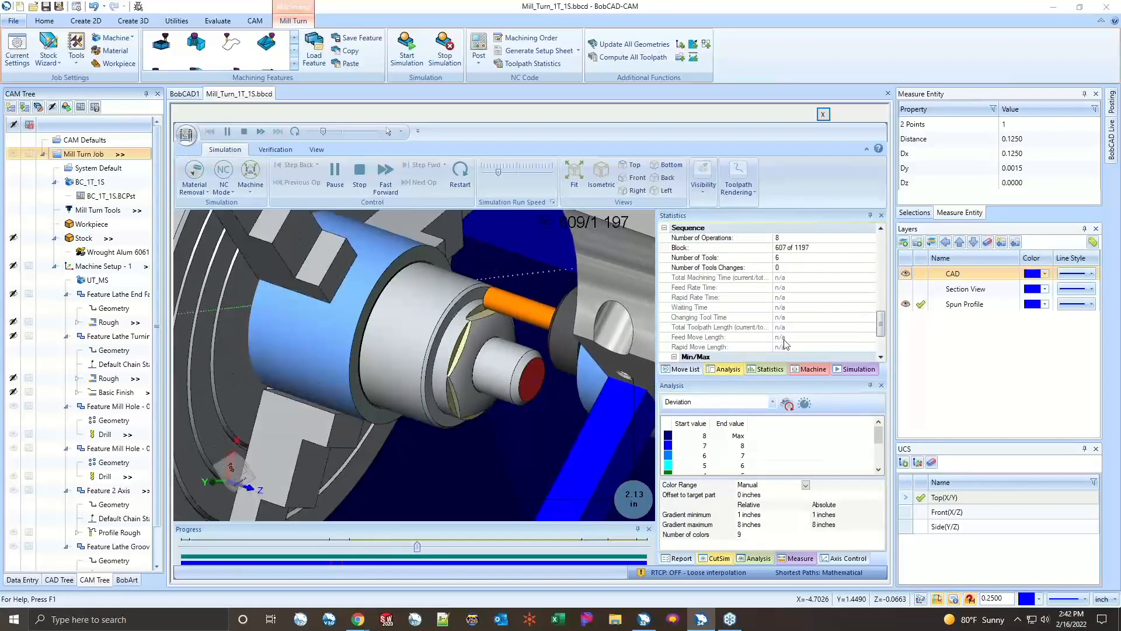
scroll(789, 335, up, 3)
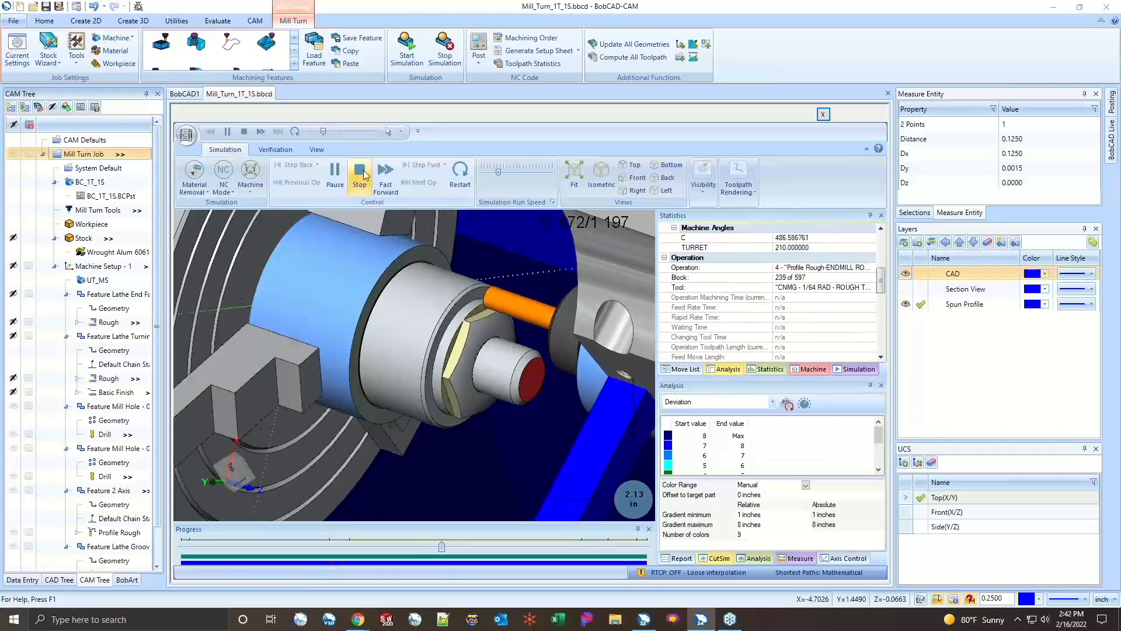
- Stop the running simulation and exit back to the part model
click(334, 172)
click(363, 174)
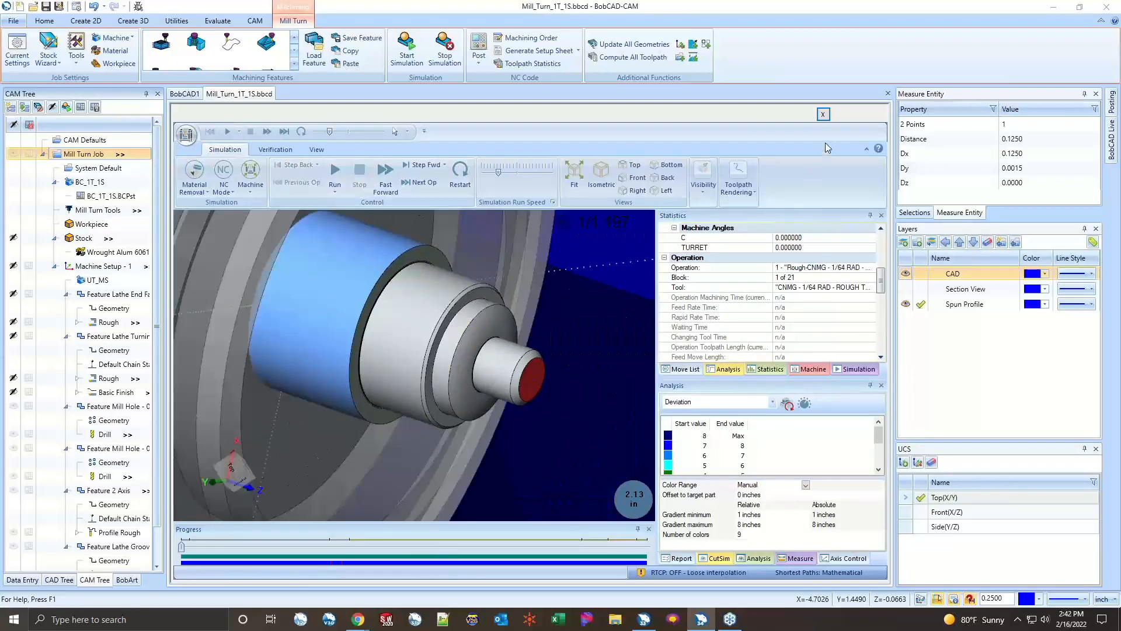
click(822, 116)
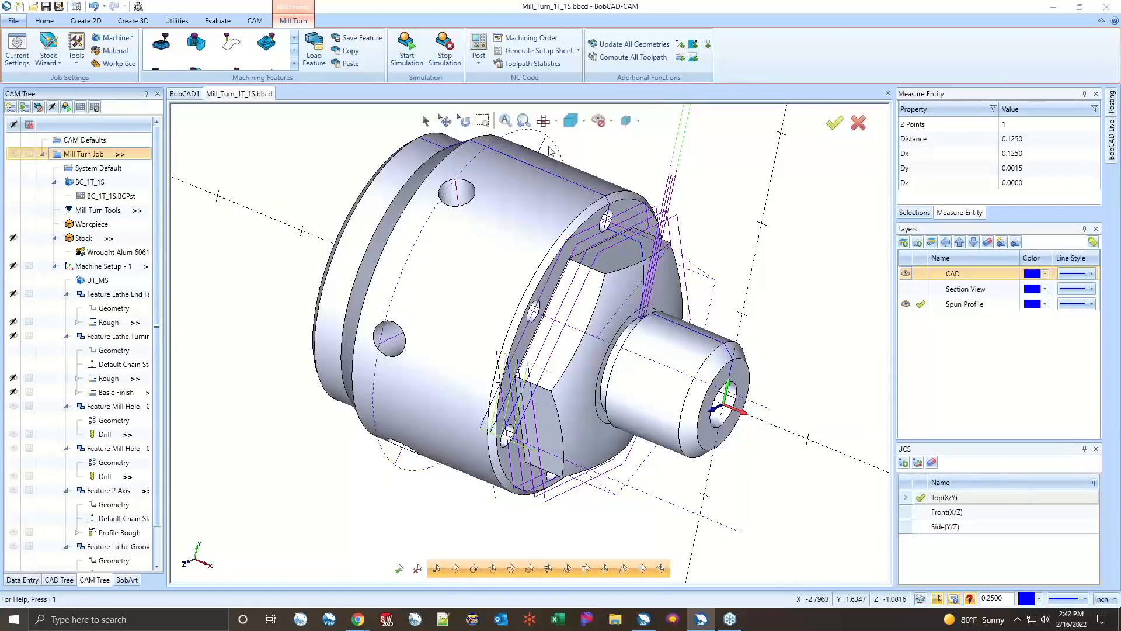
- Switch the part to the top view and blank all toolpaths under Machine Setup - 1
click(544, 122)
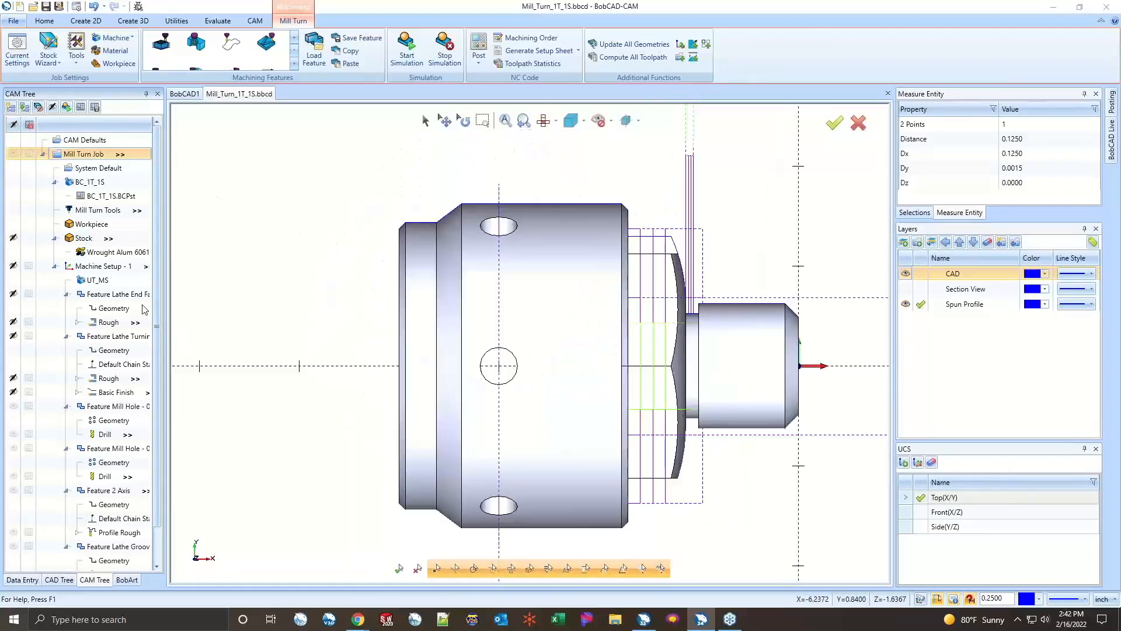
click(13, 266)
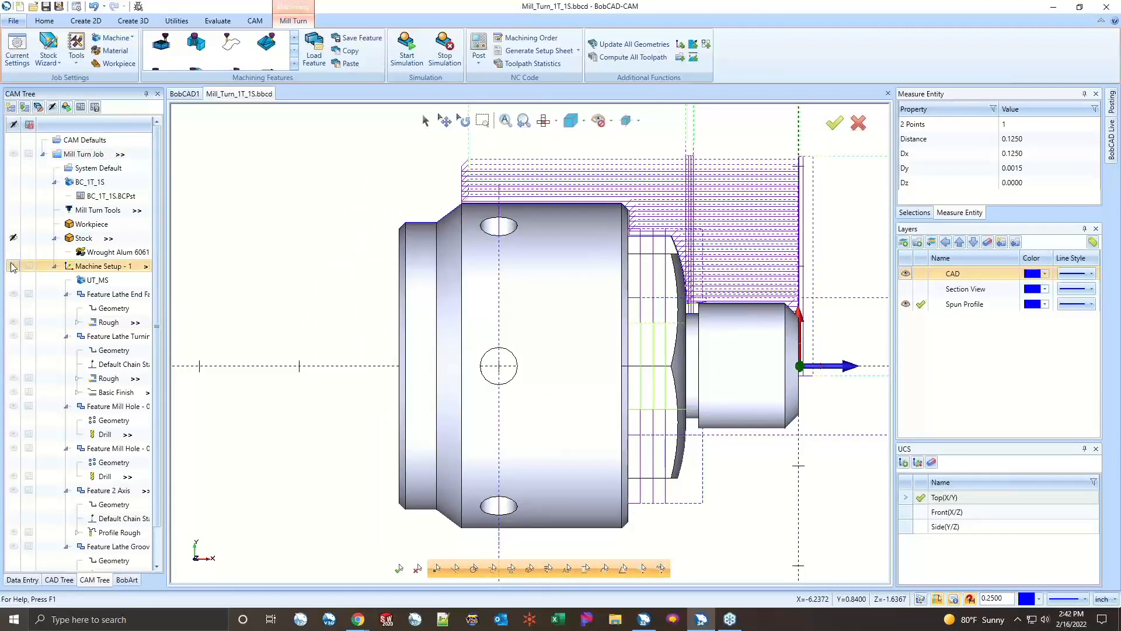
click(13, 265)
- Open the backplot of the Feature Lathe Turning Basic Finish operation and close it again
click(93, 392)
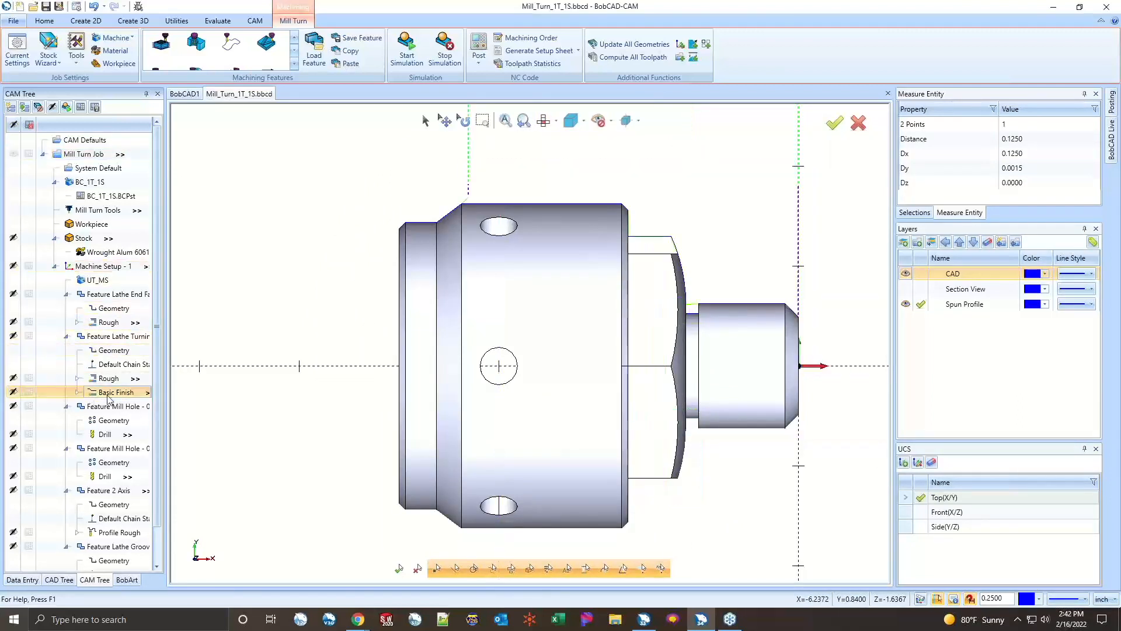
right_click(130, 398)
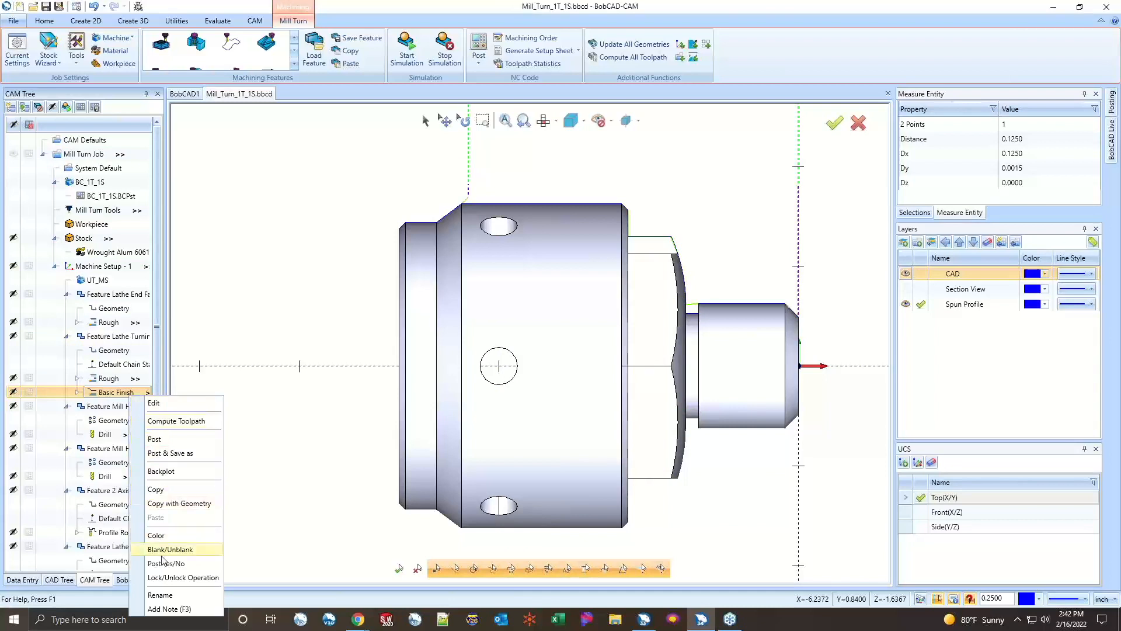
click(166, 470)
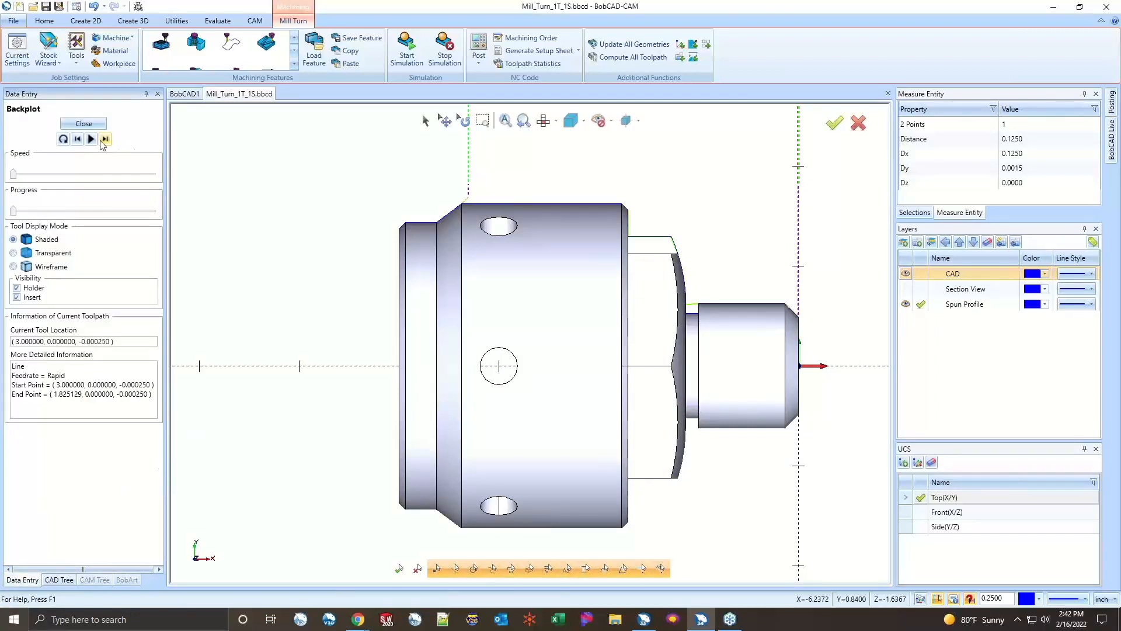
click(84, 123)
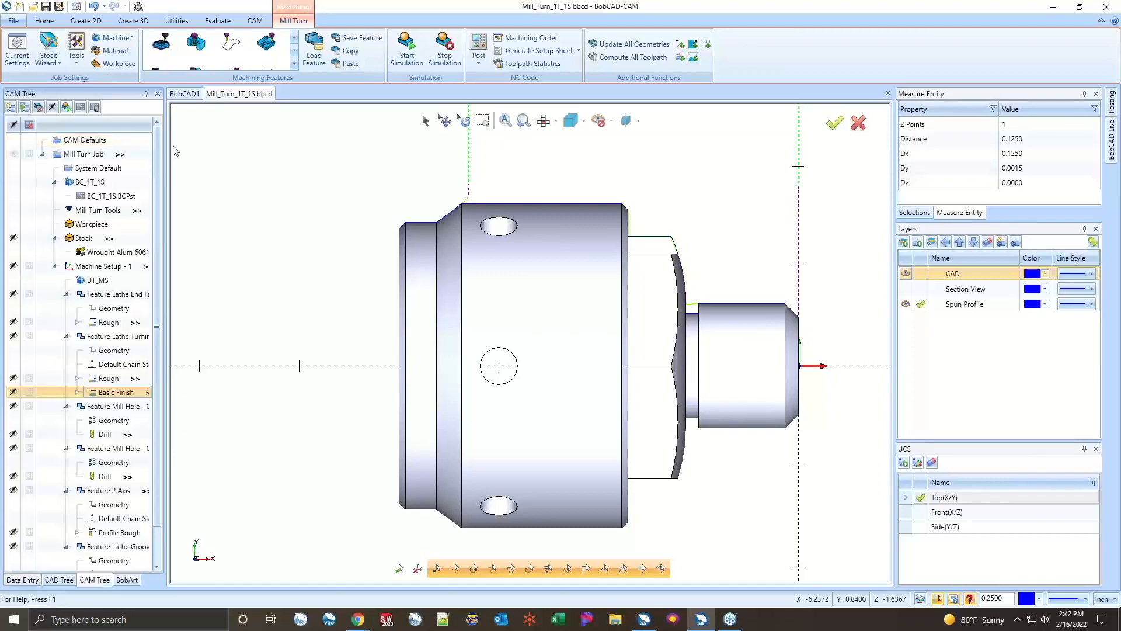
- Post the NC code of only the Basic Finish operation and check its opening lines
right_click(95, 392)
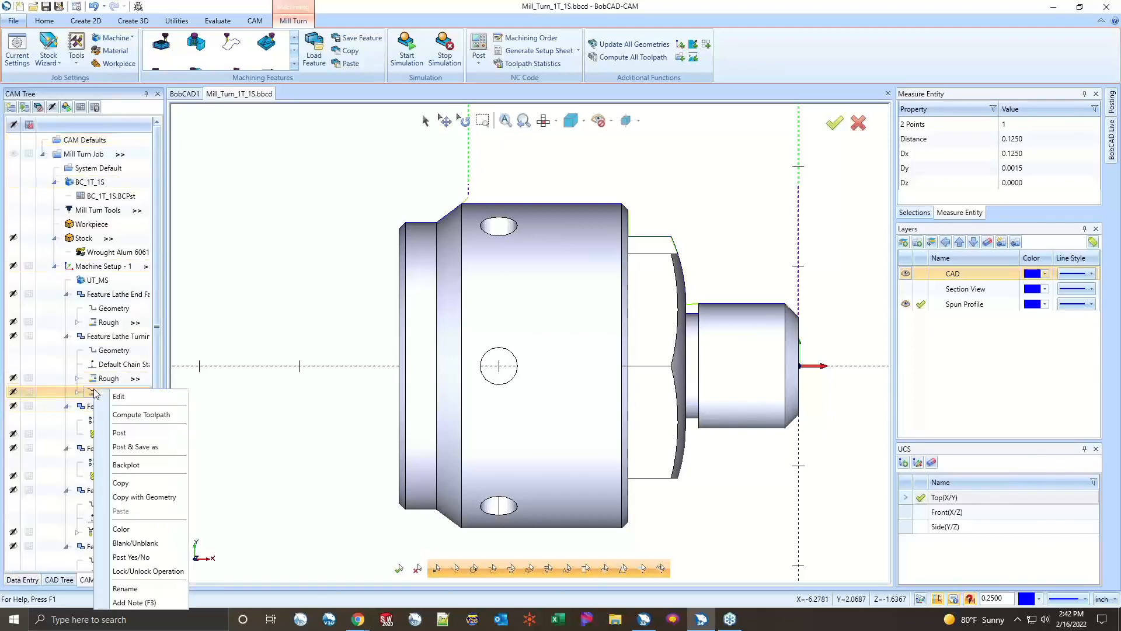
click(123, 432)
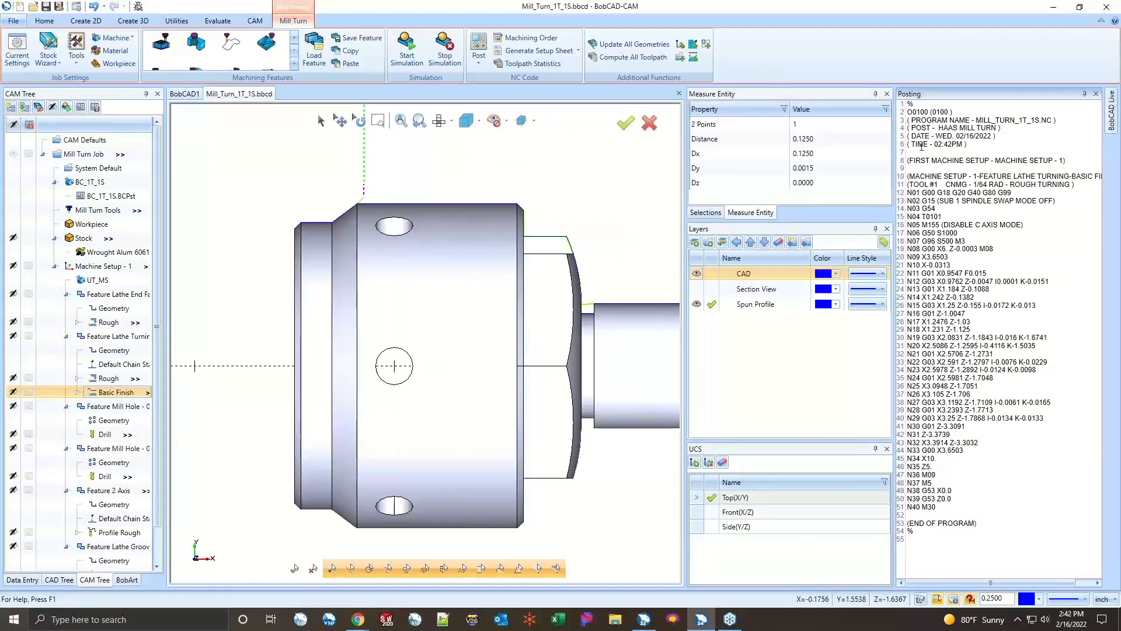
drag(921, 232, 958, 233)
click(938, 240)
- Save the mill-turn file
scroll(428, 316, down, 3)
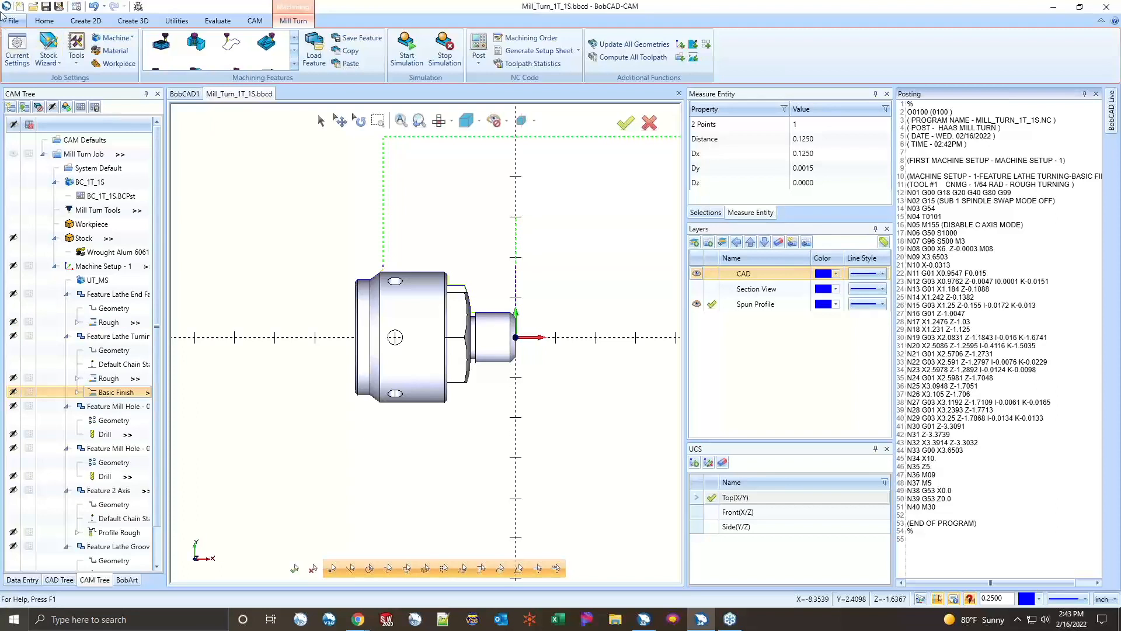
click(45, 7)
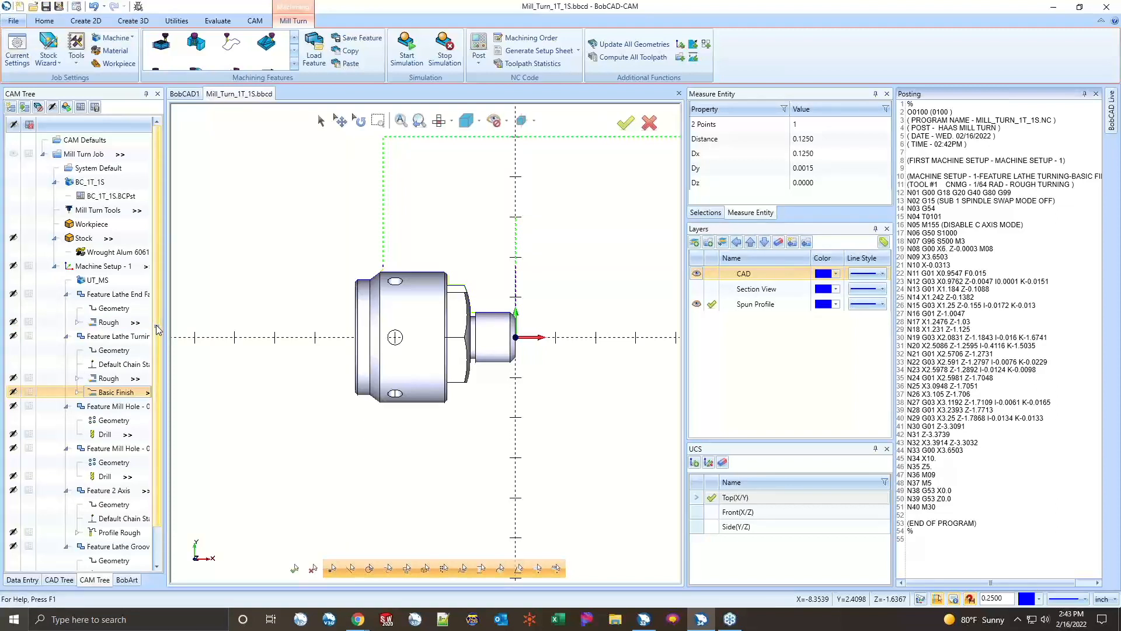
scroll(345, 315, down, 2)
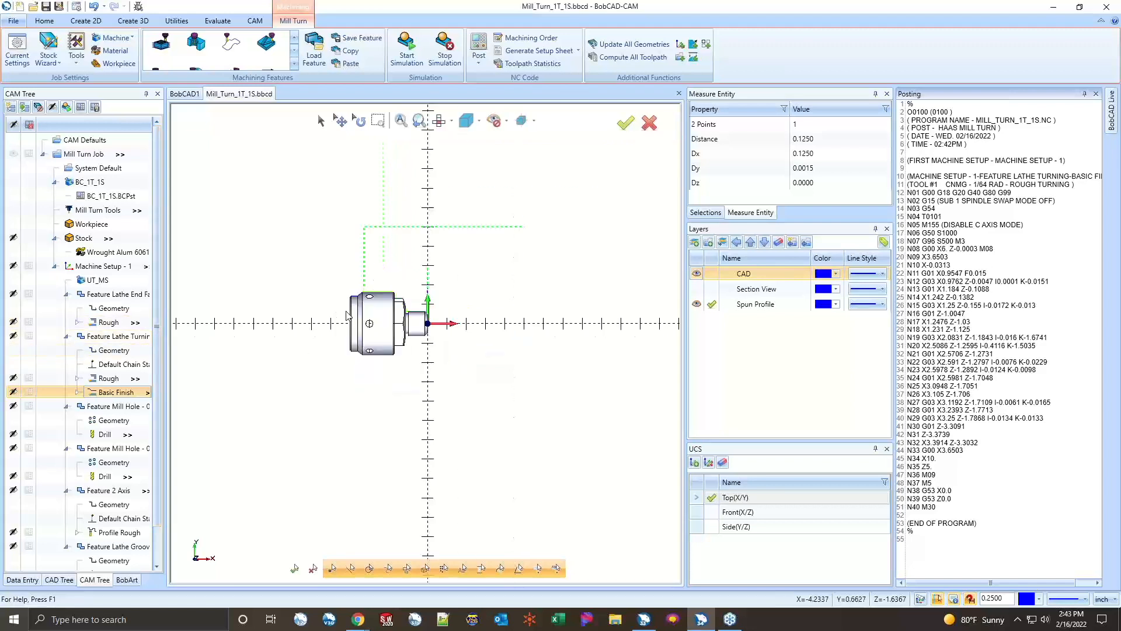
scroll(403, 324, up, 2)
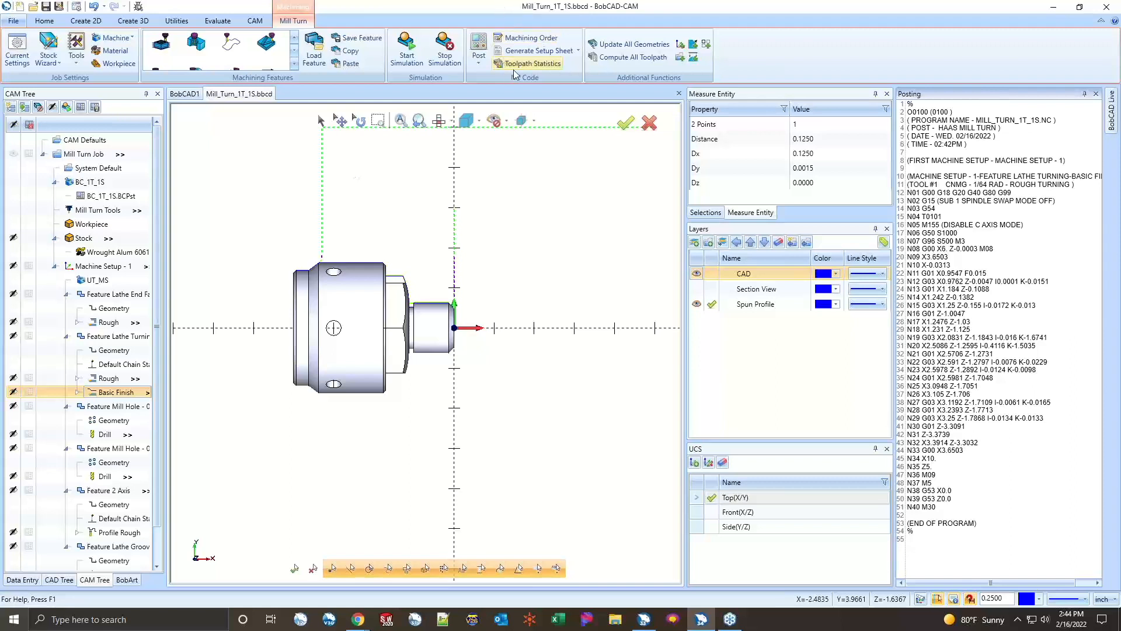
- Examine the operation stock under the lathe turning Basic Finish and Rough operations, plus the Rough toolpath and Machine Setup - 1 origin
scroll(86, 442, down, 1)
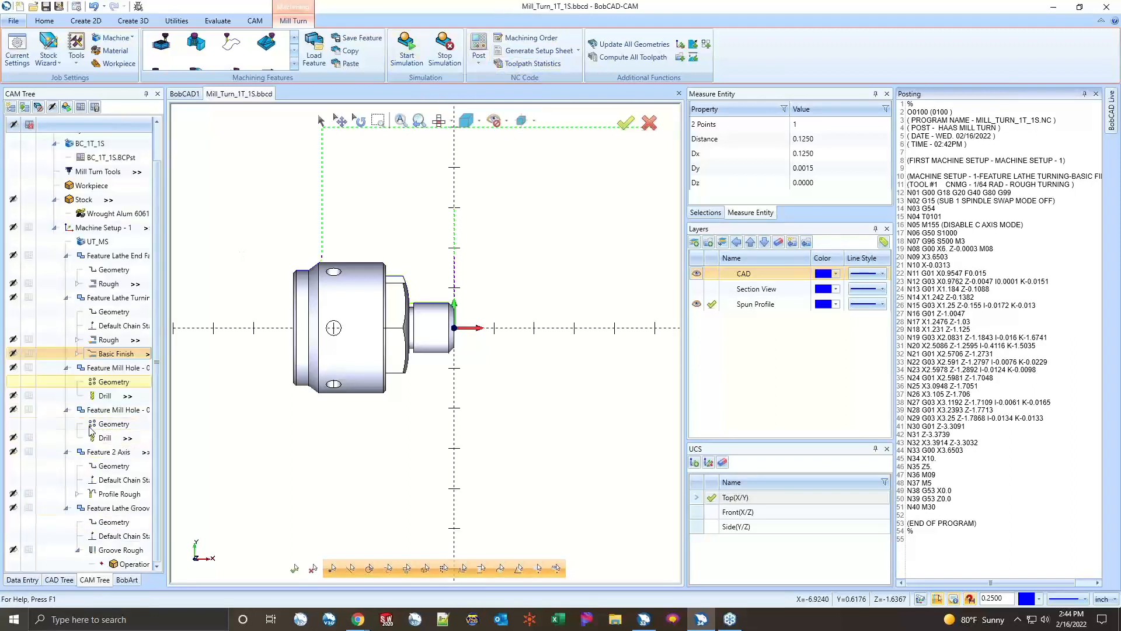
click(77, 354)
click(120, 369)
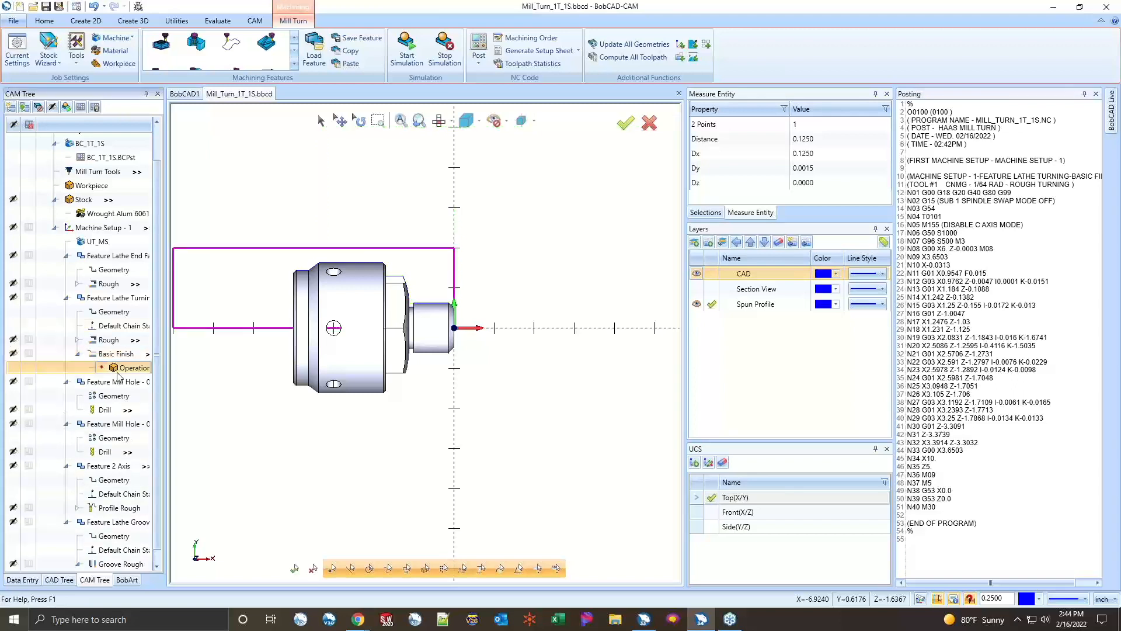
click(78, 340)
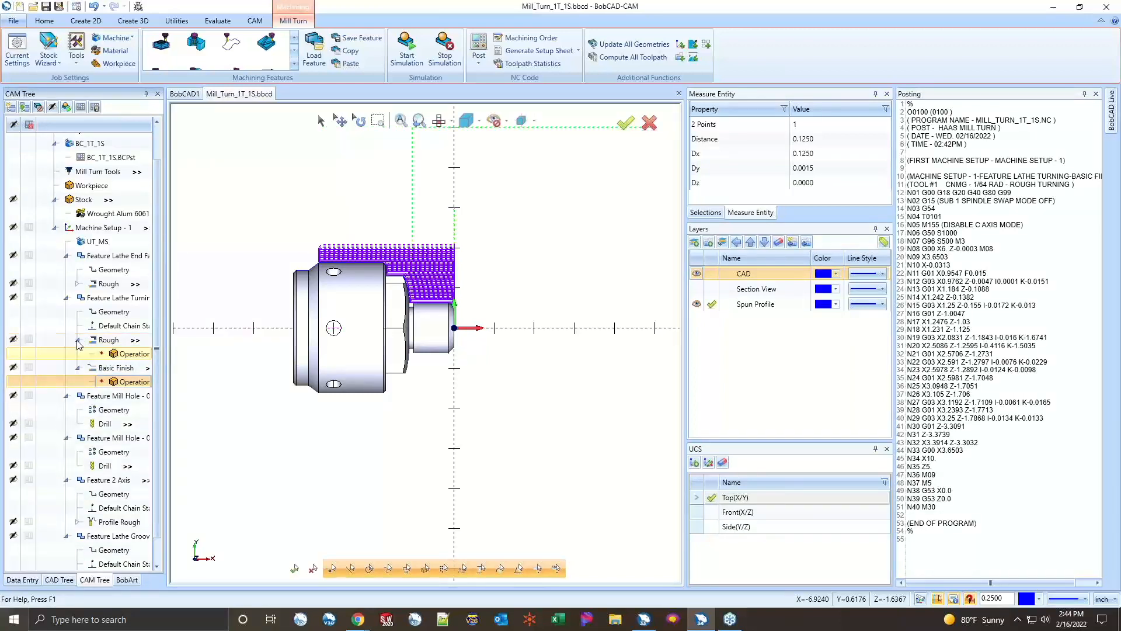
click(106, 357)
click(108, 341)
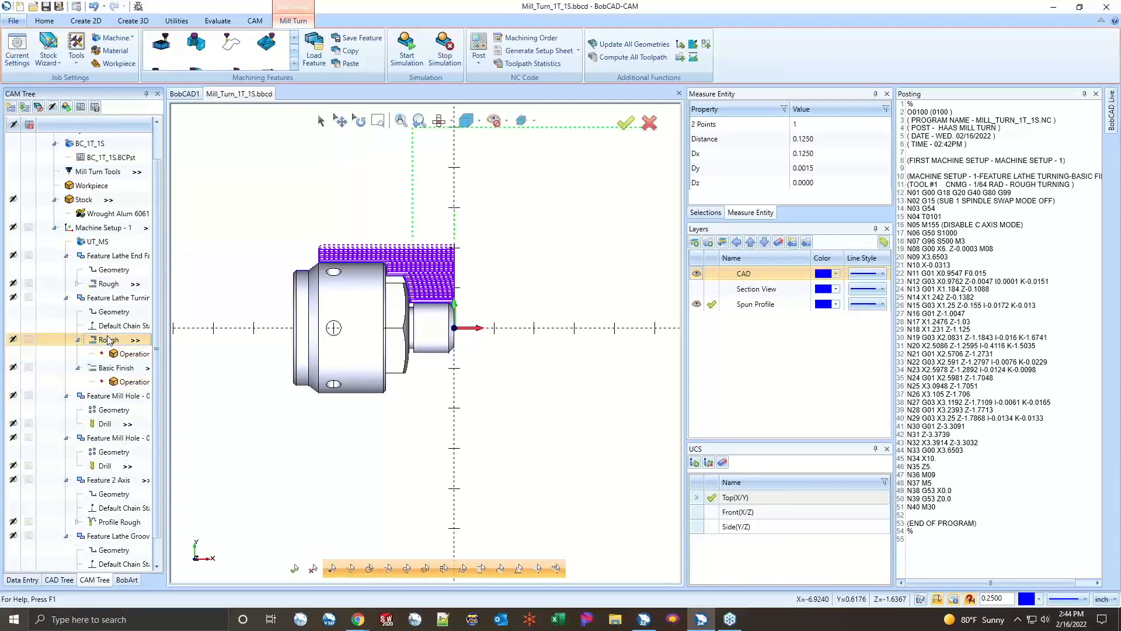
click(93, 228)
scroll(68, 245, up, 1)
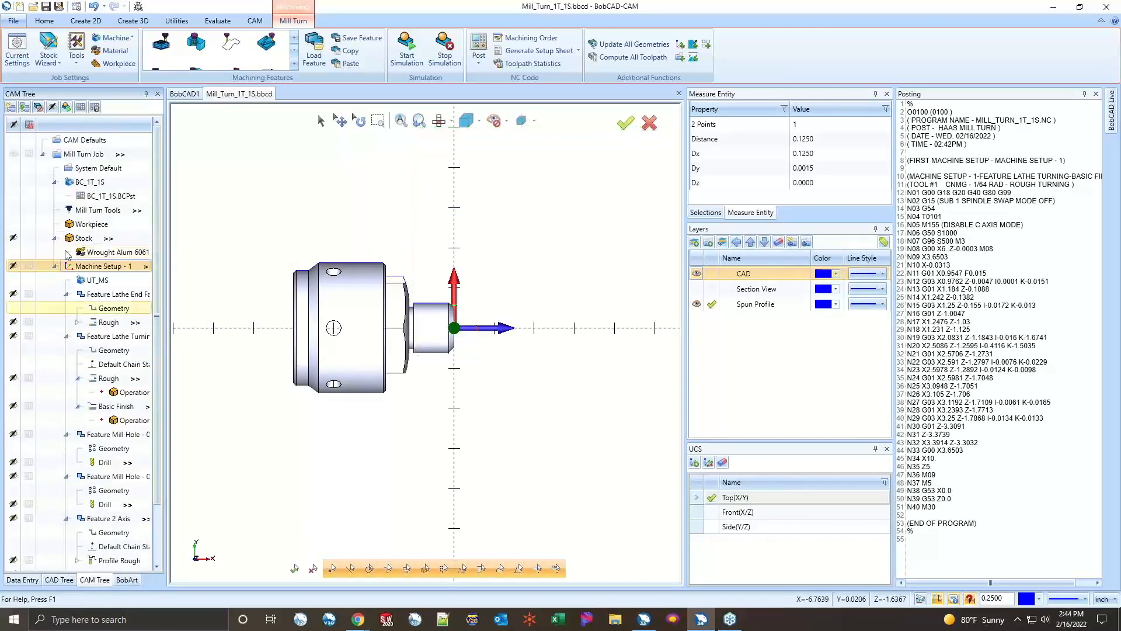
- Start a new machine simulation of the job and bring the chuck and stock into close view
click(68, 108)
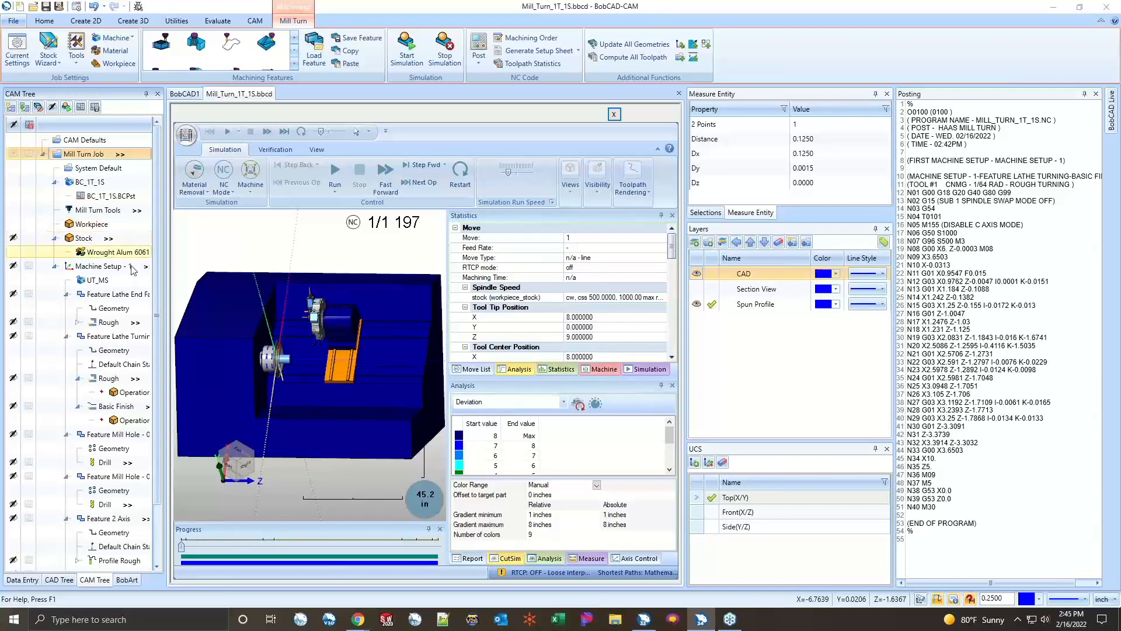
scroll(351, 377, up, 4)
scroll(272, 362, down, 5)
scroll(271, 358, up, 5)
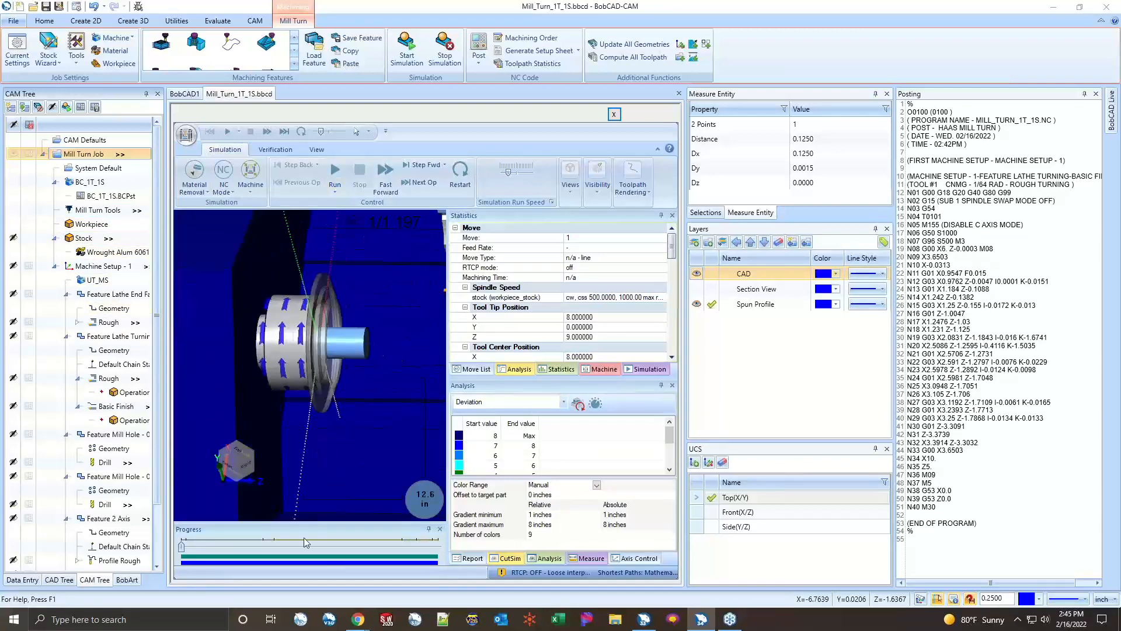
click(180, 553)
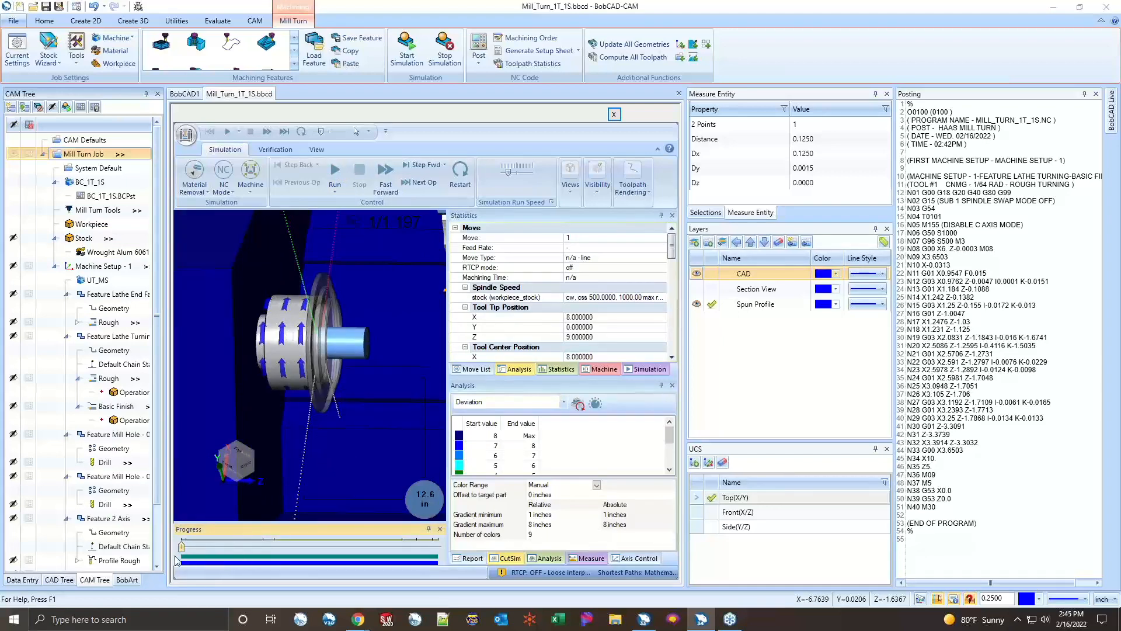
- Run the machine simulation of the whole job at a faster speed and examine the machined part at its end
drag(182, 546, 492, 557)
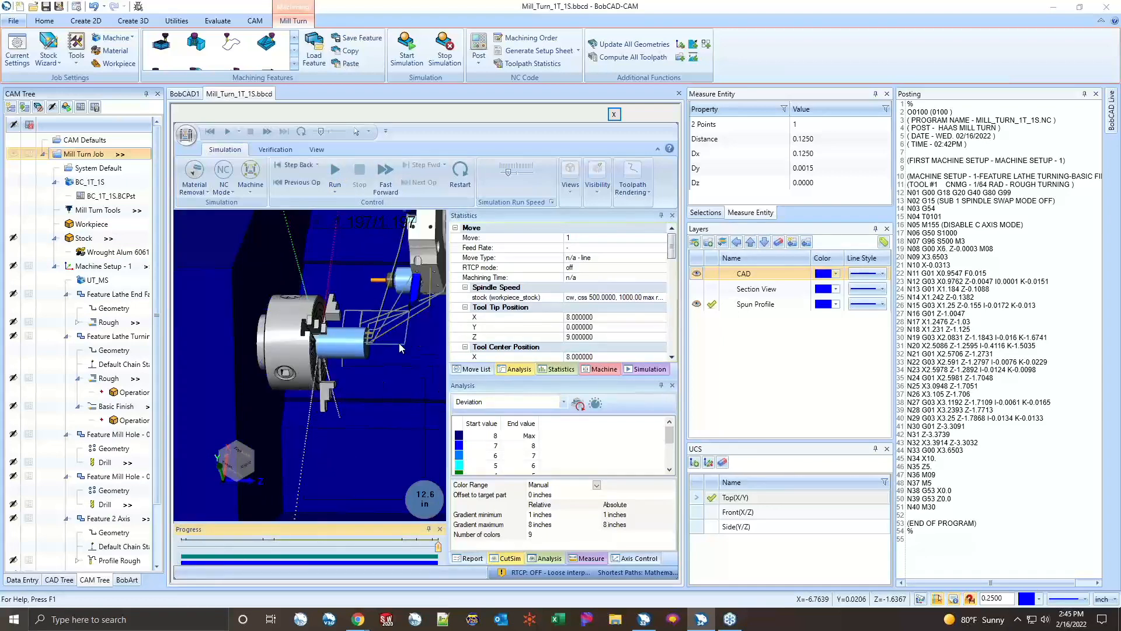
click(344, 173)
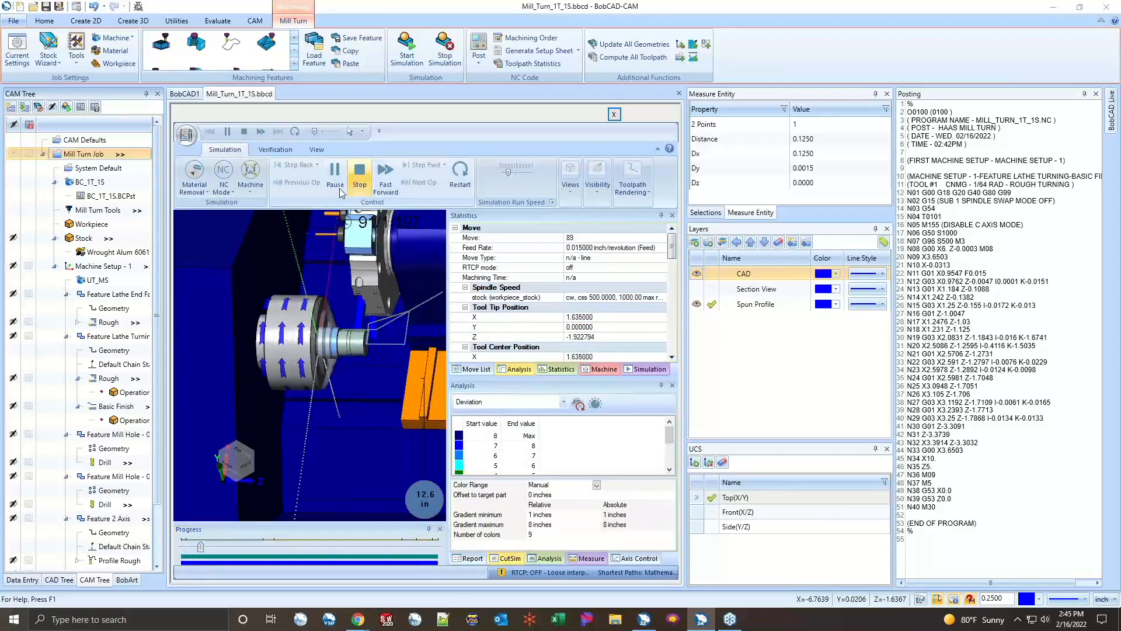
drag(312, 132, 339, 132)
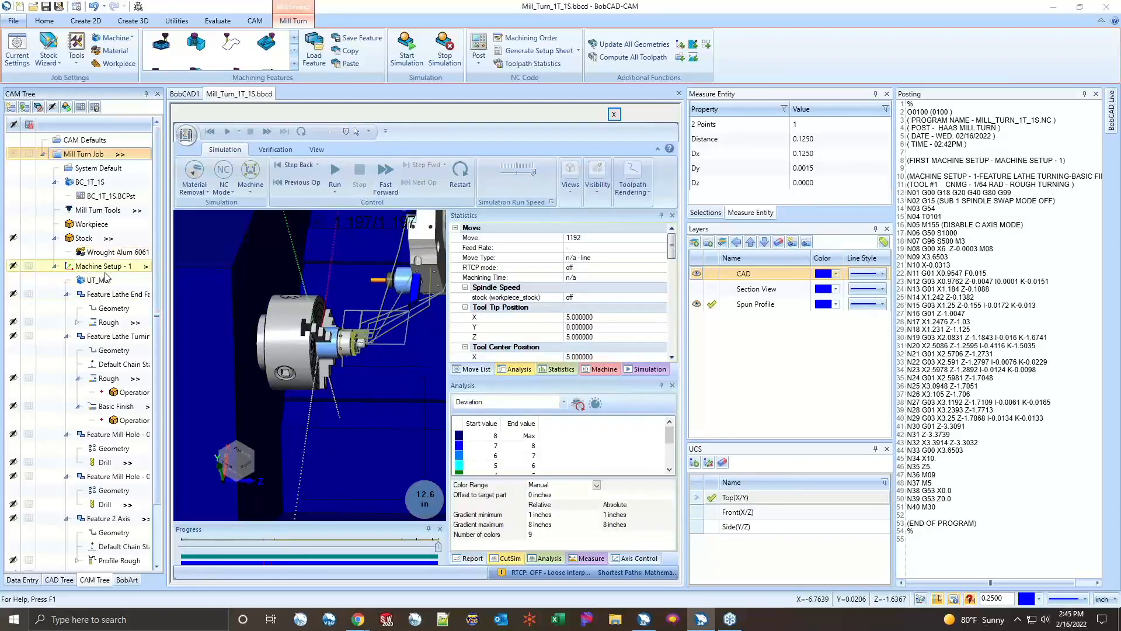
scroll(350, 336, down, 3)
scroll(362, 341, up, 5)
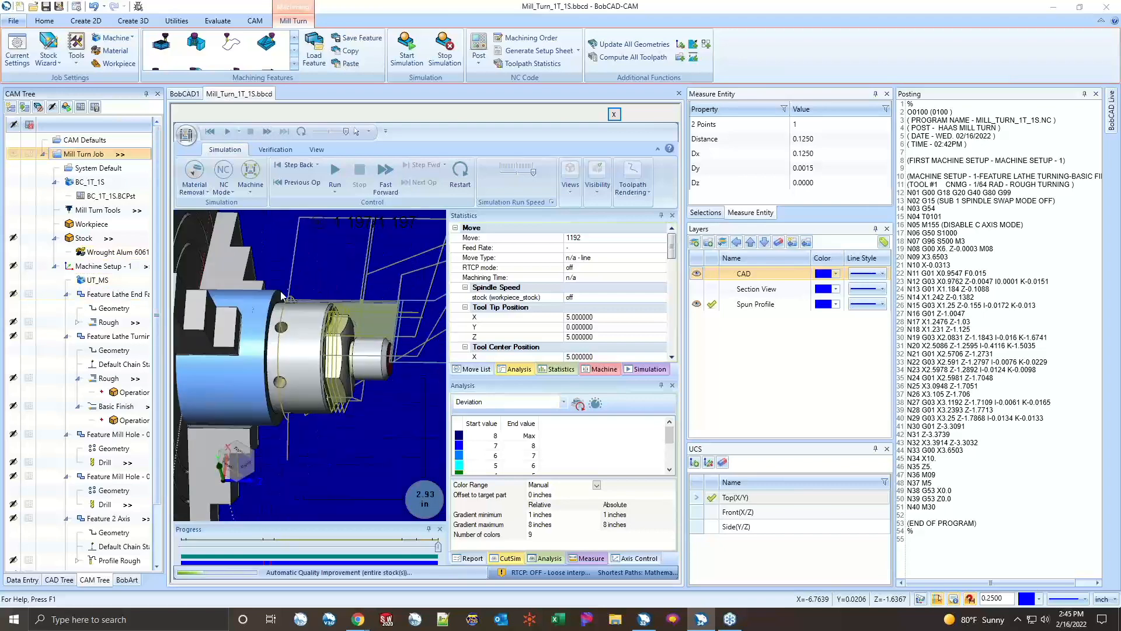
scroll(315, 362, down, 1)
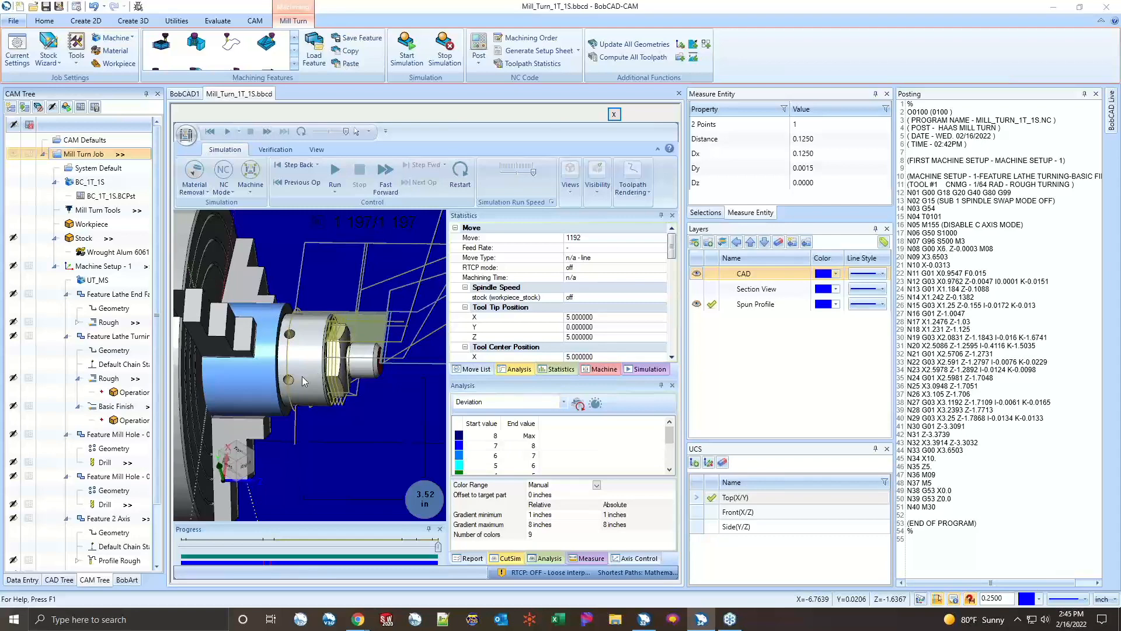
- View the simulation's Save Stock Material option for an STL file, leave it without saving, and close the simulation
click(183, 142)
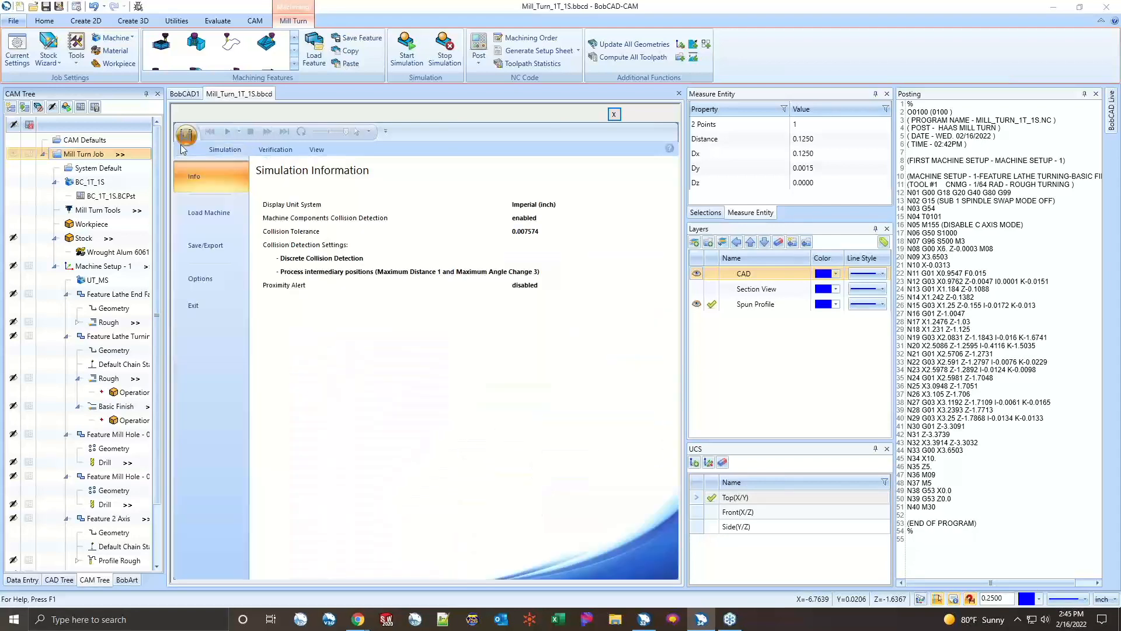
click(212, 244)
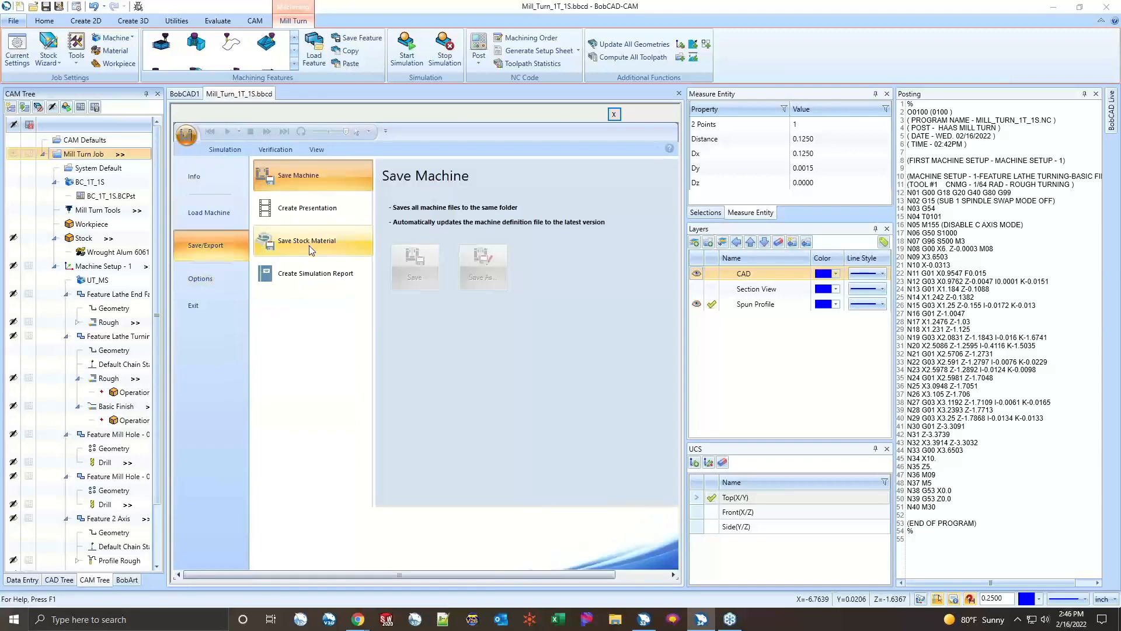
click(309, 245)
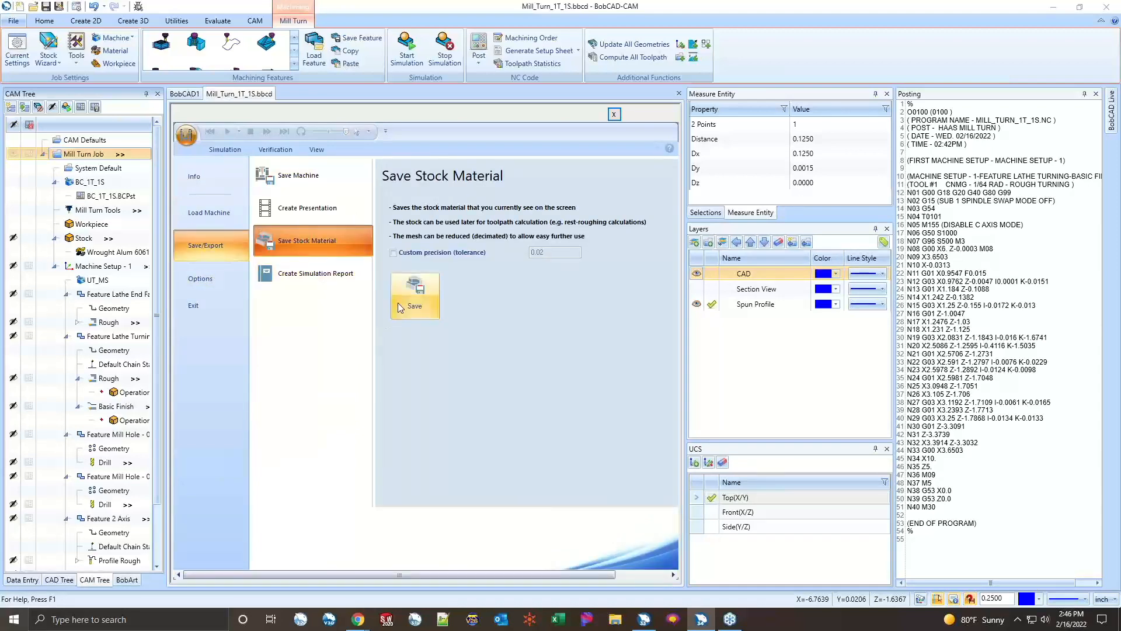
click(414, 300)
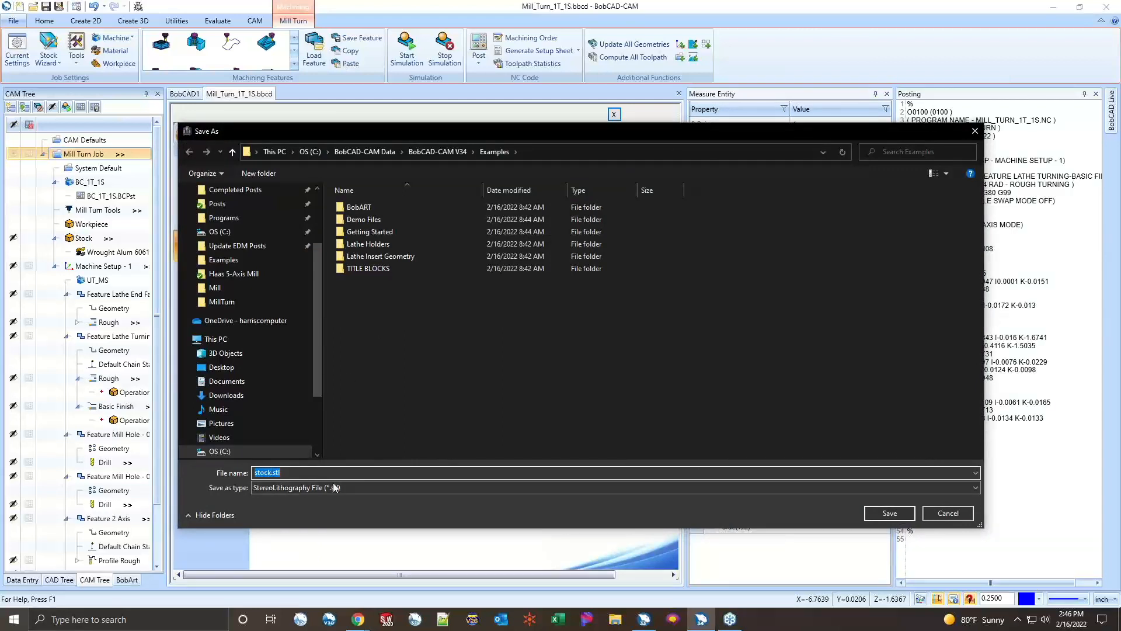
click(949, 513)
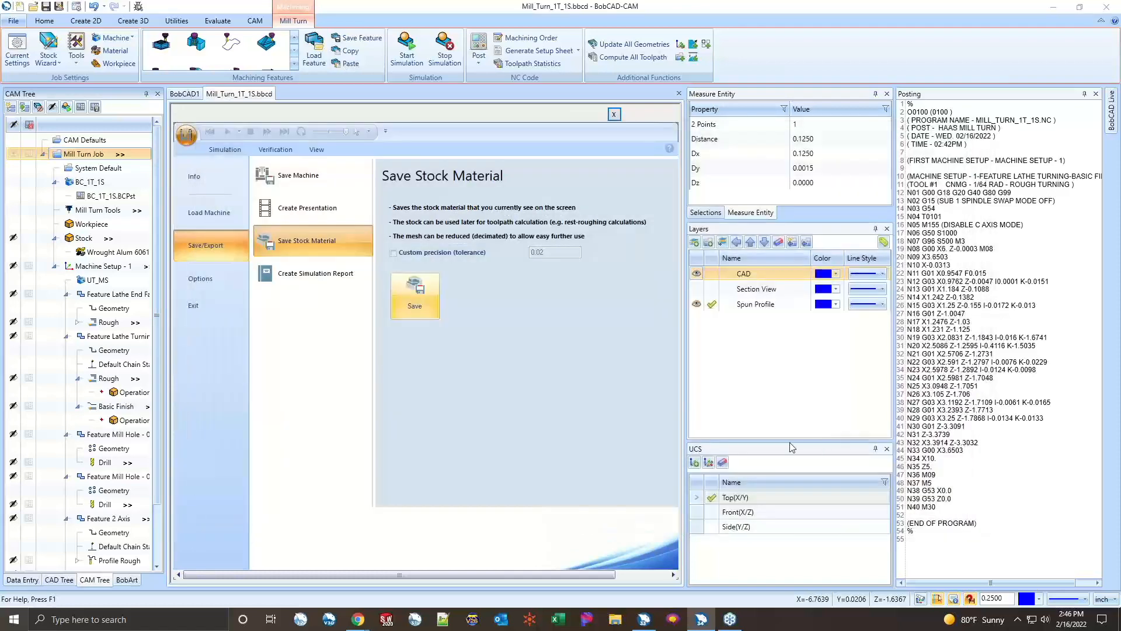
click(613, 113)
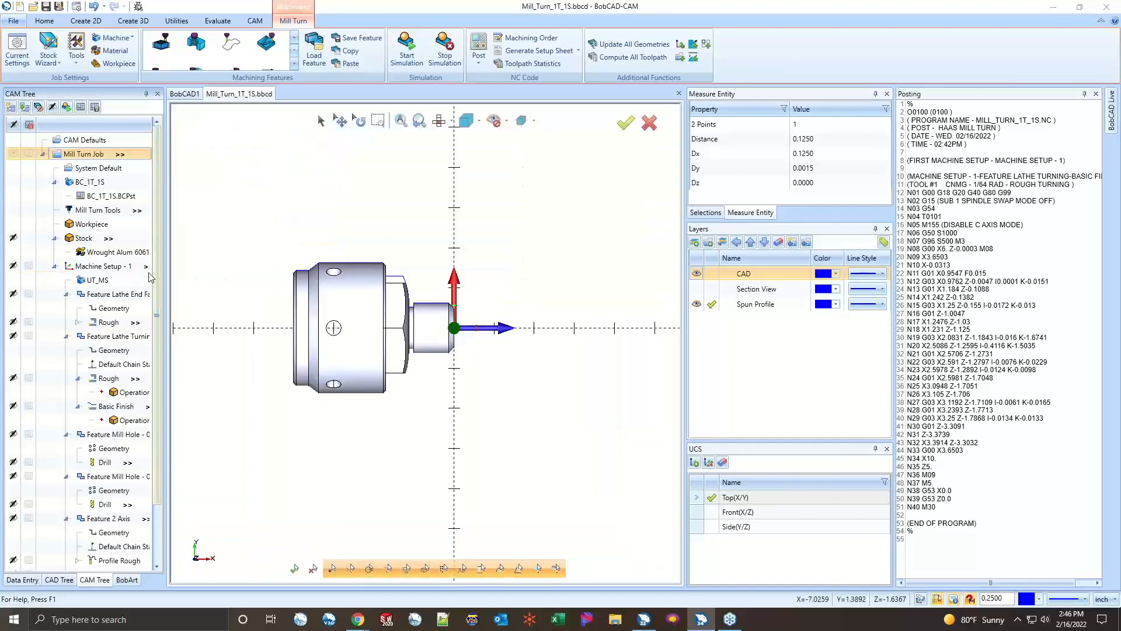
- Examine the STL file stock type and its file selection in the Stock Wizard, and leave without changing the stock
right_click(85, 239)
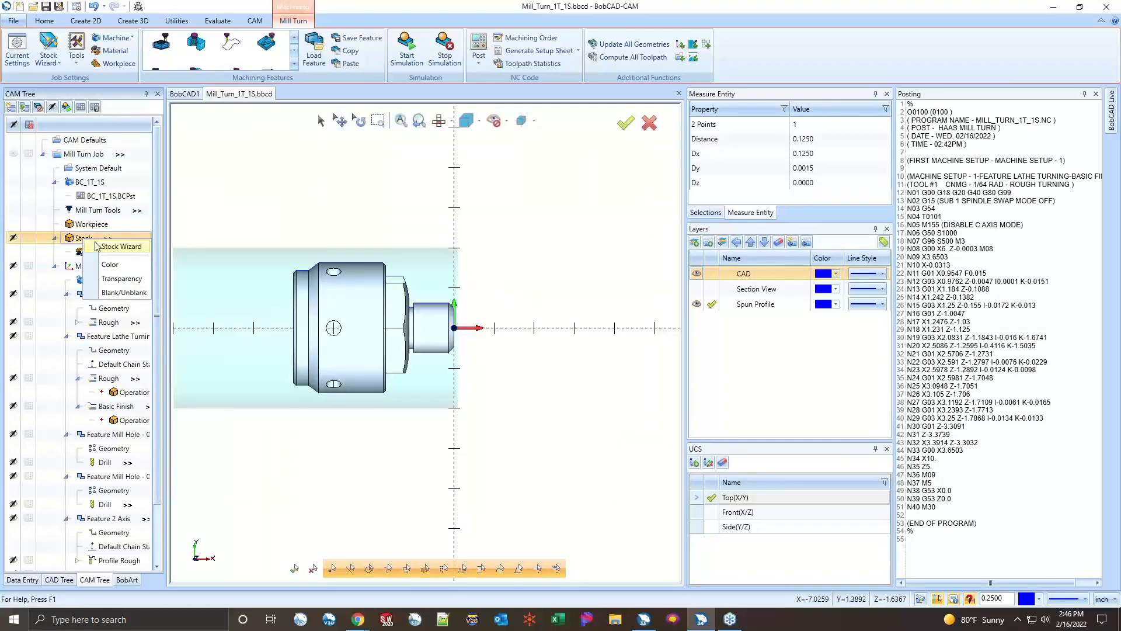
click(117, 245)
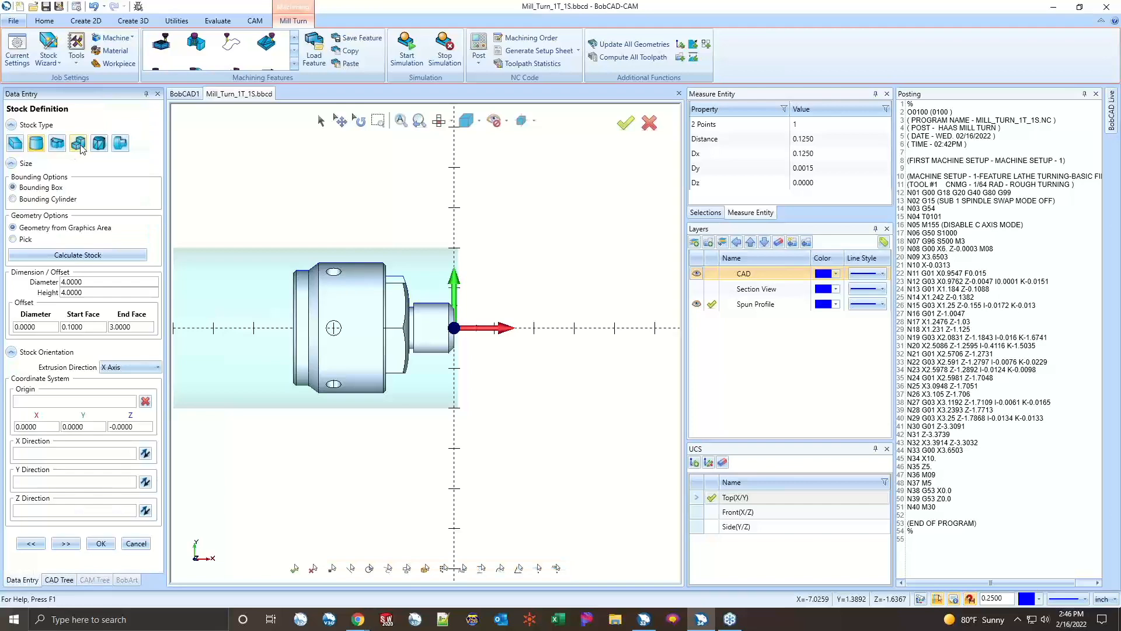
click(97, 143)
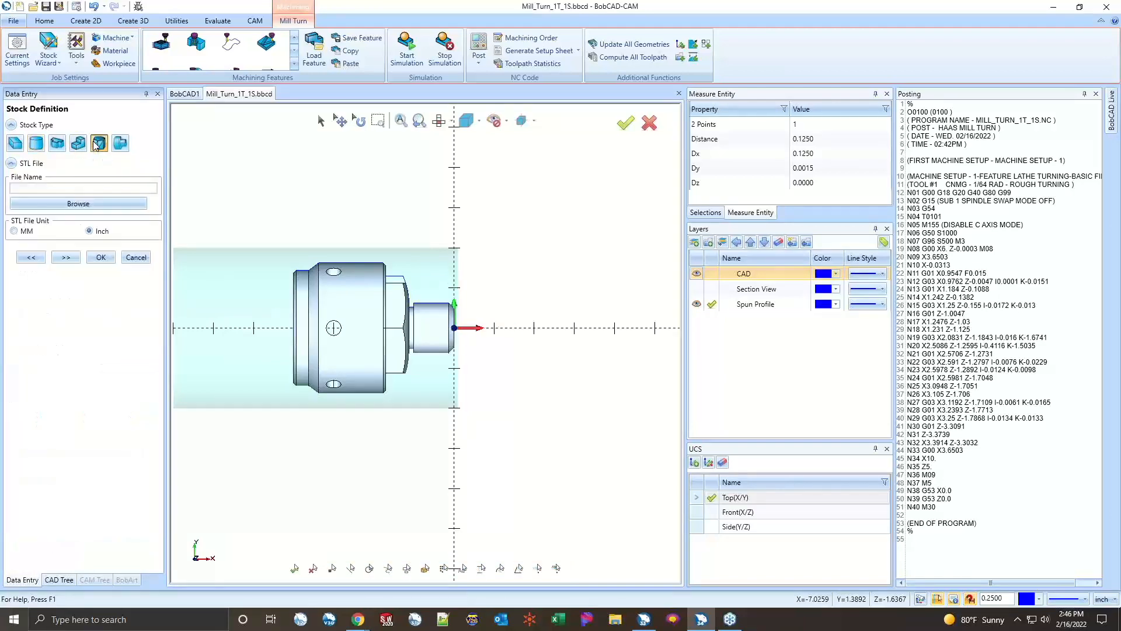
click(41, 203)
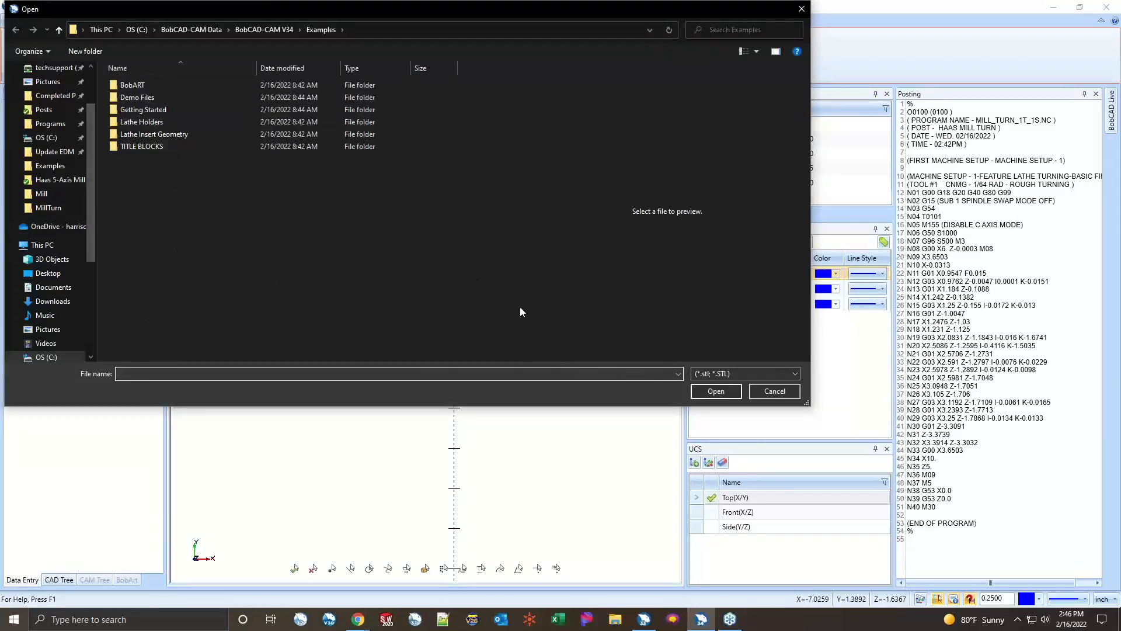
click(802, 9)
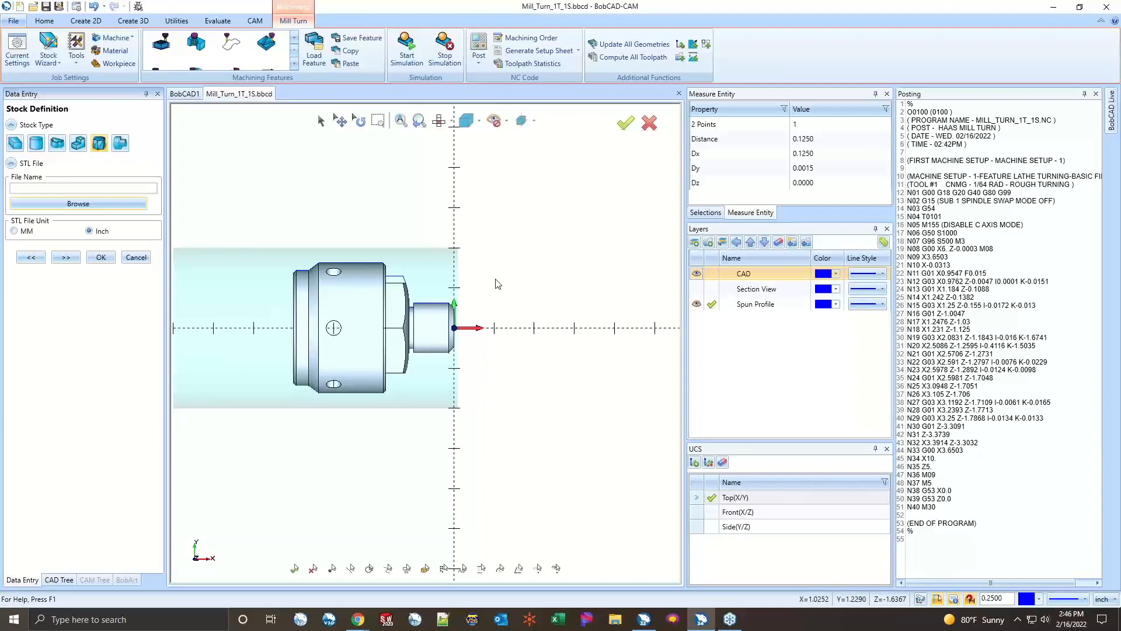
click(144, 259)
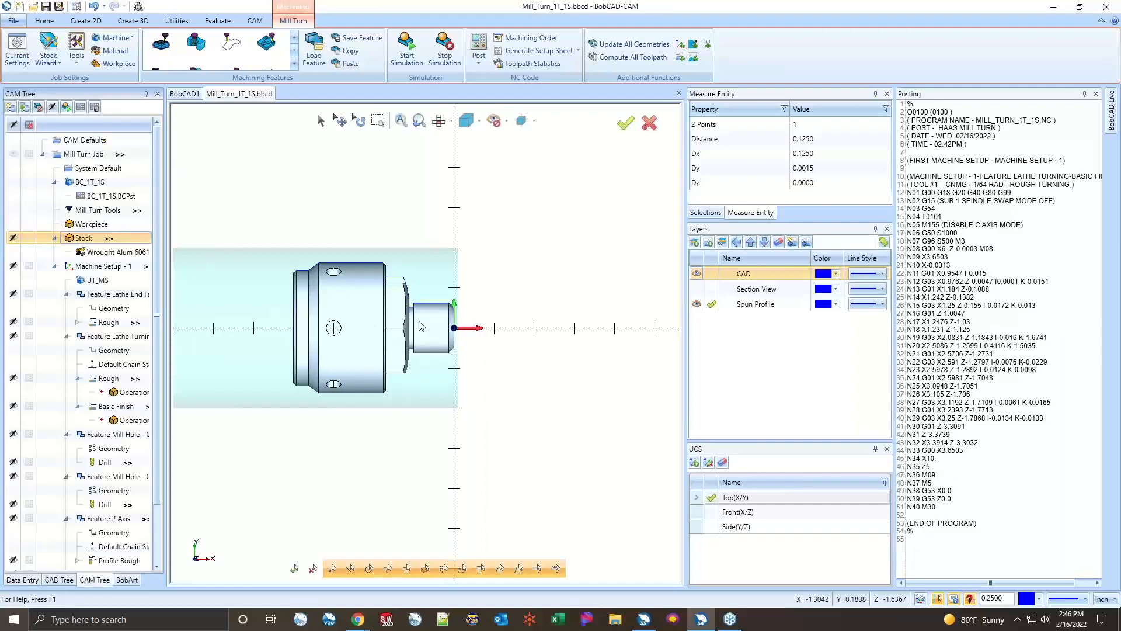
- Insert an additional machine setup in the mill-turn job from Machine Setup - 1
scroll(475, 324, down, 3)
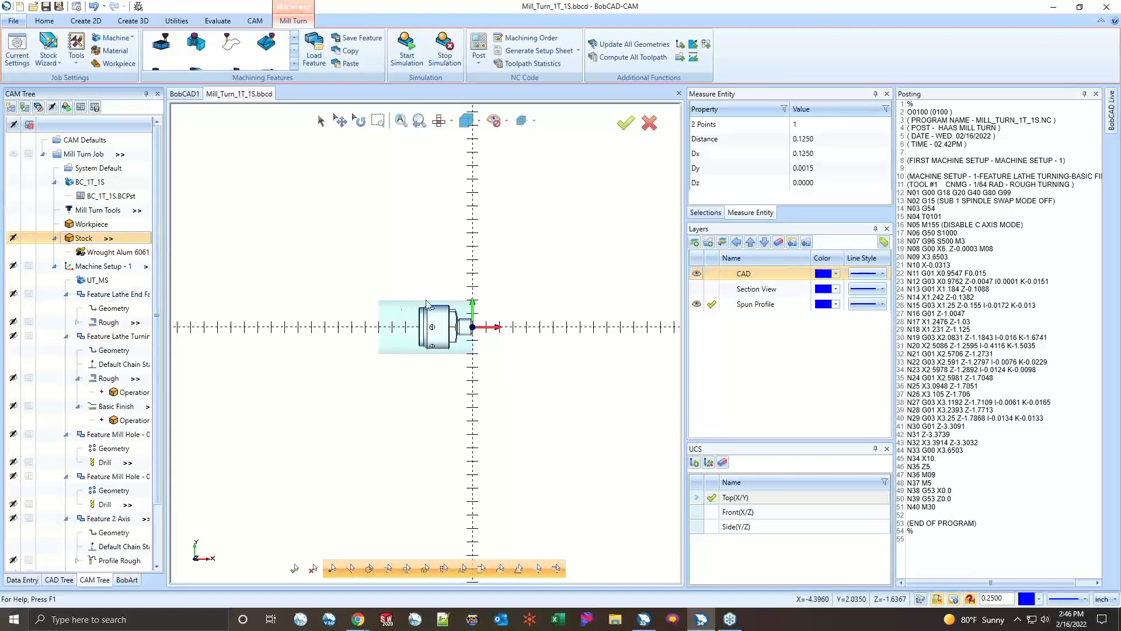
scroll(449, 324, up, 3)
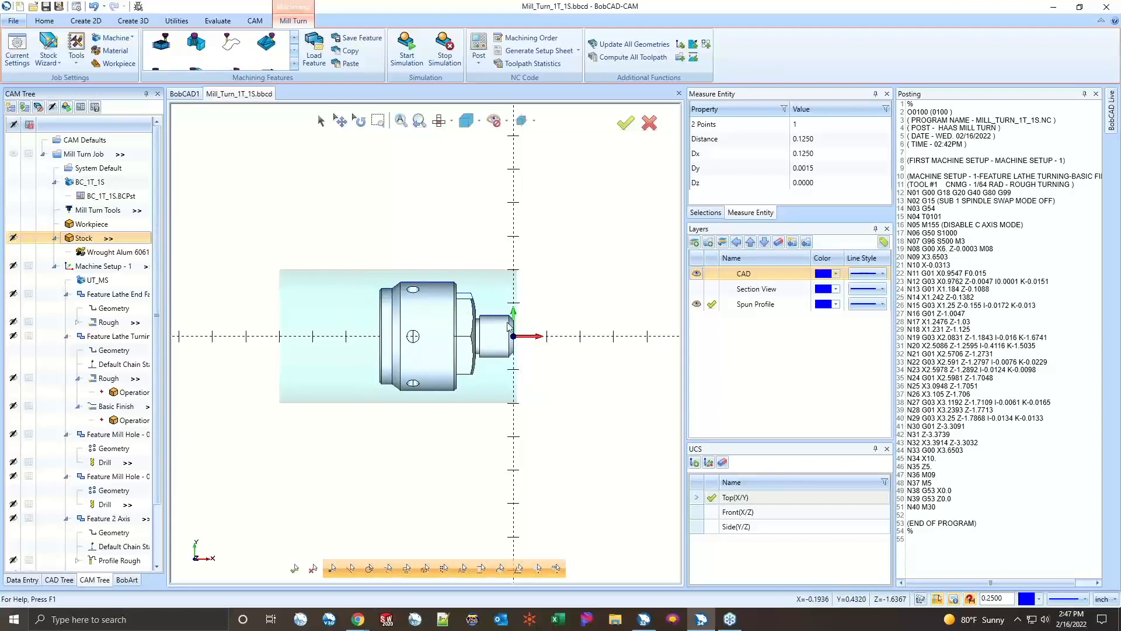
click(115, 265)
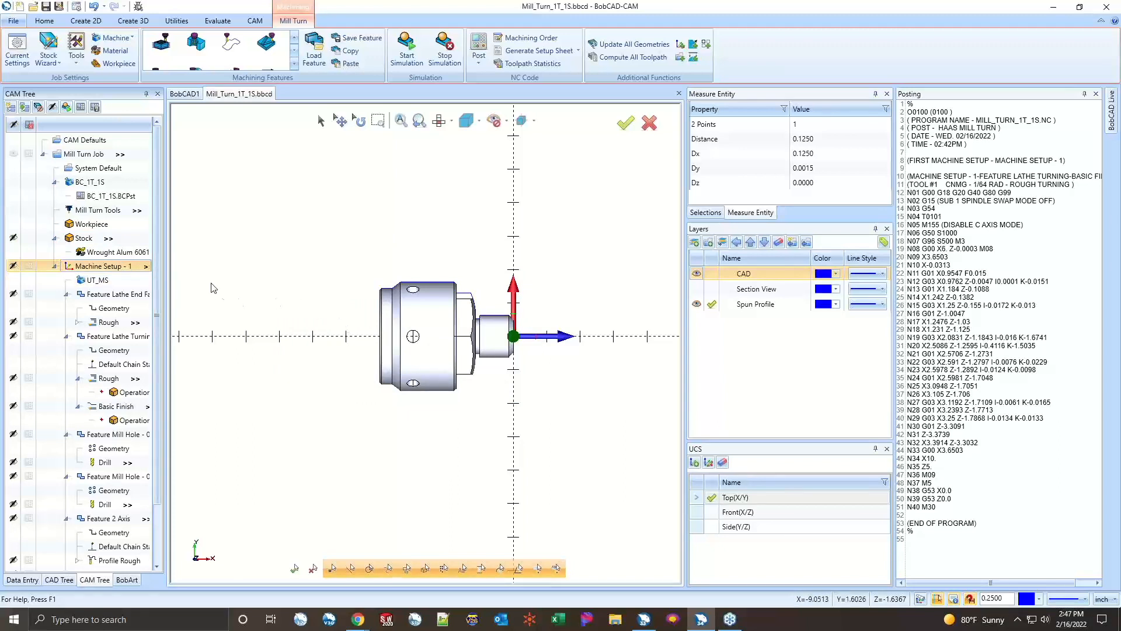
scroll(122, 269, down, 2)
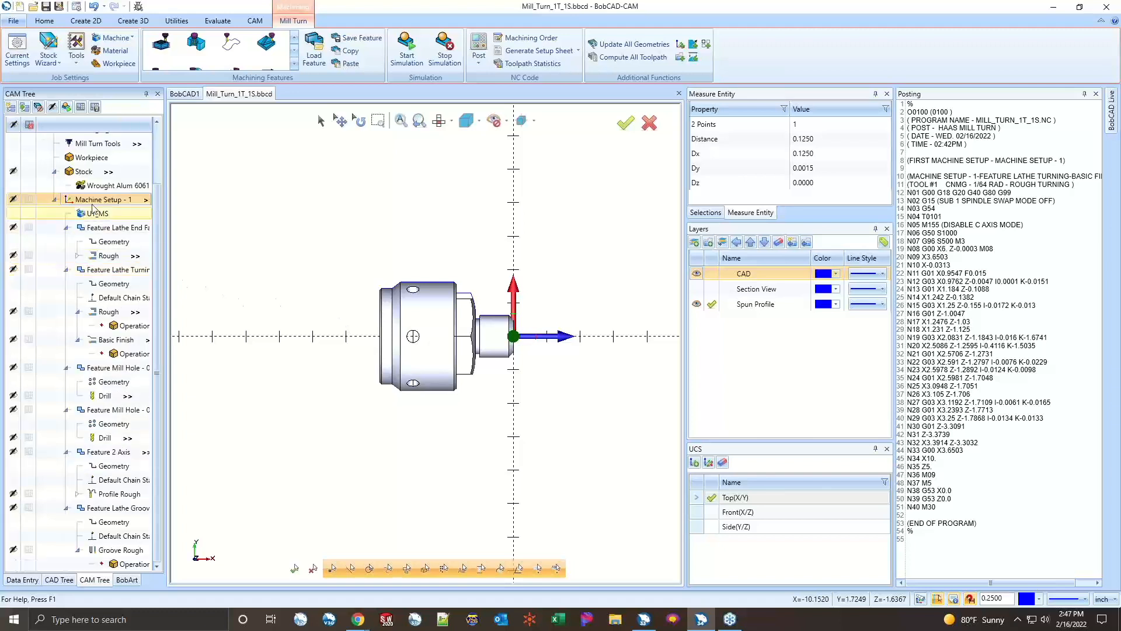
right_click(103, 200)
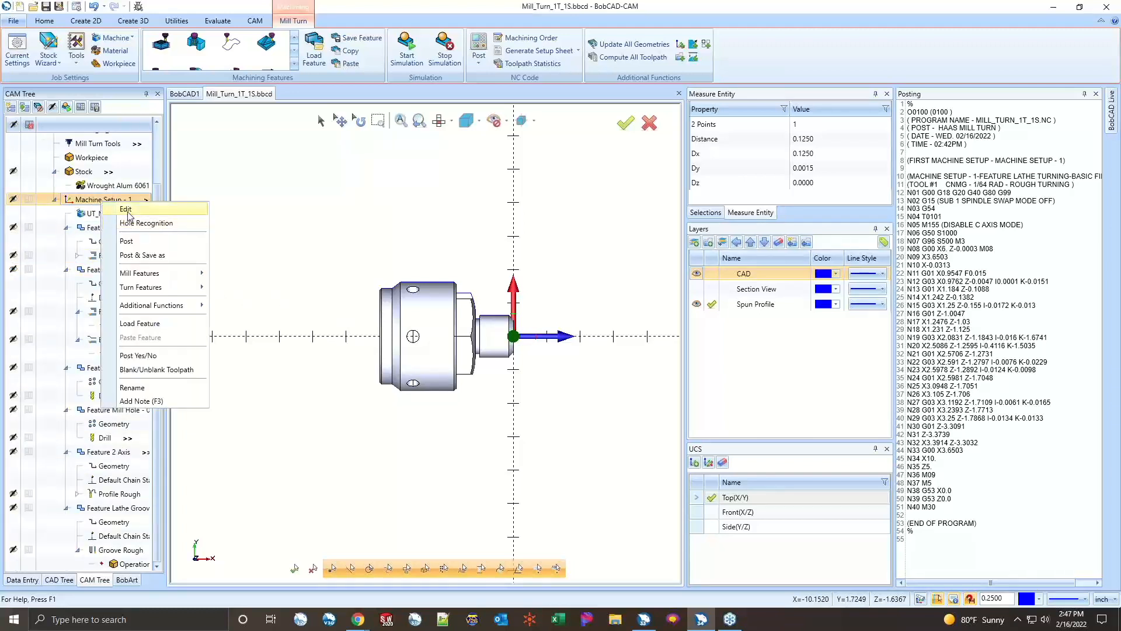
mouse_move(149, 304)
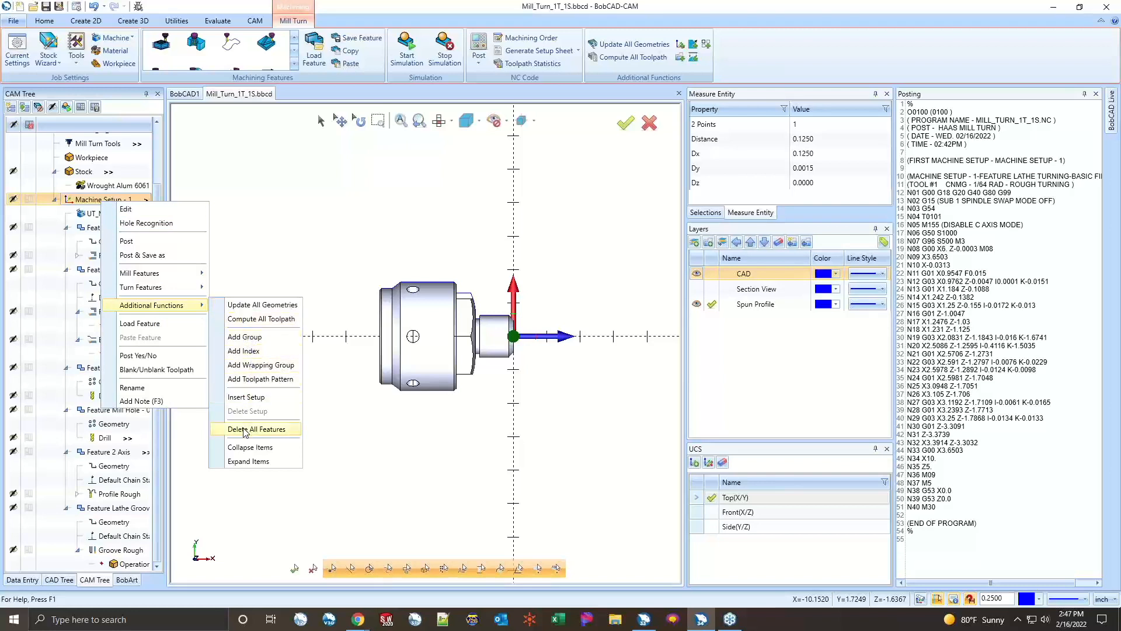
click(257, 399)
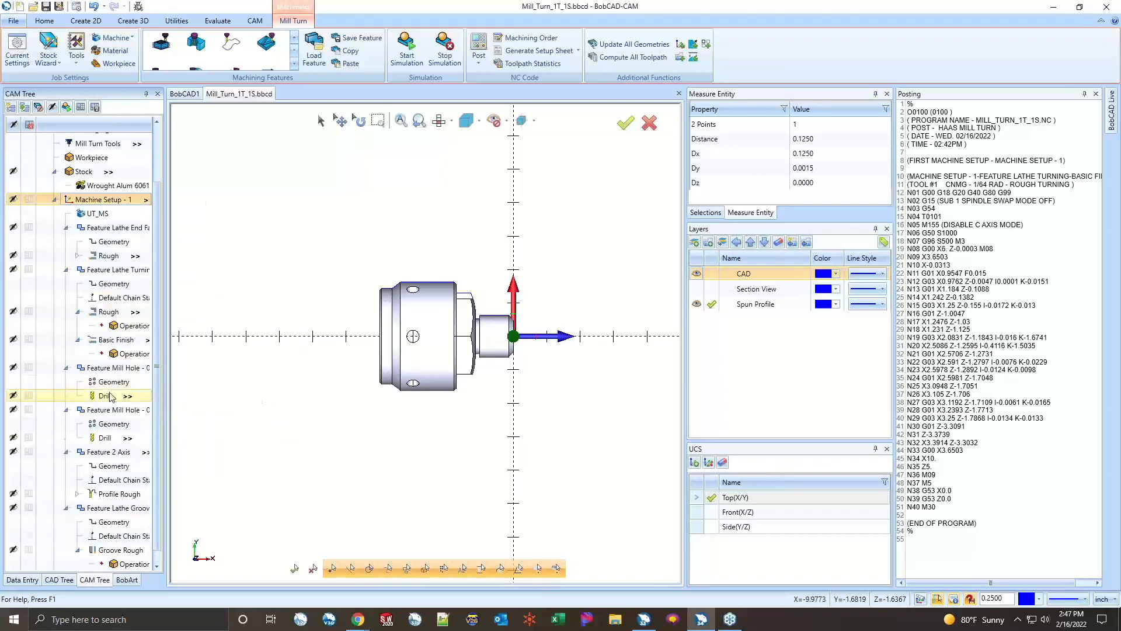
- Edit Machine Setup - 2 and place its origin at the centre of the stock's back face, at X -7.0000
right_click(76, 563)
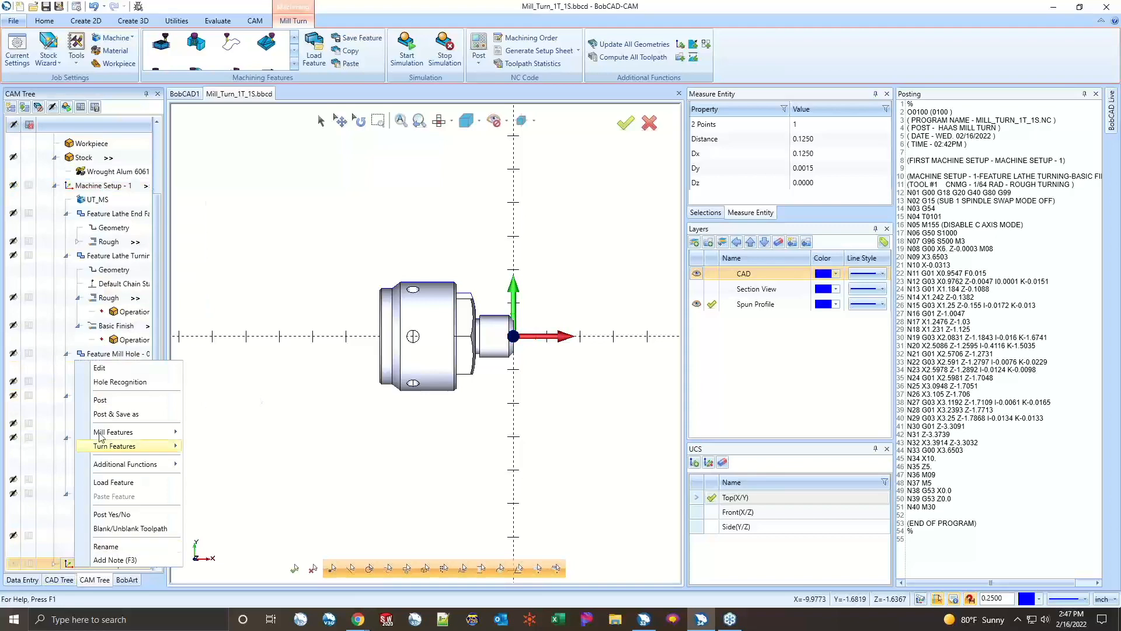
click(99, 368)
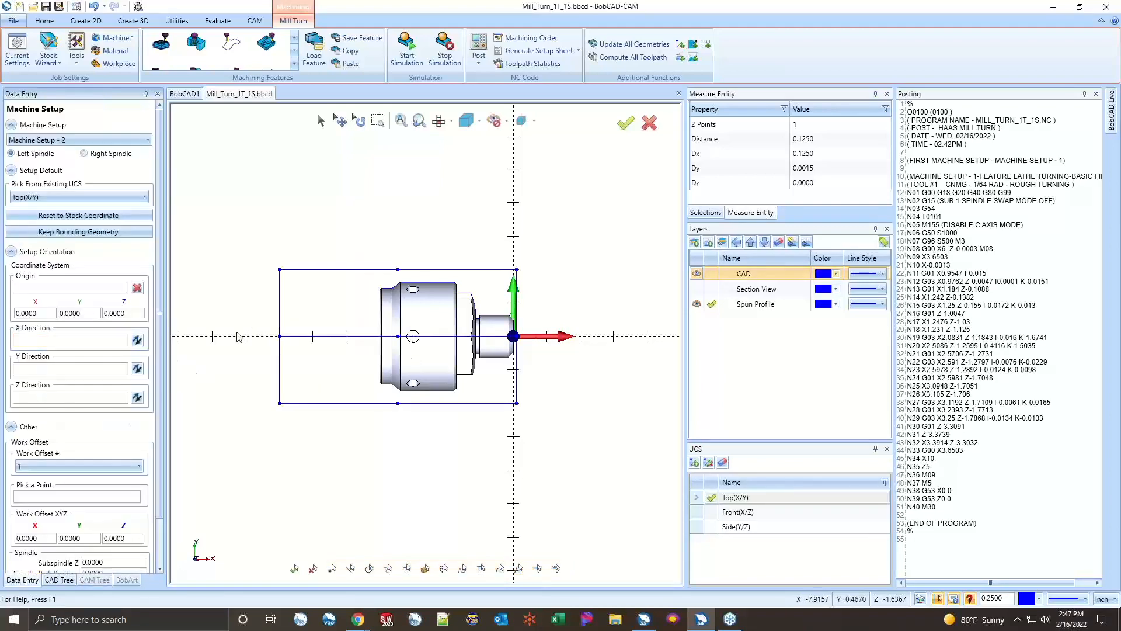
middle_drag(237, 333, 295, 352)
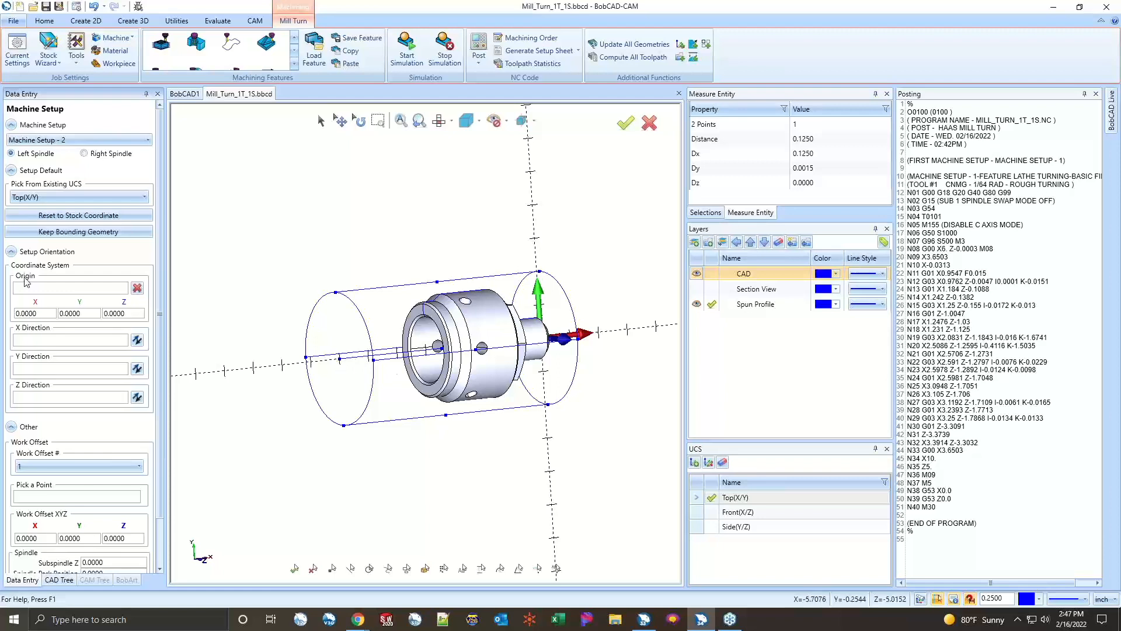
click(52, 288)
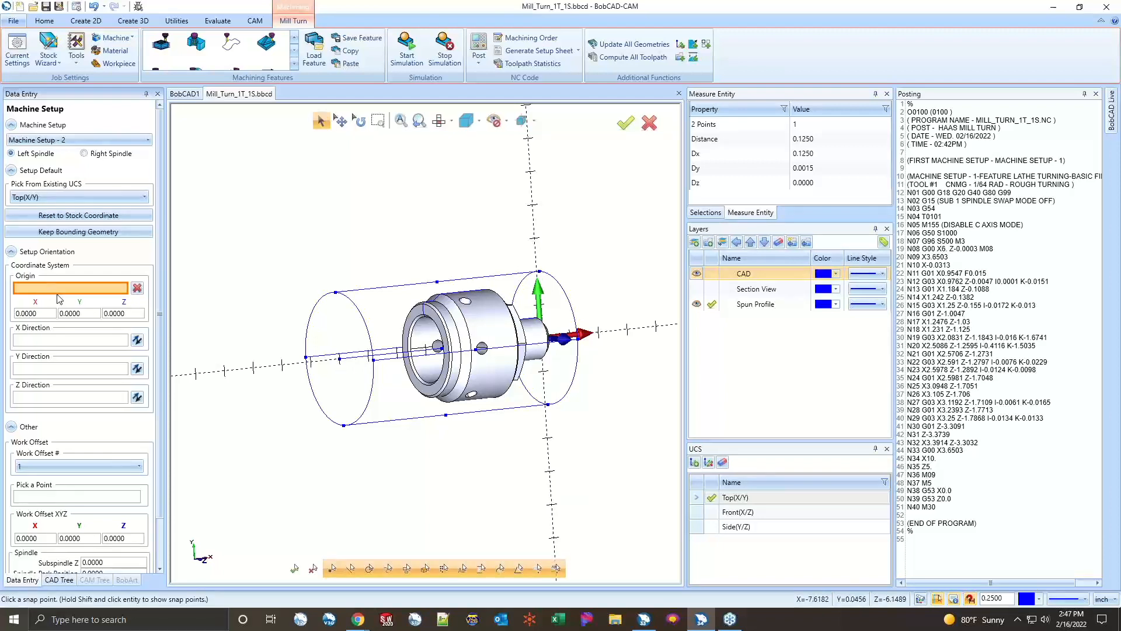
click(341, 359)
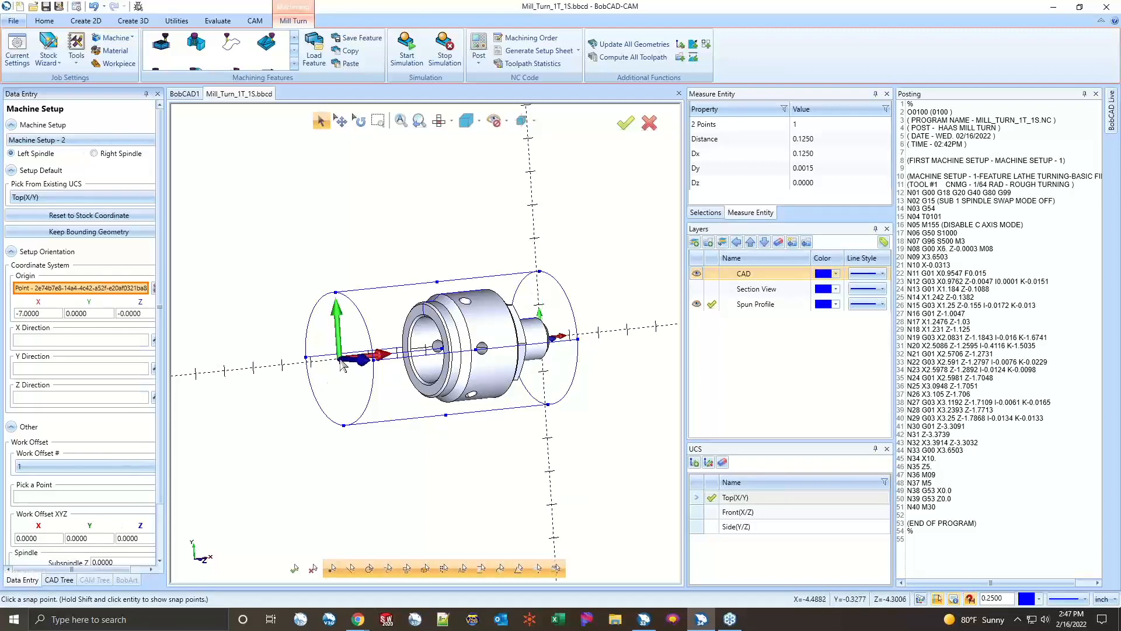
- Orient Machine Setup - 2 with Z along the stock's centreline away from the part and X towards the back face's upper edge point
click(152, 399)
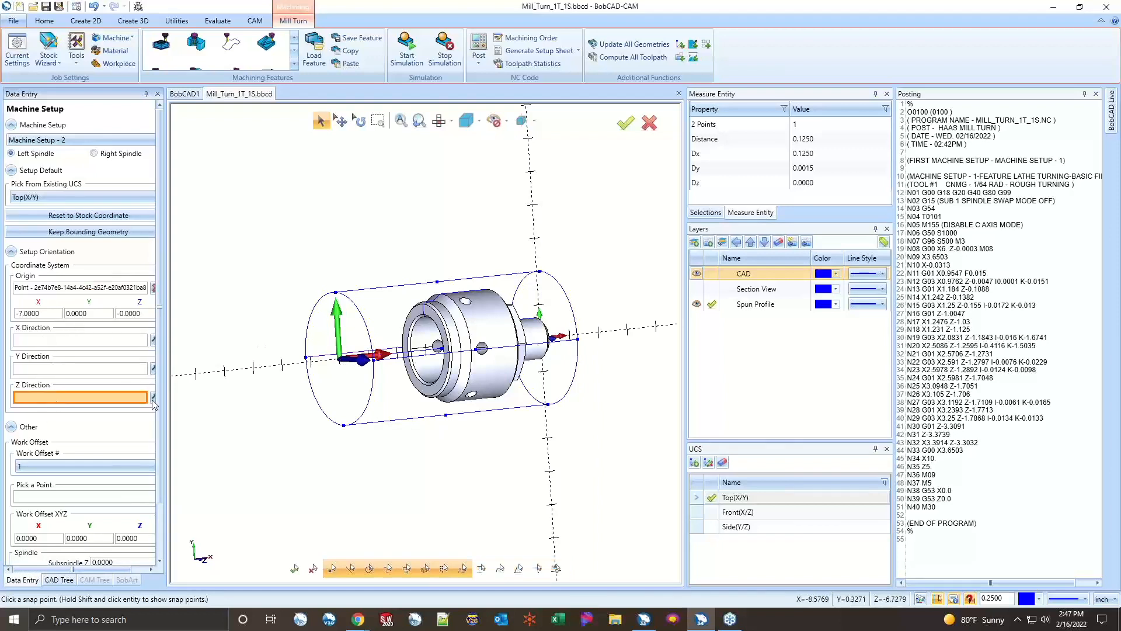
click(402, 353)
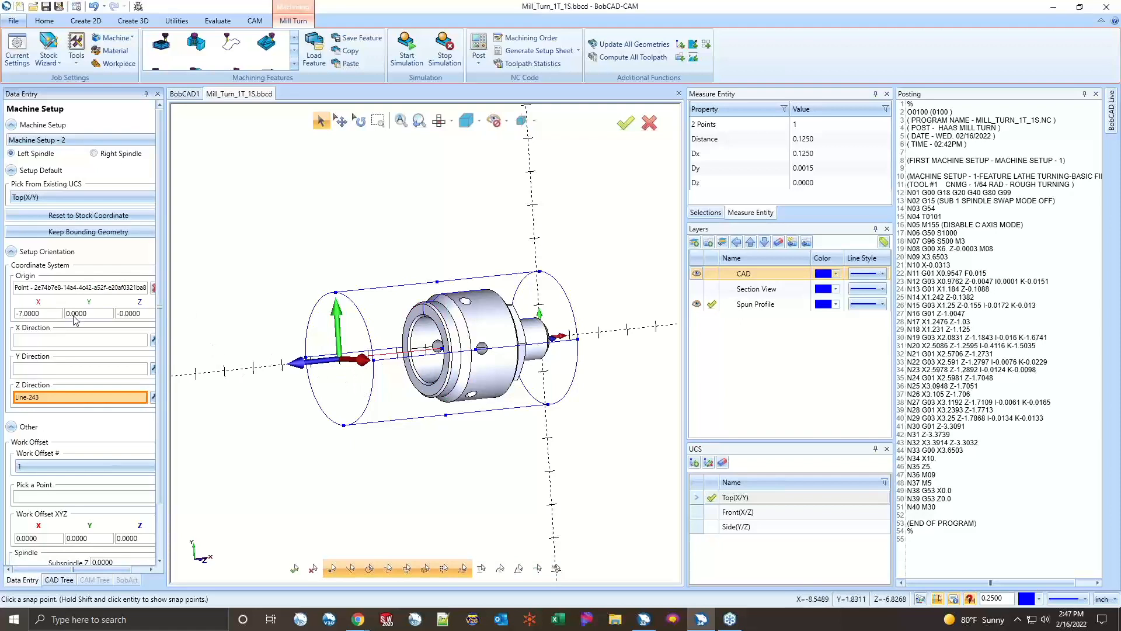
click(76, 342)
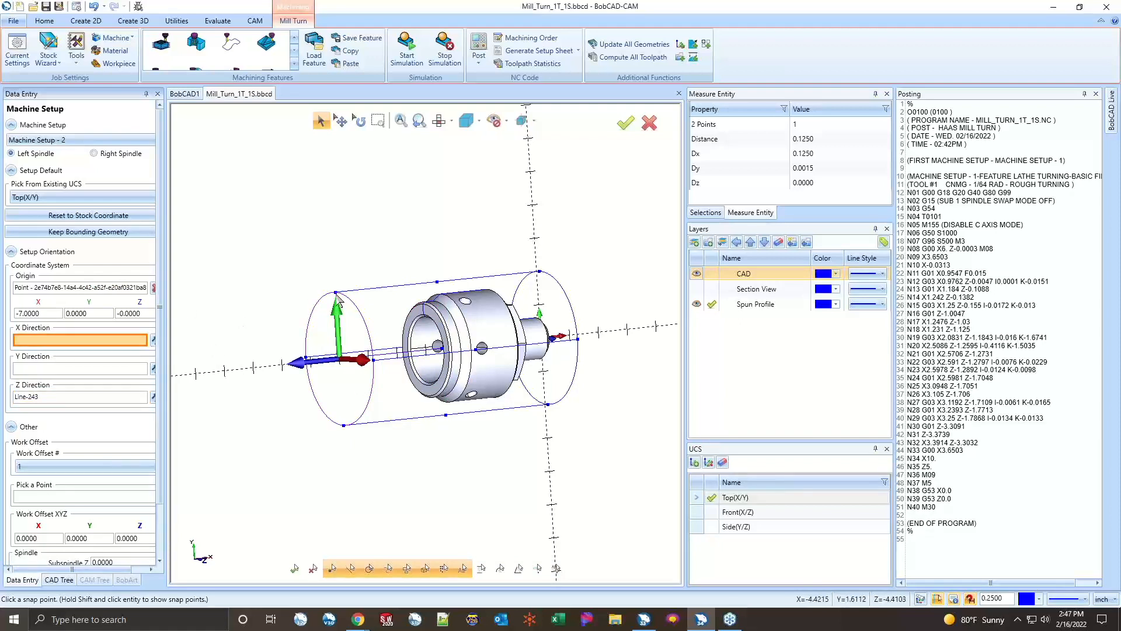
click(335, 293)
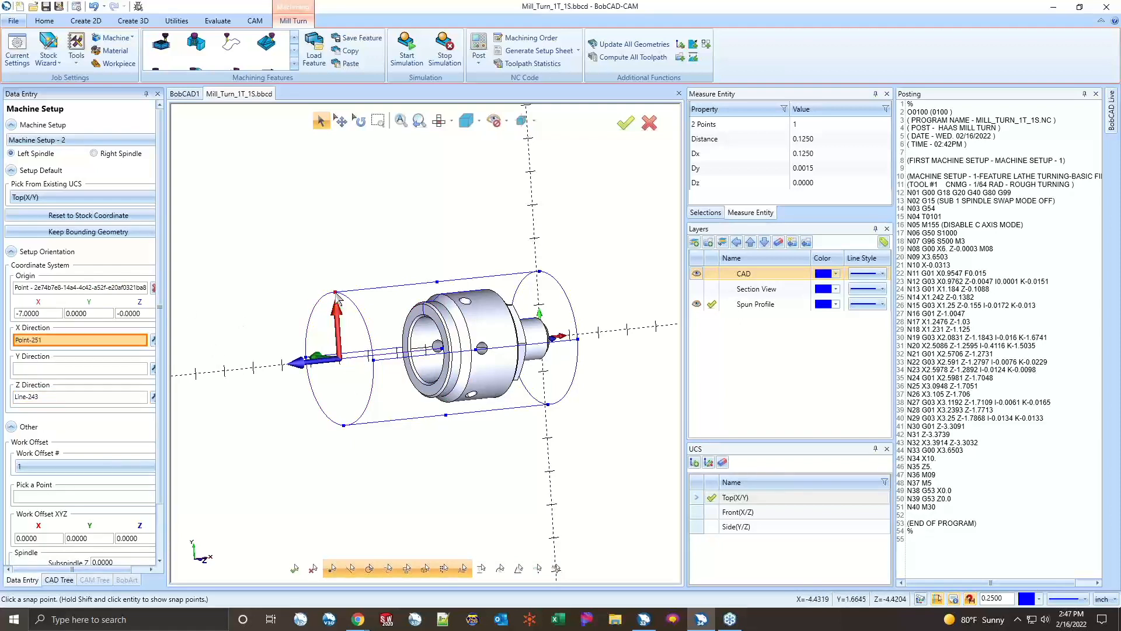
middle_drag(554, 257, 532, 300)
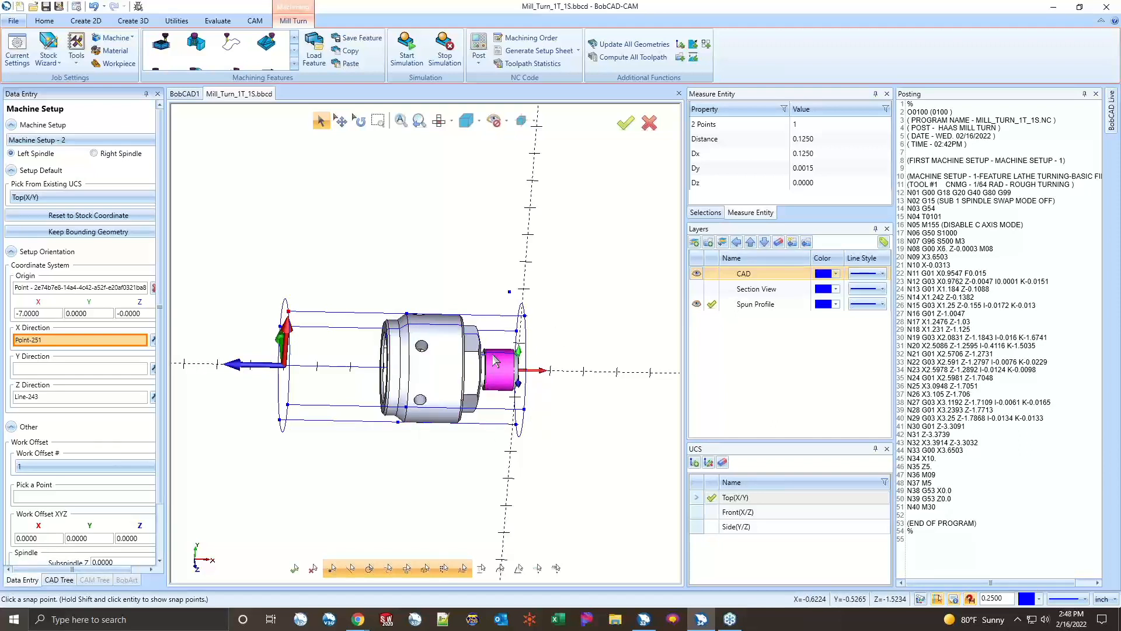
scroll(126, 511, down, 5)
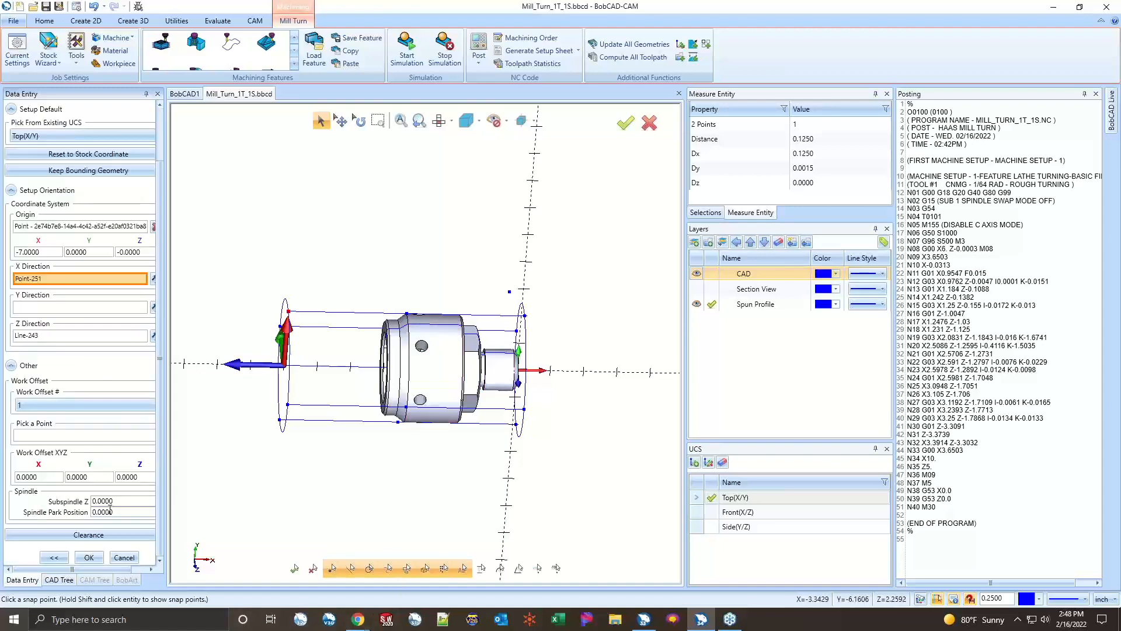
- Leave the Machine Setup - 2 edit without applying it and examine the axes of Machine Setup - 1 on the part
click(123, 558)
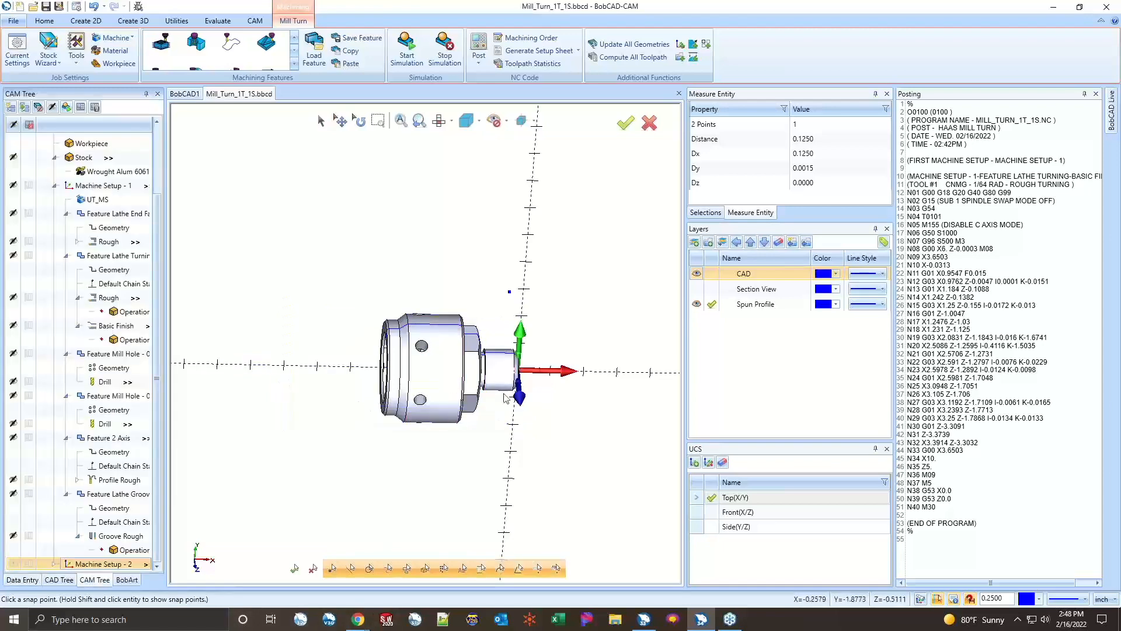
scroll(111, 292, up, 3)
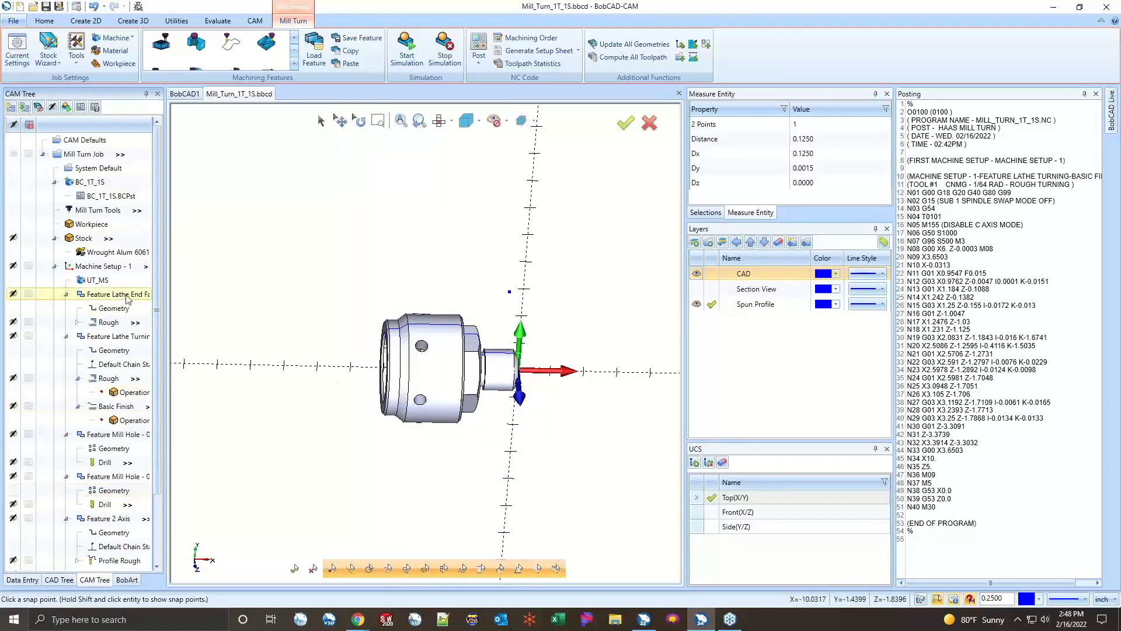
click(113, 268)
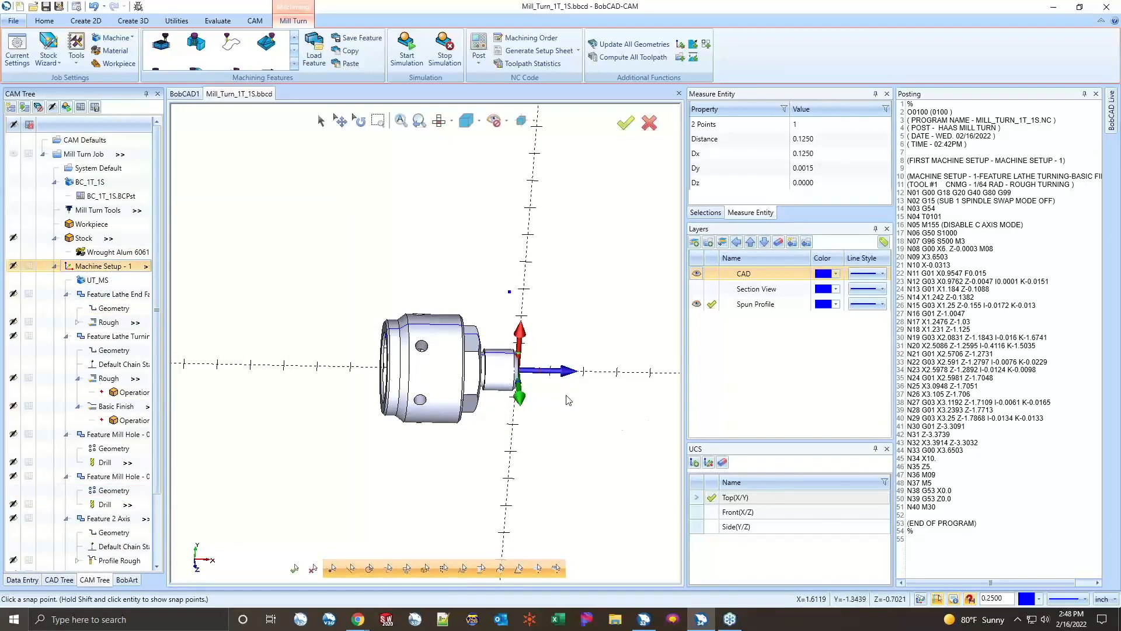
middle_drag(569, 397, 514, 403)
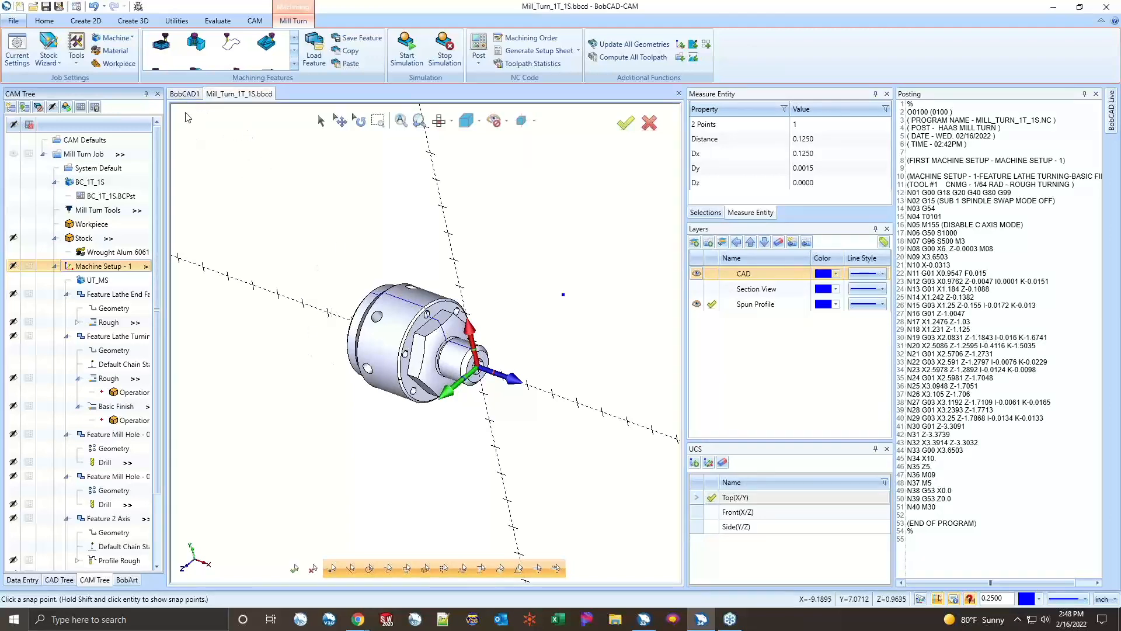
- Simulate the whole mill-turn job and advance the machining to the final move
right_click(86, 154)
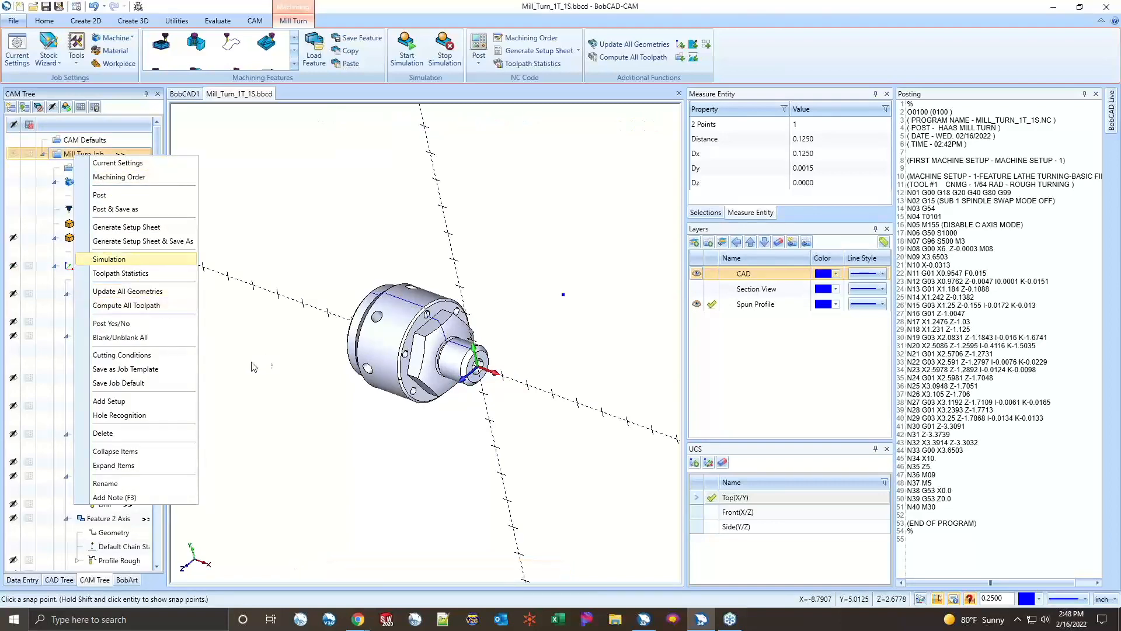
key(Return)
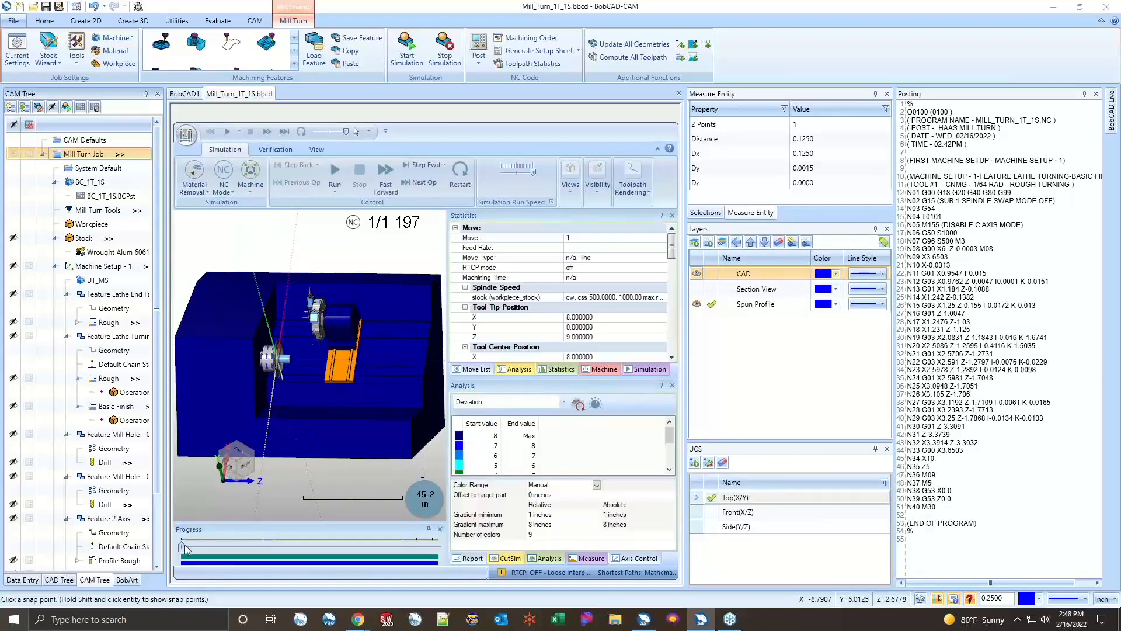
drag(183, 546, 425, 549)
click(334, 173)
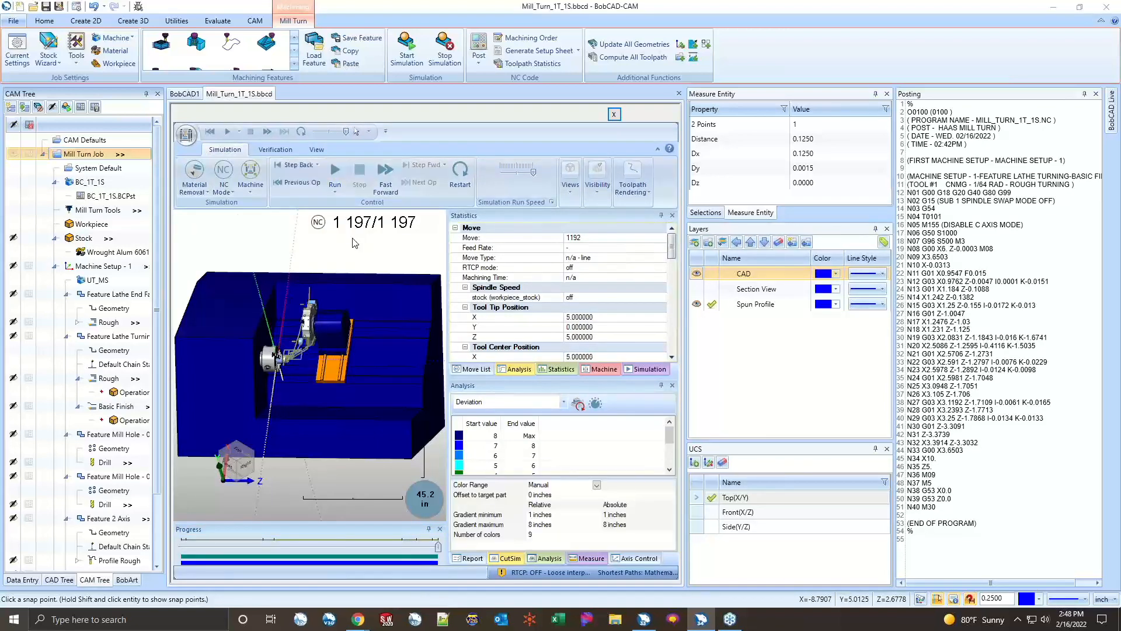
- Export the machined stock material from the simulation as STL file OP1 in the Examples folder, and leave the simulation
click(186, 134)
click(217, 250)
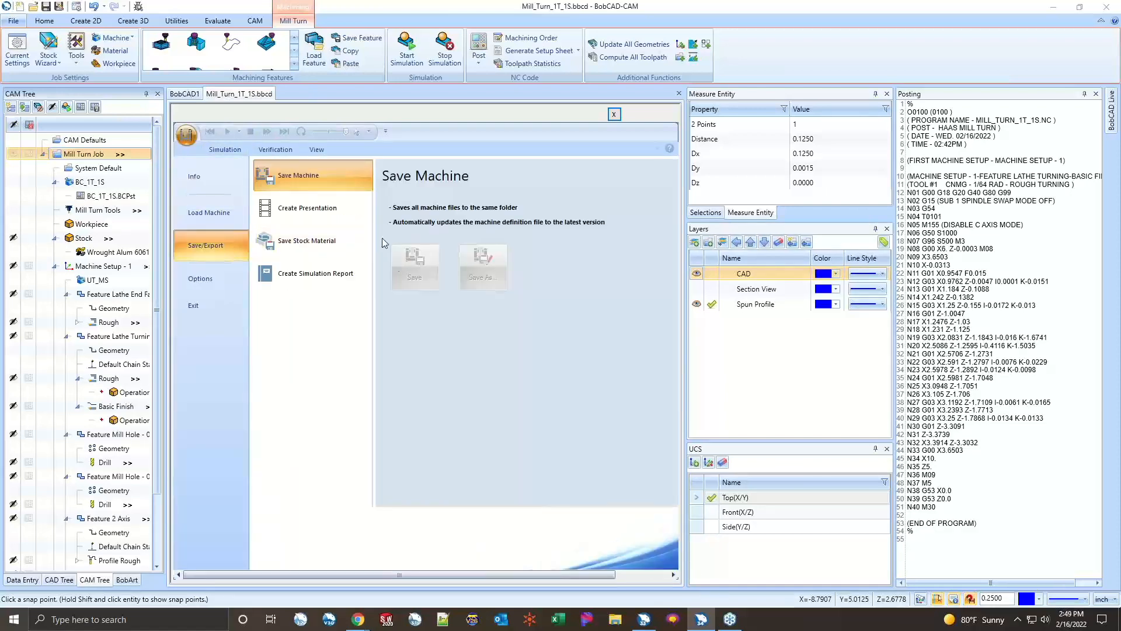
click(310, 241)
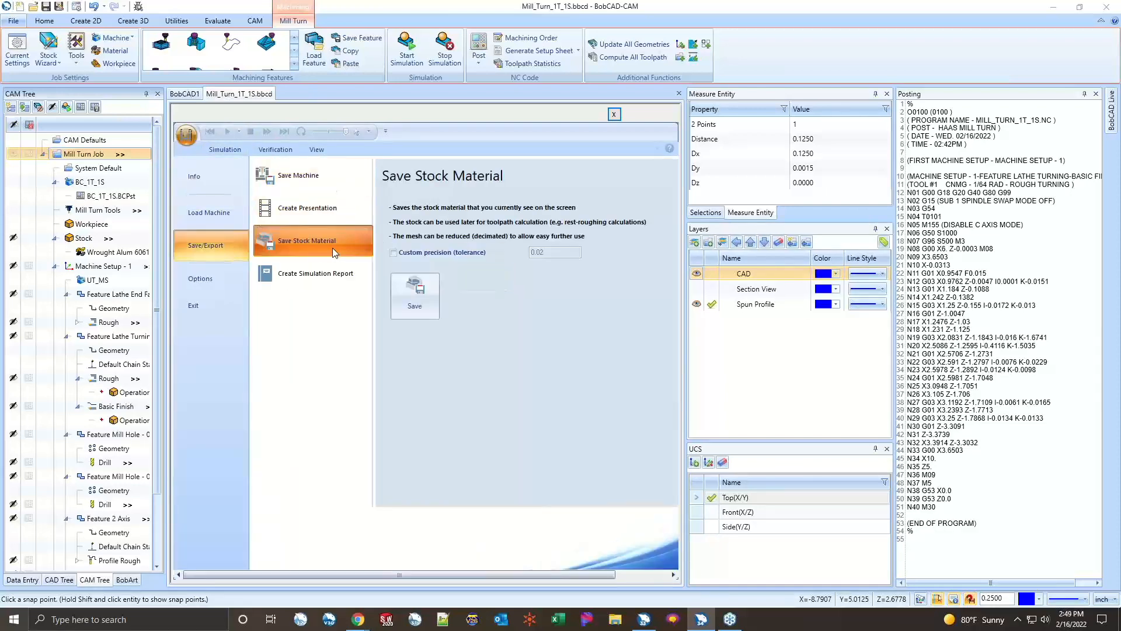
click(425, 298)
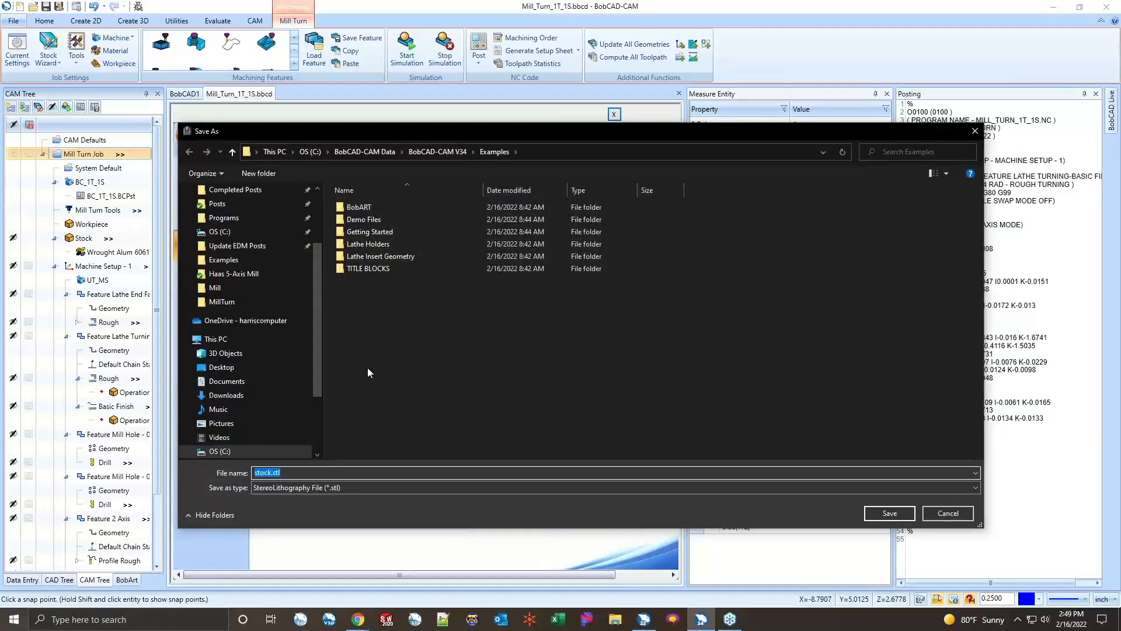
text(OP1)
click(889, 513)
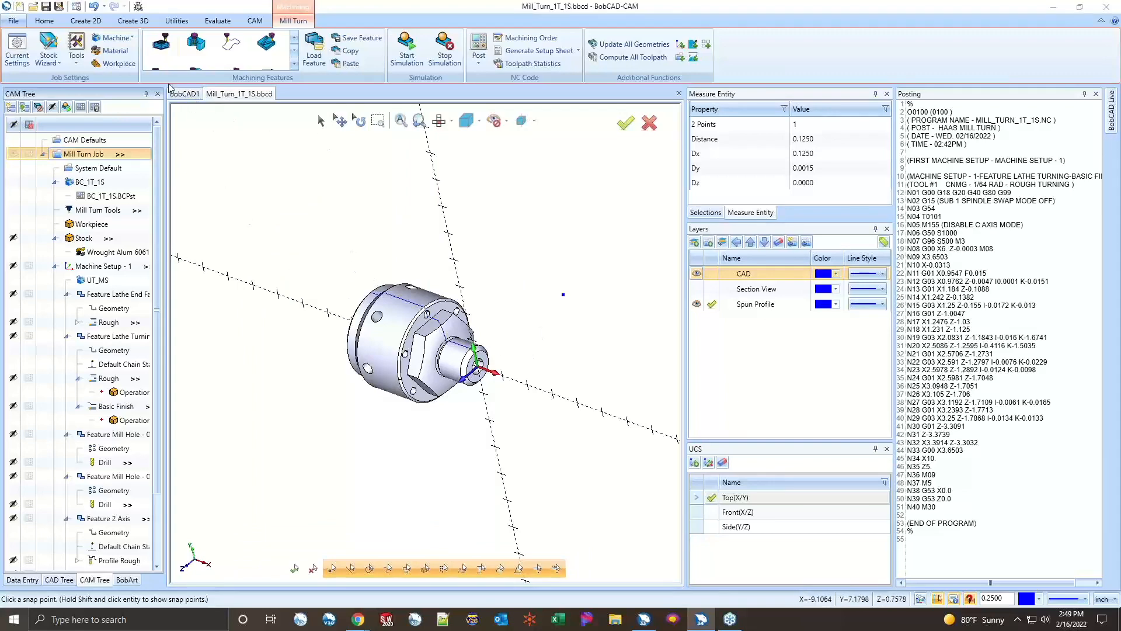
- Merge the STL file OP1.stl from the Examples folder into the current document
click(12, 21)
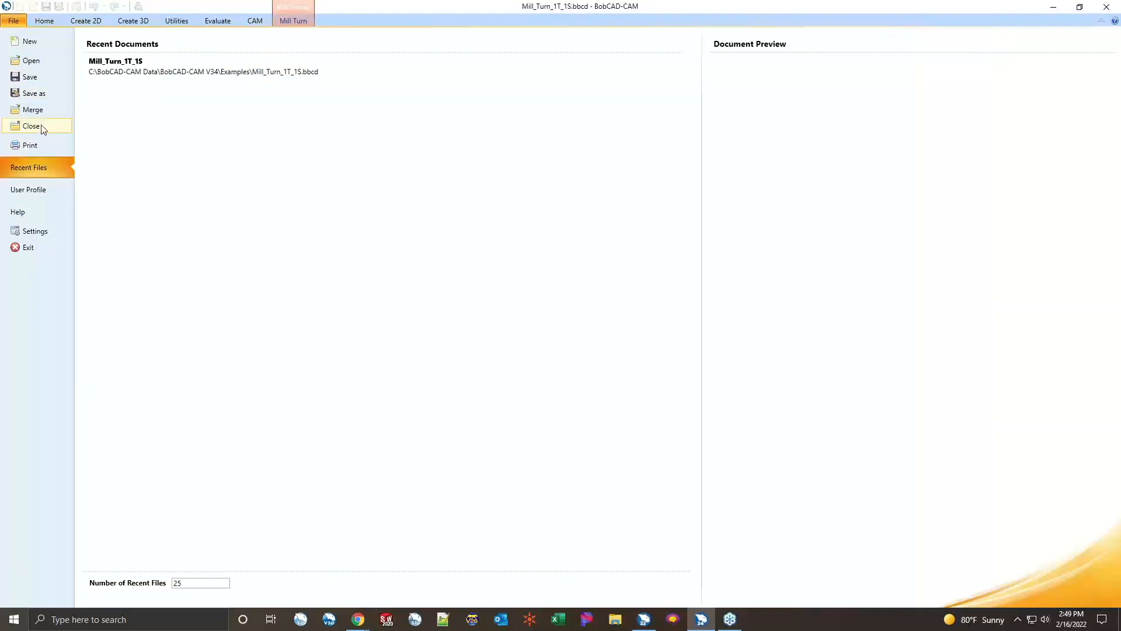
click(32, 110)
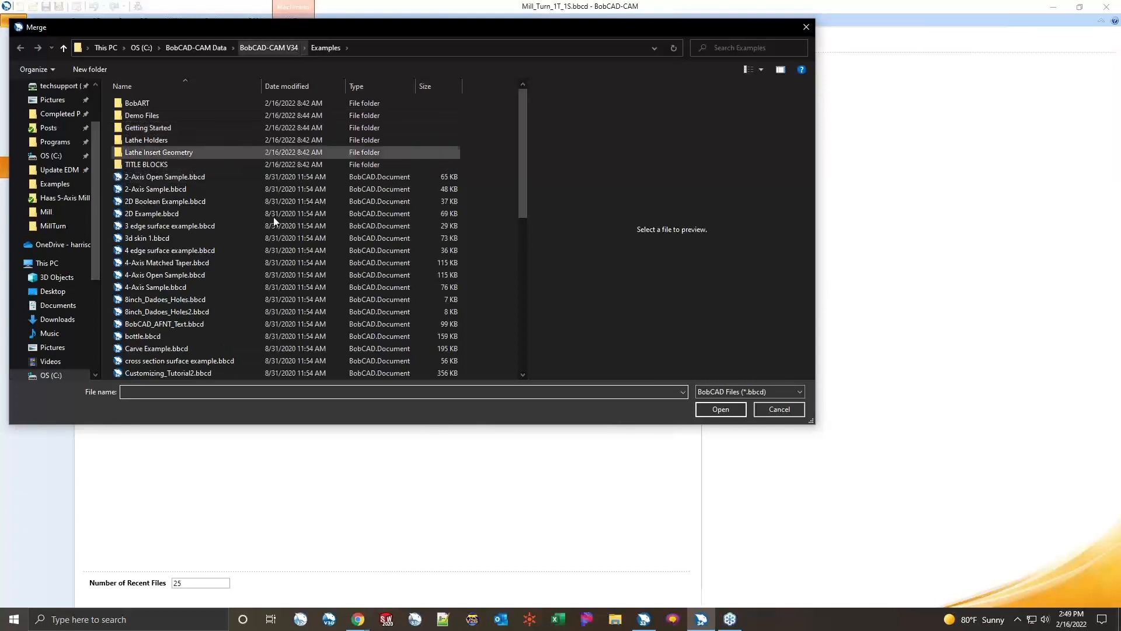
click(718, 391)
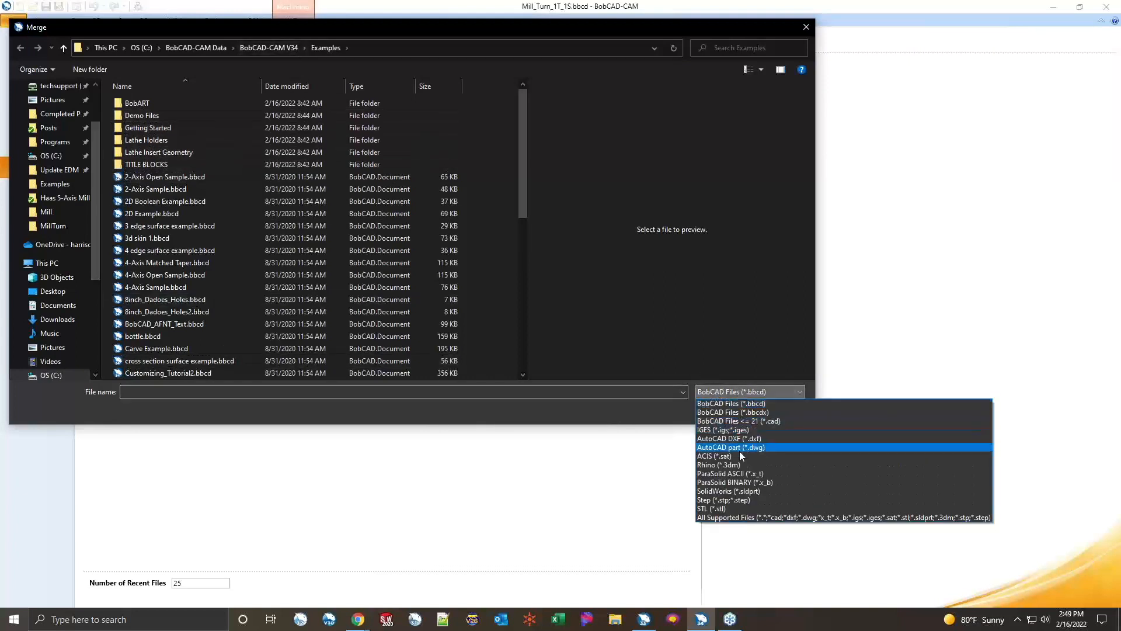
click(722, 509)
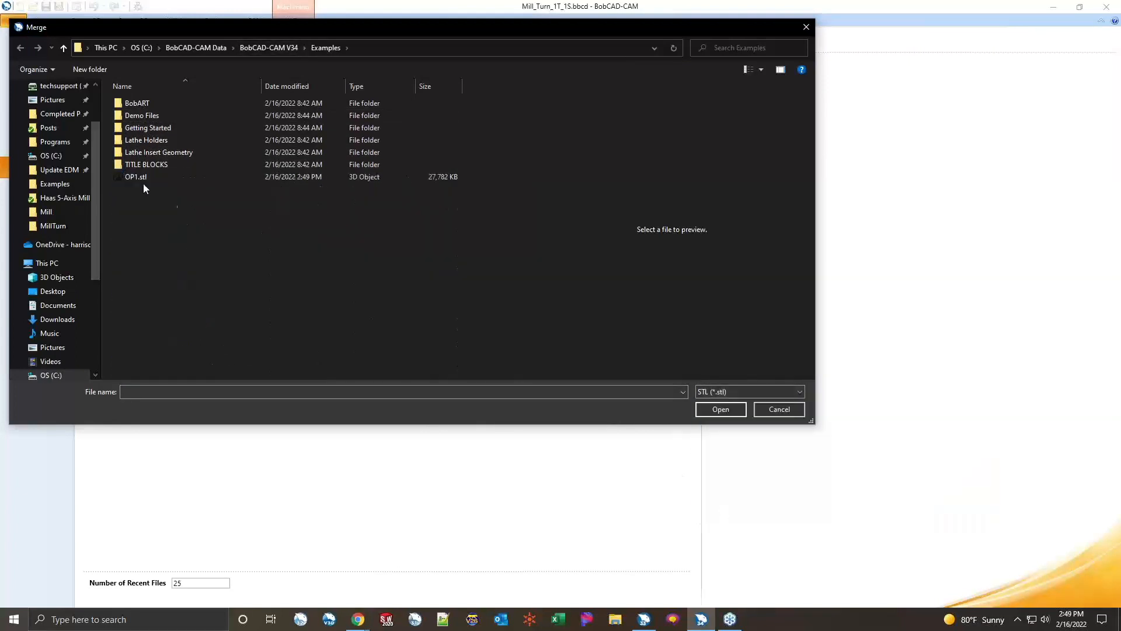
double_click(141, 177)
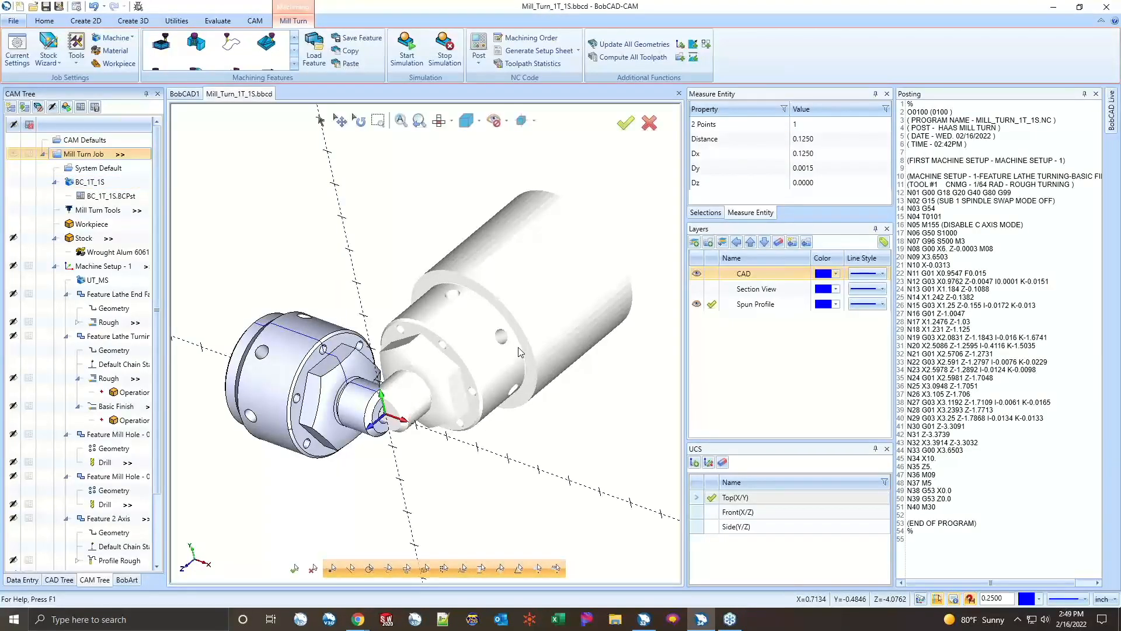
- Rotate the merged STL stock model 90 degrees around the Y axis about the origin, using Machine Setup - 1's axes as reference
click(88, 267)
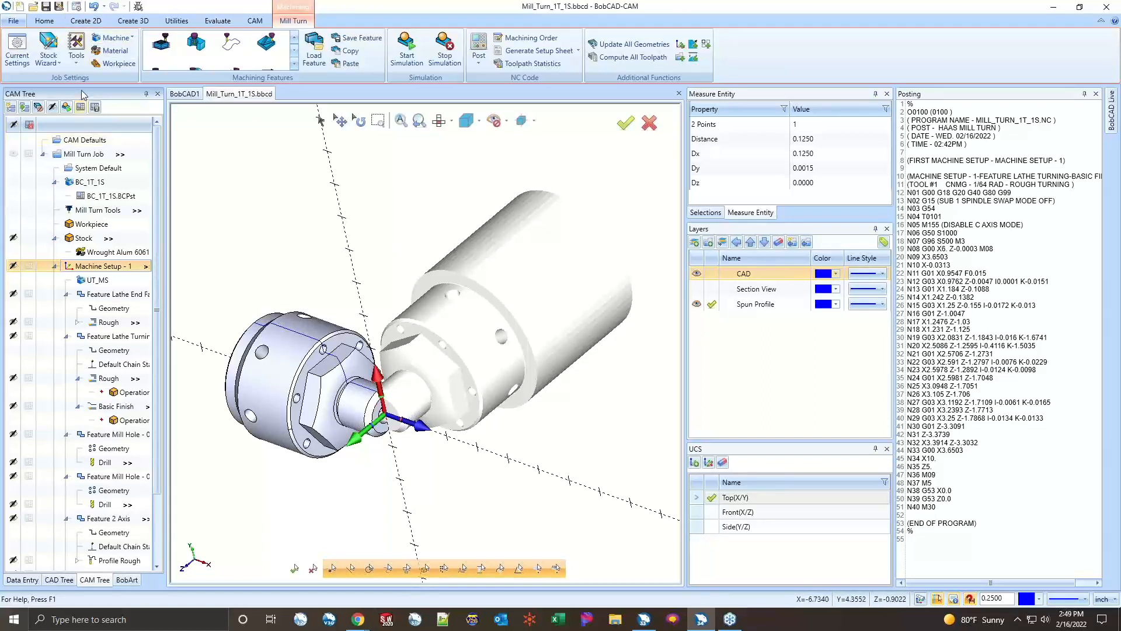
click(173, 21)
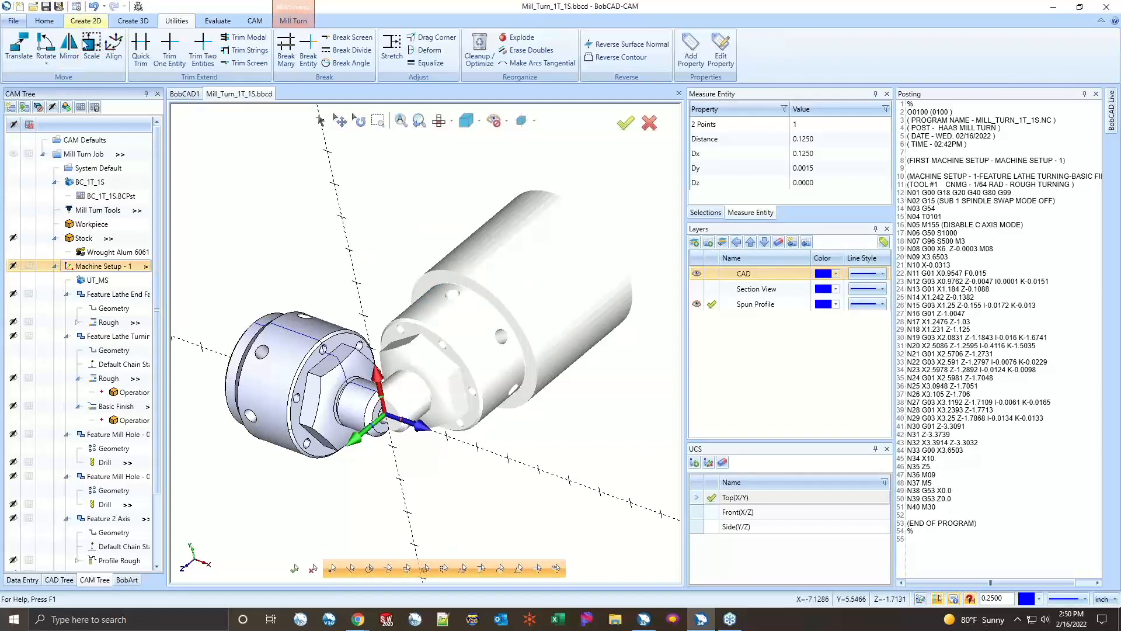
click(44, 47)
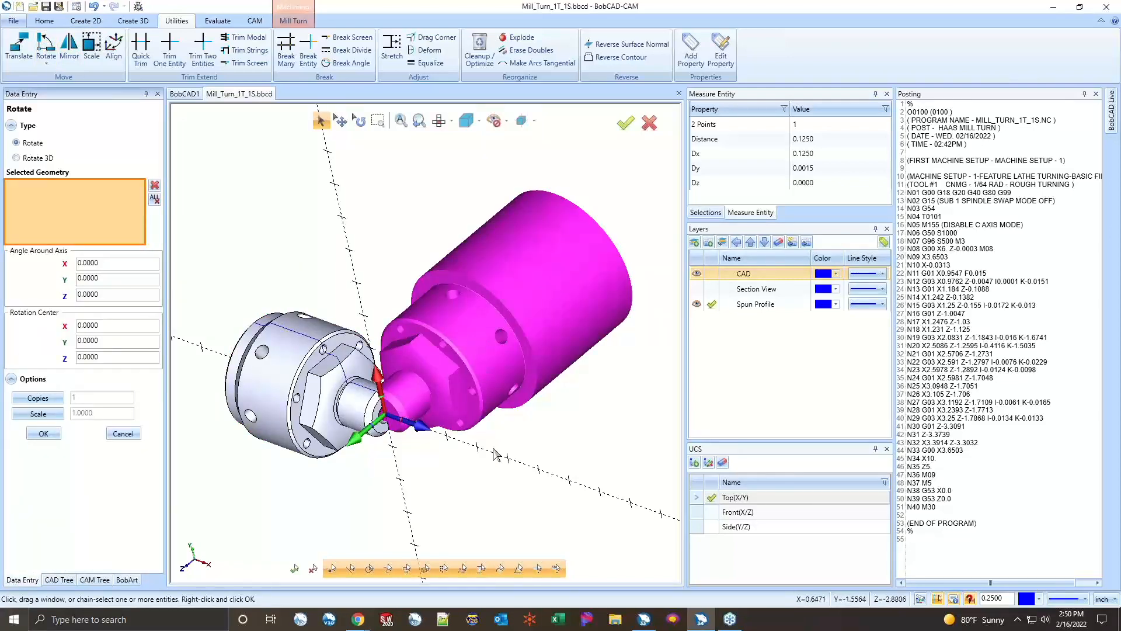
click(471, 340)
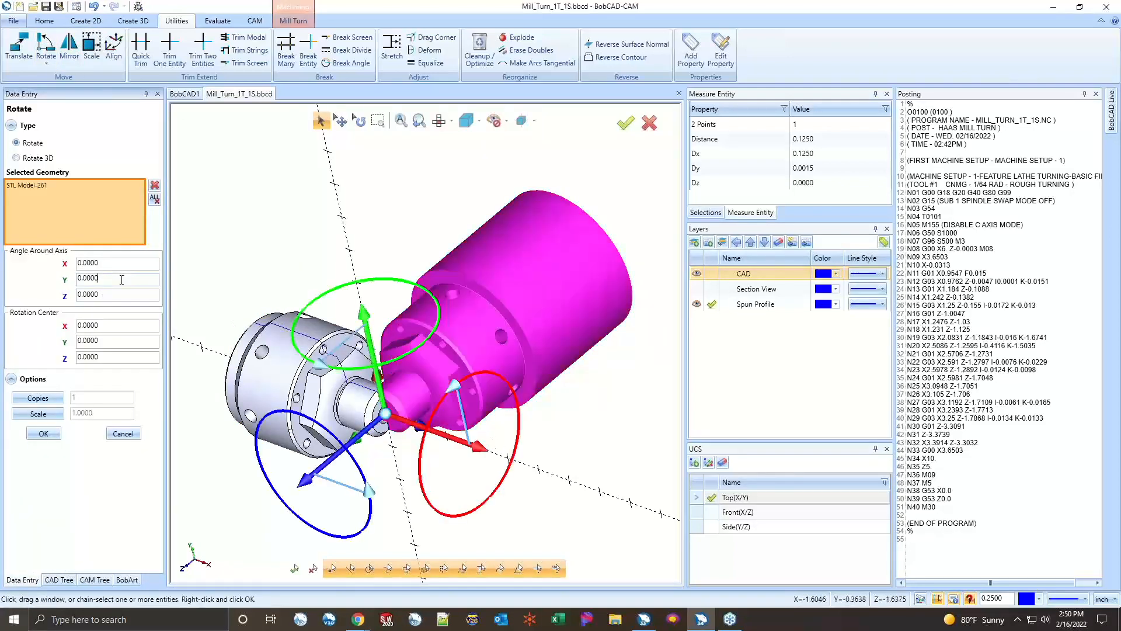
text(90)
click(130, 296)
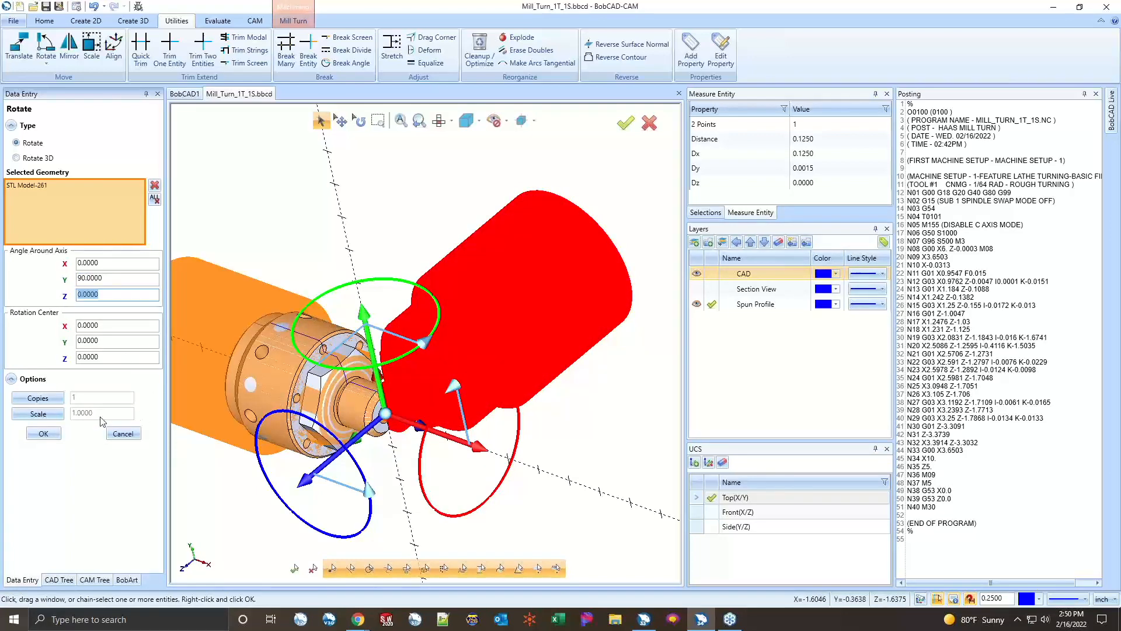
click(43, 433)
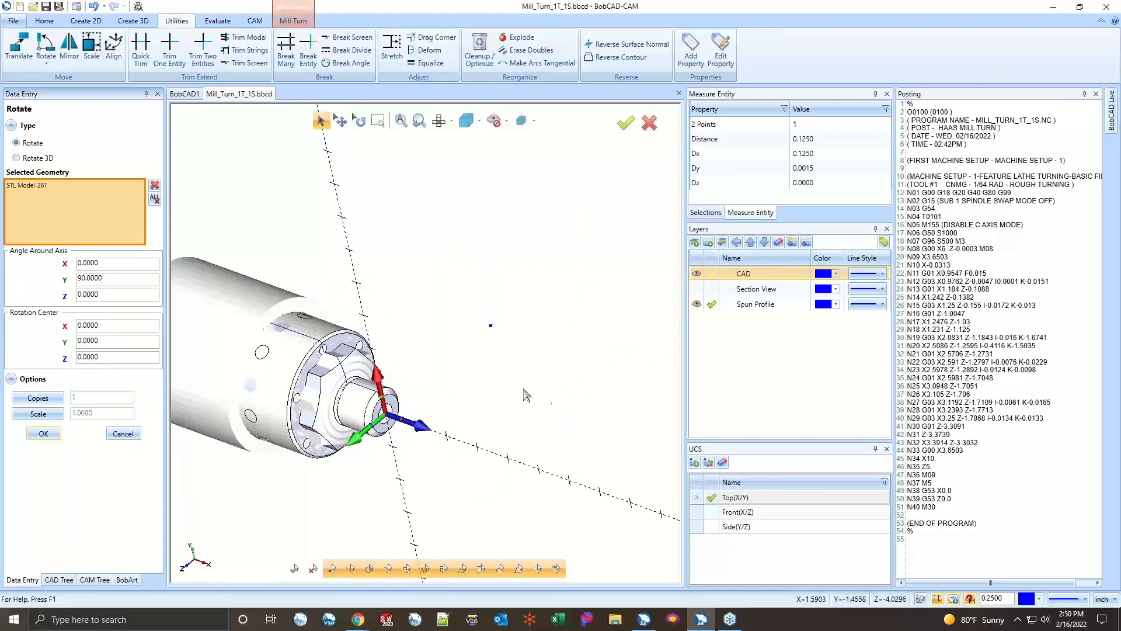
scroll(526, 389, down, 2)
scroll(330, 382, up, 2)
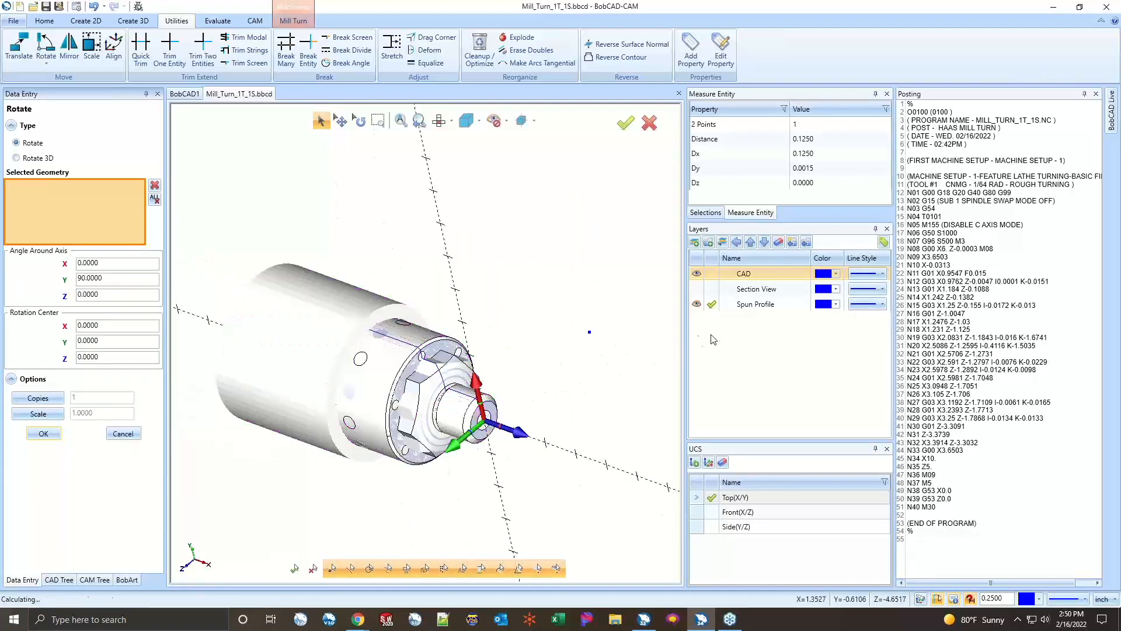
click(124, 433)
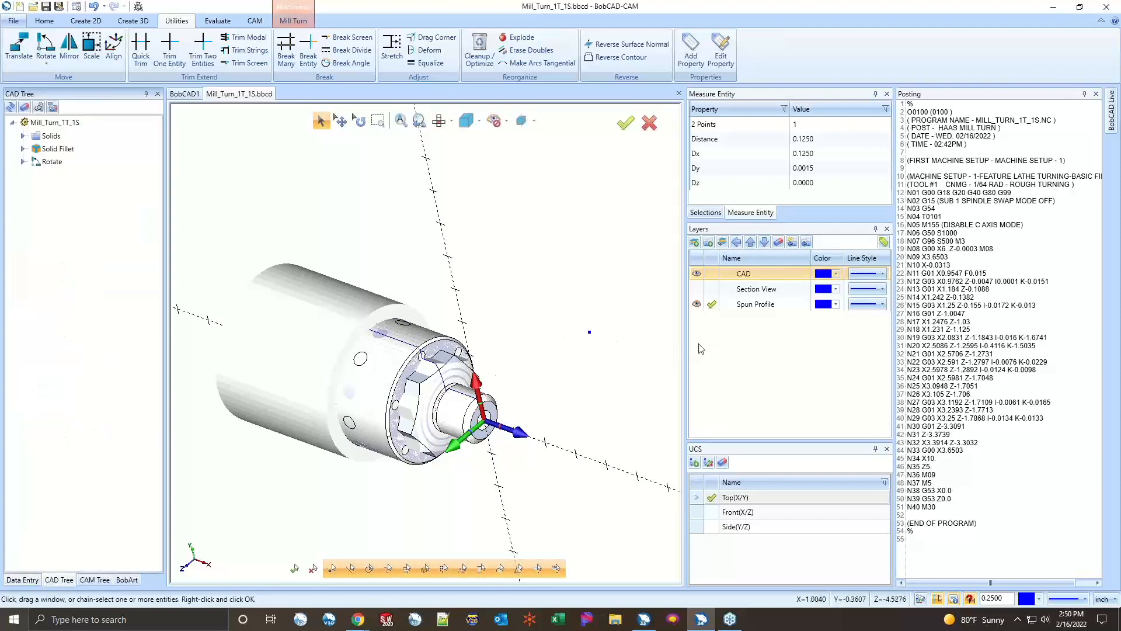
- Add a new layer named Stock
right_click(726, 340)
click(764, 343)
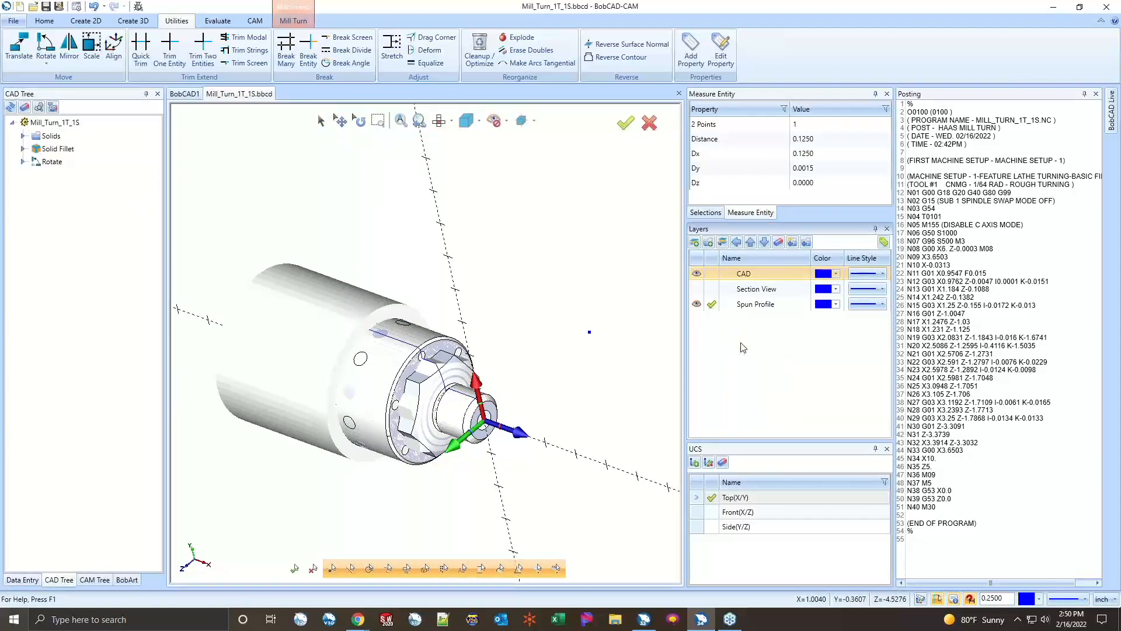
text(Stock)
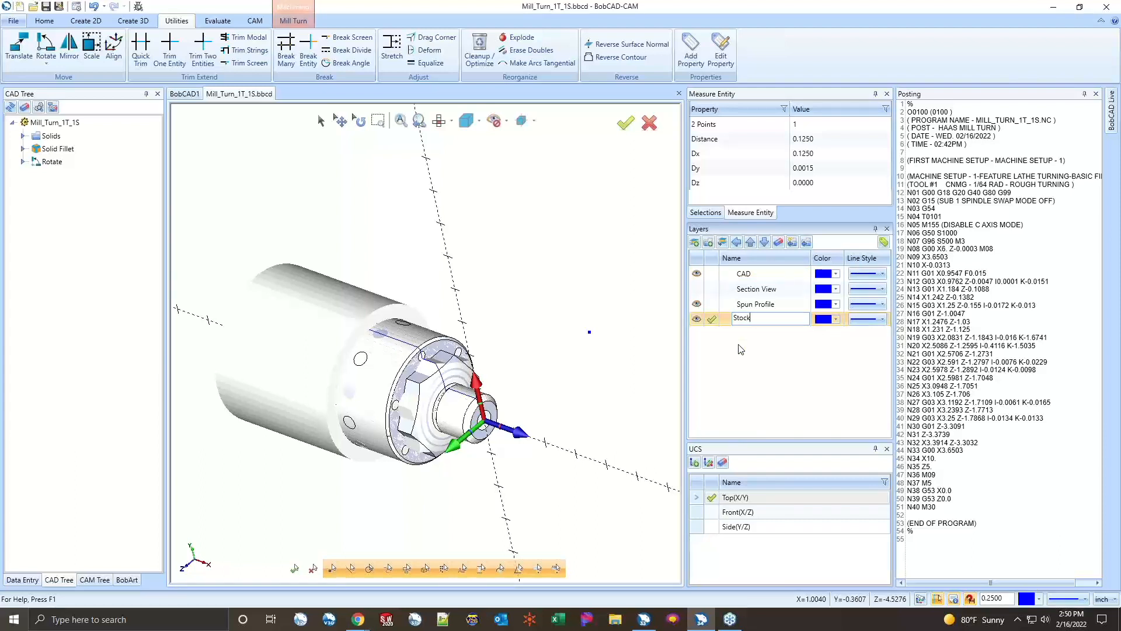
key(Return)
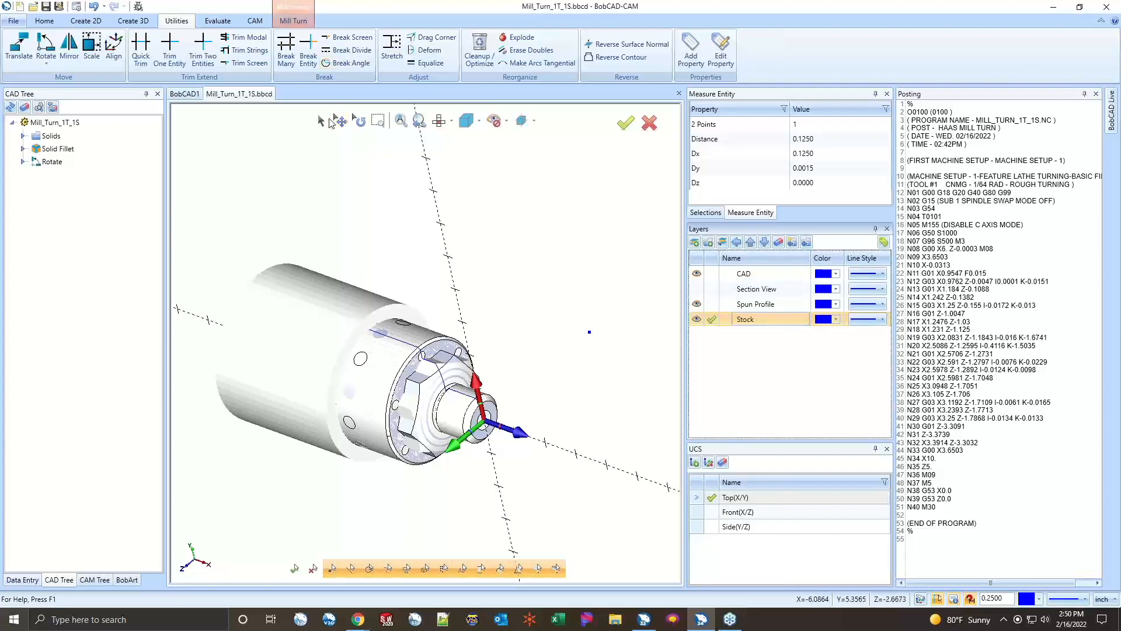
- Move the STL stock model onto the Stock layer by modifying its layer attribute
click(270, 309)
right_click(477, 200)
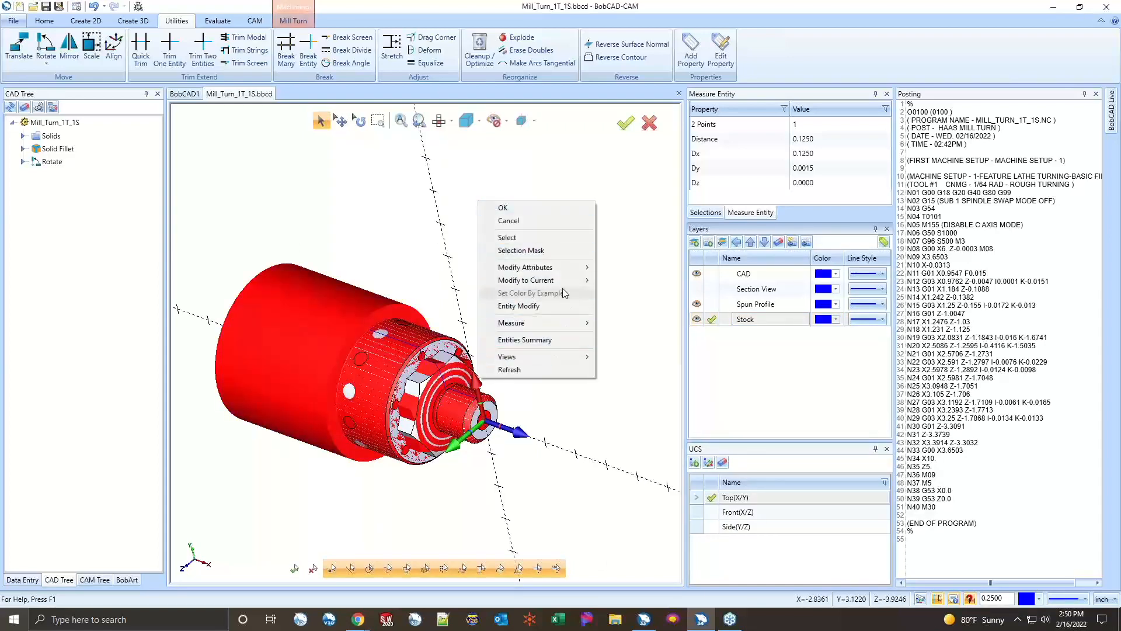
mouse_move(566, 280)
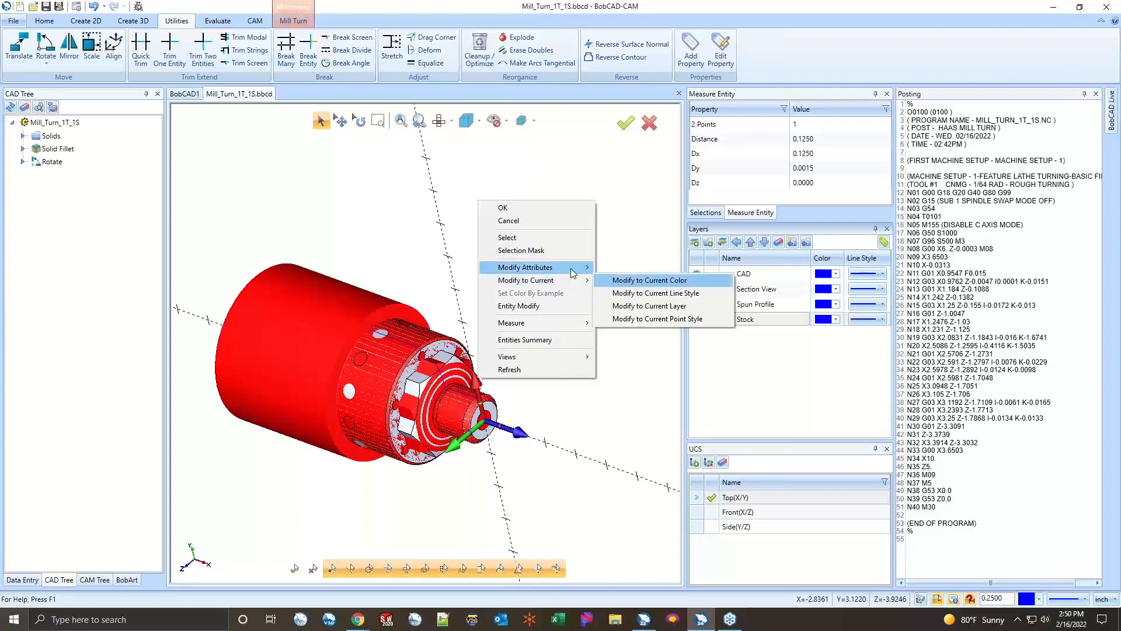
click(620, 294)
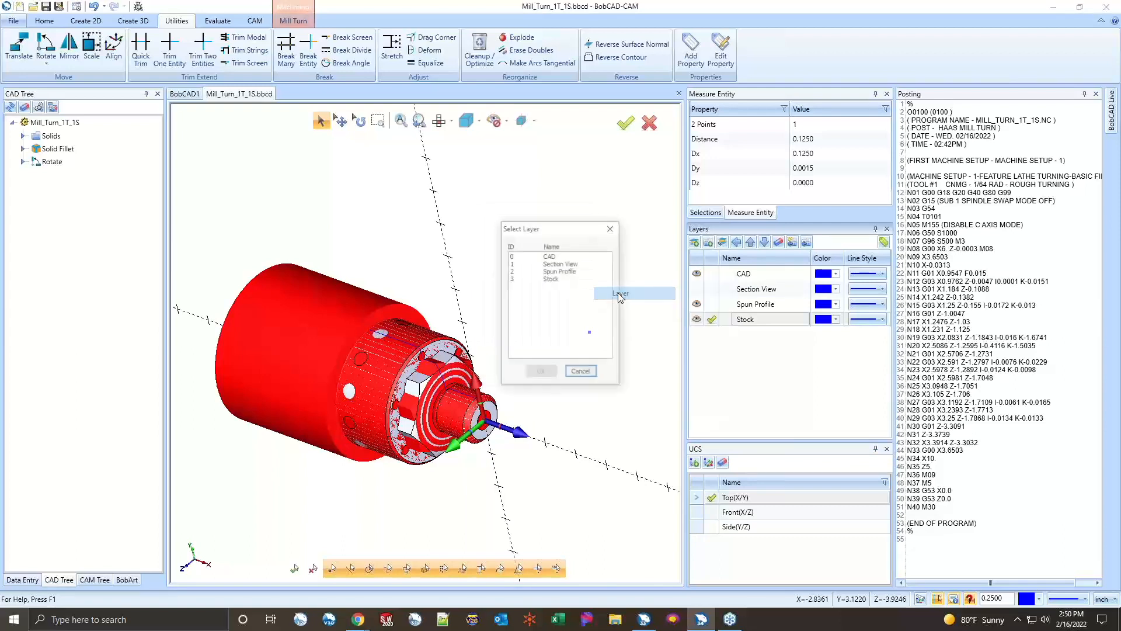
click(553, 279)
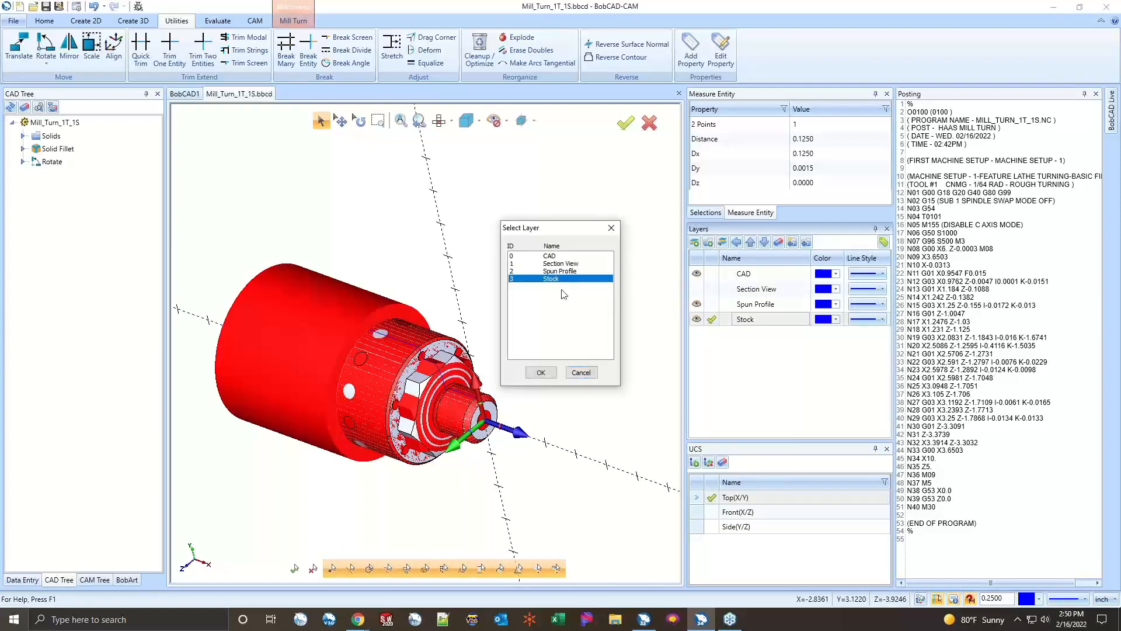
click(541, 372)
- Make Spun Profile the active layer, and hide the Stock layer and show it again
click(711, 304)
click(696, 319)
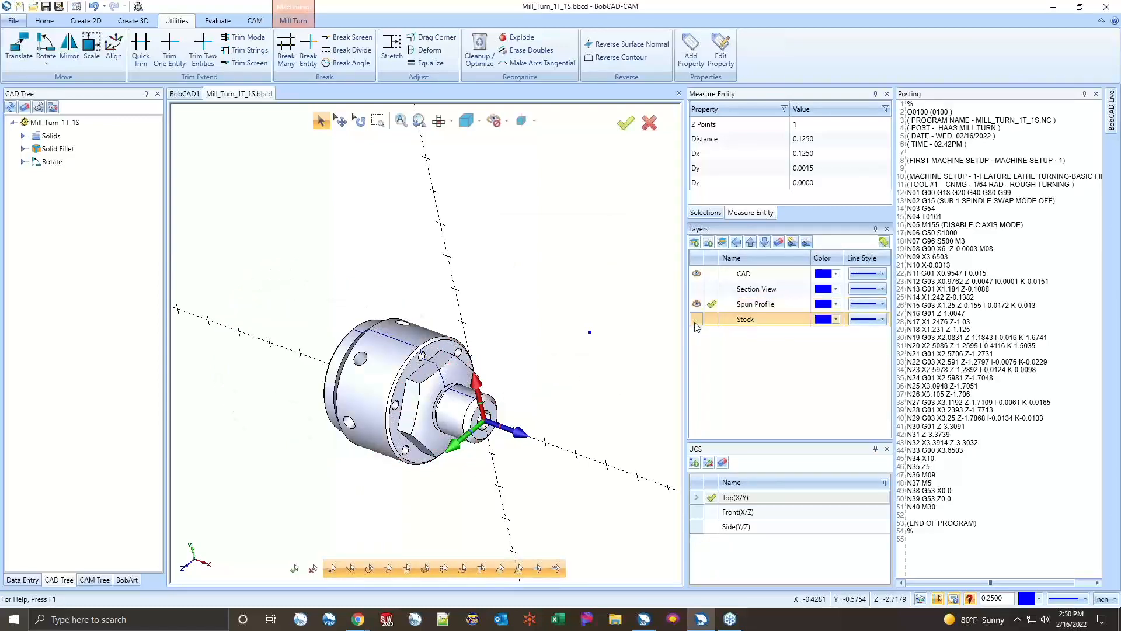
click(697, 319)
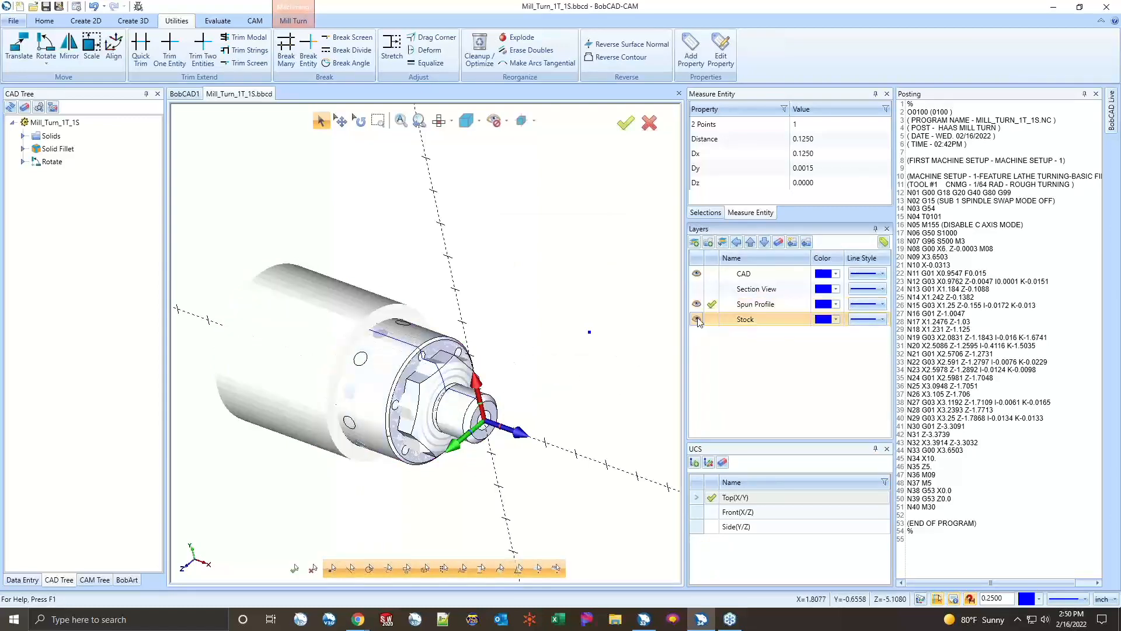
- Create a new Mill Turn job on the BC_1T_1S machine and open its Stock Wizard
click(94, 579)
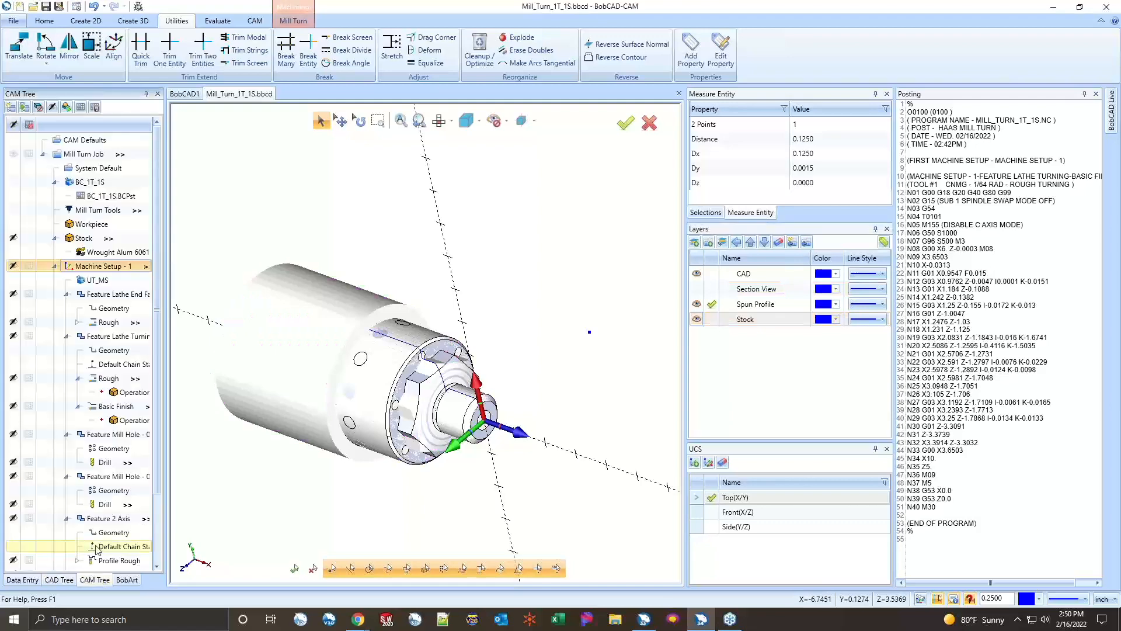
click(44, 155)
right_click(78, 141)
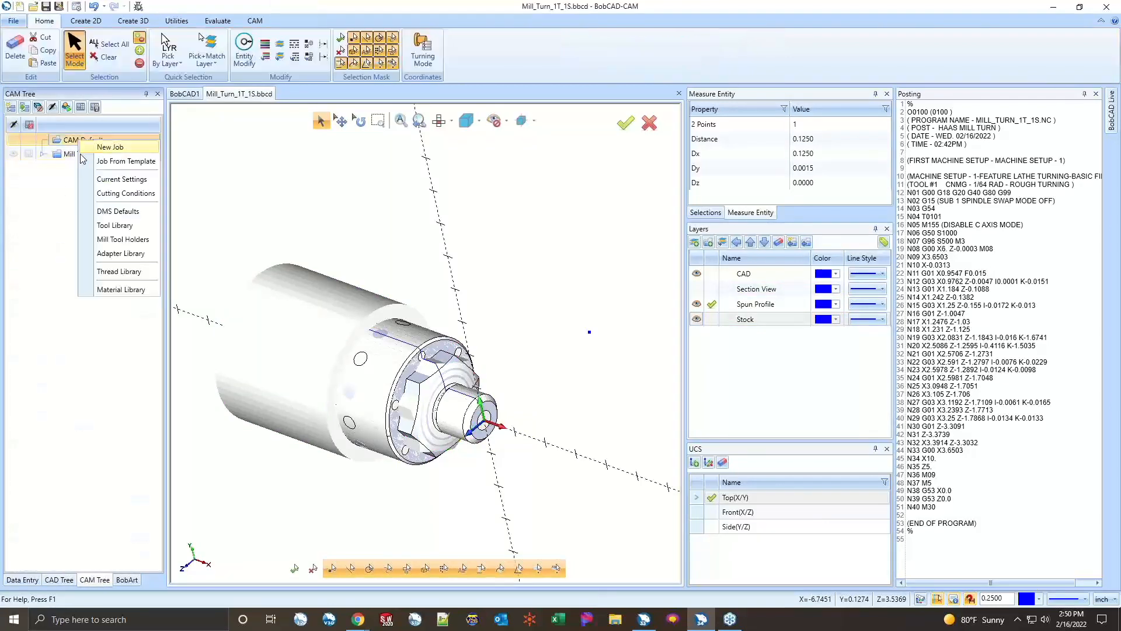
click(106, 149)
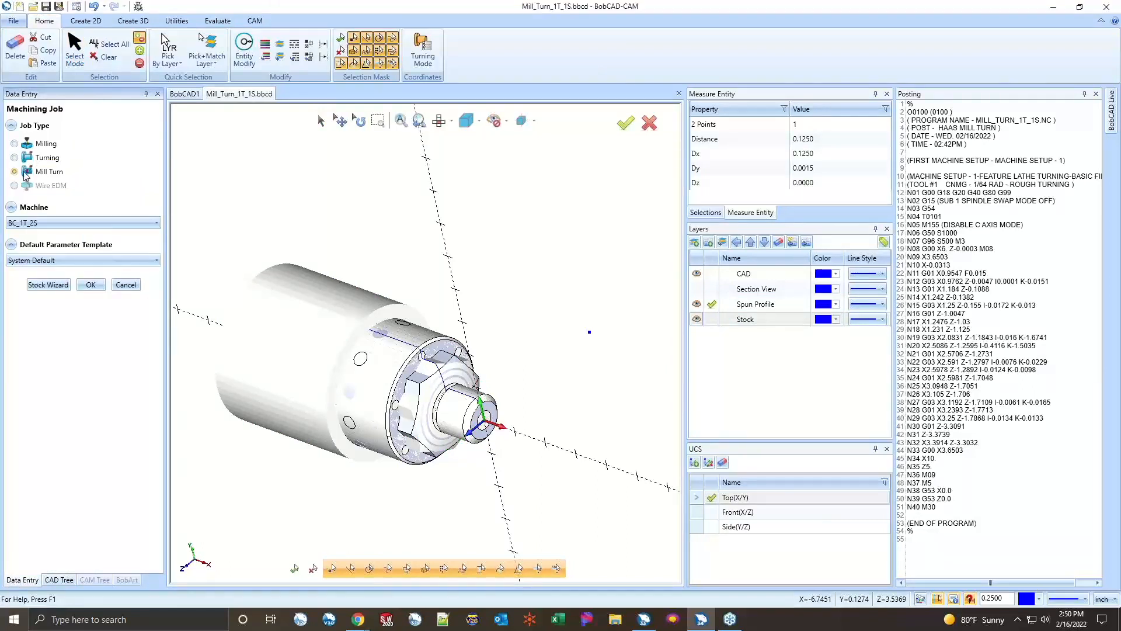
click(81, 223)
click(52, 248)
click(57, 287)
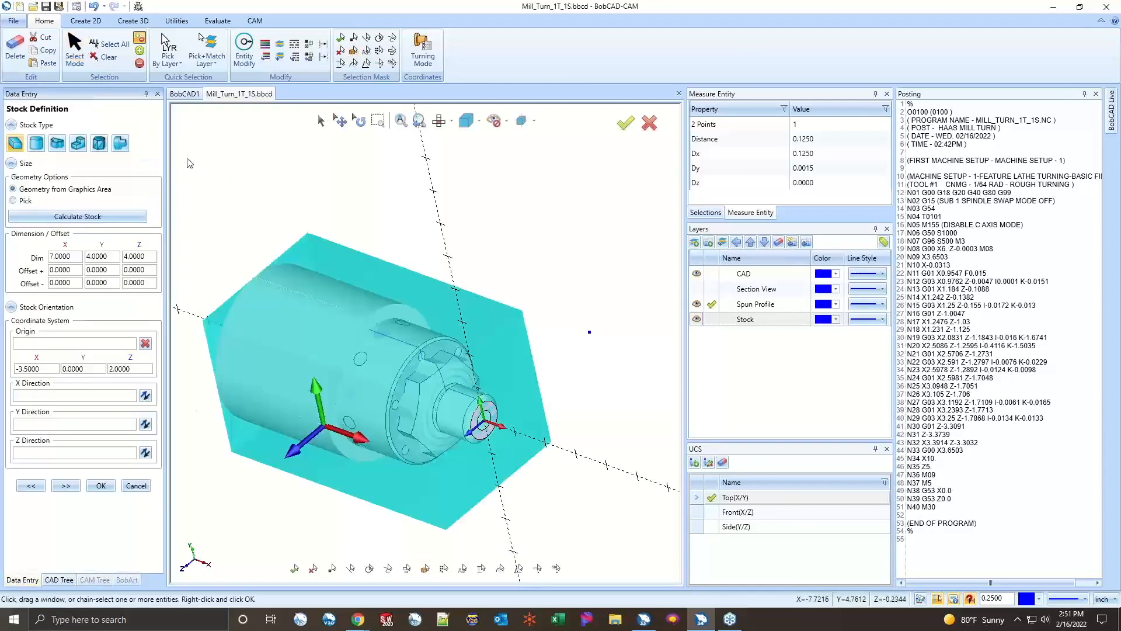
- Define the new job's stock as a solid body from the STL stock mesh, calculate it and accept the definition
click(83, 148)
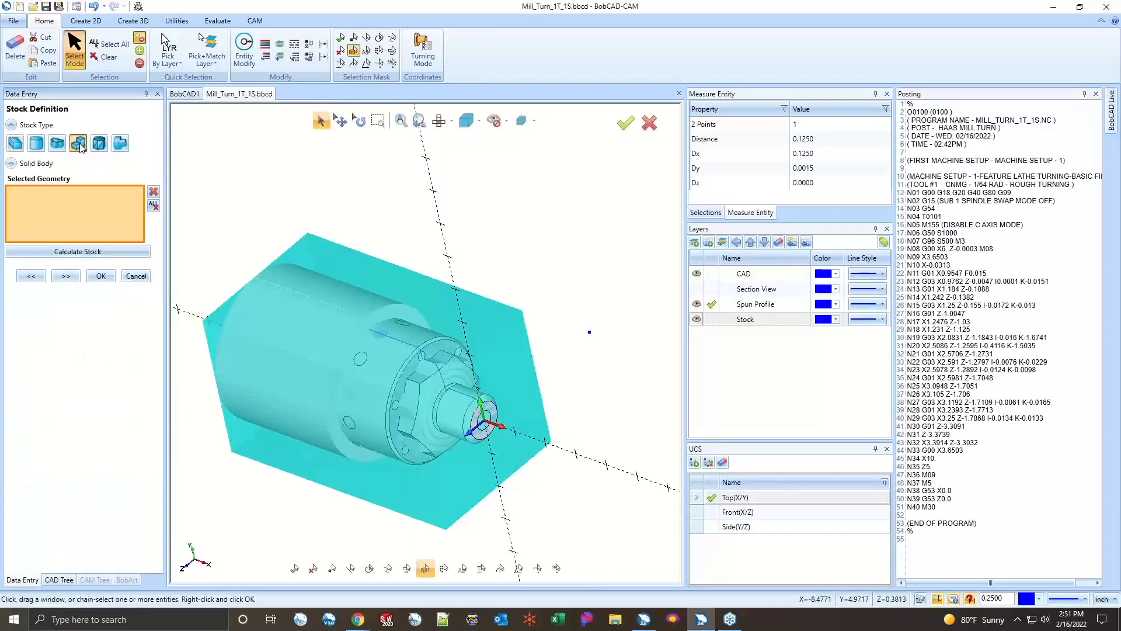
click(302, 300)
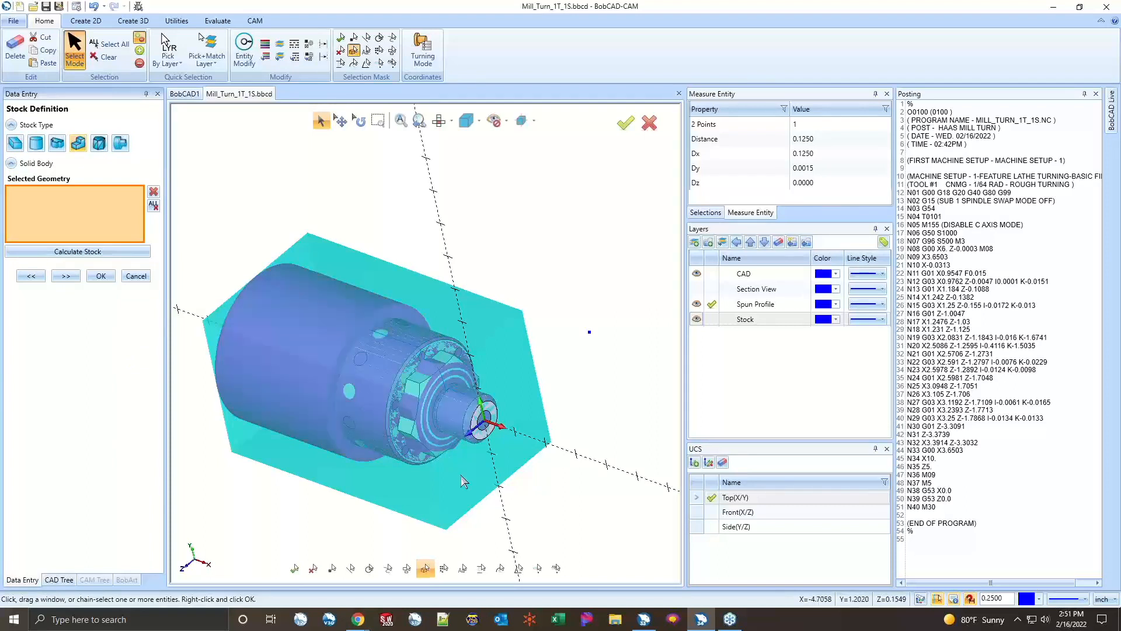
click(363, 369)
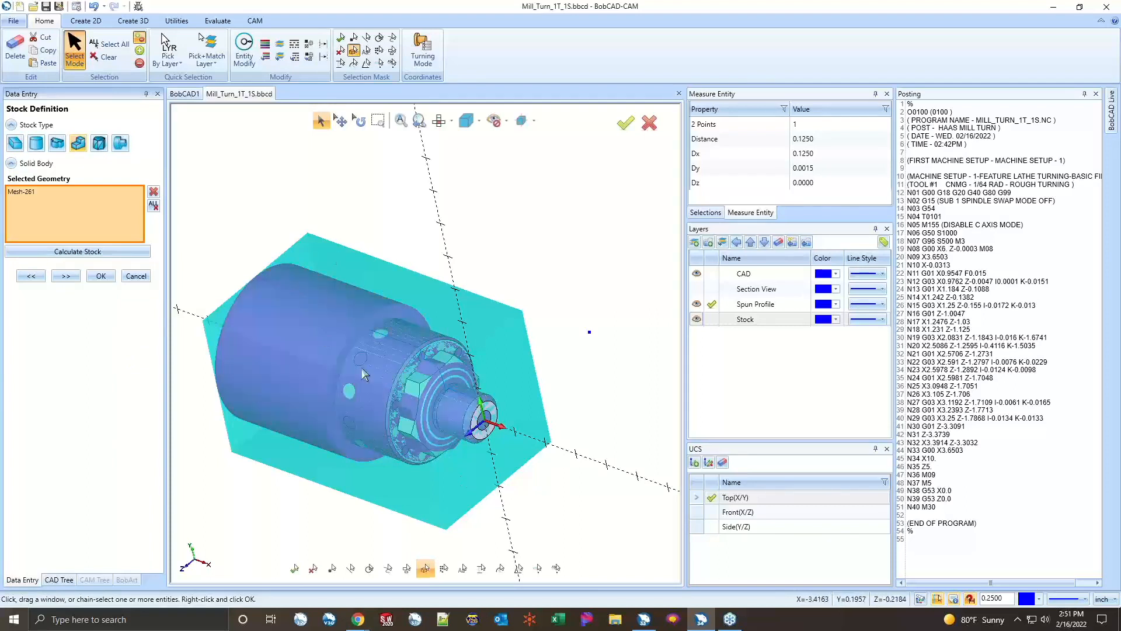
click(123, 257)
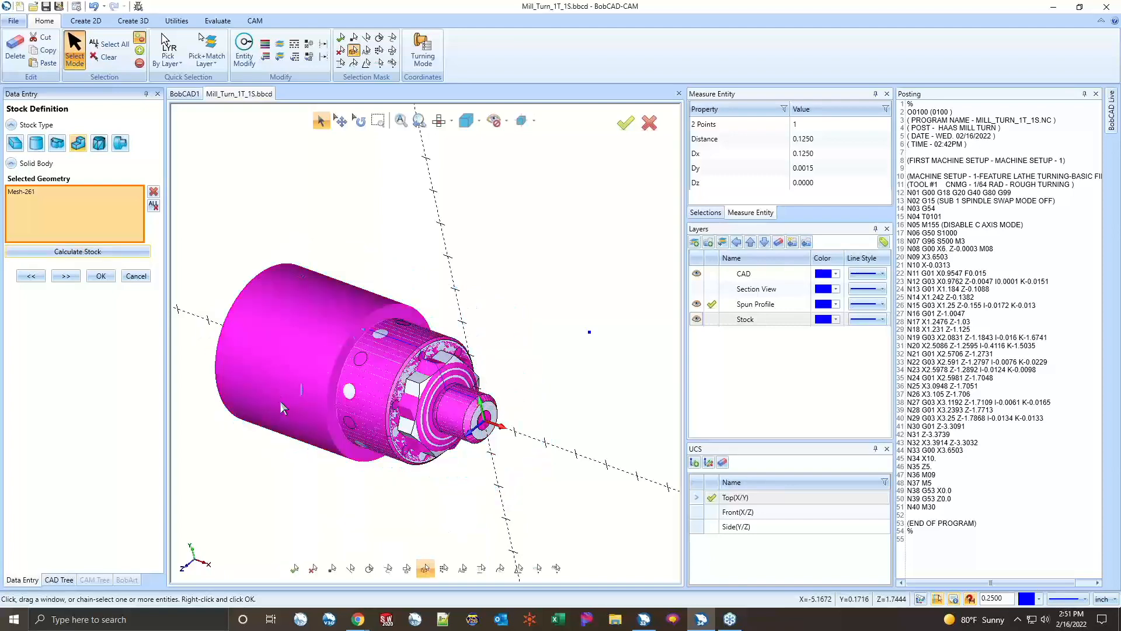
click(100, 276)
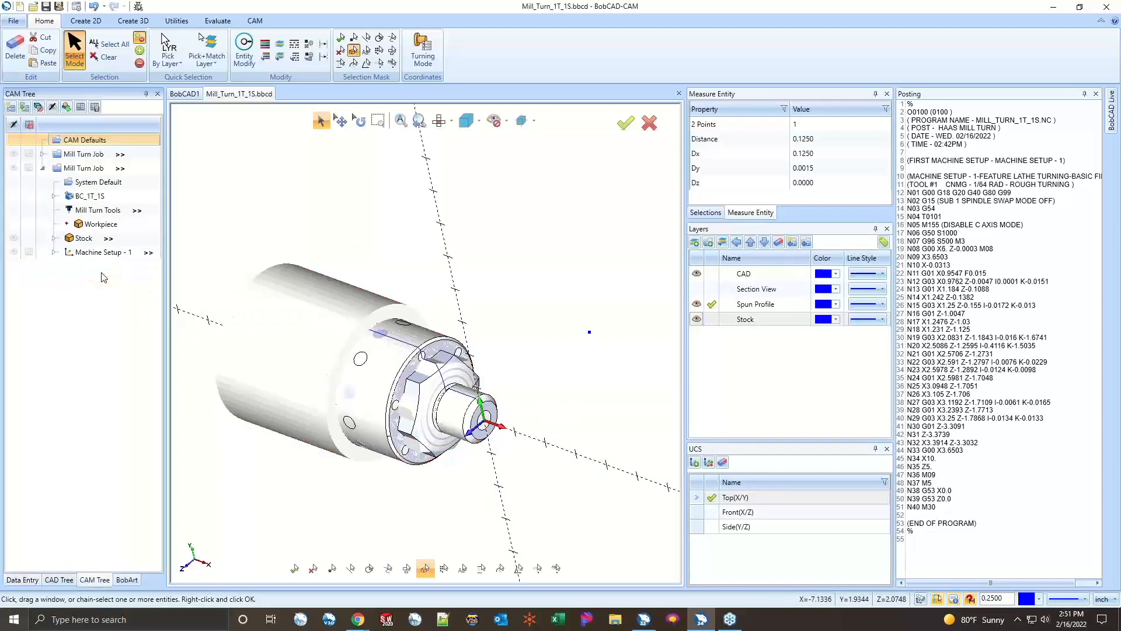
- Hide the Stock layer
click(691, 319)
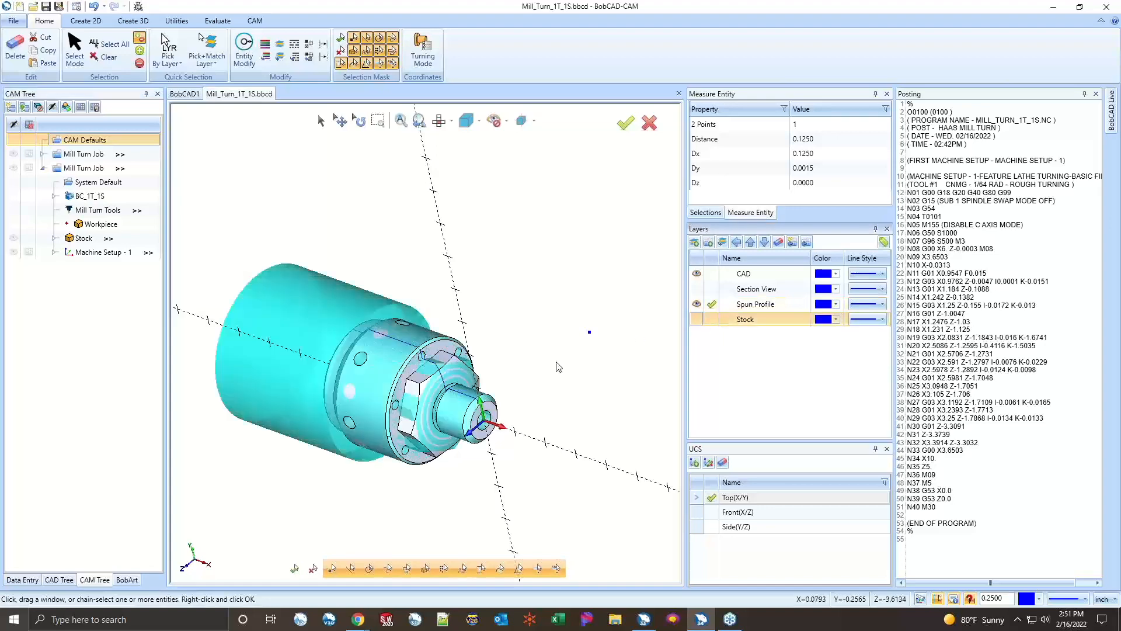
middle_drag(431, 417, 509, 397)
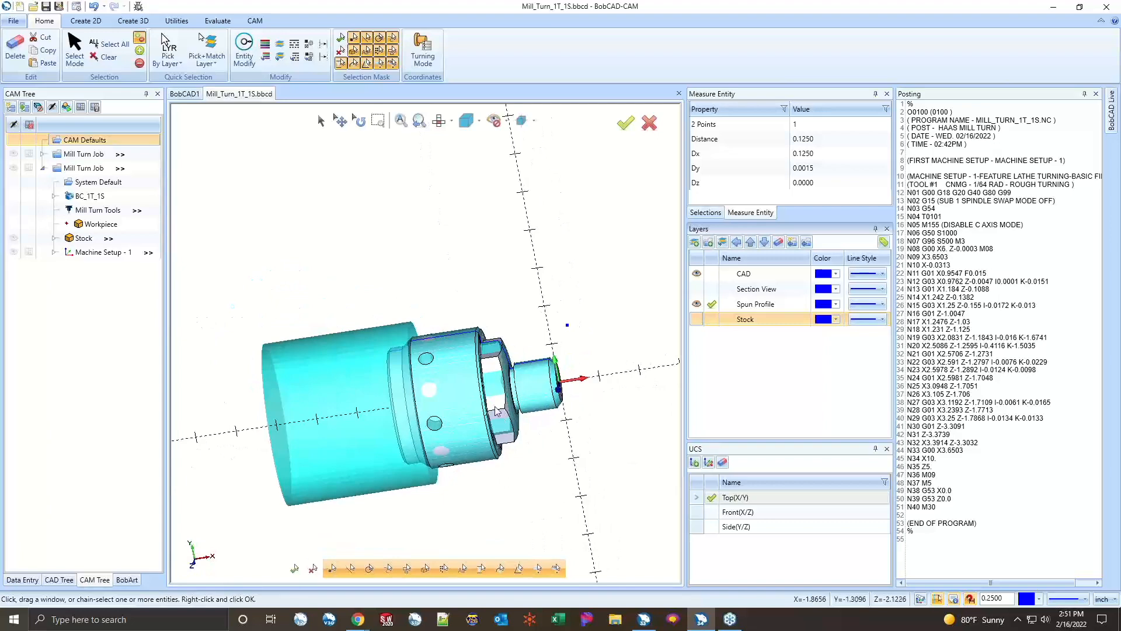
- Try placing the new job's Machine Setup - 1 origin at the centre of the stock's back face, and cancel the edit
right_click(105, 252)
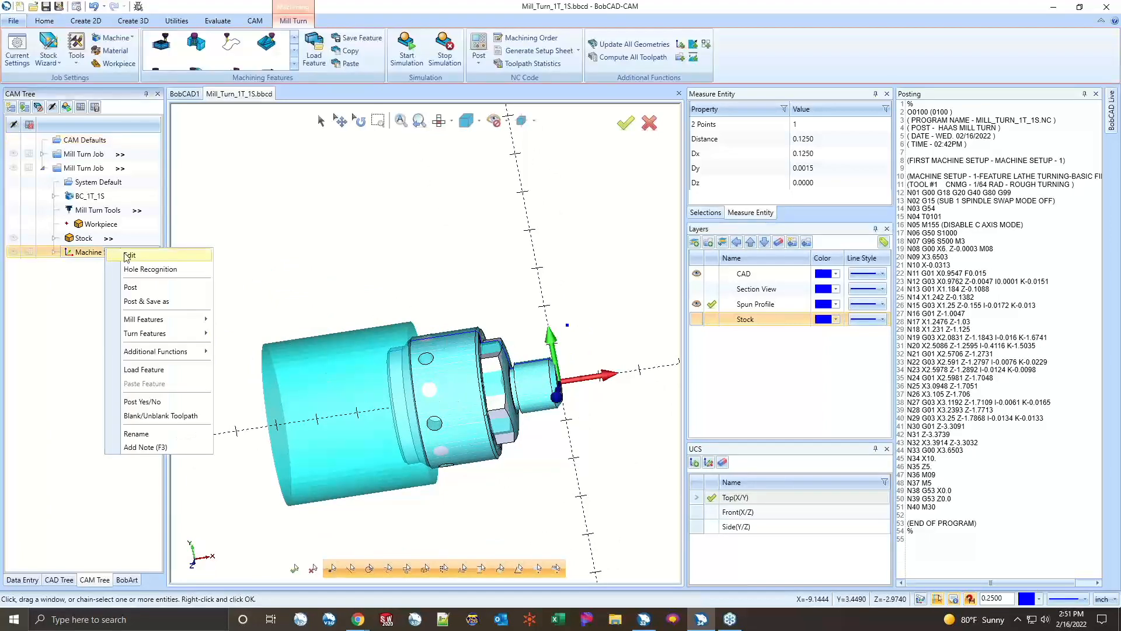
click(125, 256)
middle_drag(396, 302, 540, 281)
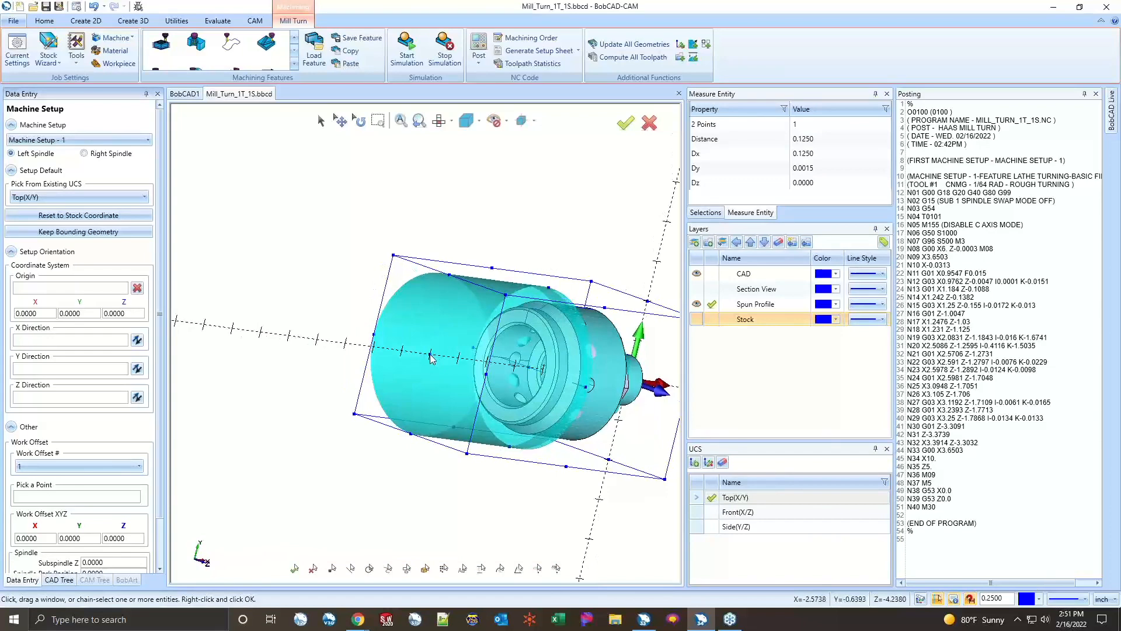
click(88, 289)
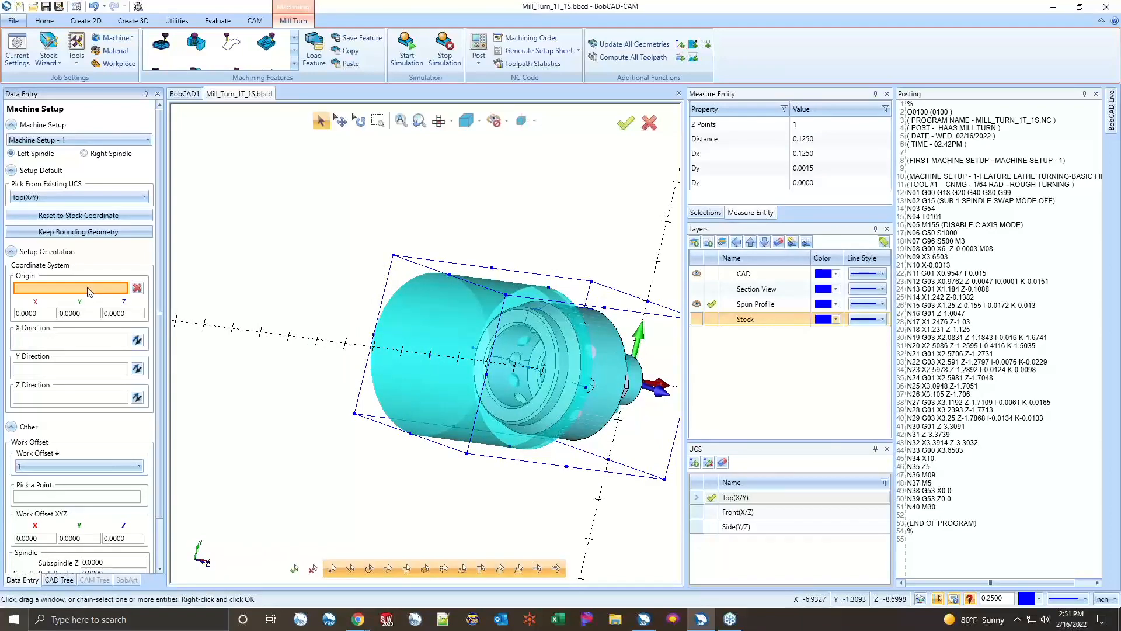
click(418, 357)
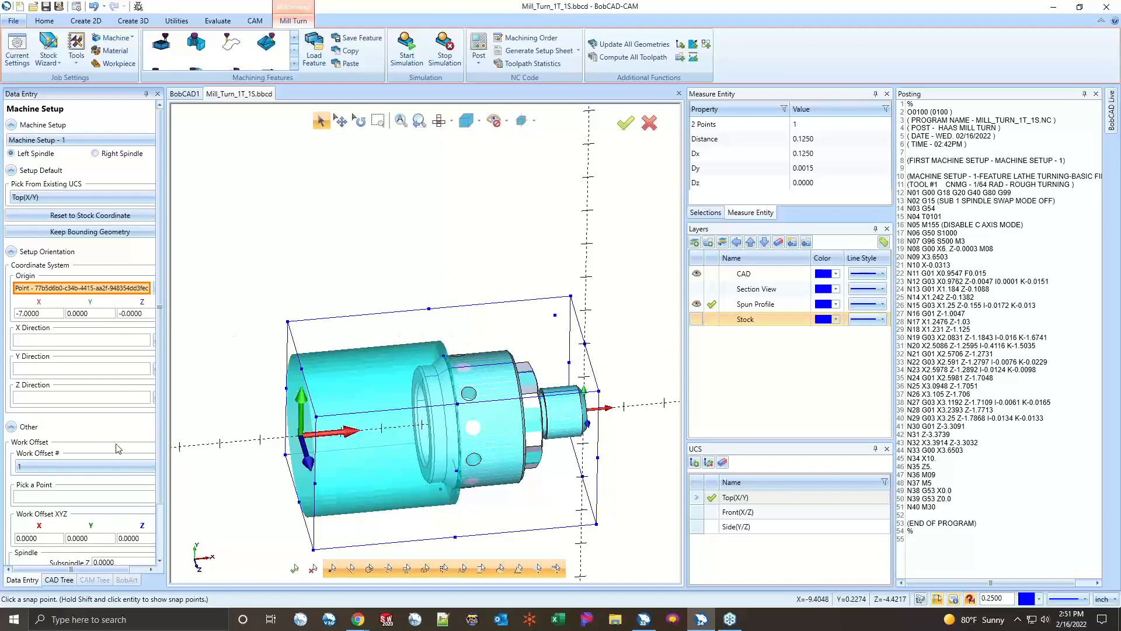
scroll(163, 450, down, 2)
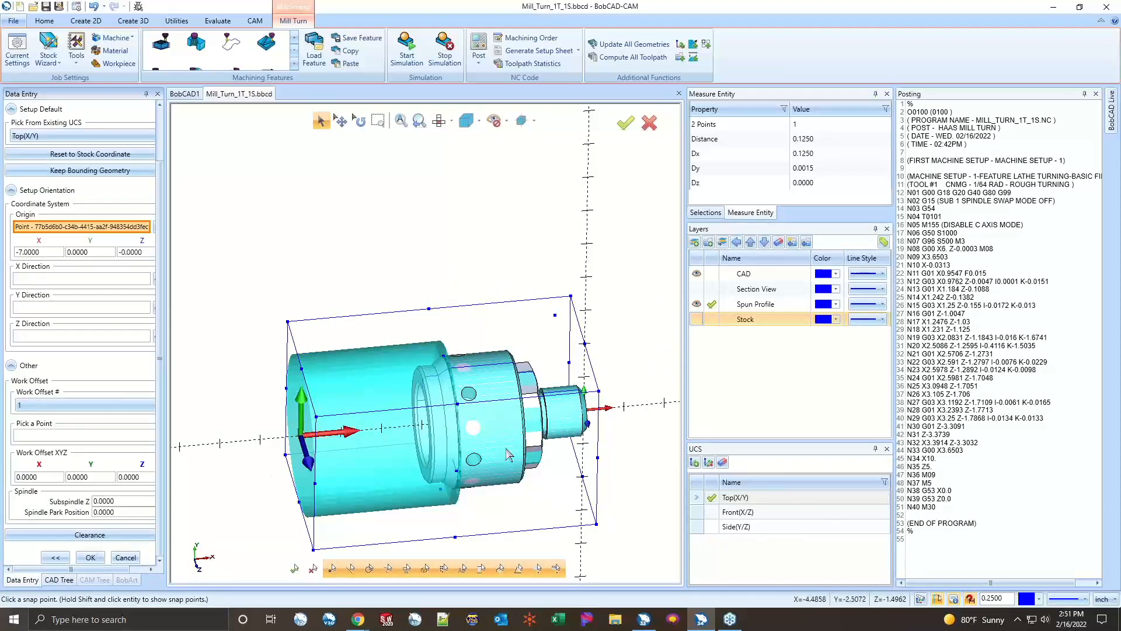
click(125, 558)
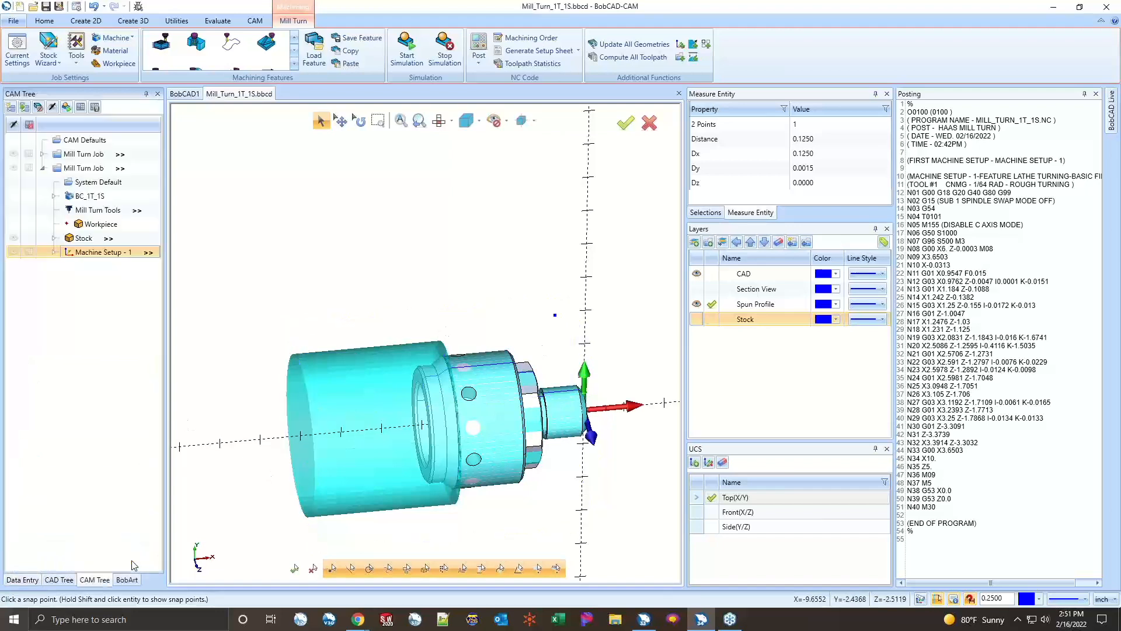
- Delete the newly added second Mill Turn job
click(96, 169)
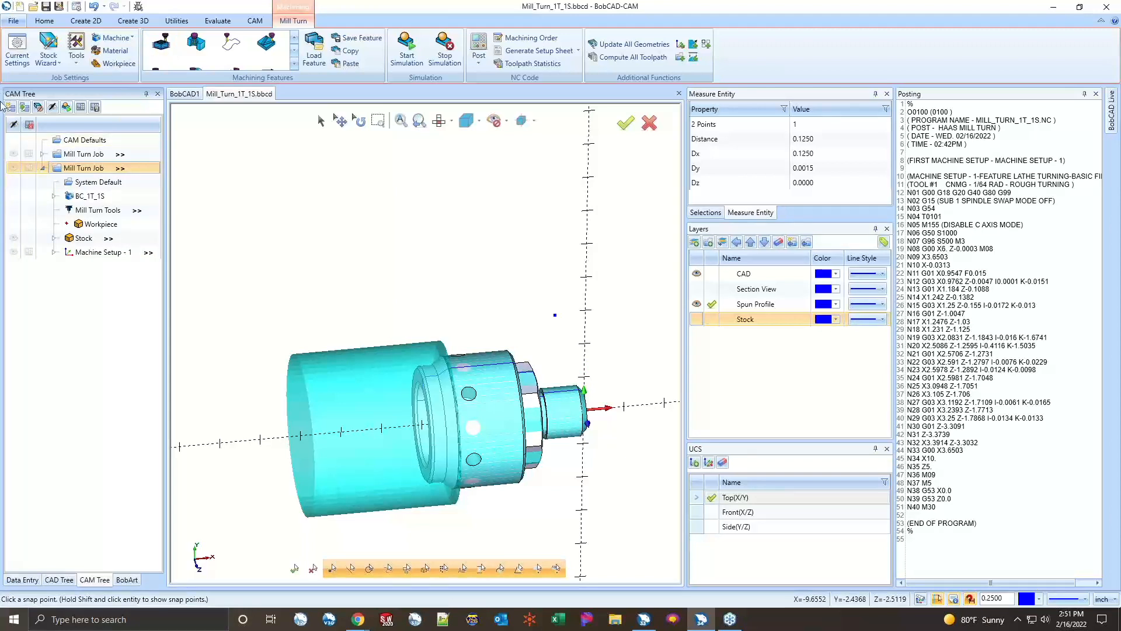
right_click(58, 169)
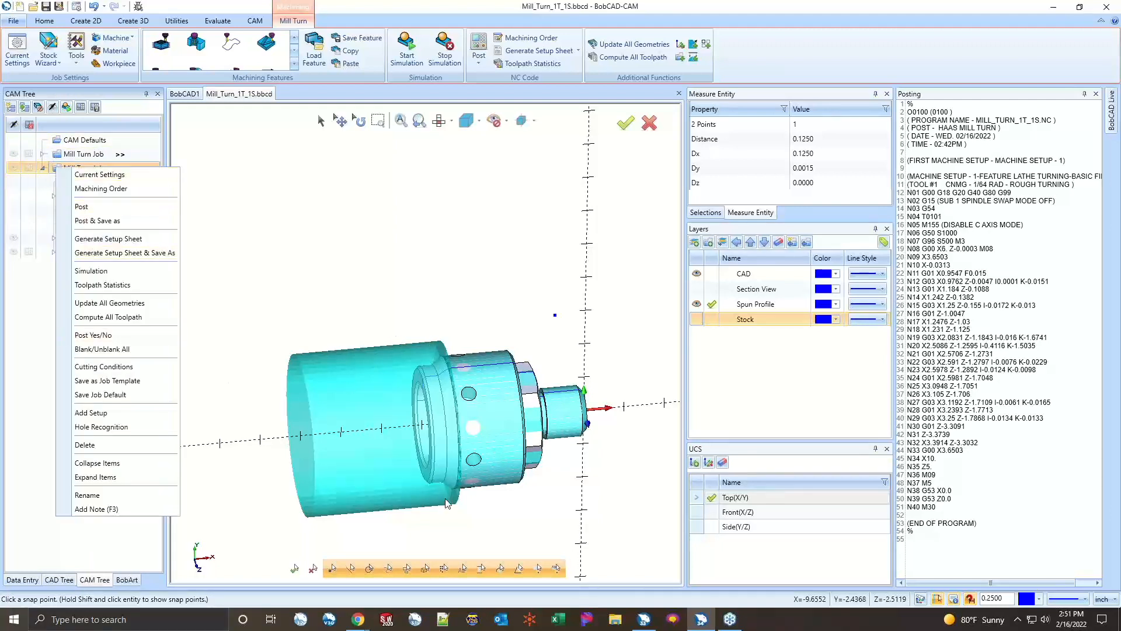
click(247, 269)
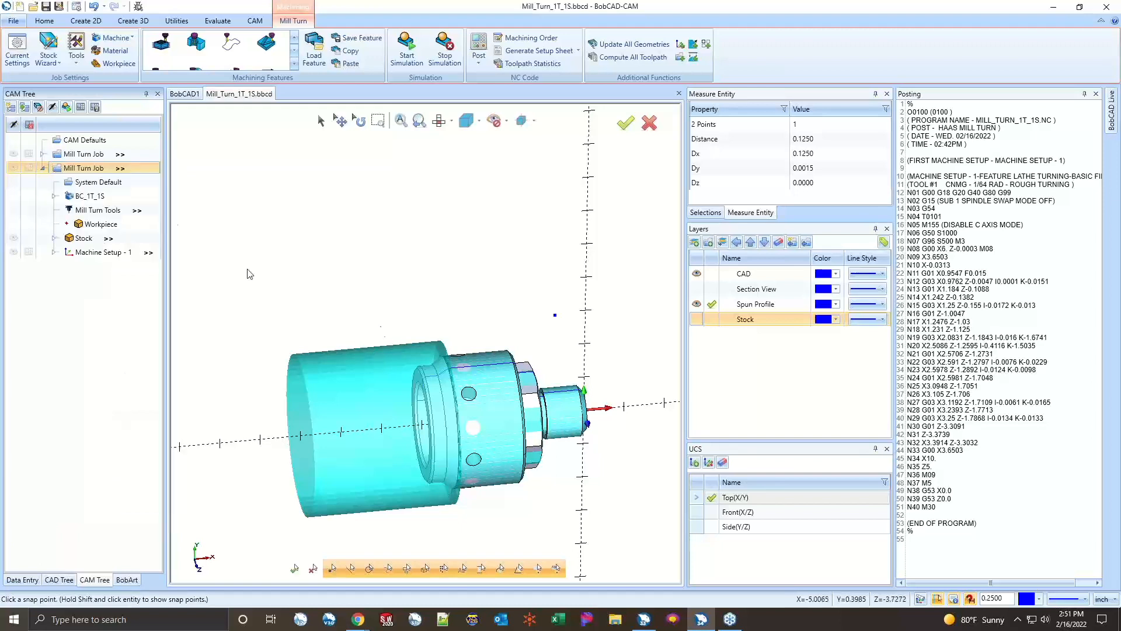
right_click(95, 169)
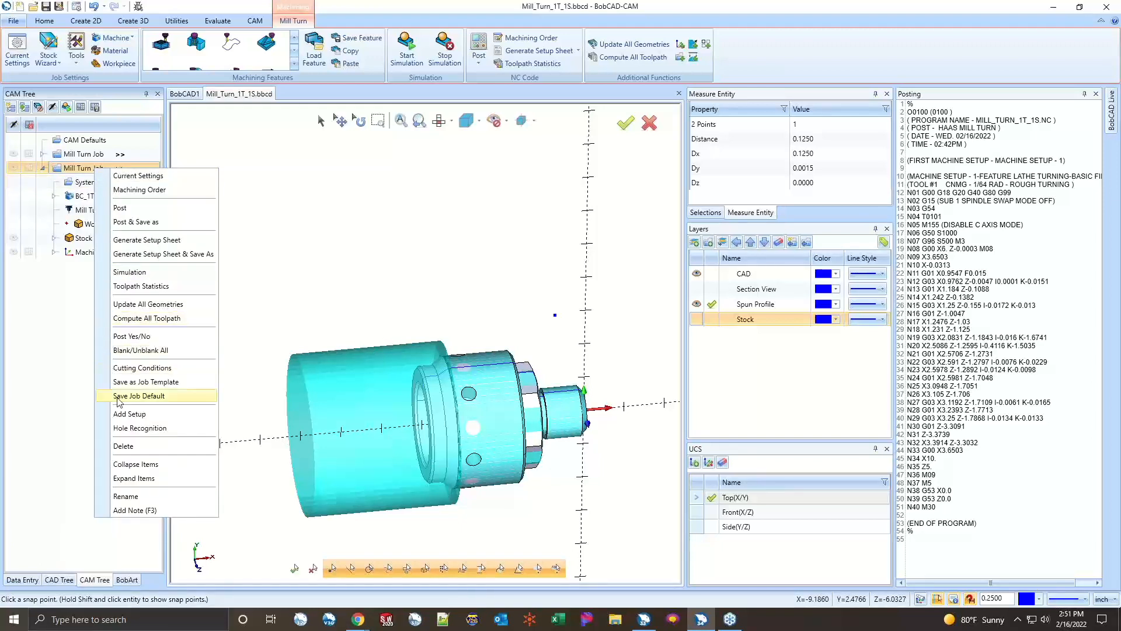
click(123, 445)
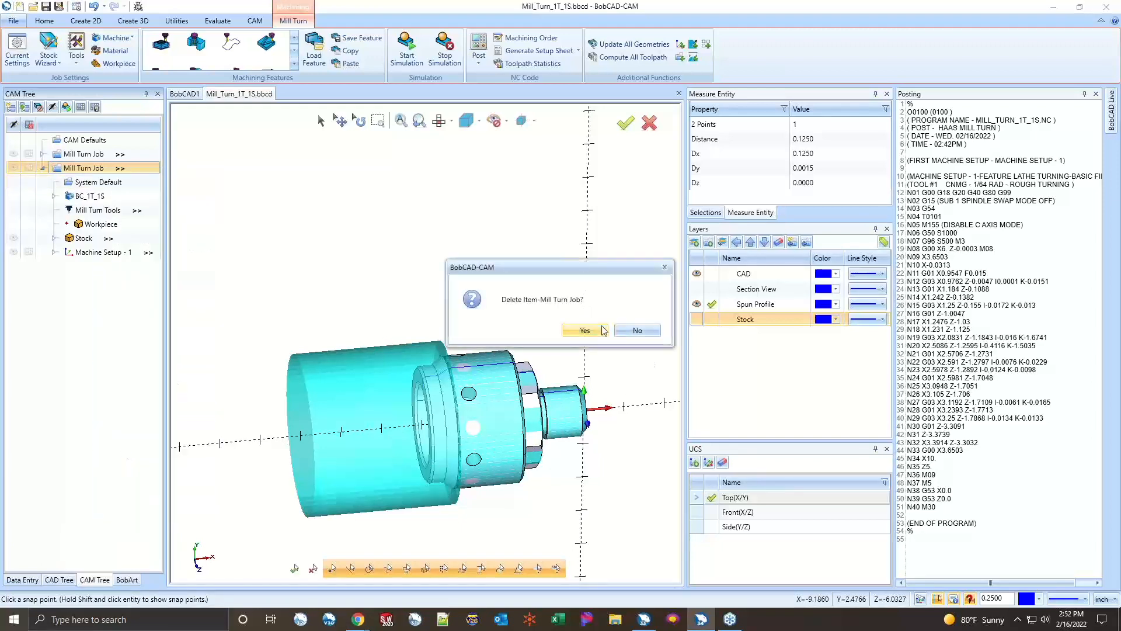
click(604, 330)
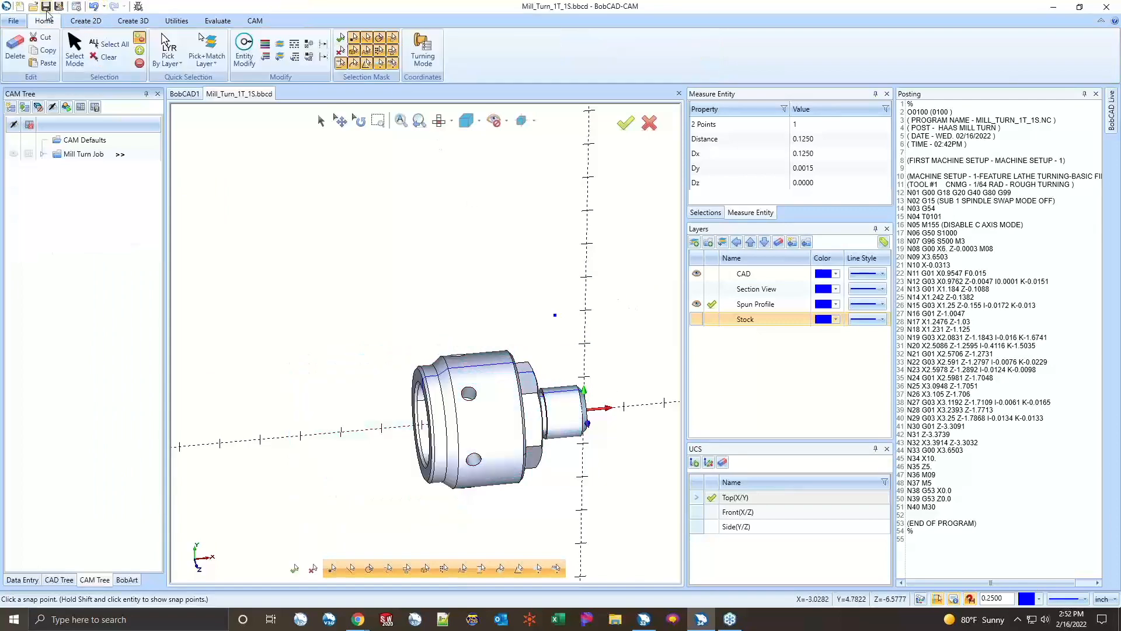
- Save the file and post the NC program for the whole Mill Turn job
click(46, 7)
click(44, 154)
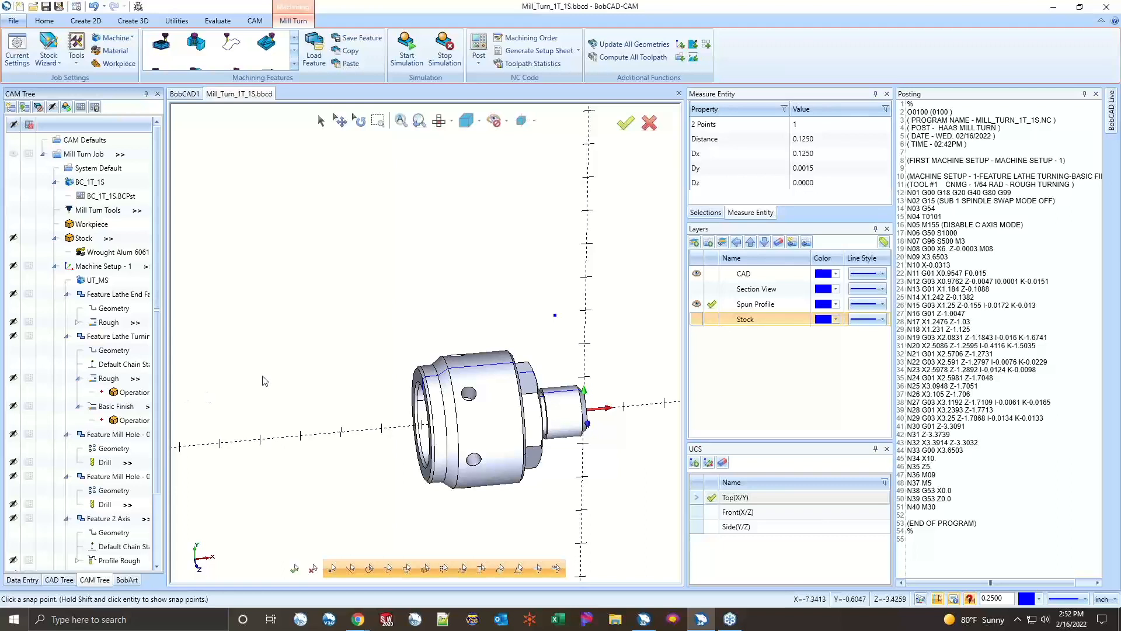
right_click(92, 153)
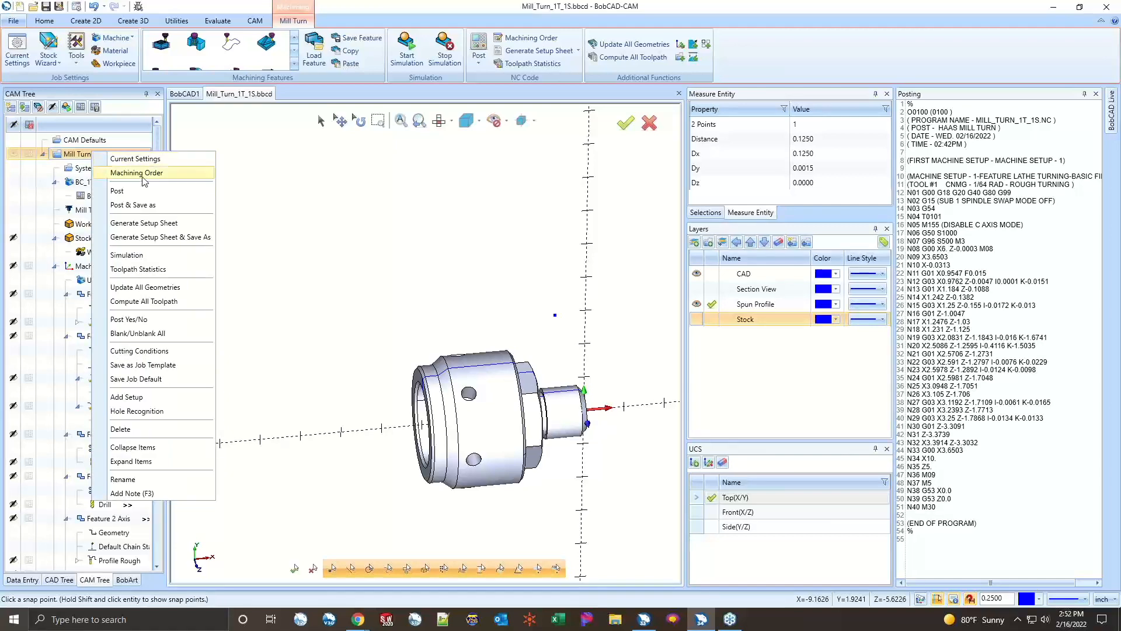
click(136, 193)
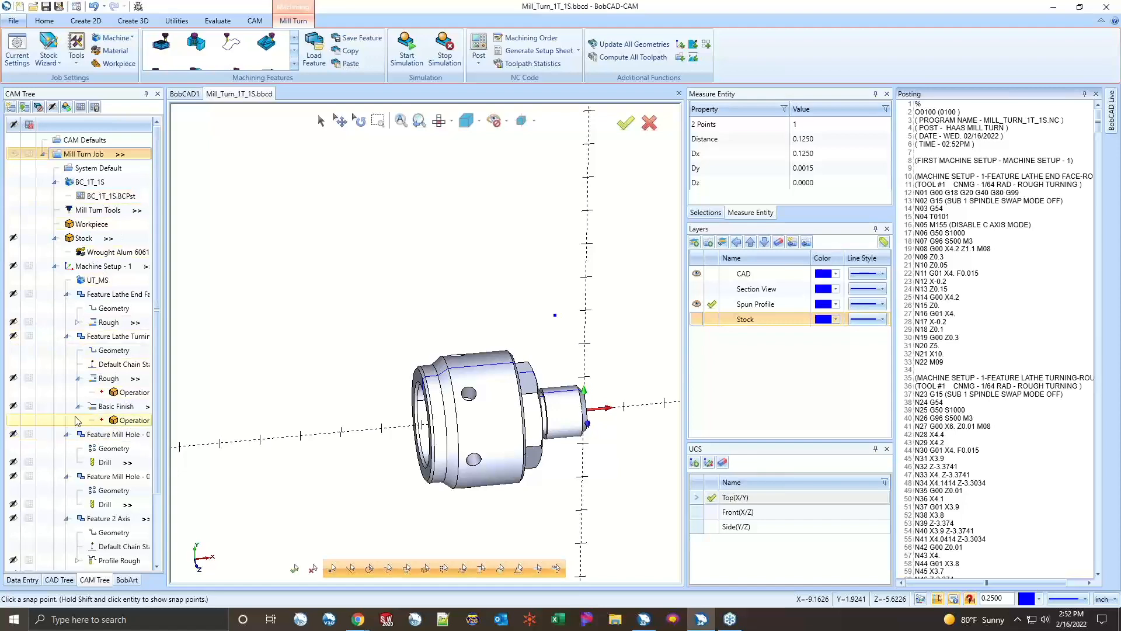
- Post only the lathe turning feature's Basic Finish operation, and repost the whole Mill Turn job
right_click(107, 407)
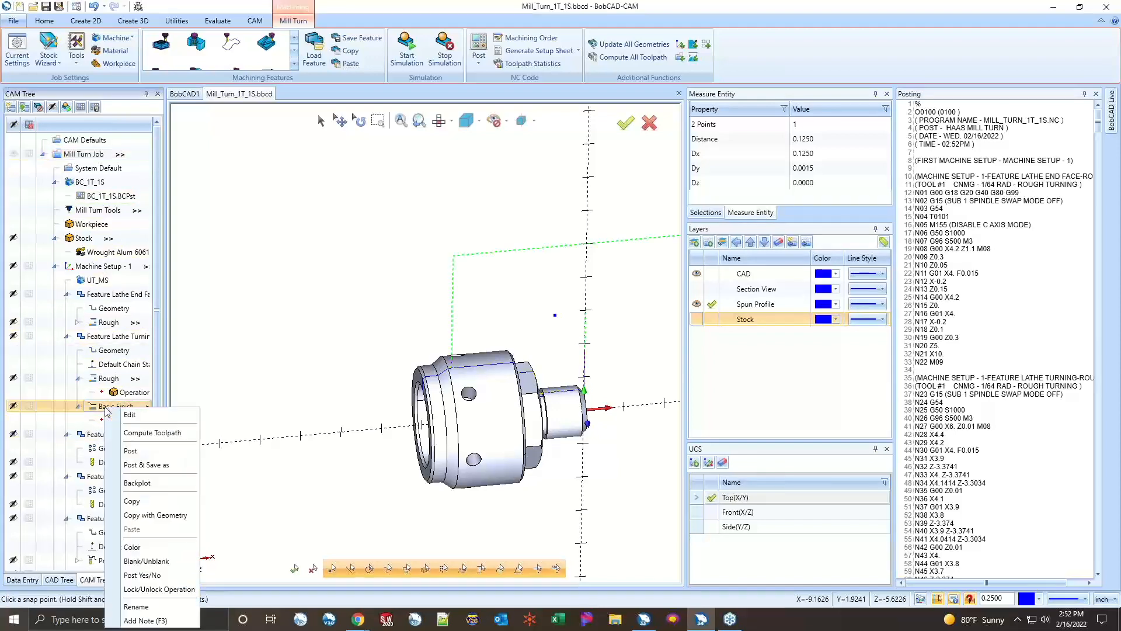
click(135, 451)
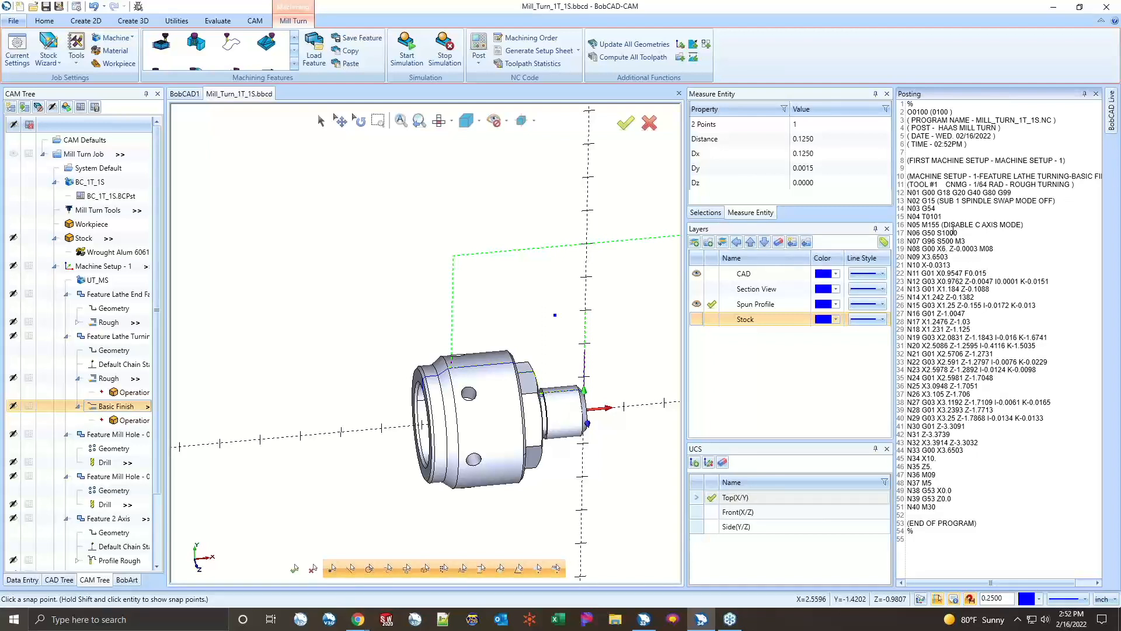
right_click(93, 156)
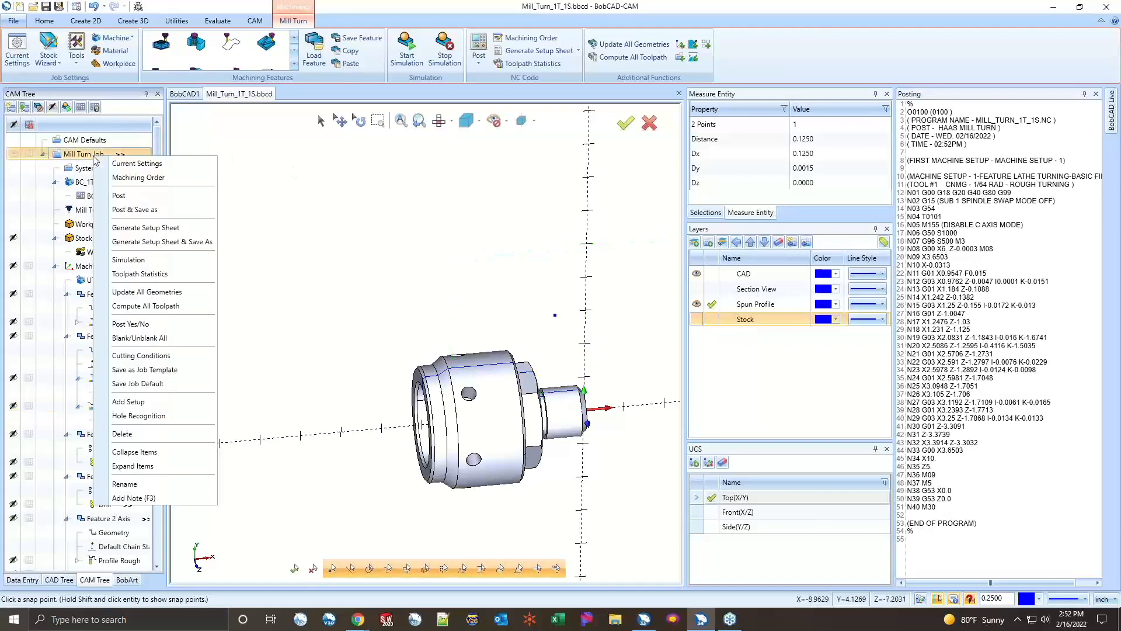
click(121, 197)
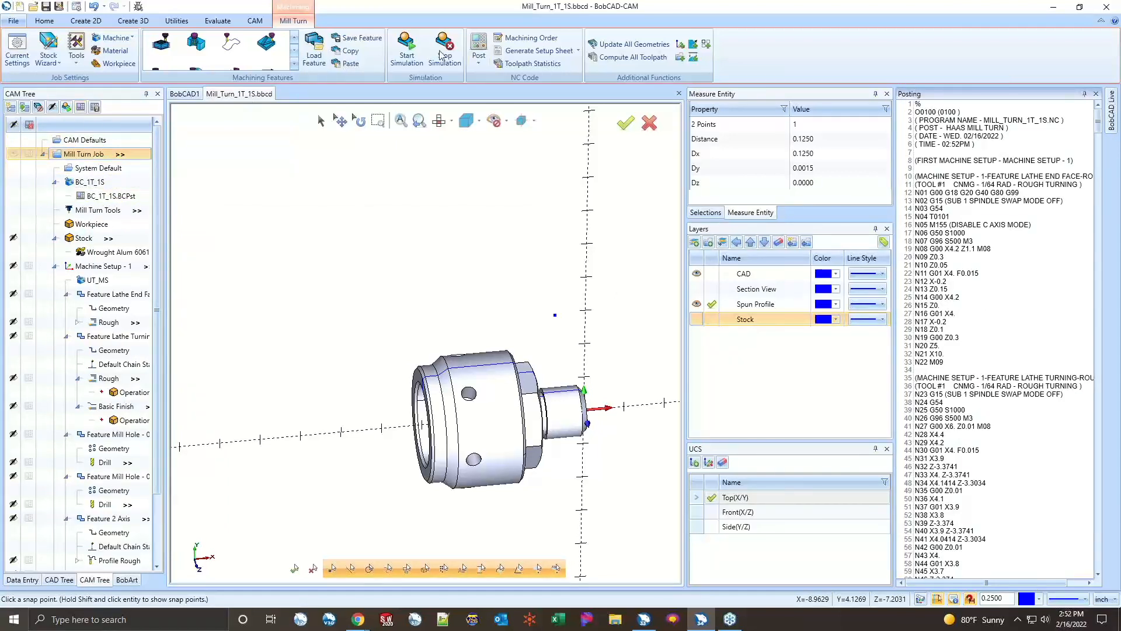
- Open the Post & Save As dialog for the NC program and cancel it
click(477, 67)
click(503, 77)
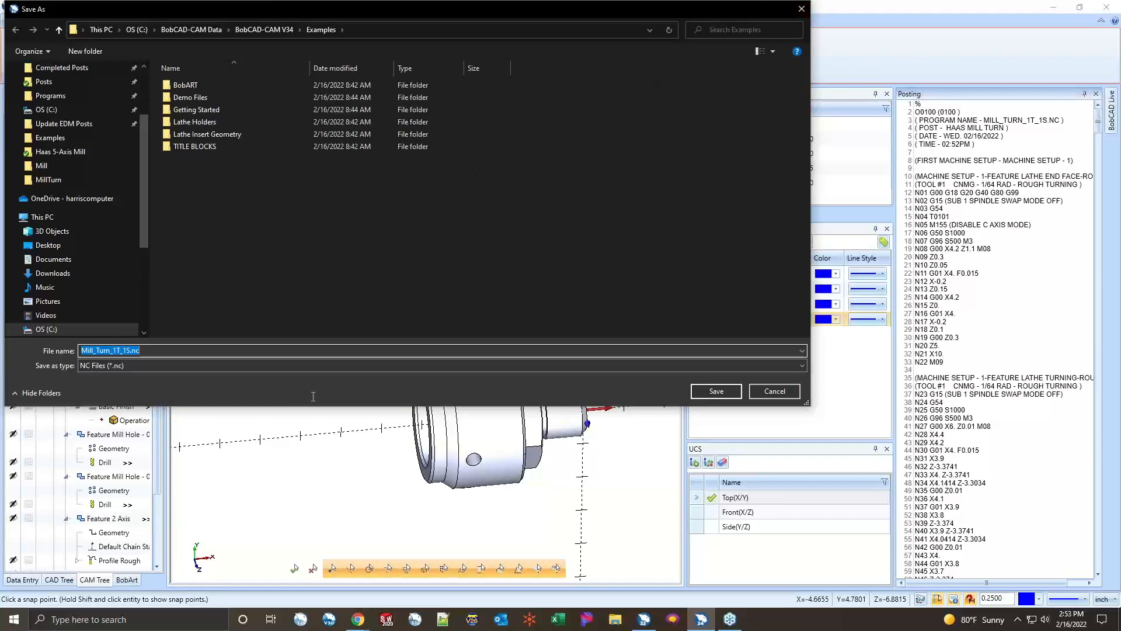
click(802, 10)
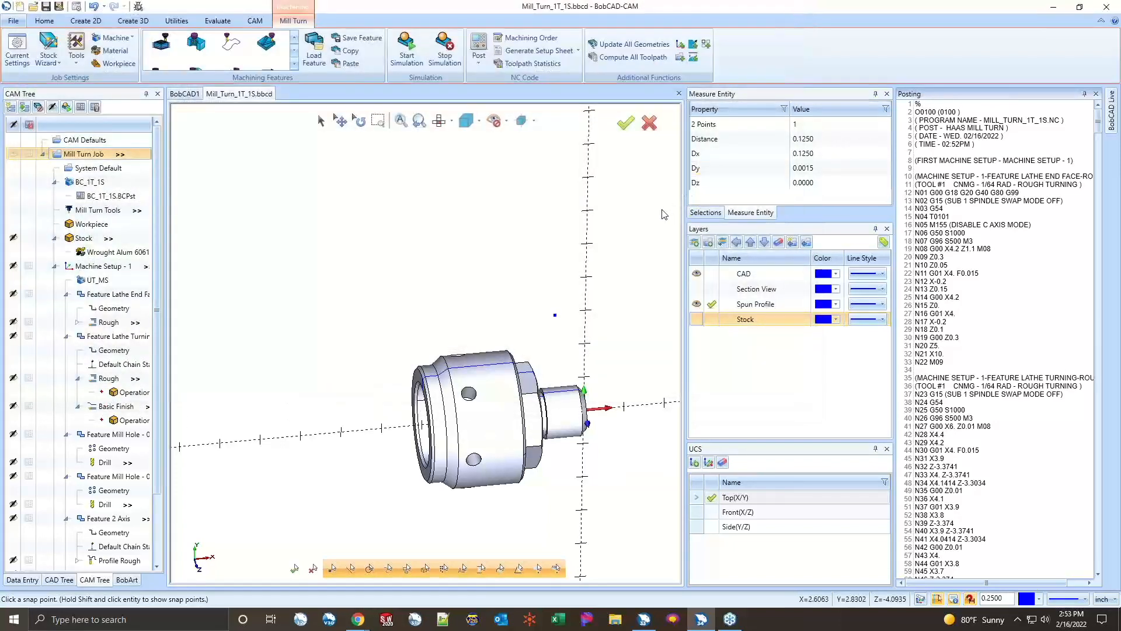
- Try to open the posted program in the NC Editor, and close the editor
right_click(981, 182)
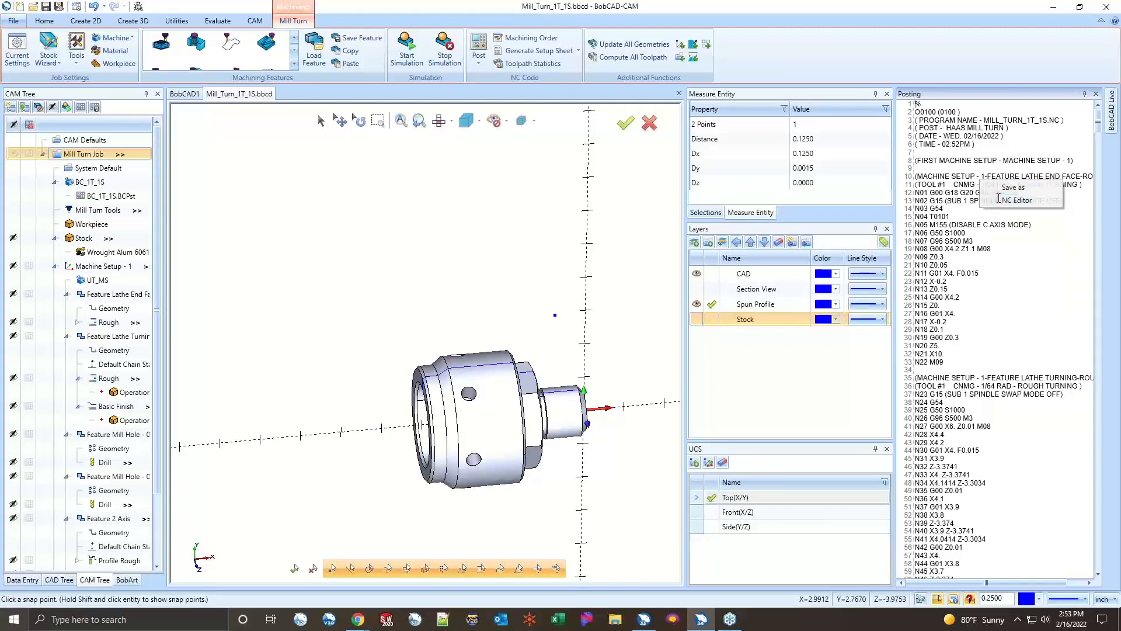
click(1000, 201)
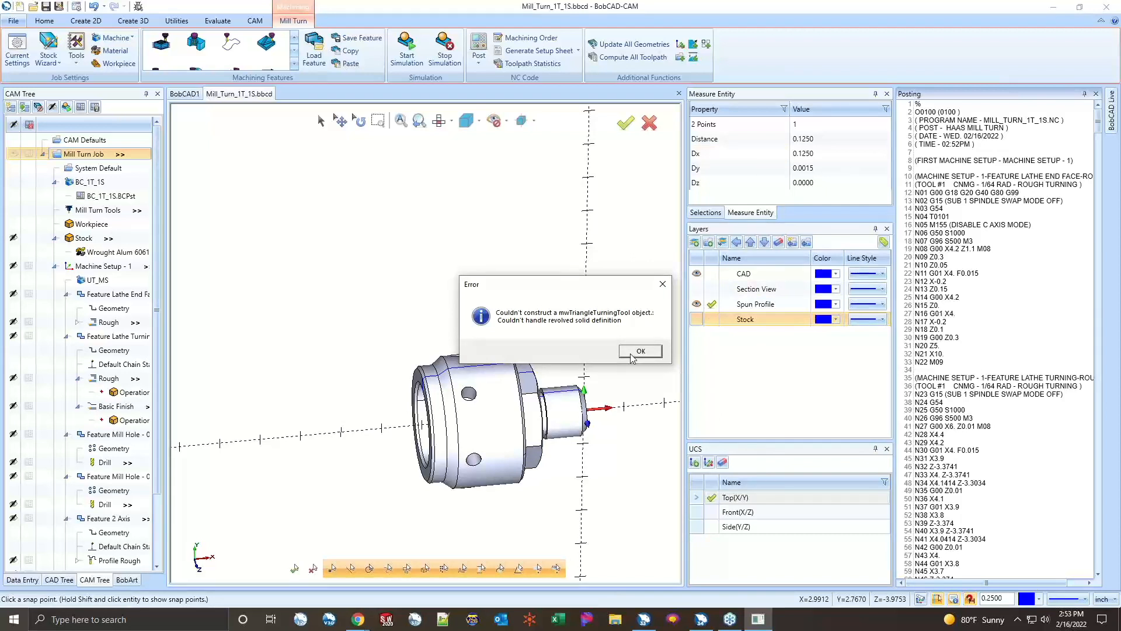
click(649, 351)
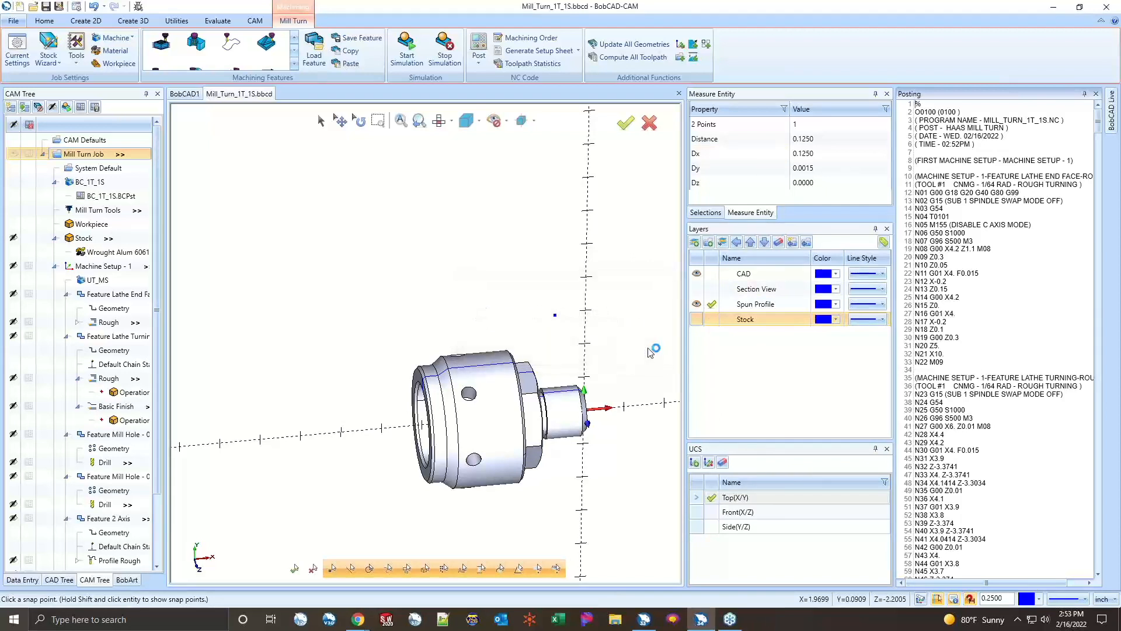
click(757, 623)
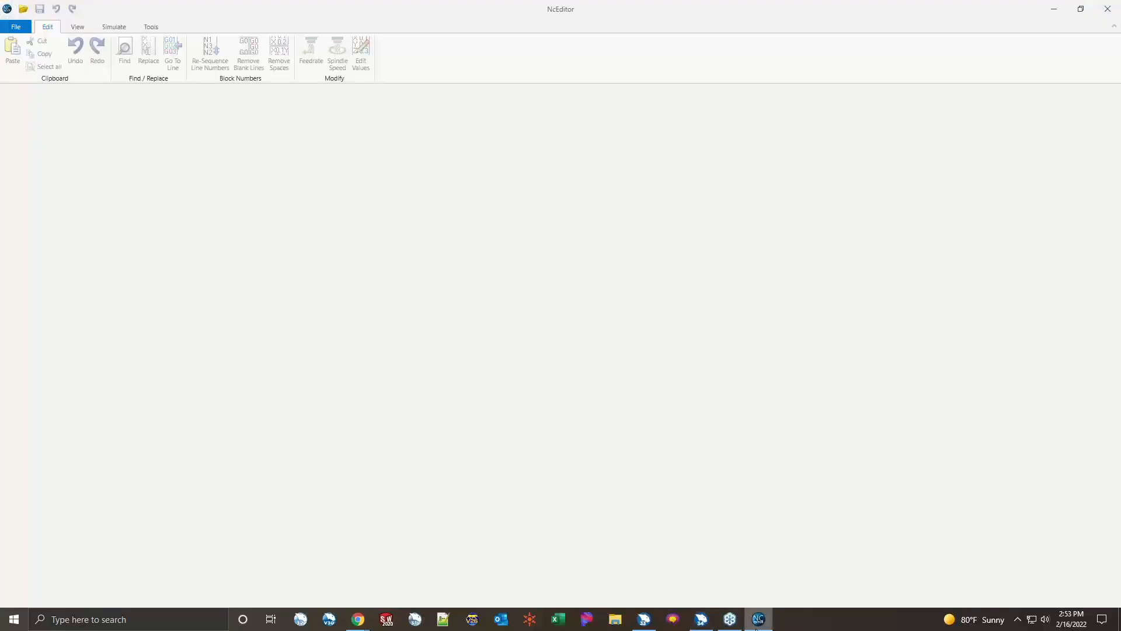
click(1107, 9)
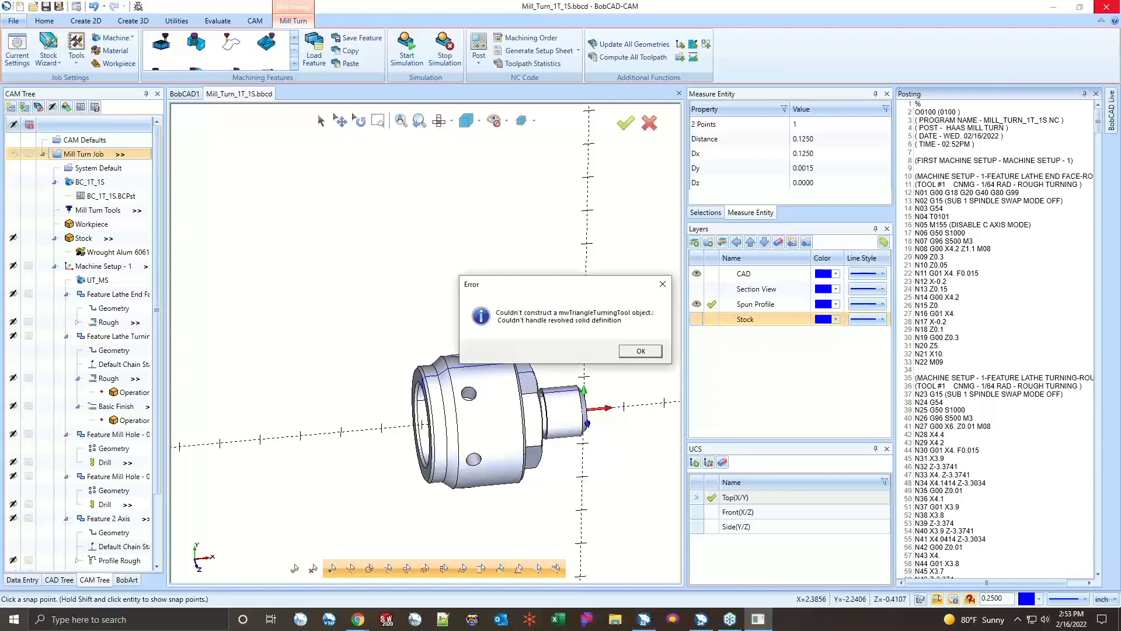
click(641, 351)
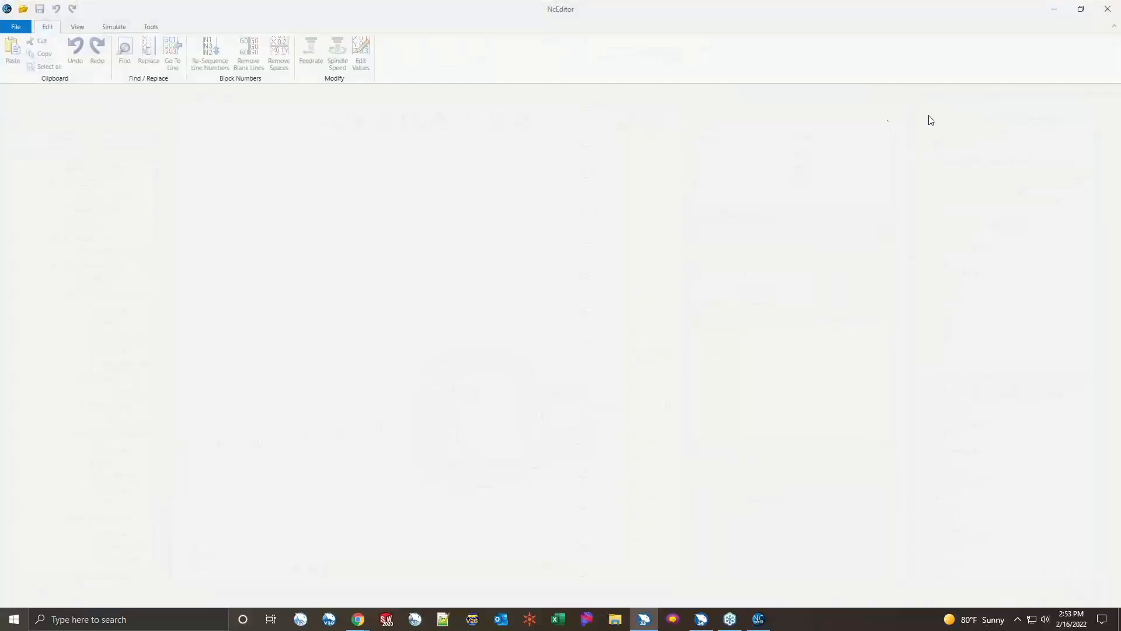
click(1098, 8)
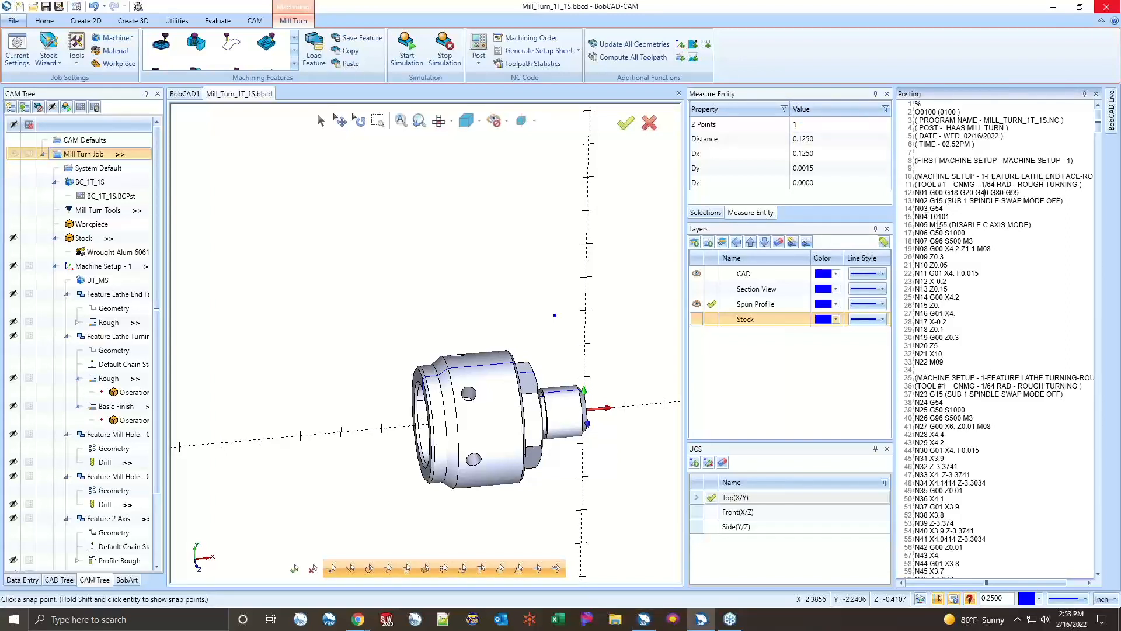
click(967, 170)
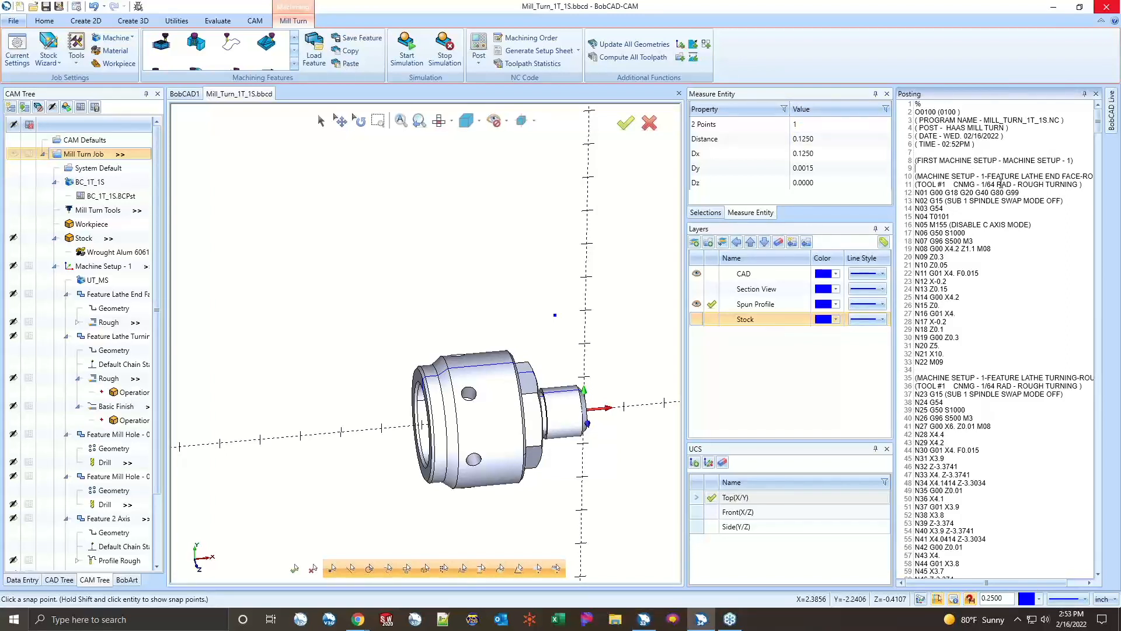